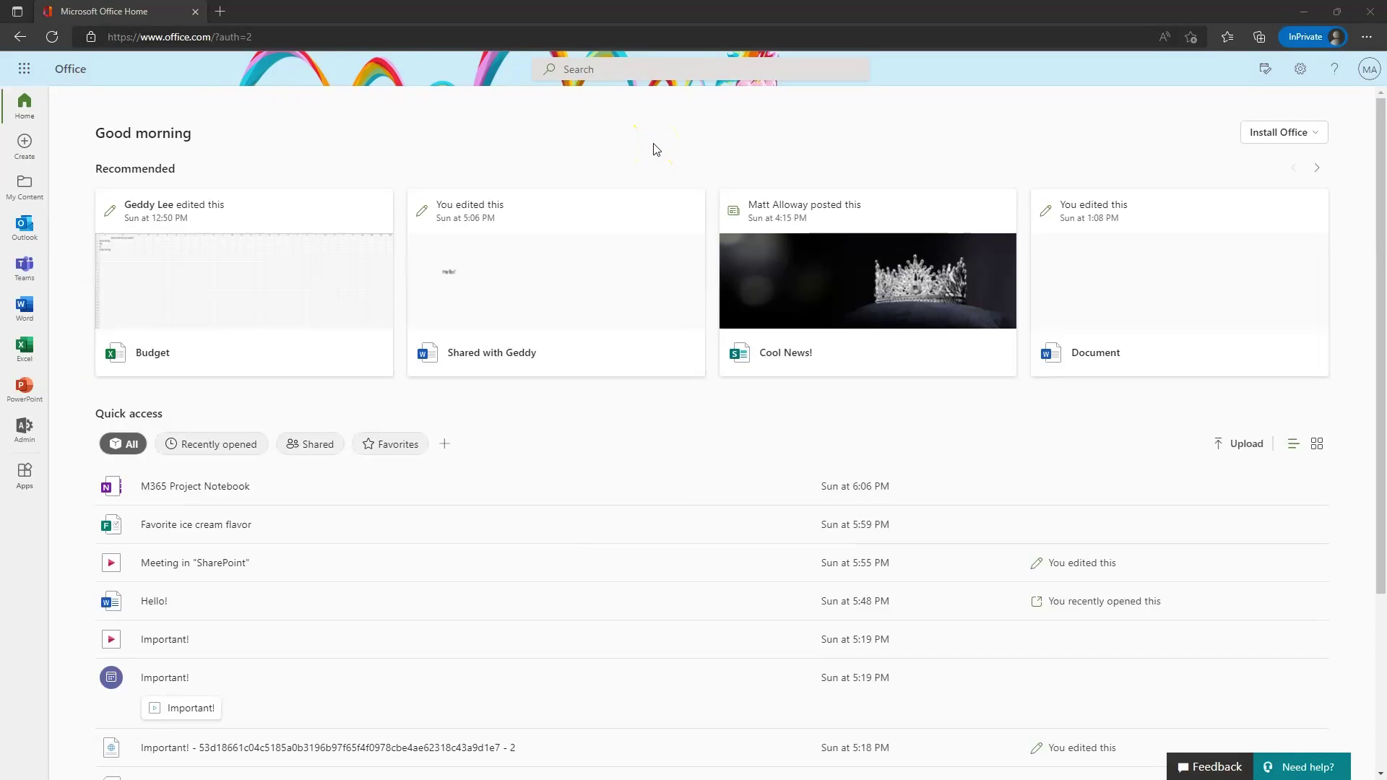
Open the Microsoft 365 admin center and go to Purchase services under Billing.
{"action": "left_click", "coordinate": [25, 430]}
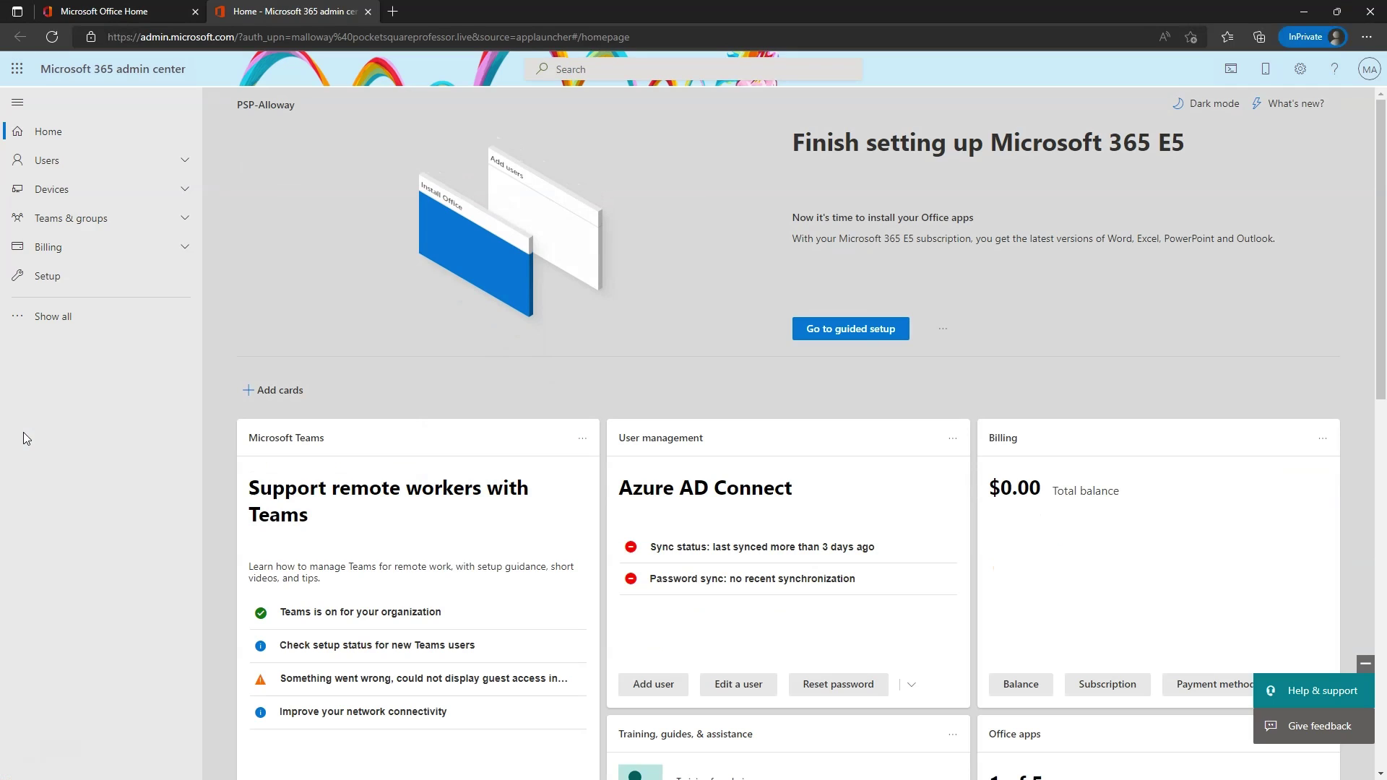
{"action": "left_click", "coordinate": [71, 318]}
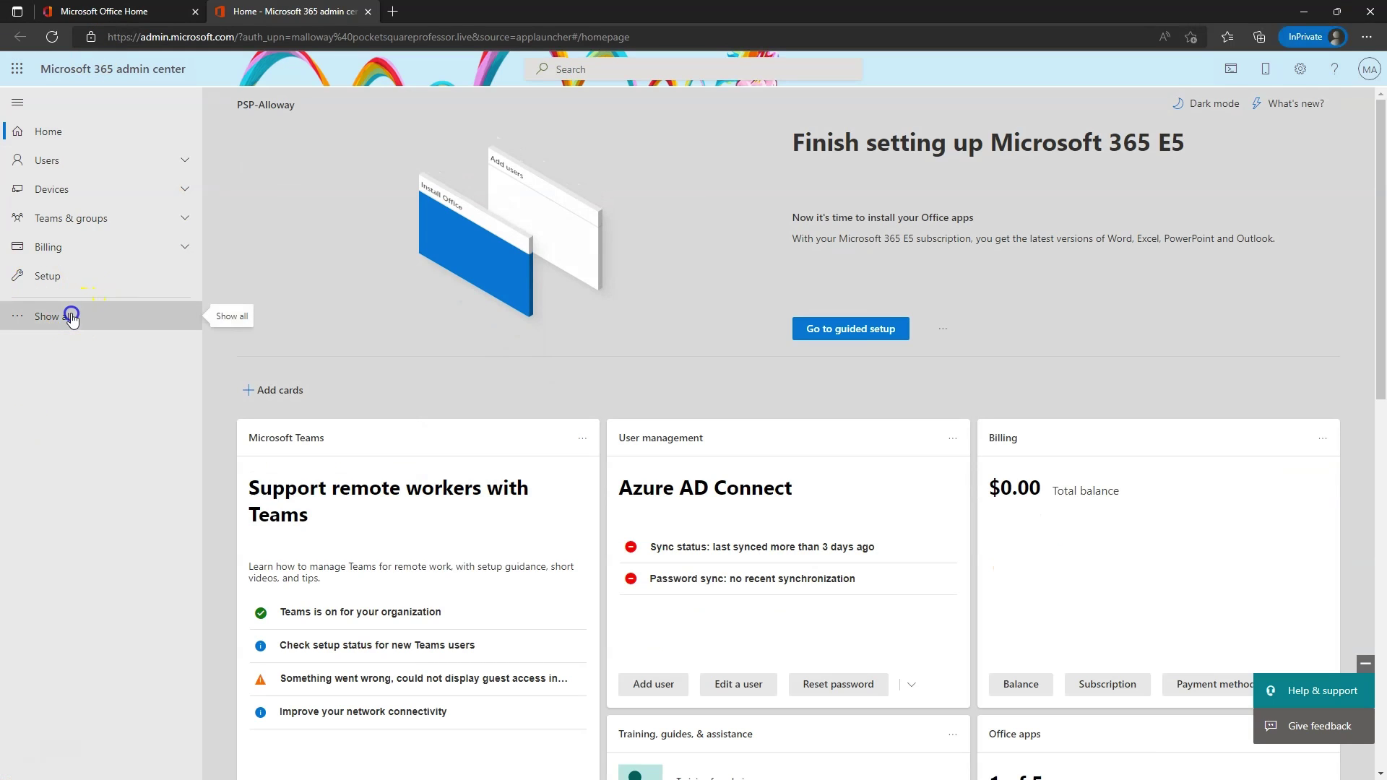
{"action": "left_click", "coordinate": [58, 307]}
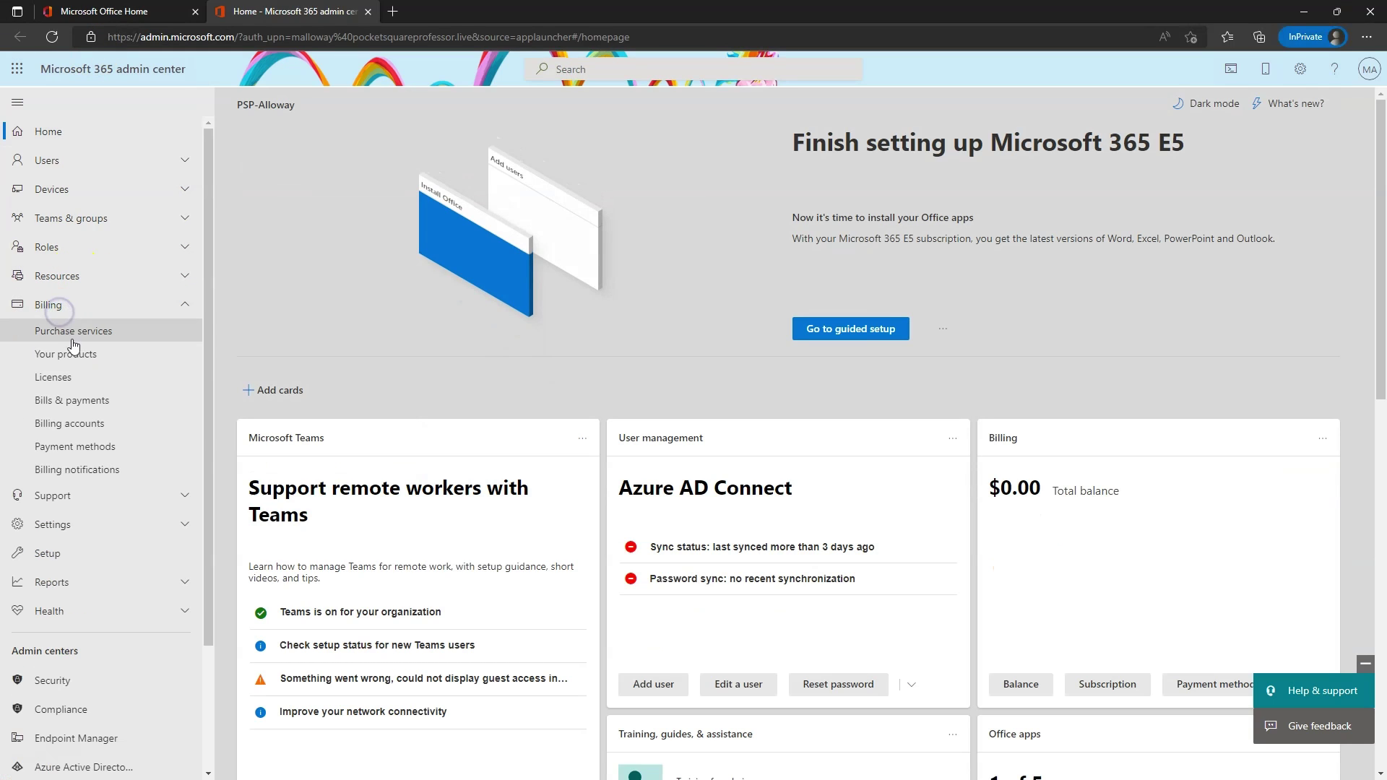
{"action": "left_click", "coordinate": [73, 334]}
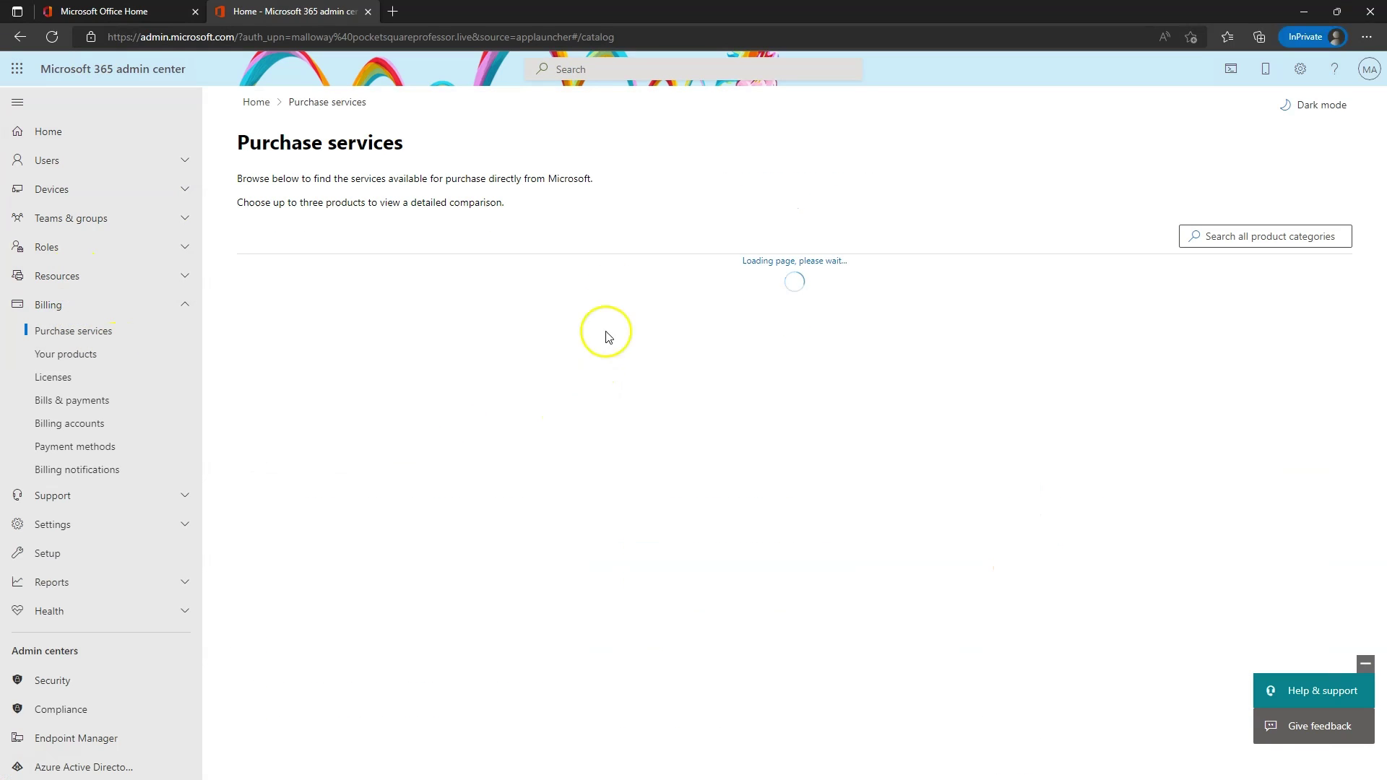
Search the purchasable services for "calling" and open the details of the Microsoft Teams Domestic Calling Plan for US and Canada Trial.
{"action": "left_click", "coordinate": [1228, 238]}
{"action": "type", "text": "ca"}
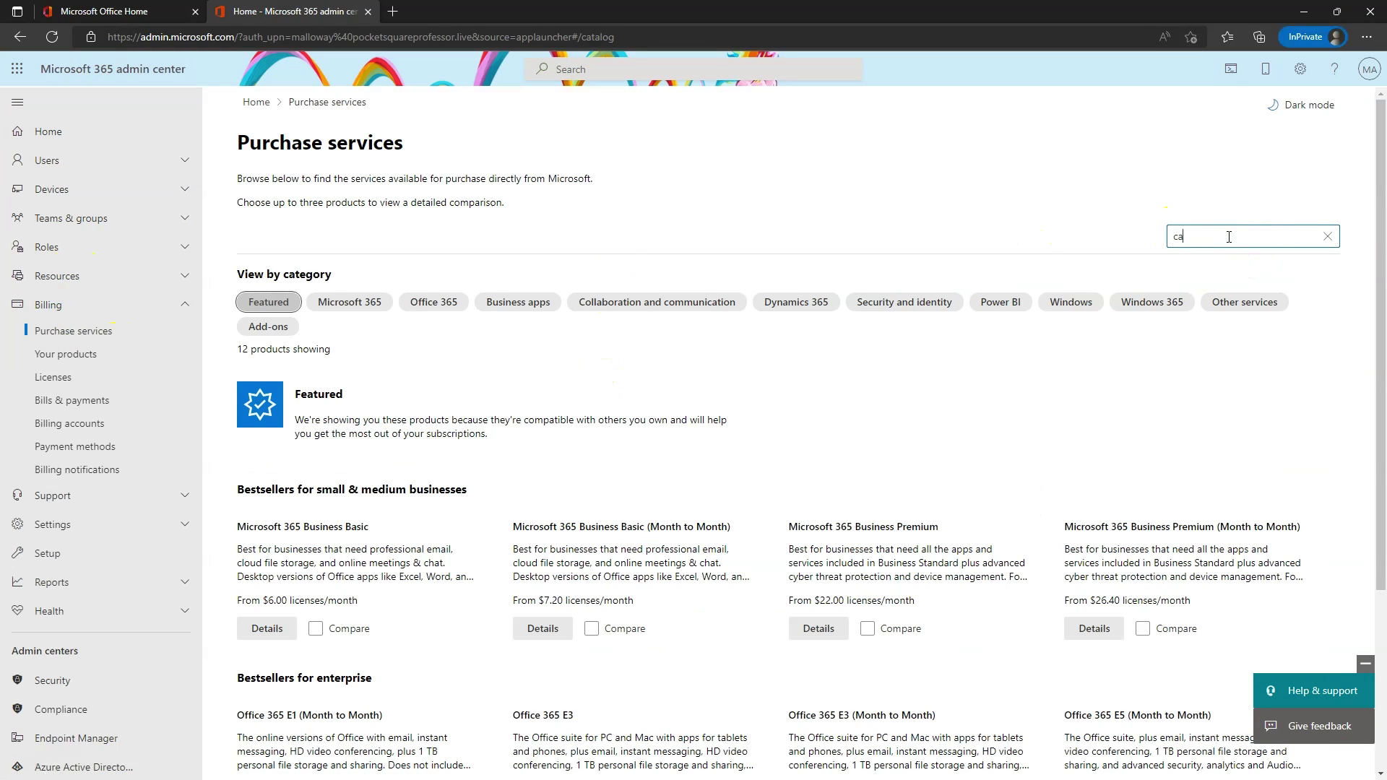
{"action": "type", "text": "lling"}
{"action": "key", "text": "Return"}
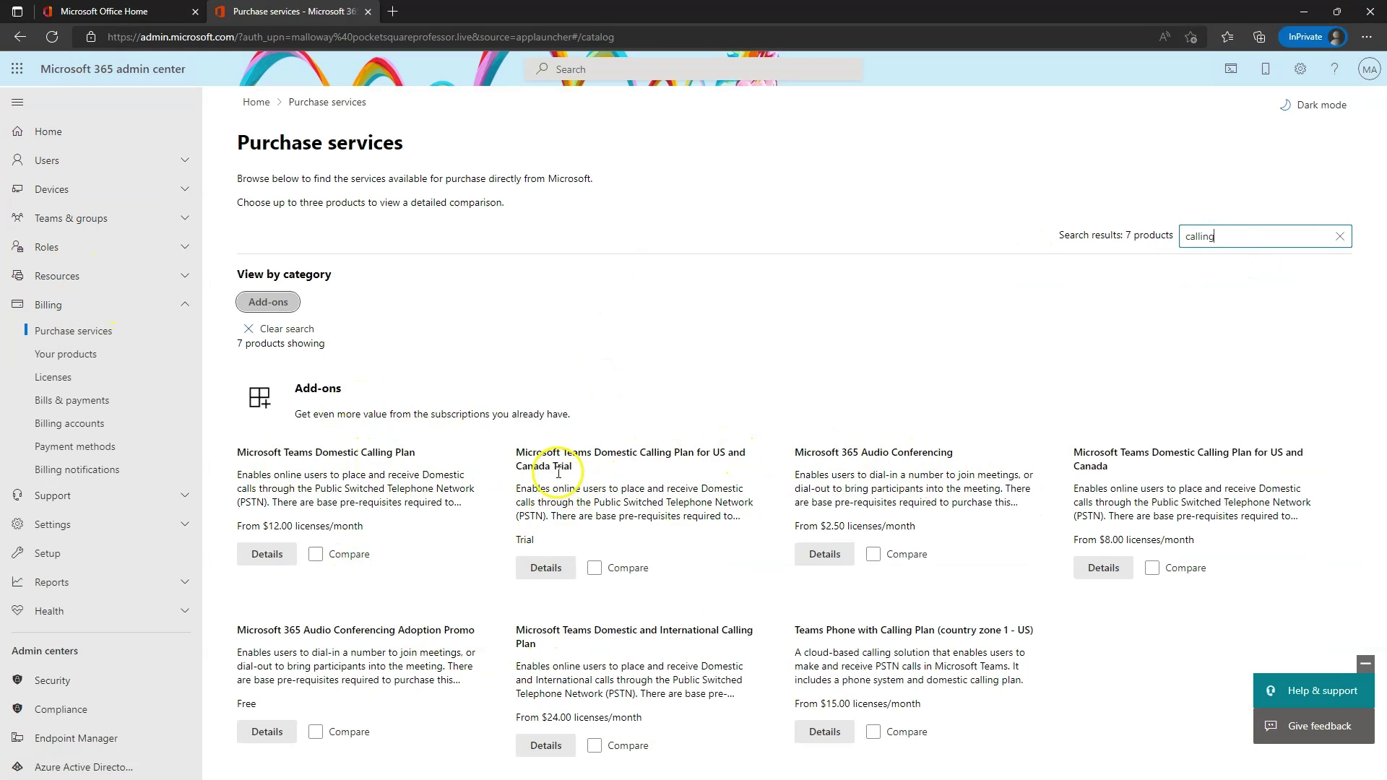
{"action": "left_click", "coordinate": [553, 571]}
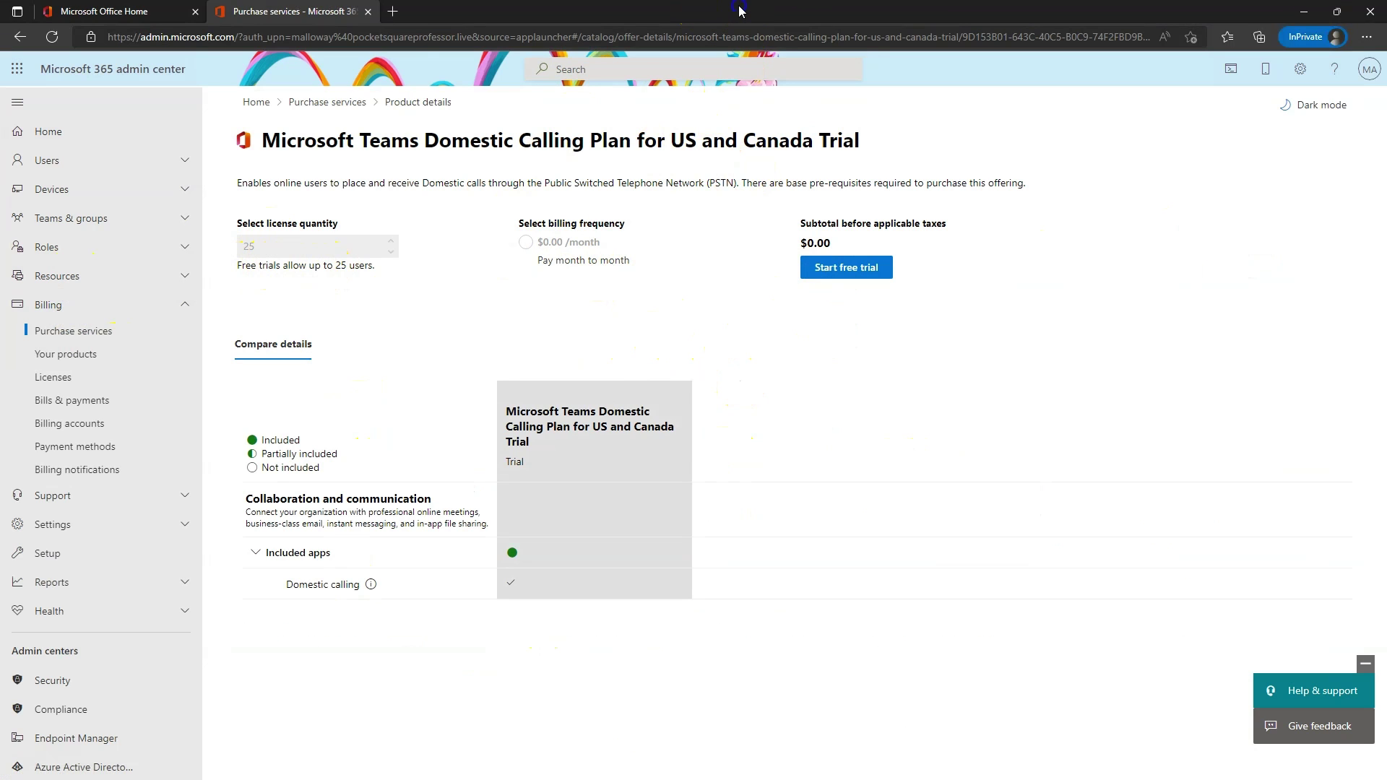
{"action": "key", "text": "super+Down"}
{"action": "key", "text": "super+Down"}
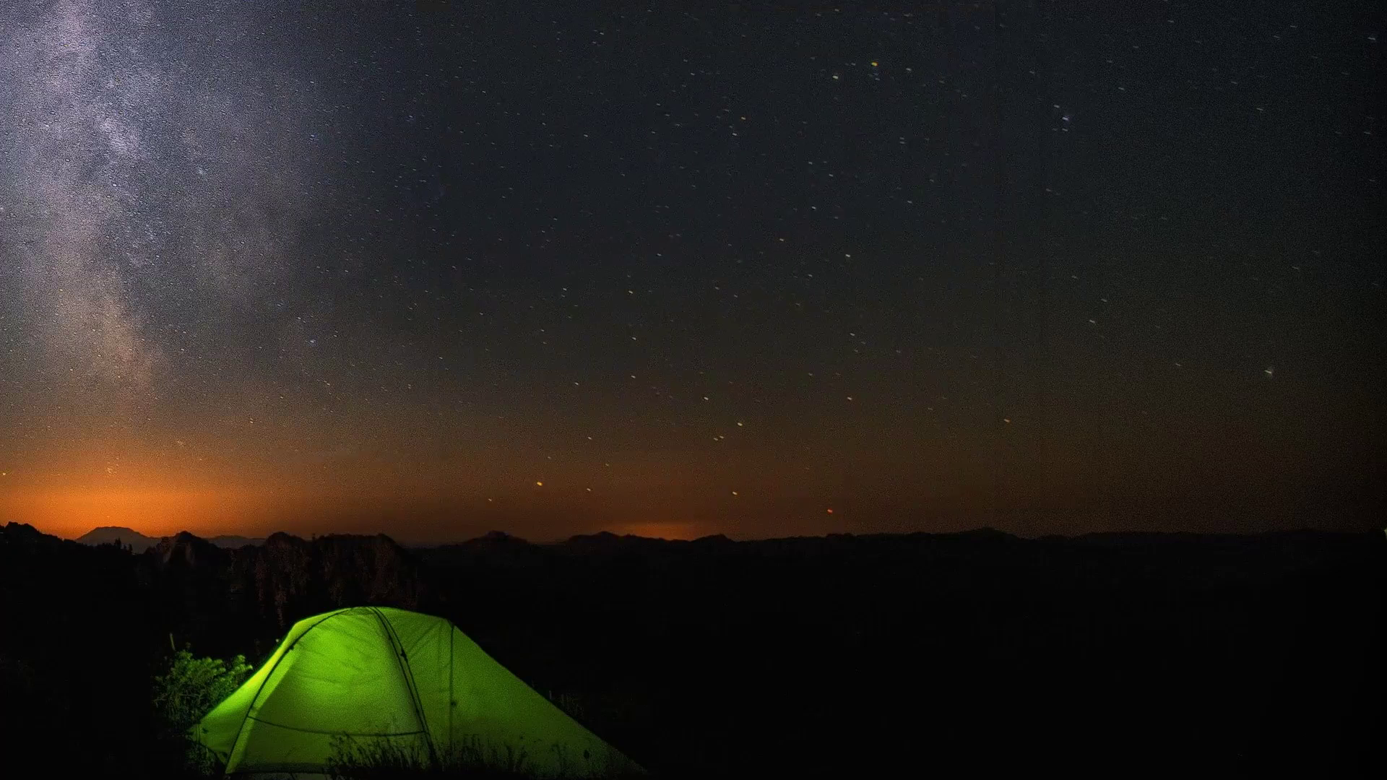
{"action": "key", "text": "super+ctrl+Left"}
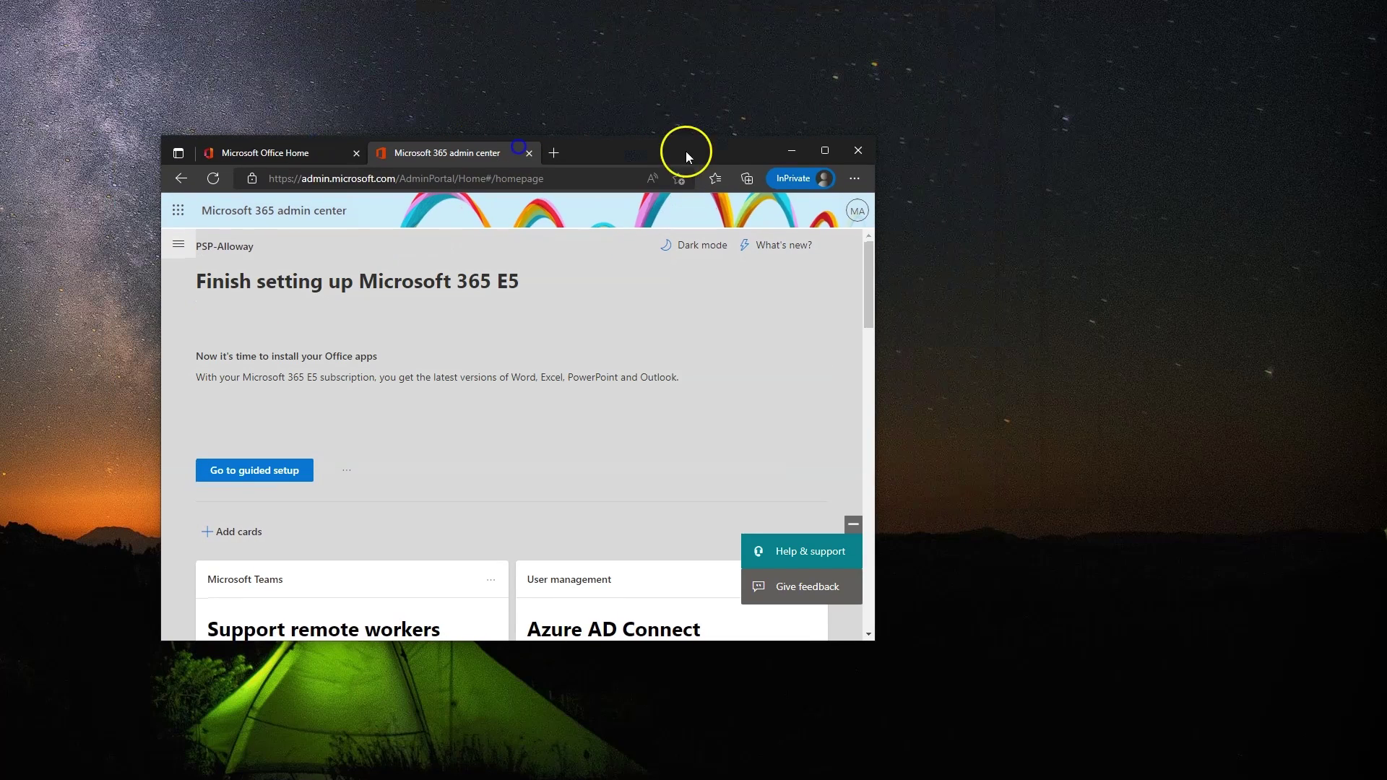
{"action": "left_click", "coordinate": [831, 152]}
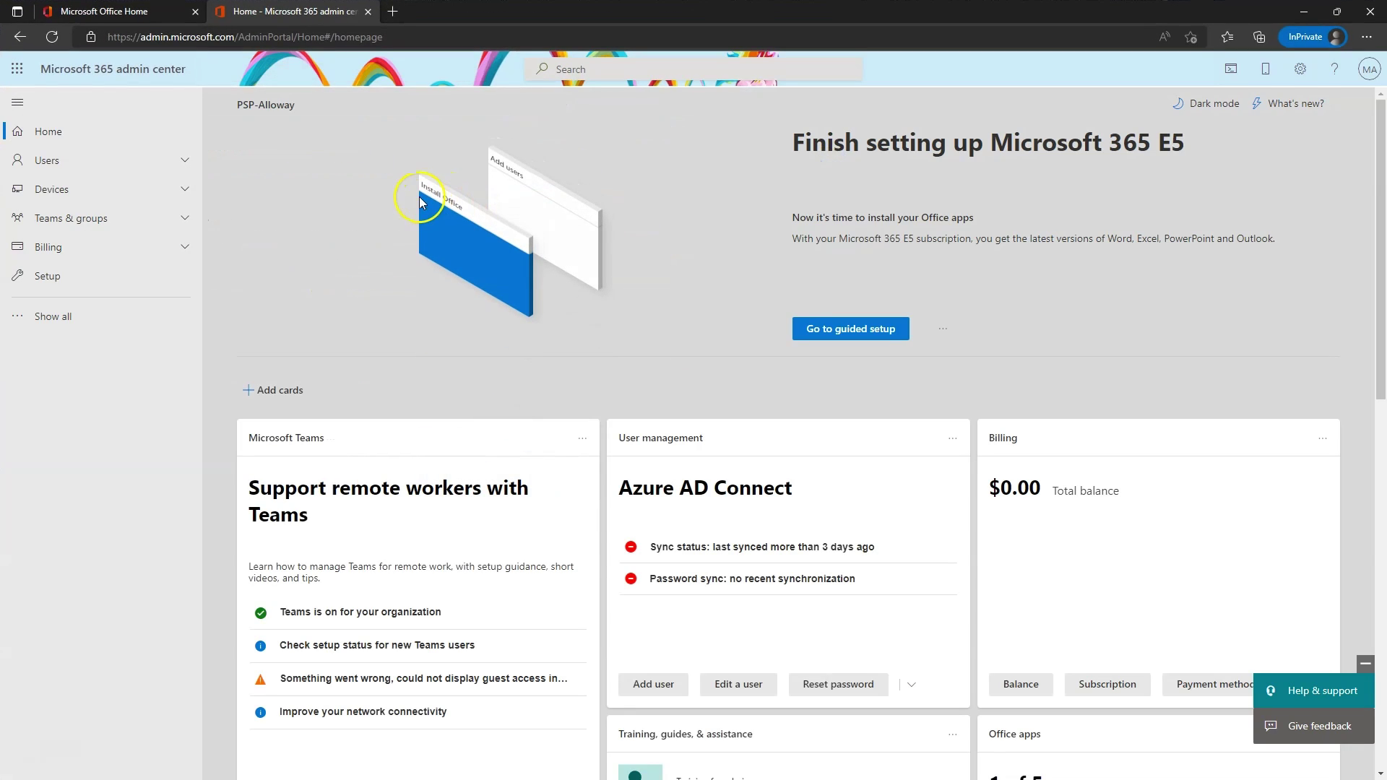
Open the licenses and apps settings of the active user who has Microsoft Power Automate Free and Microsoft 365 E5.
{"action": "left_click", "coordinate": [60, 169]}
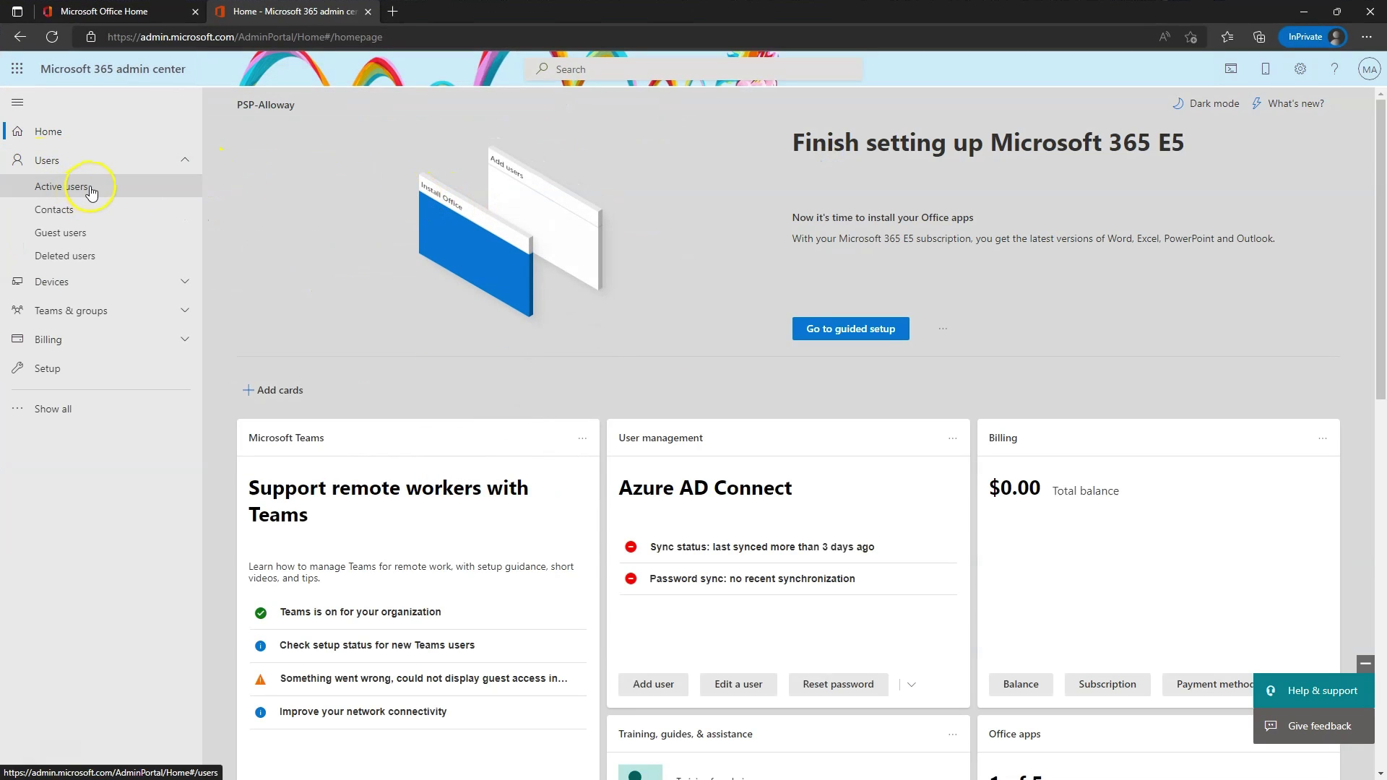
{"action": "left_click", "coordinate": [86, 186]}
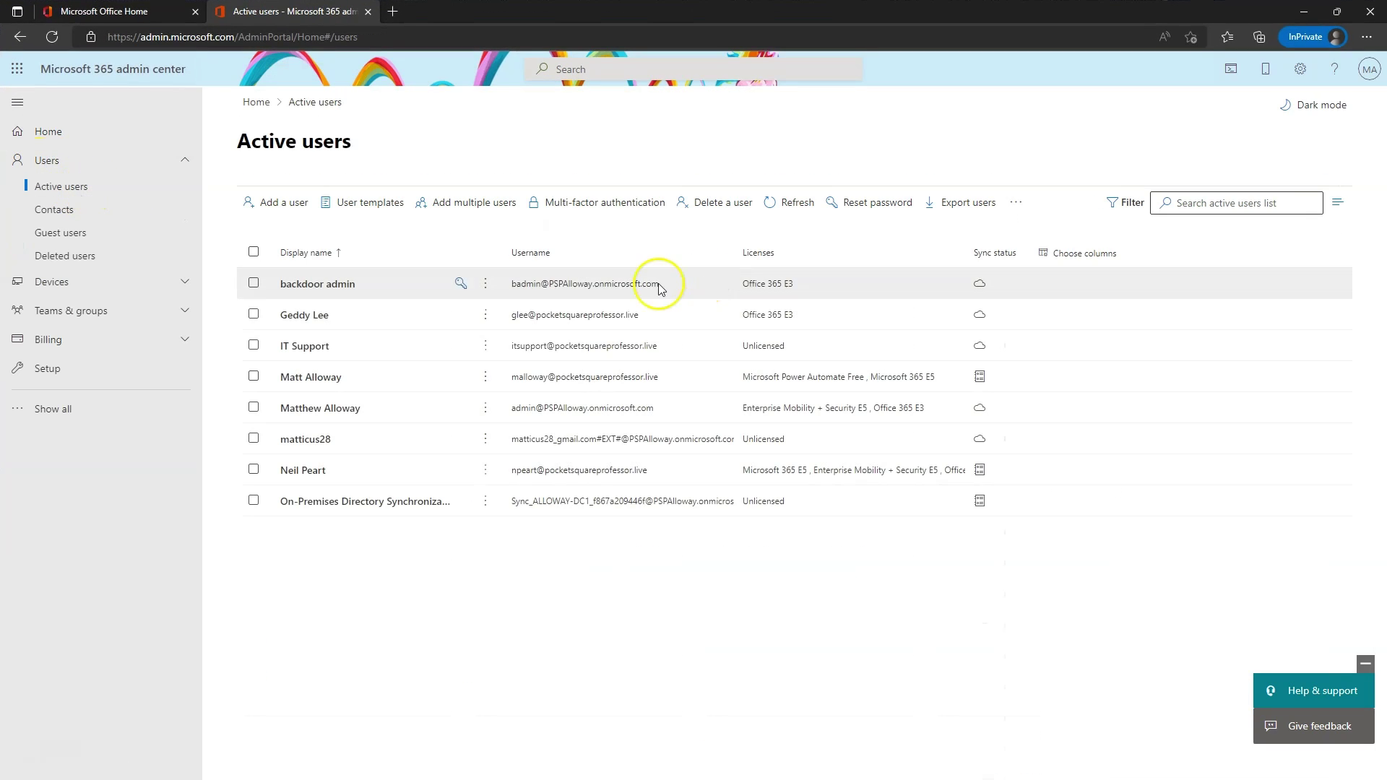
{"action": "left_click", "coordinate": [310, 378]}
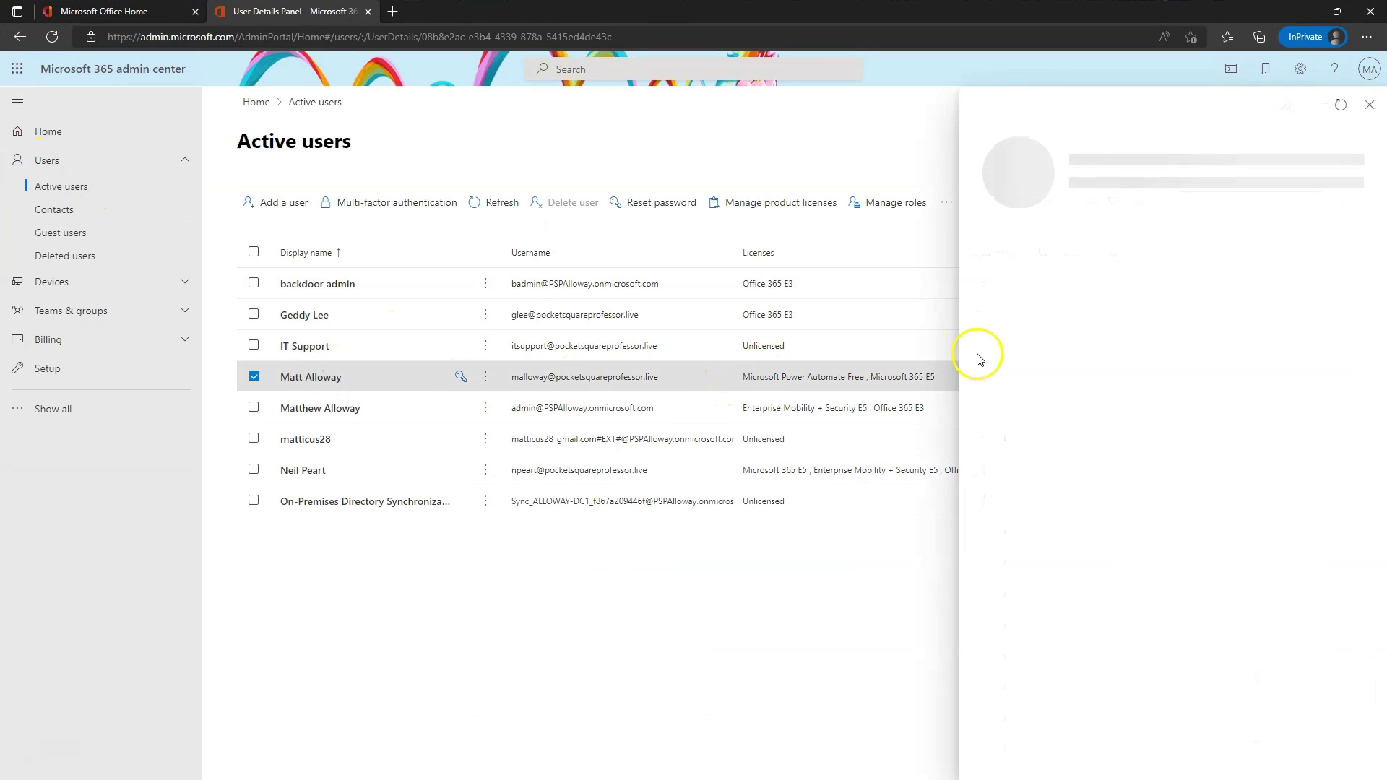
{"action": "left_click", "coordinate": [1127, 267]}
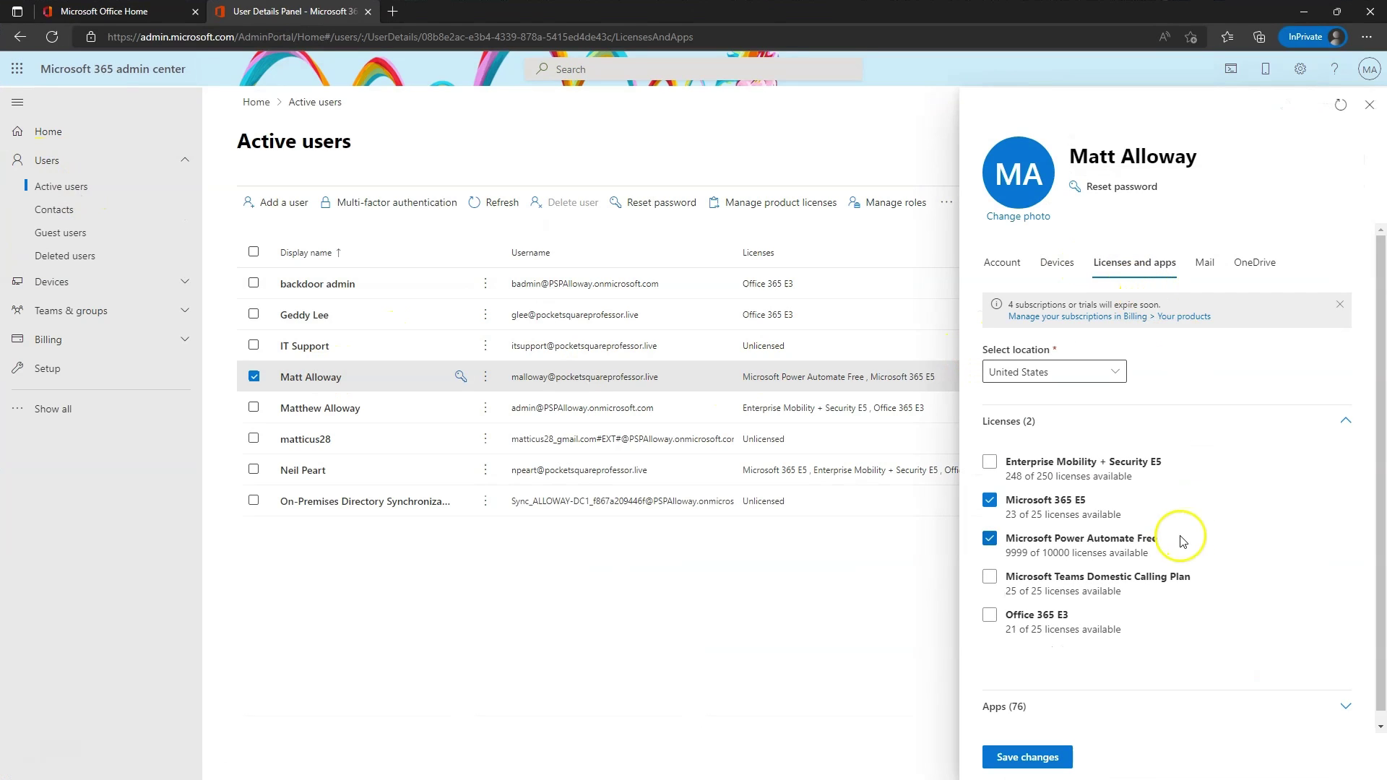
Select the Microsoft Teams Domestic Calling Plan license for this user.
{"action": "left_click", "coordinate": [989, 578]}
{"action": "scroll", "coordinate": [1026, 578], "scroll_direction": "down", "scroll_amount": 1}
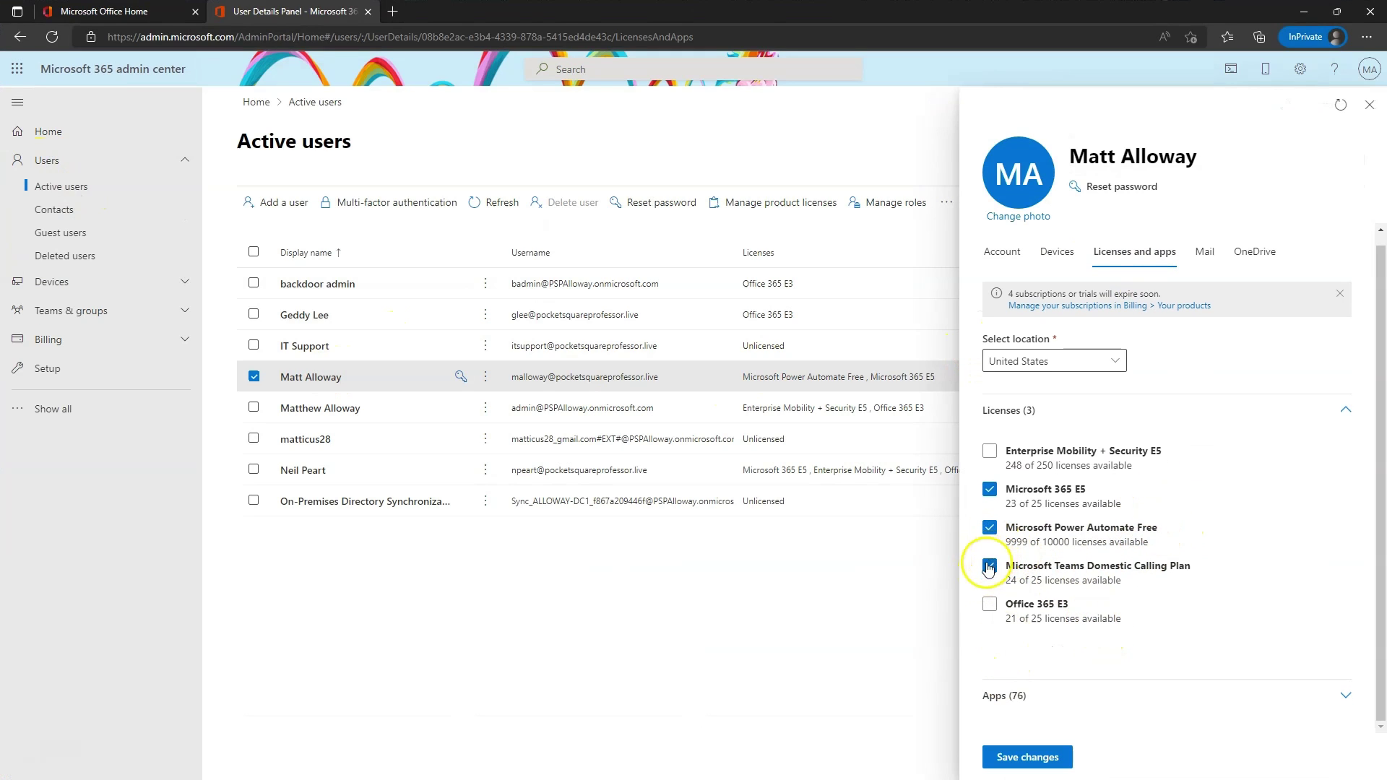
{"action": "left_click", "coordinate": [990, 566]}
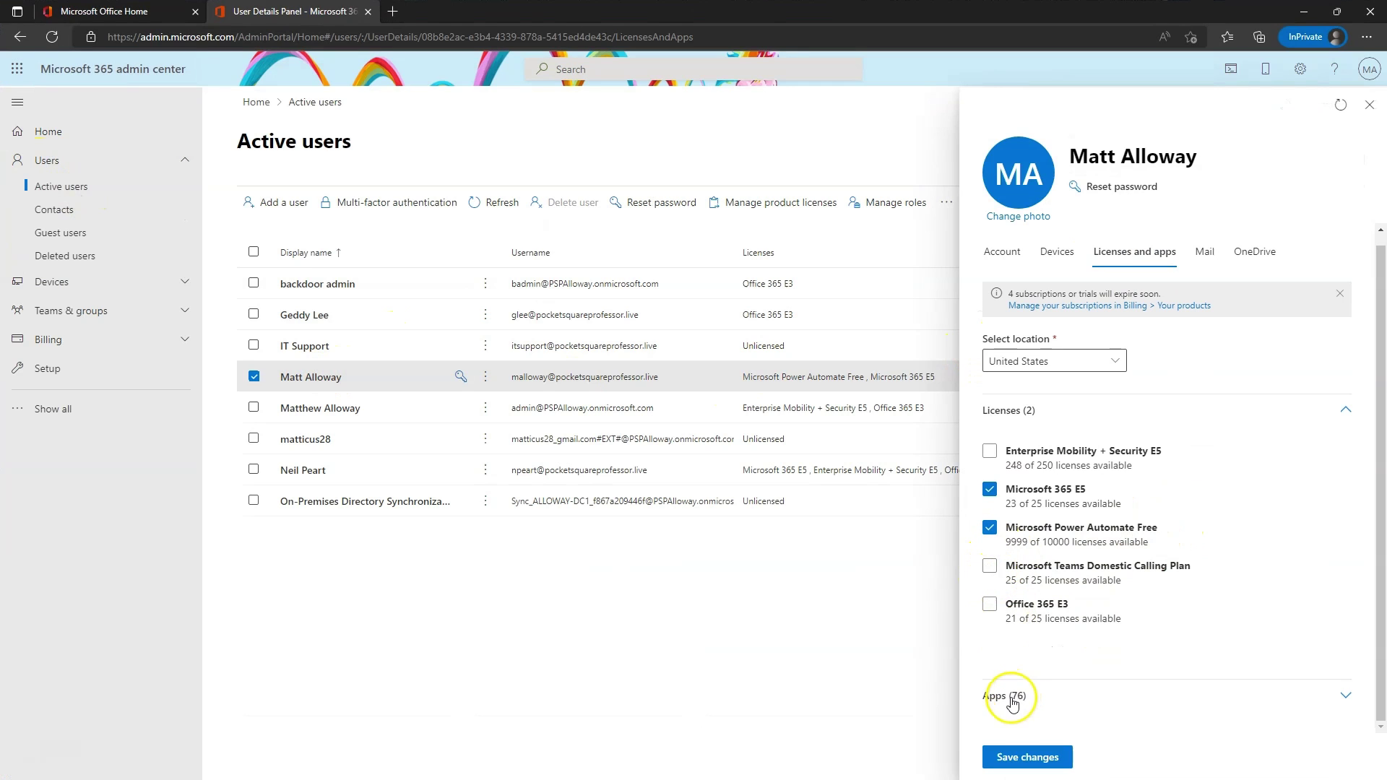
{"action": "left_click", "coordinate": [990, 565]}
Show the user's apps for the Microsoft Teams Domestic Calling Plan license only, save the license changes and close the user details.
{"action": "left_click", "coordinate": [1044, 696]}
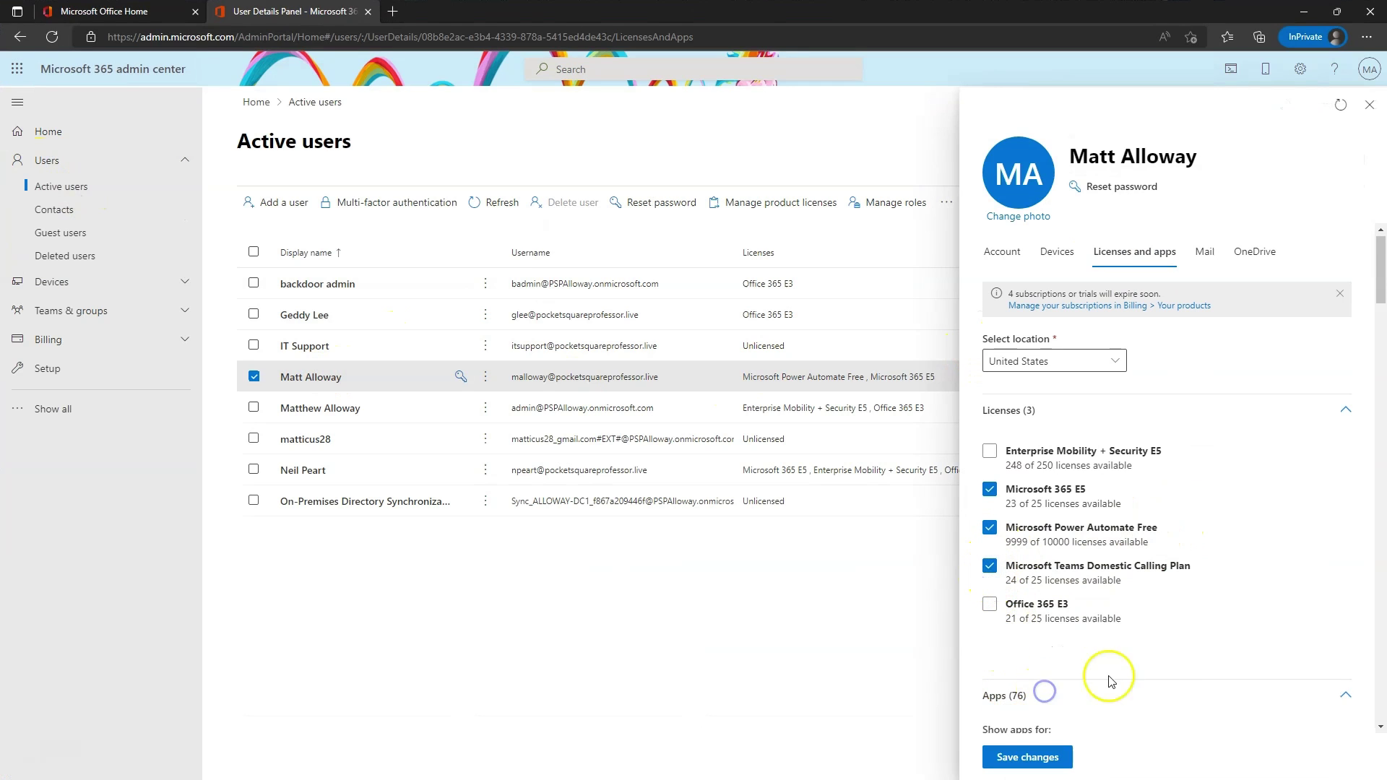
{"action": "scroll", "coordinate": [1083, 578], "scroll_direction": "down", "scroll_amount": 5}
{"action": "left_click", "coordinate": [1104, 366]}
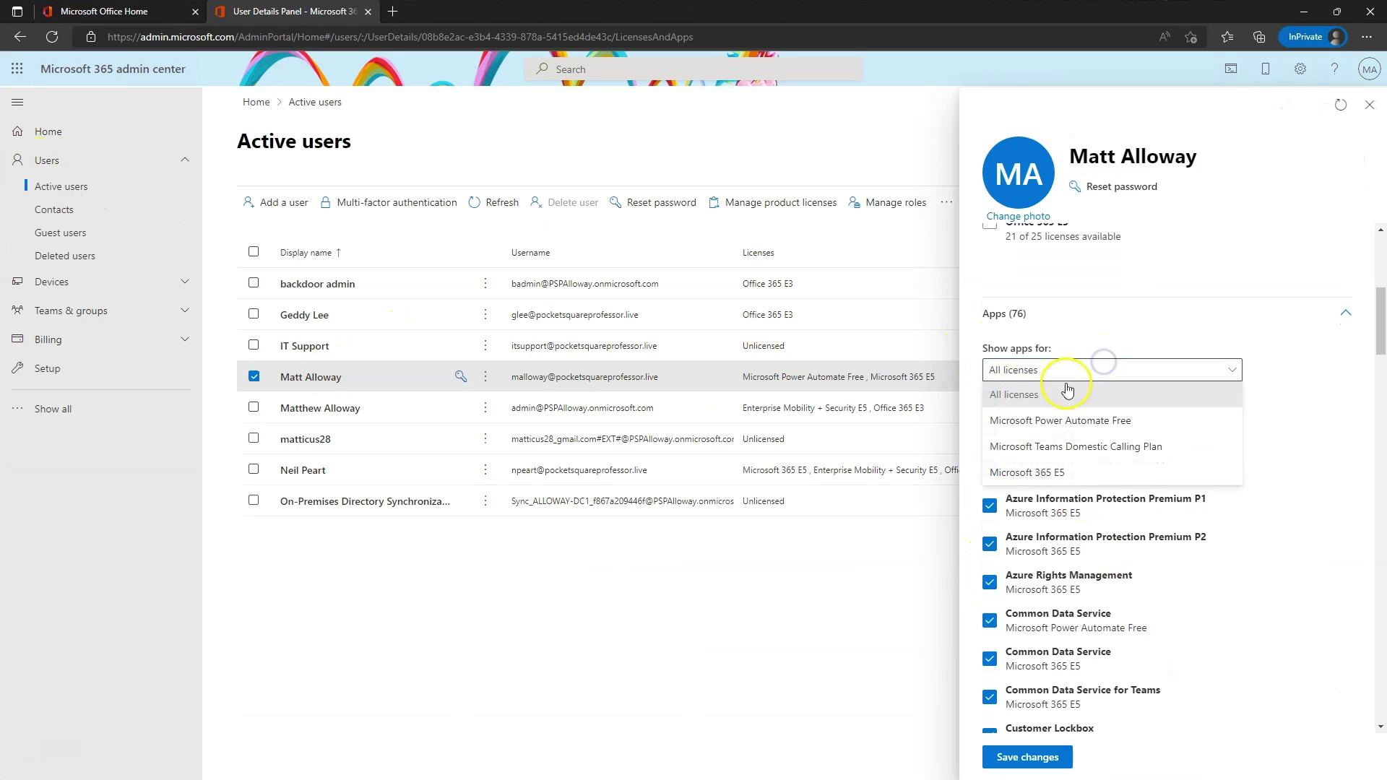
{"action": "left_click", "coordinate": [1040, 442]}
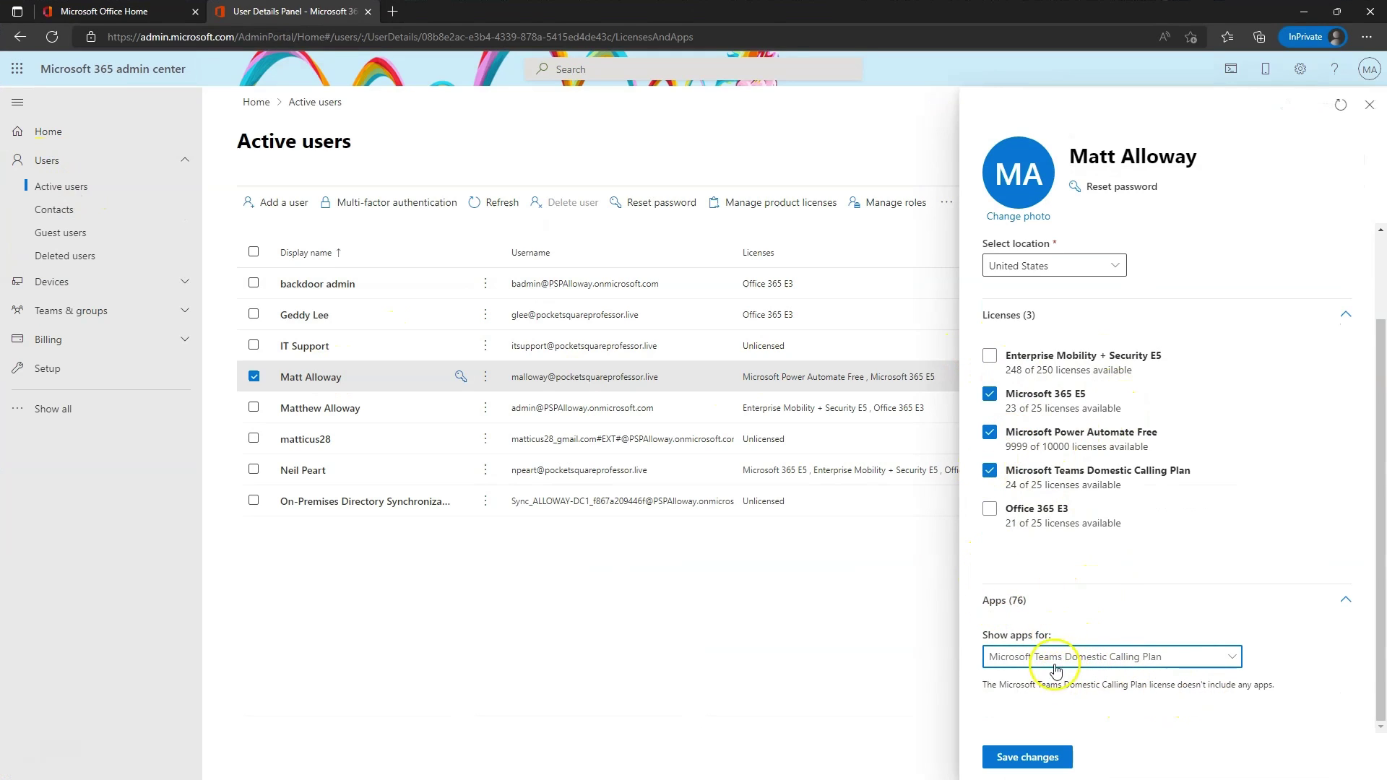
{"action": "left_click", "coordinate": [1026, 757]}
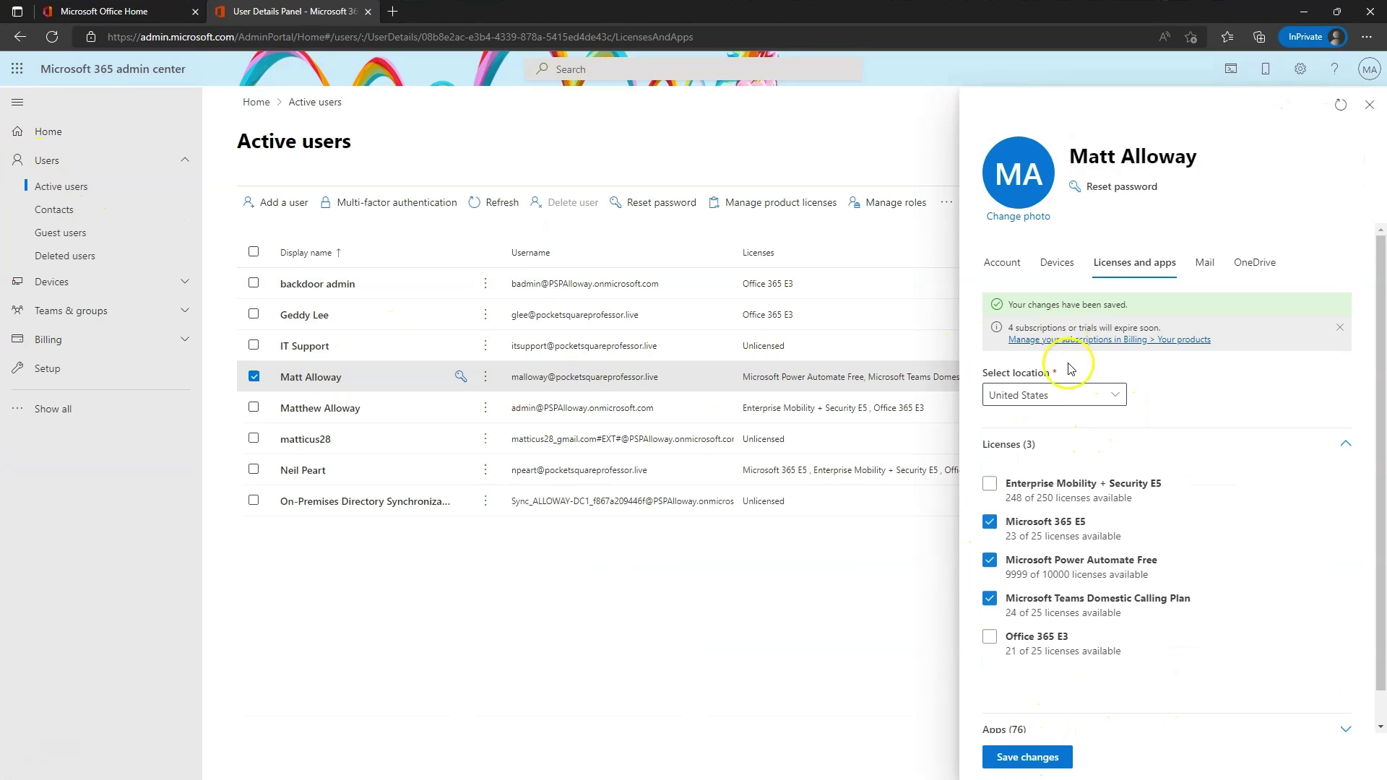
{"action": "left_click", "coordinate": [1369, 105]}
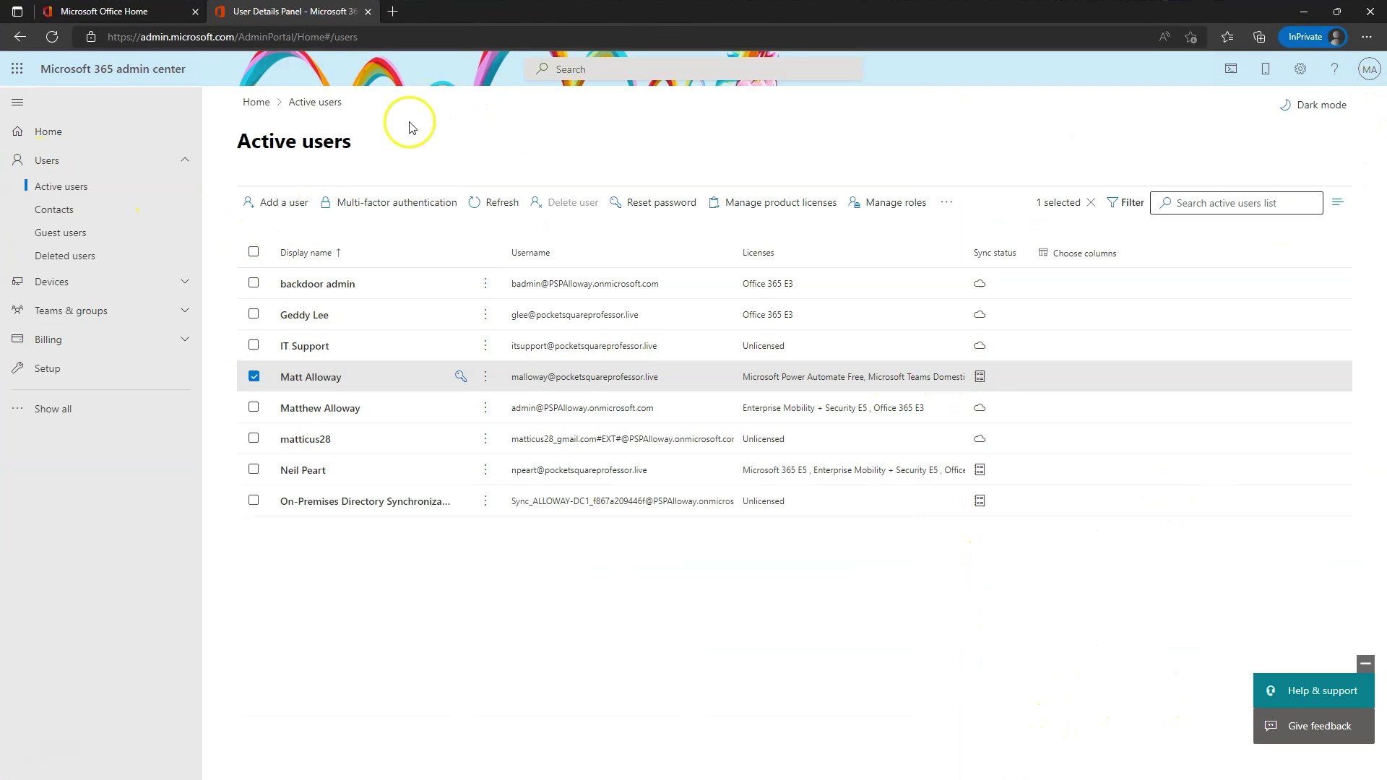
Switch to the Microsoft Teams admin center and go to the Phone numbers page under Voice.
{"action": "left_click", "coordinate": [105, 409]}
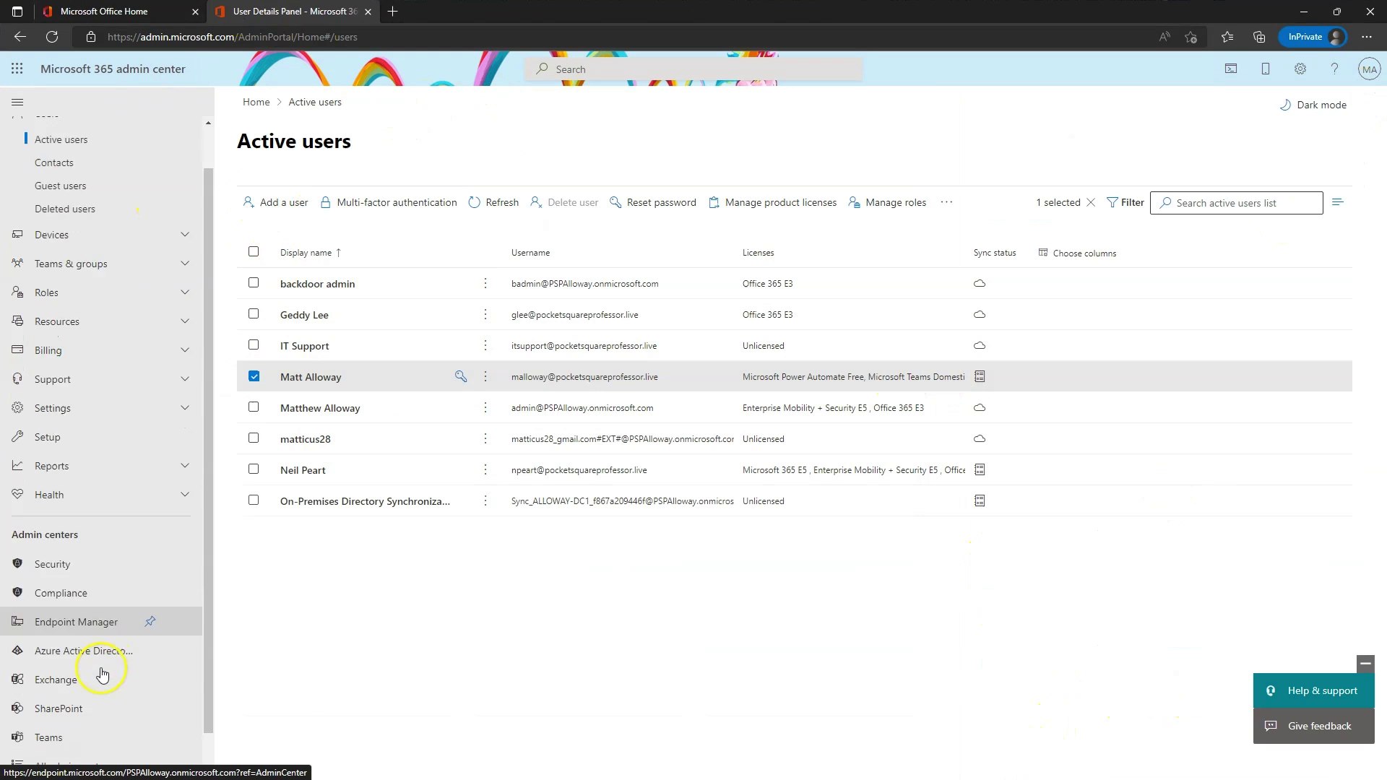
{"action": "scroll", "coordinate": [94, 745], "scroll_direction": "down", "scroll_amount": 1}
{"action": "left_click", "coordinate": [46, 703]}
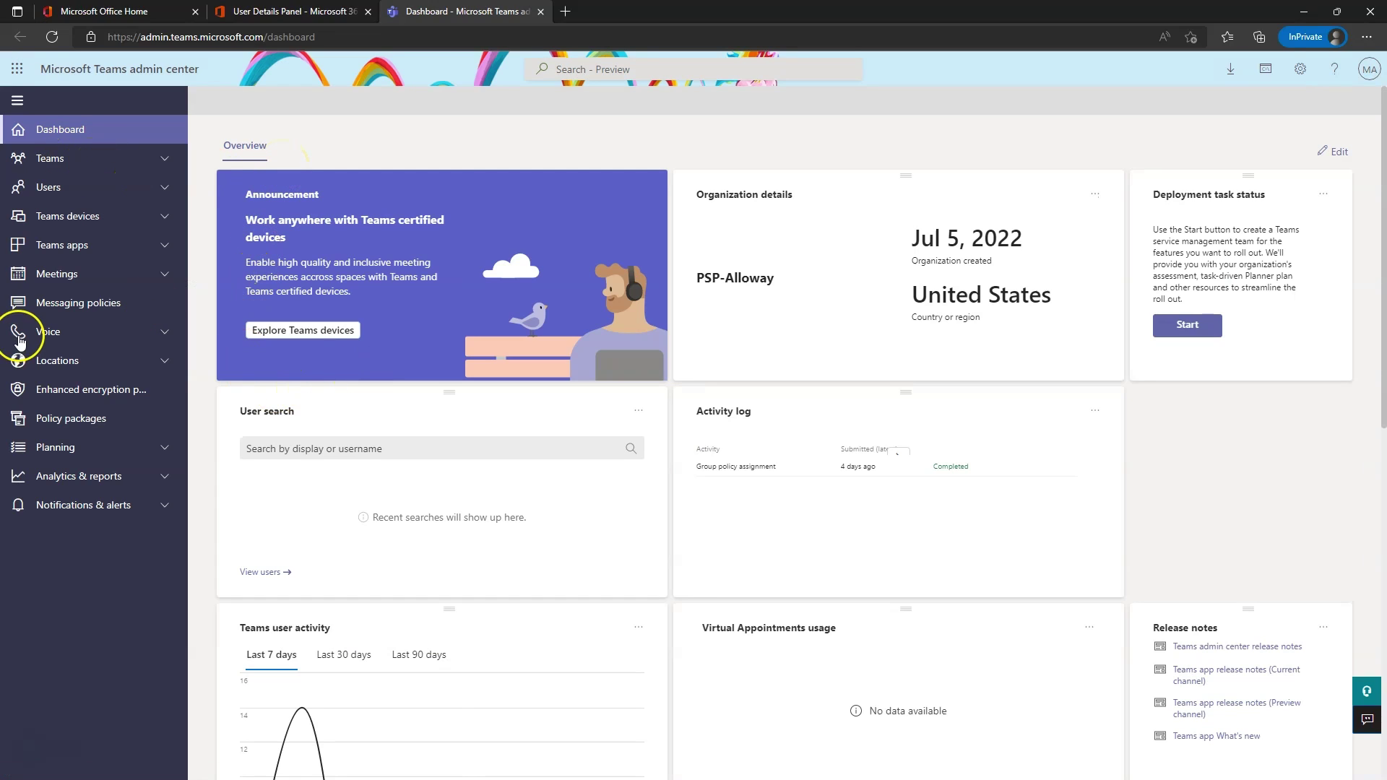
{"action": "left_click", "coordinate": [59, 334]}
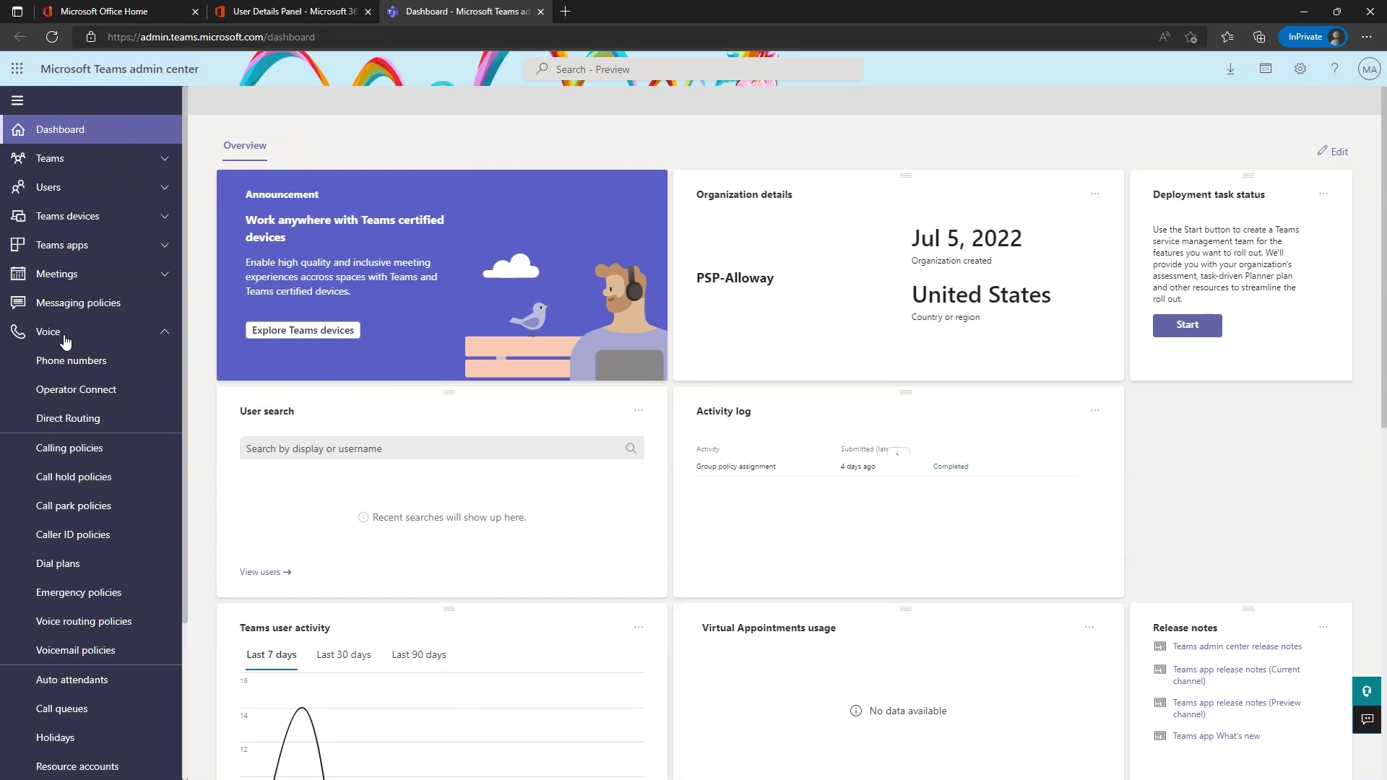
{"action": "left_click", "coordinate": [72, 360]}
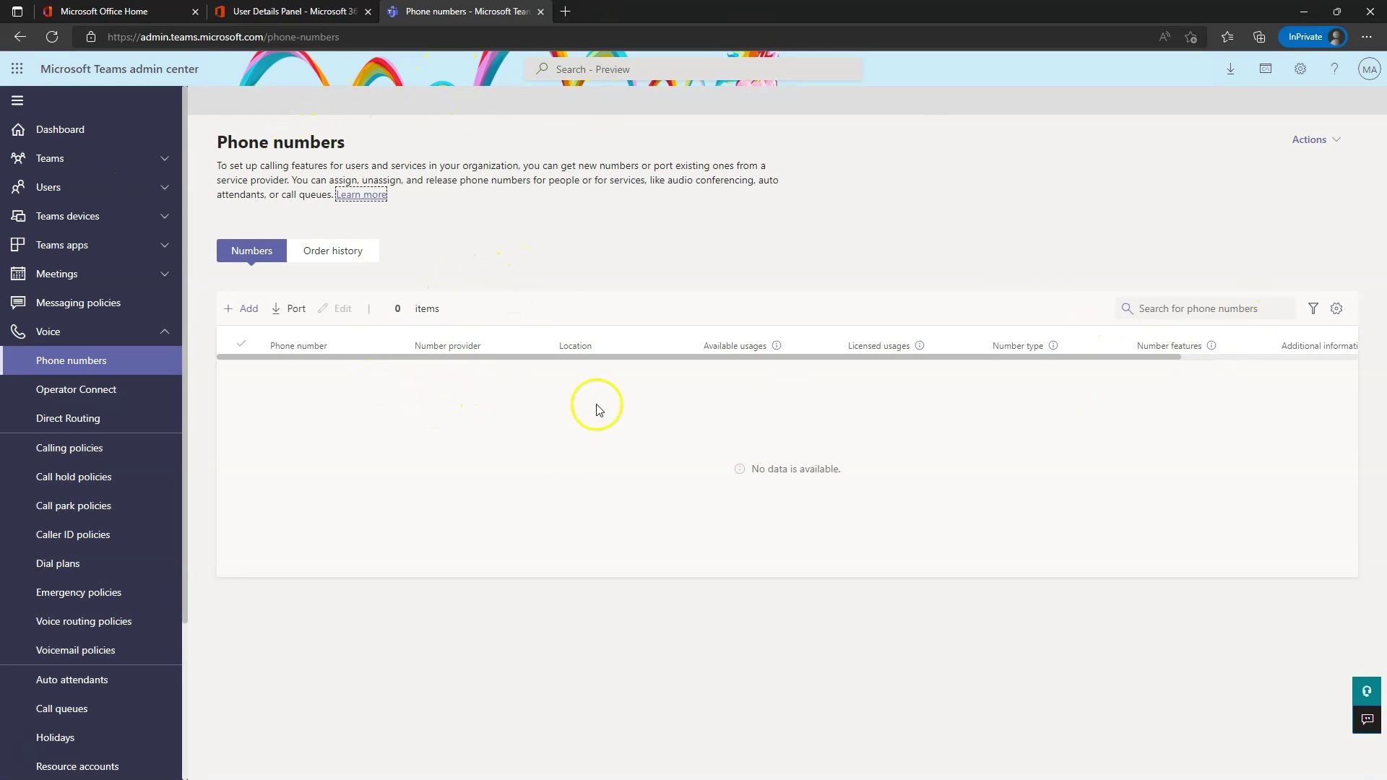
Start a new phone number order named "PSP-Numbers" with the description "Lab purposes".
{"action": "left_click", "coordinate": [239, 309]}
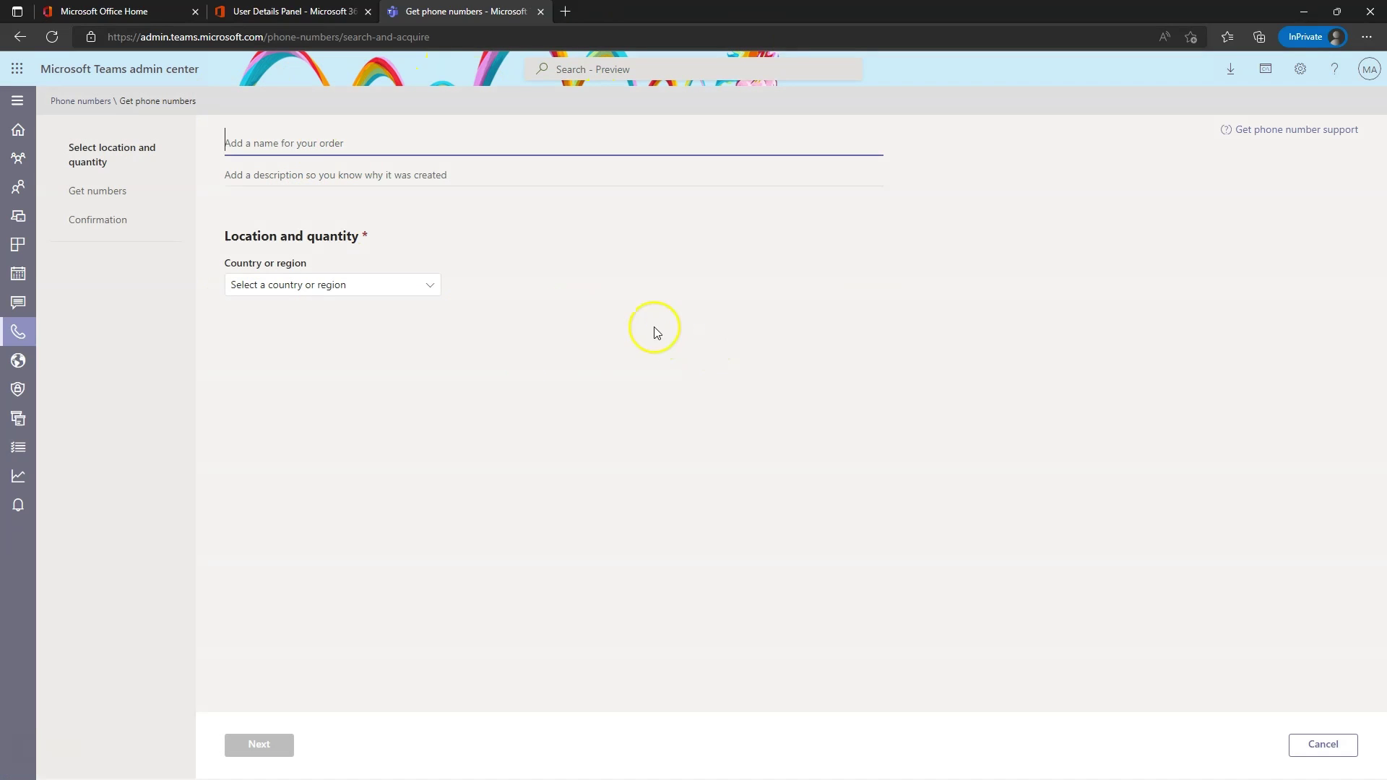
{"action": "left_click", "coordinate": [340, 141]}
{"action": "type", "text": "PSP"}
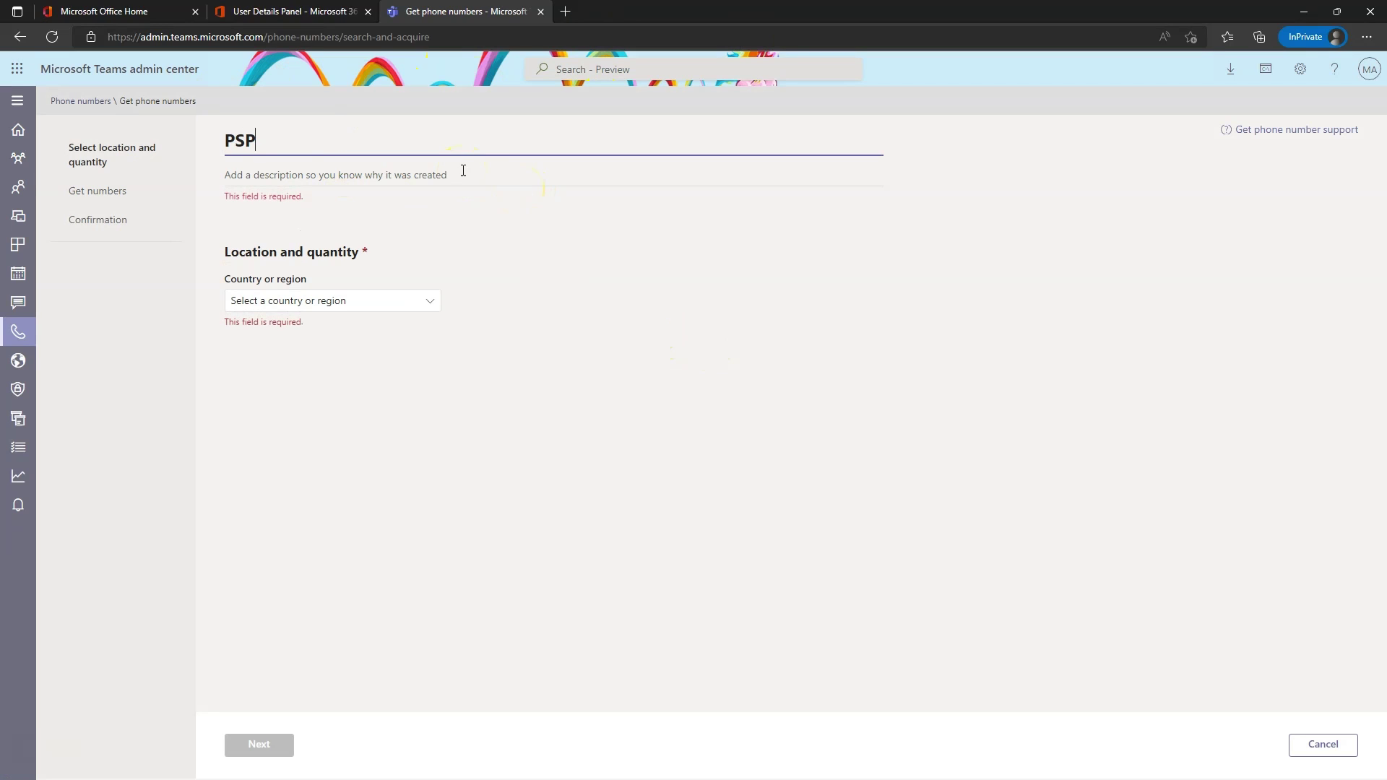
{"action": "type", "text": "-Numbers"}
{"action": "left_click", "coordinate": [450, 176]}
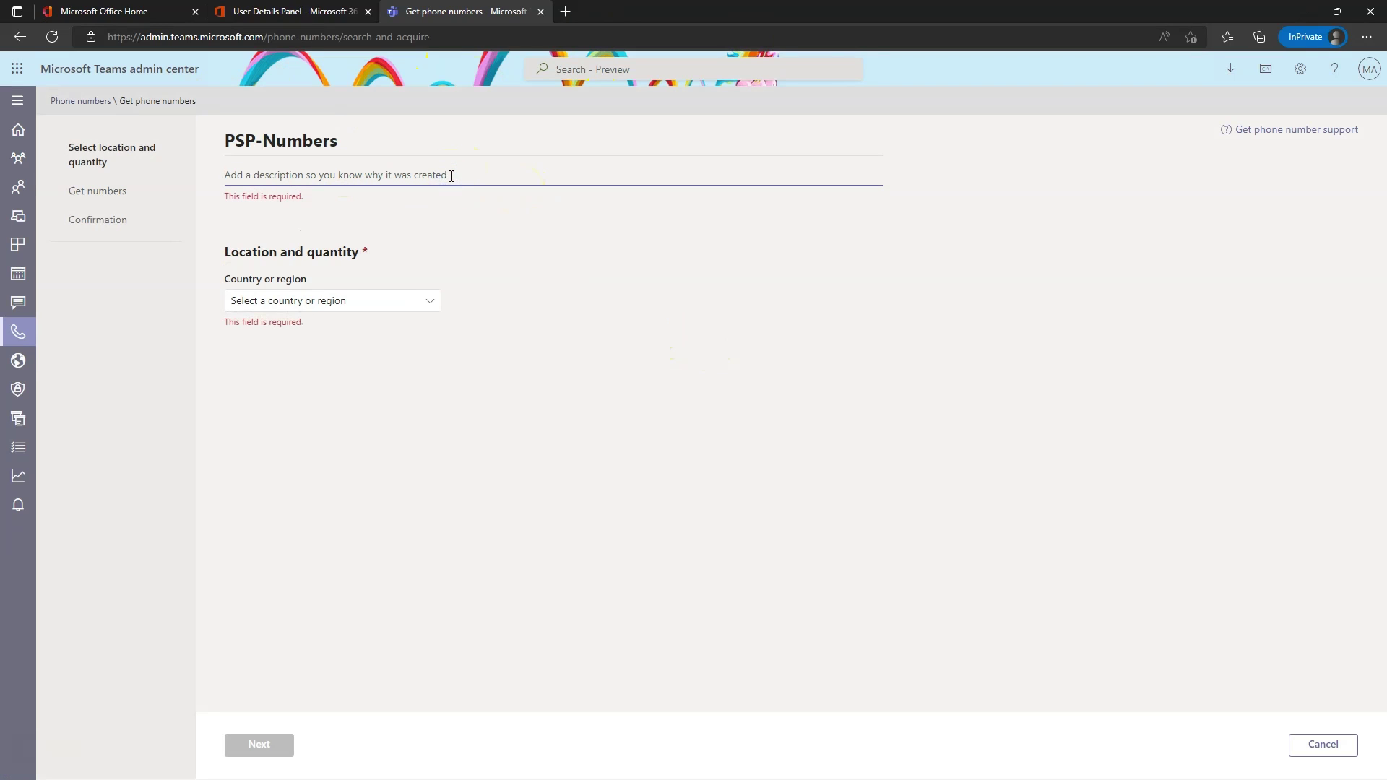
{"action": "type", "text": "Lab purposes"}
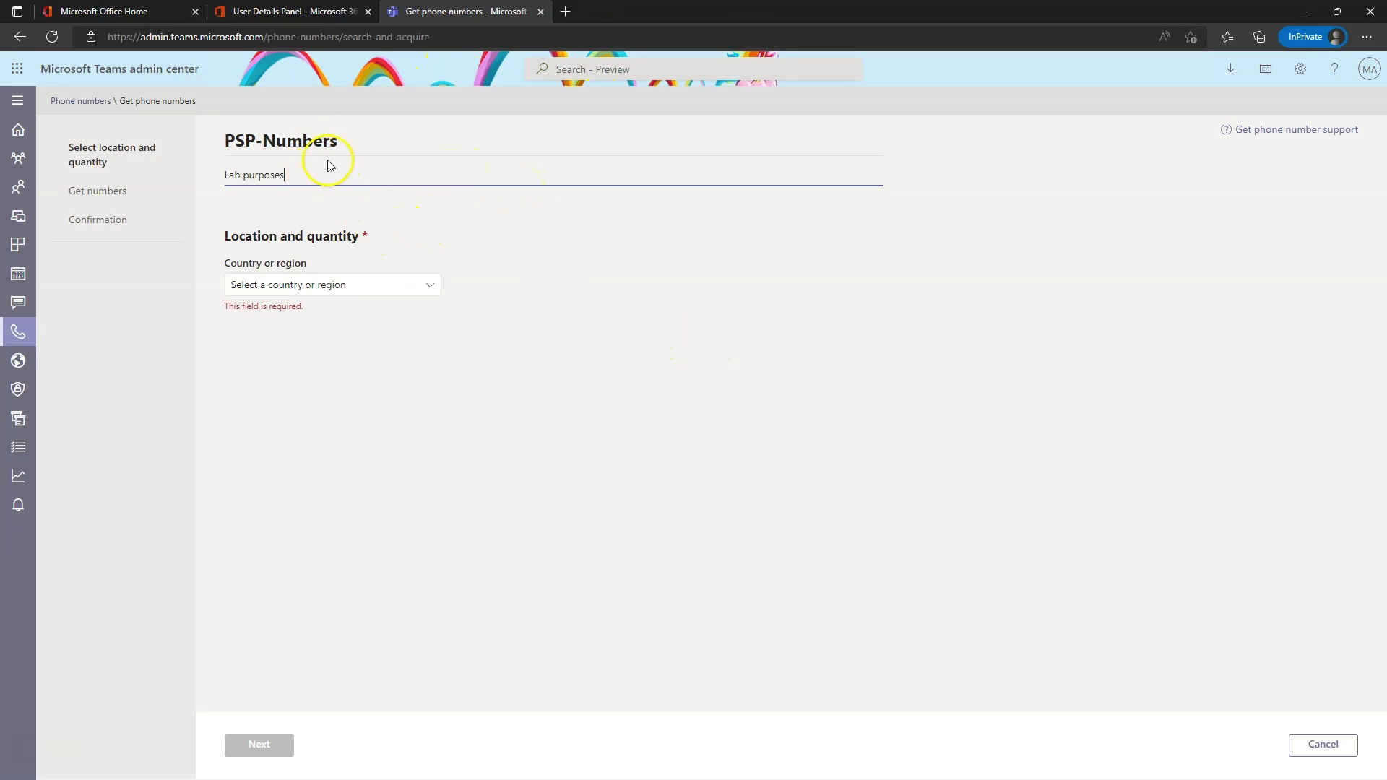
Set the order's country to United States and its number type to User (subscriber).
{"action": "left_click", "coordinate": [338, 286]}
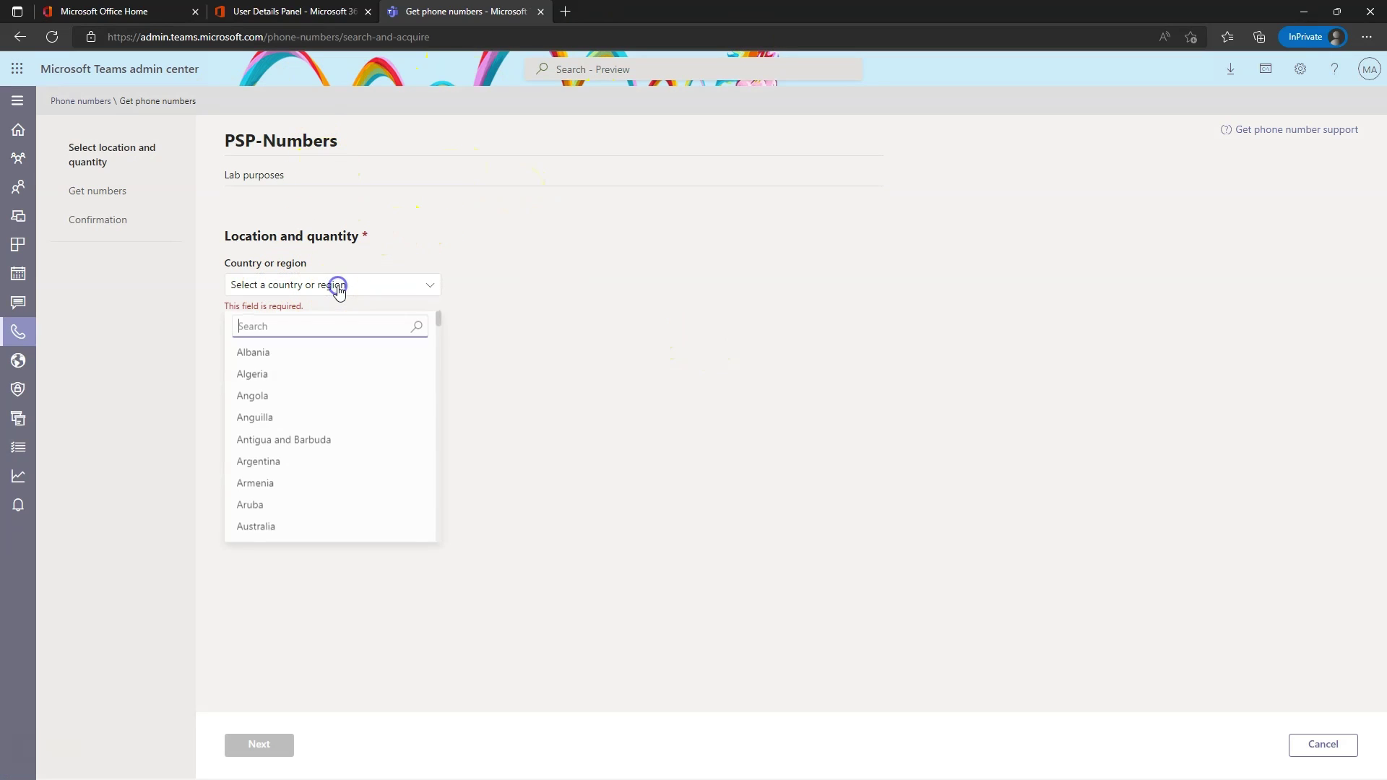
{"action": "type", "text": "unit"}
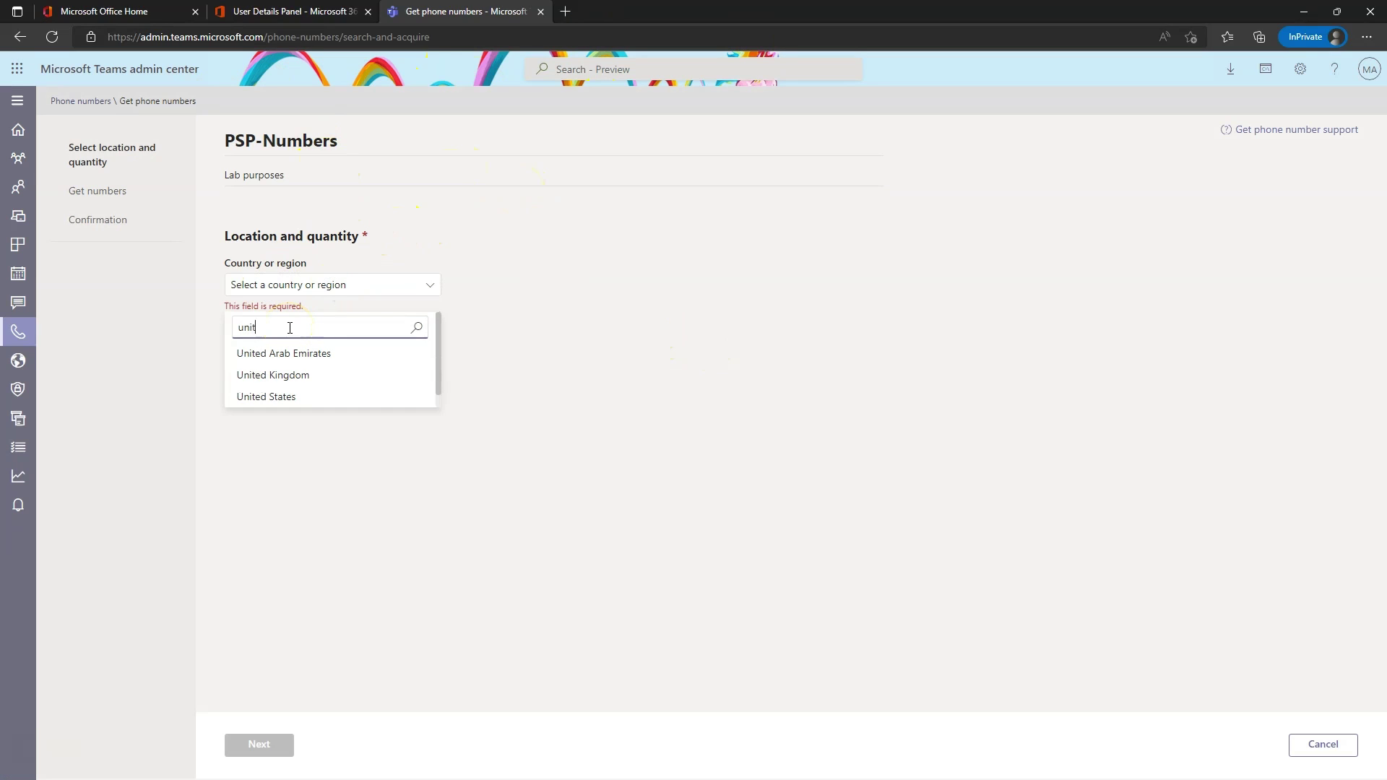
{"action": "left_click", "coordinate": [282, 397]}
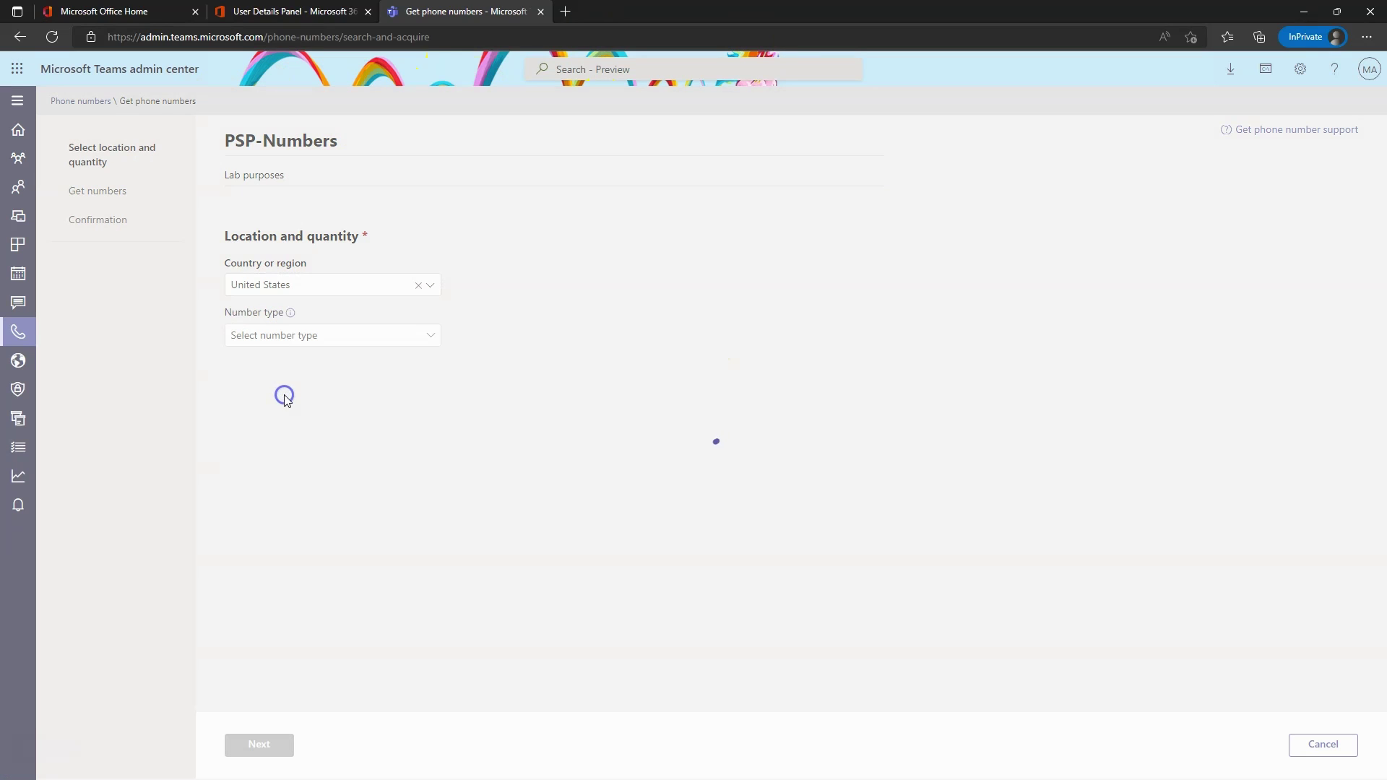
{"action": "left_click", "coordinate": [330, 339]}
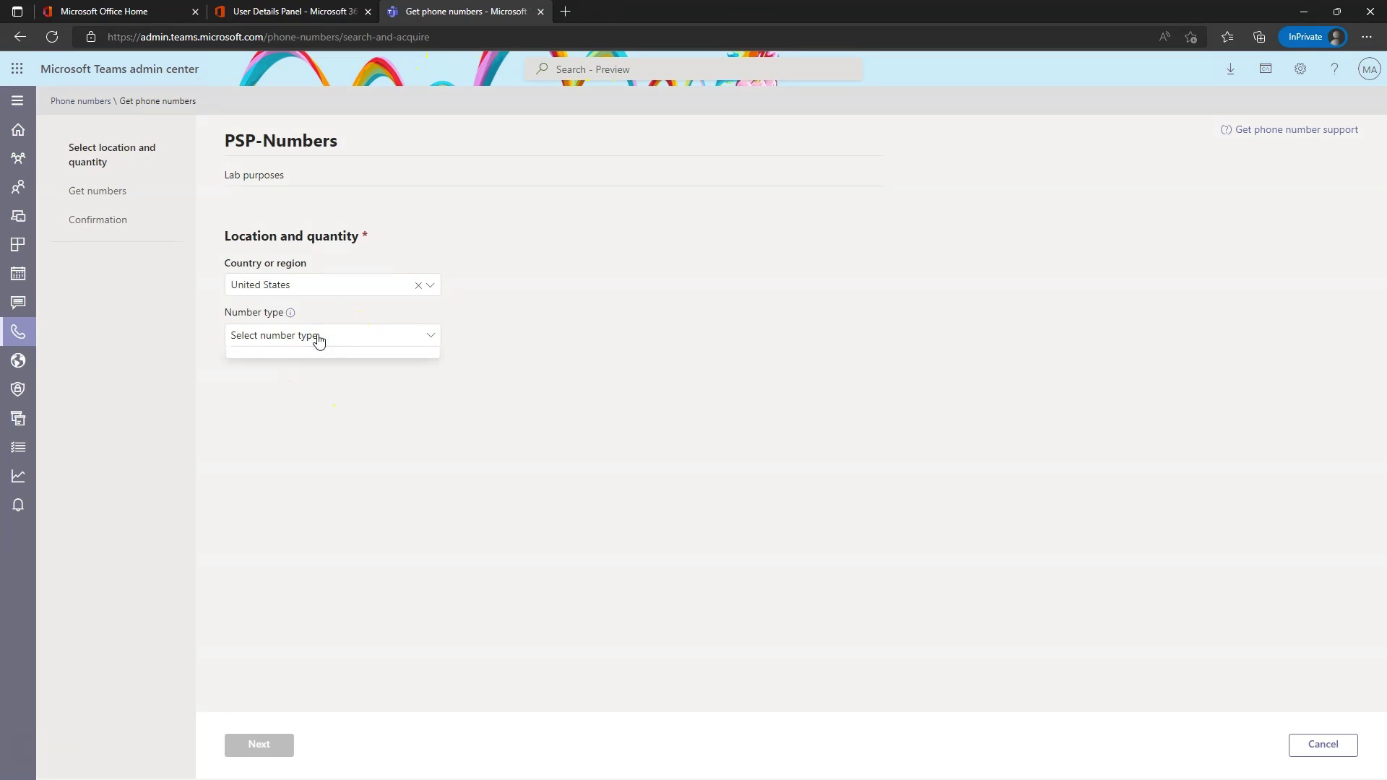
{"action": "left_click", "coordinate": [354, 336]}
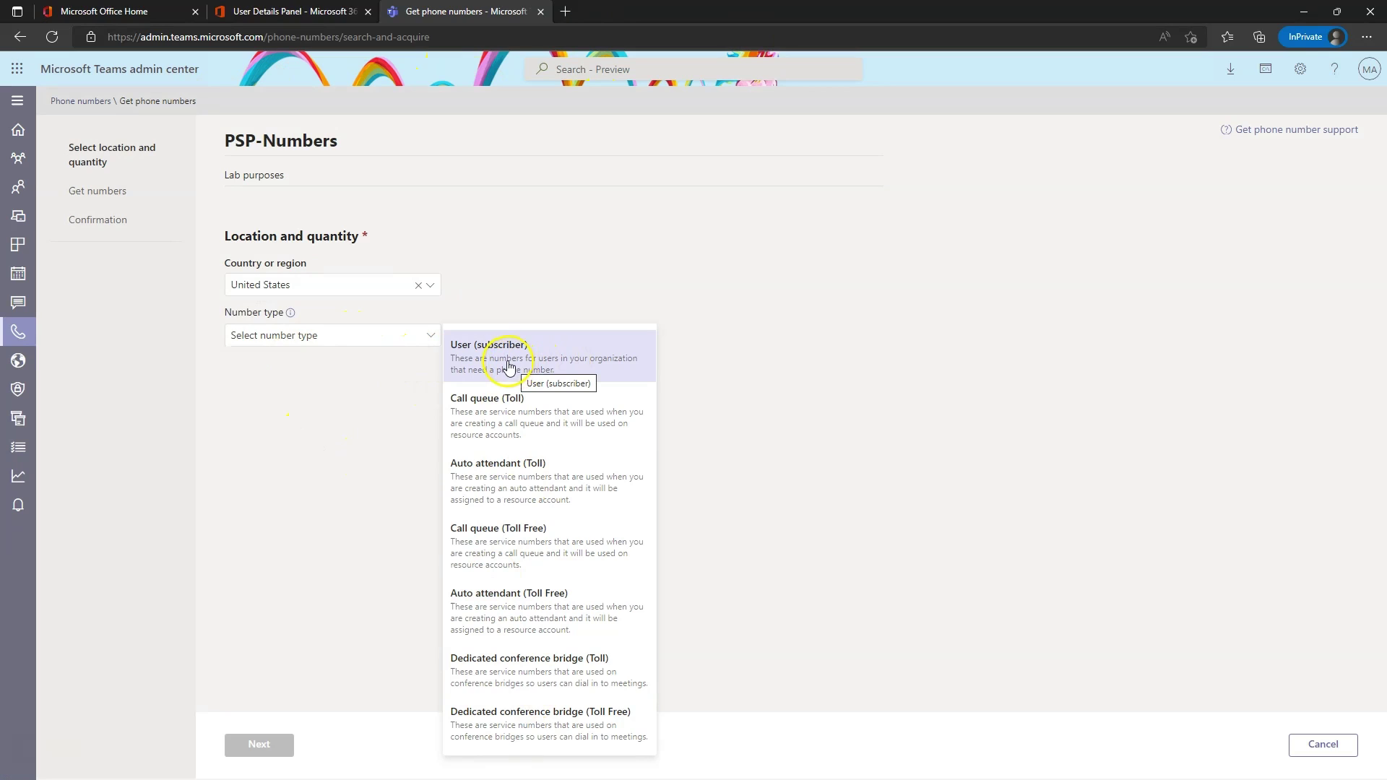
{"action": "left_click", "coordinate": [507, 363]}
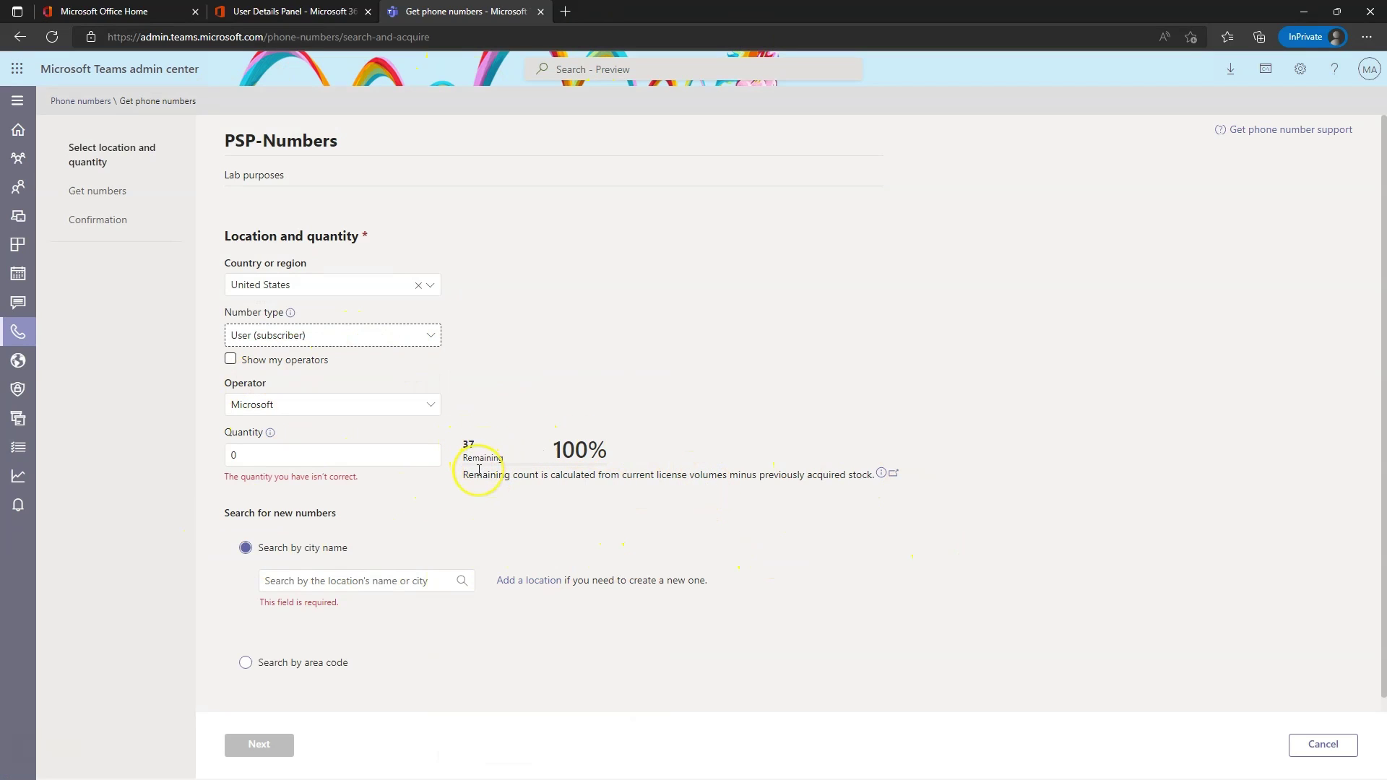
Set the order's quantity of phone numbers to 3.
{"action": "double_click", "coordinate": [256, 456]}
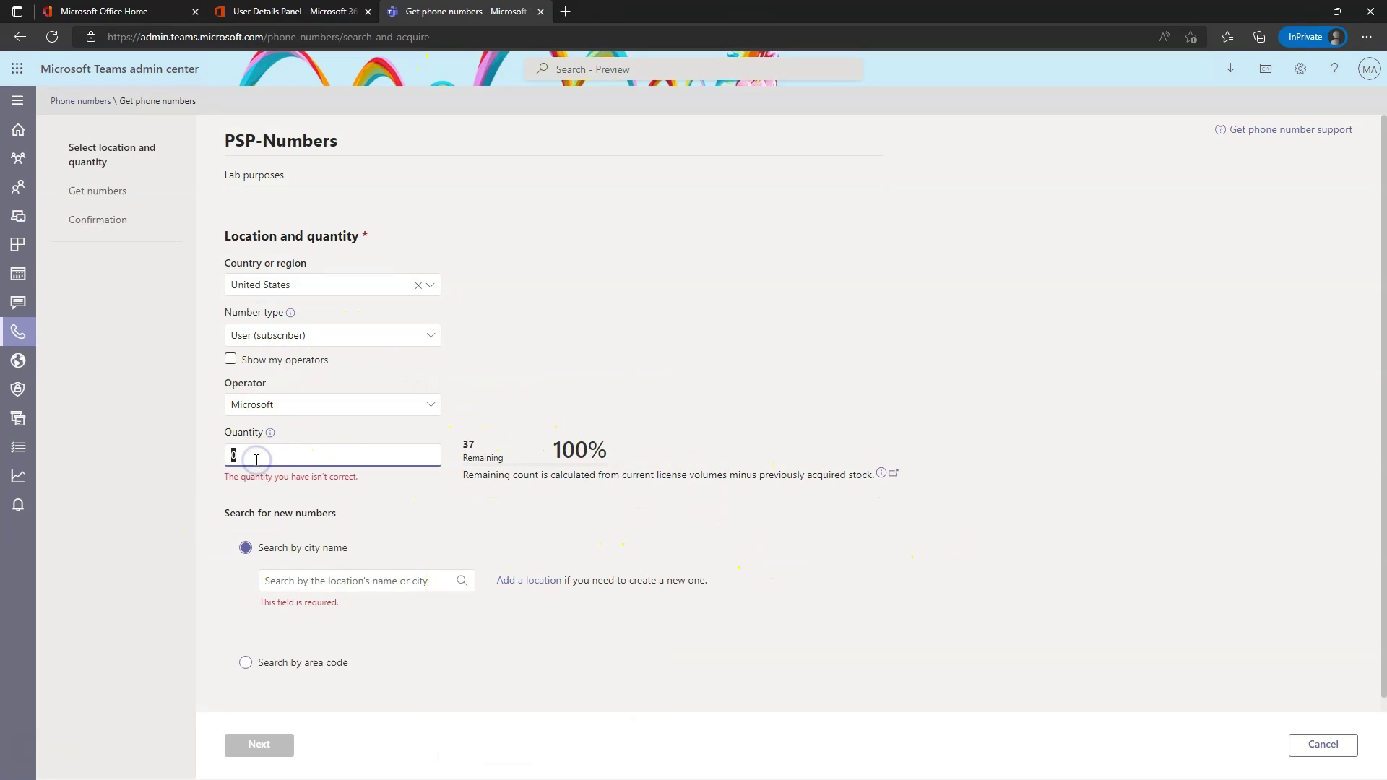
{"action": "type", "text": "3"}
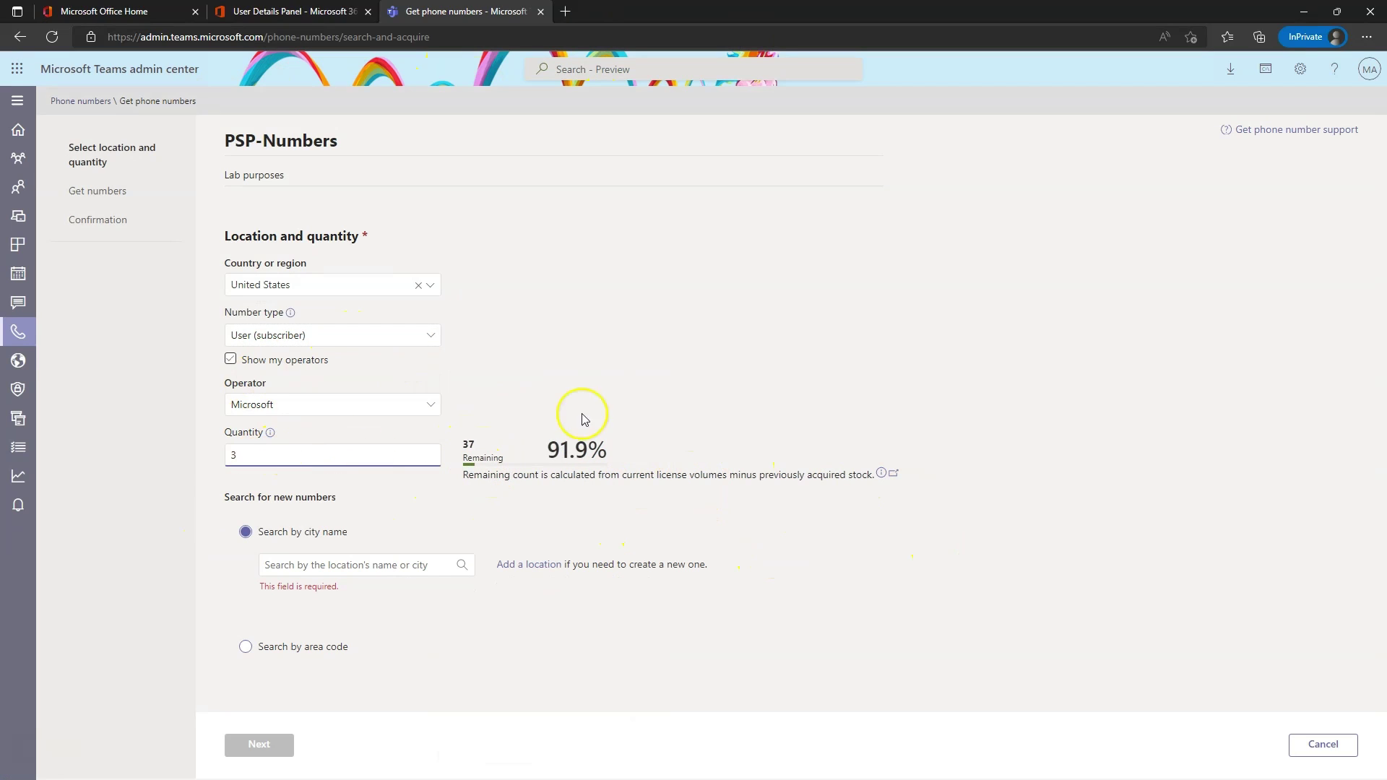
{"action": "left_click", "coordinate": [596, 369]}
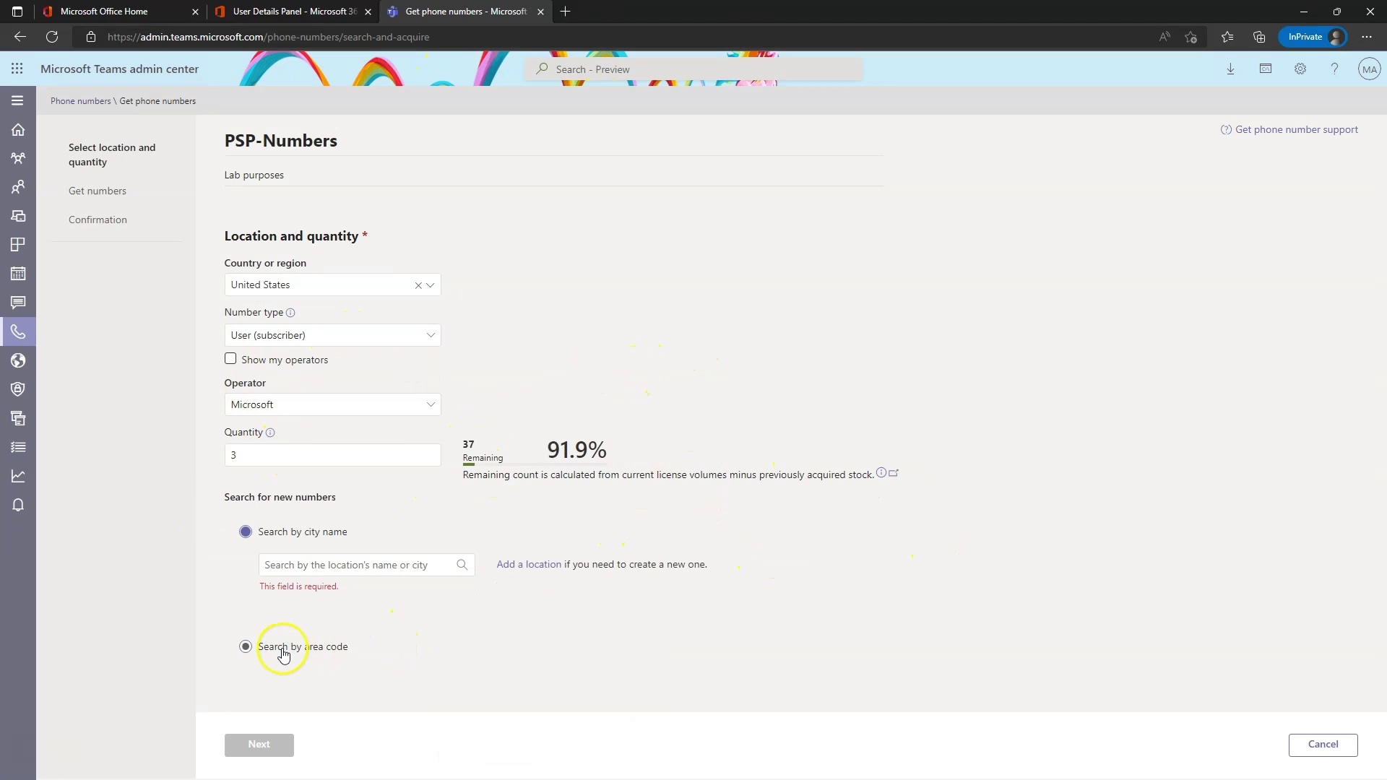
Try to search for new numbers by the city name "cleveland" and clear the search text.
{"action": "left_click", "coordinate": [293, 565]}
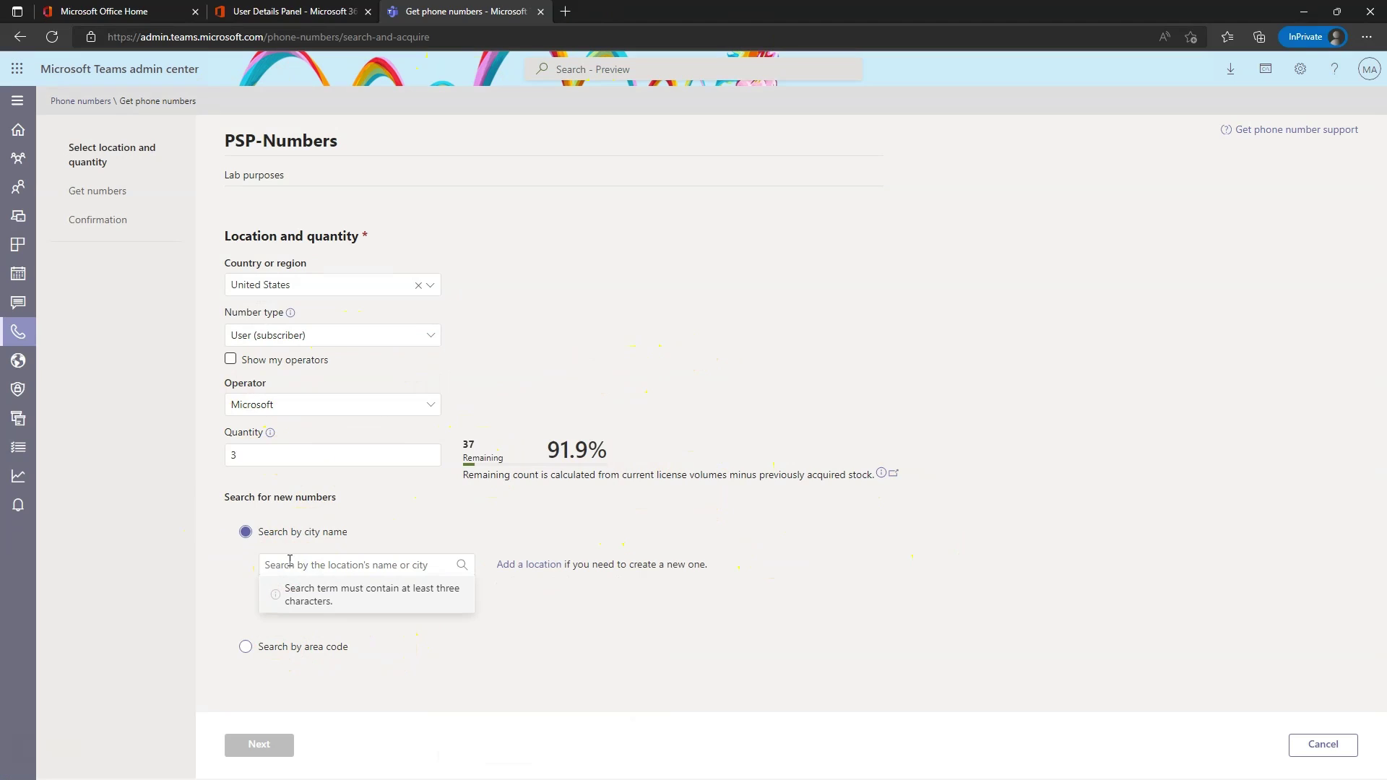
{"action": "type", "text": "cleveland"}
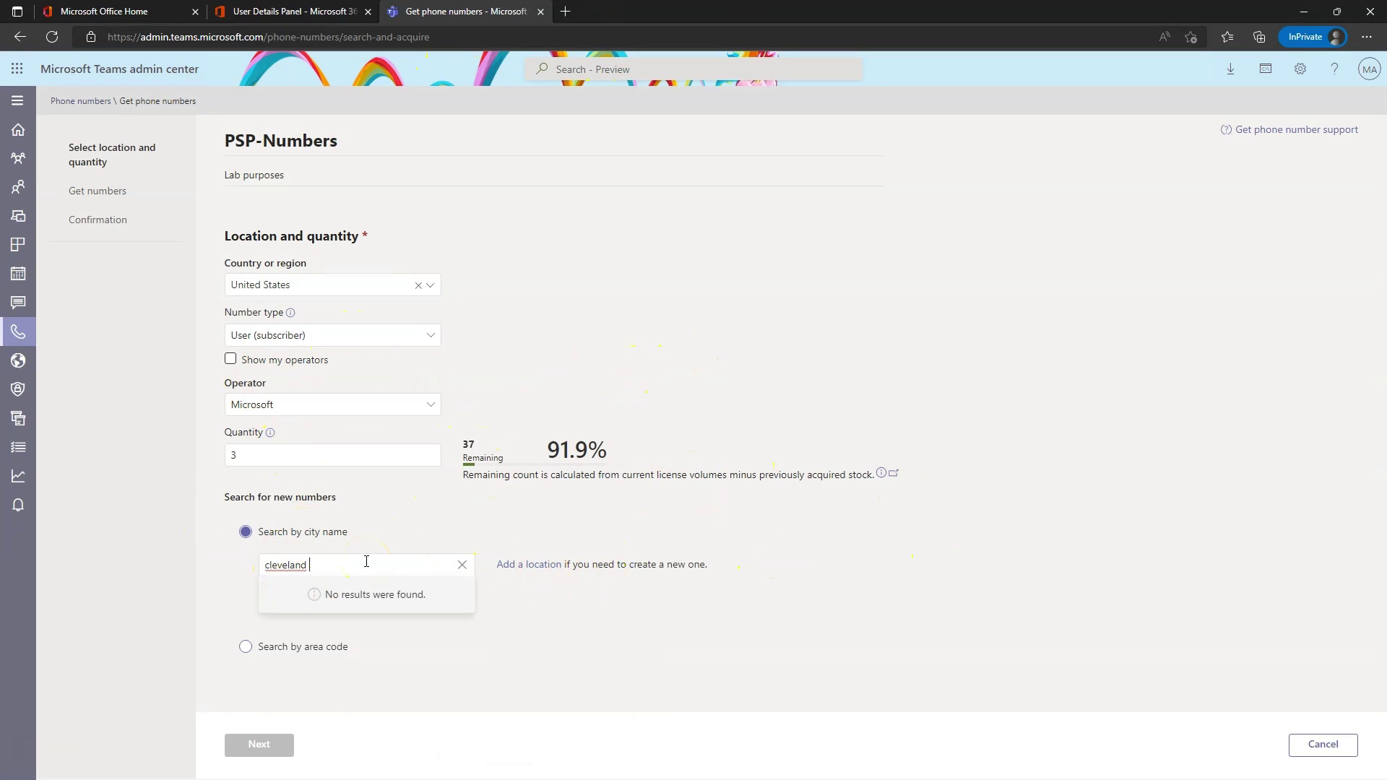
{"action": "key", "text": "BackSpace"}
{"action": "key", "text": "BackSpace"}
{"action": "key", "text": "BackSpace"}
{"action": "key", "text": "BackSpace"}
{"action": "key", "text": "BackSpace"}
{"action": "key", "text": "BackSpace"}
{"action": "key", "text": "BackSpace"}
{"action": "key", "text": "BackSpace"}
{"action": "key", "text": "BackSpace"}
{"action": "key", "text": "BackSpace"}
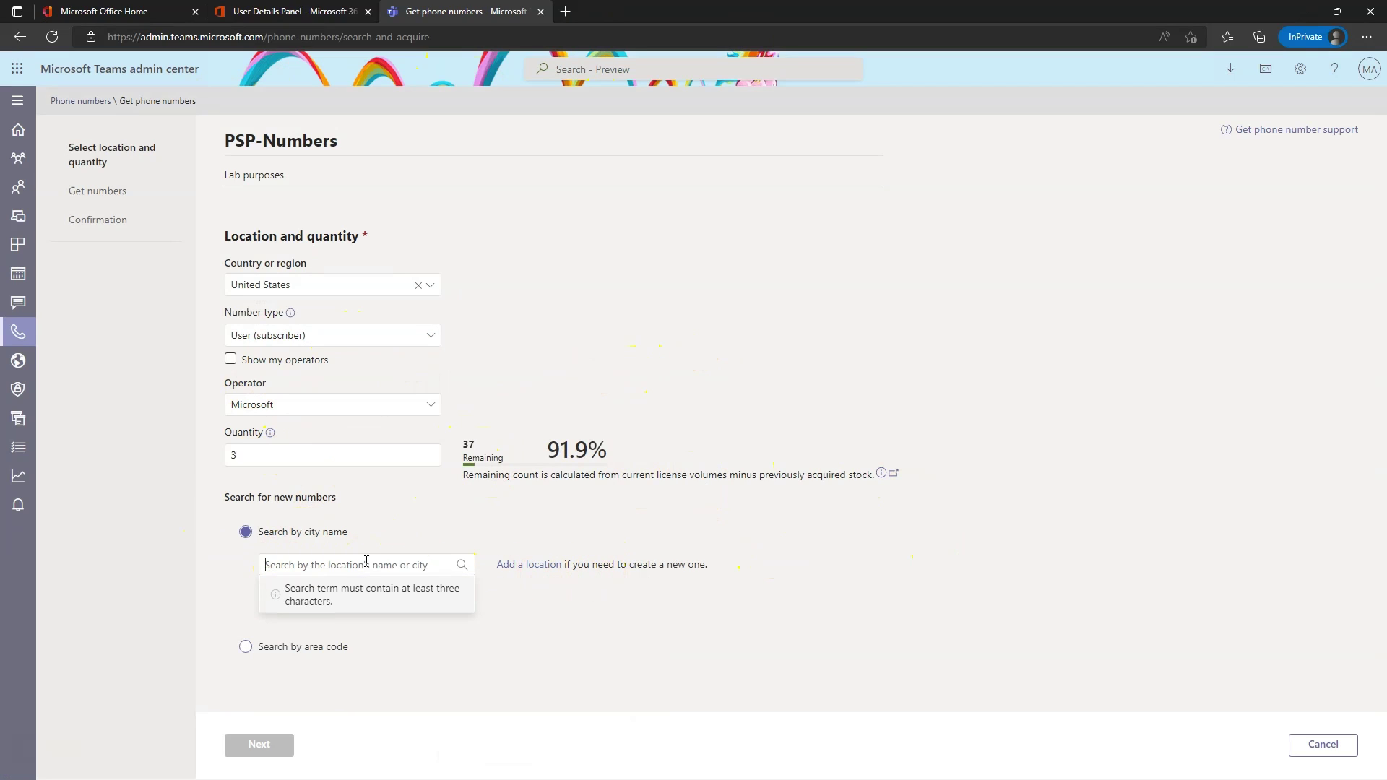
Request the new numbers by area code 216 and place the order through to its finish.
{"action": "left_click", "coordinate": [308, 647]}
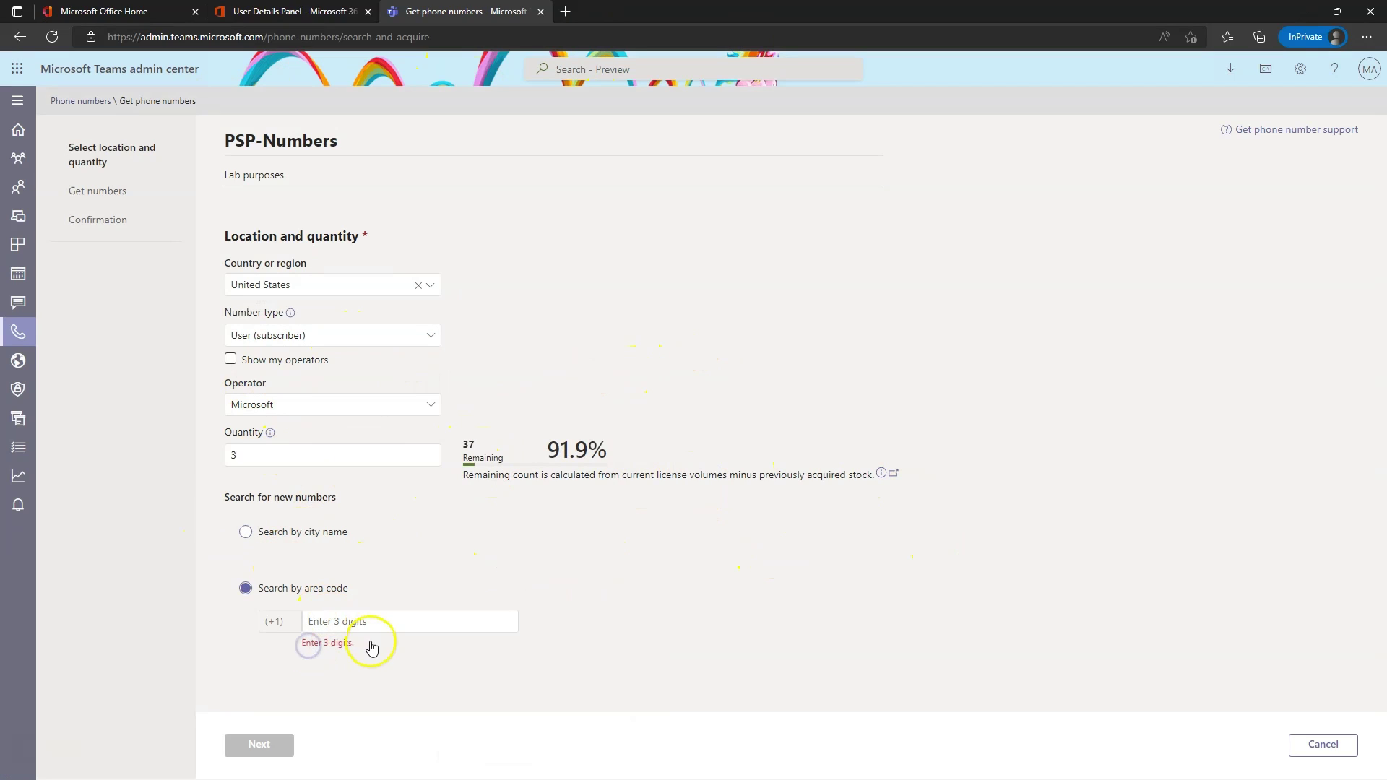
{"action": "left_click", "coordinate": [340, 619]}
{"action": "type", "text": "21"}
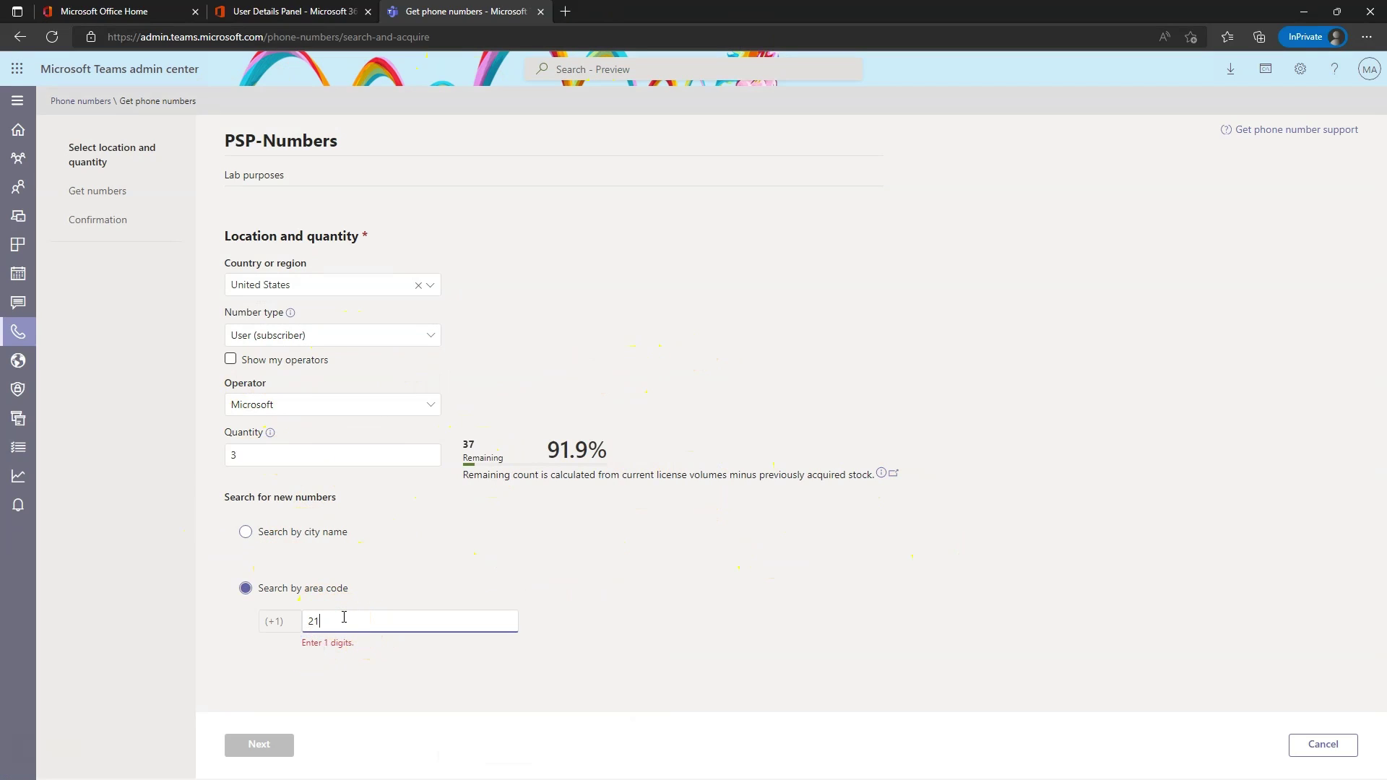
{"action": "type", "text": "6"}
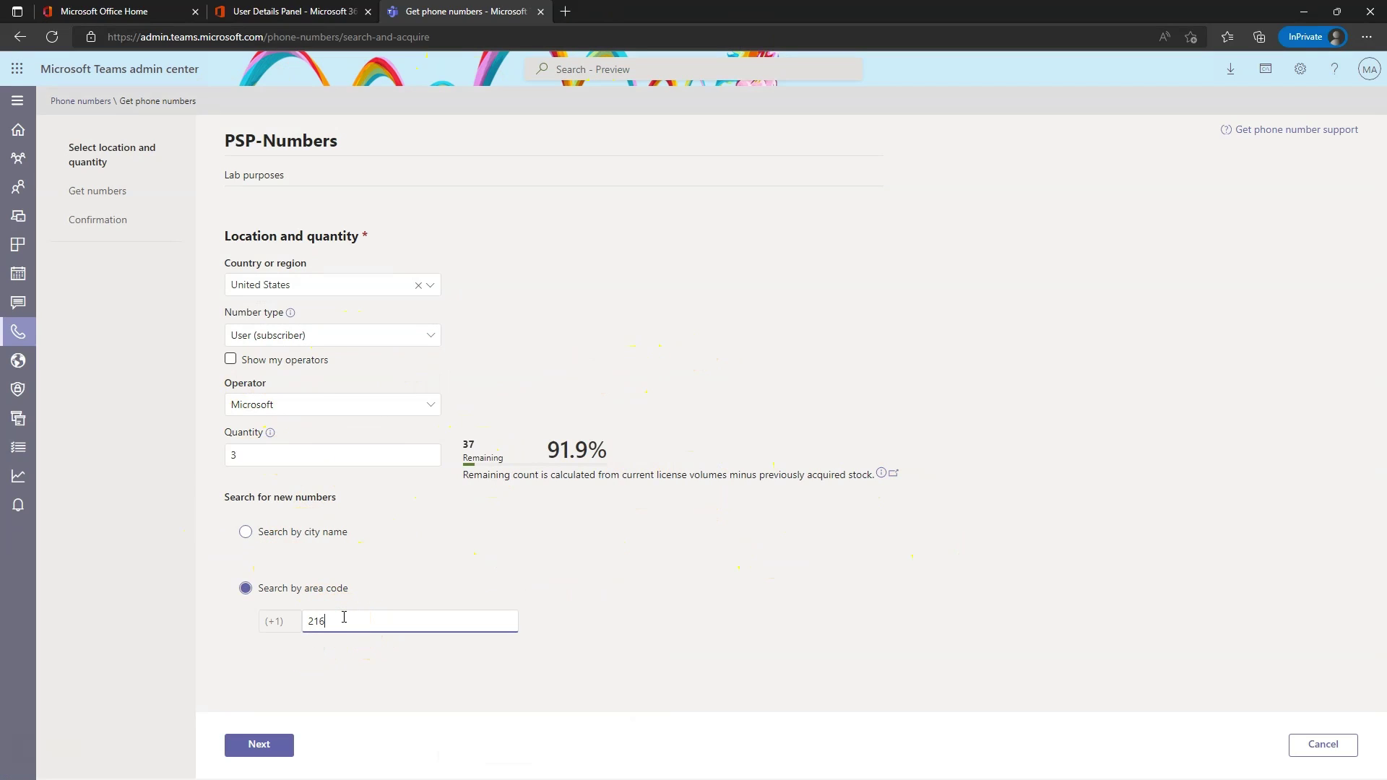
{"action": "left_click", "coordinate": [260, 745]}
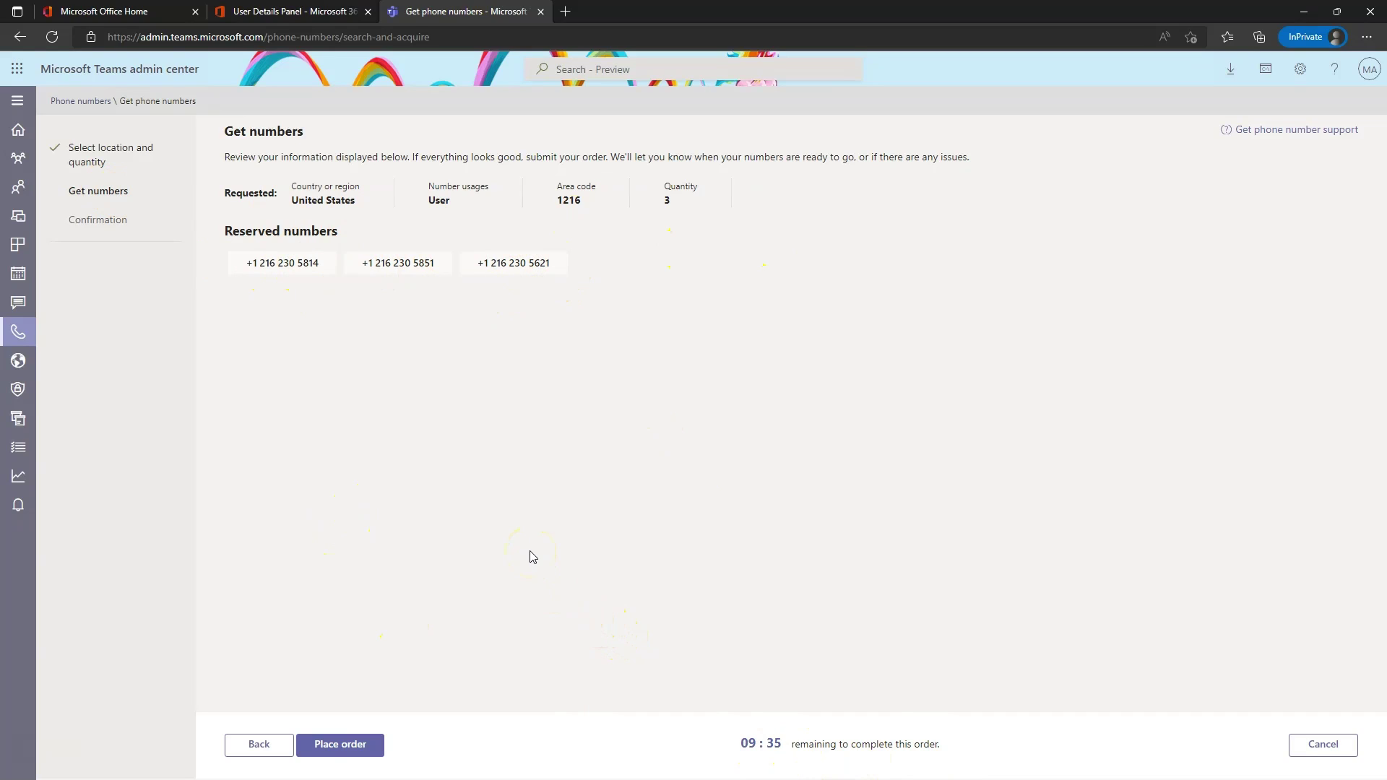
{"action": "left_click", "coordinate": [337, 750]}
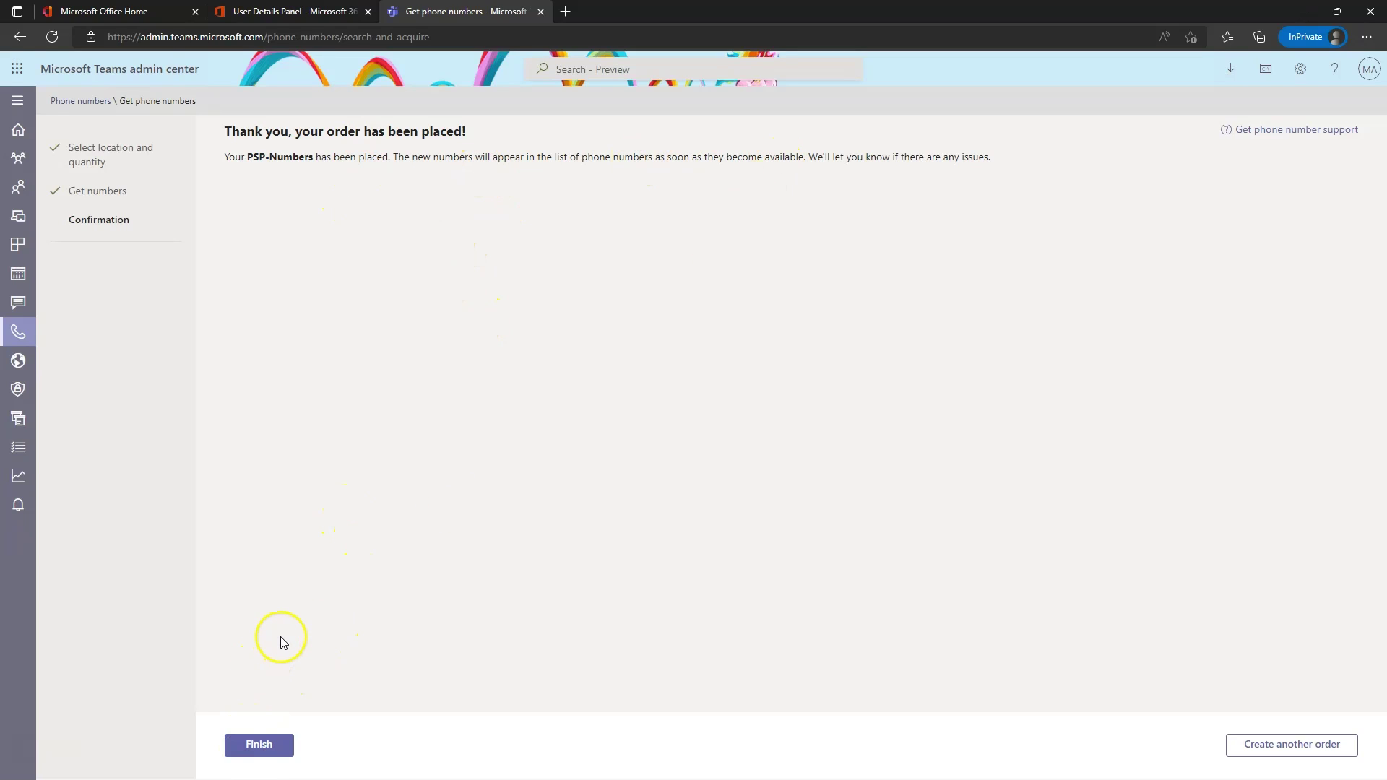
{"action": "left_click", "coordinate": [262, 745]}
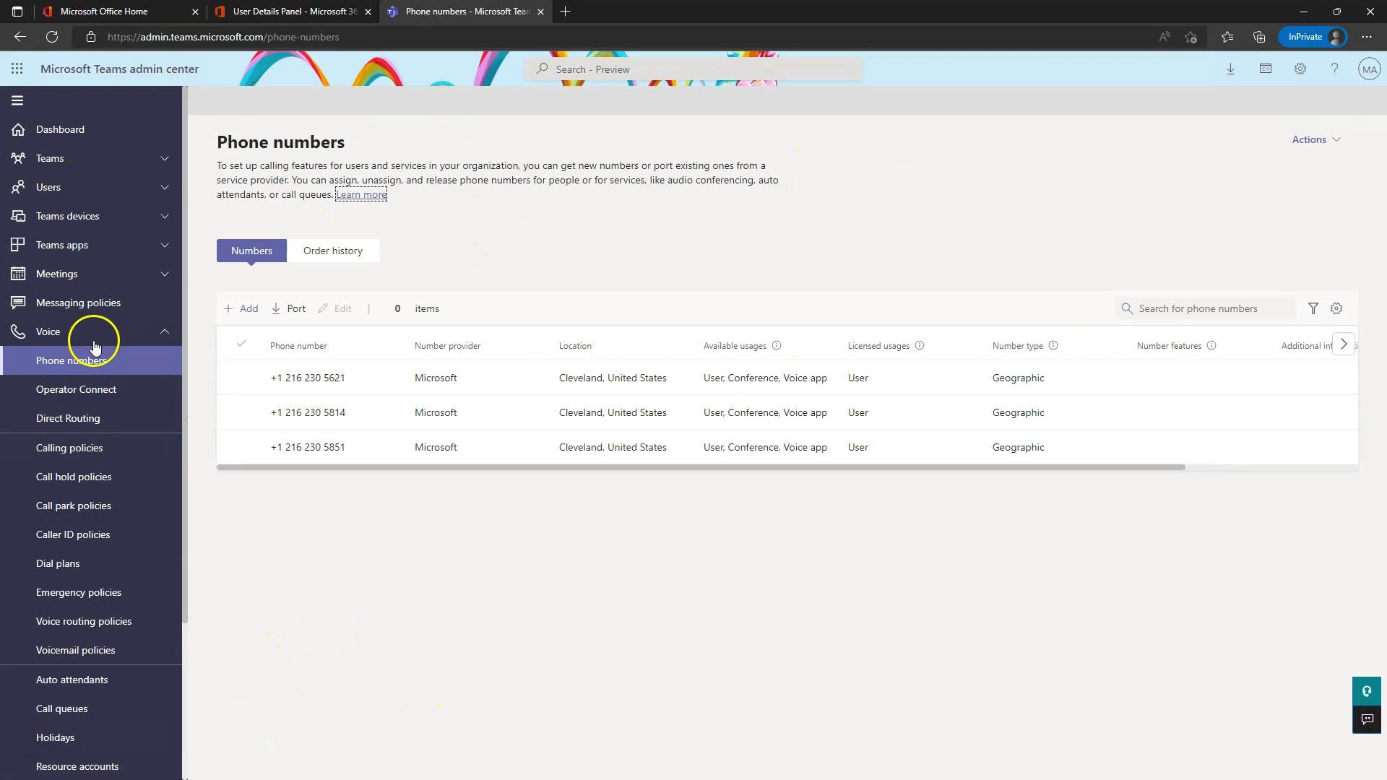
Try to assign the first listed phone number to the user, searching for an emergency location in the city "cleveland".
{"action": "left_click", "coordinate": [241, 378]}
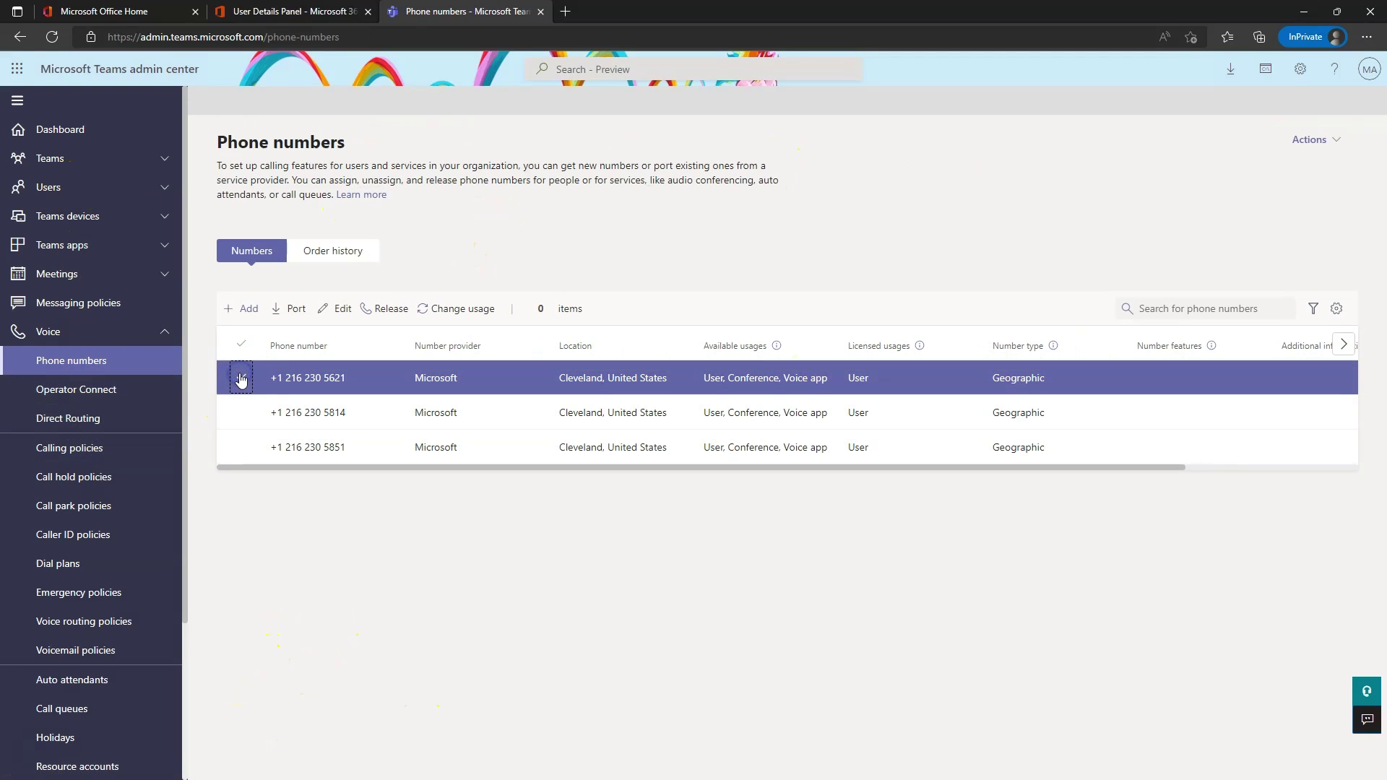
{"action": "left_click", "coordinate": [336, 315]}
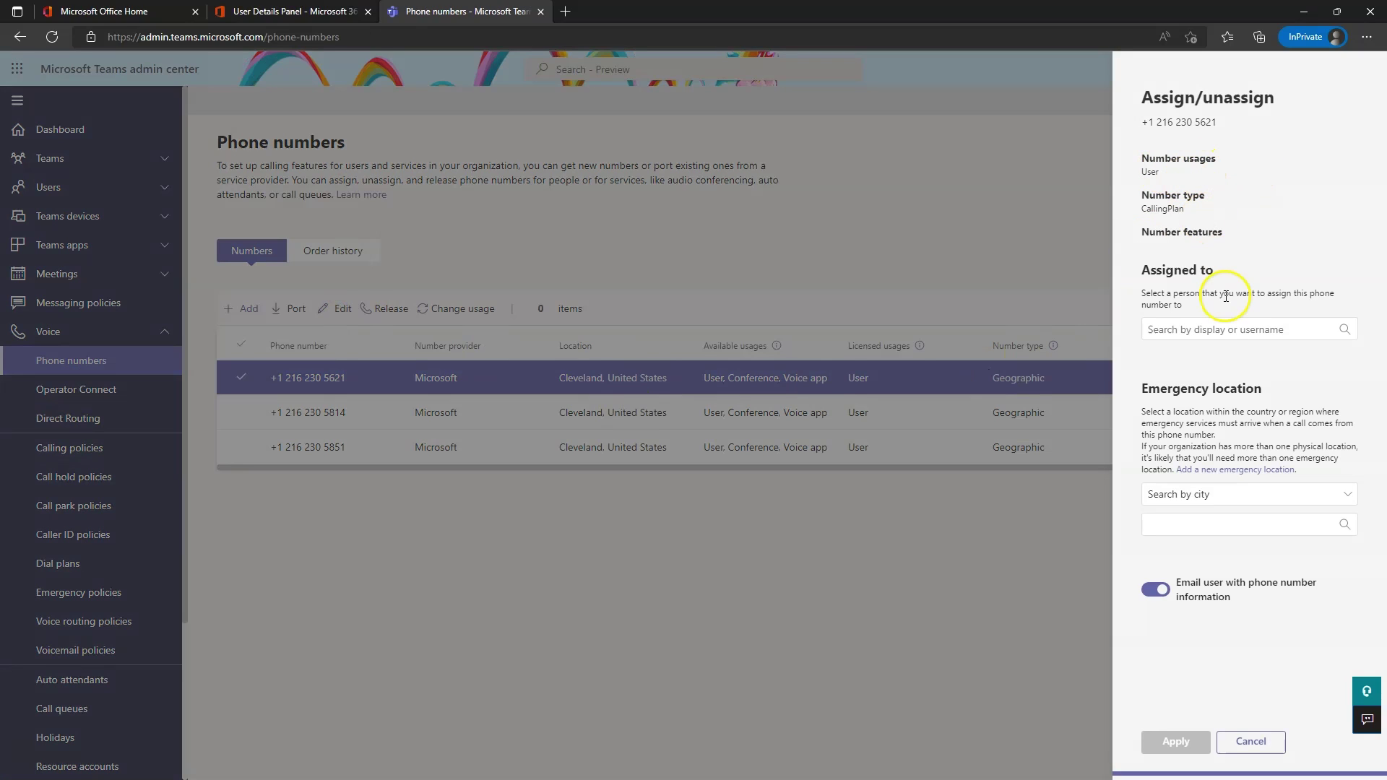
{"action": "left_click", "coordinate": [1192, 329]}
{"action": "type", "text": "malloway"}
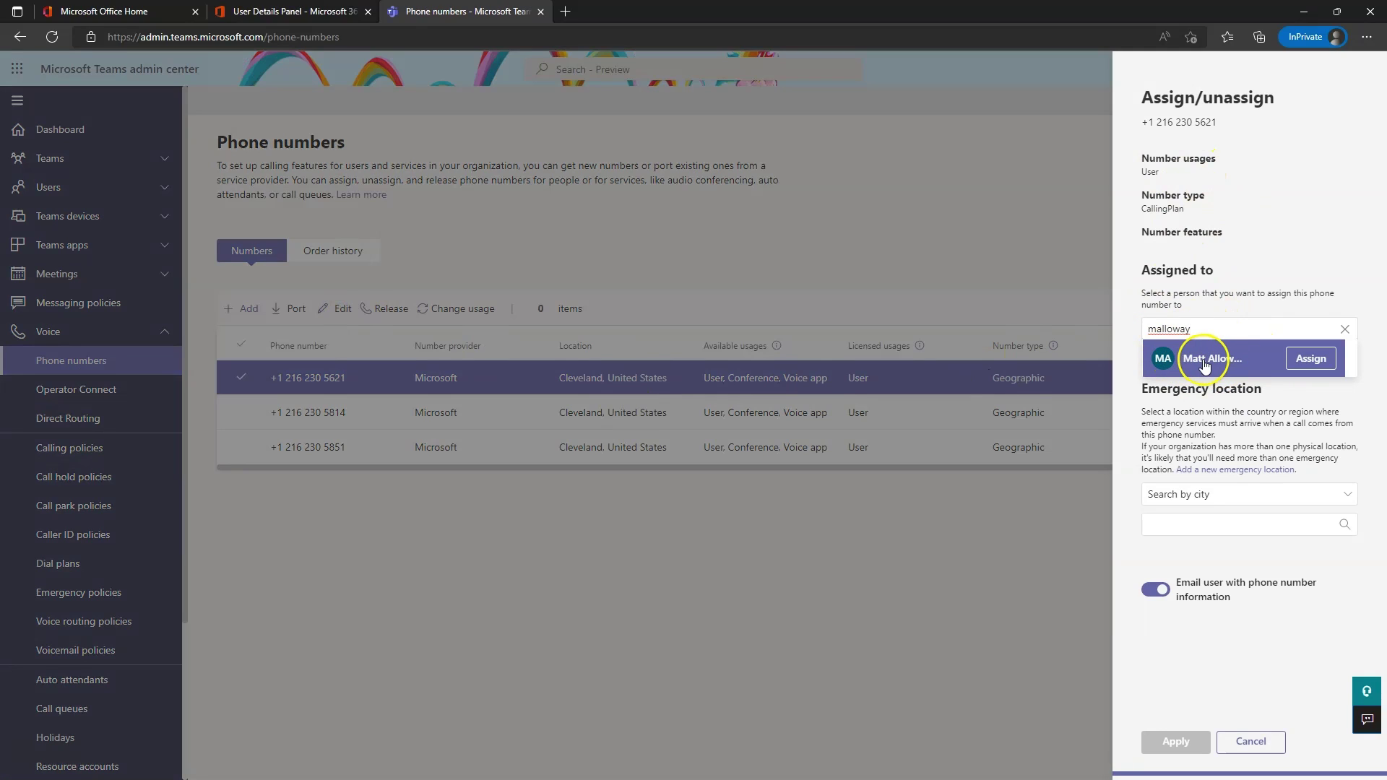
{"action": "left_click", "coordinate": [1309, 365]}
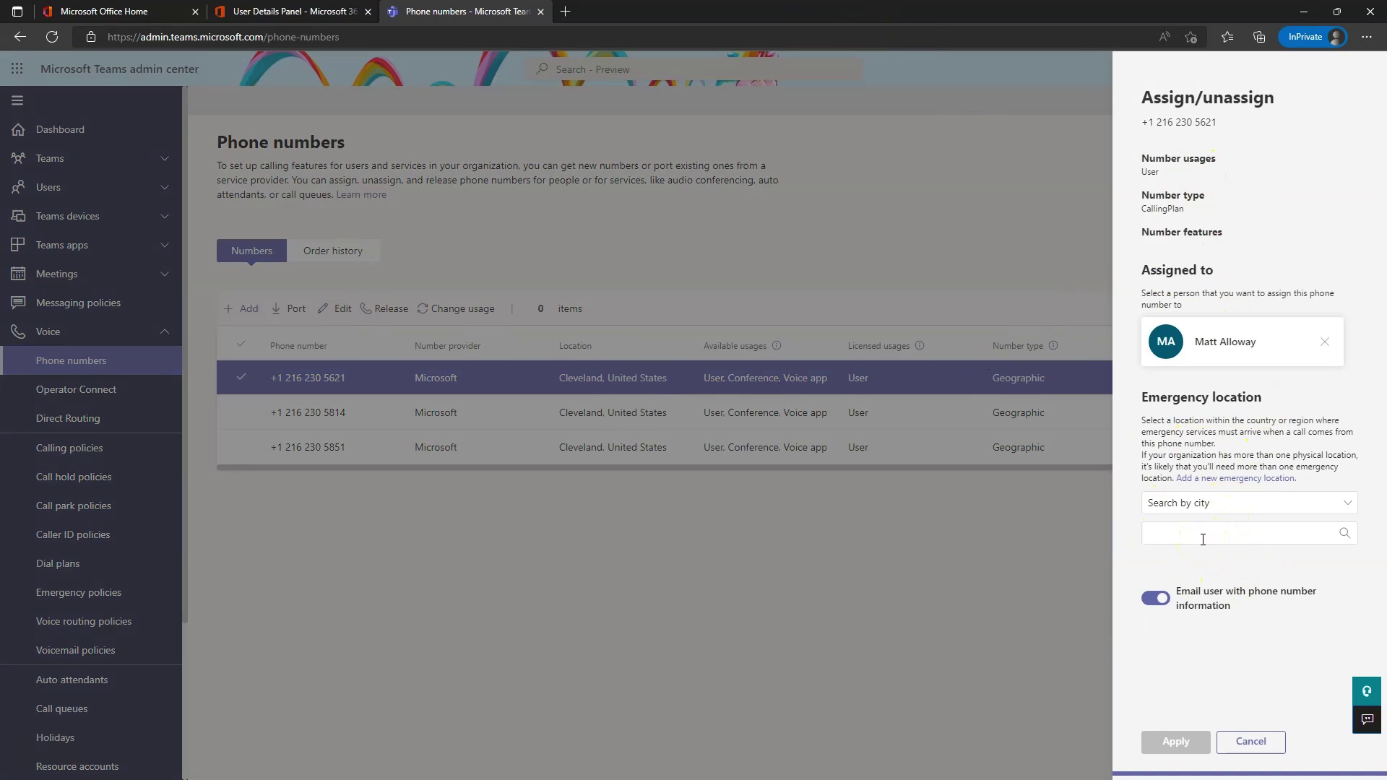
{"action": "left_click", "coordinate": [1217, 533]}
{"action": "left_click", "coordinate": [1204, 538]}
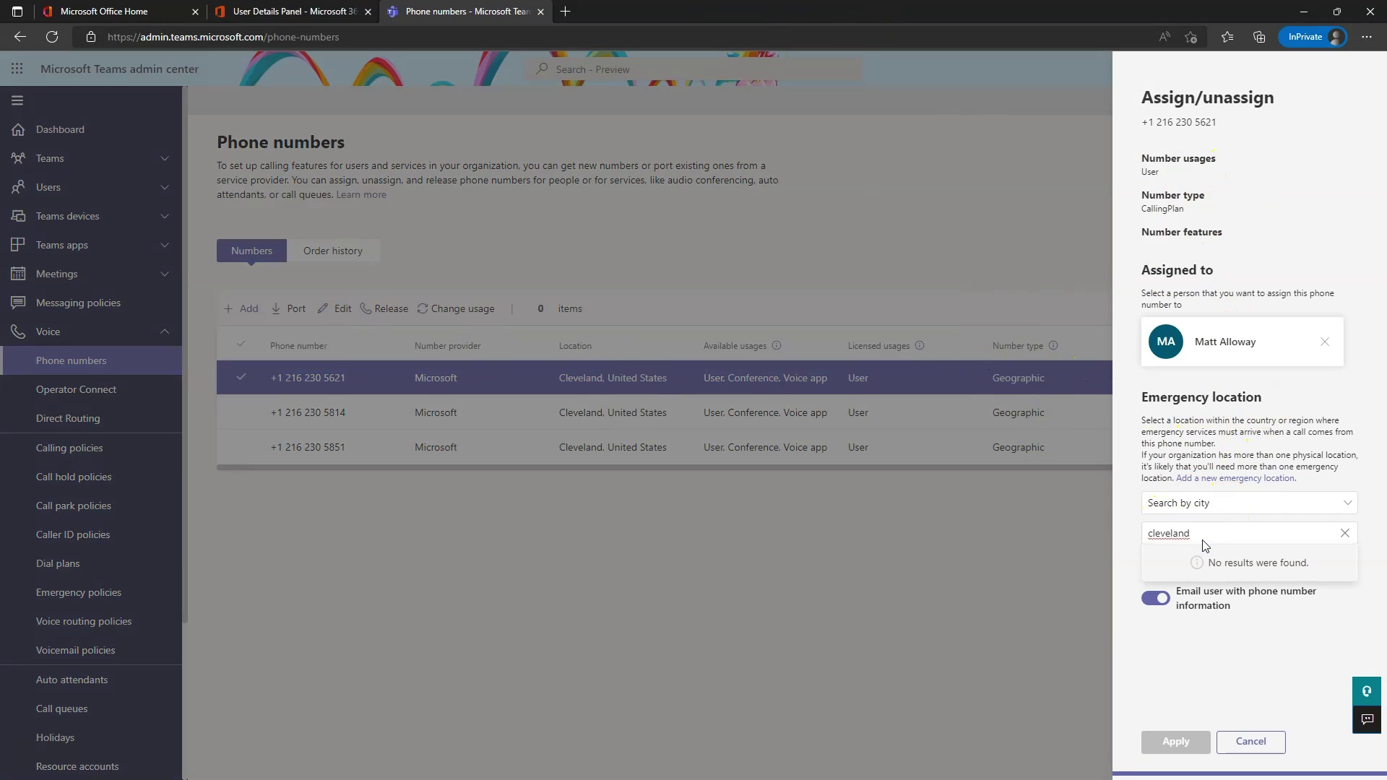
{"action": "double_click", "coordinate": [791, 15]}
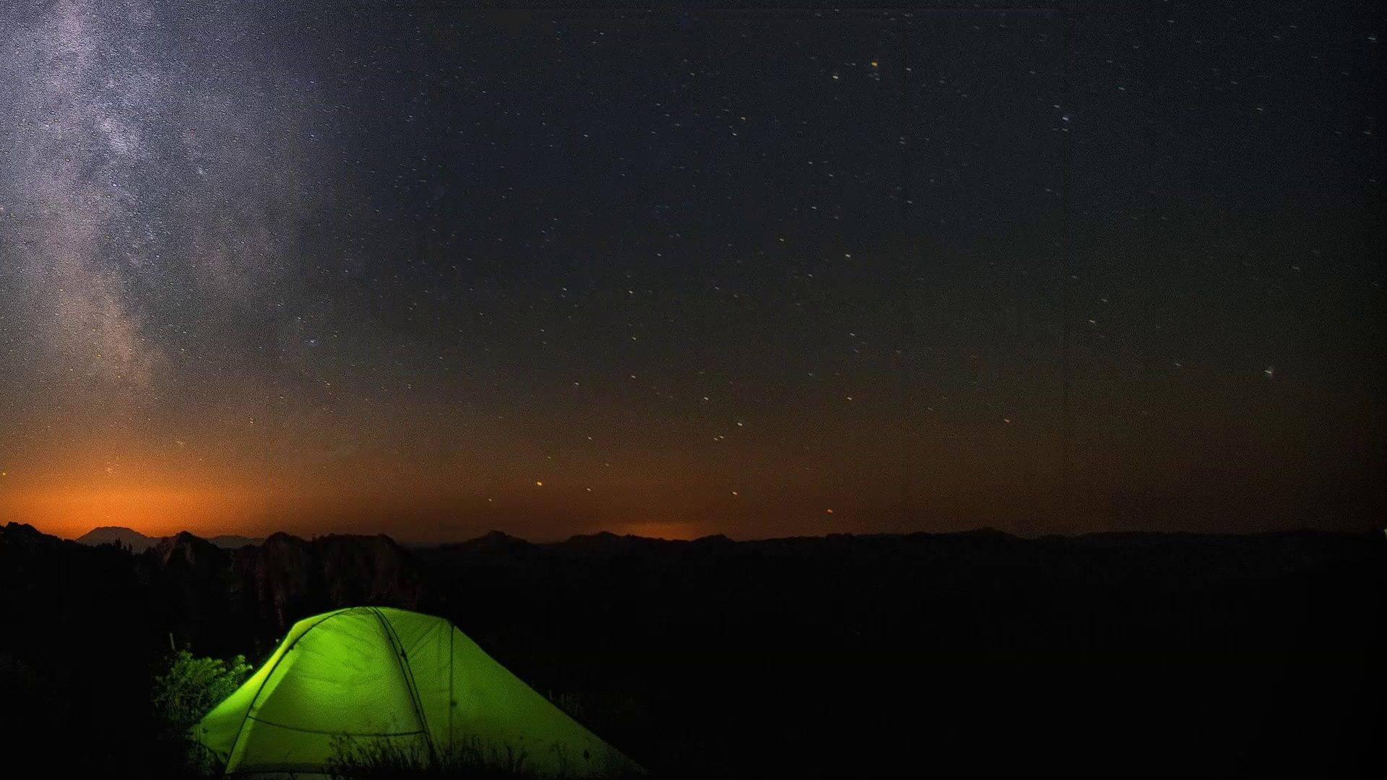
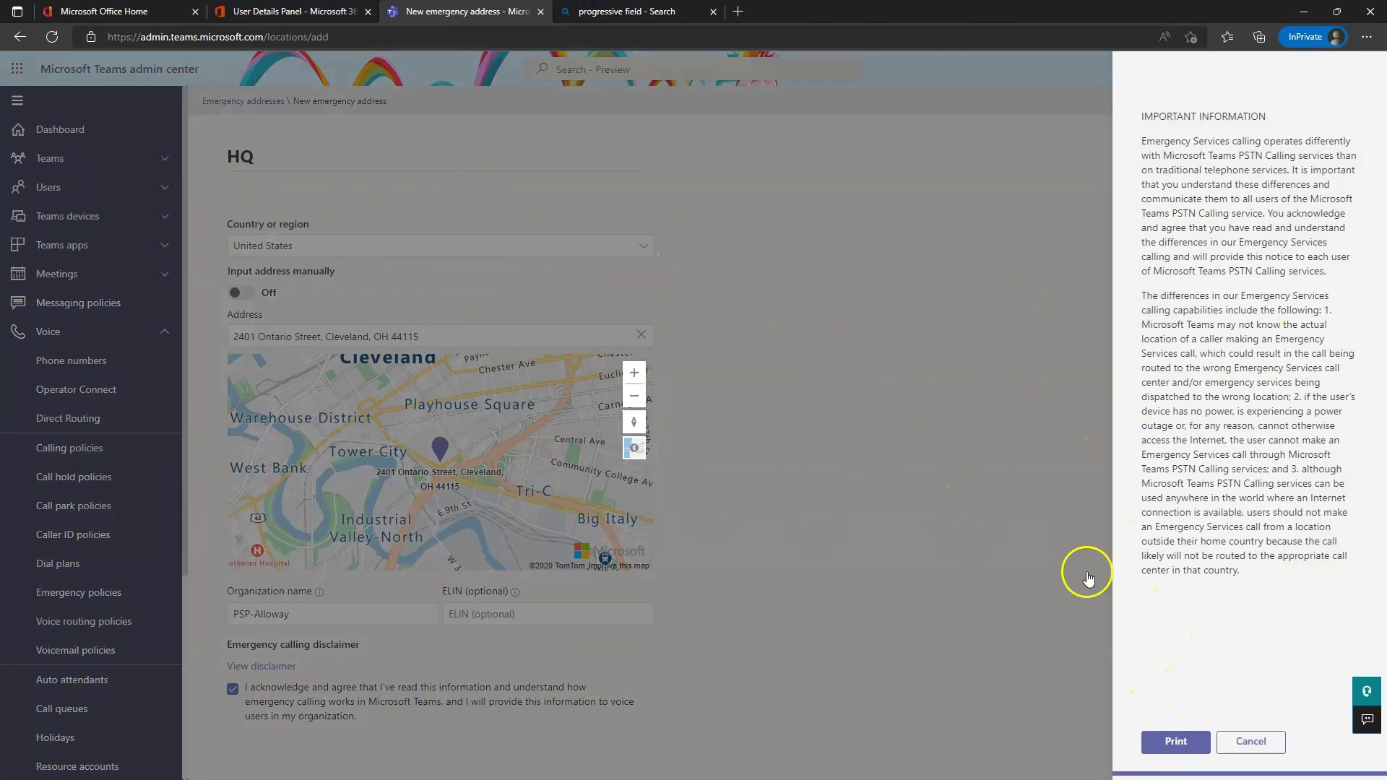
View the print preview of the emergency calling disclaimer, cancel printing and close the disclaimer.
{"action": "left_click", "coordinate": [1176, 742]}
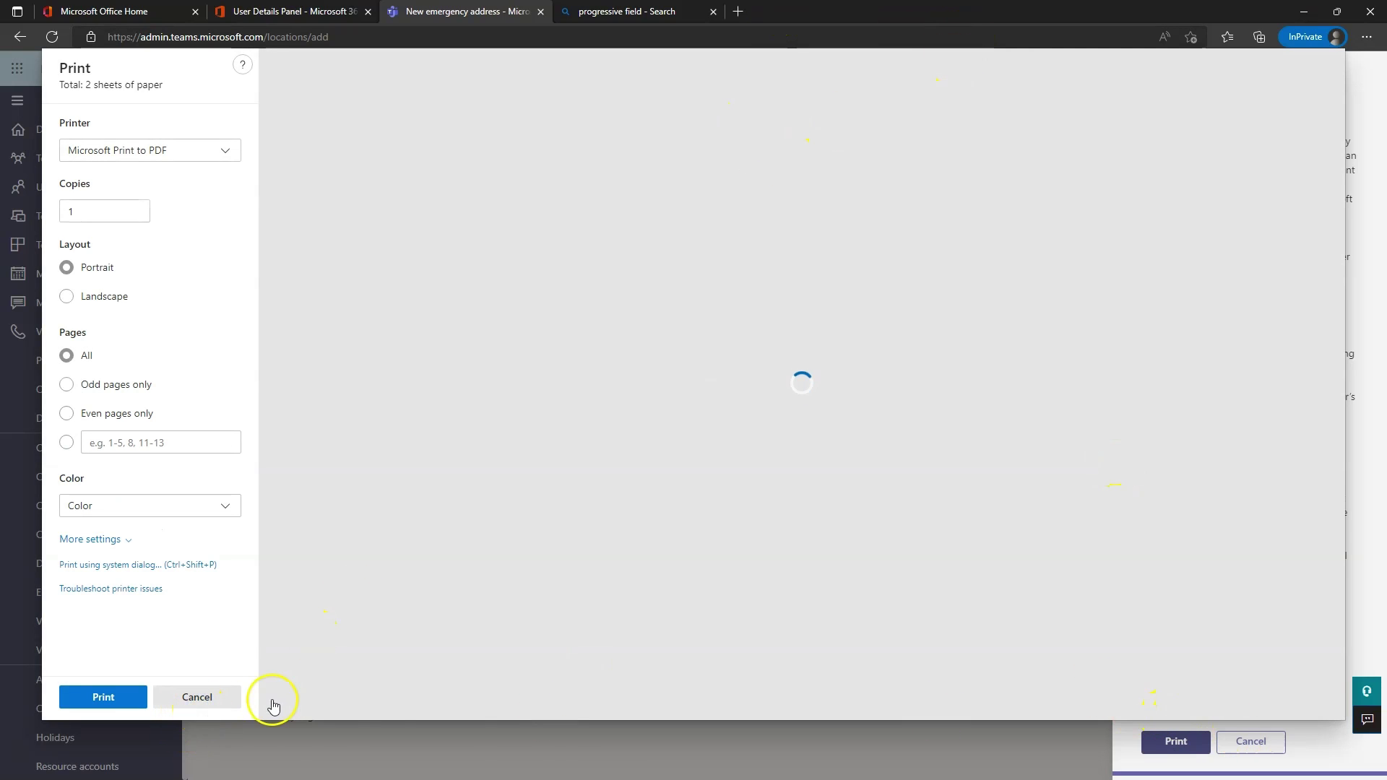
{"action": "left_click", "coordinate": [192, 697]}
{"action": "left_click", "coordinate": [1239, 744]}
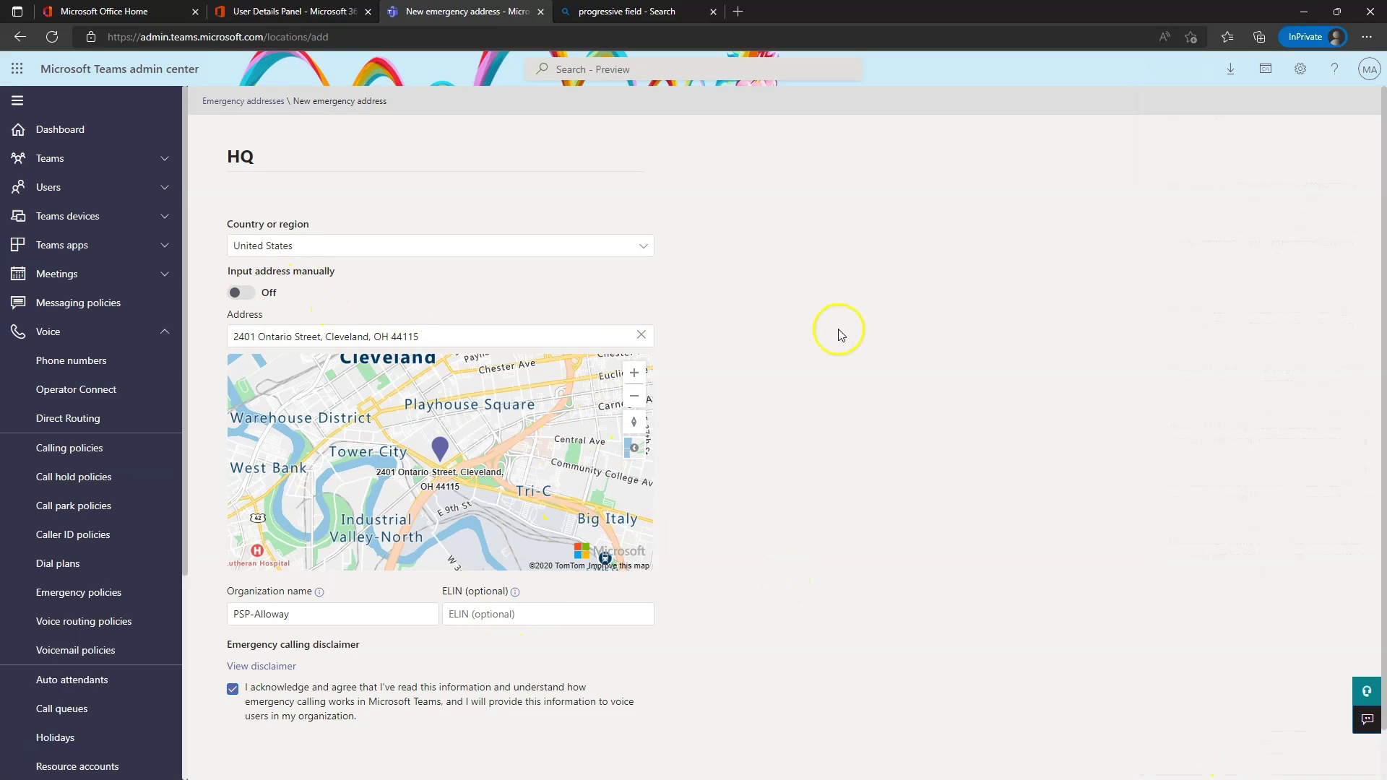
Save the new emergency address HQ and return to the Phone numbers page.
{"action": "scroll", "coordinate": [878, 340], "scroll_direction": "down", "scroll_amount": 1}
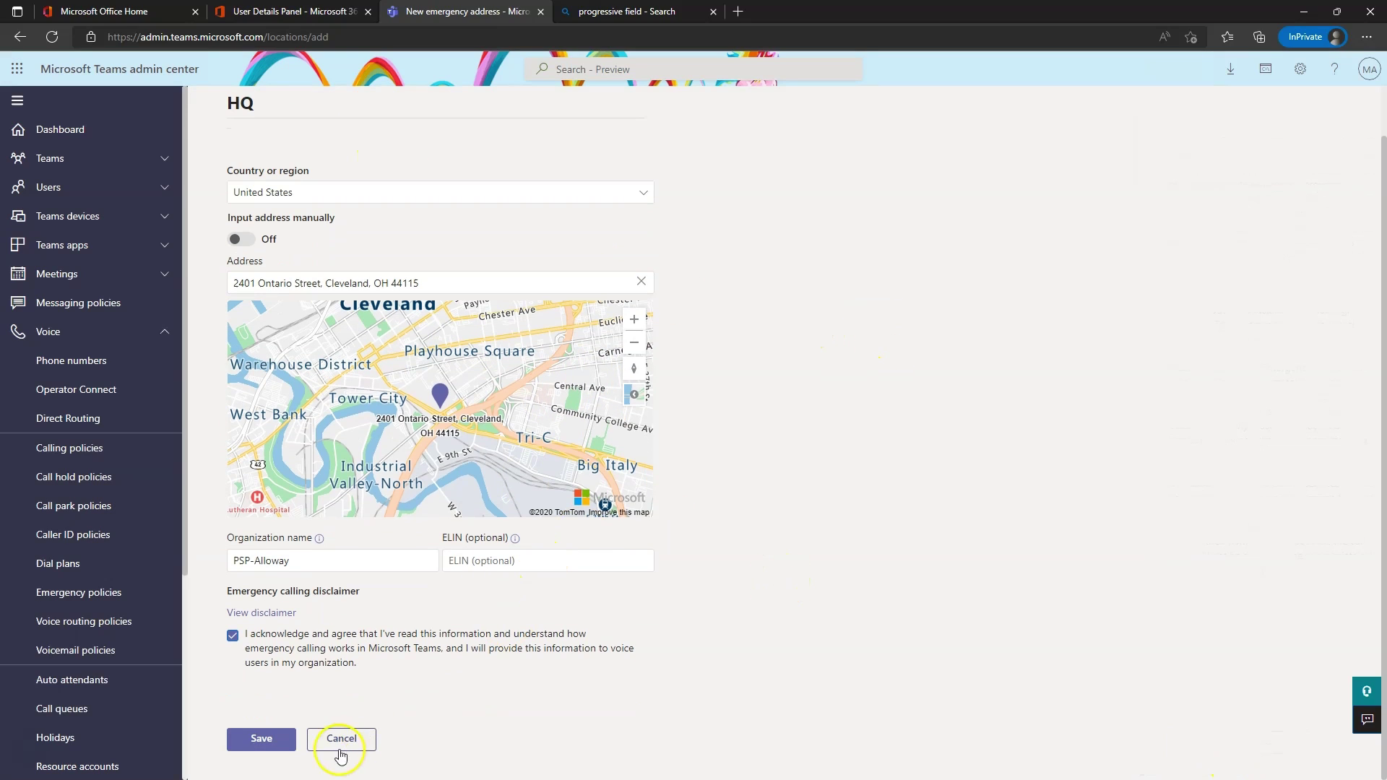
{"action": "left_click", "coordinate": [260, 752]}
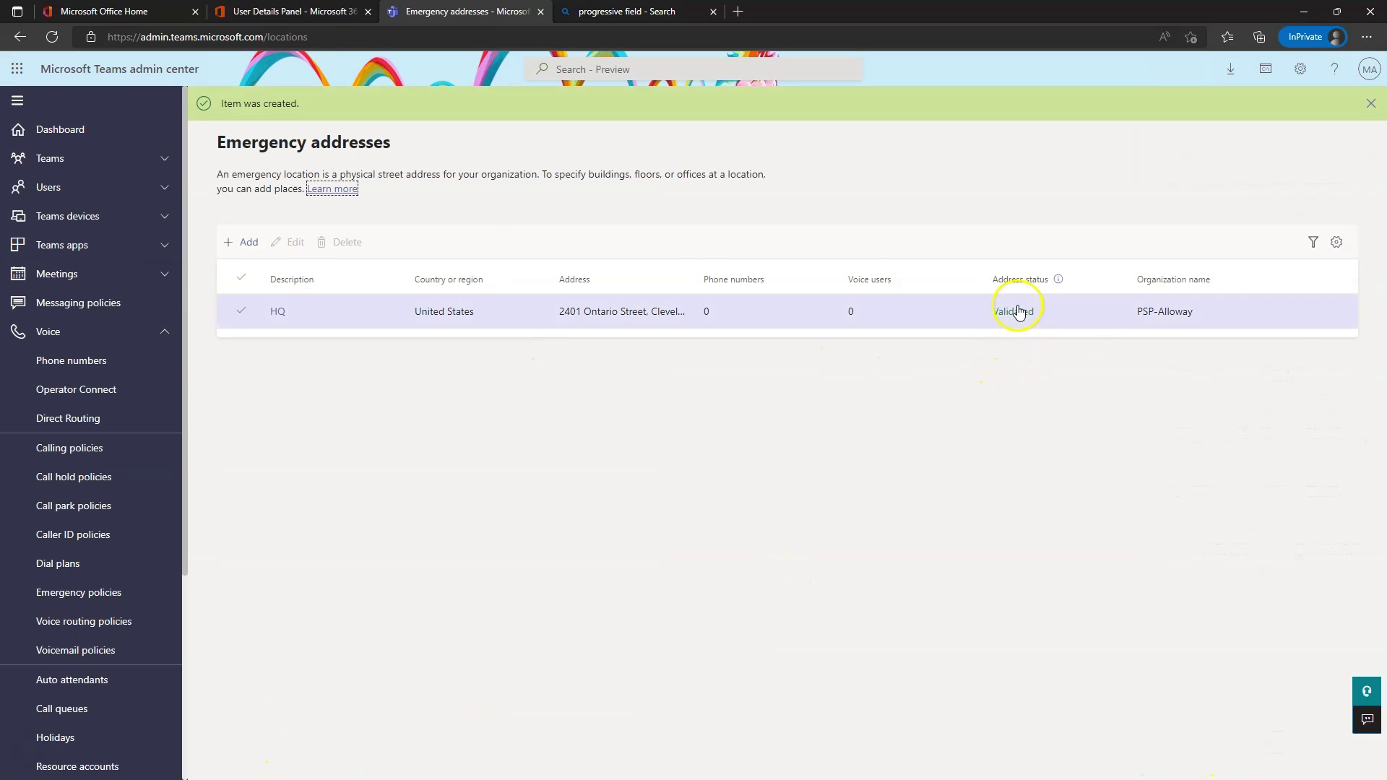
{"action": "left_click", "coordinate": [92, 360]}
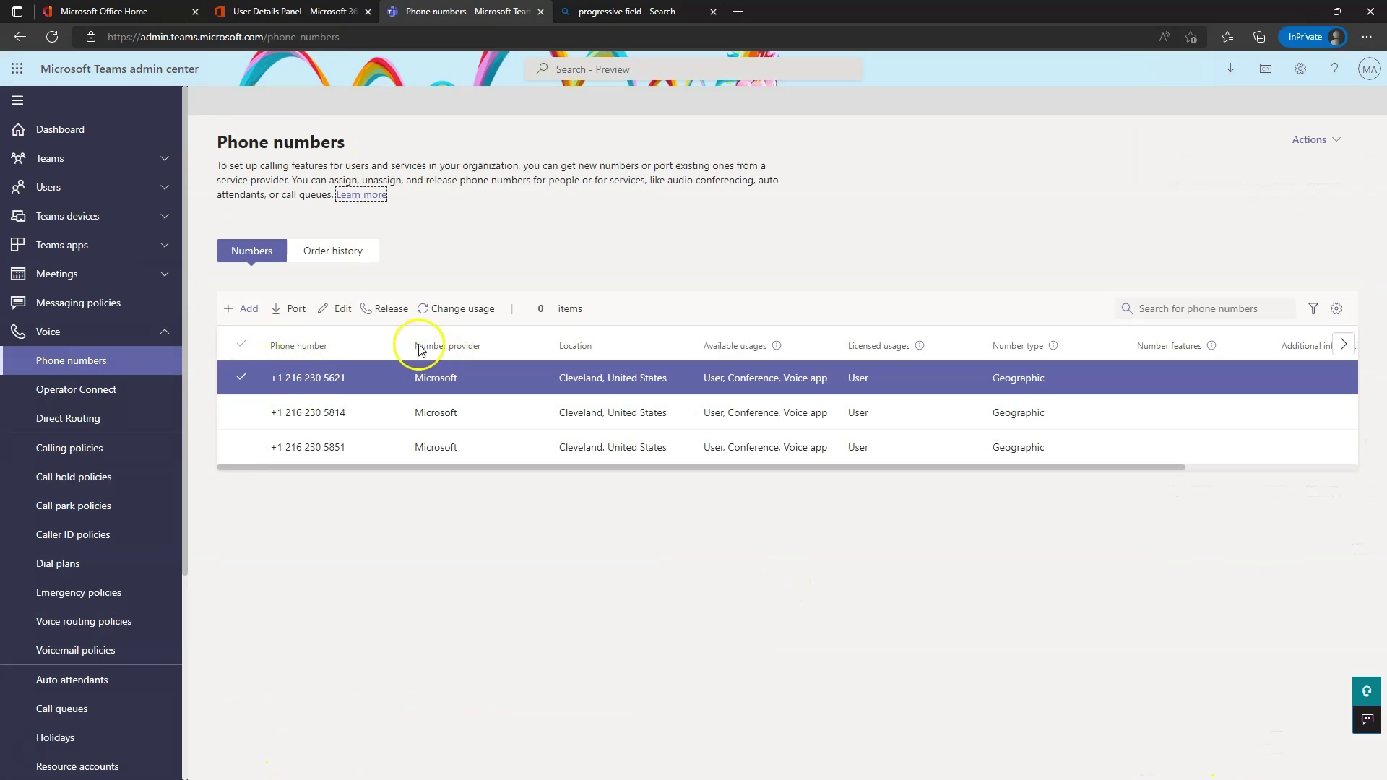
Open the first listed phone number for editing and assign it to the user found by username.
{"action": "left_click", "coordinate": [335, 308]}
{"action": "left_click", "coordinate": [1198, 329]}
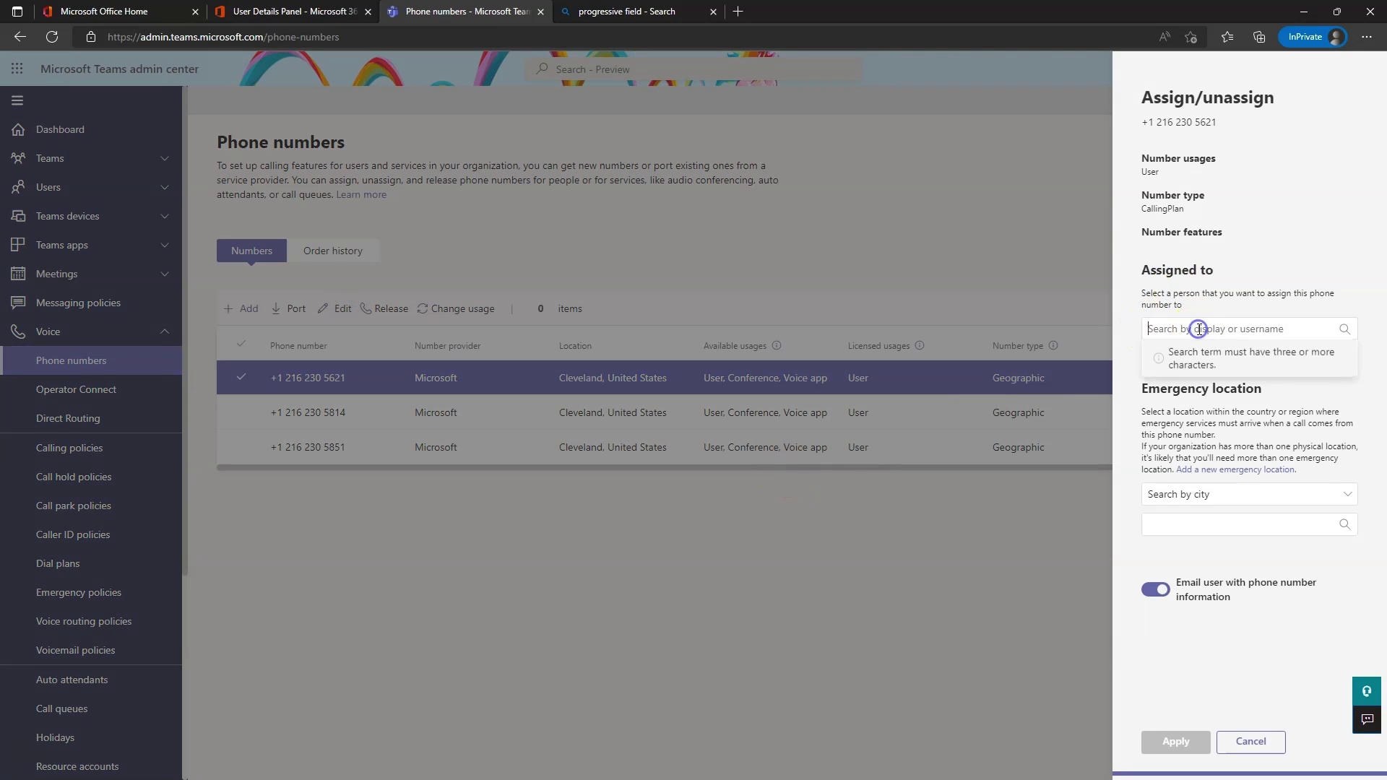
{"action": "type", "text": "mall"}
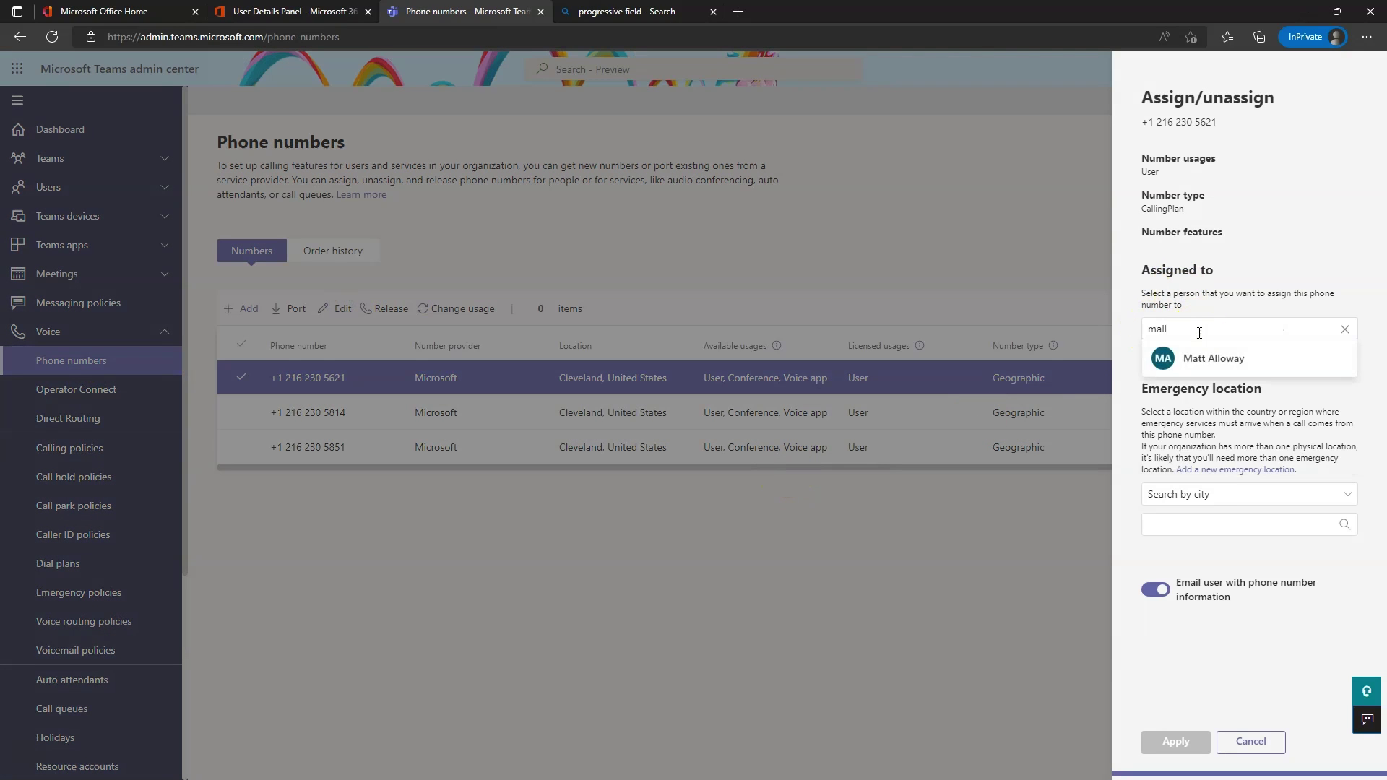
{"action": "left_click", "coordinate": [1300, 356]}
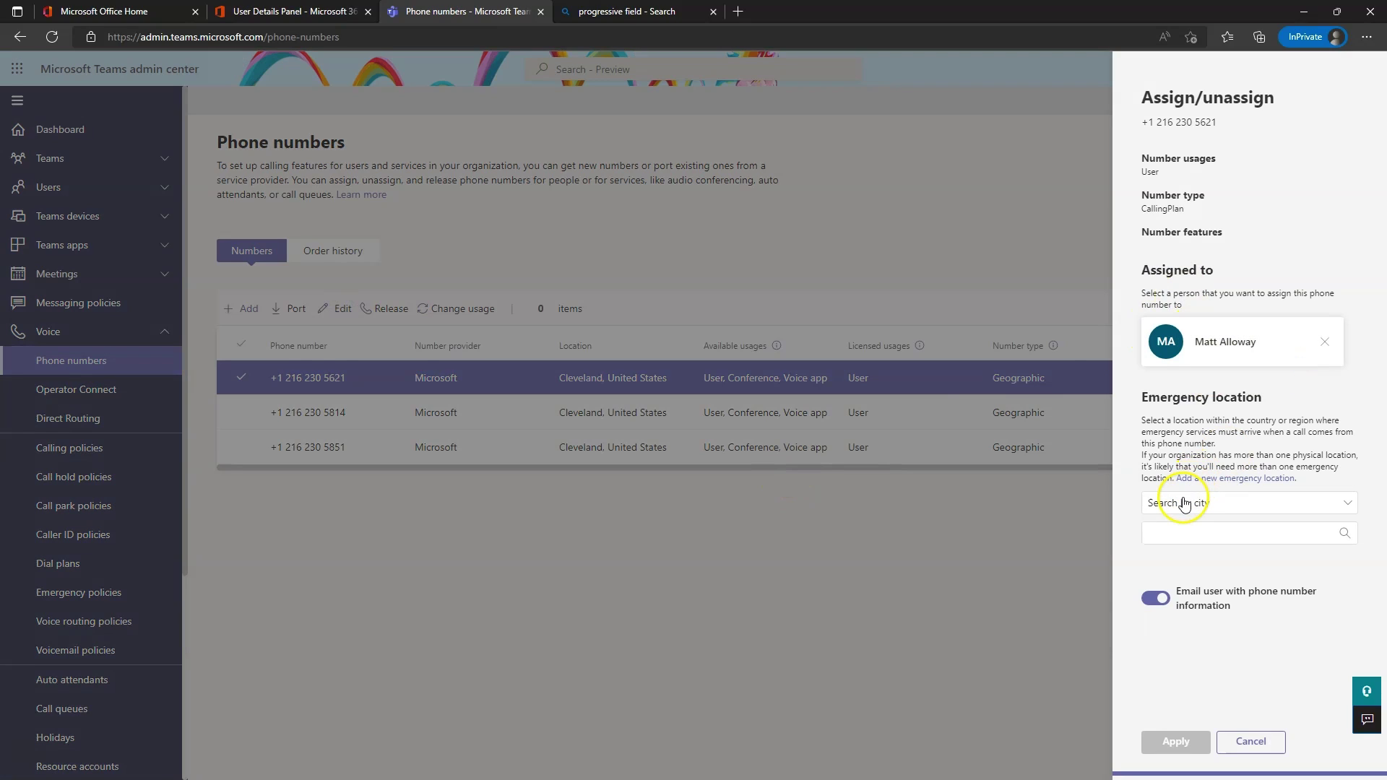
Set the number's emergency location to HQ with user email notification off, apply the assignment and permanently dismiss the desk phone suggestions.
{"action": "left_click", "coordinate": [1197, 532]}
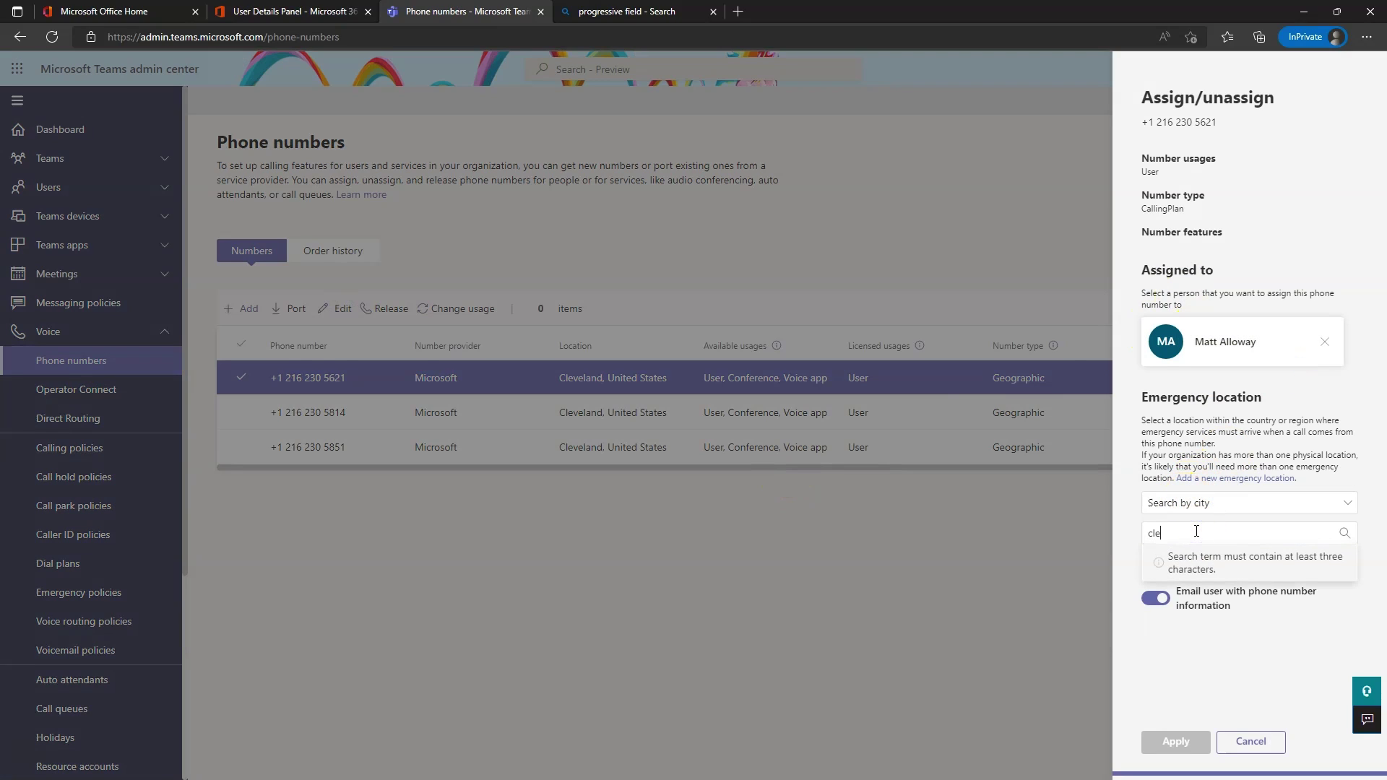
{"action": "type", "text": "cle"}
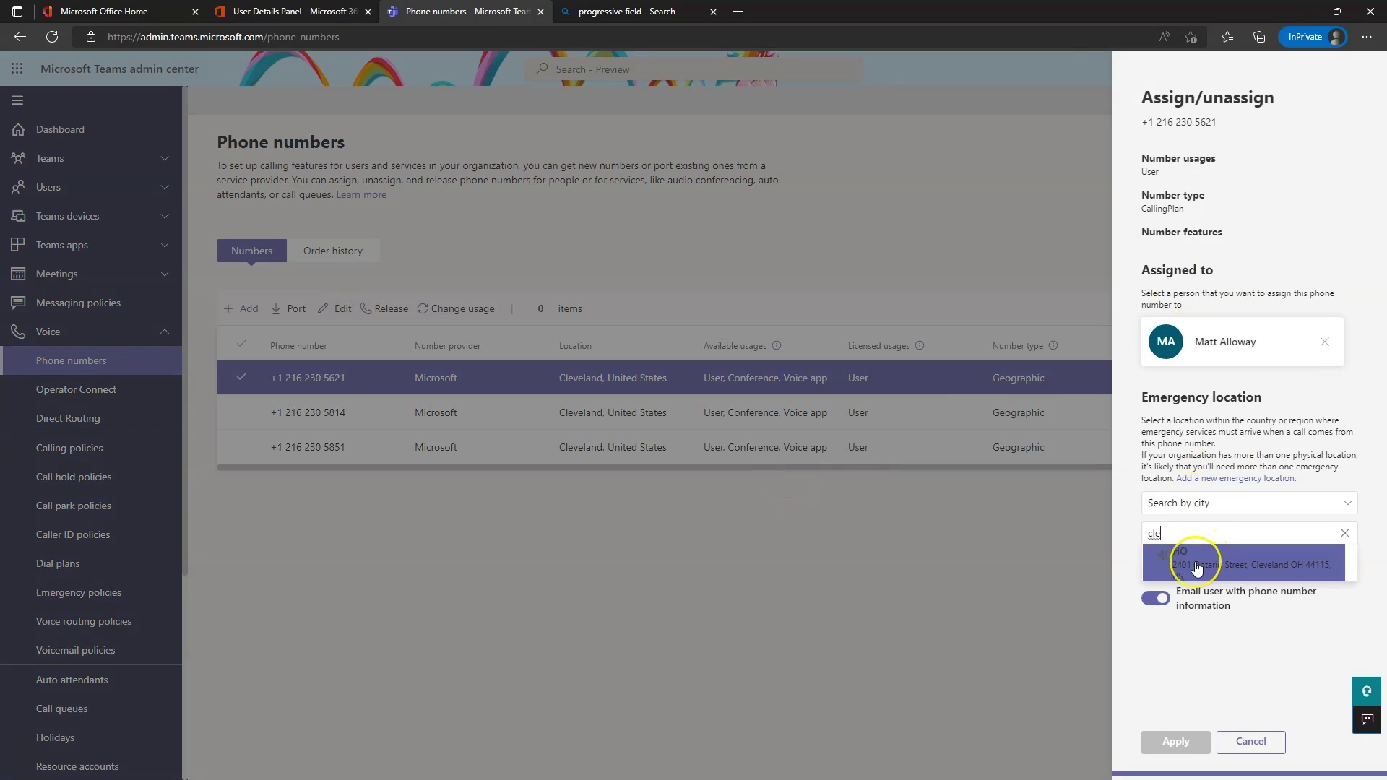
{"action": "left_click", "coordinate": [1196, 568]}
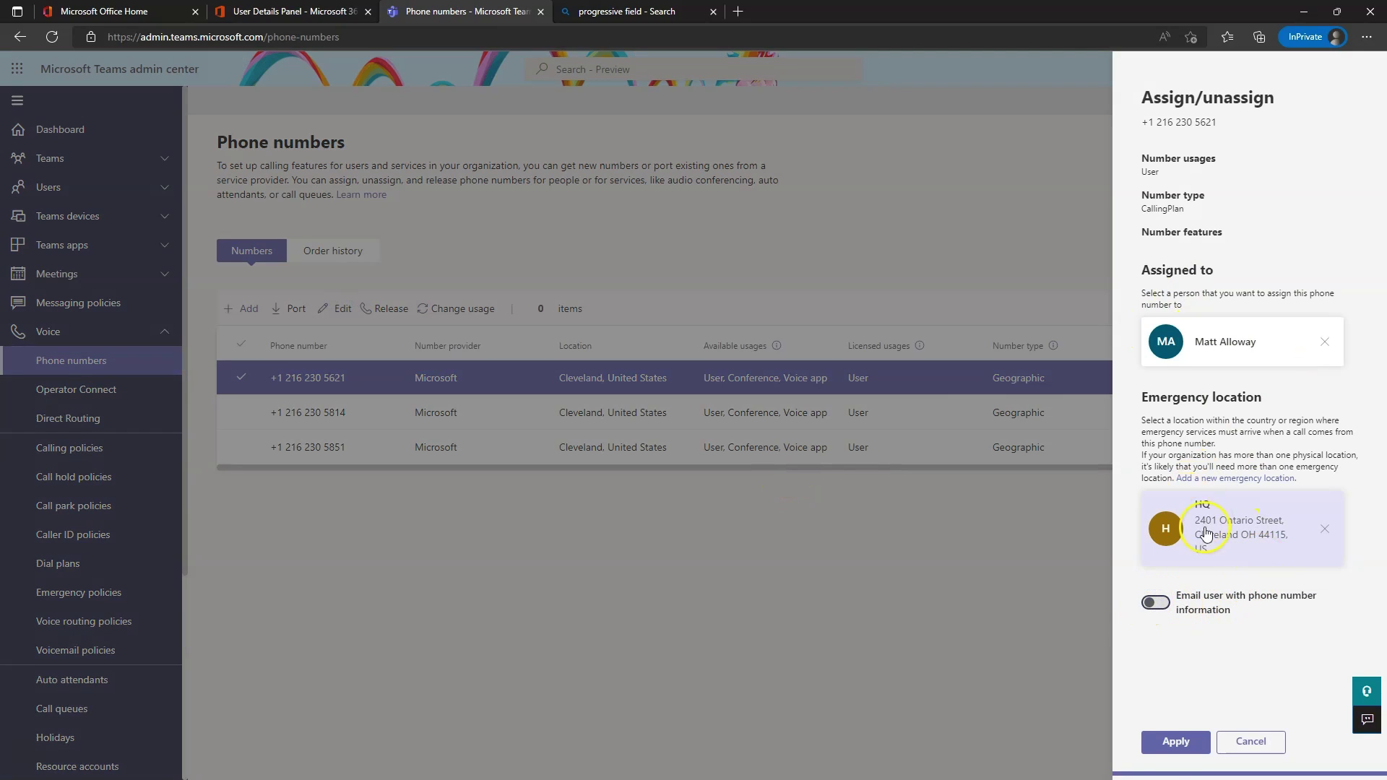
{"action": "left_click", "coordinate": [1177, 744]}
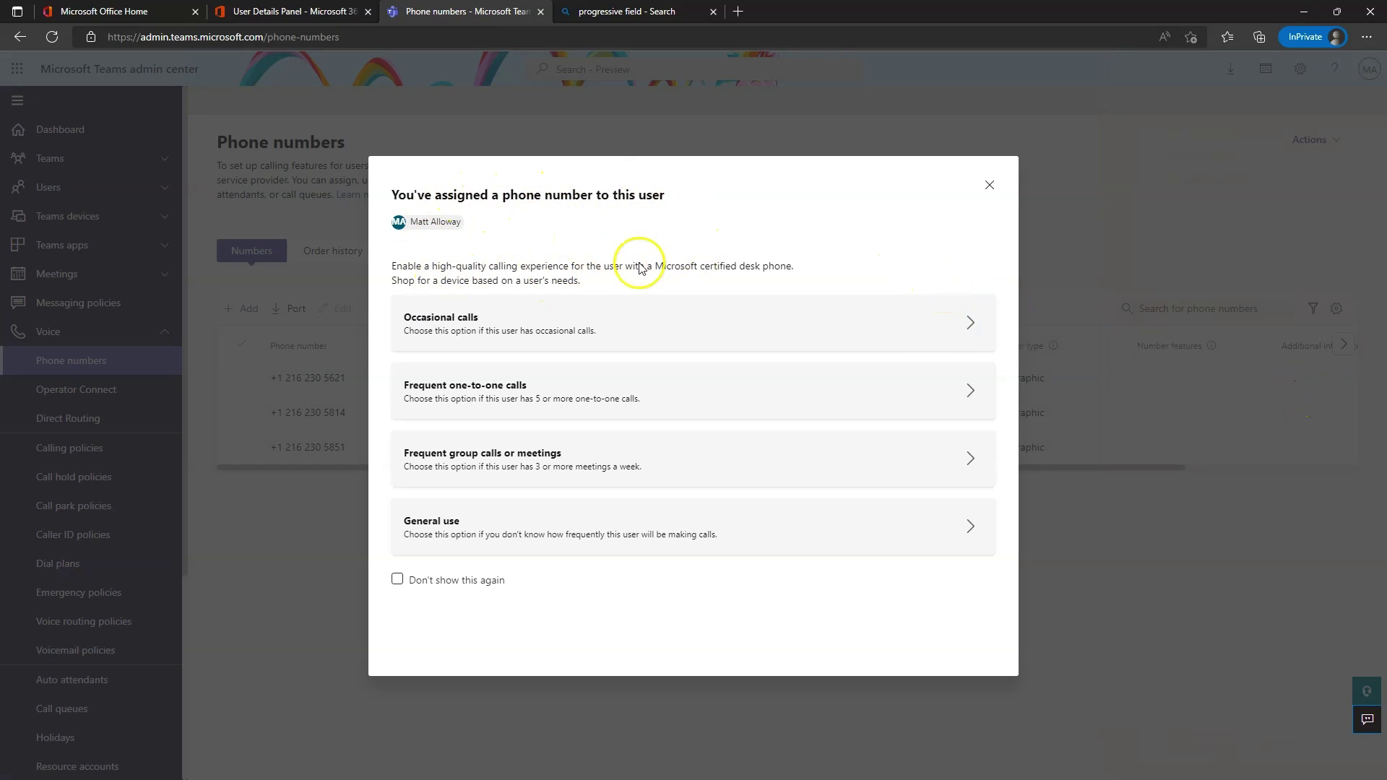
{"action": "left_click", "coordinate": [447, 584]}
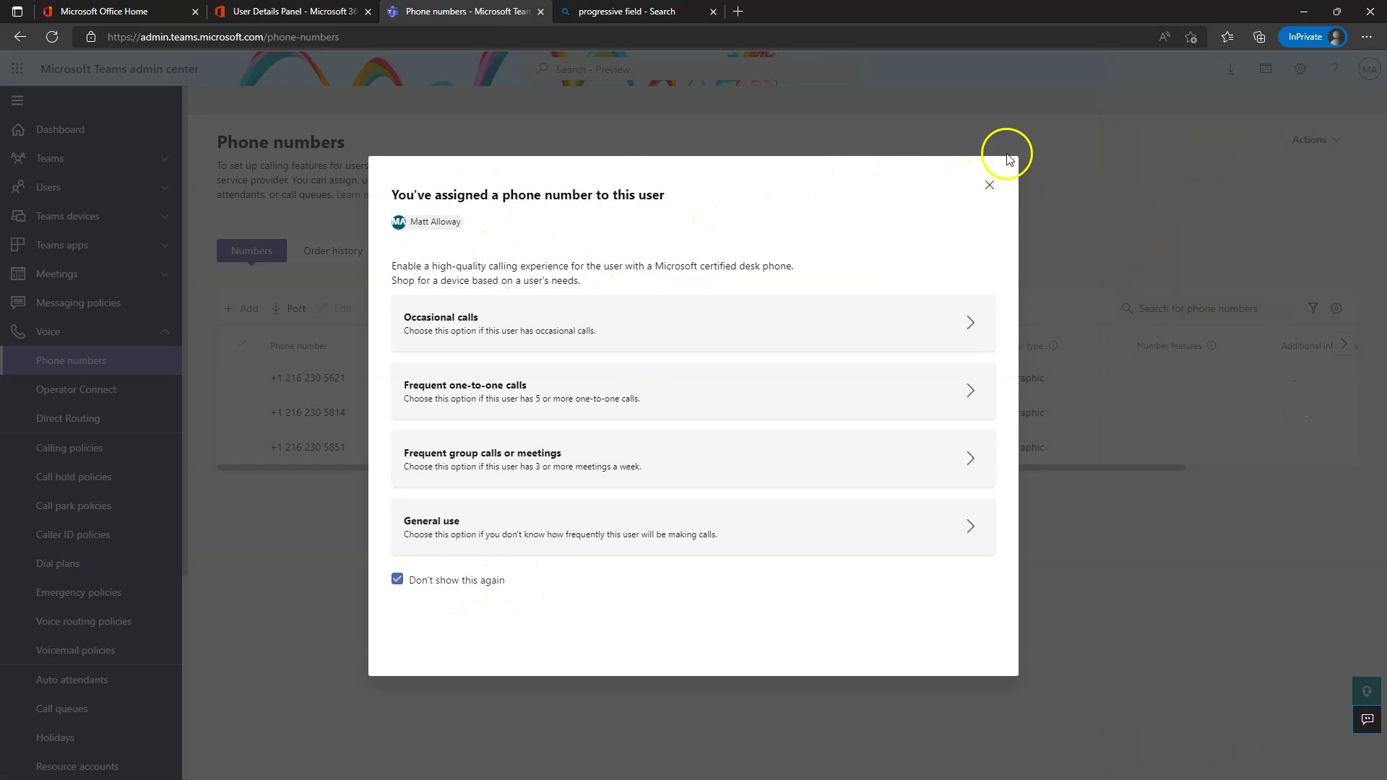
{"action": "left_click", "coordinate": [989, 188]}
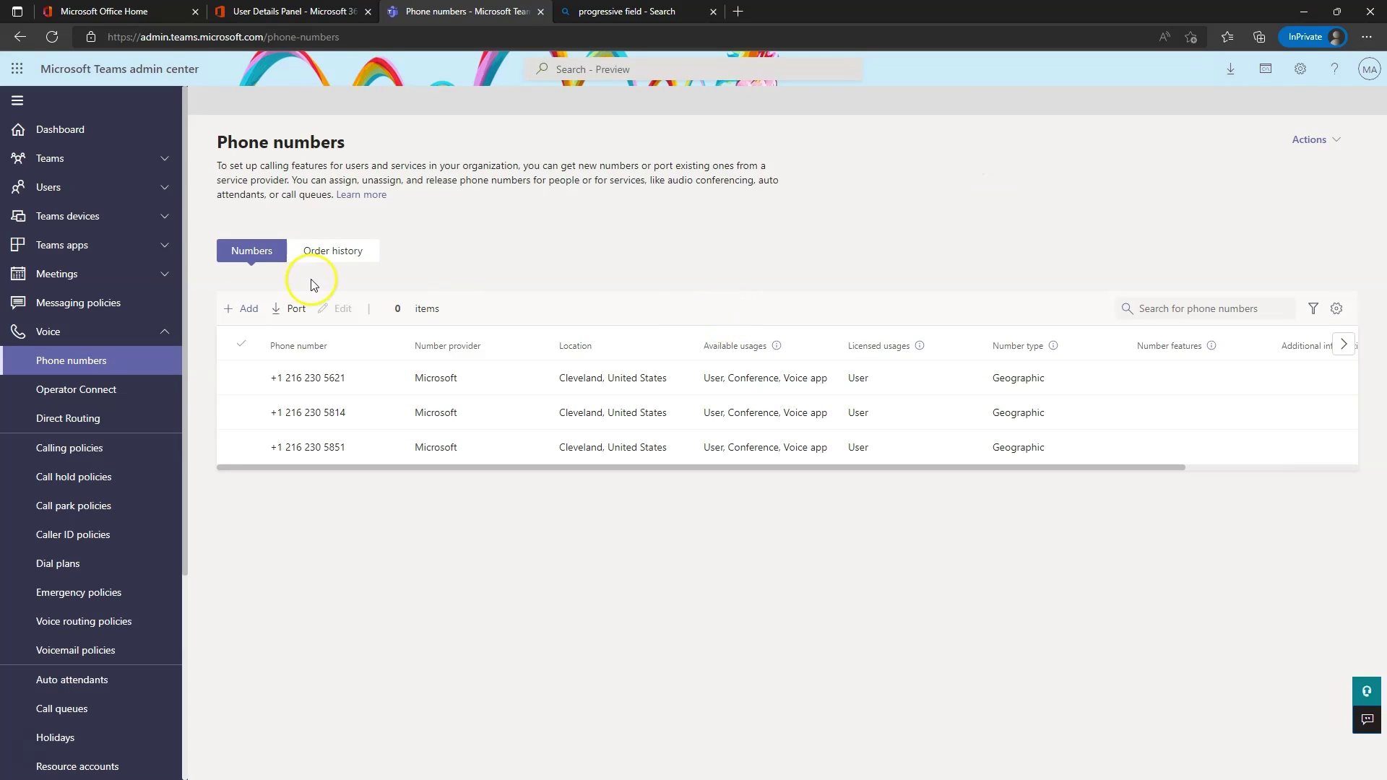
Refresh the Phone numbers page and select the first number in the list.
{"action": "left_click", "coordinate": [52, 38]}
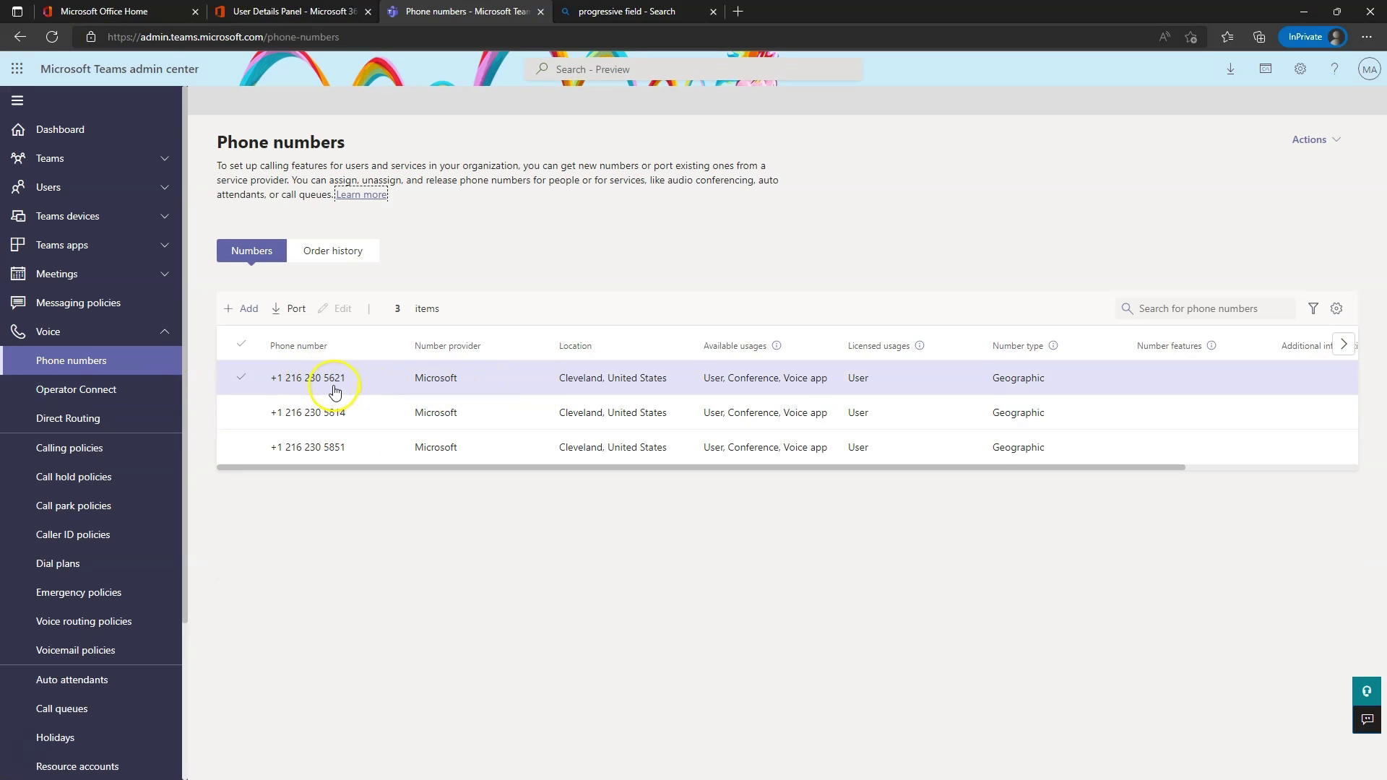
{"action": "left_click", "coordinate": [318, 383]}
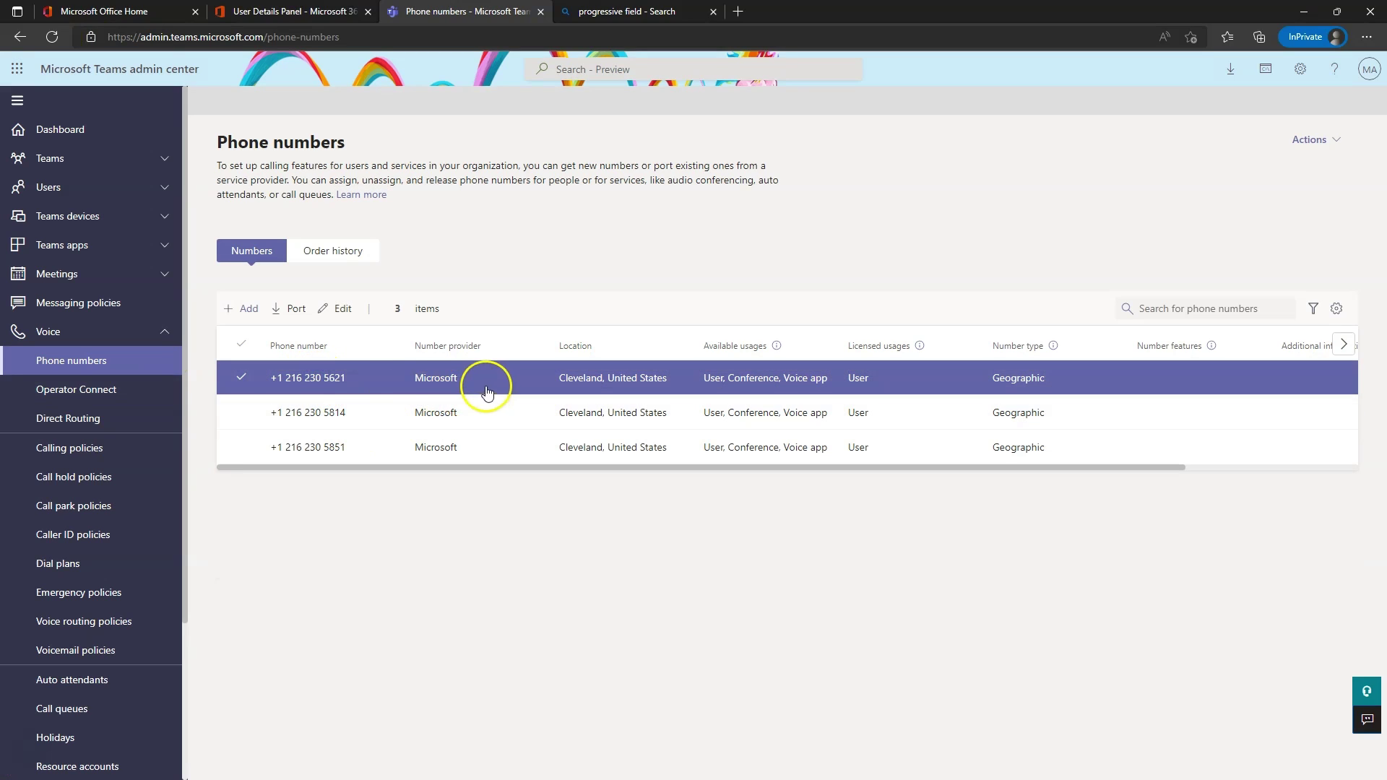
Check the user assignment and emergency location of the first listed phone number, and close its details without changes.
{"action": "left_click", "coordinate": [384, 385]}
{"action": "left_click", "coordinate": [290, 369]}
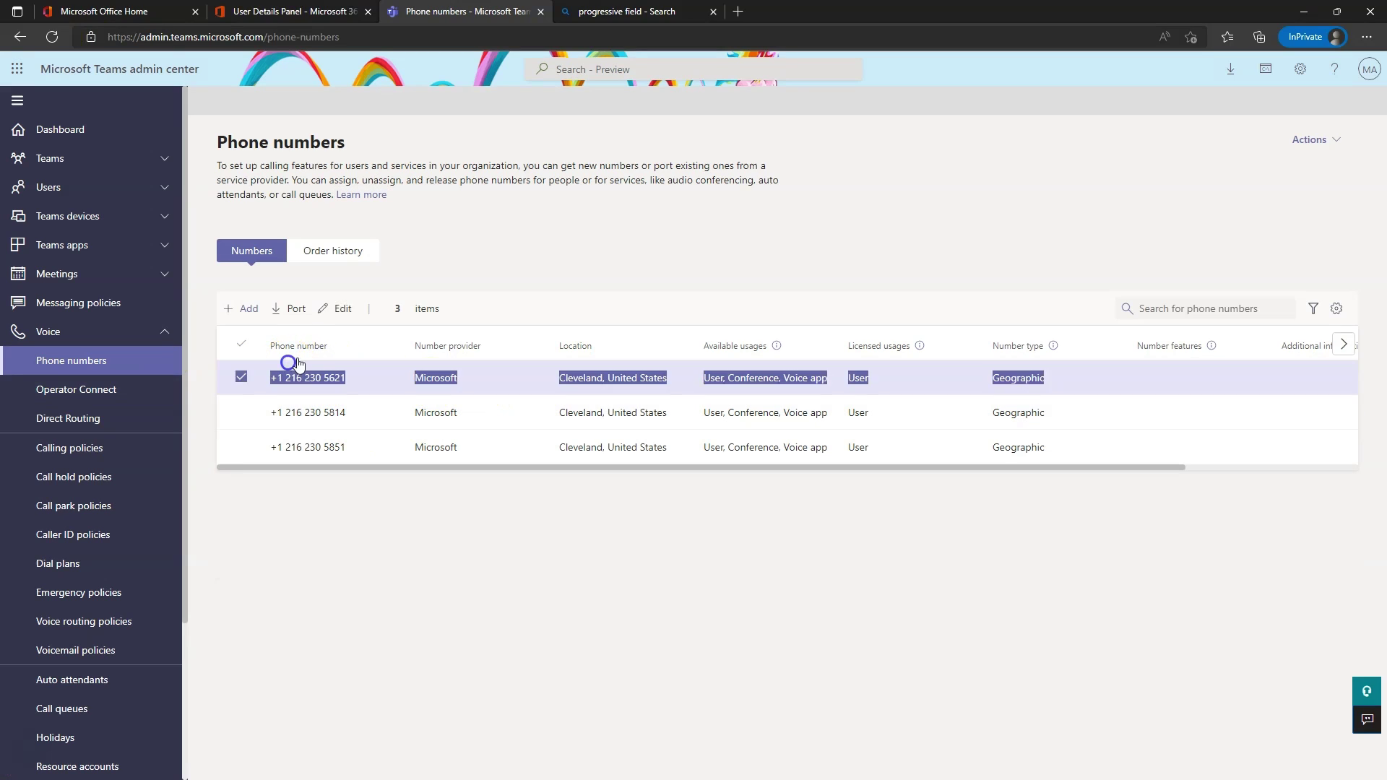
{"action": "left_click", "coordinate": [342, 310]}
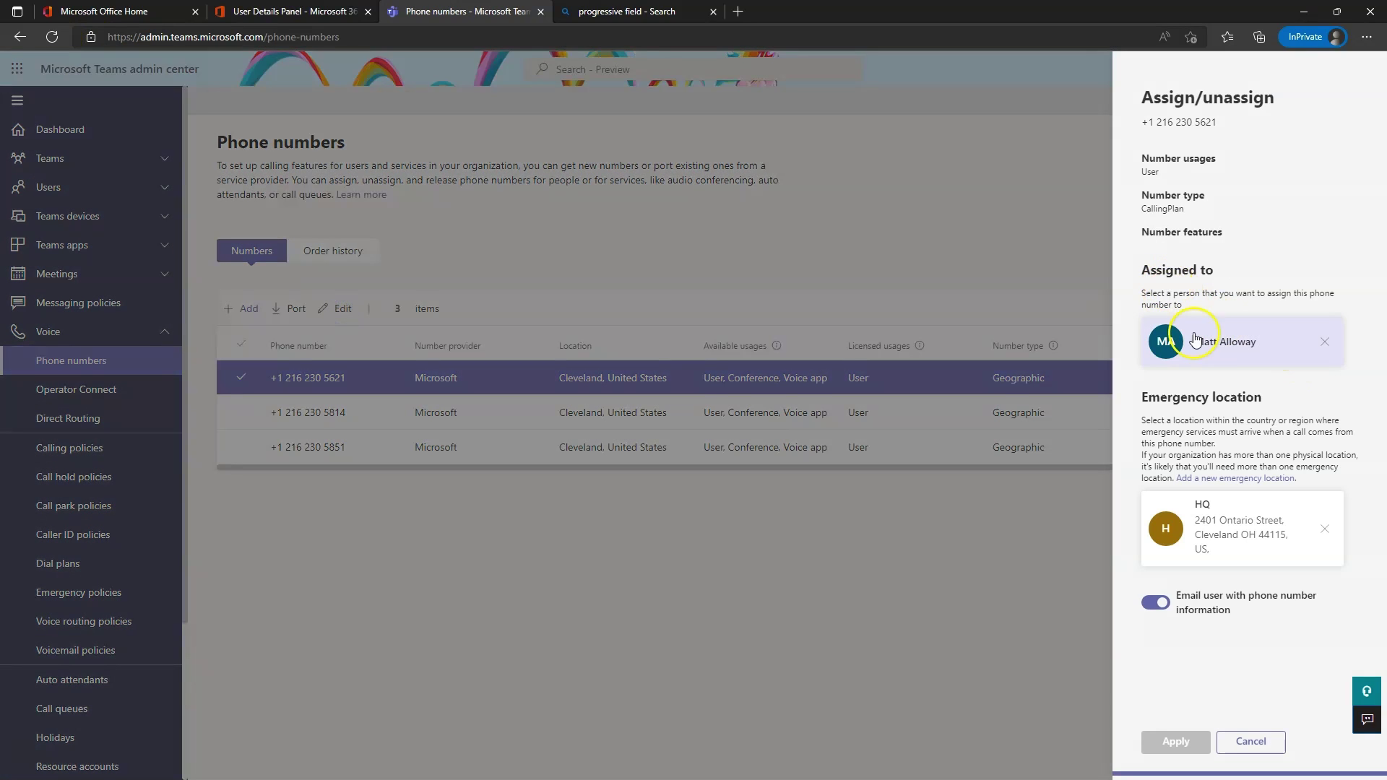
{"action": "left_click", "coordinate": [1251, 741]}
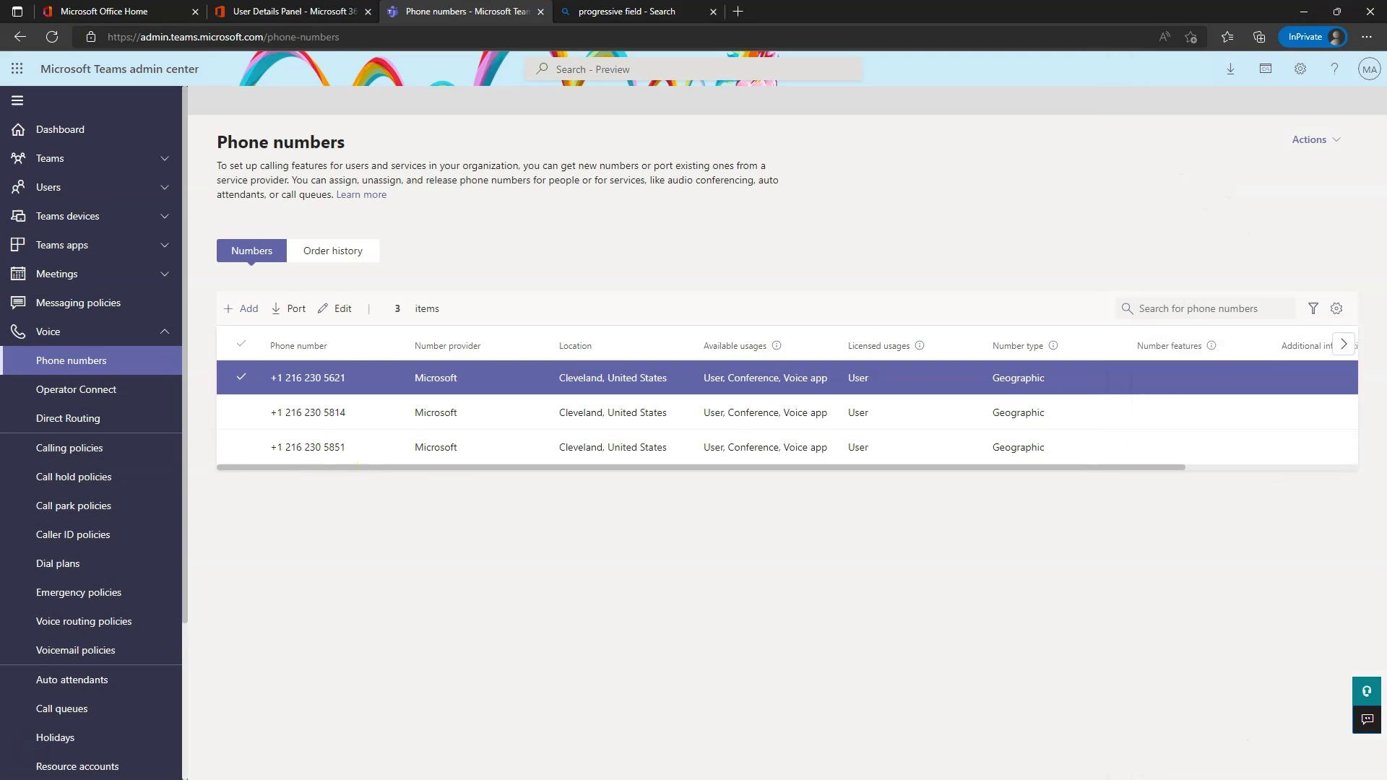
Examine the first listed user's Teams profile, covering account, meetings and calls, usage, policies and Teams devices.
{"action": "left_click", "coordinate": [70, 190]}
{"action": "left_click", "coordinate": [70, 214]}
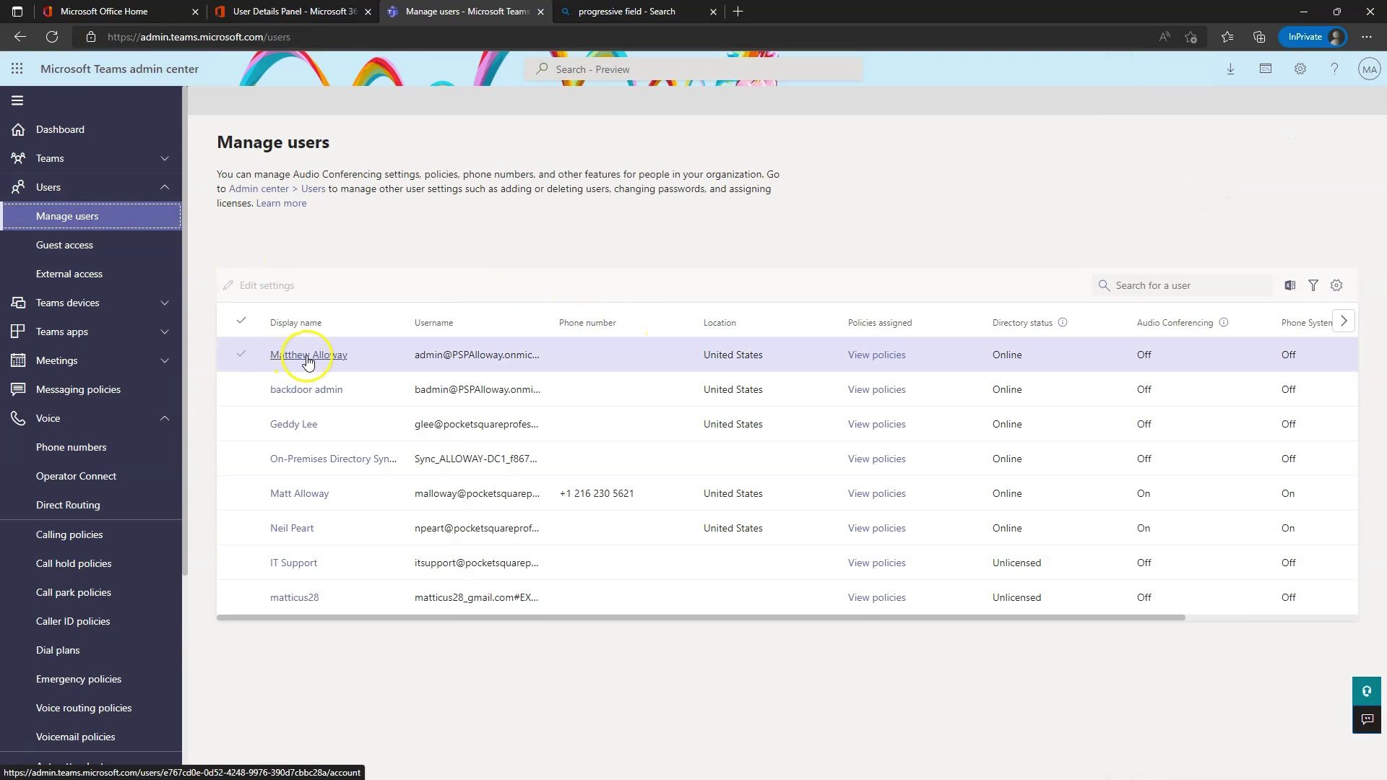
{"action": "left_click", "coordinate": [308, 358]}
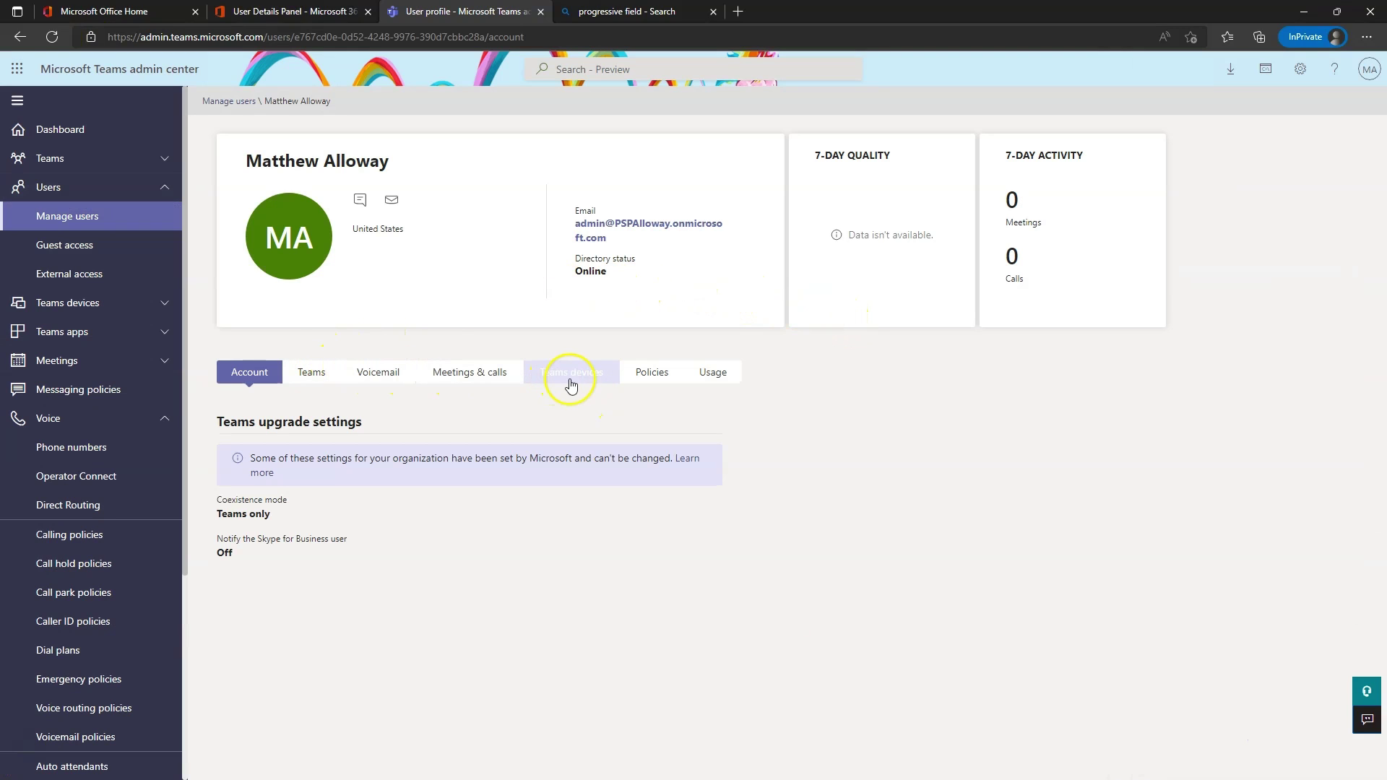
{"action": "left_click", "coordinate": [470, 373]}
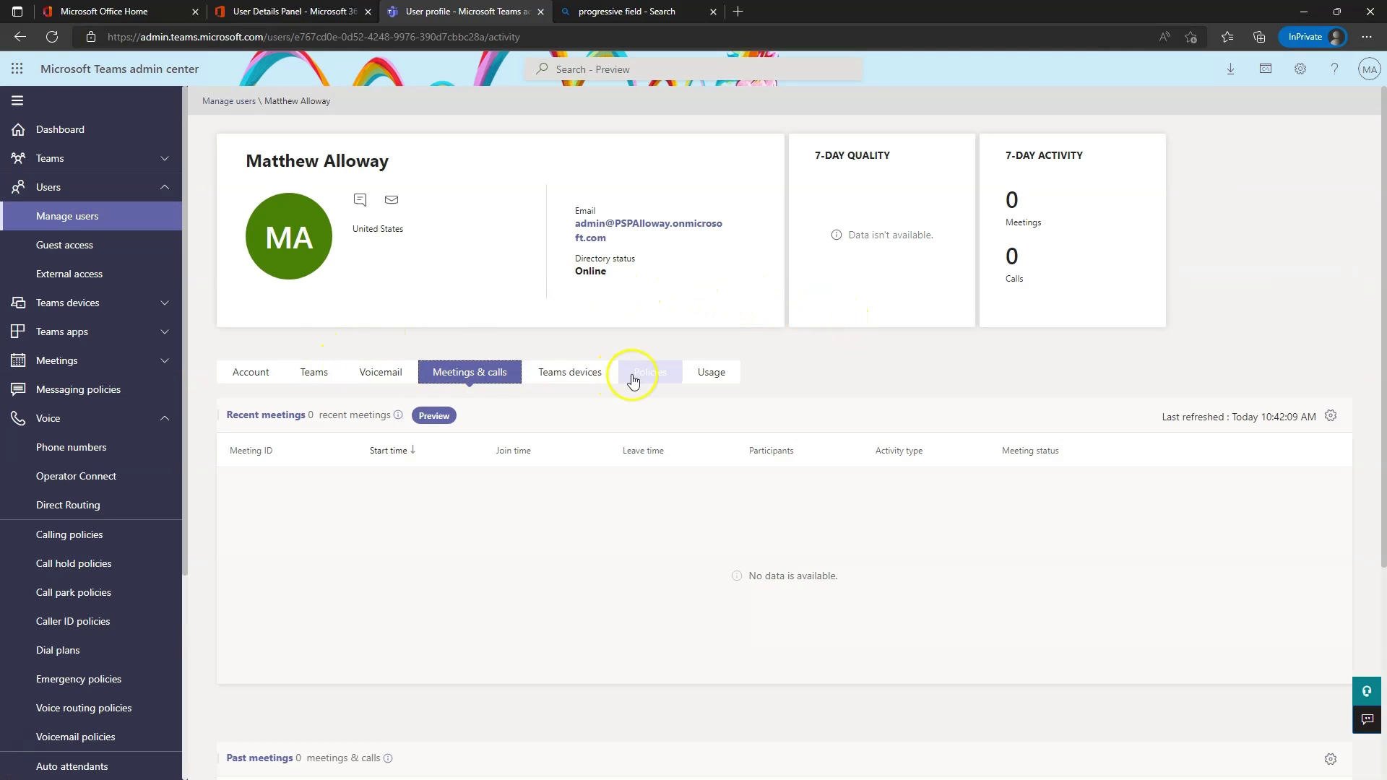
{"action": "left_click", "coordinate": [260, 372]}
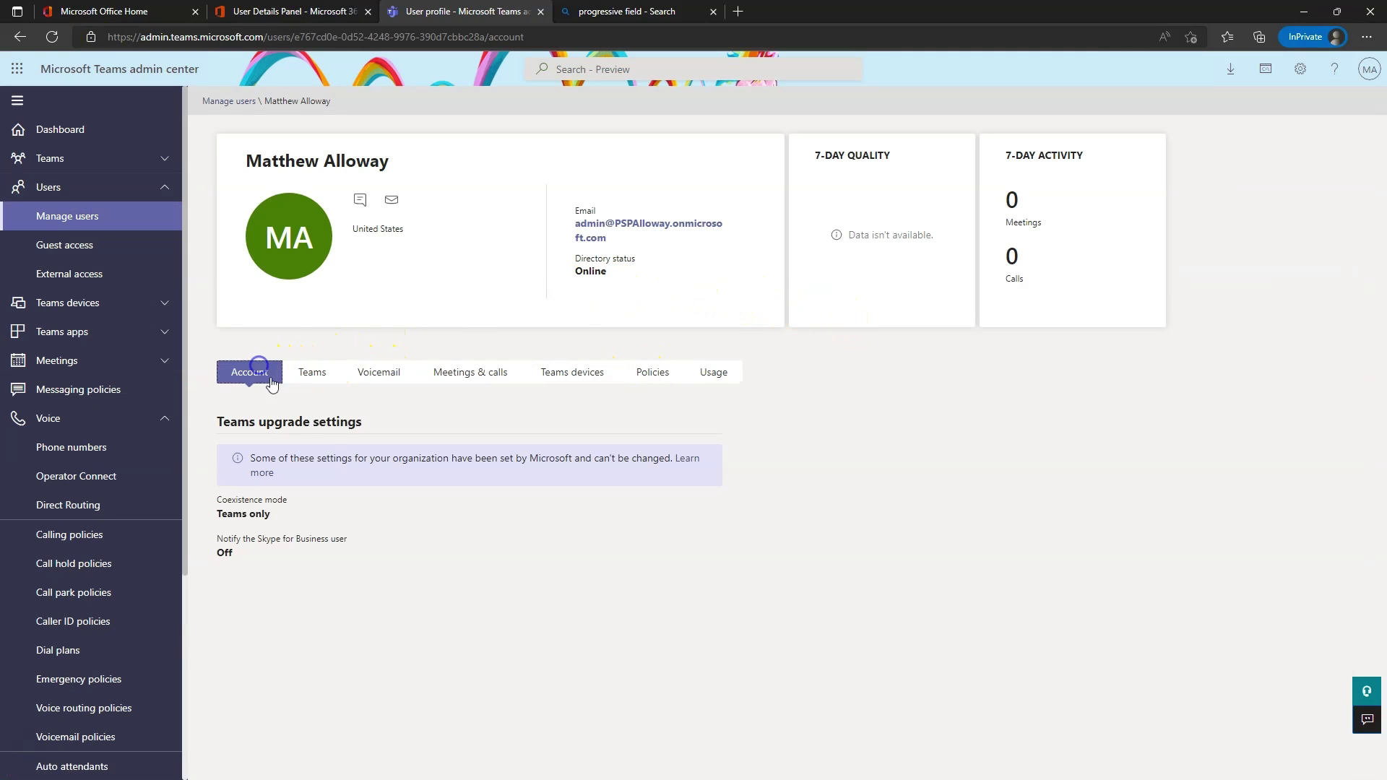
{"action": "left_click", "coordinate": [703, 372]}
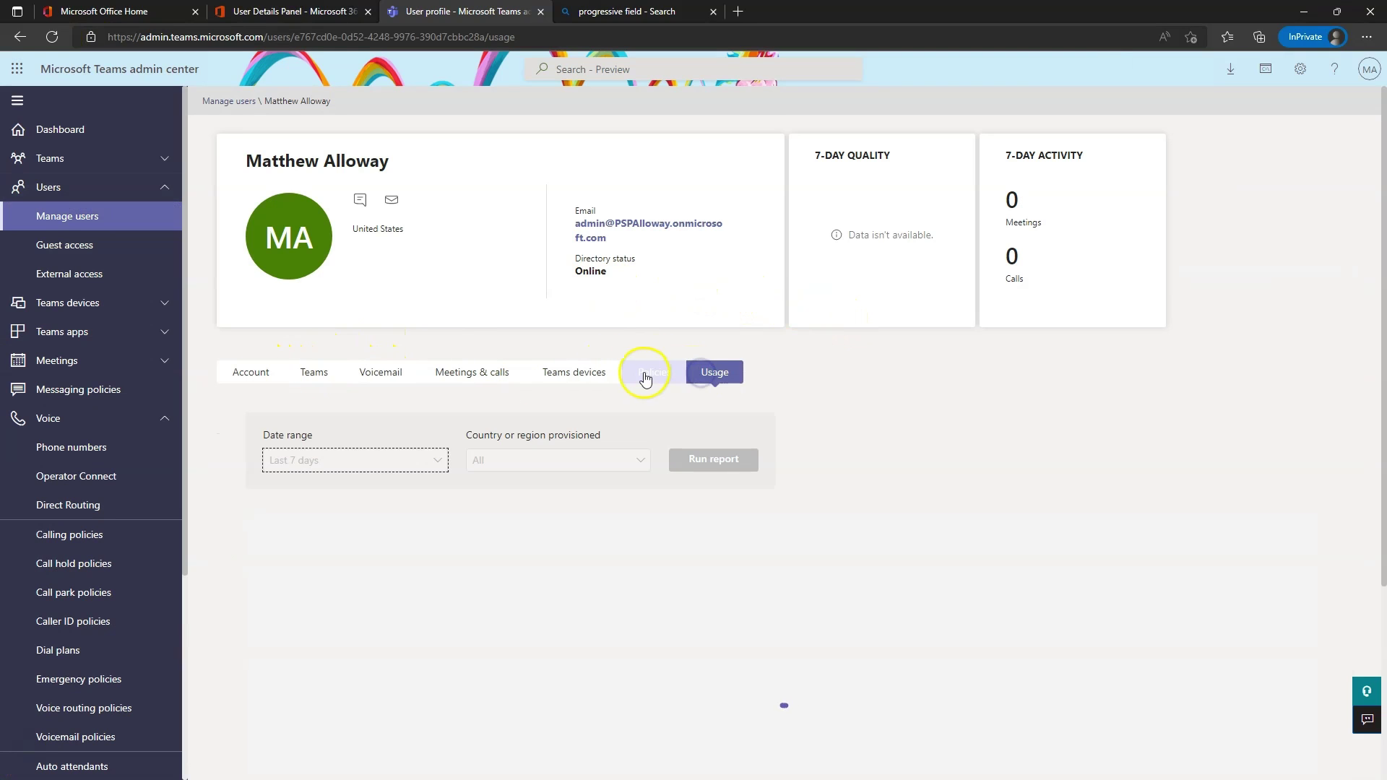
{"action": "left_click", "coordinate": [650, 373]}
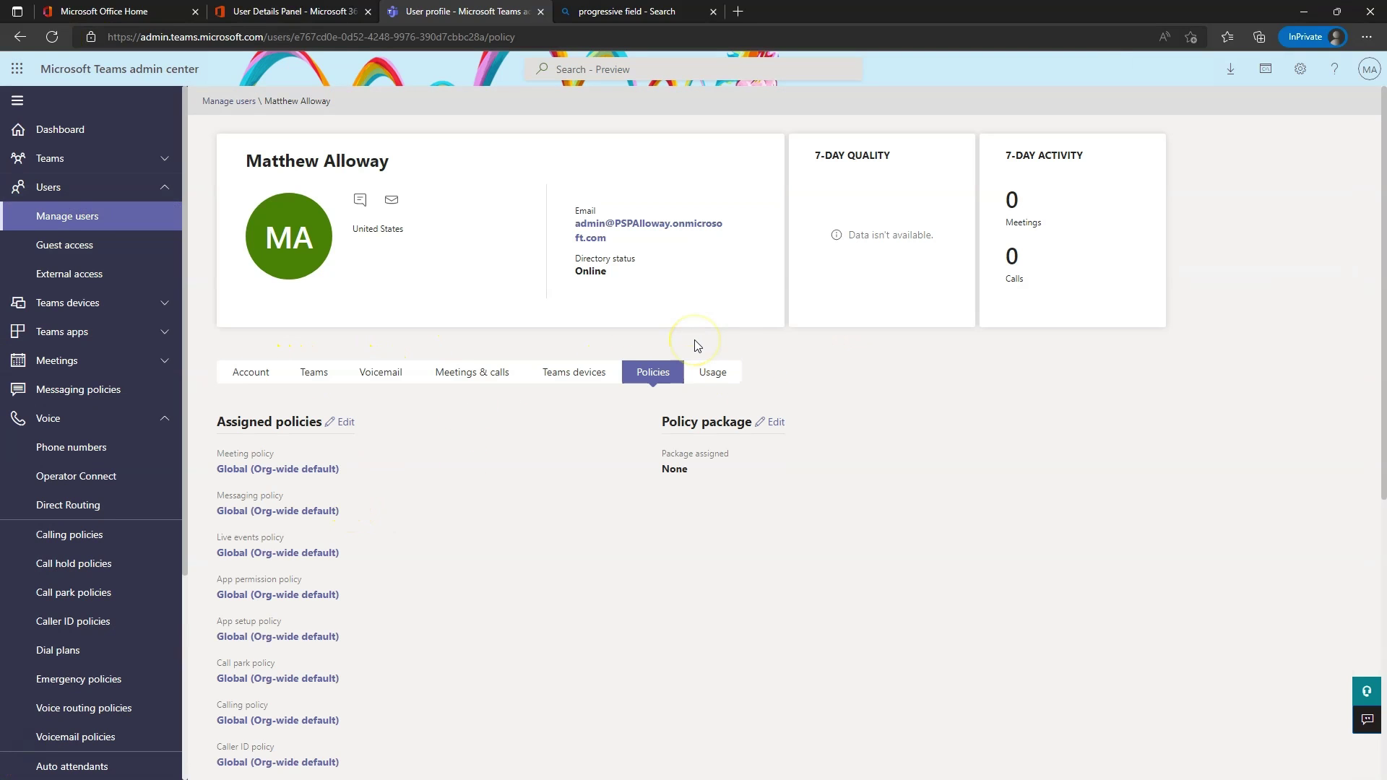
{"action": "scroll", "coordinate": [470, 510], "scroll_direction": "down", "scroll_amount": 6}
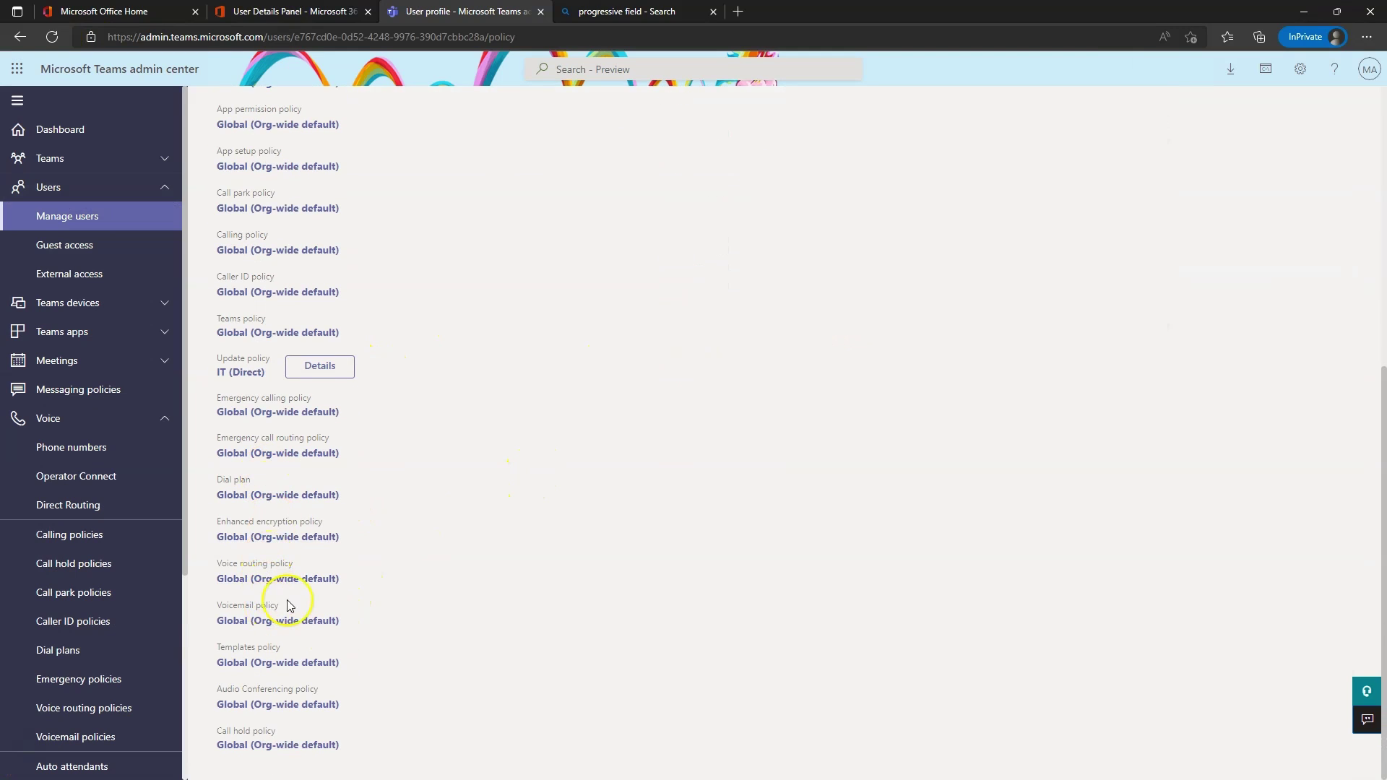
{"action": "scroll", "coordinate": [287, 604], "scroll_direction": "up", "scroll_amount": 6}
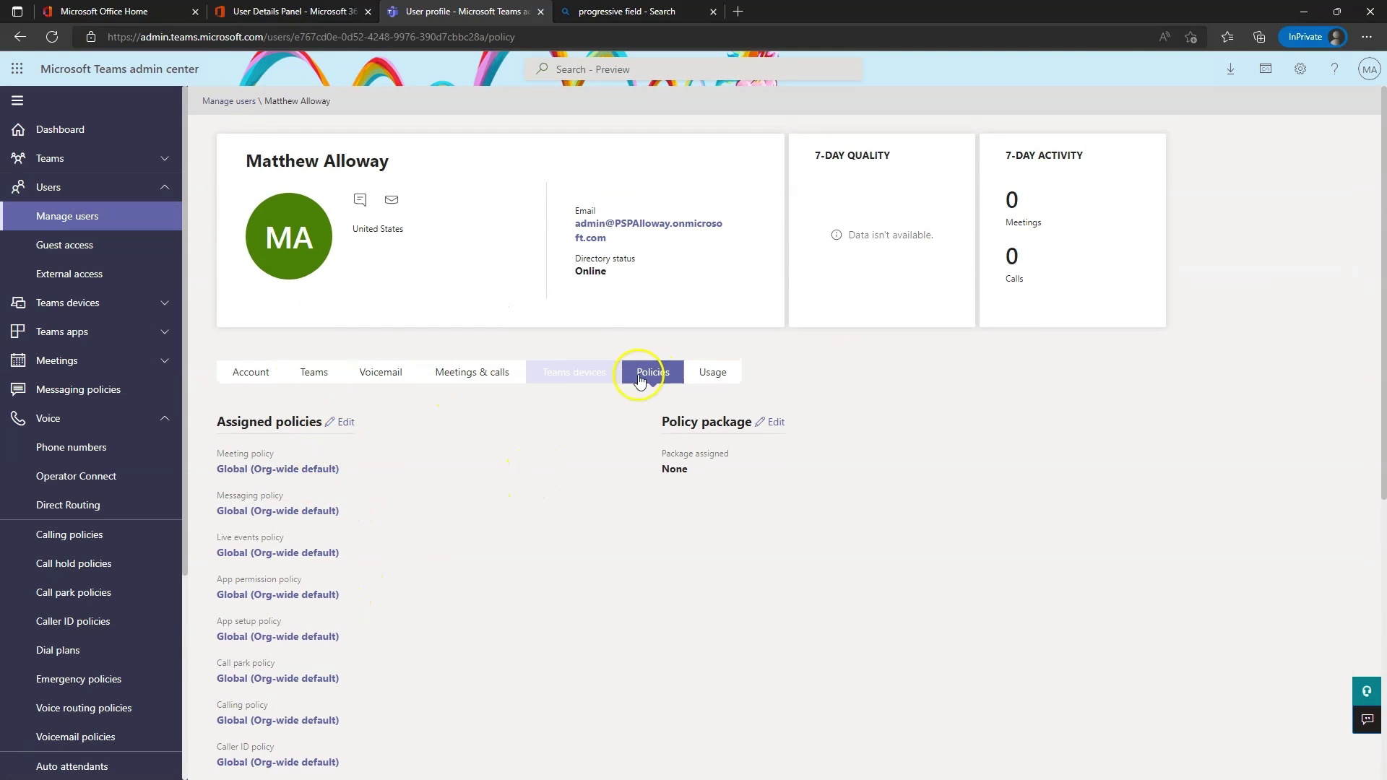
{"action": "left_click", "coordinate": [574, 380]}
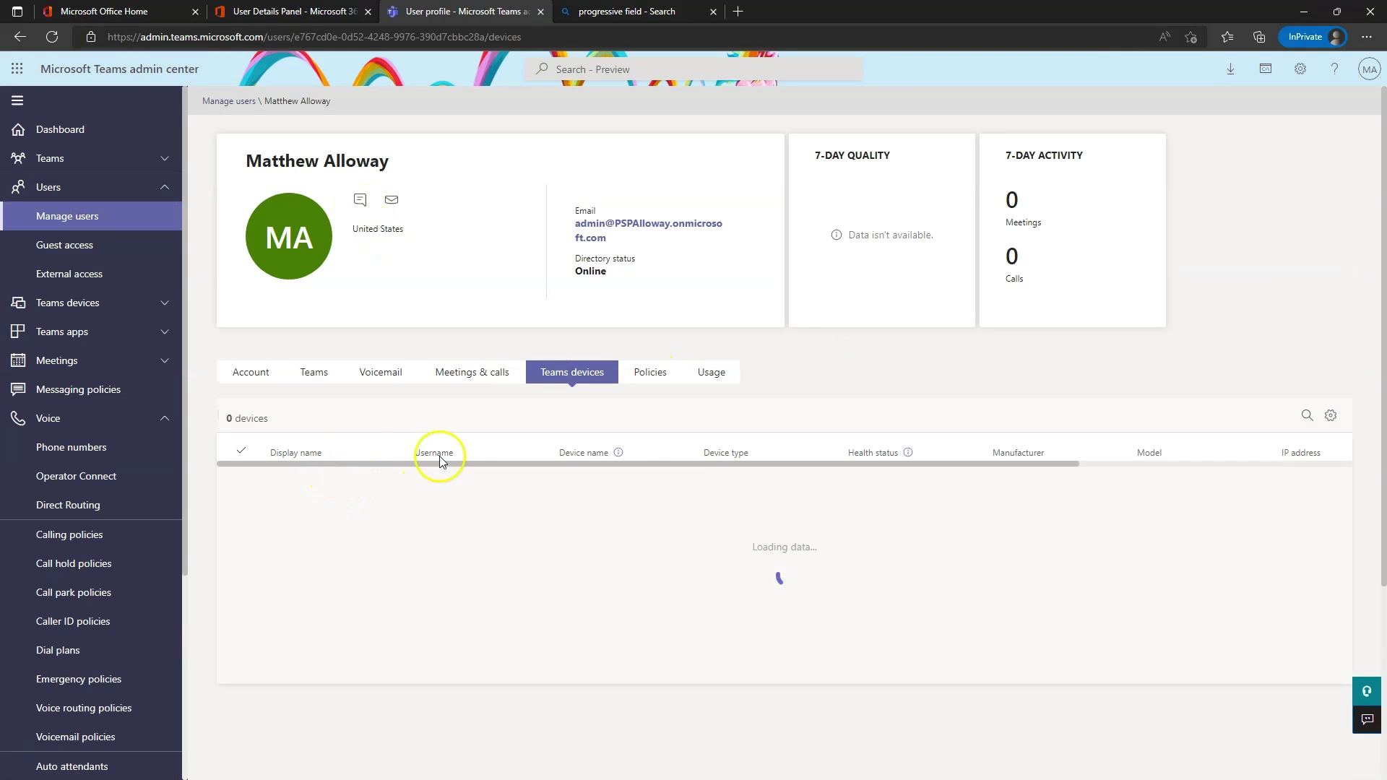
{"action": "left_click", "coordinate": [250, 375]}
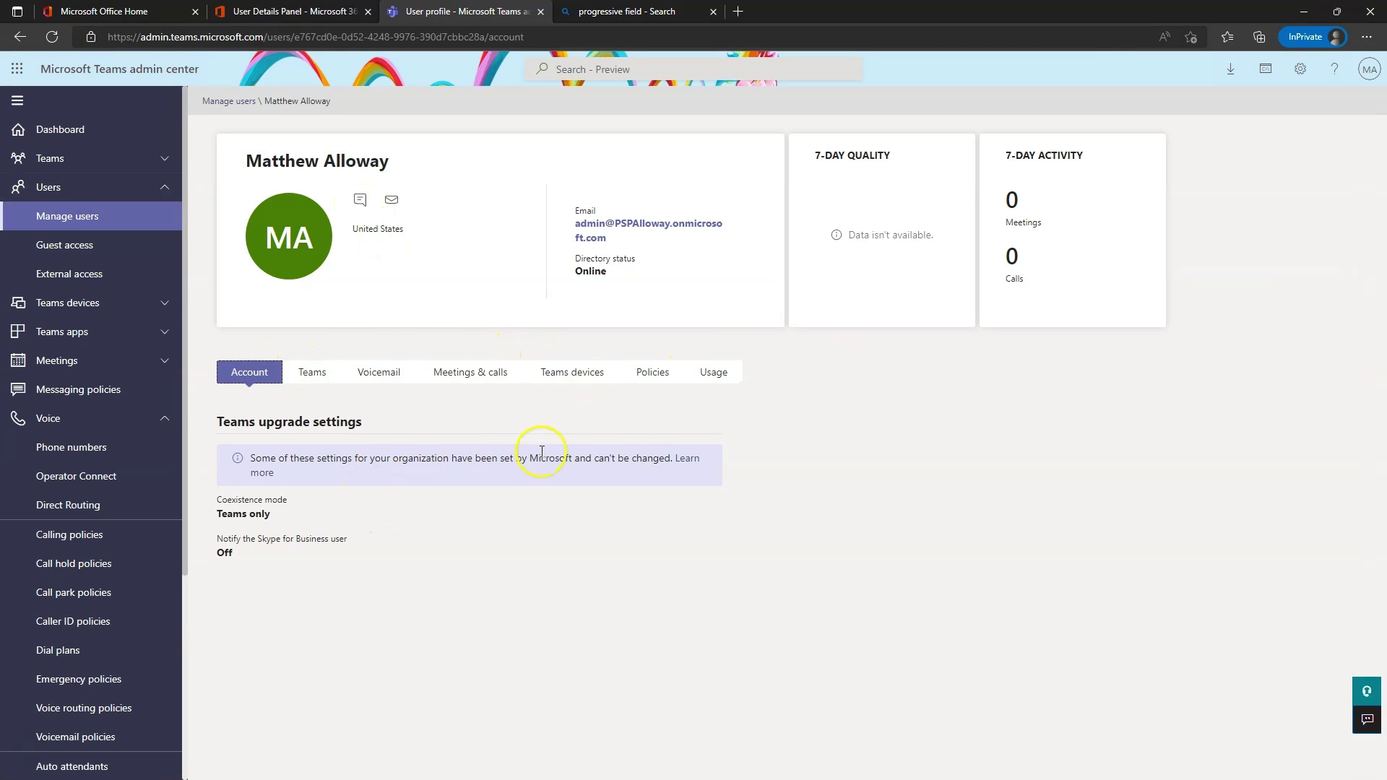
{"action": "left_click", "coordinate": [92, 189]}
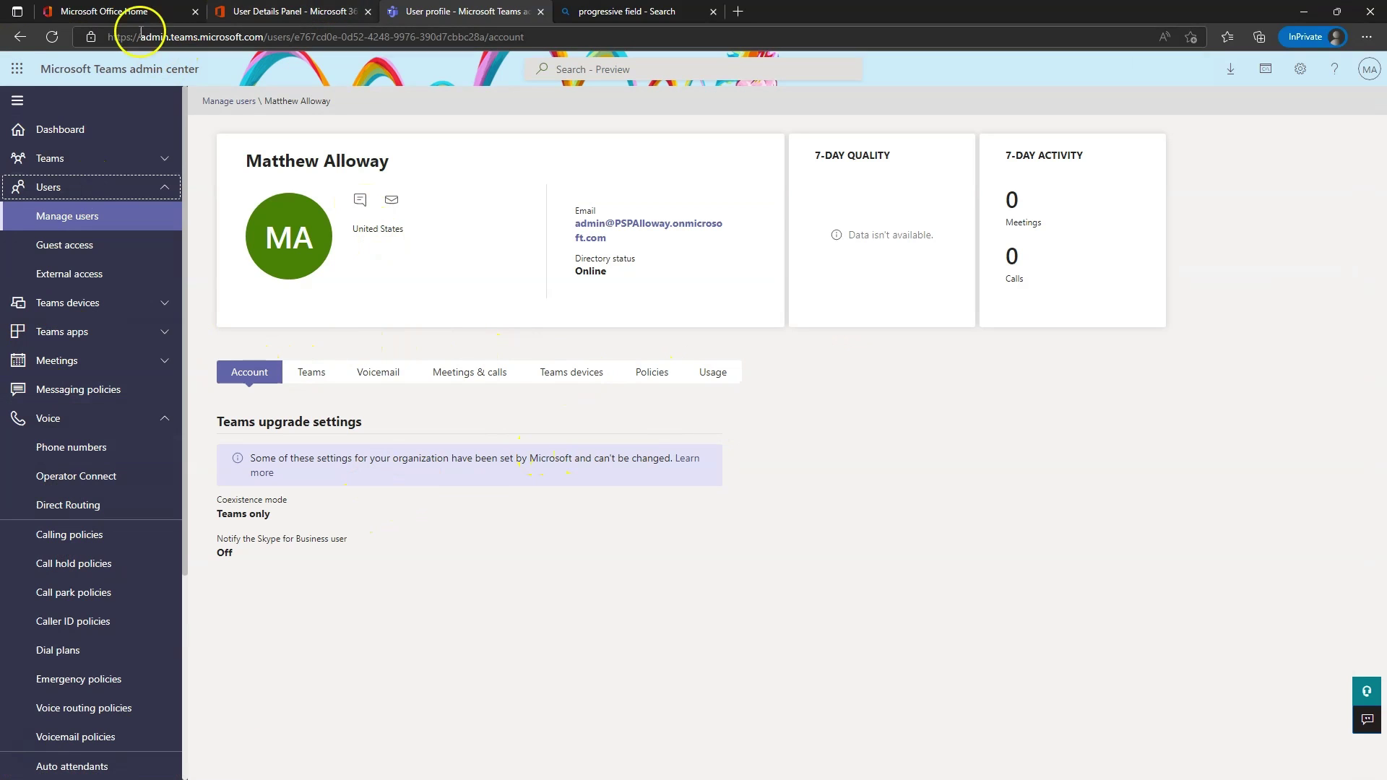
Launch Microsoft Teams on the web and view the dial pad and work number on its Calls page.
{"action": "left_click", "coordinate": [18, 68]}
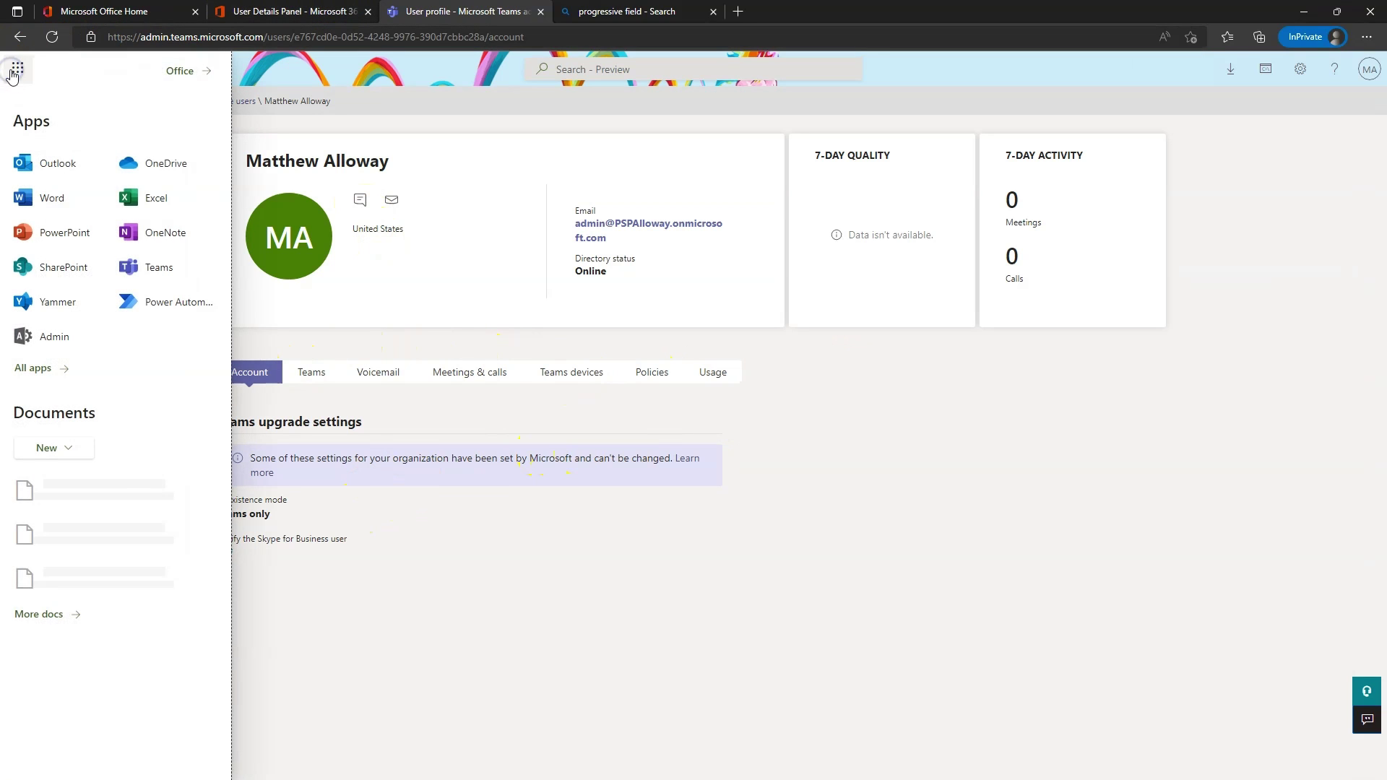
{"action": "left_click", "coordinate": [190, 275]}
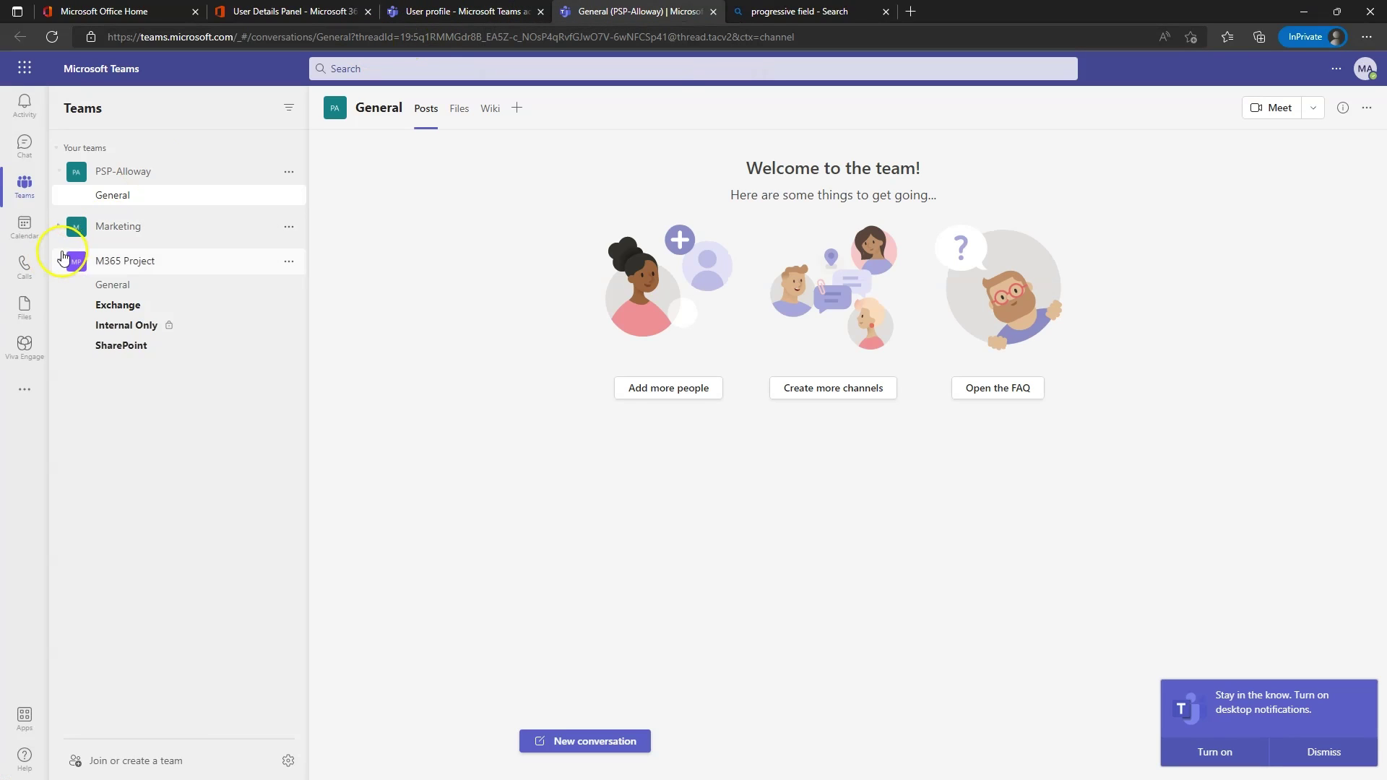
{"action": "left_click", "coordinate": [24, 269]}
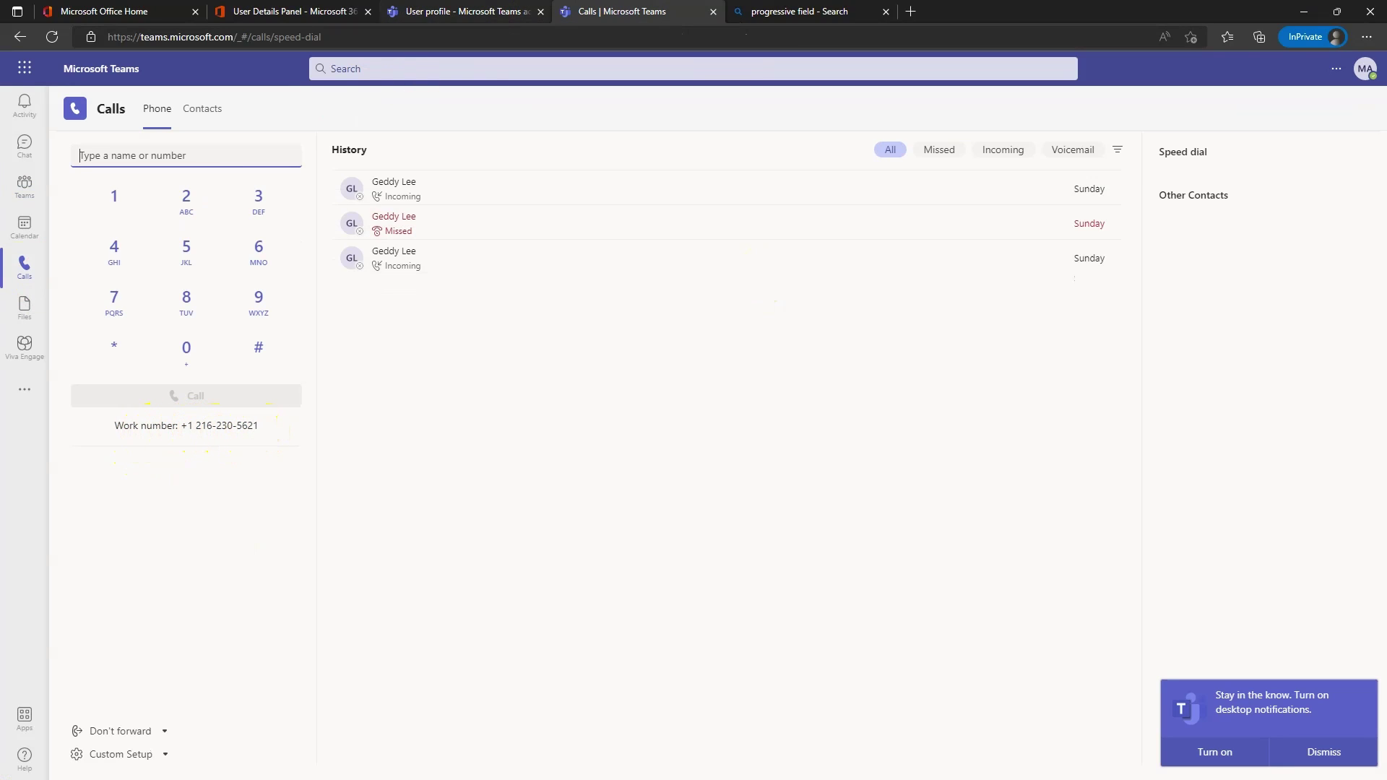
Back in the Teams admin center, try to assign the second listed phone number to another user searched by username.
{"action": "left_click", "coordinate": [470, 9]}
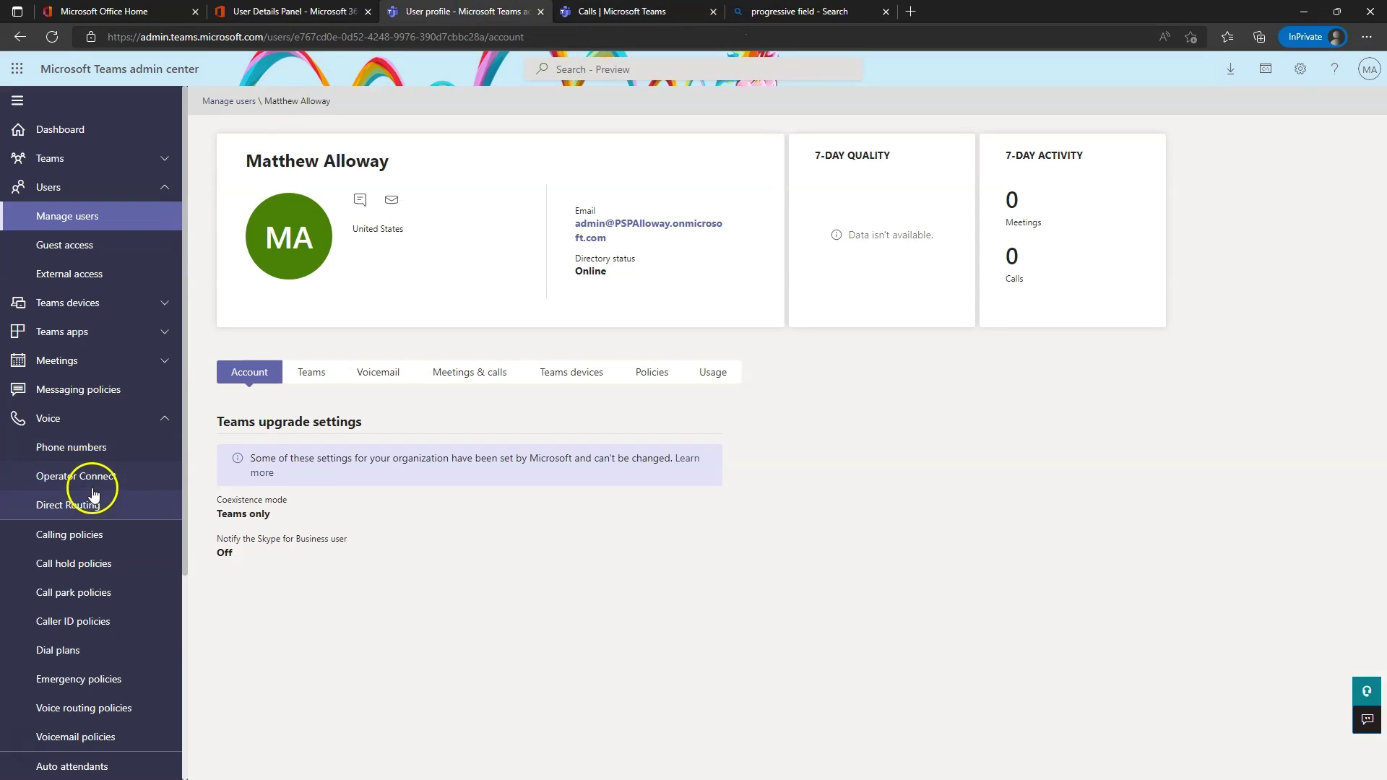
{"action": "left_click", "coordinate": [94, 449]}
{"action": "left_click", "coordinate": [458, 380]}
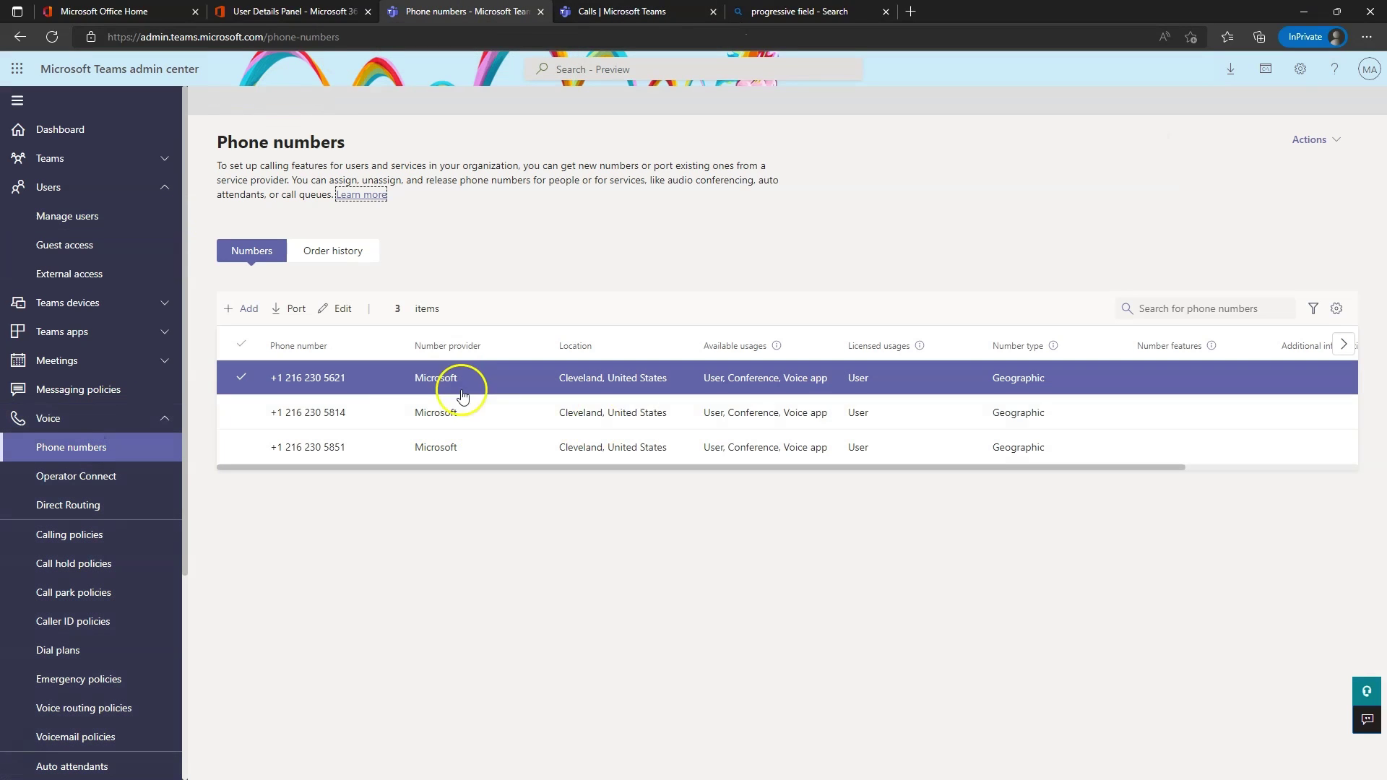
{"action": "left_click", "coordinate": [315, 417]}
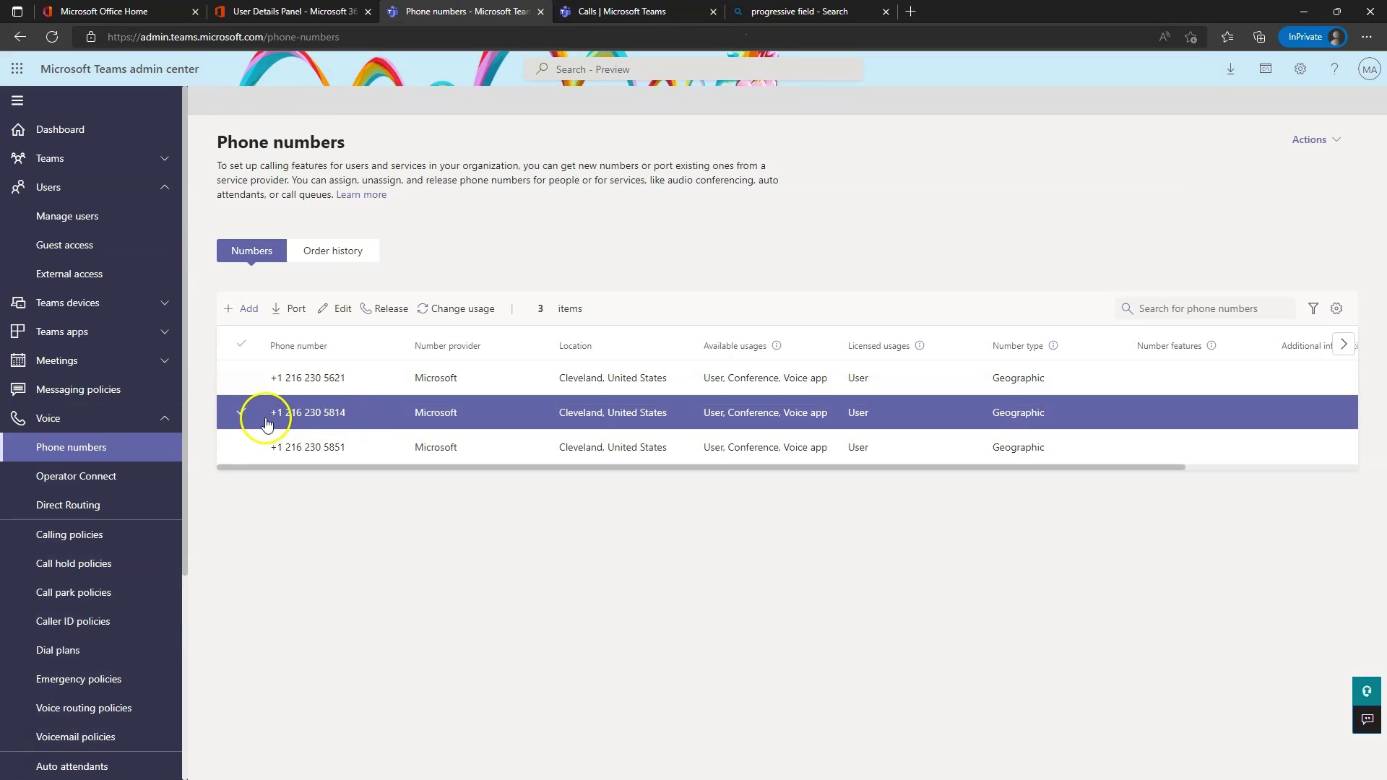
{"action": "left_click", "coordinate": [334, 312]}
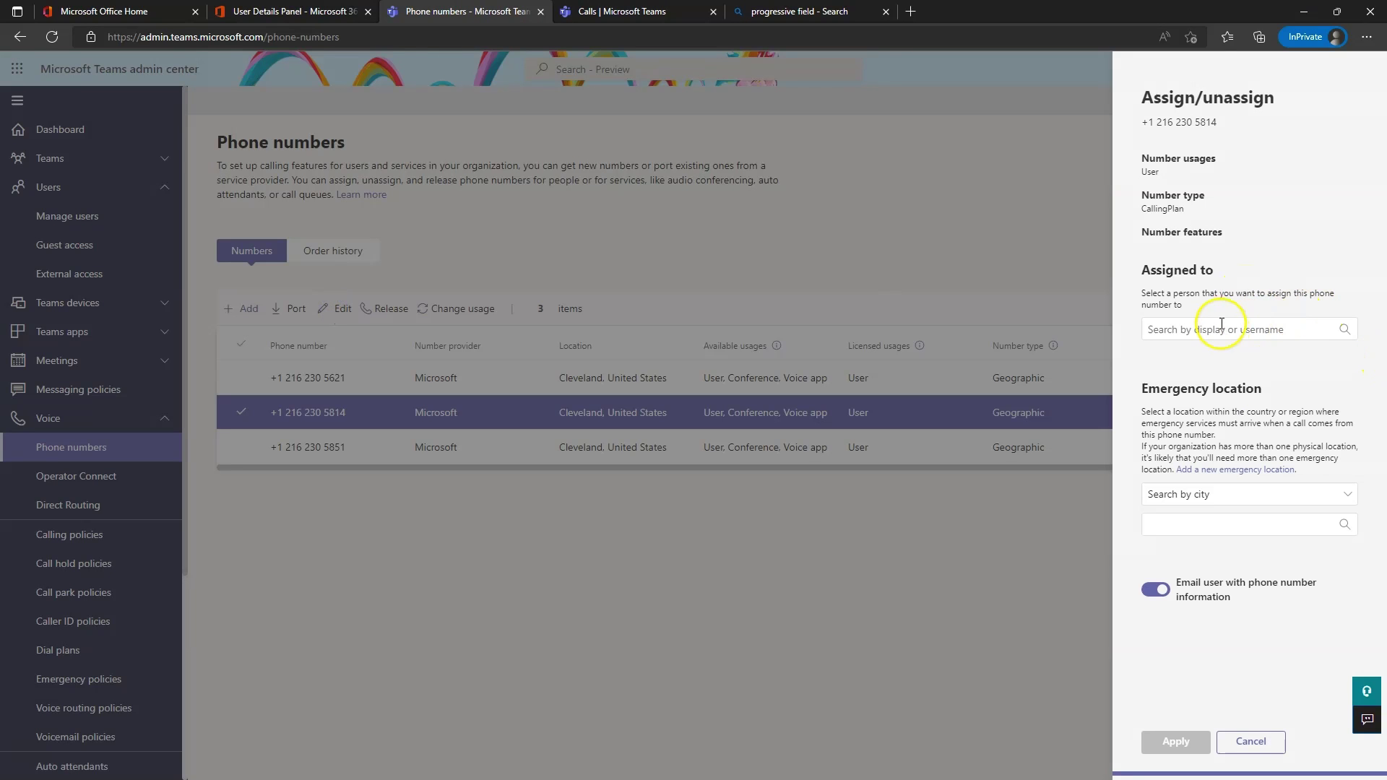
{"action": "left_click", "coordinate": [1219, 329]}
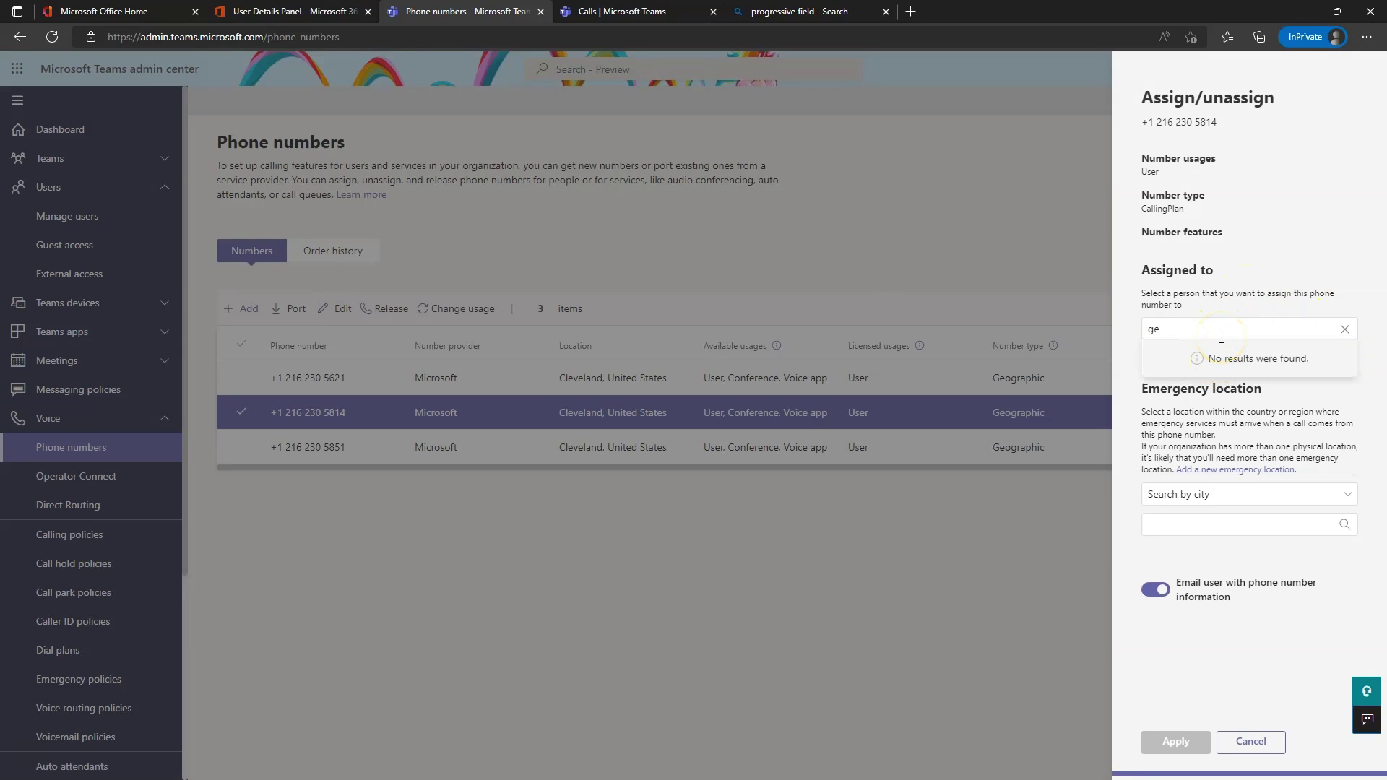
{"action": "key", "text": "BackSpace"}
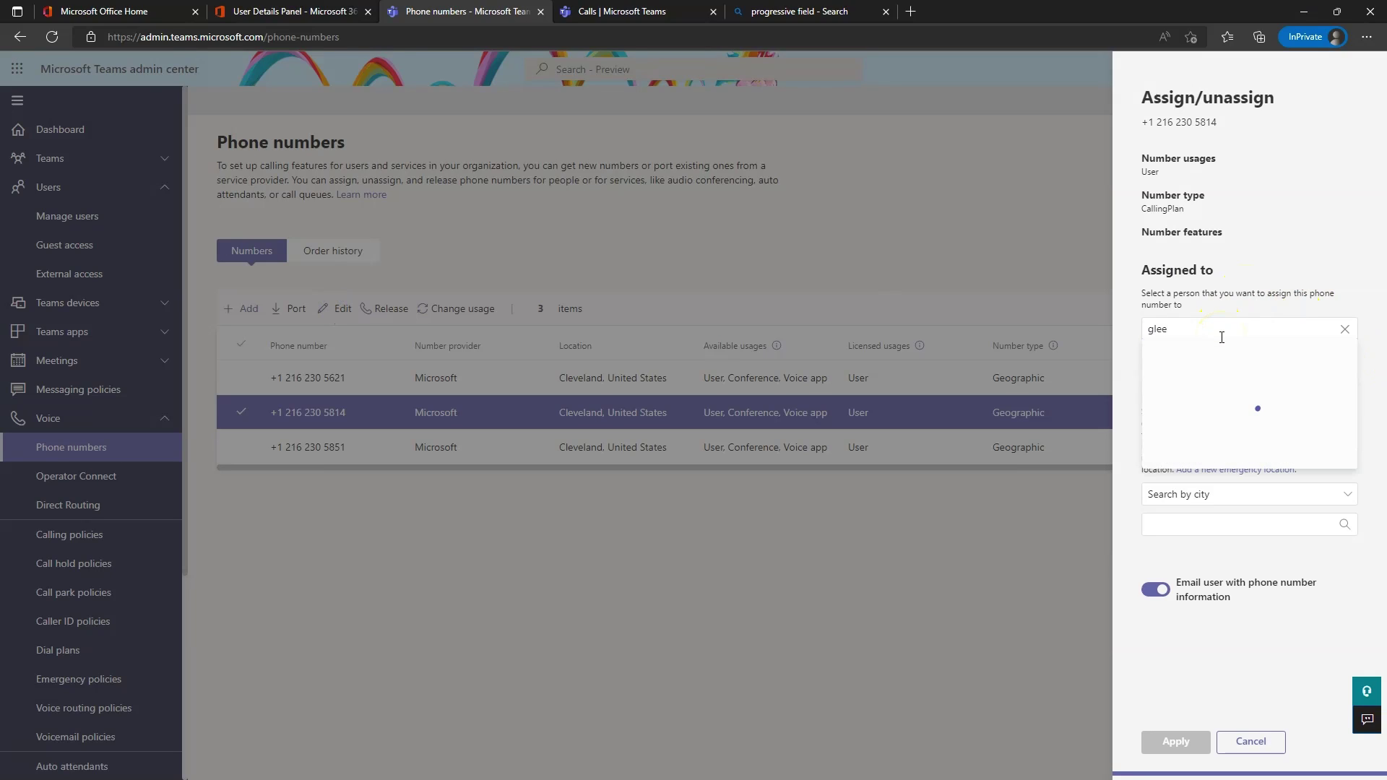
{"action": "left_click", "coordinate": [1220, 344]}
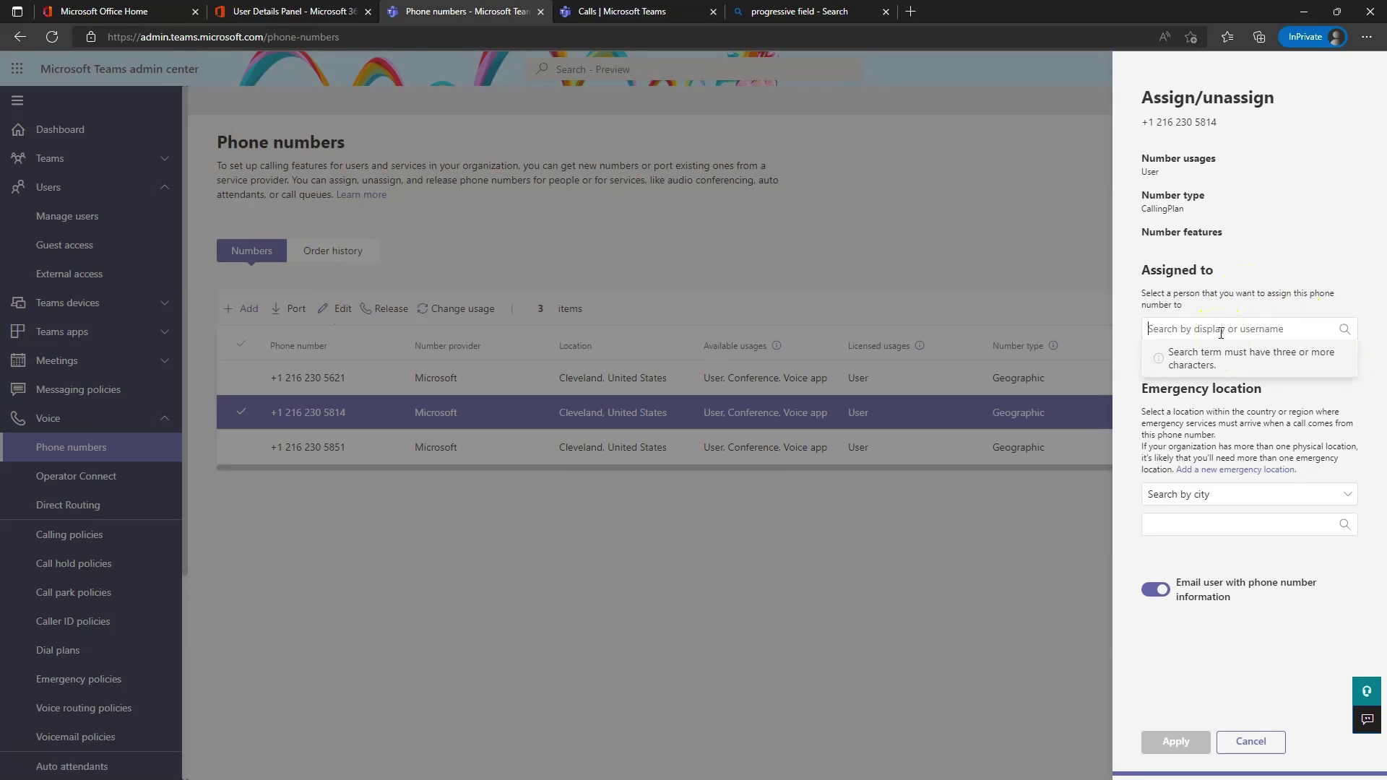
In the Microsoft 365 admin center, add Microsoft 365 E5 and Microsoft Teams Domestic Calling Plan licenses to the second listed user and save.
{"action": "left_click", "coordinate": [293, 11]}
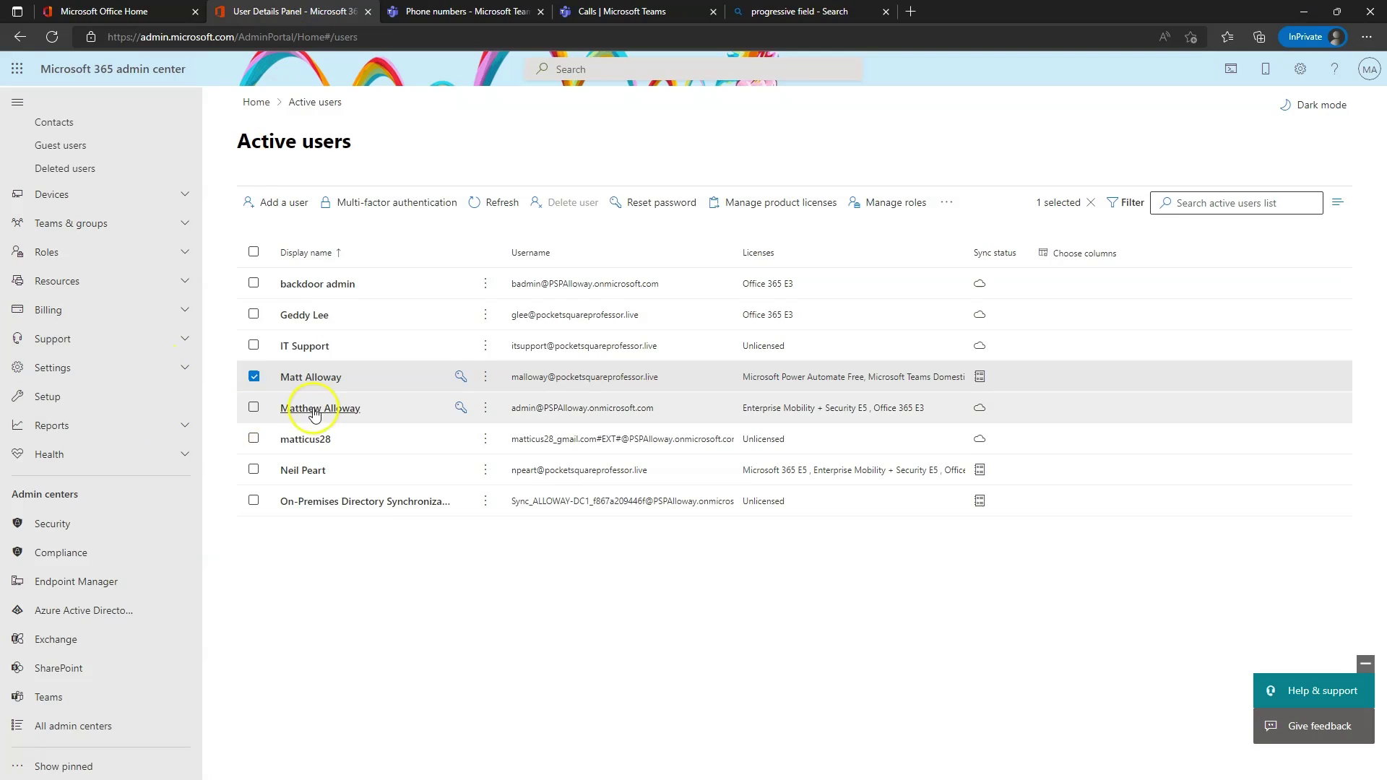
{"action": "left_click", "coordinate": [253, 376]}
{"action": "left_click", "coordinate": [303, 314]}
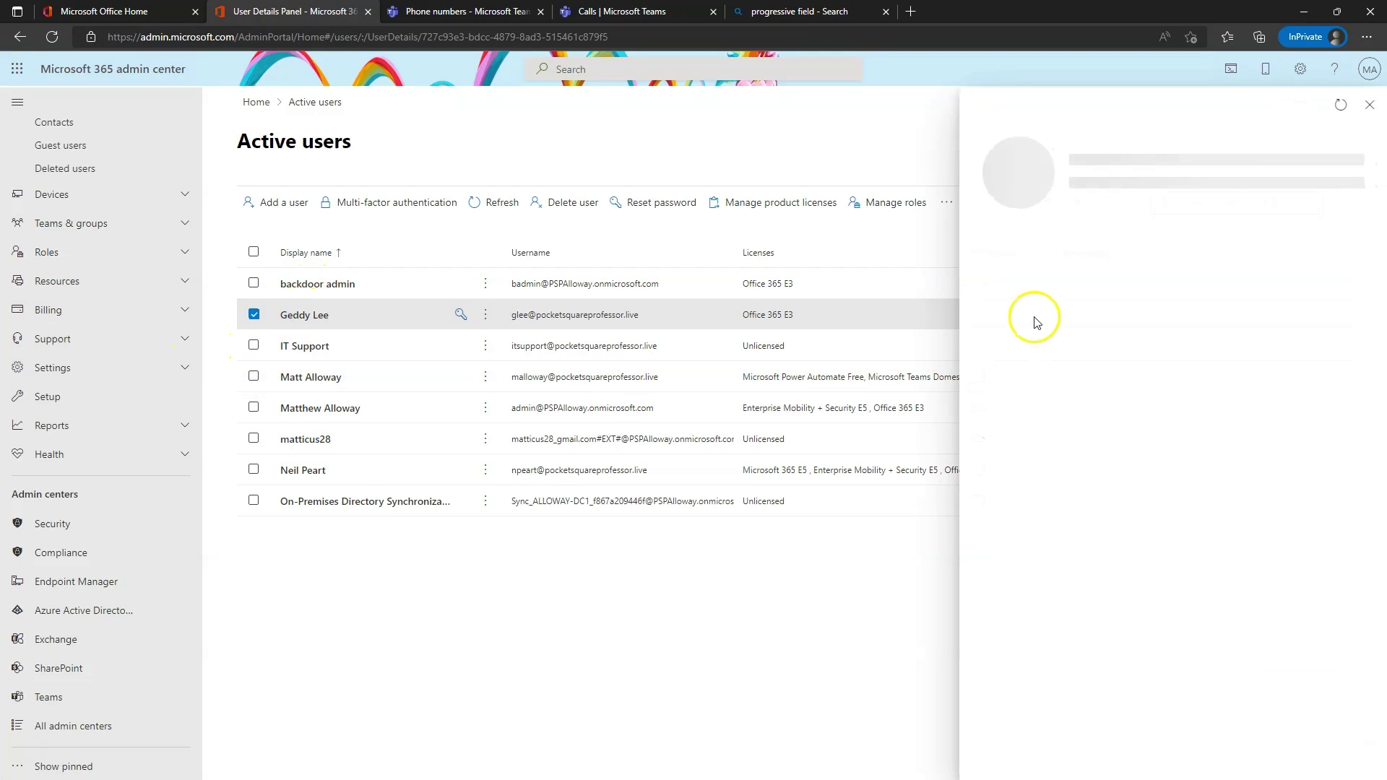
{"action": "left_click", "coordinate": [1159, 269]}
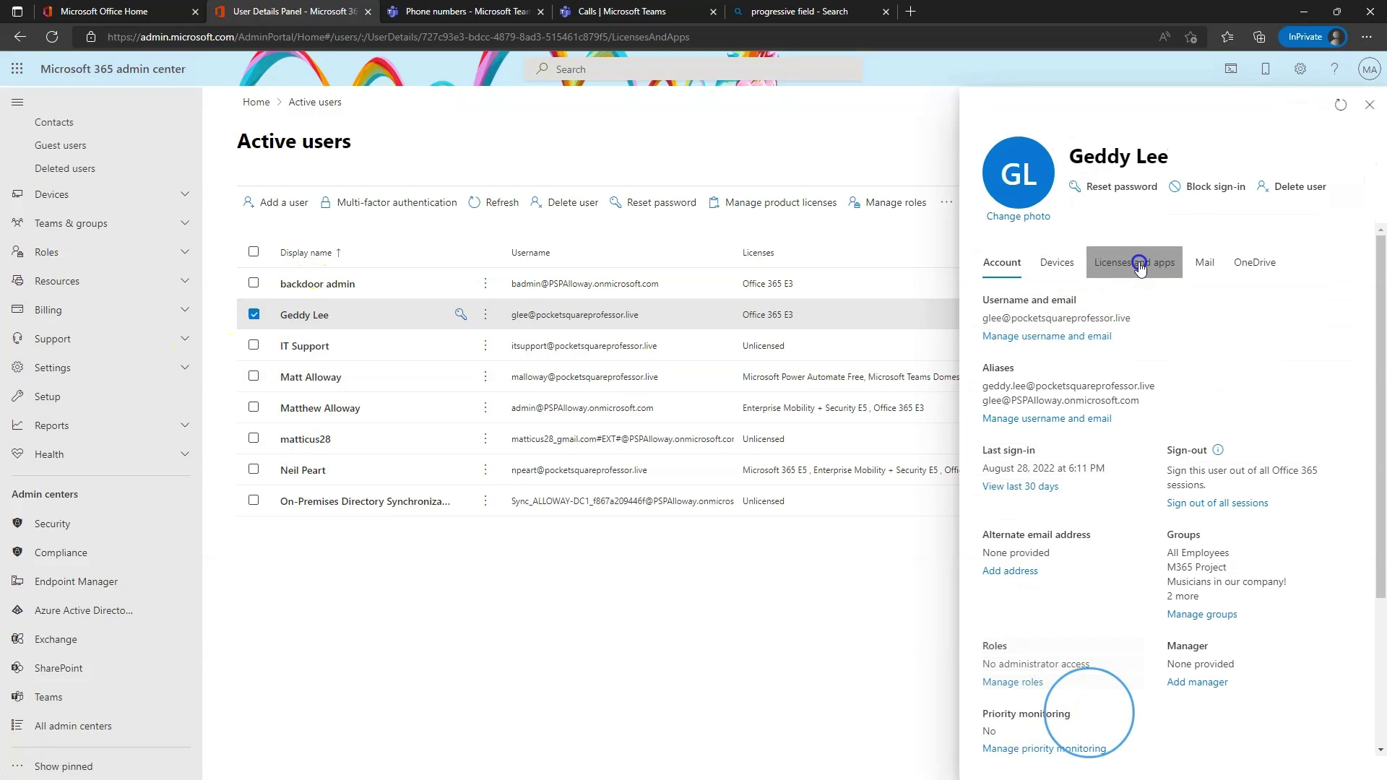
{"action": "left_click", "coordinate": [990, 501]}
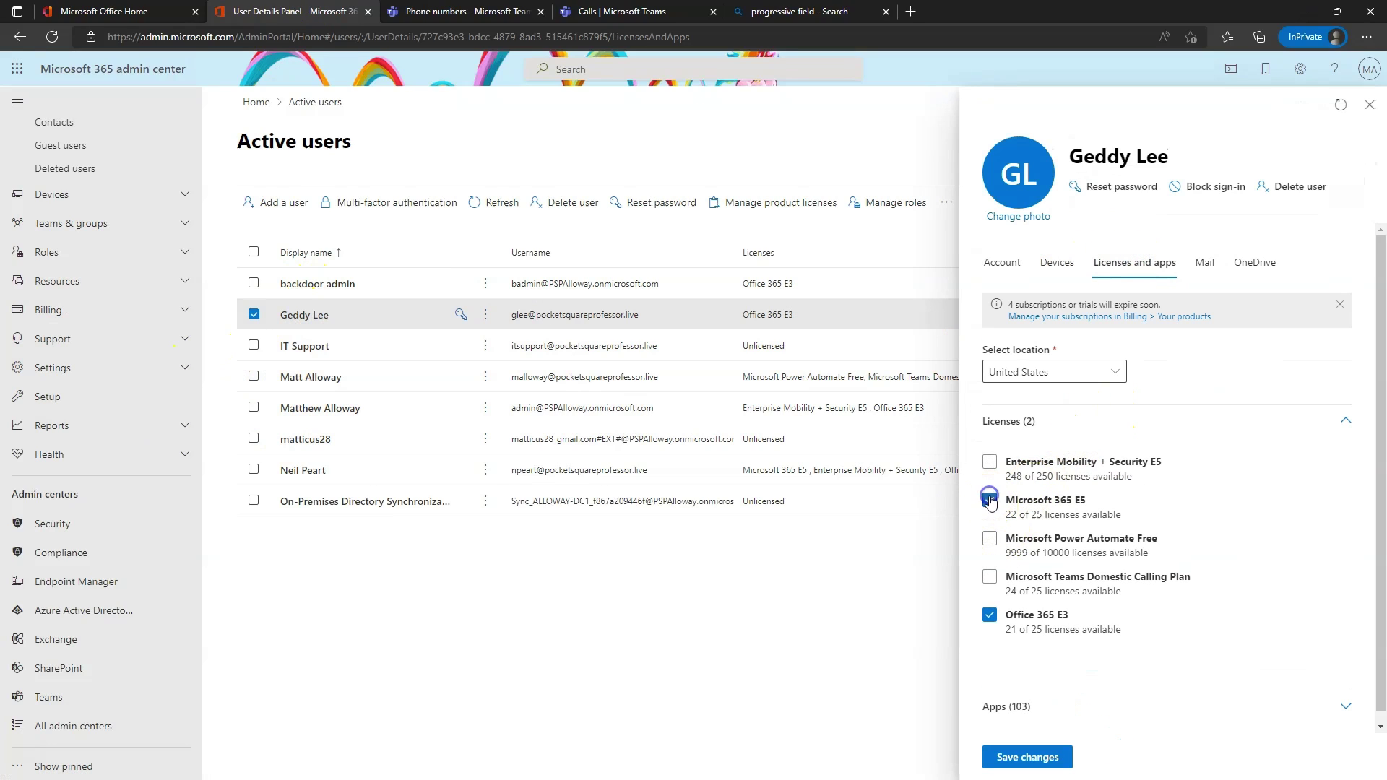
{"action": "left_click", "coordinate": [989, 577]}
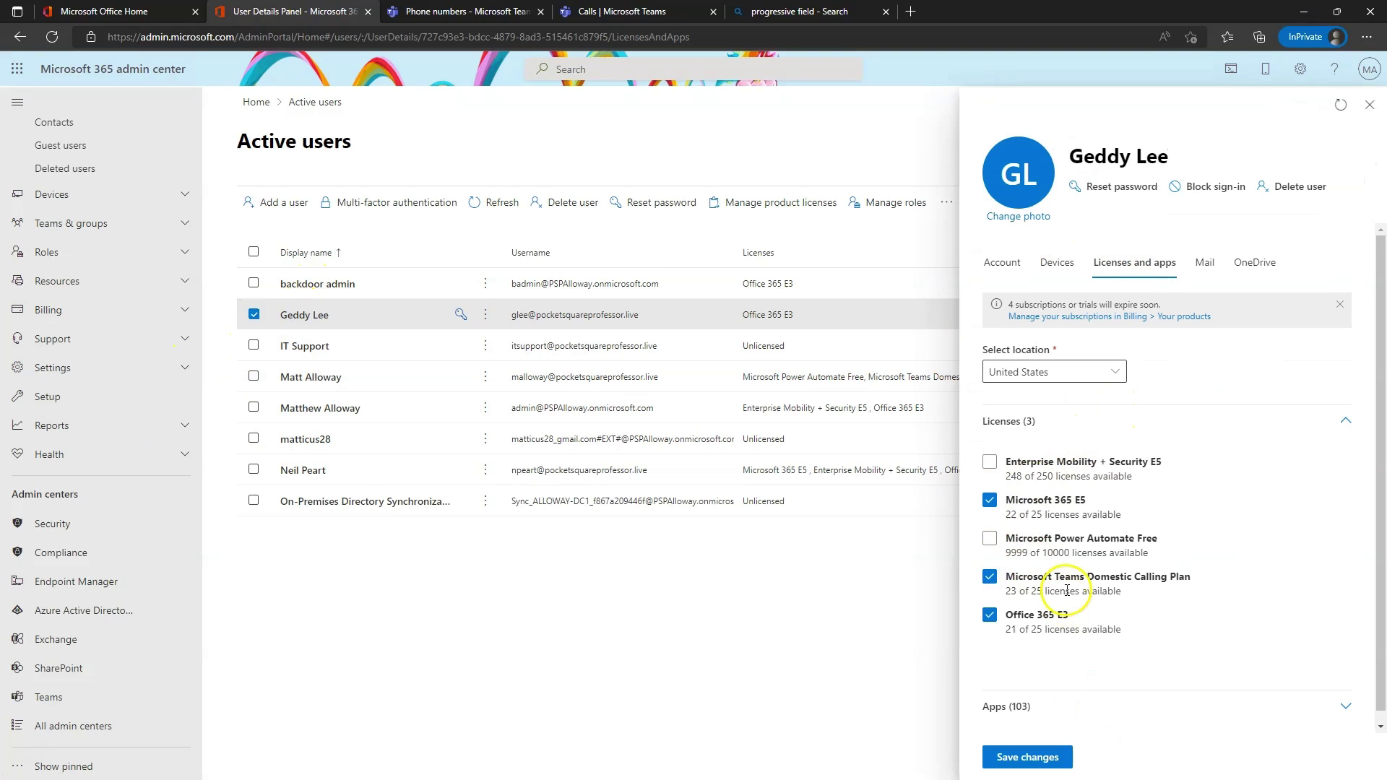
{"action": "left_click", "coordinate": [1030, 758]}
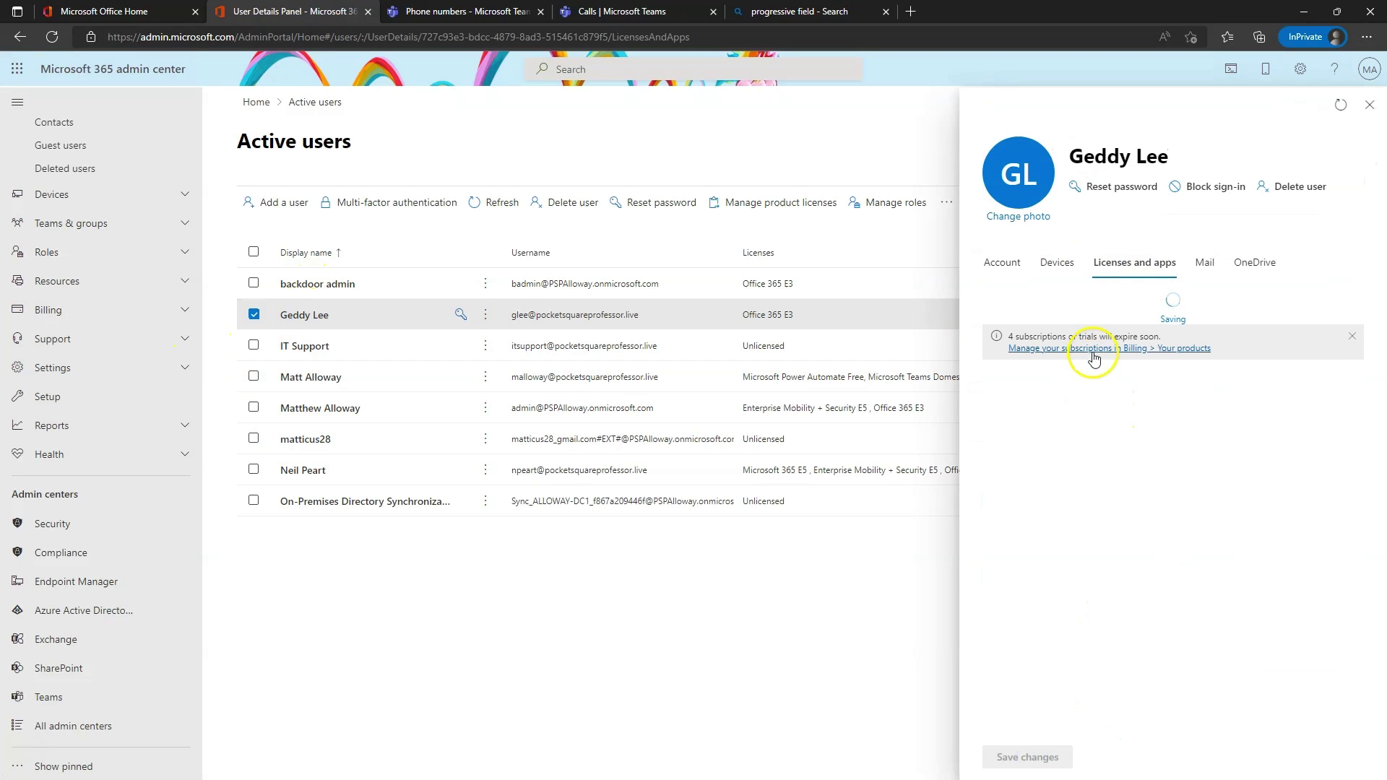
{"action": "left_click", "coordinate": [1371, 106]}
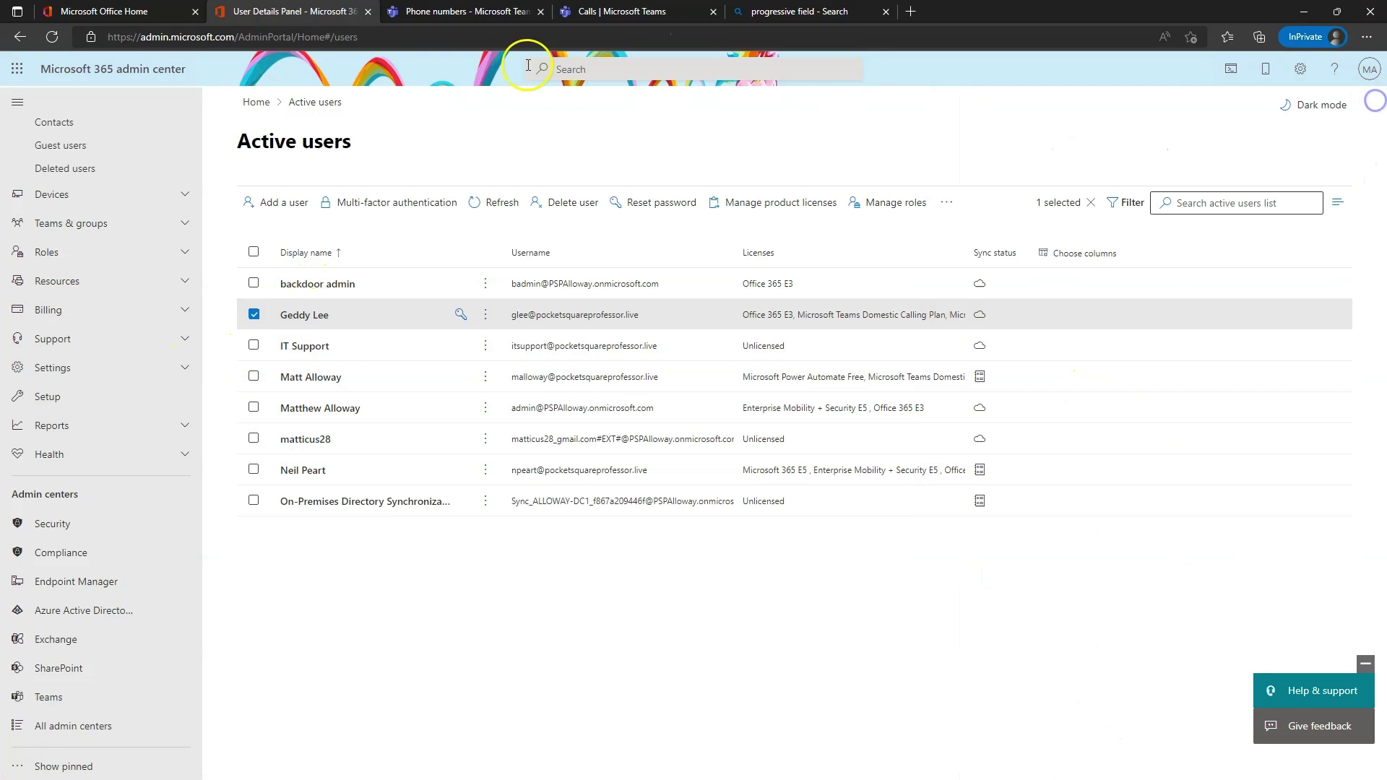
Switch back to the Teams admin center, cancel the open number assignment and clear the selection of the second phone number.
{"action": "key", "text": "ctrl+Tab"}
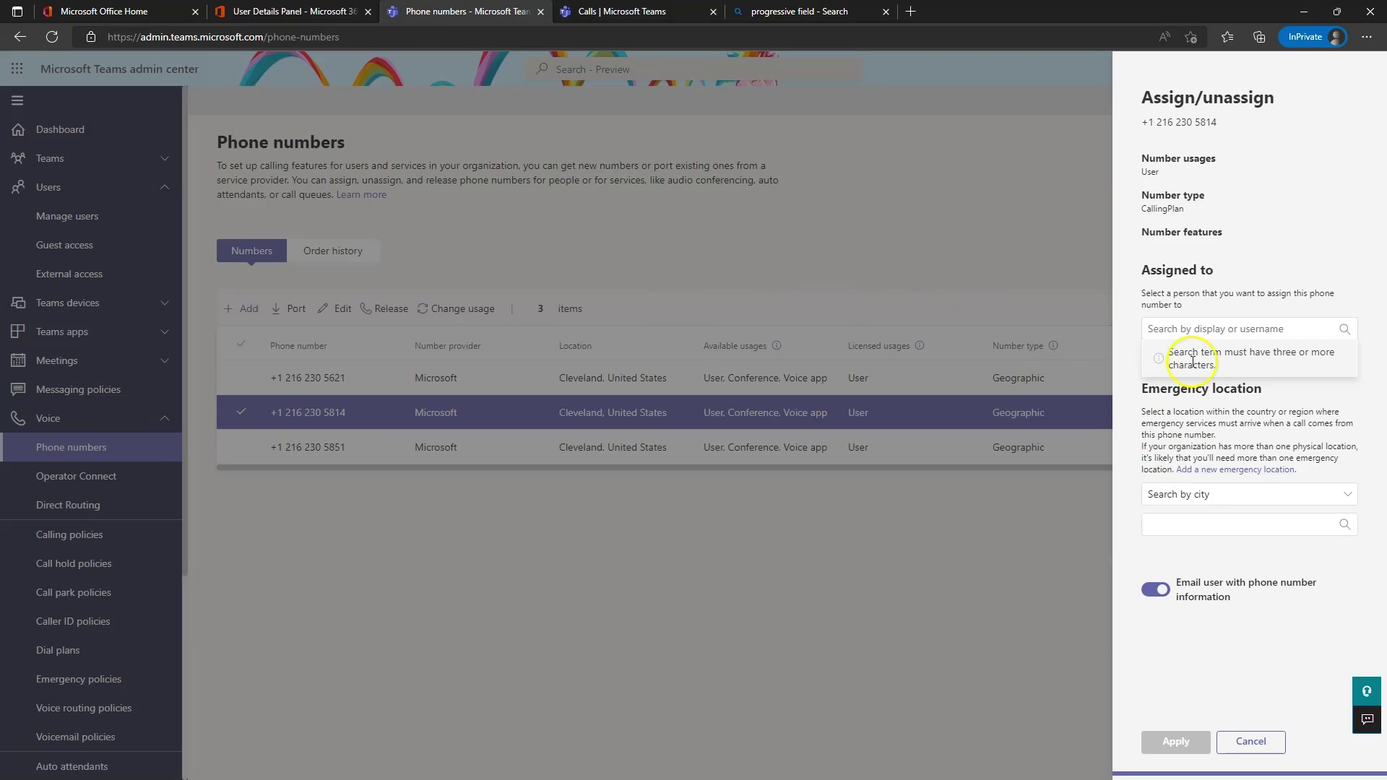
{"action": "left_click", "coordinate": [1250, 742]}
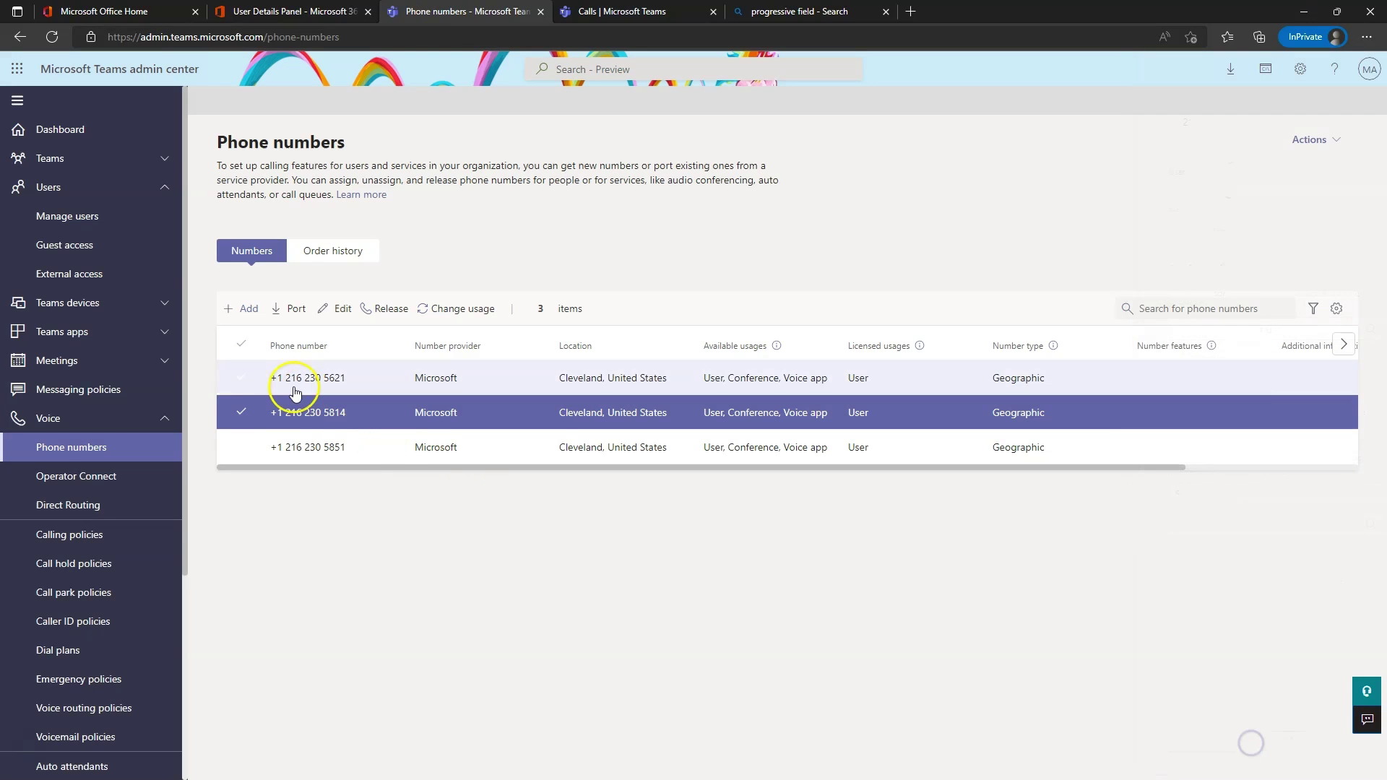
{"action": "left_click", "coordinate": [303, 421]}
{"action": "left_click", "coordinate": [248, 412]}
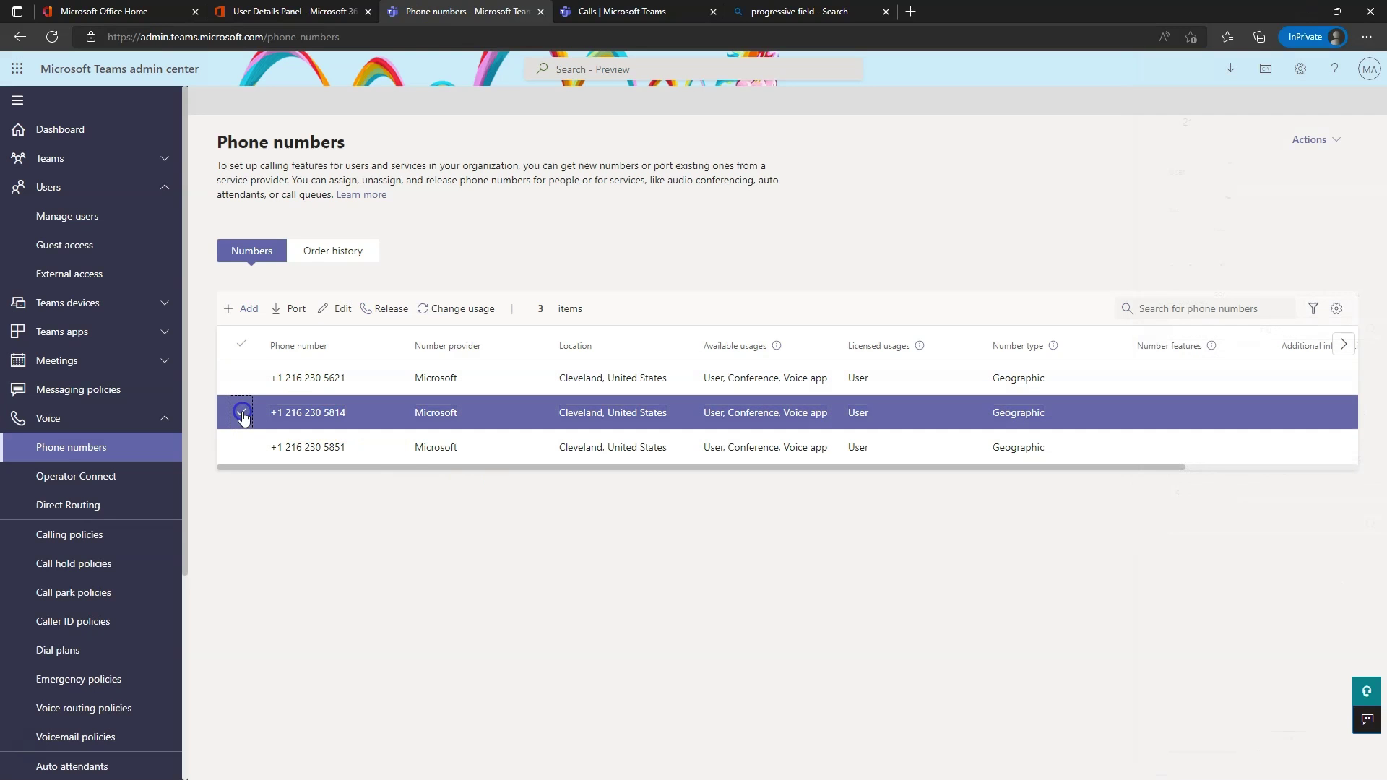
{"action": "left_click", "coordinate": [343, 417]}
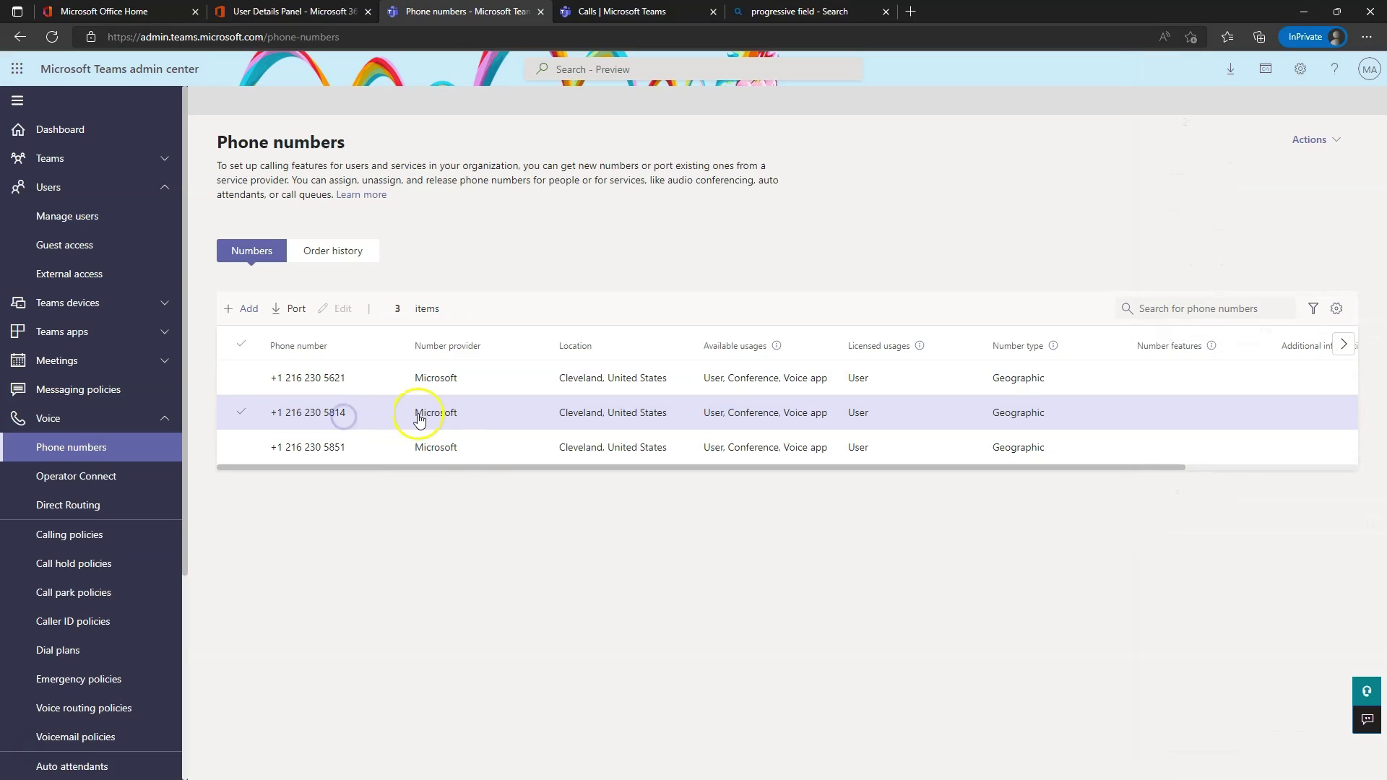
Open the second listed phone number for assignment and choose the second user through a display name search.
{"action": "left_click", "coordinate": [243, 411]}
{"action": "left_click", "coordinate": [338, 308]}
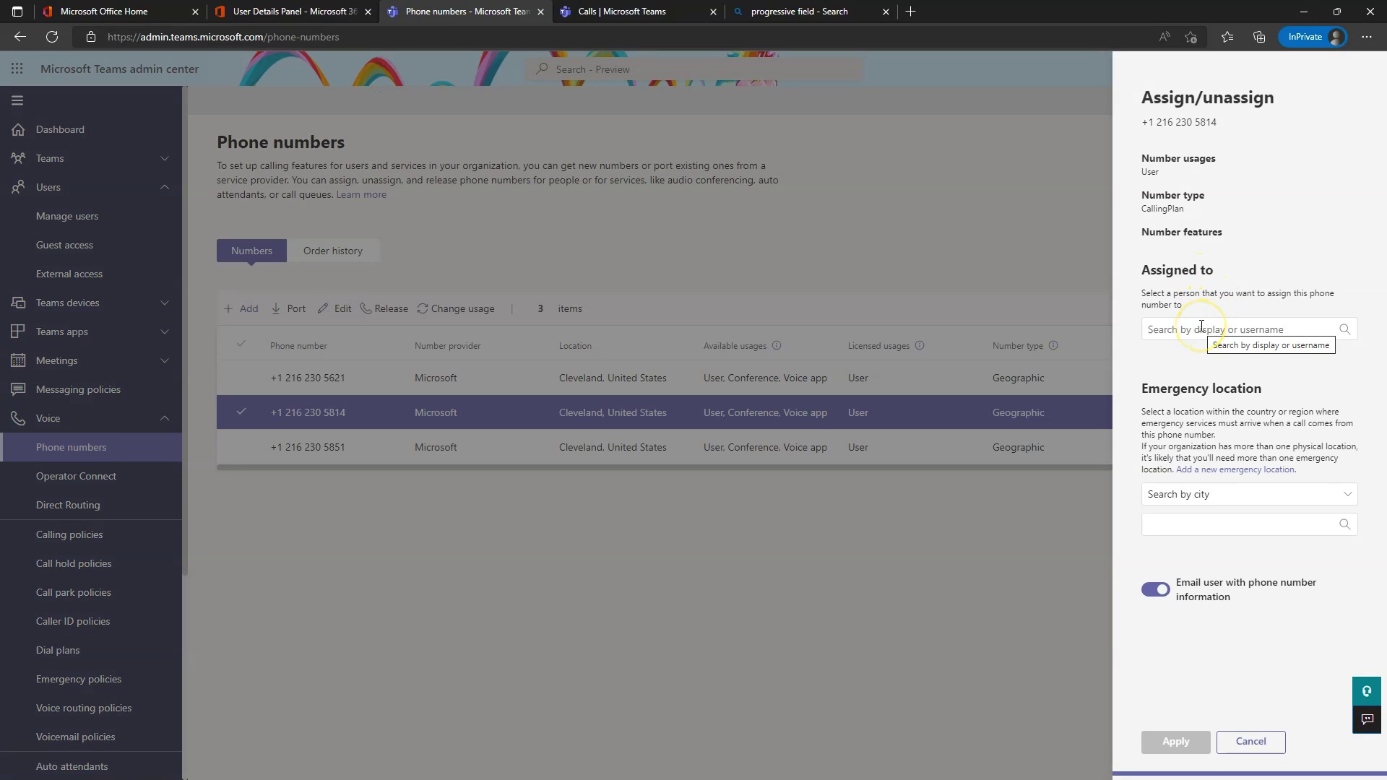
{"action": "left_click", "coordinate": [1202, 326]}
{"action": "type", "text": "gedd"}
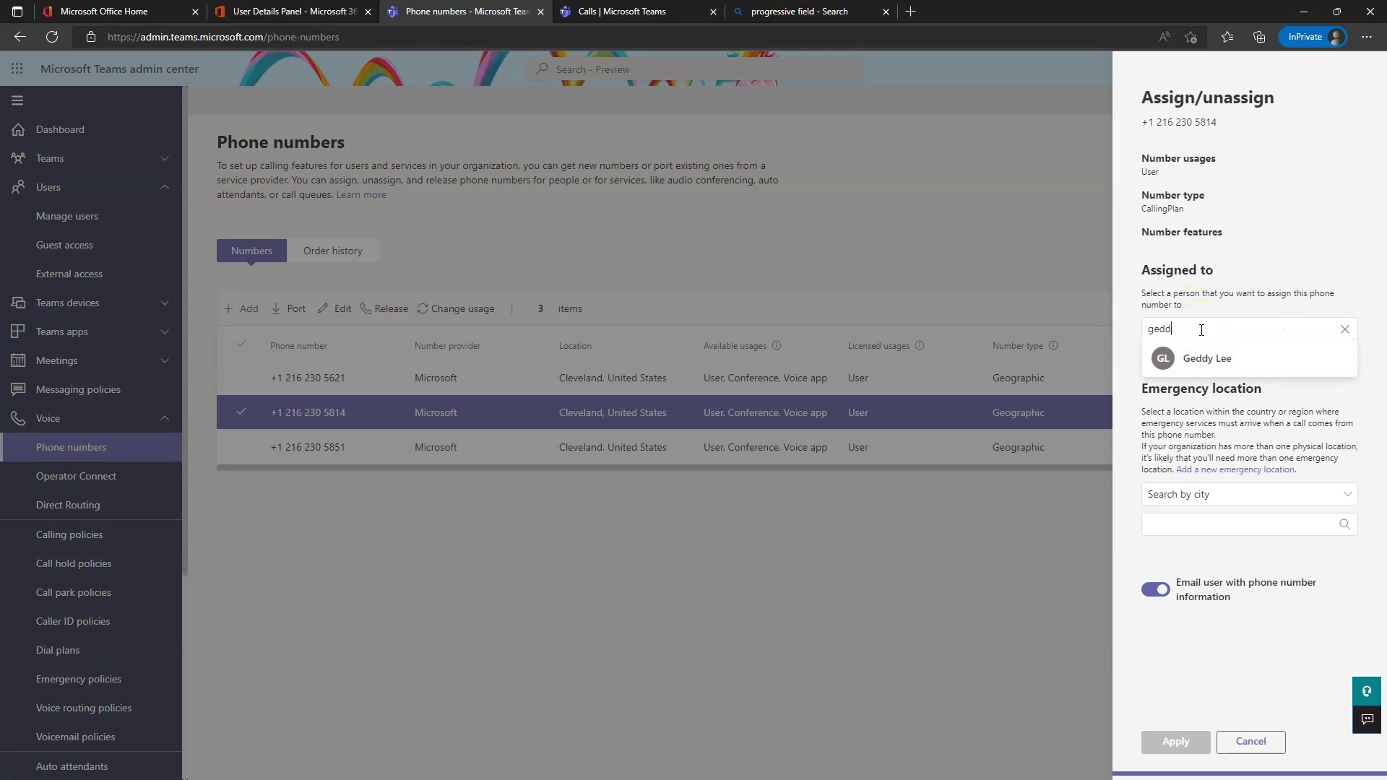
{"action": "left_click", "coordinate": [1289, 358]}
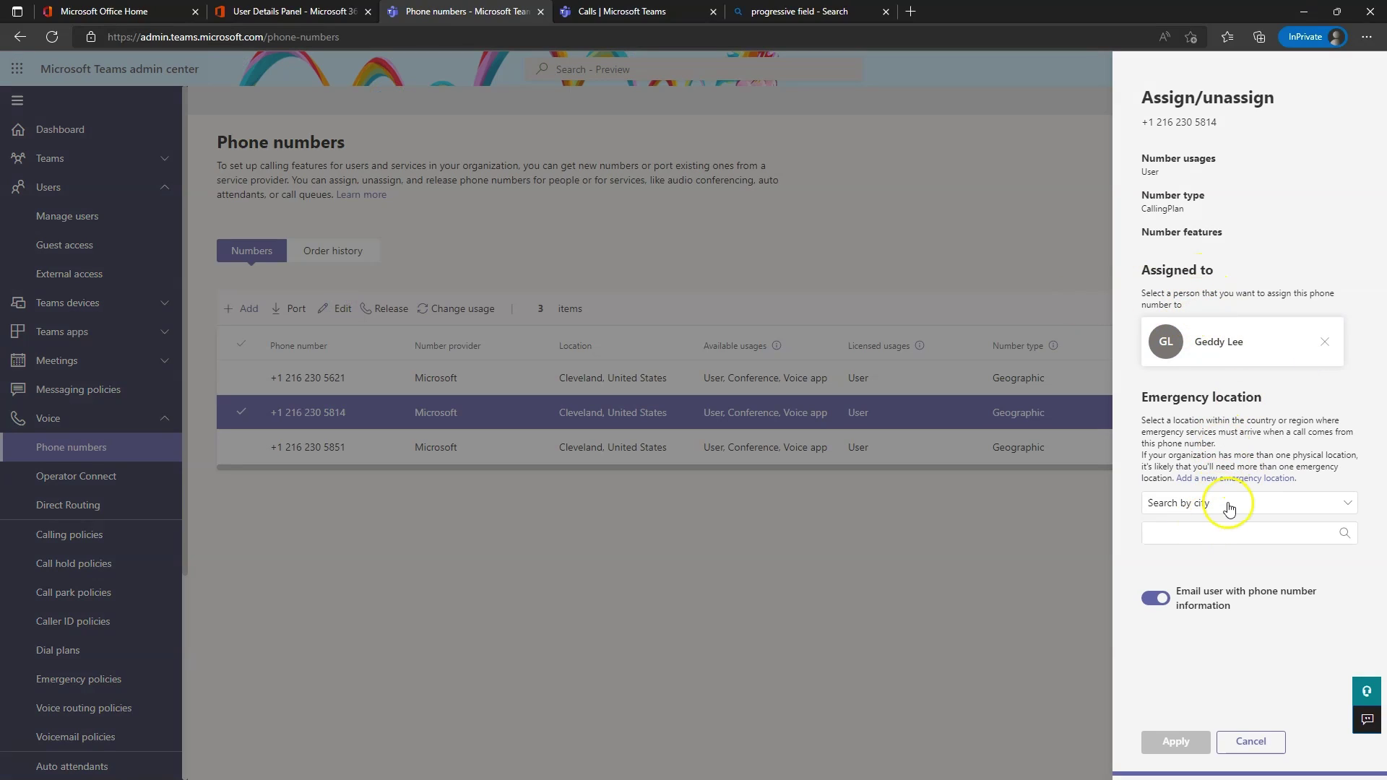
Set HQ as the emergency location via a "cle" city search, turn off the user email notification and try to apply the assignment.
{"action": "left_click", "coordinate": [1206, 533]}
{"action": "type", "text": "cle"}
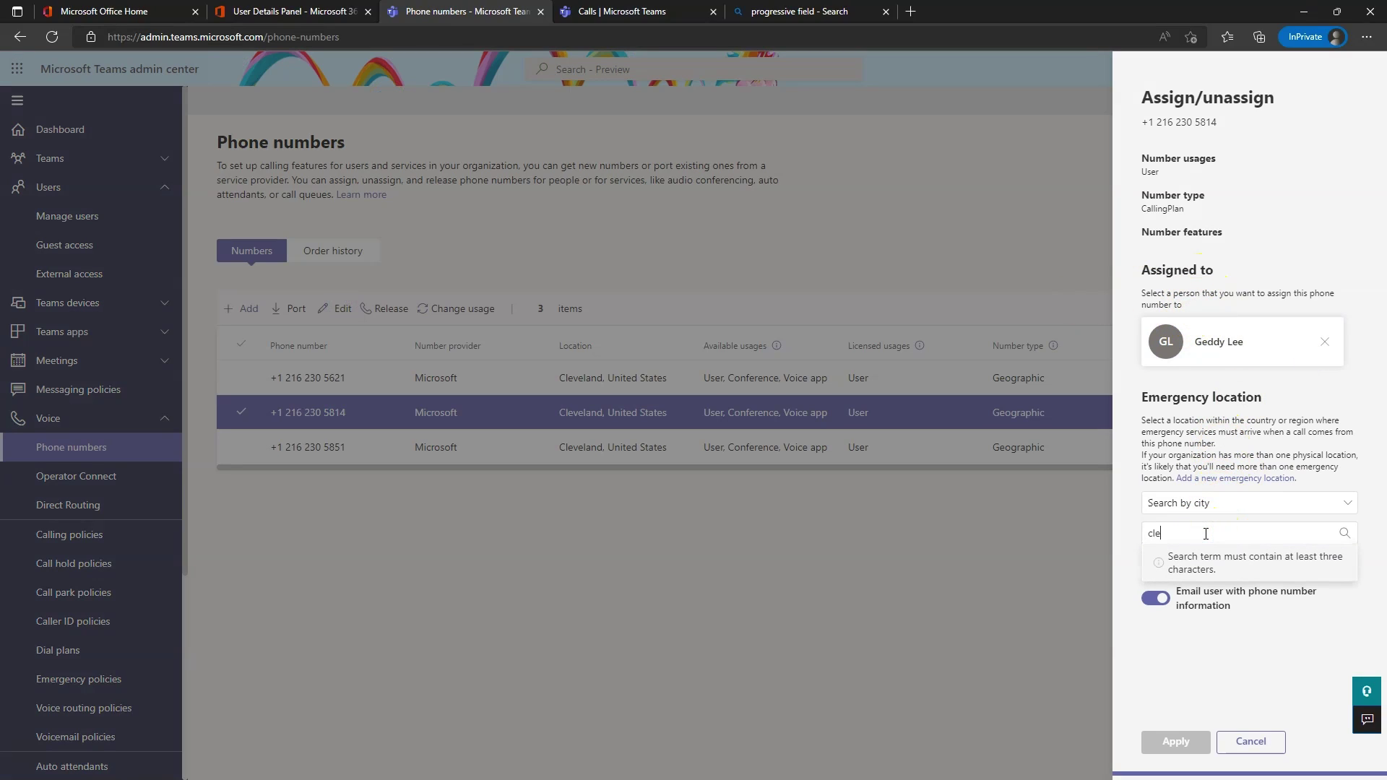
{"action": "left_click", "coordinate": [1211, 564]}
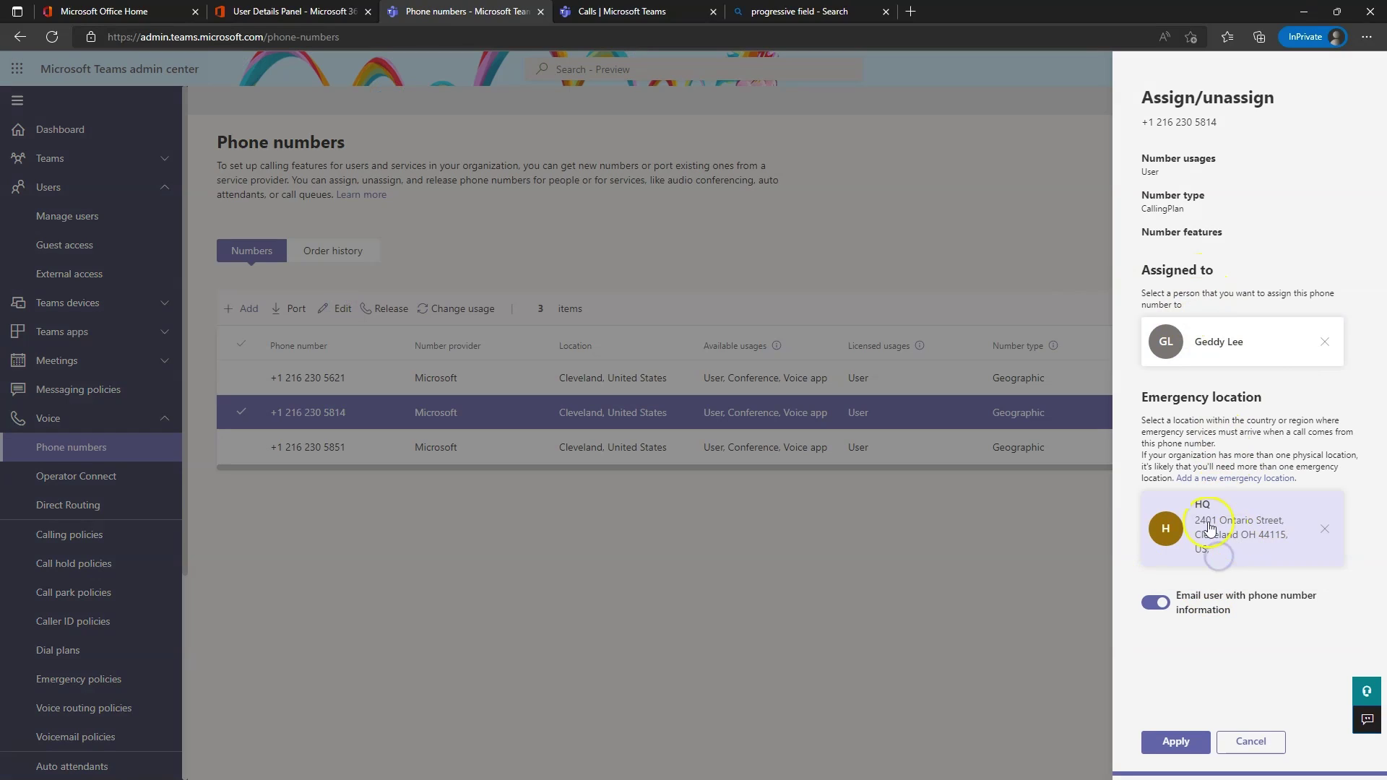
{"action": "left_click", "coordinate": [1155, 603]}
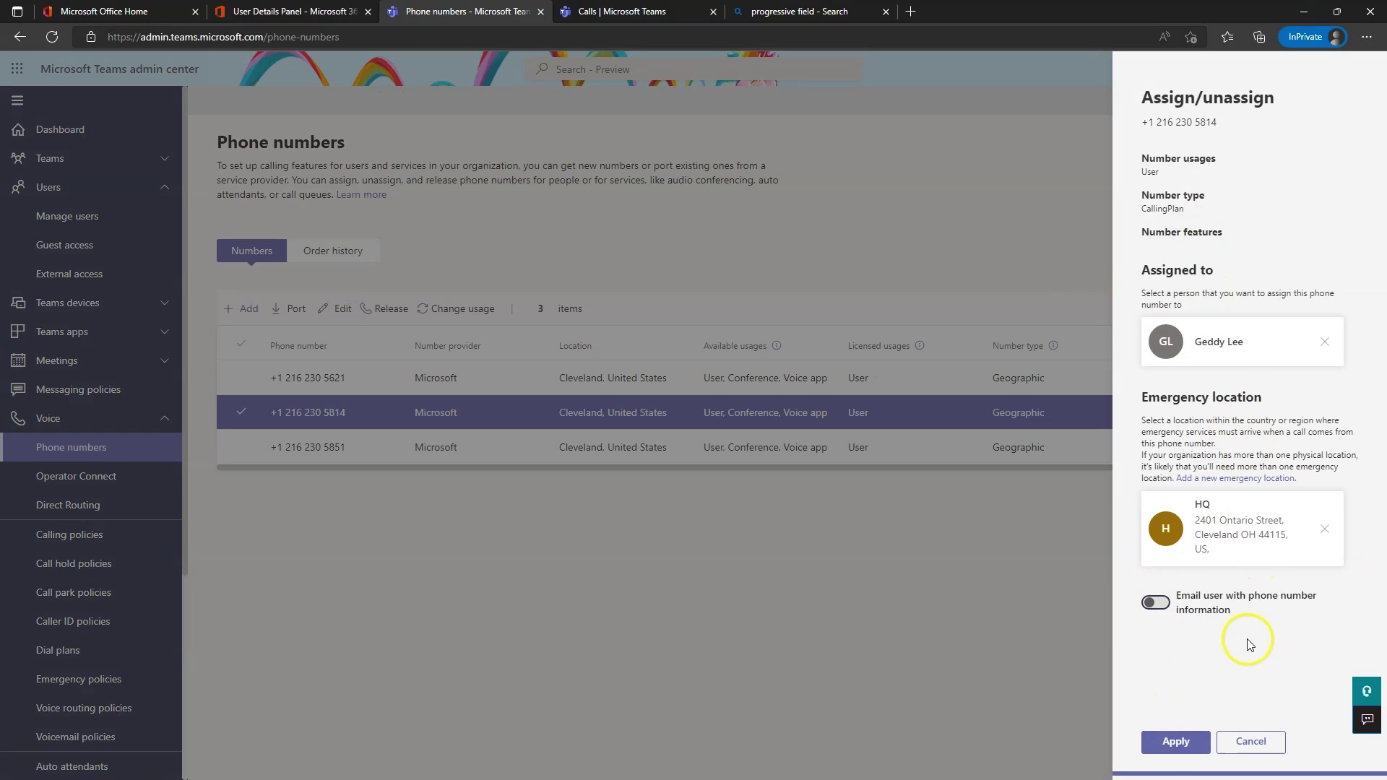
{"action": "left_click", "coordinate": [1172, 742]}
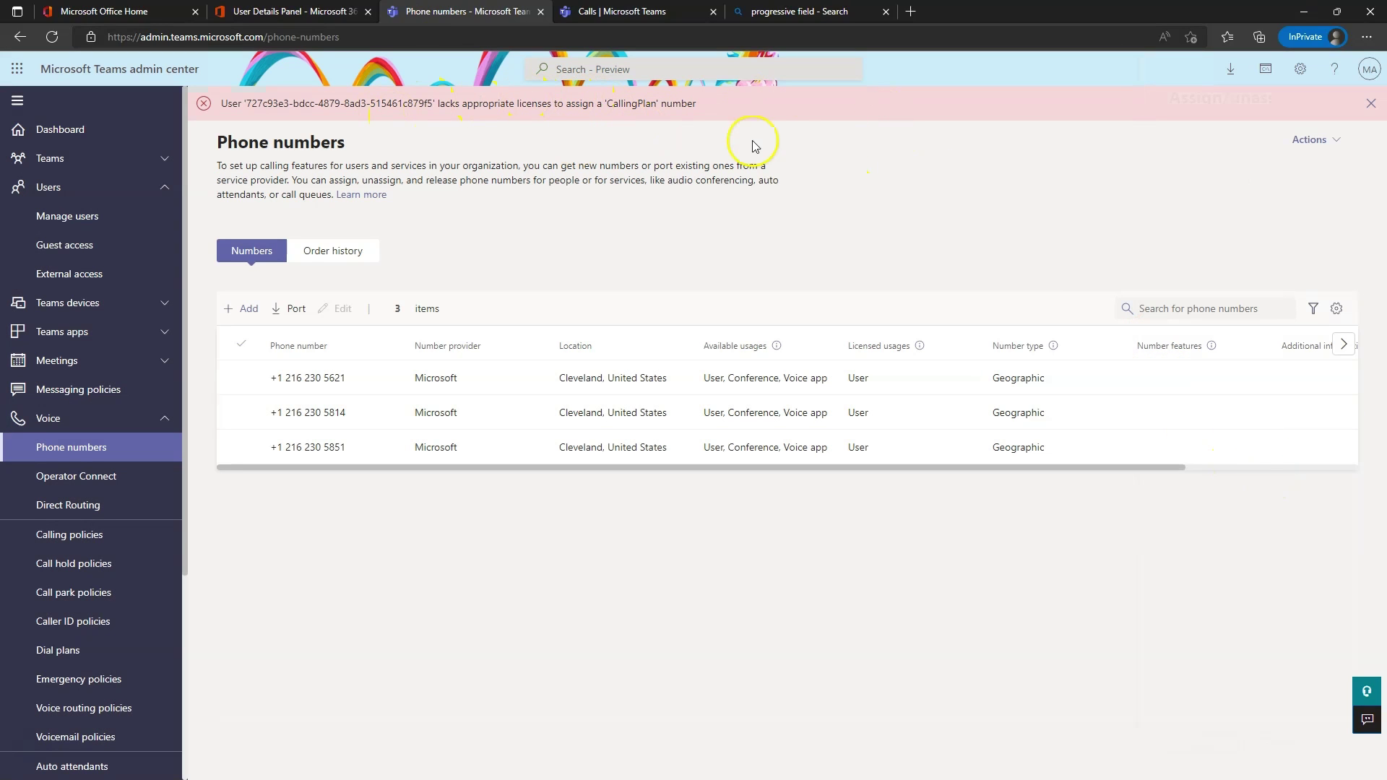
Read the error message above the phone number list and dismiss it.
{"action": "left_click_drag", "start_coordinate": [558, 105], "coordinate": [820, 131]}
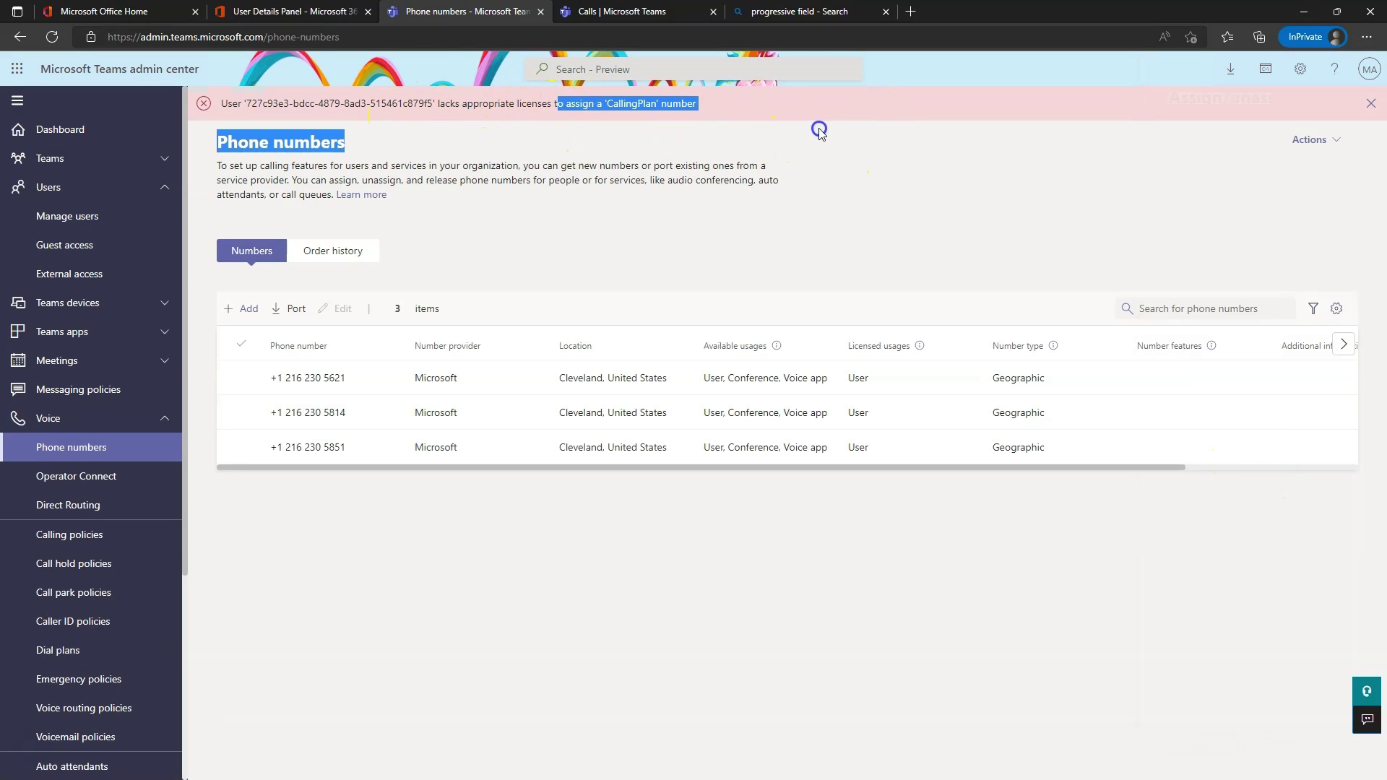
{"action": "left_click", "coordinate": [357, 406]}
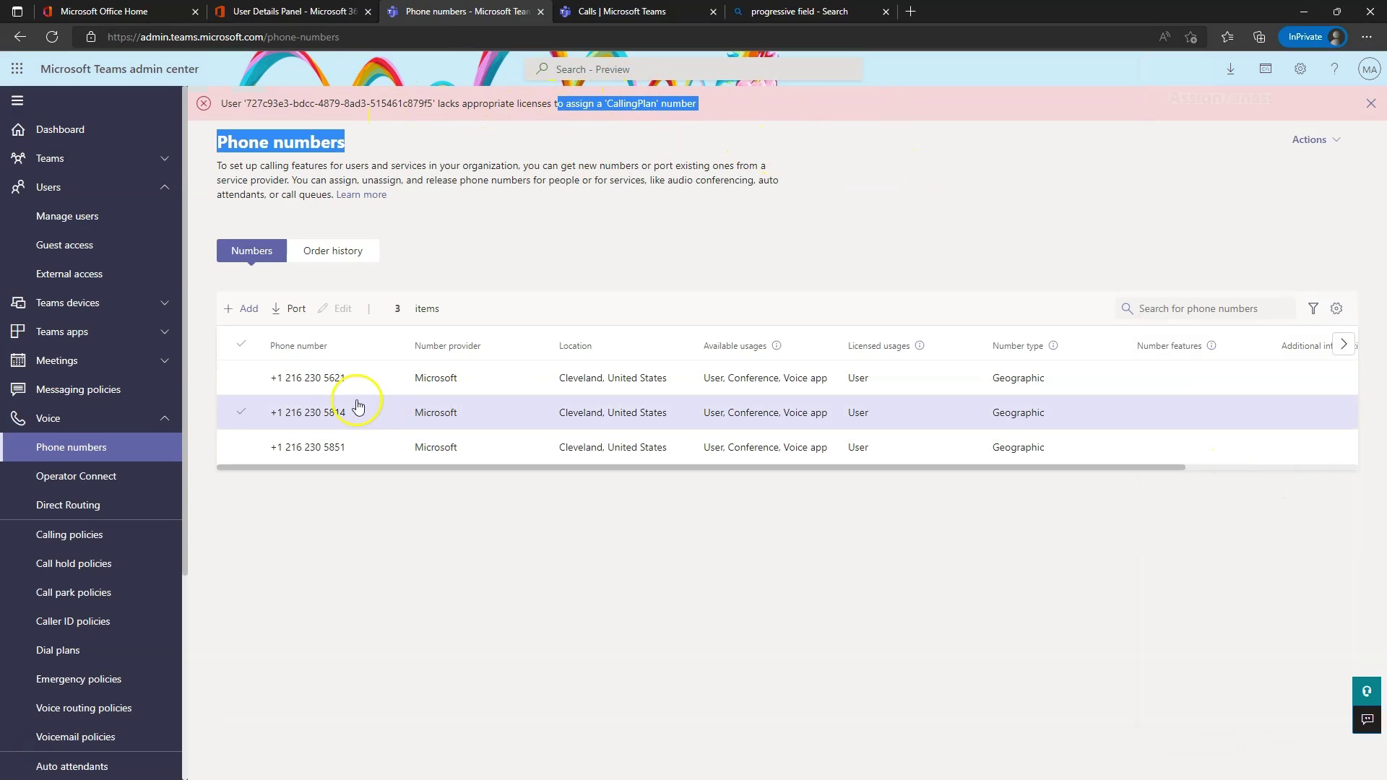
{"action": "left_click", "coordinate": [613, 128]}
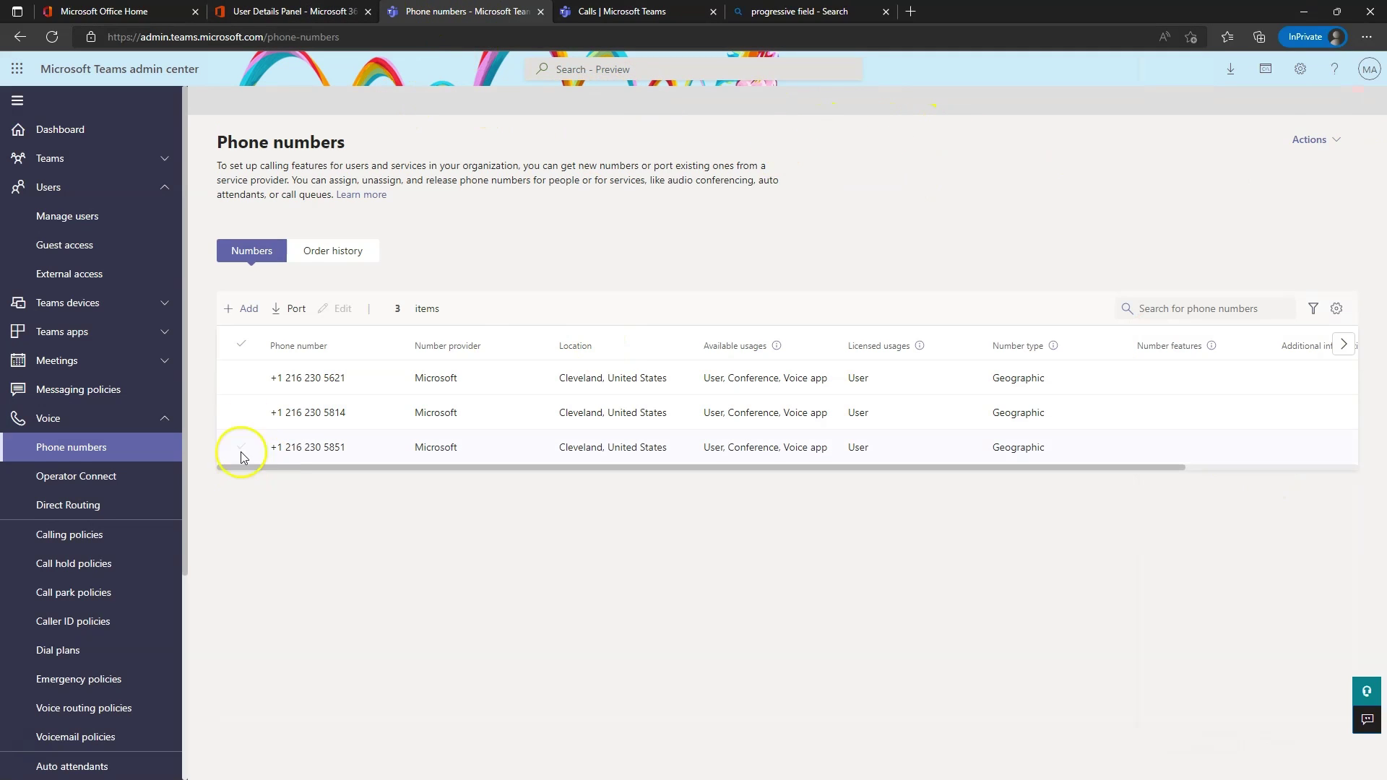
Reopen the assignment of the second listed phone number and select the second user again by name search.
{"action": "left_click", "coordinate": [241, 412]}
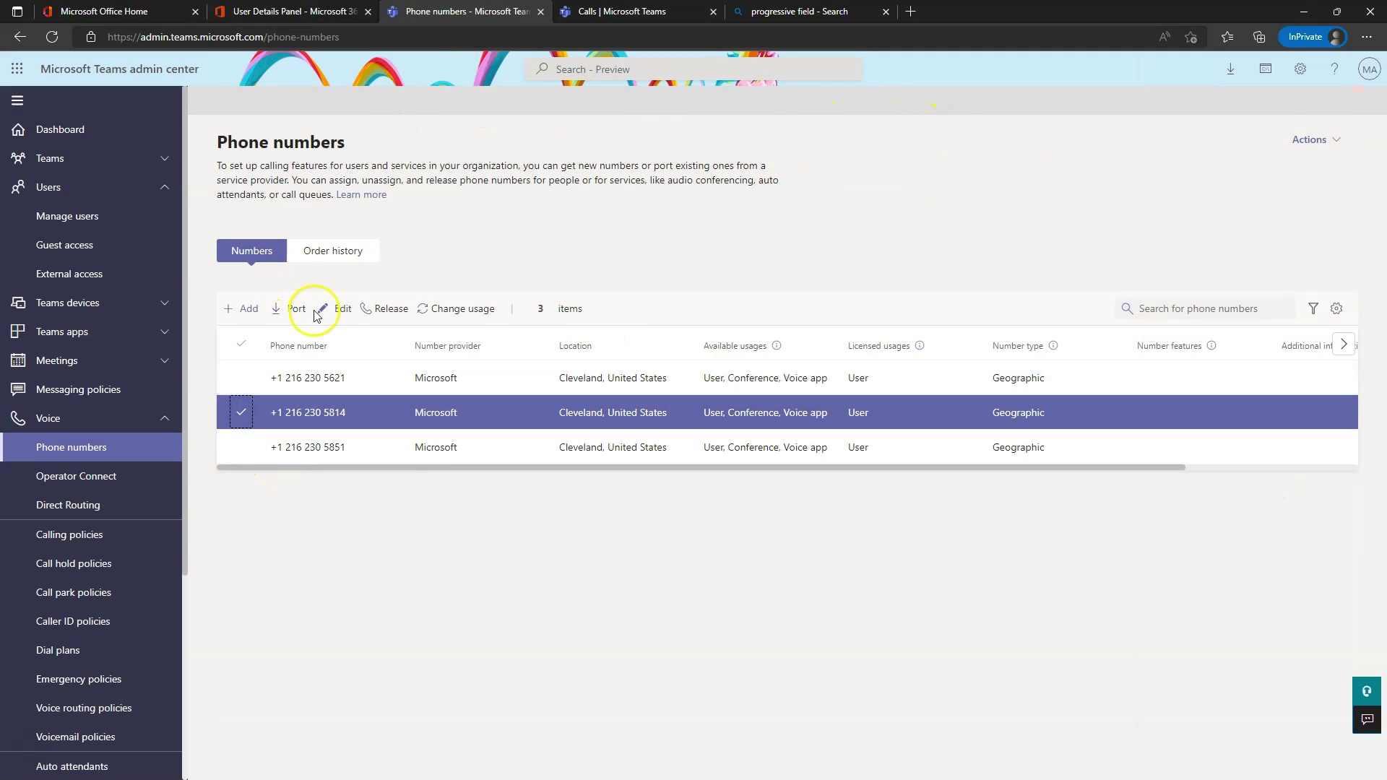
{"action": "left_click", "coordinate": [338, 308]}
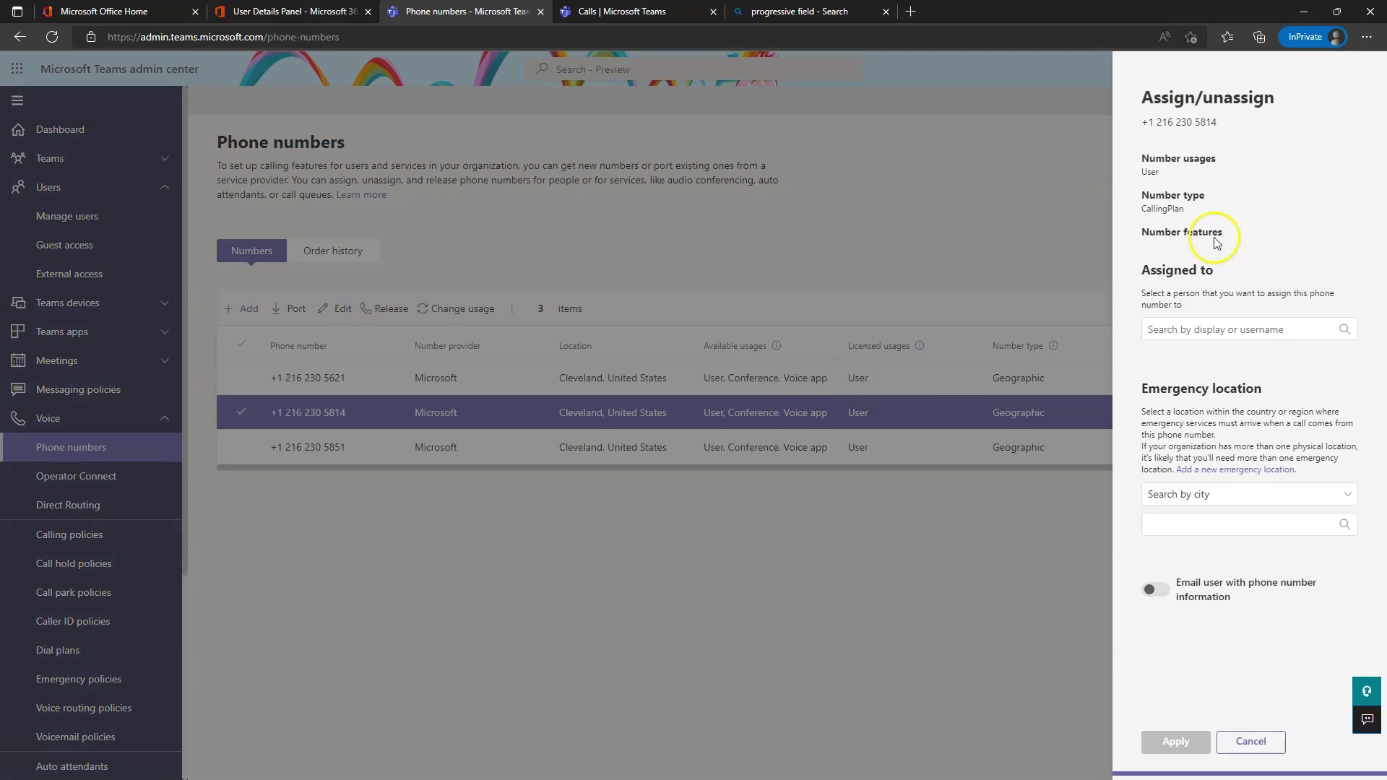
{"action": "left_click", "coordinate": [1262, 331]}
{"action": "type", "text": "g"}
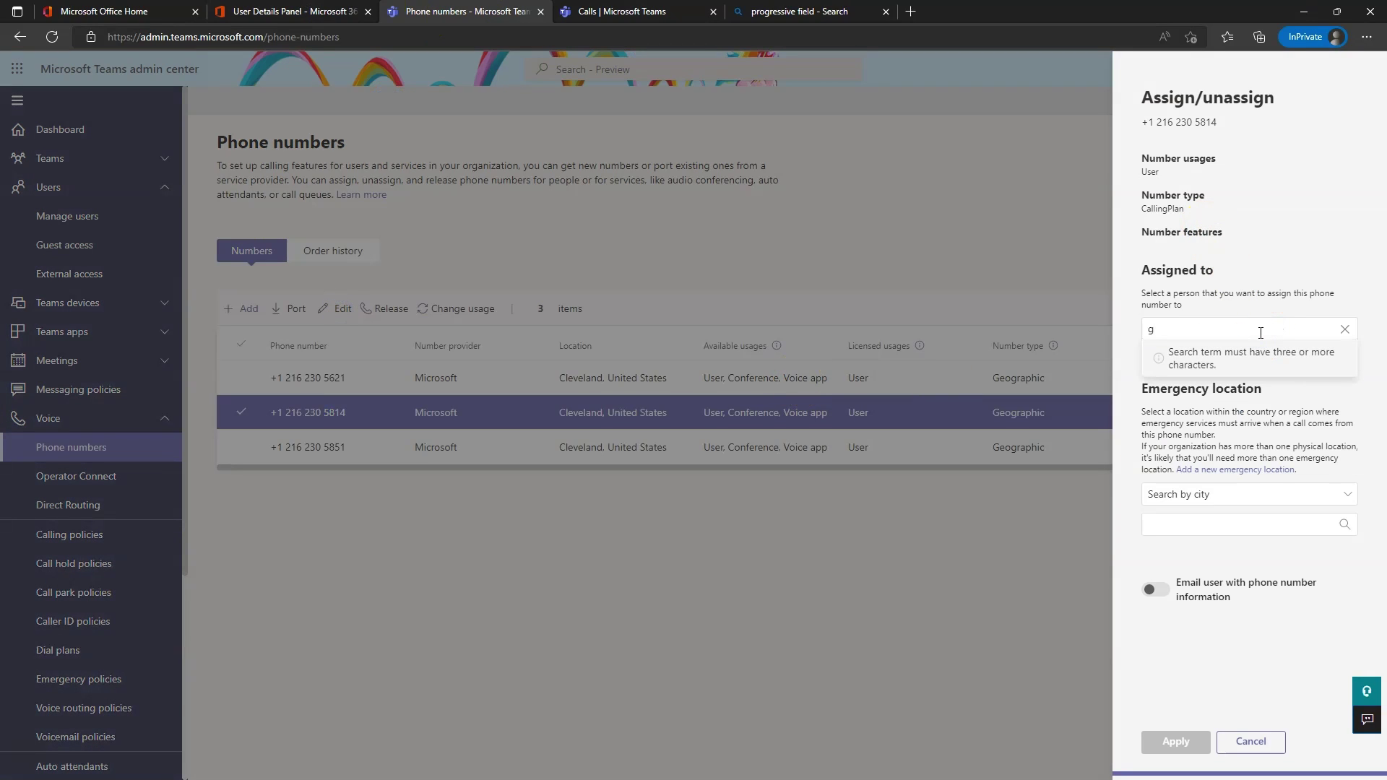
{"action": "type", "text": "edd"}
{"action": "left_click", "coordinate": [1312, 360]}
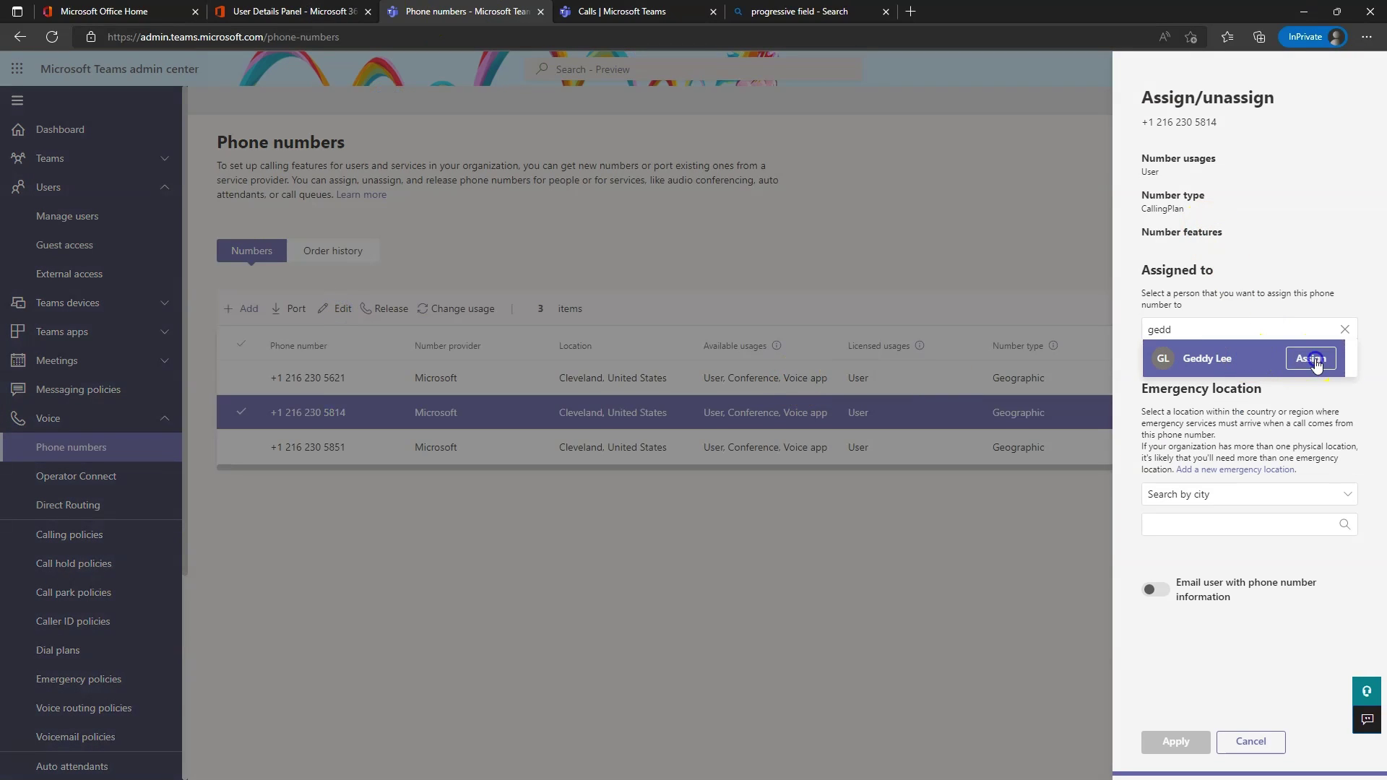
Choose the HQ emergency location through a "cle" city search and apply the number assignment.
{"action": "left_click", "coordinate": [1210, 533]}
{"action": "type", "text": "c"}
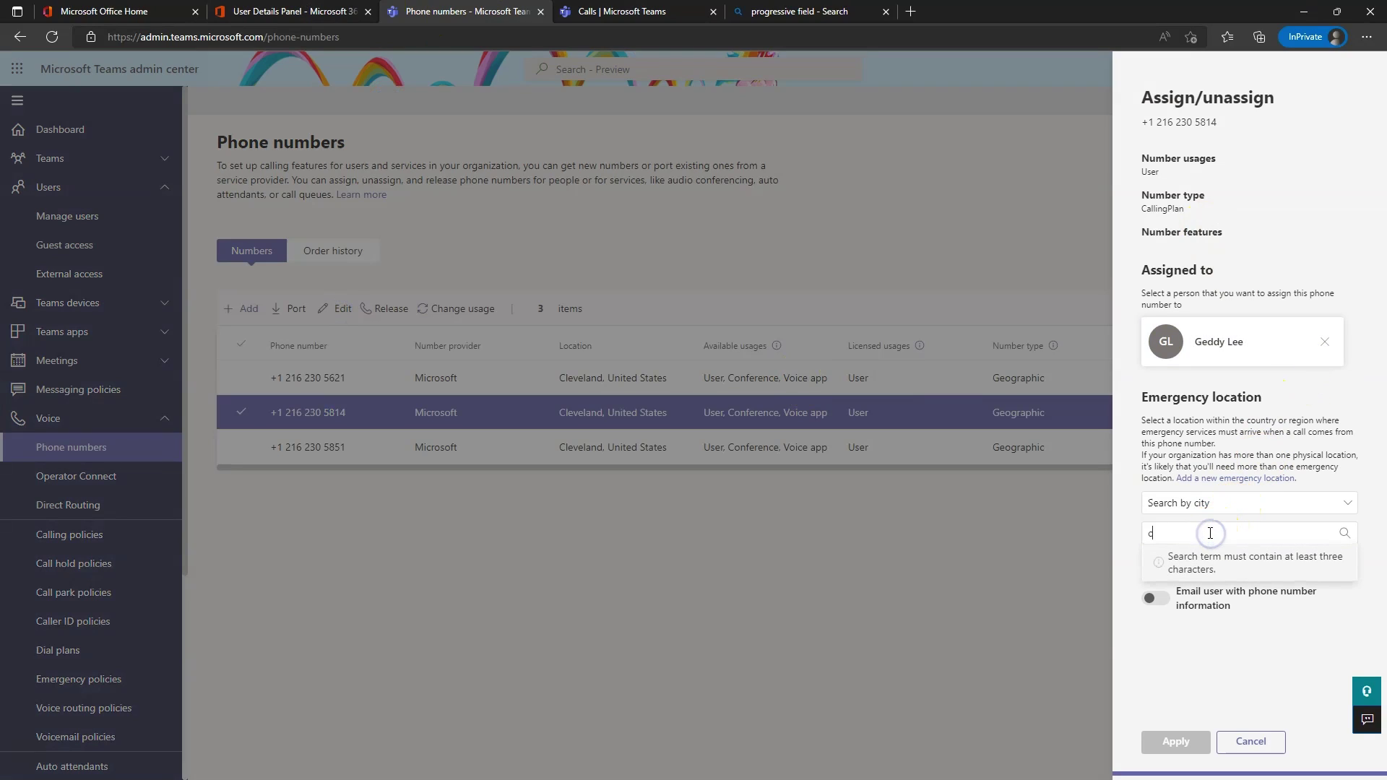
{"action": "type", "text": "le"}
{"action": "left_click", "coordinate": [1220, 570]}
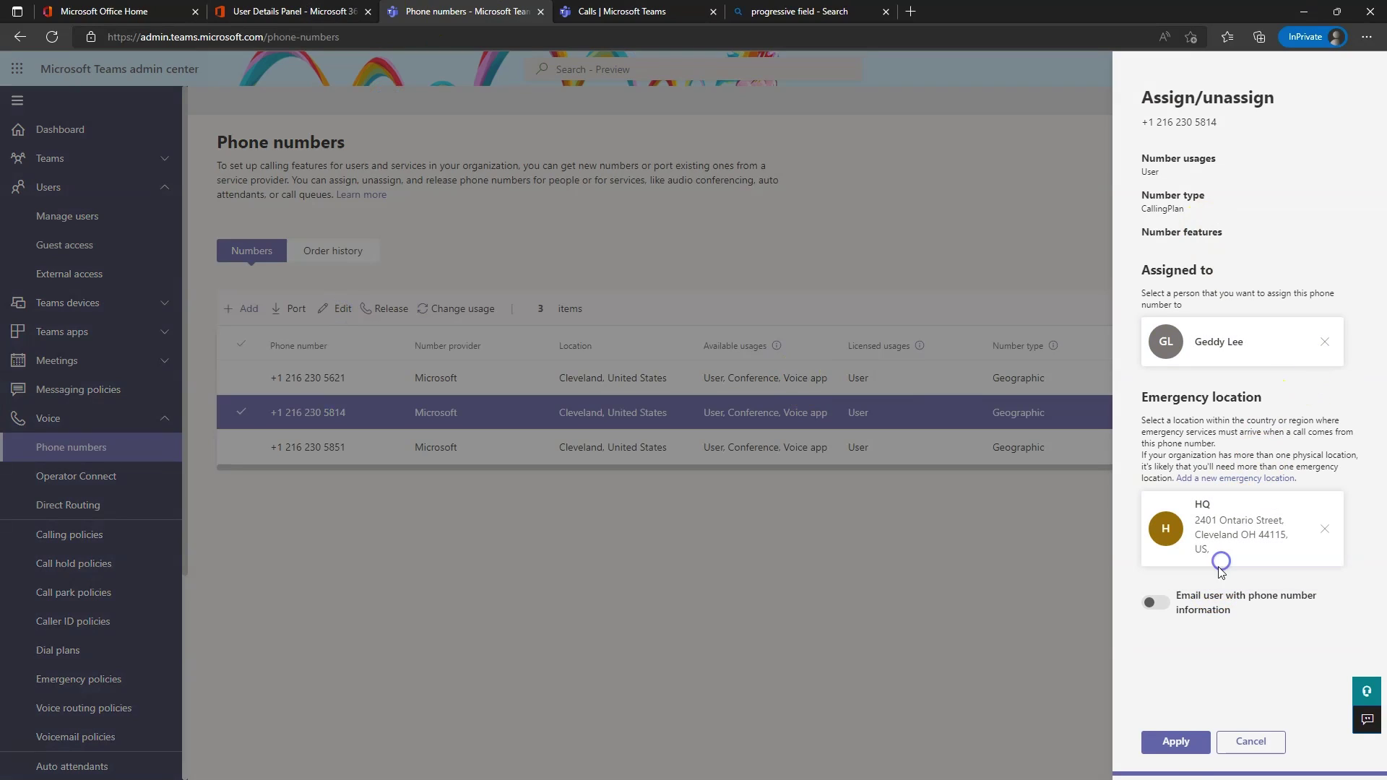
{"action": "left_click", "coordinate": [1175, 742]}
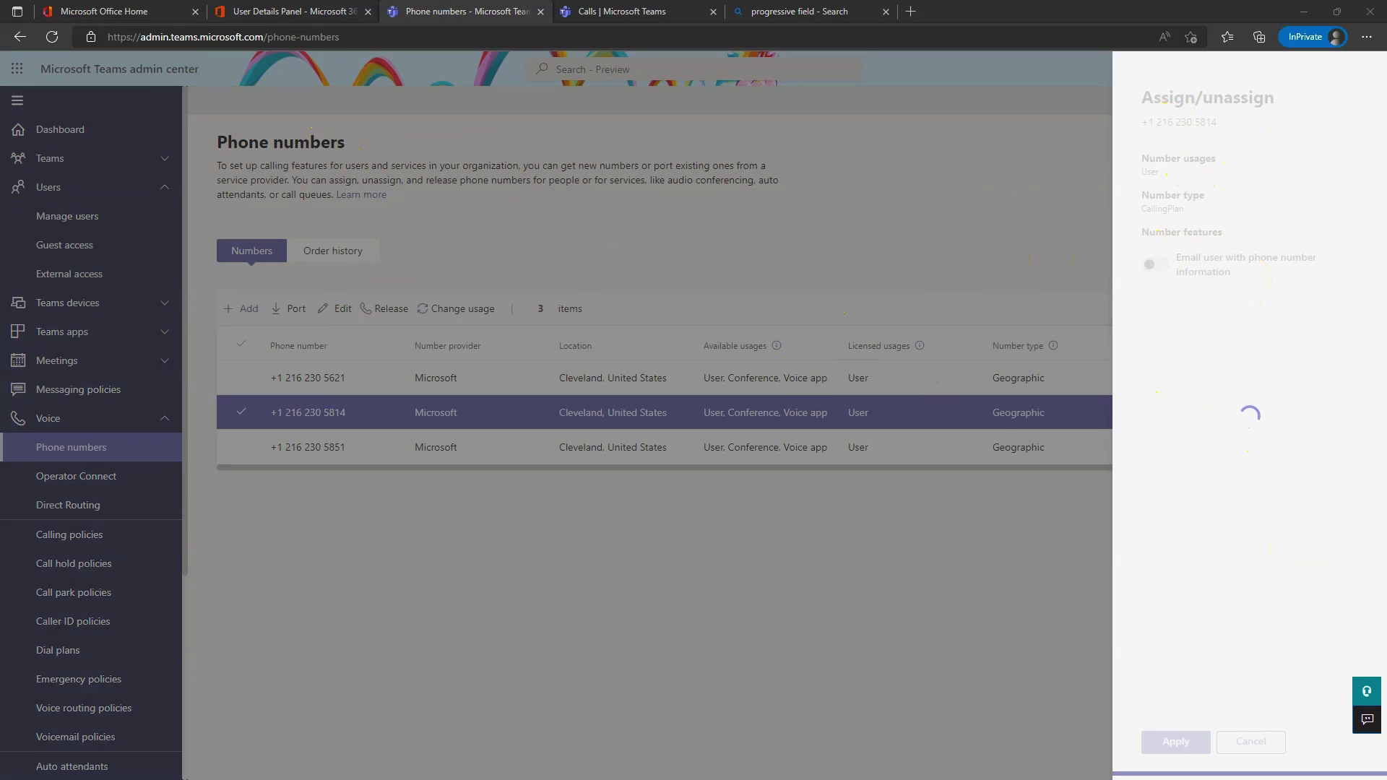
Switch to Teams on the web, show the signed-in account, and dial the first user's work number from the second user's Teams window.
{"action": "left_click", "coordinate": [629, 11]}
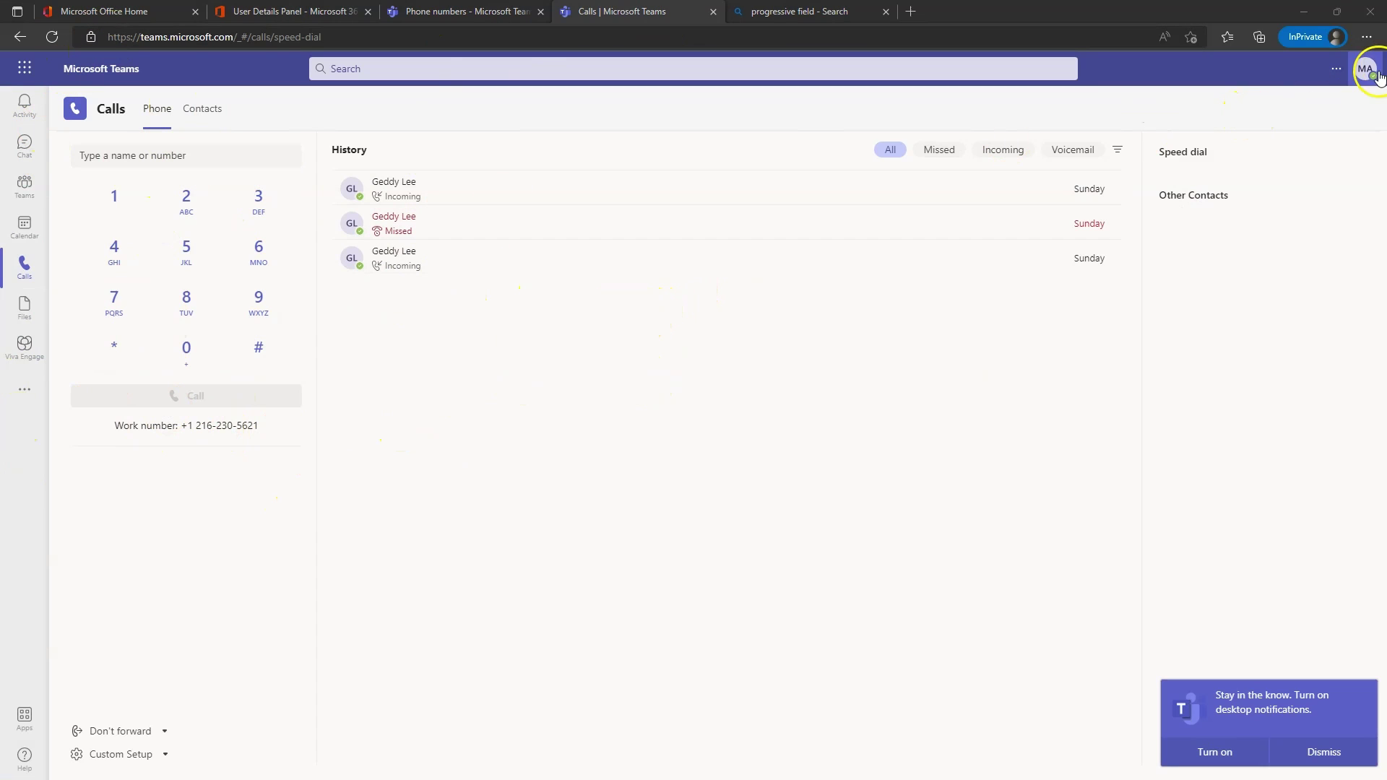
{"action": "left_click", "coordinate": [1363, 74]}
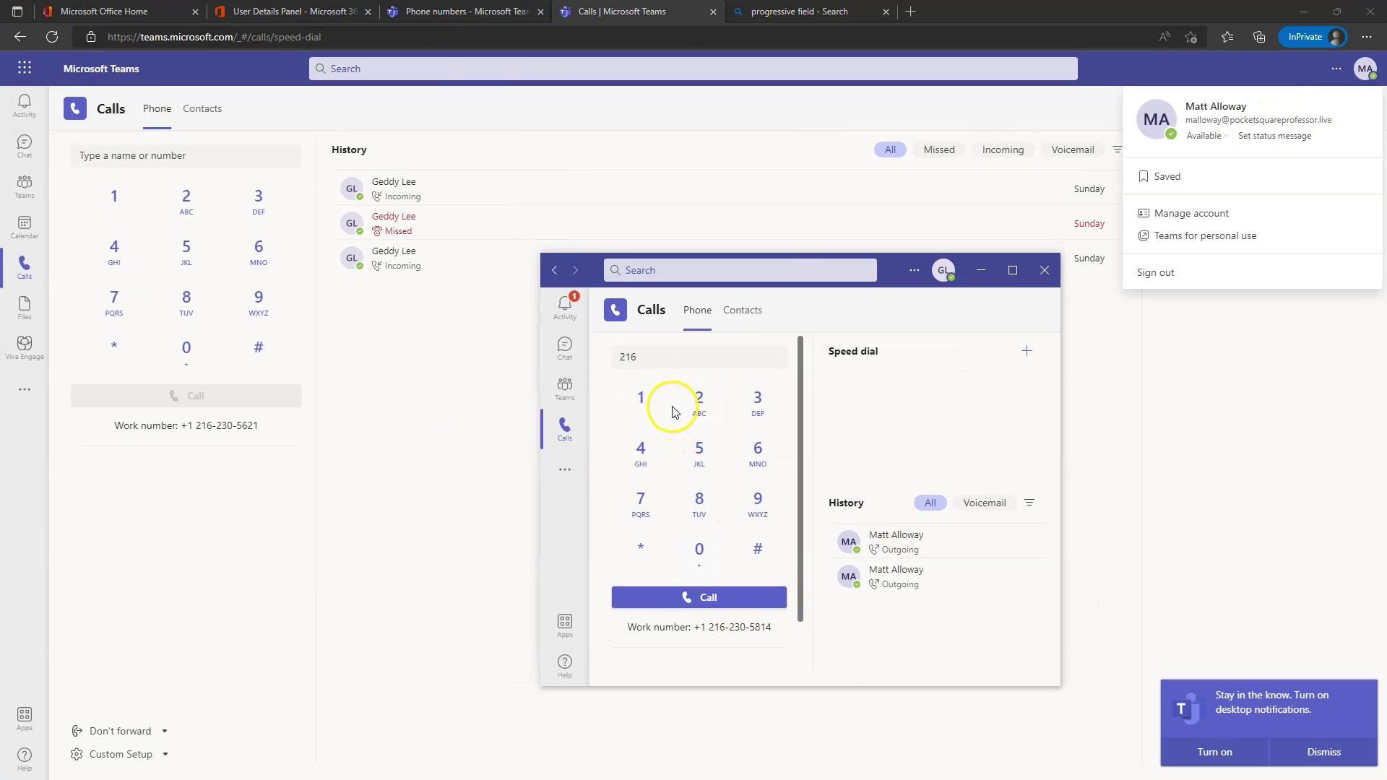
{"action": "left_click", "coordinate": [698, 402]}
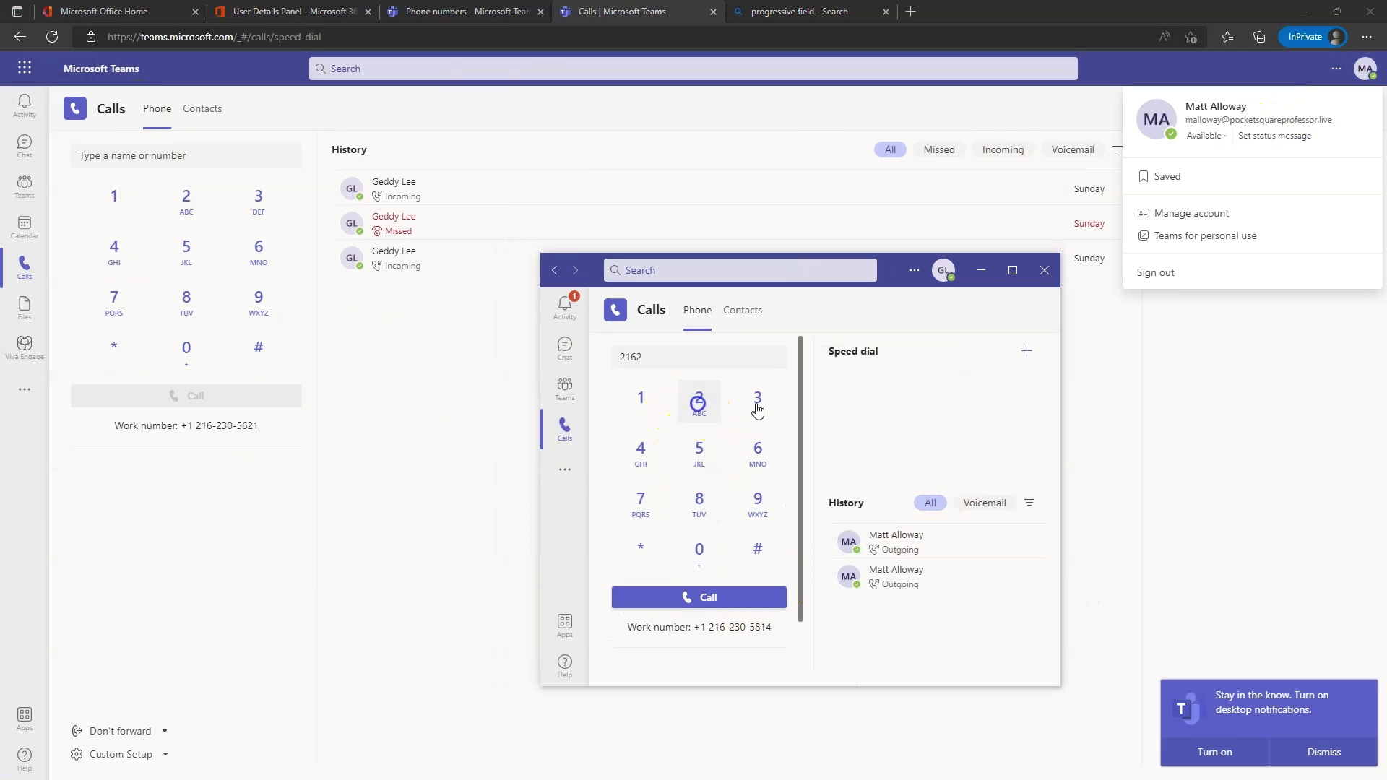
{"action": "left_click", "coordinate": [760, 406]}
{"action": "left_click", "coordinate": [699, 555]}
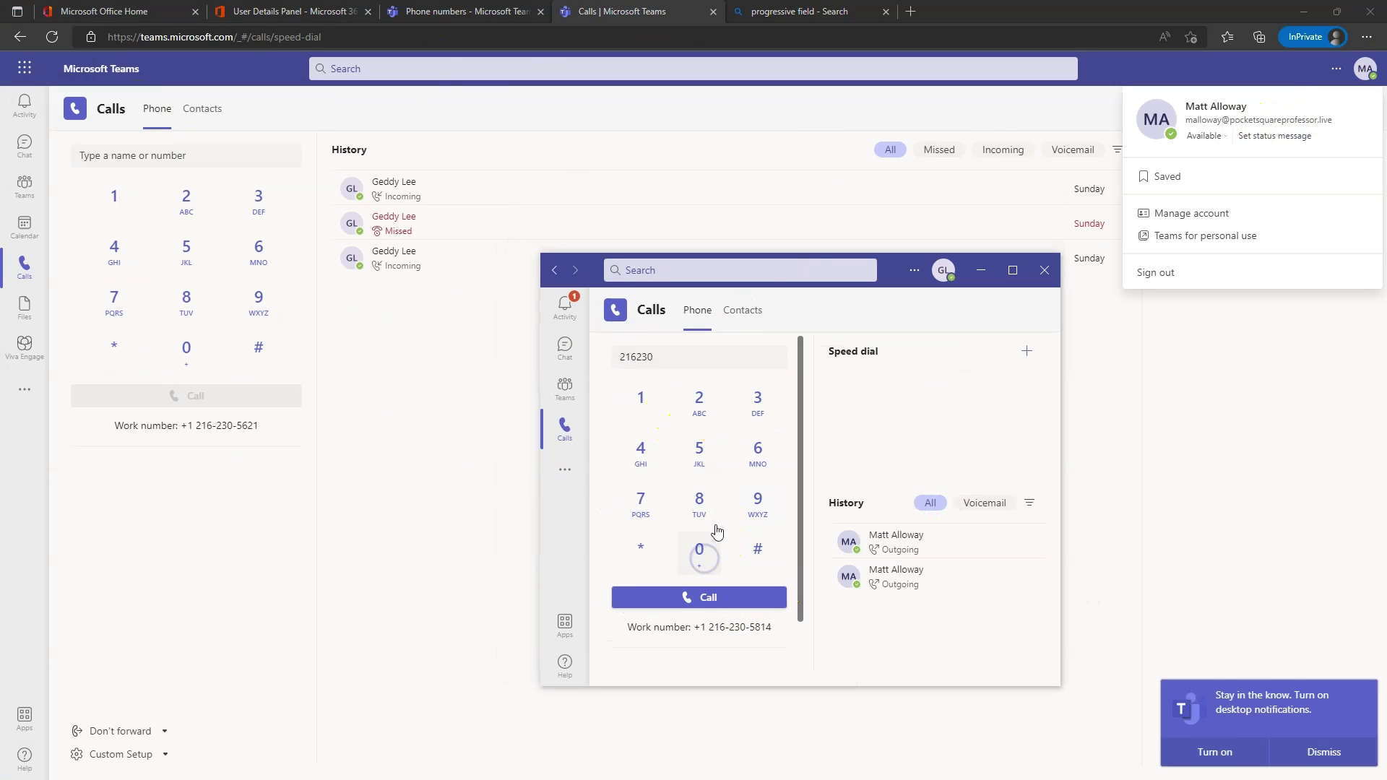
{"action": "left_click", "coordinate": [698, 453]}
{"action": "left_click", "coordinate": [758, 452]}
{"action": "left_click", "coordinate": [699, 403]}
{"action": "left_click", "coordinate": [641, 402]}
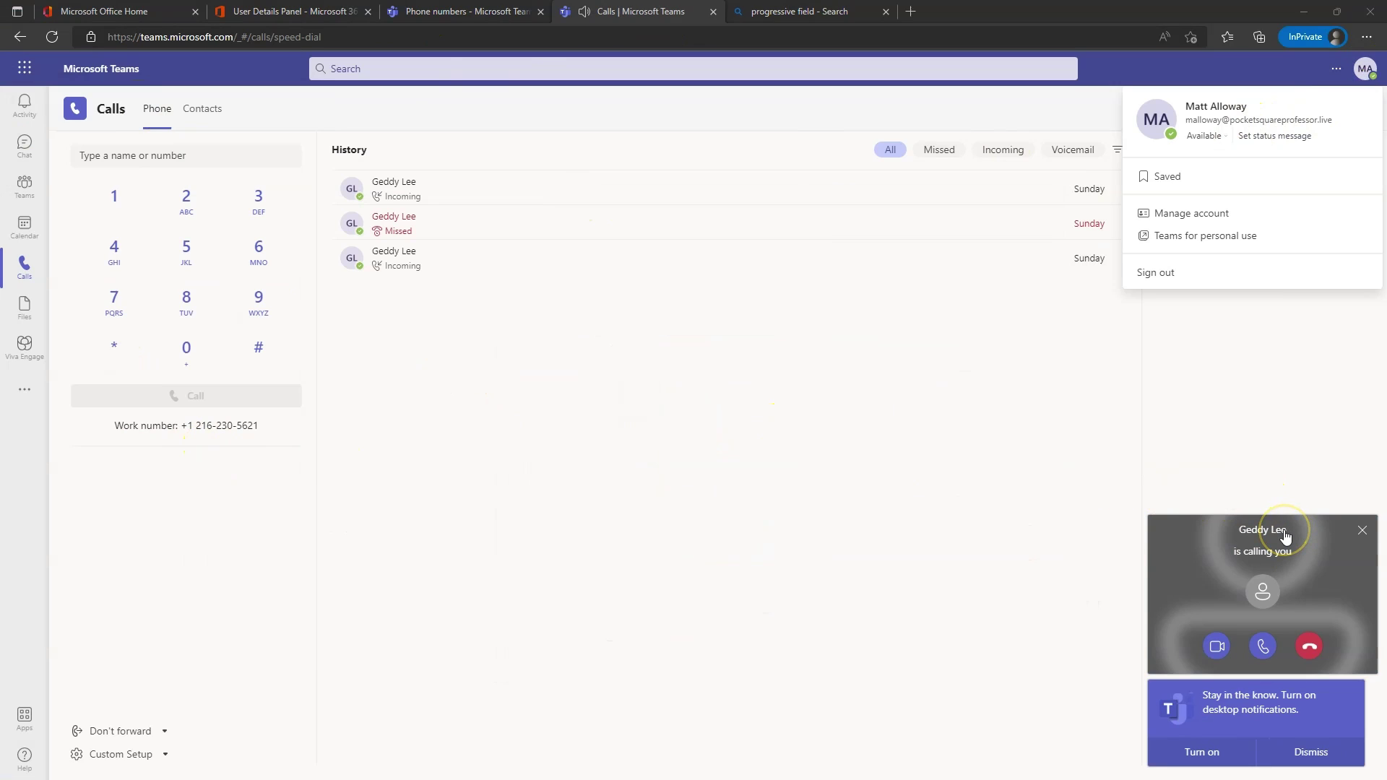
Decline the incoming test call from the second user and dismiss the desktop notifications prompt.
{"action": "left_click", "coordinate": [1310, 650]}
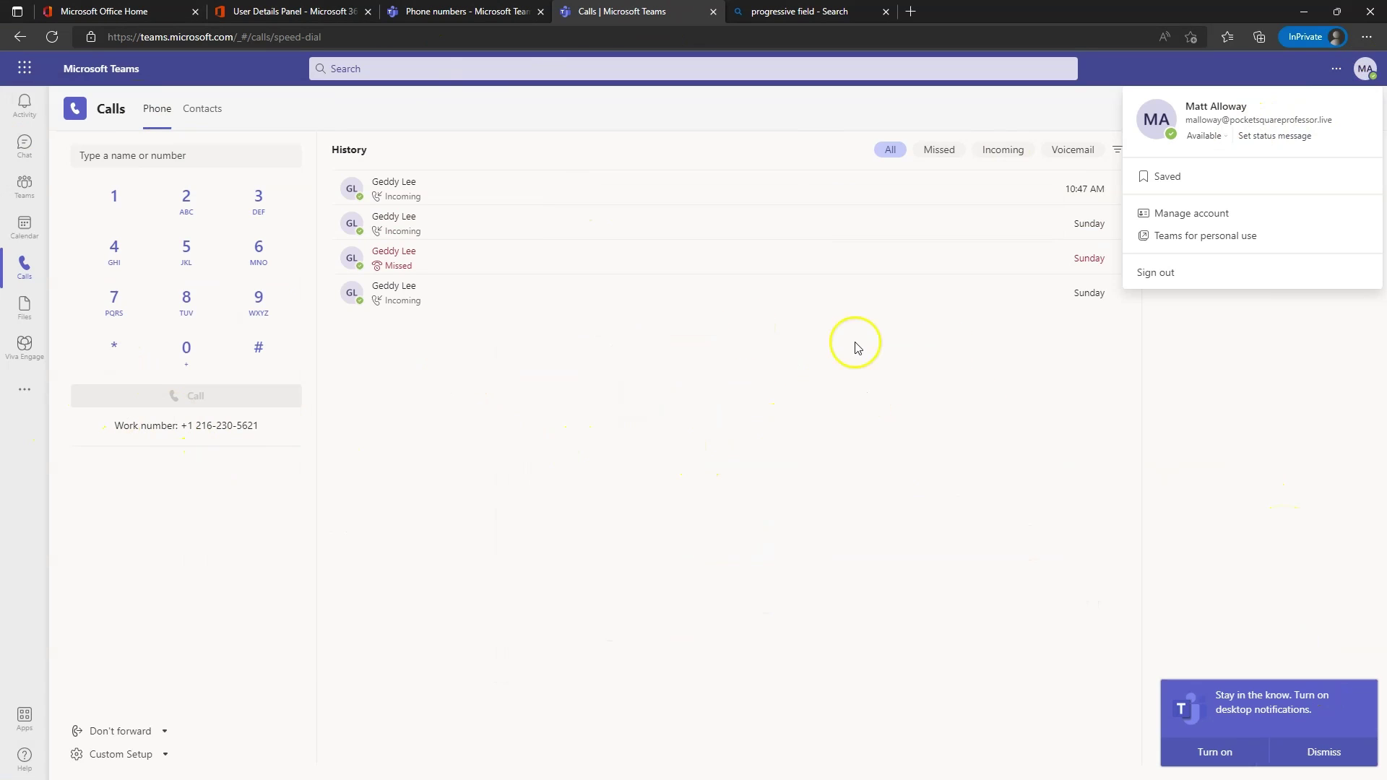
{"action": "mouse_move", "coordinate": [1073, 275]}
{"action": "left_click", "coordinate": [938, 499]}
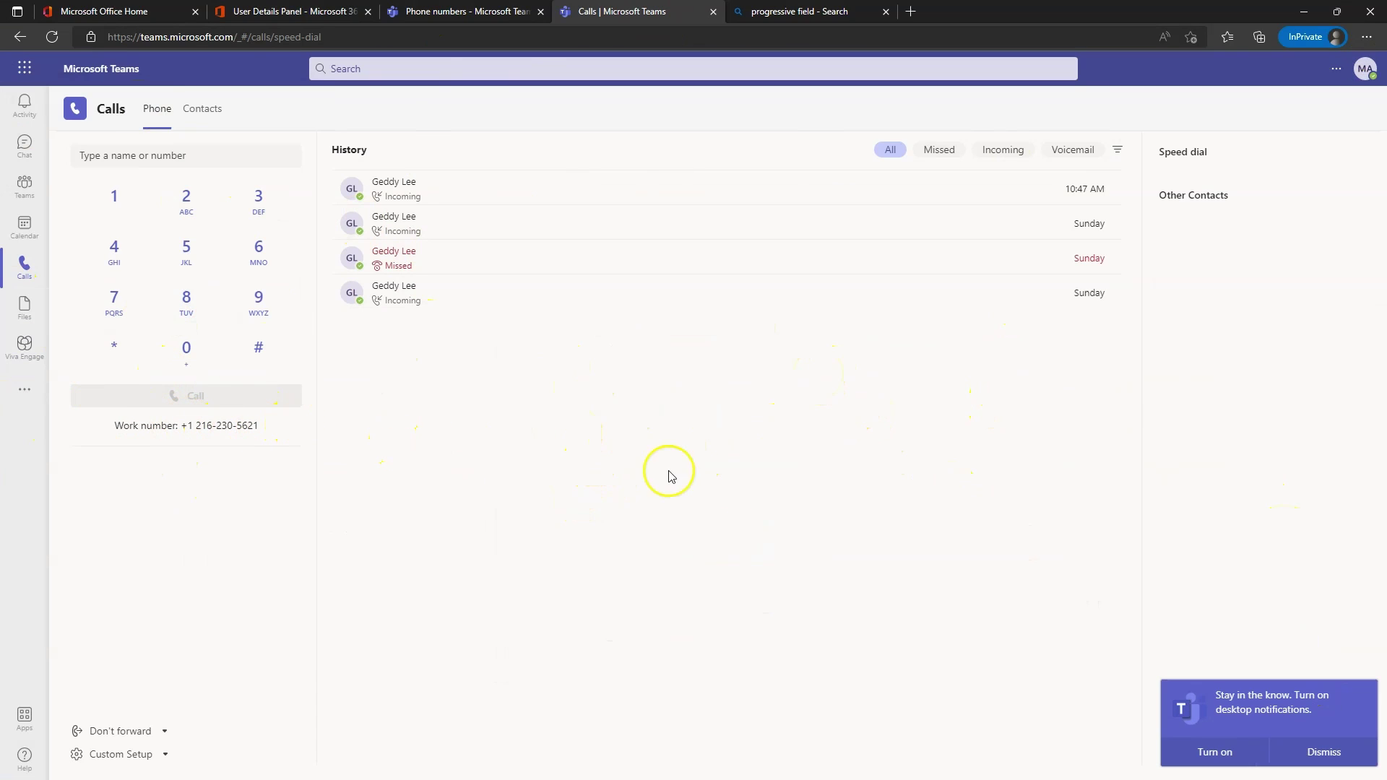
{"action": "left_click", "coordinate": [1321, 756]}
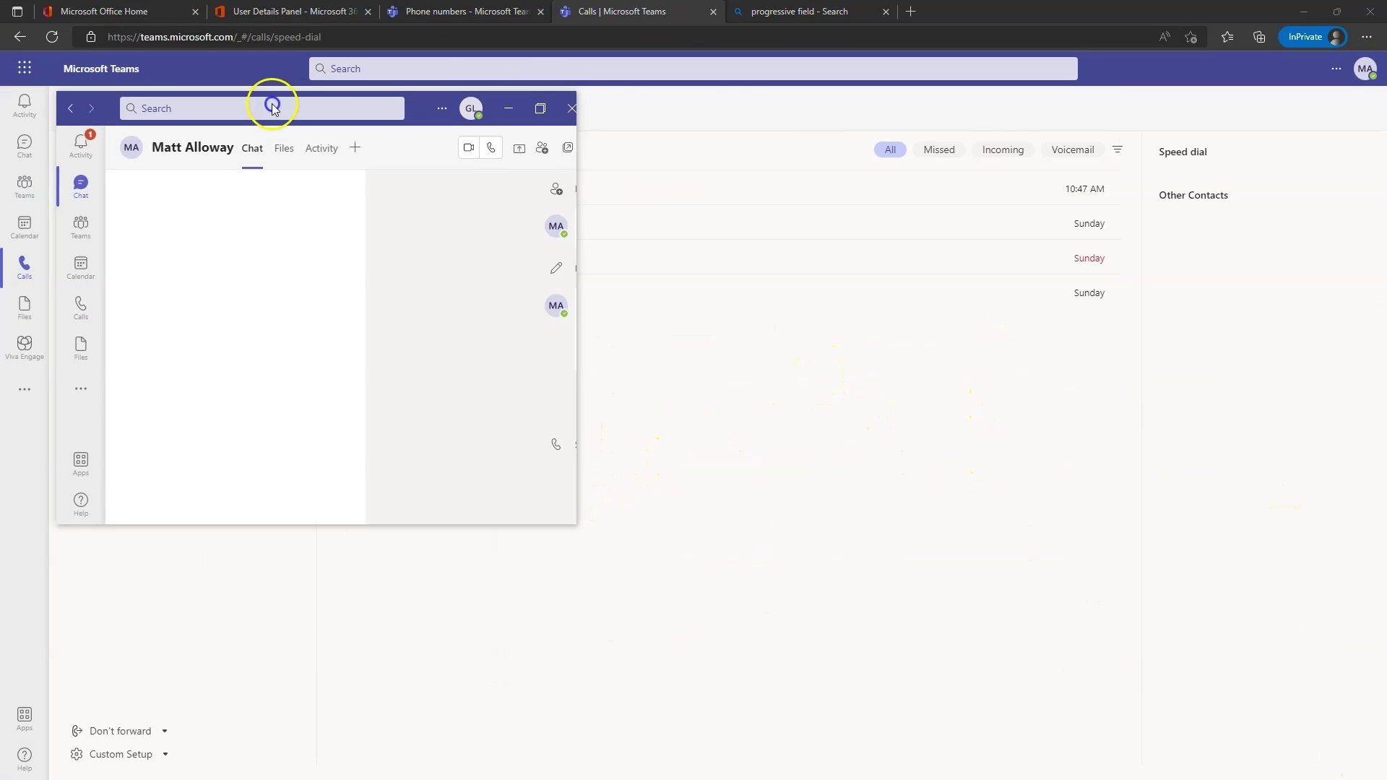
Maximize the second user's Teams window and start an audio call from the chat with the first user.
{"action": "left_click_drag", "start_coordinate": [273, 102], "coordinate": [607, 192]}
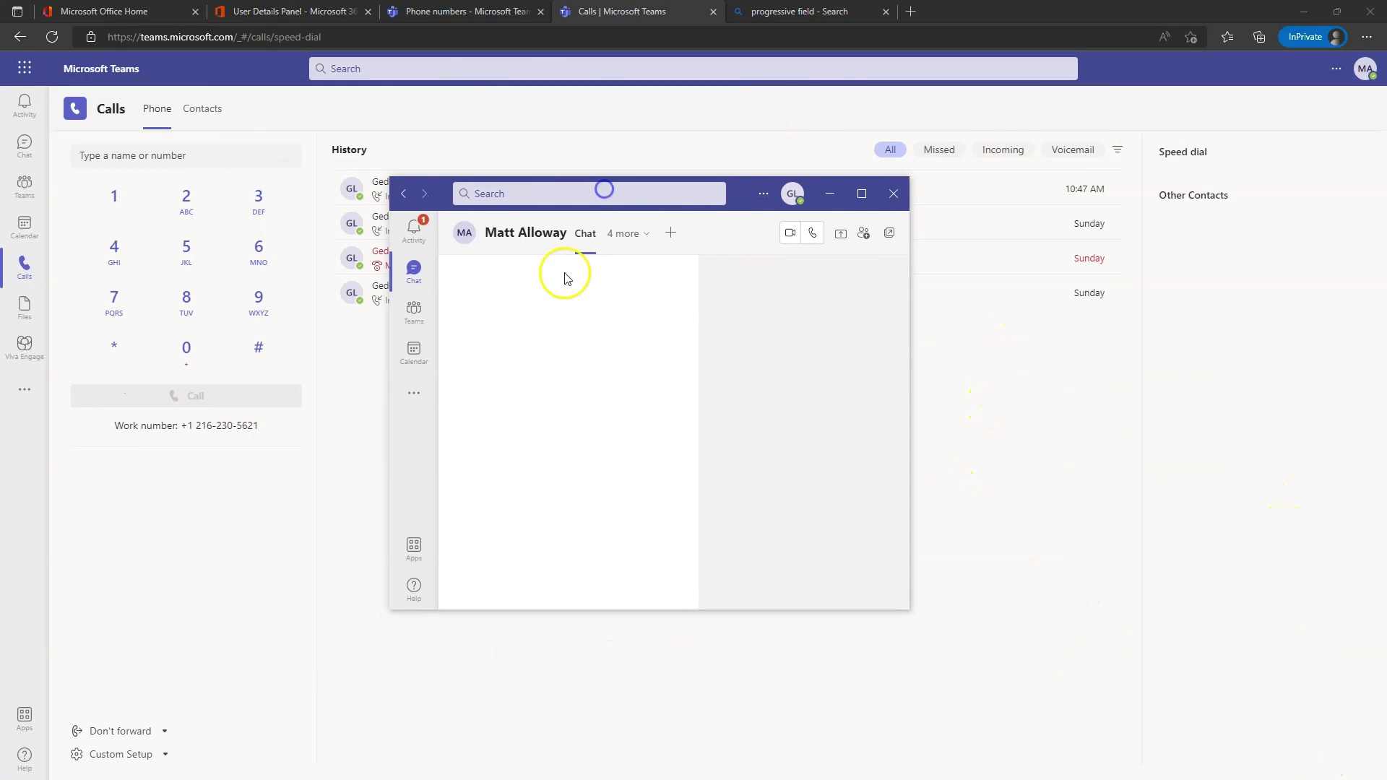
{"action": "left_click", "coordinate": [862, 194]}
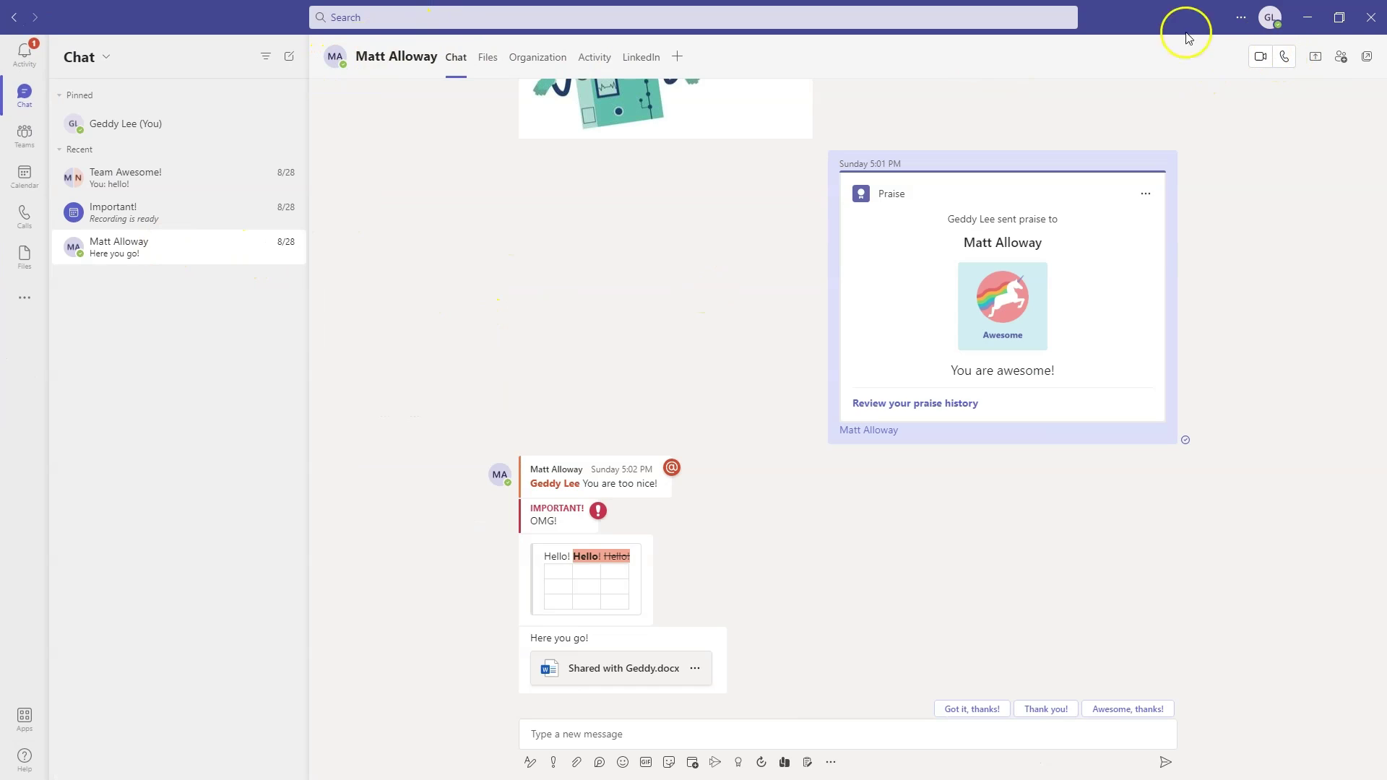
{"action": "left_click", "coordinate": [1288, 61]}
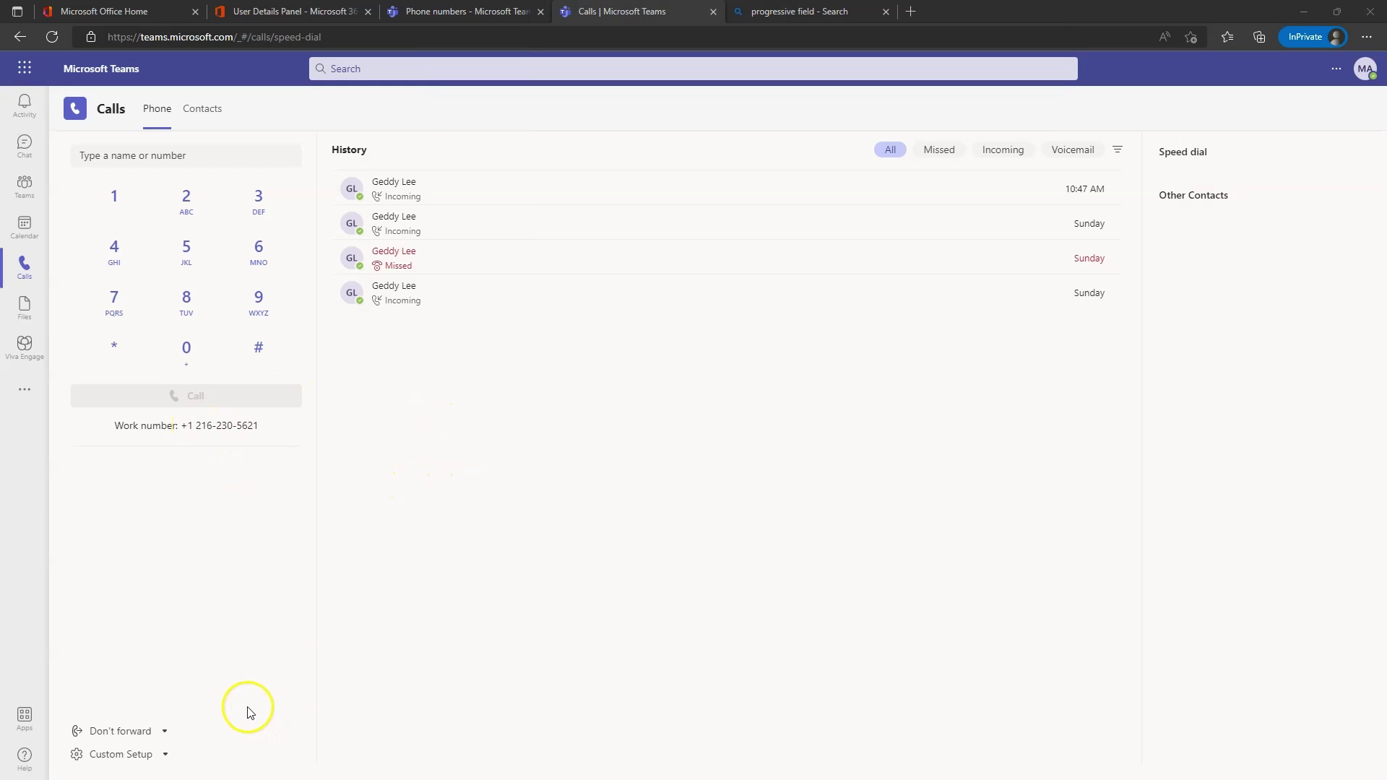
From the first user's call forwarding options, open the full Calls settings and view the choices for unanswered calls.
{"action": "left_click", "coordinate": [148, 732]}
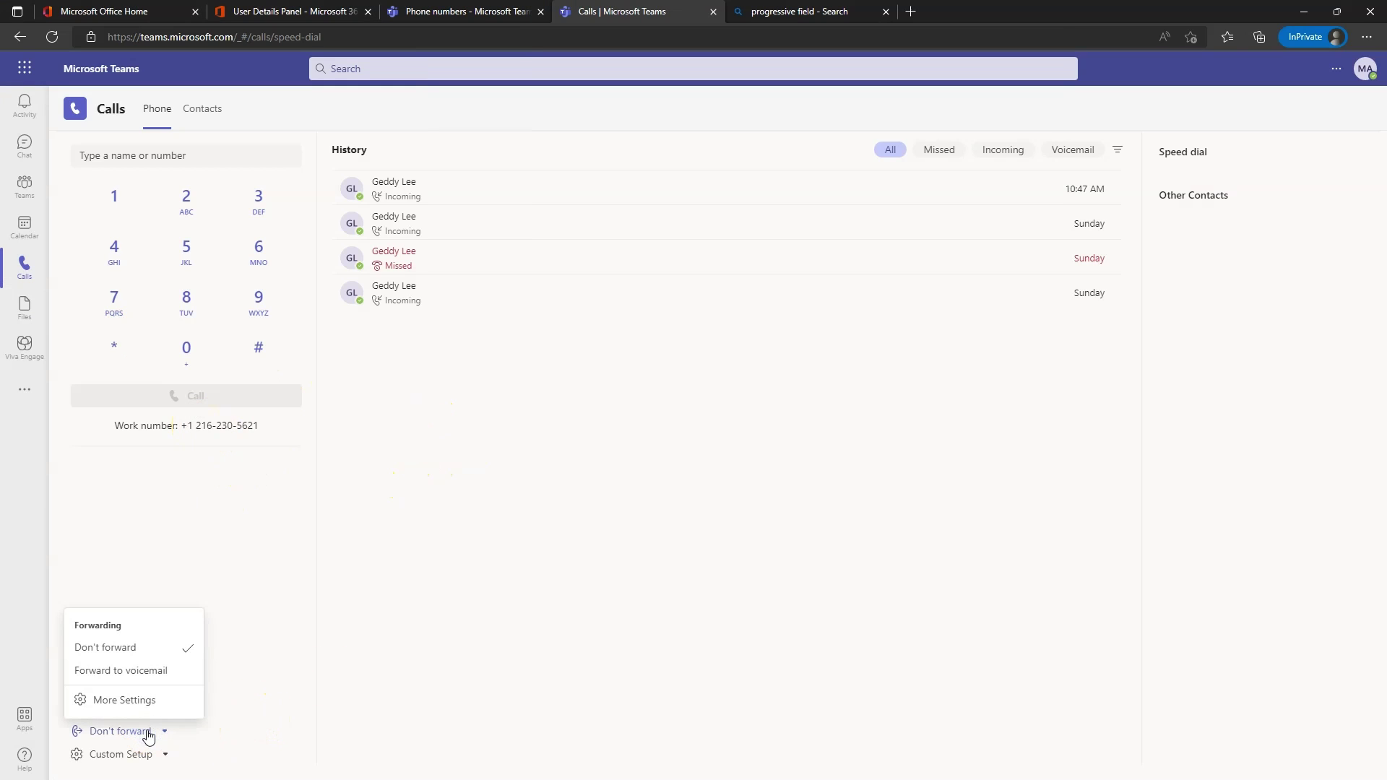
{"action": "left_click", "coordinate": [132, 710]}
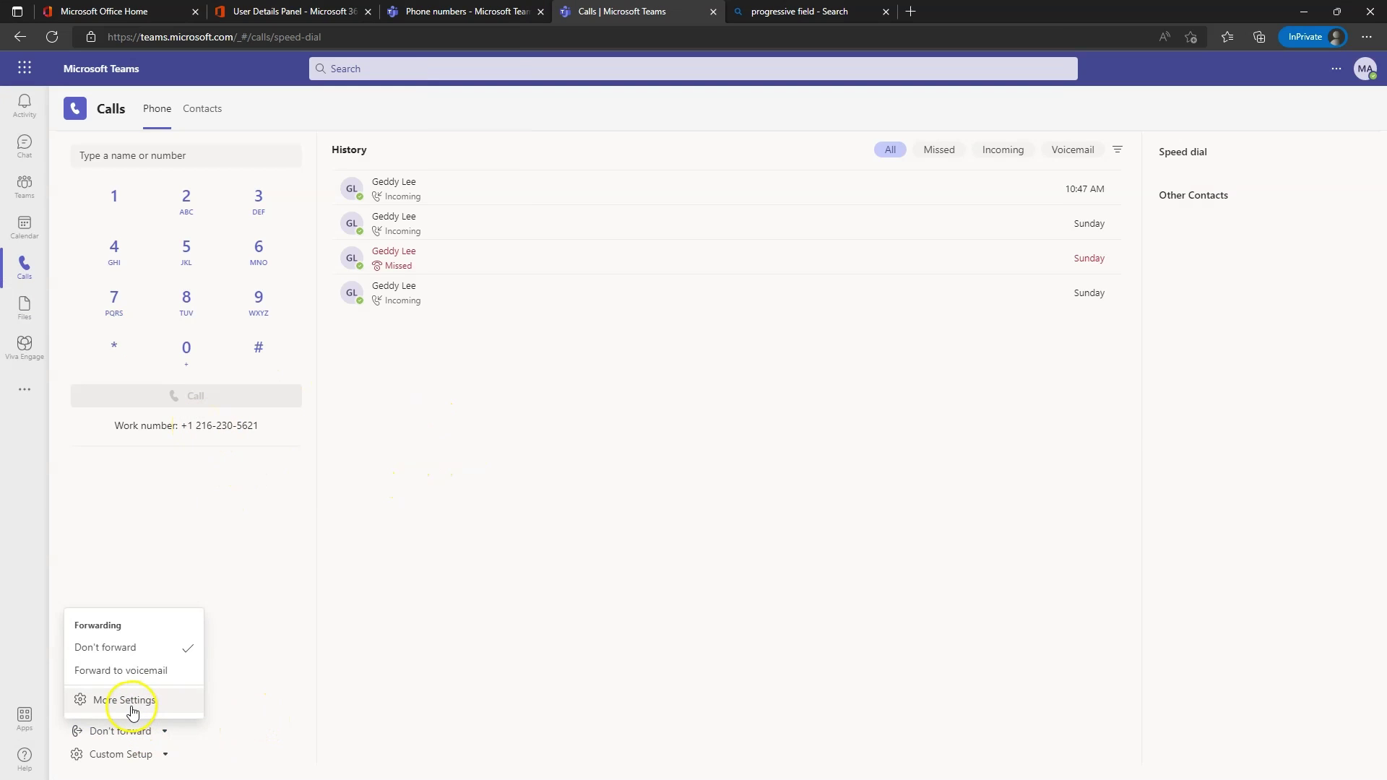
{"action": "left_click", "coordinate": [132, 708]}
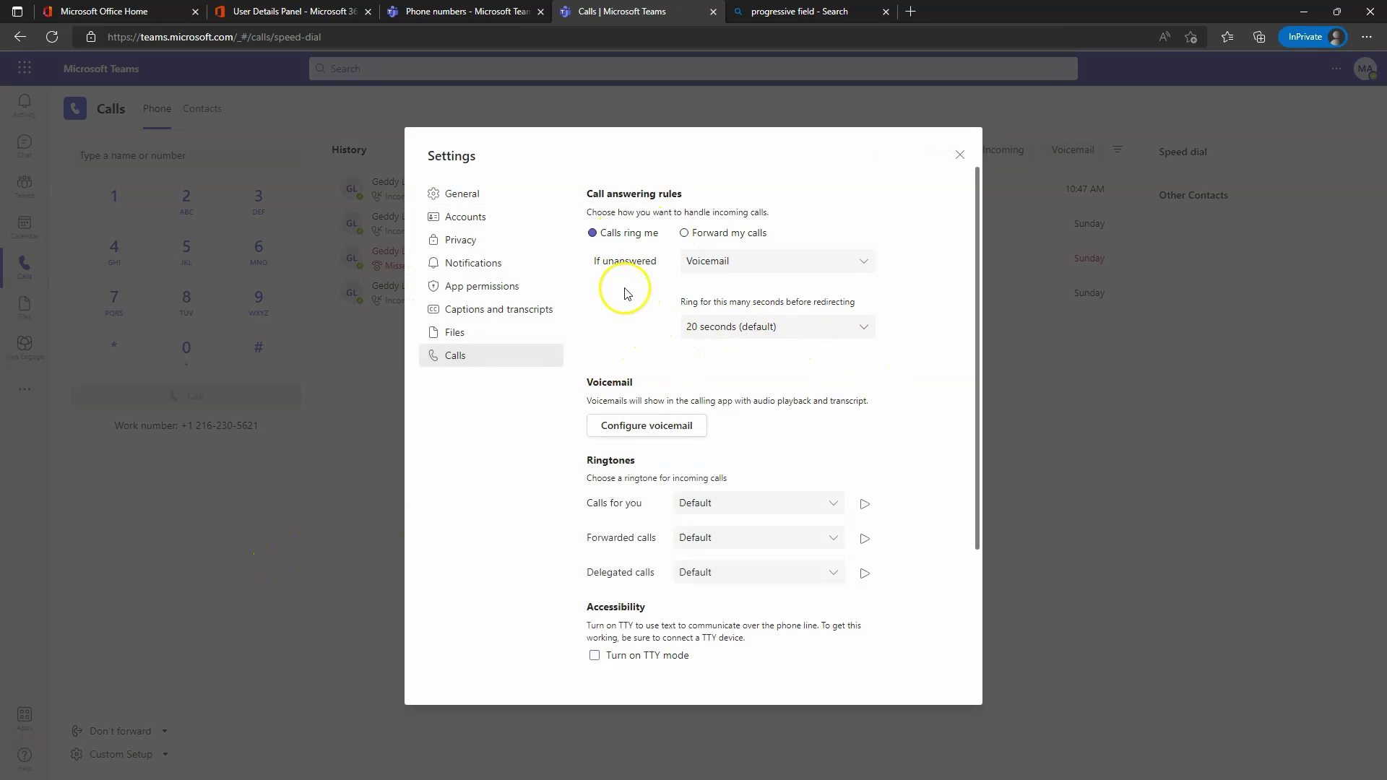
{"action": "left_click", "coordinate": [760, 264]}
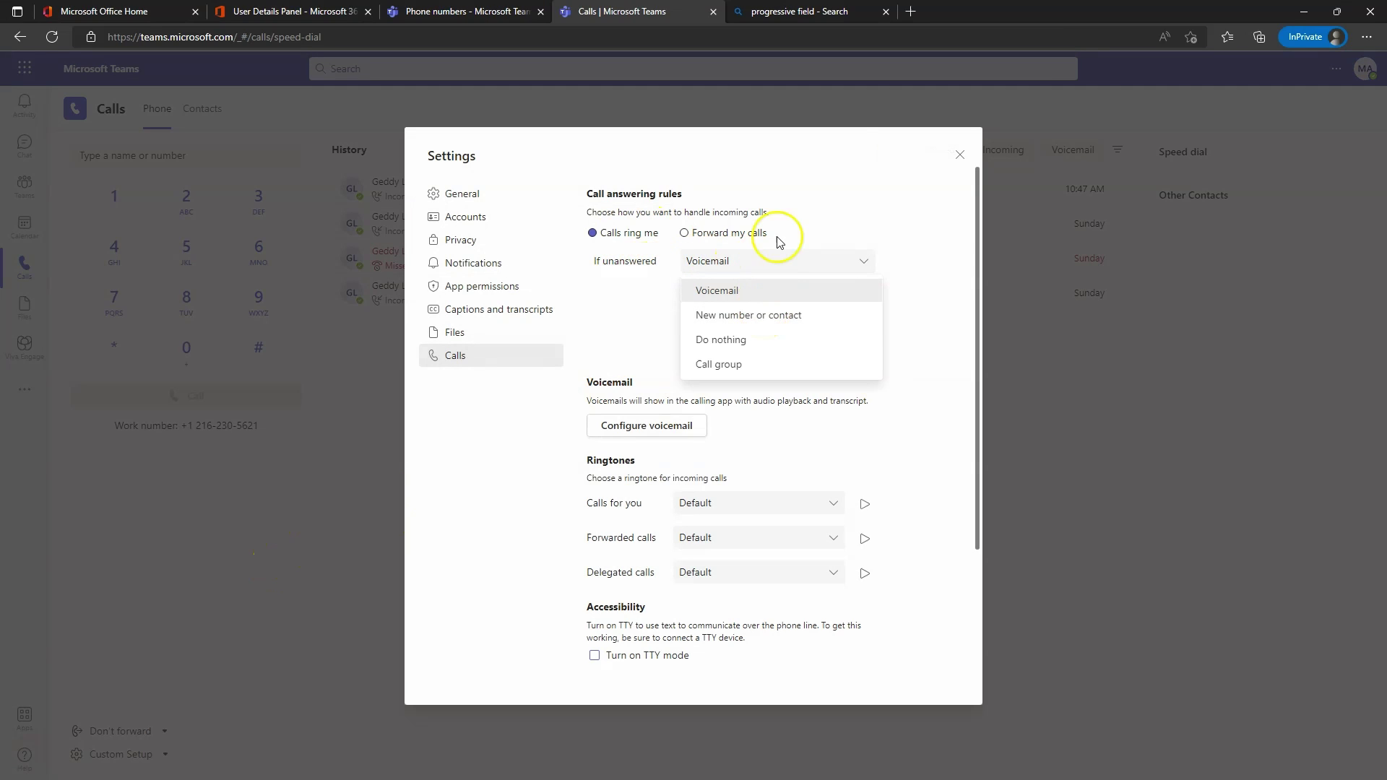
Set the call answering rule to Forward my calls and review the available forwarding destinations.
{"action": "left_click", "coordinate": [730, 233]}
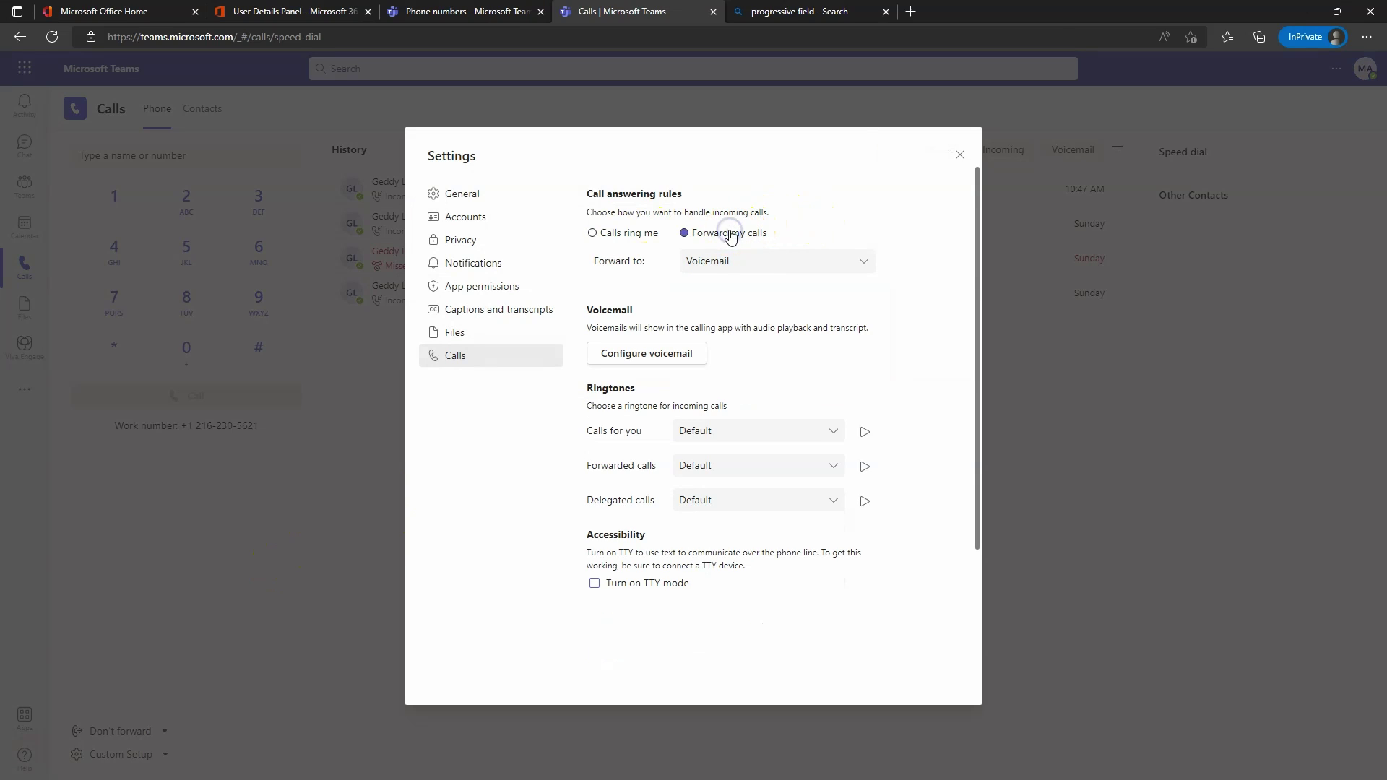
{"action": "left_click", "coordinate": [729, 263]}
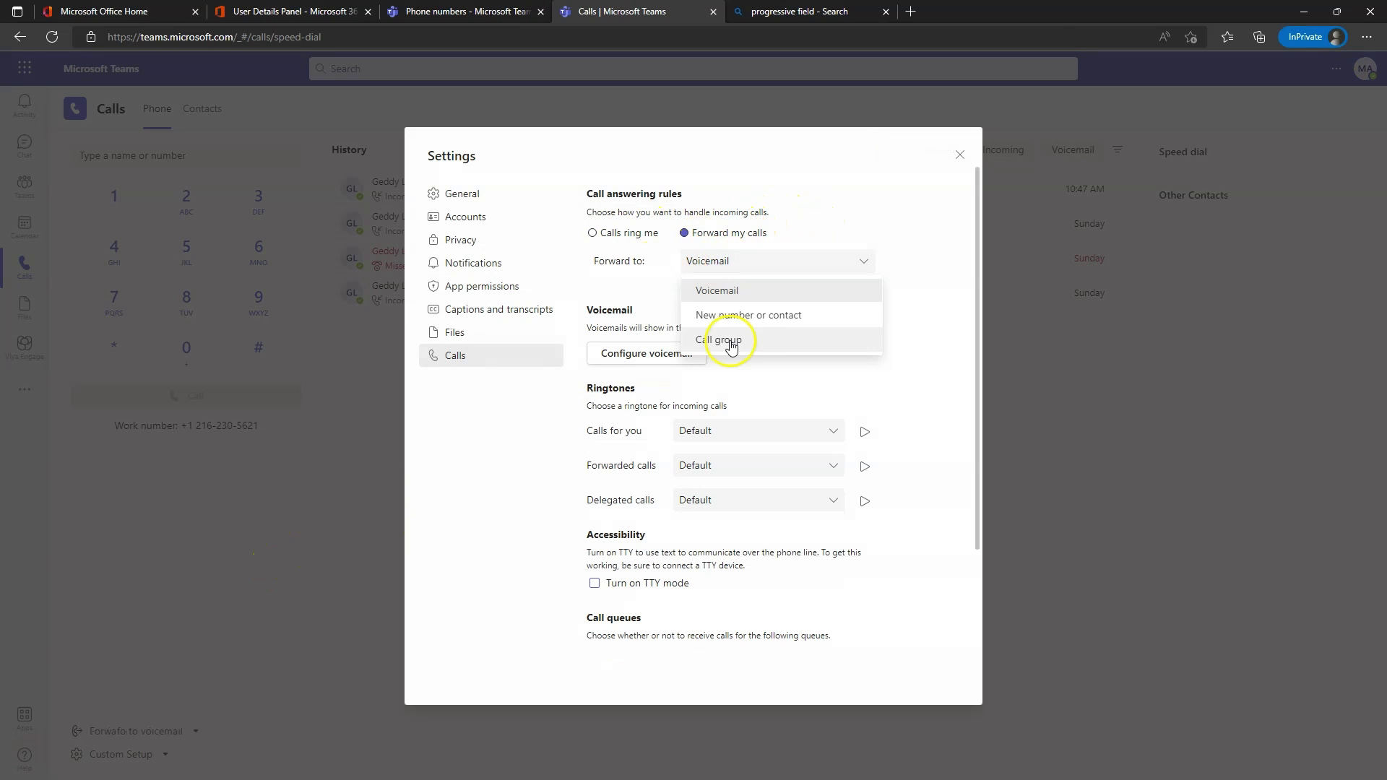
{"action": "left_click", "coordinate": [825, 209]}
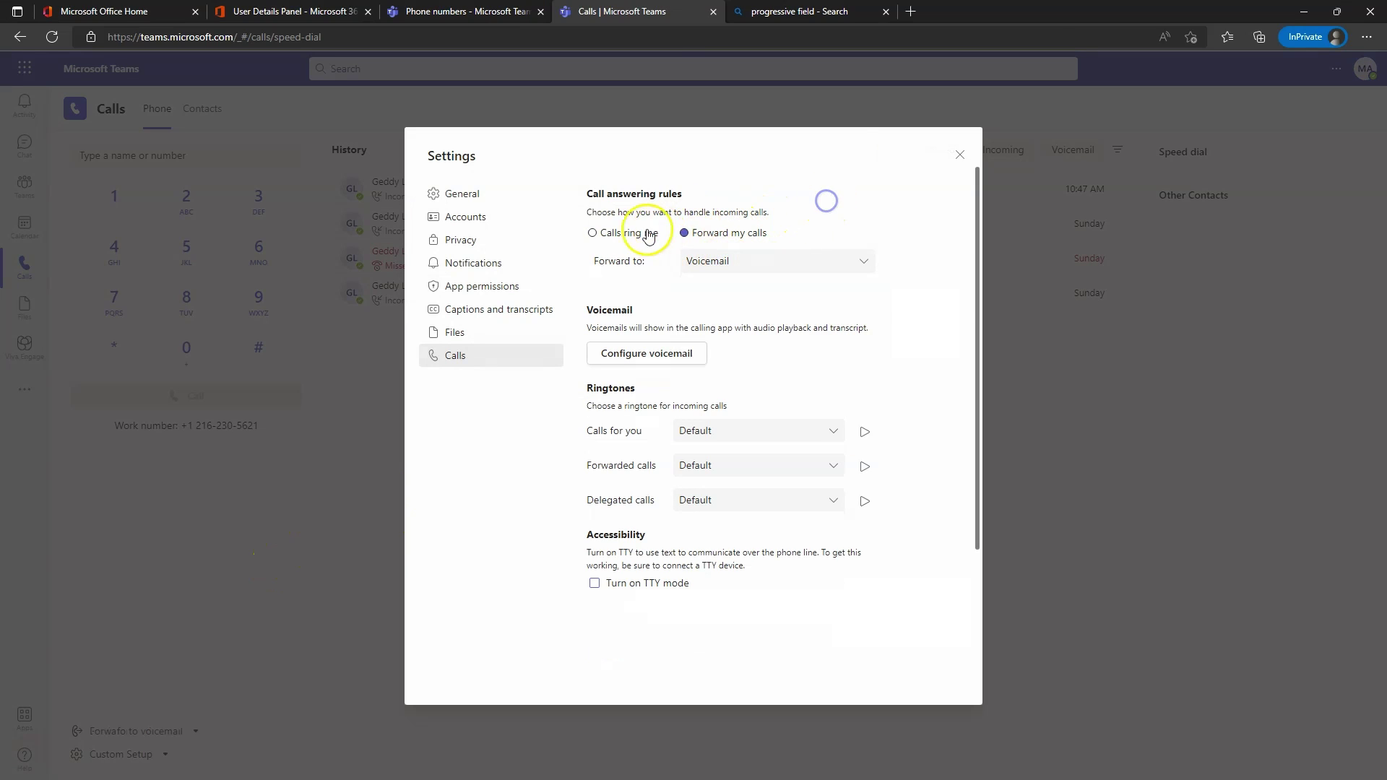
Set the call answering rule back to Calls ring me and review the choices for who else should ring.
{"action": "left_click", "coordinate": [593, 233]}
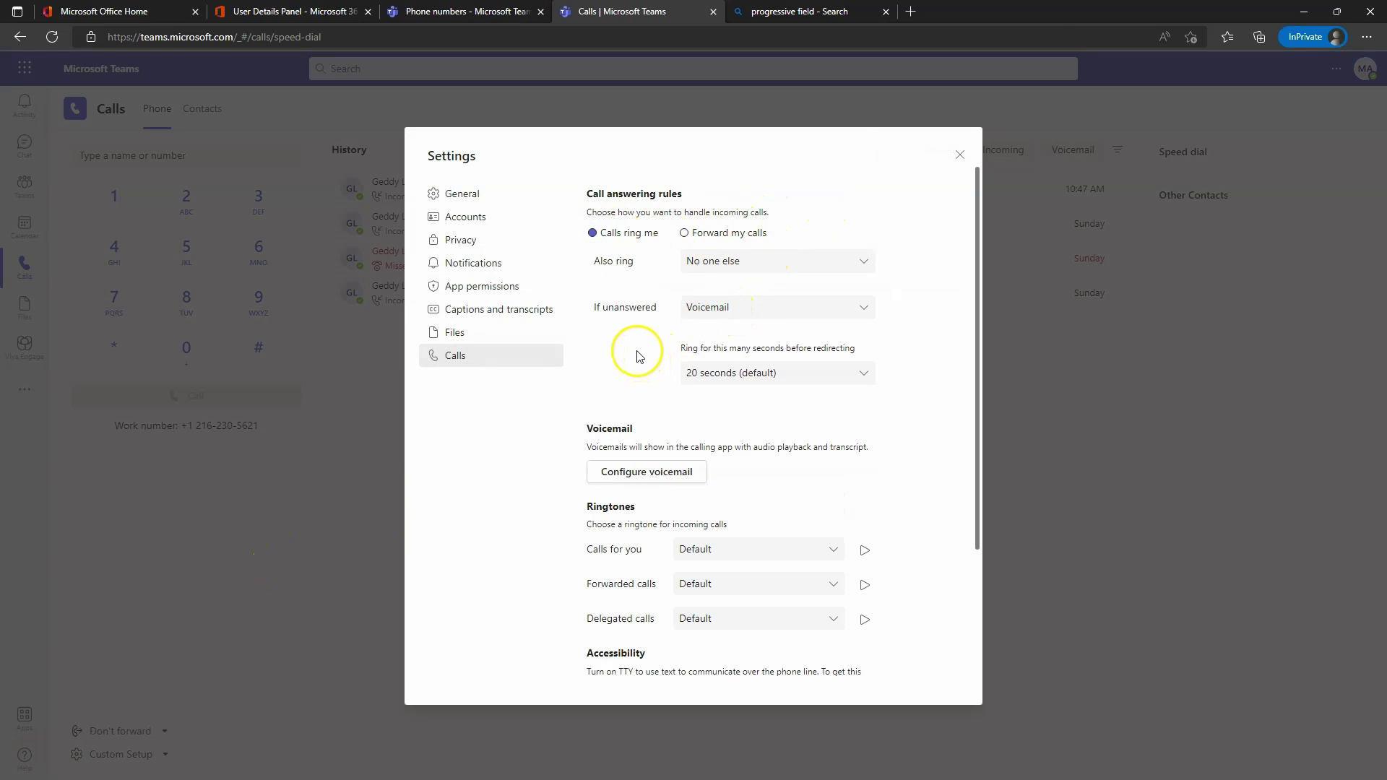
{"action": "left_click", "coordinate": [766, 266]}
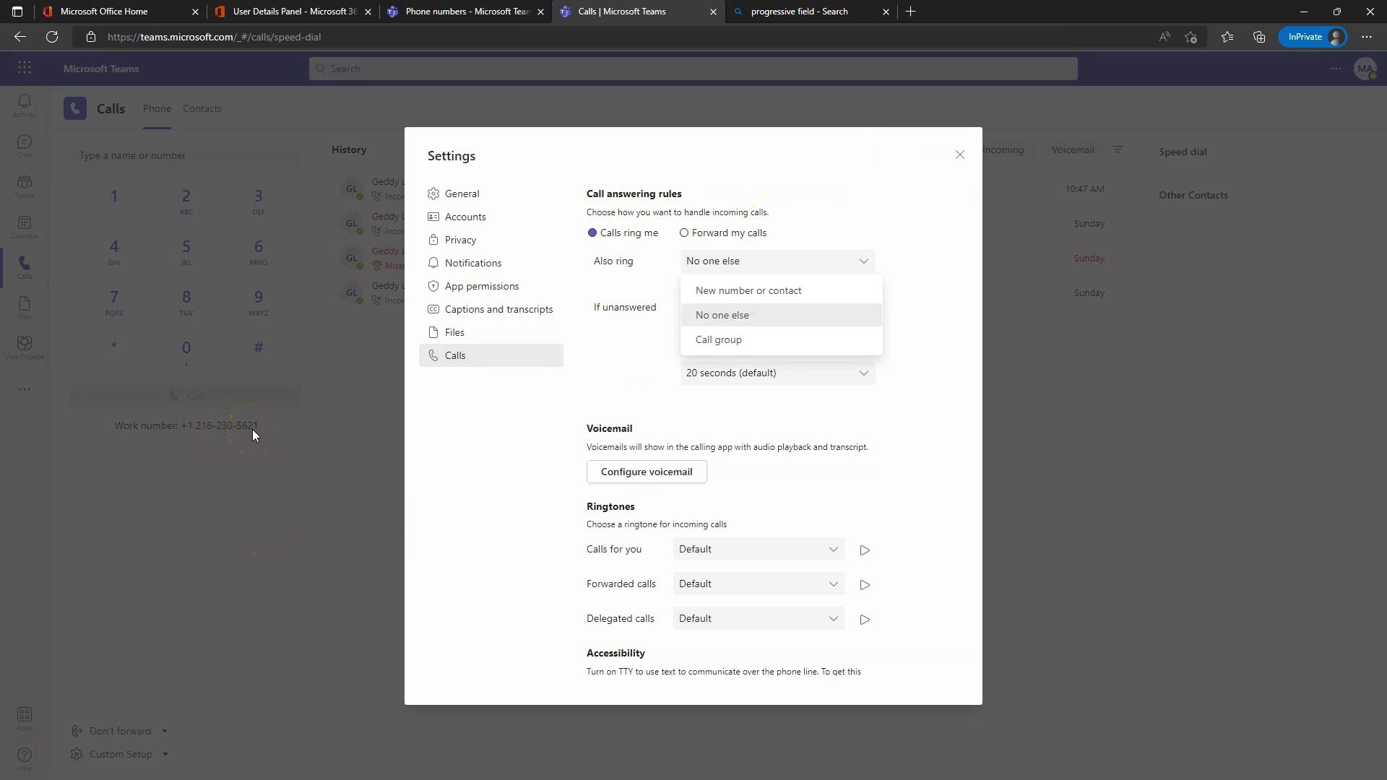
{"action": "left_click", "coordinate": [830, 224]}
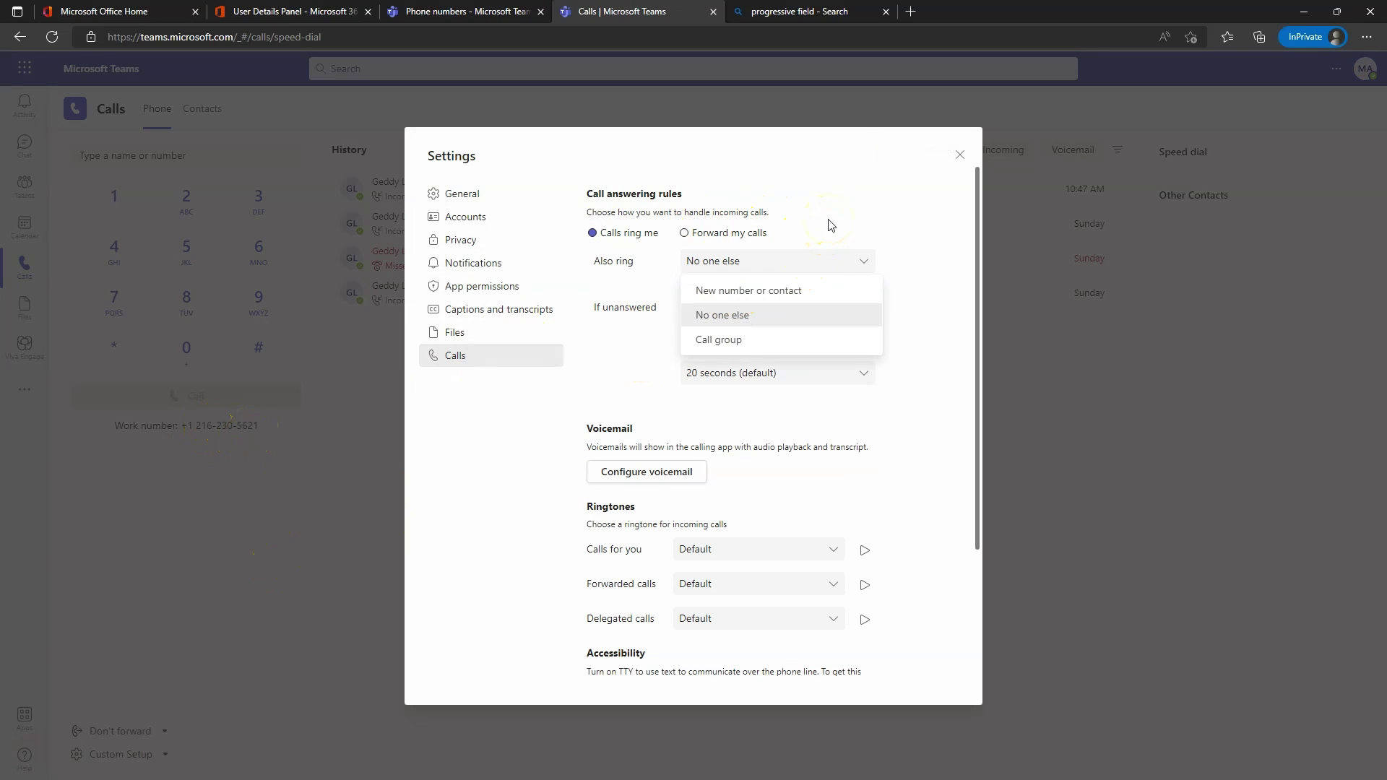
{"action": "left_click", "coordinate": [830, 221]}
{"action": "scroll", "coordinate": [846, 444], "scroll_direction": "down", "scroll_amount": 2}
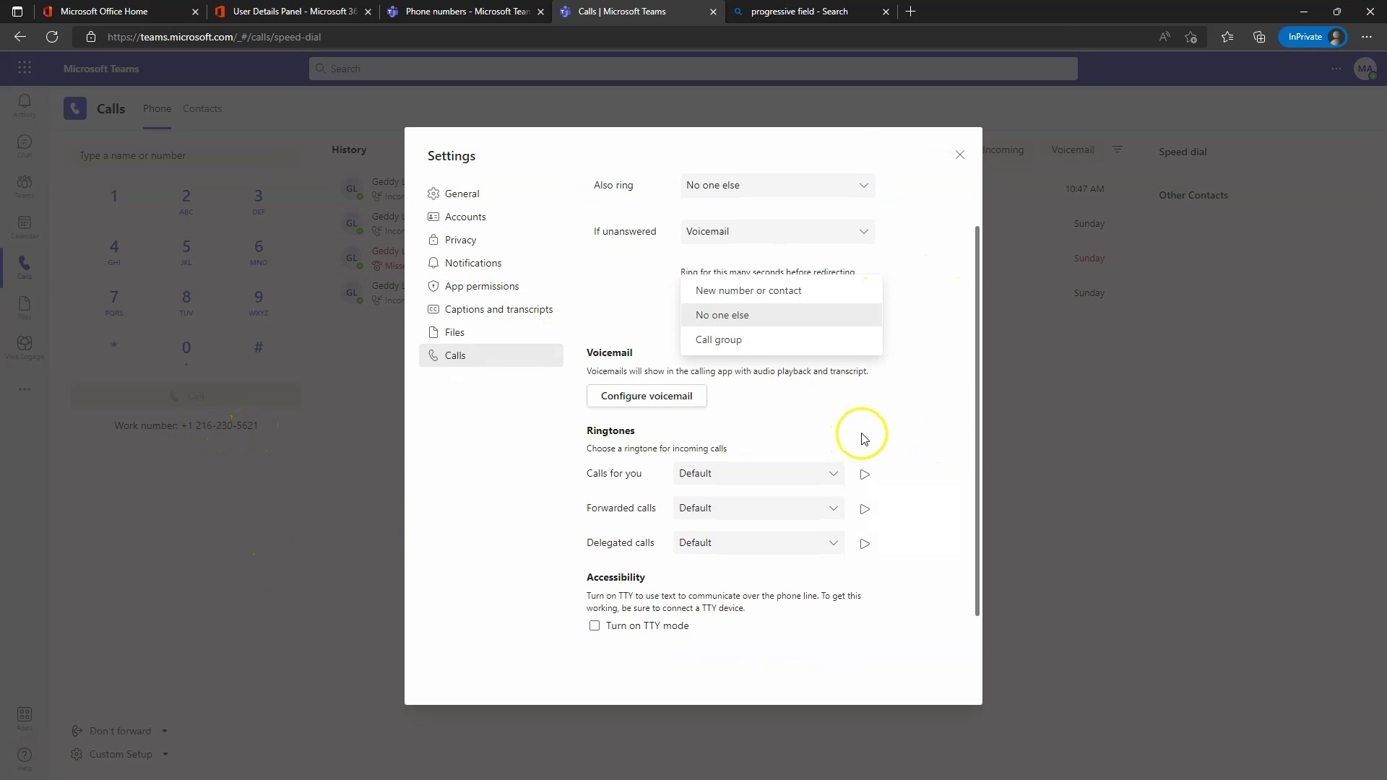
{"action": "scroll", "coordinate": [758, 455], "scroll_direction": "up", "scroll_amount": 2}
{"action": "left_click", "coordinate": [951, 368]}
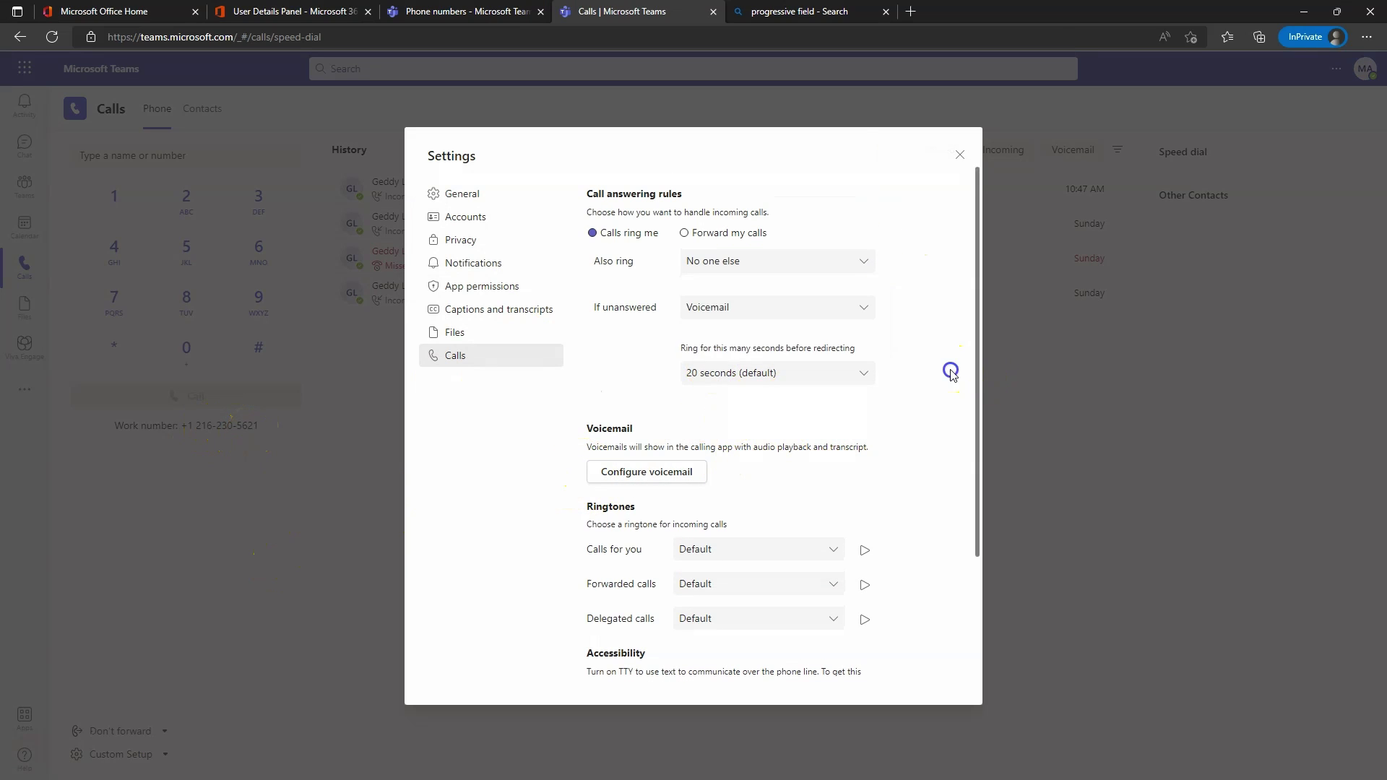
Open the voicemail configuration and review the greeting recording, custom greeting and out of office greeting options.
{"action": "left_click", "coordinate": [666, 473]}
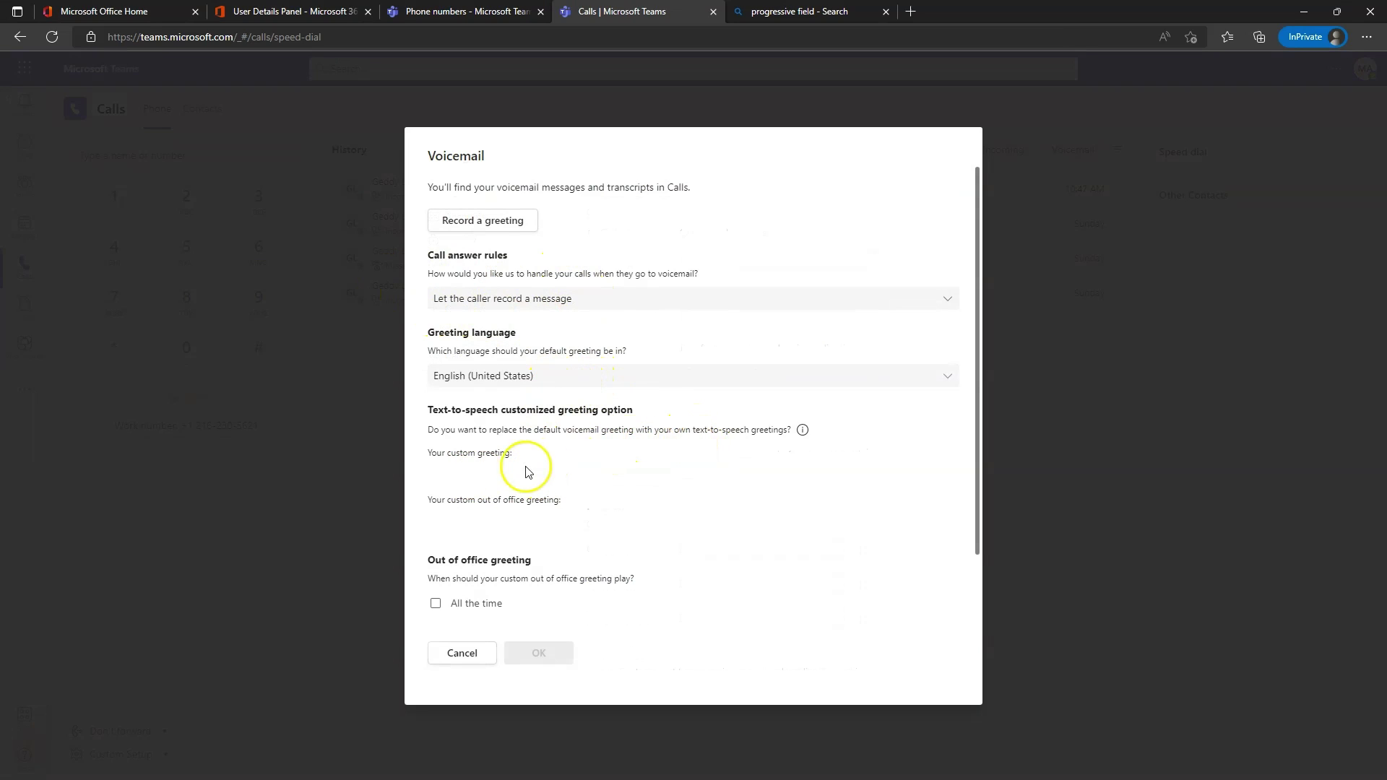
{"action": "scroll", "coordinate": [654, 456], "scroll_direction": "down", "scroll_amount": 1}
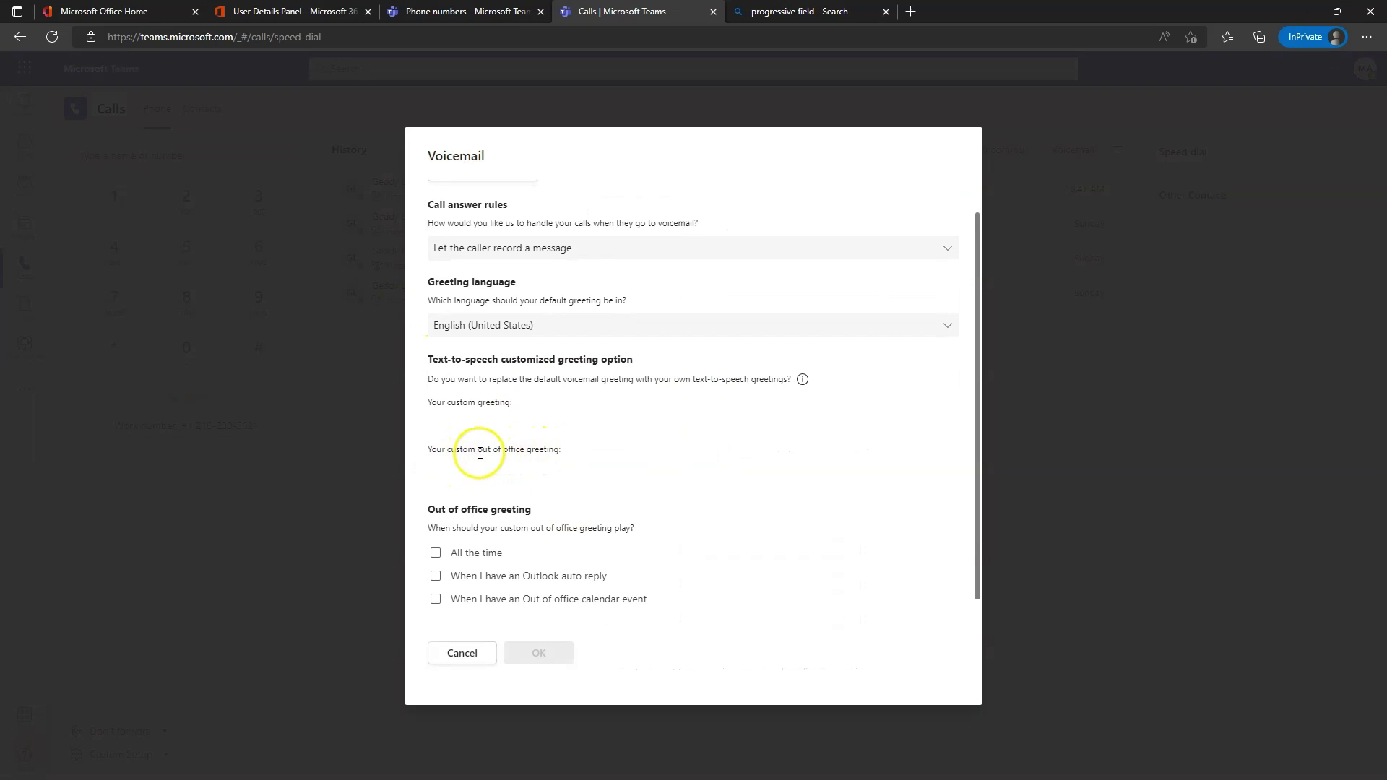
{"action": "left_click", "coordinate": [476, 583]}
{"action": "scroll", "coordinate": [577, 397], "scroll_direction": "up", "scroll_amount": 1}
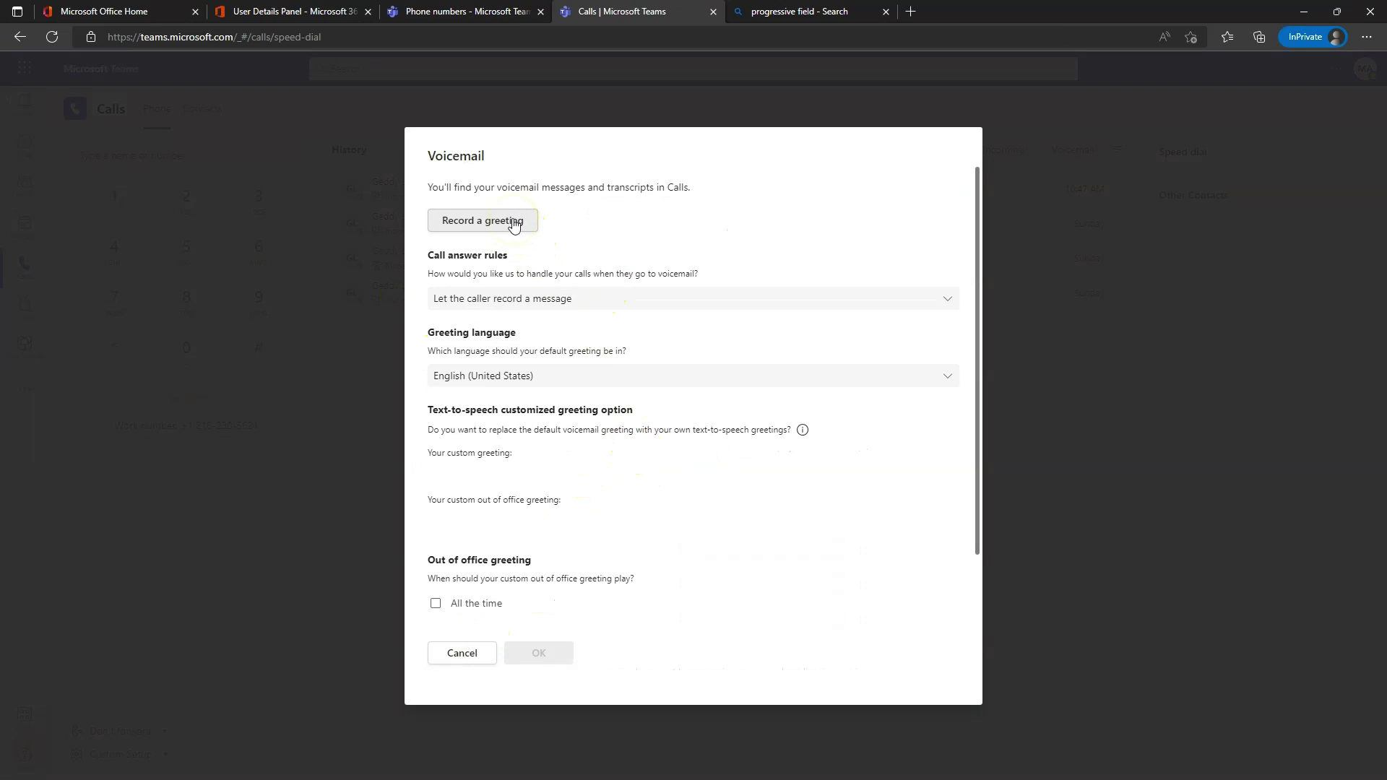
{"action": "left_click", "coordinate": [512, 228]}
Examine the voicemail call answer rule choices and leave the voicemail configuration without saving changes.
{"action": "left_click", "coordinate": [580, 307]}
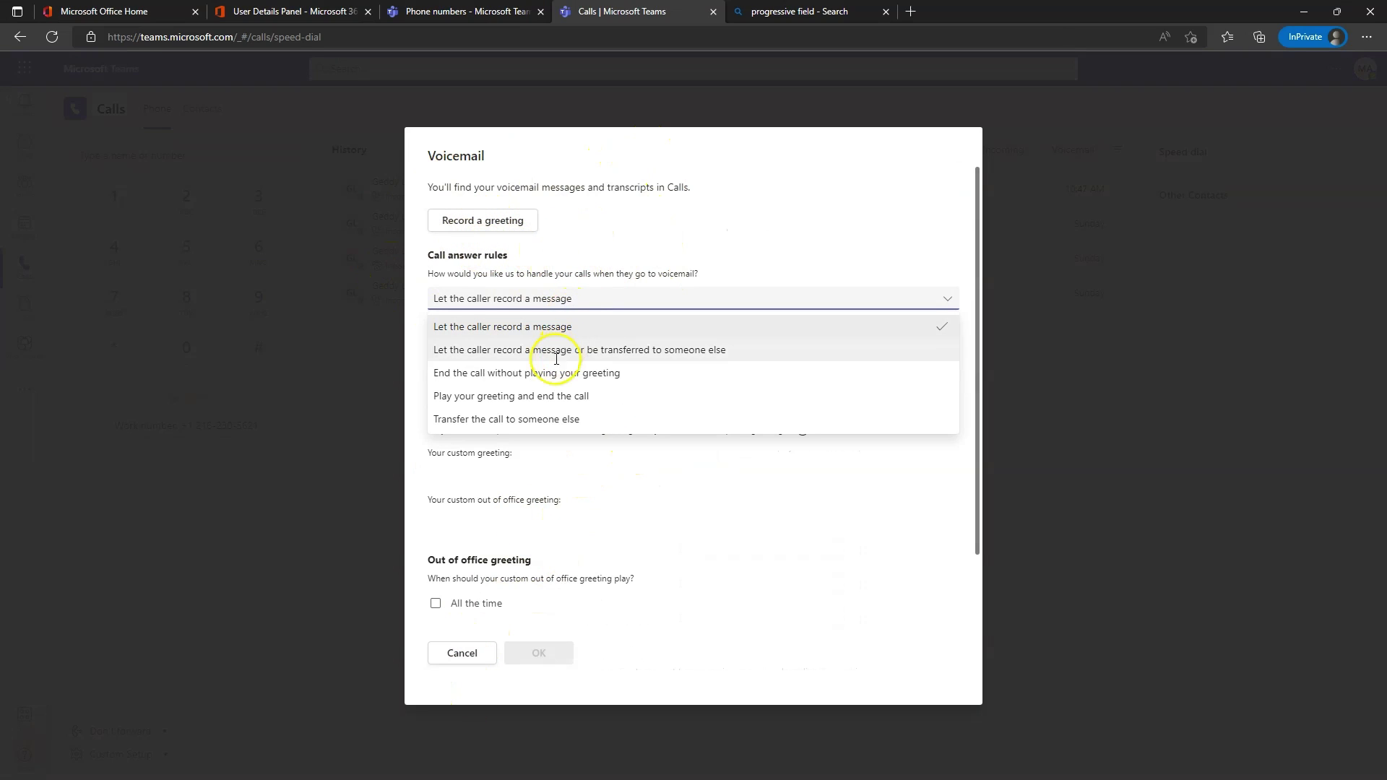
{"action": "scroll", "coordinate": [512, 412], "scroll_direction": "down", "scroll_amount": 1}
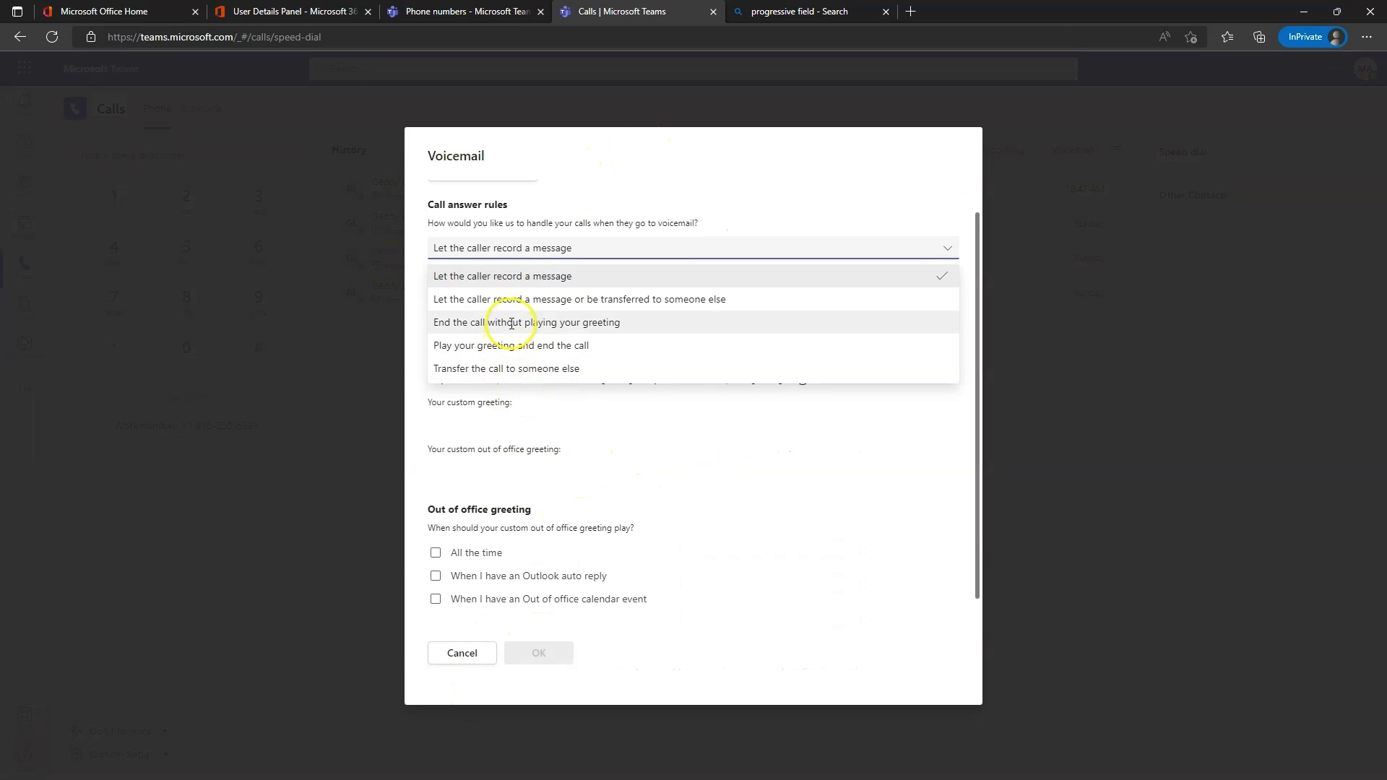
{"action": "scroll", "coordinate": [499, 347], "scroll_direction": "up", "scroll_amount": 1}
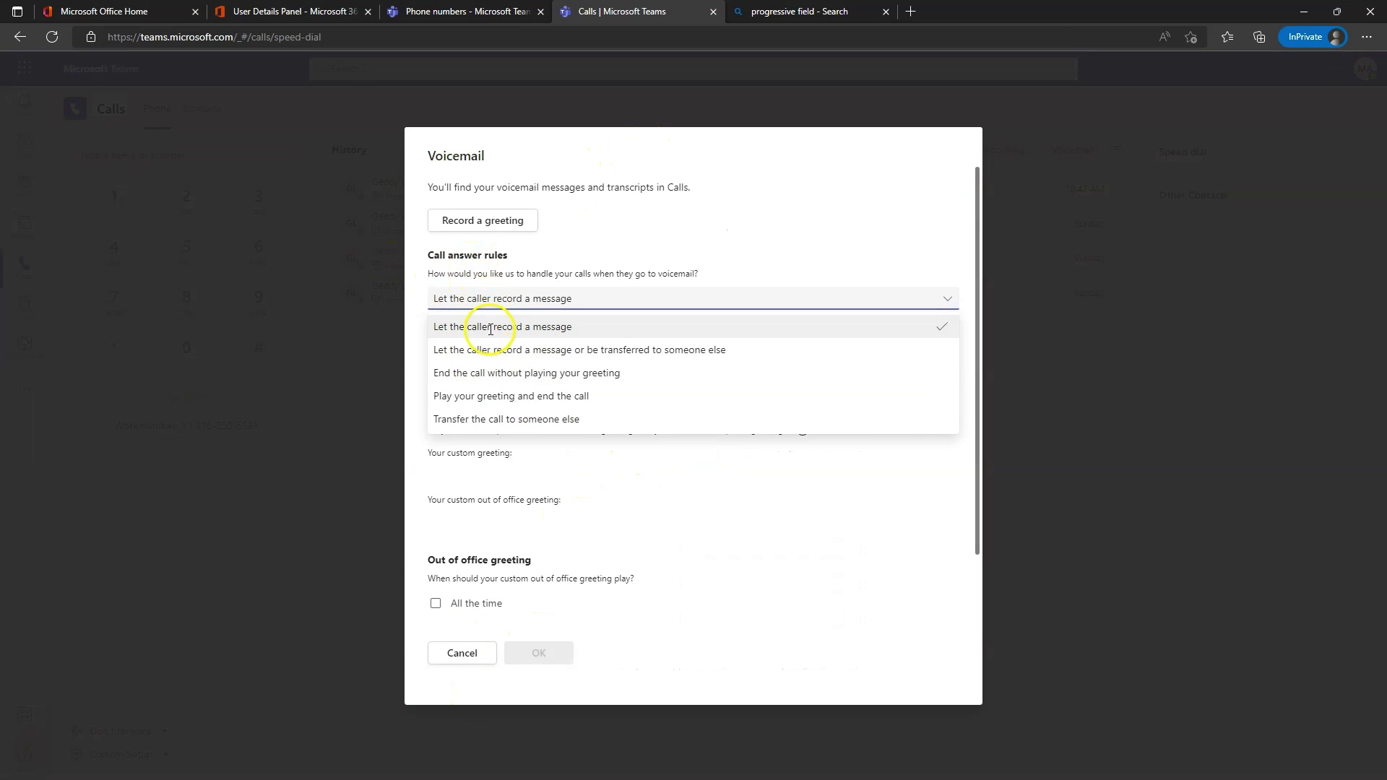
{"action": "left_click", "coordinate": [559, 374]}
{"action": "left_click", "coordinate": [505, 395]}
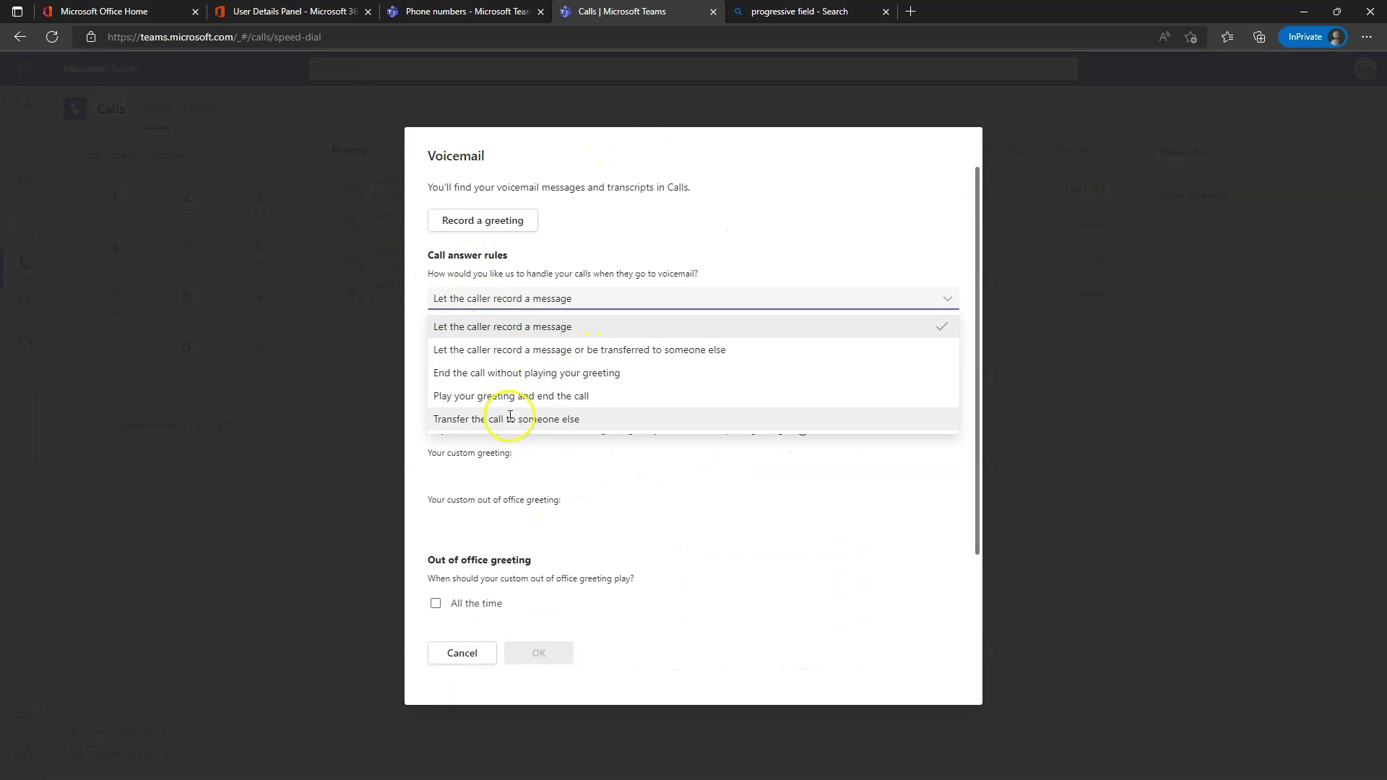
{"action": "left_click", "coordinate": [786, 474]}
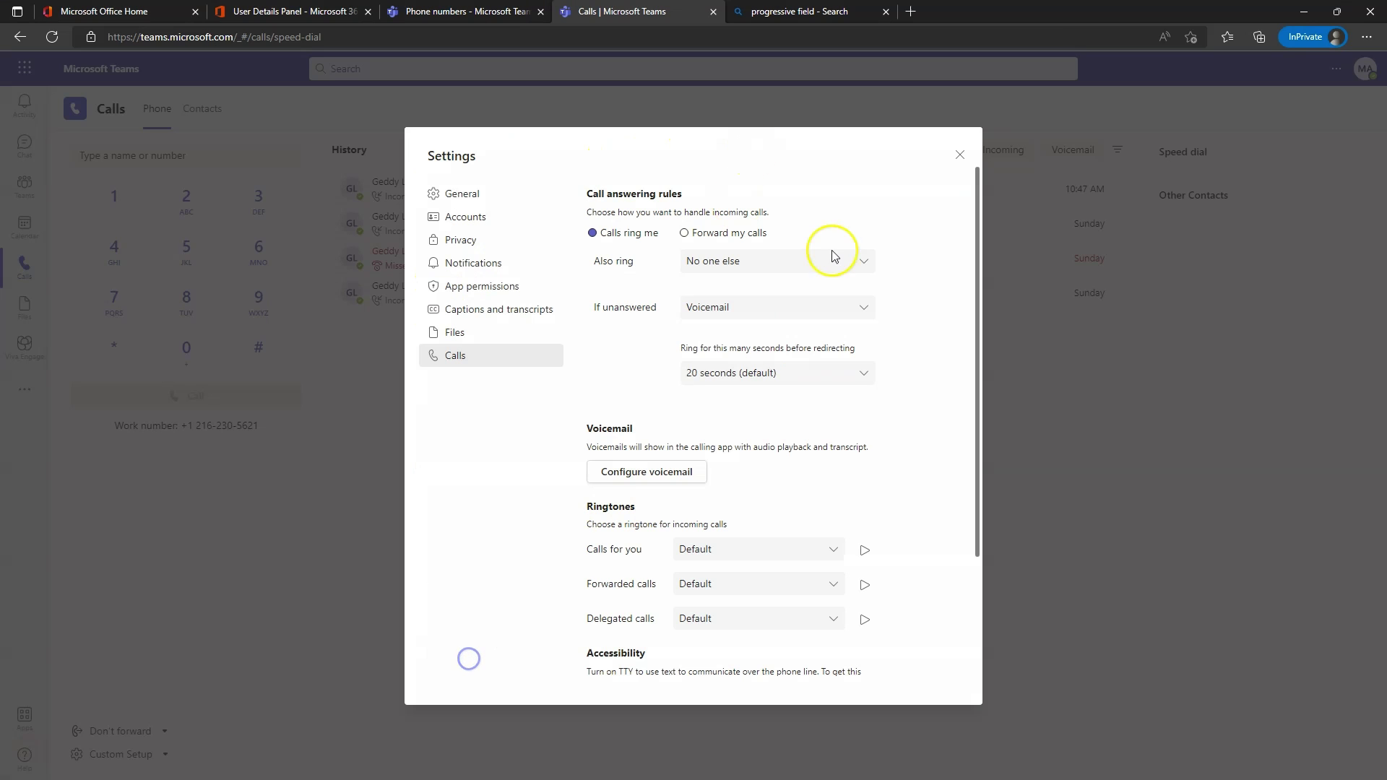
{"action": "left_click", "coordinate": [464, 654]}
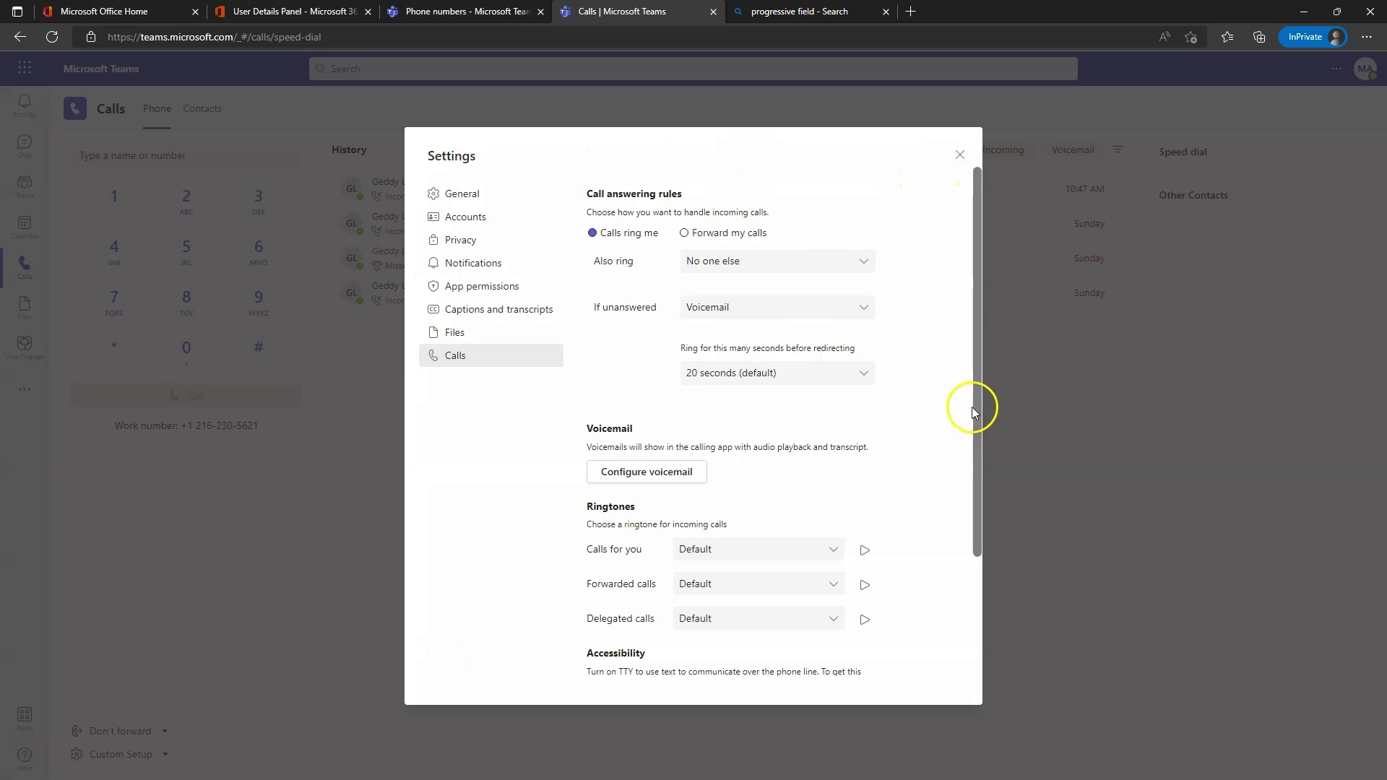
Look over the remaining call settings and preview the default ringtone under Calls for you.
{"action": "scroll", "coordinate": [916, 481], "scroll_direction": "down", "scroll_amount": 1}
{"action": "scroll", "coordinate": [932, 476], "scroll_direction": "down", "scroll_amount": 1}
{"action": "scroll", "coordinate": [939, 448], "scroll_direction": "up", "scroll_amount": 3}
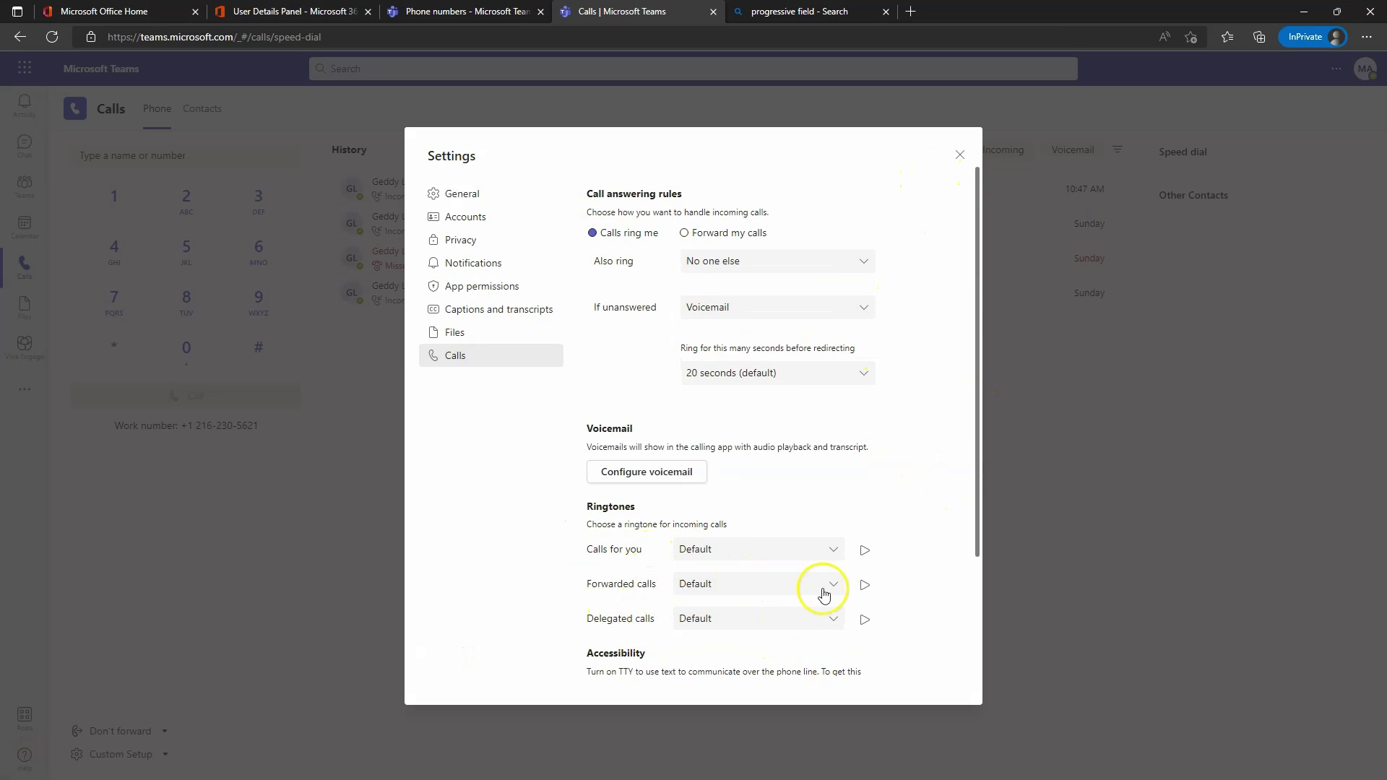
{"action": "left_click", "coordinate": [866, 552]}
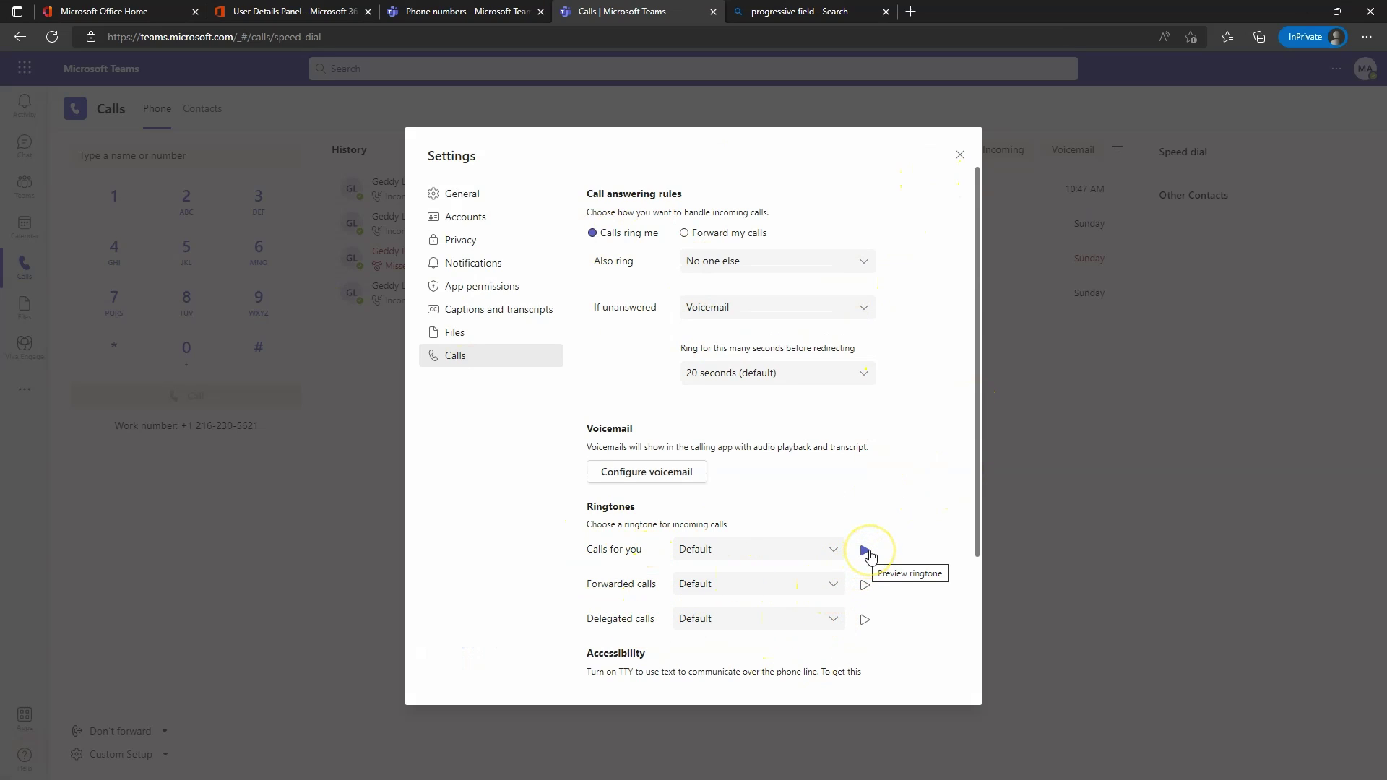
{"action": "left_click", "coordinate": [868, 552]}
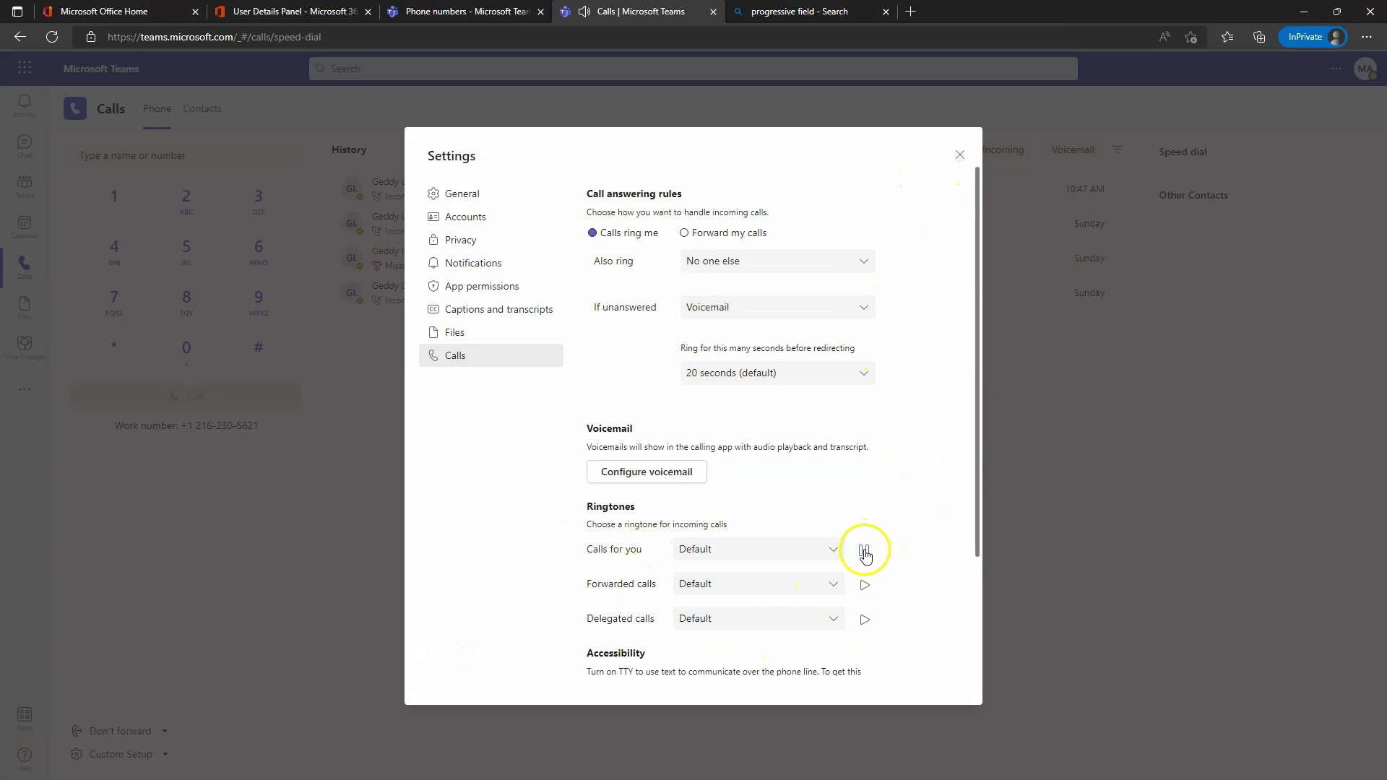
{"action": "left_click", "coordinate": [867, 553]}
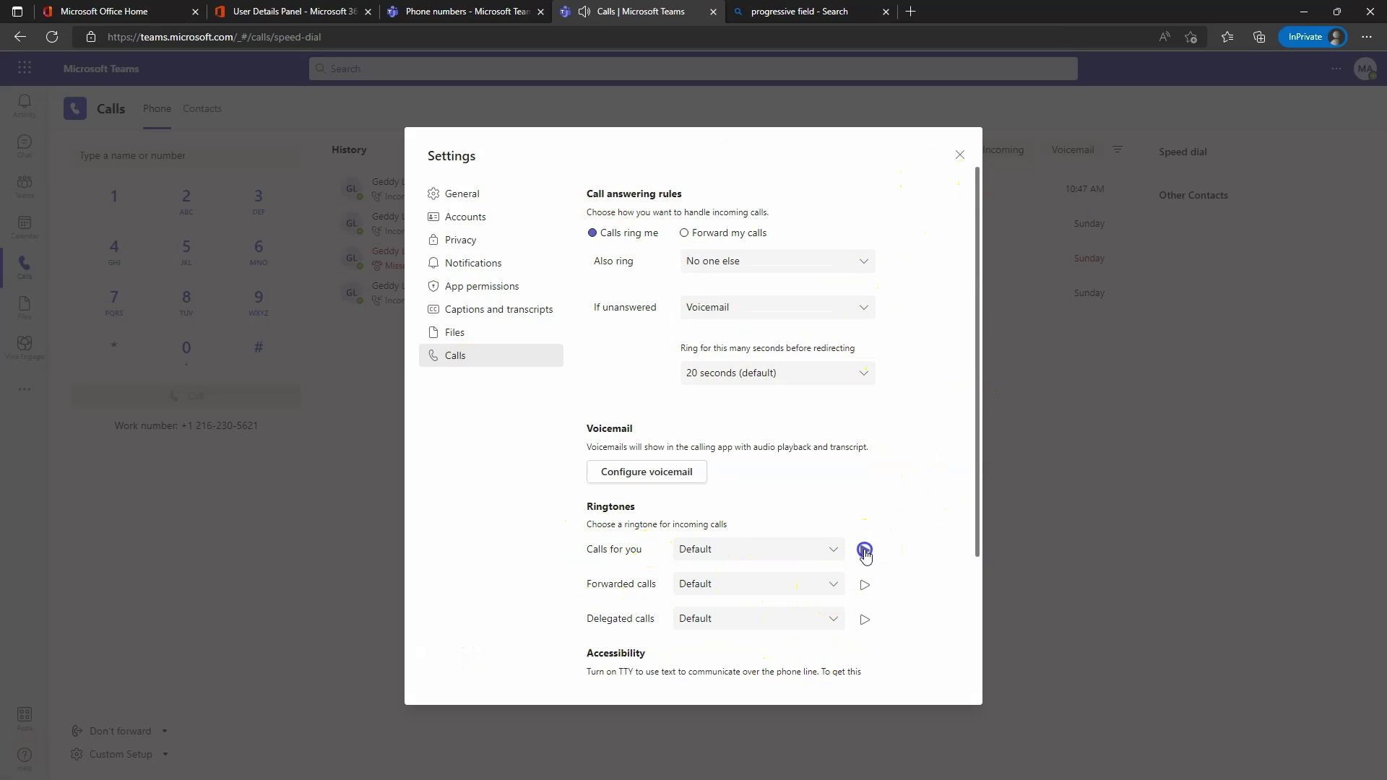
Set the Calls for you ringtone to Bop and preview it.
{"action": "left_click", "coordinate": [790, 548]}
{"action": "left_click", "coordinate": [712, 612]}
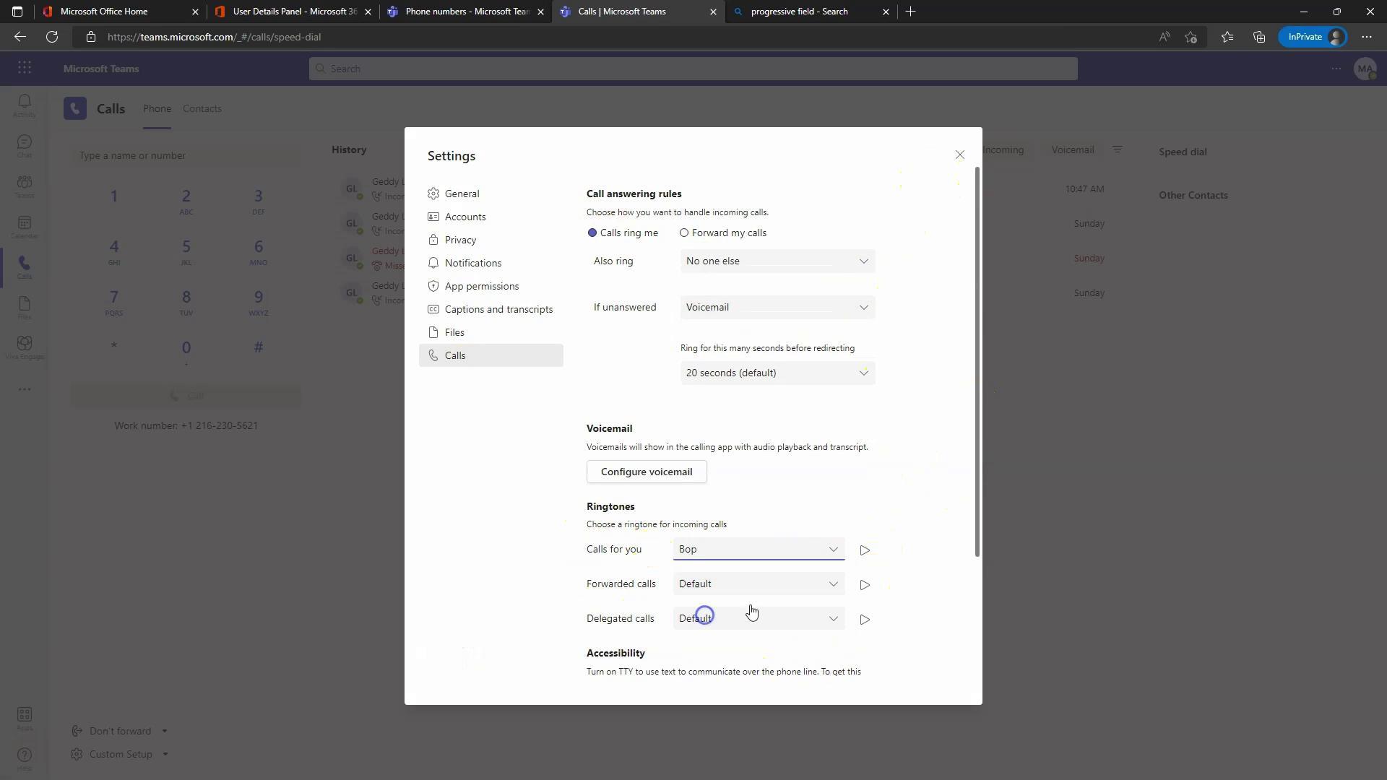
{"action": "left_click", "coordinate": [864, 550]}
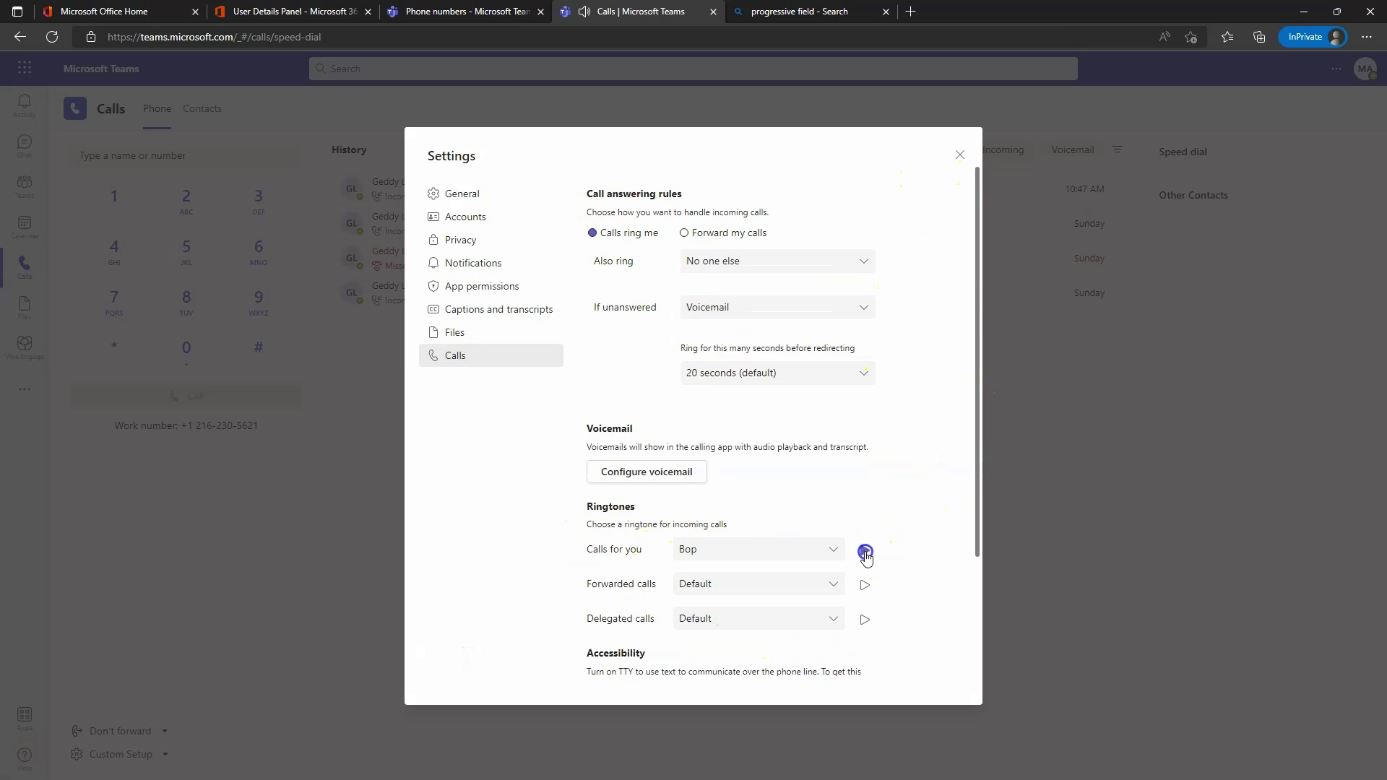
{"action": "left_click", "coordinate": [864, 551]}
View the ringtone choices for forwarded calls and delegated calls.
{"action": "left_click", "coordinate": [772, 583]}
{"action": "scroll", "coordinate": [939, 531], "scroll_direction": "down", "scroll_amount": 2}
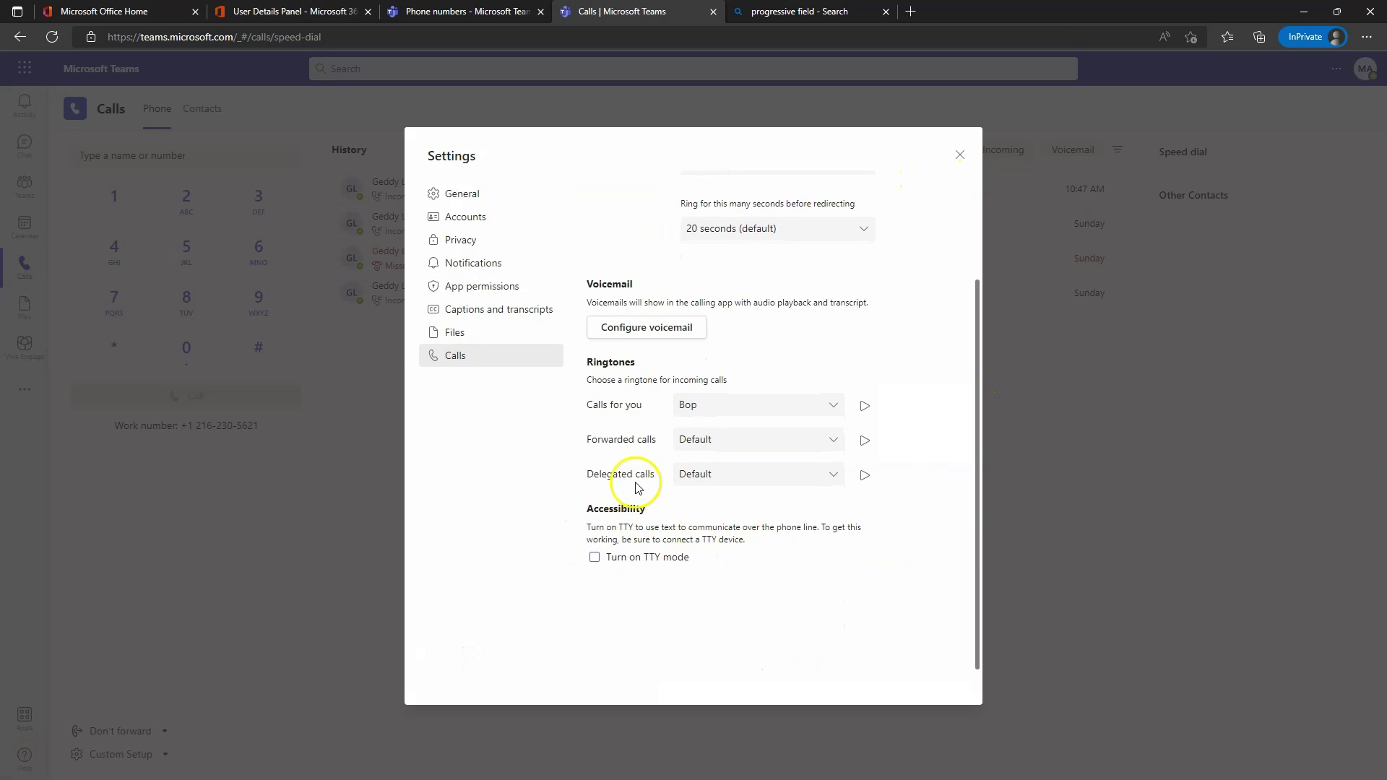
{"action": "left_click", "coordinate": [780, 482]}
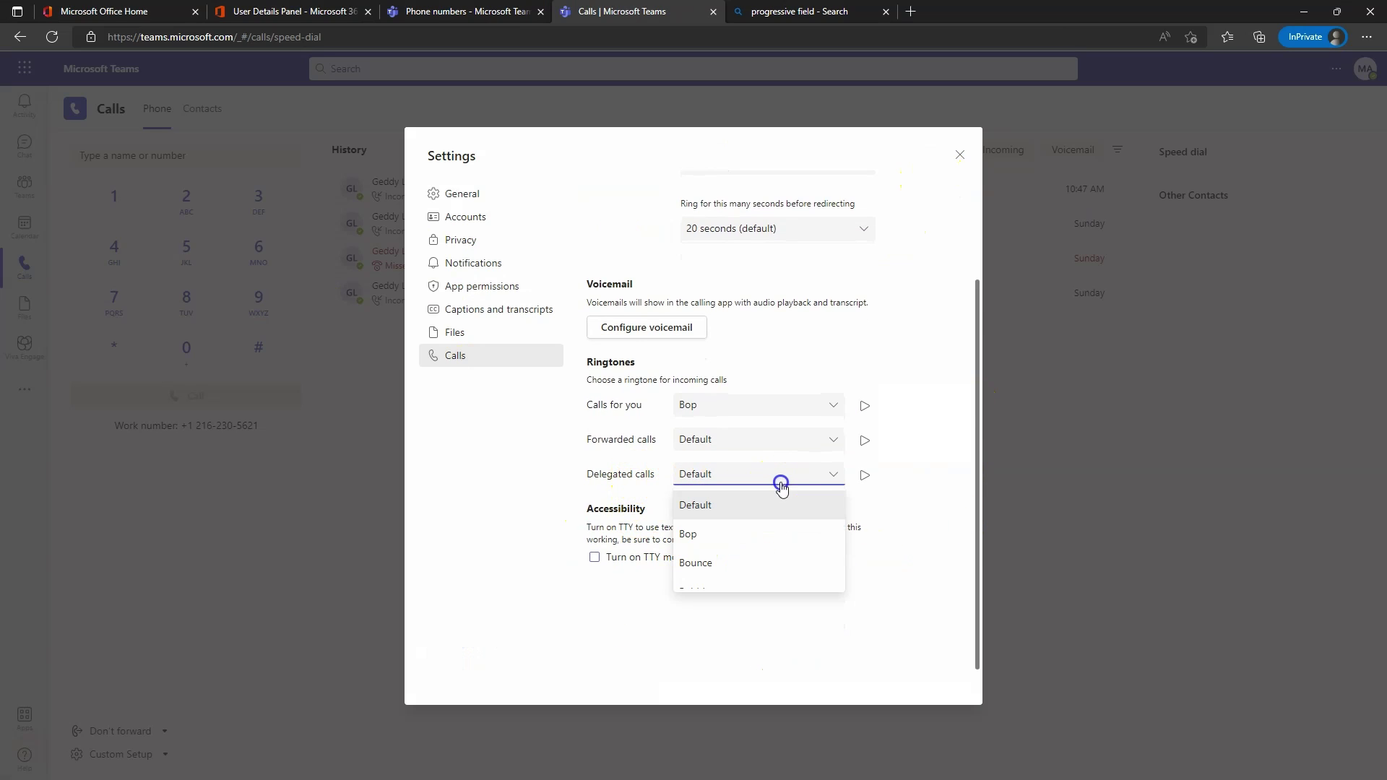
Set the Calls for you ringtone to Bubbles, browse the other ringtones, and close the settings.
{"action": "left_click", "coordinate": [782, 405]}
{"action": "scroll", "coordinate": [748, 462], "scroll_direction": "down", "scroll_amount": 1}
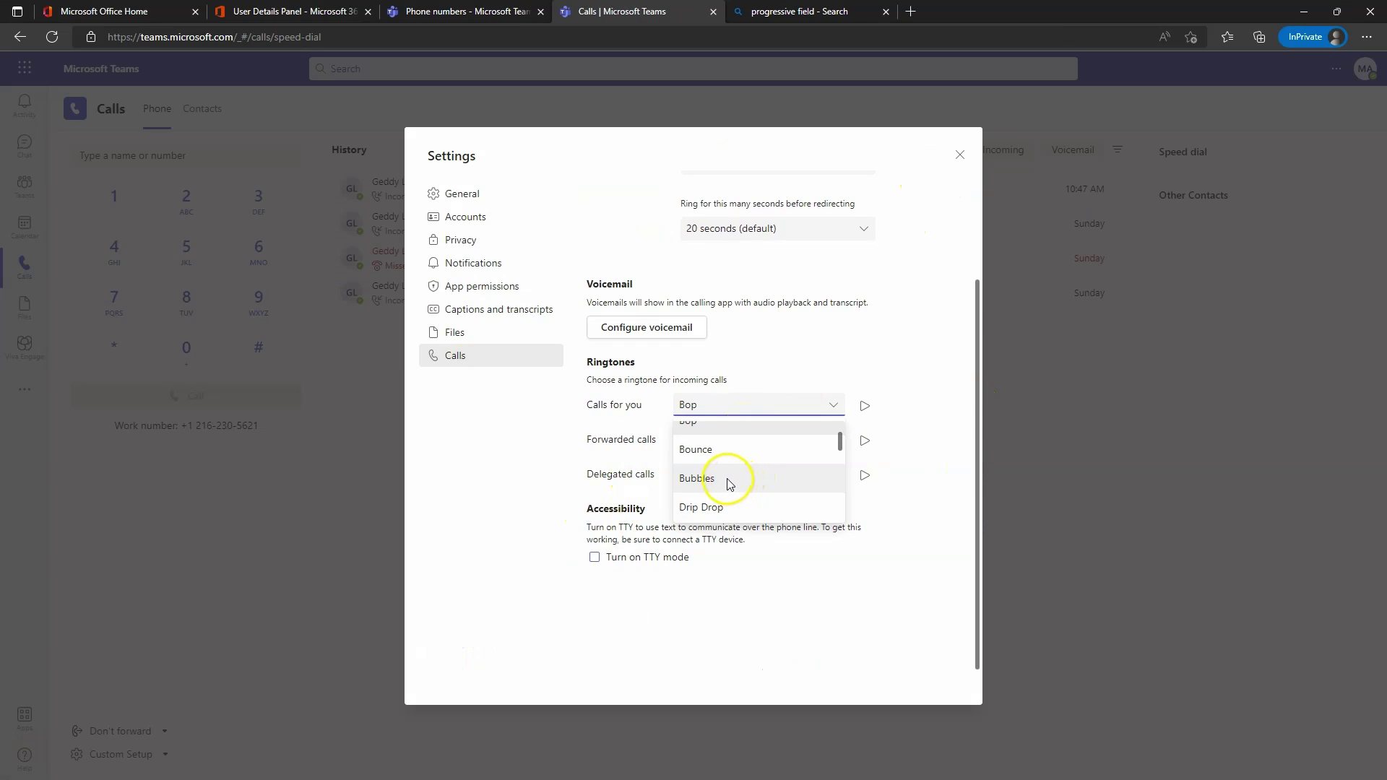
{"action": "left_click", "coordinate": [746, 479]}
{"action": "left_click", "coordinate": [799, 405]}
{"action": "scroll", "coordinate": [780, 486], "scroll_direction": "down", "scroll_amount": 6}
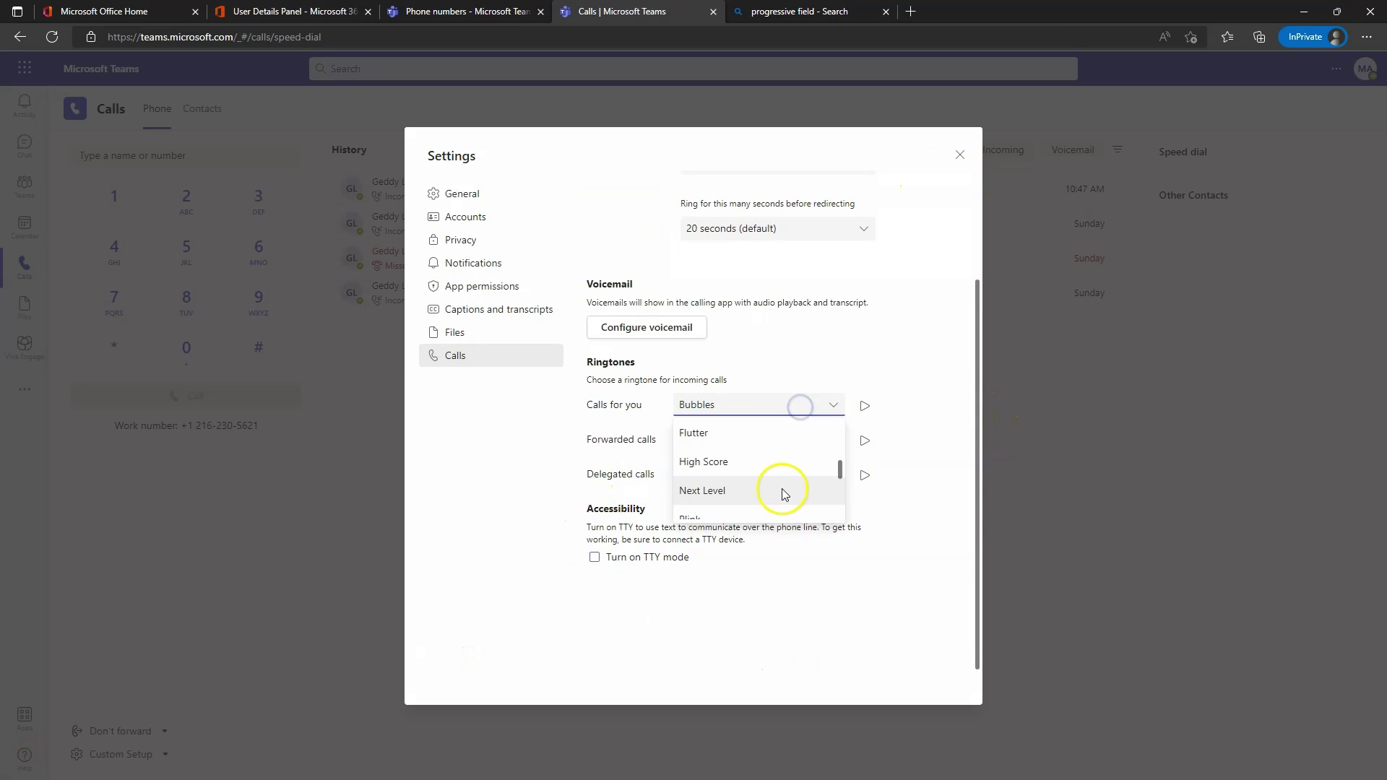
{"action": "left_click", "coordinate": [916, 471]}
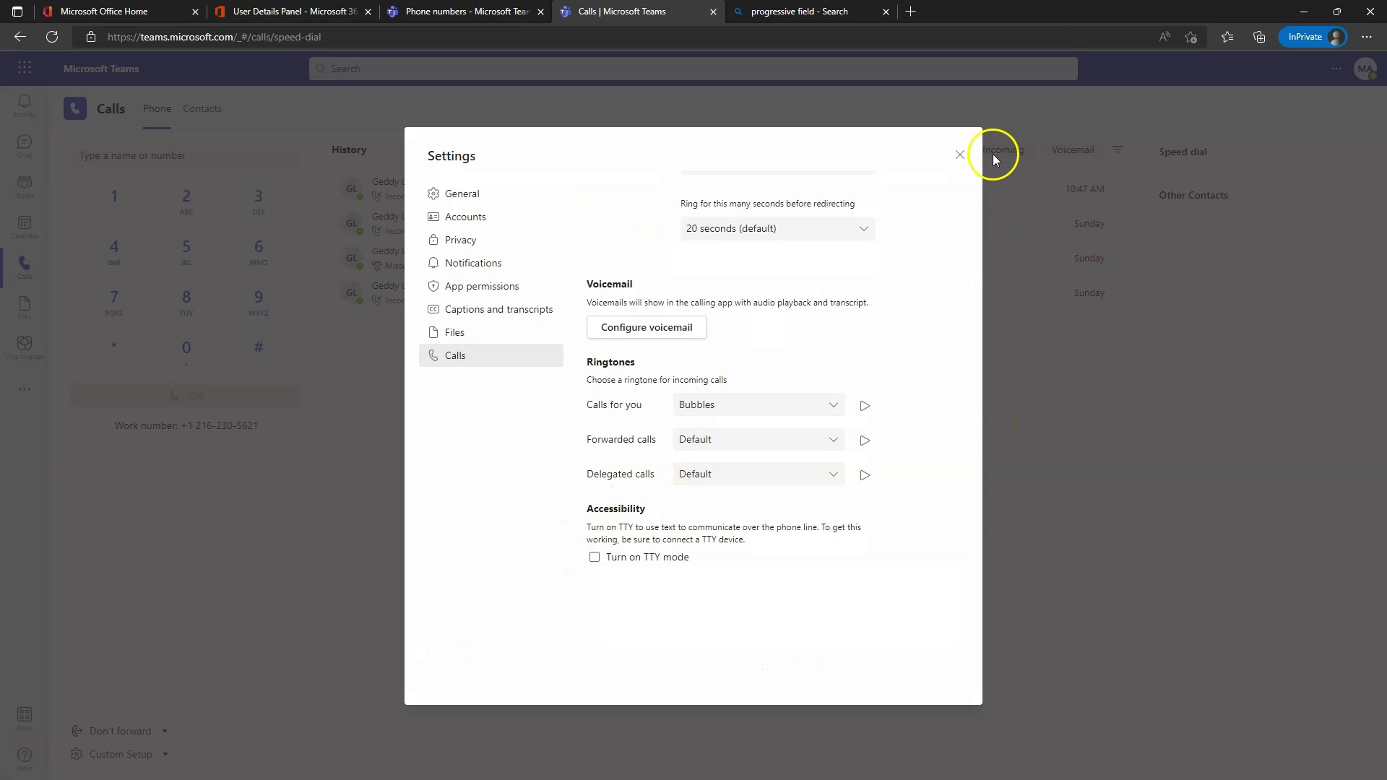
{"action": "left_click", "coordinate": [960, 155]}
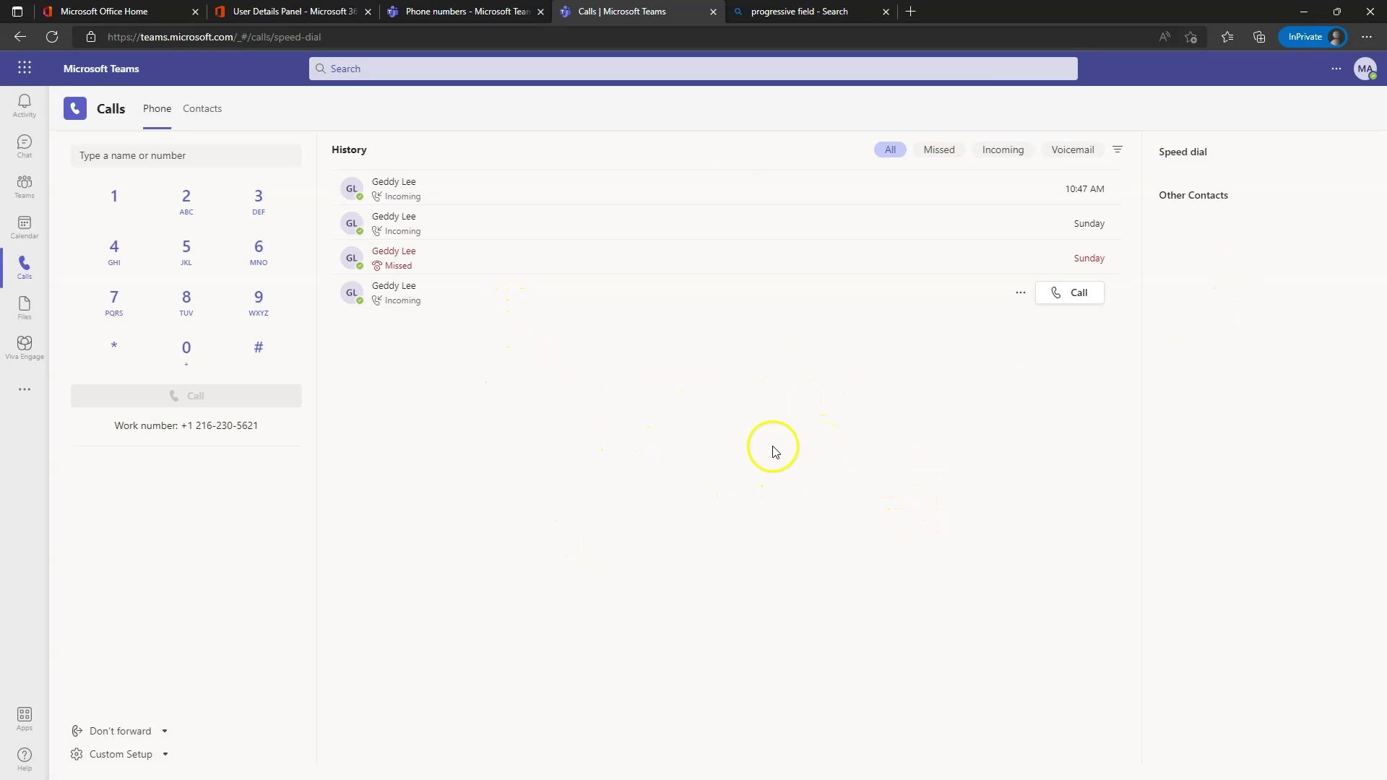
Go to the chats and open the pinned conversation with the second user.
{"action": "left_click", "coordinate": [31, 148]}
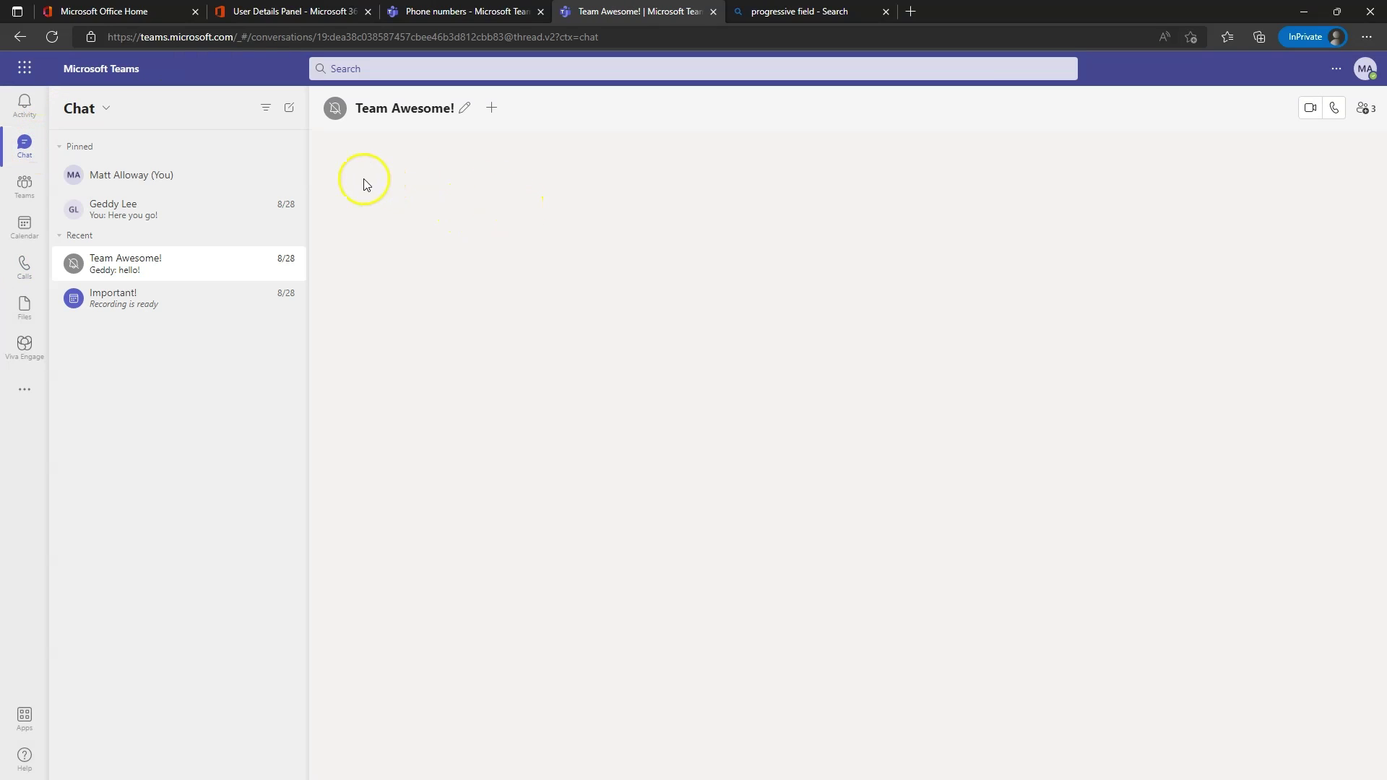
{"action": "left_click", "coordinate": [124, 217]}
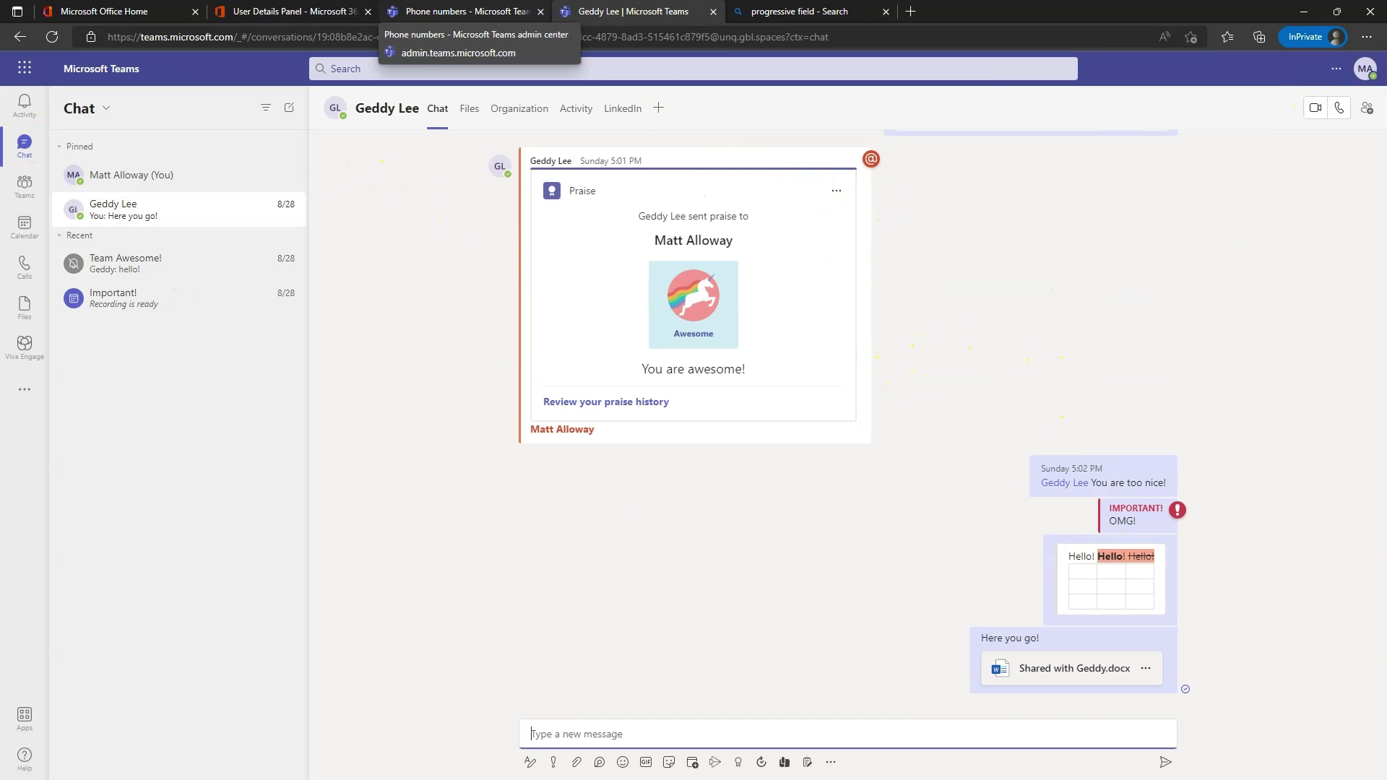
Switch to the Teams admin center, close the phone number assignment pane, and look through the Voice management sections.
{"action": "left_click", "coordinate": [441, 10]}
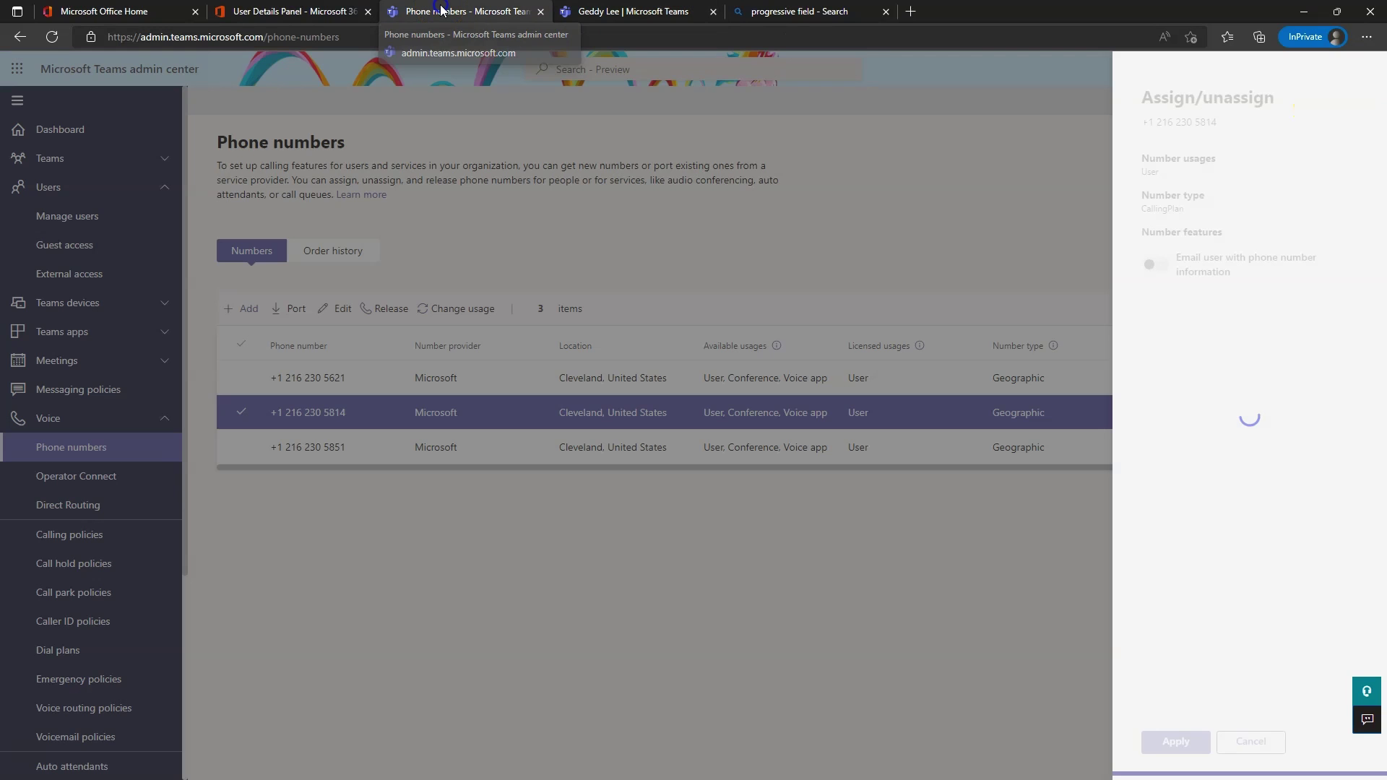
{"action": "left_click", "coordinate": [969, 606]}
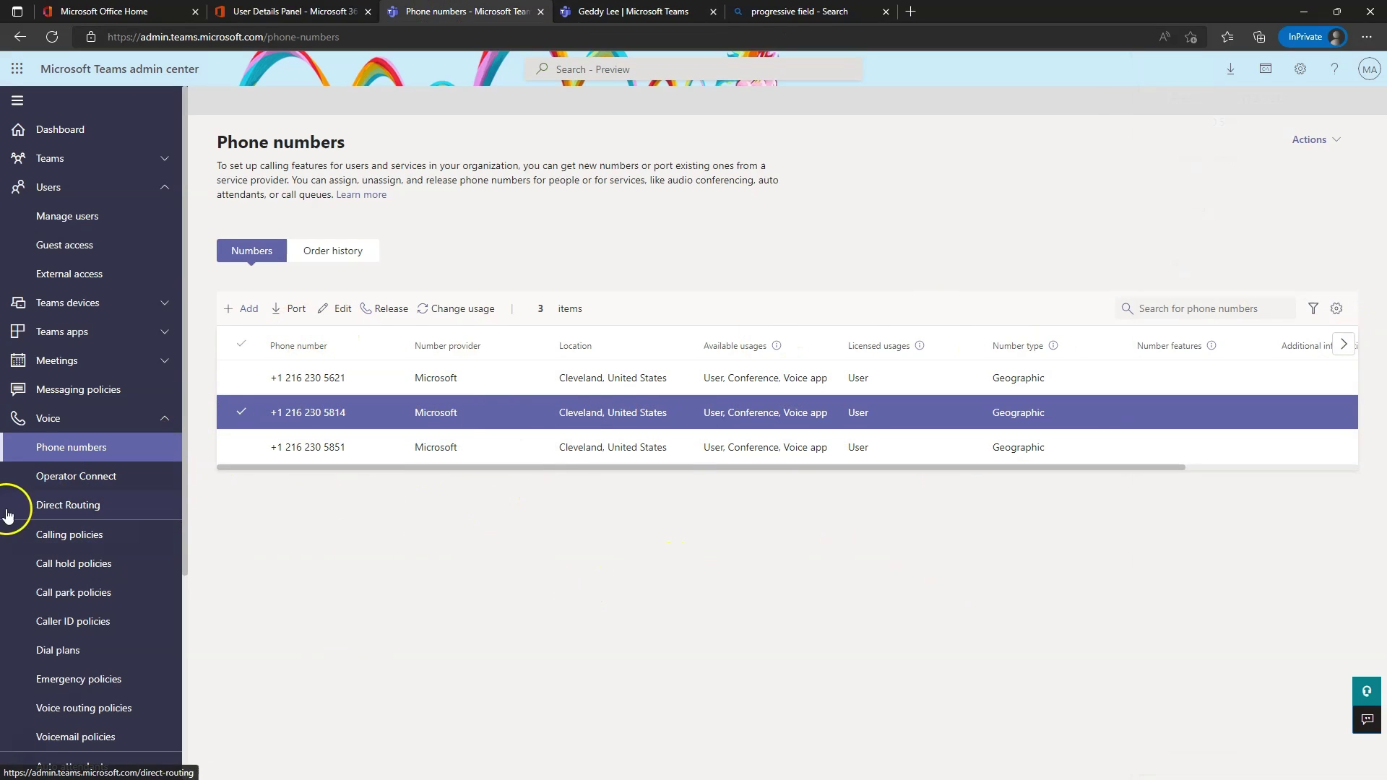
{"action": "scroll", "coordinate": [73, 560], "scroll_direction": "down", "scroll_amount": 2}
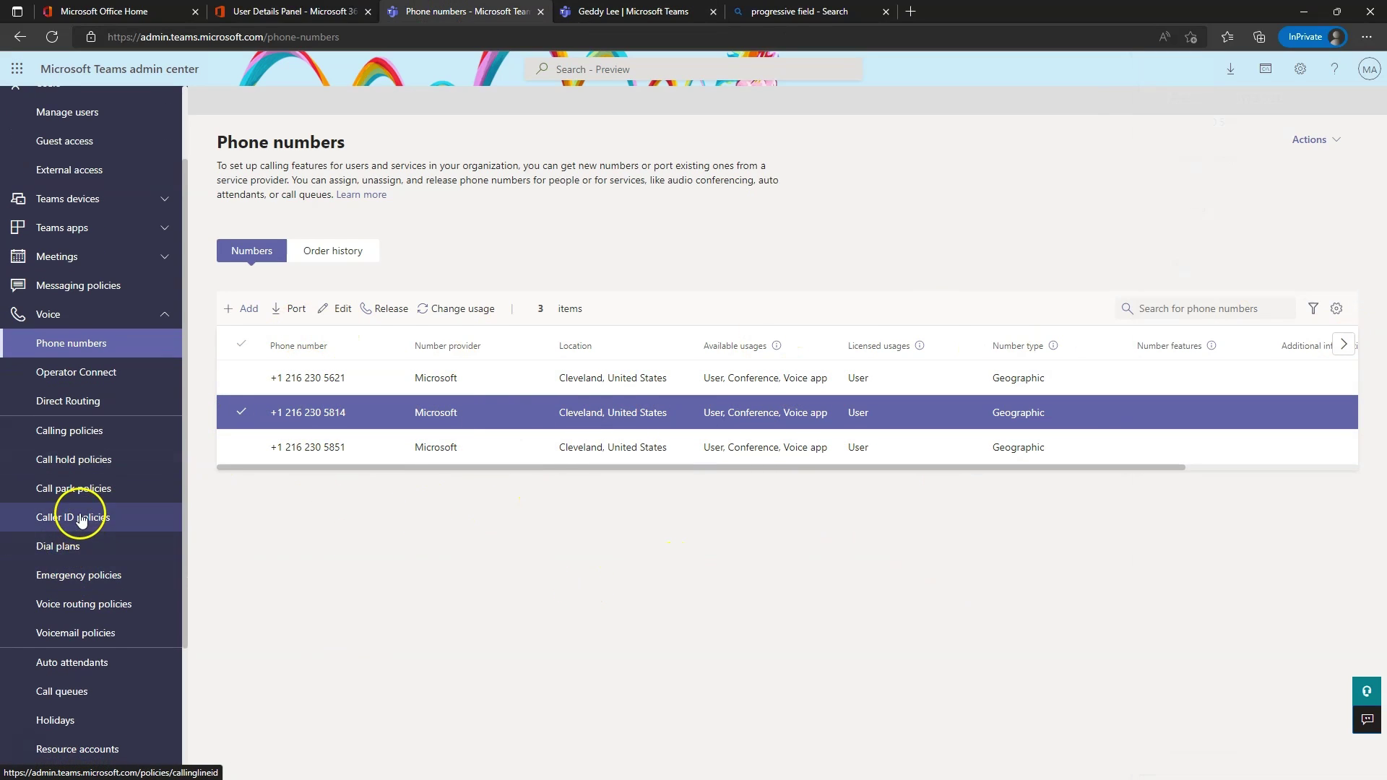
{"action": "scroll", "coordinate": [81, 499], "scroll_direction": "up", "scroll_amount": 2}
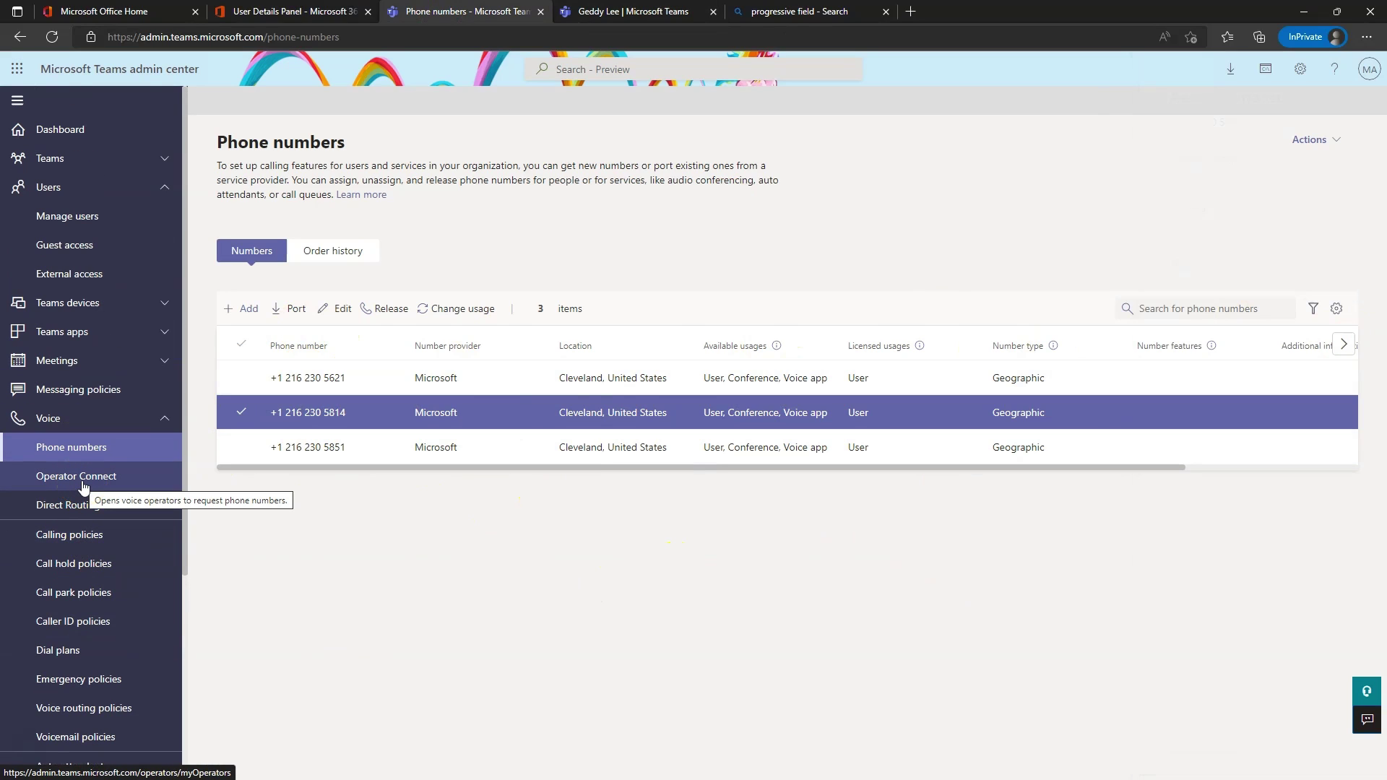
{"action": "scroll", "coordinate": [108, 636], "scroll_direction": "down", "scroll_amount": 2}
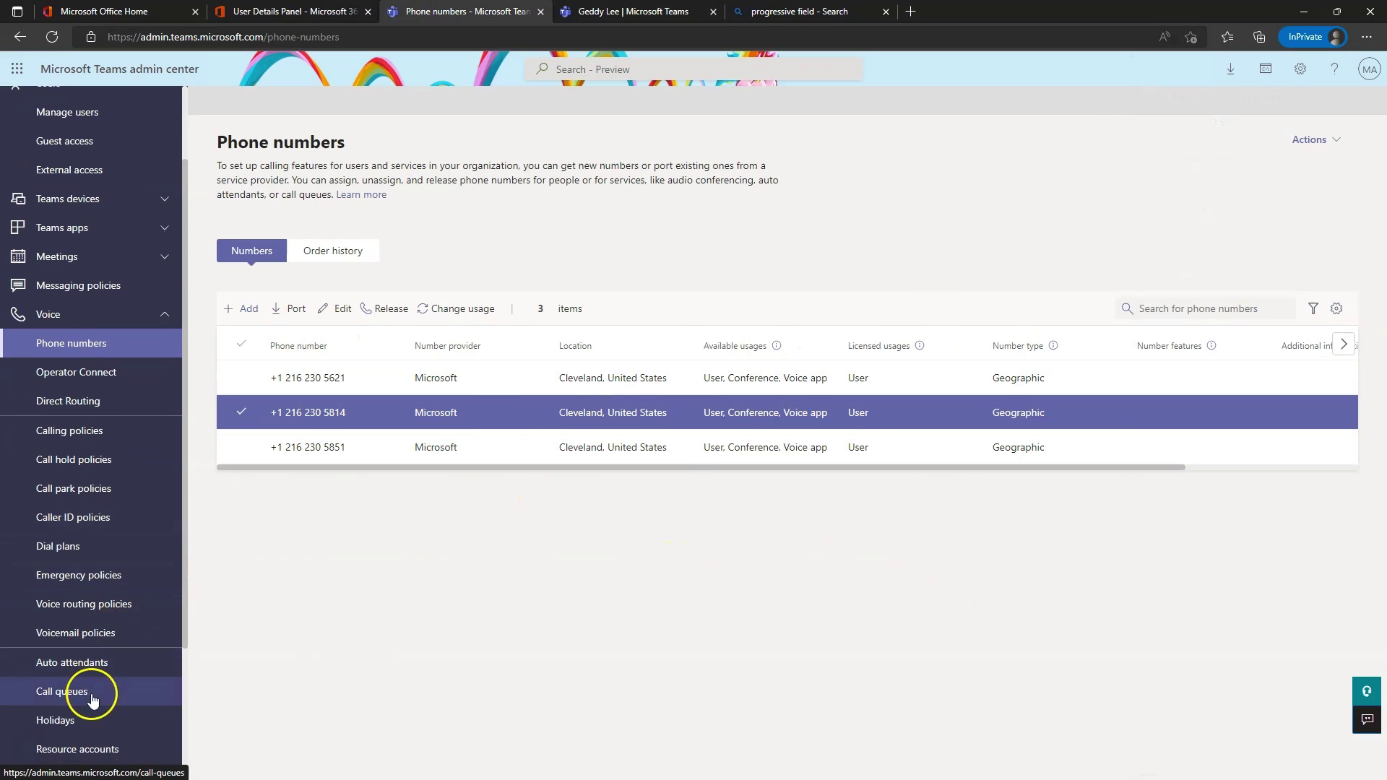
Open Operator Connect under Voice and check its operator lists.
{"action": "left_click", "coordinate": [87, 379]}
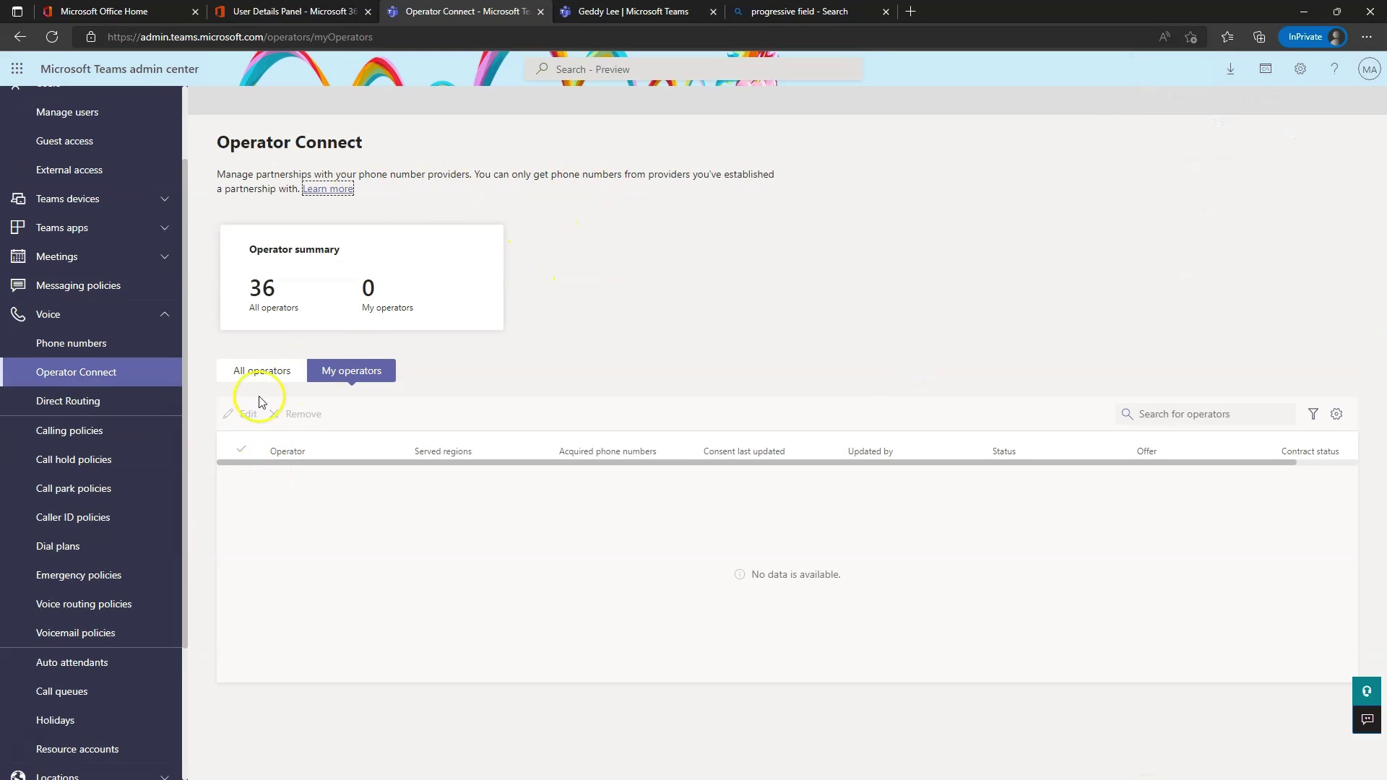
{"action": "left_click", "coordinate": [260, 372]}
{"action": "left_click", "coordinate": [304, 527]}
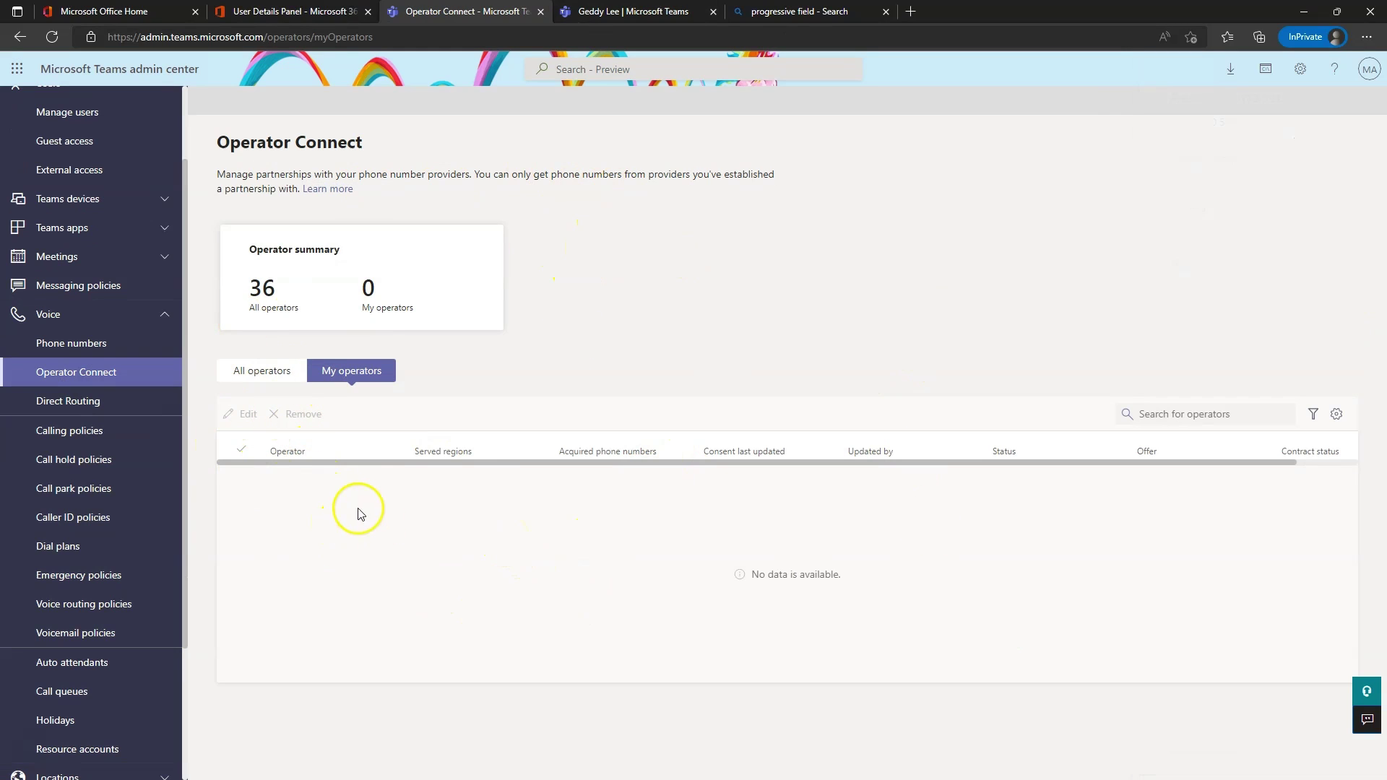
Compare the All operators and My operators lists in Operator Connect, ending on All operators.
{"action": "left_click", "coordinate": [262, 372]}
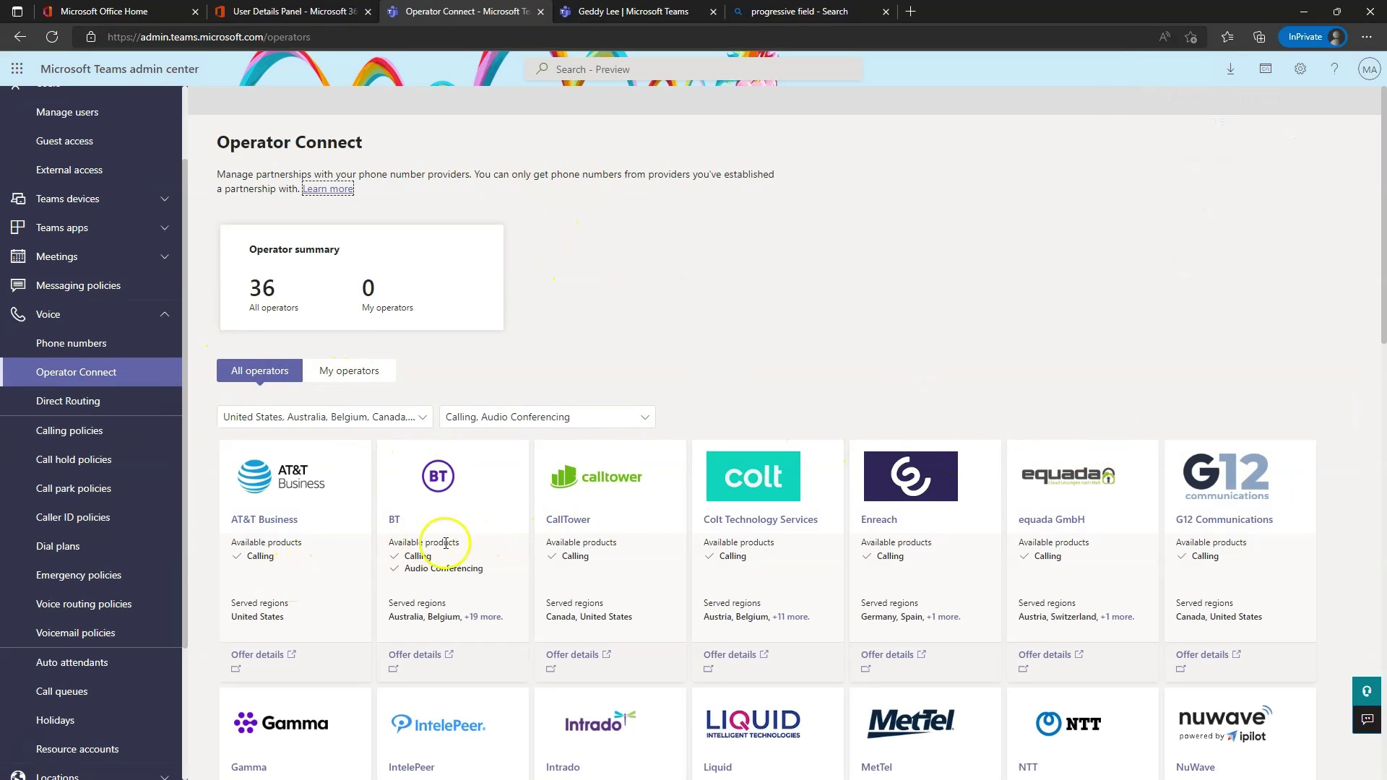
{"action": "left_click", "coordinate": [333, 377]}
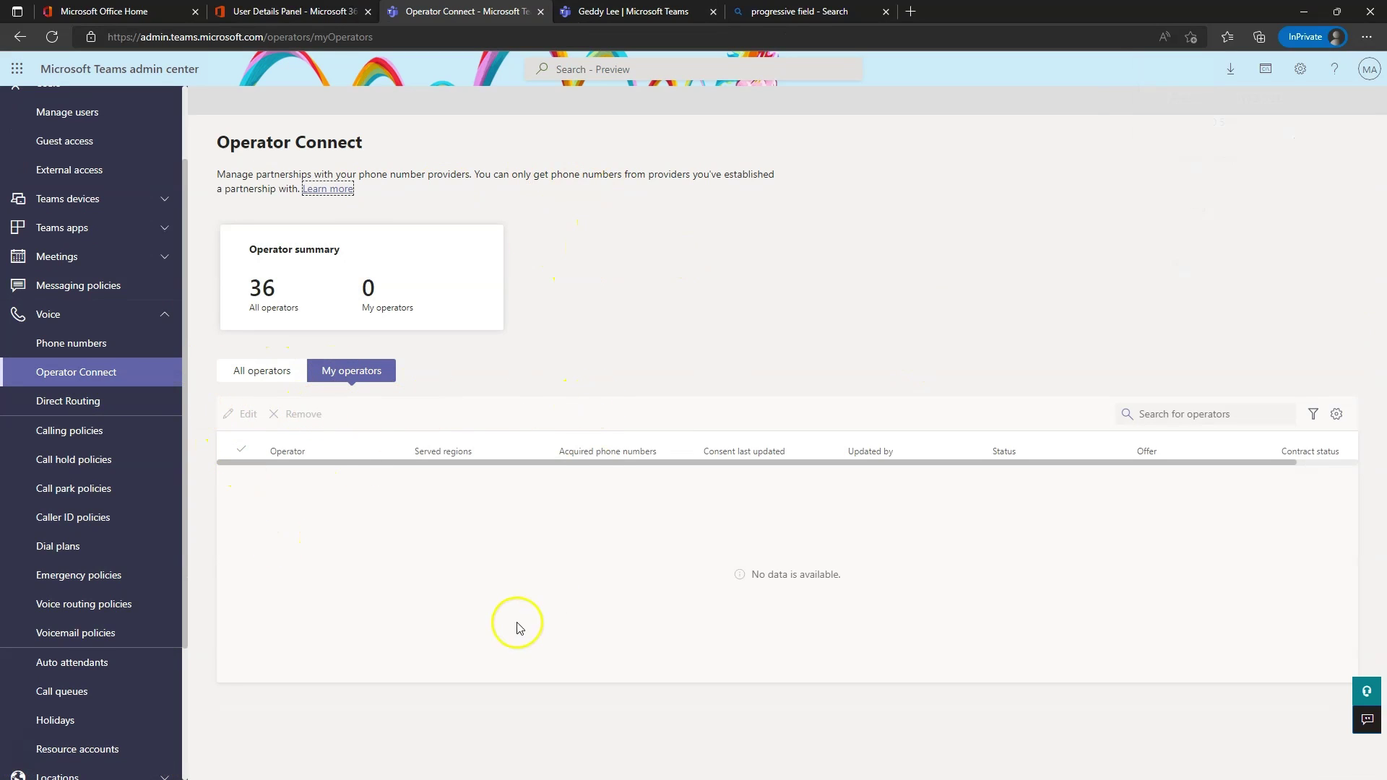
{"action": "left_click", "coordinate": [265, 372]}
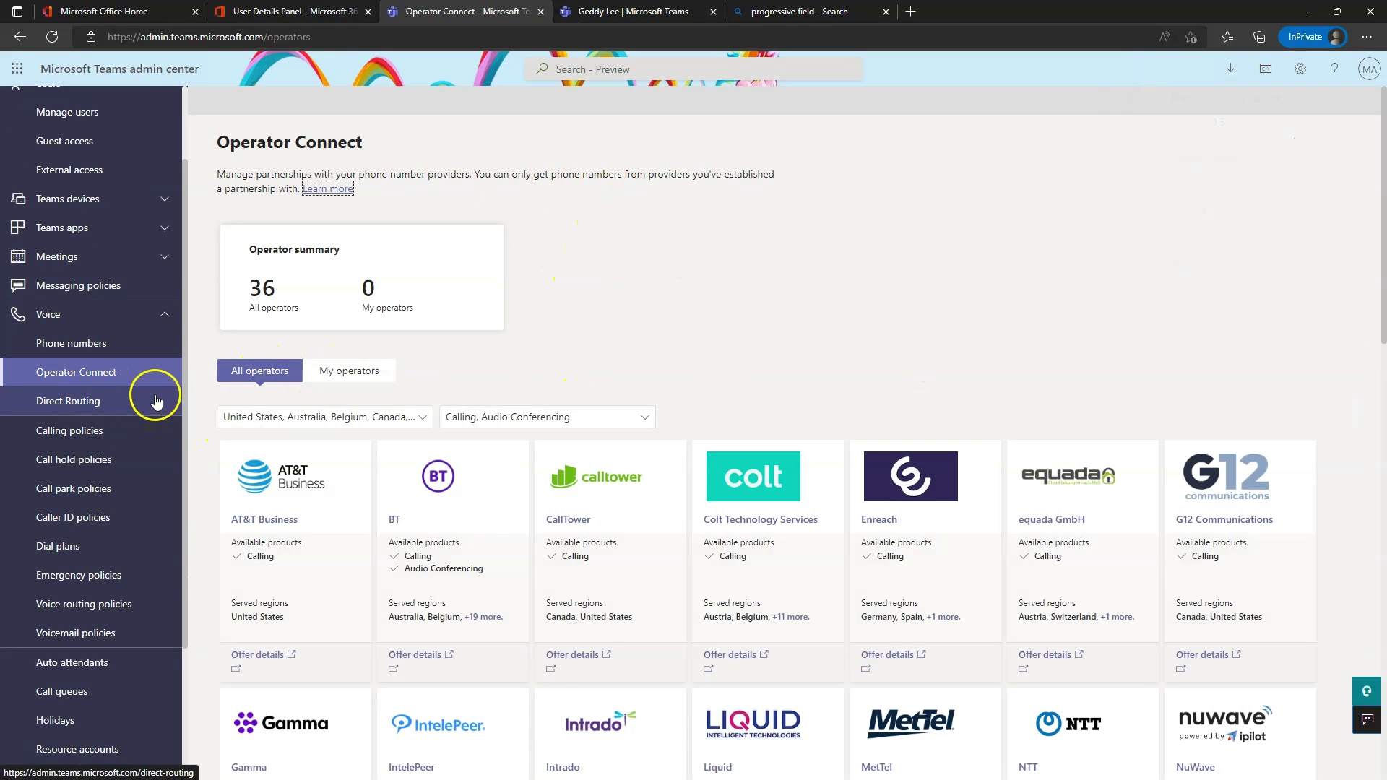
{"action": "left_click", "coordinate": [359, 383]}
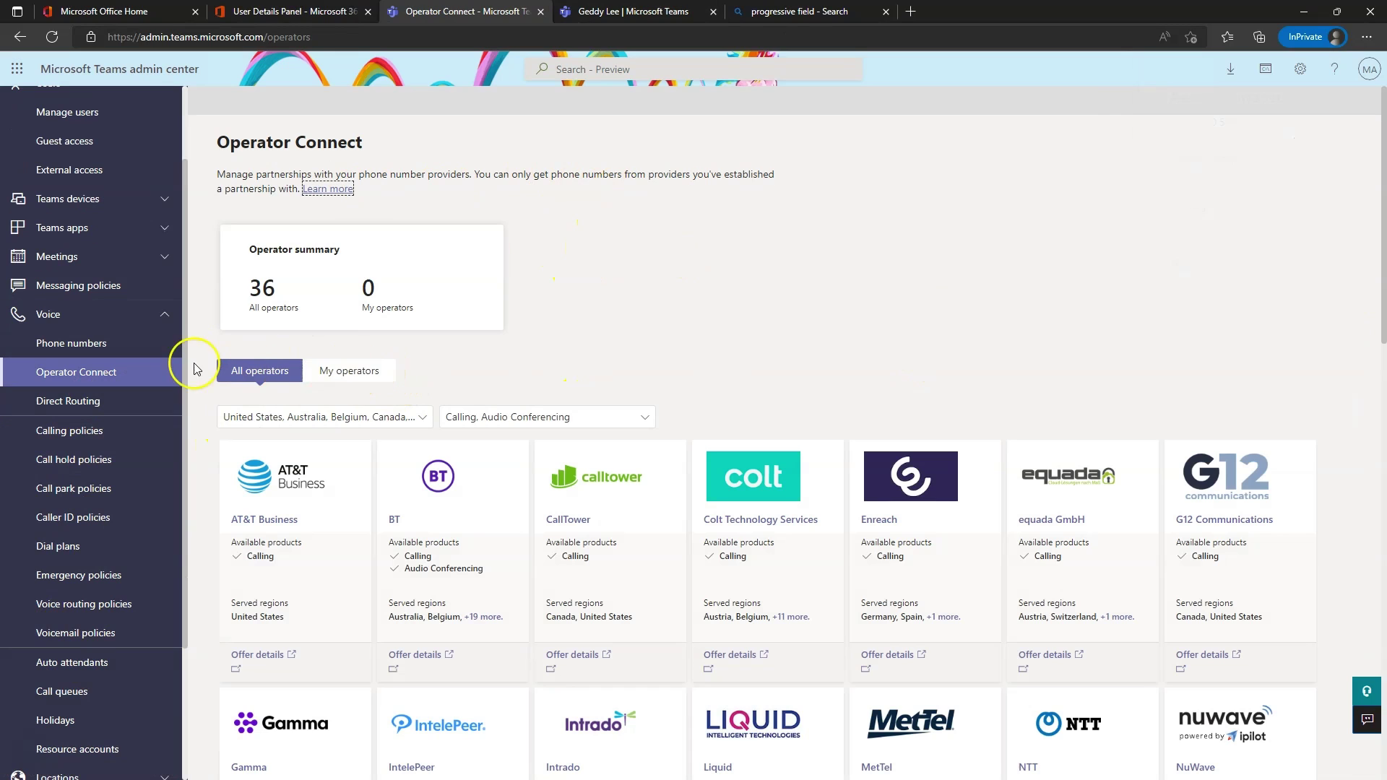
{"action": "left_click", "coordinate": [349, 371]}
{"action": "left_click", "coordinate": [254, 368]}
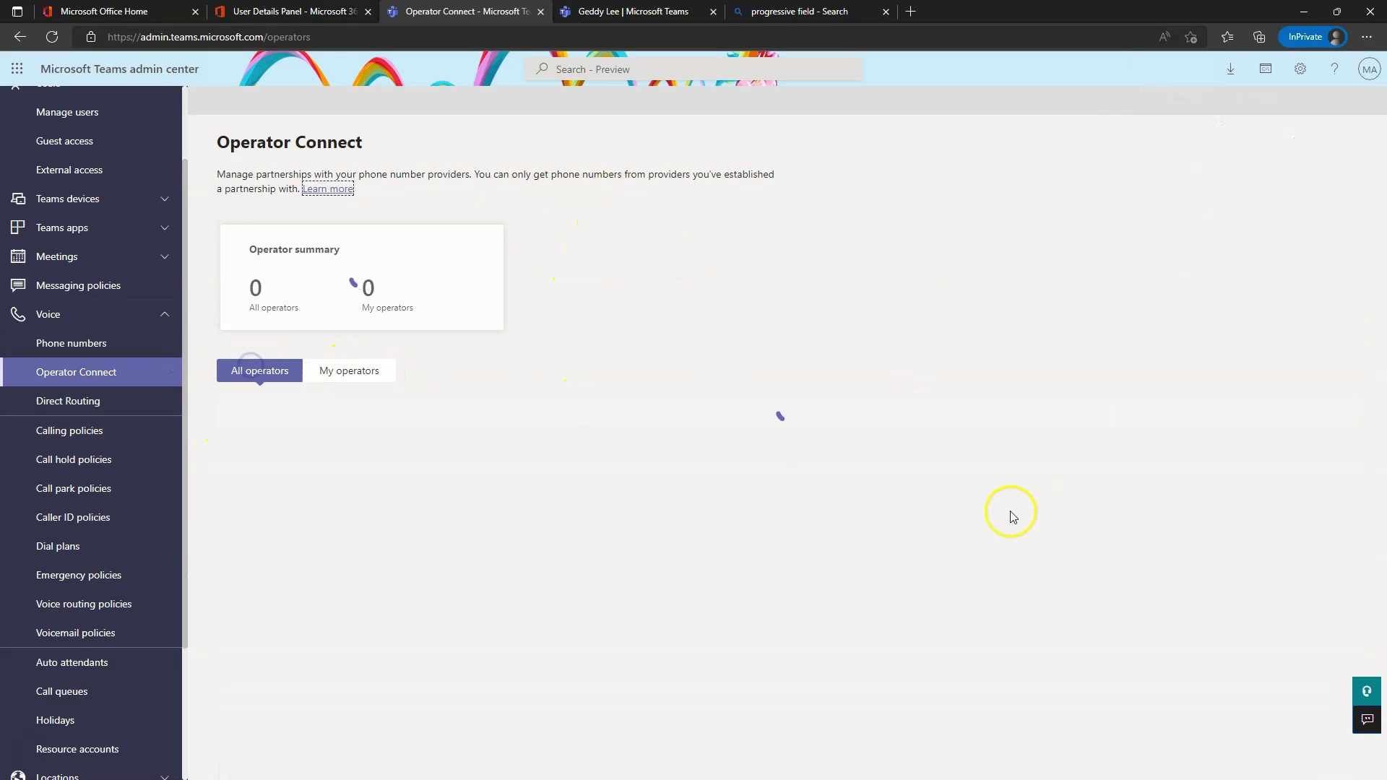
Browse the full Operator Connect provider list, checking each operator's available products and served regions.
{"action": "scroll", "coordinate": [756, 479], "scroll_direction": "down", "scroll_amount": 3}
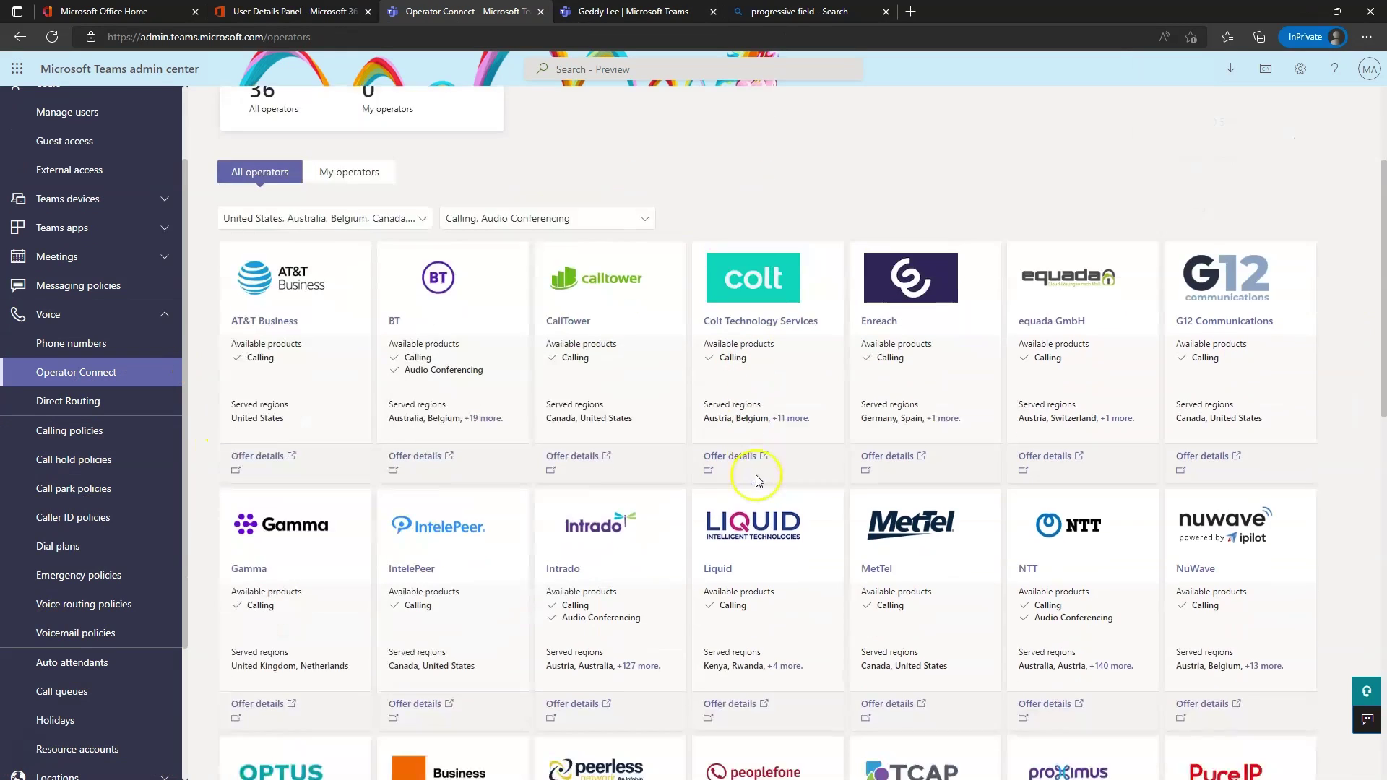
{"action": "scroll", "coordinate": [757, 479], "scroll_direction": "down", "scroll_amount": 3}
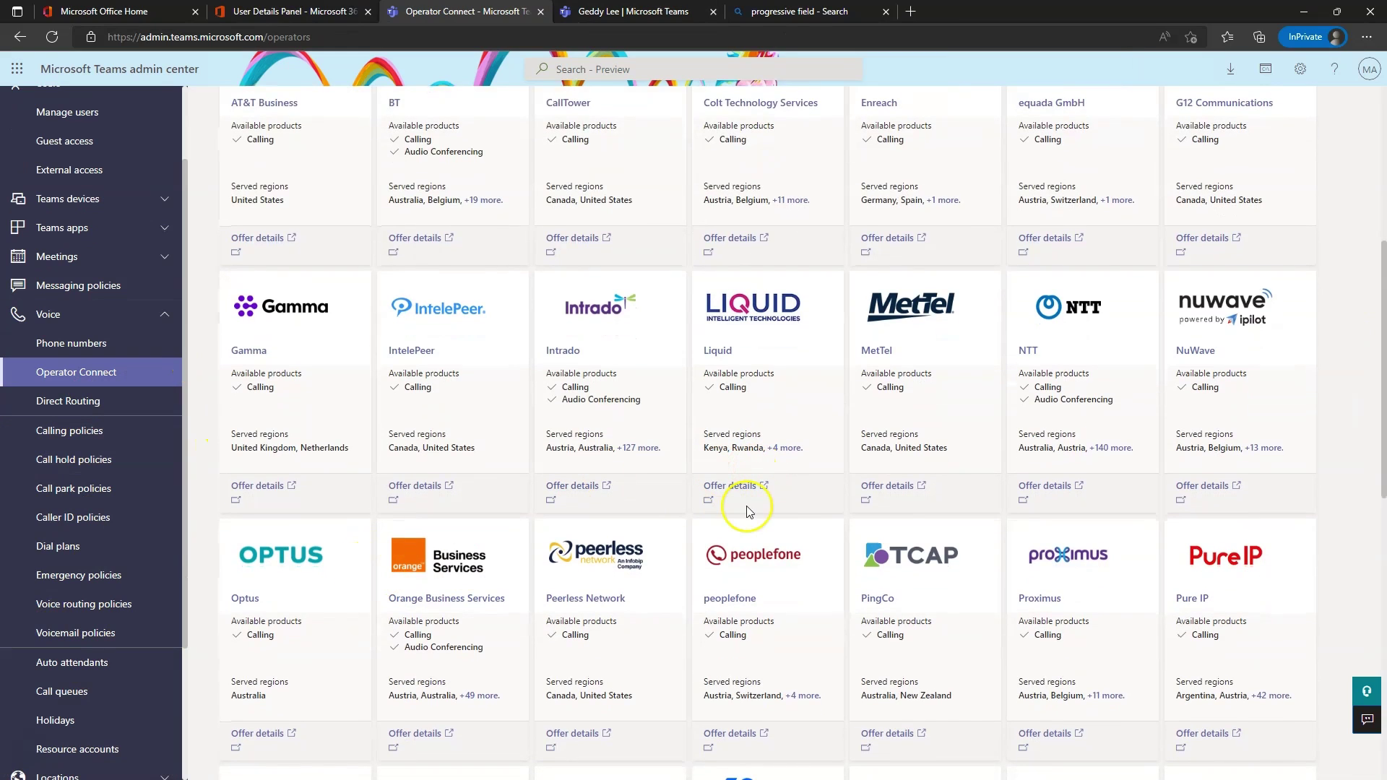
{"action": "scroll", "coordinate": [975, 533], "scroll_direction": "down", "scroll_amount": 1}
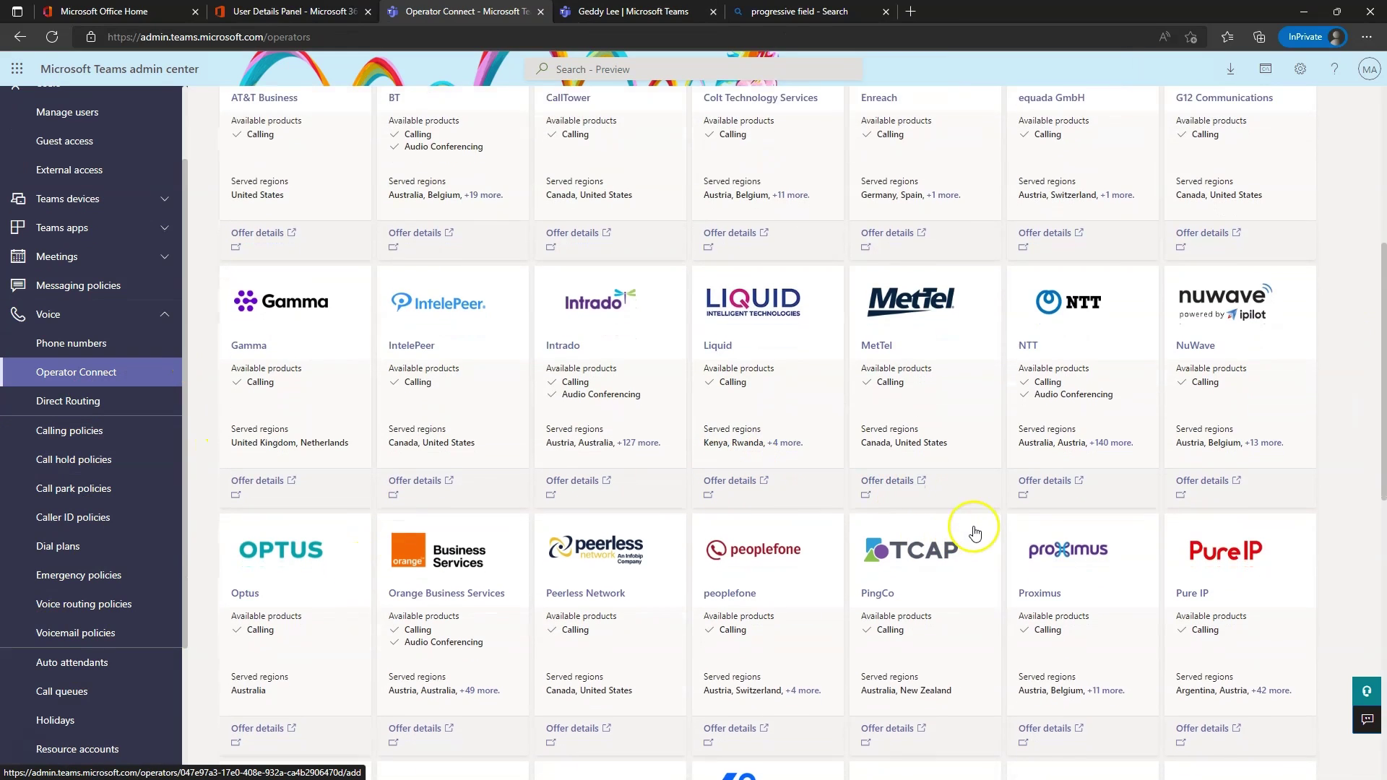
{"action": "scroll", "coordinate": [975, 534], "scroll_direction": "down", "scroll_amount": 4}
{"action": "scroll", "coordinate": [975, 533], "scroll_direction": "down", "scroll_amount": 4}
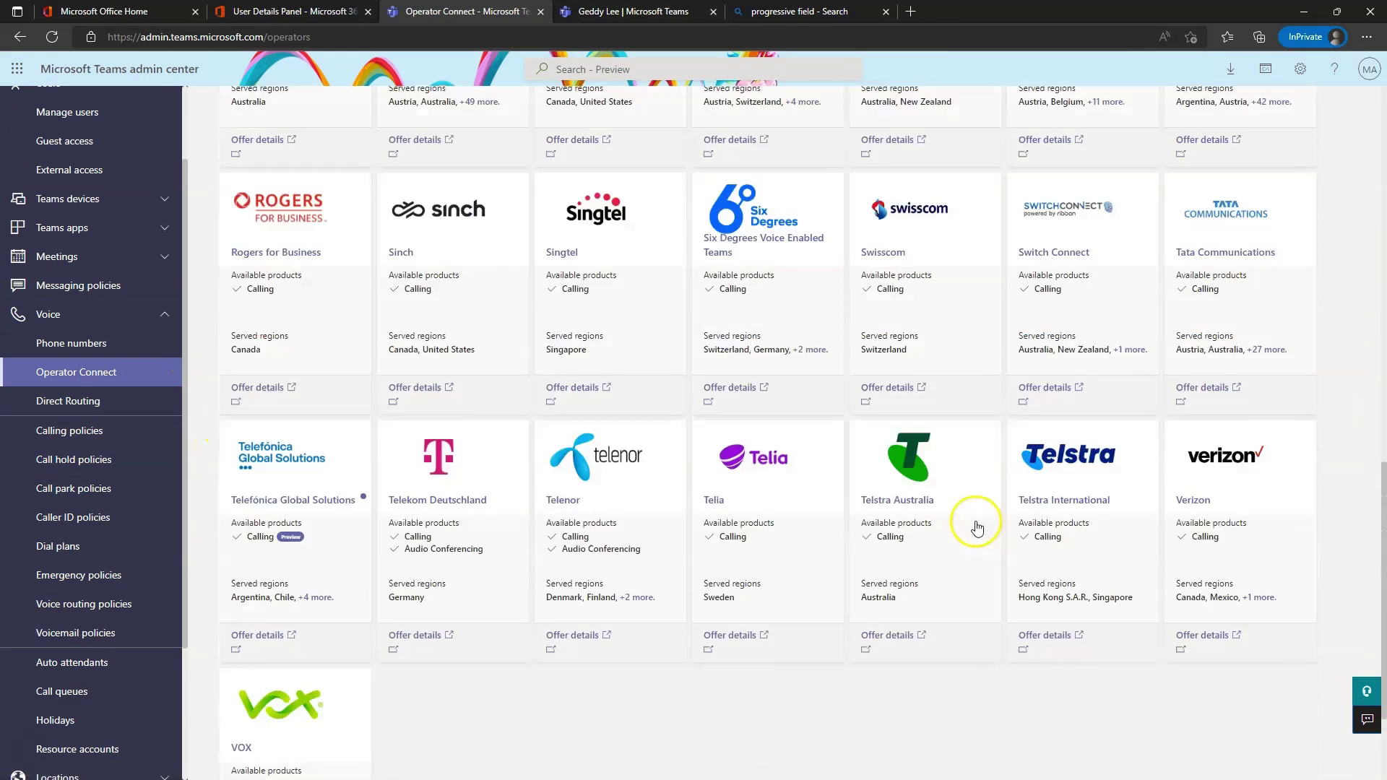
{"action": "scroll", "coordinate": [977, 528], "scroll_direction": "down", "scroll_amount": 2}
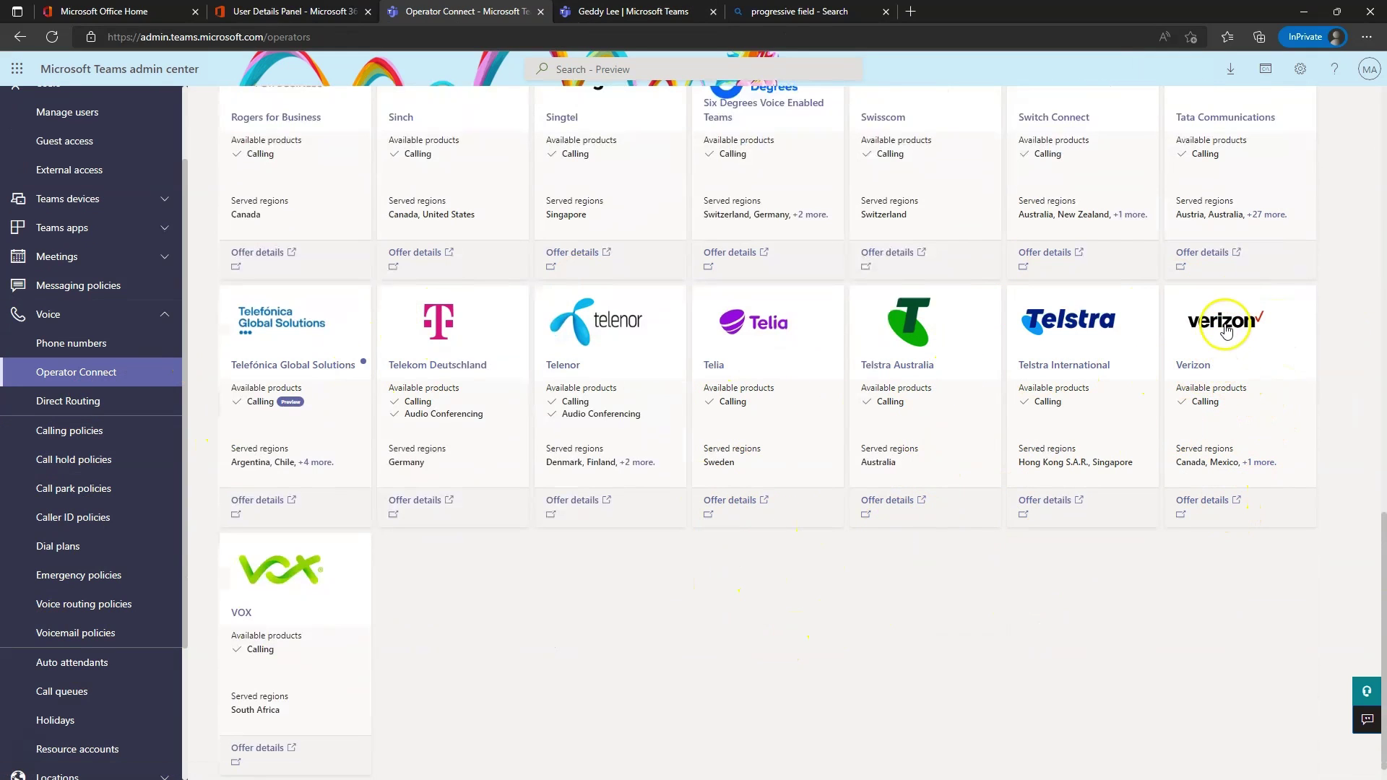
{"action": "scroll", "coordinate": [665, 403], "scroll_direction": "up", "scroll_amount": 10}
{"action": "scroll", "coordinate": [681, 399], "scroll_direction": "up", "scroll_amount": 6}
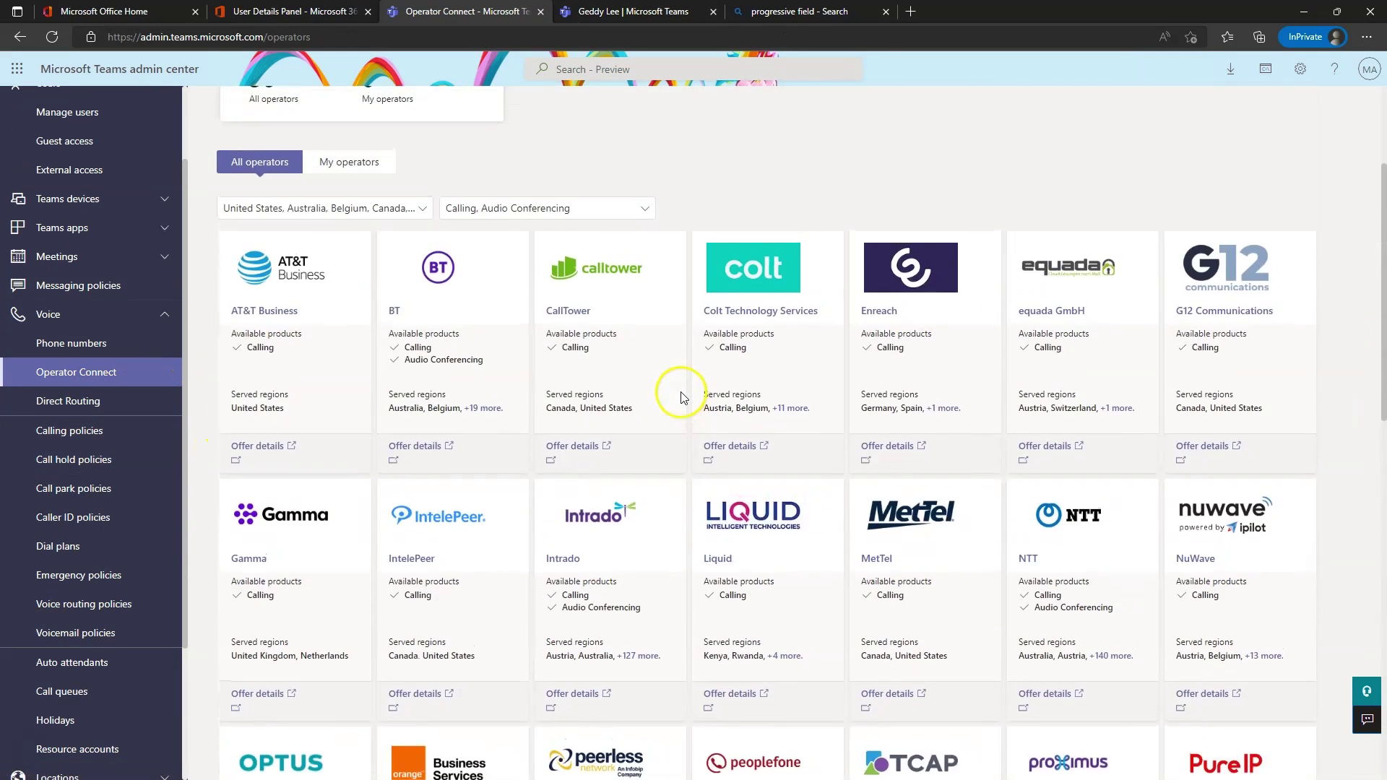
Go to Direct Routing under Voice and check its summary, SBCs and voice routes.
{"action": "left_click", "coordinate": [64, 403]}
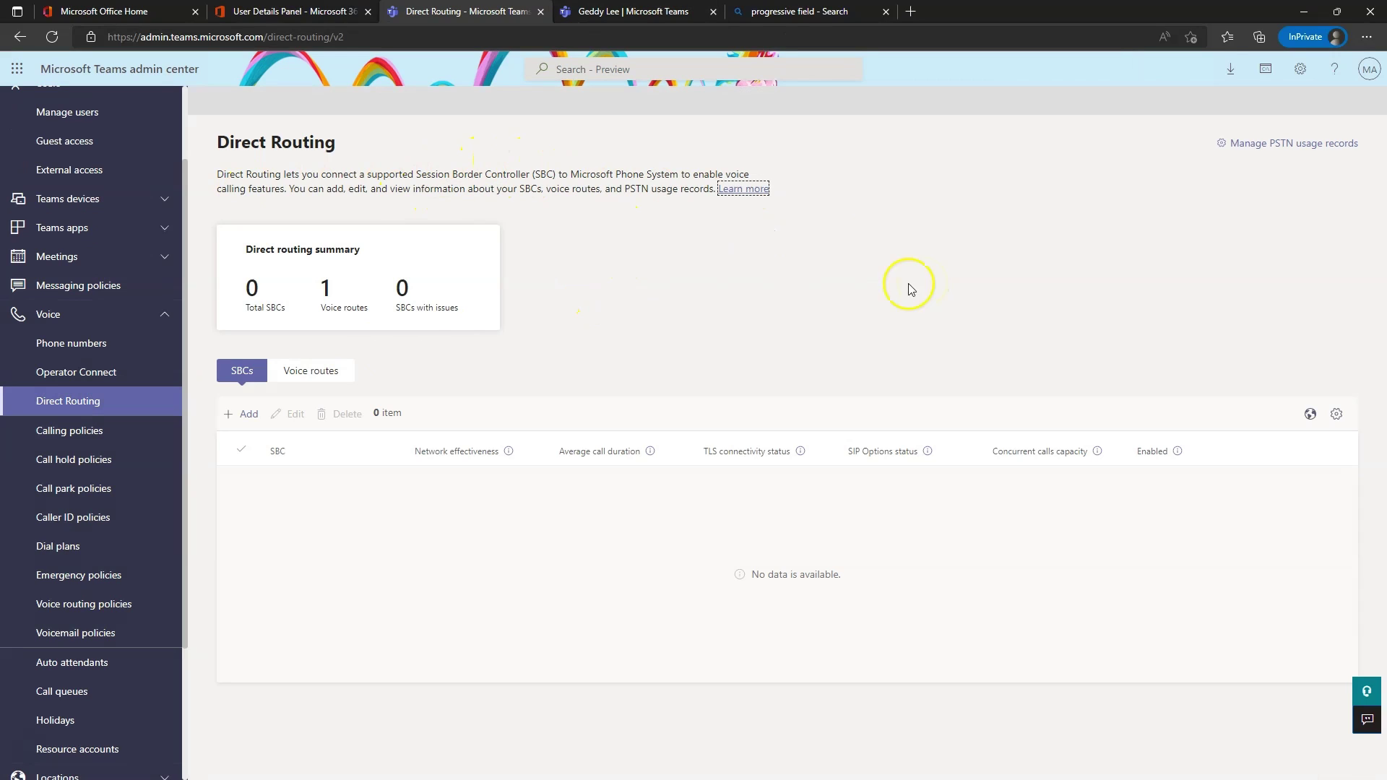
{"action": "left_click", "coordinate": [330, 387]}
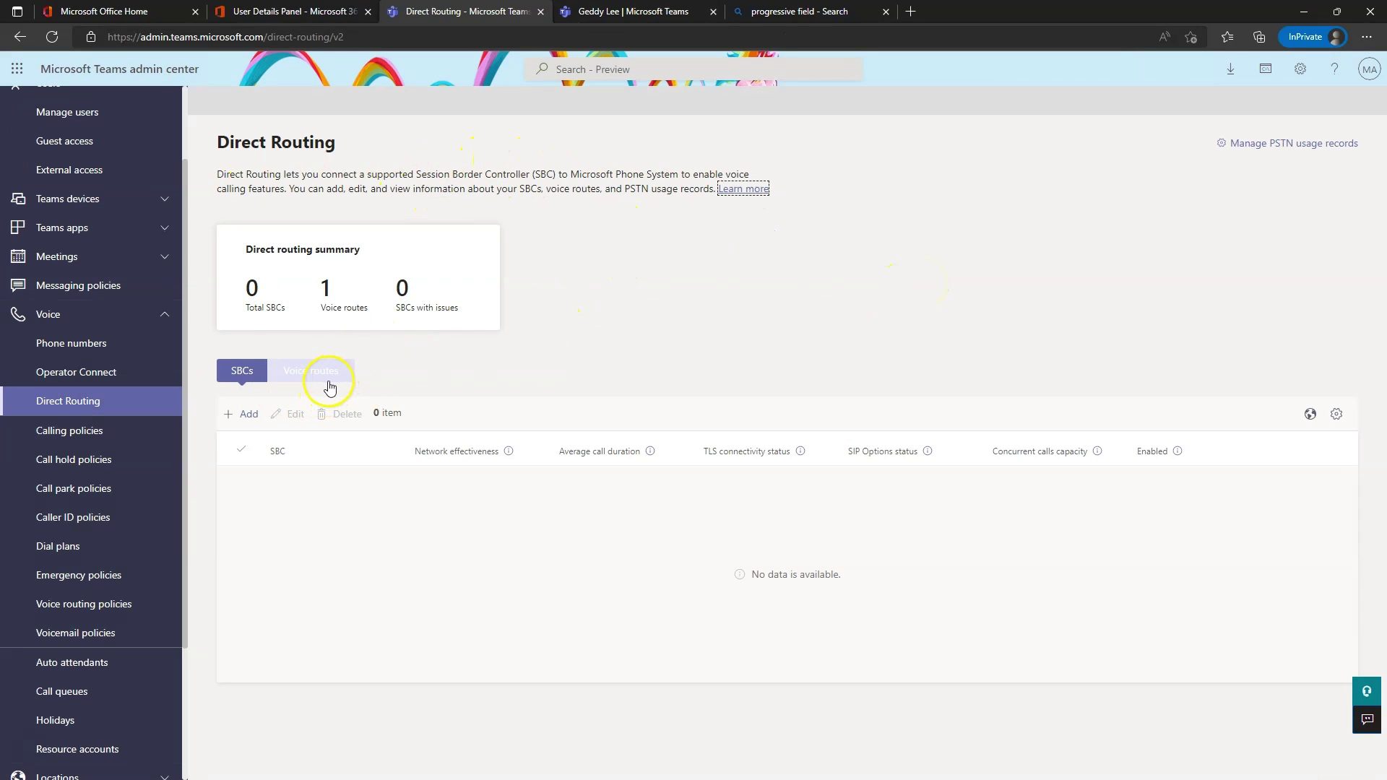
Go to Calling policies, open the Global (Org-wide default) policy and review its call settings.
{"action": "left_click", "coordinate": [77, 438]}
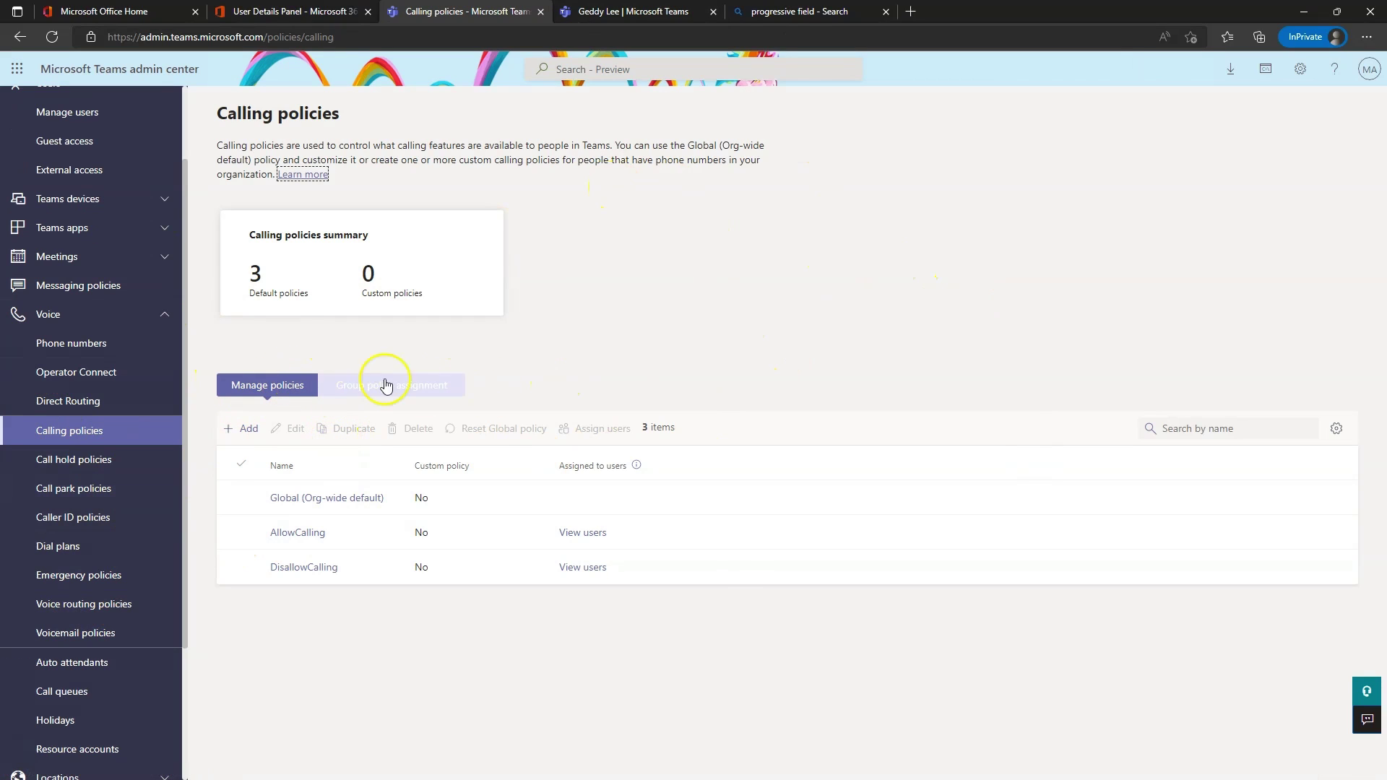
{"action": "left_click", "coordinate": [302, 505]}
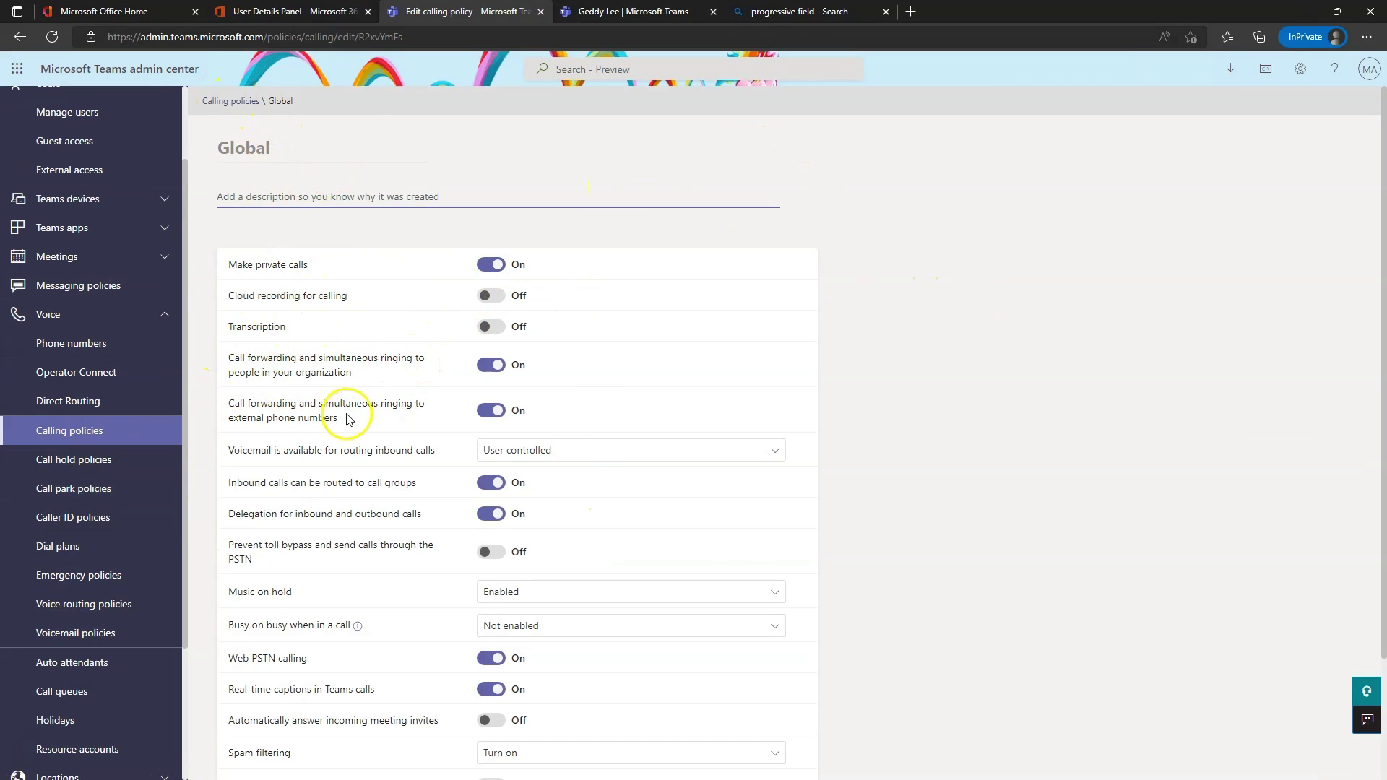
{"action": "scroll", "coordinate": [362, 379], "scroll_direction": "down", "scroll_amount": 2}
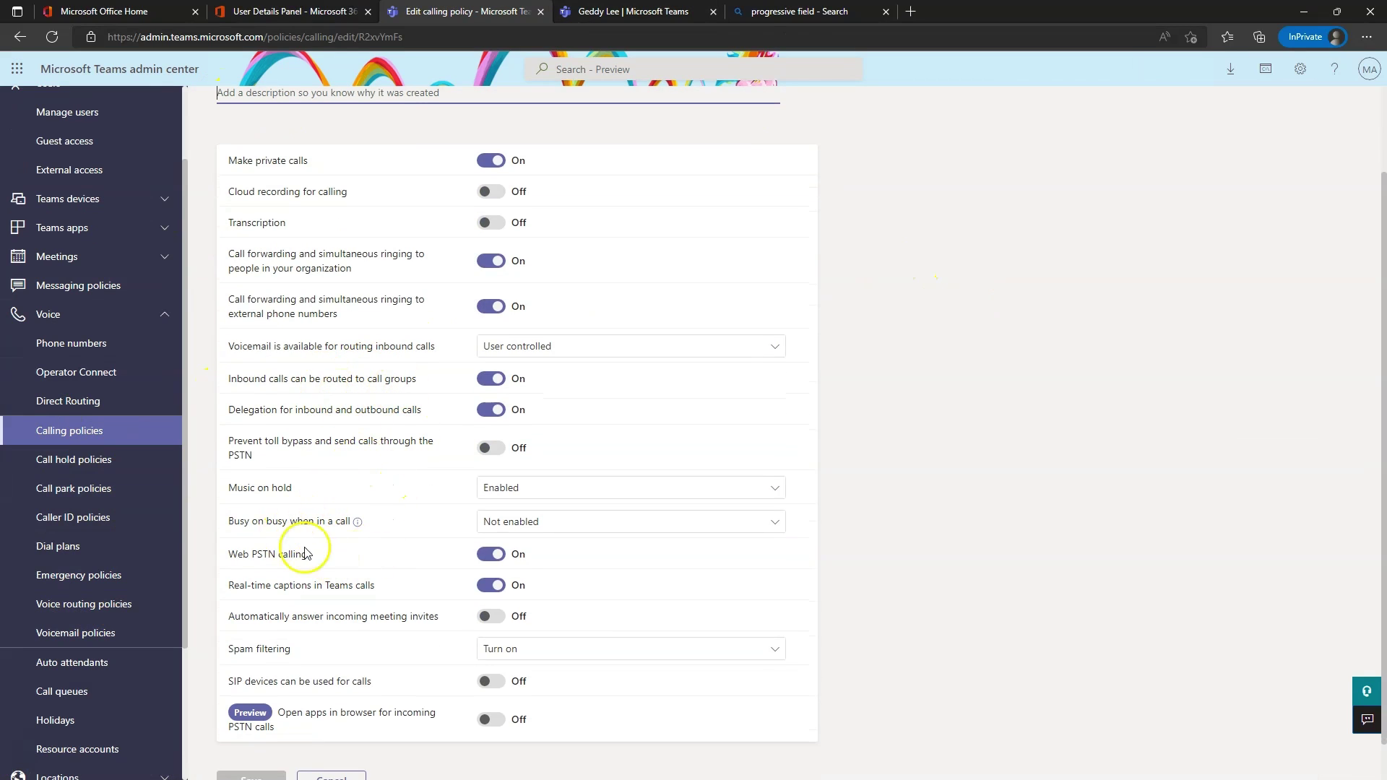
{"action": "scroll", "coordinate": [388, 635], "scroll_direction": "down", "scroll_amount": 1}
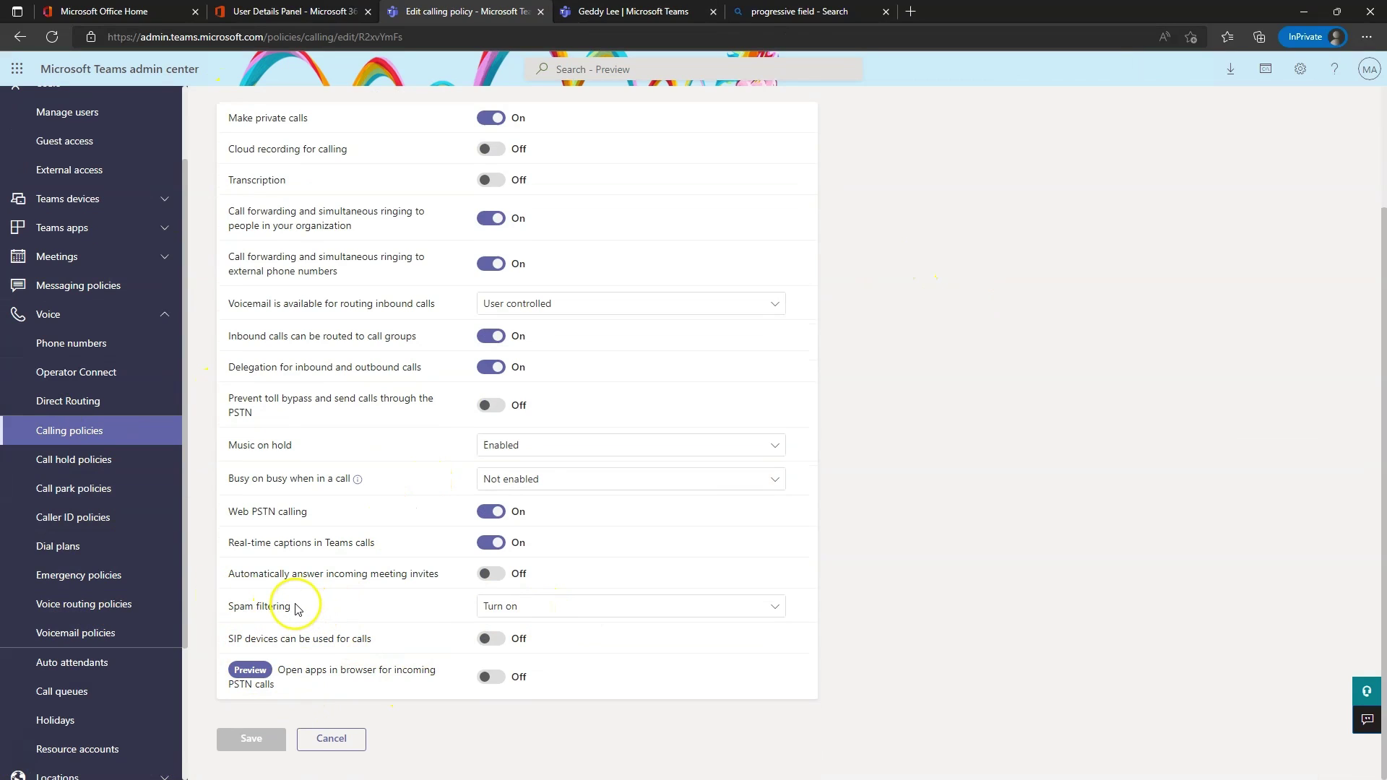
Check the Spam filtering options in the Global calling policy without changing them, and return to the policy list.
{"action": "left_click", "coordinate": [531, 608]}
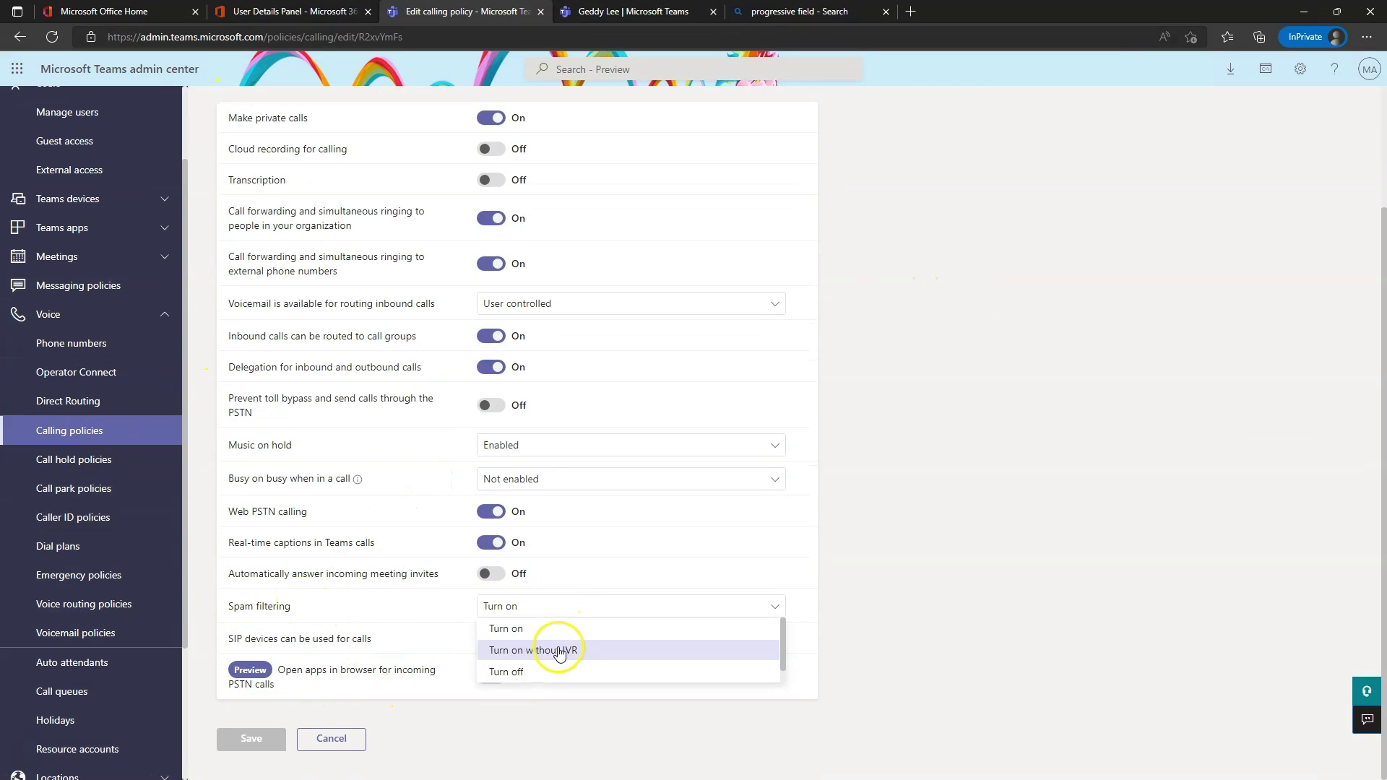
{"action": "scroll", "coordinate": [558, 653], "scroll_direction": "down", "scroll_amount": 1}
{"action": "scroll", "coordinate": [646, 660], "scroll_direction": "up", "scroll_amount": 1}
{"action": "left_click", "coordinate": [963, 604]}
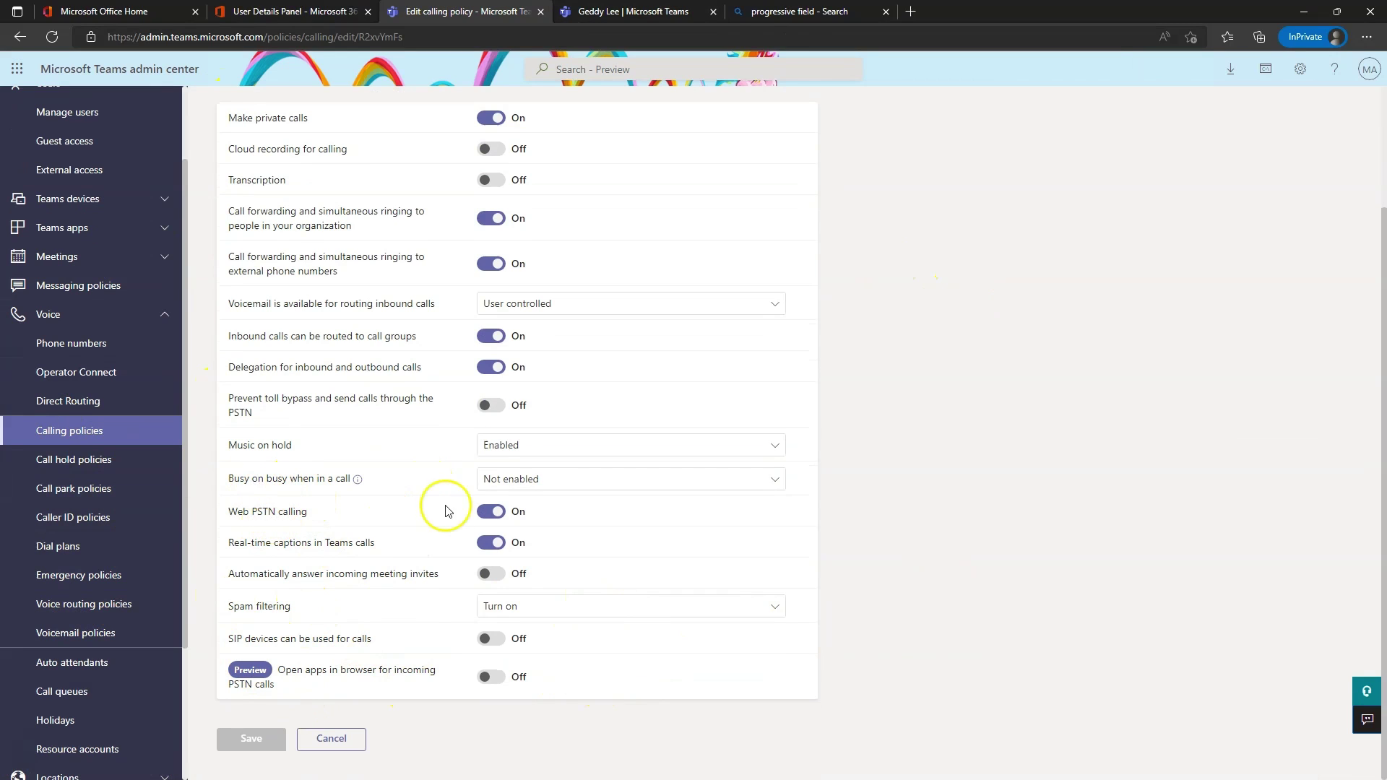
{"action": "scroll", "coordinate": [325, 443], "scroll_direction": "up", "scroll_amount": 2}
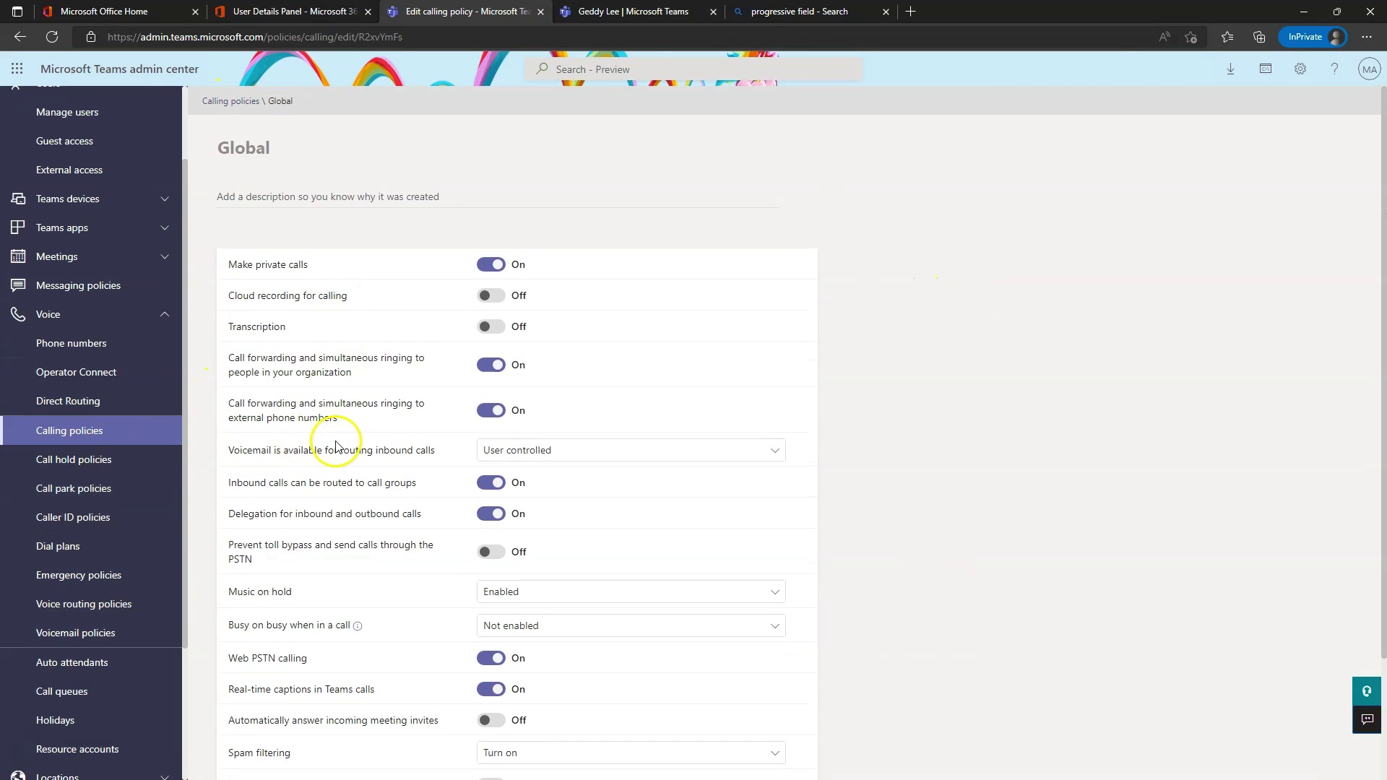
{"action": "left_click", "coordinate": [219, 102]}
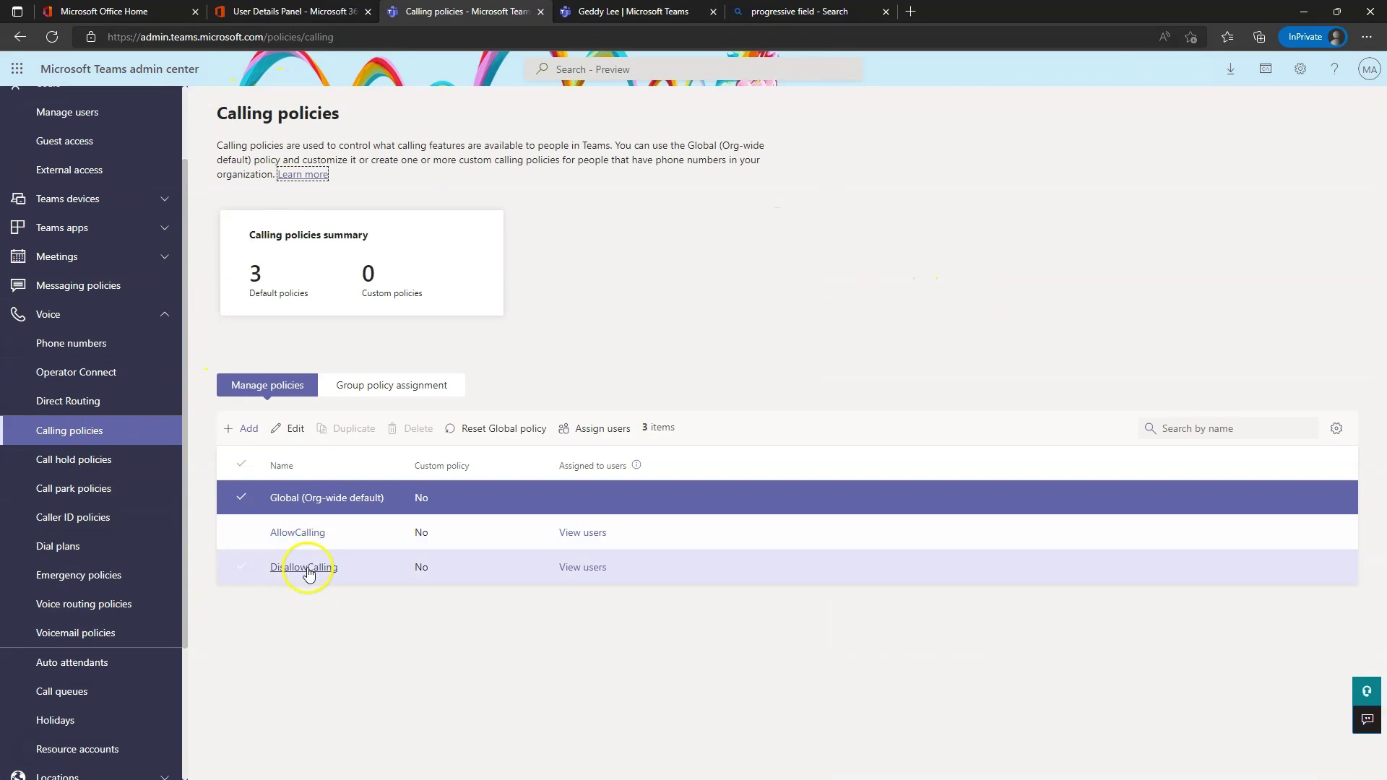
Open the DisallowCalling policy, review its settings, and select AllowCalling back in the calling policies list.
{"action": "left_click", "coordinate": [311, 569]}
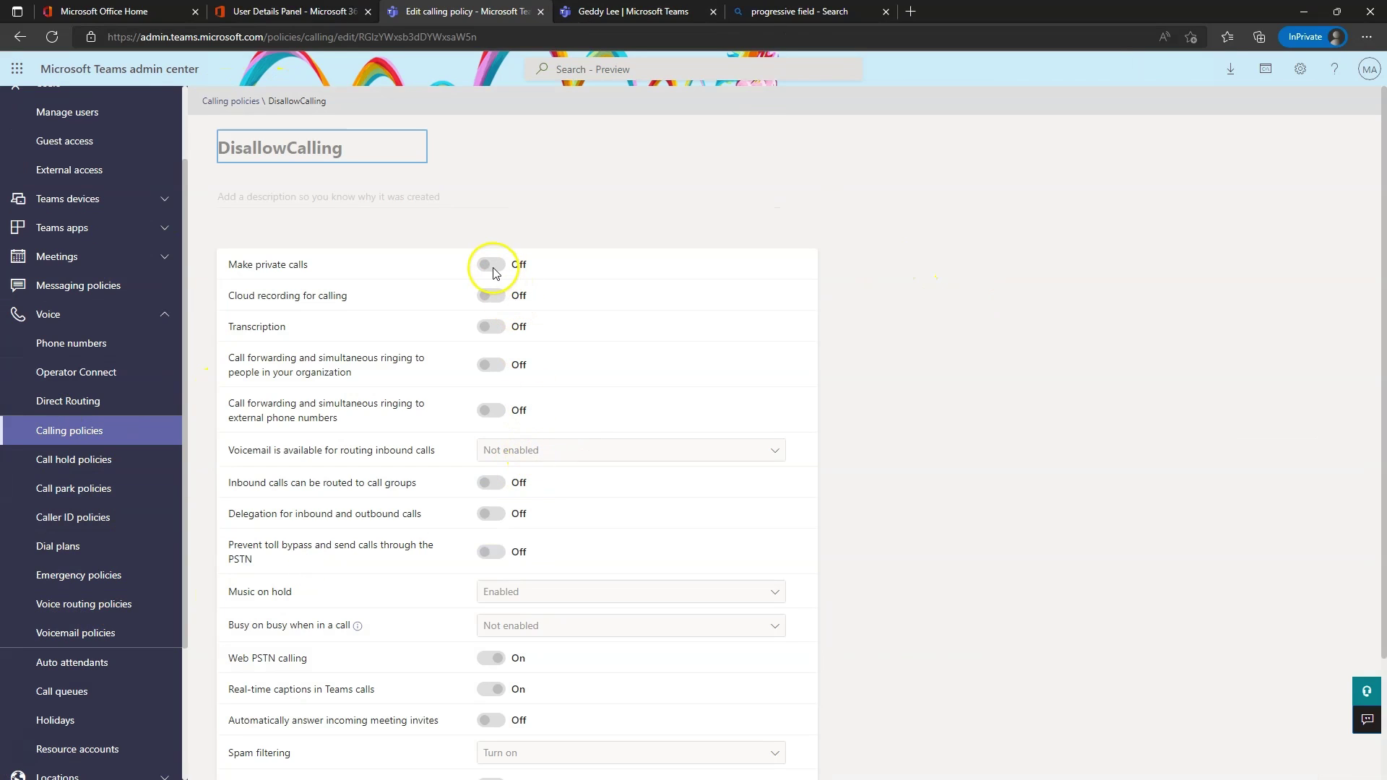
{"action": "scroll", "coordinate": [492, 269], "scroll_direction": "down", "scroll_amount": 2}
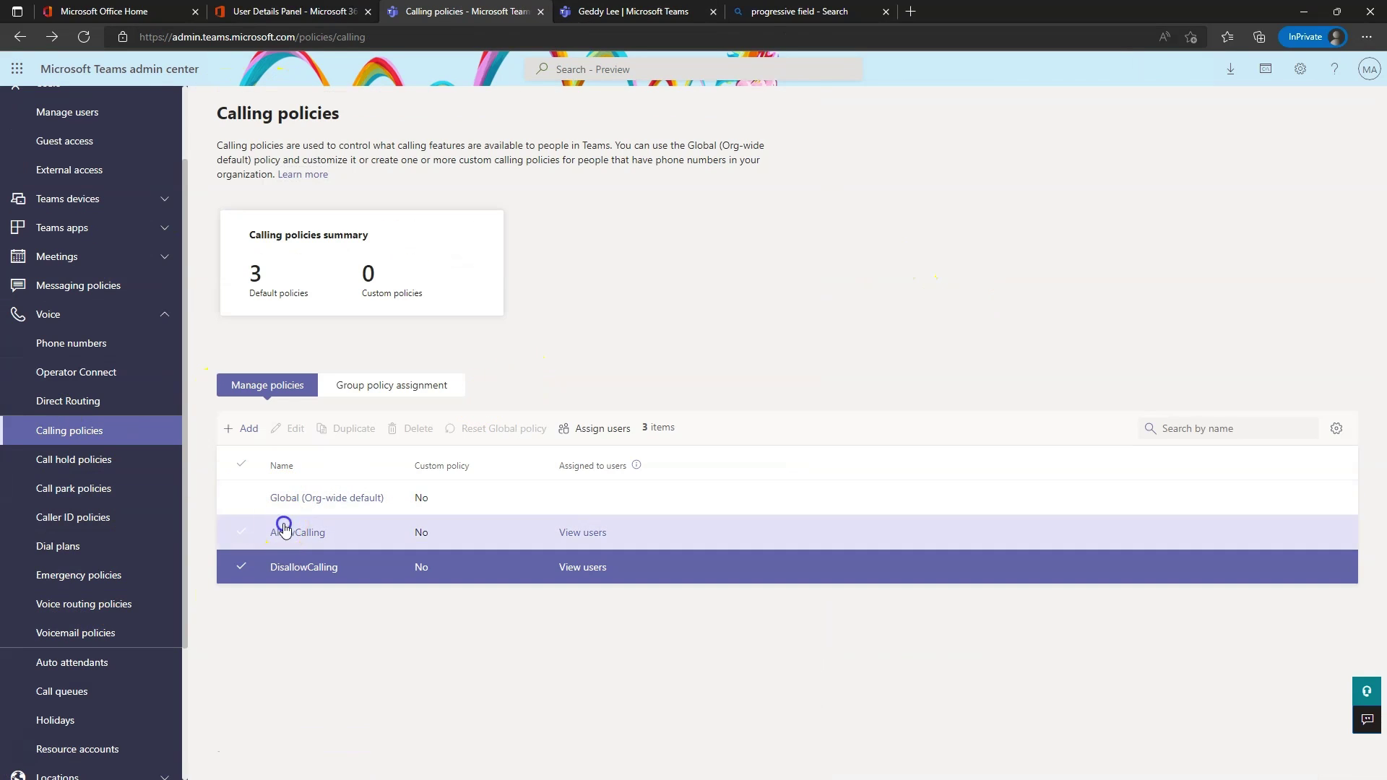
{"action": "left_click", "coordinate": [283, 533]}
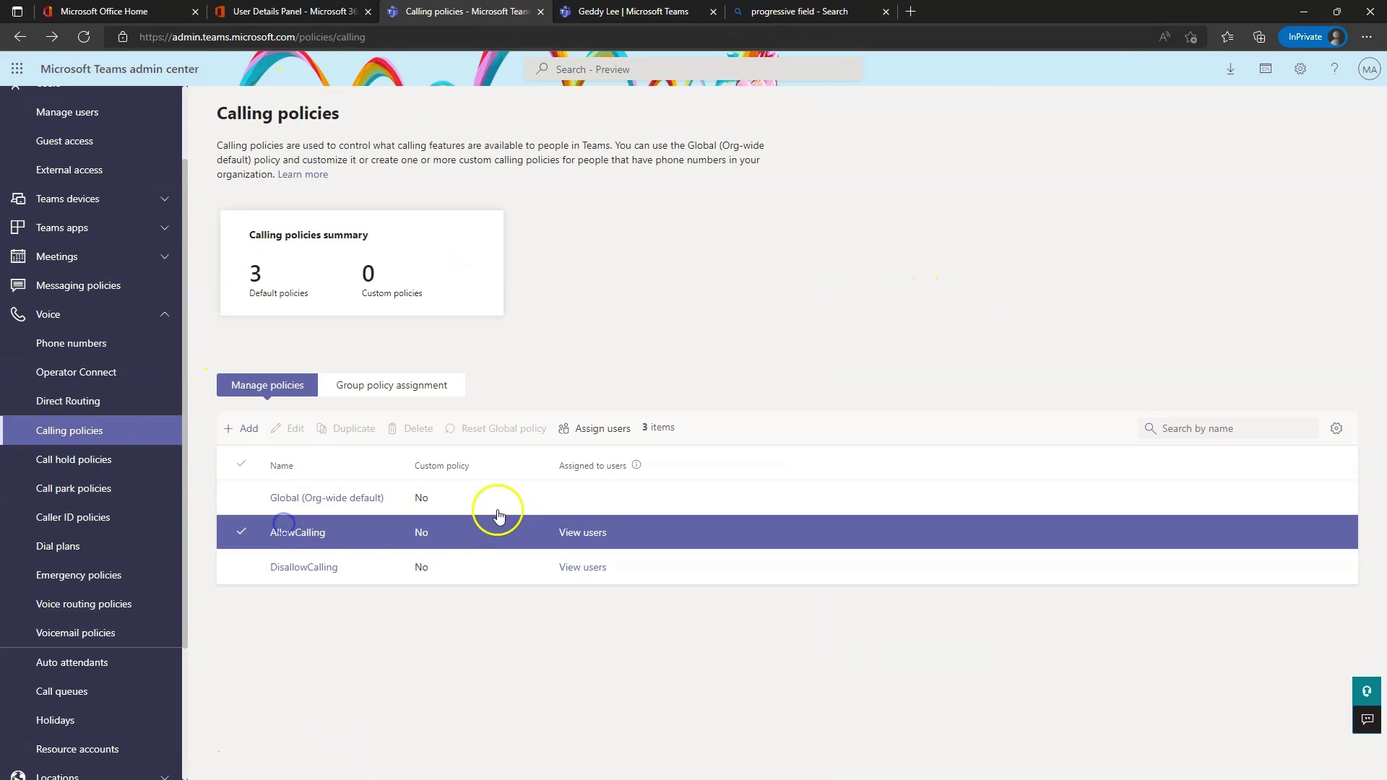
Reopen the Global calling policy, look over its settings again, and return to the list of calling policies.
{"action": "left_click", "coordinate": [311, 498]}
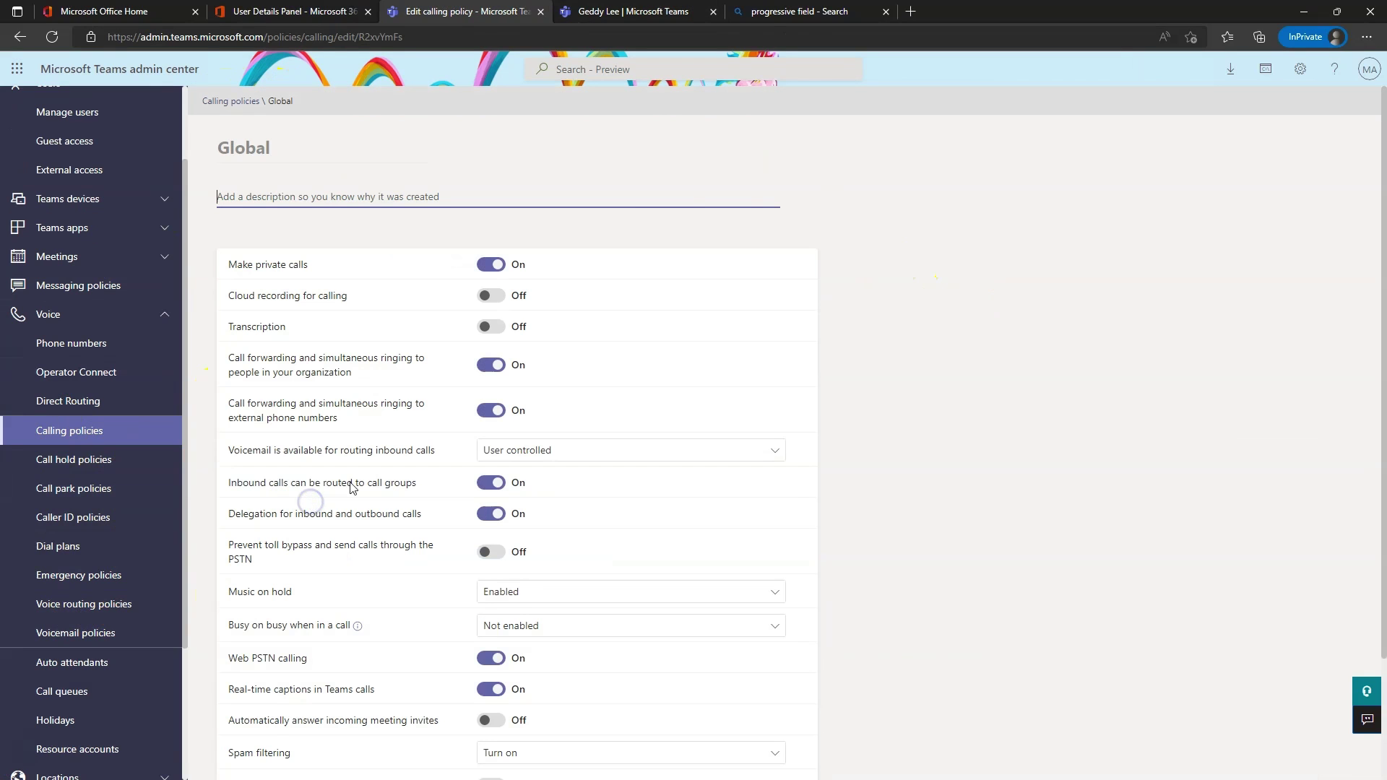
{"action": "scroll", "coordinate": [491, 448], "scroll_direction": "down", "scroll_amount": 2}
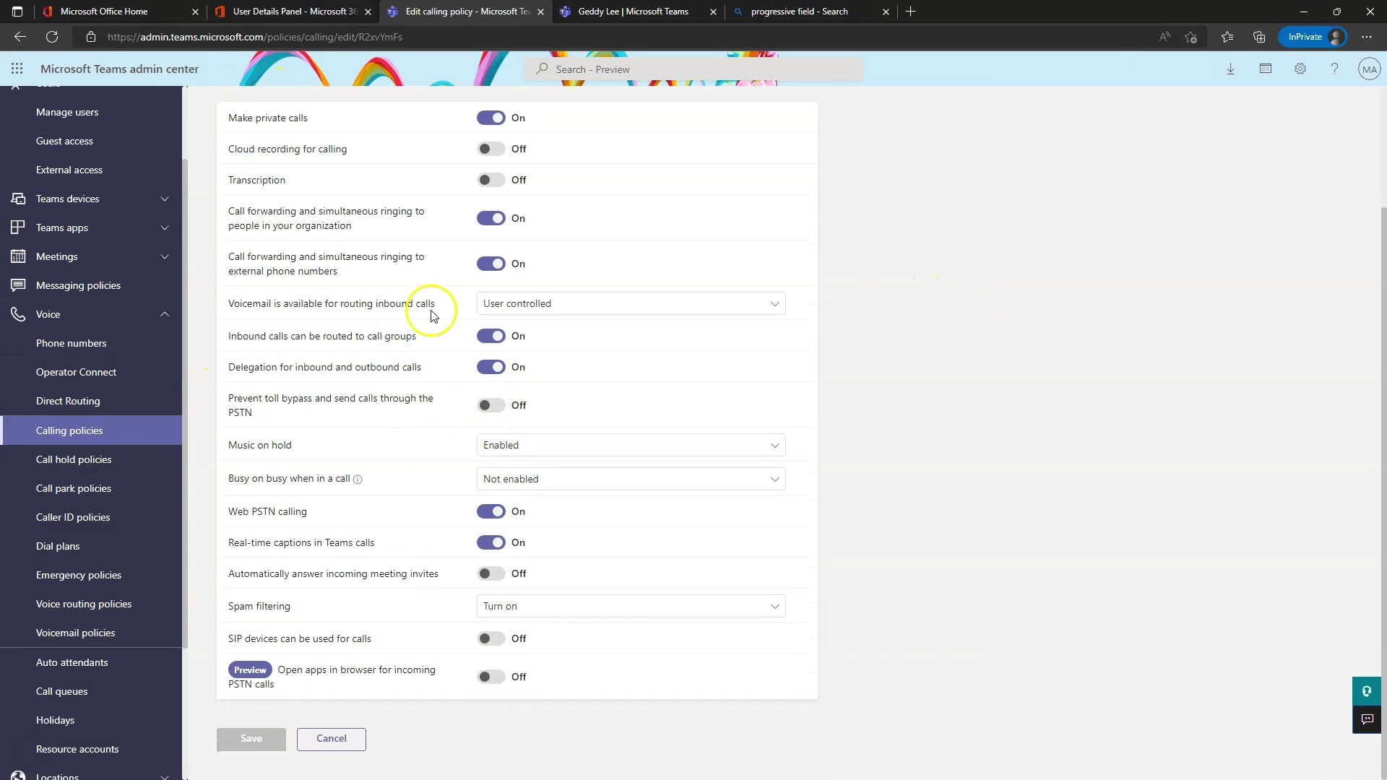
{"action": "scroll", "coordinate": [462, 289], "scroll_direction": "up", "scroll_amount": 2}
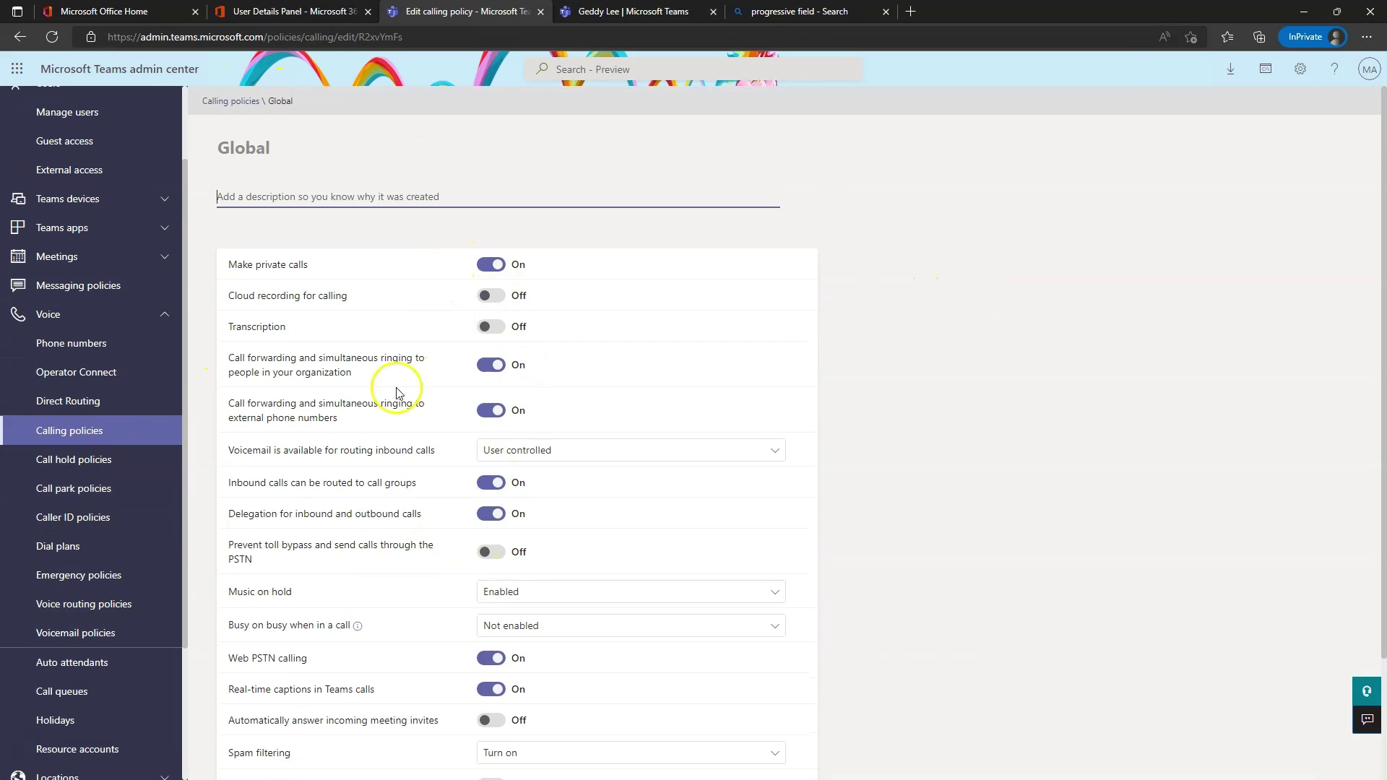
{"action": "key", "text": "alt+Left"}
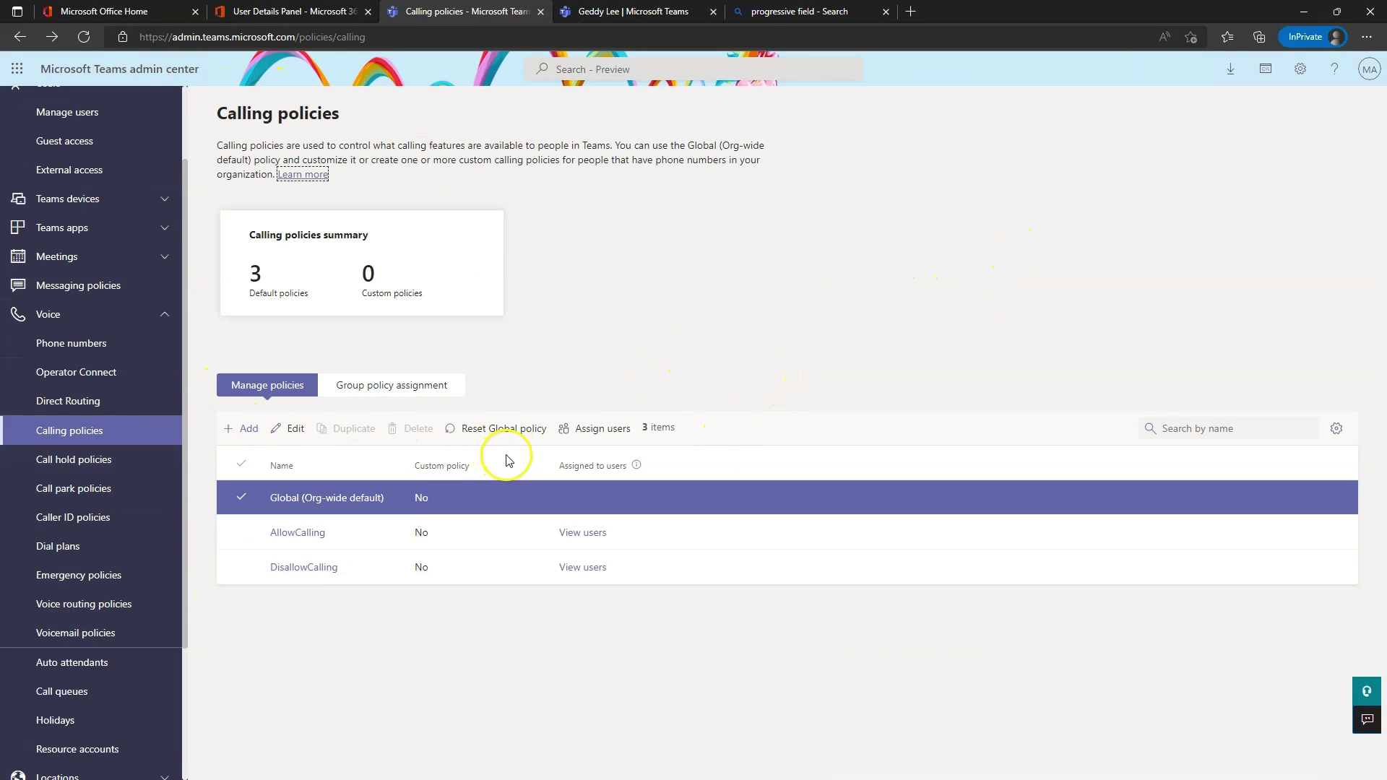
Review the Global policy's audio file upload option under Call hold policies, cancel it, and briefly check the Teams client.
{"action": "left_click", "coordinate": [88, 464]}
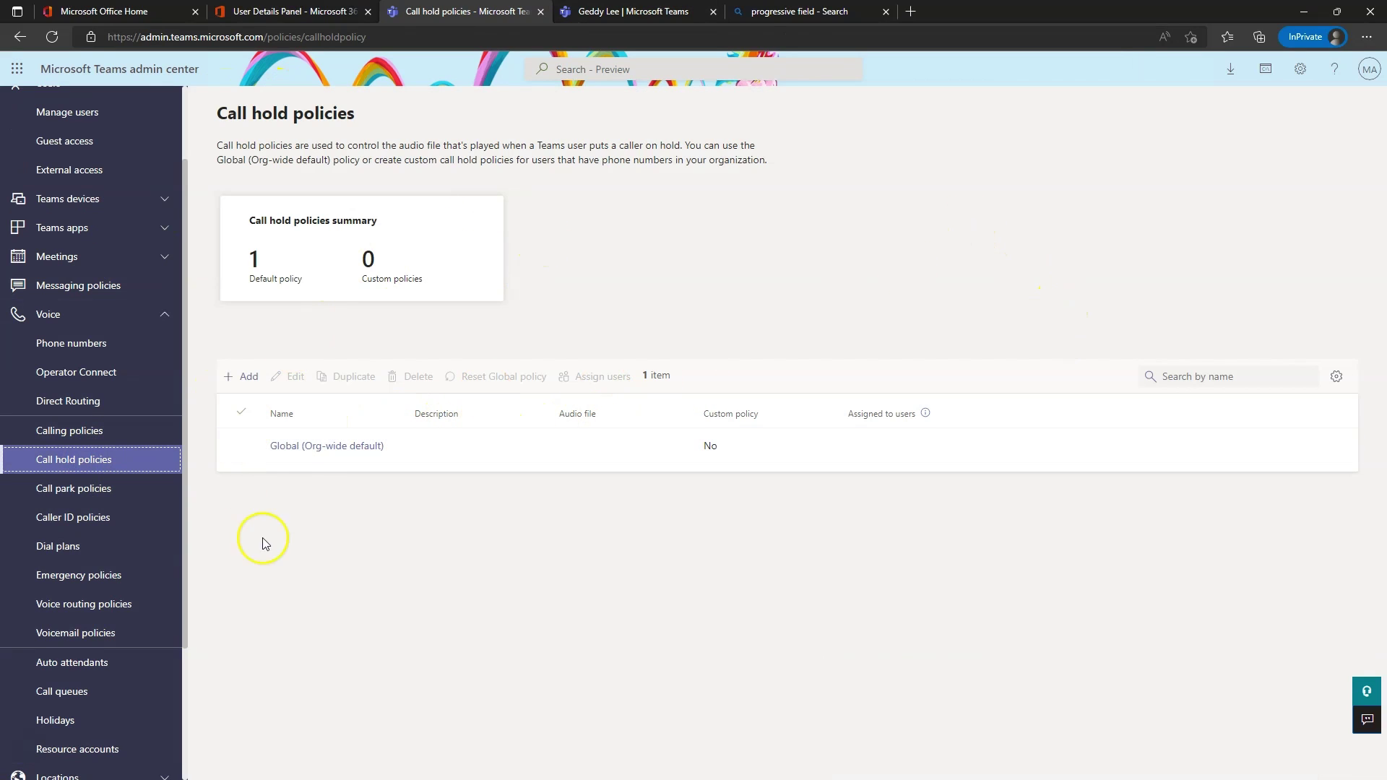
{"action": "left_click", "coordinate": [304, 446]}
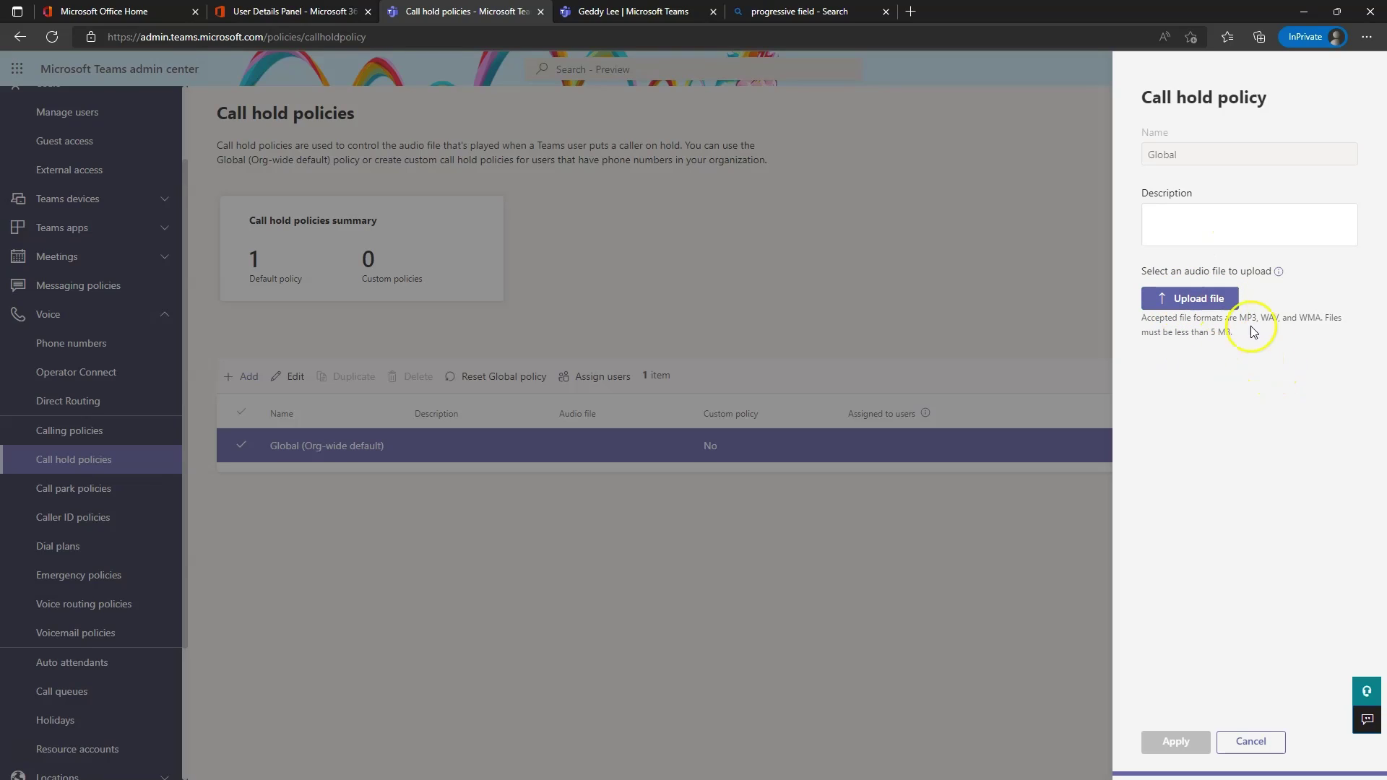
{"action": "left_click", "coordinate": [1230, 267]}
{"action": "left_click", "coordinate": [1254, 744]}
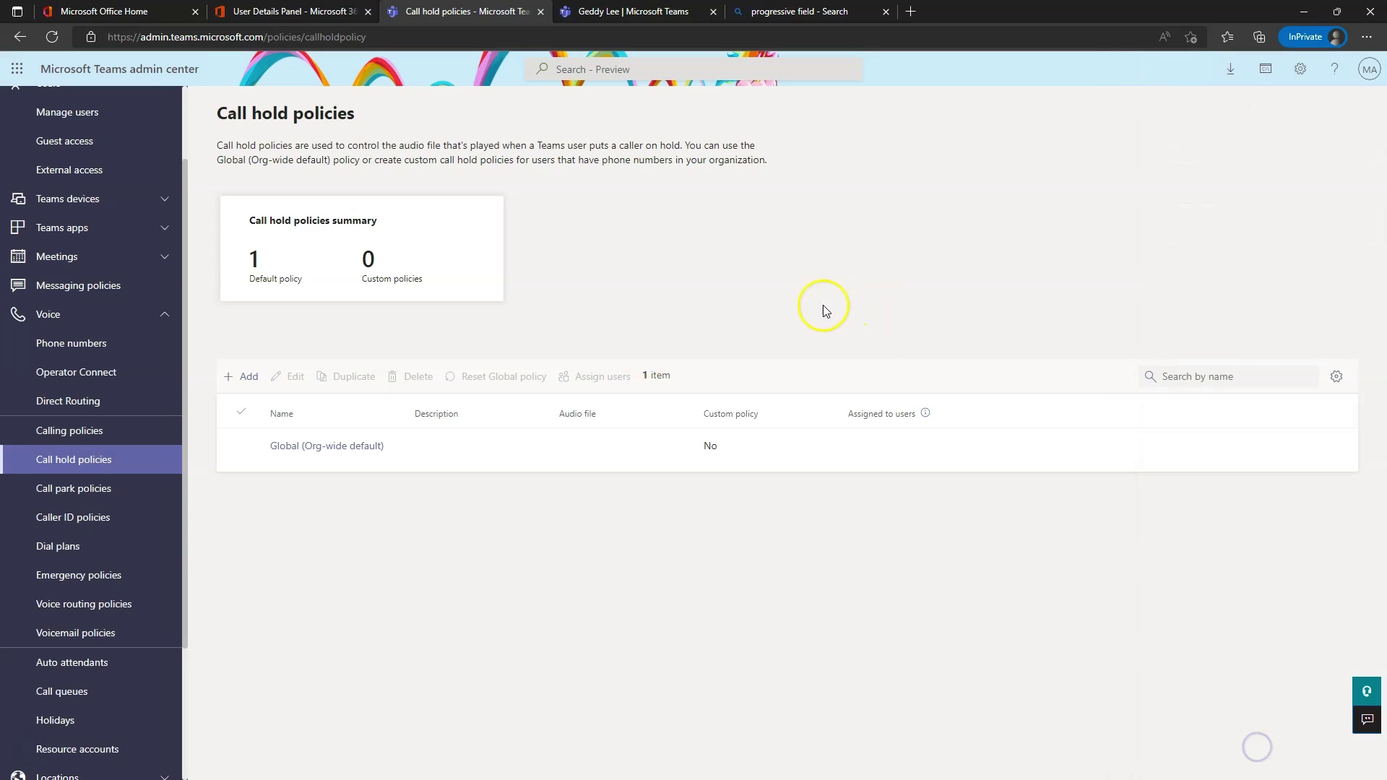
{"action": "left_click", "coordinate": [615, 11]}
{"action": "left_click", "coordinate": [466, 11]}
Go to Call park policies, review the Global policy's pickup range and park timeout settings, and cancel without changes.
{"action": "left_click", "coordinate": [66, 497]}
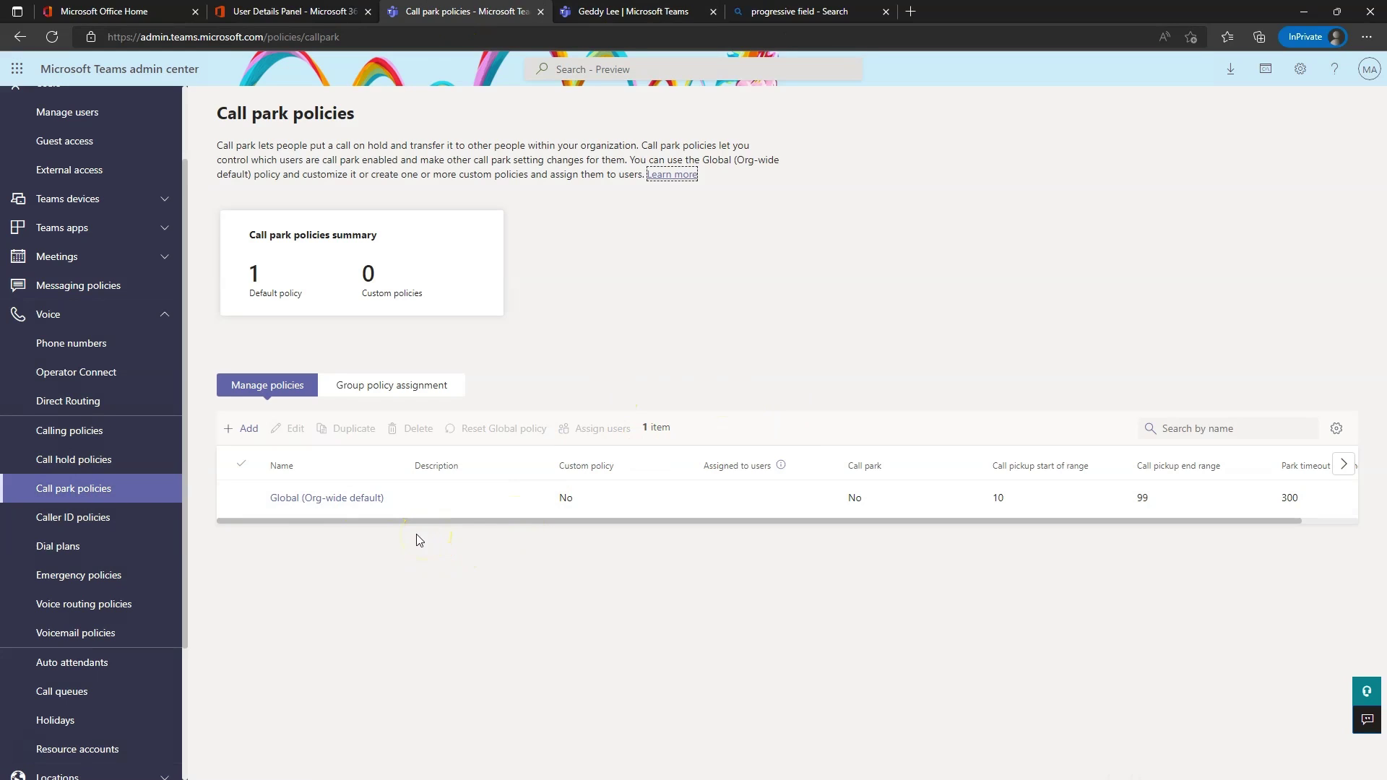
{"action": "left_click", "coordinate": [339, 500]}
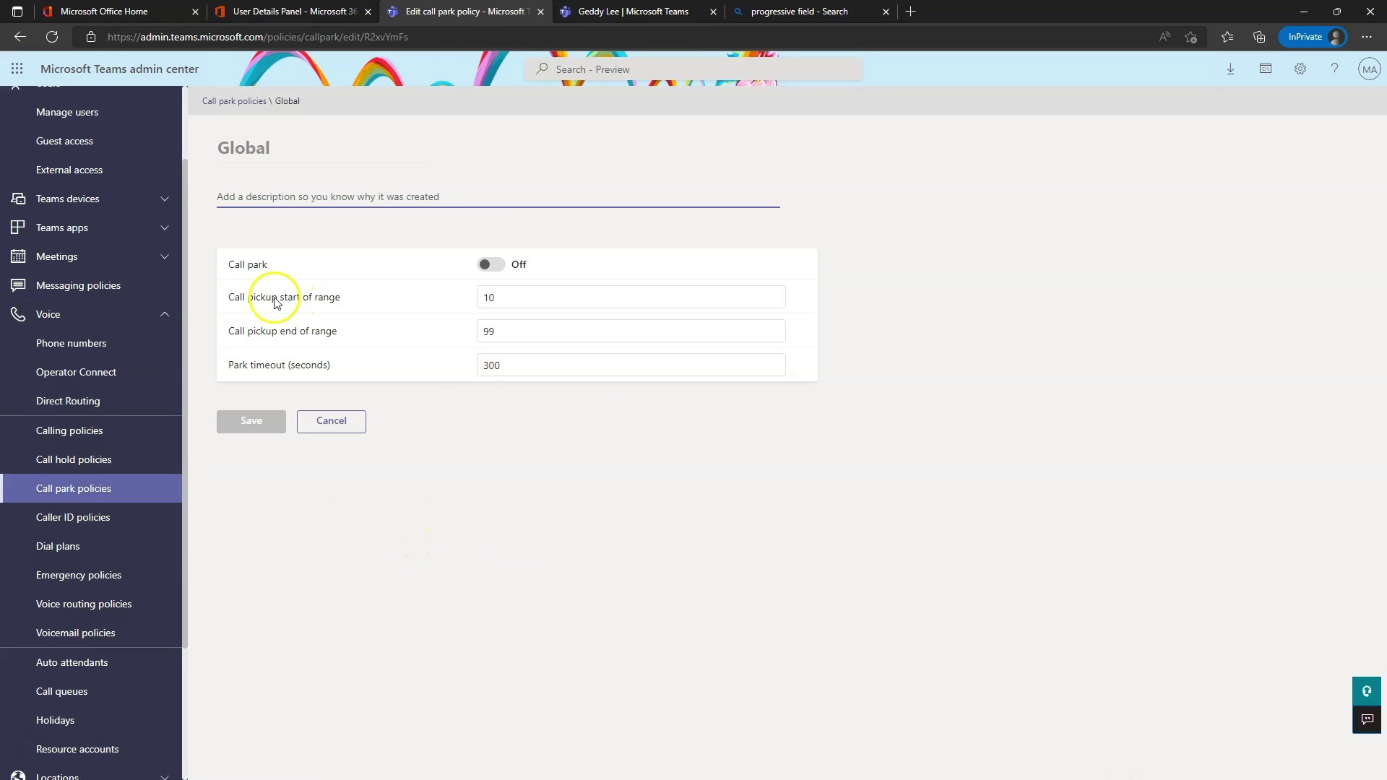
{"action": "left_click", "coordinate": [335, 429]}
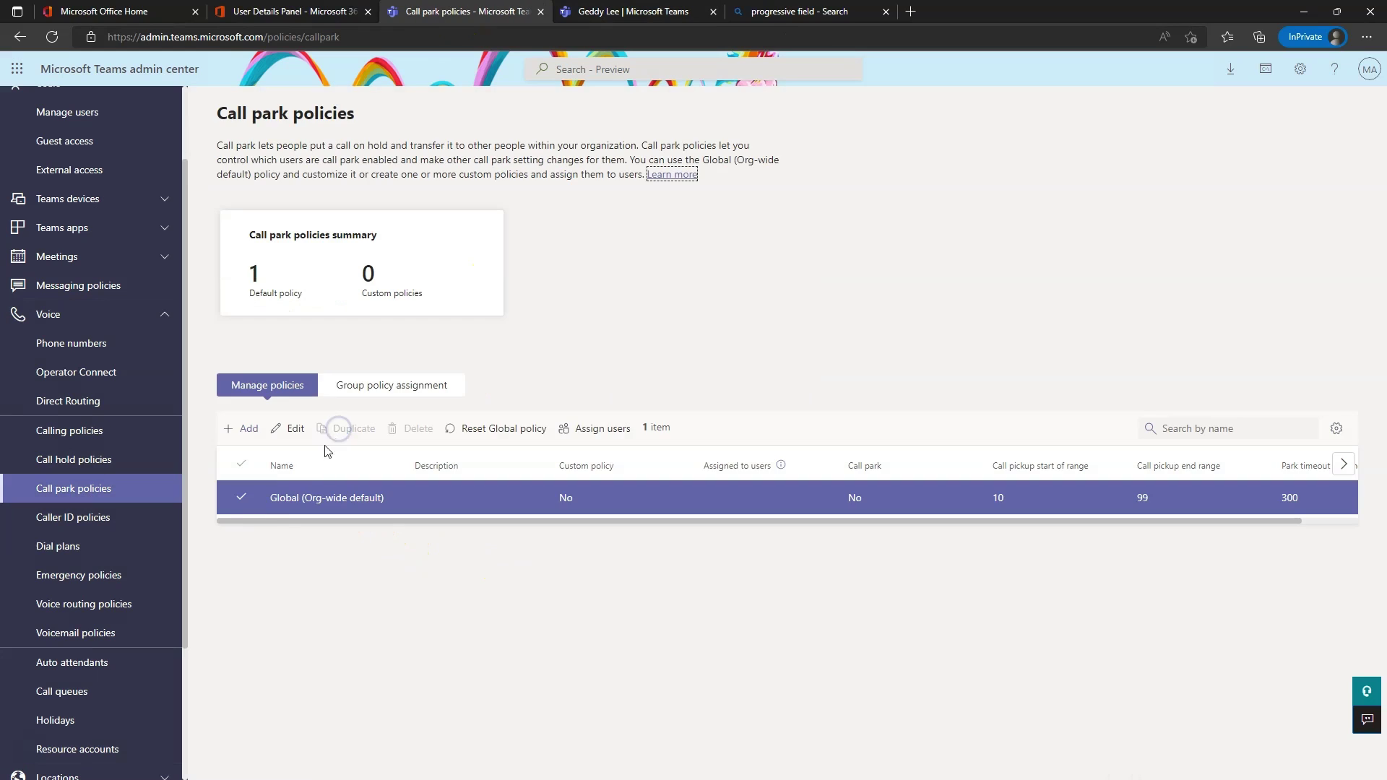
{"action": "left_click", "coordinate": [346, 491]}
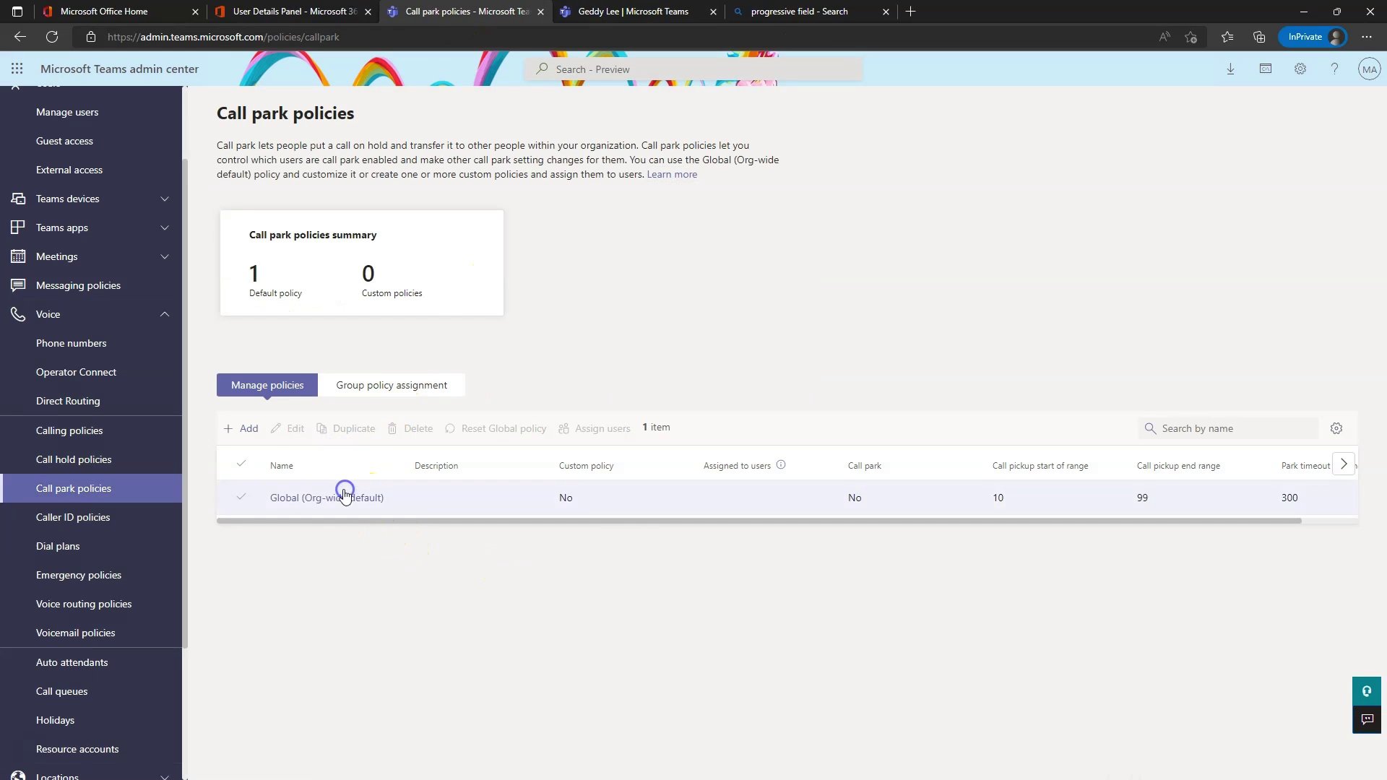
Reopen the Global call park policy, review its park timeout setting, and cancel back to the policy list.
{"action": "left_click", "coordinate": [320, 500]}
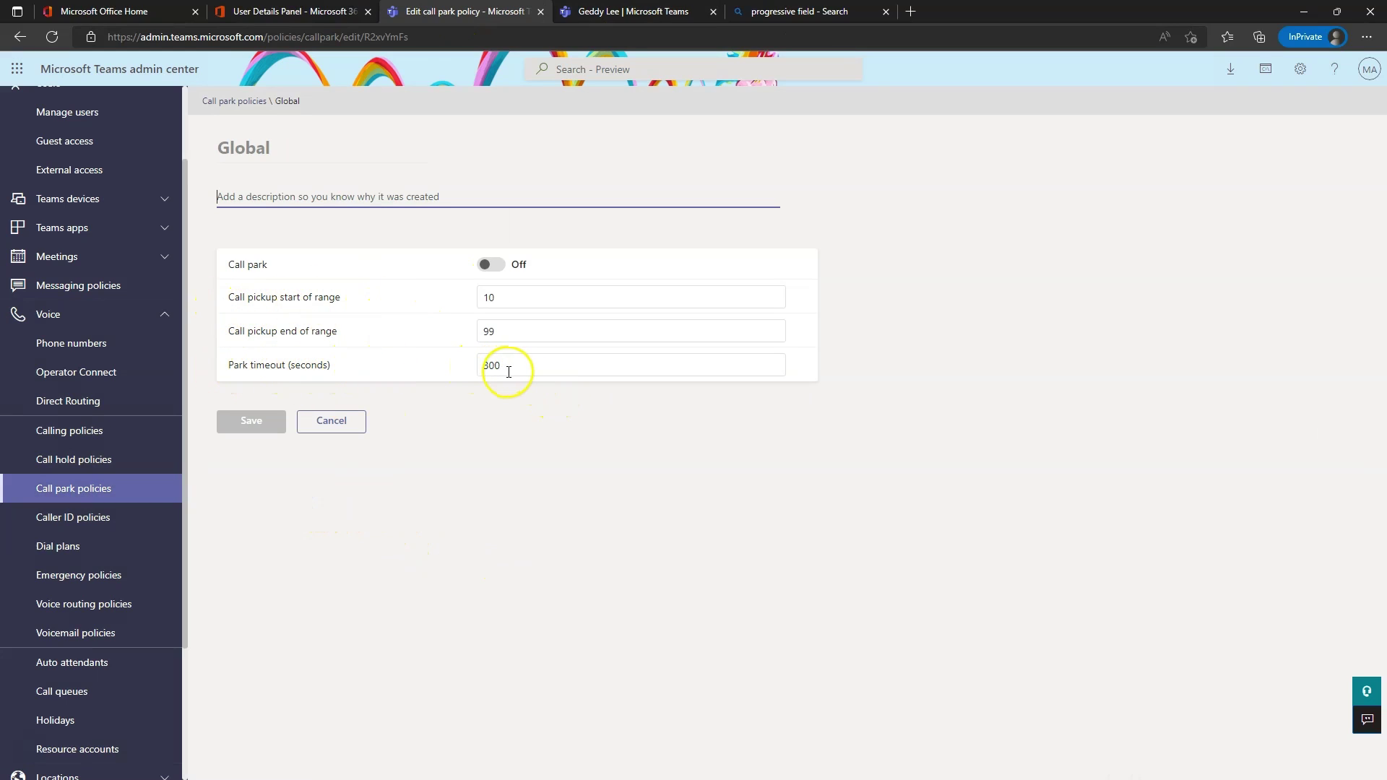
{"action": "left_click", "coordinate": [505, 368]}
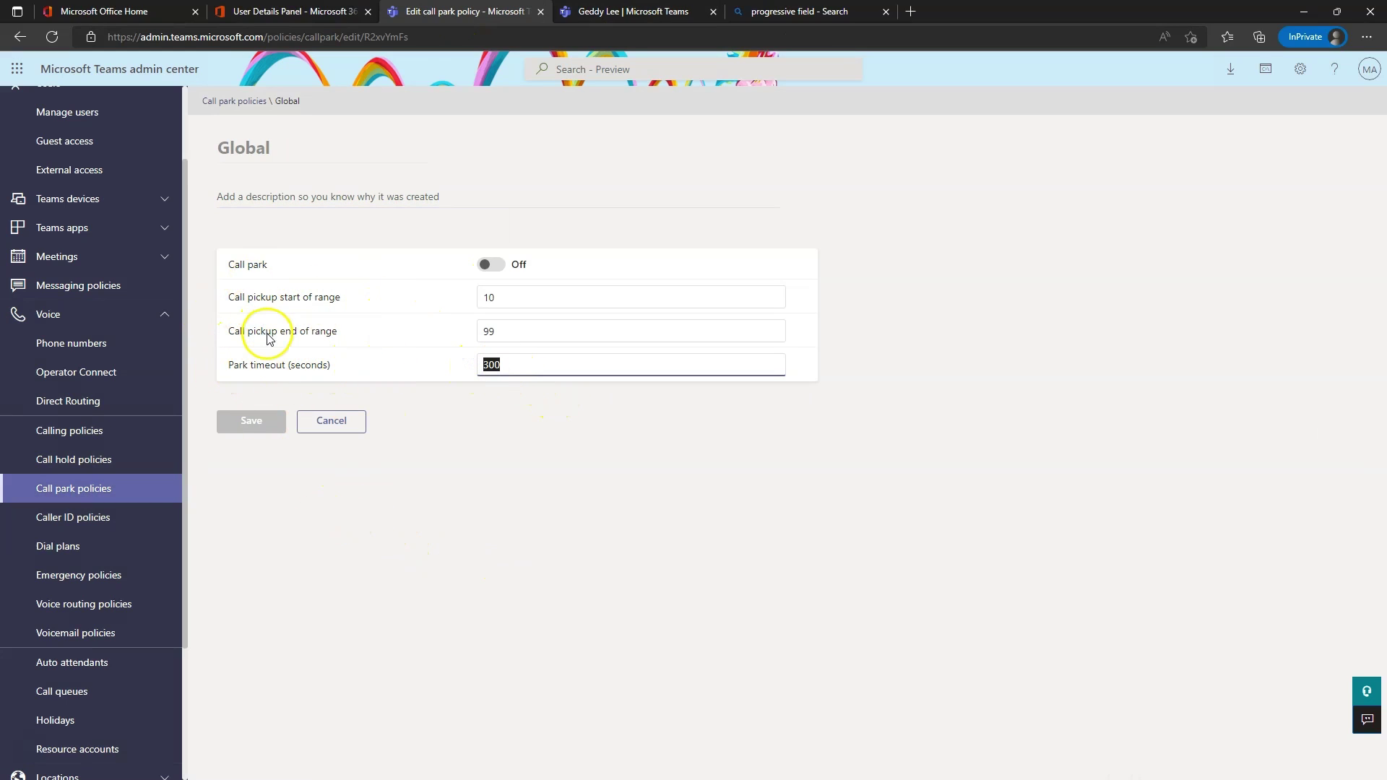
{"action": "left_click", "coordinate": [330, 425]}
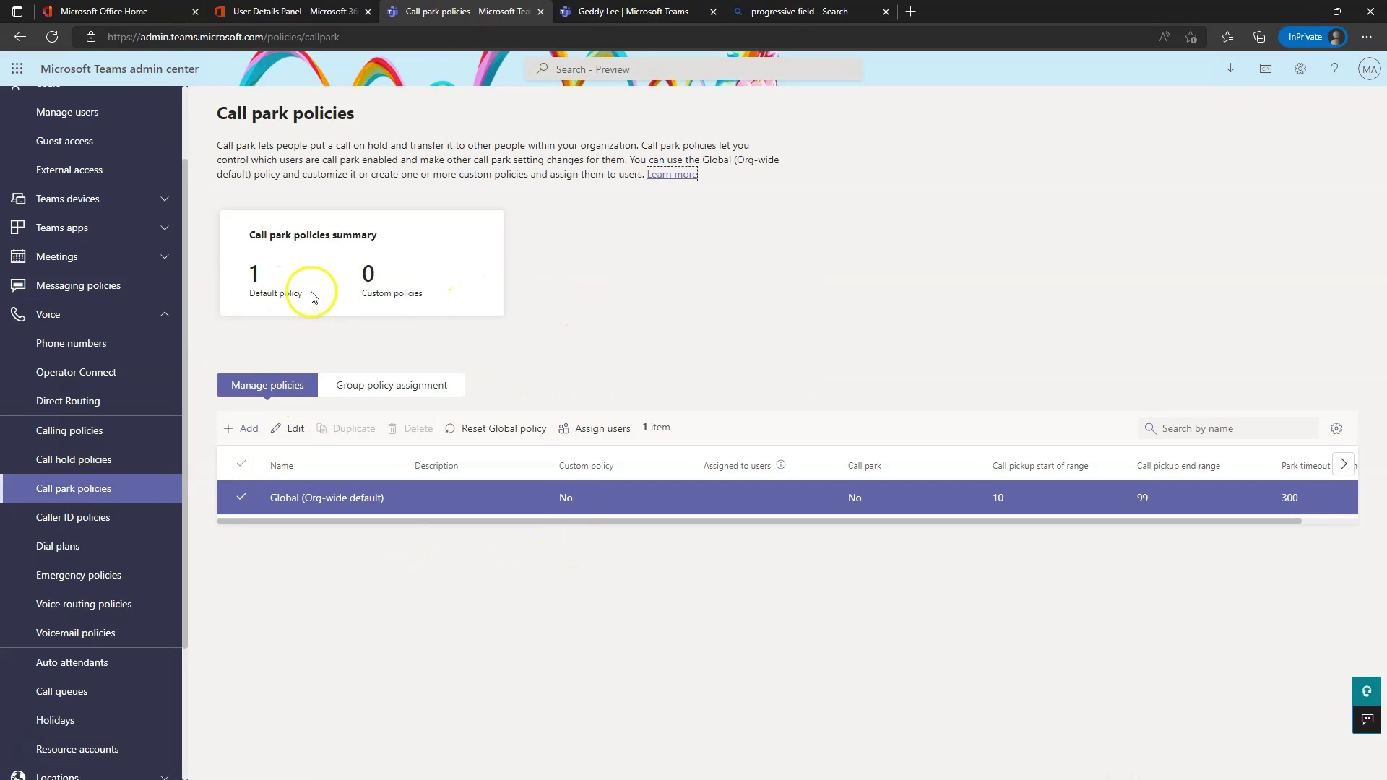
{"action": "left_click", "coordinate": [370, 398]}
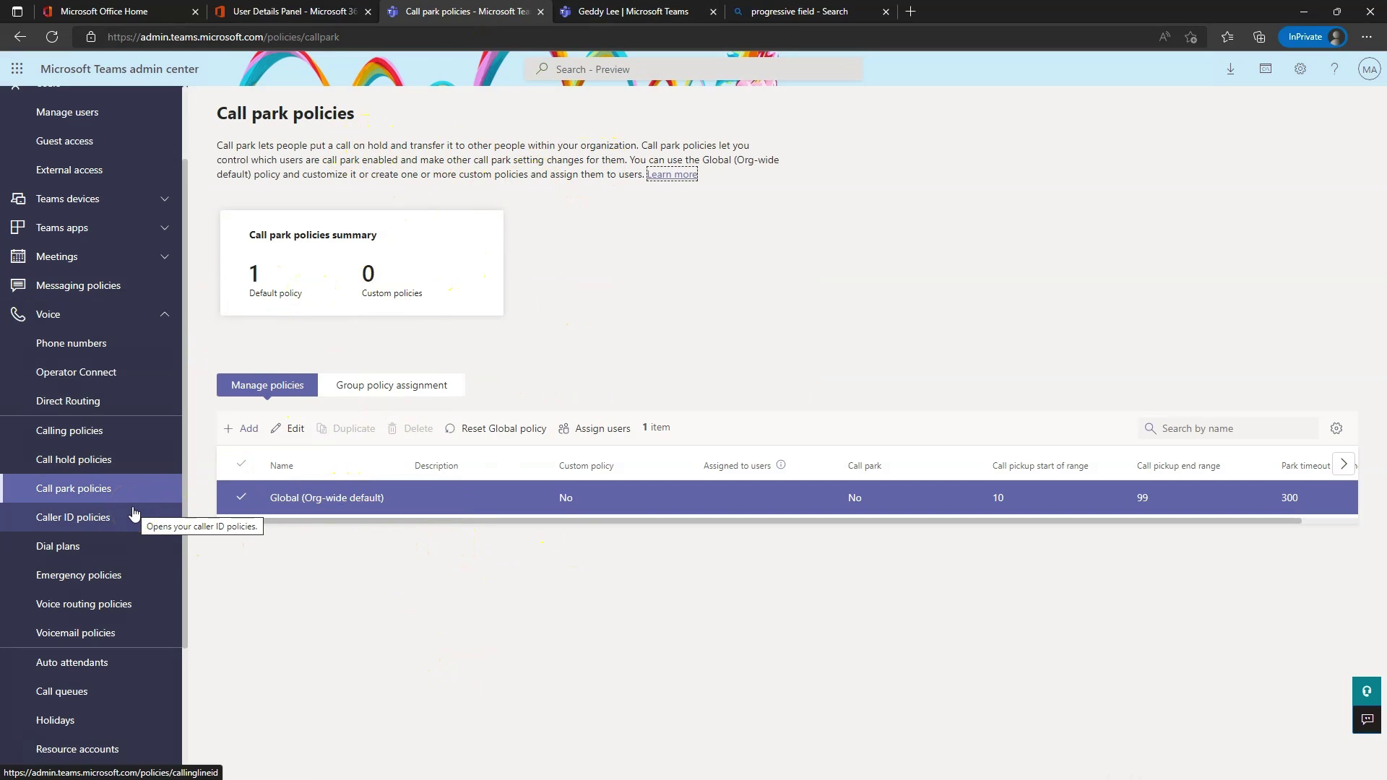
Open the Global policy under Caller ID policies, review the calling party name information and caller ID replacement options, and cancel.
{"action": "left_click", "coordinate": [69, 517]}
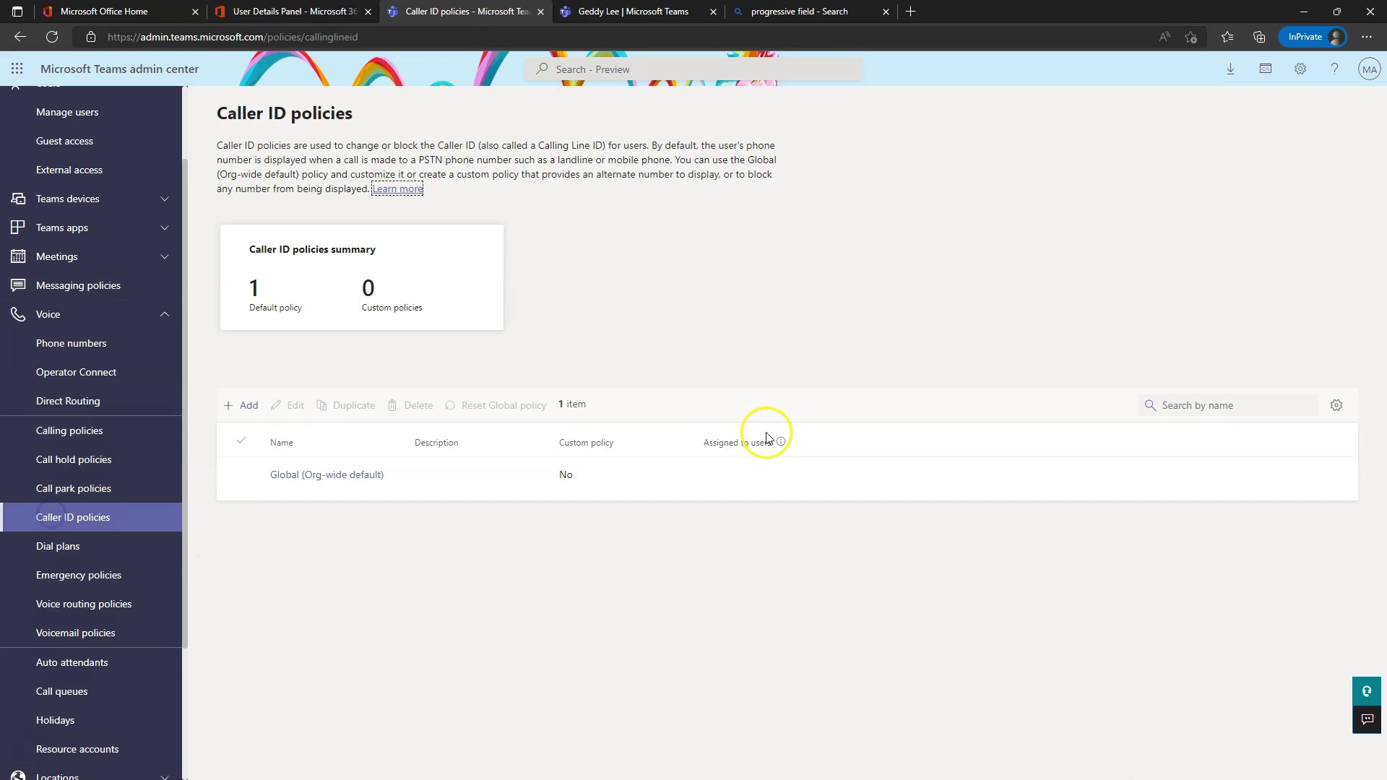
{"action": "left_click", "coordinate": [310, 475]}
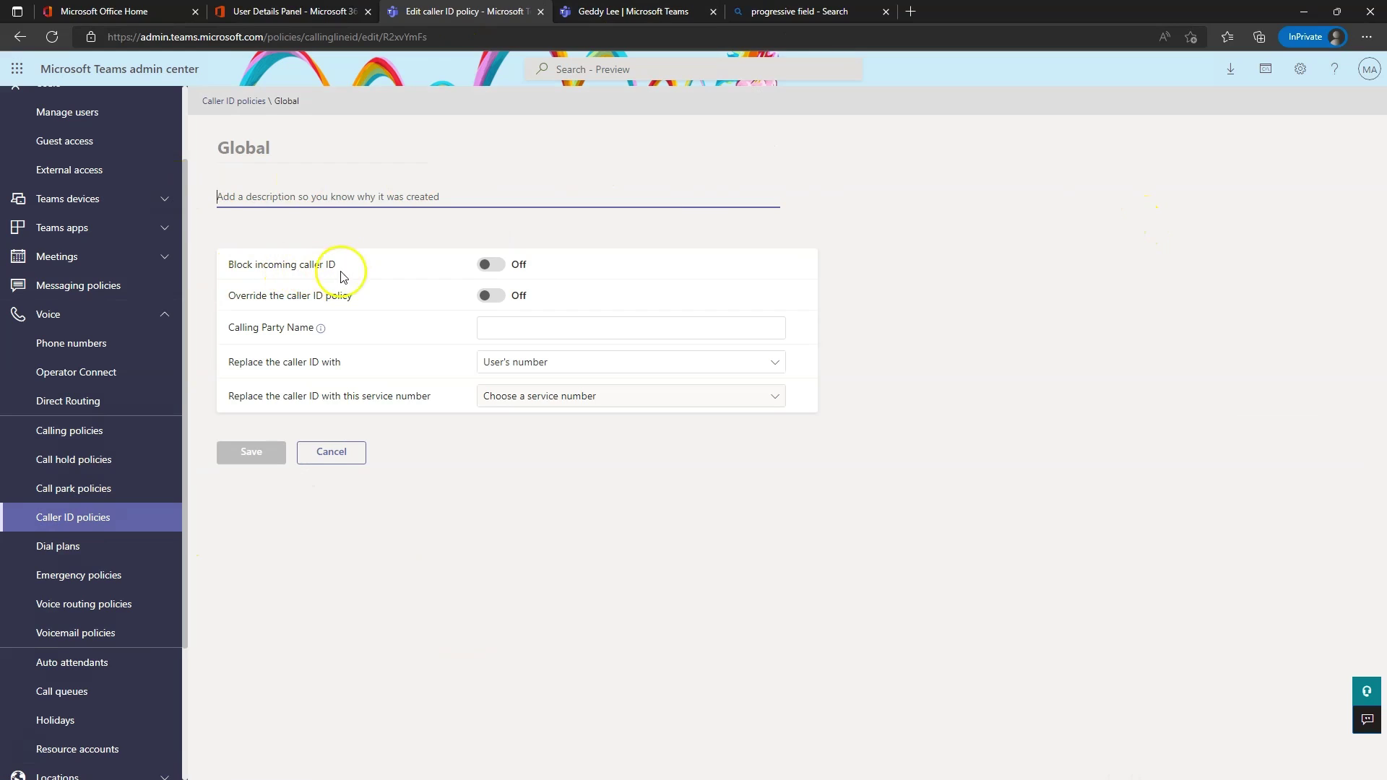
{"action": "left_click", "coordinate": [321, 330]}
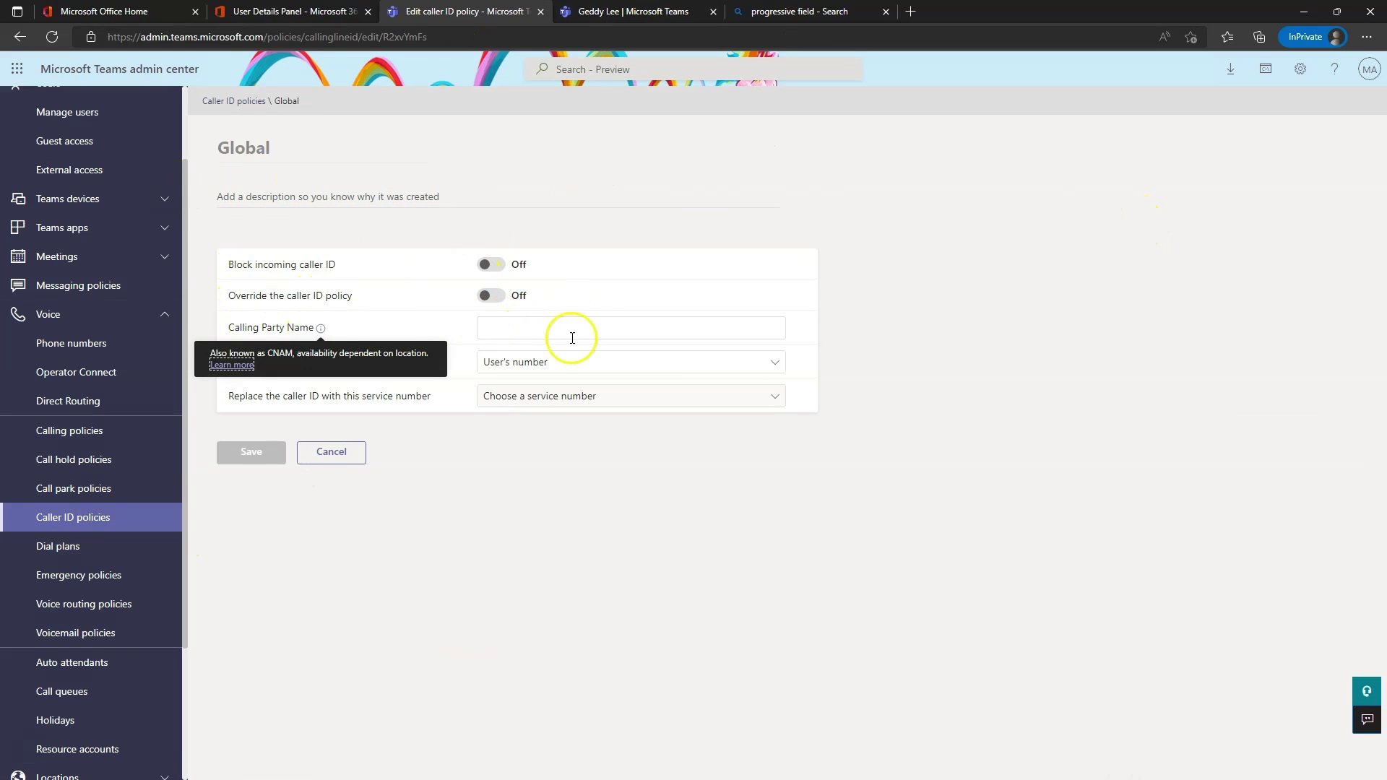
{"action": "left_click", "coordinate": [851, 493]}
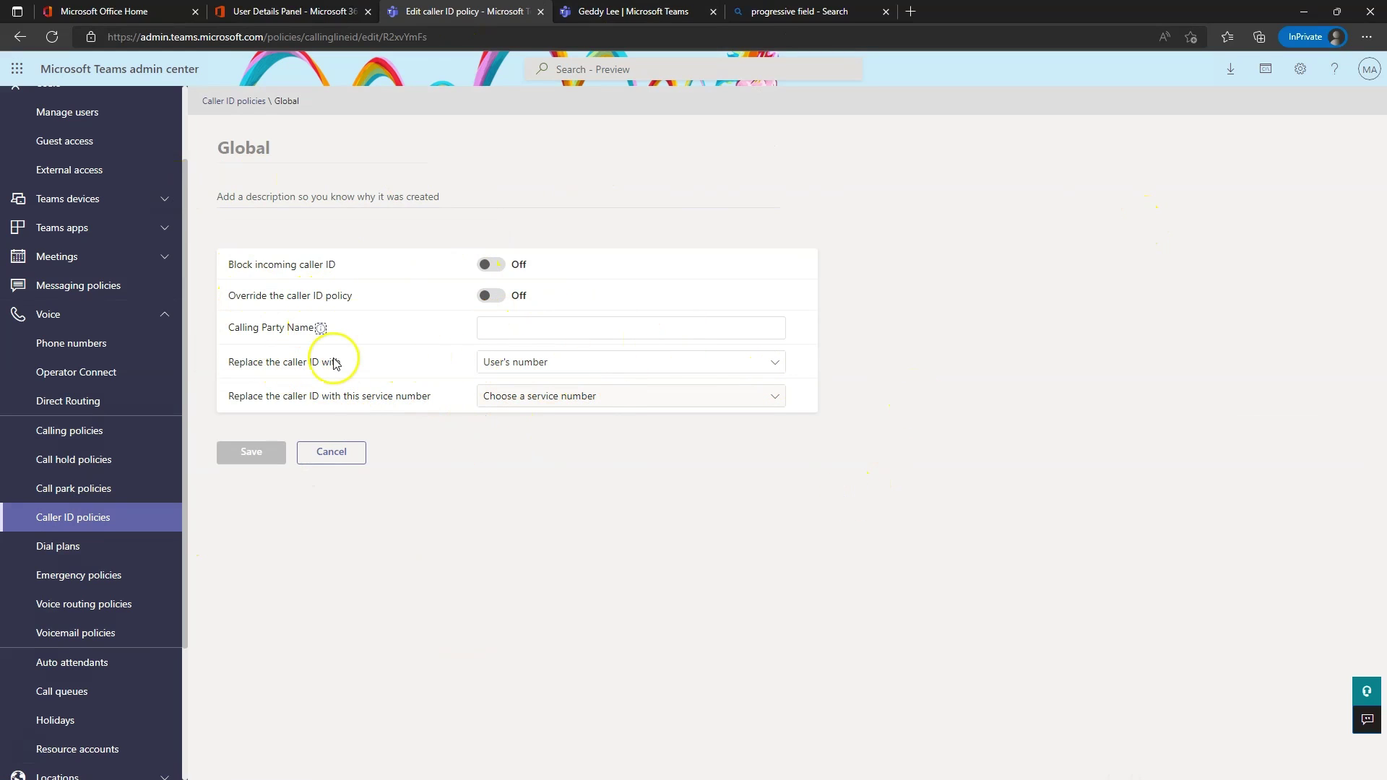
{"action": "left_click", "coordinate": [539, 363]}
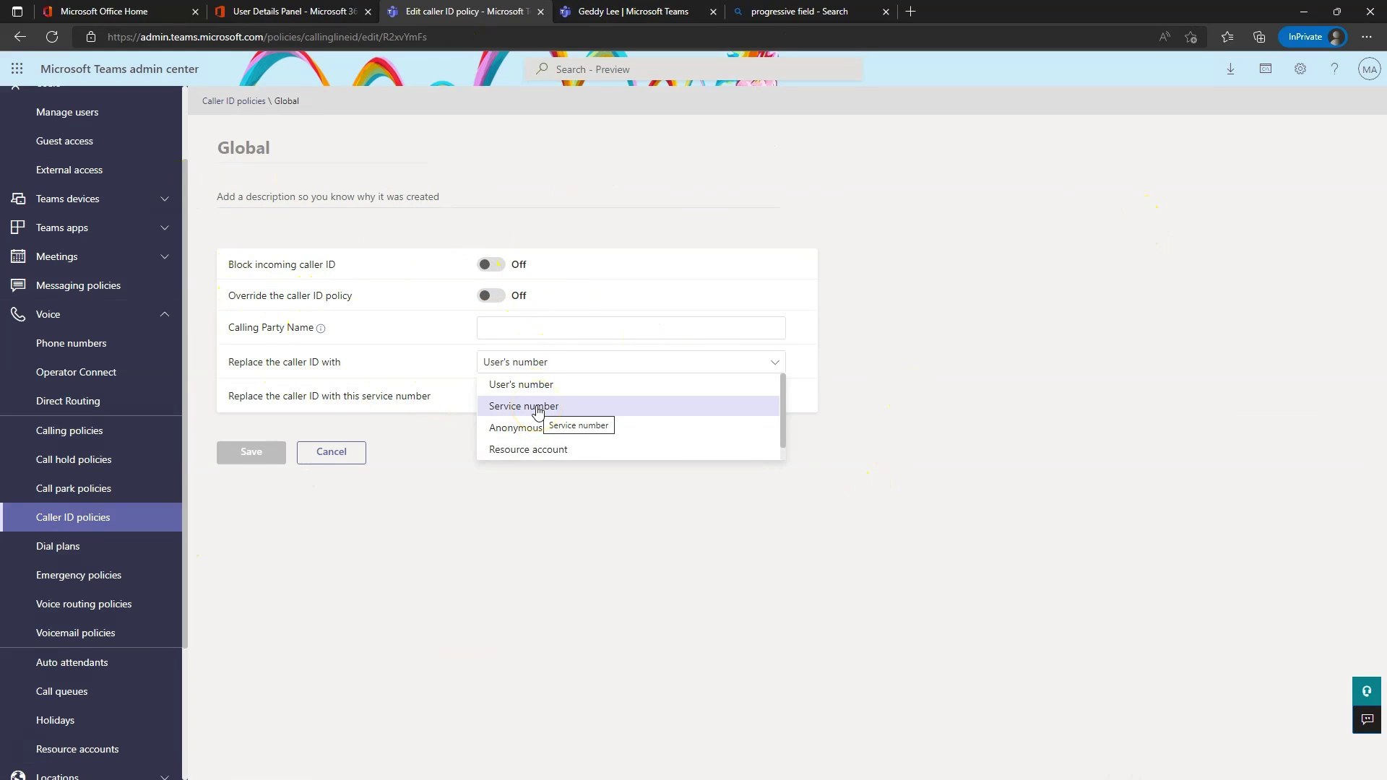
{"action": "left_click", "coordinate": [549, 434]}
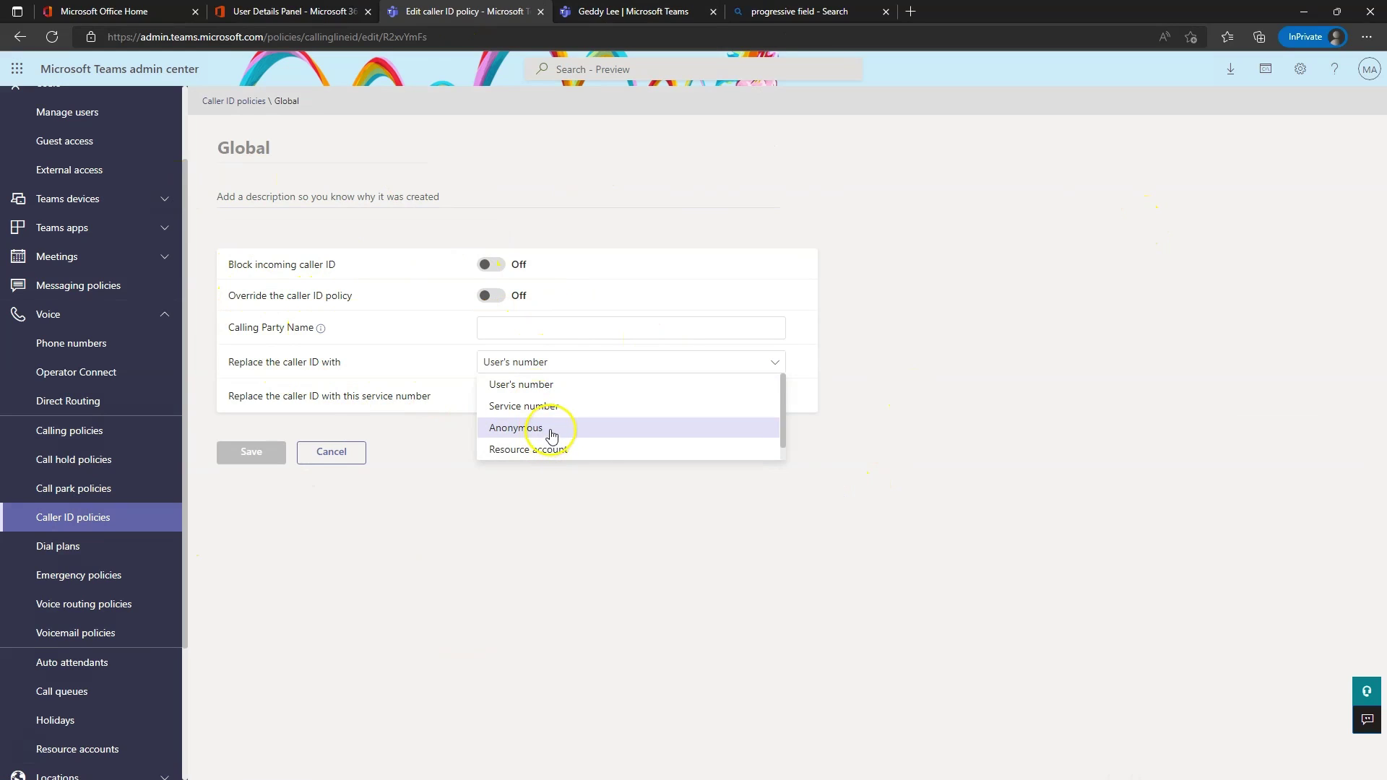
{"action": "left_click", "coordinate": [1039, 427]}
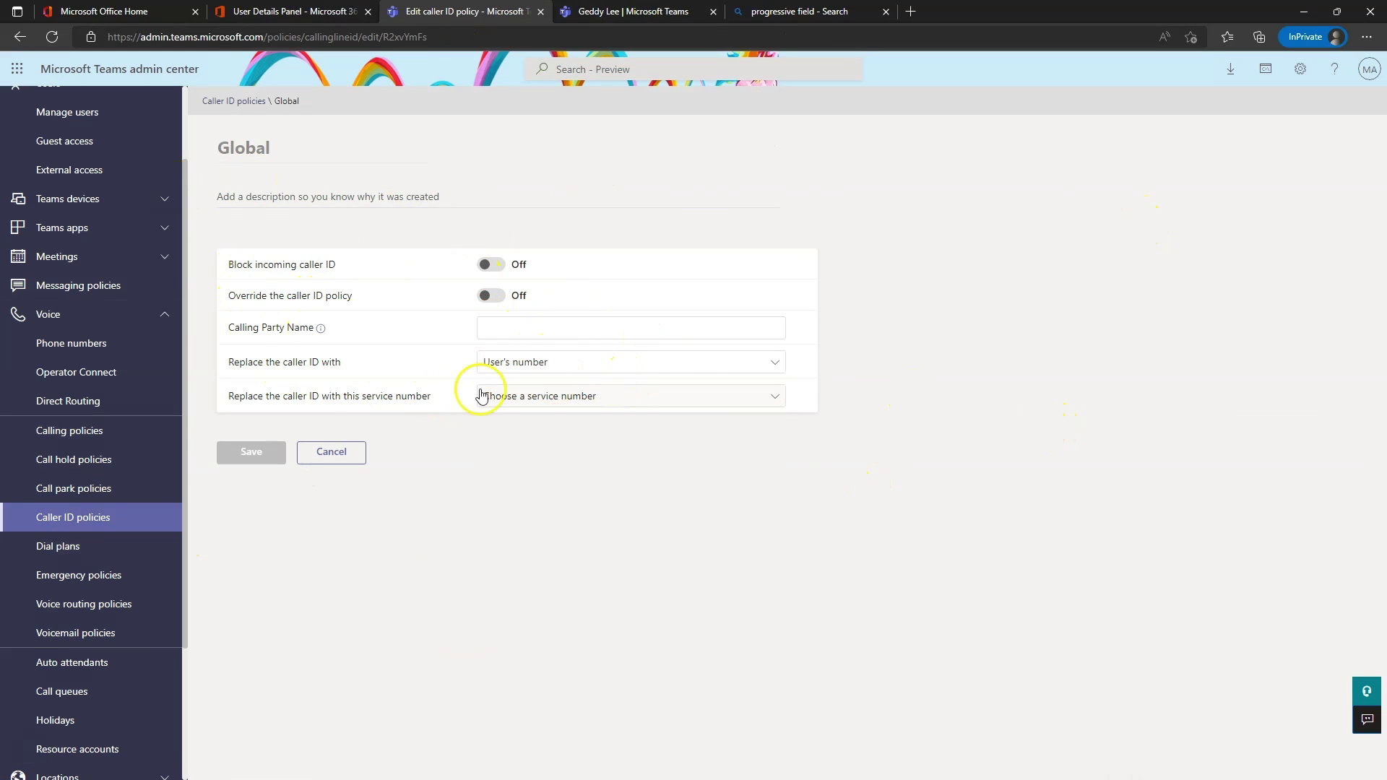
{"action": "left_click", "coordinate": [334, 454]}
Open the Global dial plan, review its dialing prefix, test and normalization rule options, and cancel without changes.
{"action": "left_click", "coordinate": [91, 548]}
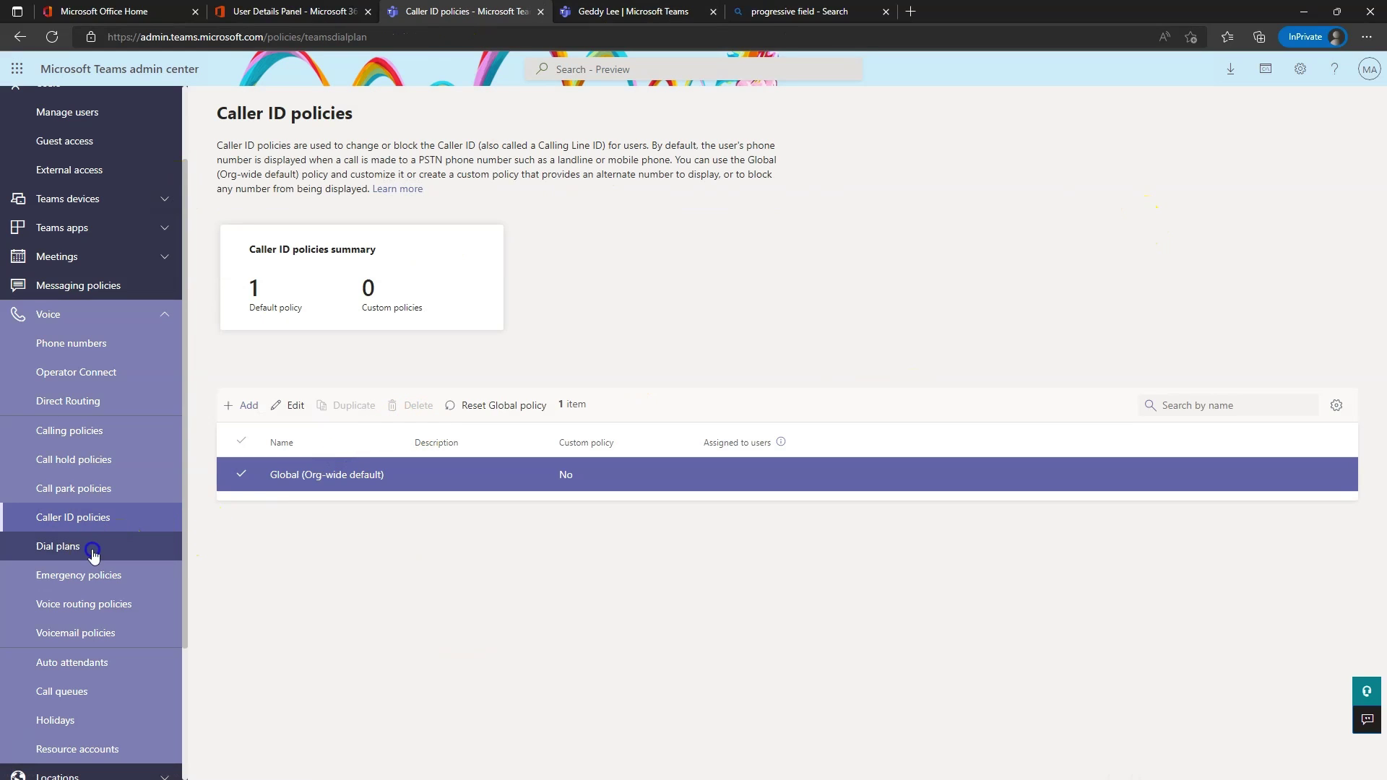
{"action": "left_click", "coordinate": [289, 461]}
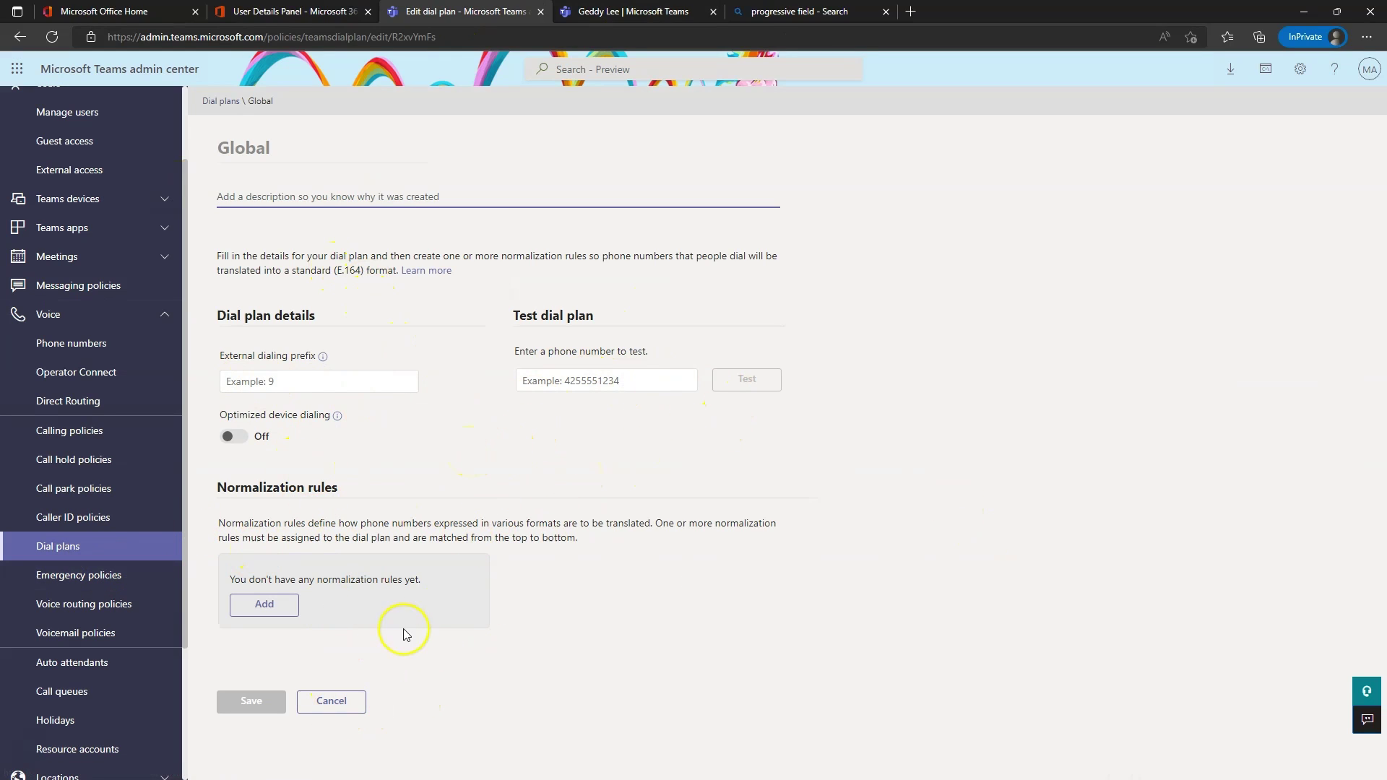
{"action": "left_click", "coordinate": [339, 705]}
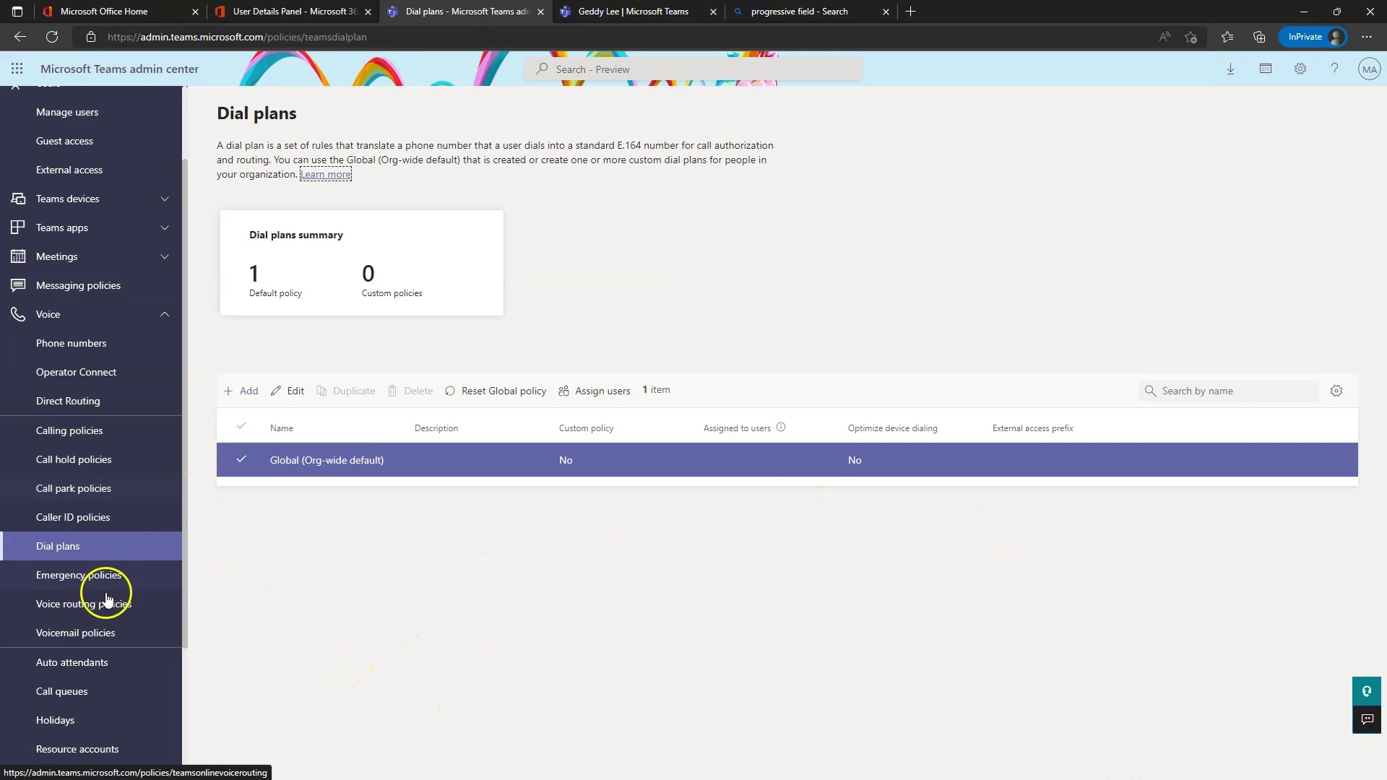
Open the Global emergency calling policy, review its location lookup and notification settings, and cancel without changes.
{"action": "left_click", "coordinate": [101, 578]}
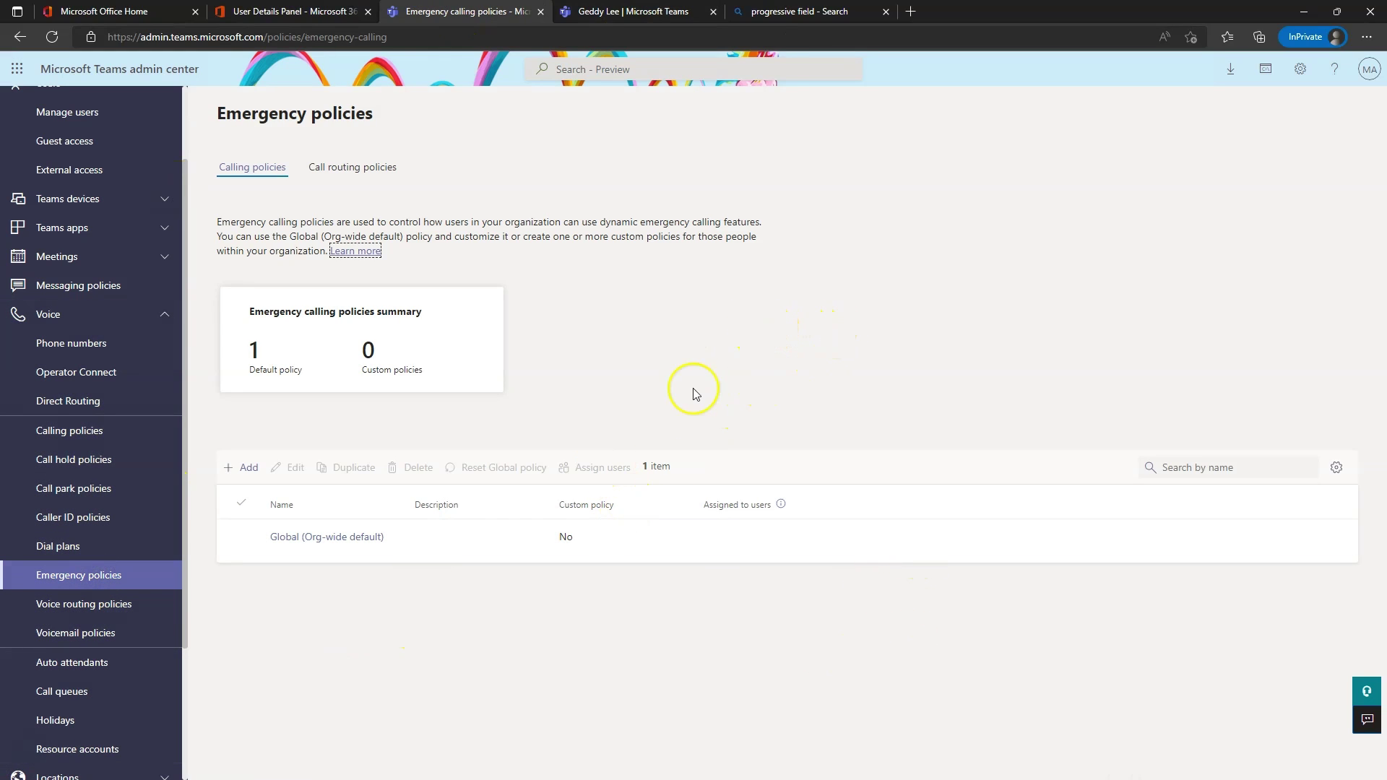
{"action": "left_click", "coordinate": [262, 534]}
{"action": "left_click", "coordinate": [301, 535]}
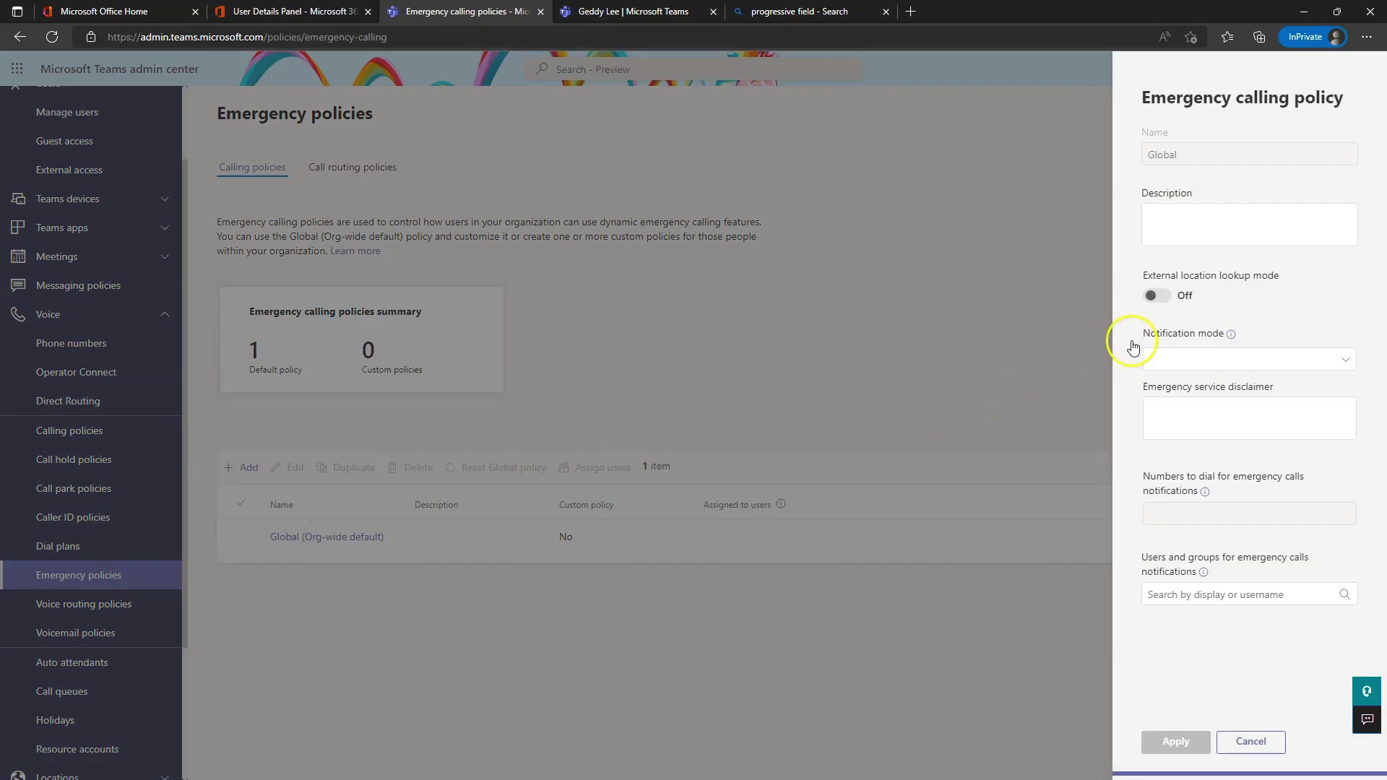
{"action": "left_click", "coordinate": [1171, 226]}
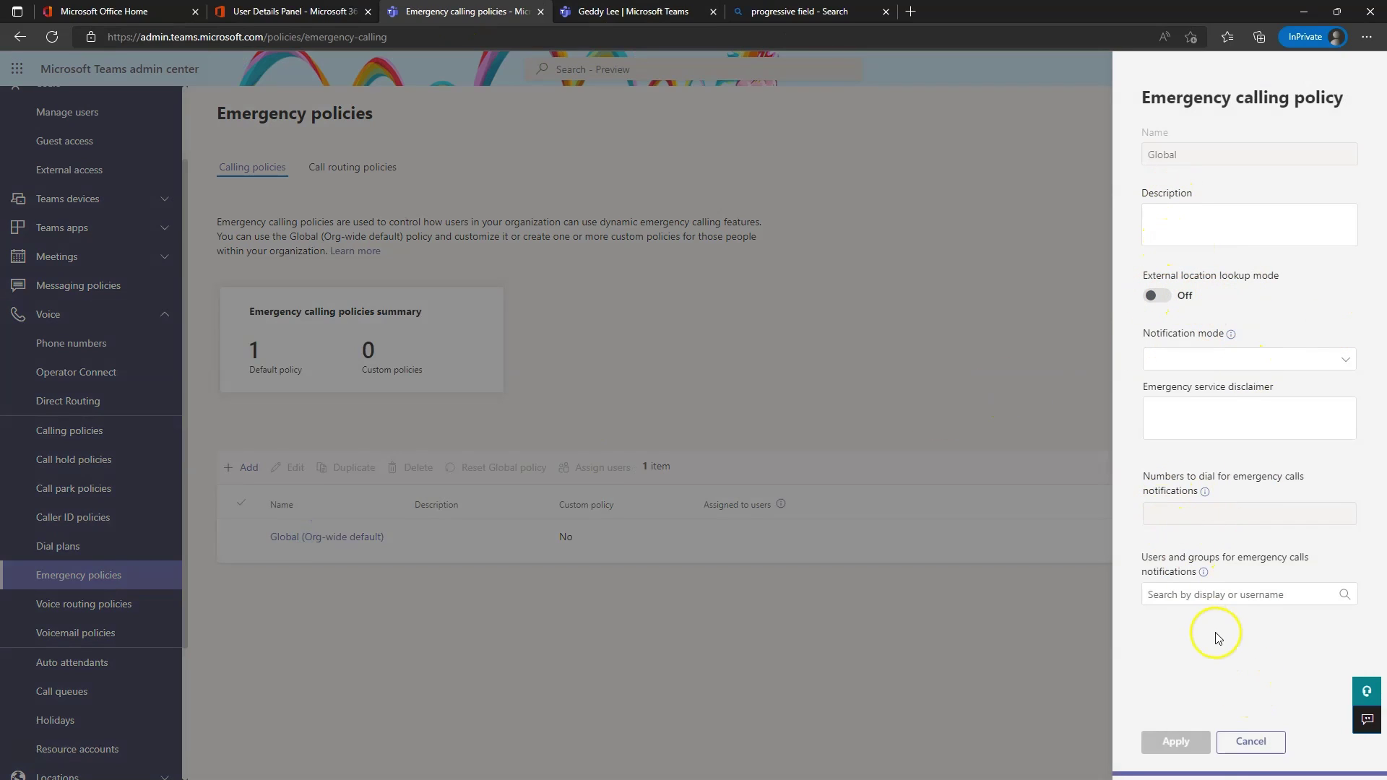
{"action": "left_click", "coordinate": [1242, 755]}
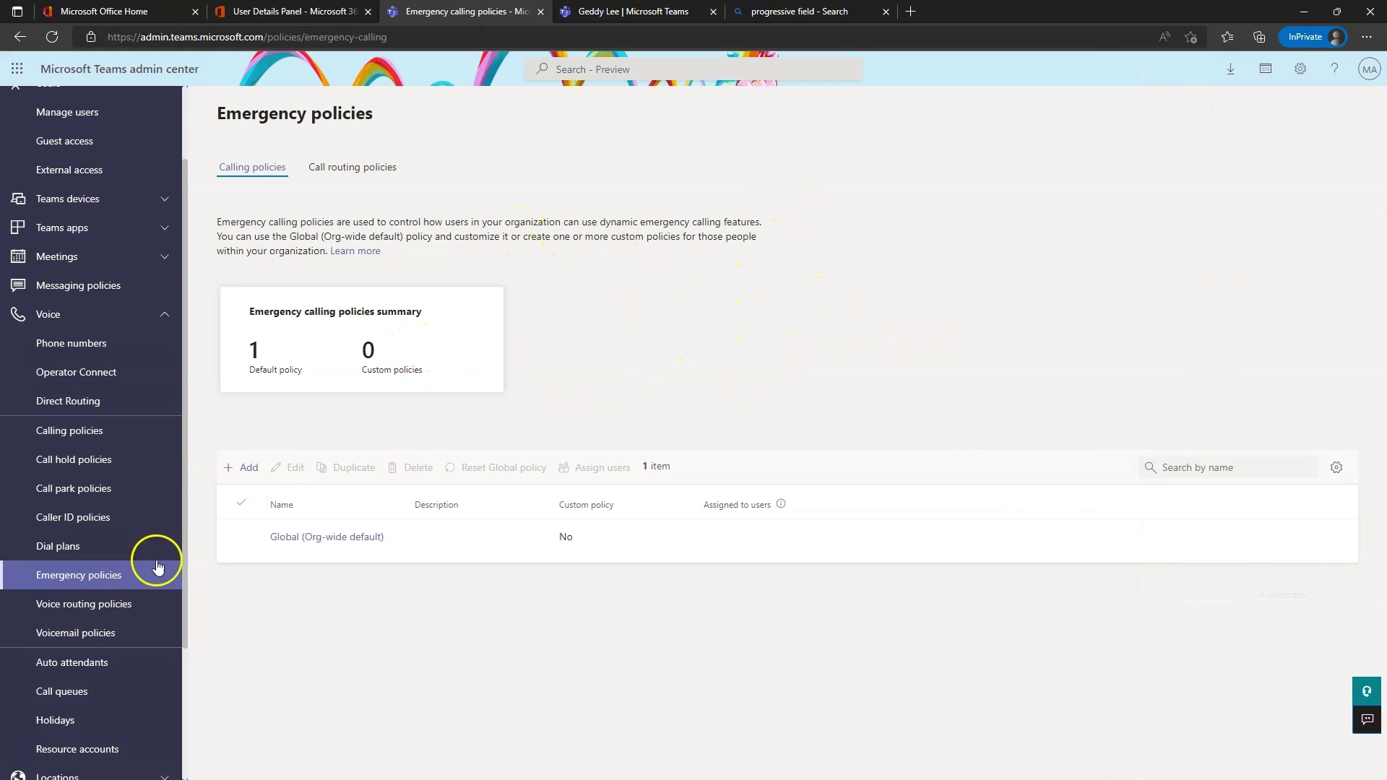
Open the Global policy under Voice routing policies, review its PSTN usage records section, and cancel without changes.
{"action": "left_click", "coordinate": [101, 604]}
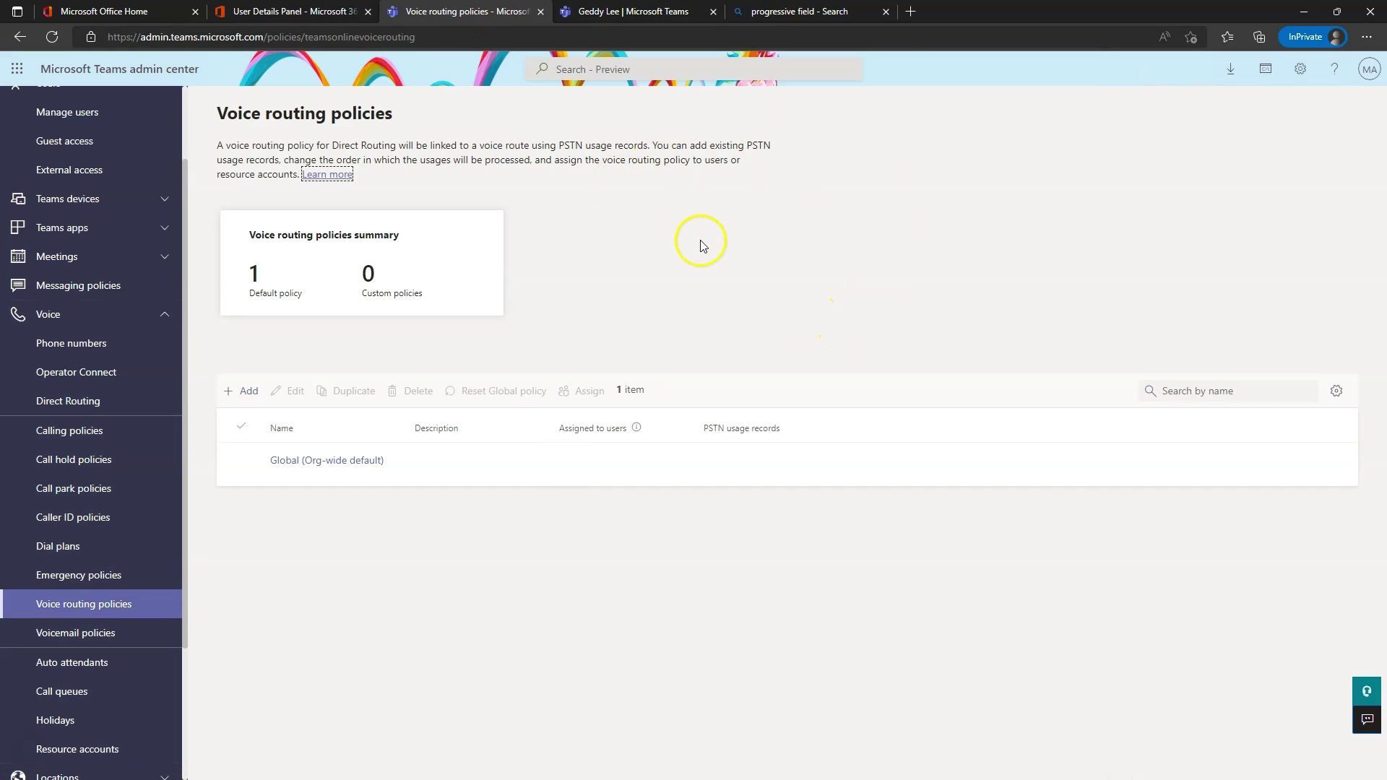
{"action": "left_click", "coordinate": [300, 460]}
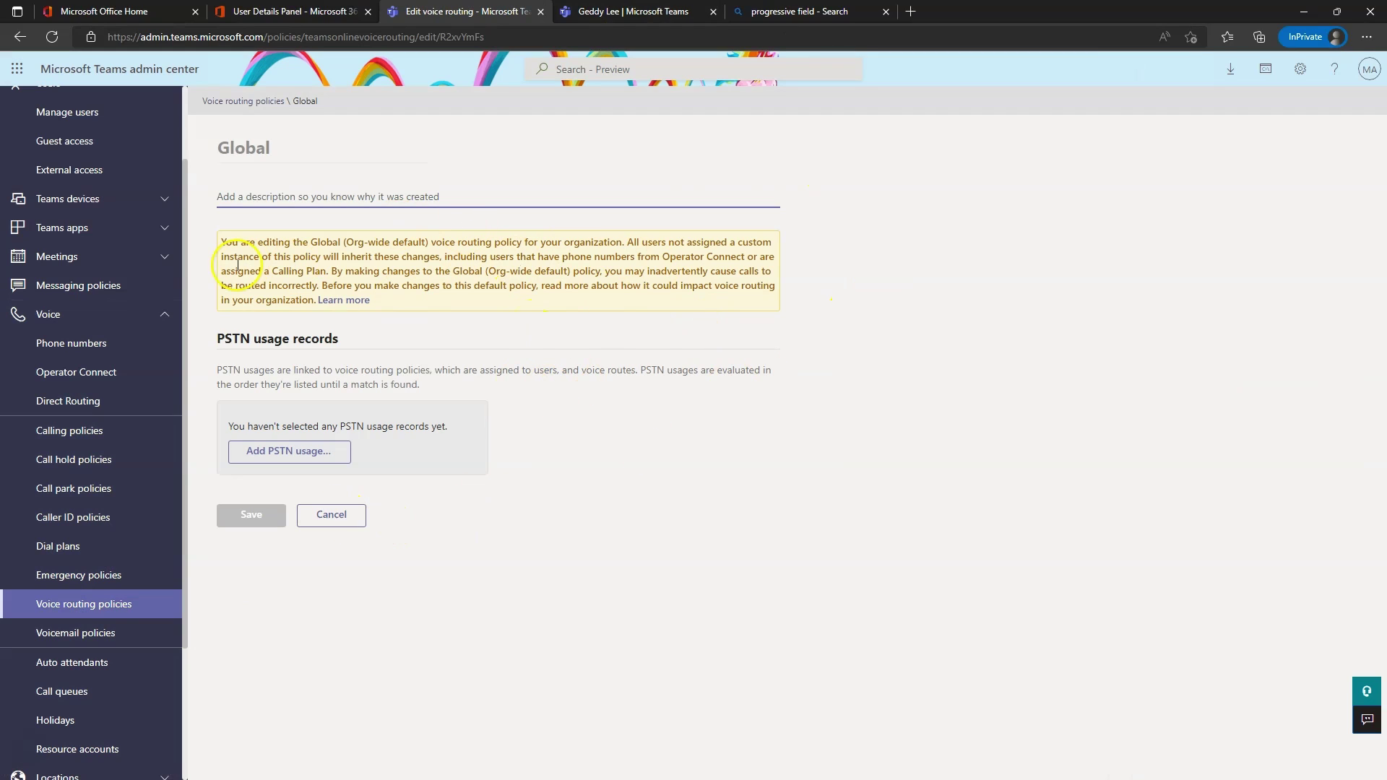
{"action": "left_click", "coordinate": [326, 518]}
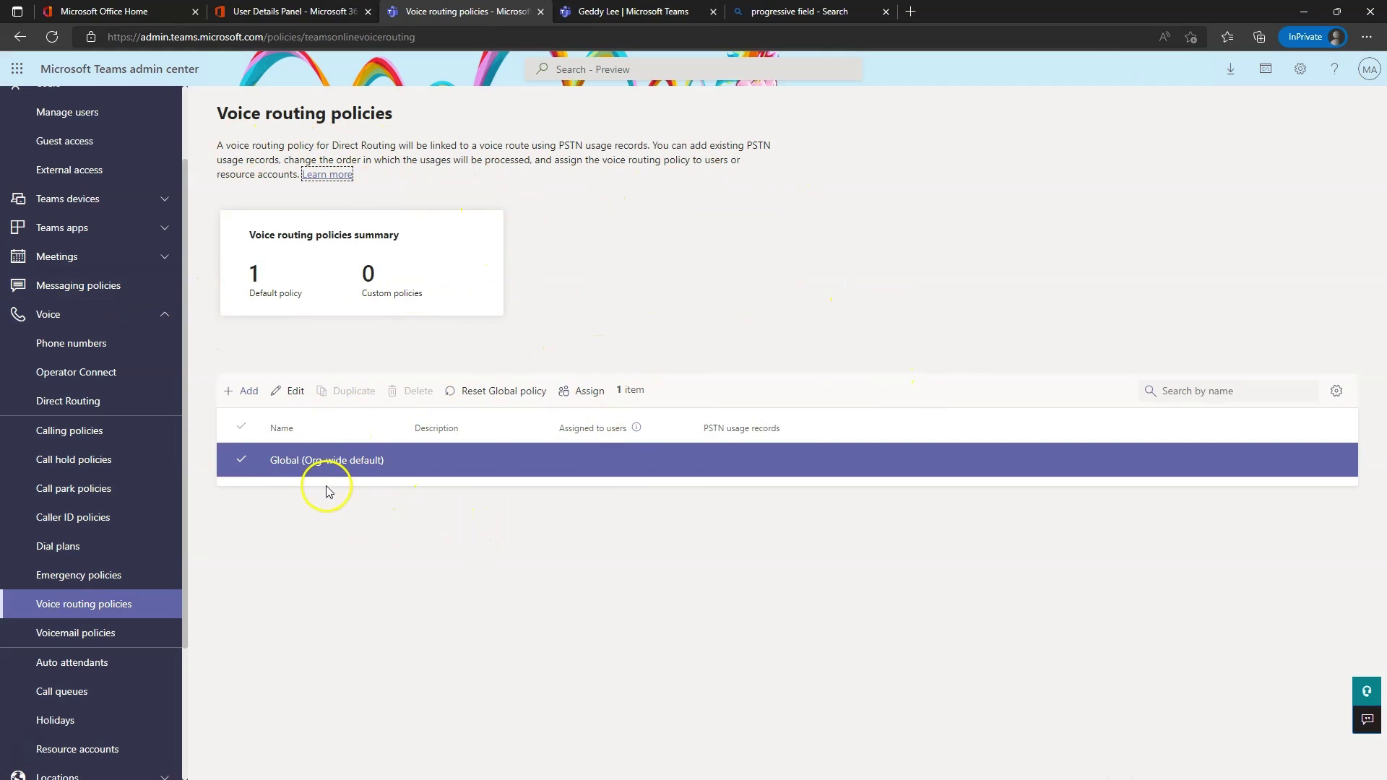
Go to Voicemail policies and open the Global policy to view its settings.
{"action": "left_click", "coordinate": [94, 632]}
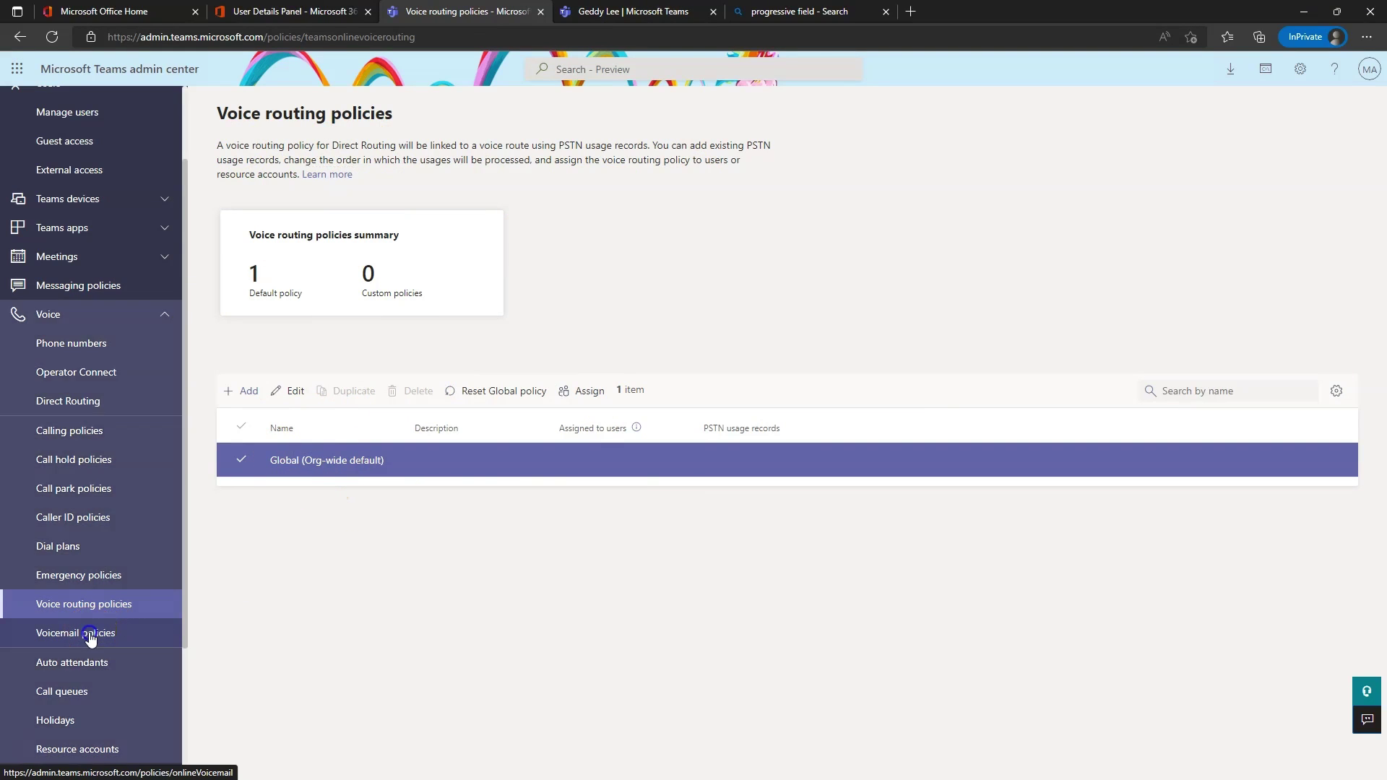
{"action": "left_click", "coordinate": [350, 458]}
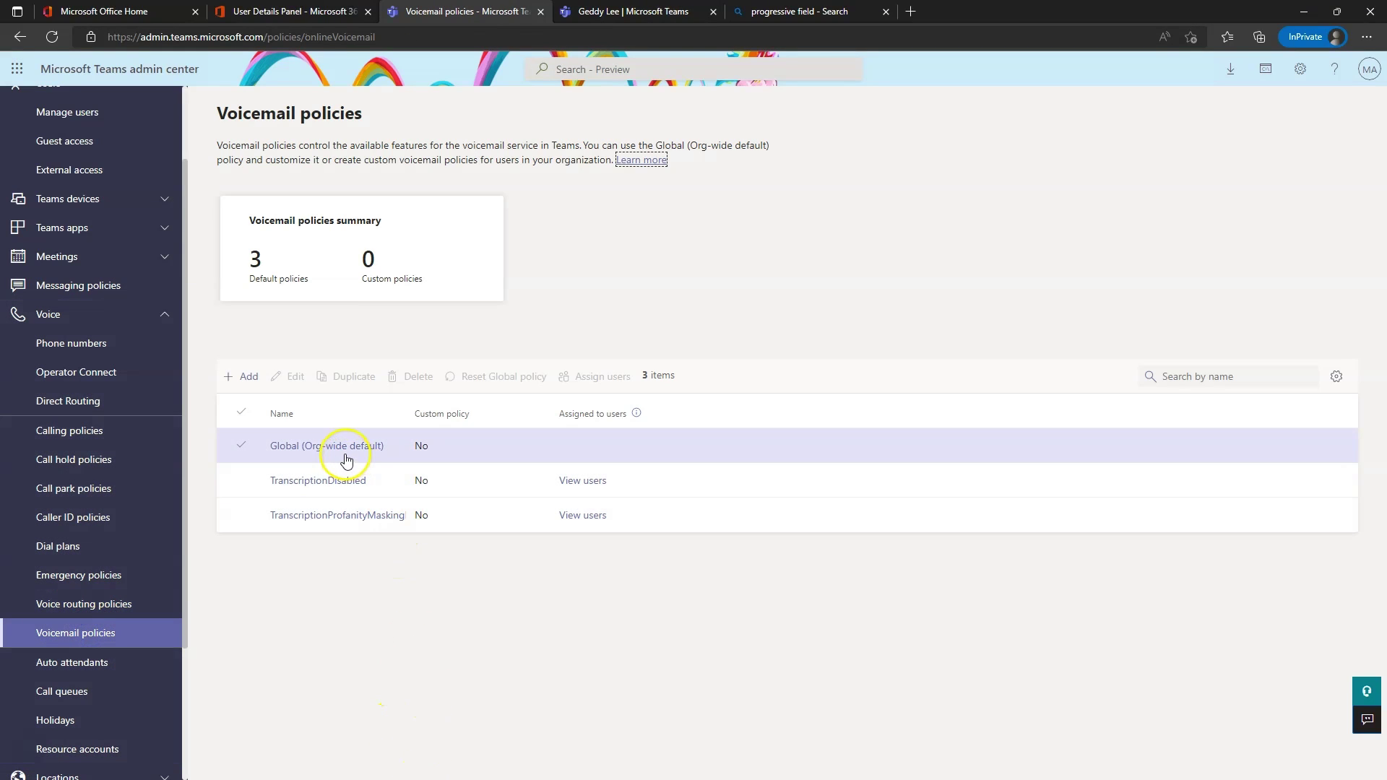
{"action": "left_click", "coordinate": [309, 445]}
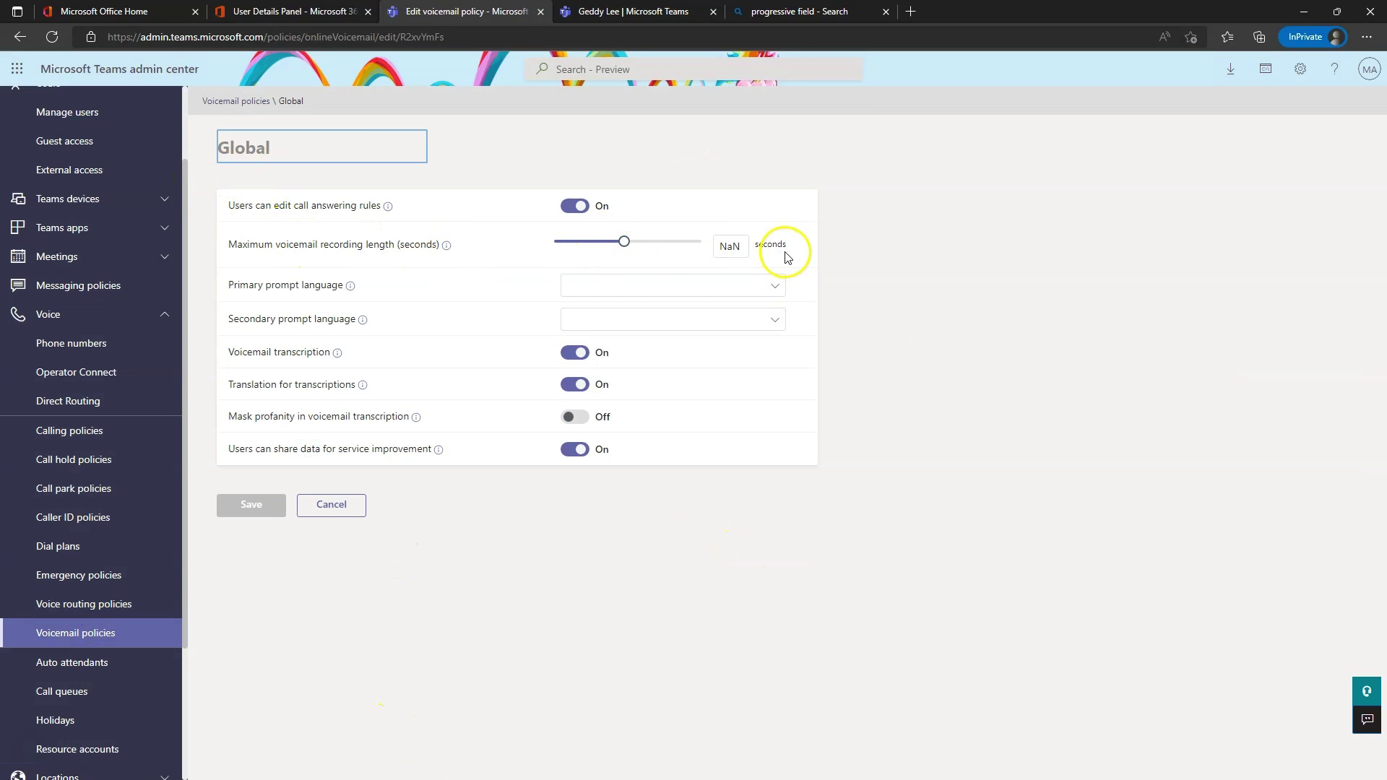
Try a maximum voicemail recording length of 300 seconds in the Global policy, review the transcription options, and cancel.
{"action": "left_click", "coordinate": [626, 242]}
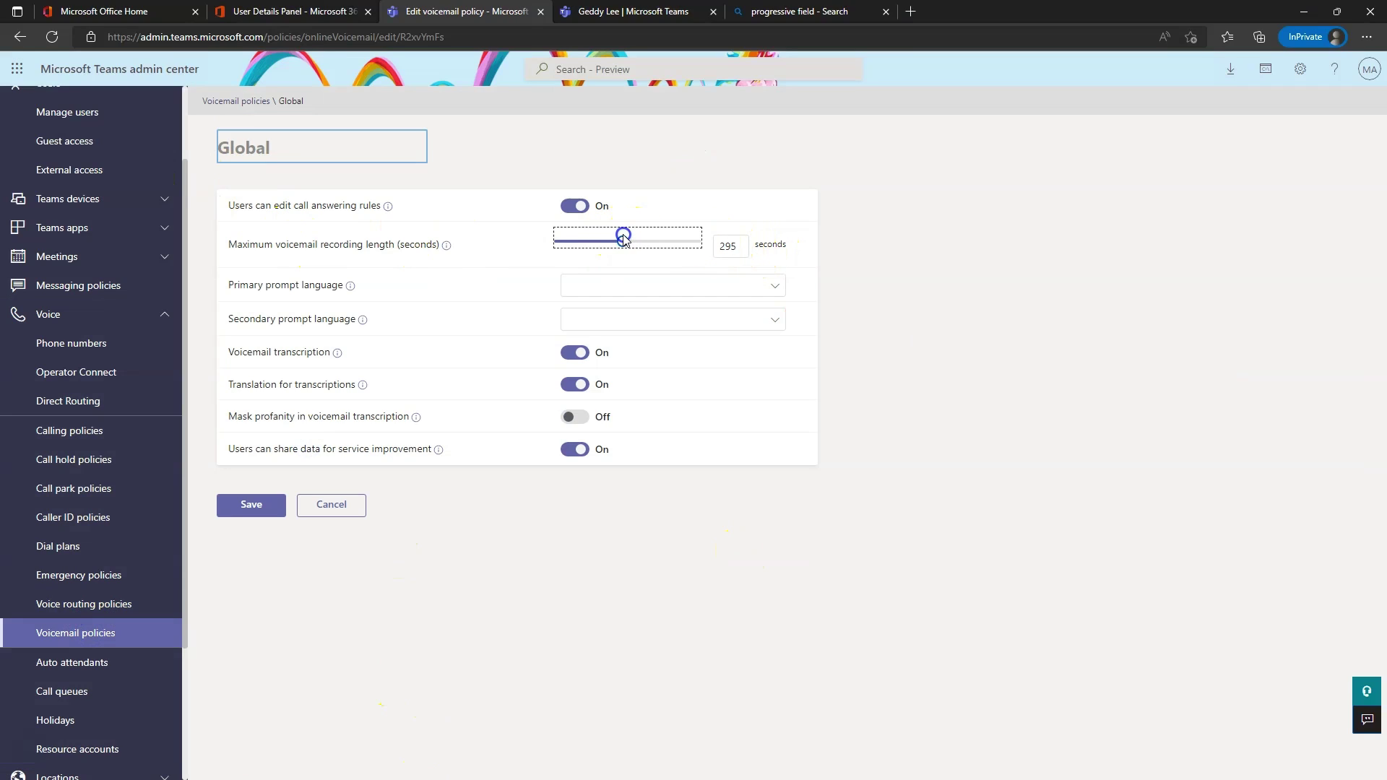
{"action": "double_click", "coordinate": [743, 250]}
{"action": "type", "text": "300"}
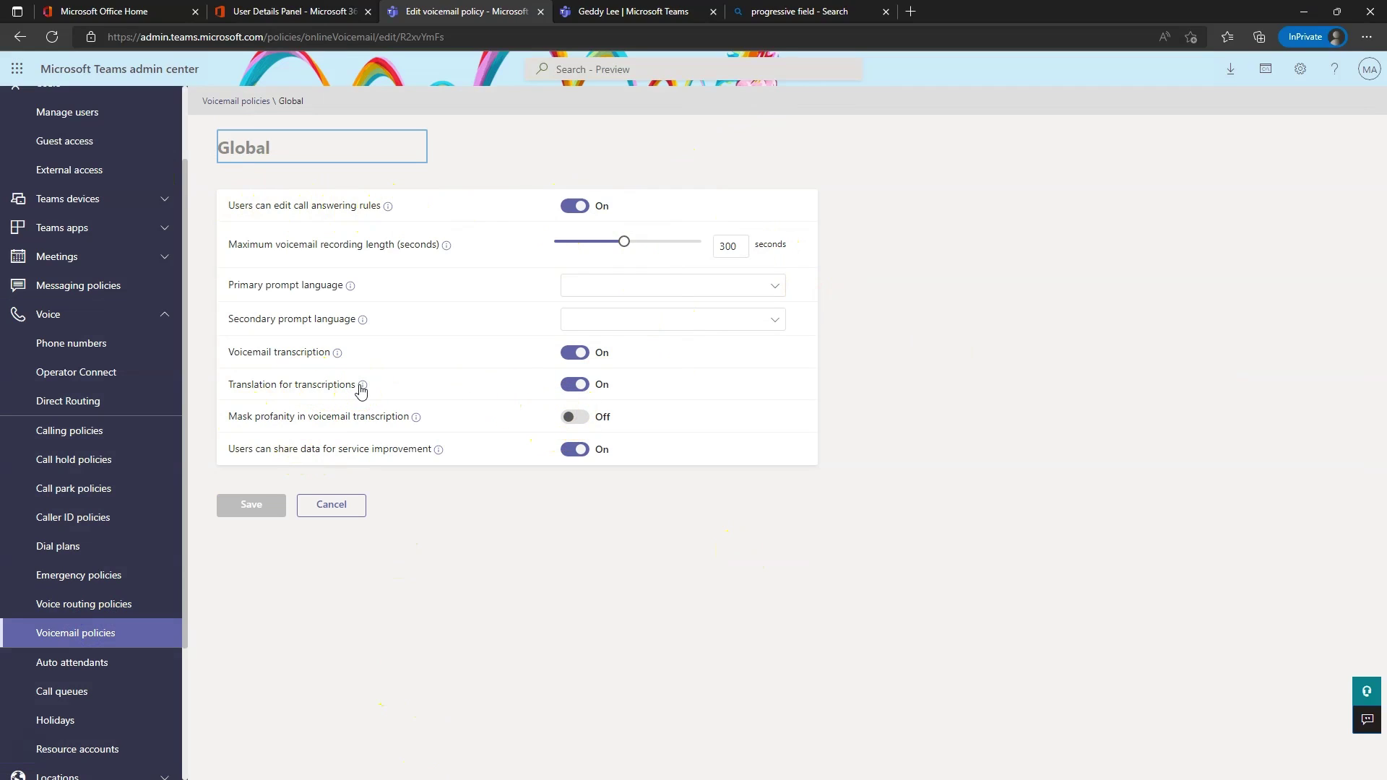
{"action": "left_click", "coordinate": [430, 393]}
{"action": "left_click", "coordinate": [354, 506]}
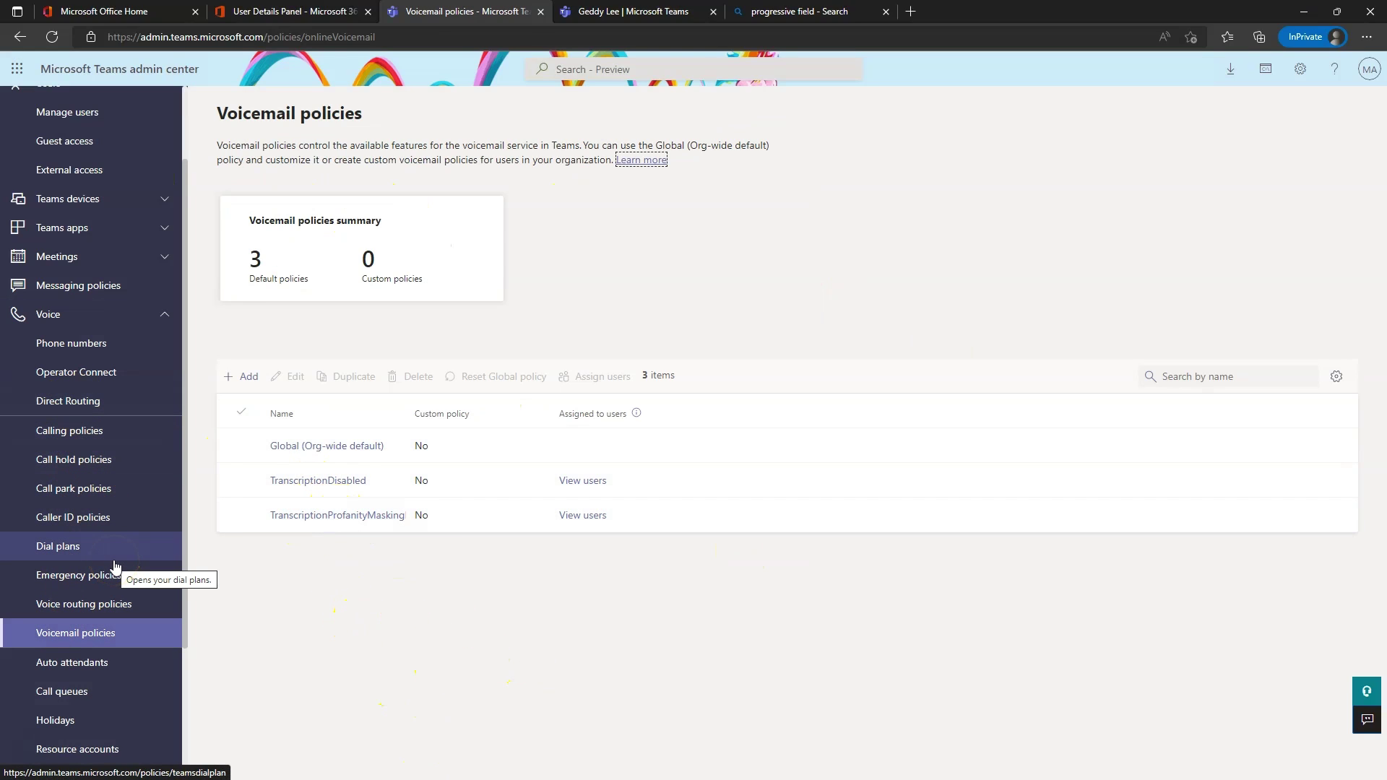
{"action": "left_click", "coordinate": [379, 560]}
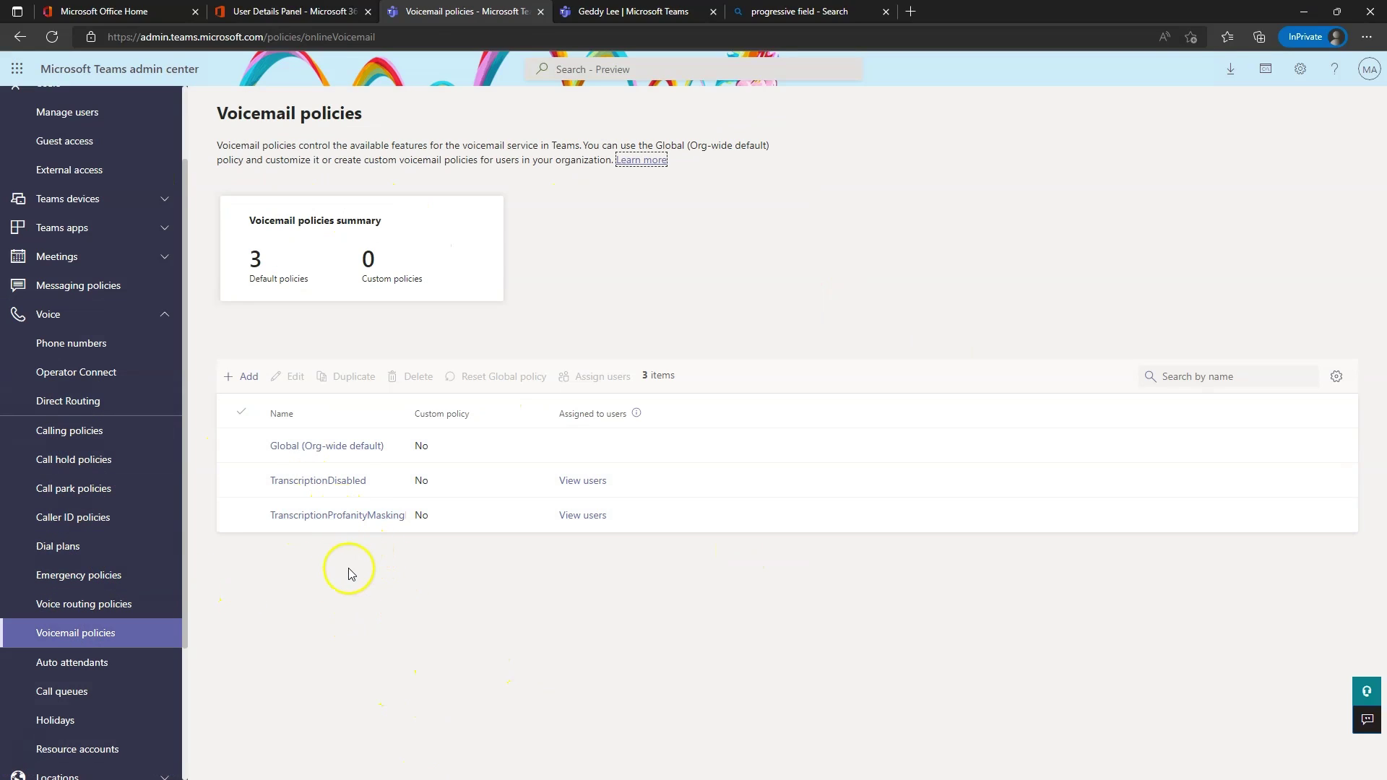
Go to the Auto attendants page under Voice and look over the list of auto attendants.
{"action": "scroll", "coordinate": [138, 618], "scroll_direction": "down", "scroll_amount": 3}
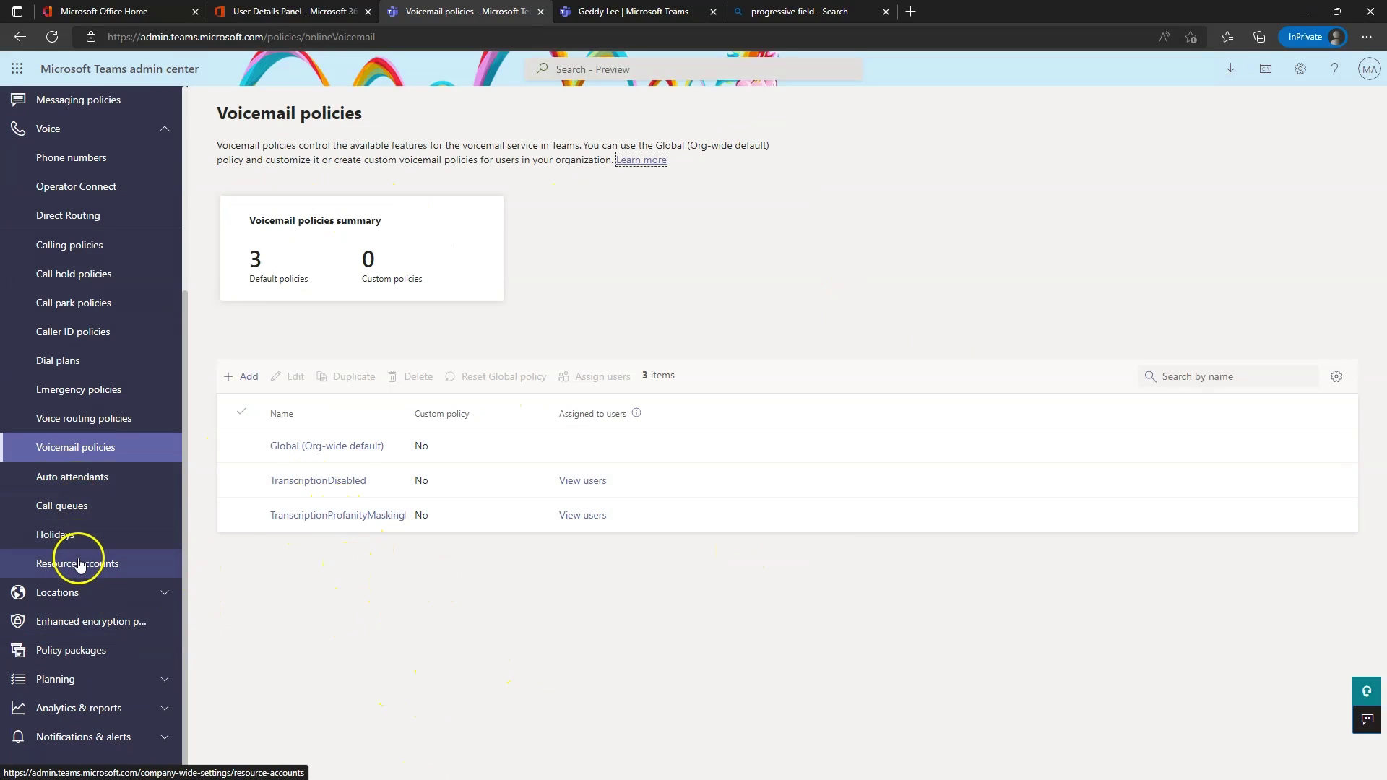
{"action": "left_click", "coordinate": [62, 480]}
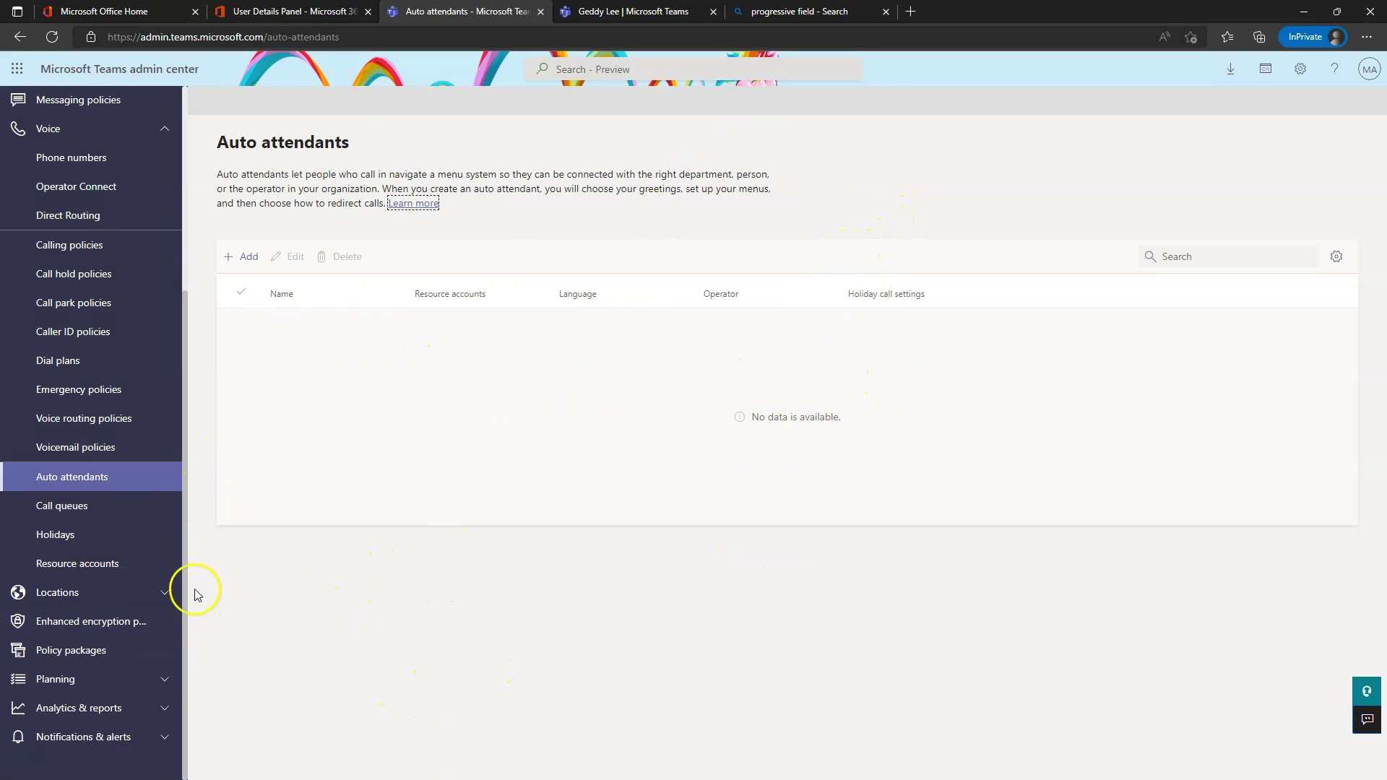
{"action": "left_click", "coordinate": [65, 474]}
Start adding a new resource account with the display name PSP-AutoA.
{"action": "left_click", "coordinate": [76, 564]}
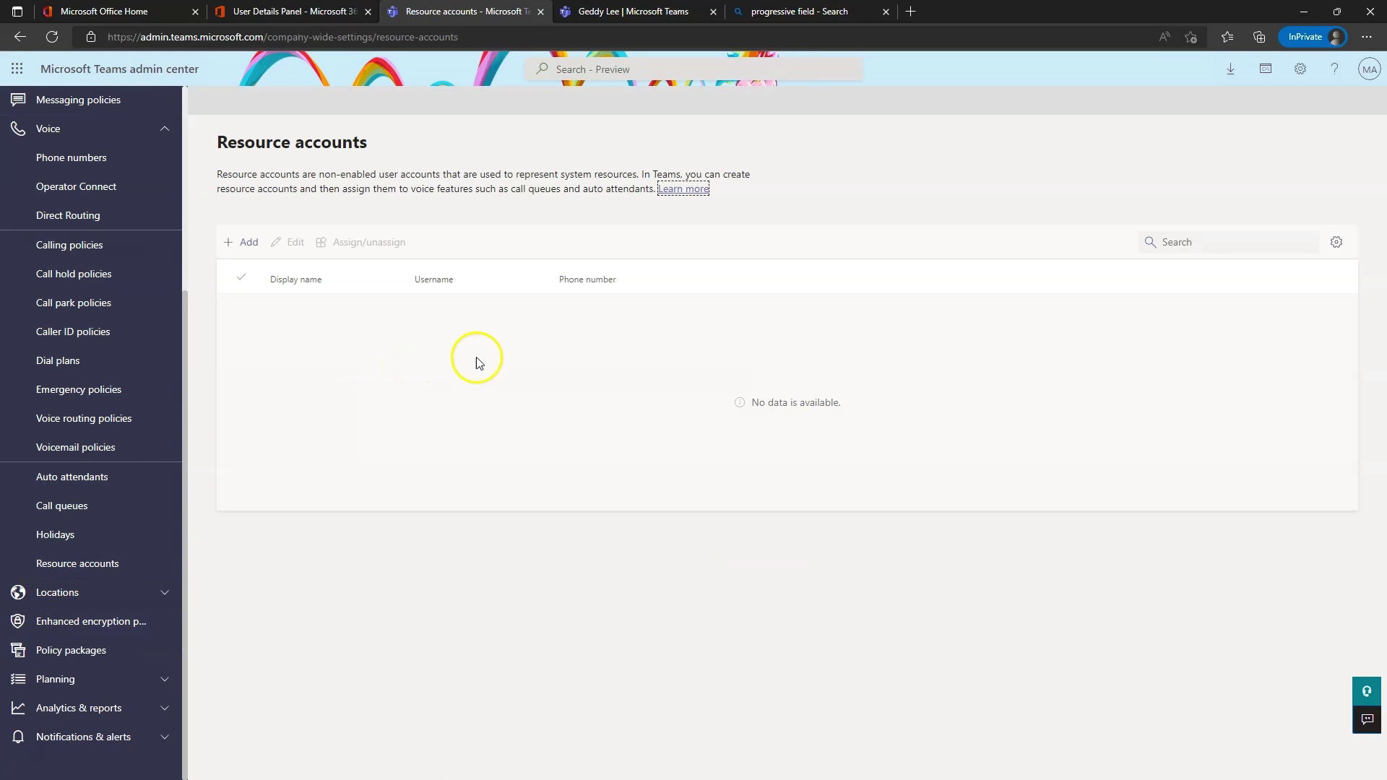
{"action": "left_click", "coordinate": [253, 242]}
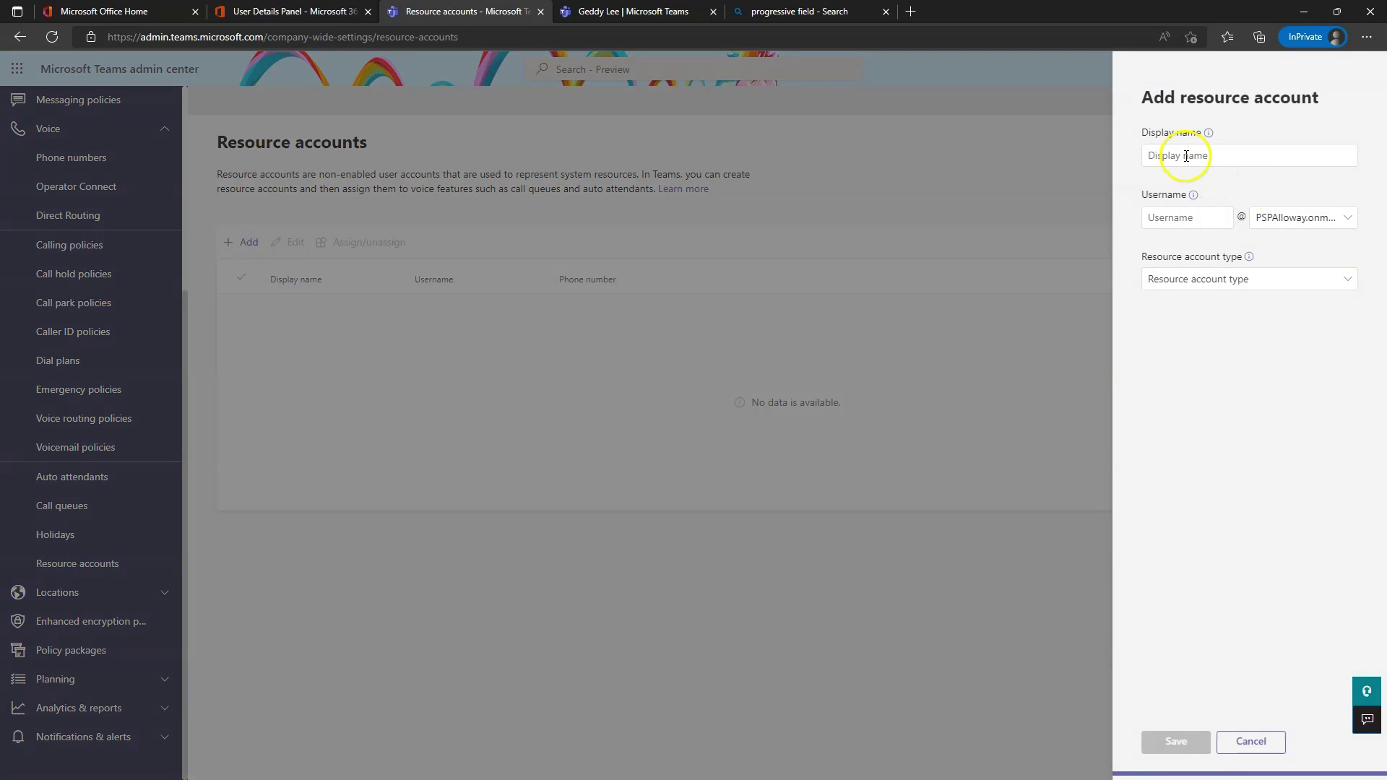
{"action": "left_click", "coordinate": [1186, 156]}
{"action": "type", "text": "PS"}
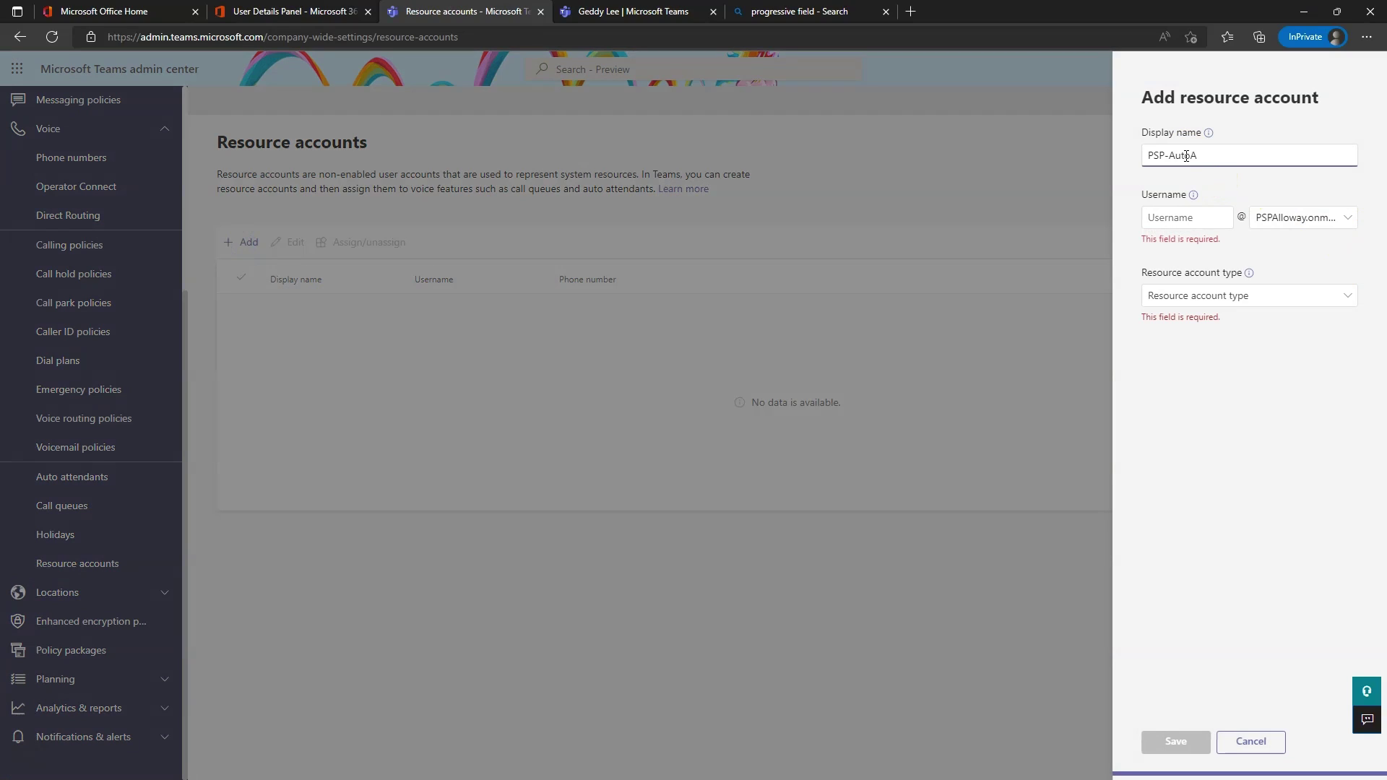
{"action": "type", "text": "P-AutoA"}
Give the resource account the username autoa, set its type to Auto attendant, and save it.
{"action": "left_click", "coordinate": [1265, 254]}
{"action": "left_click", "coordinate": [1165, 219]}
{"action": "type", "text": "autoa"}
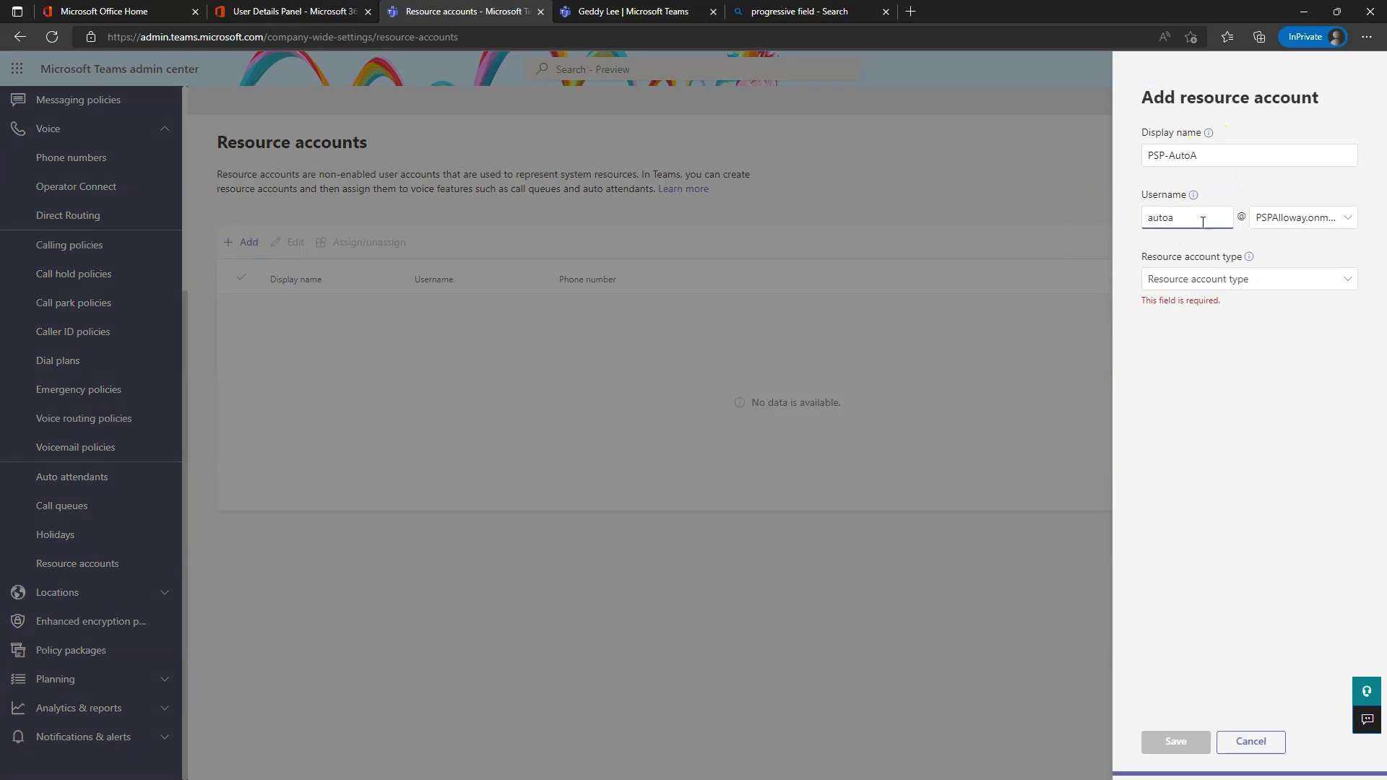
{"action": "left_click", "coordinate": [1302, 215]}
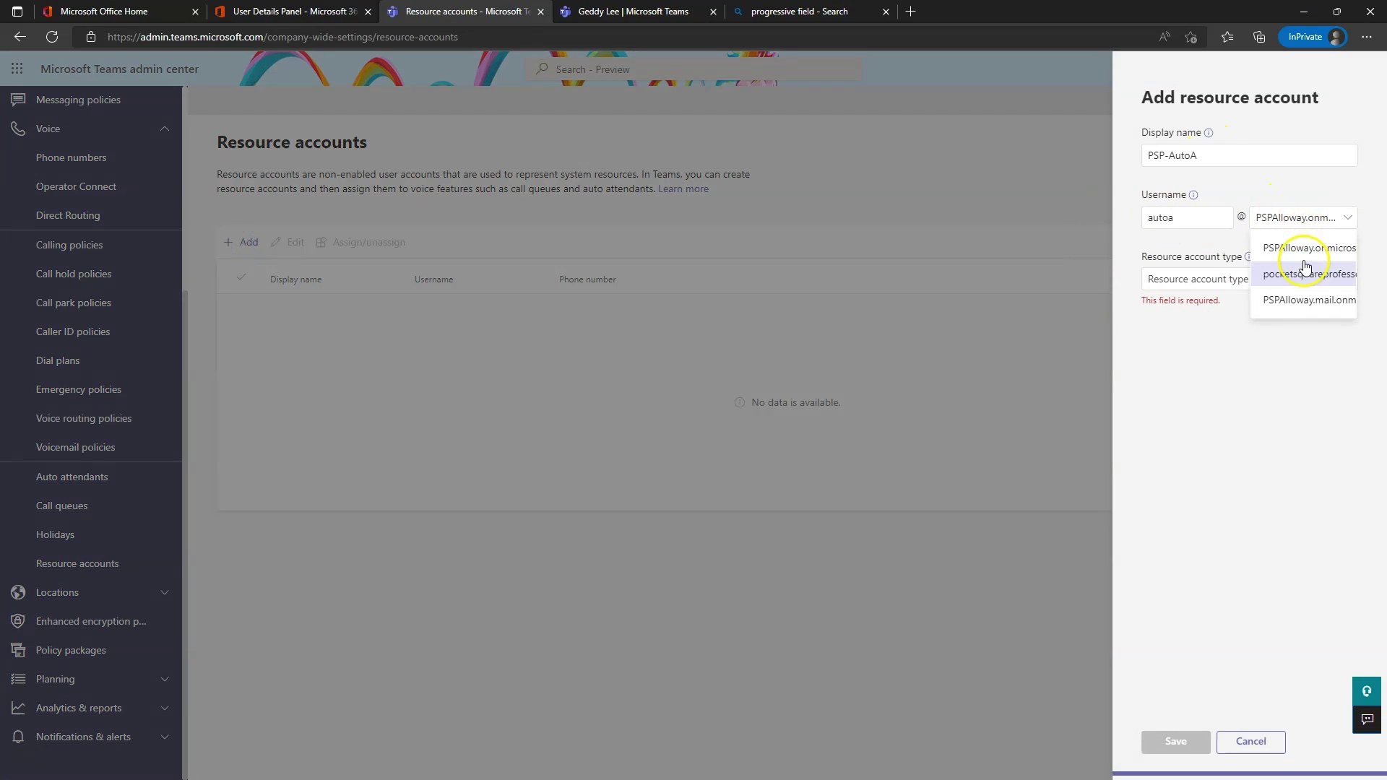
{"action": "left_click", "coordinate": [1306, 179]}
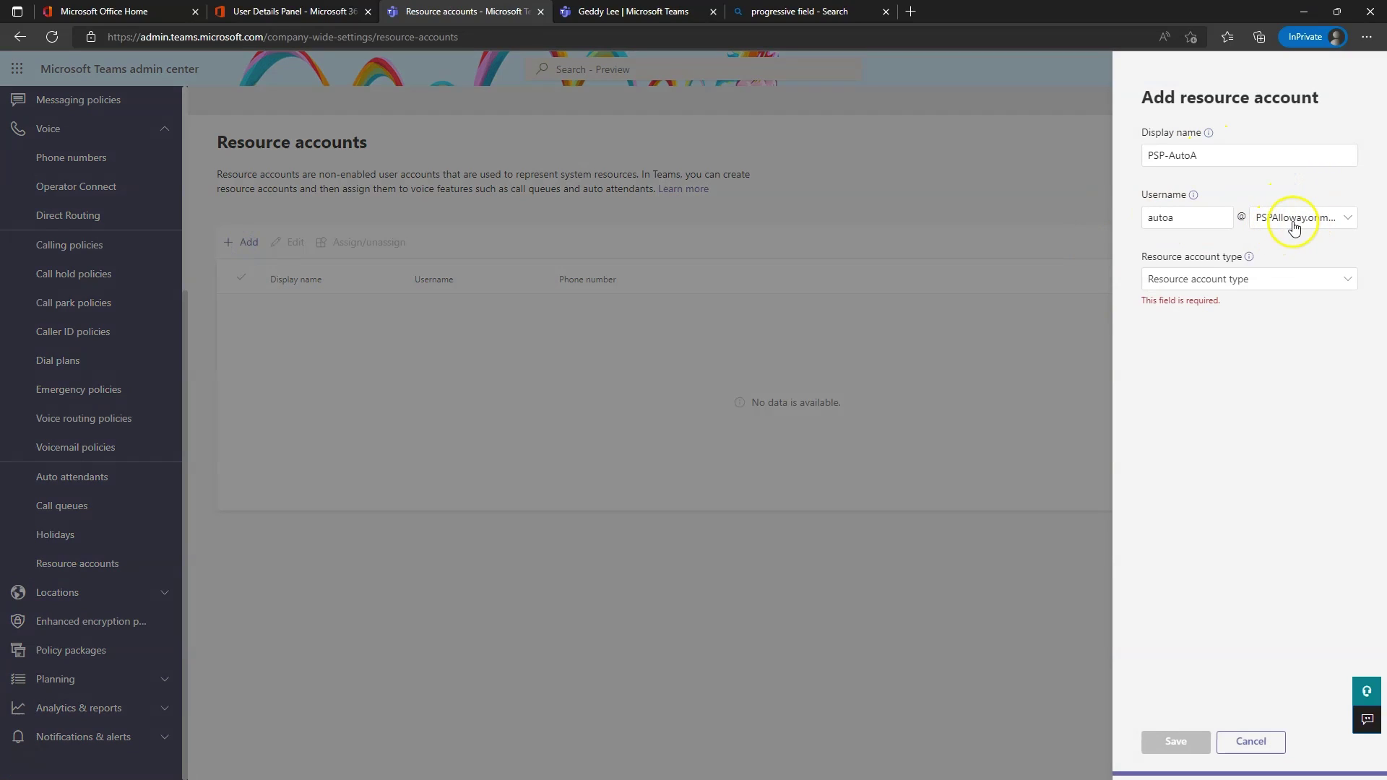
{"action": "left_click", "coordinate": [1188, 281]}
{"action": "left_click", "coordinate": [1183, 310]}
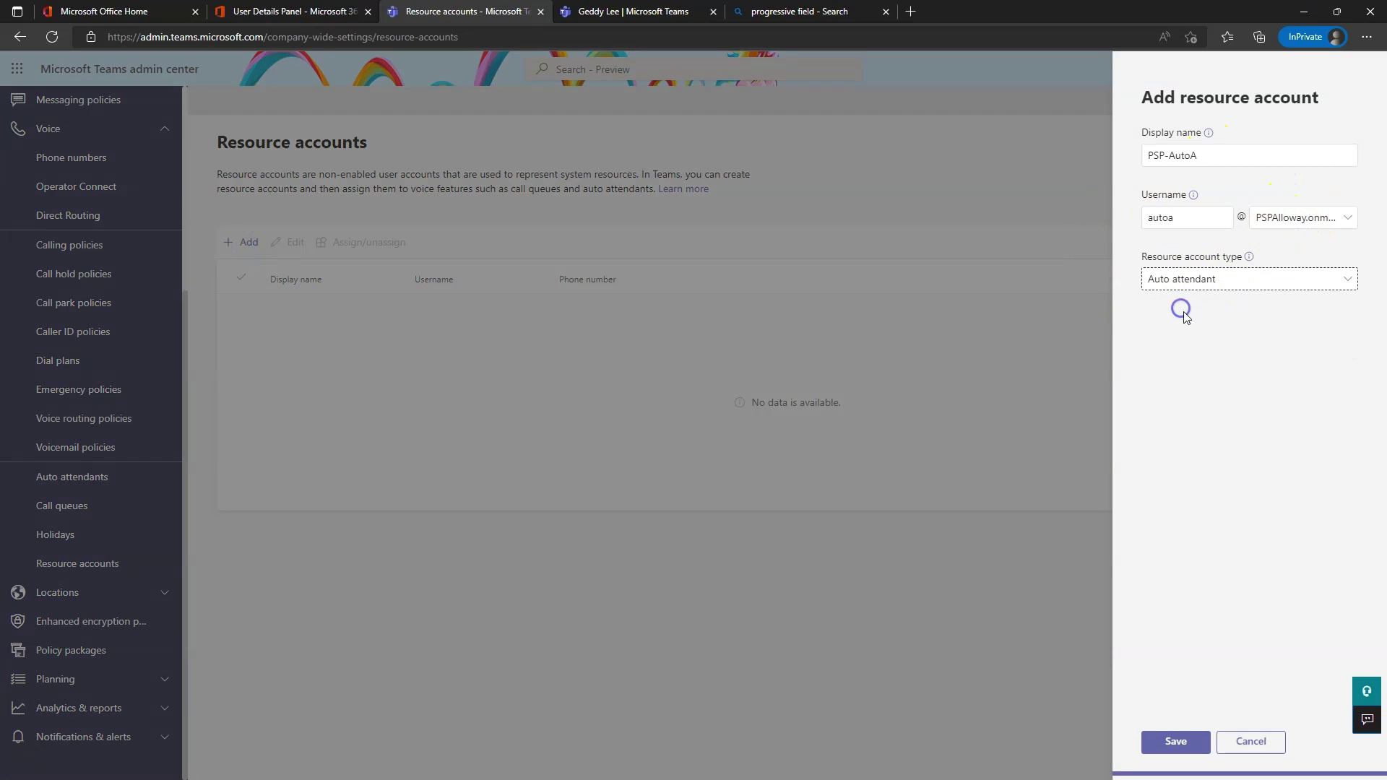
{"action": "left_click", "coordinate": [1178, 744]}
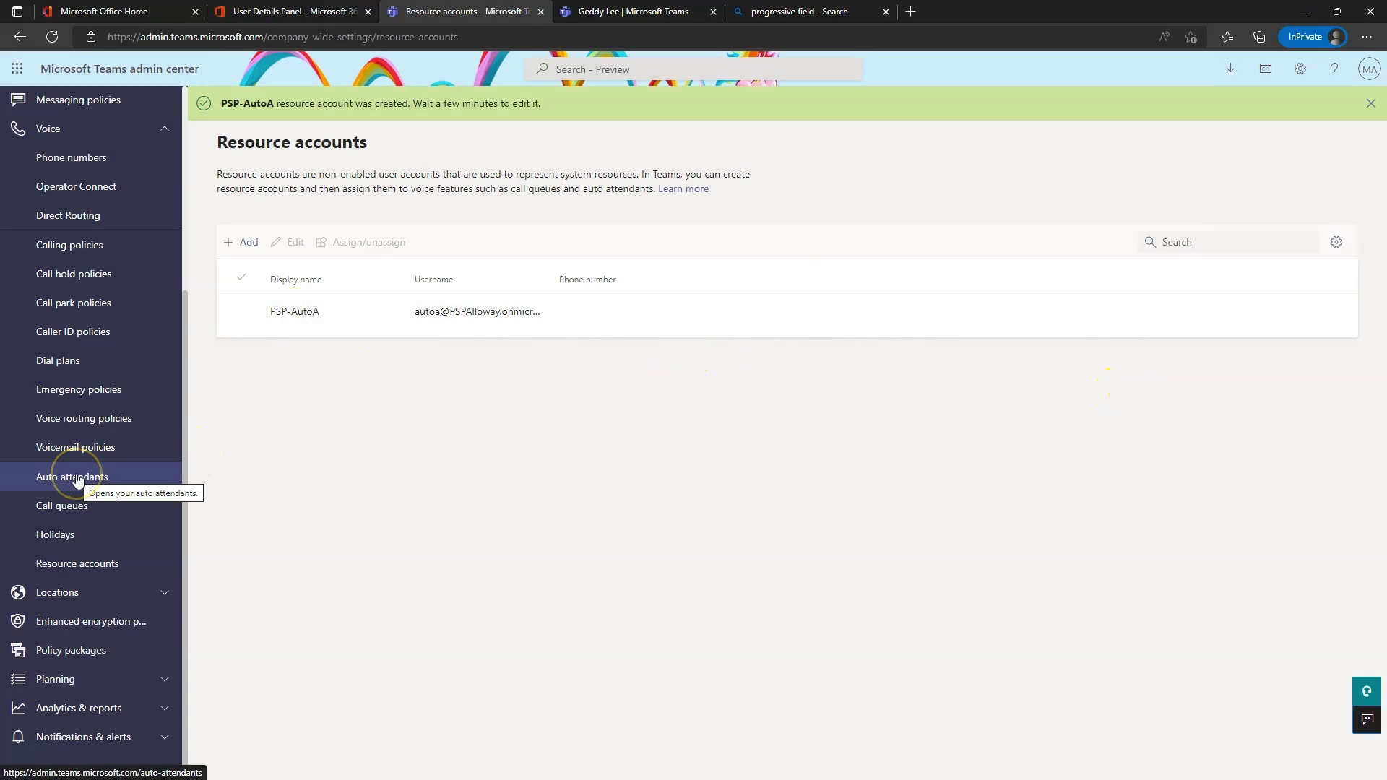
{"action": "left_click", "coordinate": [297, 322]}
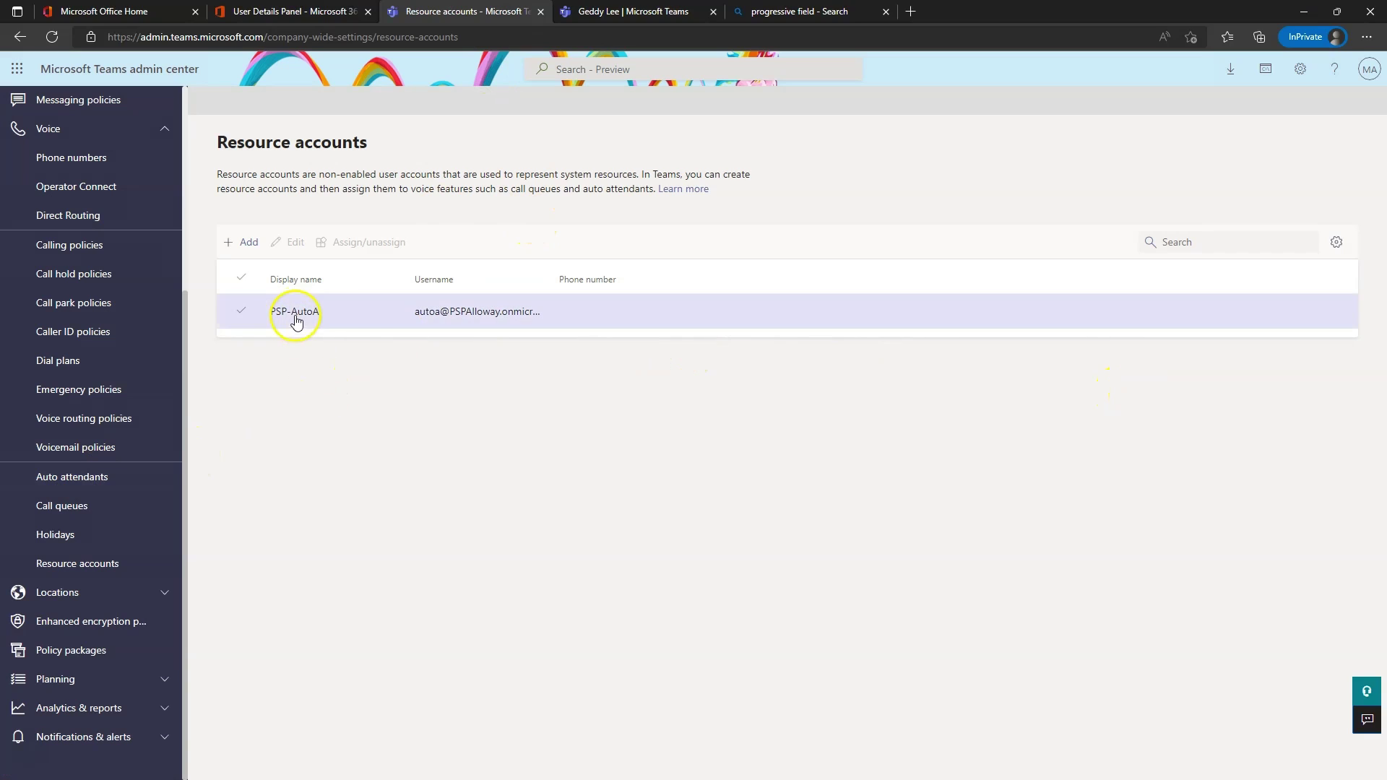
{"action": "left_click", "coordinate": [360, 328]}
{"action": "left_click", "coordinate": [258, 324]}
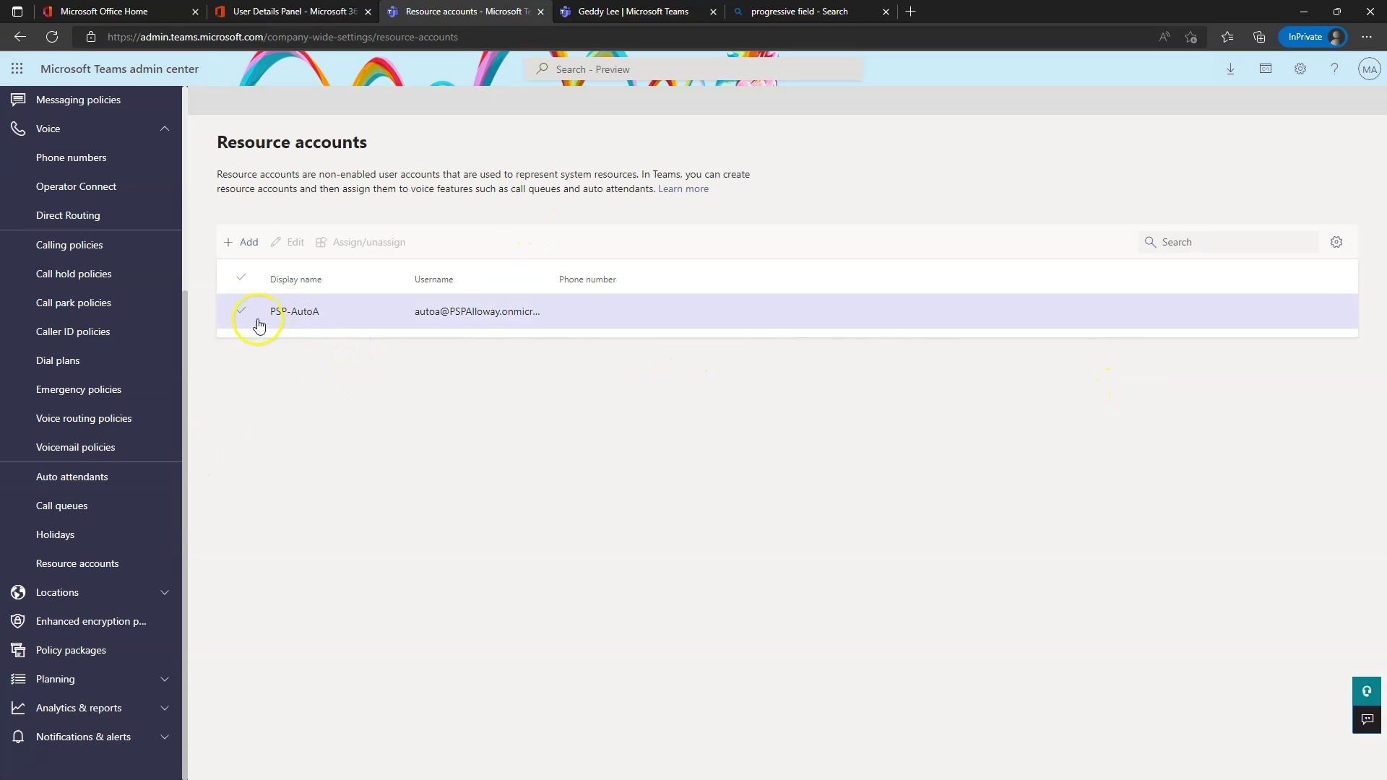
Start a new auto attendant, review the operator choices, and name it PSP-AutoA.
{"action": "left_click", "coordinate": [69, 478]}
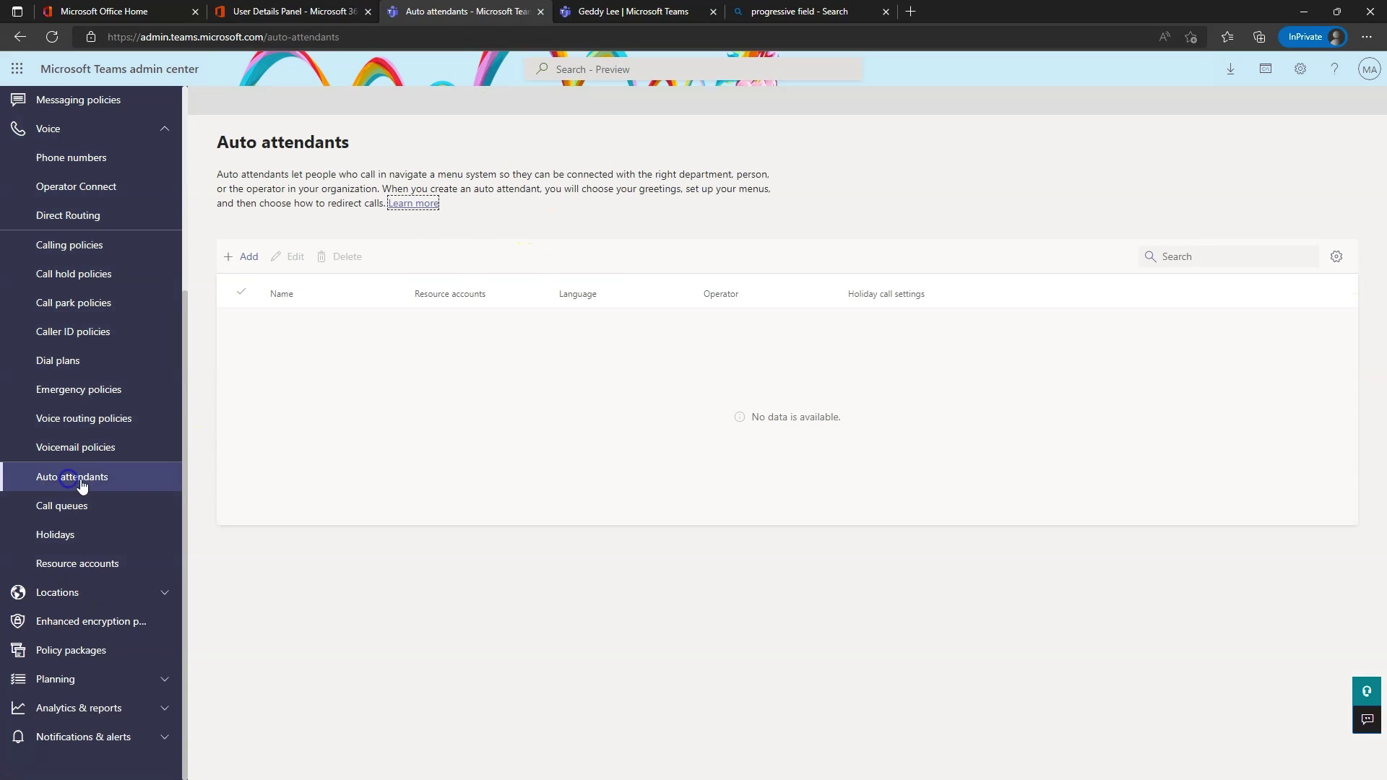
{"action": "left_click", "coordinate": [240, 257]}
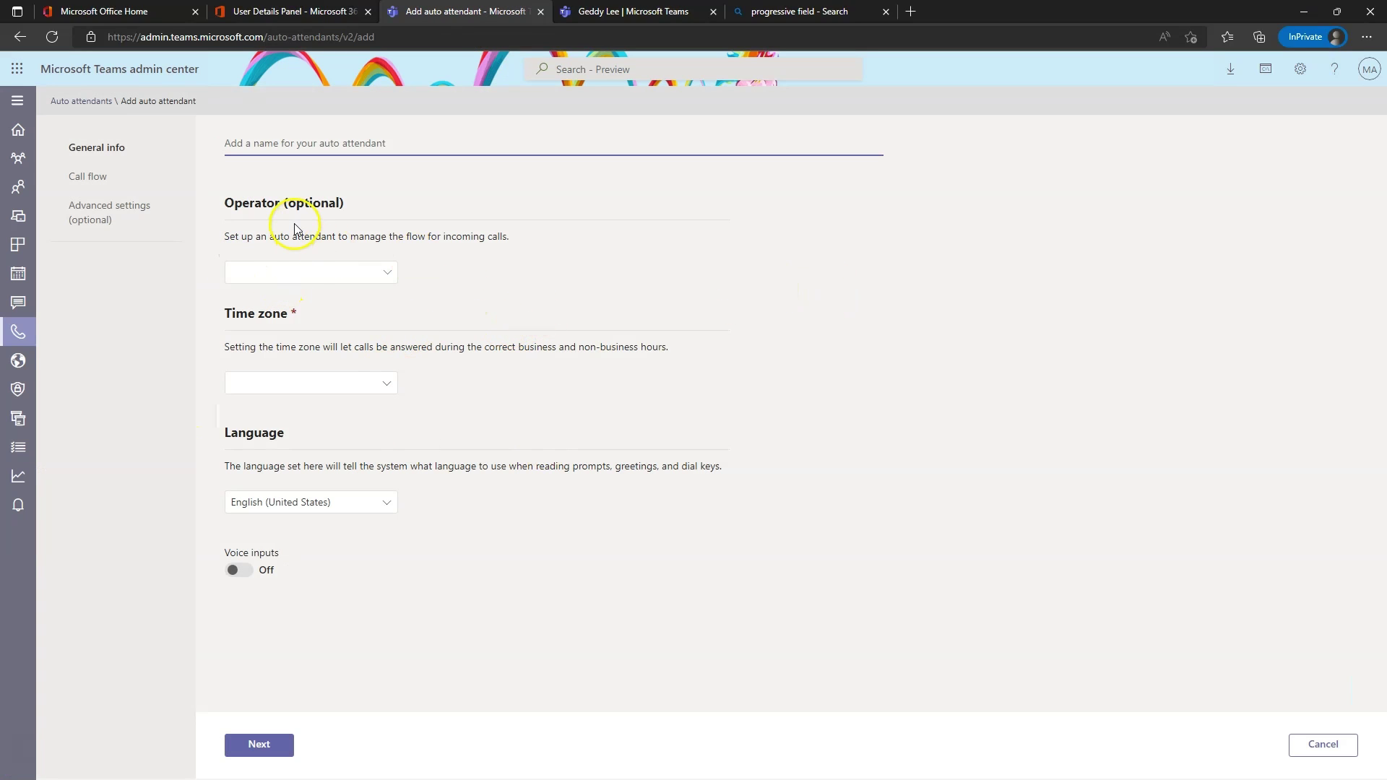
{"action": "left_click", "coordinate": [297, 272]}
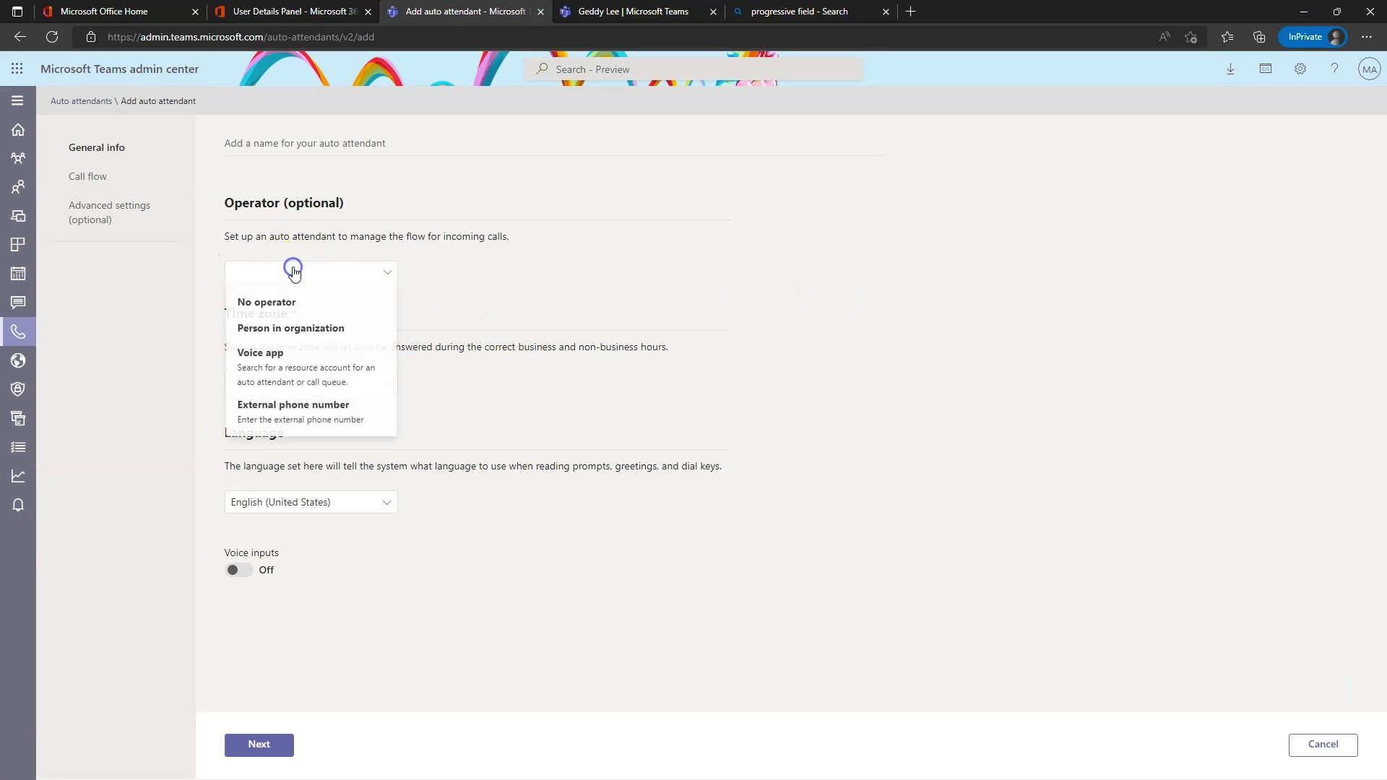
{"action": "left_click", "coordinate": [664, 269]}
{"action": "left_click", "coordinate": [288, 266]}
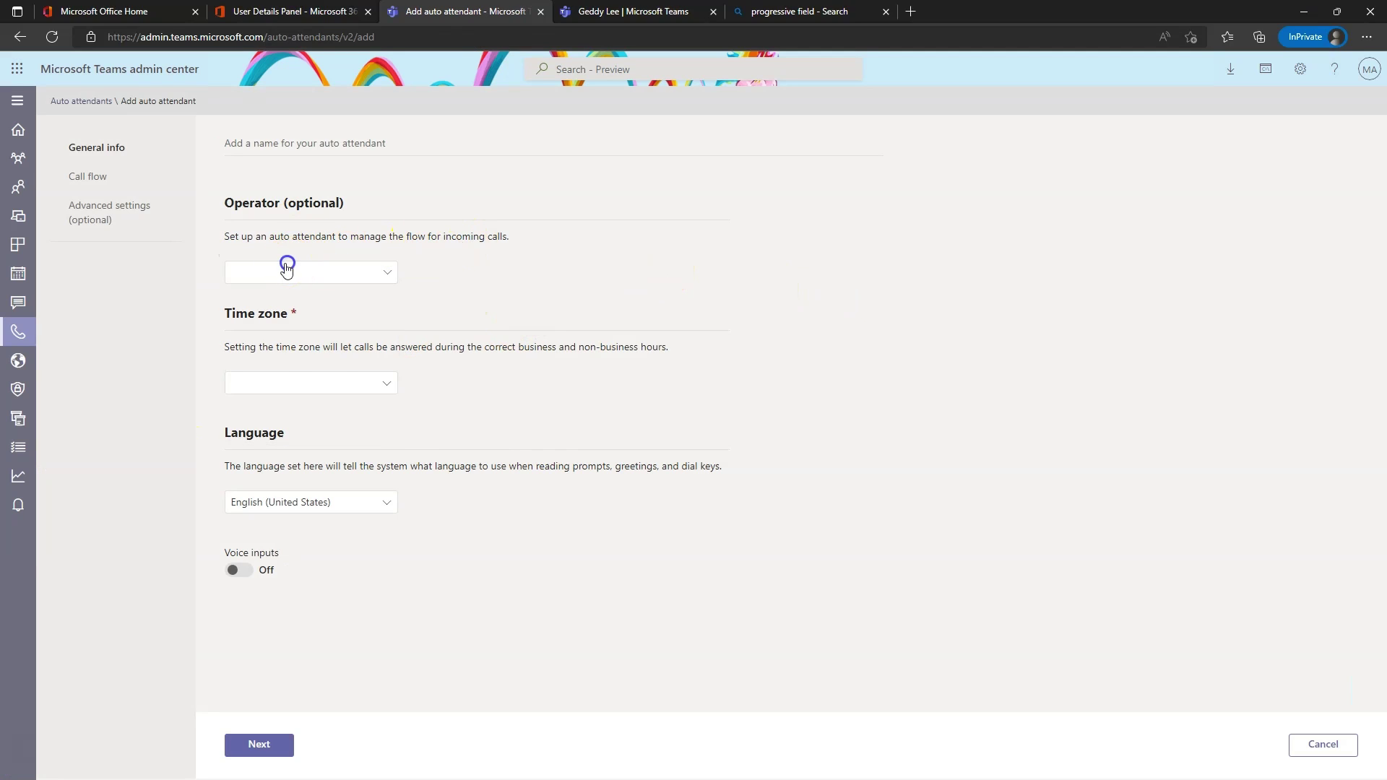
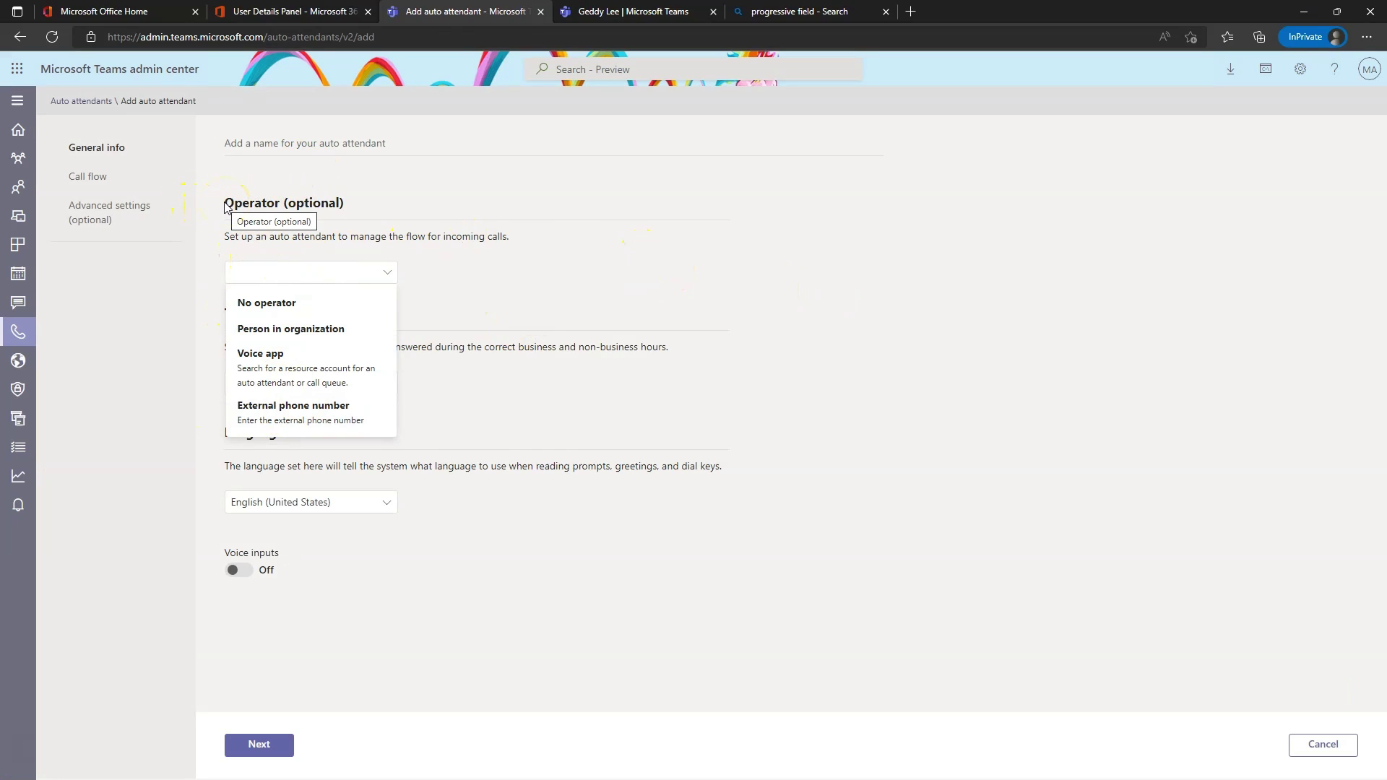
{"action": "left_click", "coordinate": [370, 207]}
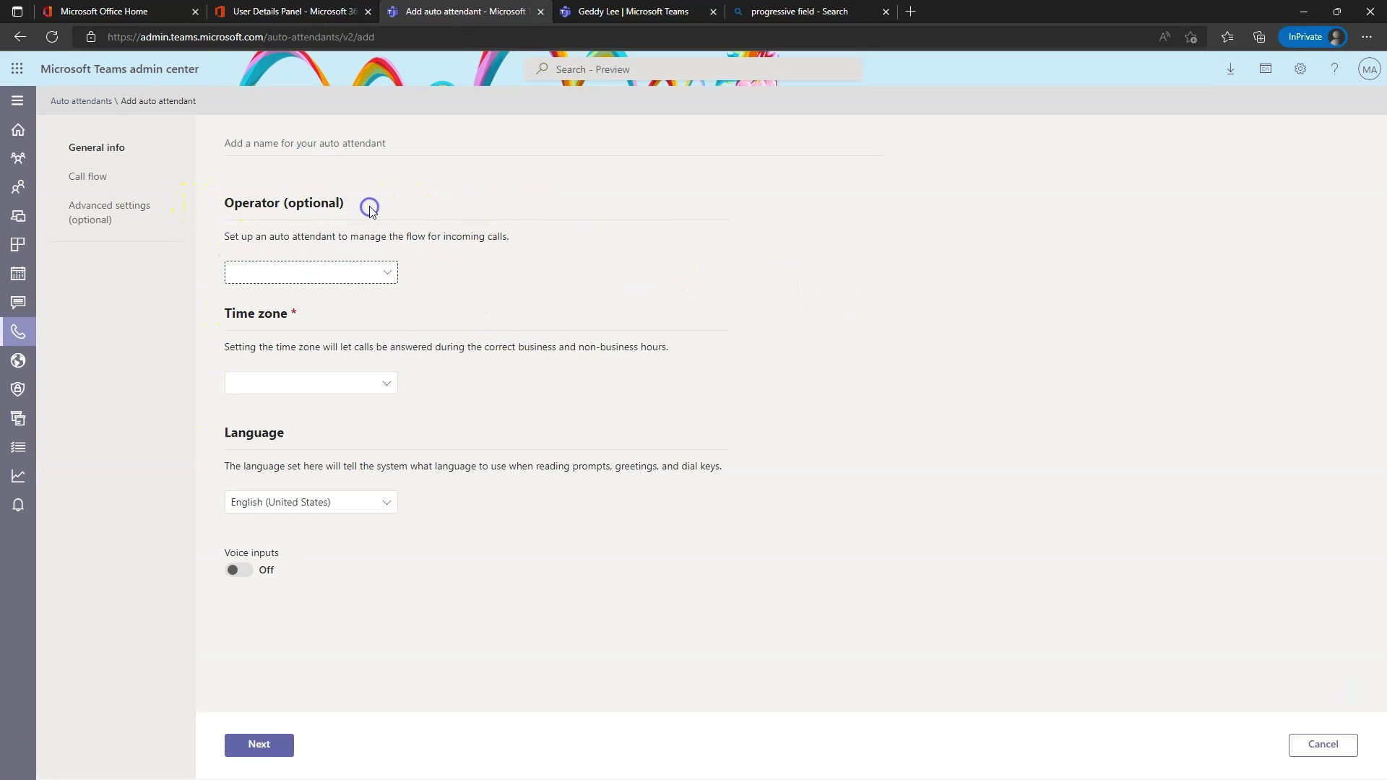
{"action": "left_click", "coordinate": [289, 145]}
{"action": "type", "text": "PSP-AutoA"}
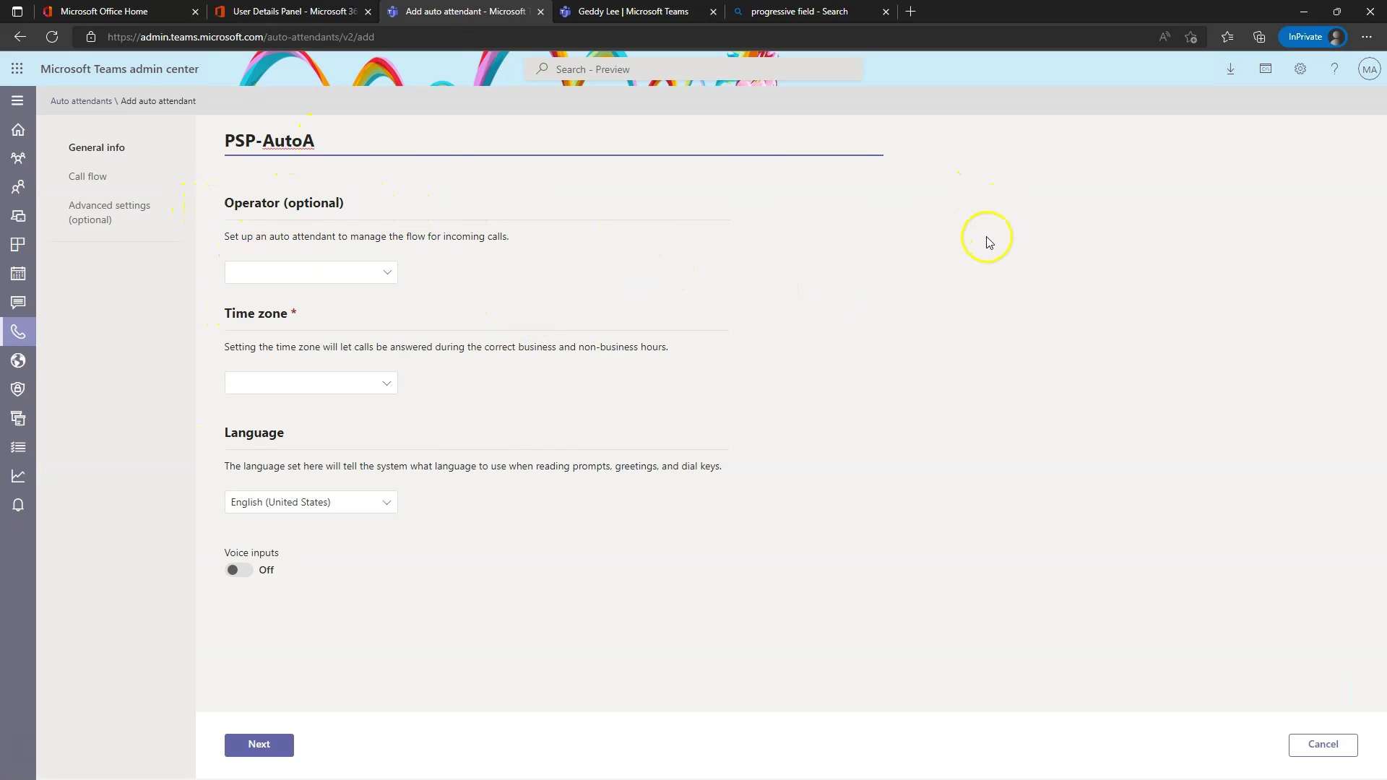
Try External phone number as the auto attendant's operator, and settle on No operator.
{"action": "left_click", "coordinate": [258, 275]}
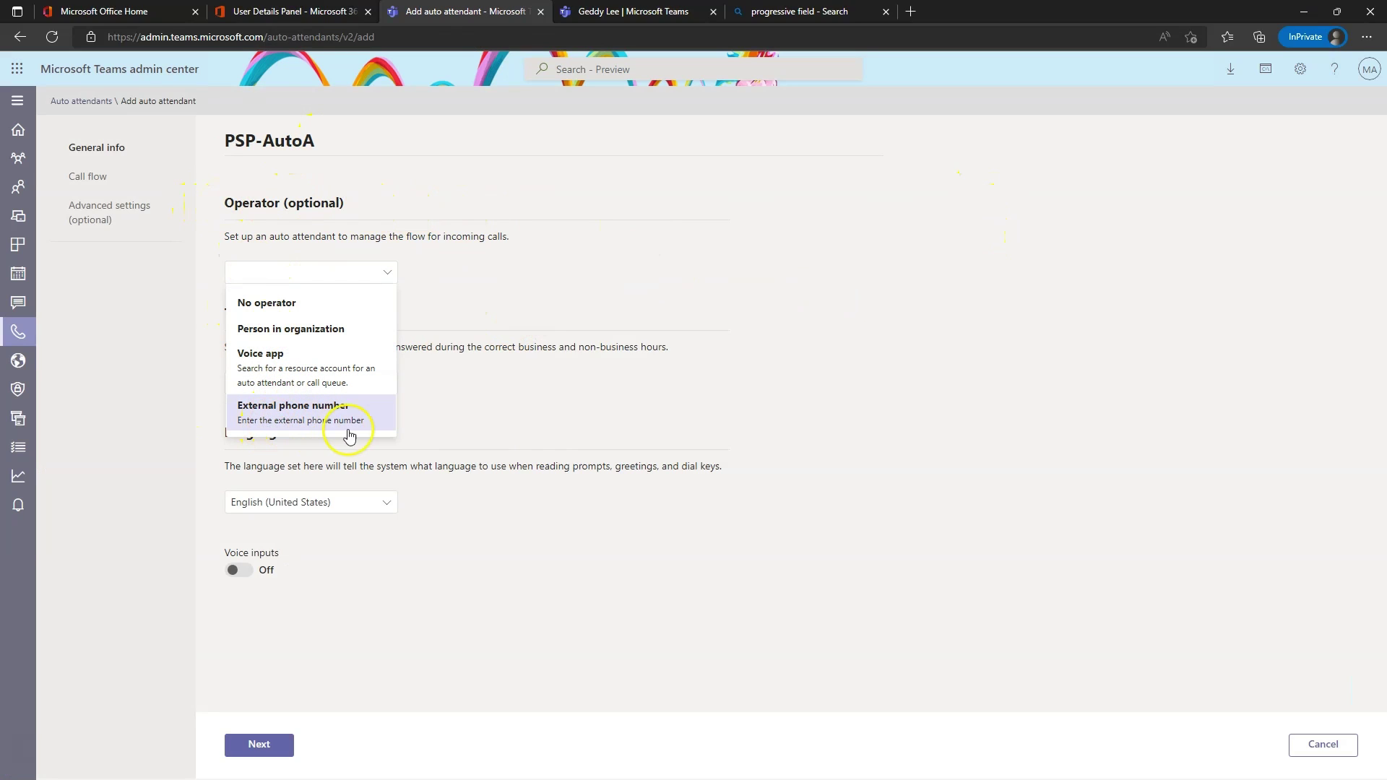
{"action": "left_click", "coordinate": [318, 422]}
{"action": "left_click", "coordinate": [498, 272]}
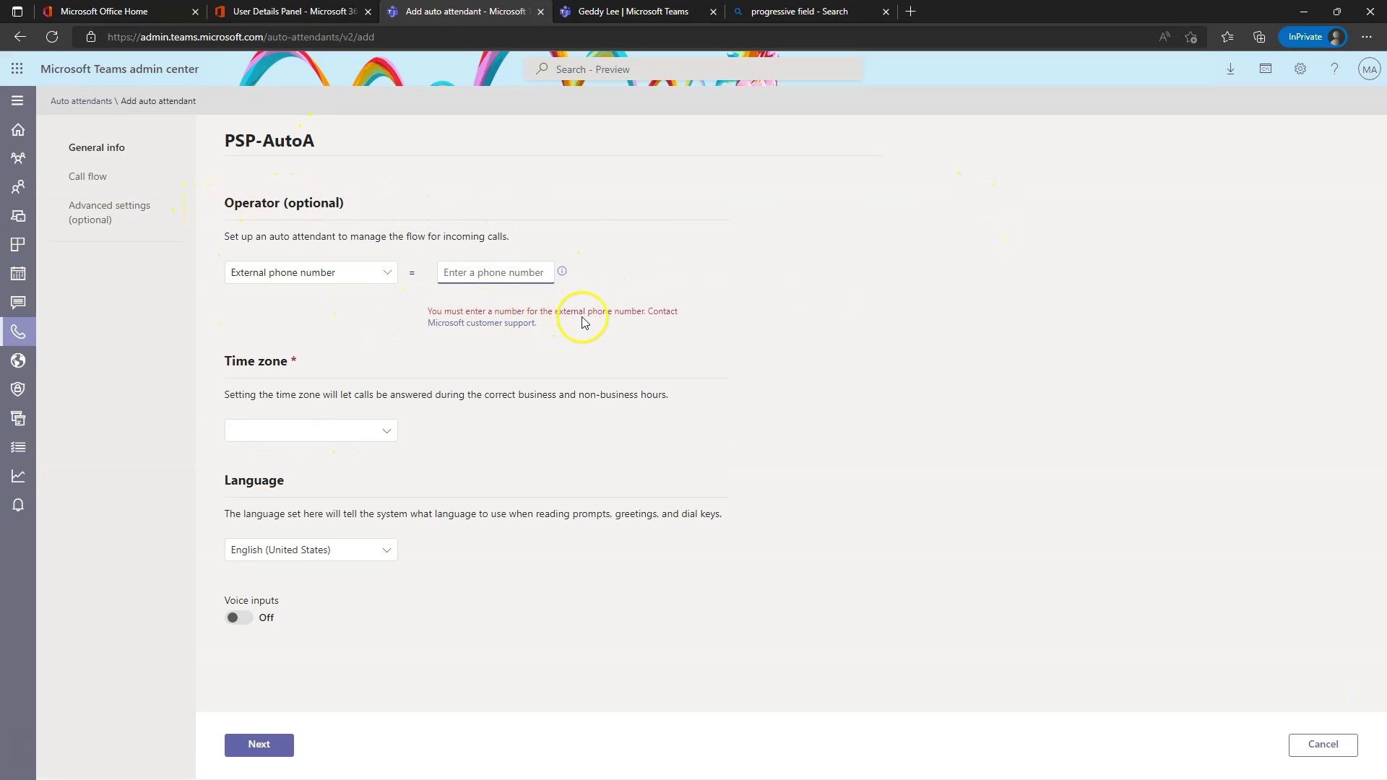
{"action": "left_click", "coordinate": [344, 281]}
{"action": "left_click", "coordinate": [298, 304]}
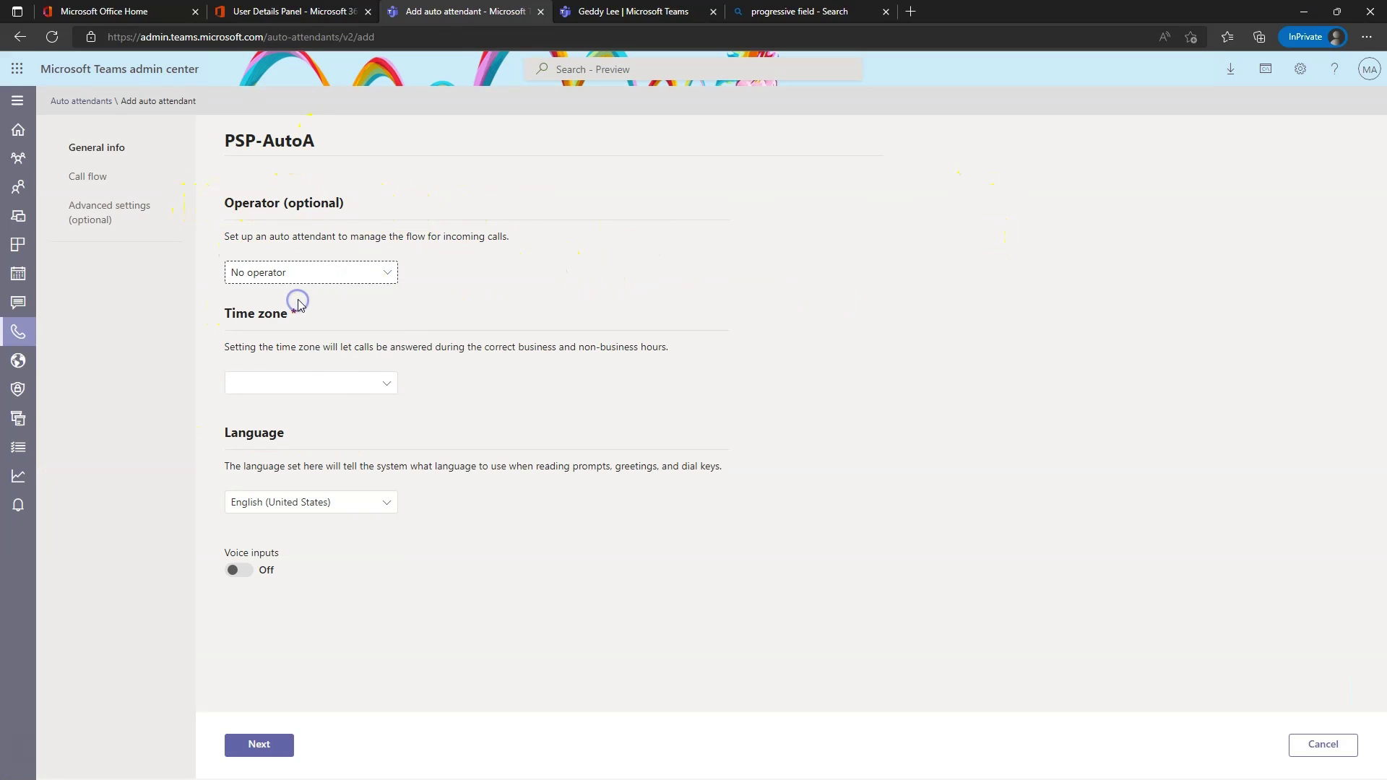
Set the time zone to (UTC-05:00) Eastern Time, turn on voice inputs, and continue to the call flow settings.
{"action": "left_click", "coordinate": [302, 391]}
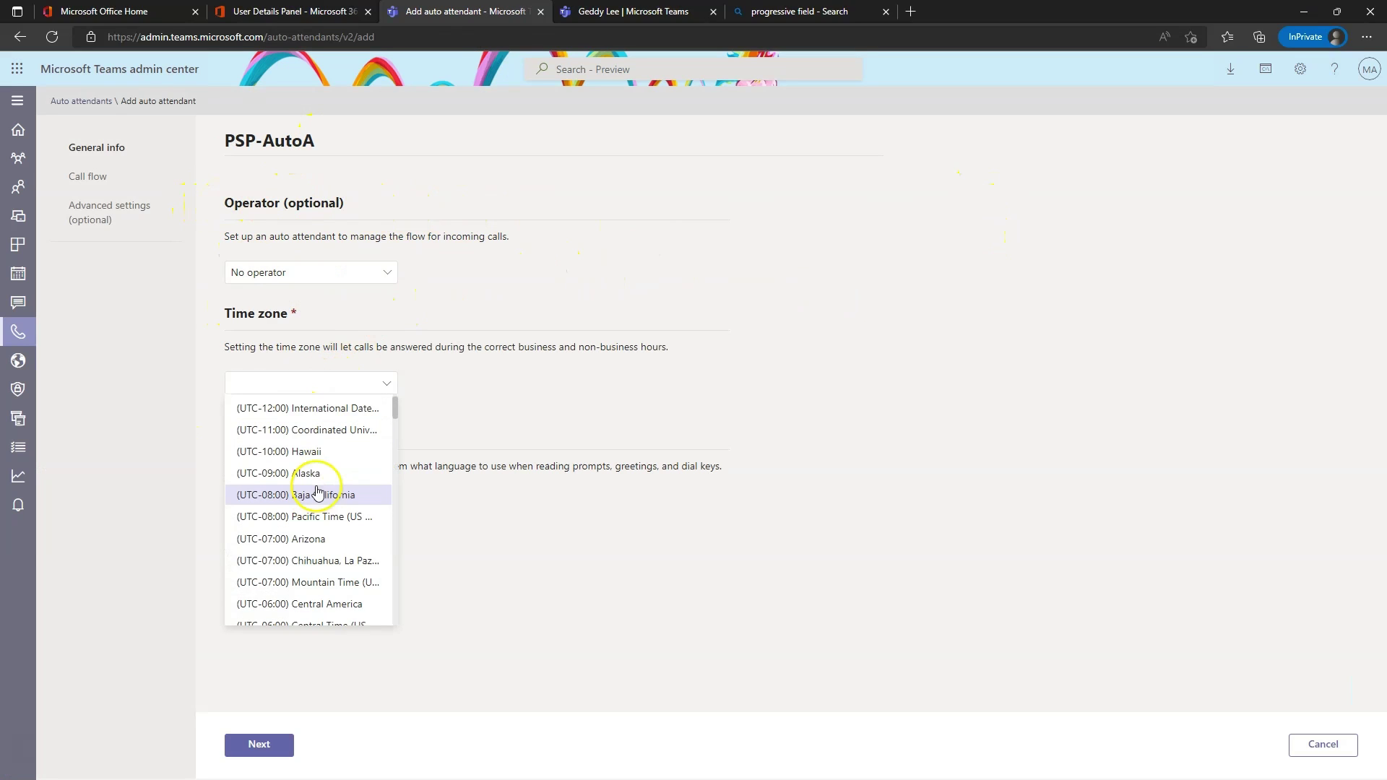
{"action": "scroll", "coordinate": [331, 499], "scroll_direction": "down", "scroll_amount": 3}
{"action": "scroll", "coordinate": [331, 507], "scroll_direction": "down", "scroll_amount": 1}
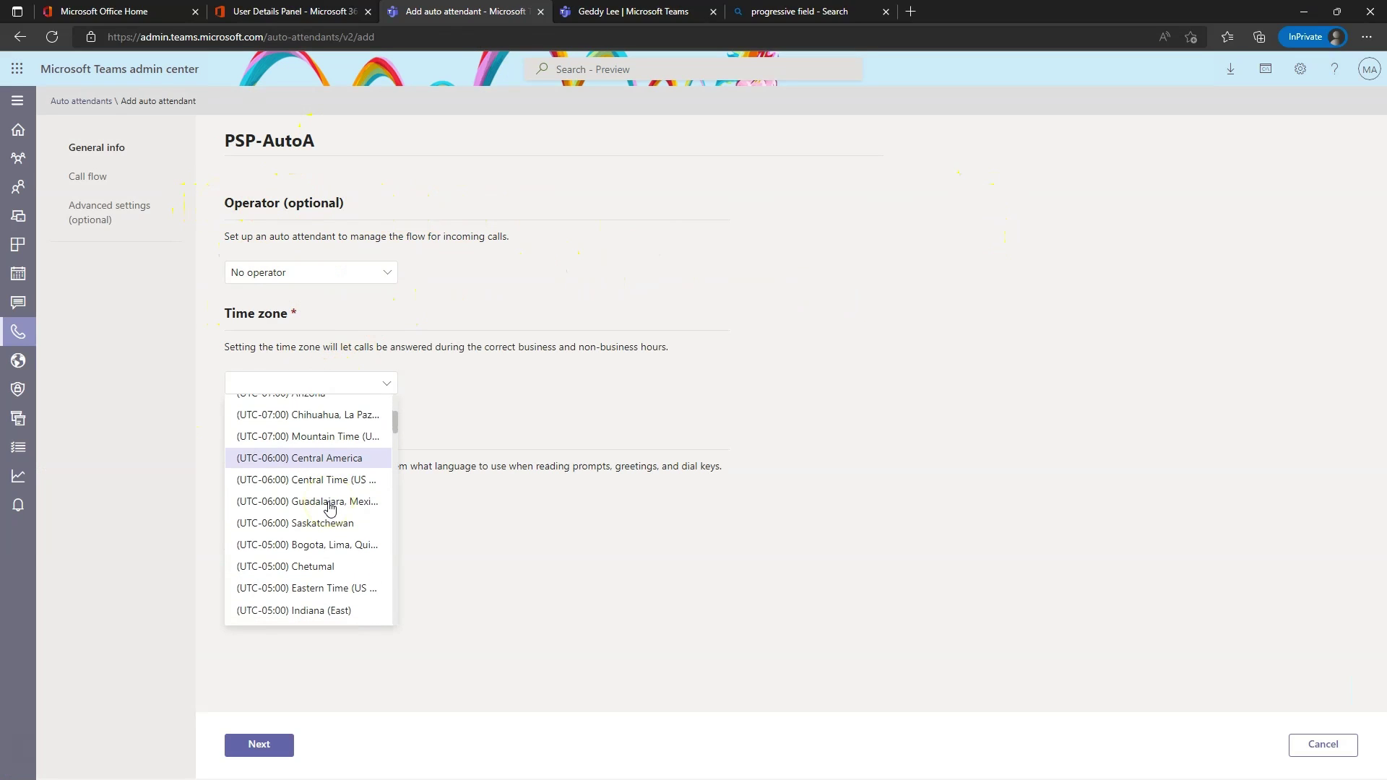
{"action": "left_click", "coordinate": [280, 584]}
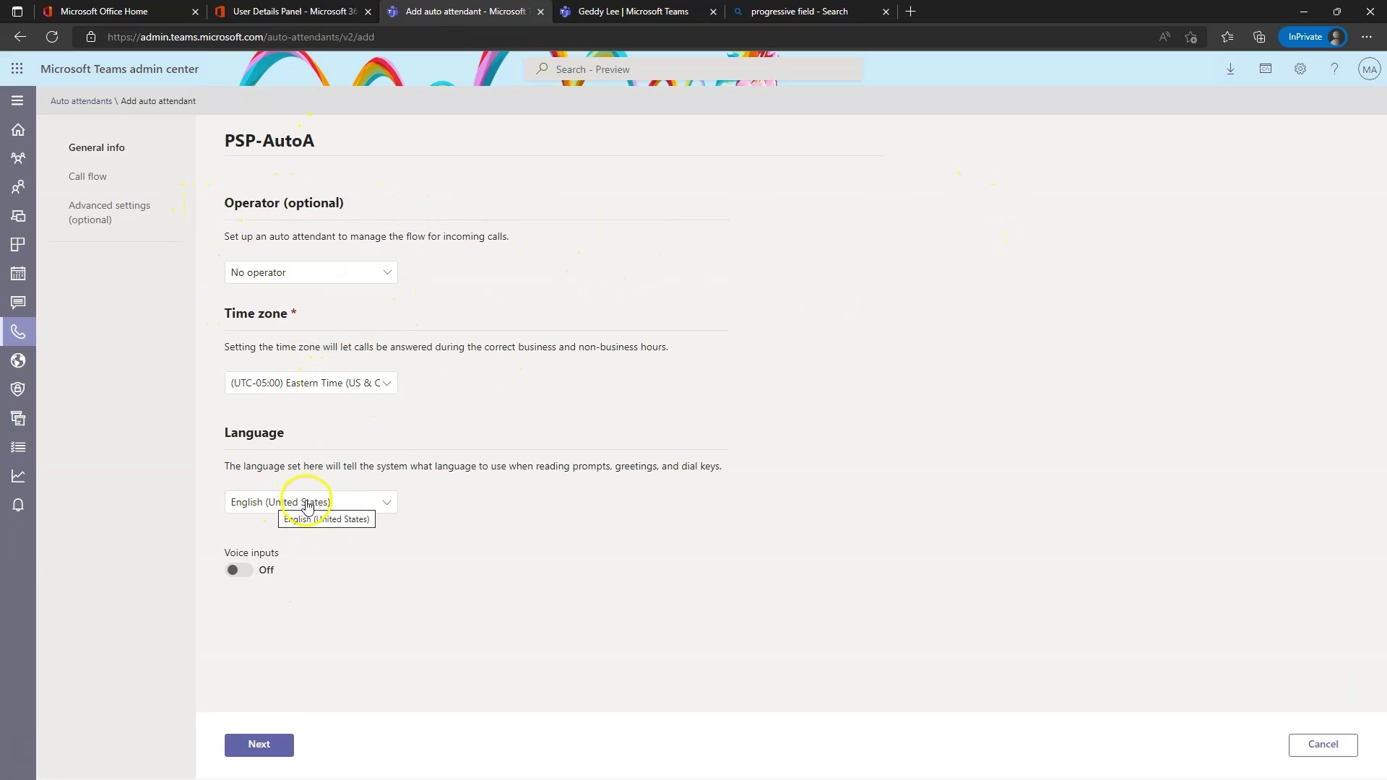
{"action": "left_click", "coordinate": [235, 571]}
{"action": "left_click", "coordinate": [471, 540]}
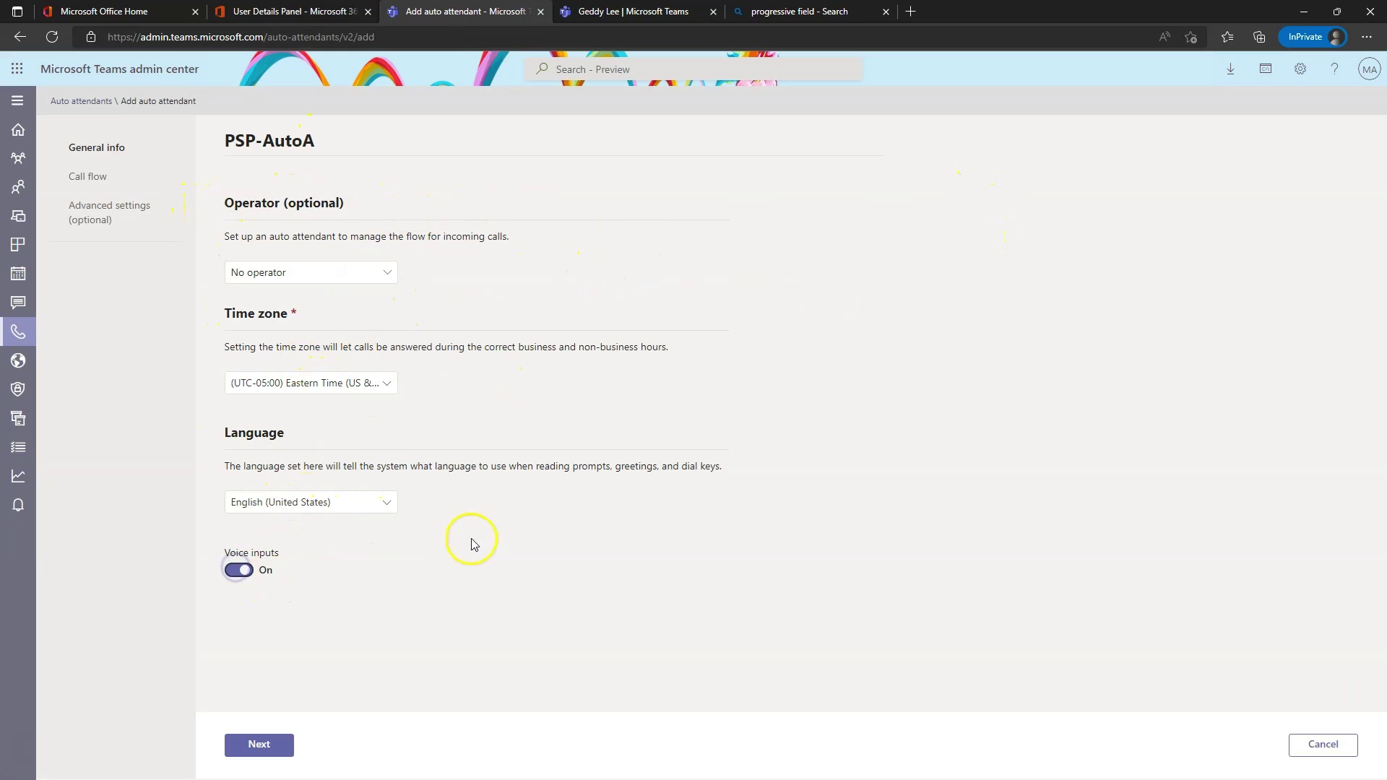
{"action": "left_click", "coordinate": [255, 745]}
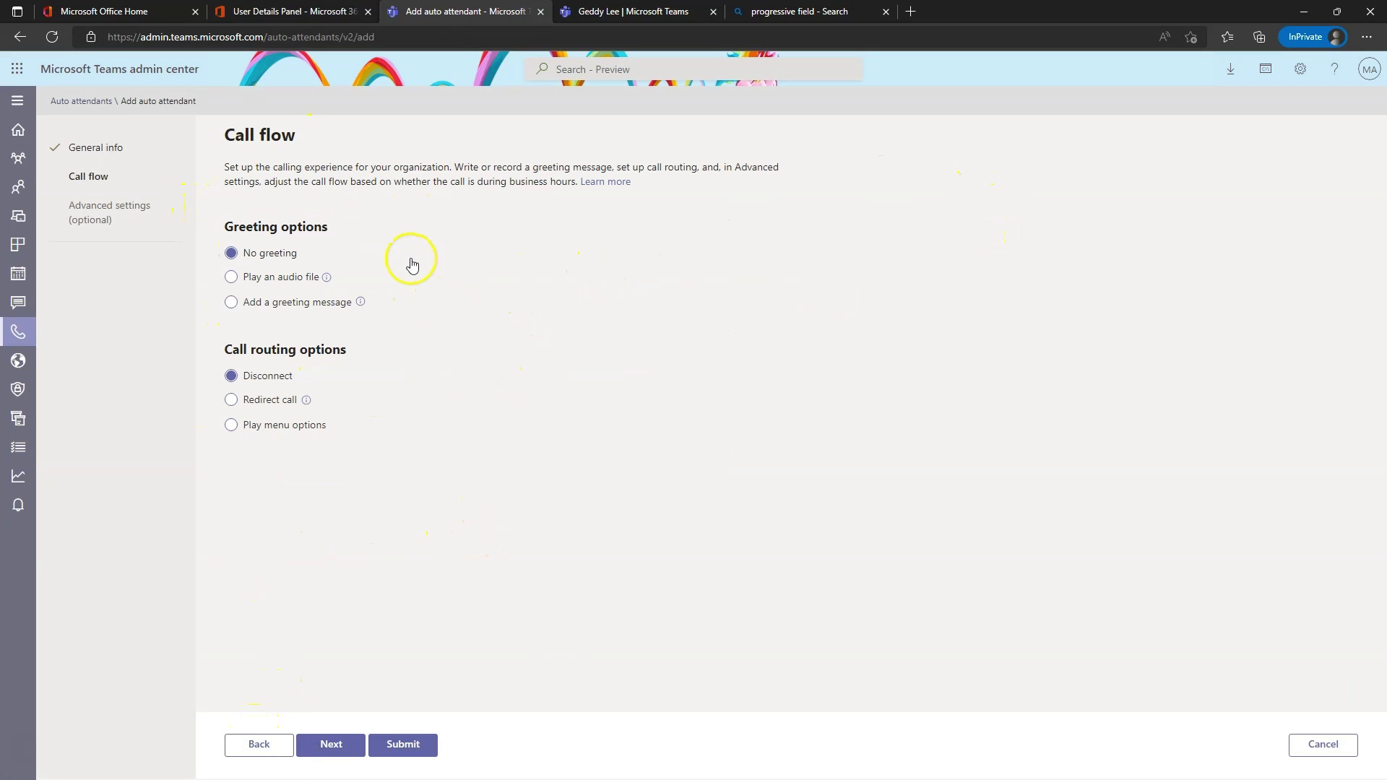
Add the text greeting message "Thank you for calling The Pocket Square Professor!" to the call flow.
{"action": "left_click", "coordinate": [275, 309]}
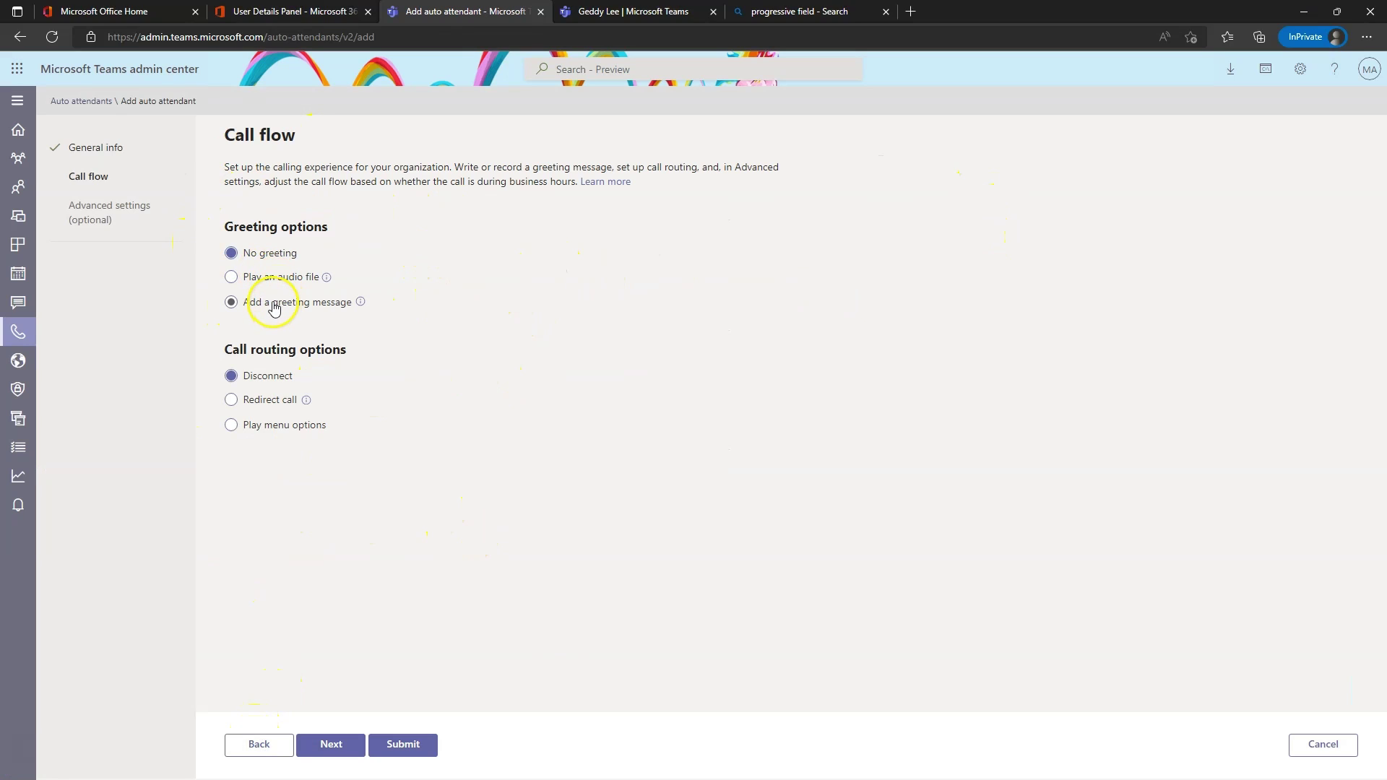
{"action": "left_click", "coordinate": [311, 330]}
{"action": "type", "text": "T"}
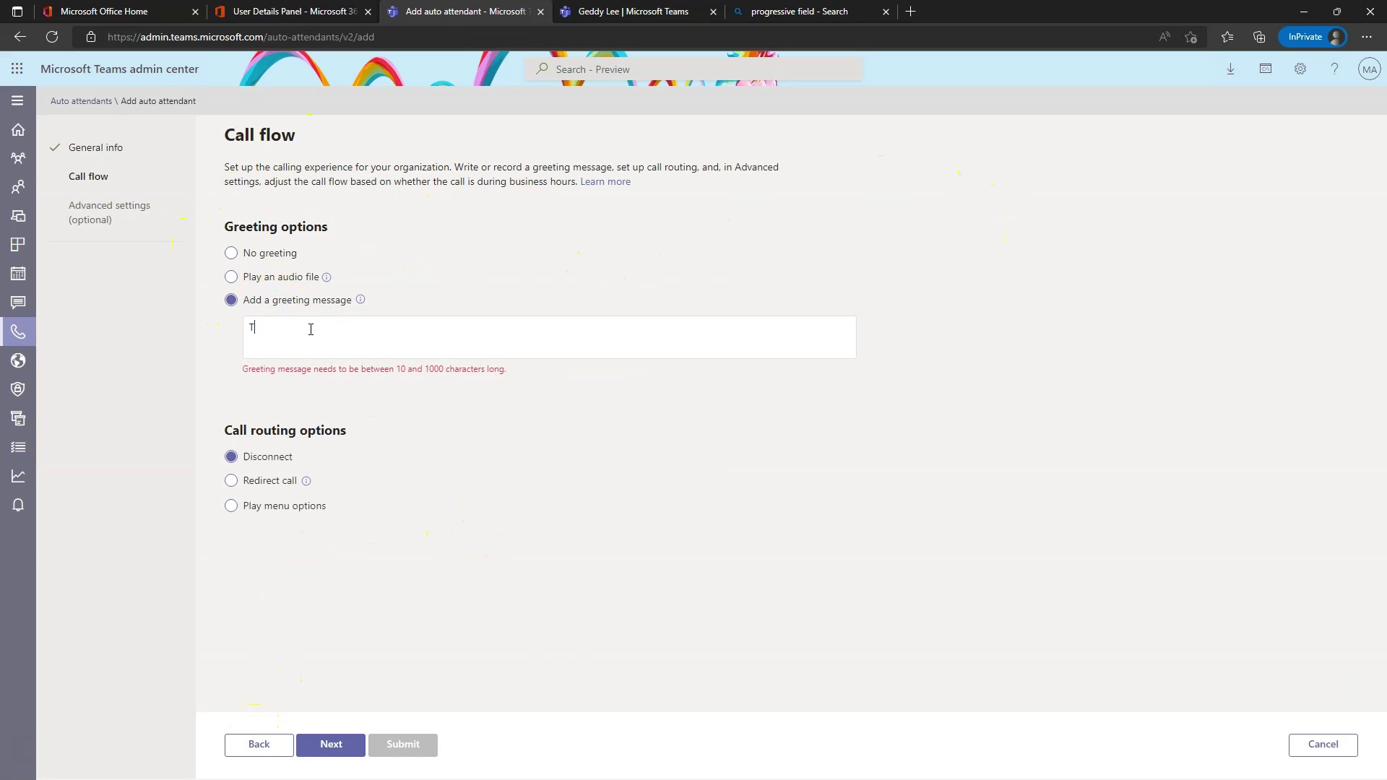
{"action": "type", "text": "hank you for calling The Pocket Square Professor!"}
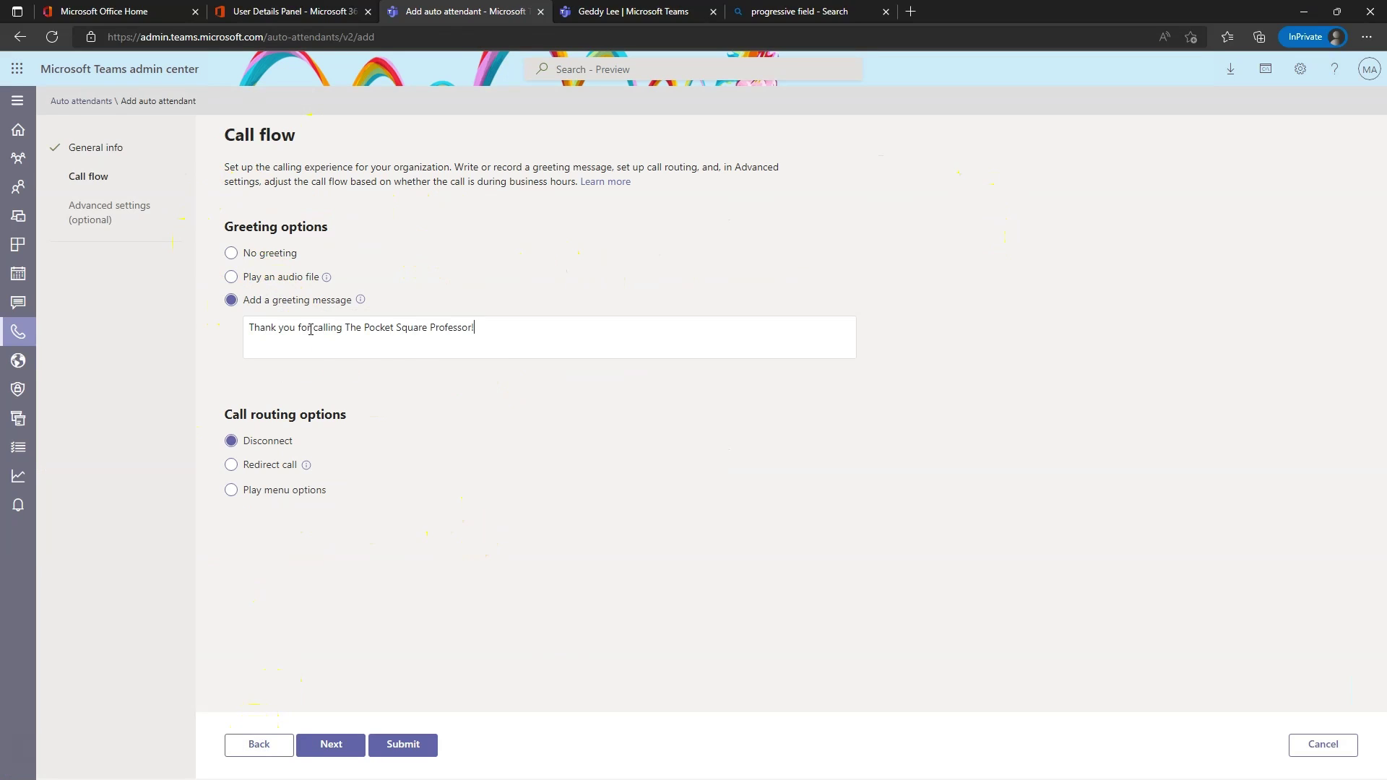
Route calls to Play menu options with a text greeting telling callers to press 1 for the named person.
{"action": "left_click", "coordinate": [255, 492]}
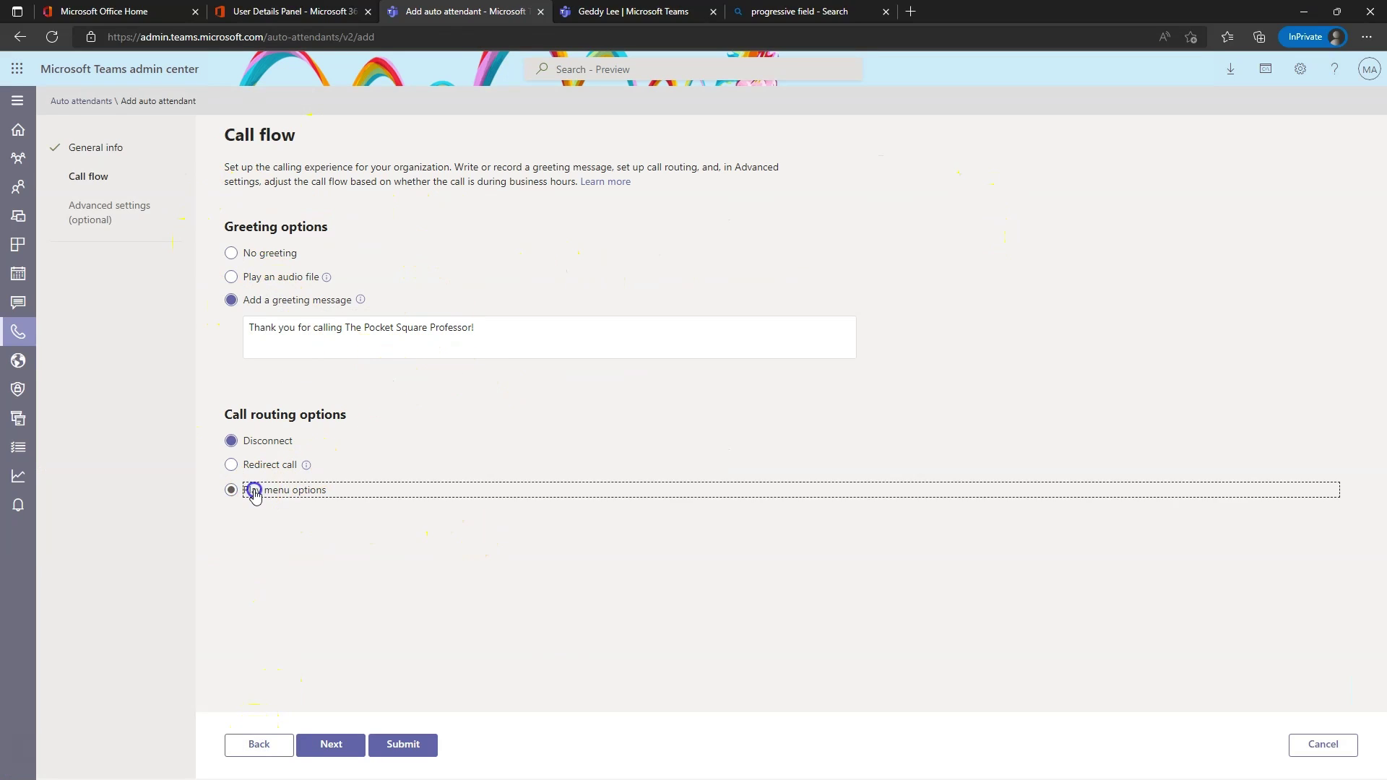
{"action": "scroll", "coordinate": [496, 463], "scroll_direction": "down", "scroll_amount": 3}
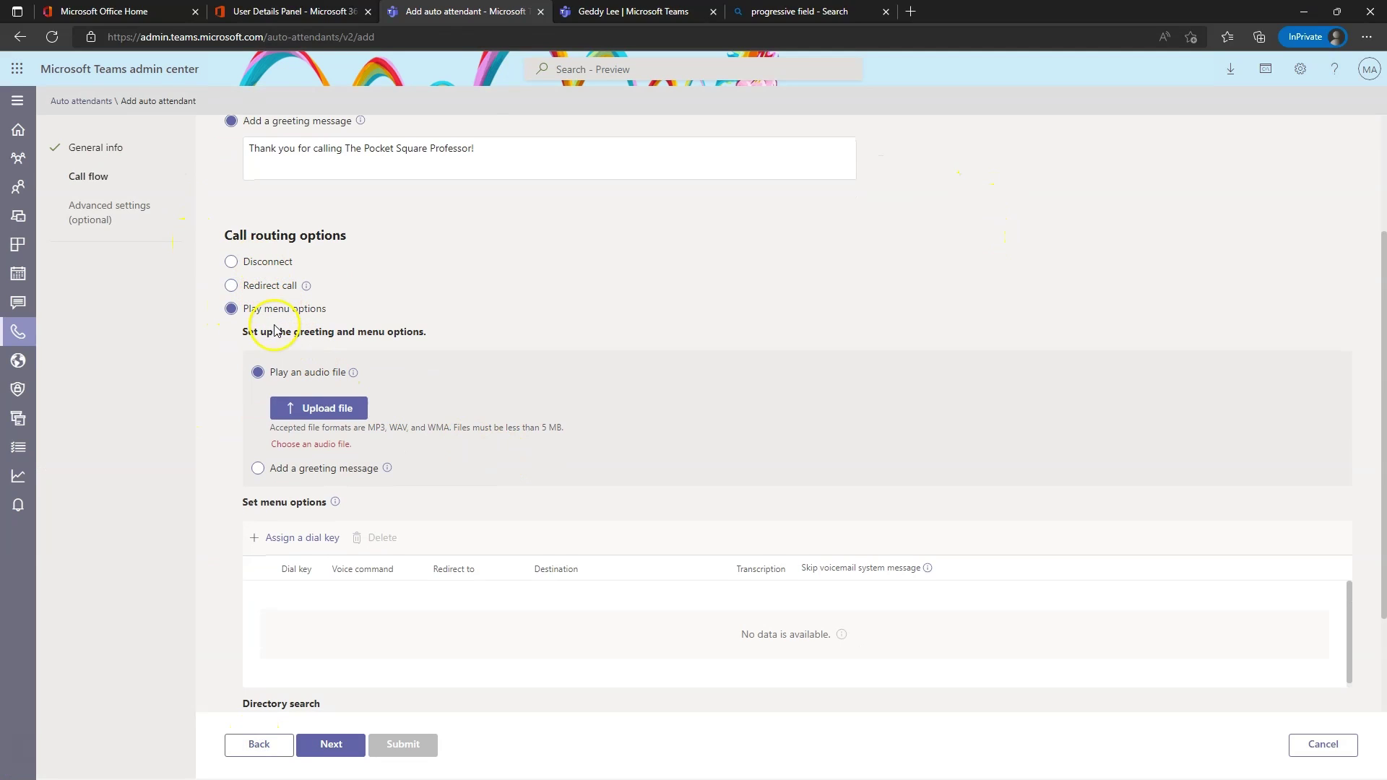
{"action": "scroll", "coordinate": [402, 434], "scroll_direction": "down", "scroll_amount": 2}
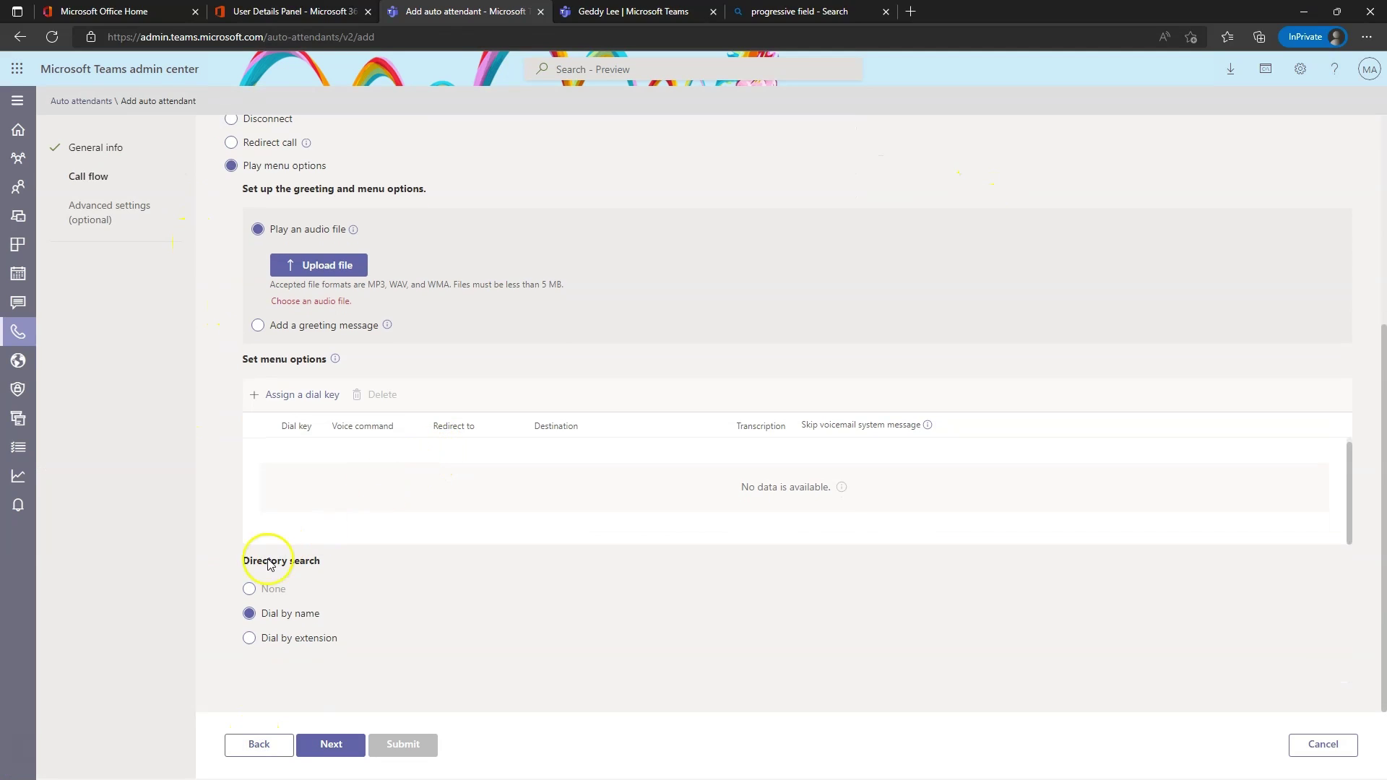
{"action": "scroll", "coordinate": [332, 455], "scroll_direction": "up", "scroll_amount": 2}
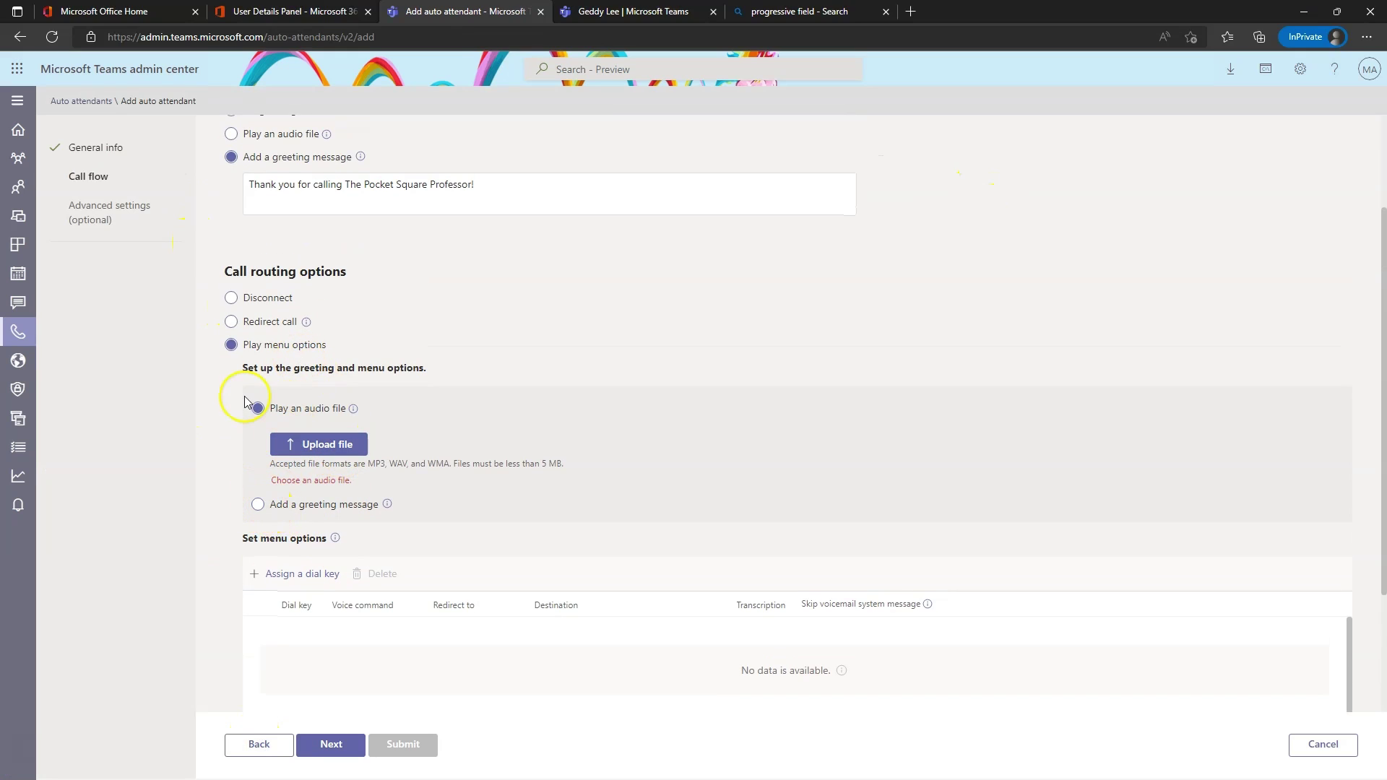
{"action": "left_click", "coordinate": [306, 513]}
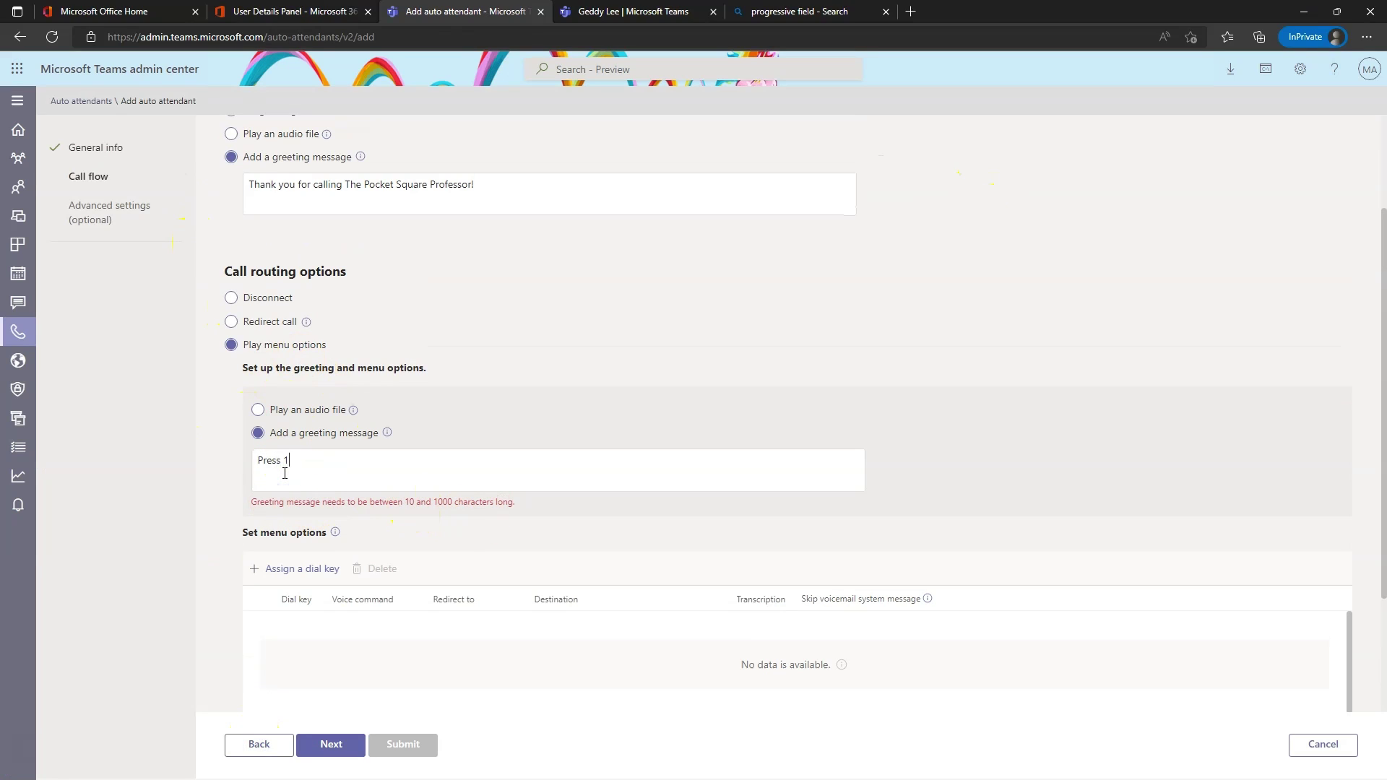
{"action": "type", "text": "Press 1 for Matt"}
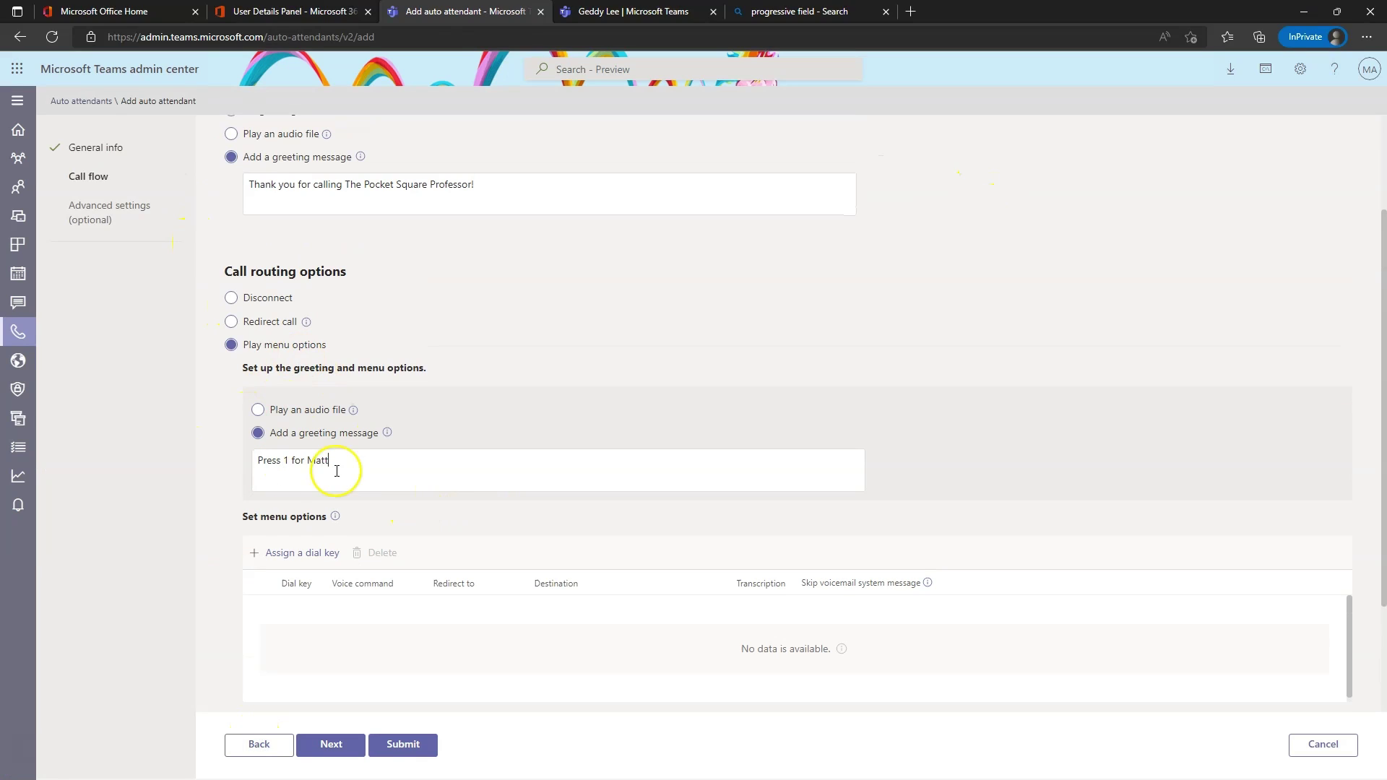
Assign dial key 1 redirecting to Person in organization, with the person named in the menu greeting as destination.
{"action": "left_click", "coordinate": [296, 554]}
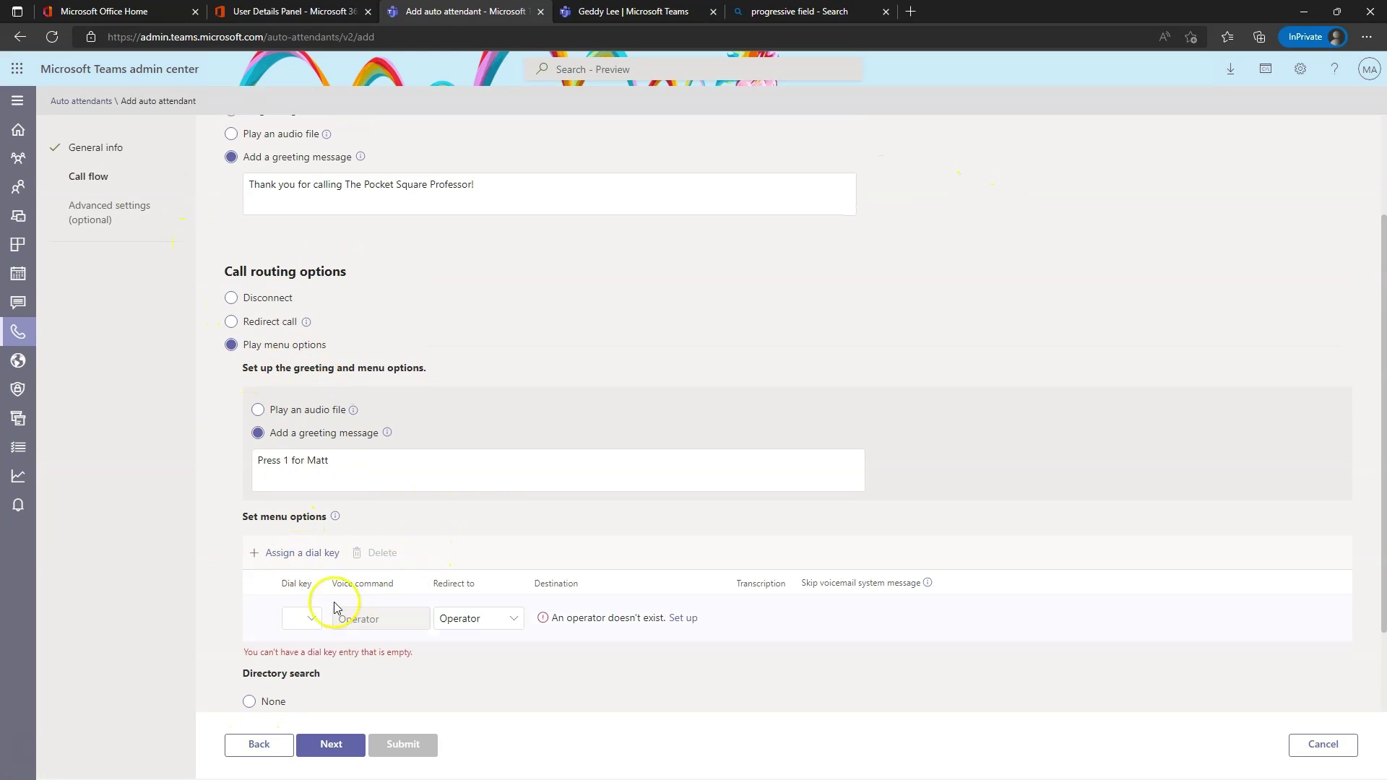
{"action": "left_click", "coordinate": [302, 618]}
{"action": "left_click", "coordinate": [302, 327]}
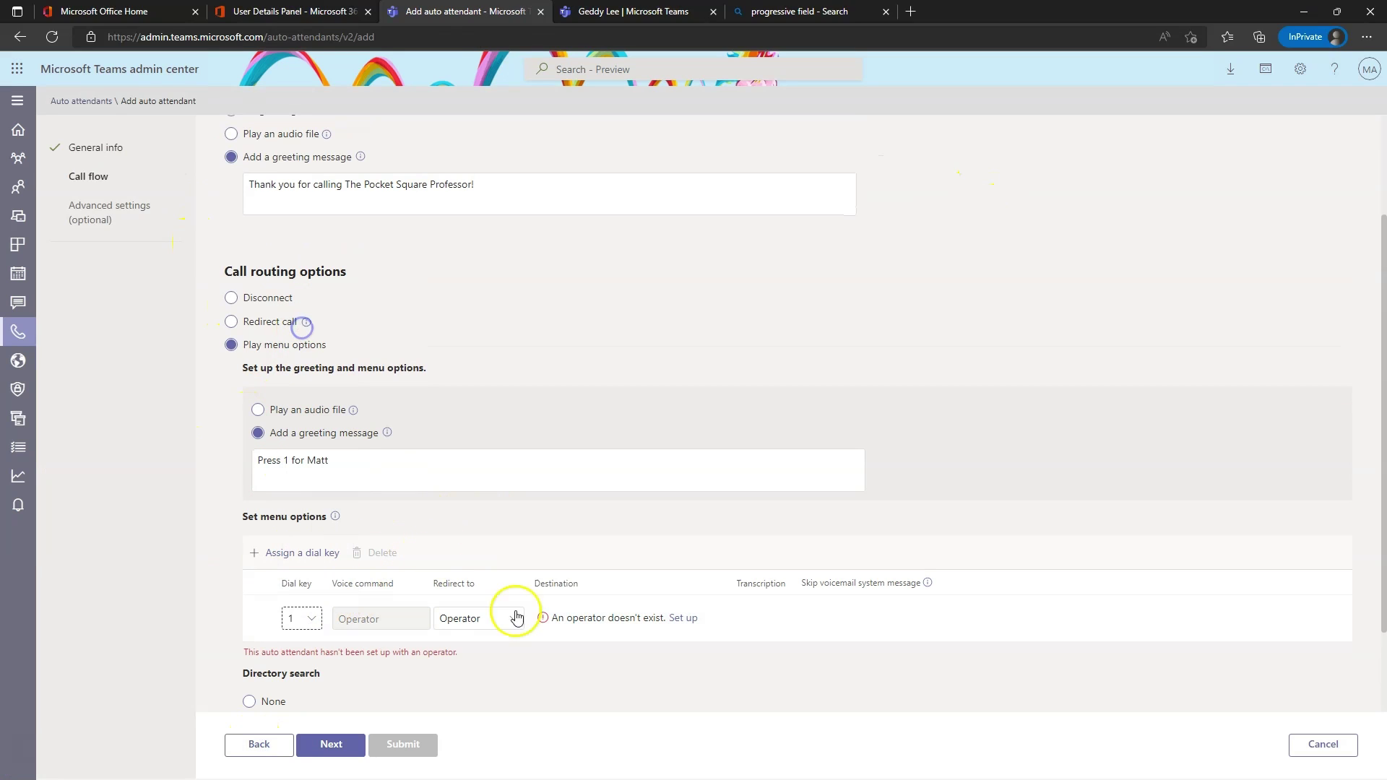
{"action": "scroll", "coordinate": [477, 599], "scroll_direction": "down", "scroll_amount": 2}
{"action": "left_click", "coordinate": [478, 532]}
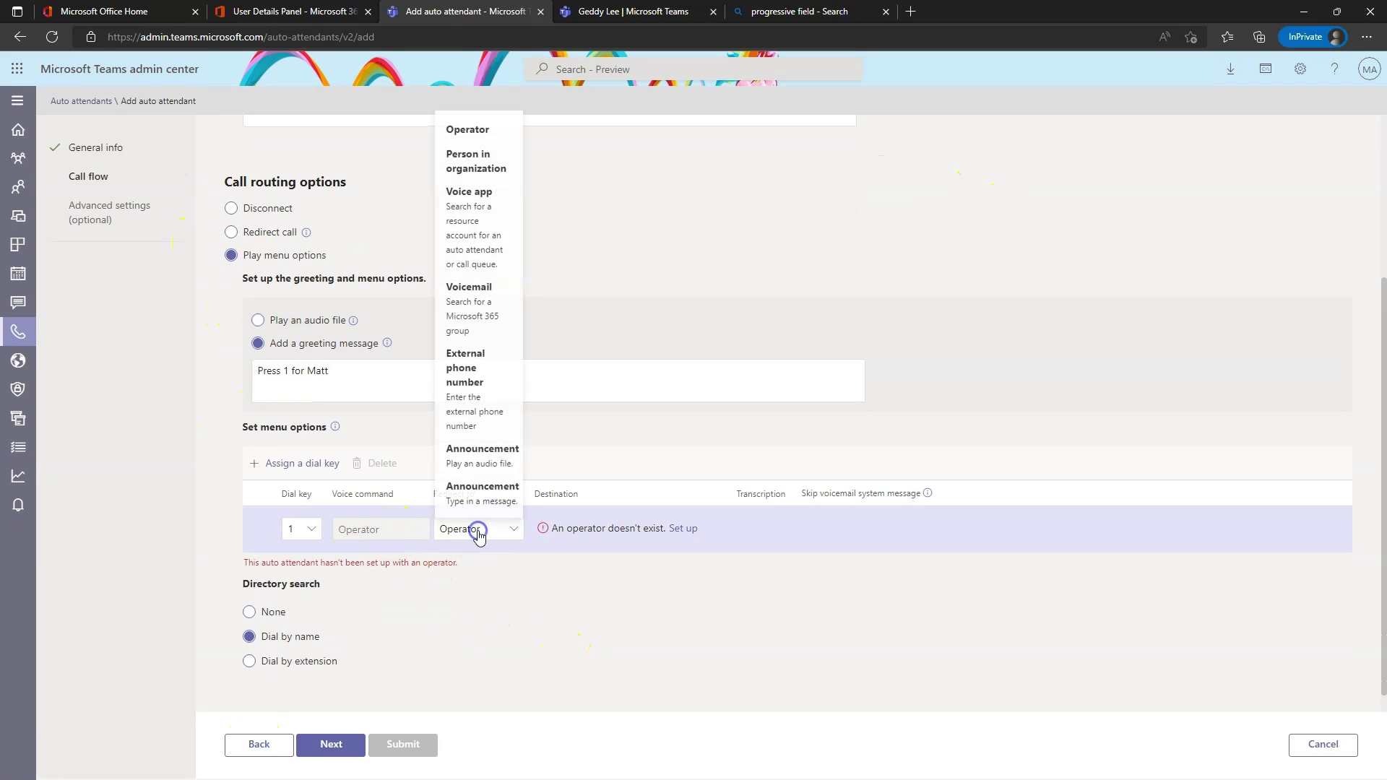
{"action": "left_click", "coordinate": [483, 160]}
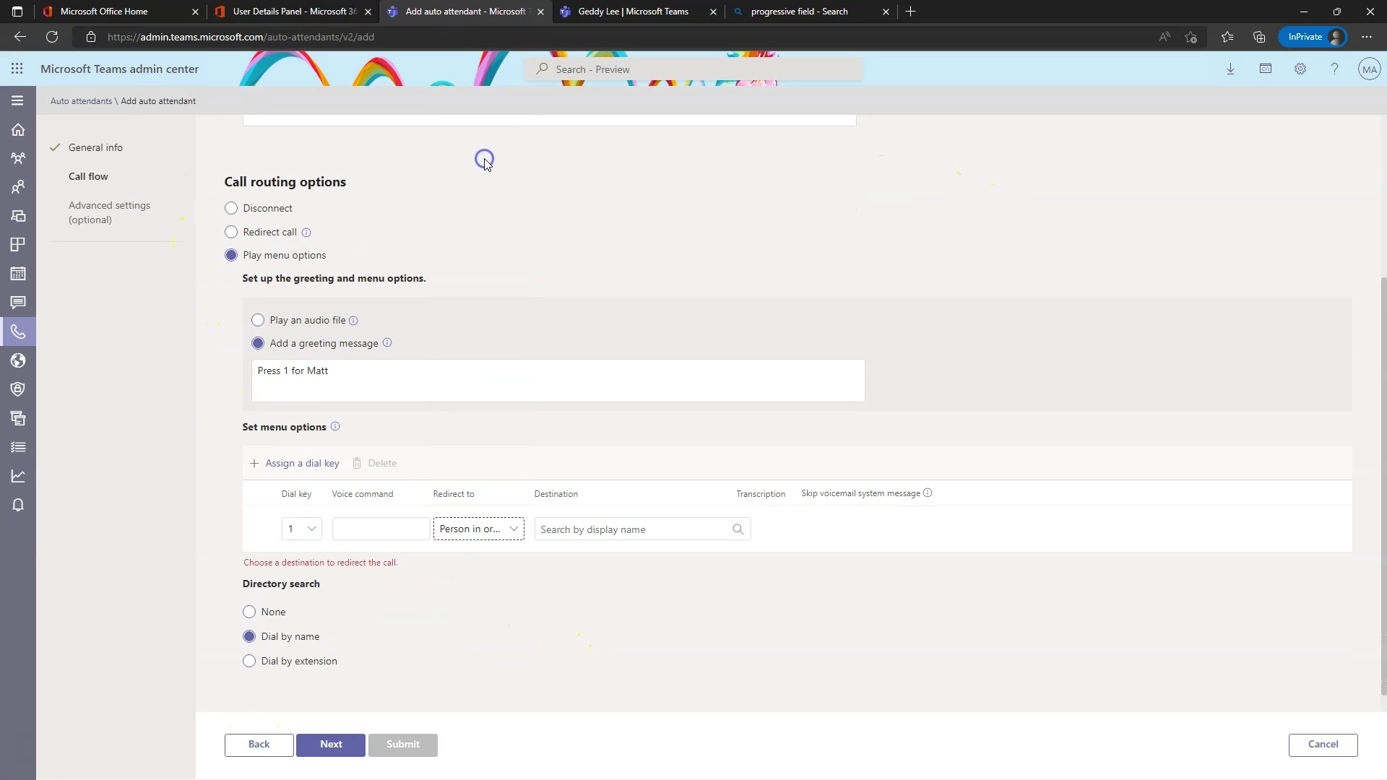
{"action": "left_click", "coordinate": [575, 533]}
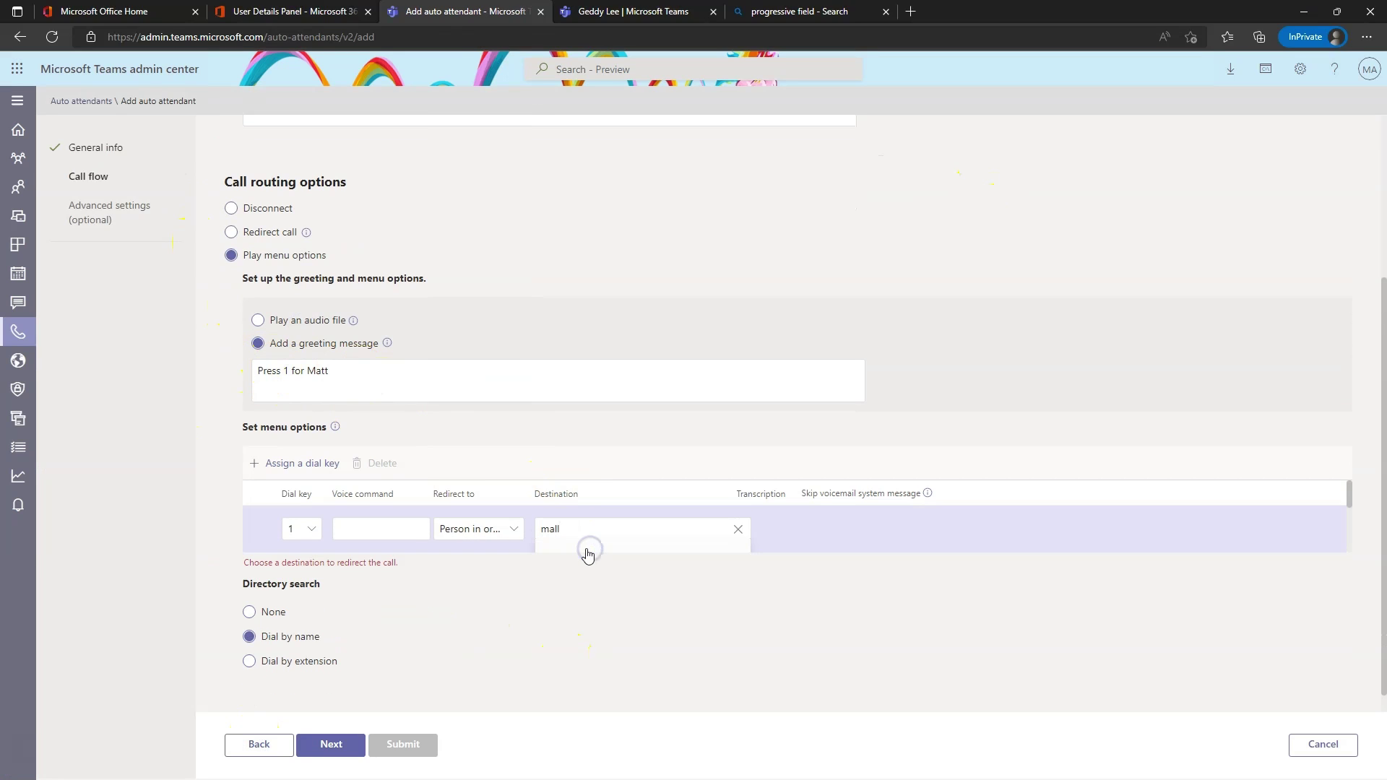
{"action": "left_click", "coordinate": [587, 552]}
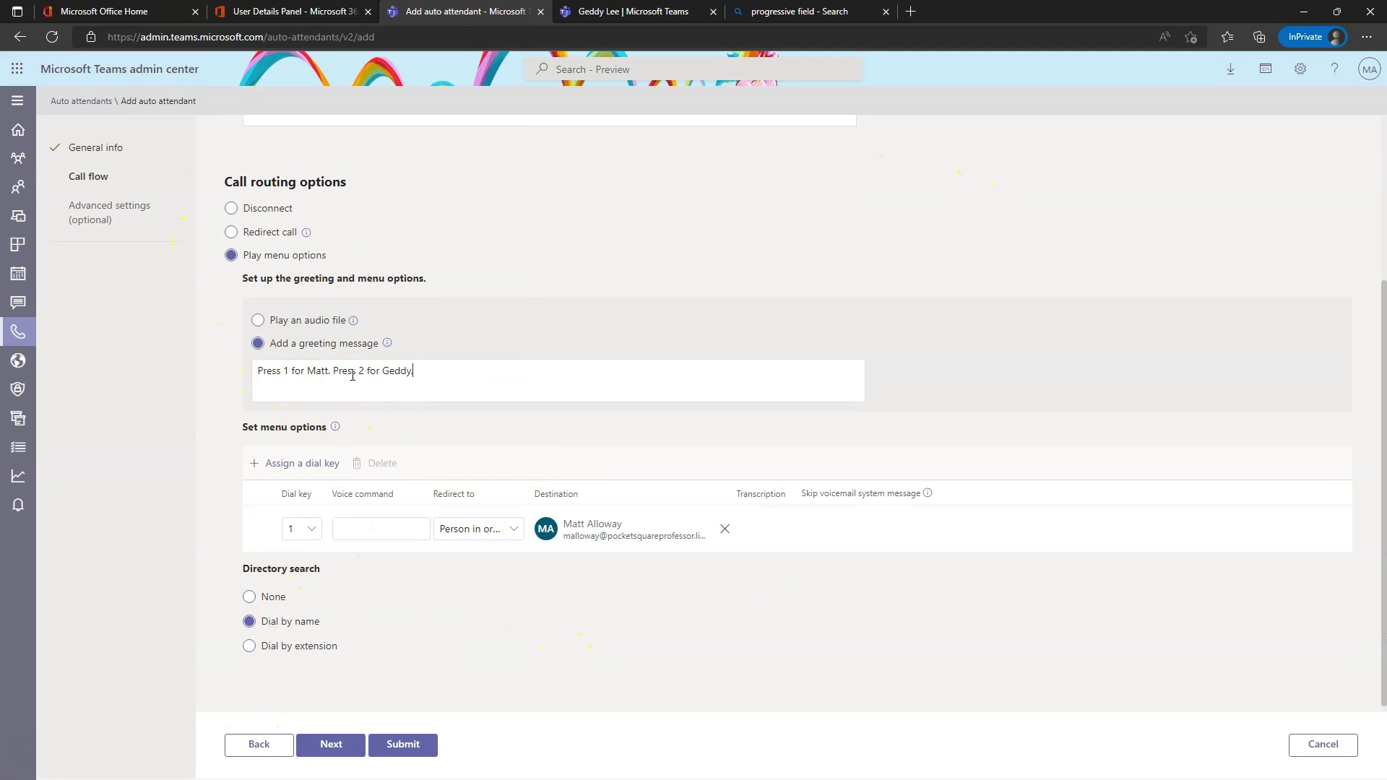
Assign dial key 2 redirecting to Person in organization, with the second person named in the menu greeting as destination.
{"action": "left_click", "coordinate": [294, 463]}
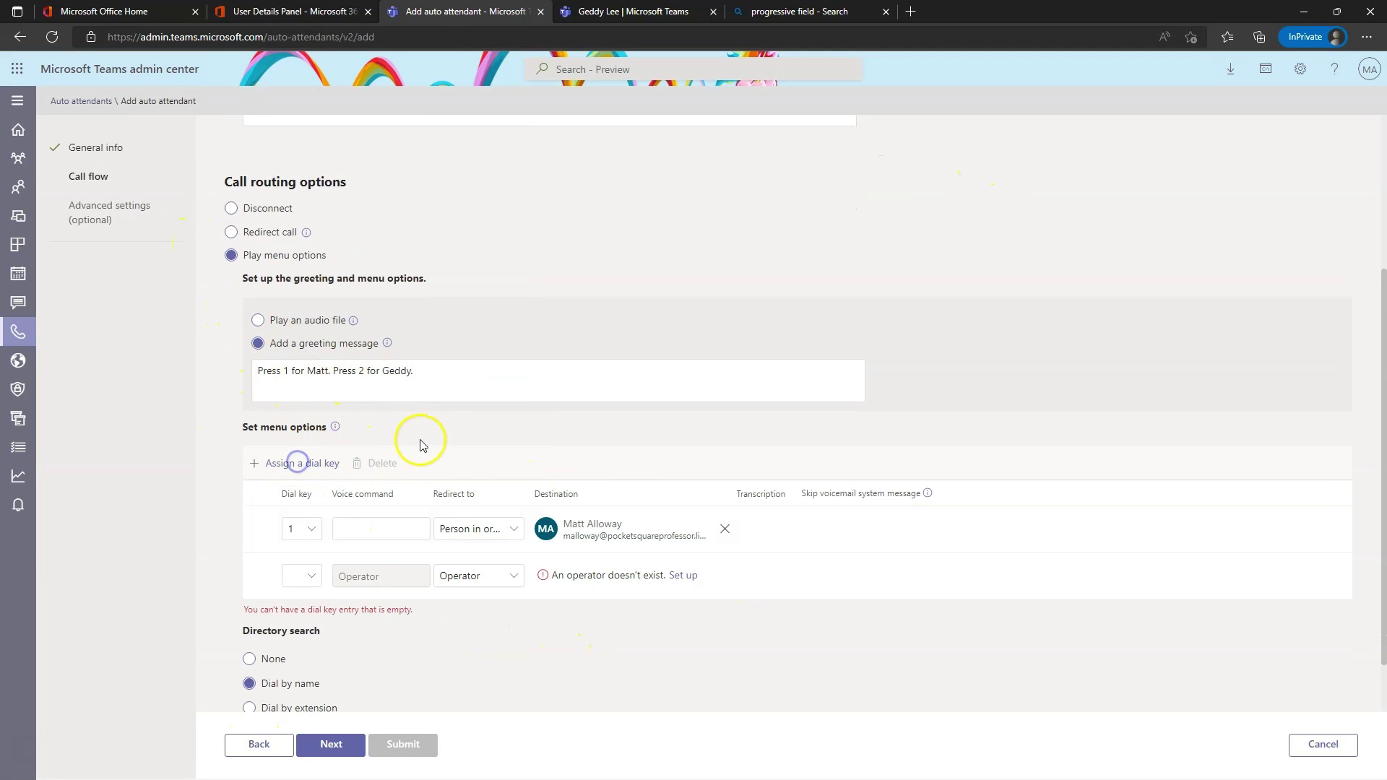
{"action": "left_click", "coordinate": [312, 574]}
{"action": "left_click", "coordinate": [309, 313]}
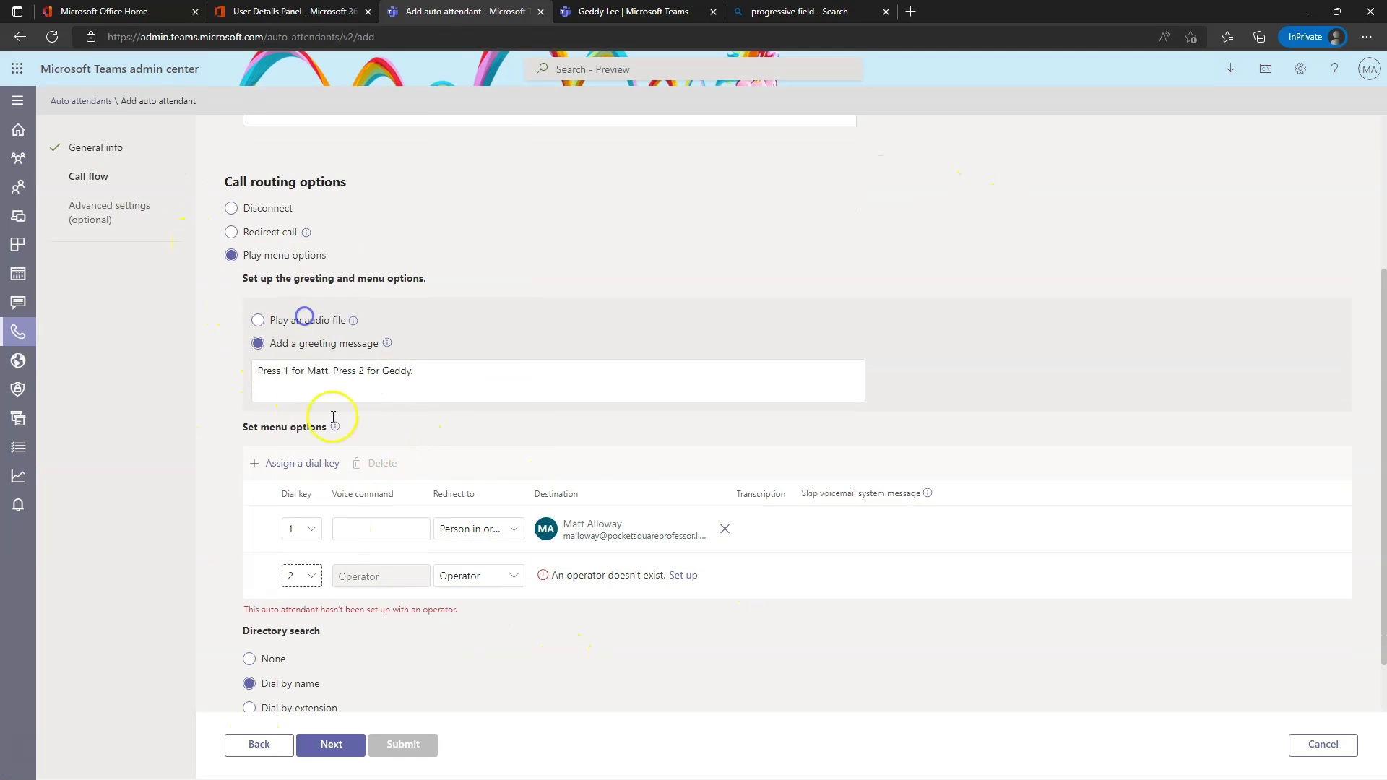
{"action": "left_click", "coordinate": [484, 577]}
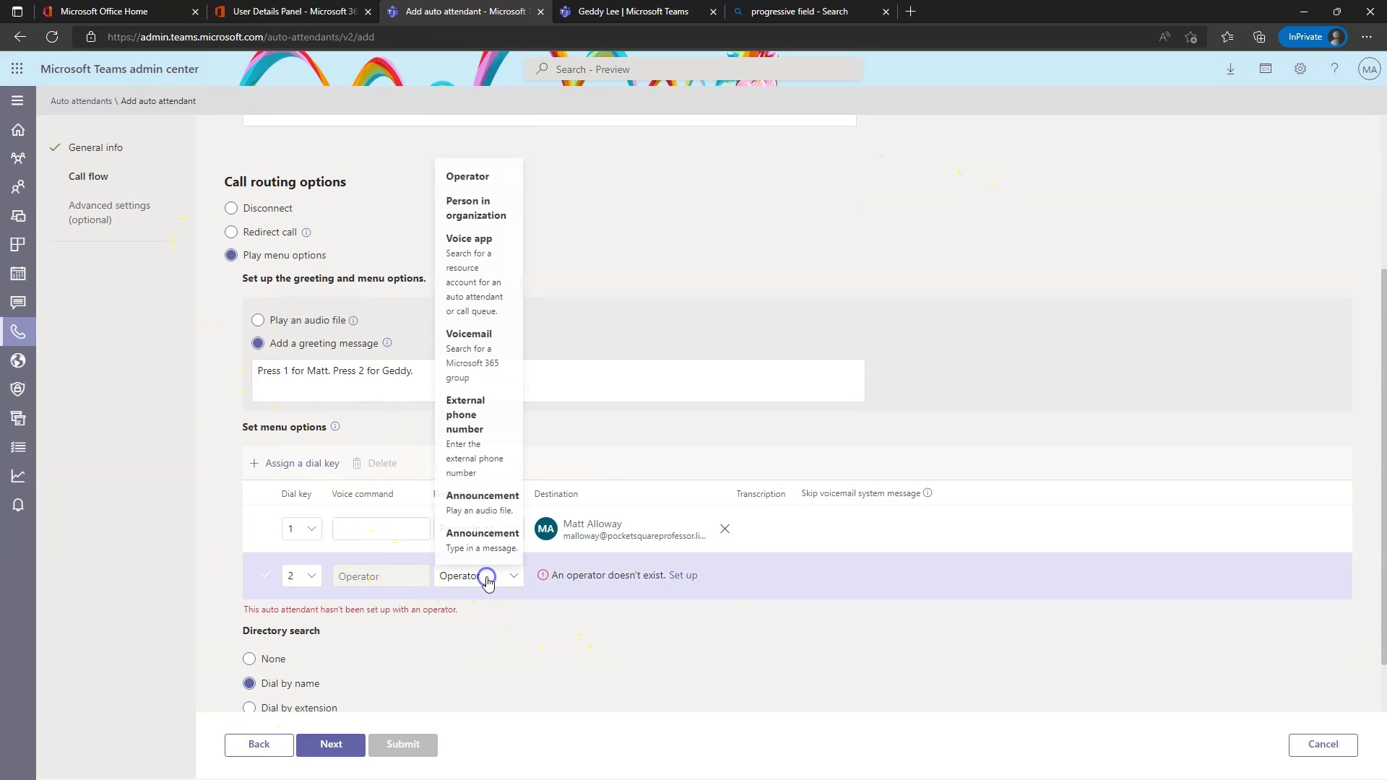
{"action": "left_click", "coordinate": [484, 219]}
{"action": "left_click", "coordinate": [610, 576]}
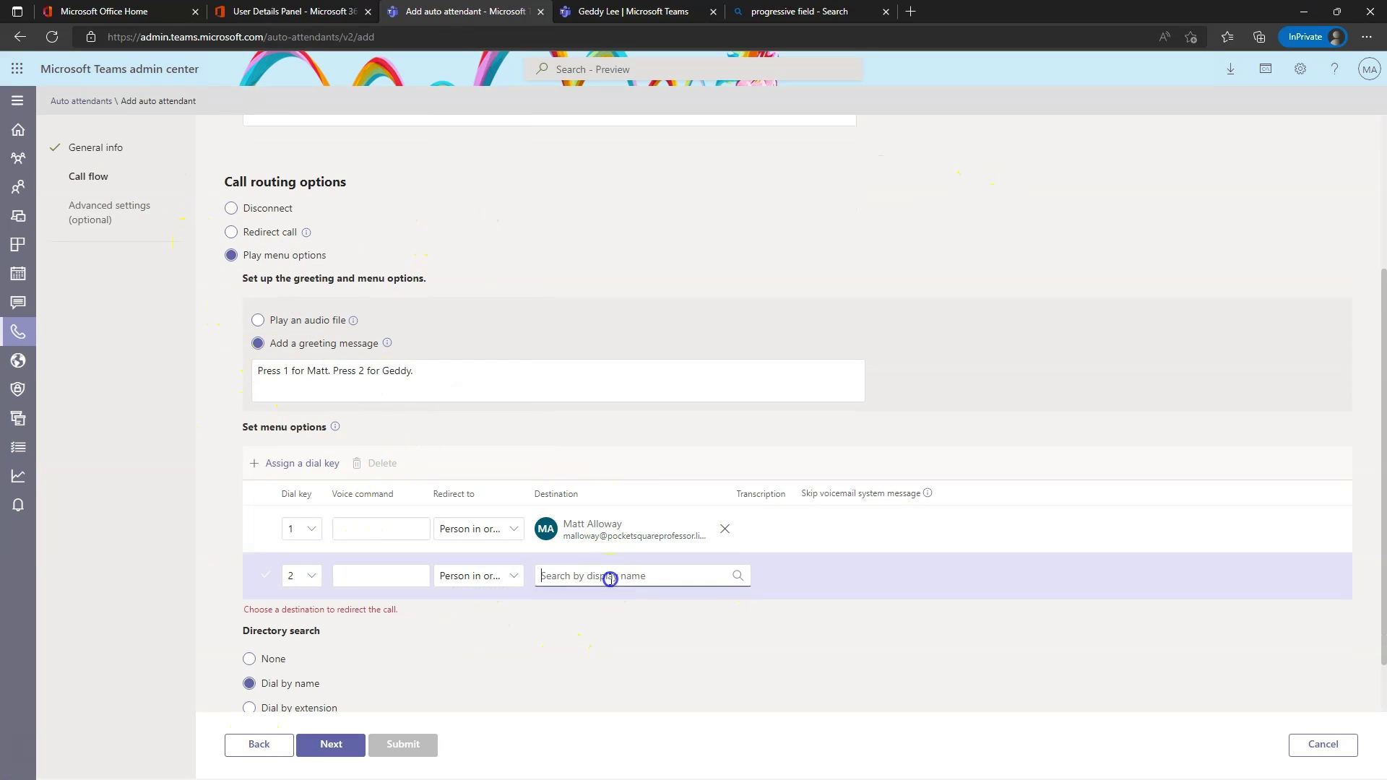
{"action": "type", "text": "geddy"}
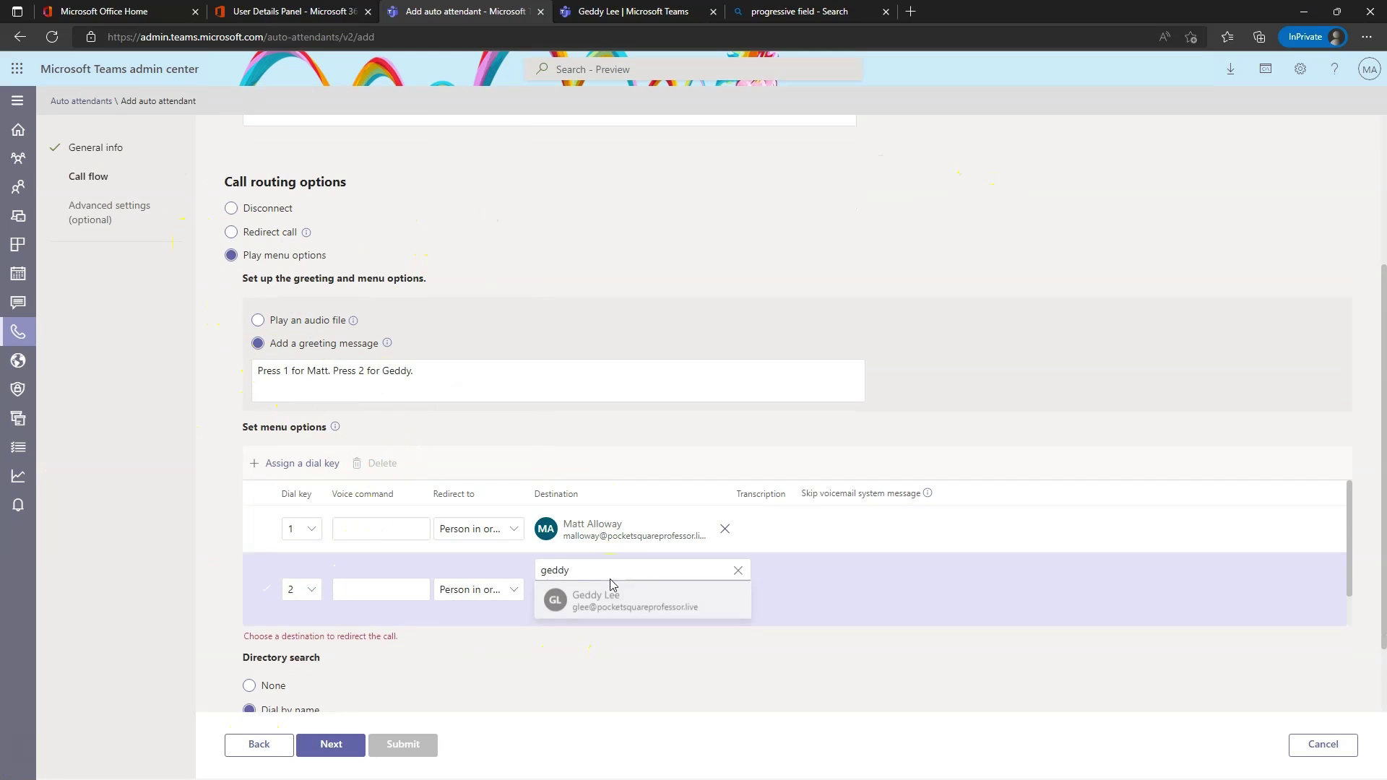
{"action": "left_click", "coordinate": [610, 598]}
Assign dial key 3 redirecting to a typed Announcement with the message "You are awesome.".
{"action": "scroll", "coordinate": [858, 599], "scroll_direction": "down", "scroll_amount": 1}
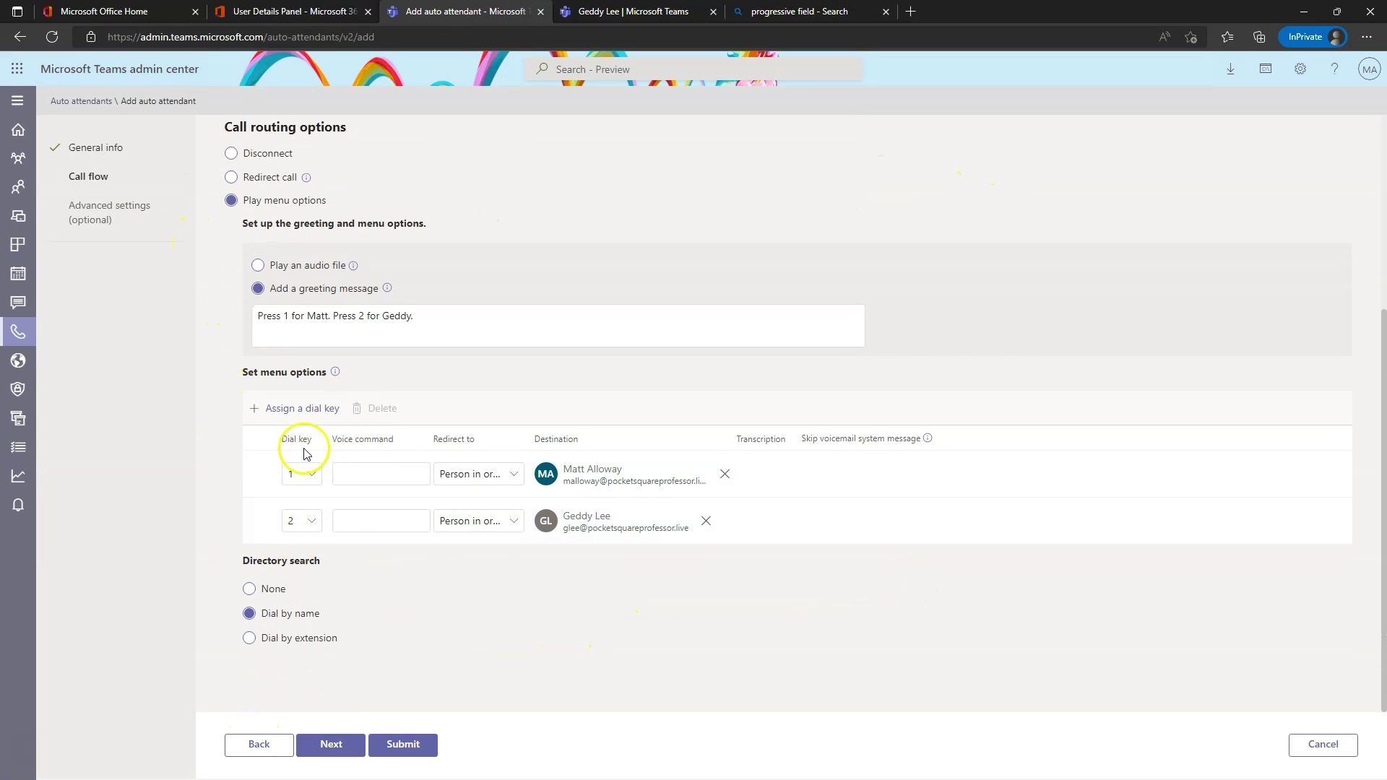
{"action": "left_click", "coordinate": [288, 409]}
{"action": "left_click", "coordinate": [307, 568]}
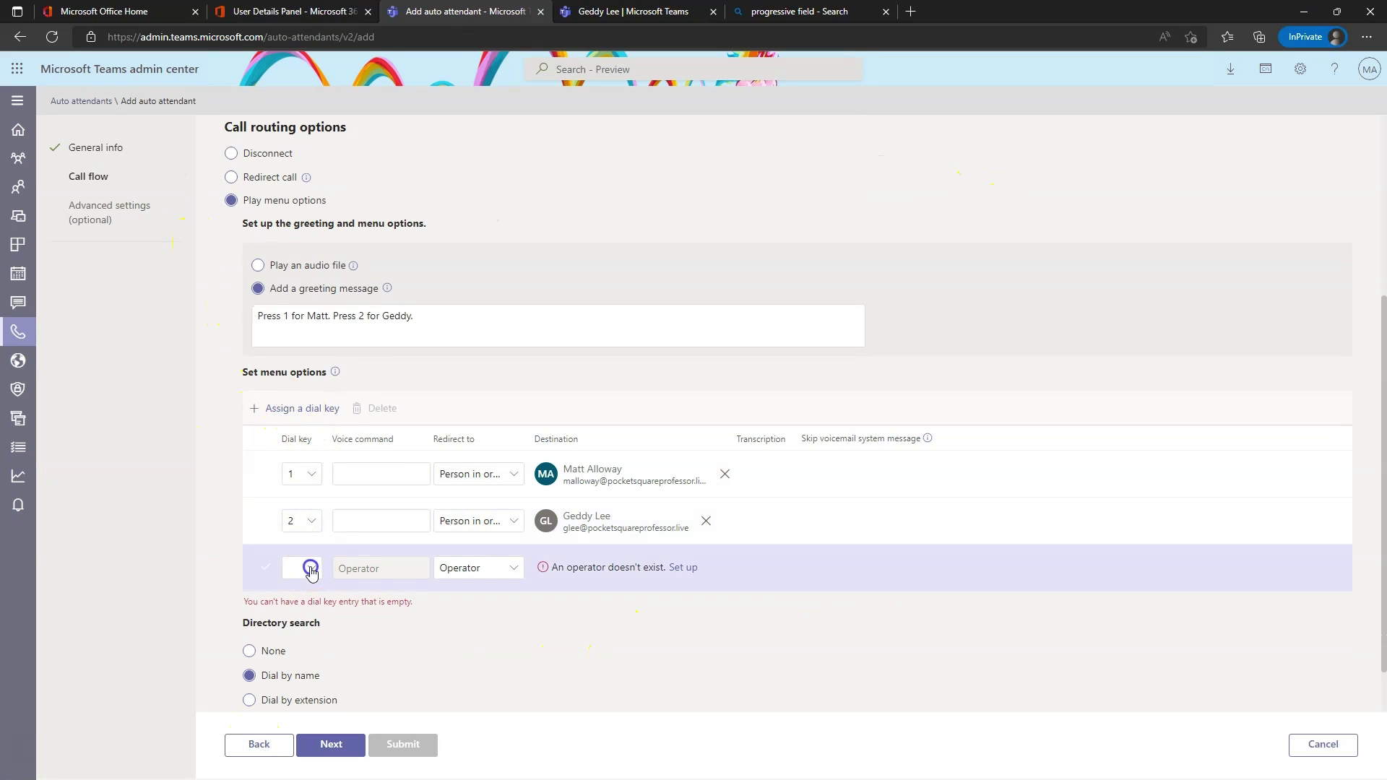
{"action": "left_click", "coordinate": [323, 331]}
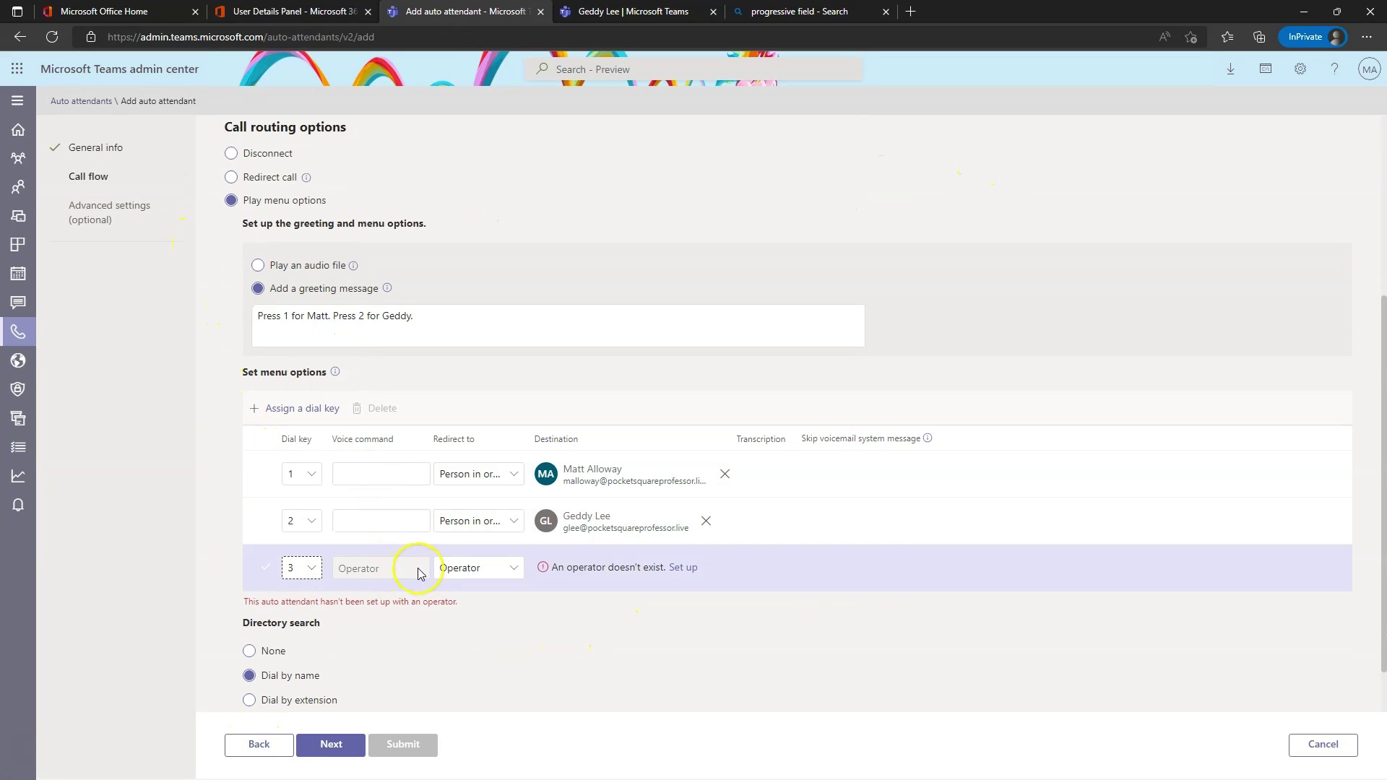
{"action": "left_click", "coordinate": [507, 578]}
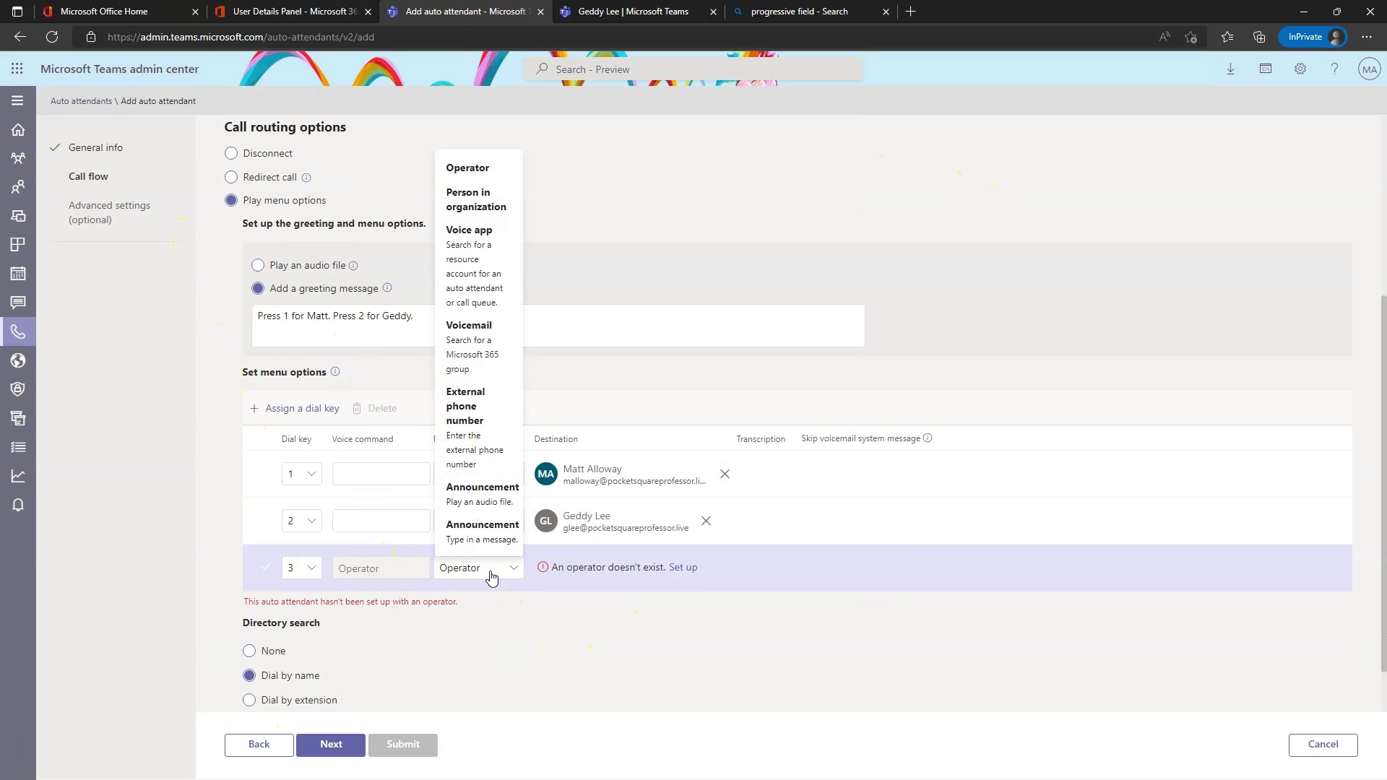
{"action": "left_click", "coordinate": [628, 568]}
{"action": "left_click", "coordinate": [473, 537]}
{"action": "left_click", "coordinate": [592, 570]}
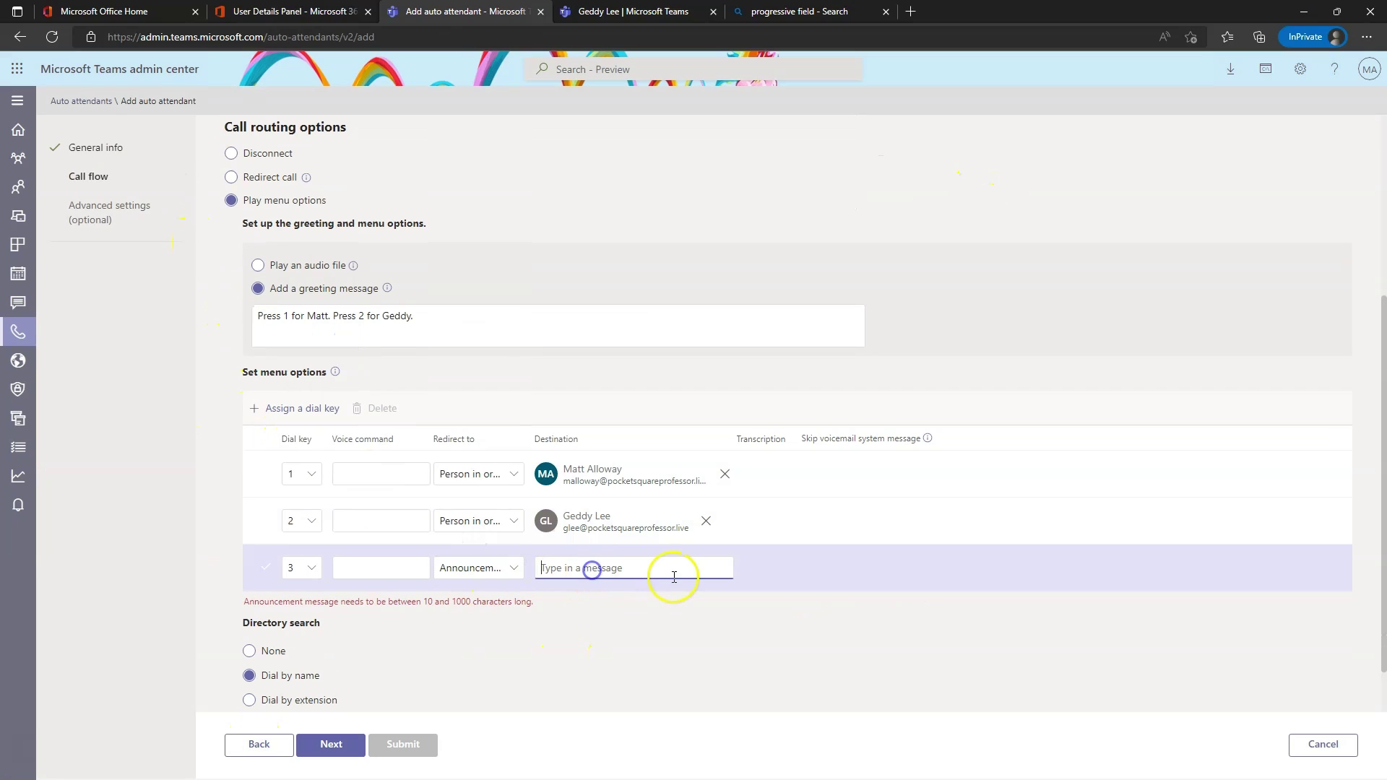
{"action": "type", "text": "You are awesome."}
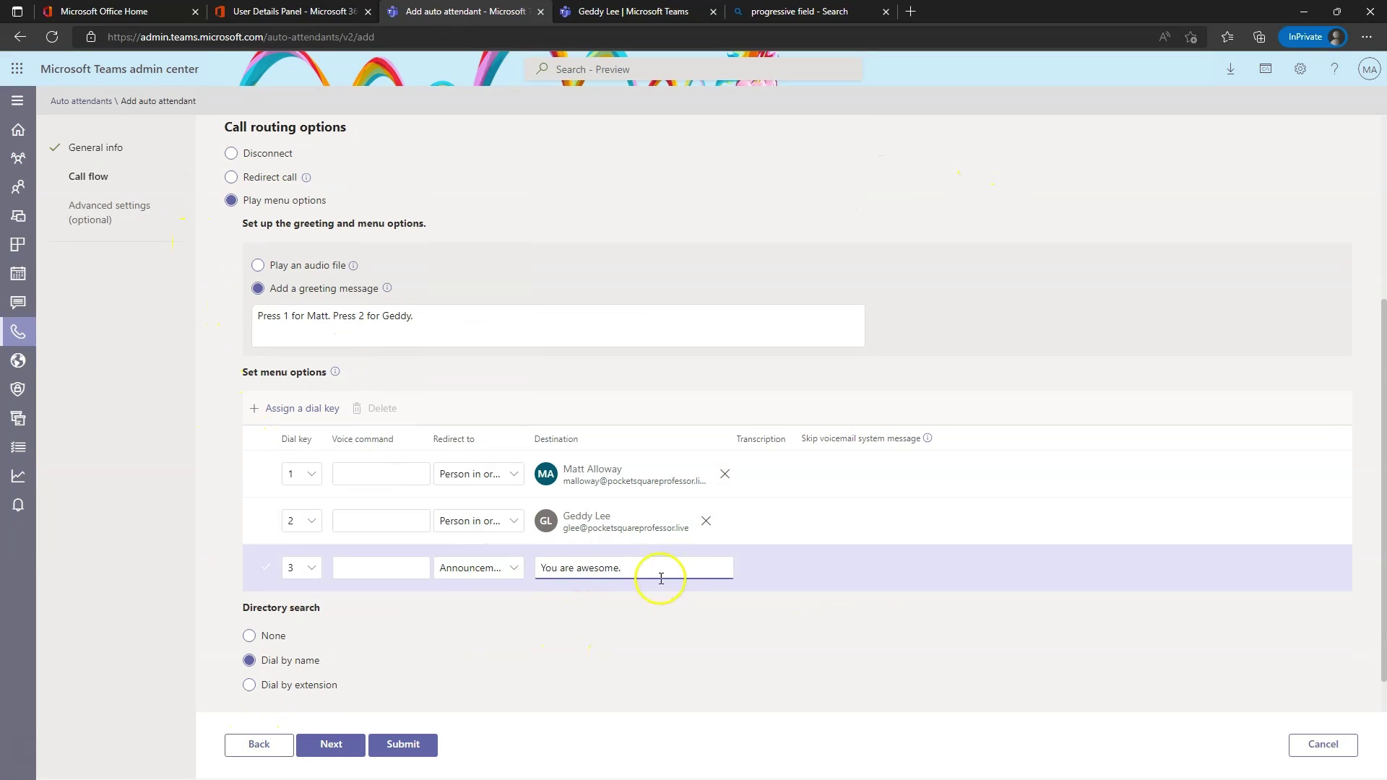
Try a dial key 4 entry redirecting to Voice app, and delete that entry from the menu options.
{"action": "left_click", "coordinate": [296, 407]}
{"action": "scroll", "coordinate": [471, 430], "scroll_direction": "down", "scroll_amount": 2}
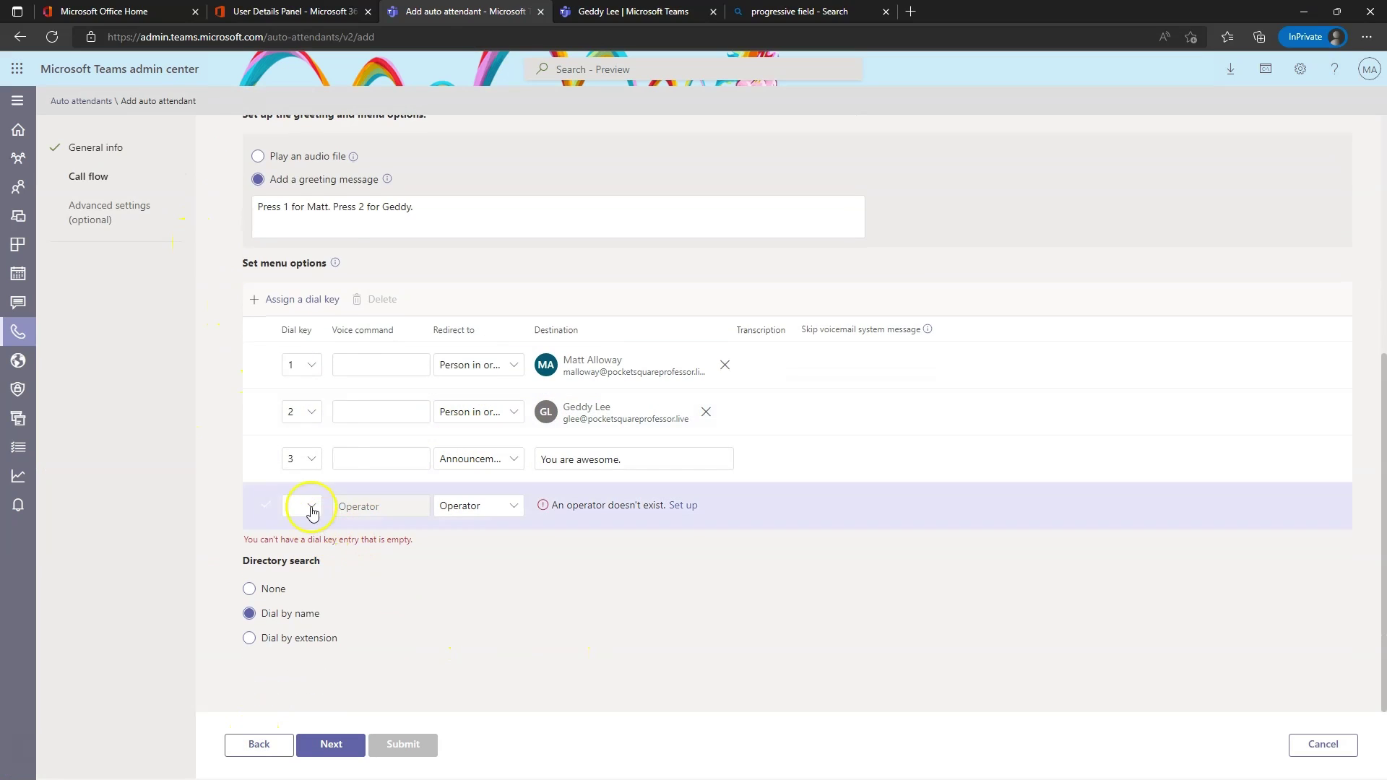
{"action": "left_click", "coordinate": [312, 508]}
{"action": "left_click", "coordinate": [321, 297]}
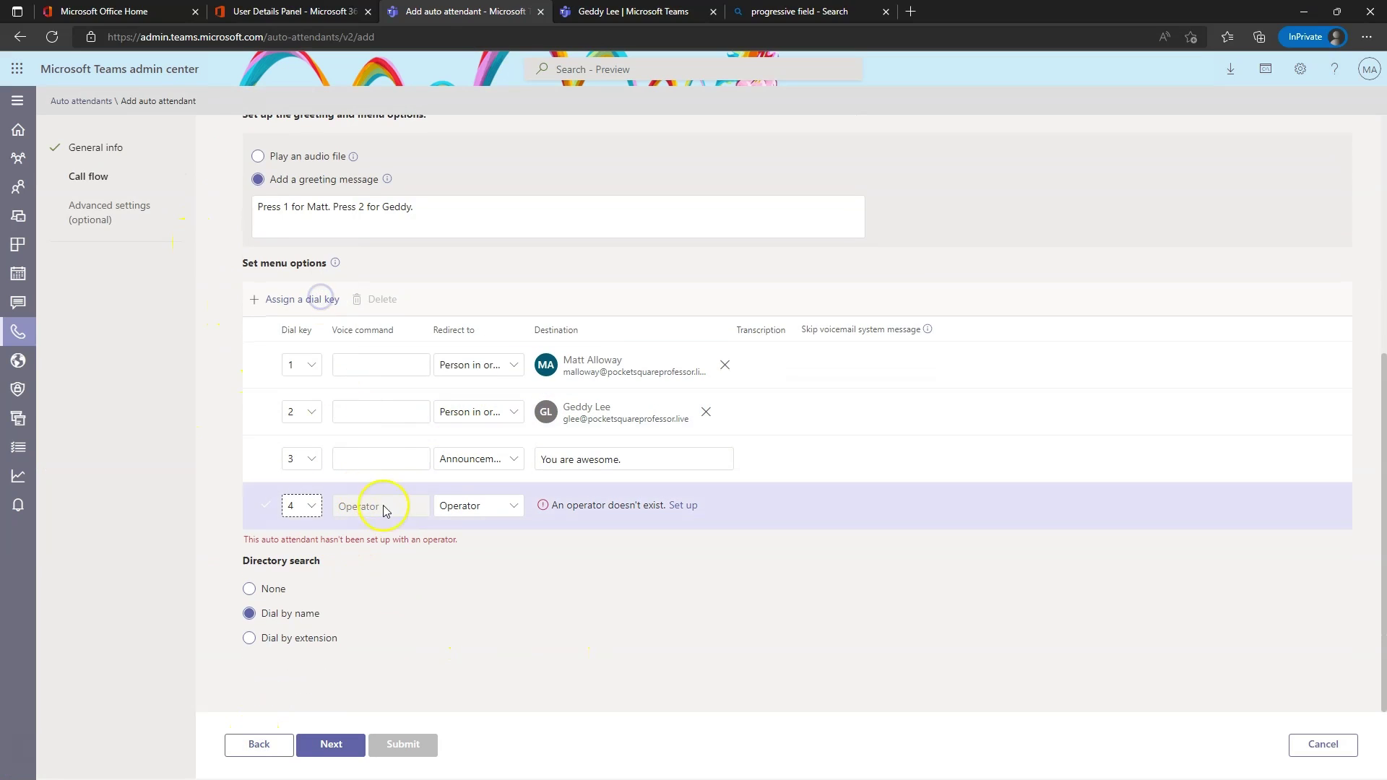
{"action": "left_click", "coordinate": [493, 510]}
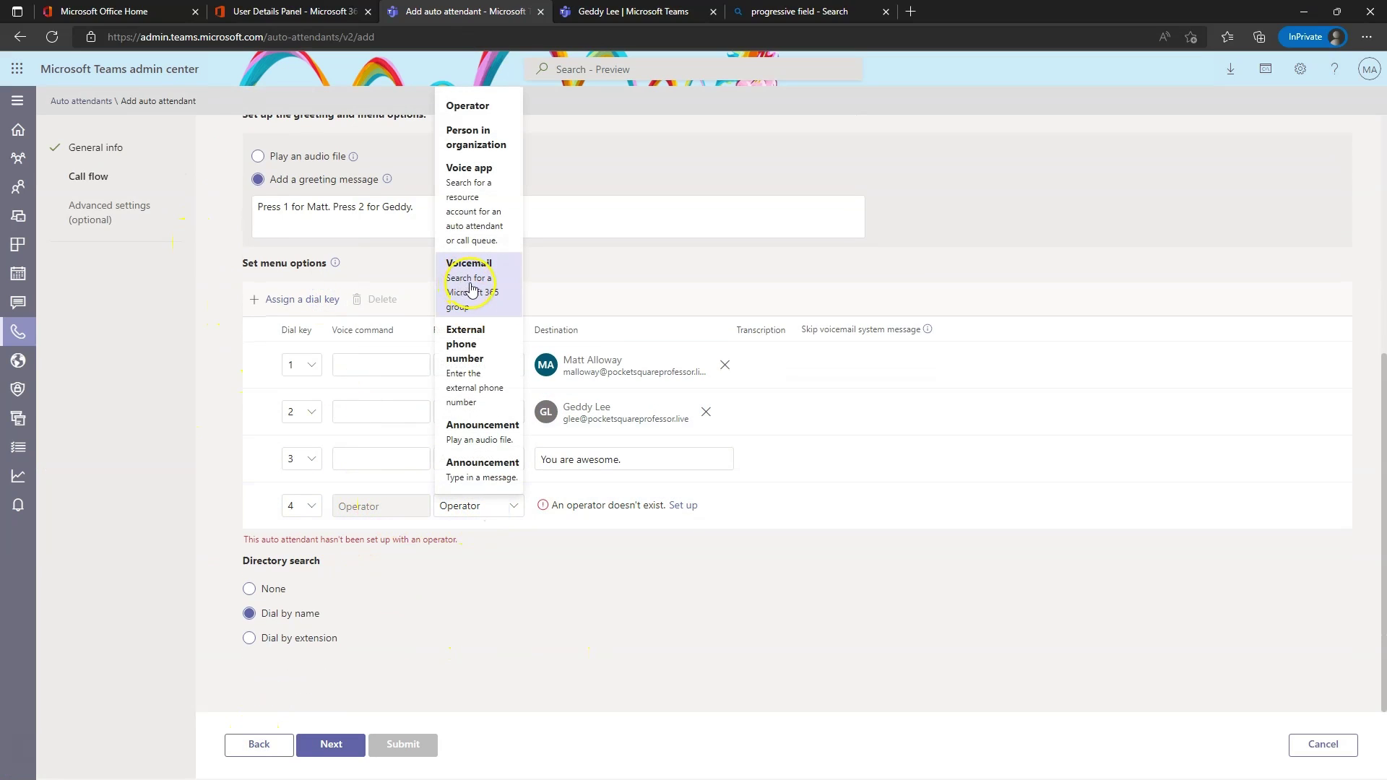
{"action": "left_click", "coordinate": [464, 199]}
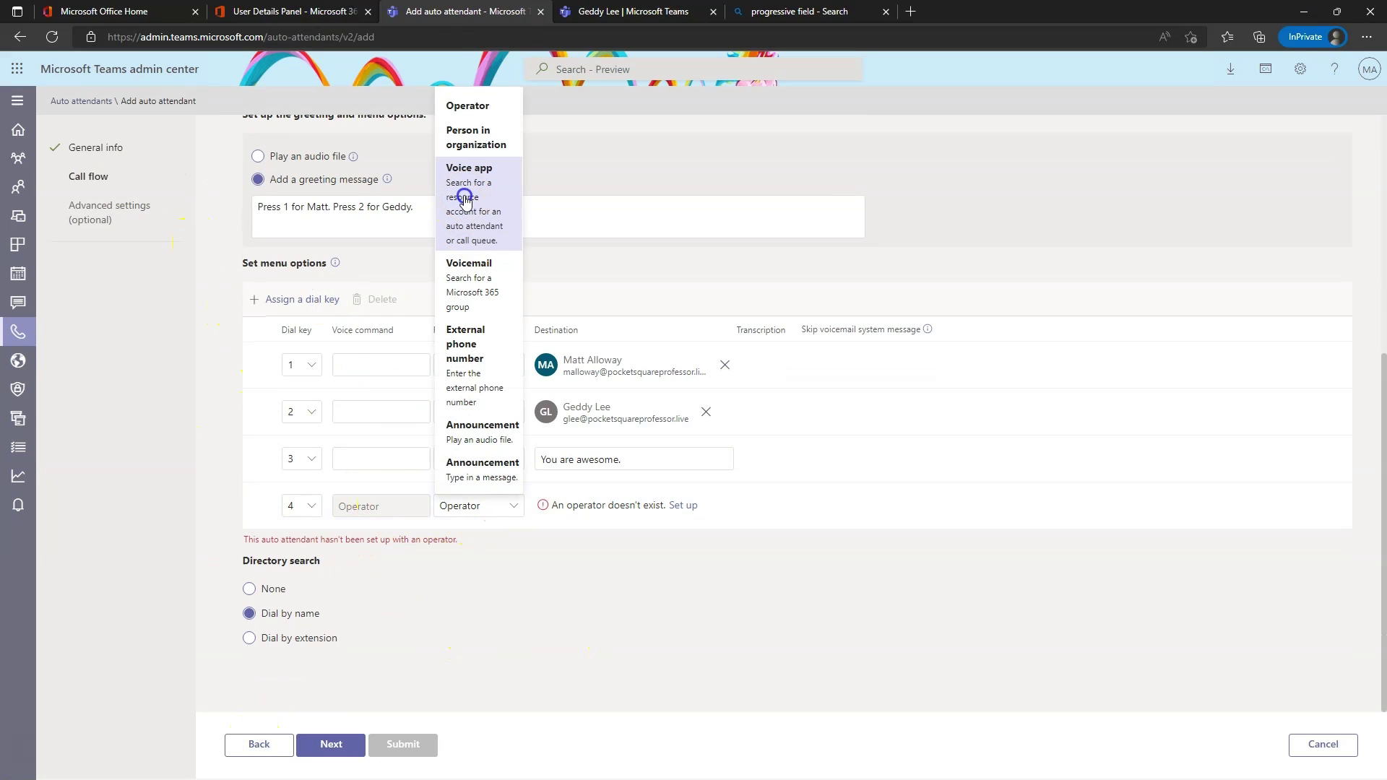
{"action": "left_click", "coordinate": [656, 509]}
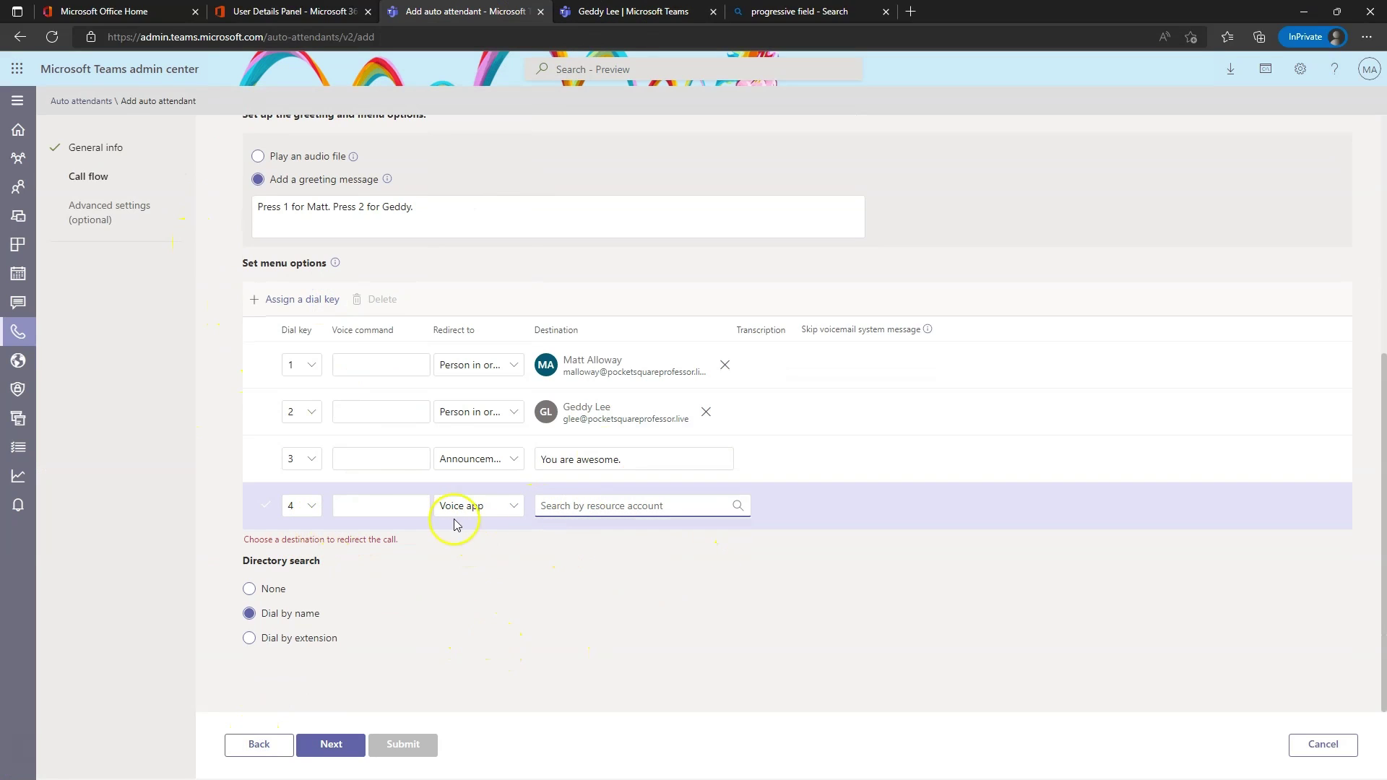
{"action": "left_click", "coordinate": [294, 508]}
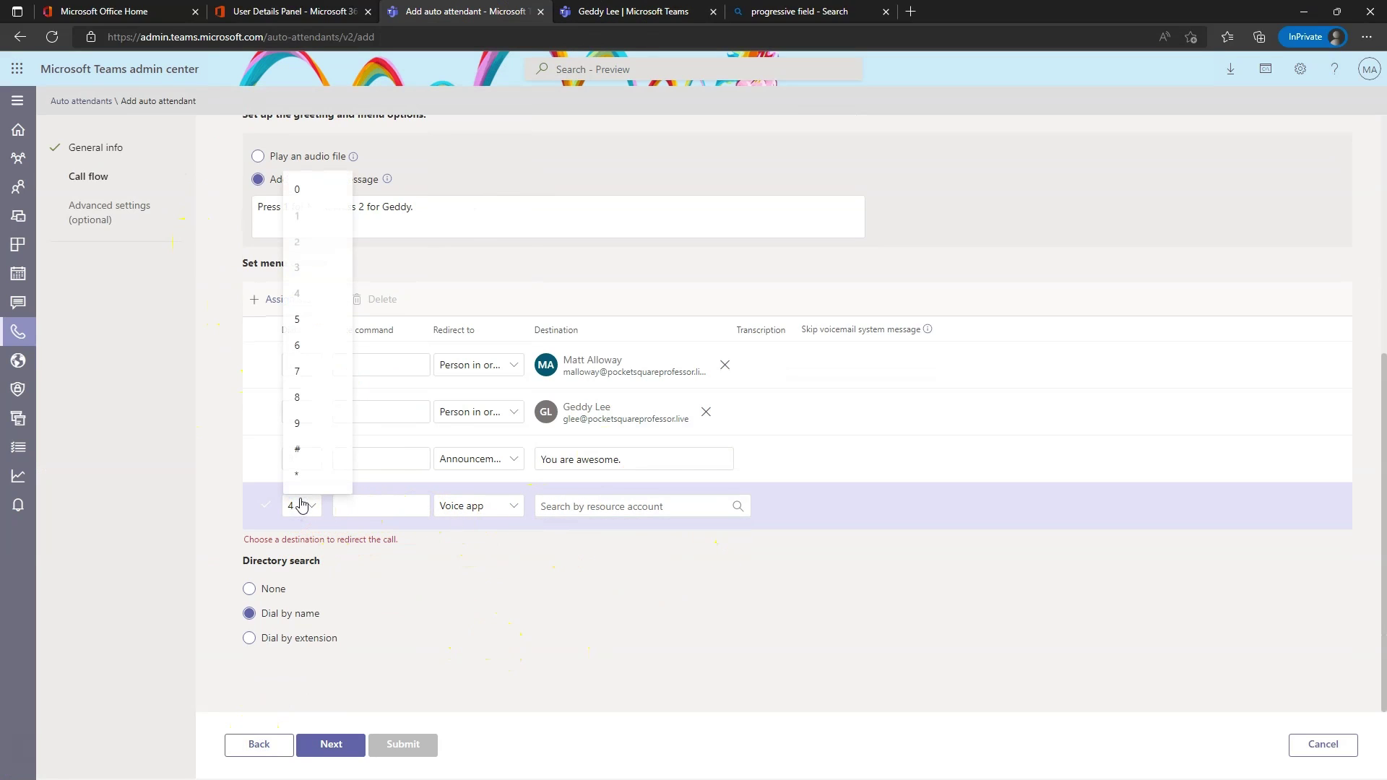
{"action": "left_click", "coordinate": [264, 506]}
{"action": "left_click", "coordinate": [264, 505]}
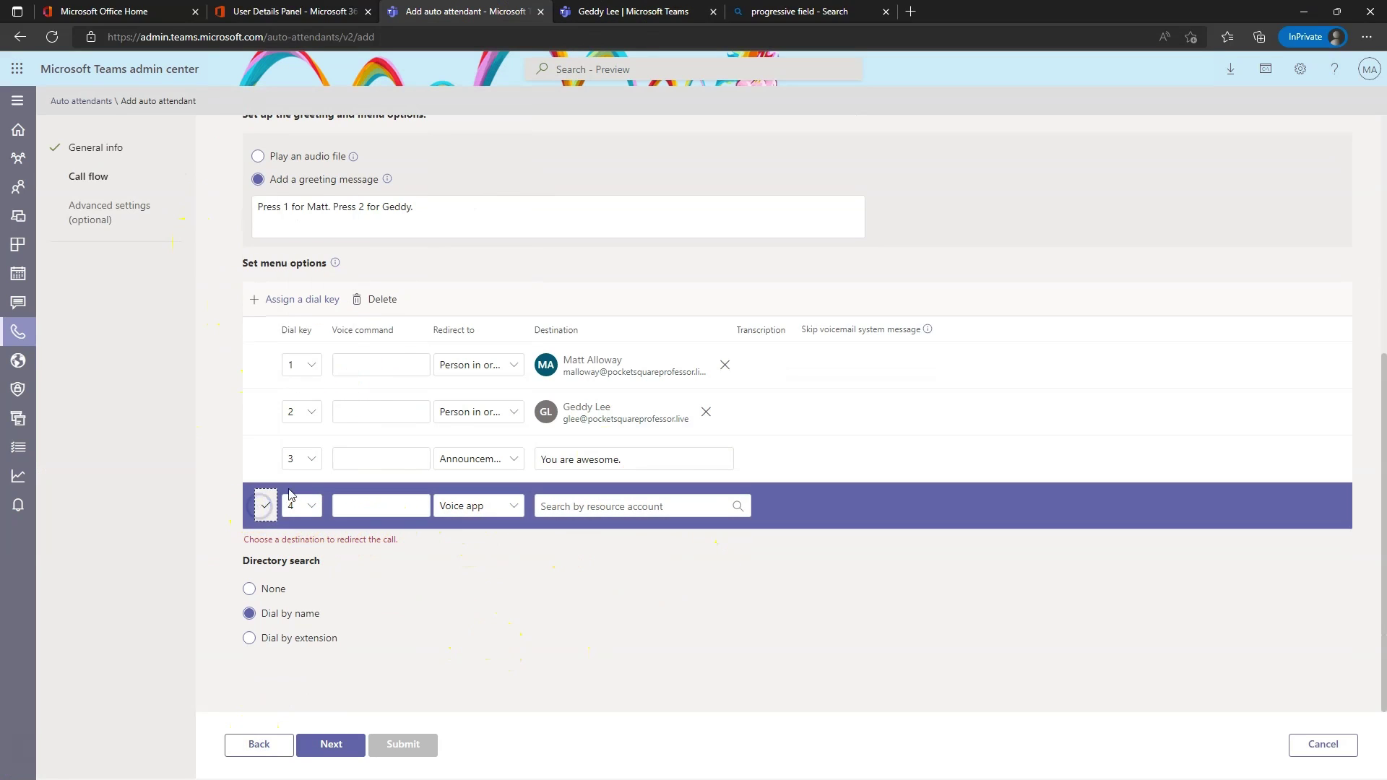
{"action": "left_click", "coordinate": [379, 300]}
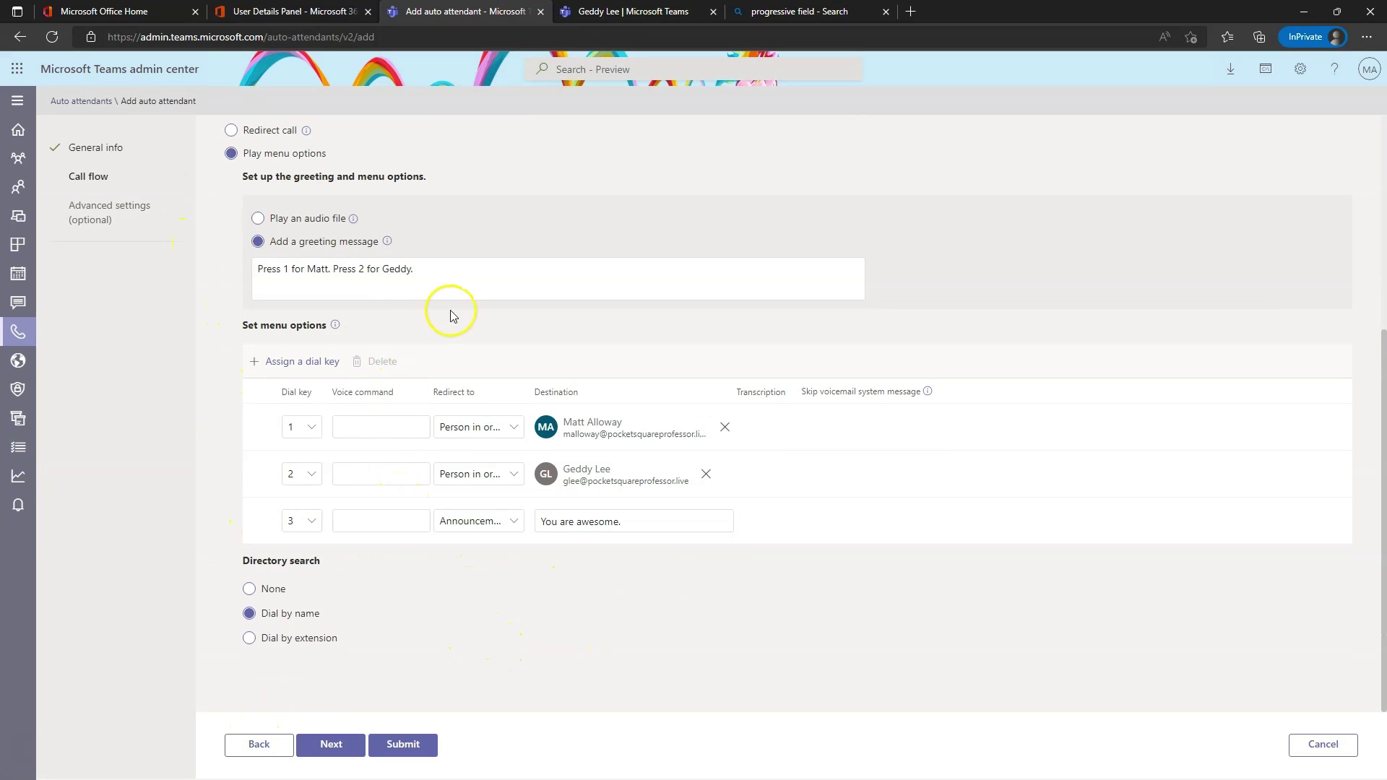
Extend the menu greeting message with "Press 3 for a cool message.".
{"action": "left_click", "coordinate": [446, 263]}
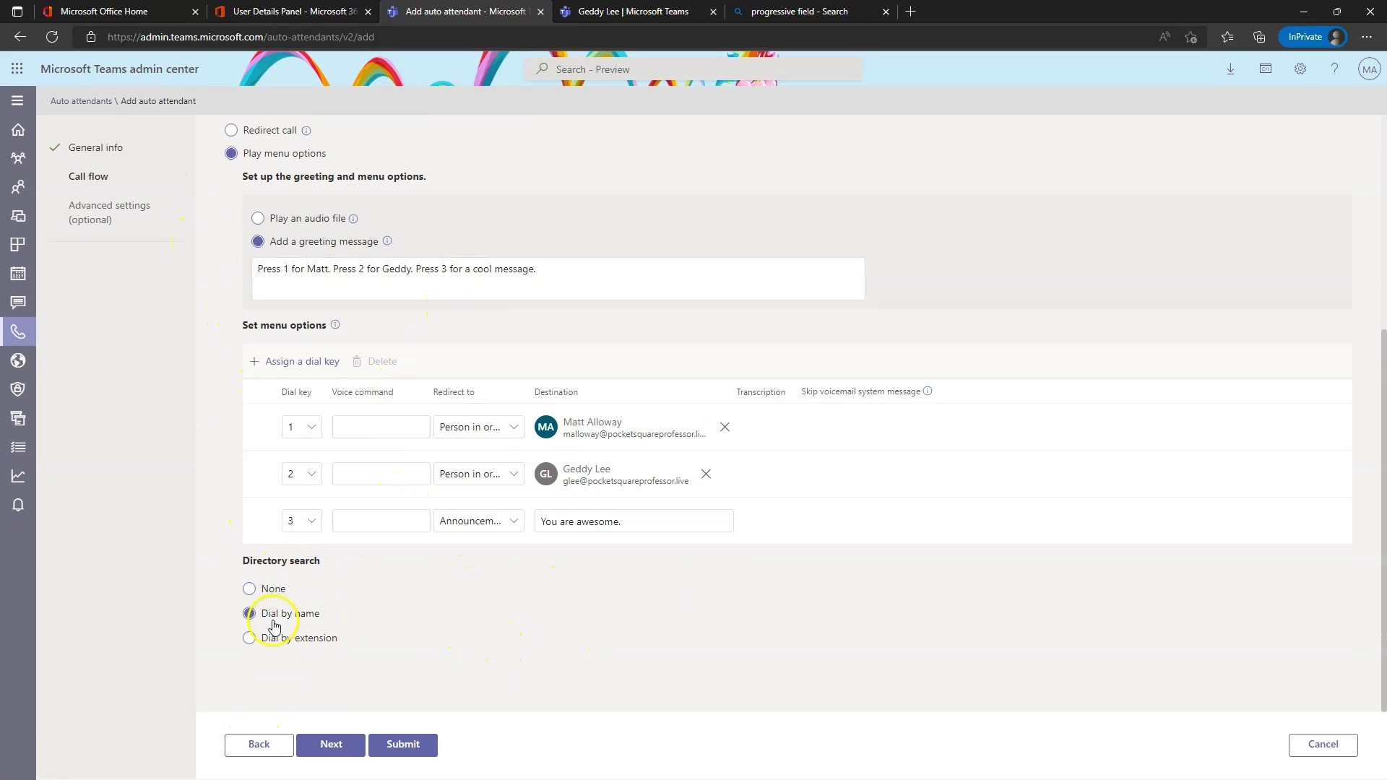
{"action": "left_click", "coordinate": [260, 637]}
Assign dial key 9 in the menu options and set it to redirect to Voicemail.
{"action": "left_click", "coordinate": [273, 363]}
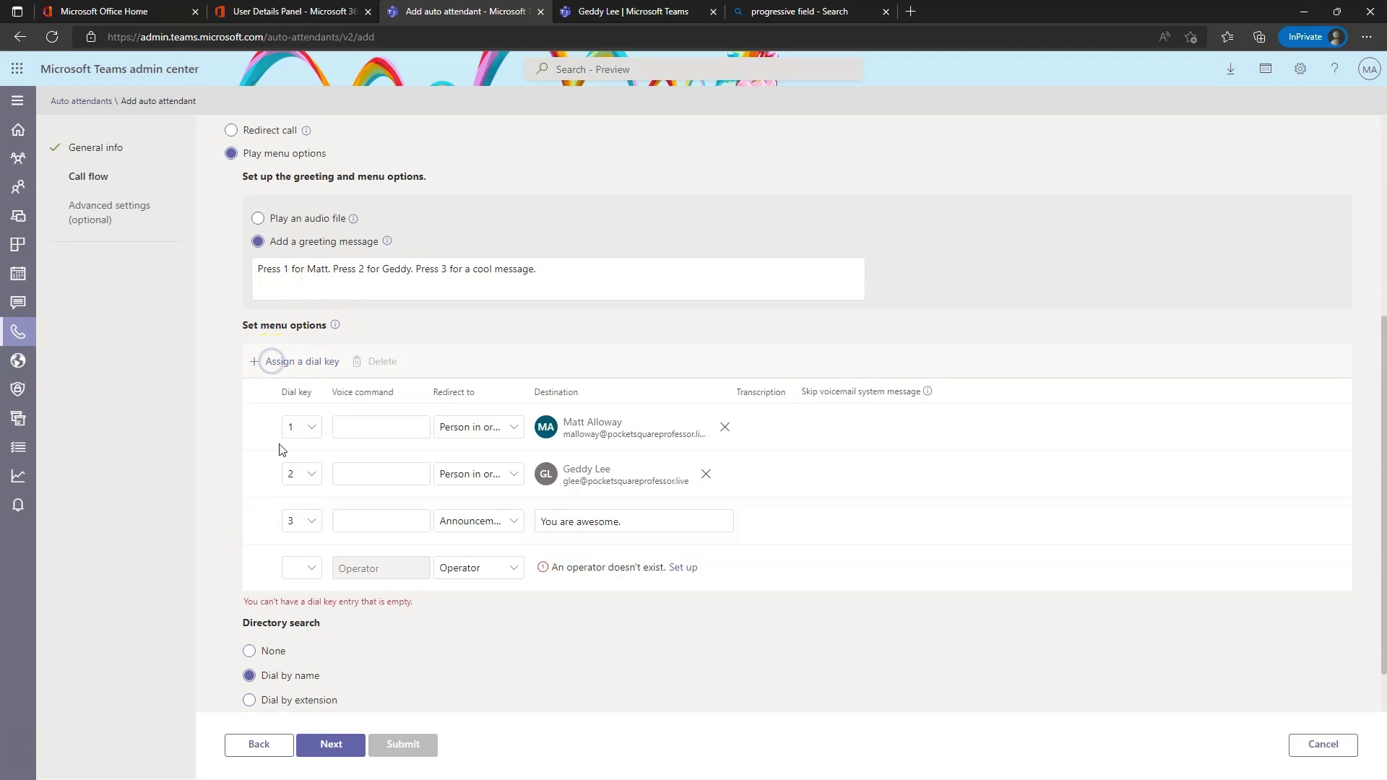
{"action": "left_click", "coordinate": [304, 569]}
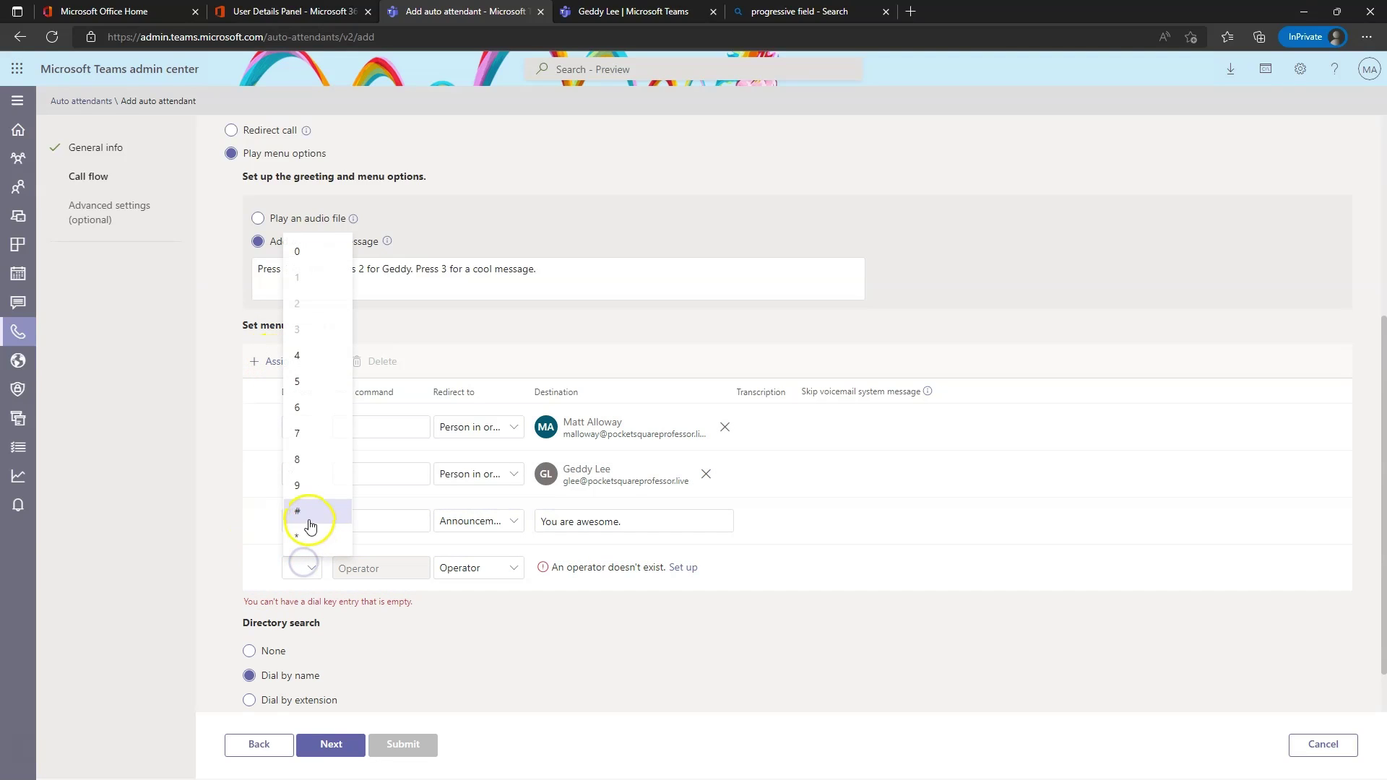
{"action": "left_click", "coordinate": [307, 488]}
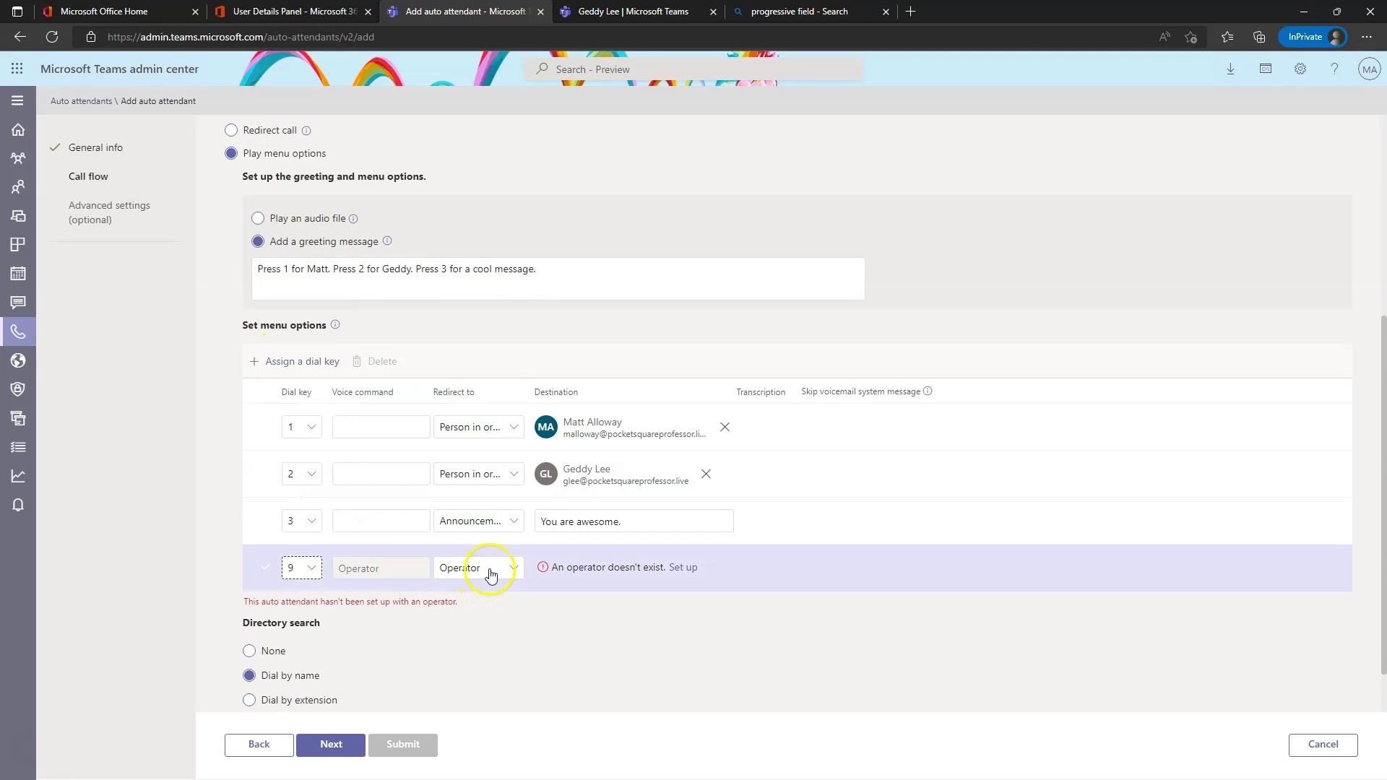
{"action": "left_click", "coordinate": [486, 570]}
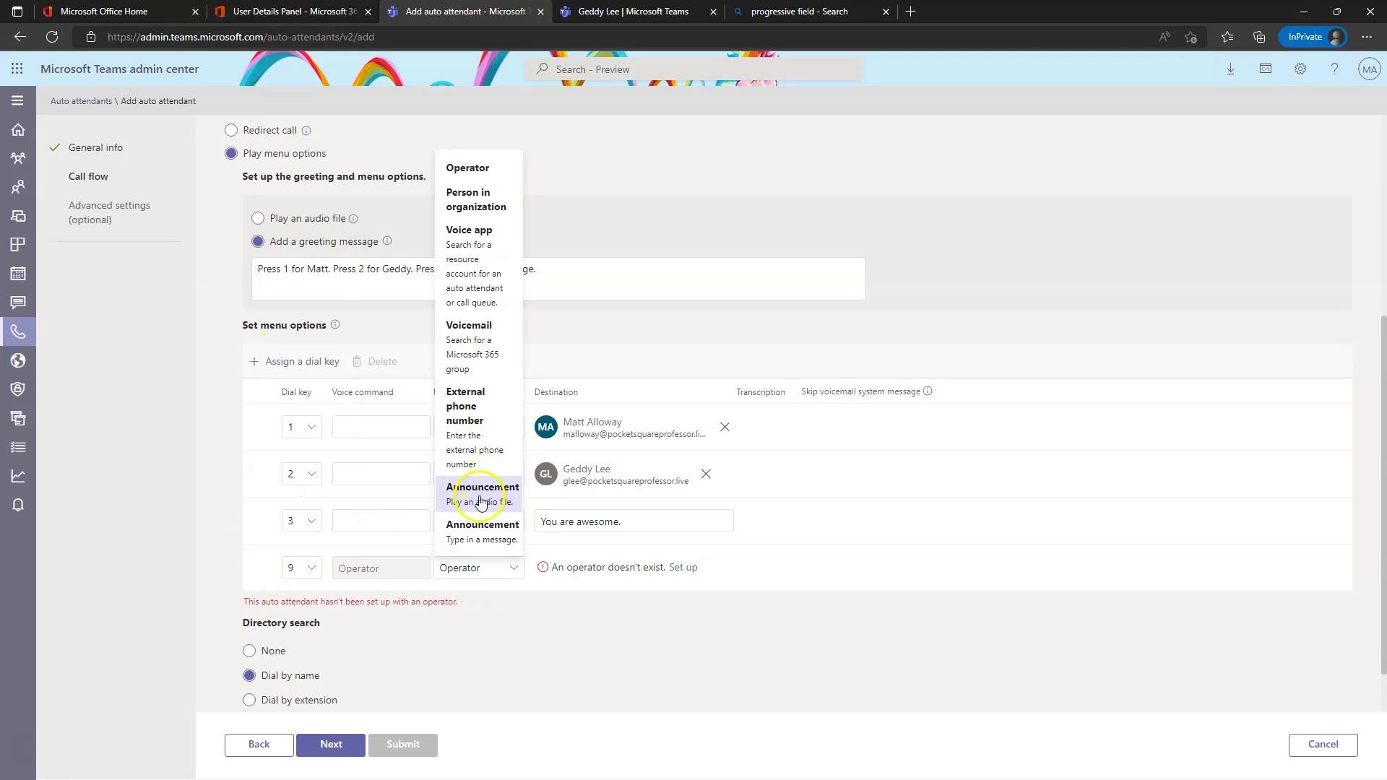
{"action": "left_click", "coordinate": [470, 355]}
Search the voicemail destinations for dial key 9 by the first person's user name, retrying with a shorter search term.
{"action": "left_click", "coordinate": [608, 569]}
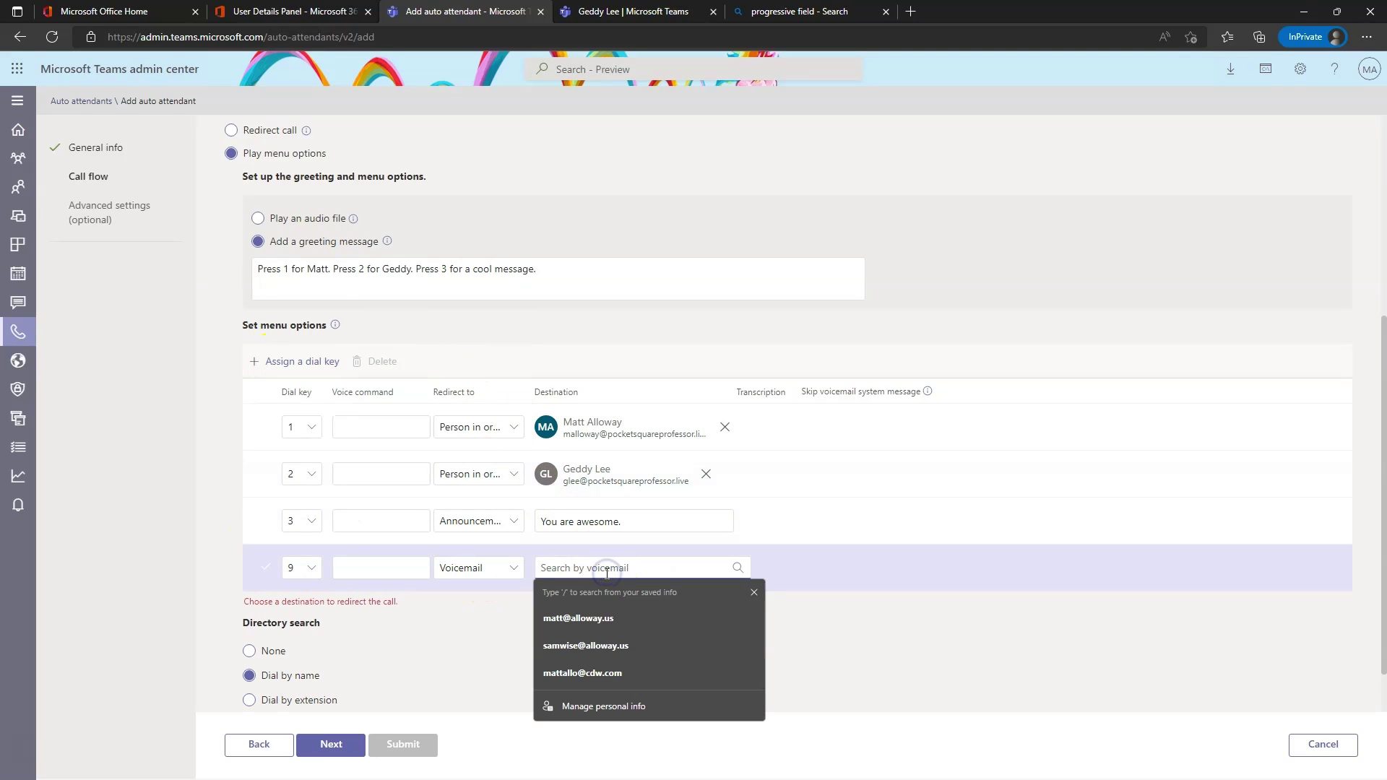
{"action": "type", "text": "malloway"}
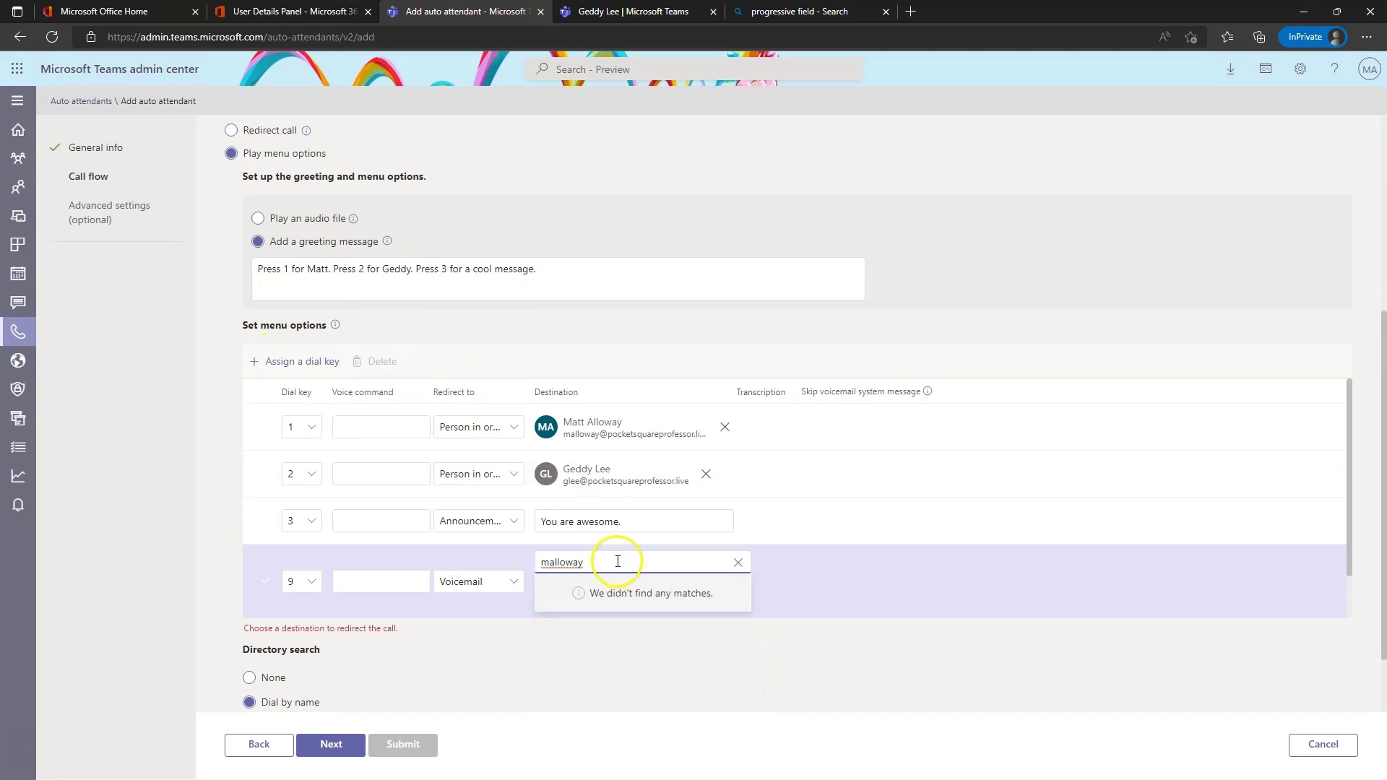
{"action": "double_click", "coordinate": [613, 566]}
{"action": "key", "text": "BackSpace"}
{"action": "left_click", "coordinate": [613, 669]}
{"action": "left_click", "coordinate": [651, 565]}
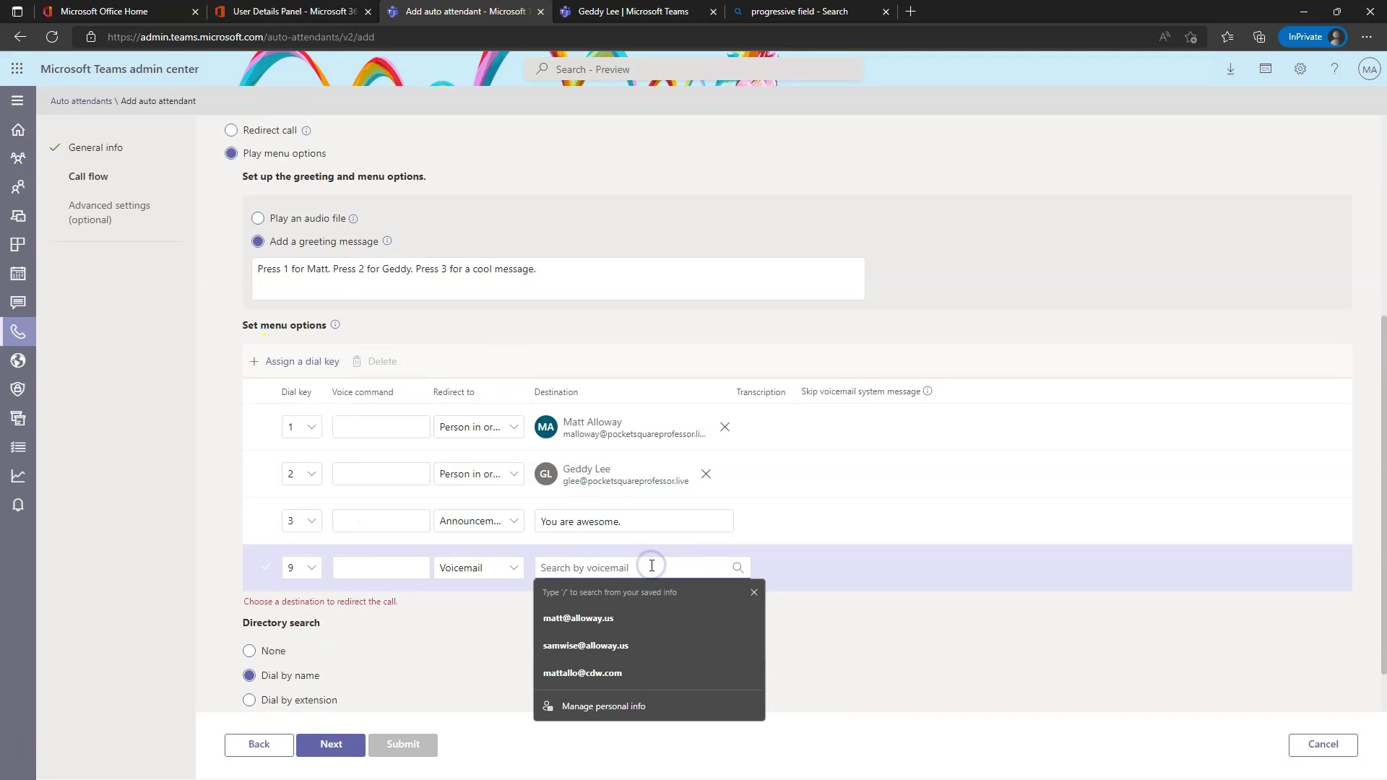
{"action": "type", "text": "ma"}
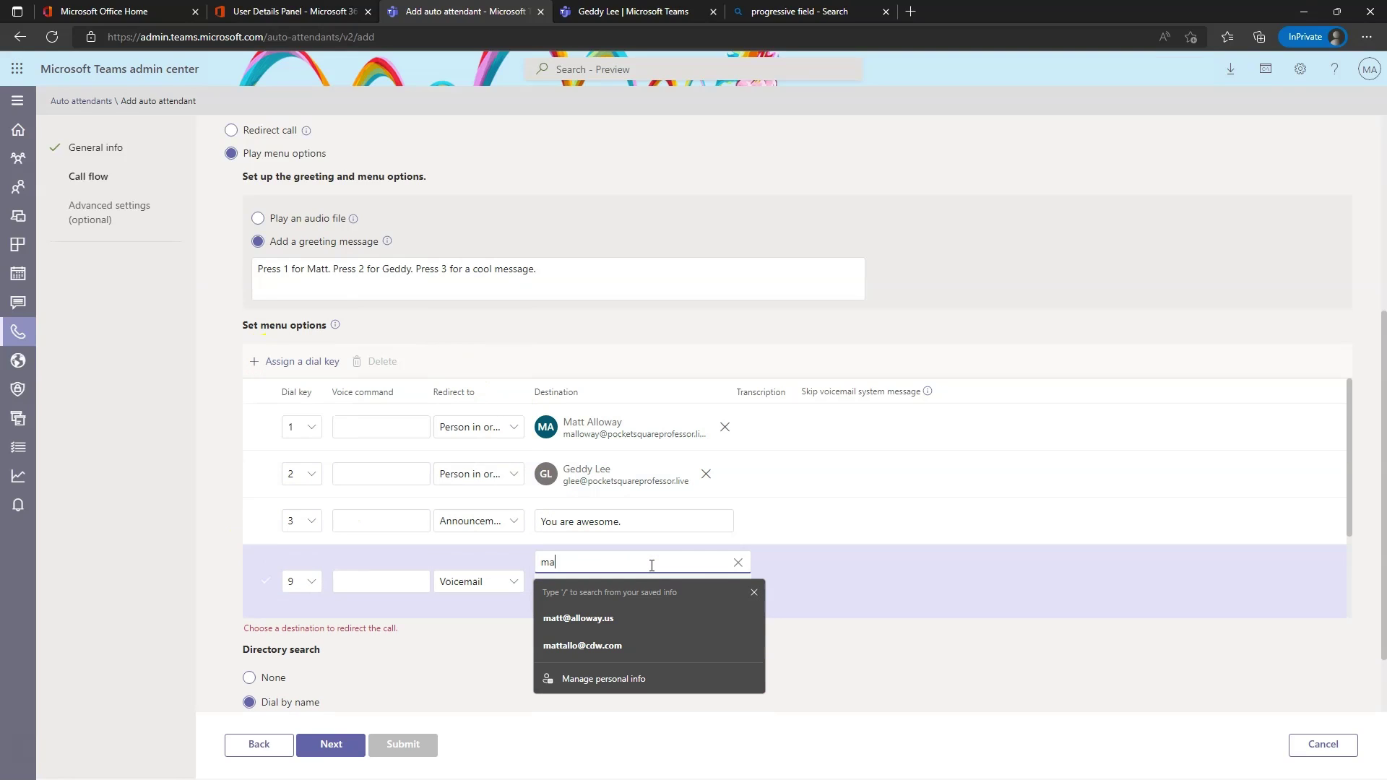
{"action": "left_click", "coordinate": [754, 593]}
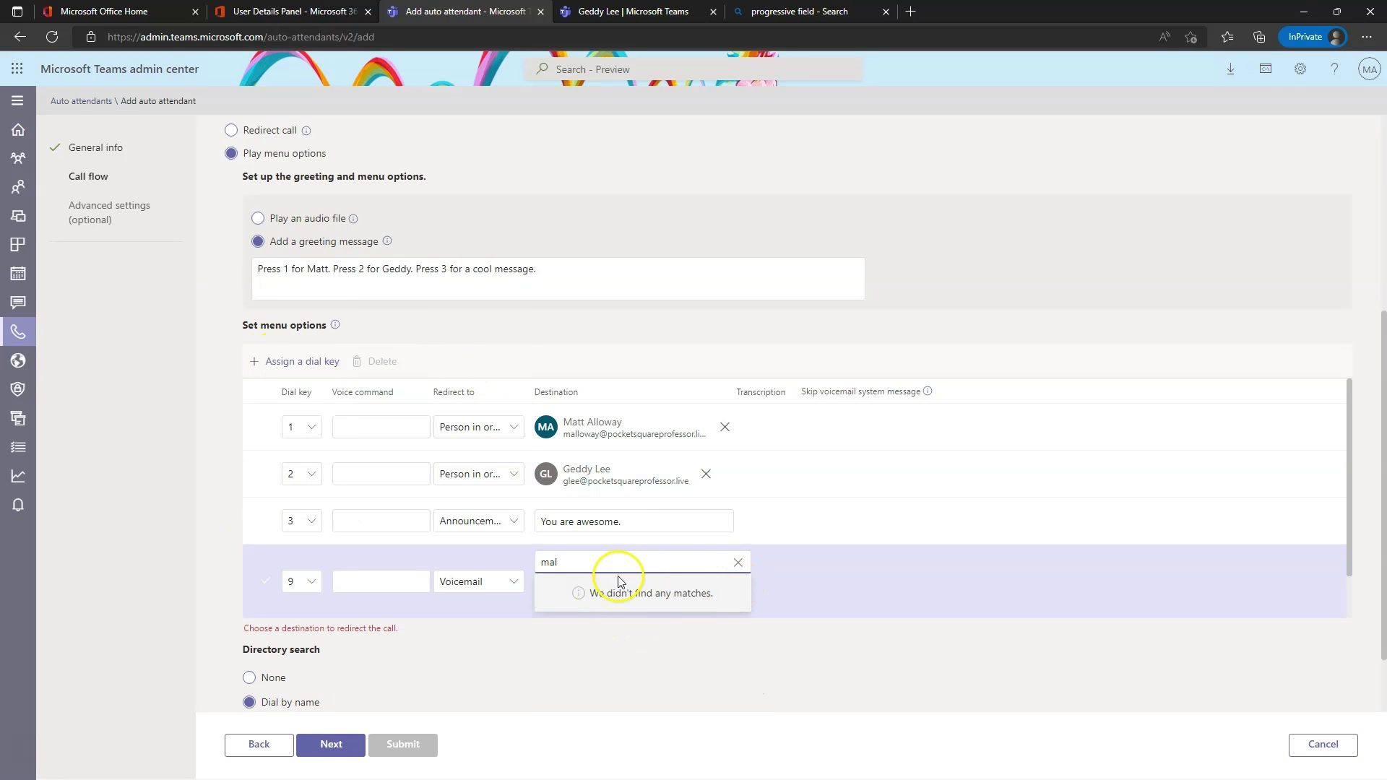
Clear the voicemail search for dial key 9 and delete that entry from the menu options.
{"action": "left_click", "coordinate": [737, 562]}
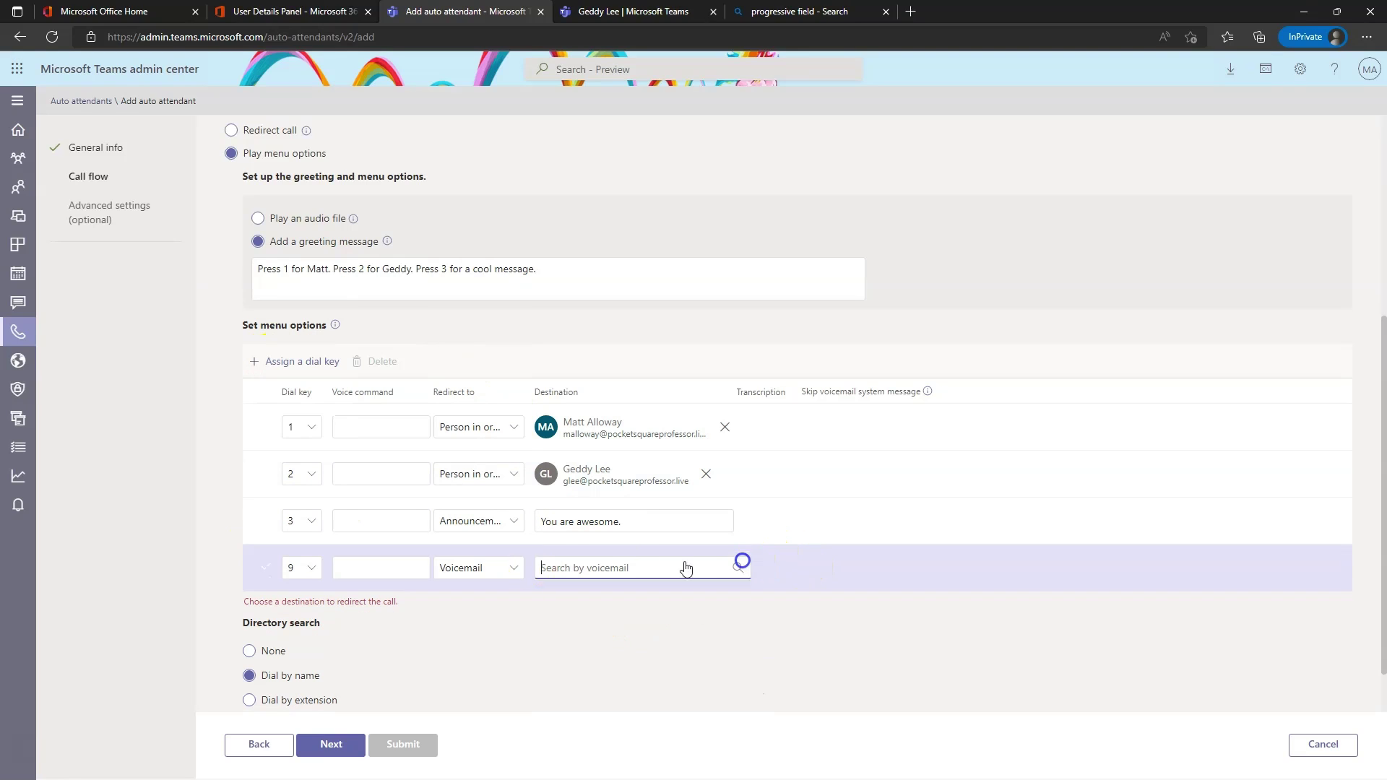
{"action": "left_click", "coordinate": [484, 578]}
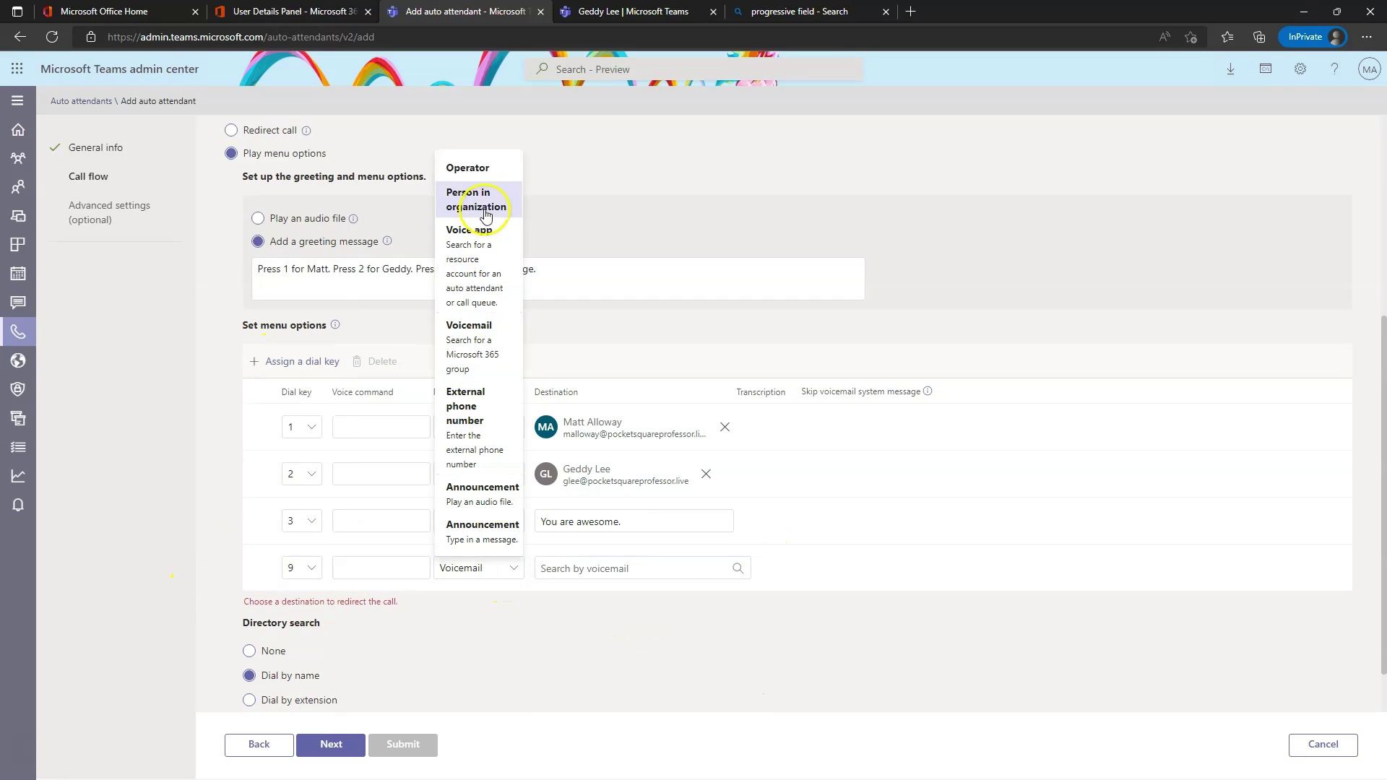
{"action": "left_click", "coordinate": [261, 570]}
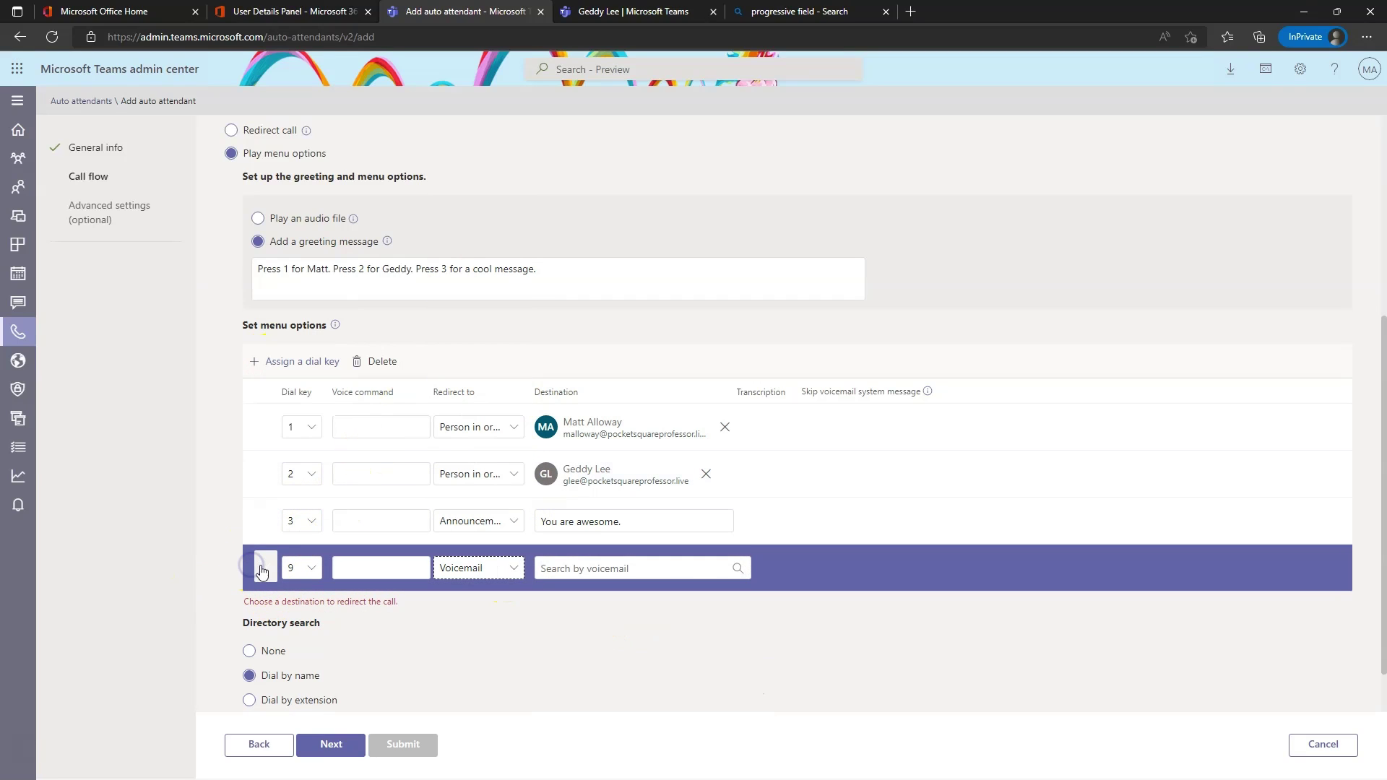
{"action": "left_click", "coordinate": [261, 571]}
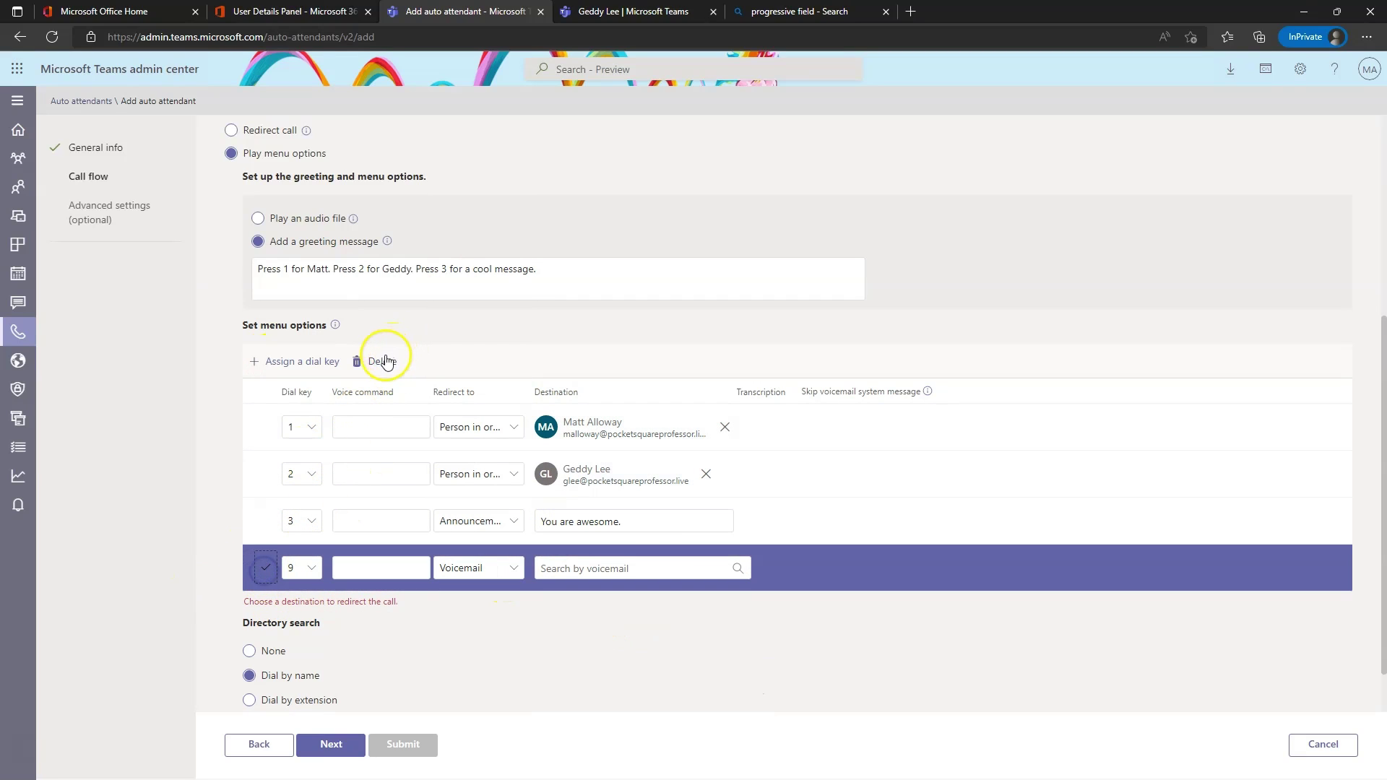
{"action": "left_click", "coordinate": [384, 361]}
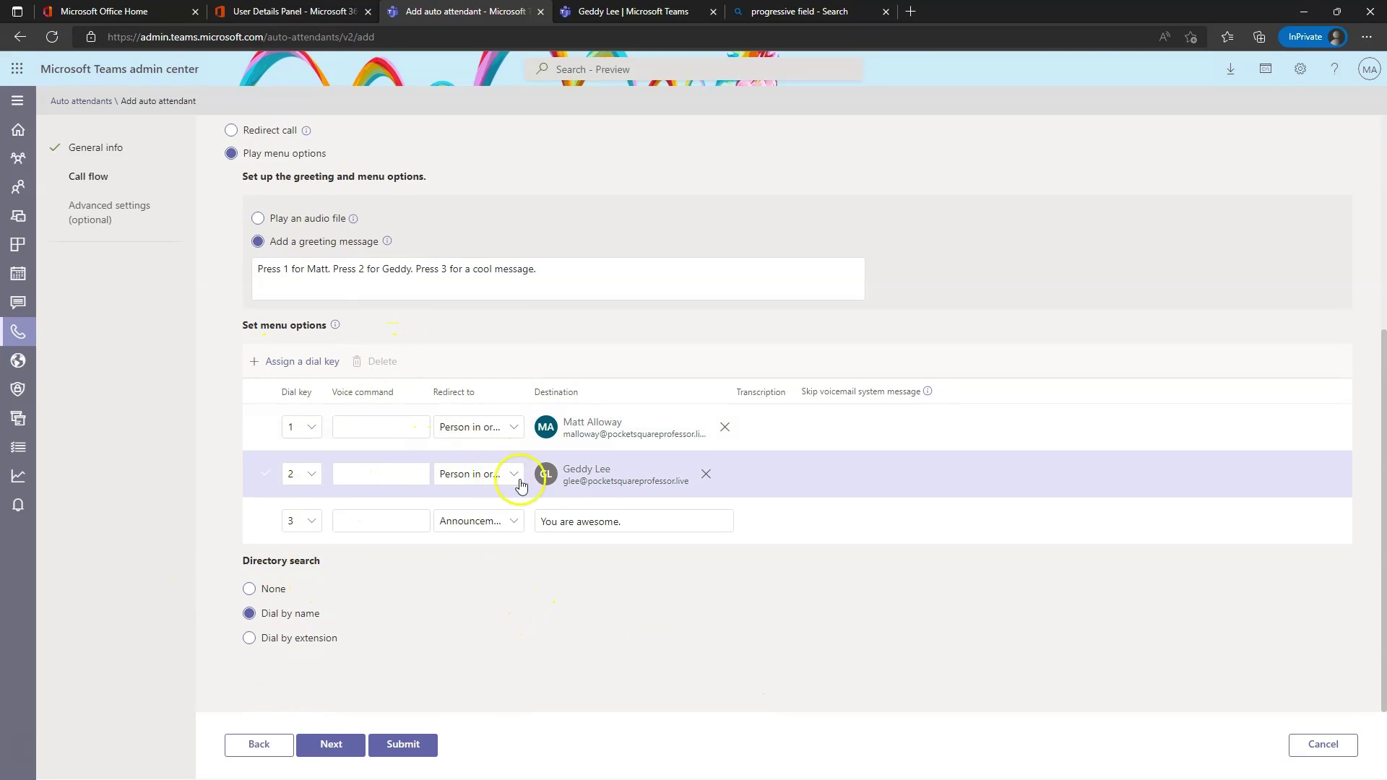
Insert "or say" after each "Press" in the menu greeting message for options 1, 2 and 3.
{"action": "scroll", "coordinate": [520, 477], "scroll_direction": "up", "scroll_amount": 3}
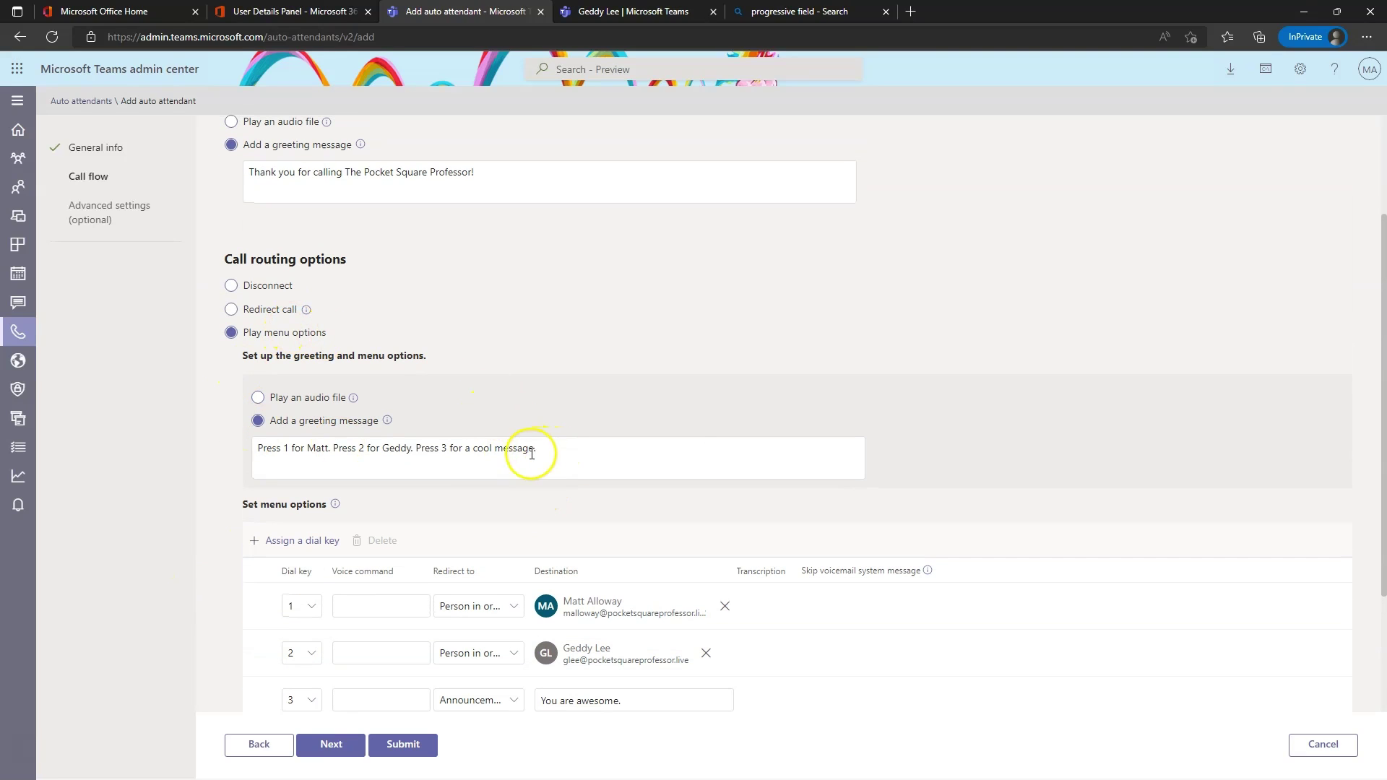
{"action": "scroll", "coordinate": [531, 453], "scroll_direction": "up", "scroll_amount": 3}
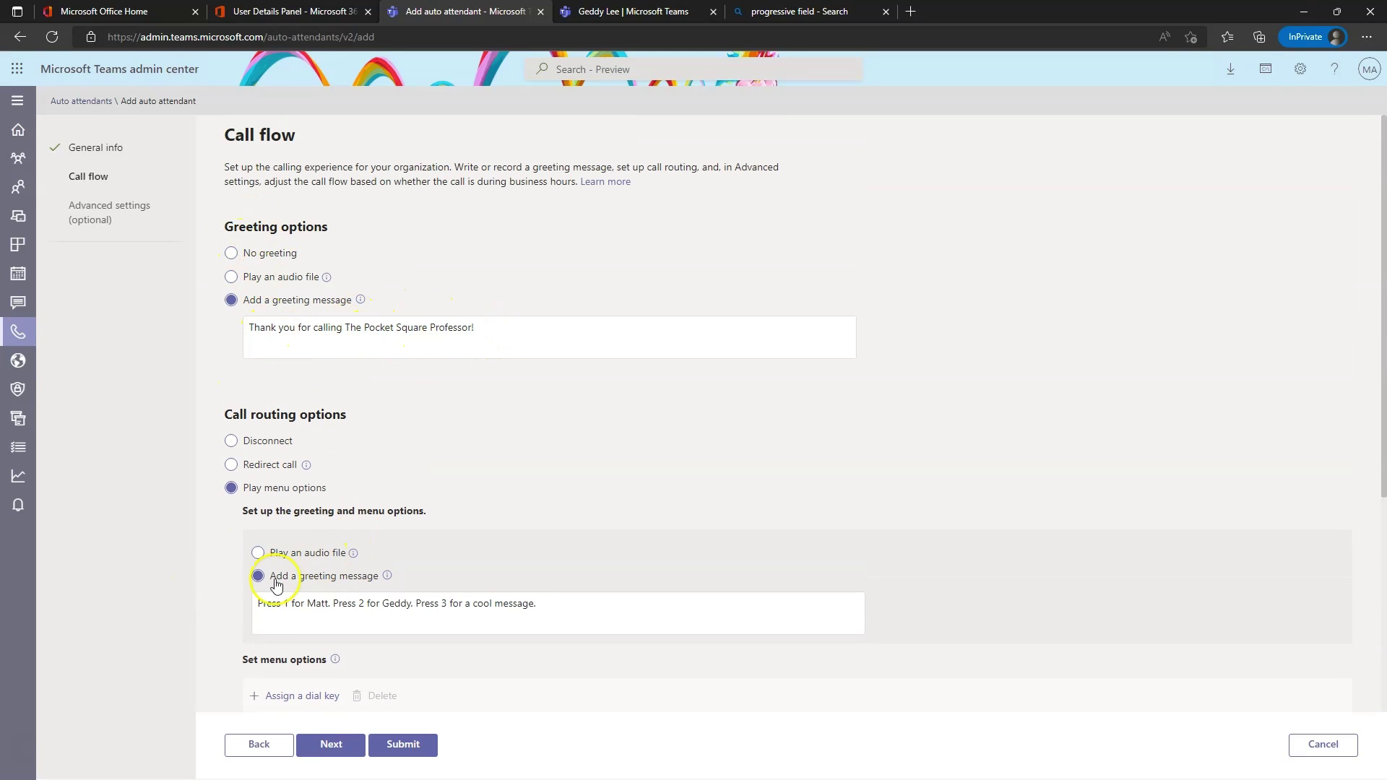
{"action": "scroll", "coordinate": [328, 536], "scroll_direction": "down", "scroll_amount": 2}
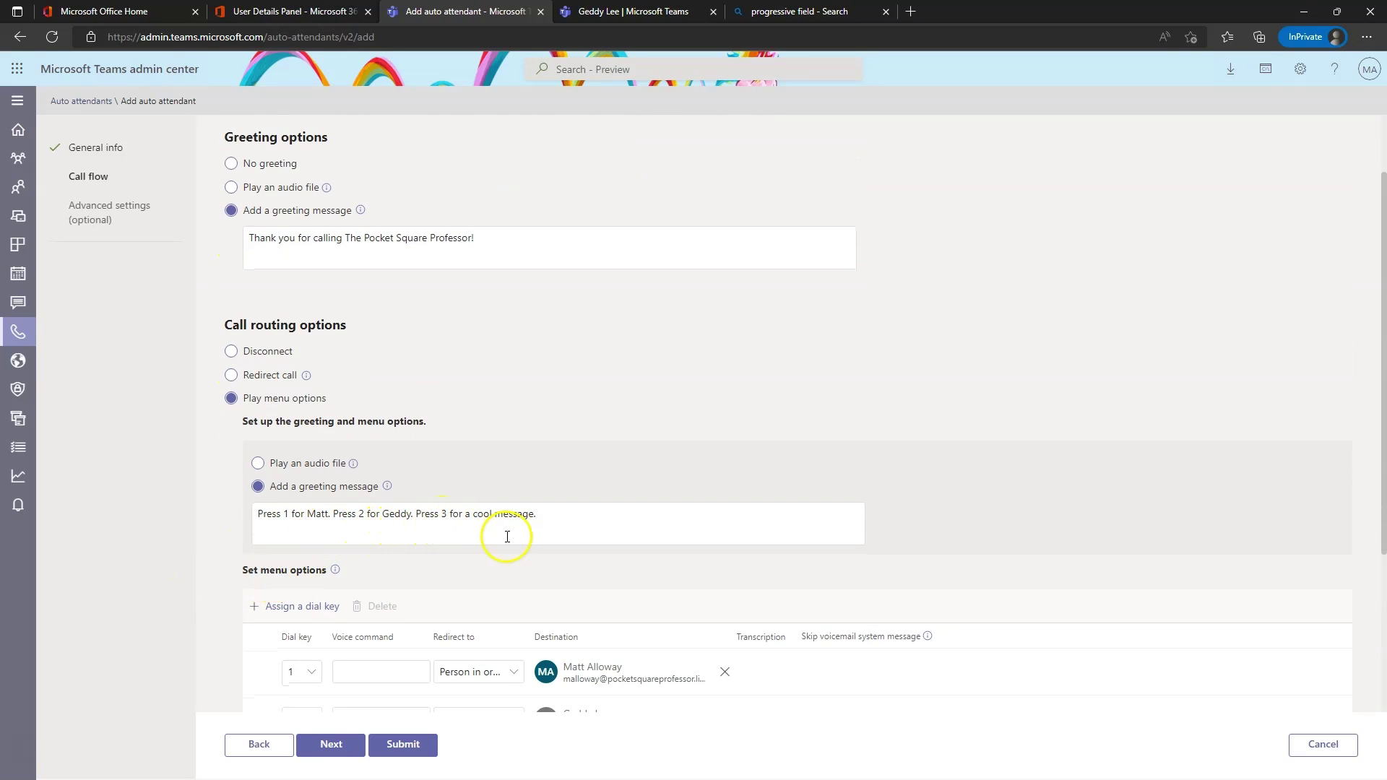
{"action": "scroll", "coordinate": [555, 523], "scroll_direction": "down", "scroll_amount": 5}
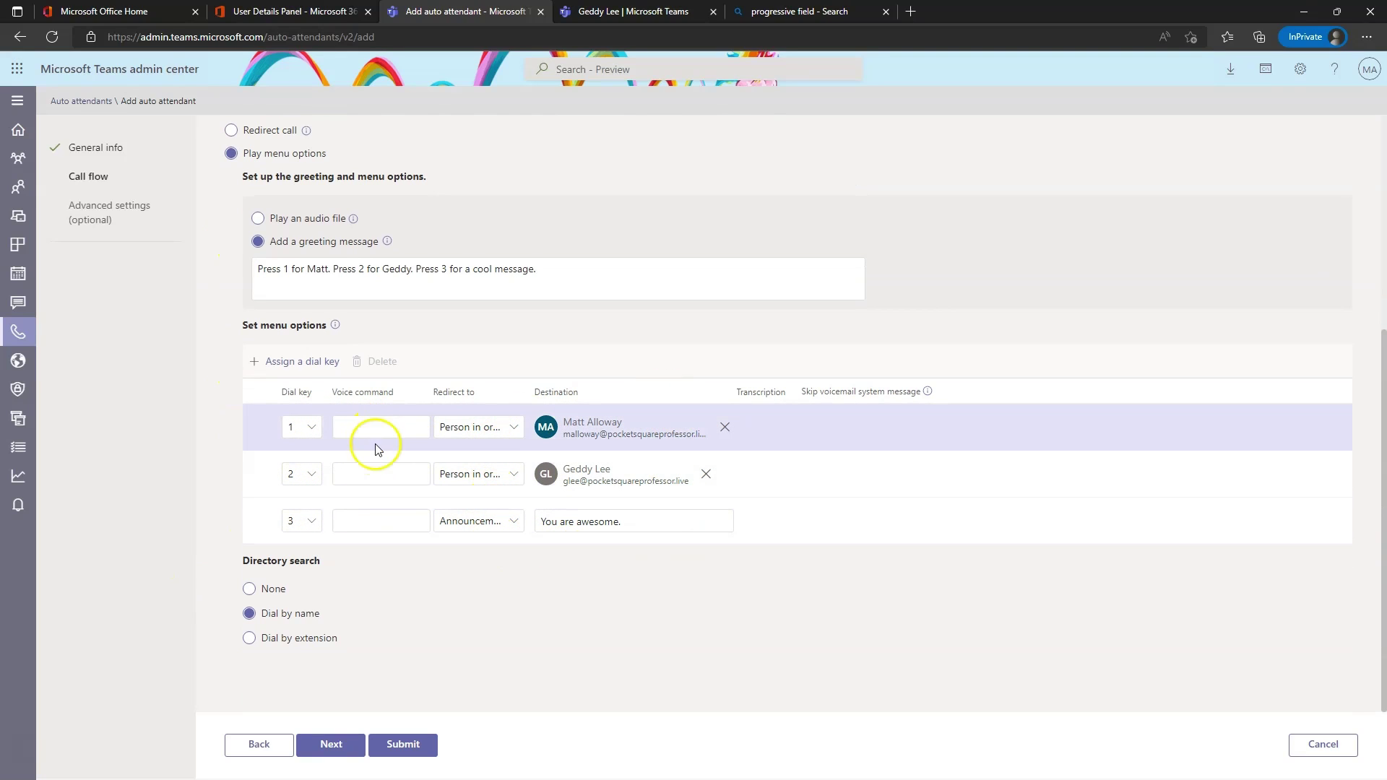
{"action": "scroll", "coordinate": [372, 448], "scroll_direction": "up", "scroll_amount": 3}
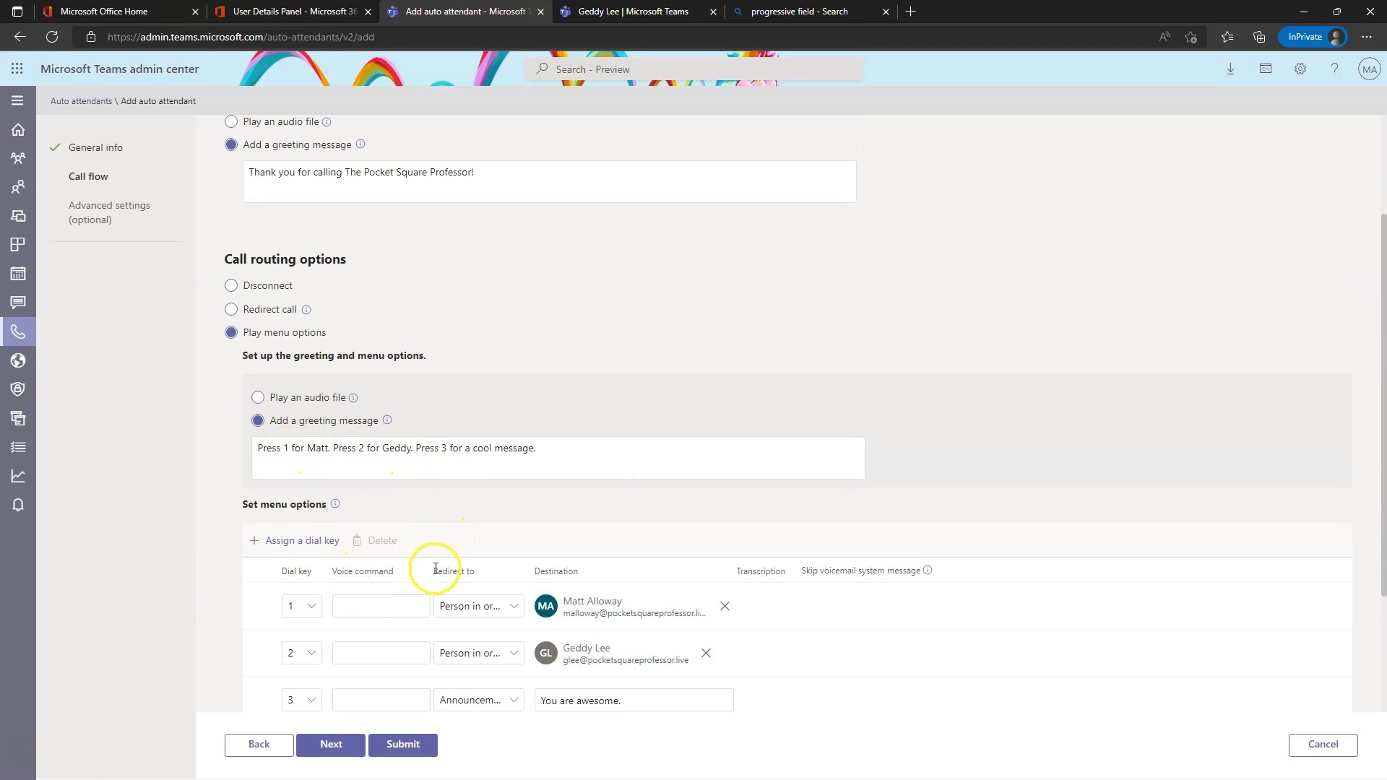
{"action": "scroll", "coordinate": [376, 567], "scroll_direction": "down", "scroll_amount": 1}
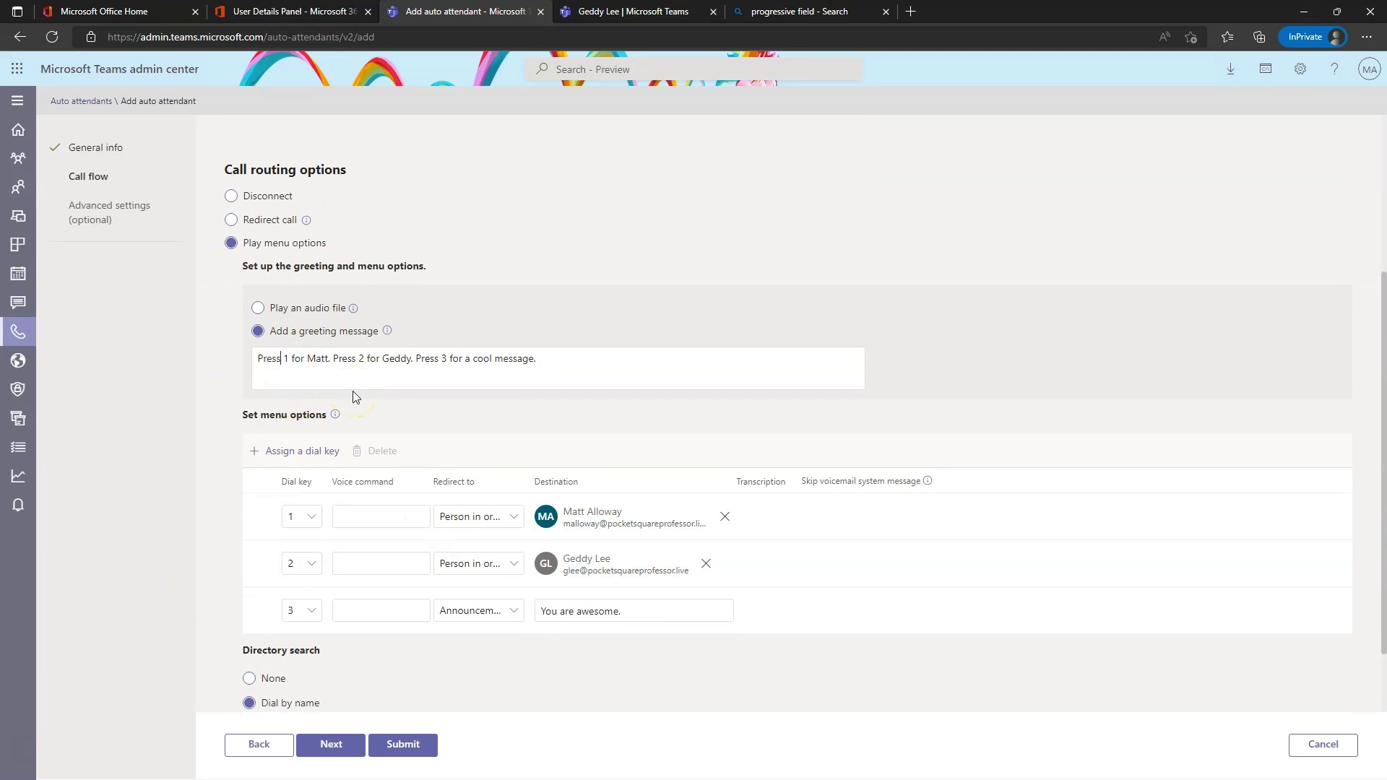
{"action": "type", "text": "or say"}
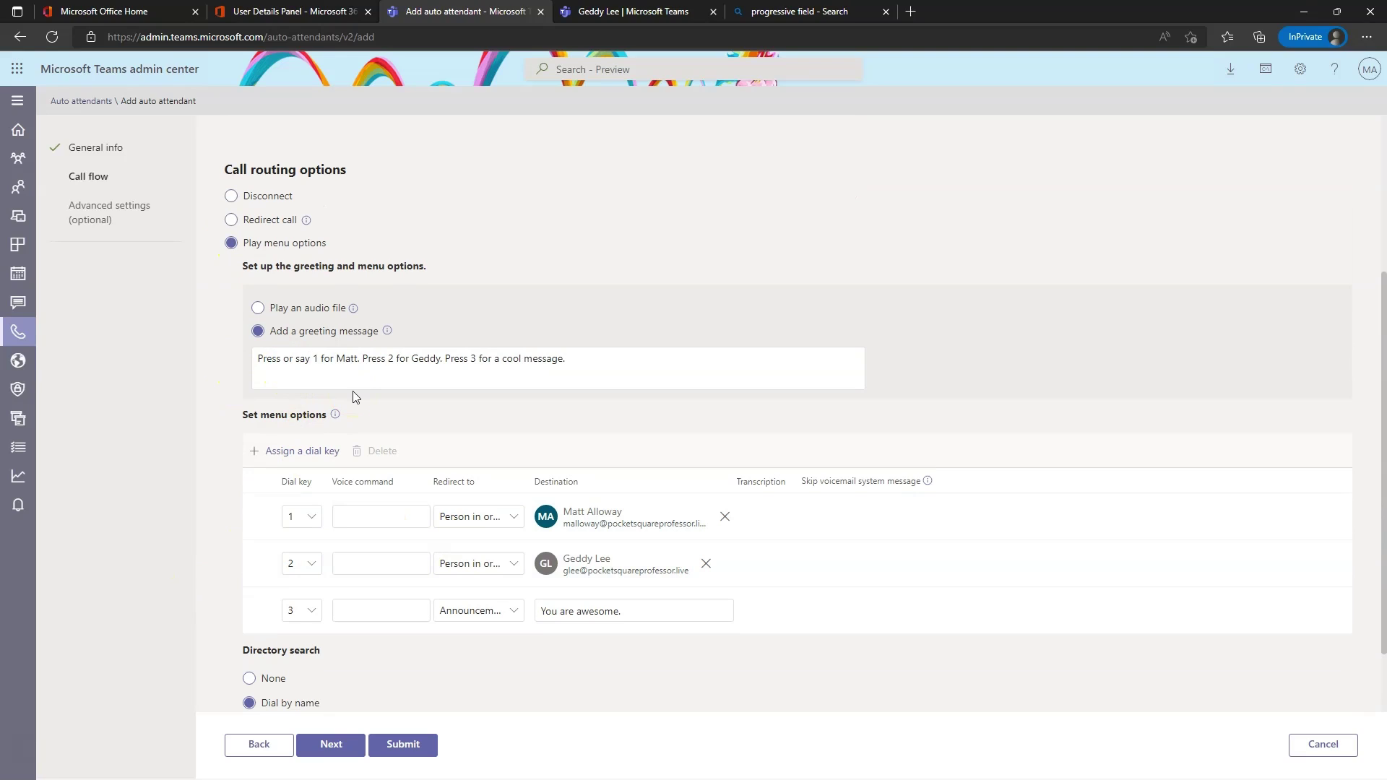
{"action": "left_click", "coordinate": [356, 352]}
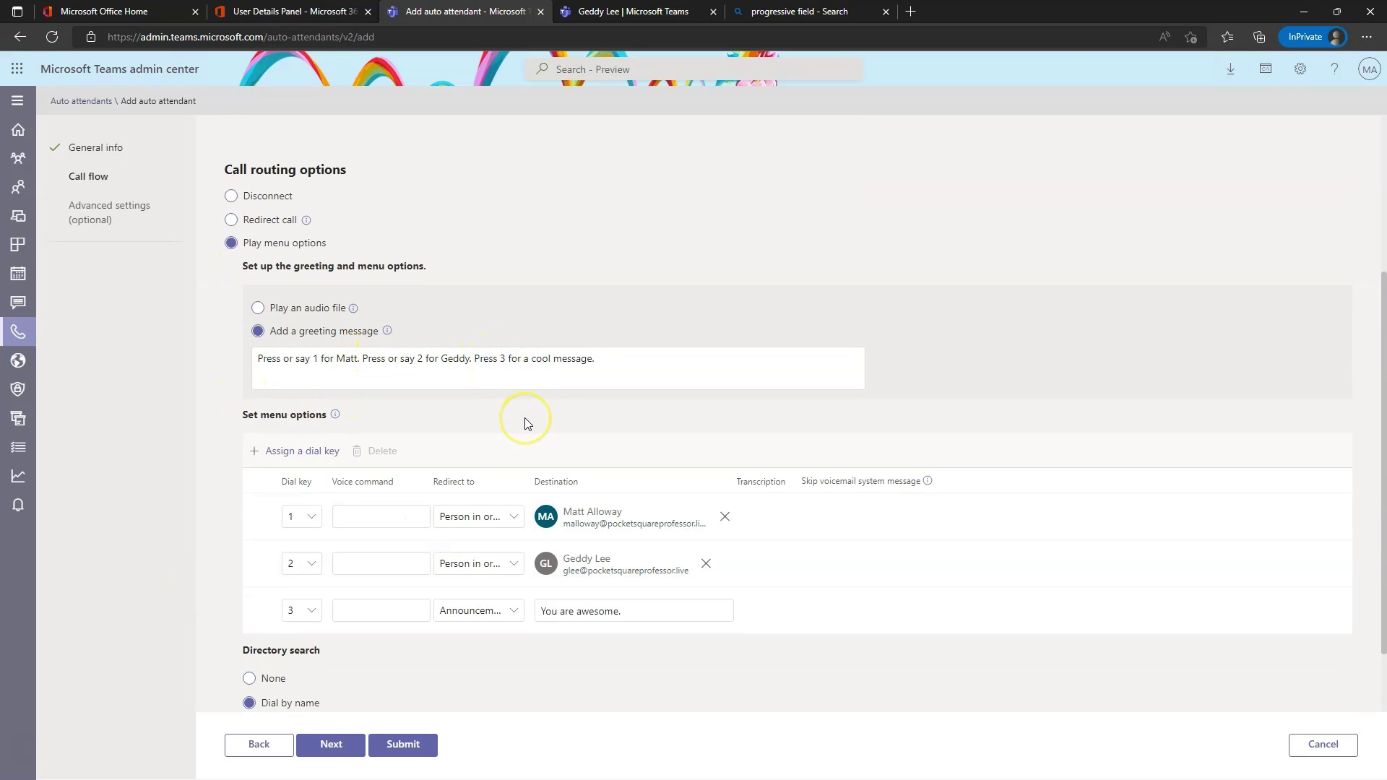
{"action": "type", "text": "or say"}
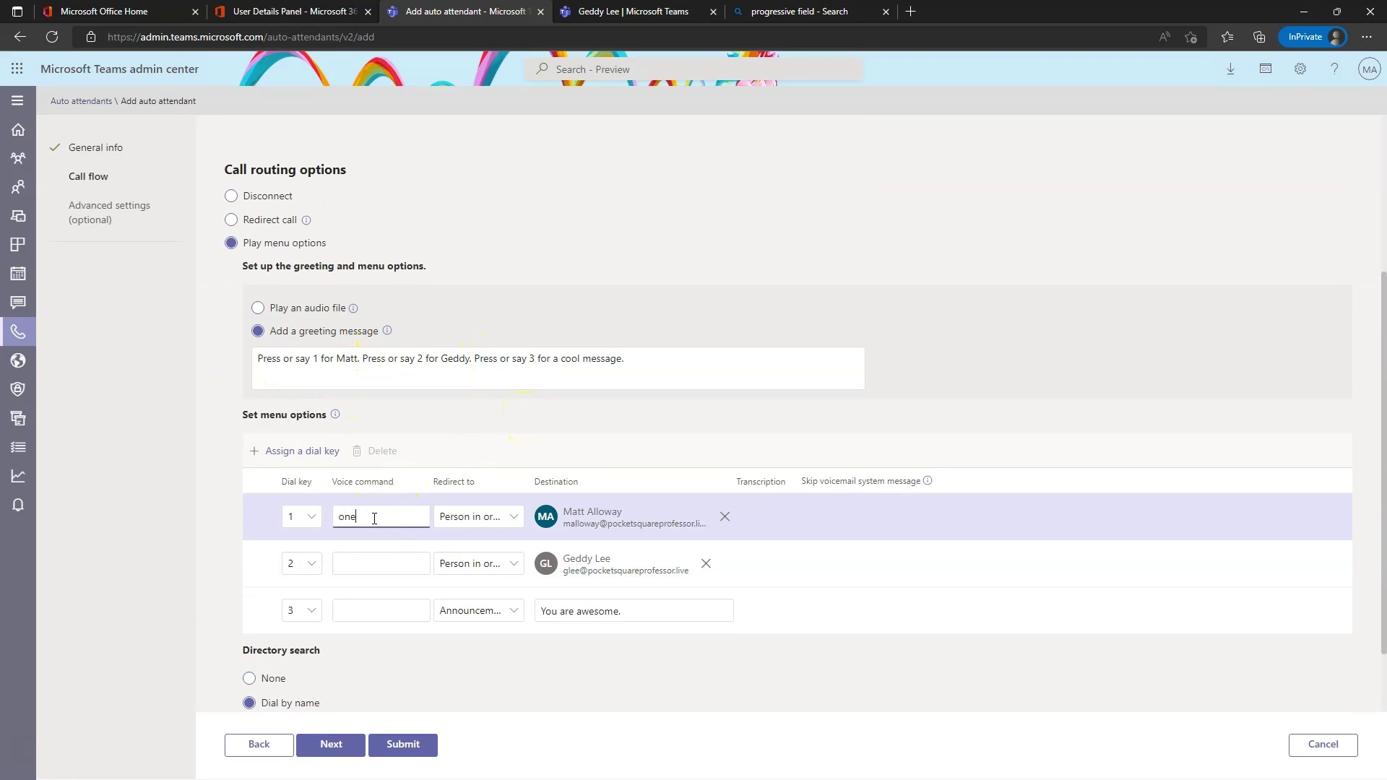
Set the voice commands for dial keys 1, 2 and 3 to "one", "two" and "three", and proceed to the after-hours call flow settings.
{"action": "left_click", "coordinate": [378, 565]}
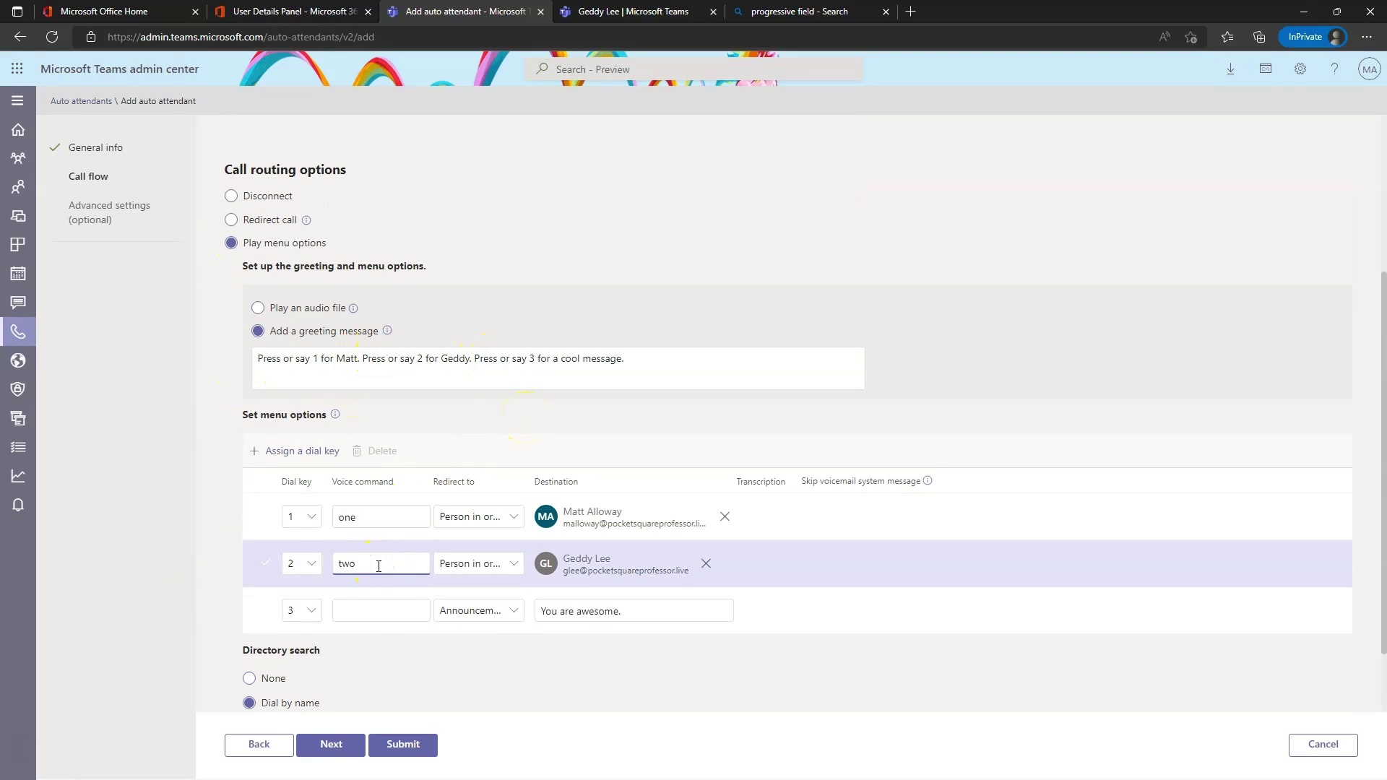
{"action": "left_click", "coordinate": [373, 612]}
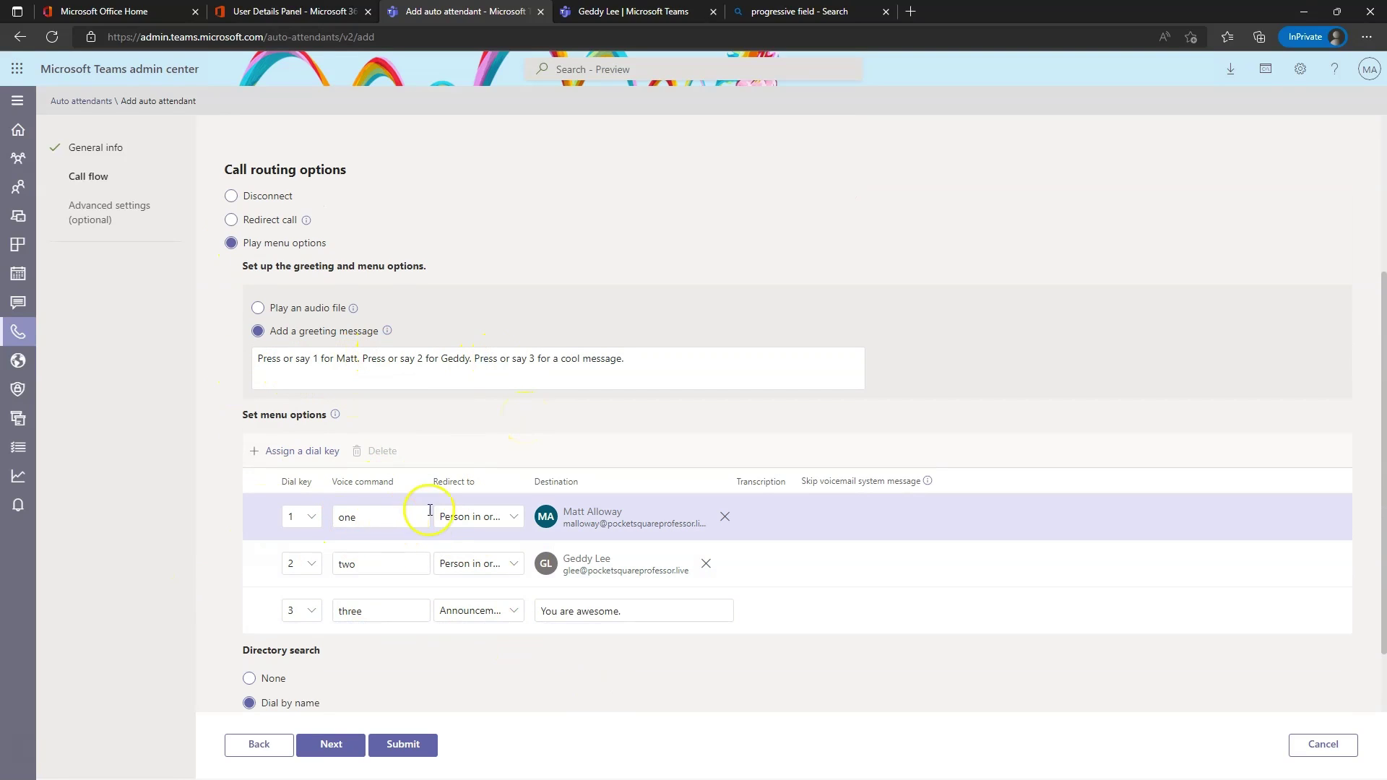
{"action": "scroll", "coordinate": [430, 530], "scroll_direction": "down", "scroll_amount": 2}
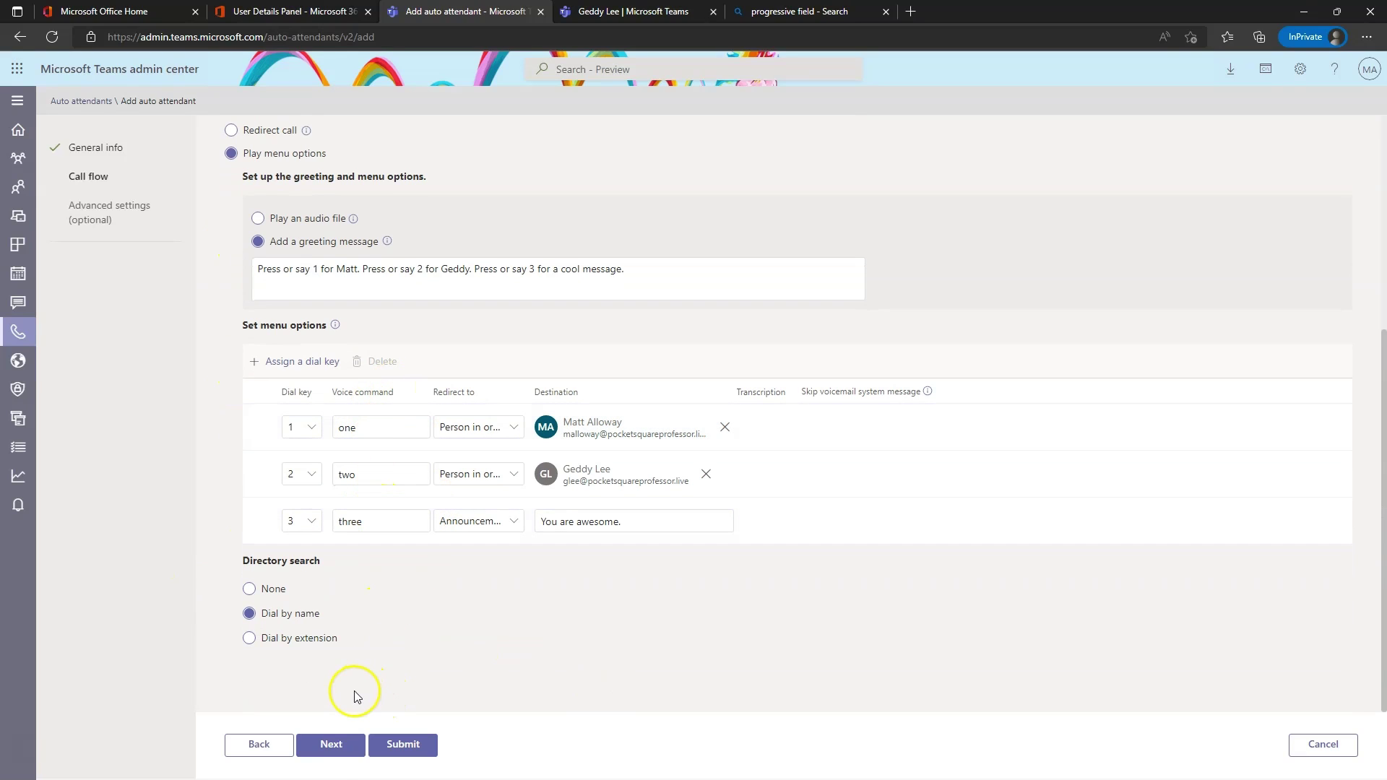
{"action": "left_click", "coordinate": [325, 746]}
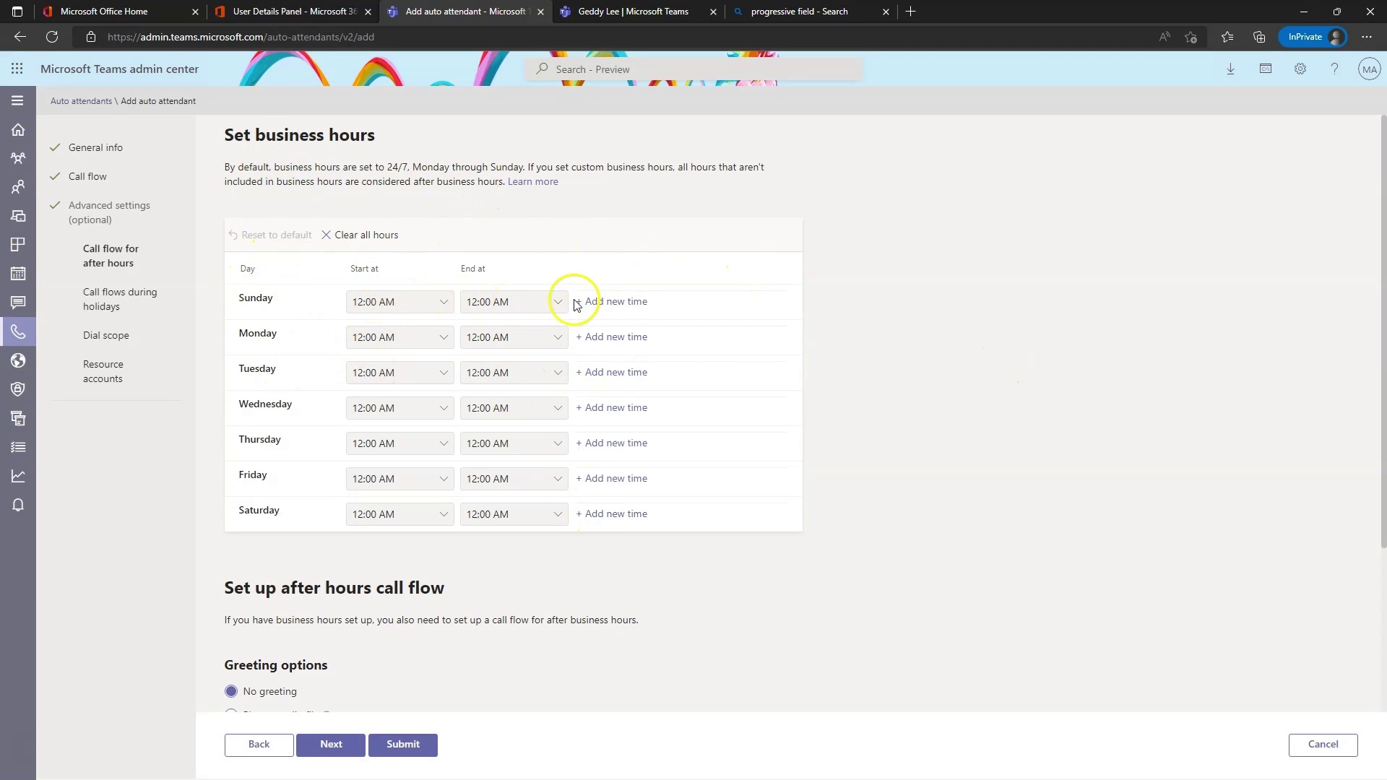
Try ending Sunday's business hours at 11:45 PM and adding a second time range for that day.
{"action": "left_click", "coordinate": [425, 304]}
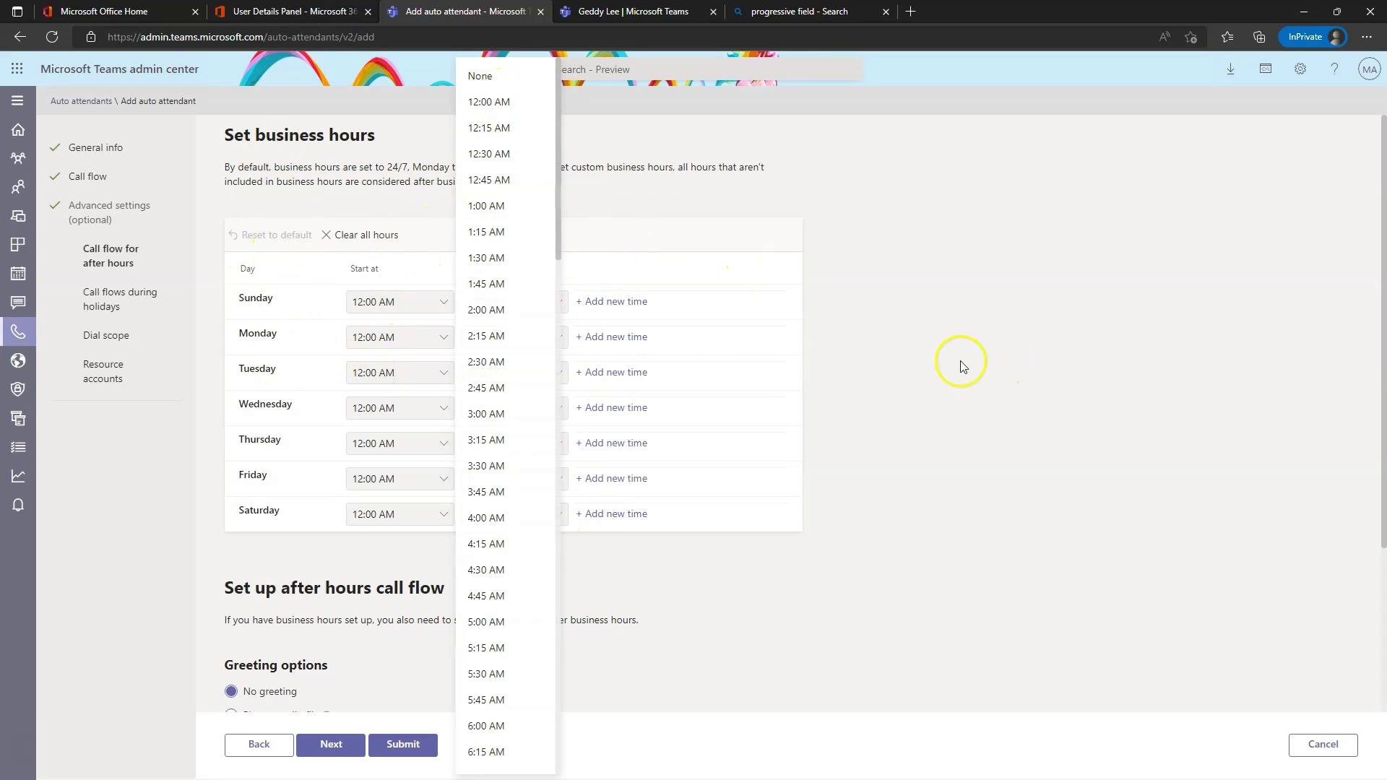
{"action": "left_click", "coordinate": [1057, 410]}
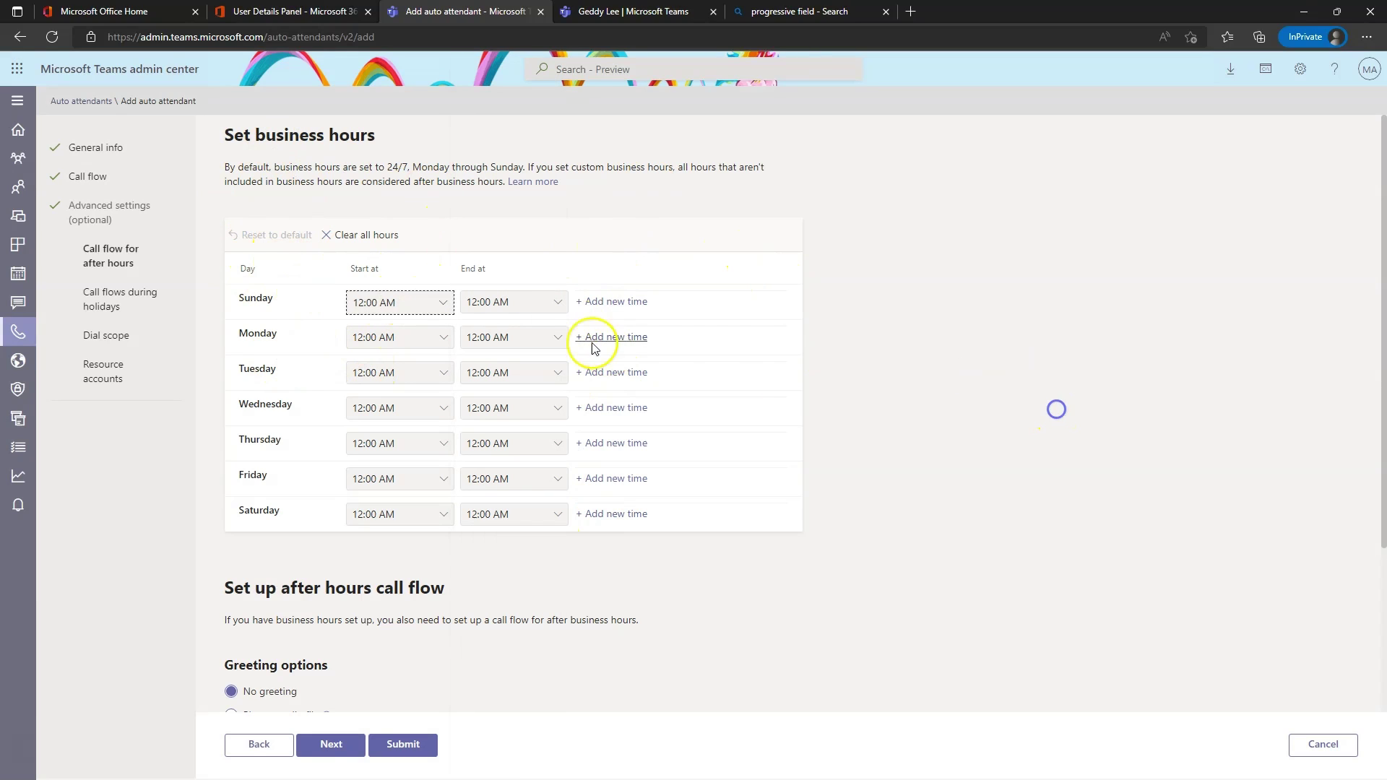
{"action": "left_click", "coordinate": [423, 302]}
{"action": "left_click", "coordinate": [997, 359]}
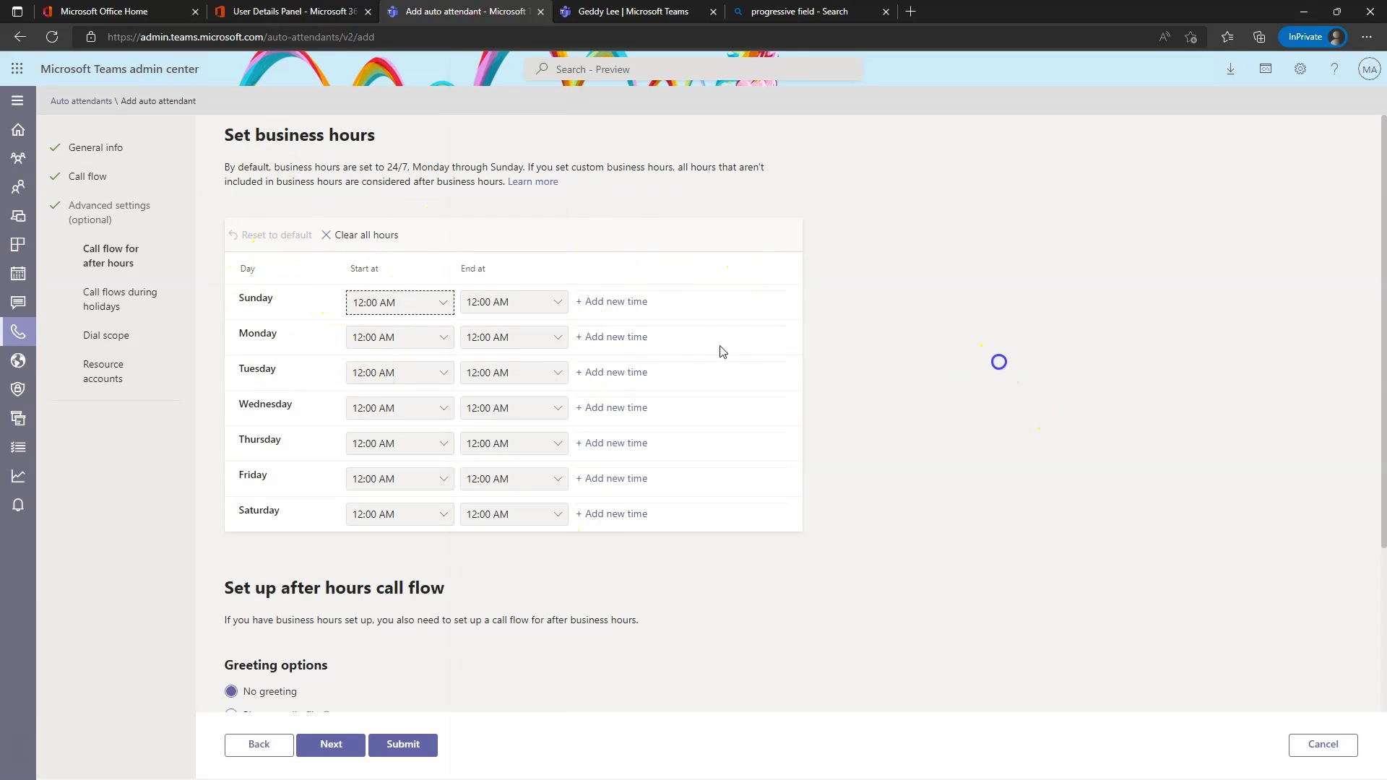
{"action": "left_click", "coordinate": [518, 302]}
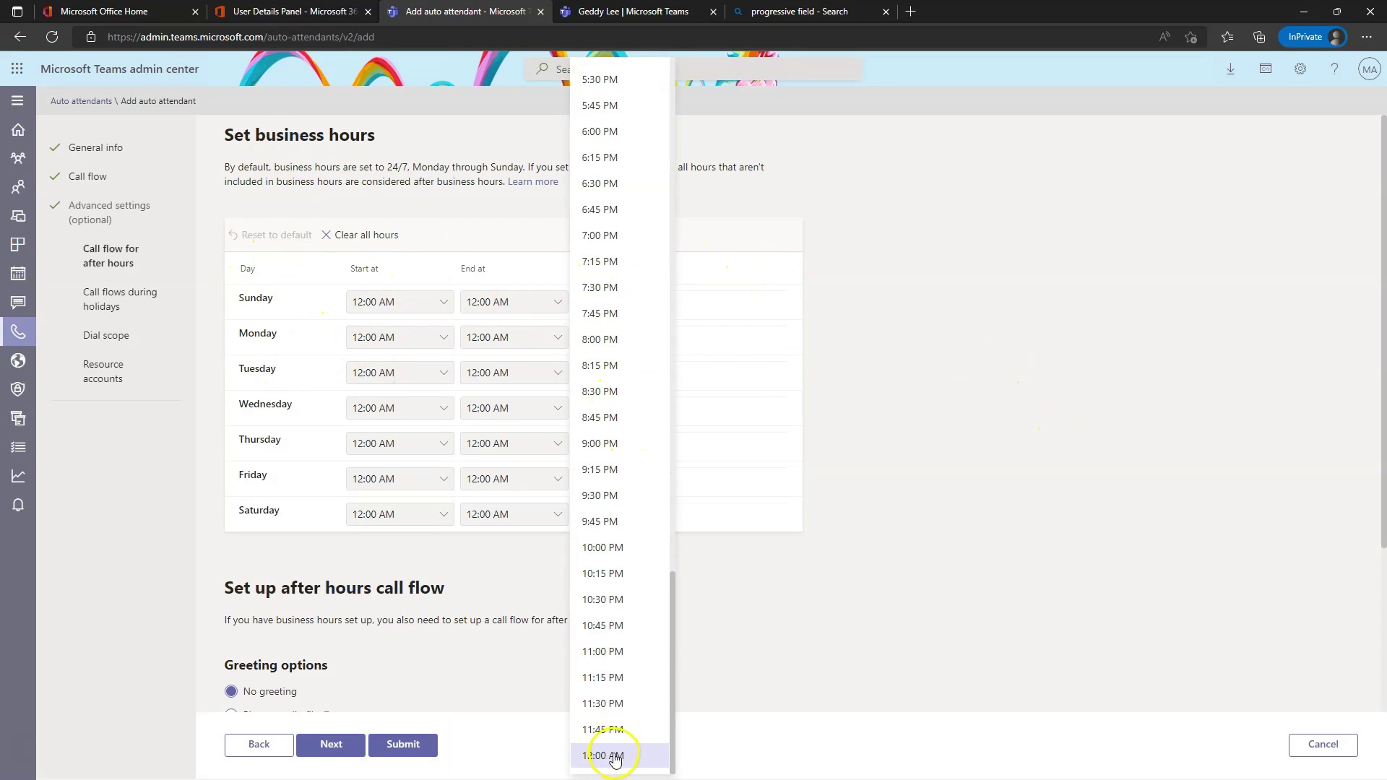
{"action": "left_click", "coordinate": [609, 730]}
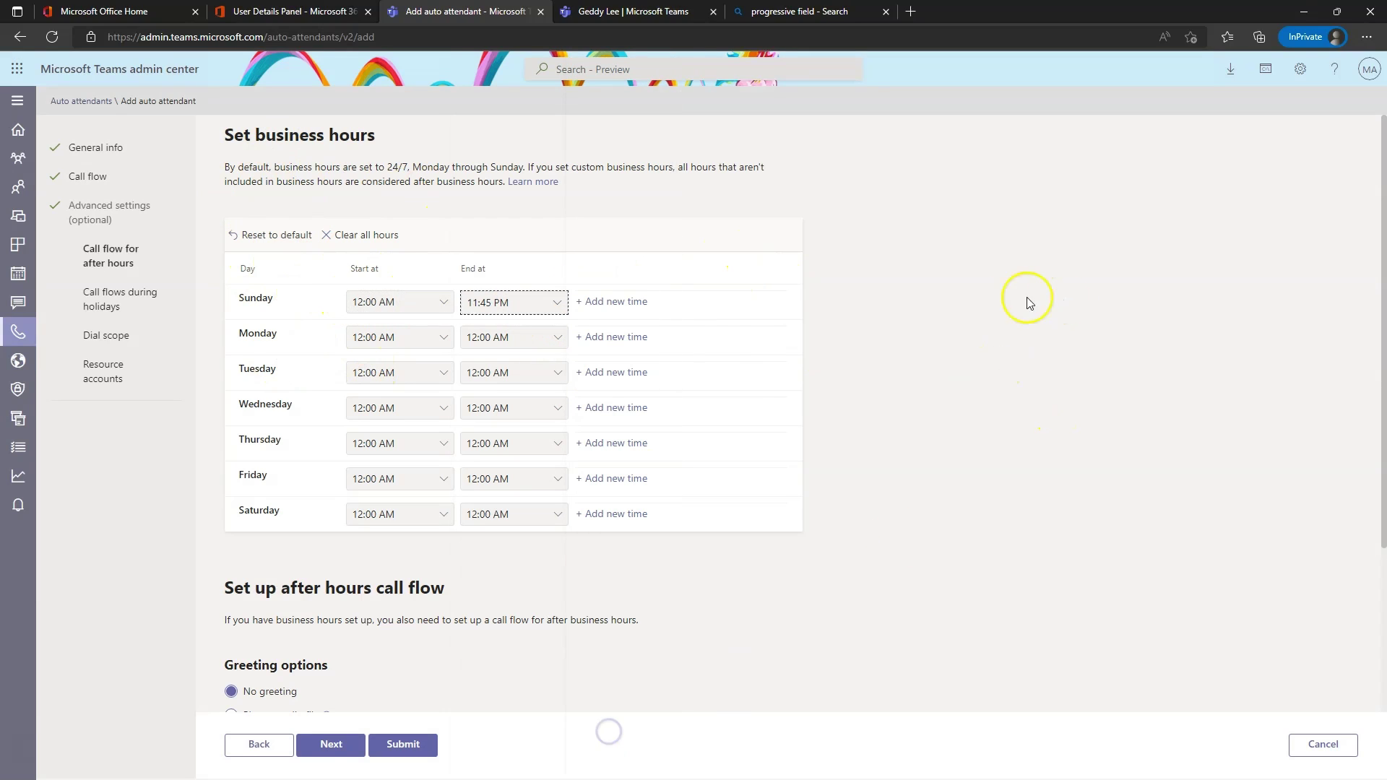
{"action": "left_click", "coordinate": [630, 302]}
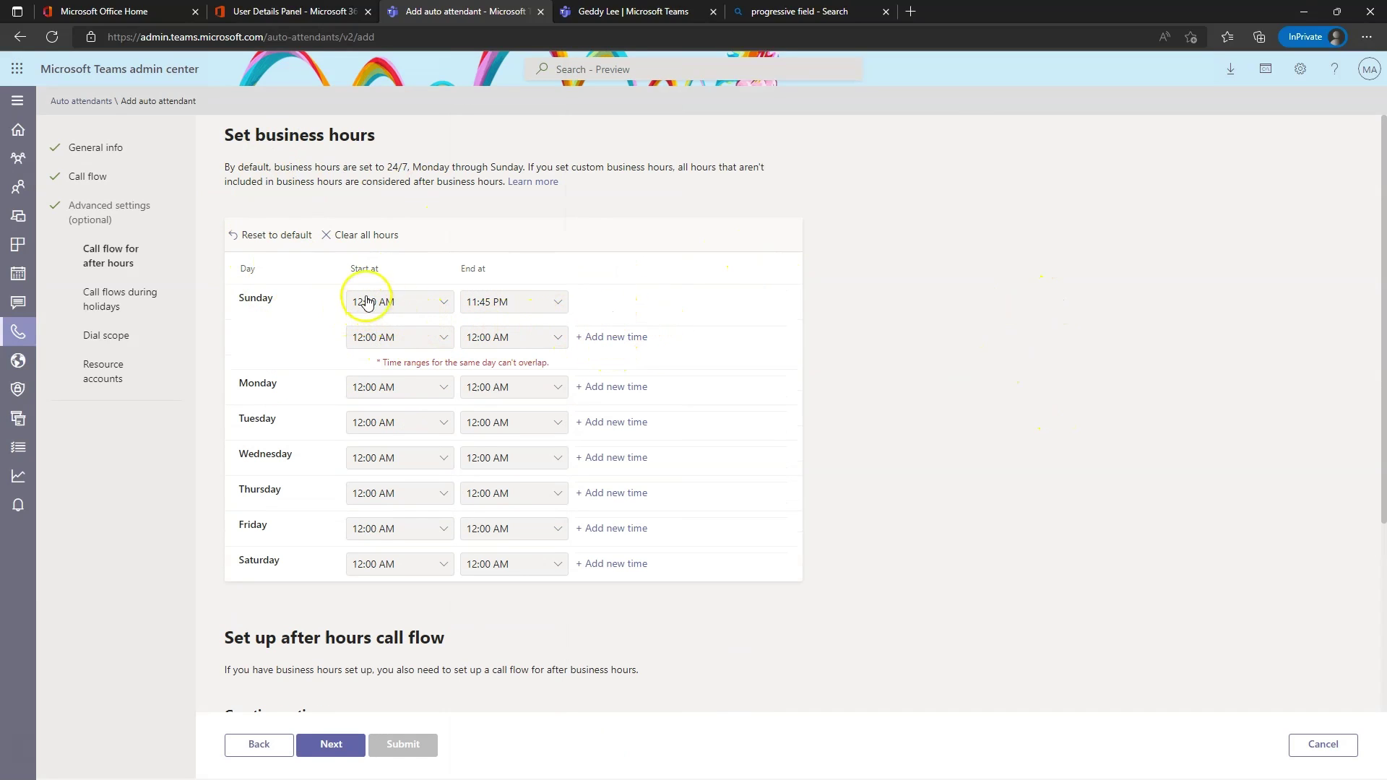
Clear the business hours for all days and set Sunday's start time to None.
{"action": "left_click", "coordinate": [351, 237]}
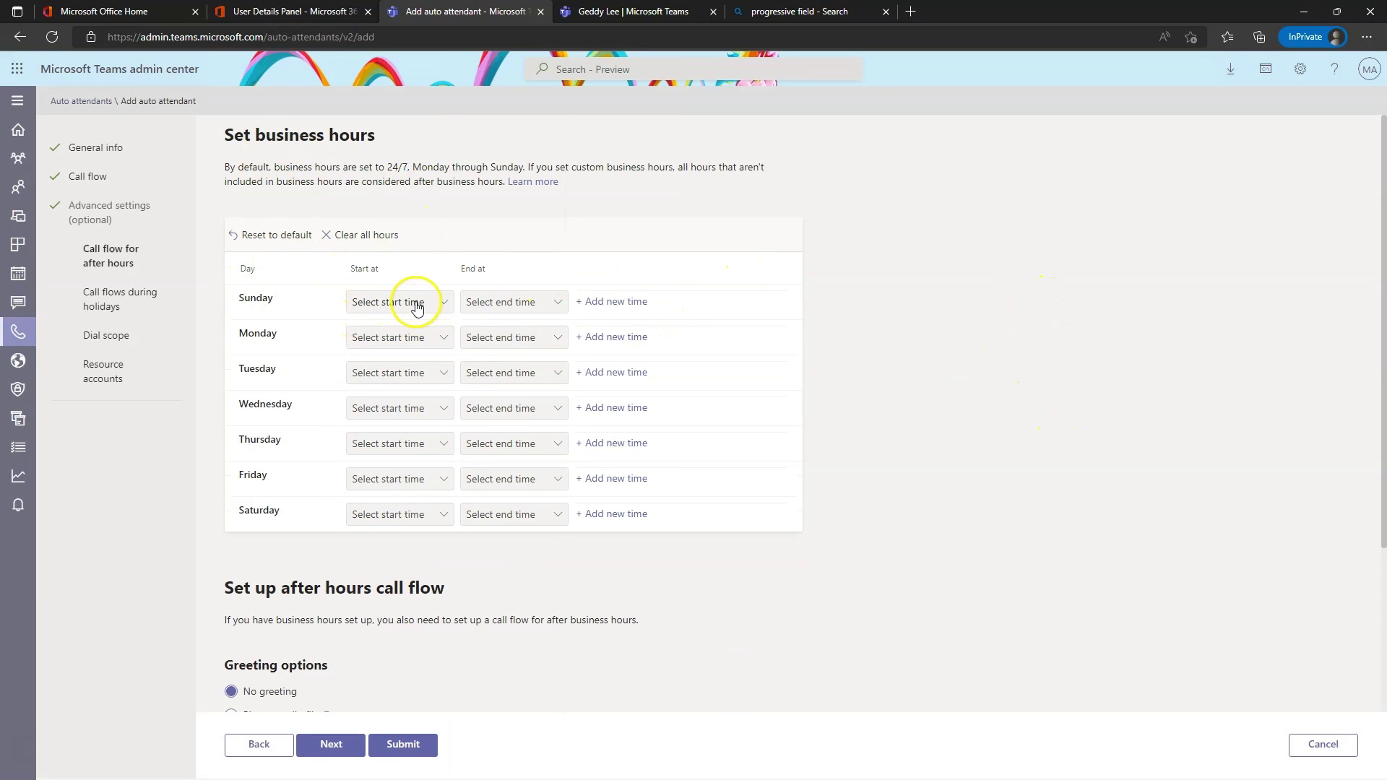
{"action": "left_click", "coordinate": [416, 303]}
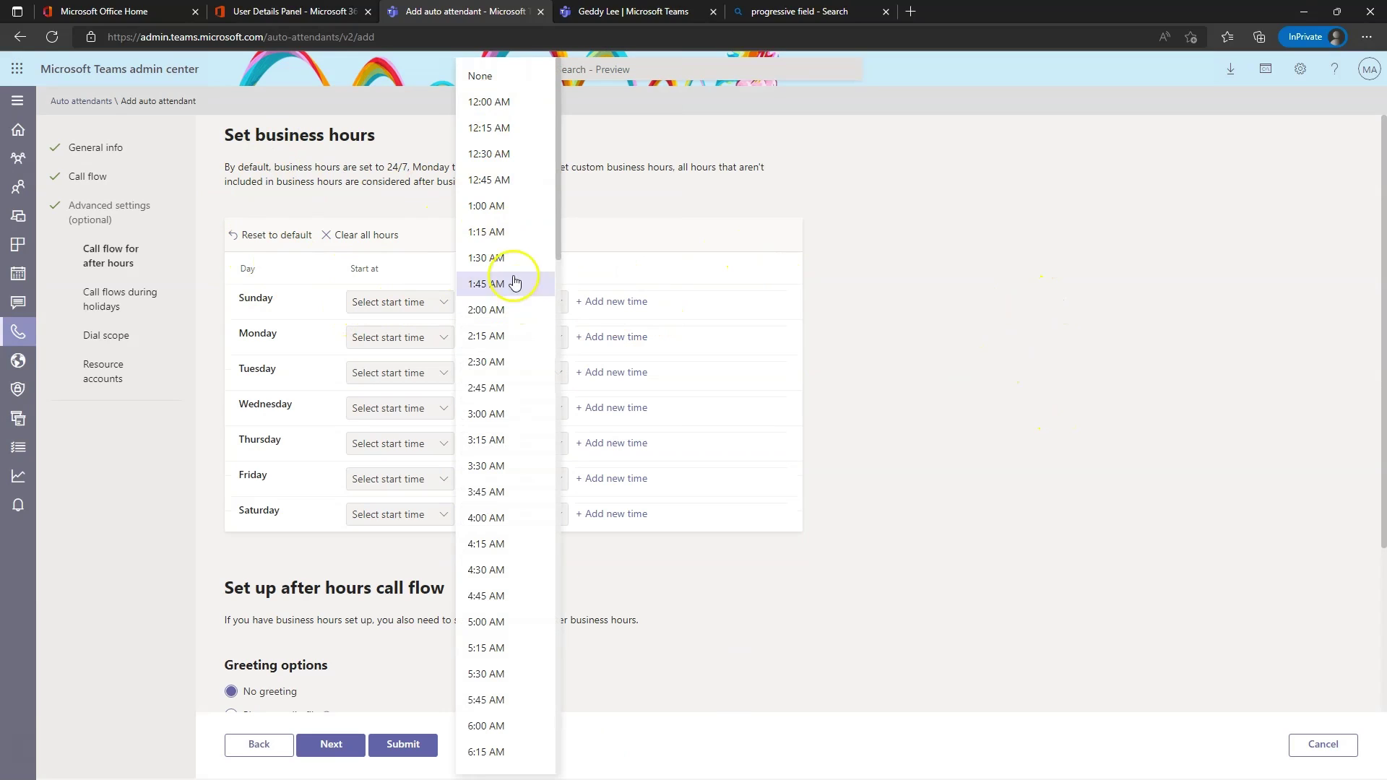
{"action": "left_click", "coordinate": [495, 77]}
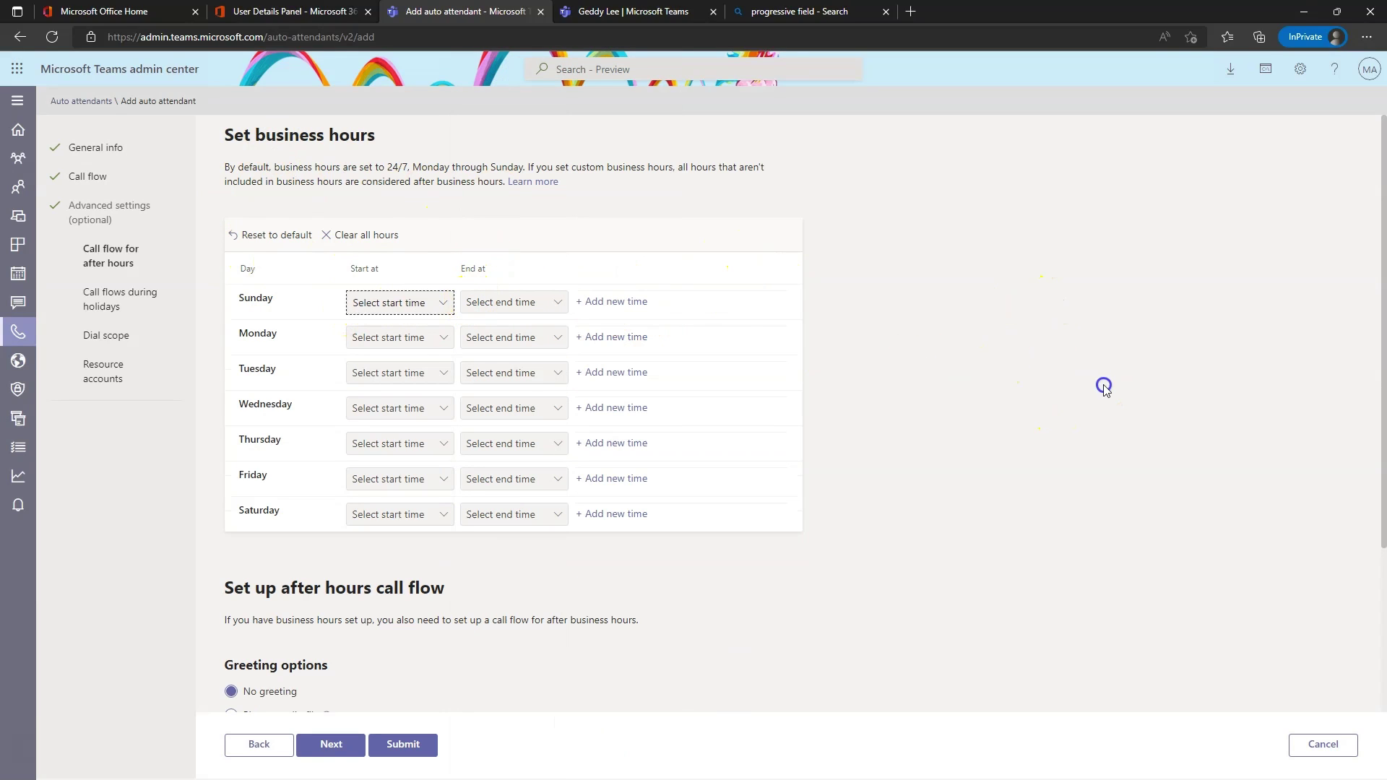
Set Monday's business hours to start at 8:00 AM and end at 12:00 PM.
{"action": "left_click", "coordinate": [412, 339]}
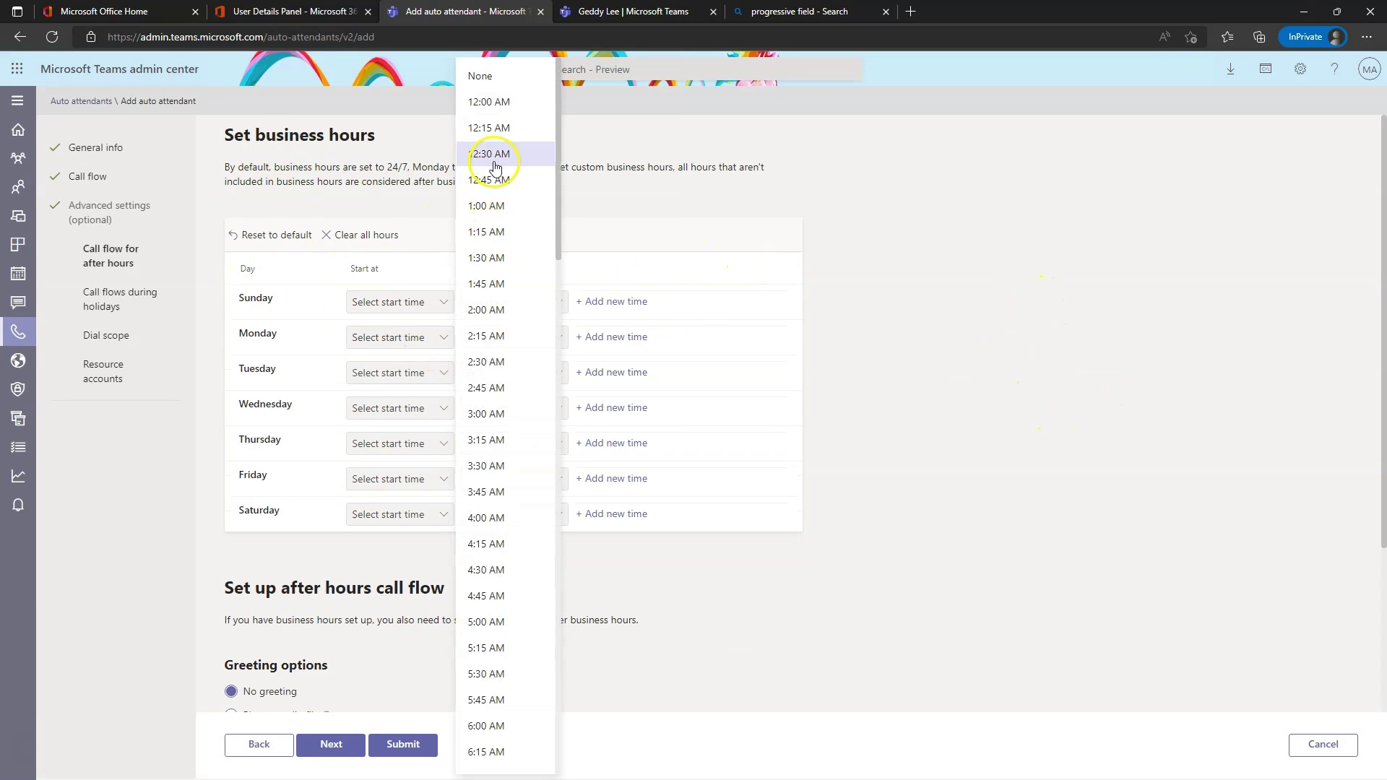
{"action": "scroll", "coordinate": [494, 520], "scroll_direction": "down", "scroll_amount": 4}
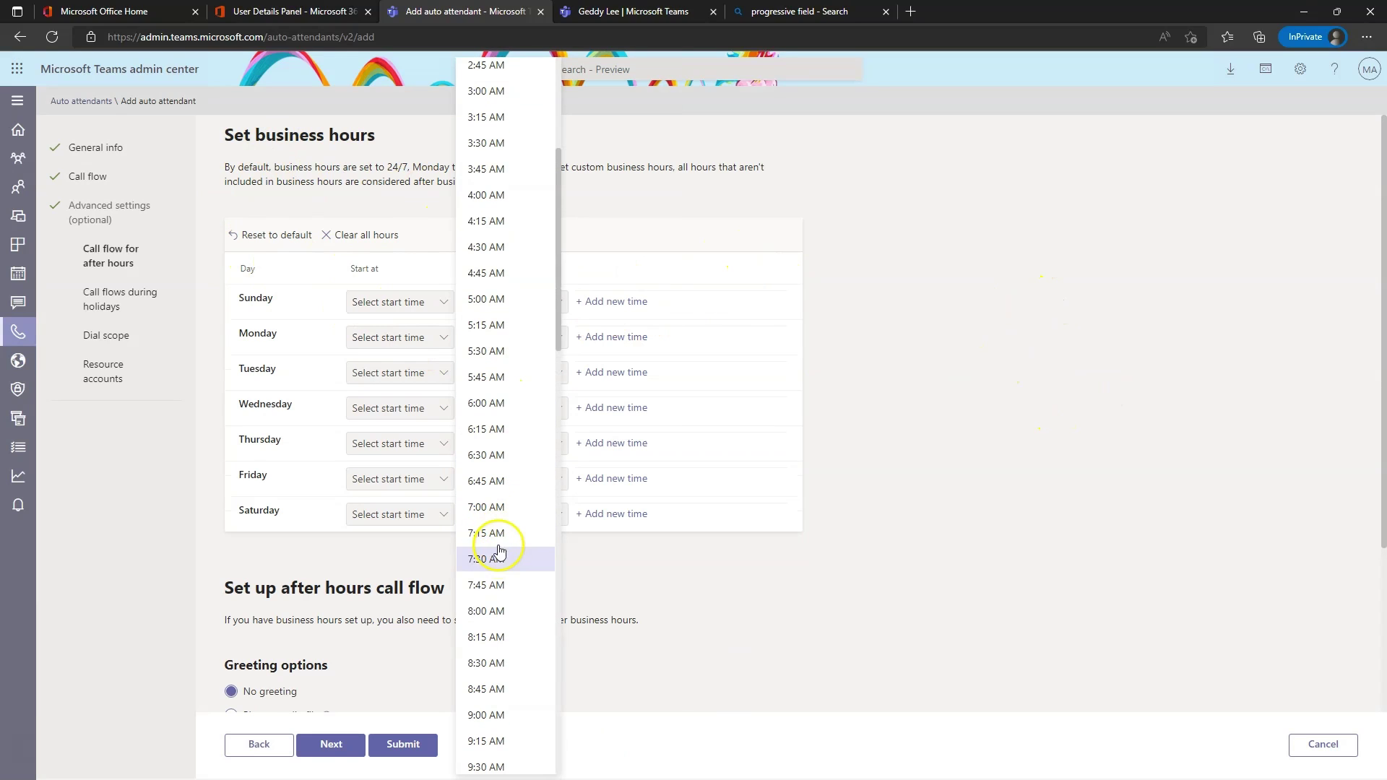
{"action": "left_click", "coordinate": [489, 611]}
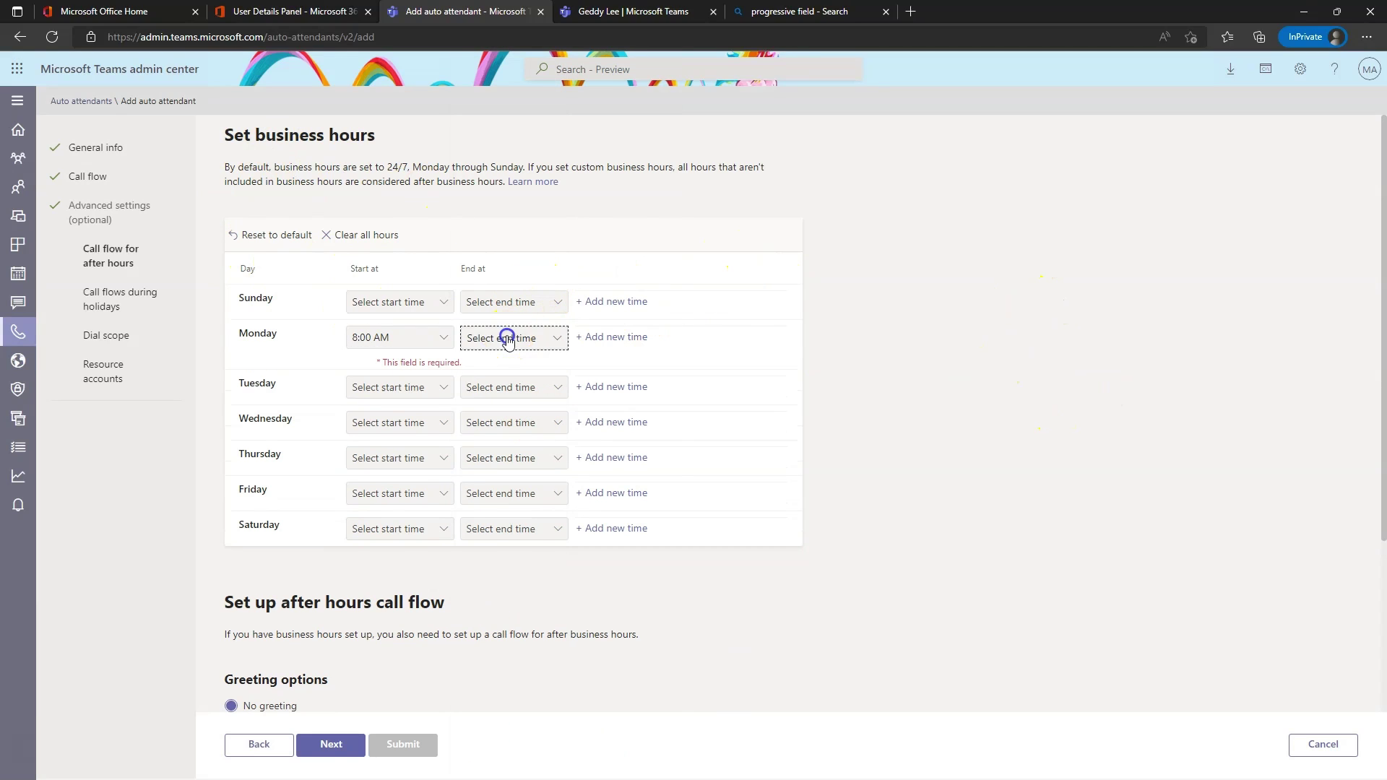
{"action": "left_click", "coordinate": [507, 337]}
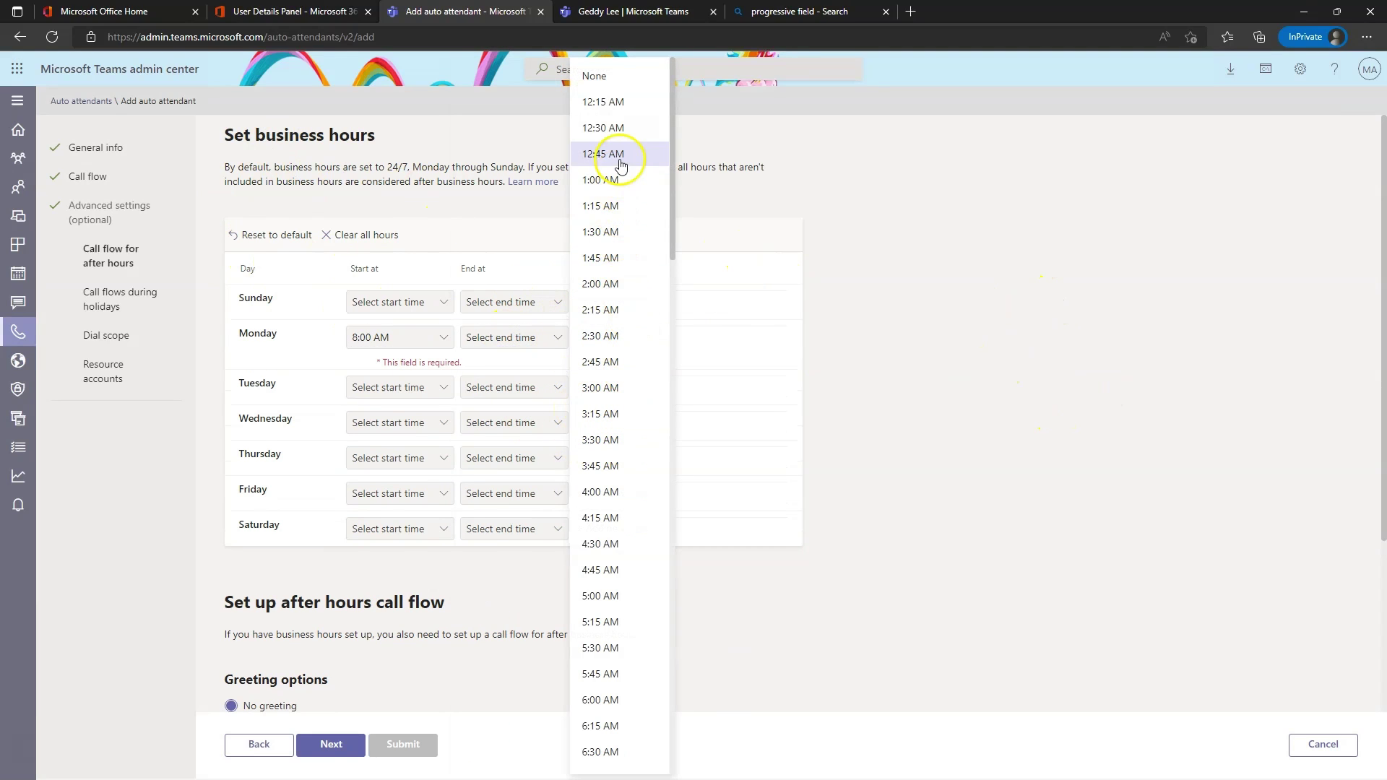
{"action": "scroll", "coordinate": [635, 477], "scroll_direction": "down", "scroll_amount": 7}
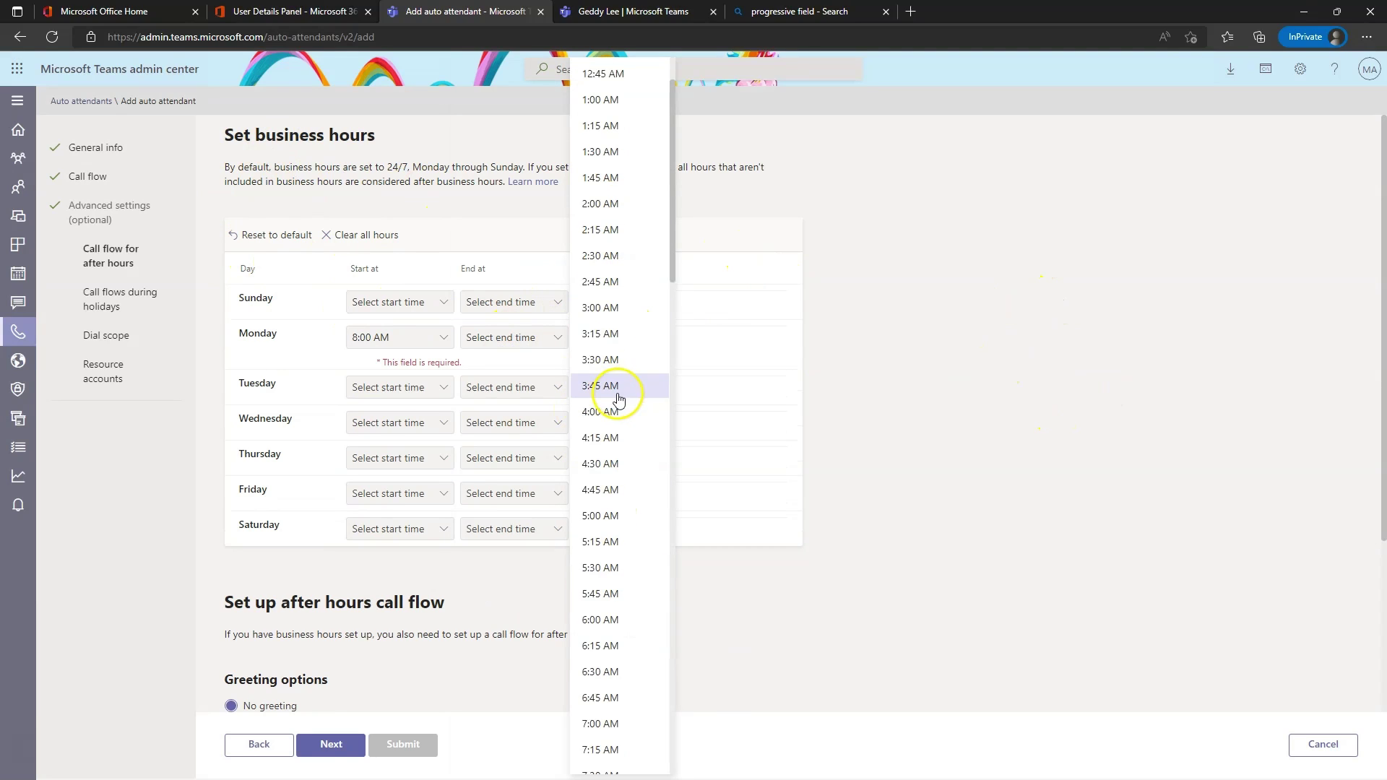
{"action": "scroll", "coordinate": [625, 499], "scroll_direction": "down", "scroll_amount": 3}
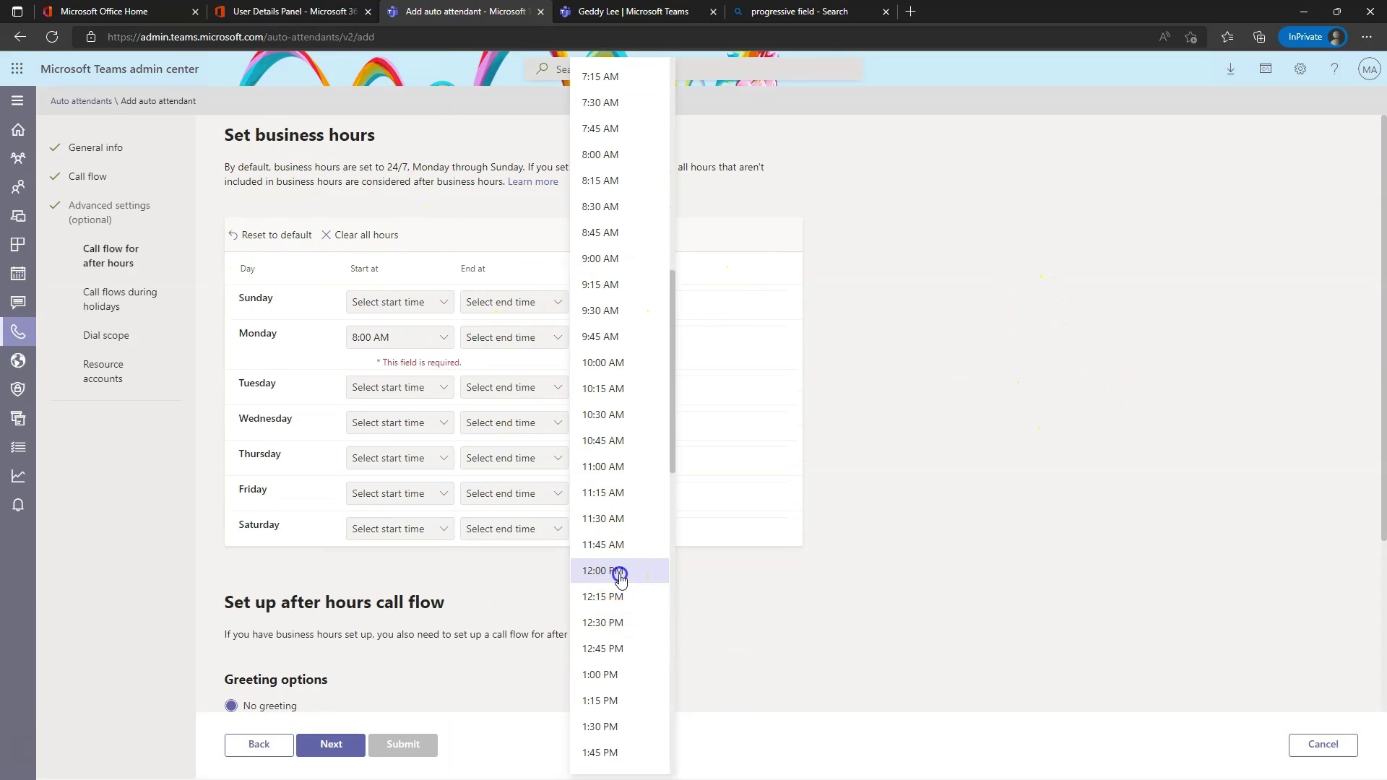
{"action": "left_click", "coordinate": [620, 572]}
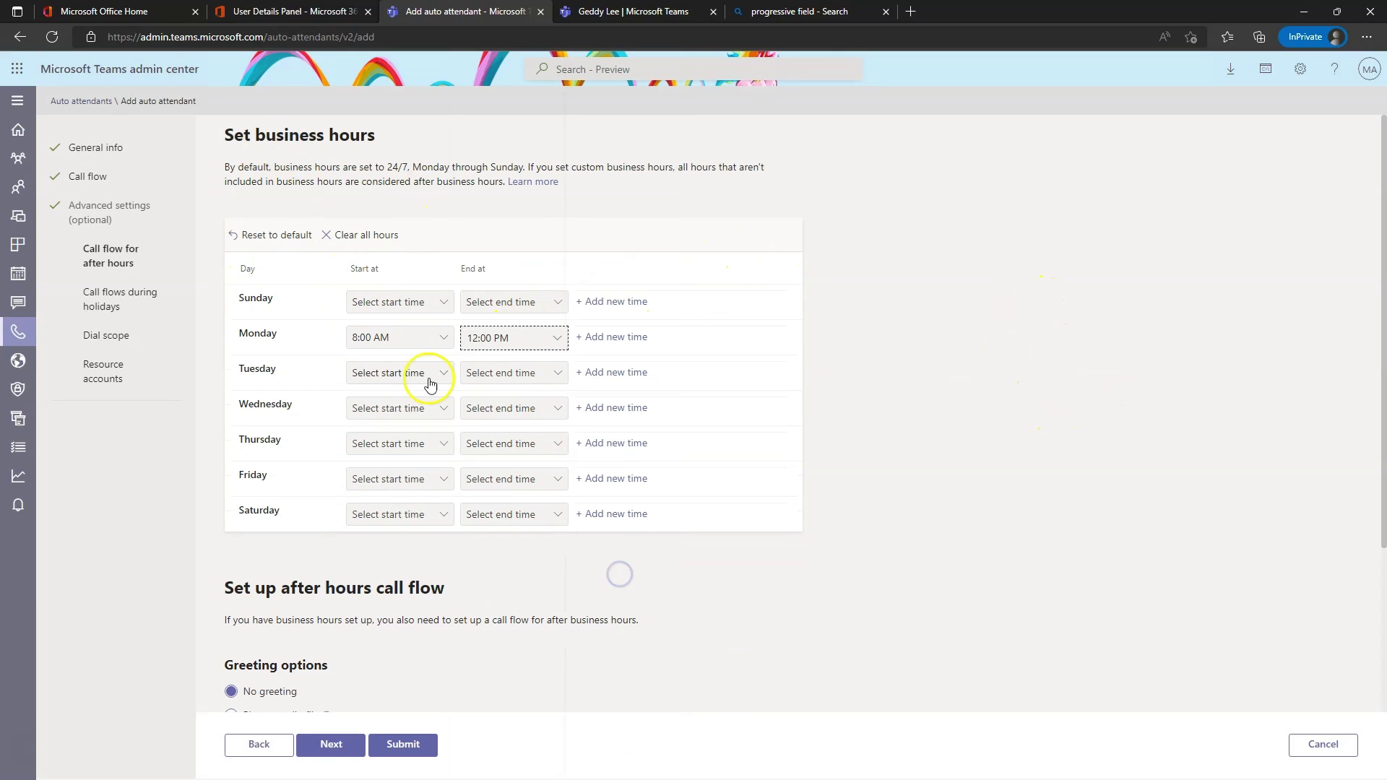
Add a second time range to Monday's business hours, starting at 1:00 PM.
{"action": "left_click", "coordinate": [590, 340]}
{"action": "left_click", "coordinate": [396, 371]}
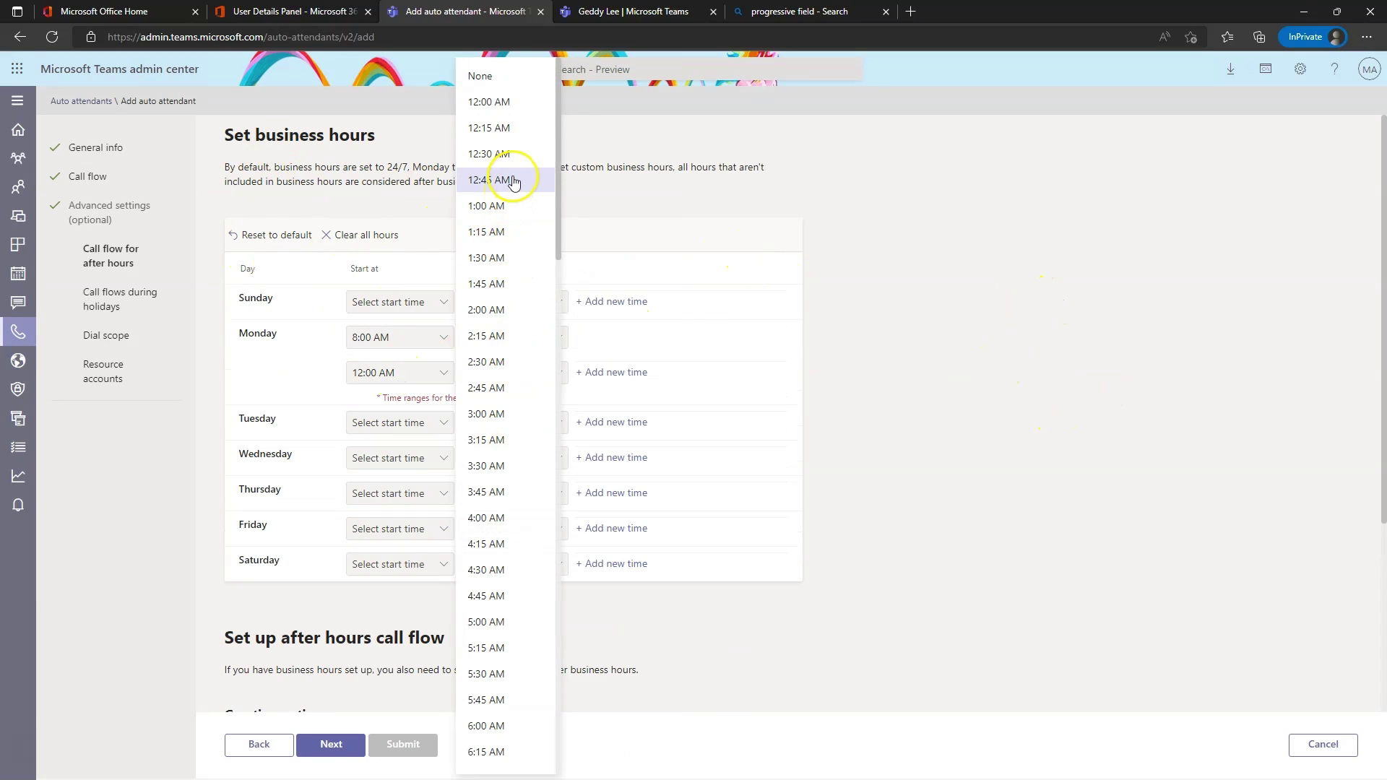
{"action": "scroll", "coordinate": [527, 462], "scroll_direction": "down", "scroll_amount": 5}
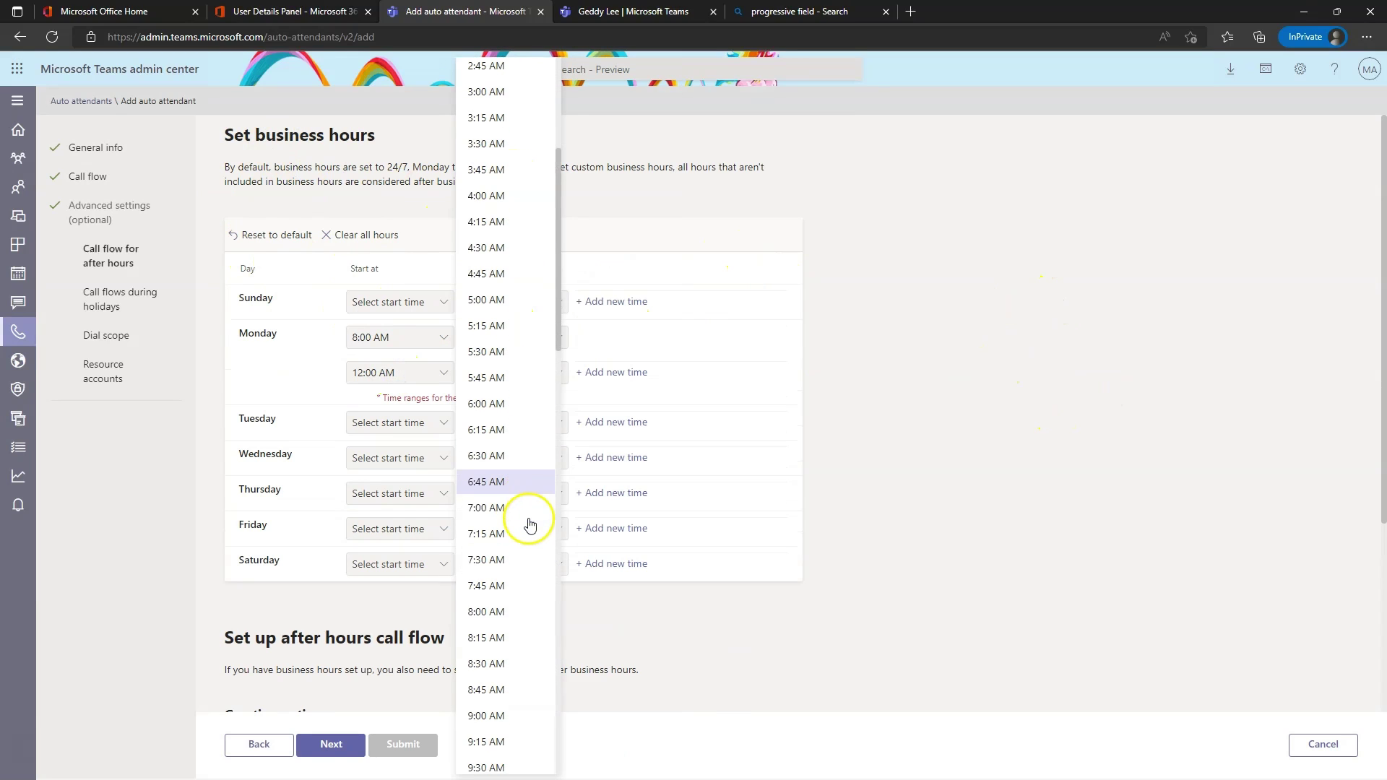
{"action": "scroll", "coordinate": [527, 479], "scroll_direction": "down", "scroll_amount": 5}
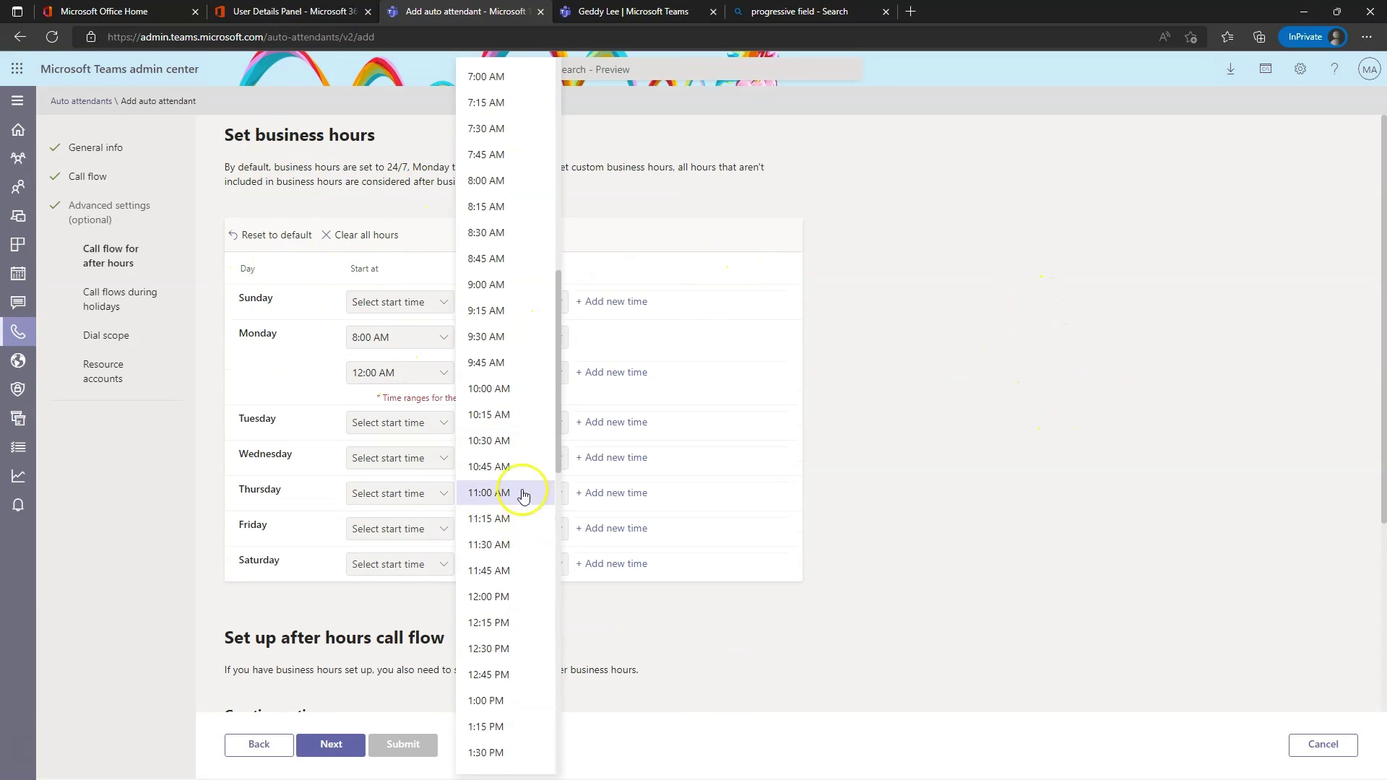
{"action": "scroll", "coordinate": [503, 321], "scroll_direction": "up", "scroll_amount": 10}
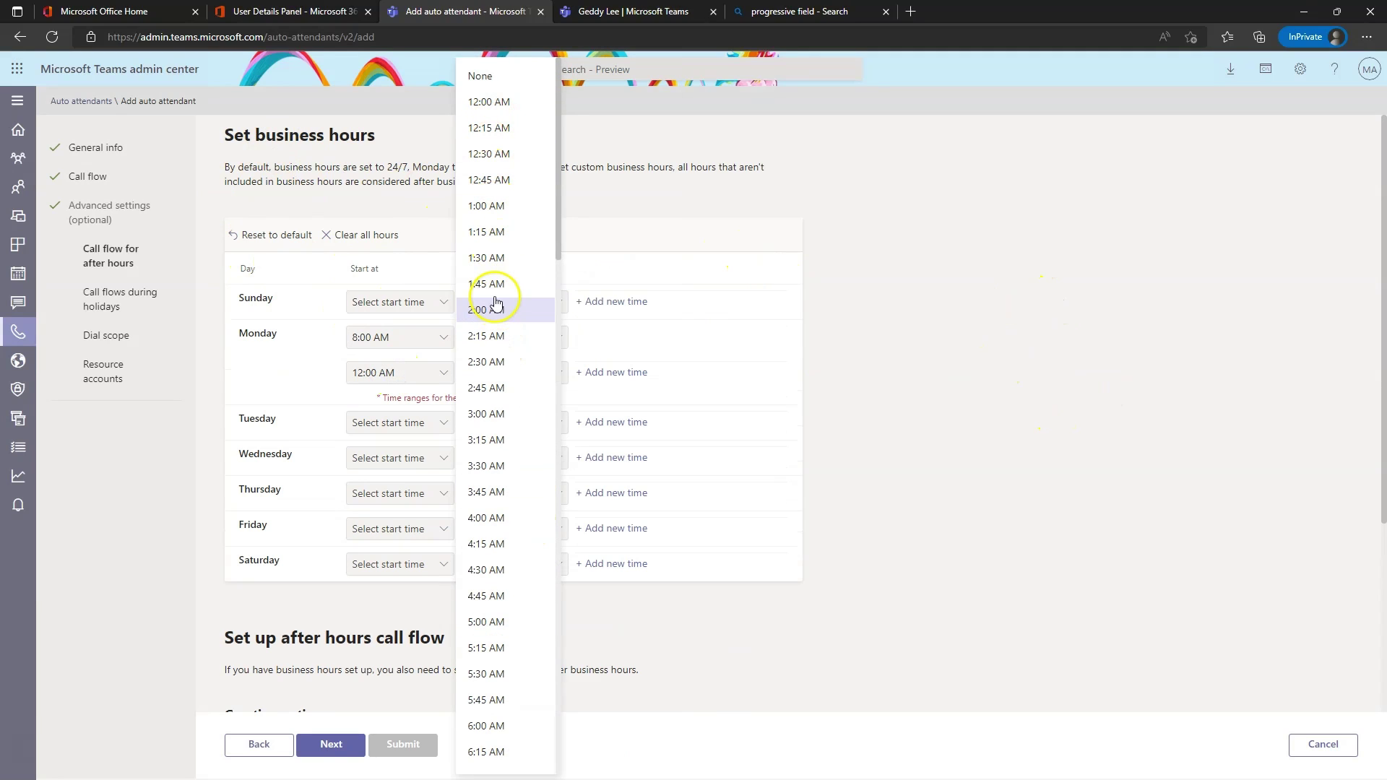
{"action": "scroll", "coordinate": [499, 433], "scroll_direction": "down", "scroll_amount": 13}
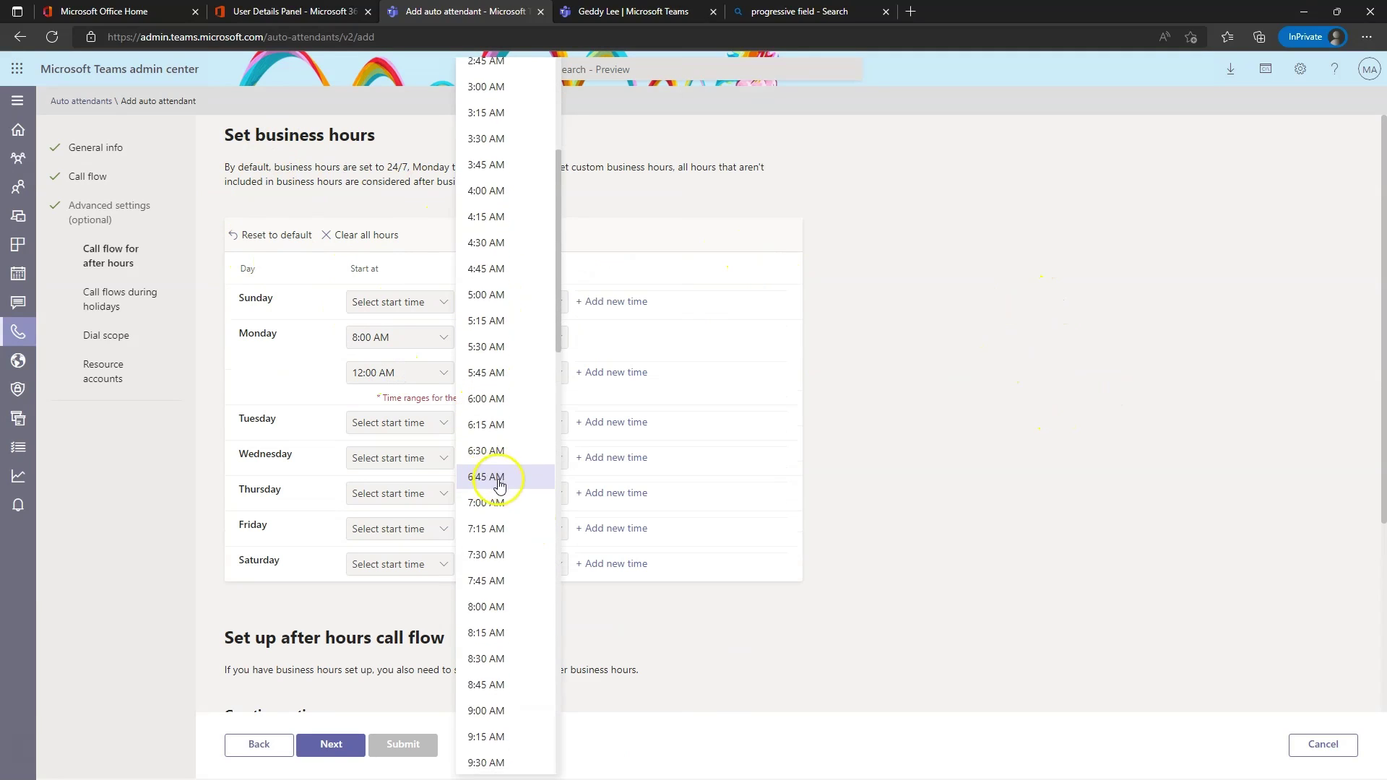
{"action": "scroll", "coordinate": [504, 466], "scroll_direction": "down", "scroll_amount": 6}
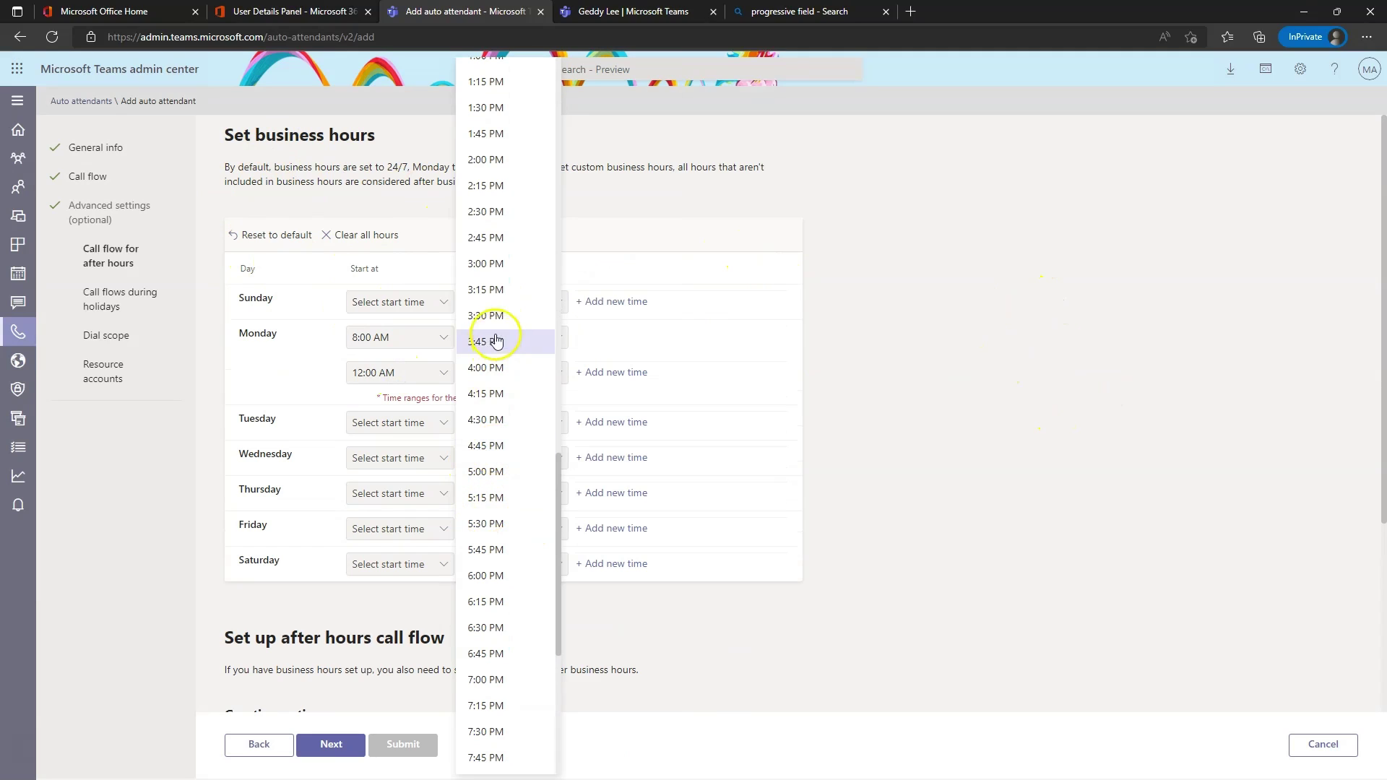
{"action": "scroll", "coordinate": [499, 170], "scroll_direction": "up", "scroll_amount": 2}
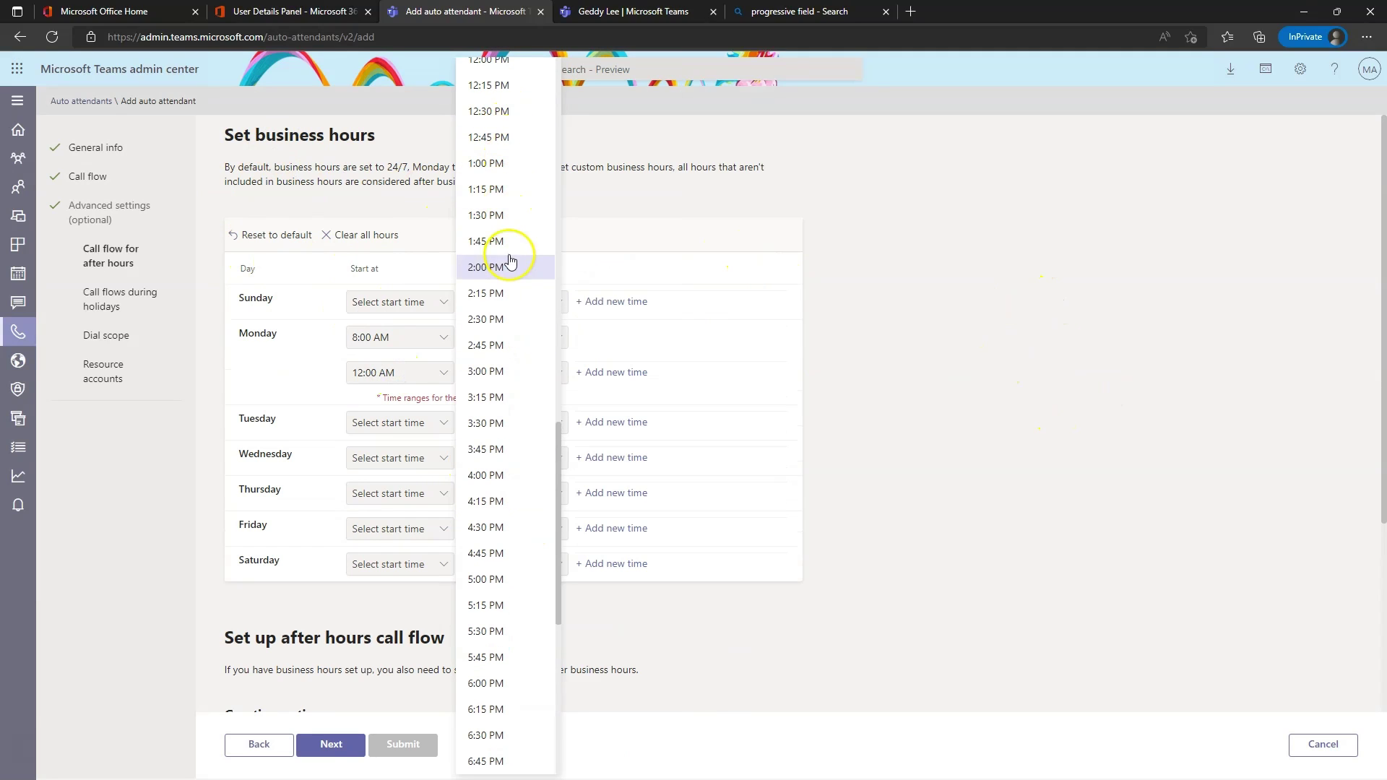
{"action": "left_click", "coordinate": [489, 165]}
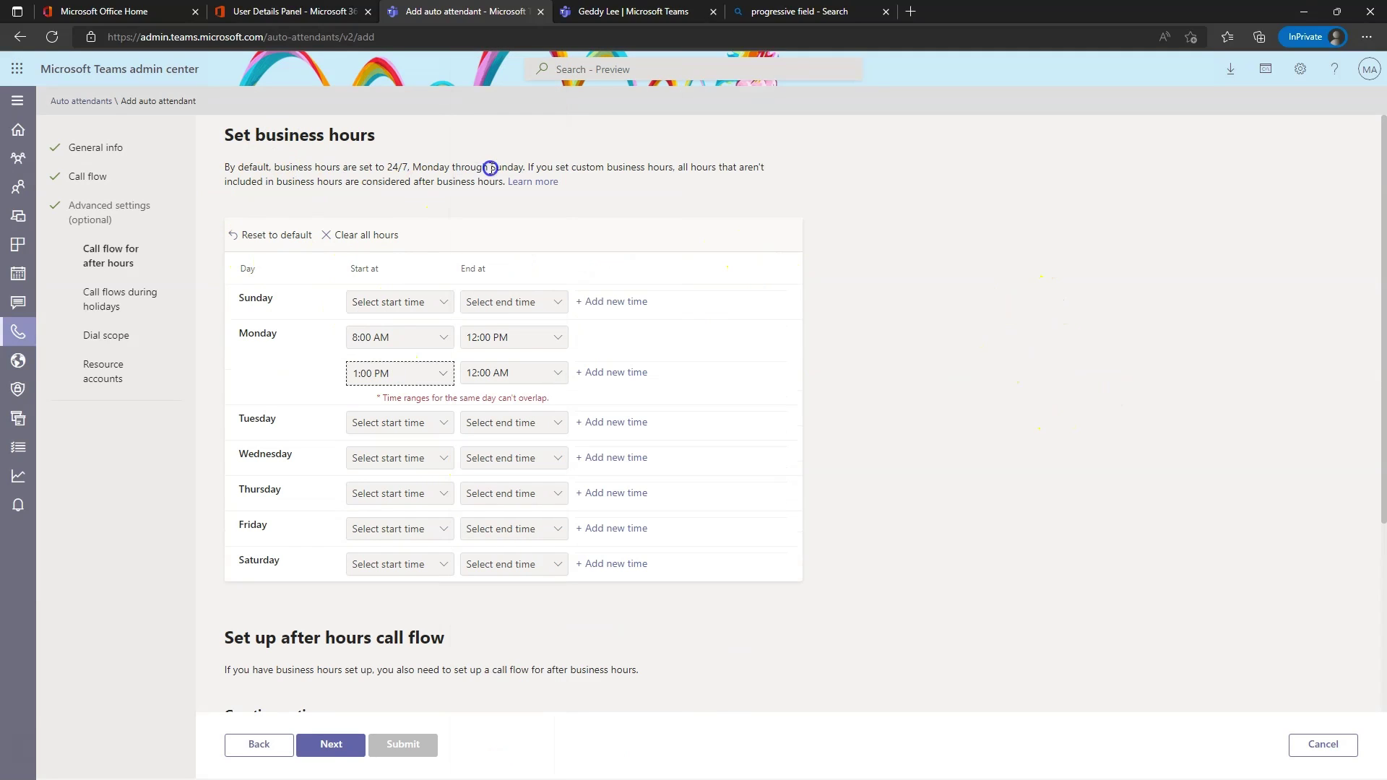
Set the end of Monday's second time range to 5:00 PM.
{"action": "left_click", "coordinate": [554, 371]}
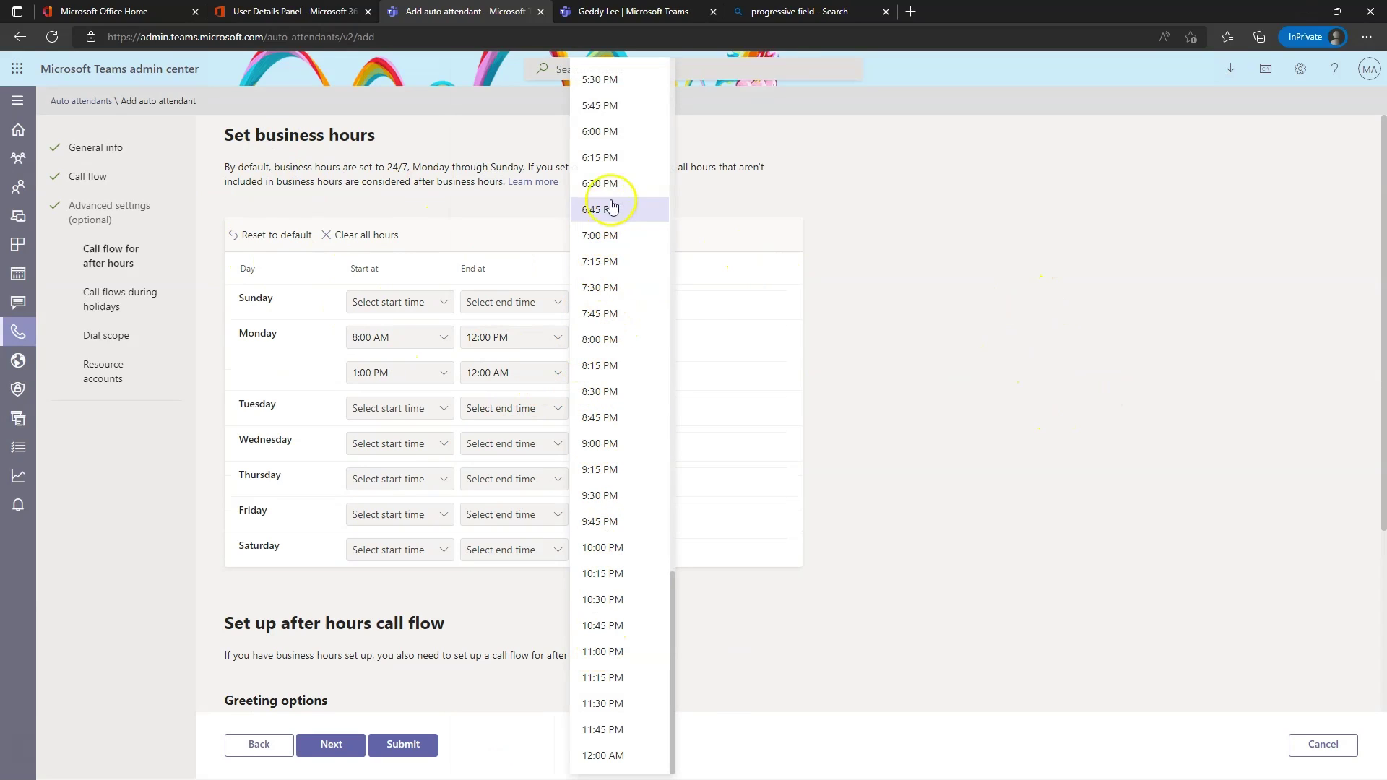
{"action": "scroll", "coordinate": [618, 160], "scroll_direction": "up", "scroll_amount": 3}
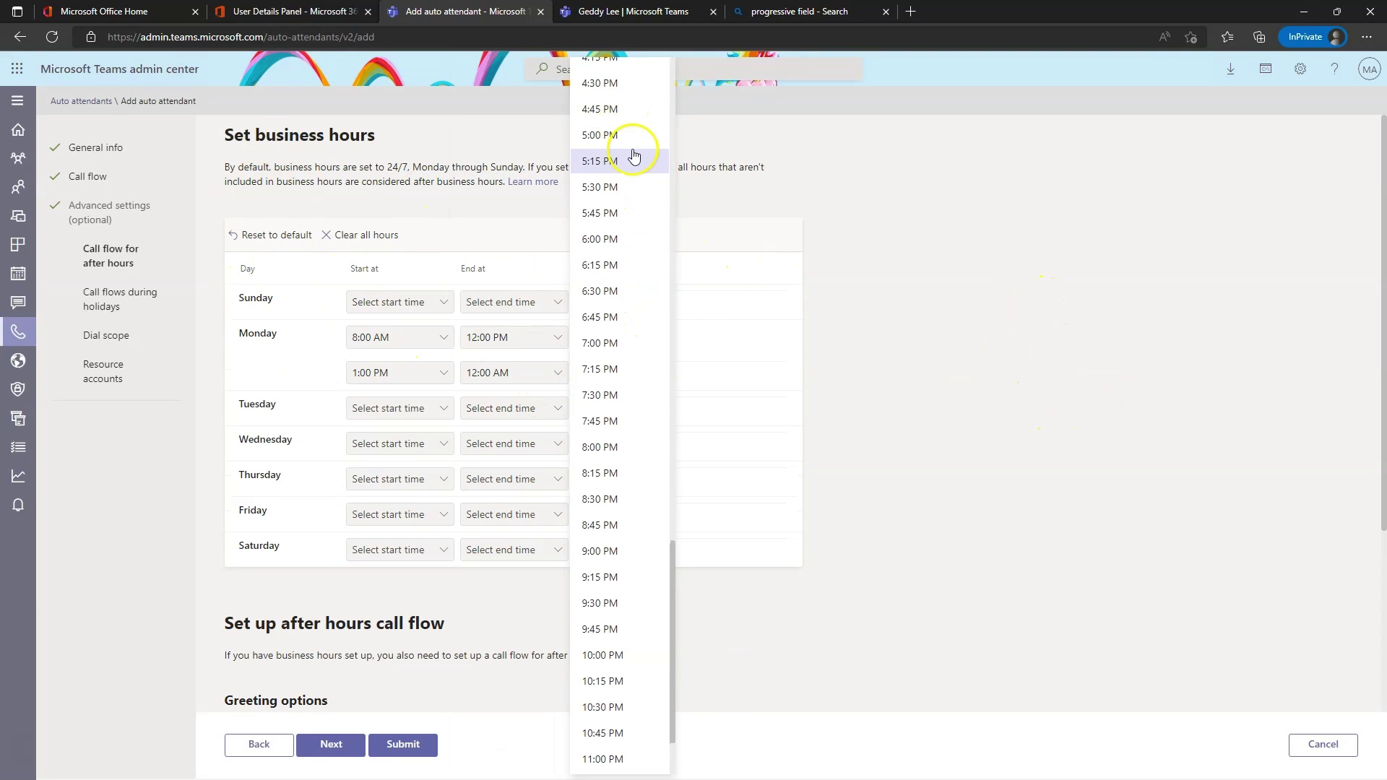
{"action": "left_click", "coordinate": [620, 137]}
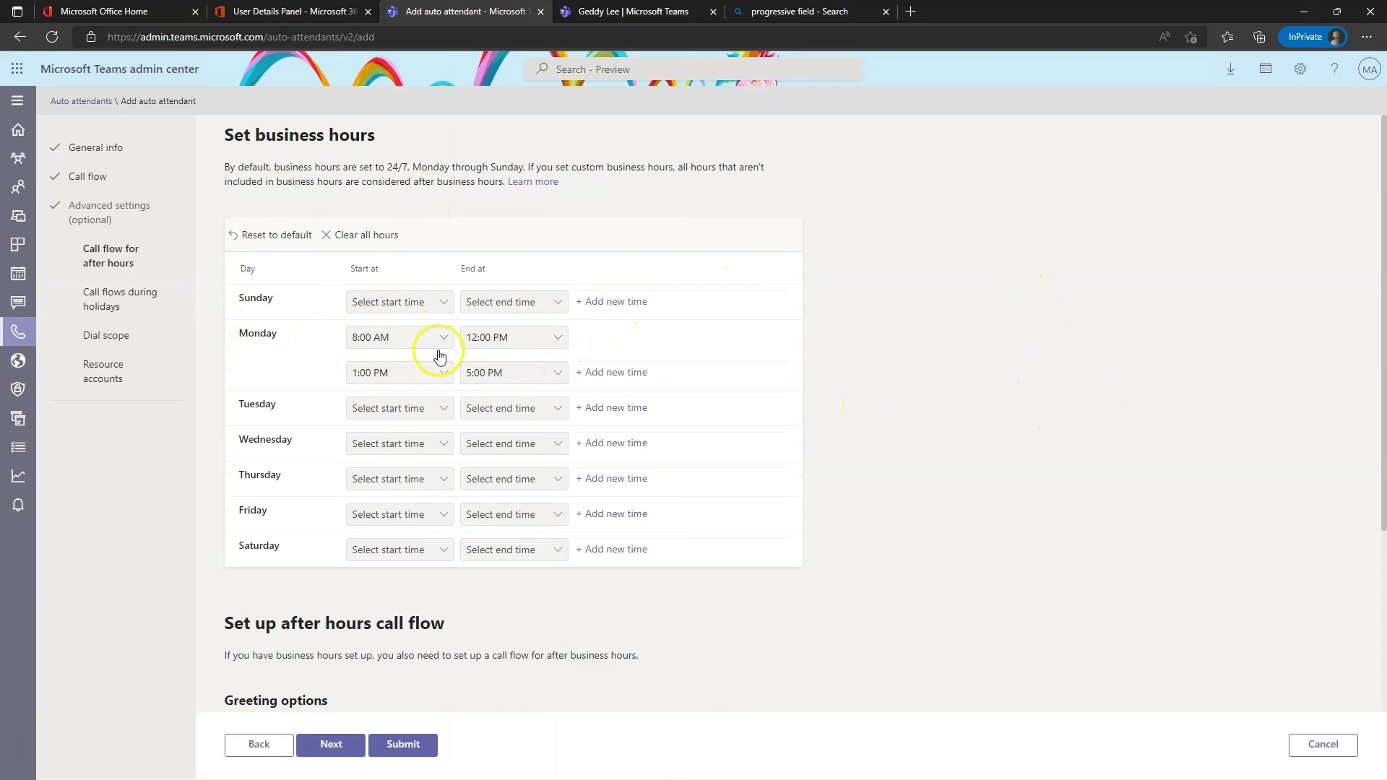
Add the after-hours greeting message "Sorry! We are closed!".
{"action": "scroll", "coordinate": [325, 650], "scroll_direction": "down", "scroll_amount": 3}
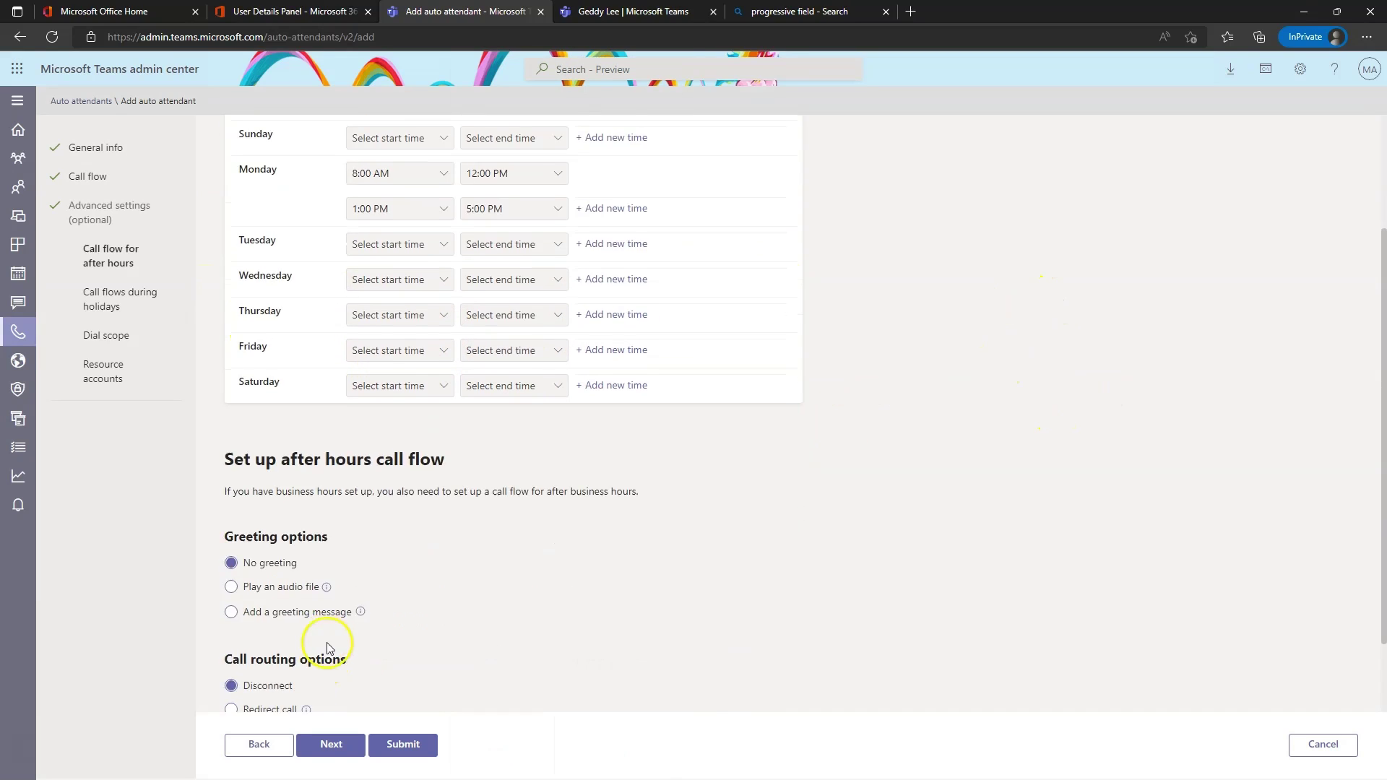
{"action": "scroll", "coordinate": [506, 484], "scroll_direction": "down", "scroll_amount": 1}
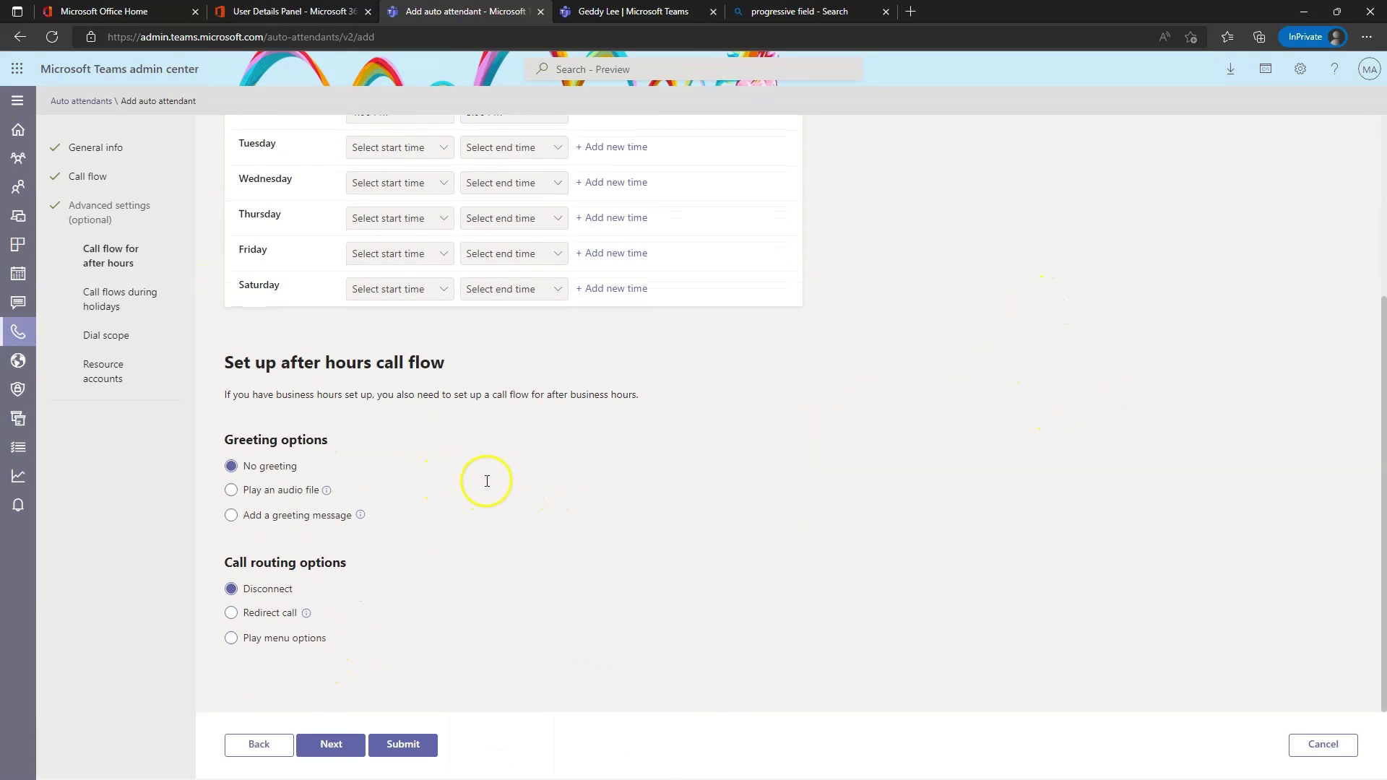
{"action": "left_click", "coordinate": [289, 516]}
{"action": "left_click", "coordinate": [361, 549]}
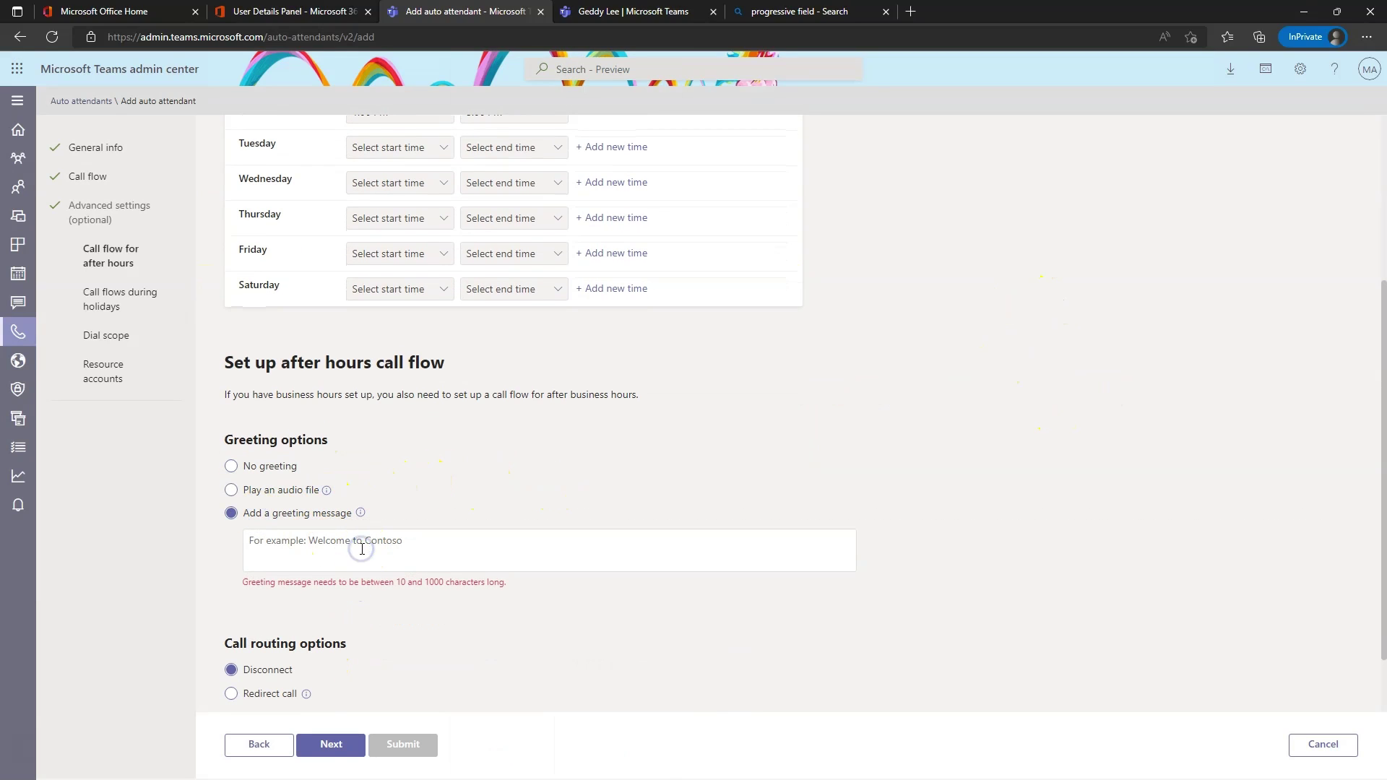
{"action": "type", "text": "Sorry! We are close"}
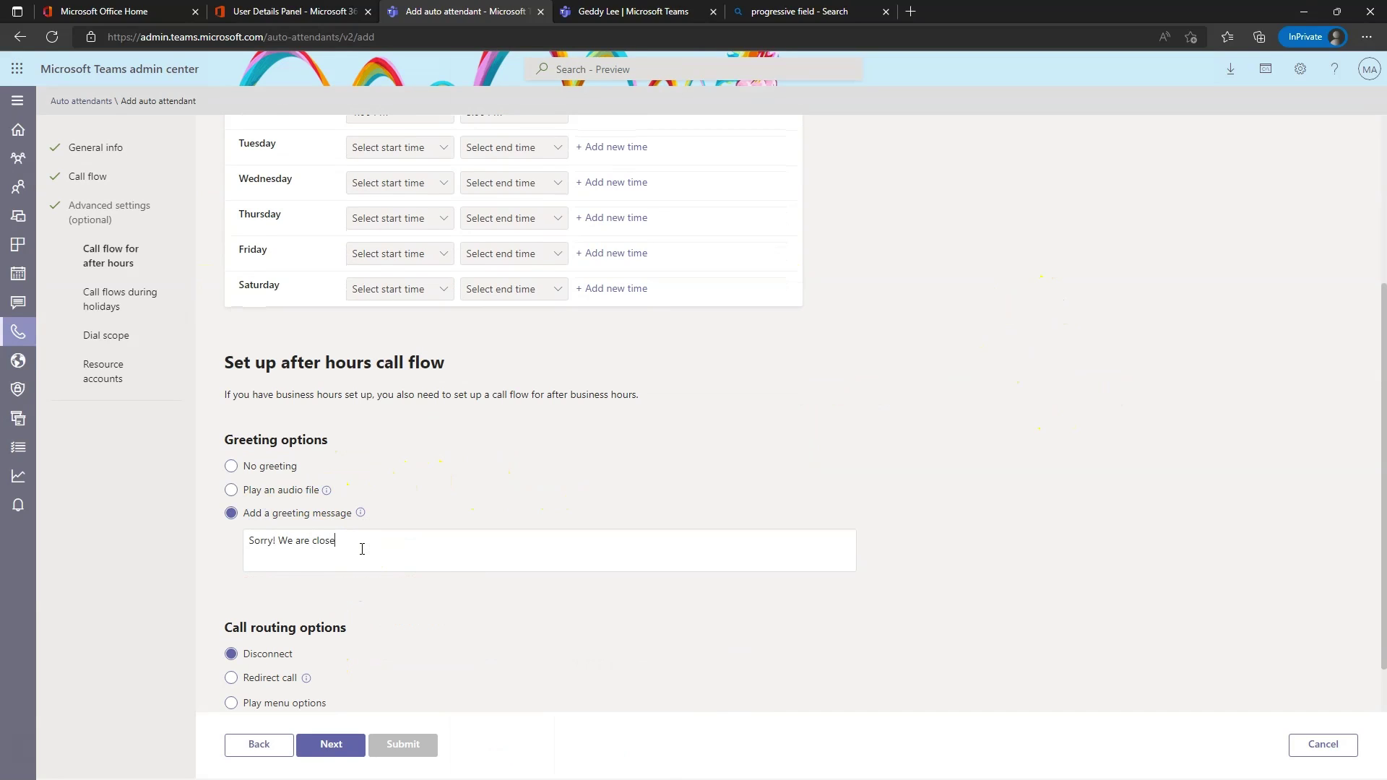
{"action": "type", "text": "d!"}
Try redirecting after-hours calls to Voicemail and view its transcription and system message options.
{"action": "scroll", "coordinate": [860, 510], "scroll_direction": "down", "scroll_amount": 1}
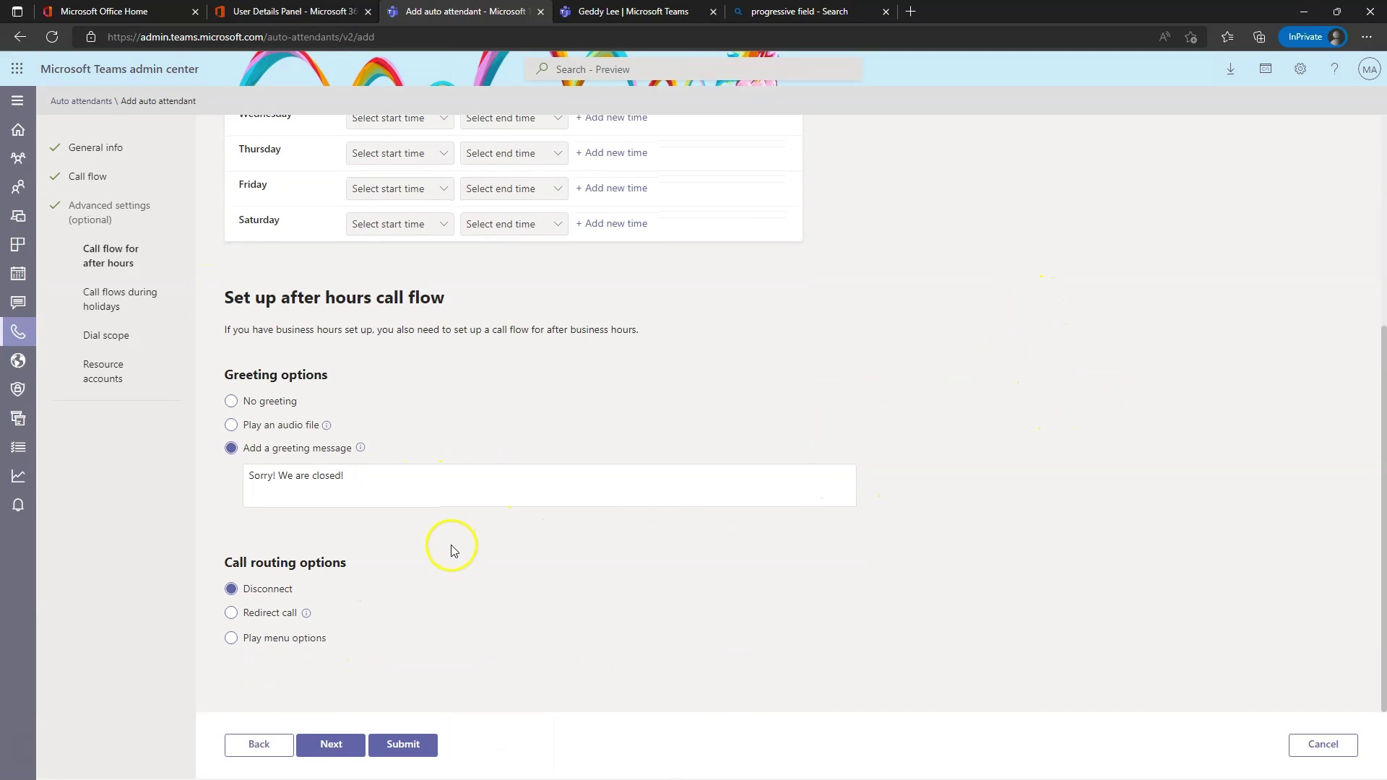
{"action": "left_click", "coordinate": [256, 620]}
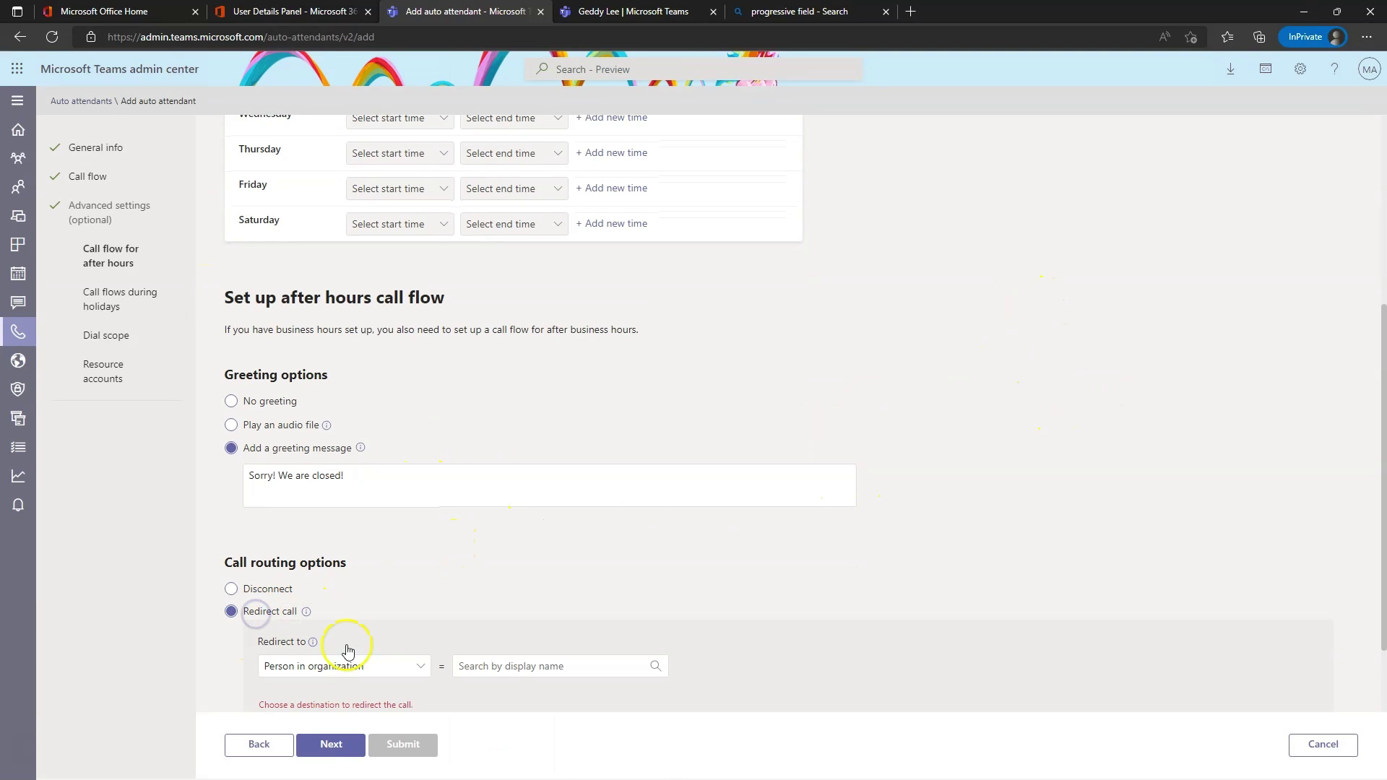
{"action": "left_click", "coordinate": [395, 665]}
{"action": "left_click", "coordinate": [302, 614]}
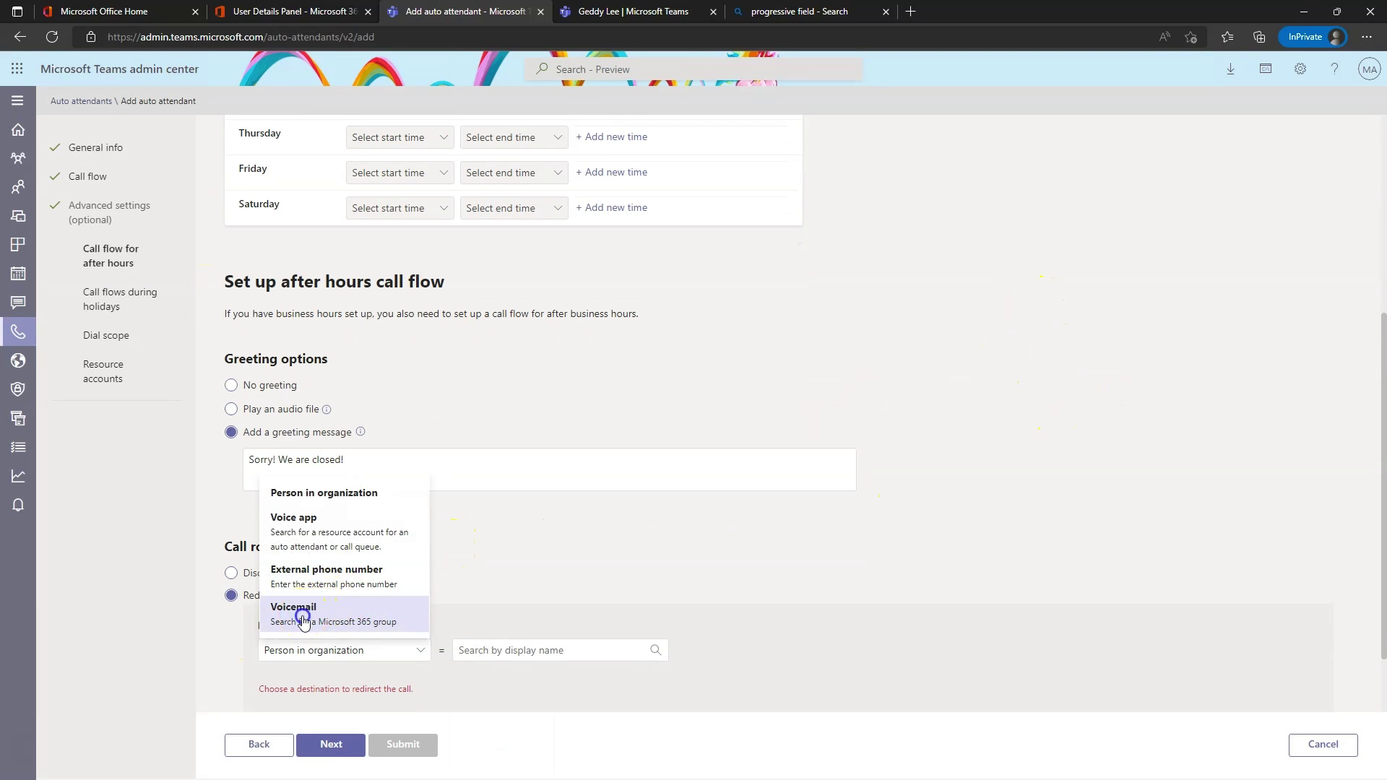
{"action": "left_click", "coordinate": [580, 641]}
{"action": "left_click", "coordinate": [953, 511]}
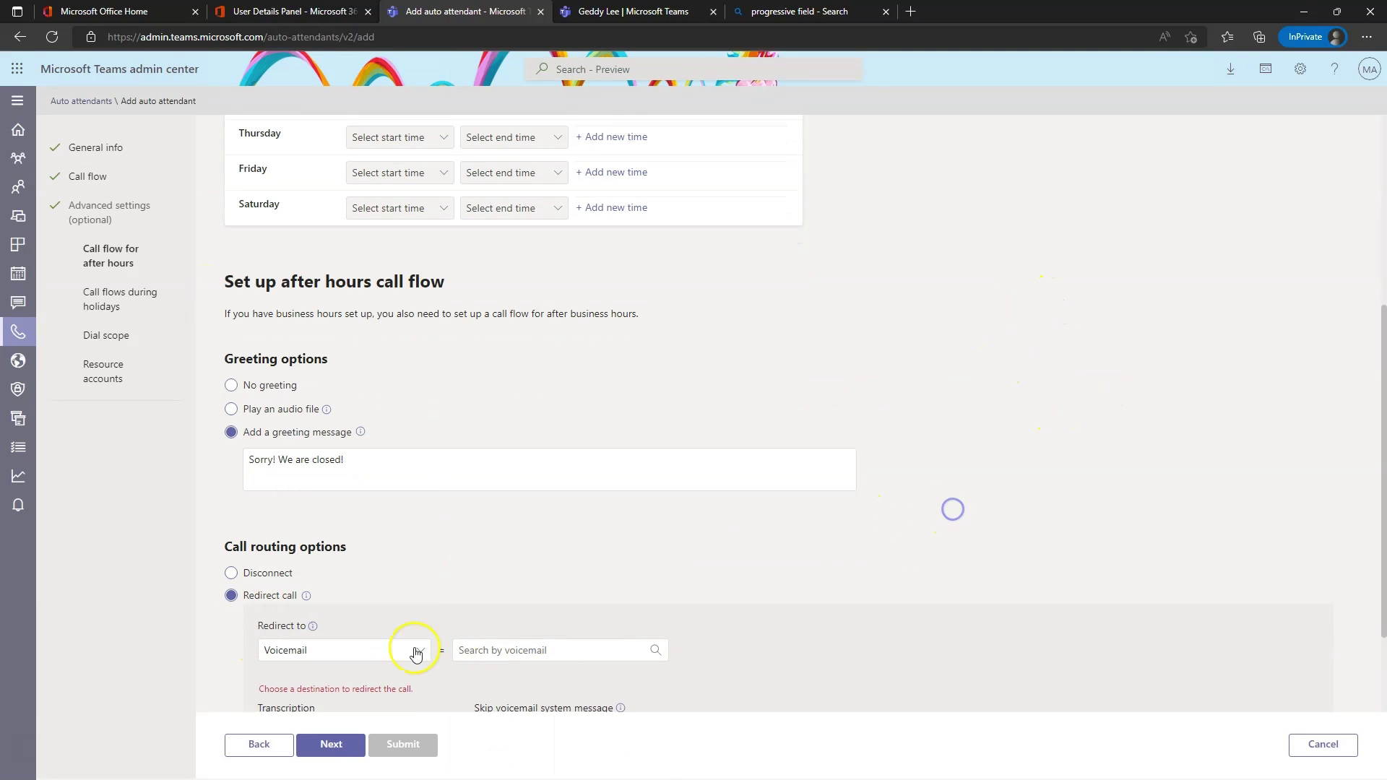
{"action": "scroll", "coordinate": [408, 643], "scroll_direction": "down", "scroll_amount": 2}
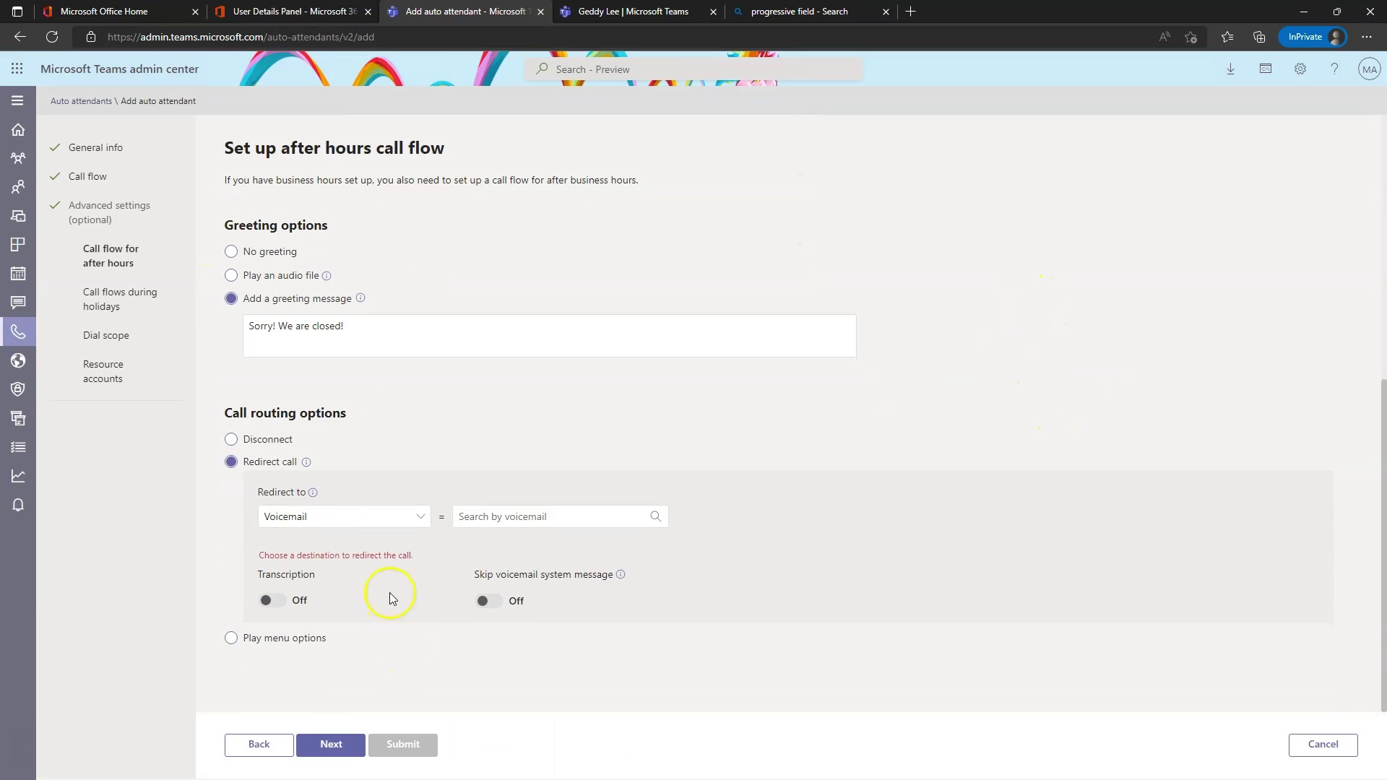
Try Voice app as the after-hours redirect destination, and return the call routing to Disconnect.
{"action": "left_click", "coordinate": [392, 517]}
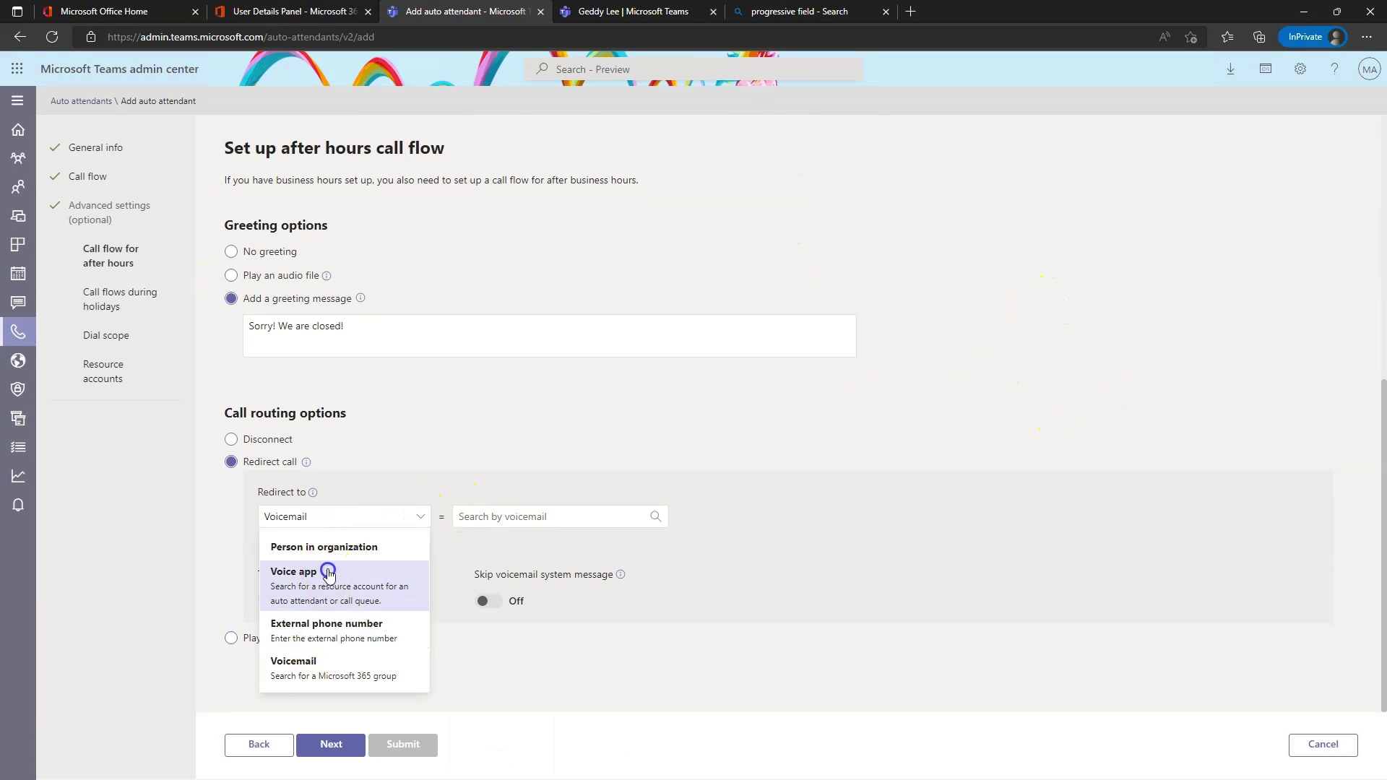
{"action": "left_click", "coordinate": [365, 572]}
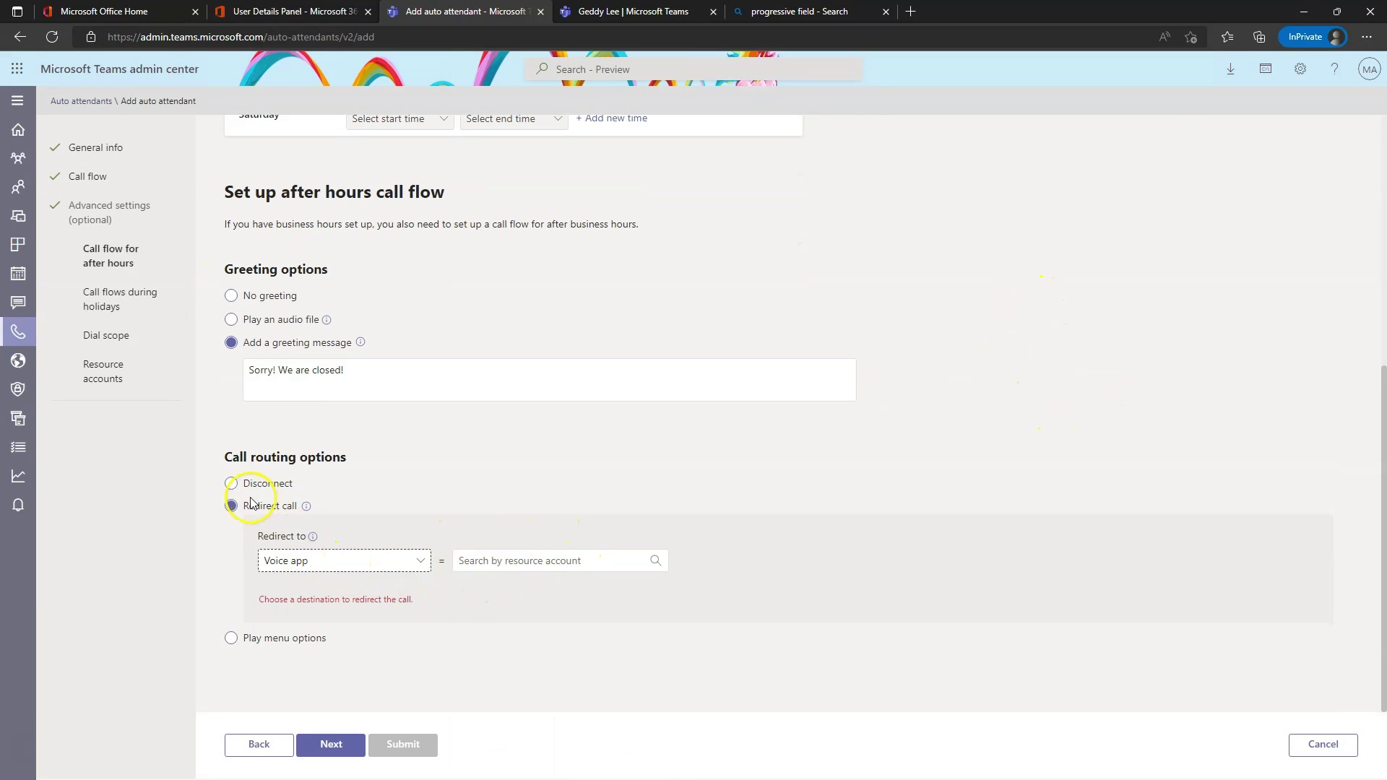
{"action": "left_click", "coordinate": [233, 484]}
{"action": "left_click", "coordinate": [706, 436]}
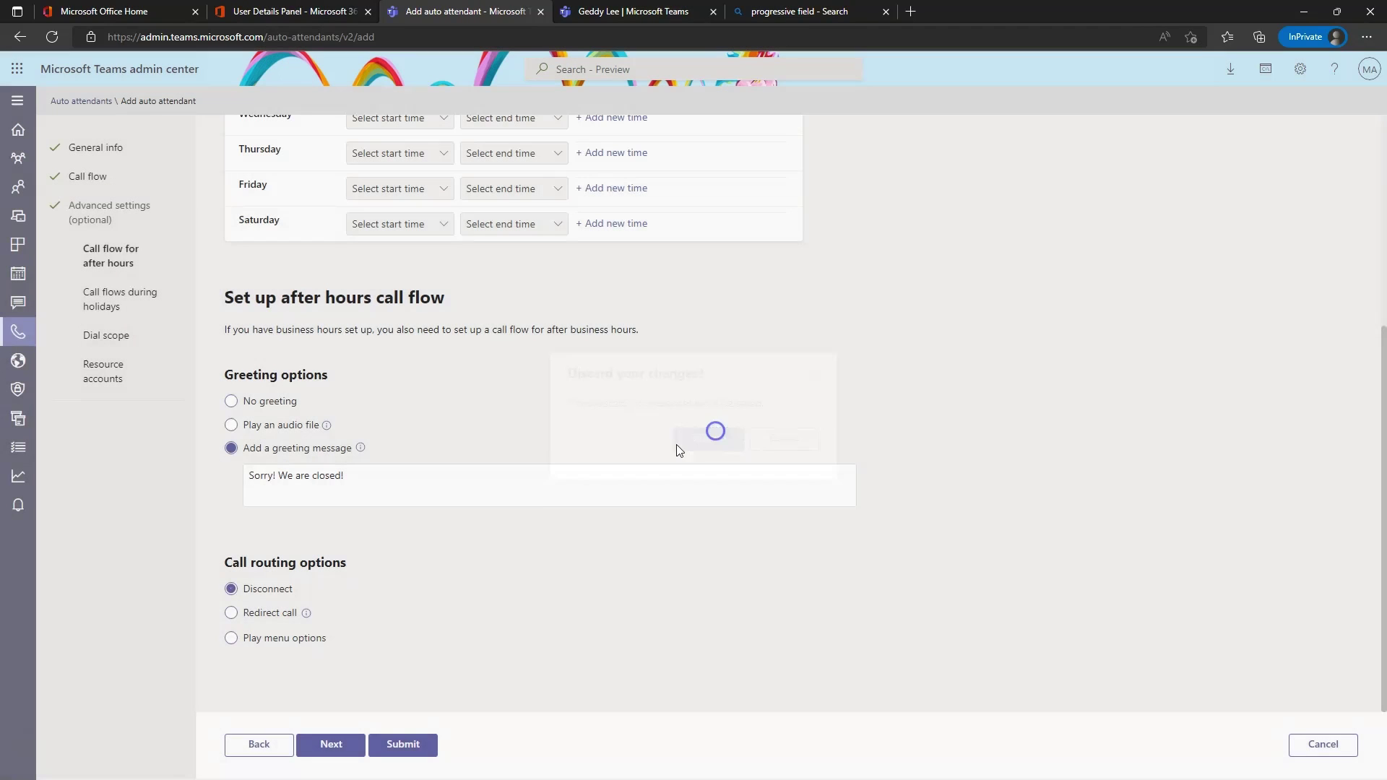
{"action": "left_click", "coordinate": [246, 643]}
Review the business hours and after-hours call flow, and proceed to the holiday call settings.
{"action": "scroll", "coordinate": [613, 650], "scroll_direction": "up", "scroll_amount": 5}
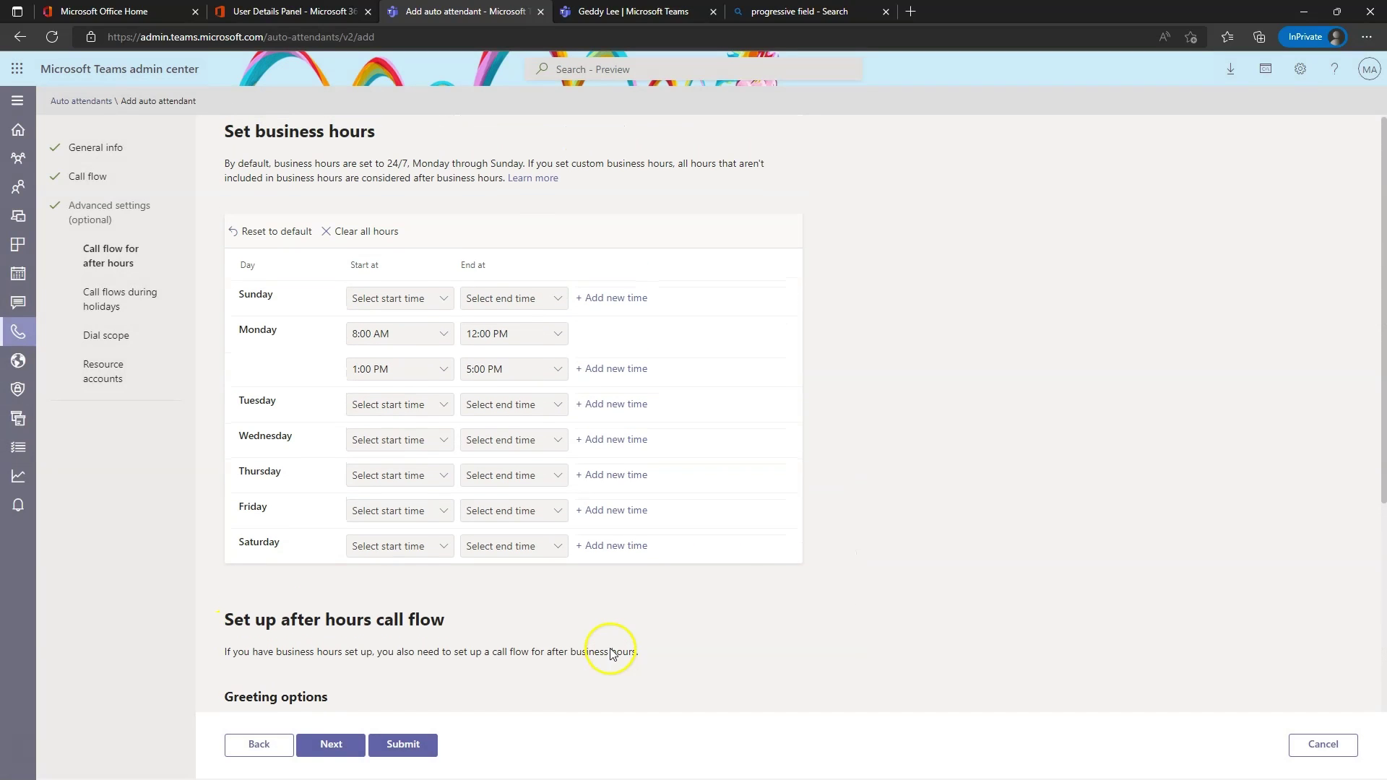
{"action": "scroll", "coordinate": [479, 489], "scroll_direction": "down", "scroll_amount": 2}
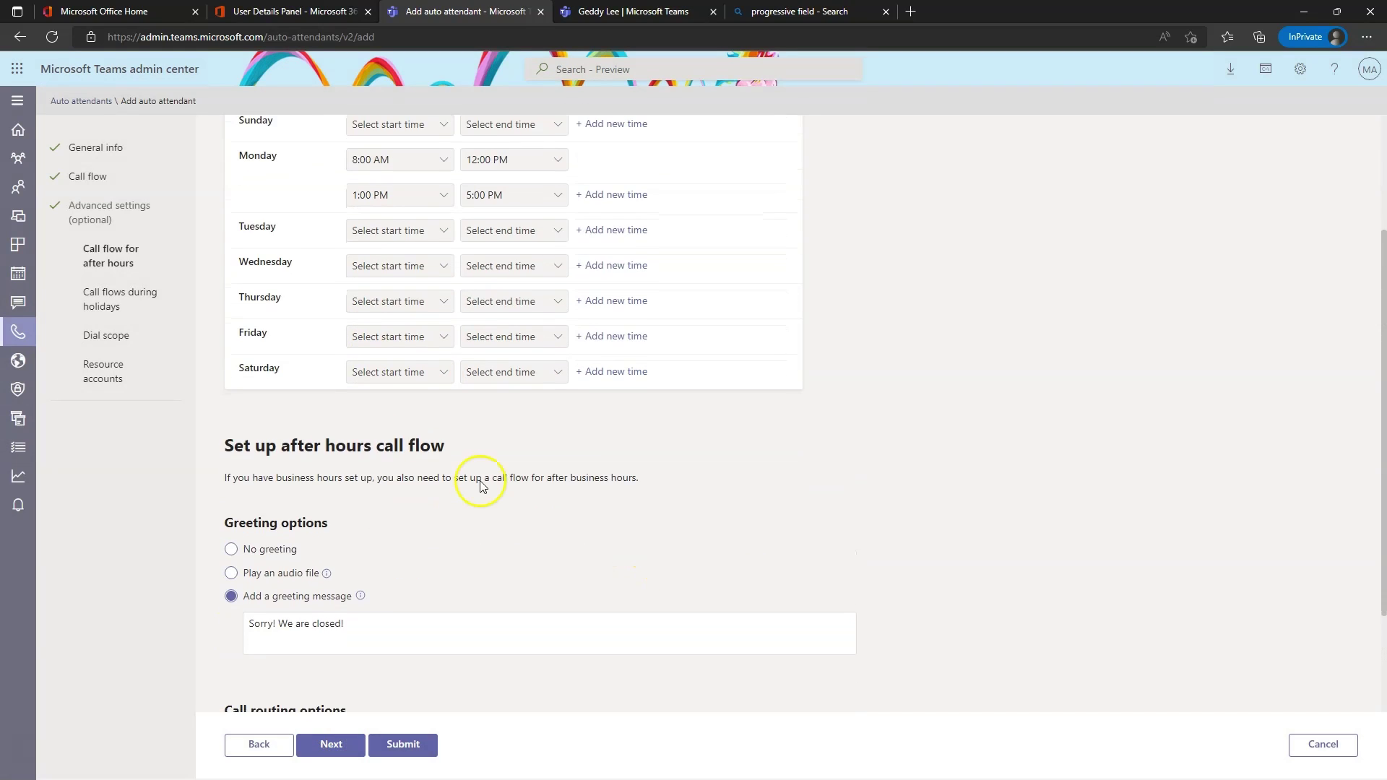
{"action": "scroll", "coordinate": [502, 492], "scroll_direction": "up", "scroll_amount": 2}
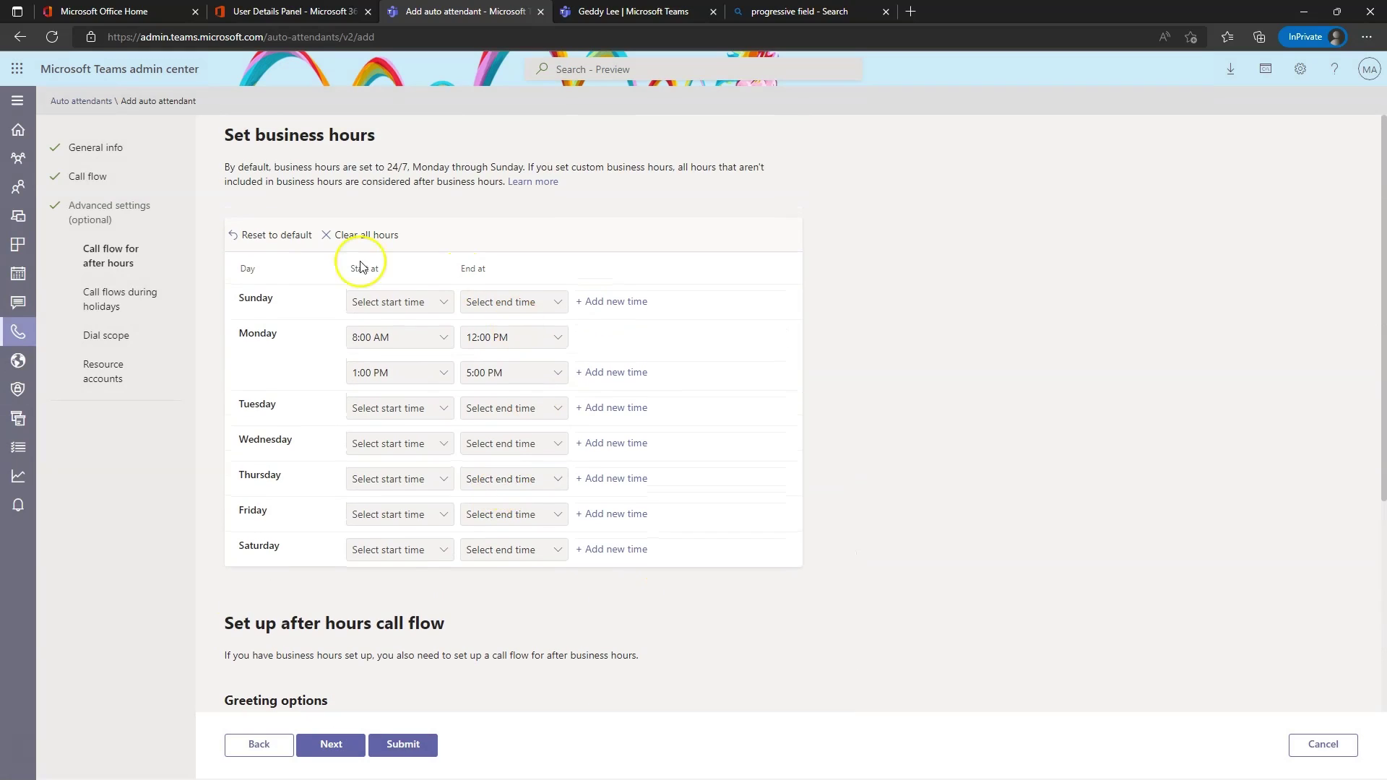
{"action": "left_click", "coordinate": [332, 746]}
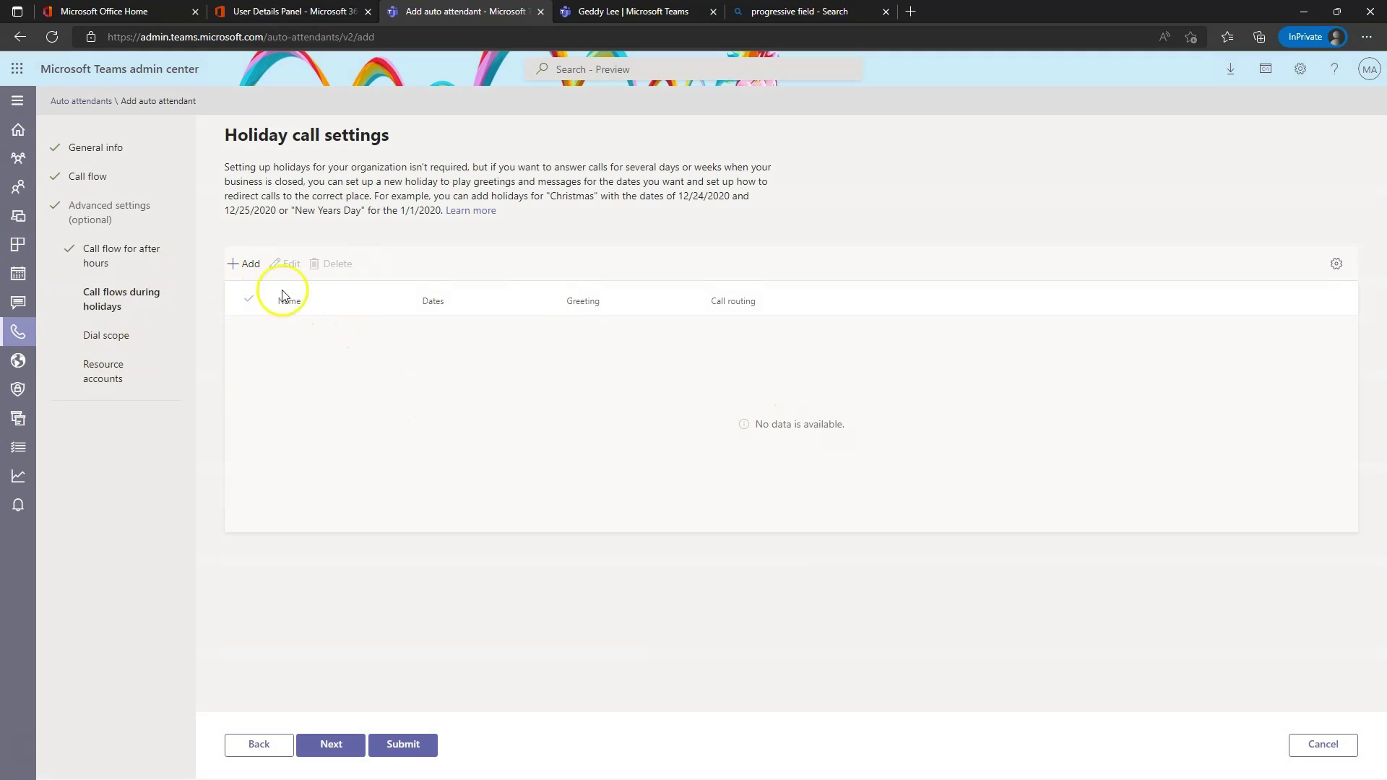
Add a holiday call flow and start creating a new holiday for it.
{"action": "left_click", "coordinate": [246, 263]}
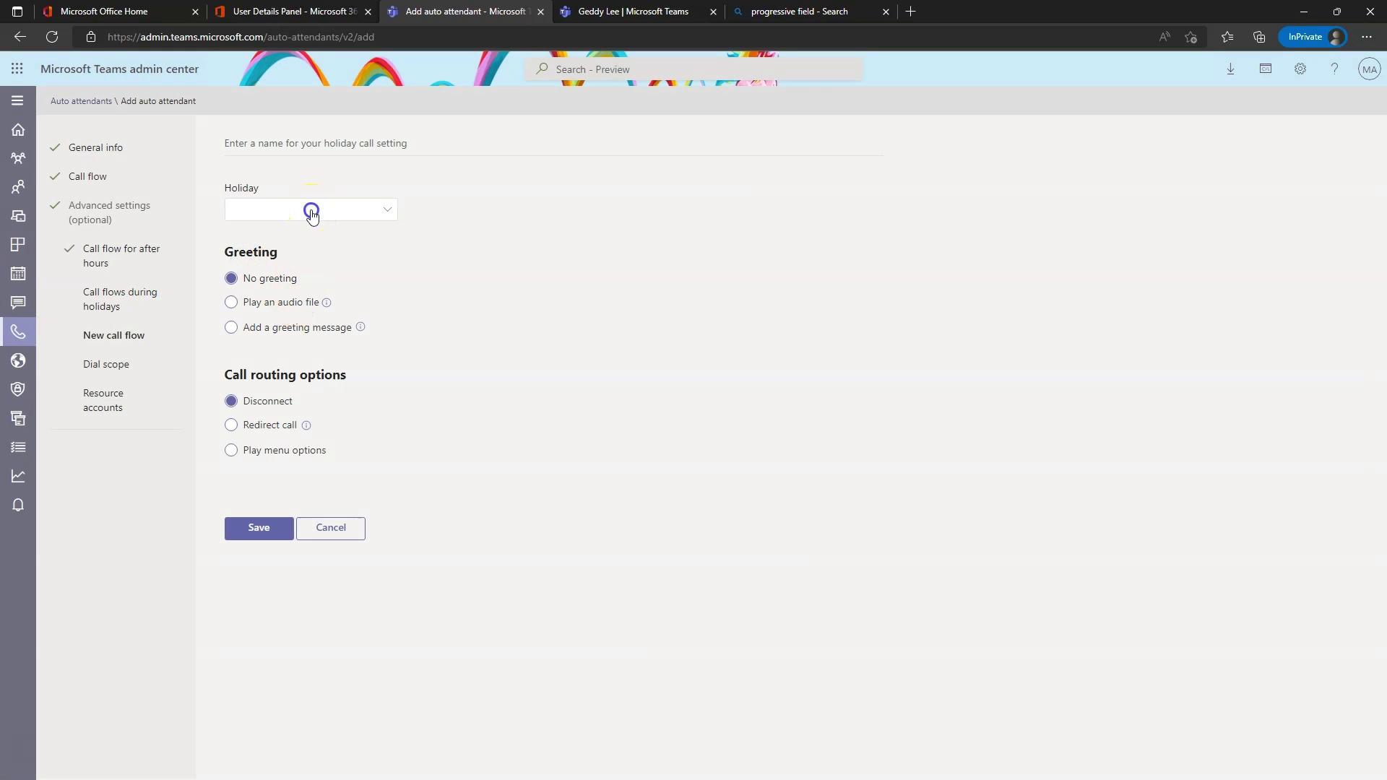
{"action": "left_click", "coordinate": [311, 211]}
{"action": "left_click", "coordinate": [275, 243]}
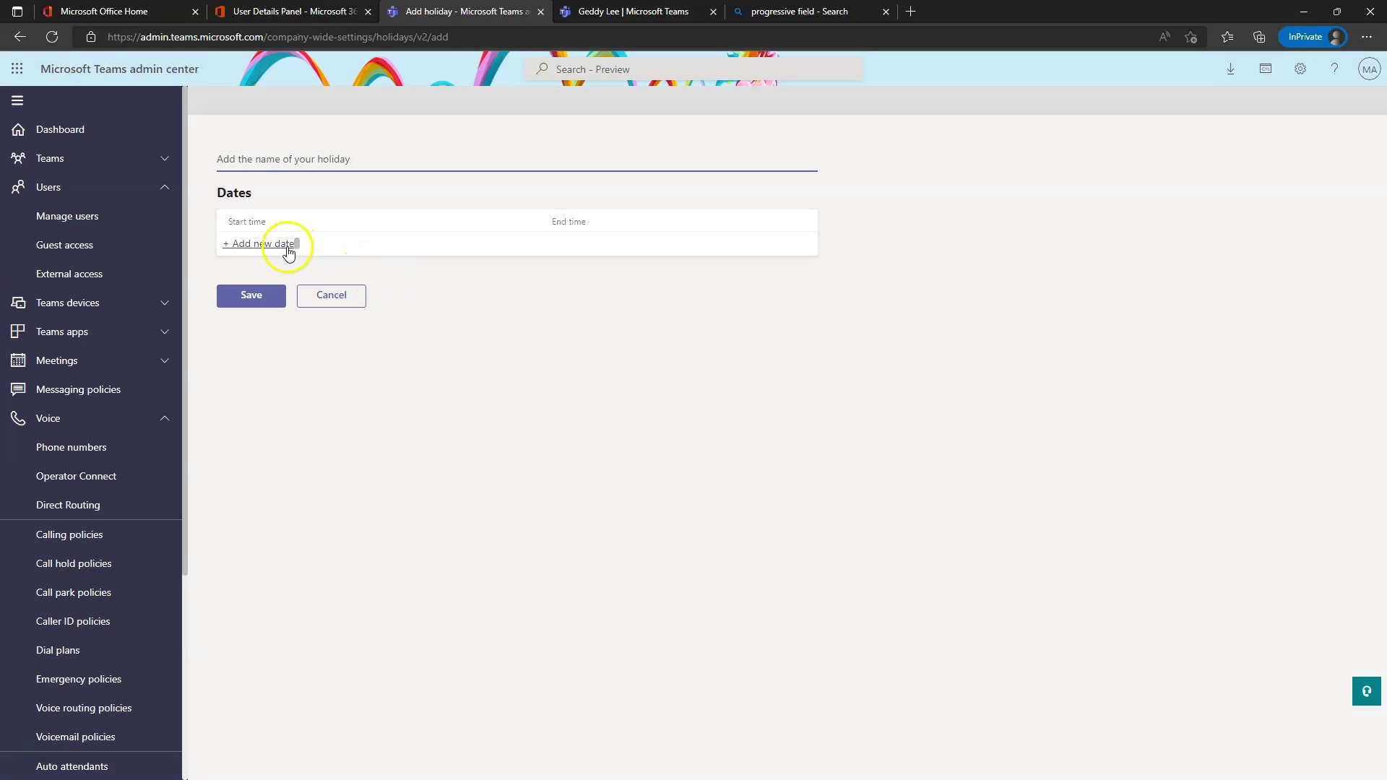
Add a date range to the new holiday with the start date 12/24/2022.
{"action": "left_click", "coordinate": [323, 260]}
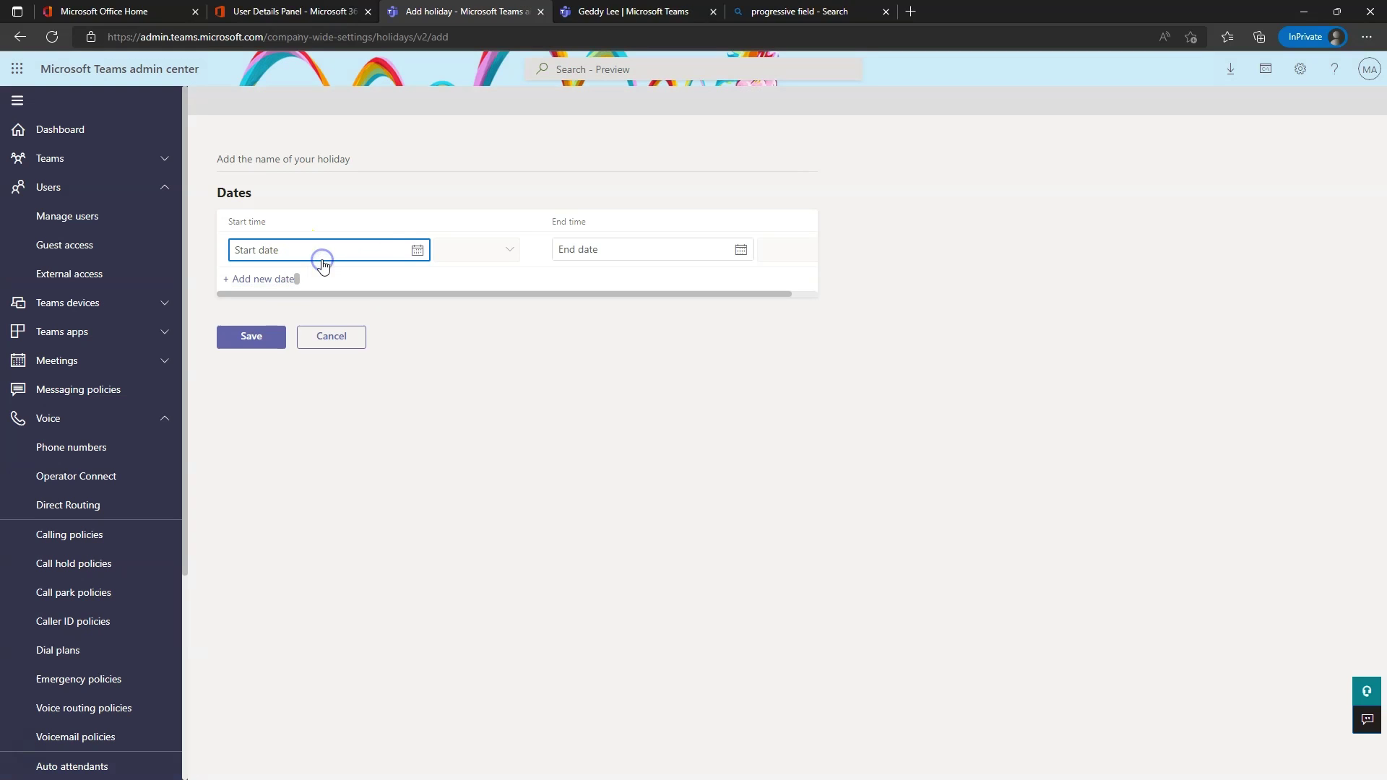
{"action": "left_click", "coordinate": [415, 253]}
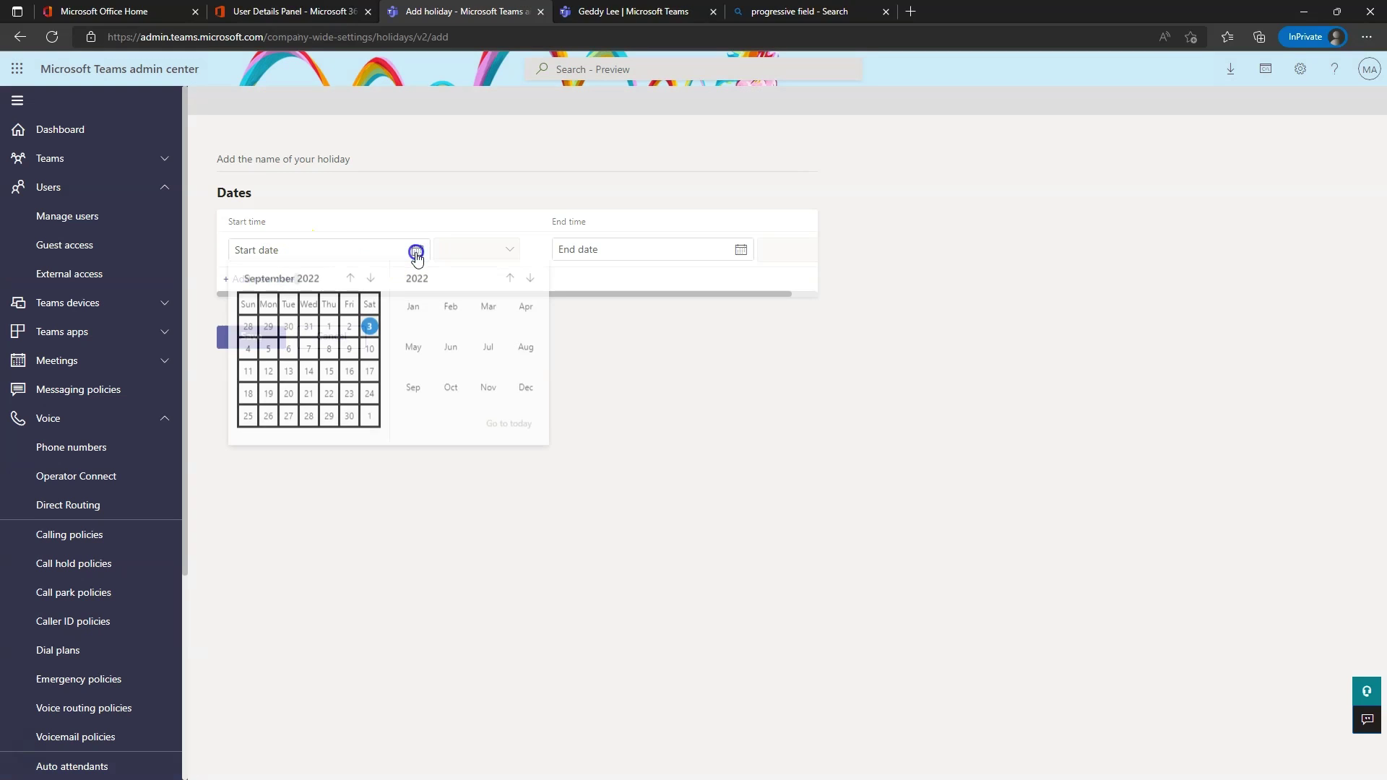
{"action": "left_click", "coordinate": [371, 280]}
{"action": "left_click", "coordinate": [371, 280]}
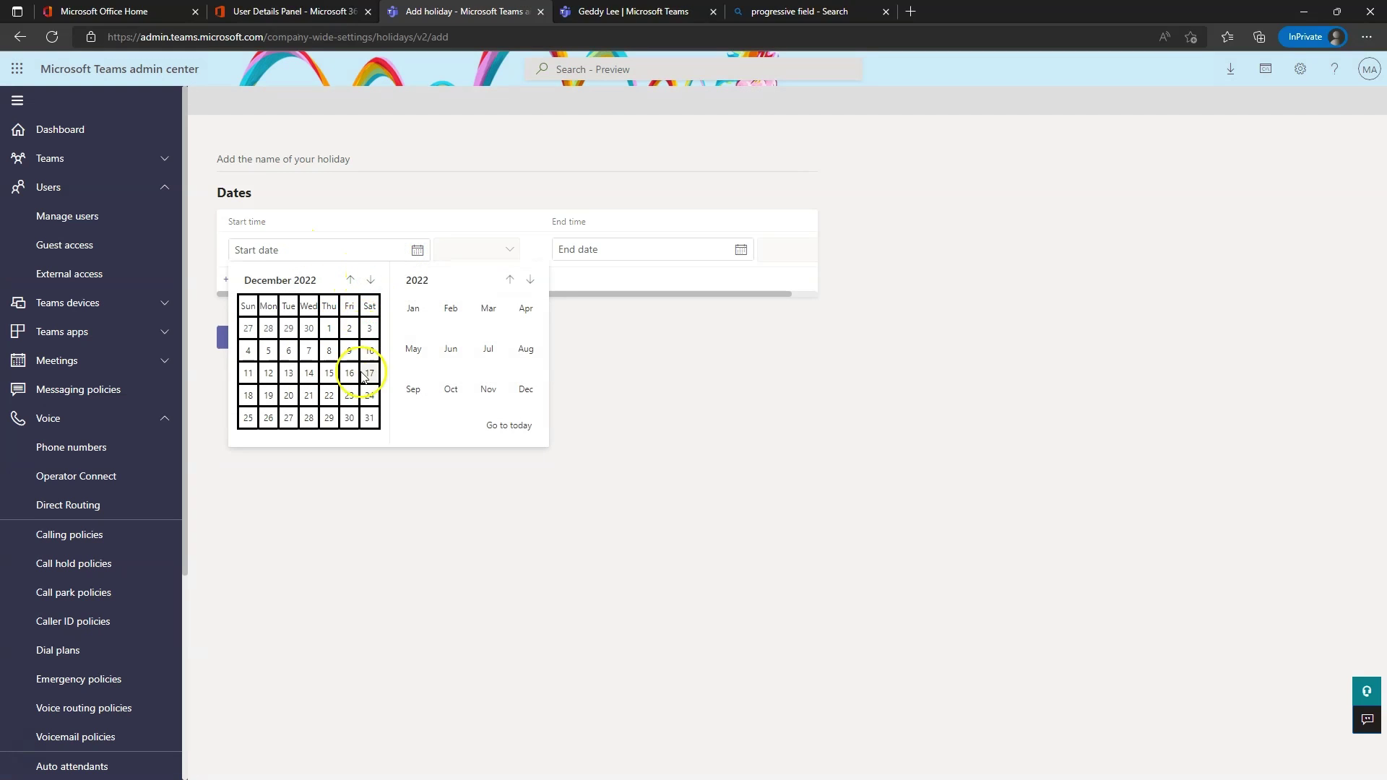
{"action": "left_click", "coordinate": [371, 398]}
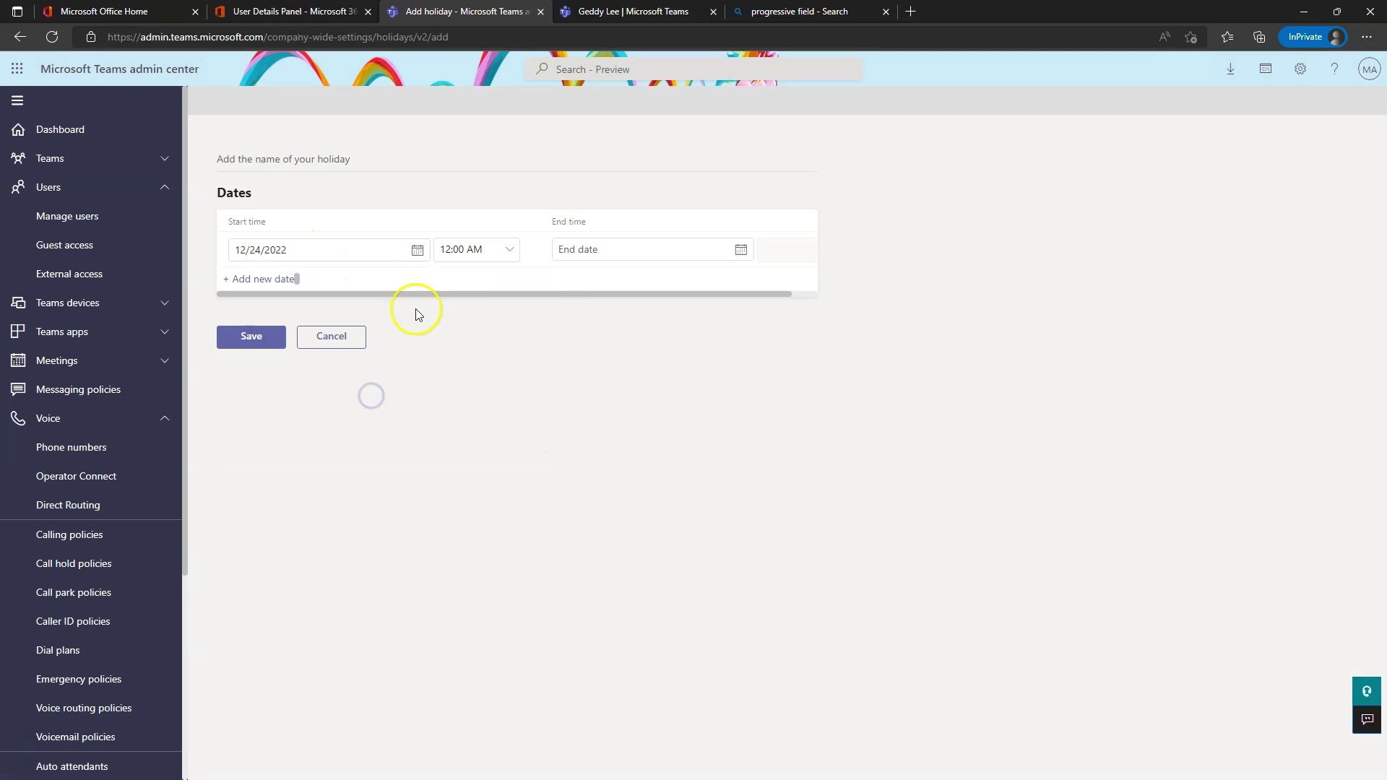
Set the end of the new holiday's date range to 12/25/2022 at 11:45 PM.
{"action": "left_click", "coordinate": [624, 250]}
{"action": "left_click", "coordinate": [741, 250]}
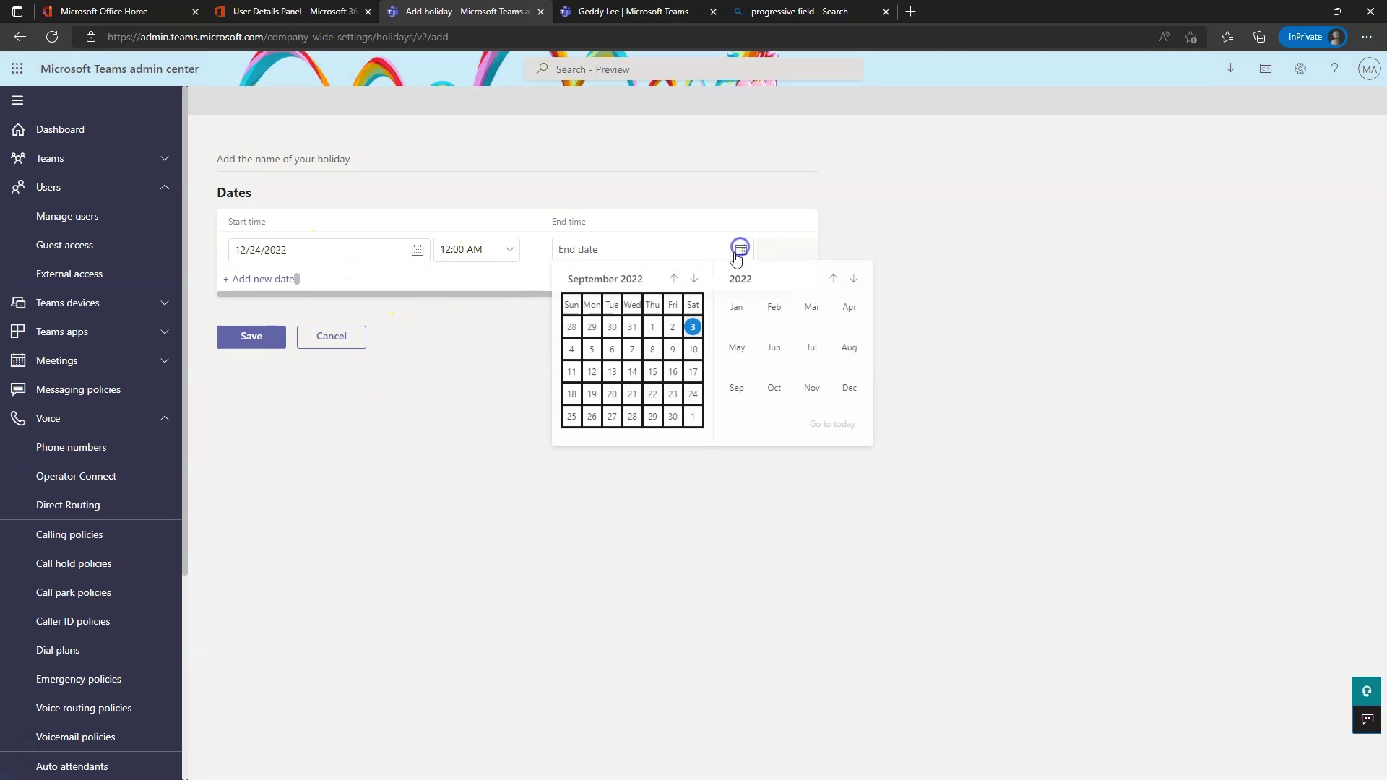
{"action": "left_click", "coordinate": [695, 279]}
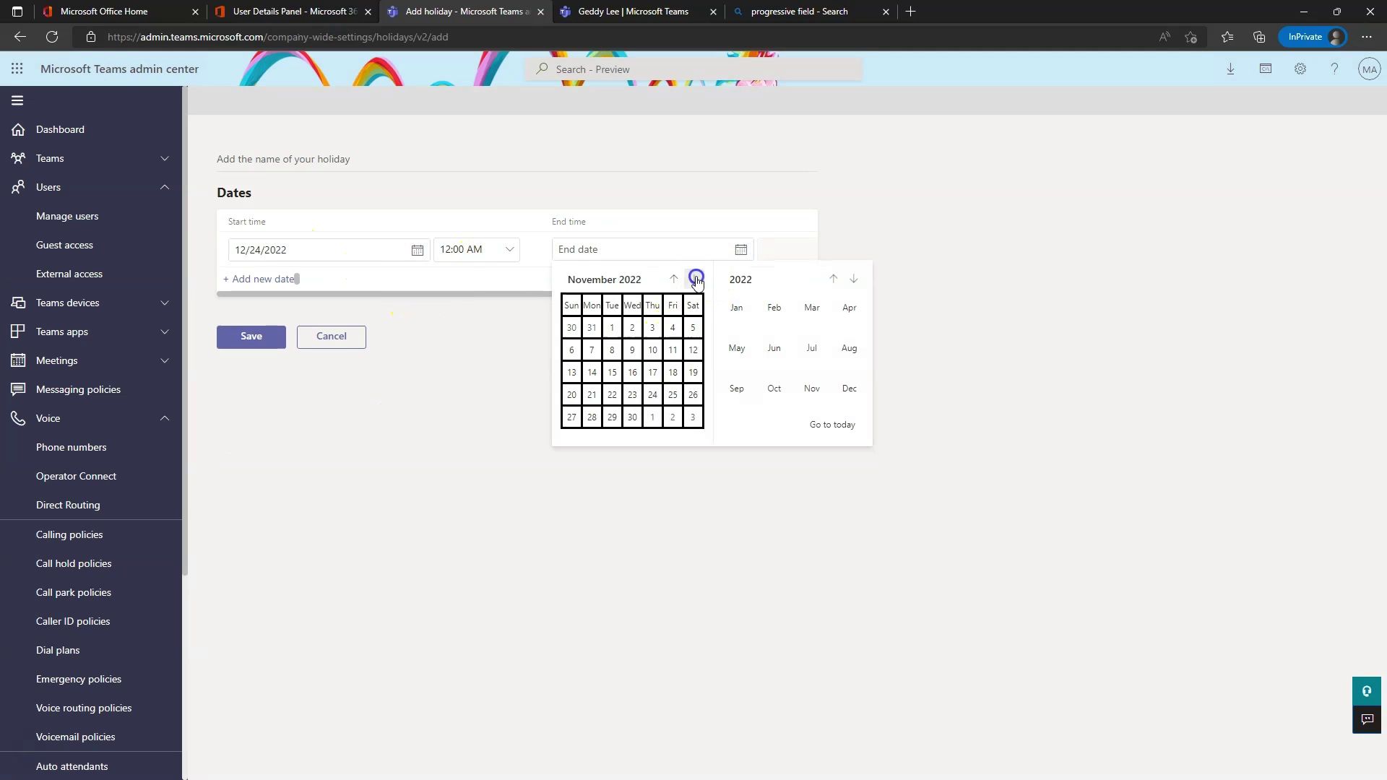
{"action": "left_click", "coordinate": [695, 279]}
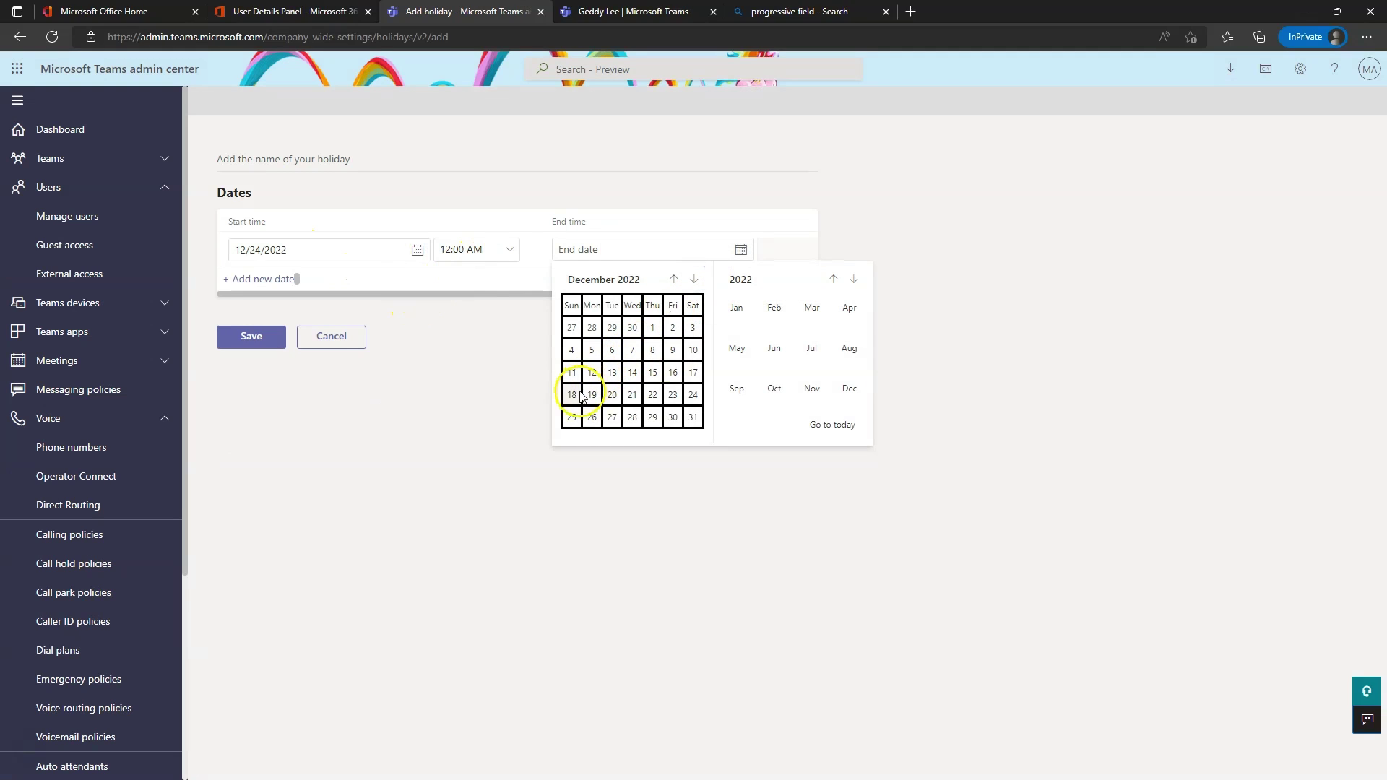
{"action": "left_click", "coordinate": [572, 417]}
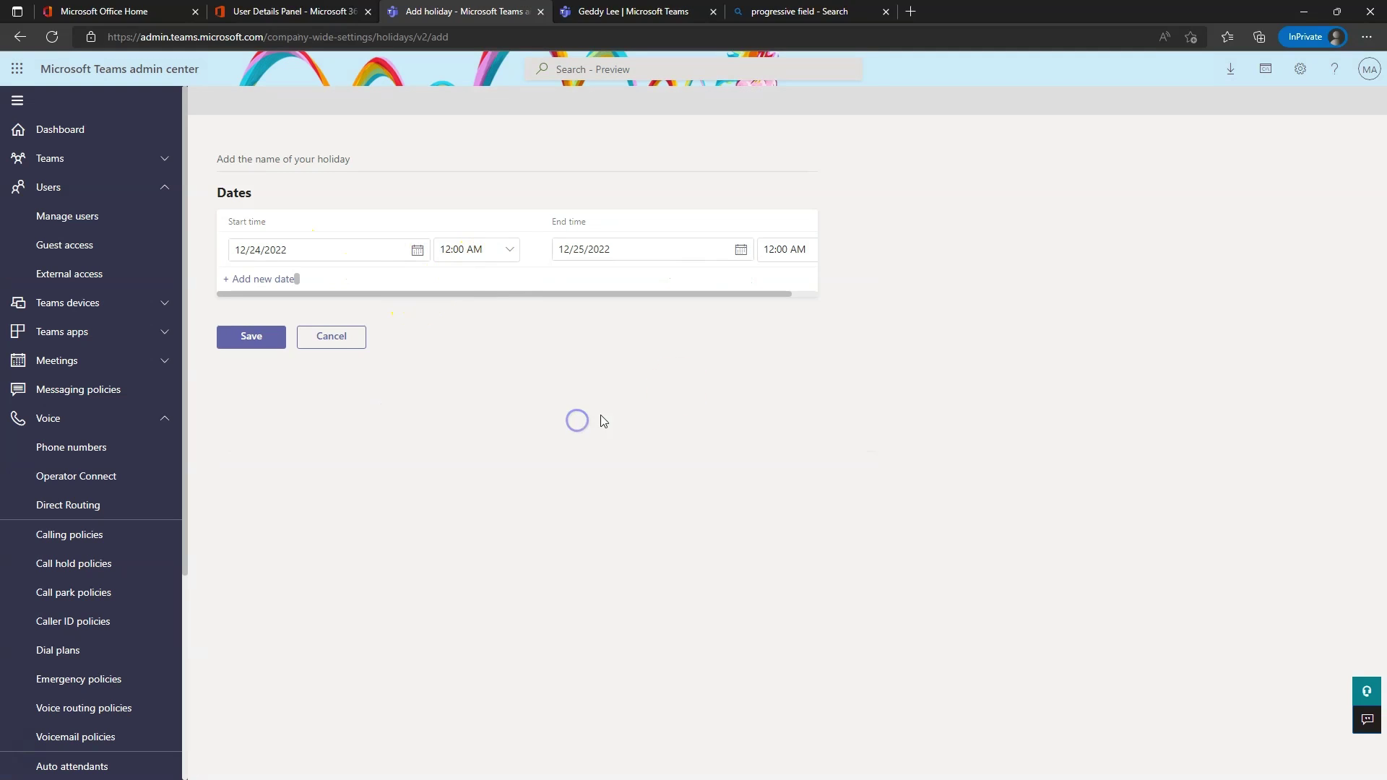
{"action": "left_click", "coordinate": [797, 249]}
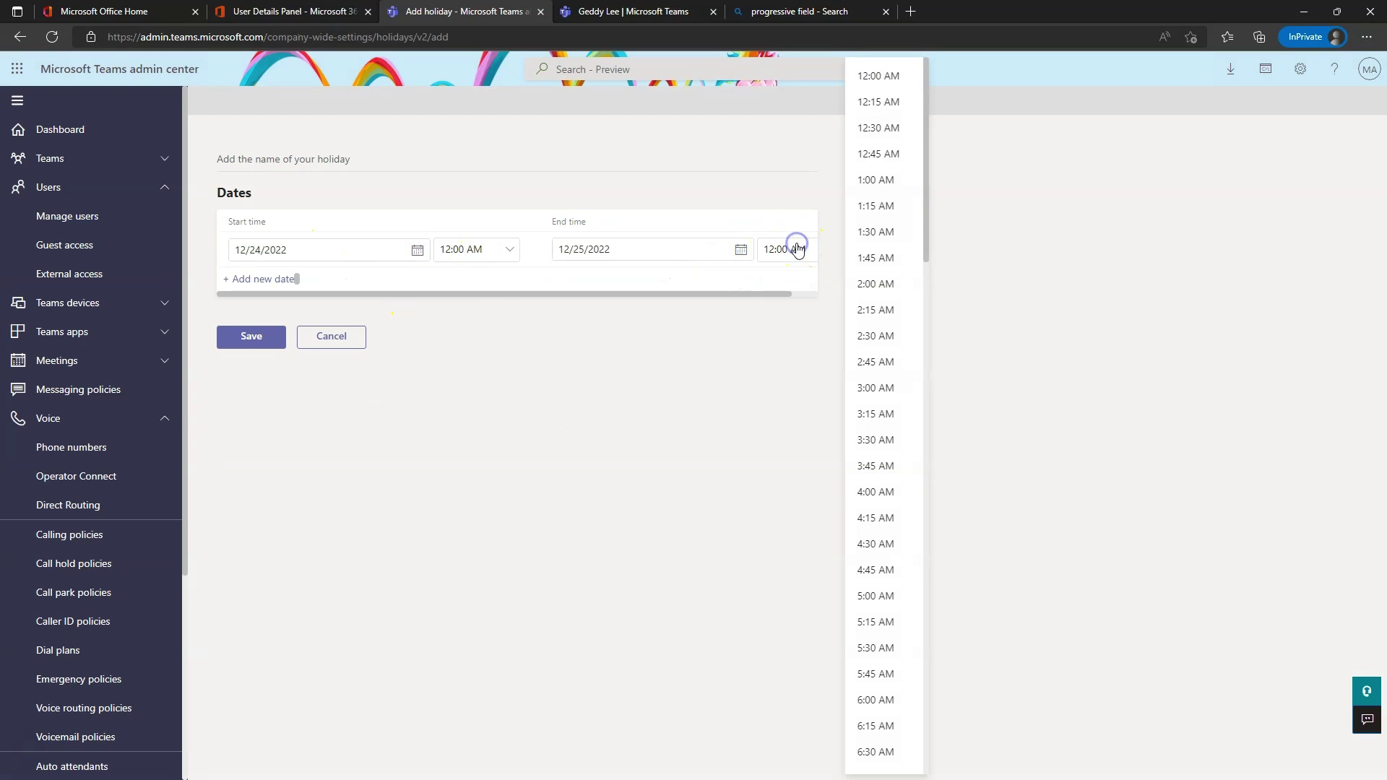
{"action": "scroll", "coordinate": [885, 549], "scroll_direction": "down", "scroll_amount": 10}
{"action": "scroll", "coordinate": [893, 610], "scroll_direction": "down", "scroll_amount": 8}
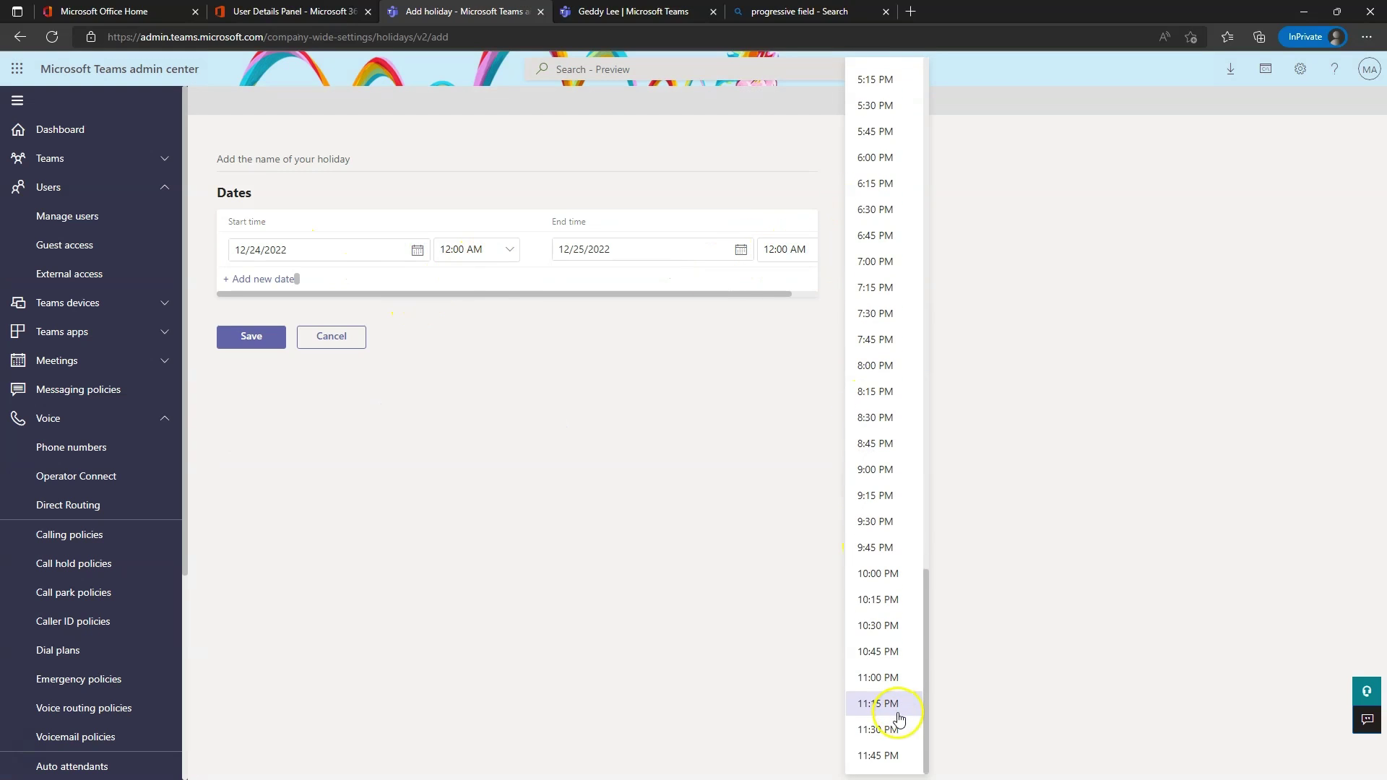
{"action": "left_click", "coordinate": [892, 754]}
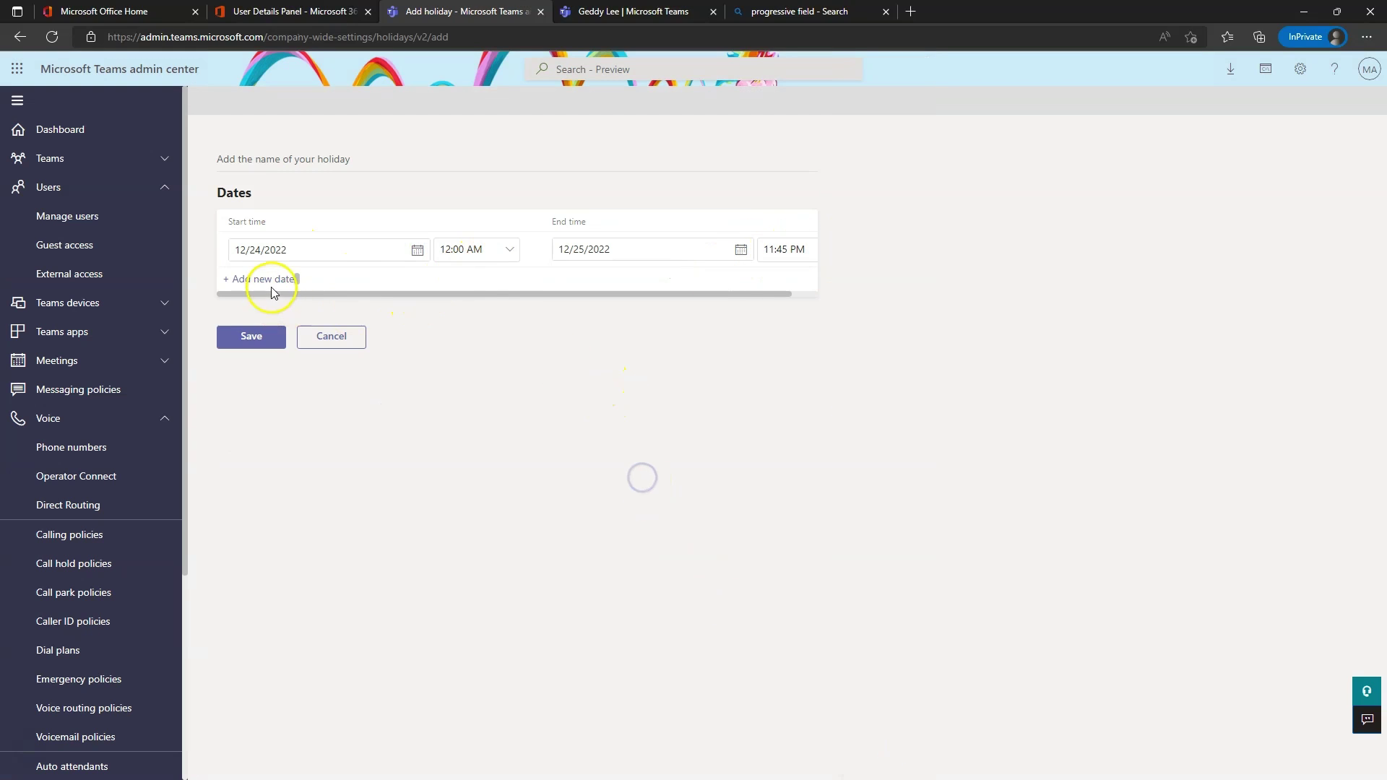
Name the new holiday Christmas and save it.
{"action": "left_click", "coordinate": [272, 160]}
{"action": "type", "text": "Christmas"}
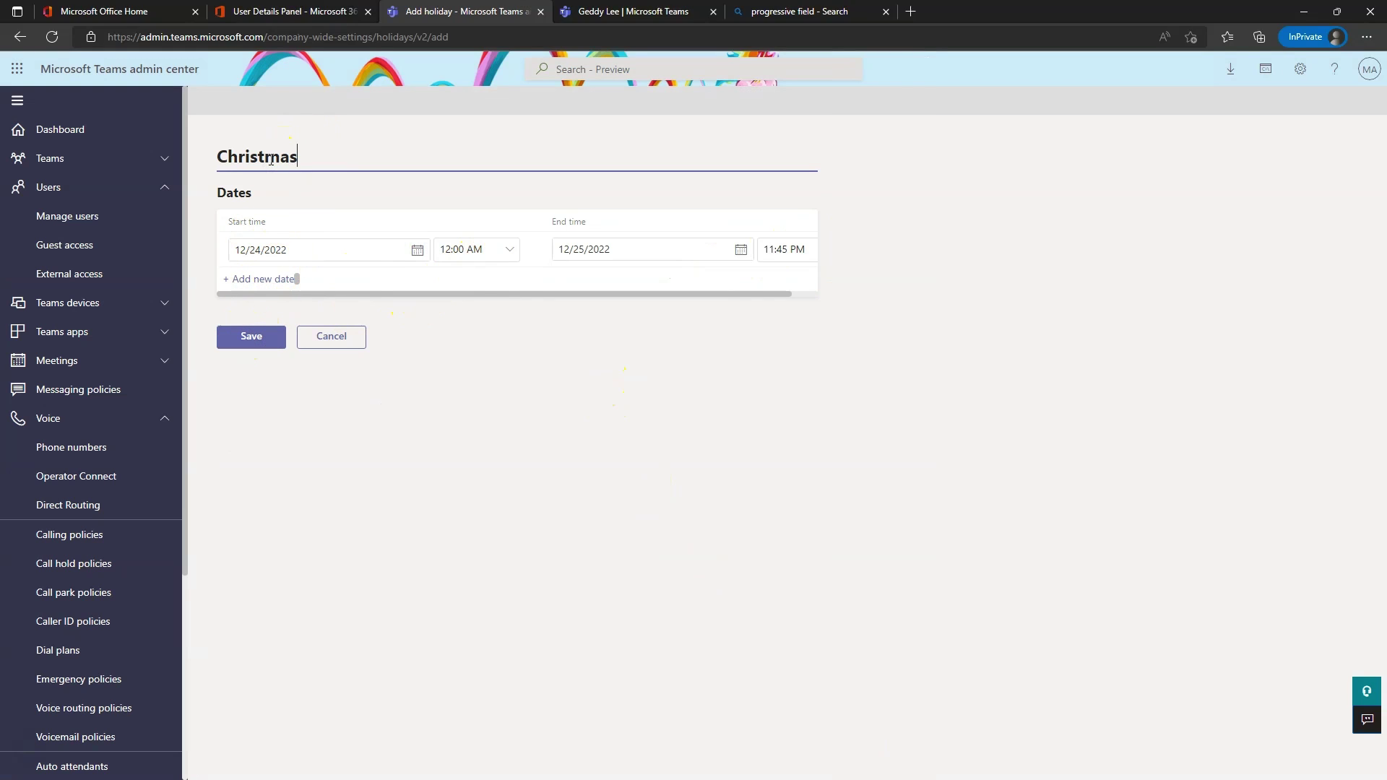
{"action": "left_click", "coordinate": [257, 337]}
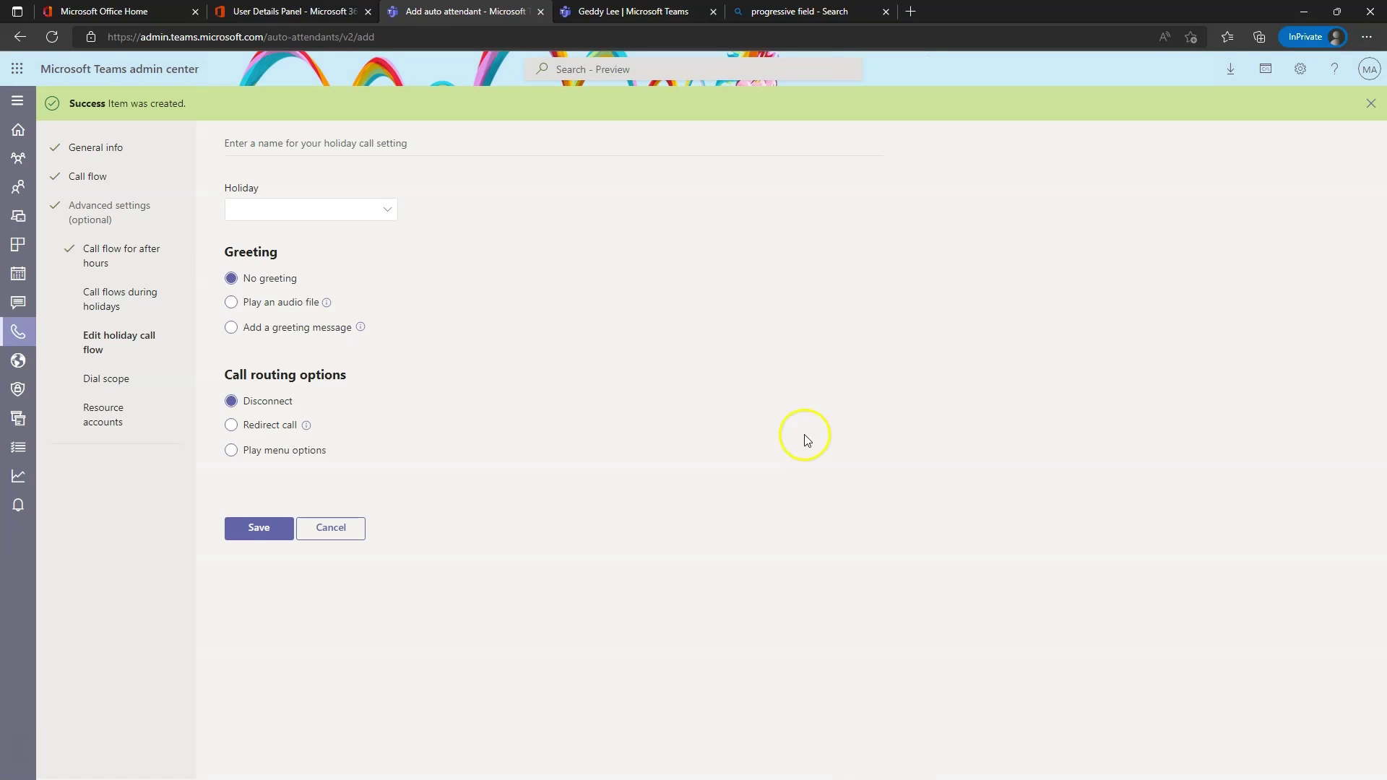
Assign the Christmas holiday to the holiday call flow and add the greeting message "Merry Christmas. We are closed.".
{"action": "left_click", "coordinate": [309, 213]}
{"action": "left_click", "coordinate": [286, 237]}
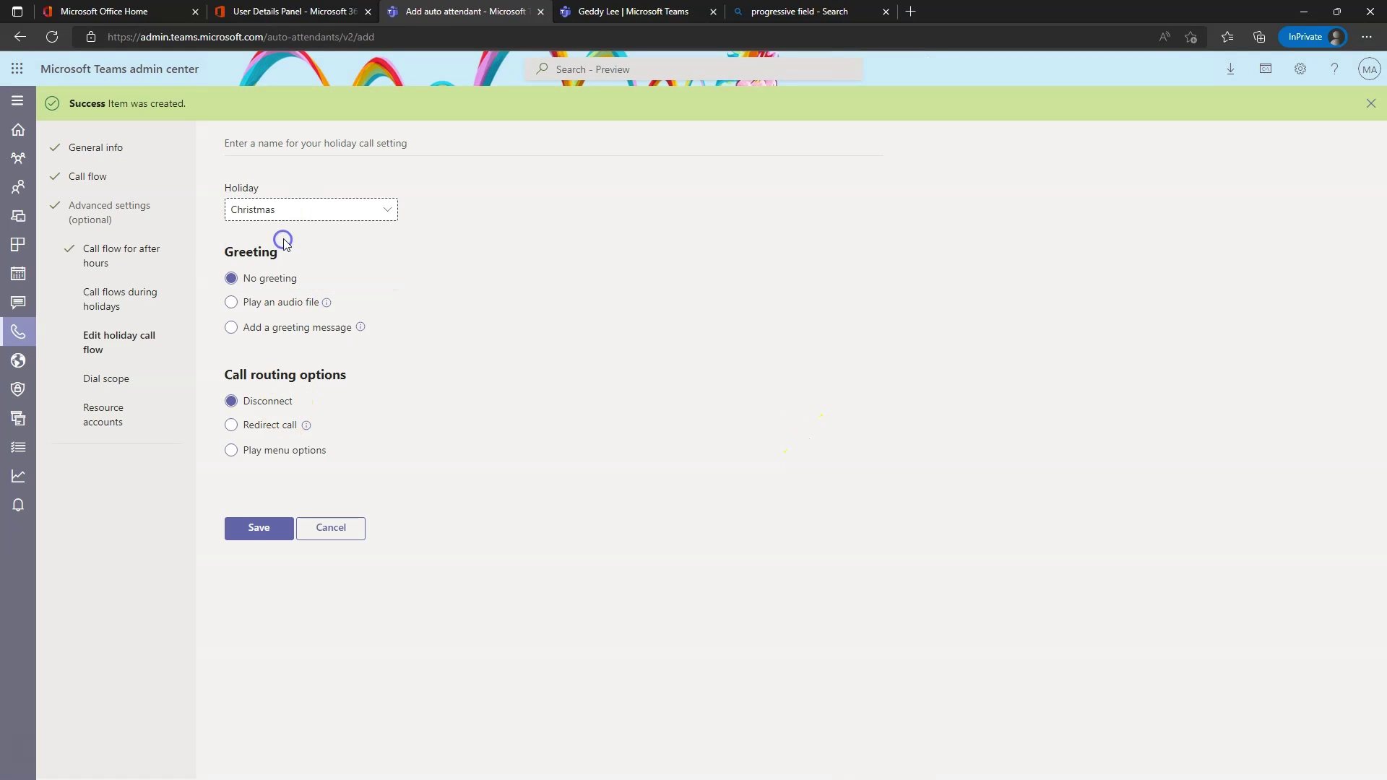
{"action": "left_click", "coordinate": [248, 327]}
{"action": "type", "text": "M"}
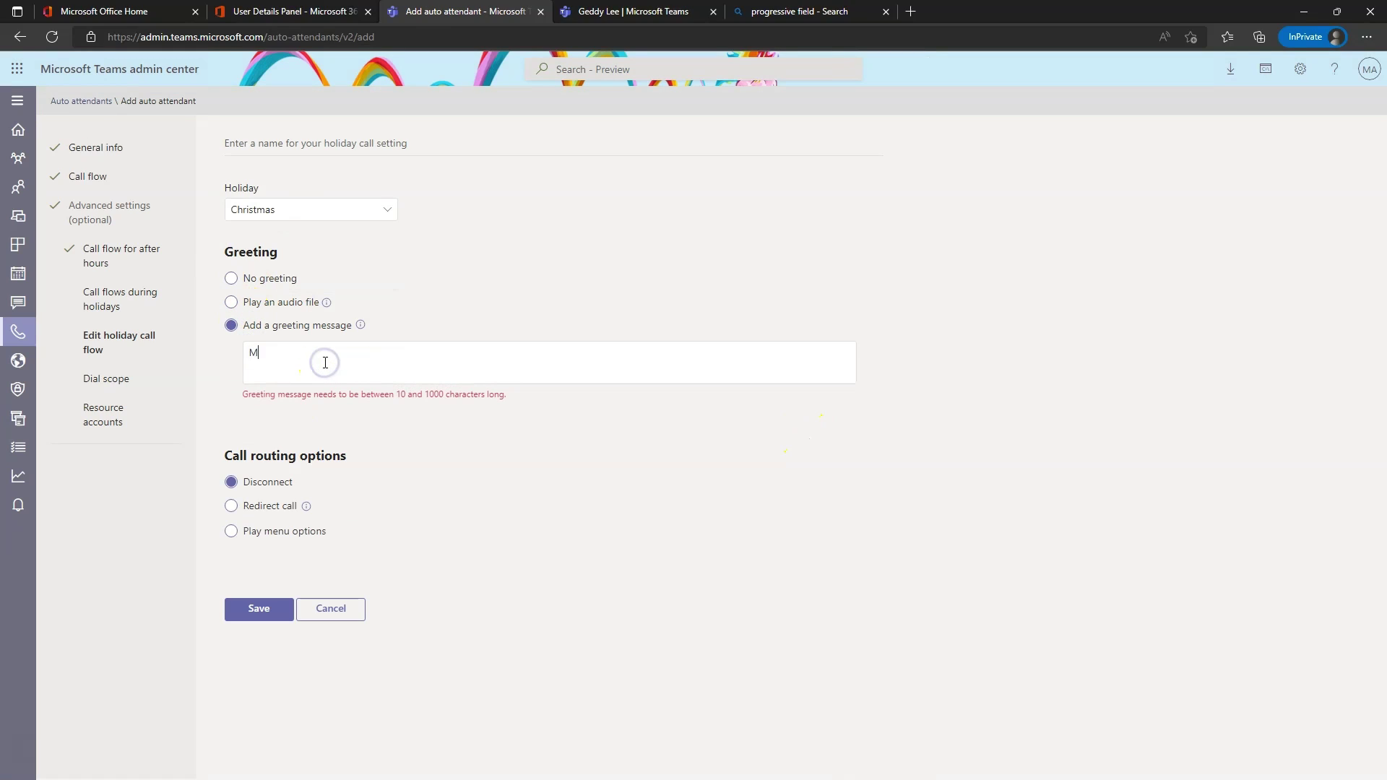
{"action": "type", "text": "erry Christmas. We are closed."}
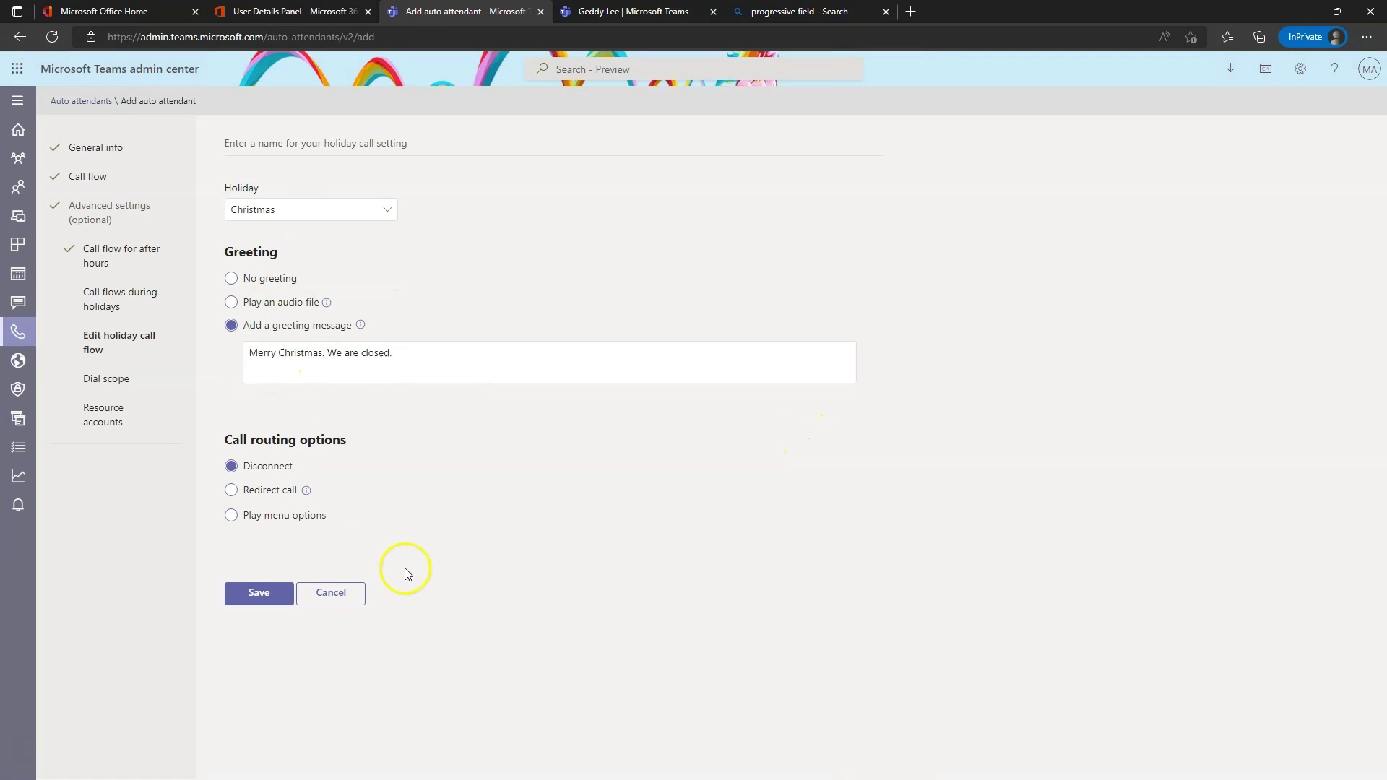
Name the holiday call setting Christmas, save it, and proceed to the dial scope settings.
{"action": "left_click", "coordinate": [259, 593]}
{"action": "left_click", "coordinate": [273, 142]}
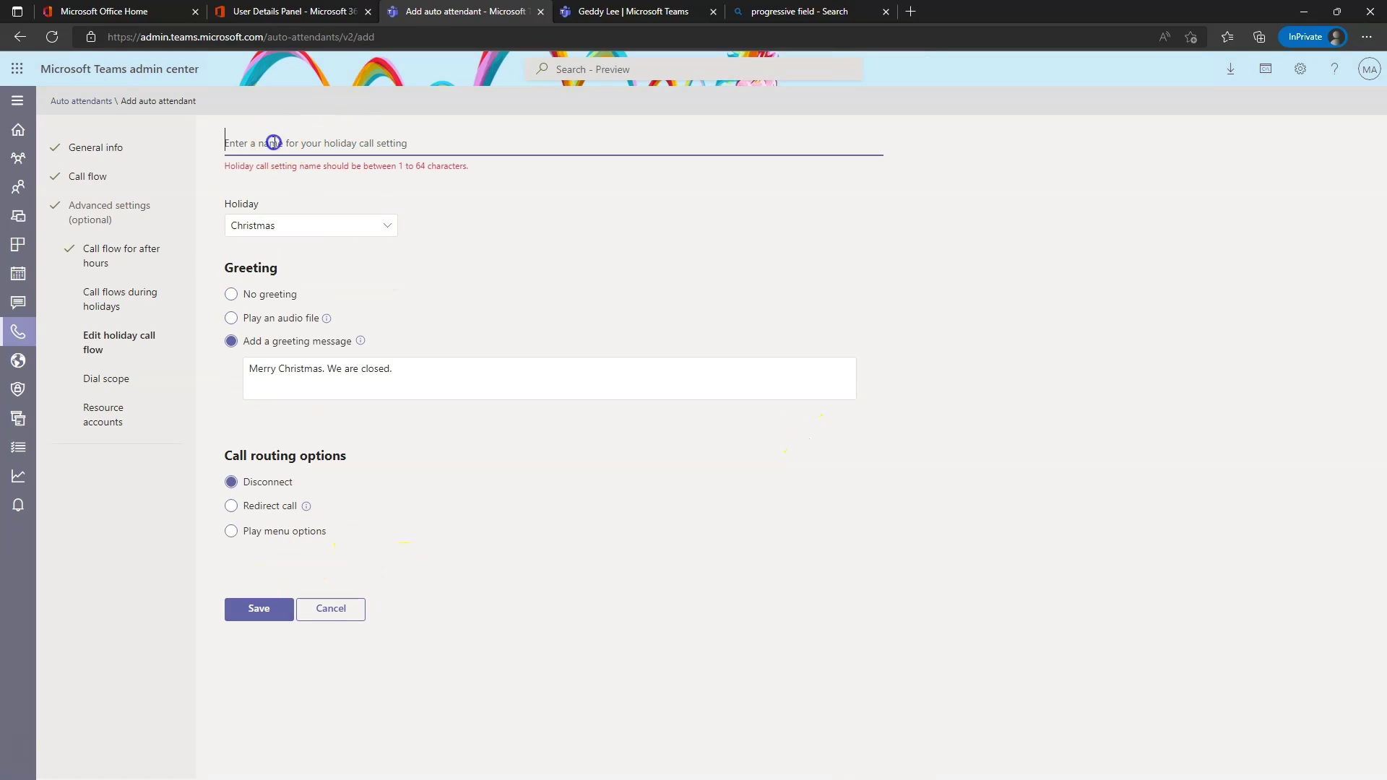
{"action": "type", "text": "Holiday"}
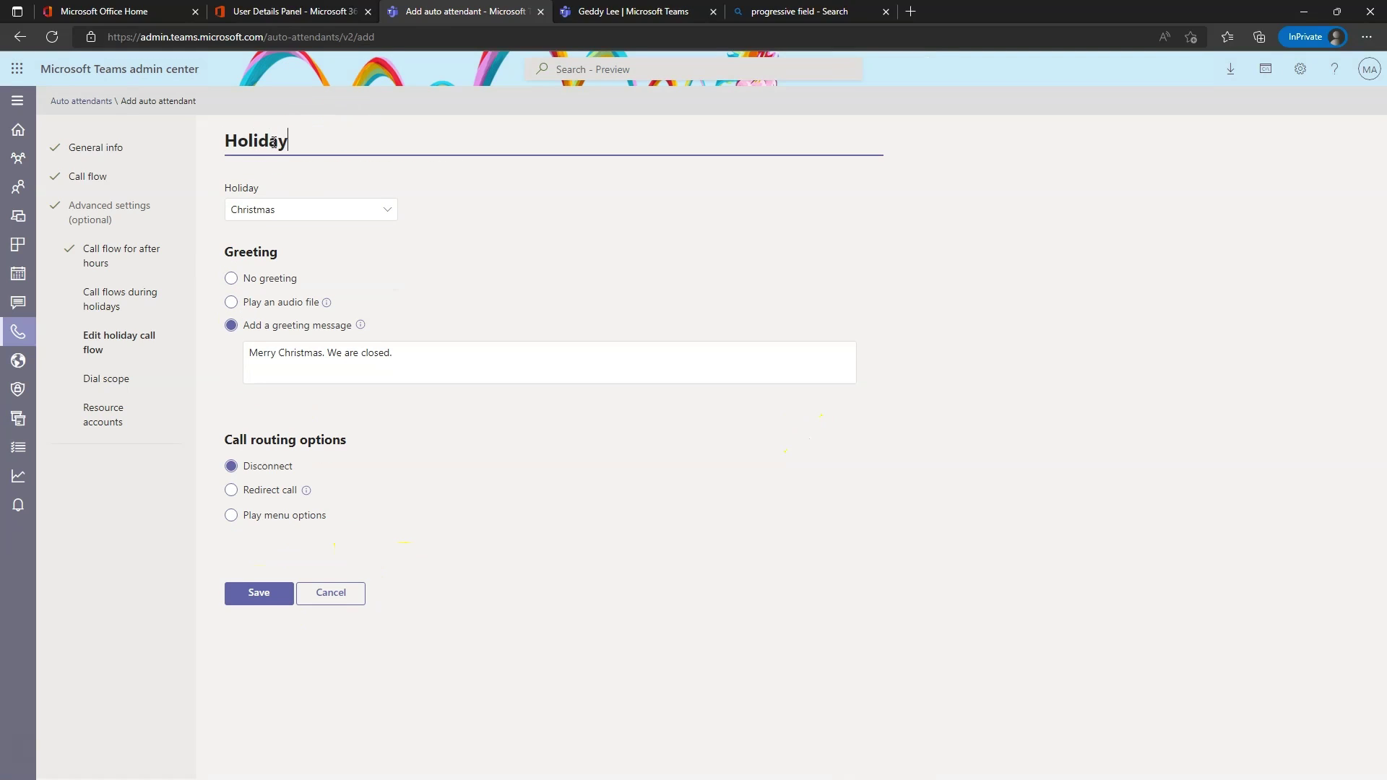
{"action": "key", "text": "BackSpace"}
{"action": "key", "text": "BackSpace"}
{"action": "key", "text": "BackSpace"}
{"action": "key", "text": "BackSpace"}
{"action": "key", "text": "BackSpace"}
{"action": "key", "text": "BackSpace"}
{"action": "key", "text": "BackSpace"}
{"action": "type", "text": "Christ"}
{"action": "left_click", "coordinate": [273, 593]}
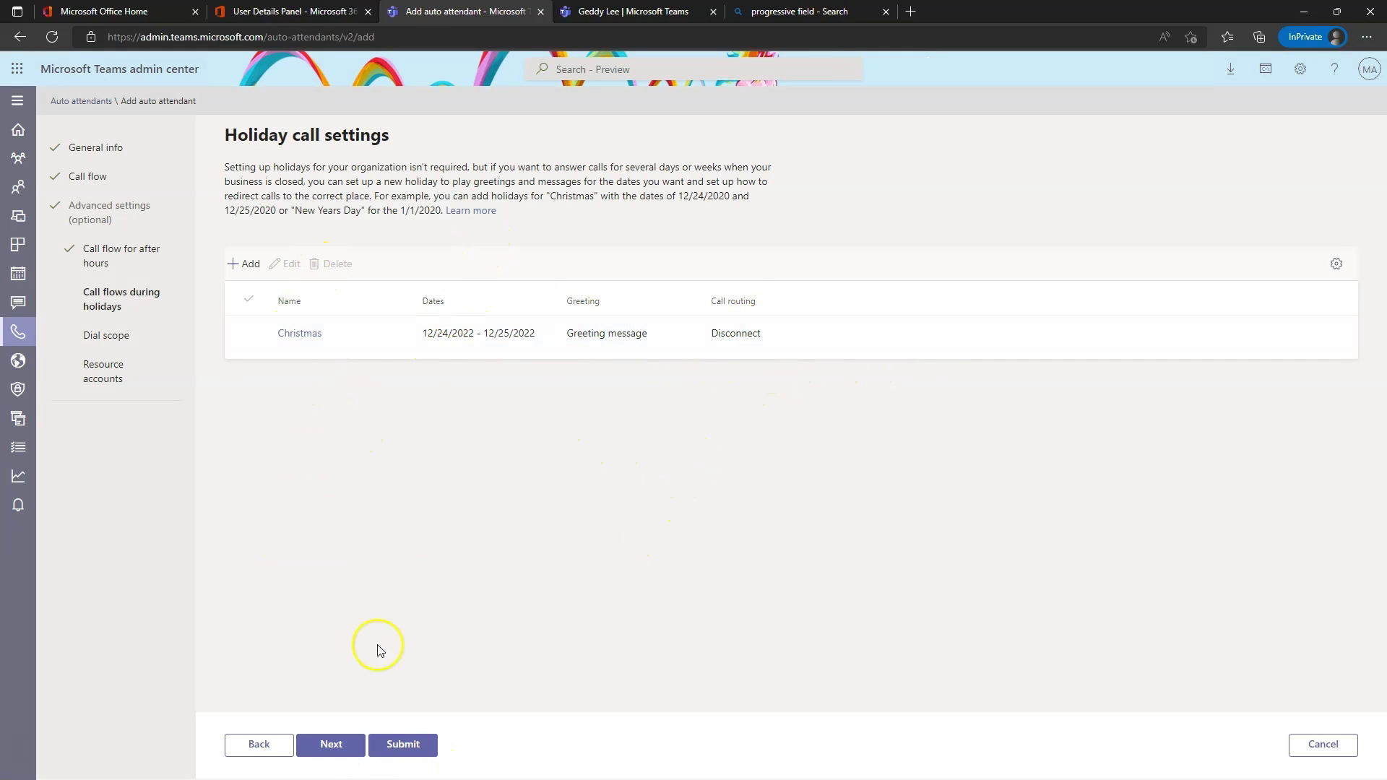
{"action": "left_click", "coordinate": [332, 745]}
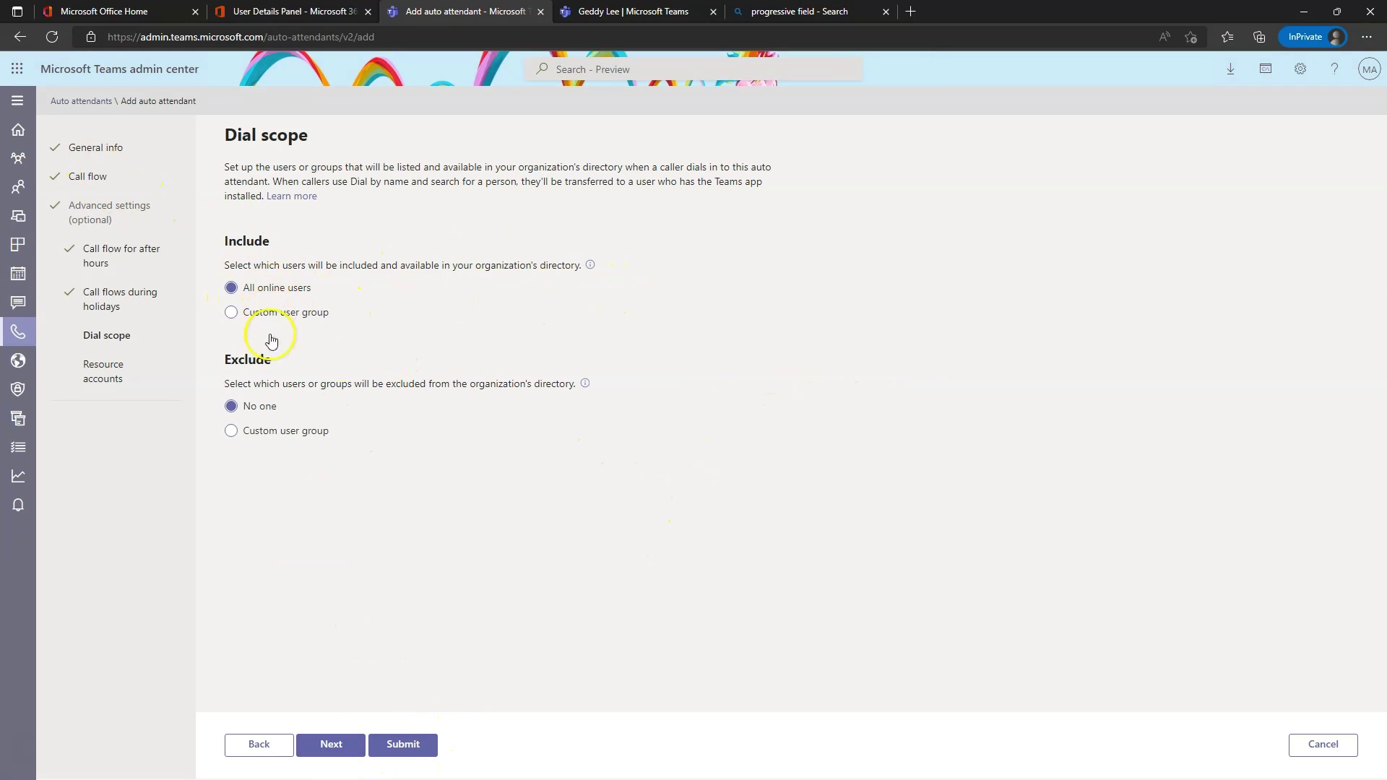
Try the custom user group options for dial scope exclusion and inclusion, and return to No one and All online users.
{"action": "left_click", "coordinate": [254, 437]}
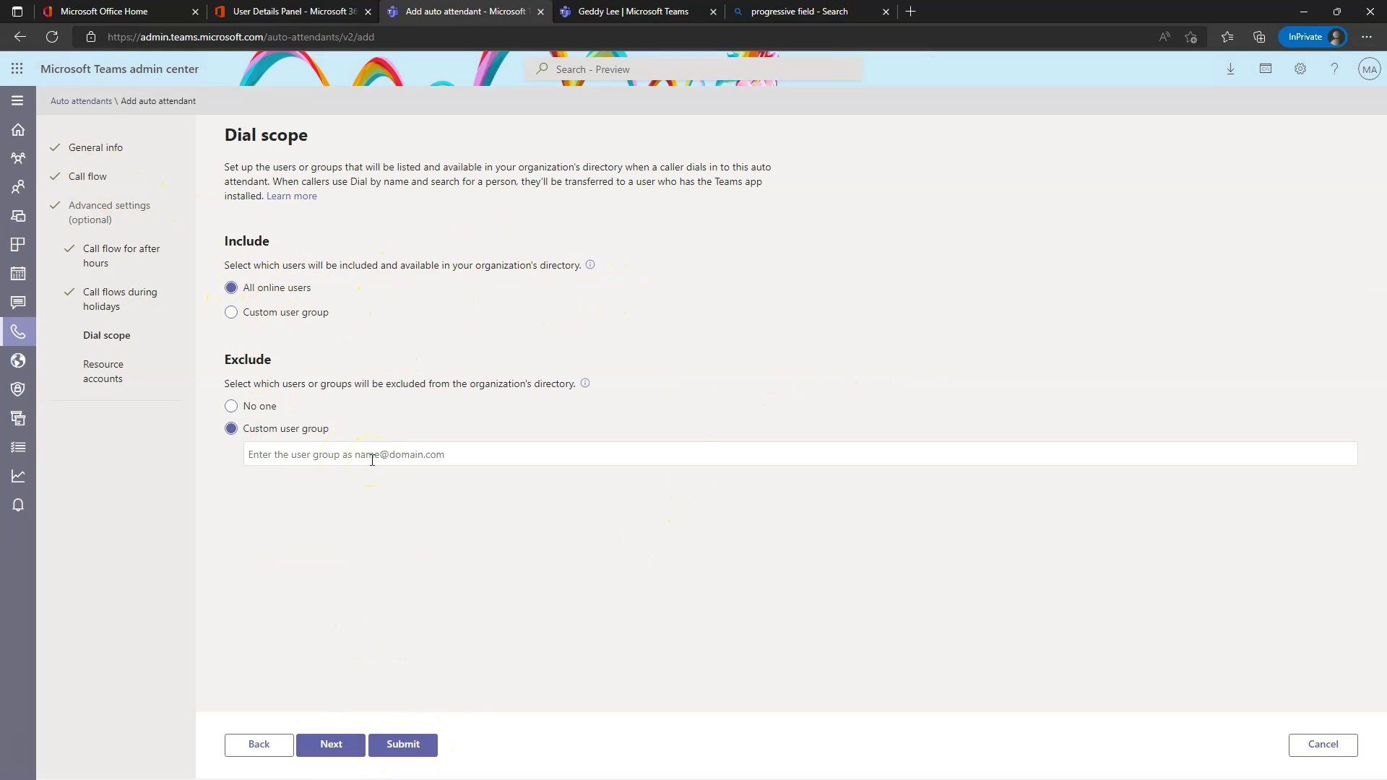
{"action": "left_click", "coordinate": [372, 461]}
{"action": "left_click", "coordinate": [231, 409]}
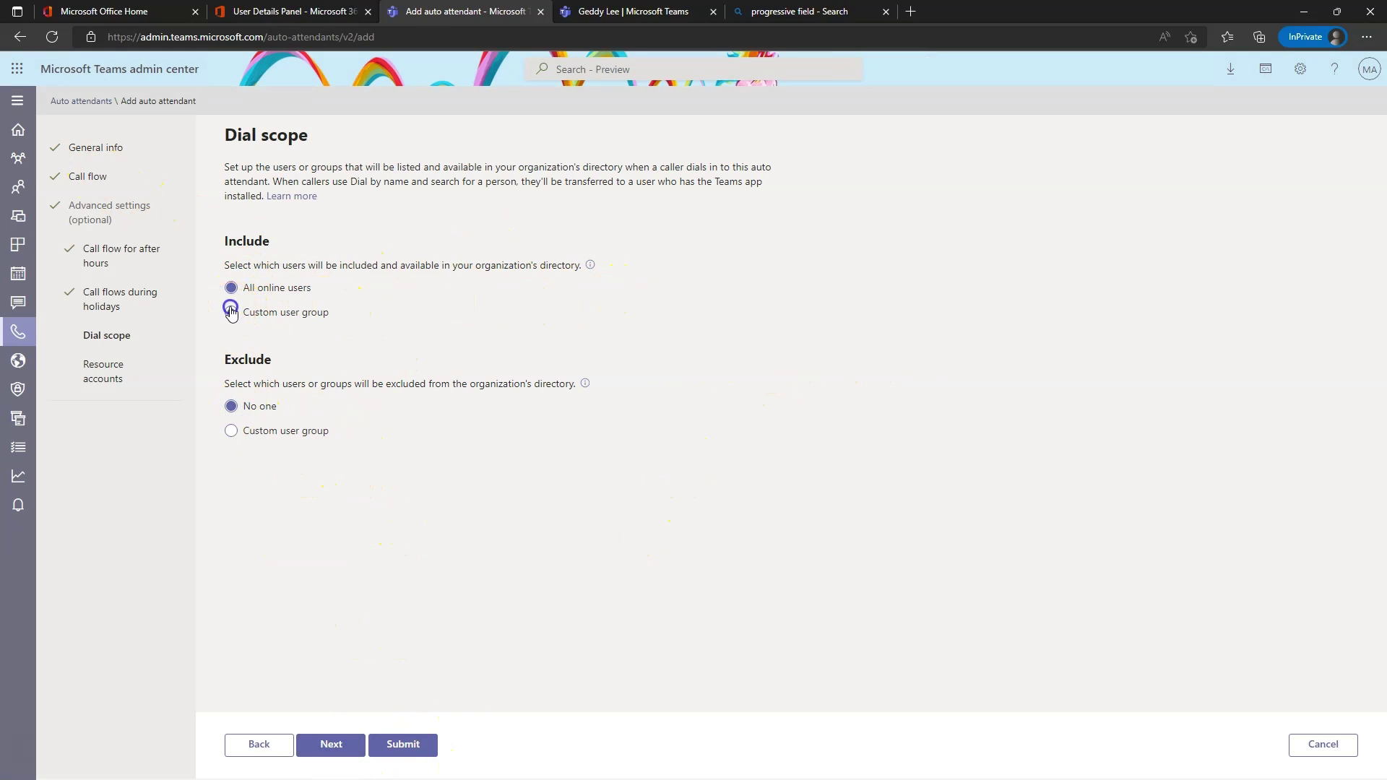
{"action": "left_click", "coordinate": [231, 311]}
{"action": "left_click", "coordinate": [353, 340]}
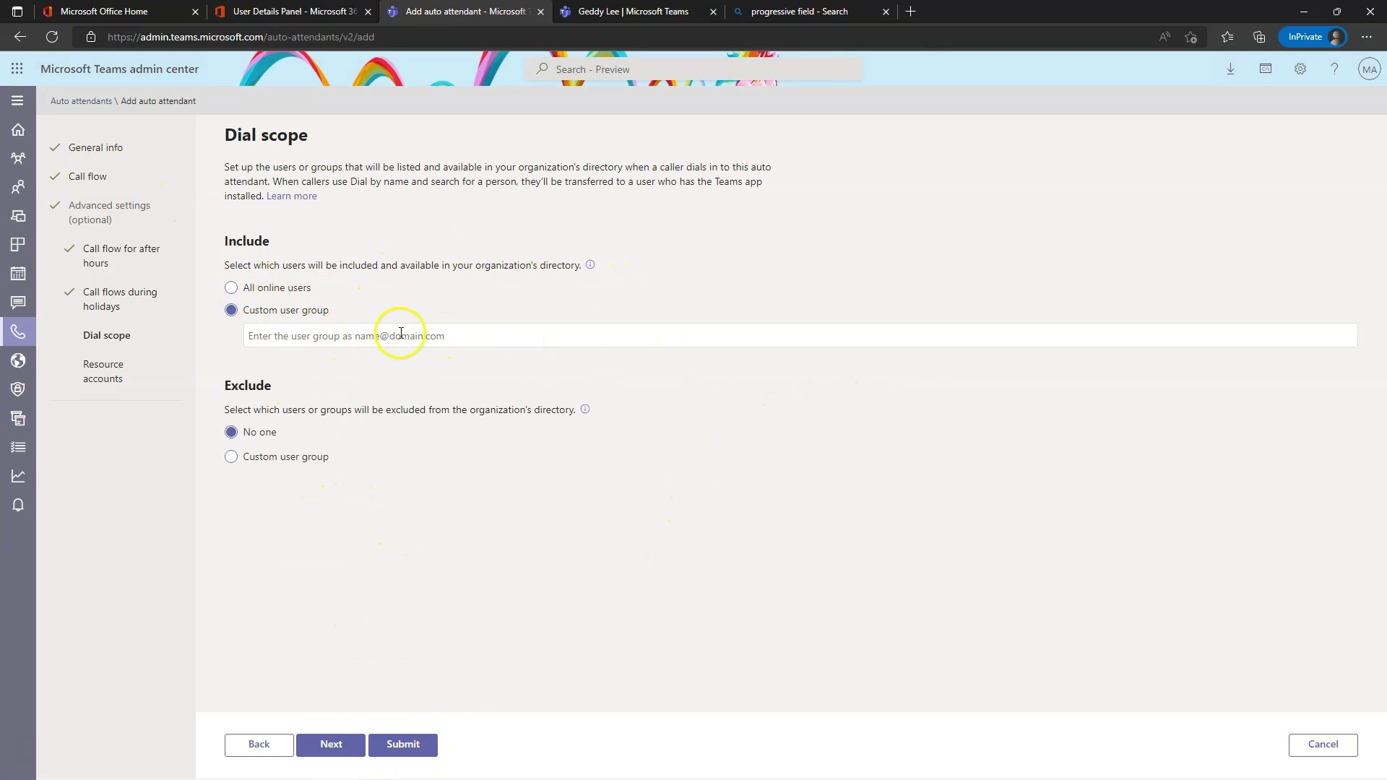
{"action": "left_click", "coordinate": [232, 288]}
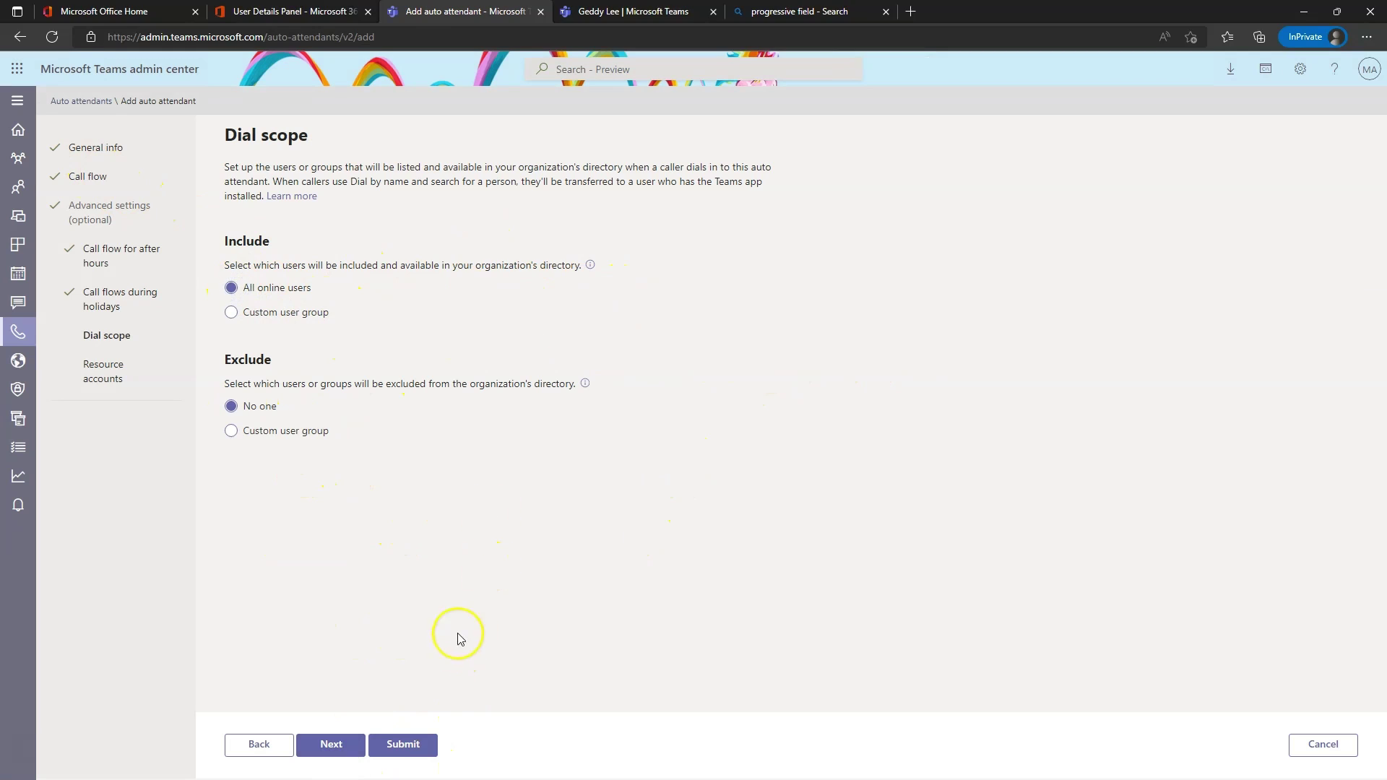
Proceed to the resource accounts and search for "psp" to find an account to add to the auto attendant.
{"action": "left_click", "coordinate": [331, 744]}
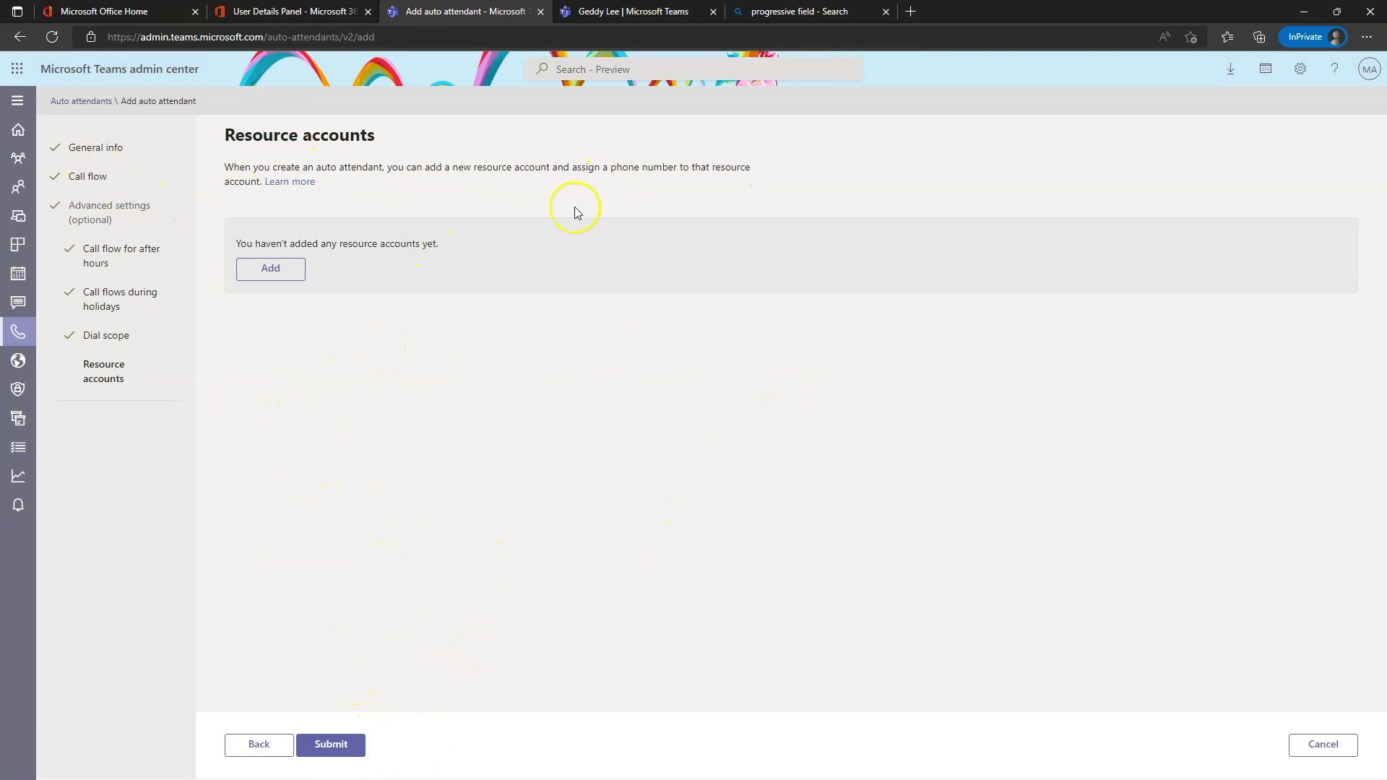
{"action": "left_click", "coordinate": [270, 279]}
{"action": "left_click", "coordinate": [1177, 164]}
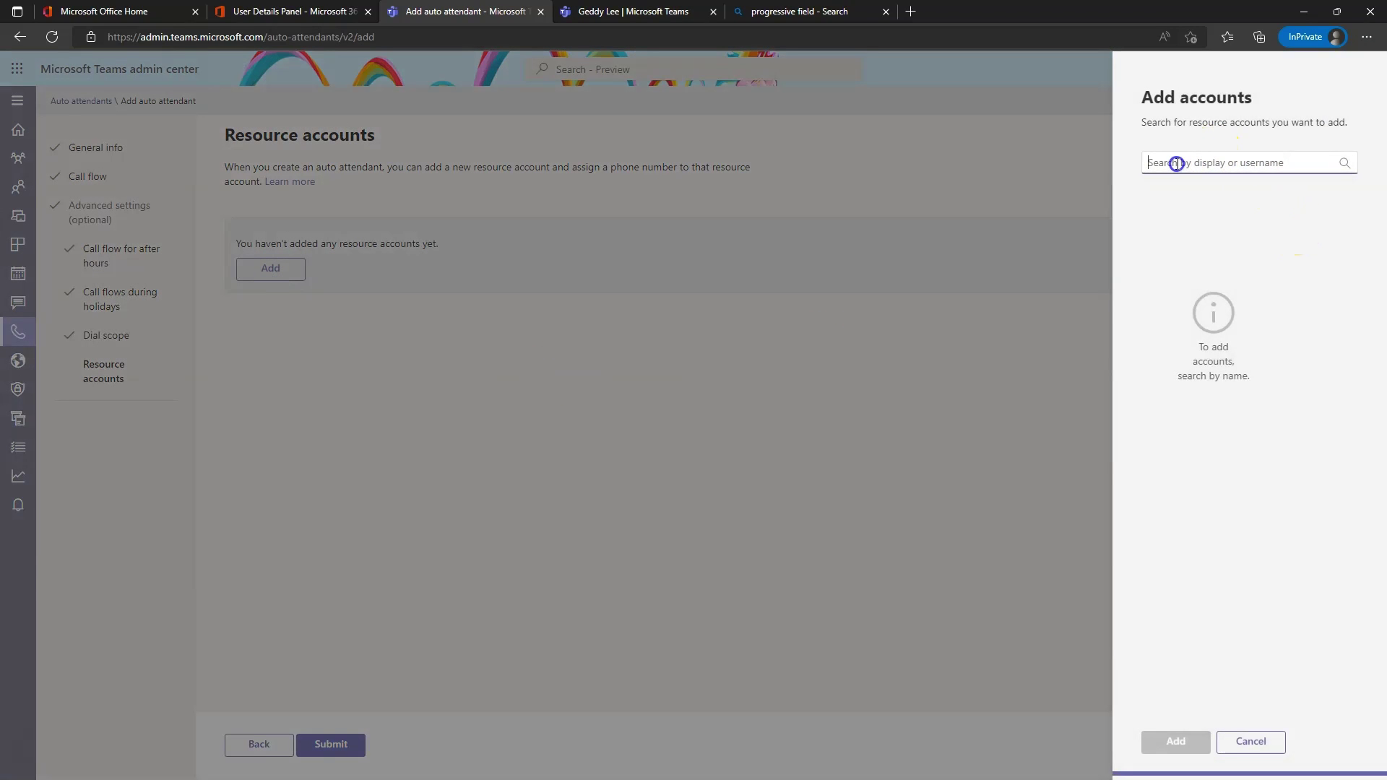
{"action": "type", "text": "psp"}
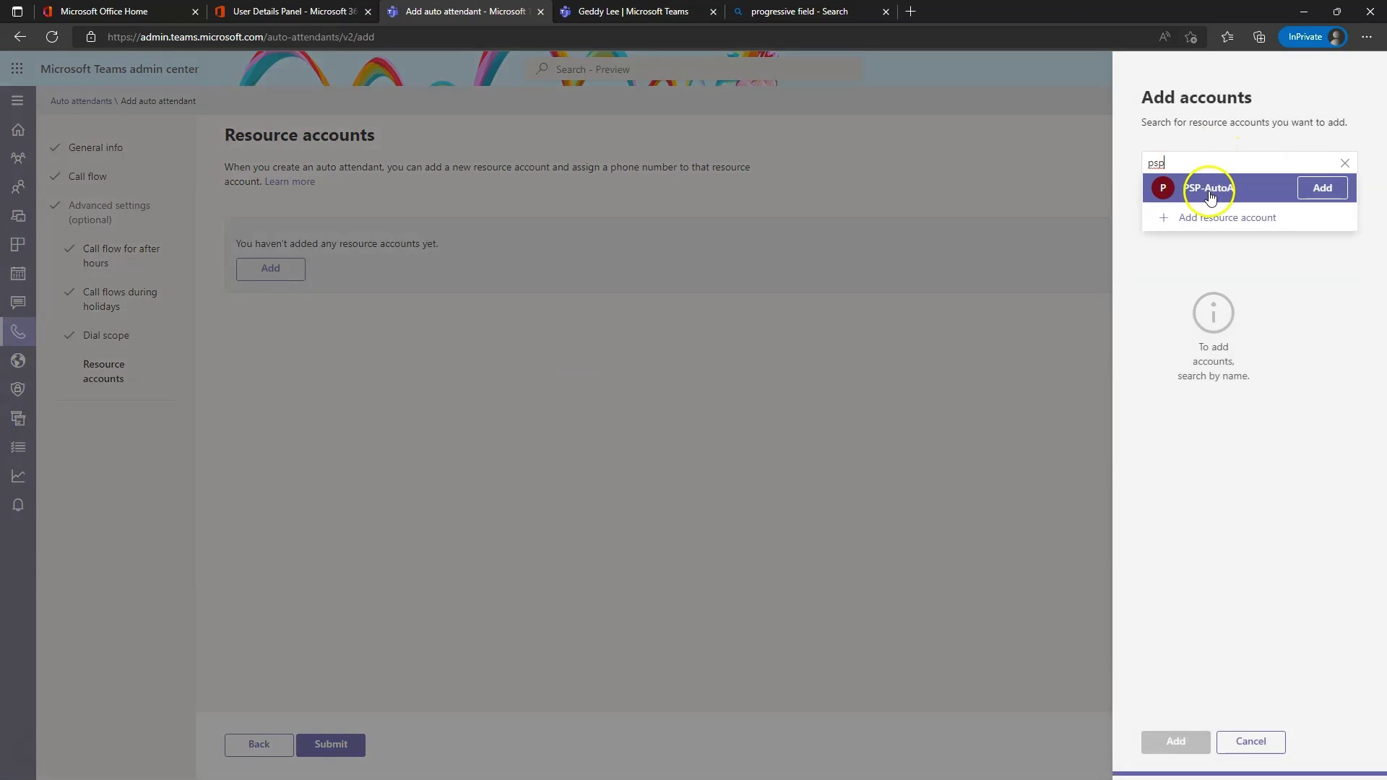
Assign the PSP-AutoA resource account to the new auto attendant and submit the auto attendant.
{"action": "left_click", "coordinate": [1310, 190]}
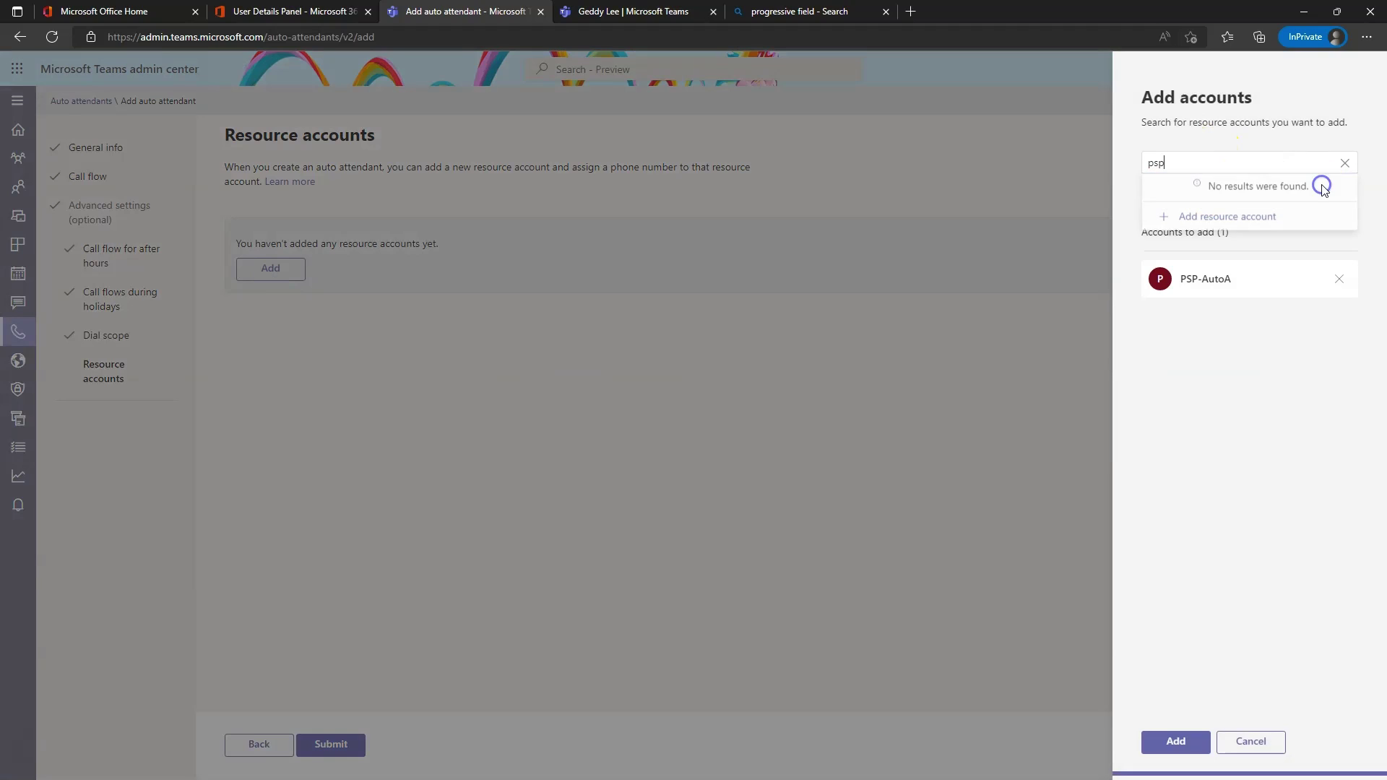
{"action": "left_click", "coordinate": [1193, 752]}
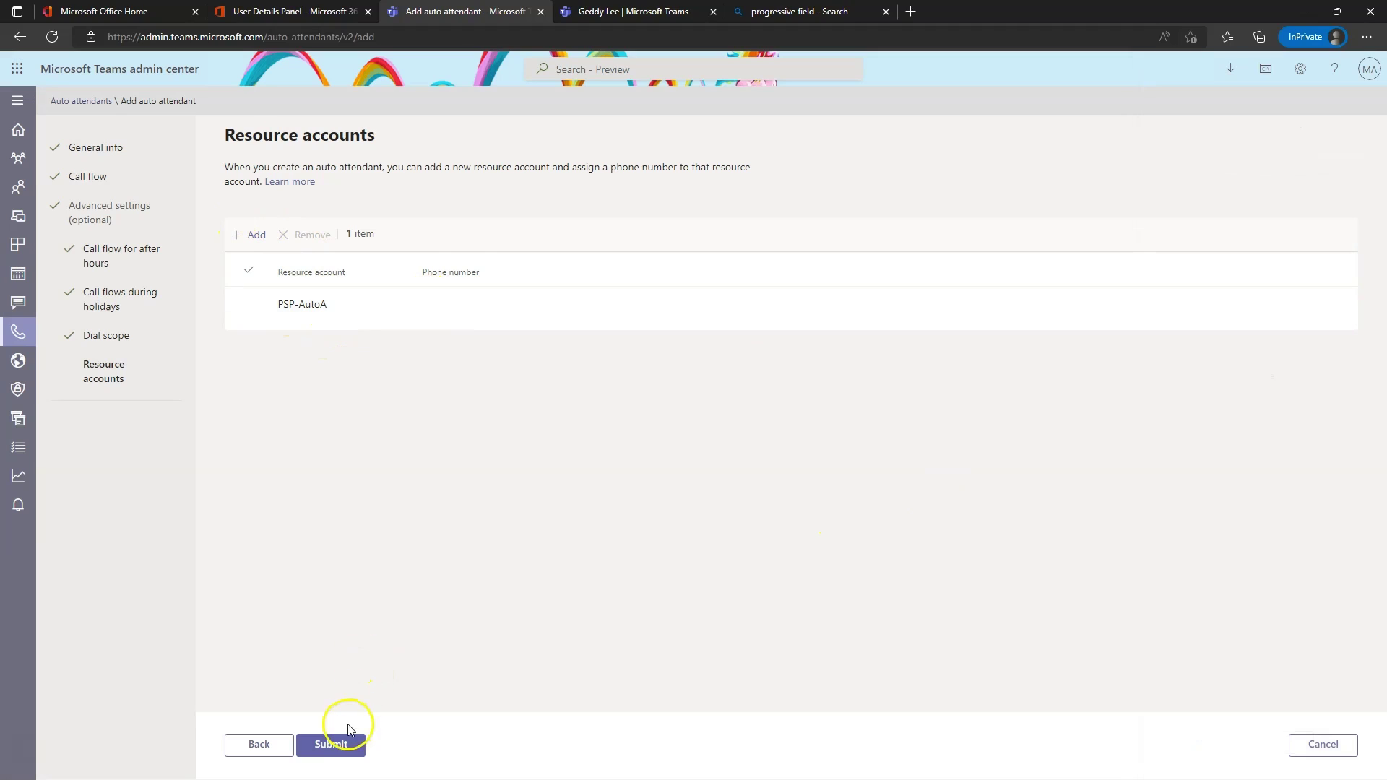
{"action": "left_click", "coordinate": [338, 748]}
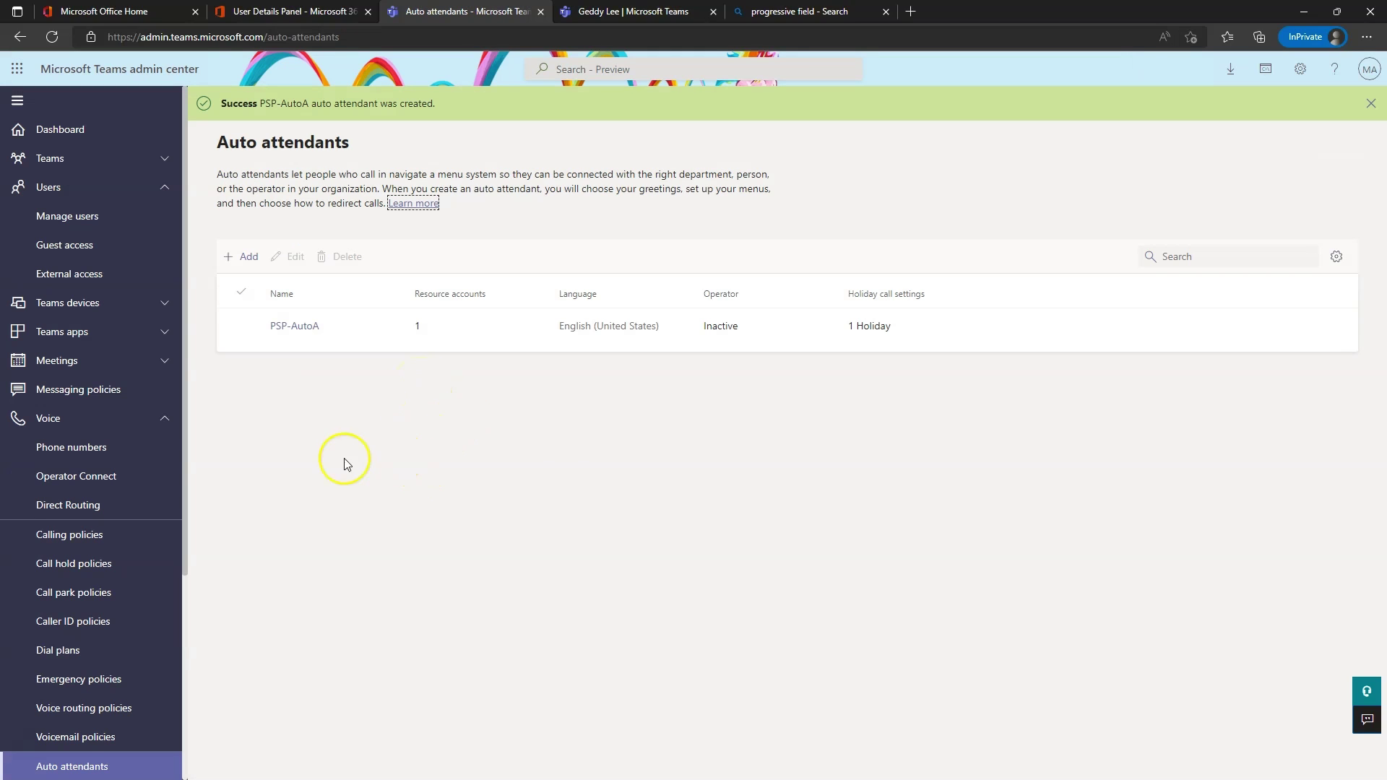
Start a new phone number order from the voice phone numbers page and name it PSP-Resources.
{"action": "left_click", "coordinate": [106, 449]}
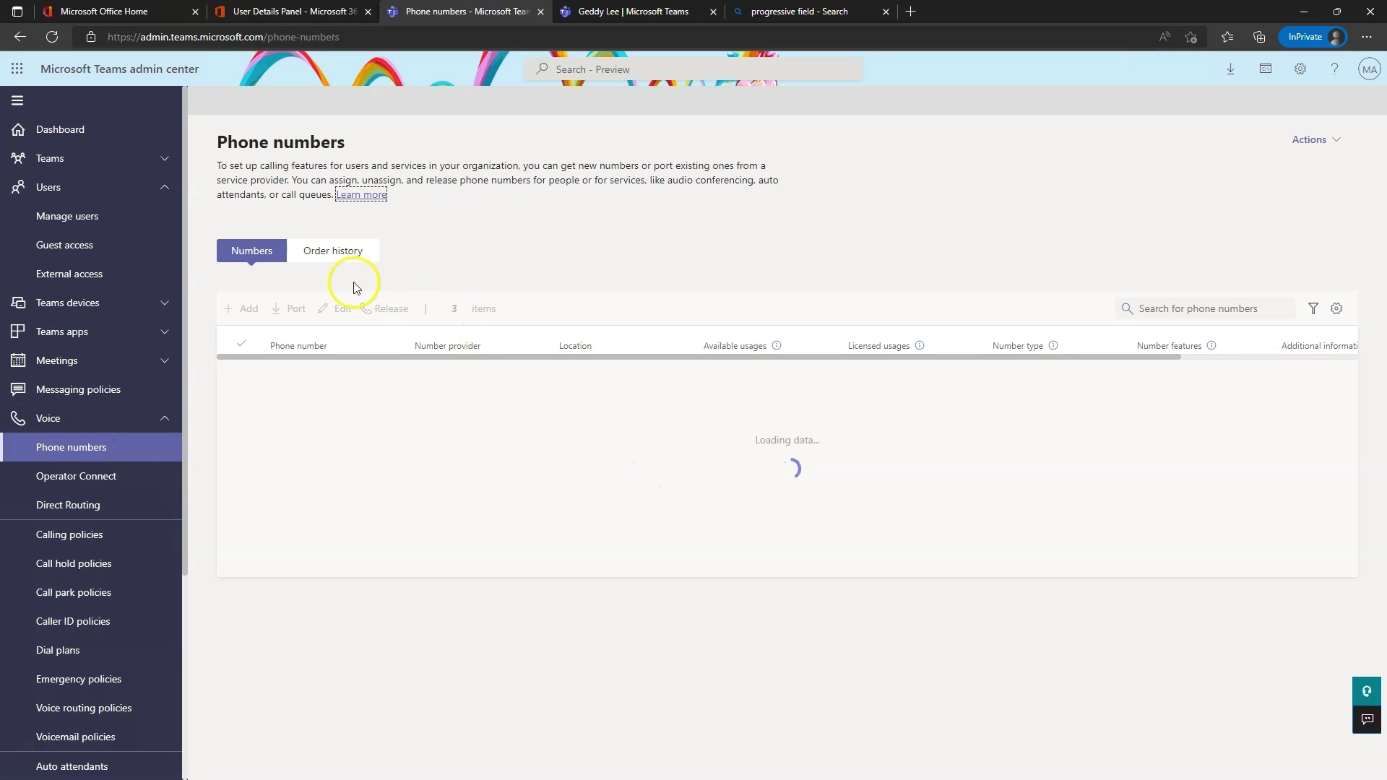
{"action": "left_click", "coordinate": [241, 309]}
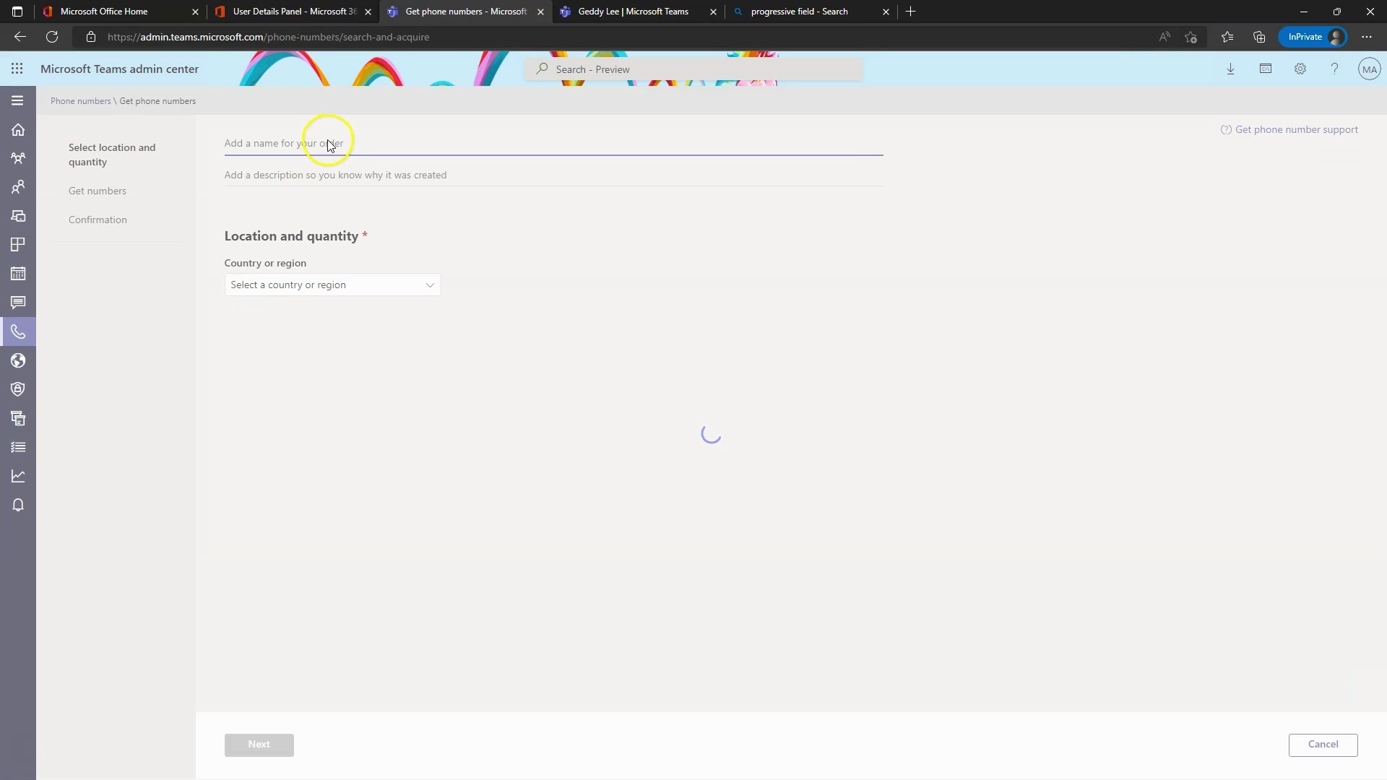
{"action": "left_click", "coordinate": [327, 142]}
{"action": "type", "text": "PSP-Resources"}
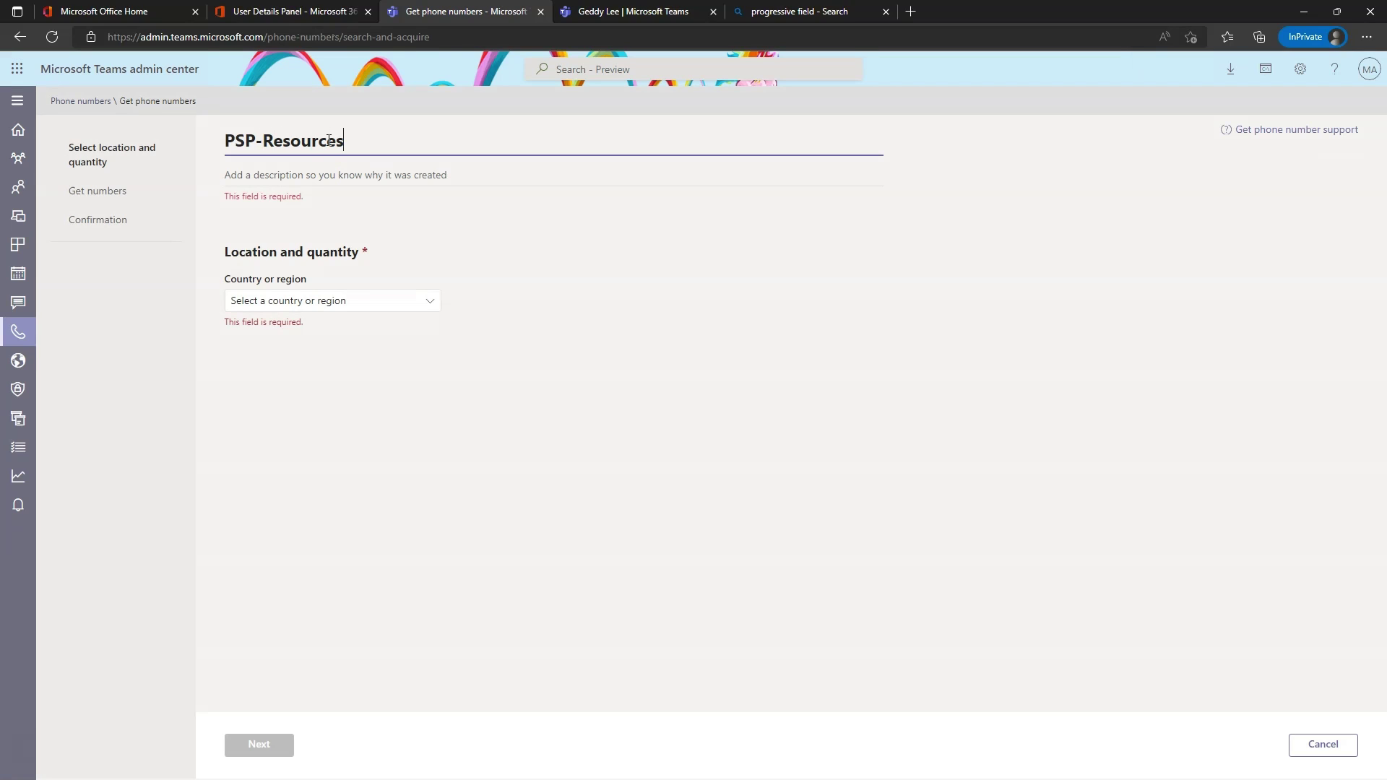
Set the order's country to United States and its number type to Auto attendant (Toll Free).
{"action": "left_click", "coordinate": [345, 301]}
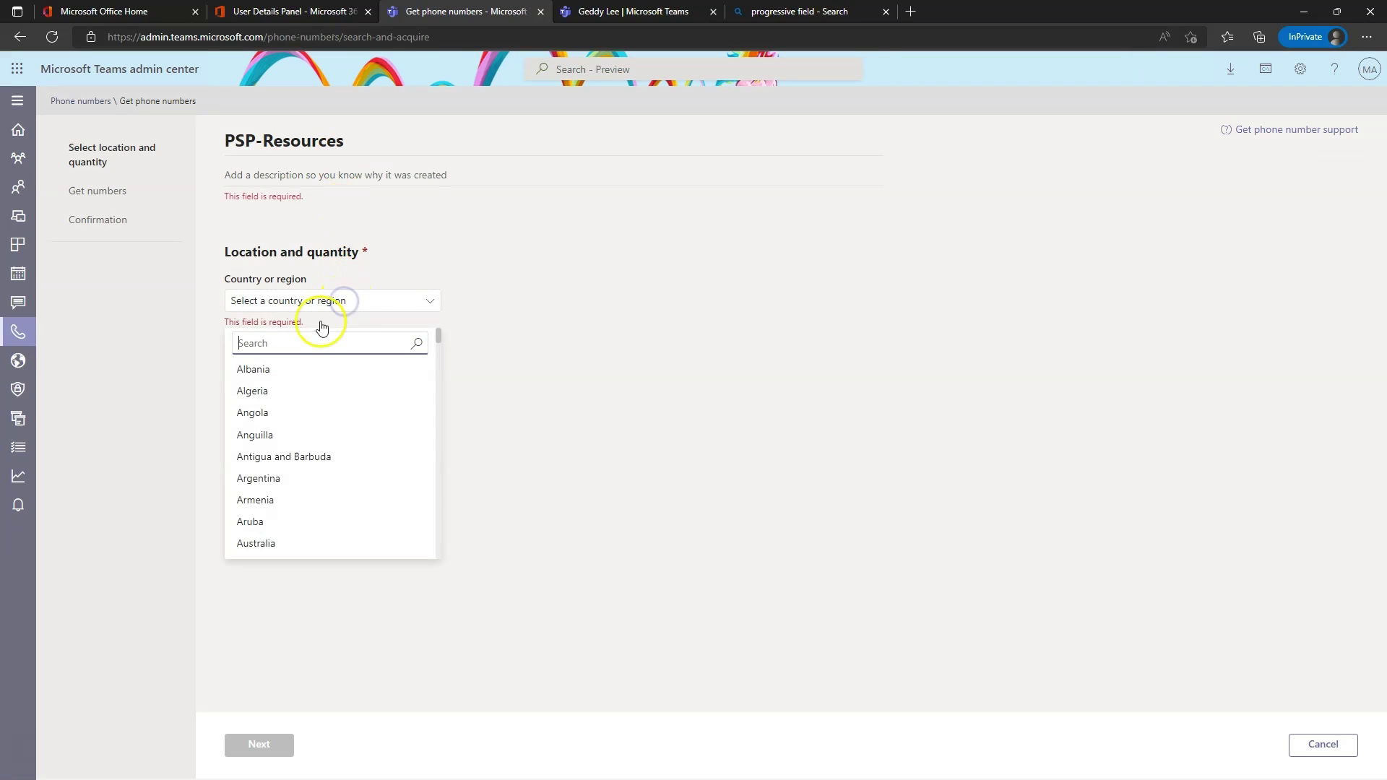
{"action": "type", "text": "unit"}
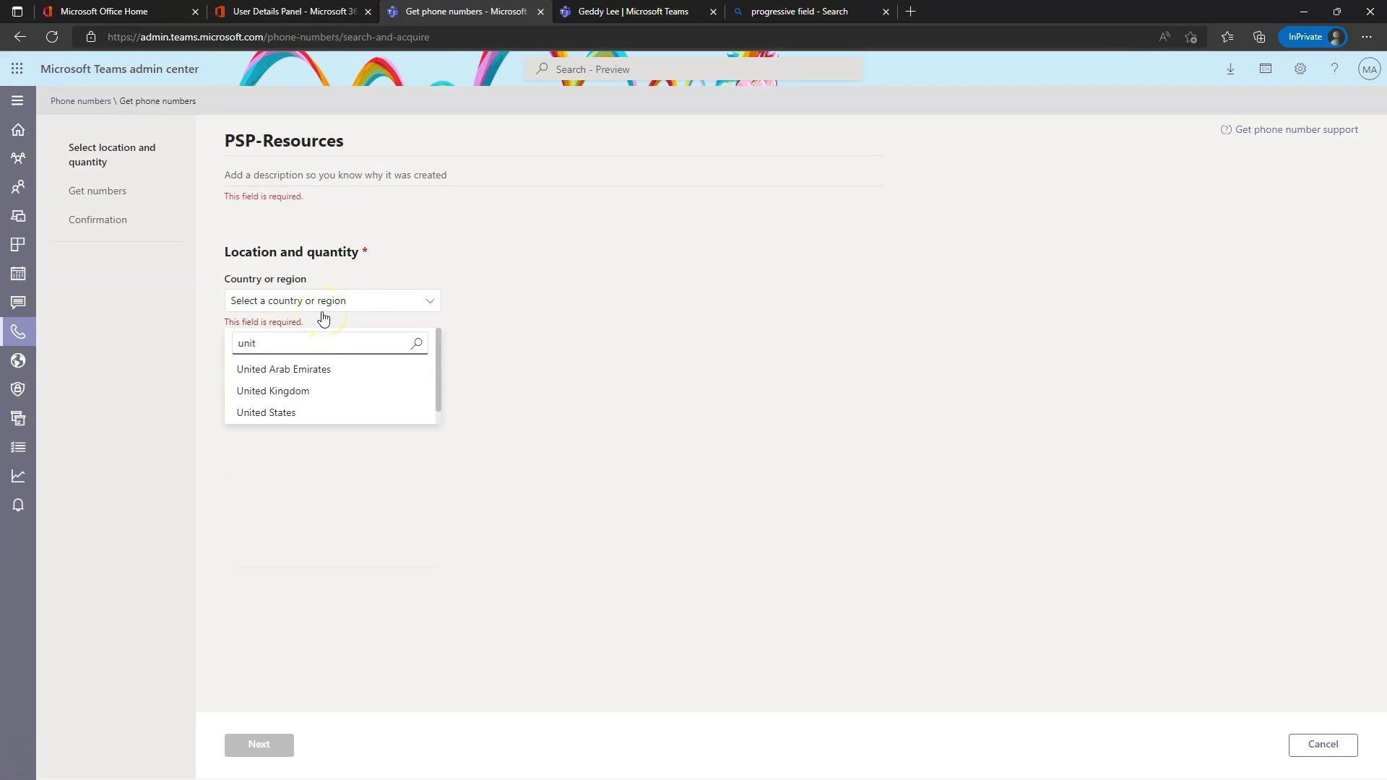
{"action": "key", "text": "Down"}
{"action": "key", "text": "Down"}
{"action": "key", "text": "Down"}
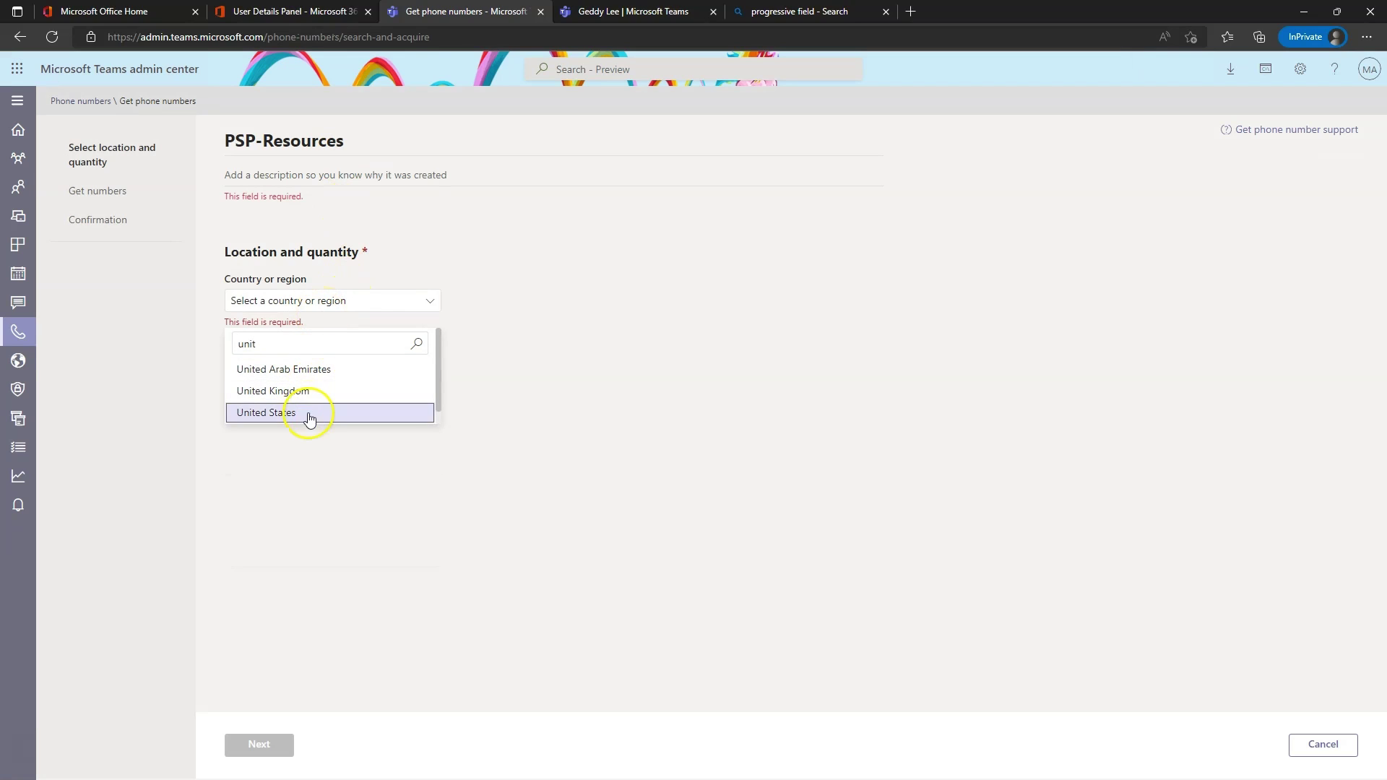
{"action": "left_click", "coordinate": [300, 422]}
{"action": "left_click", "coordinate": [314, 349]}
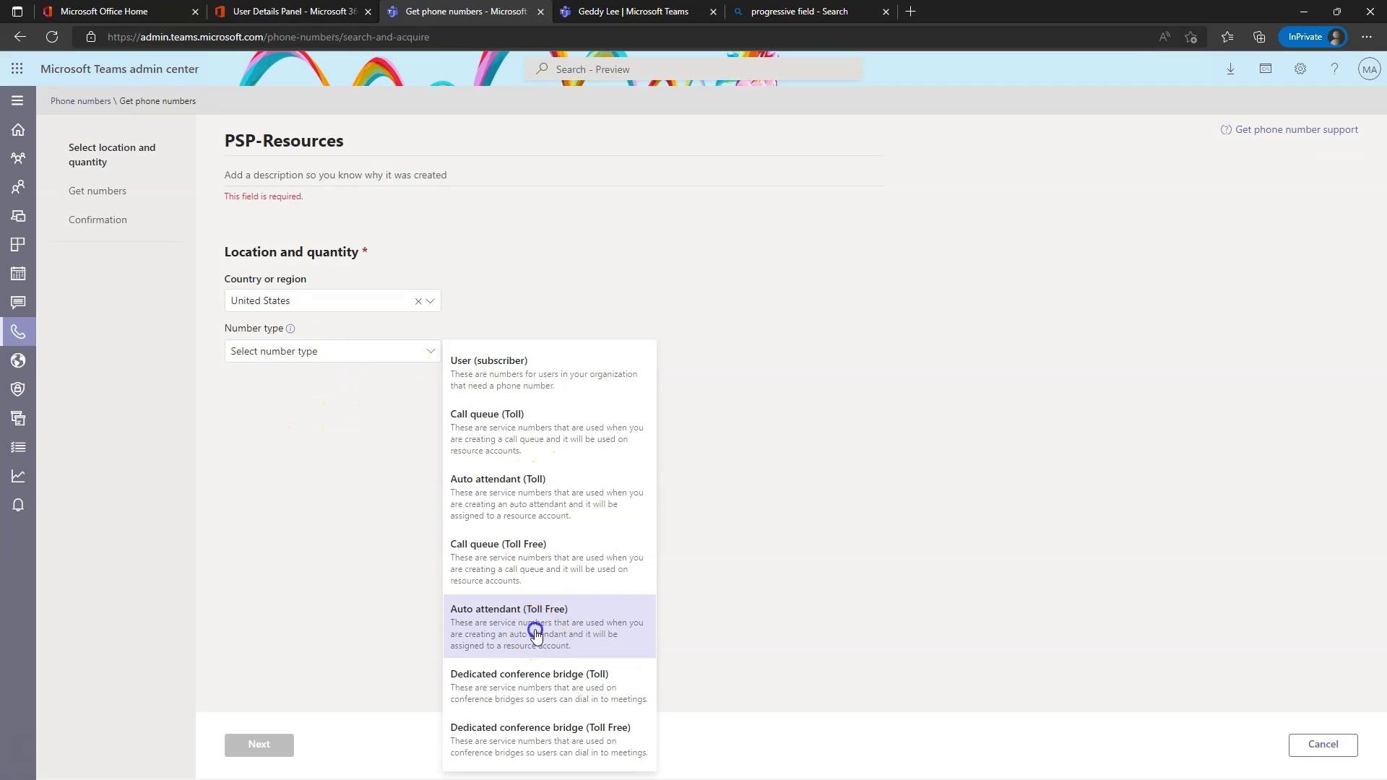
{"action": "left_click", "coordinate": [535, 633]}
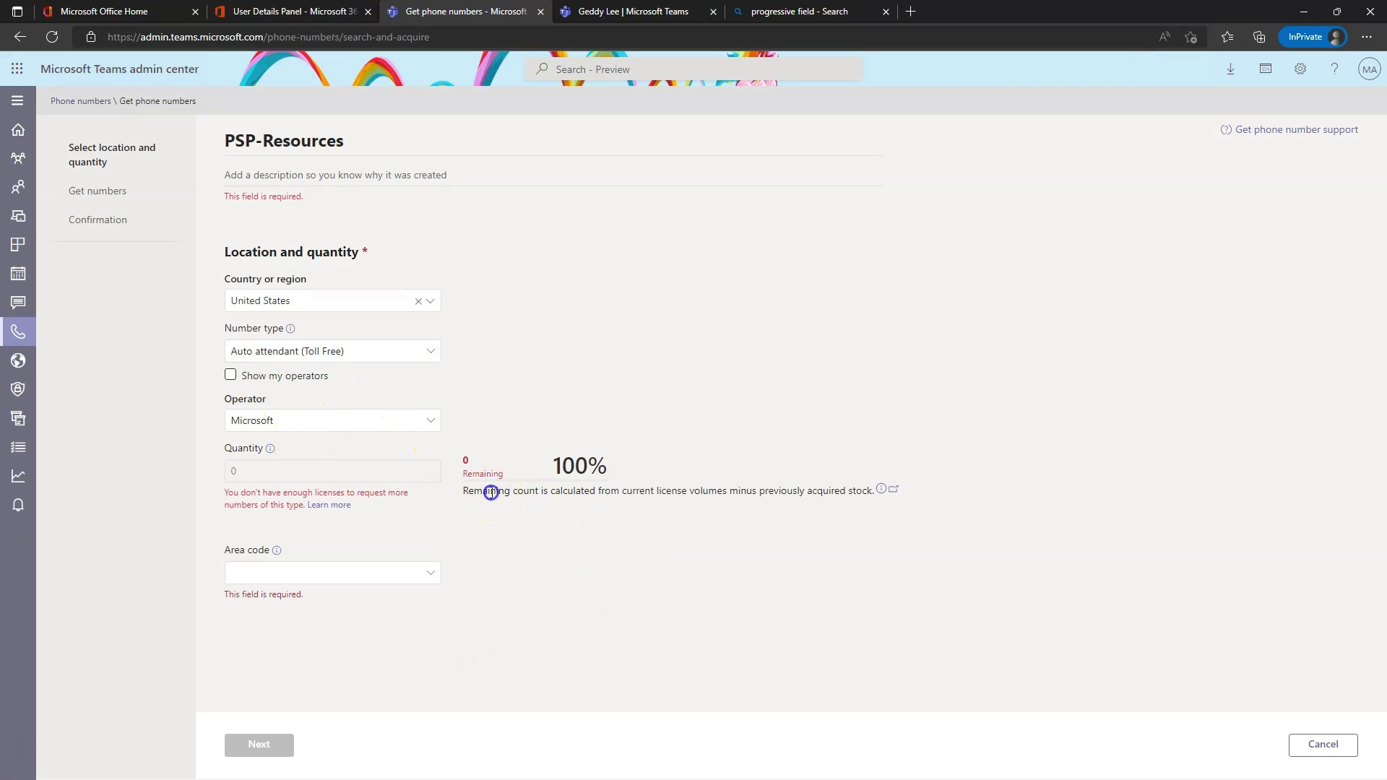
Review the note on how the order's remaining license count is calculated.
{"action": "left_click_drag", "start_coordinate": [489, 490], "coordinate": [882, 501]}
{"action": "left_click", "coordinate": [836, 543]}
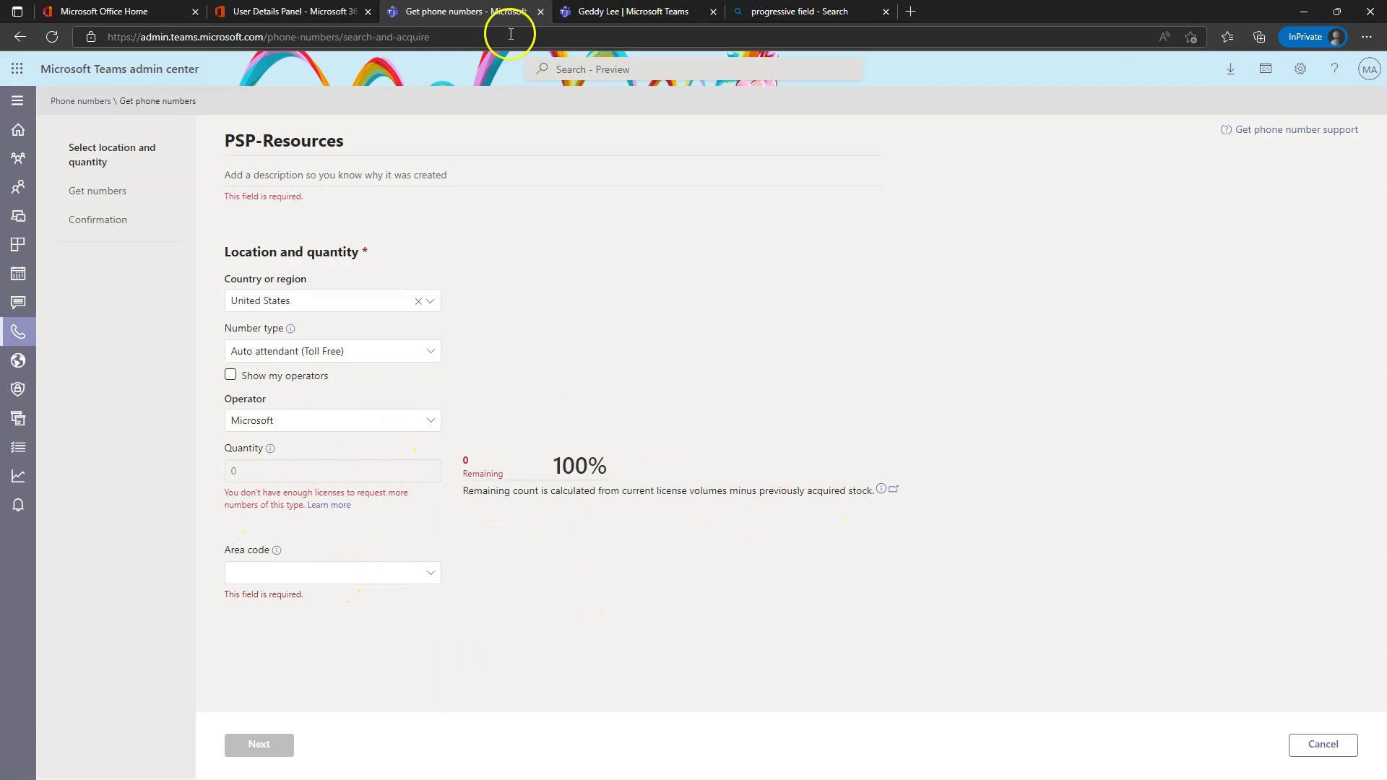
{"action": "left_click", "coordinate": [618, 13]}
{"action": "left_click", "coordinate": [491, 10]}
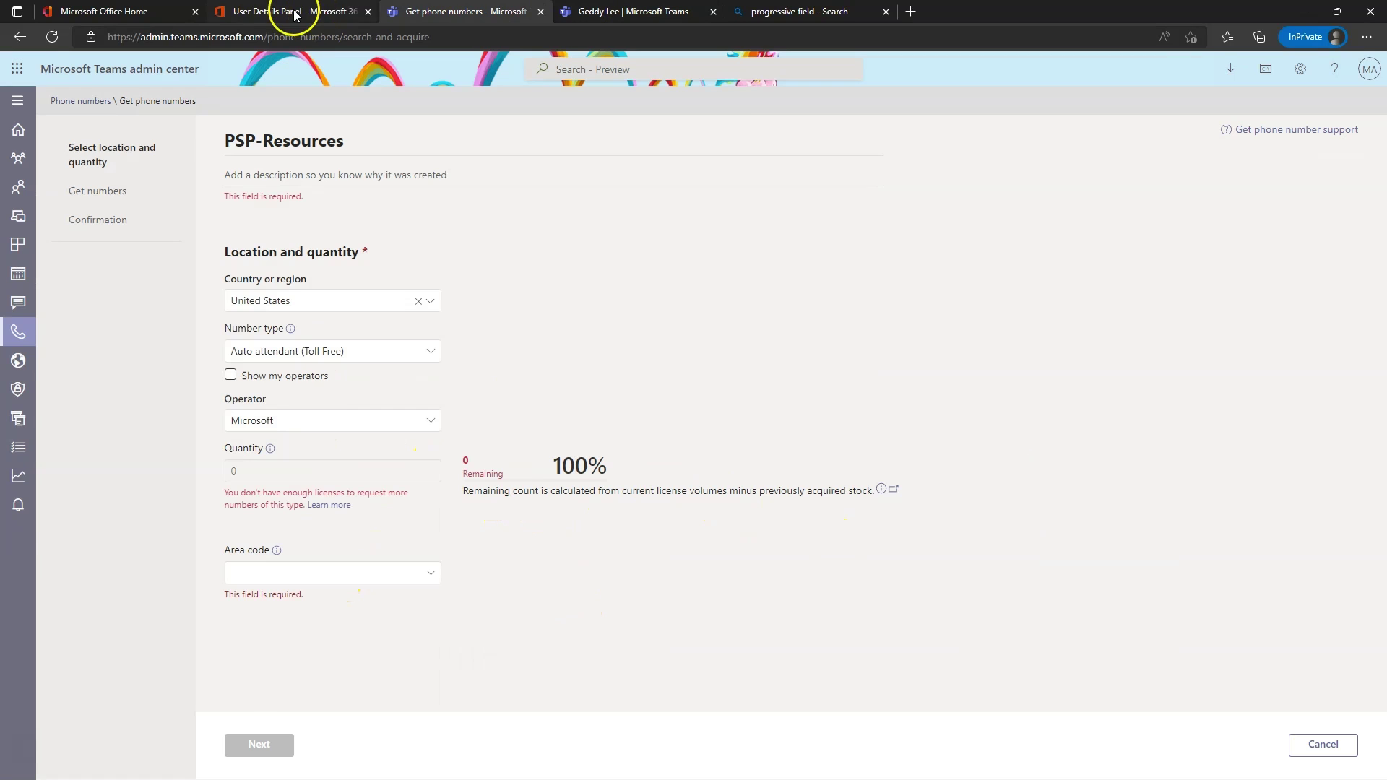
Switch to the Microsoft 365 admin center, refresh the active users and open PSP-AutoA's licenses and apps.
{"action": "left_click", "coordinate": [289, 11]}
{"action": "left_click", "coordinate": [50, 37]}
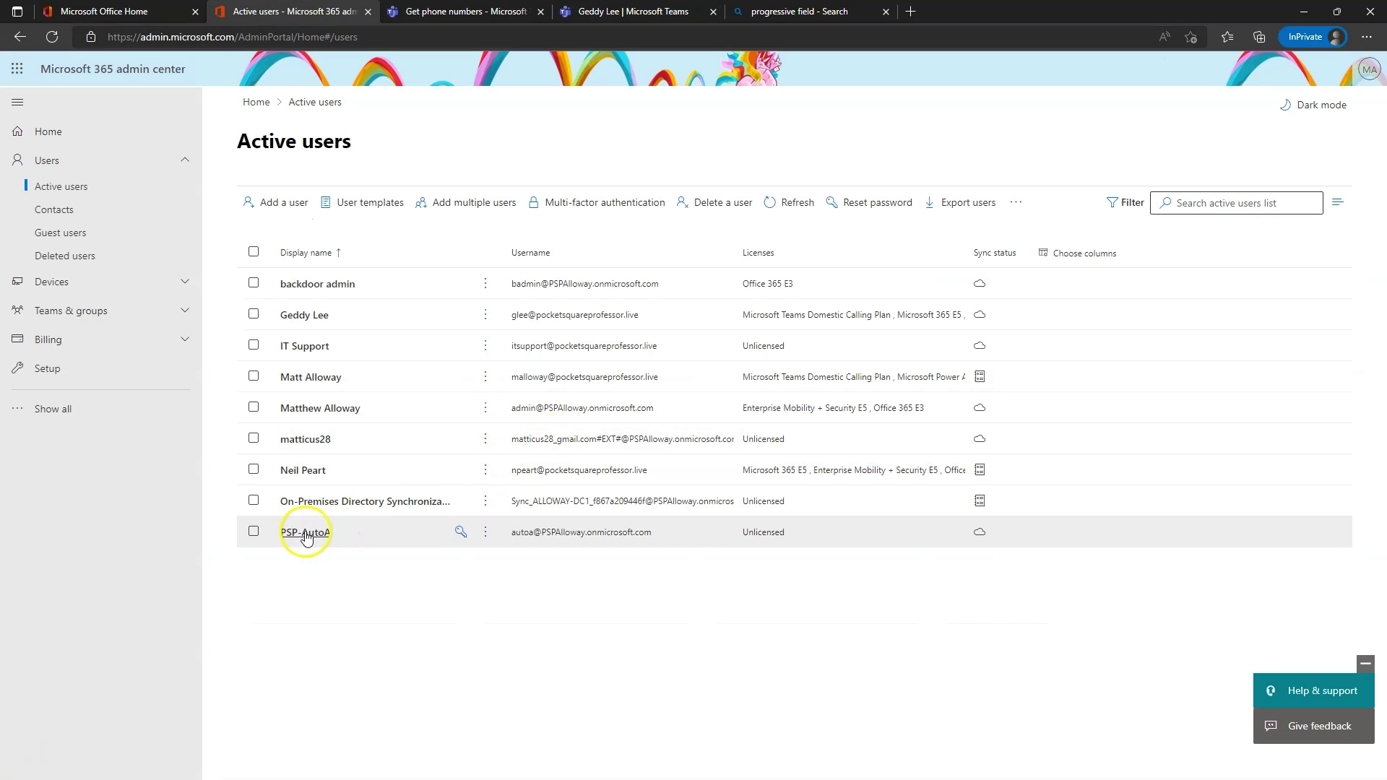
{"action": "left_click", "coordinate": [305, 534]}
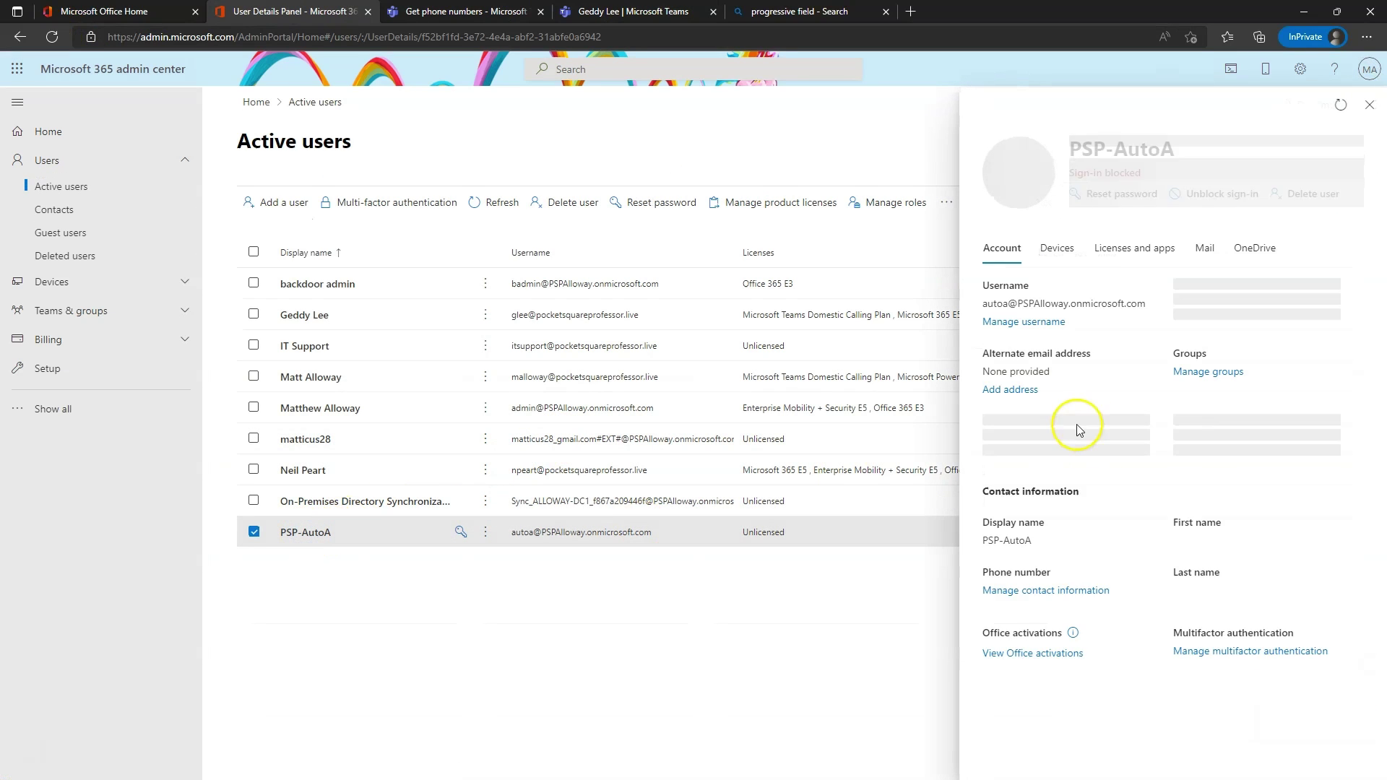
{"action": "left_click", "coordinate": [1141, 248]}
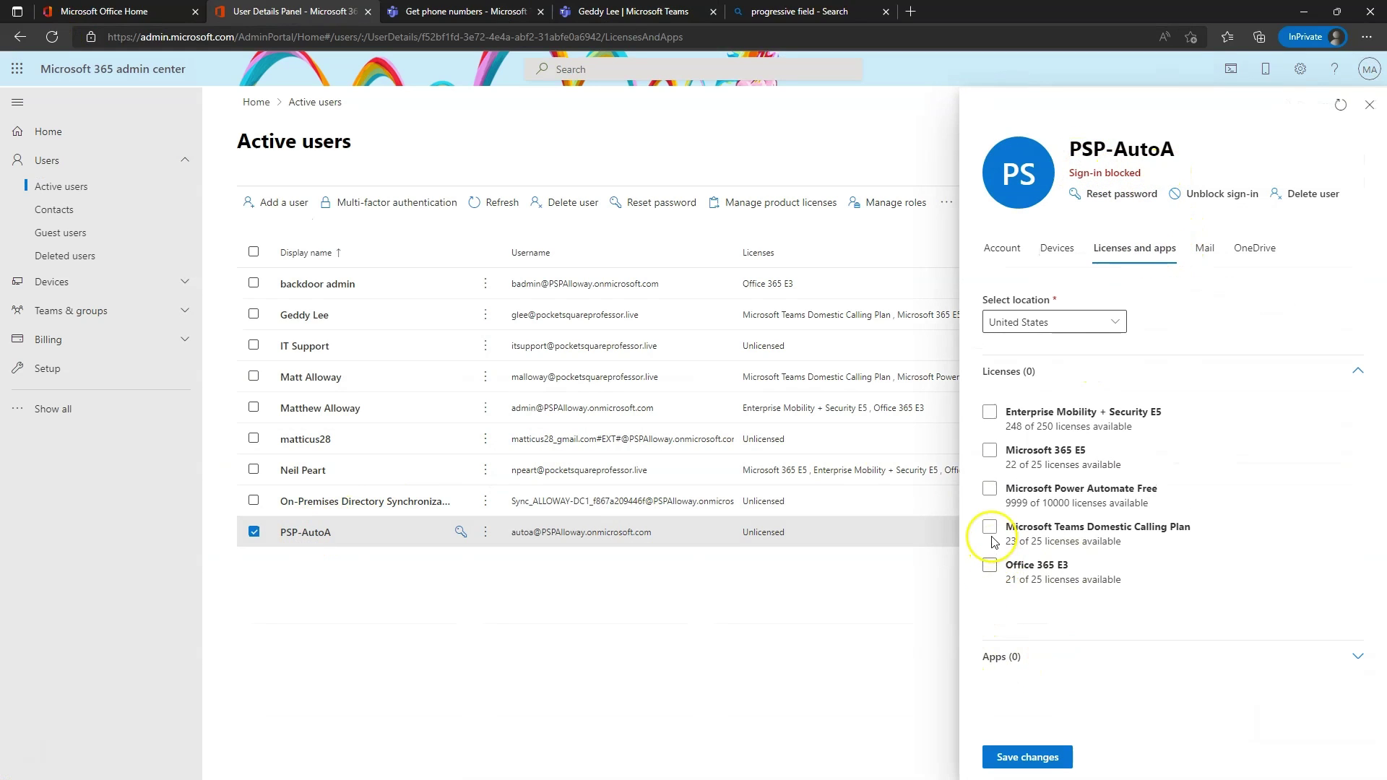
Assign the Microsoft Teams Domestic Calling Plan and Microsoft 365 E5 licenses to PSP-AutoA, save, and close its details.
{"action": "left_click", "coordinate": [989, 531]}
{"action": "left_click", "coordinate": [1028, 757]}
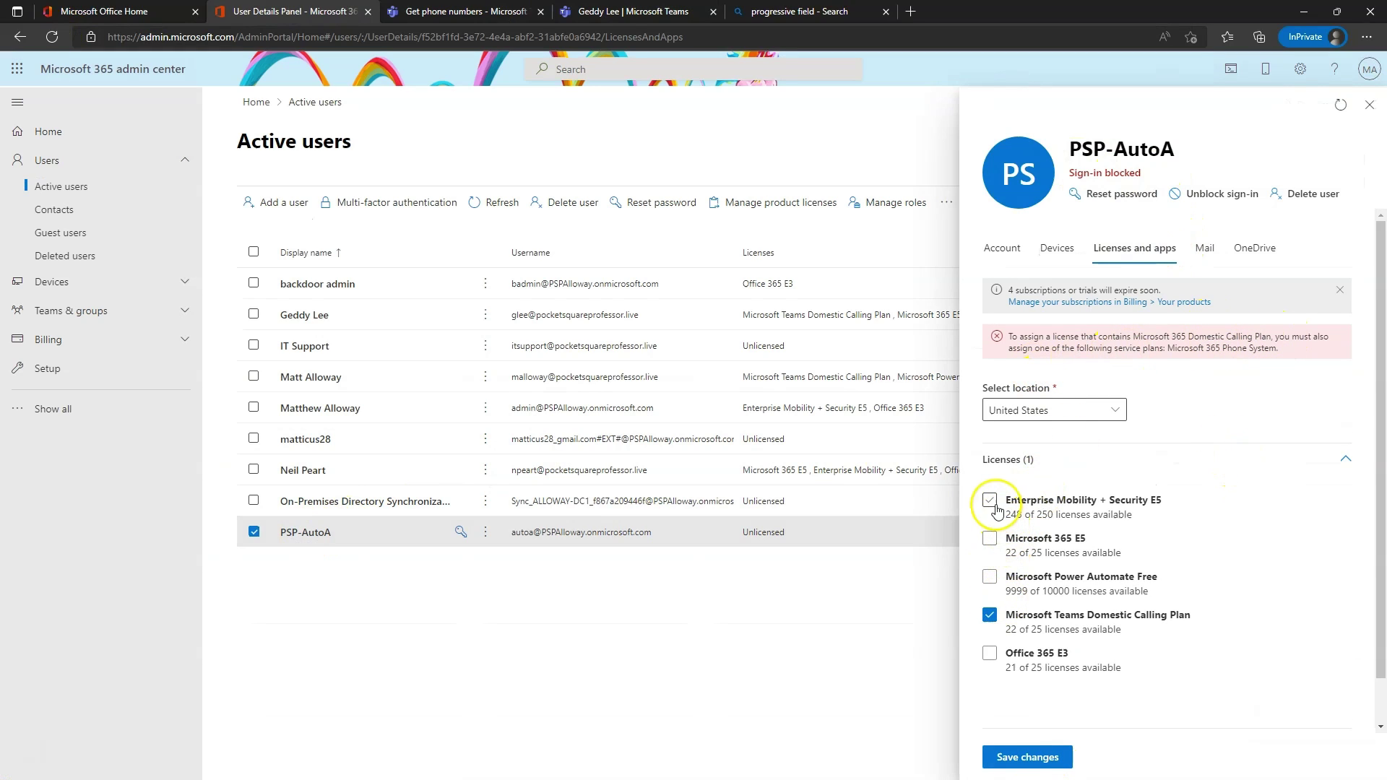
{"action": "left_click", "coordinate": [991, 540]}
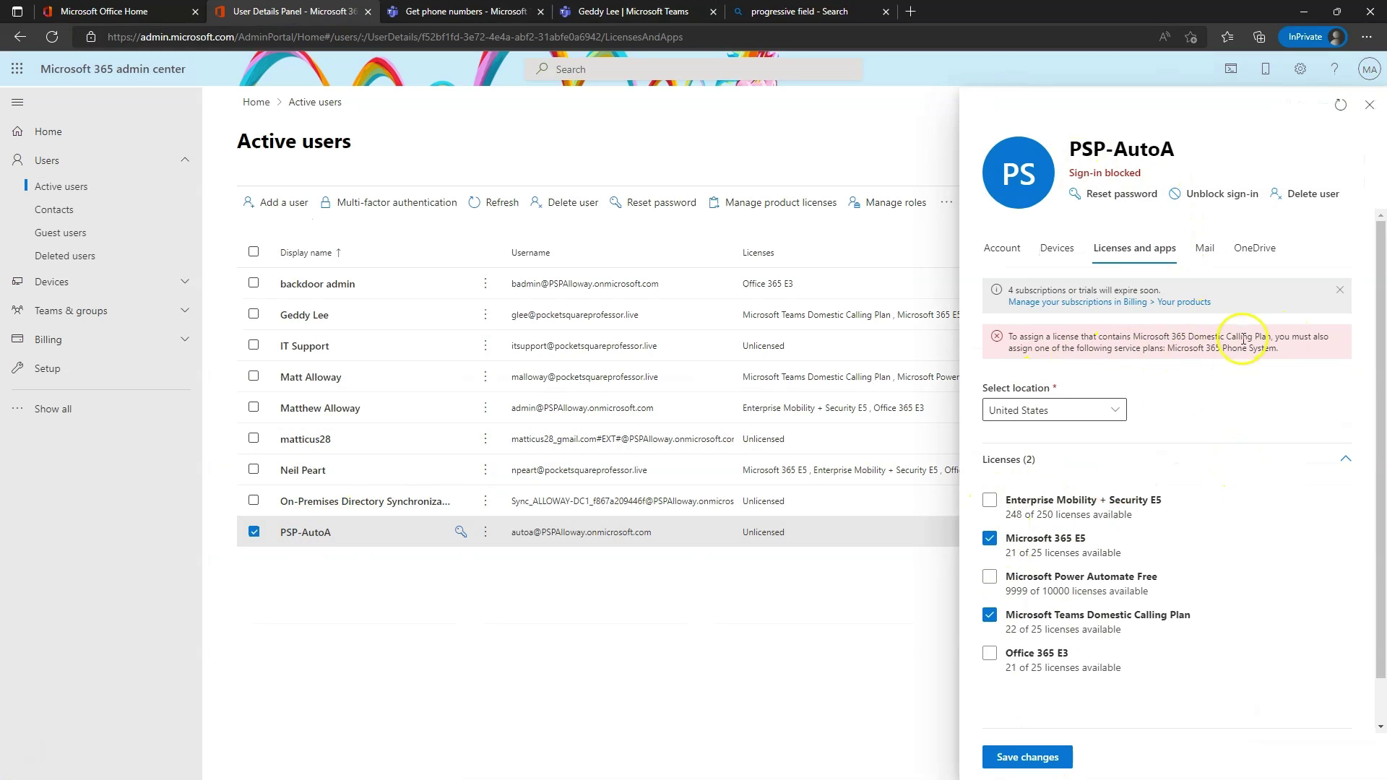
{"action": "left_click", "coordinate": [997, 757]}
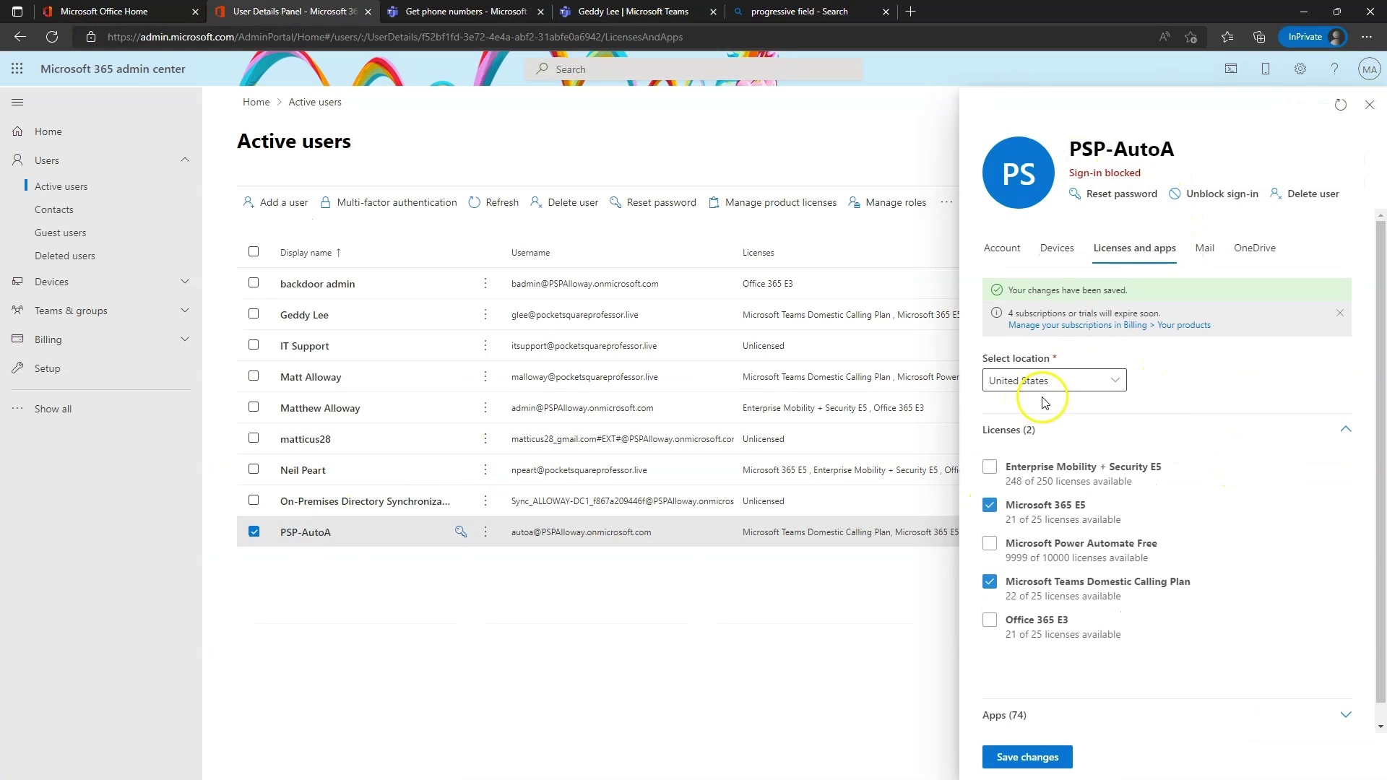
{"action": "left_click", "coordinate": [1369, 105]}
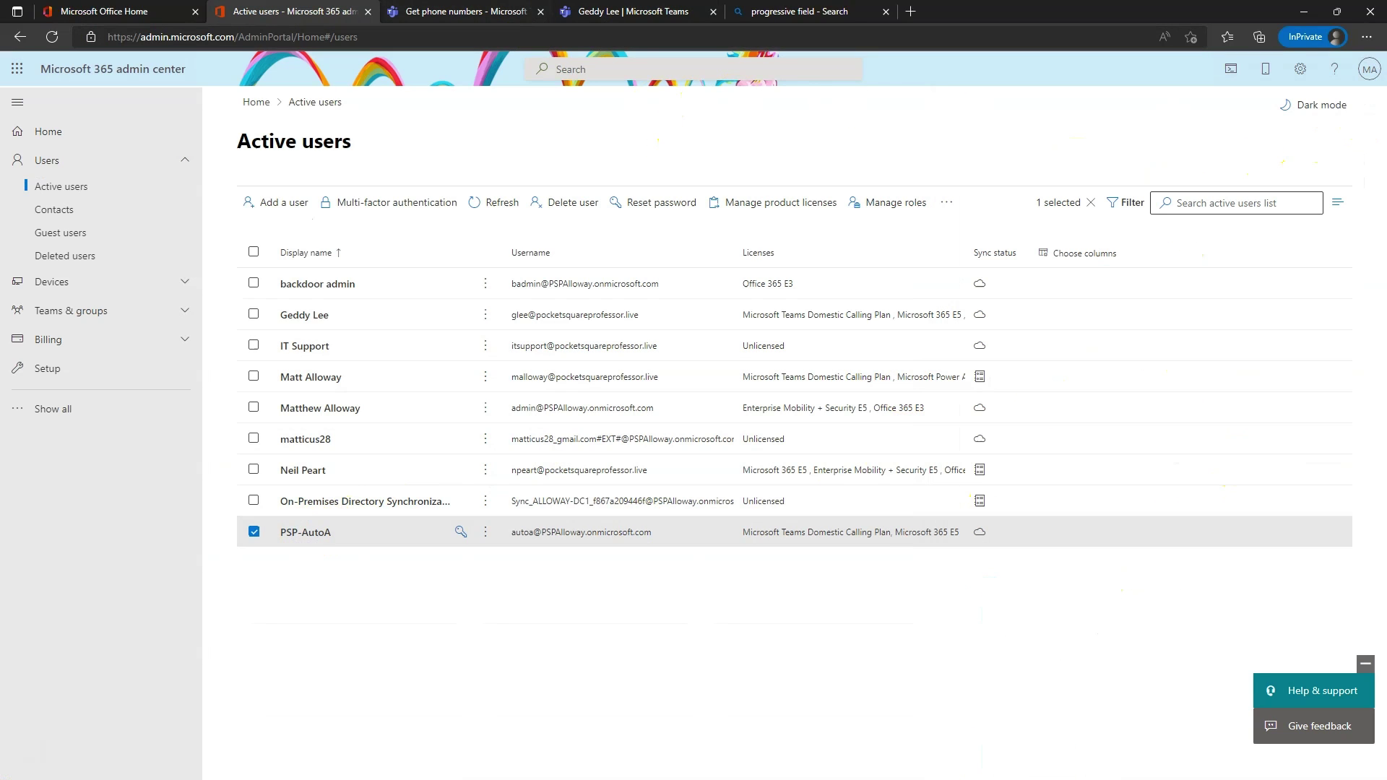
Return to the phone number order in the Teams admin center and set its description to AutoA.
{"action": "left_click", "coordinate": [459, 10]}
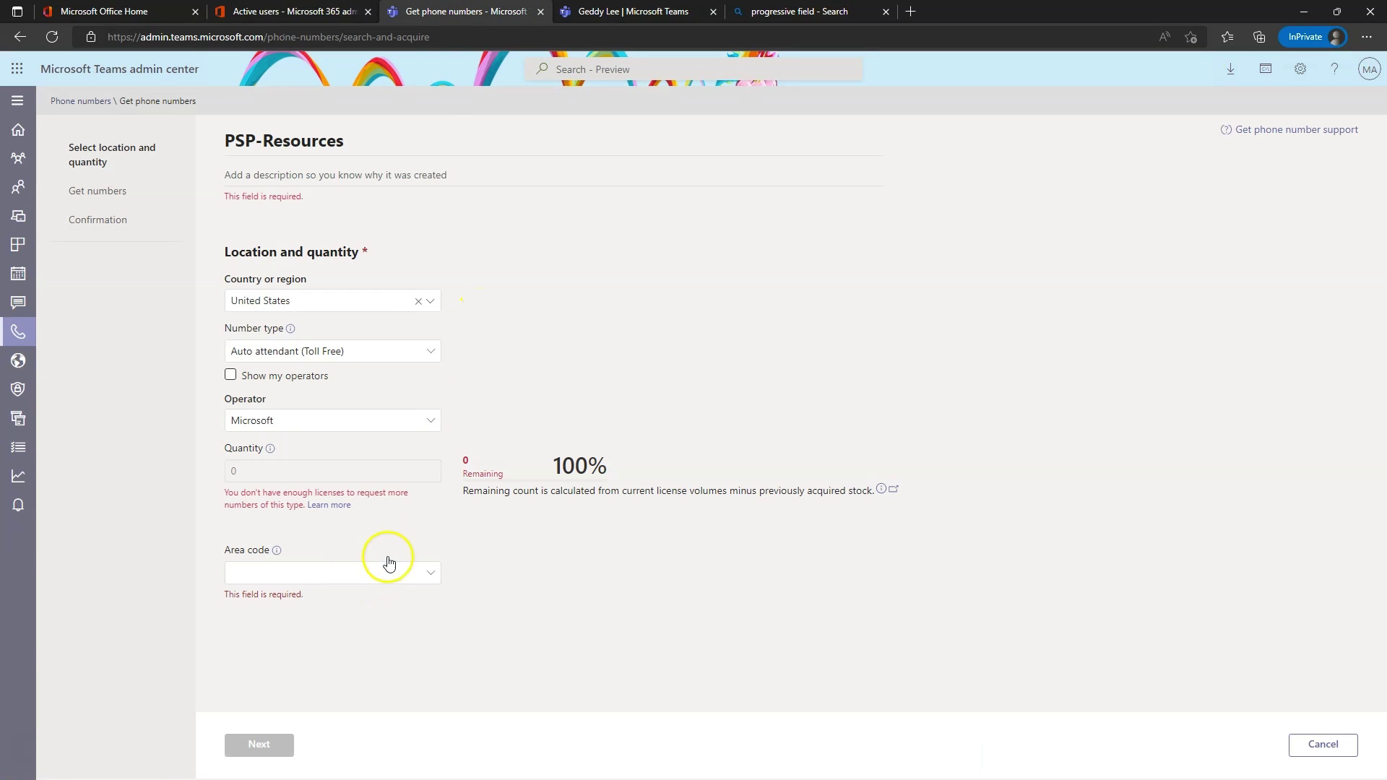
{"action": "left_click", "coordinate": [346, 174]}
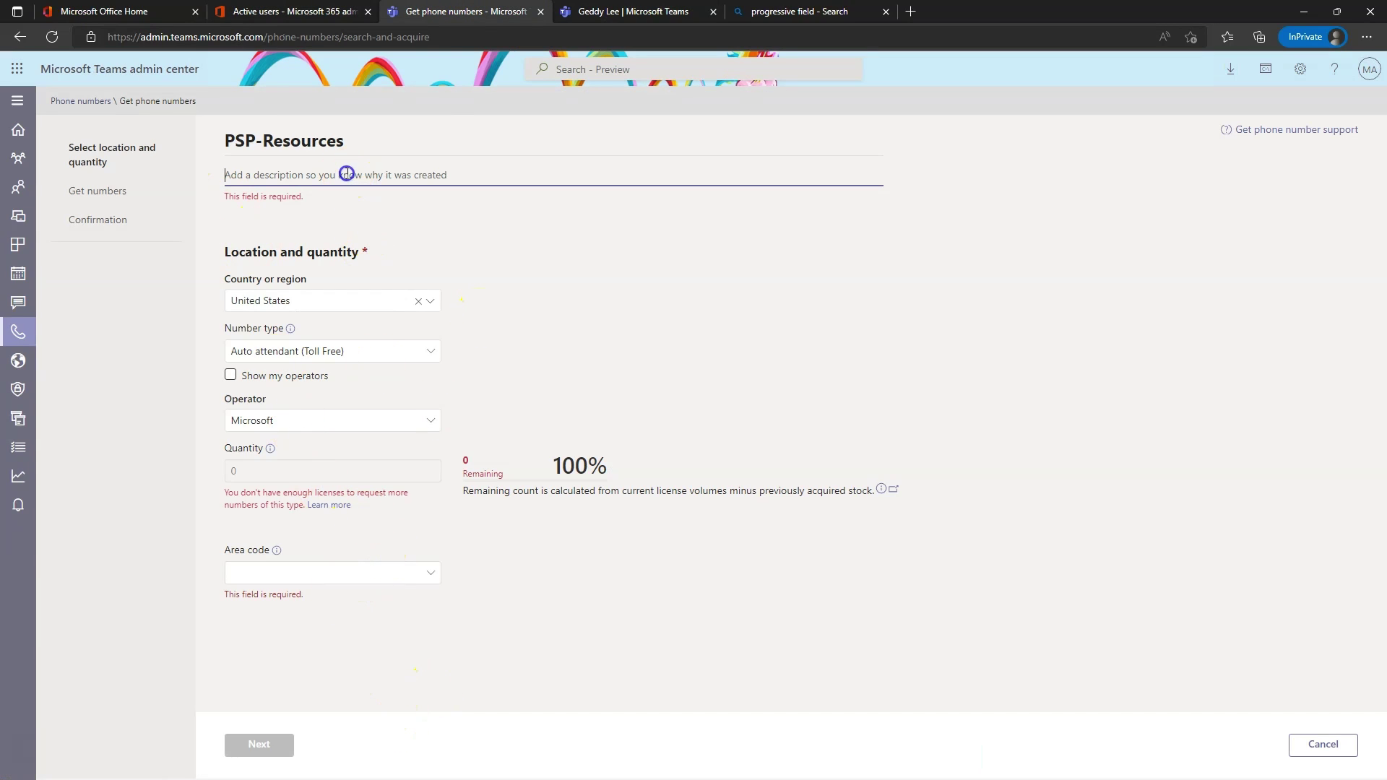
{"action": "type", "text": "AutoA"}
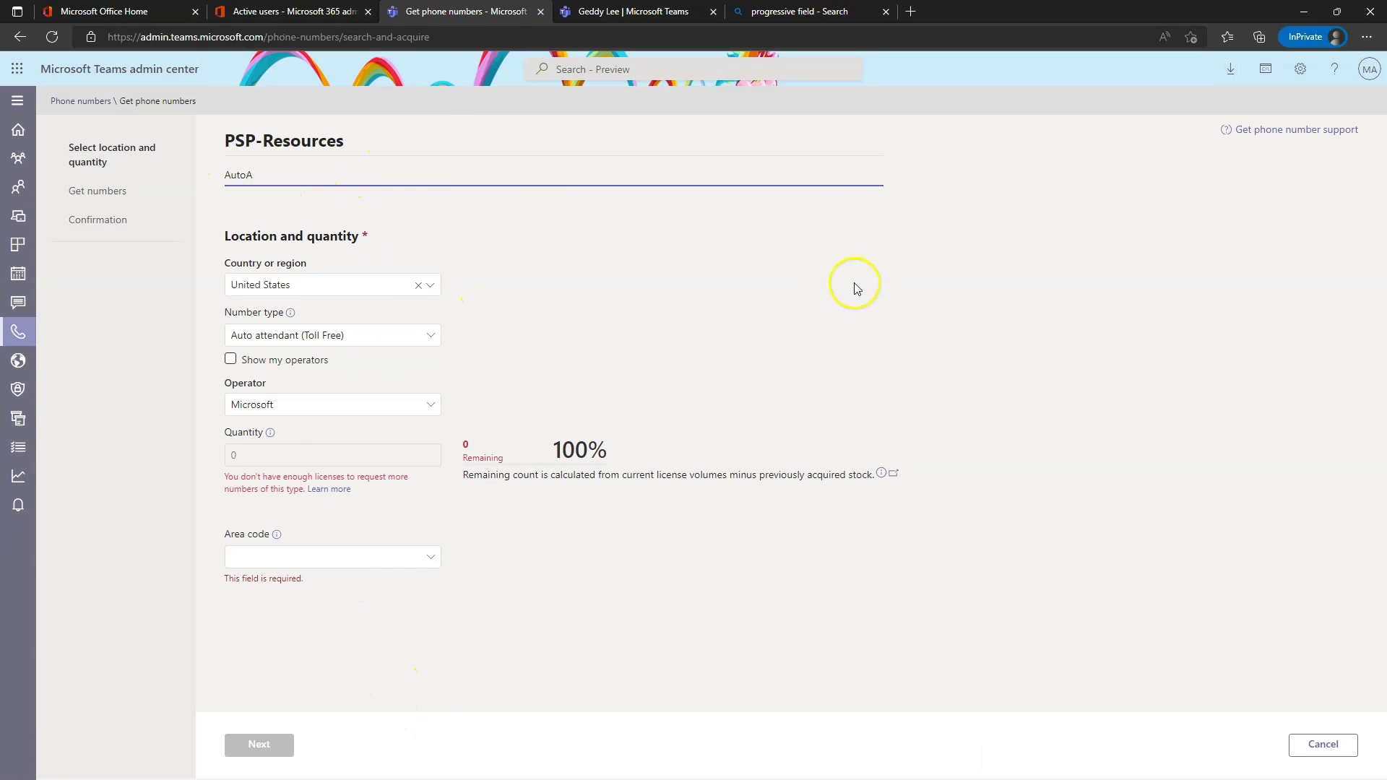
{"action": "left_click", "coordinate": [856, 288]}
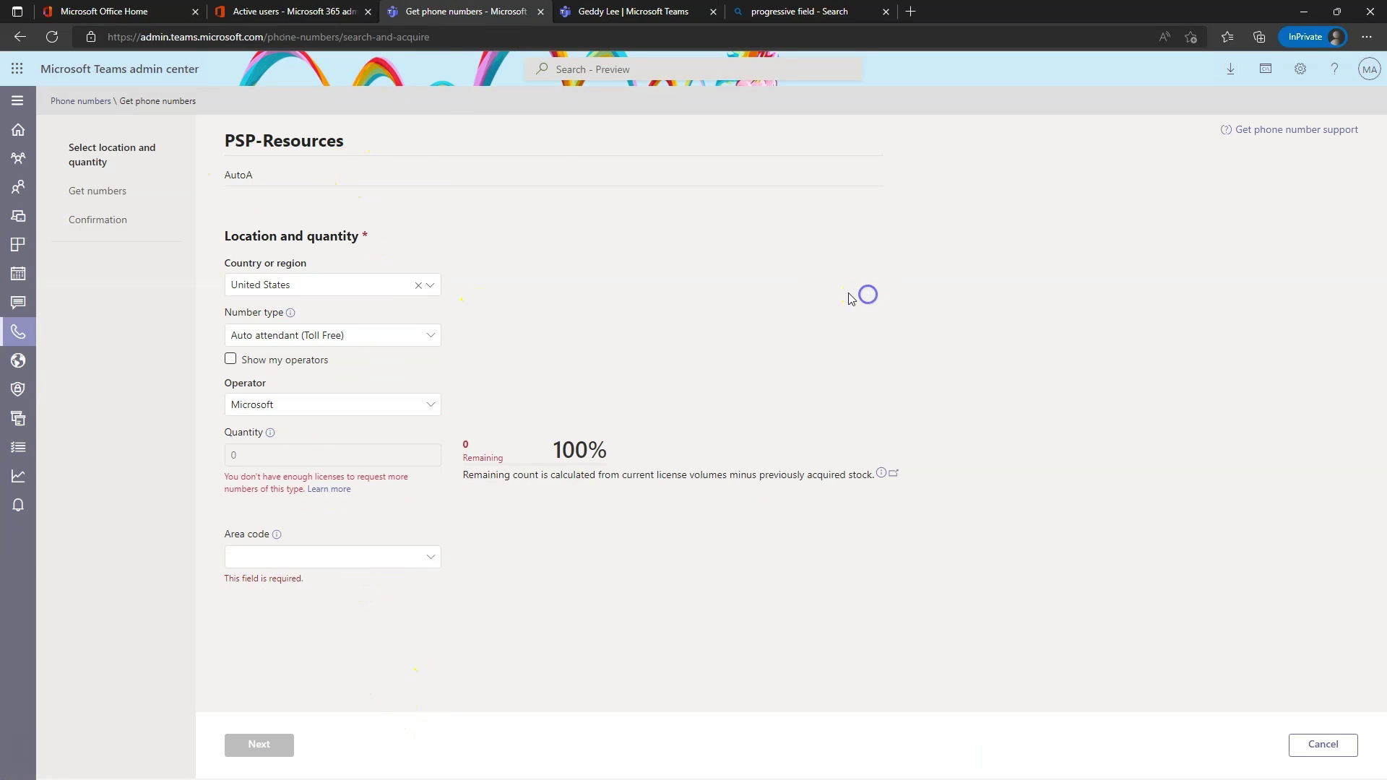
Try to edit the order's quantity, and set its area code to 888.
{"action": "left_click", "coordinate": [270, 453]}
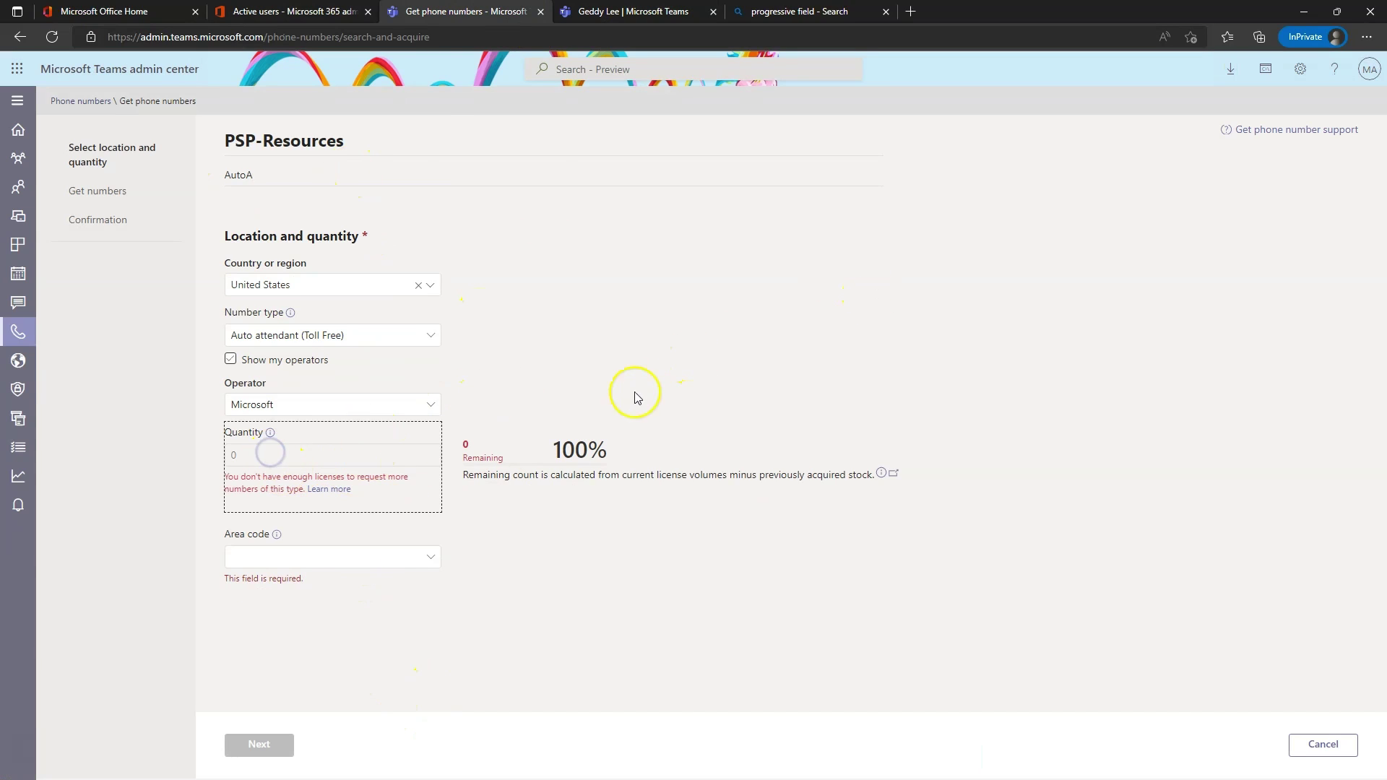
{"action": "left_click", "coordinate": [310, 565]}
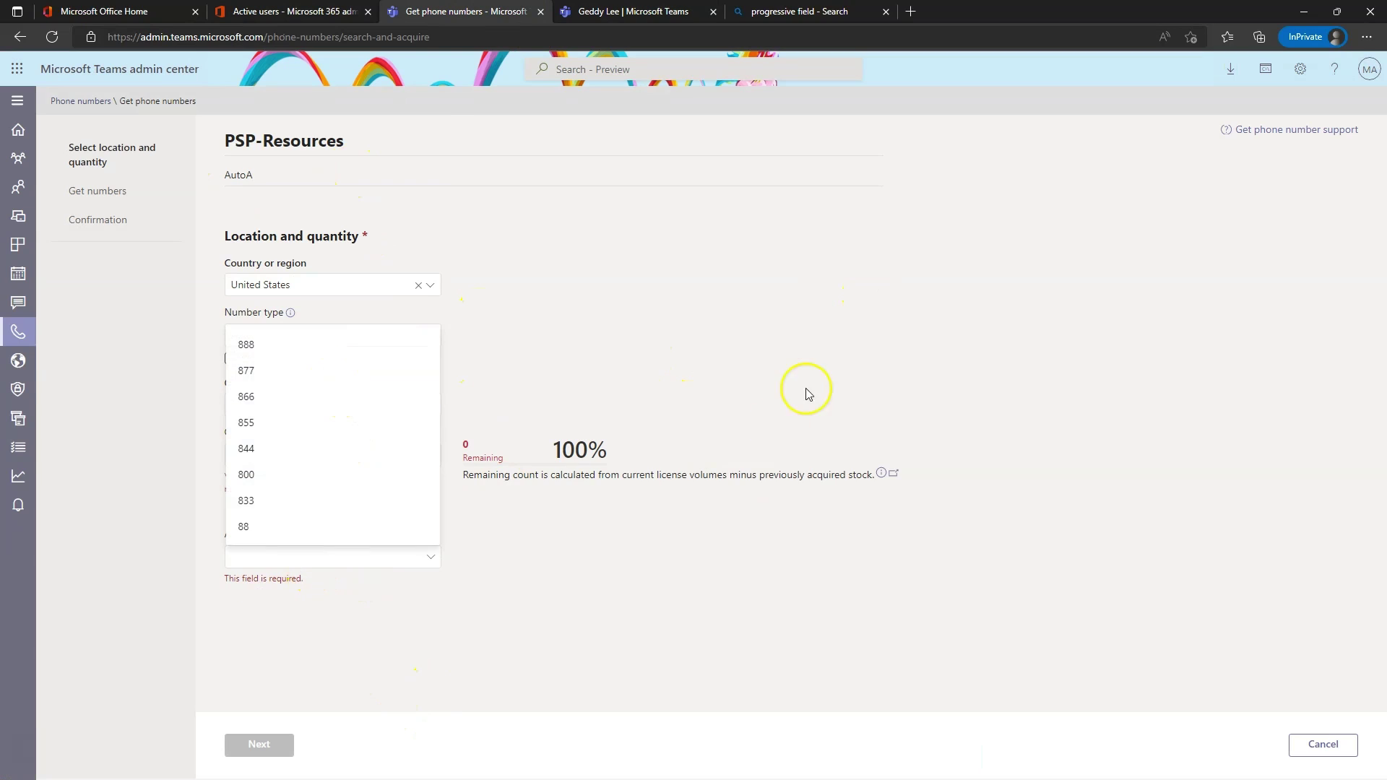
{"action": "left_click", "coordinate": [270, 593]}
{"action": "left_click", "coordinate": [254, 559]}
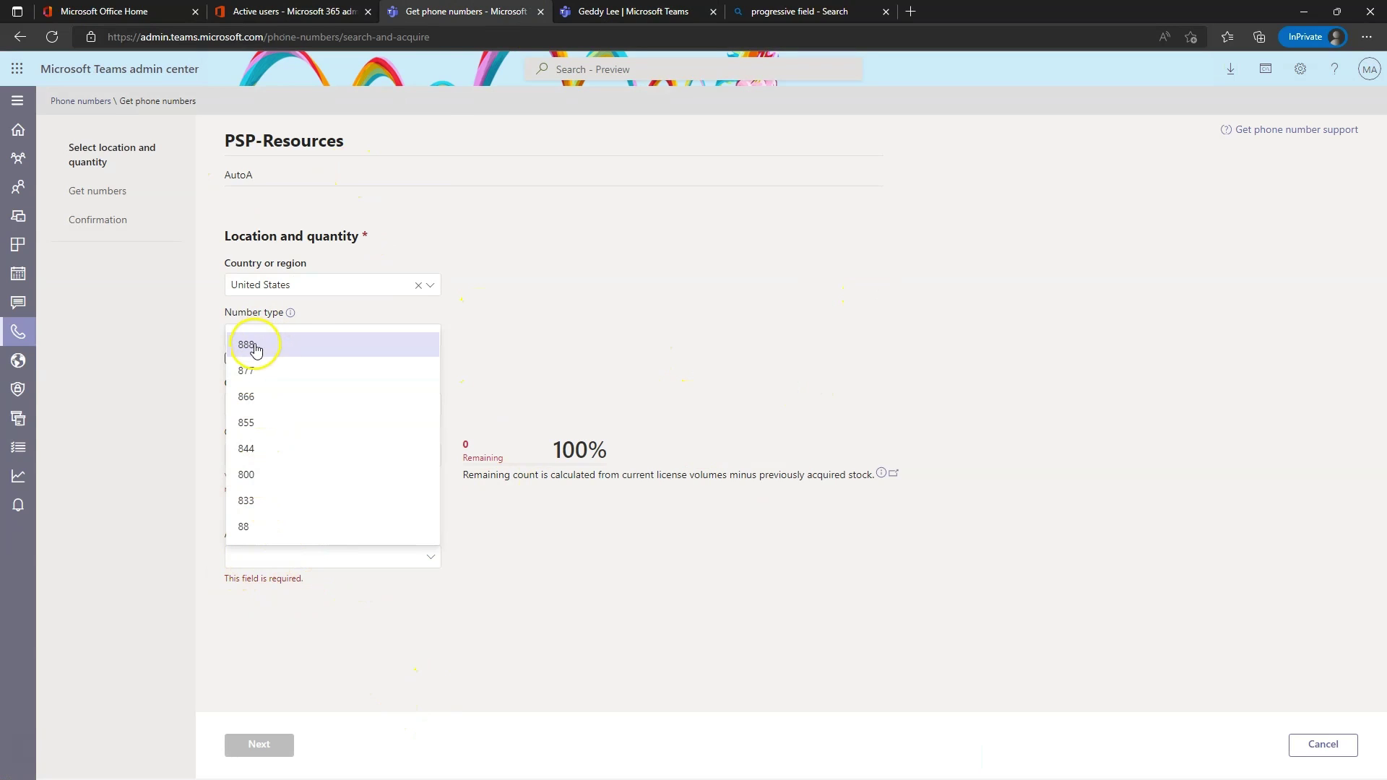
{"action": "left_click", "coordinate": [256, 348]}
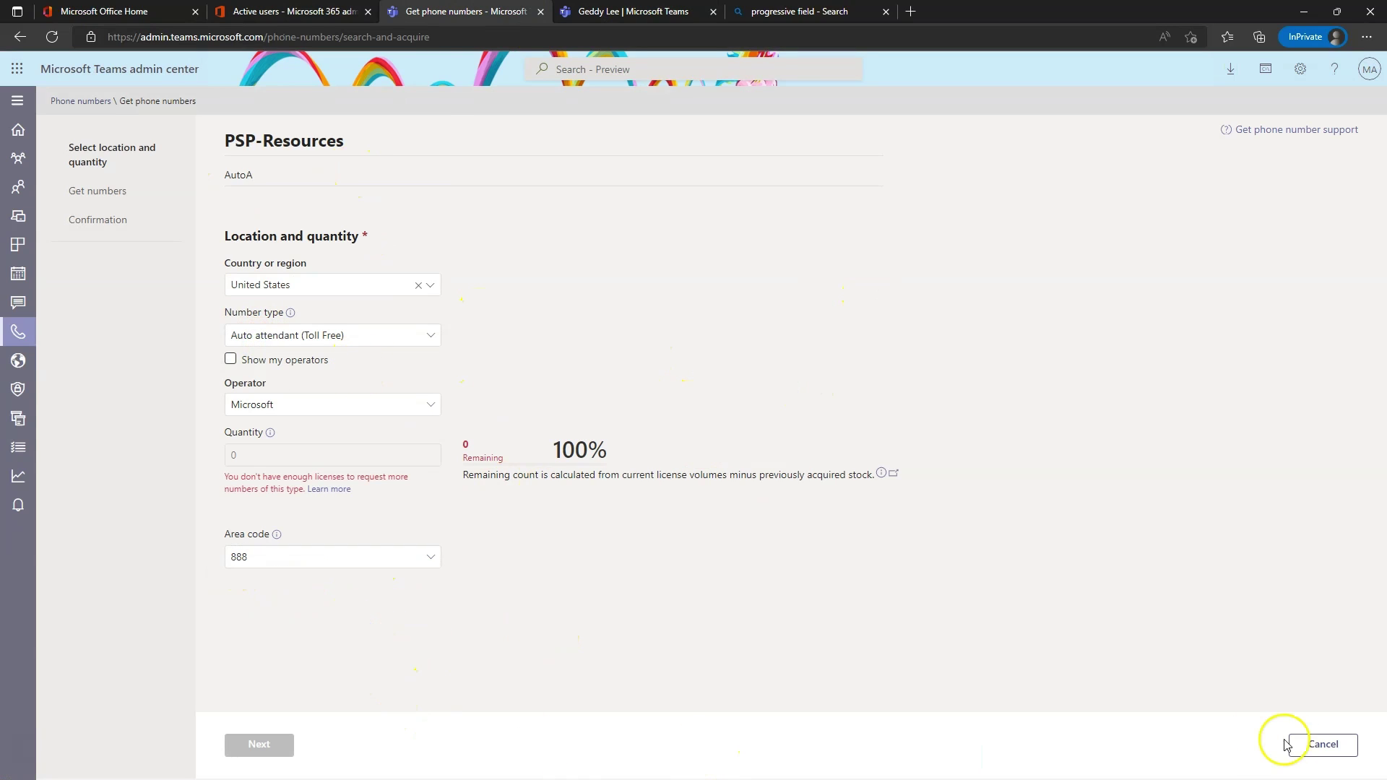
Copy the order name PSP-Resources and cancel the phone number order.
{"action": "left_click_drag", "start_coordinate": [346, 142], "coordinate": [177, 144]}
{"action": "key", "text": "ctrl+c"}
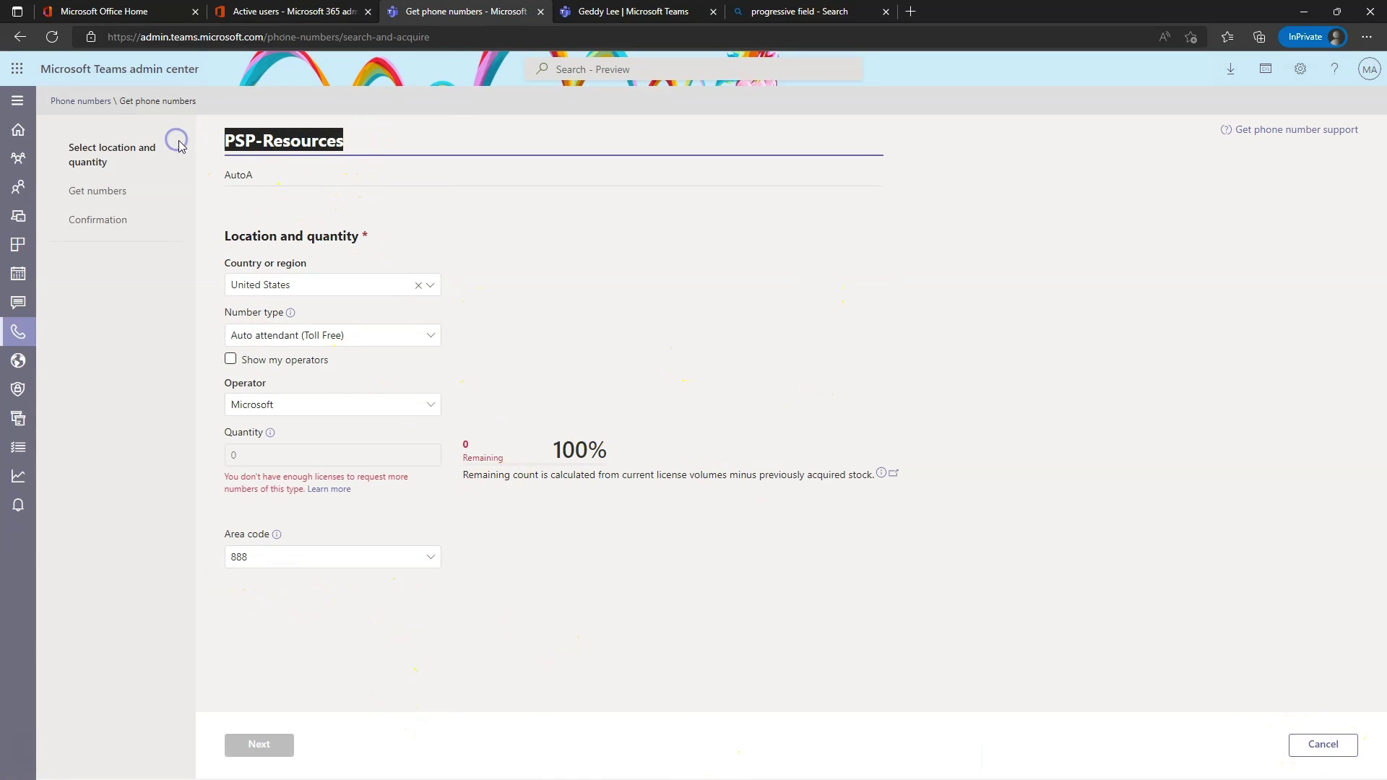
{"action": "left_click", "coordinate": [1333, 744]}
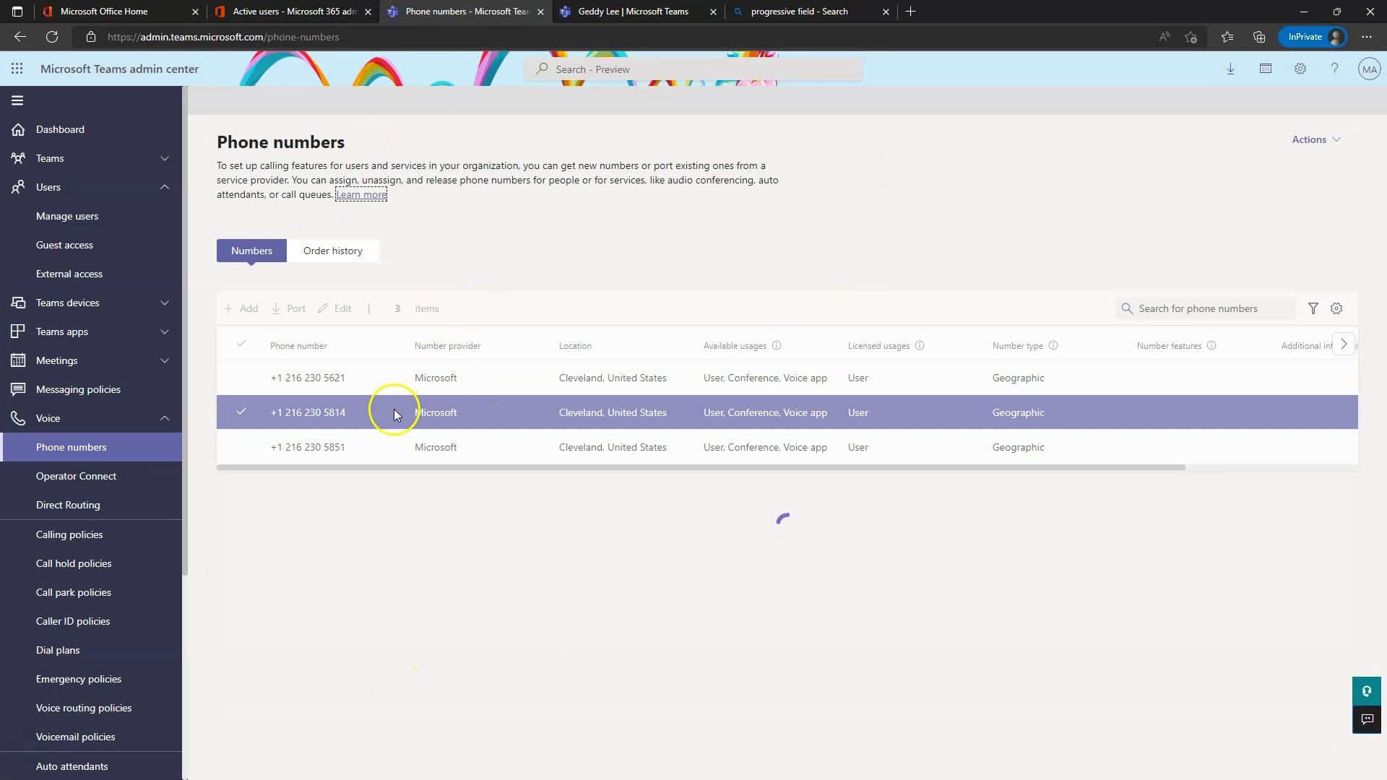
Start a new phone number order named PSP-Resources with the description AutoA.
{"action": "left_click", "coordinate": [242, 309]}
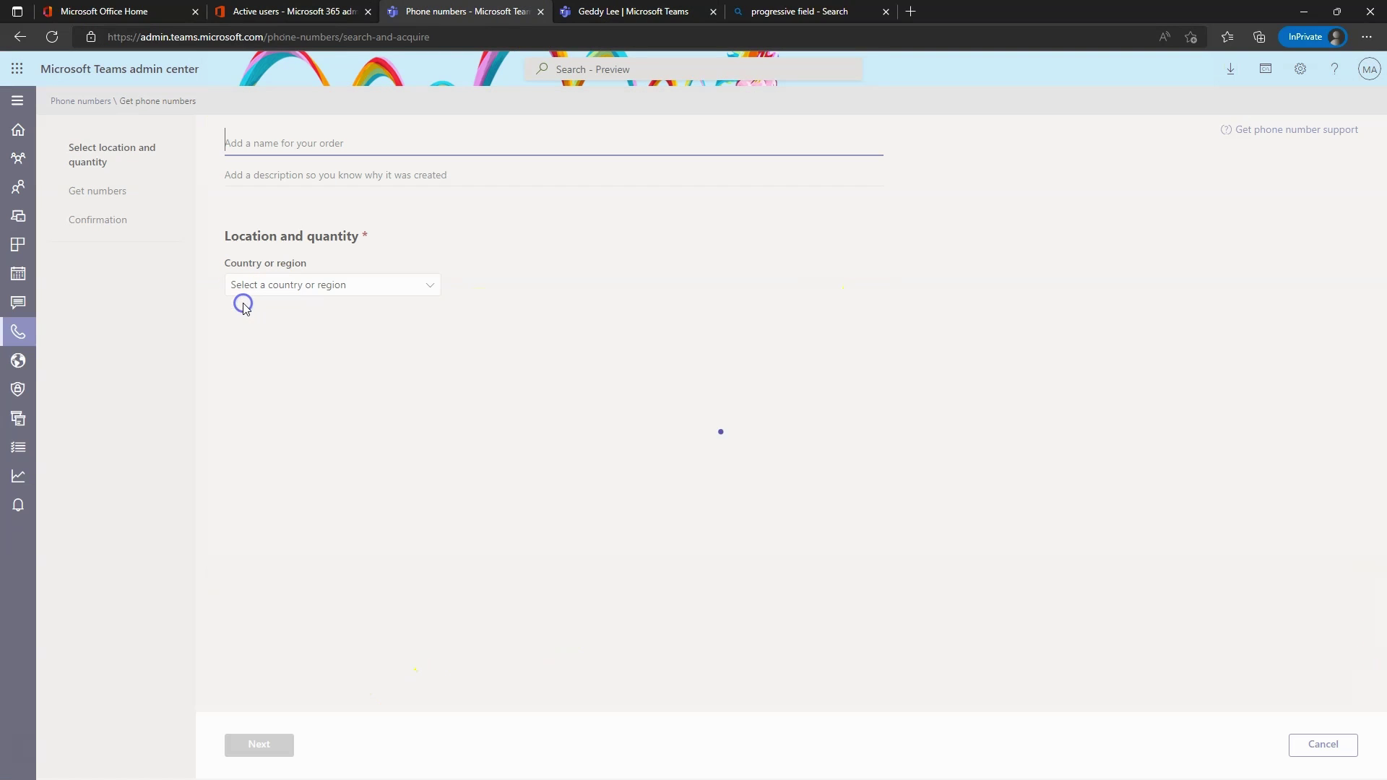
{"action": "left_click", "coordinate": [288, 143]}
{"action": "type", "text": "Auto"}
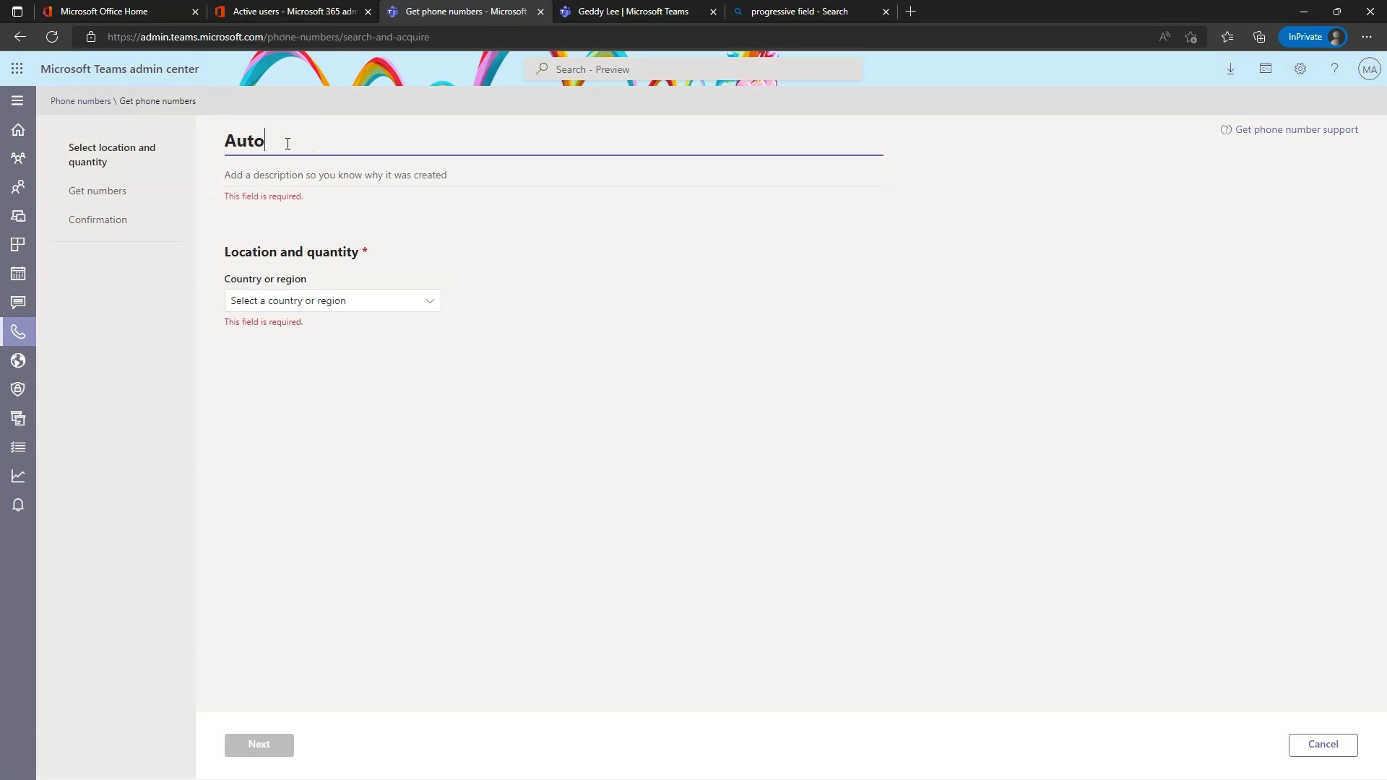
{"action": "type", "text": "A"}
{"action": "left_click_drag", "start_coordinate": [285, 143], "coordinate": [159, 136]}
{"action": "key", "text": "ctrl+v"}
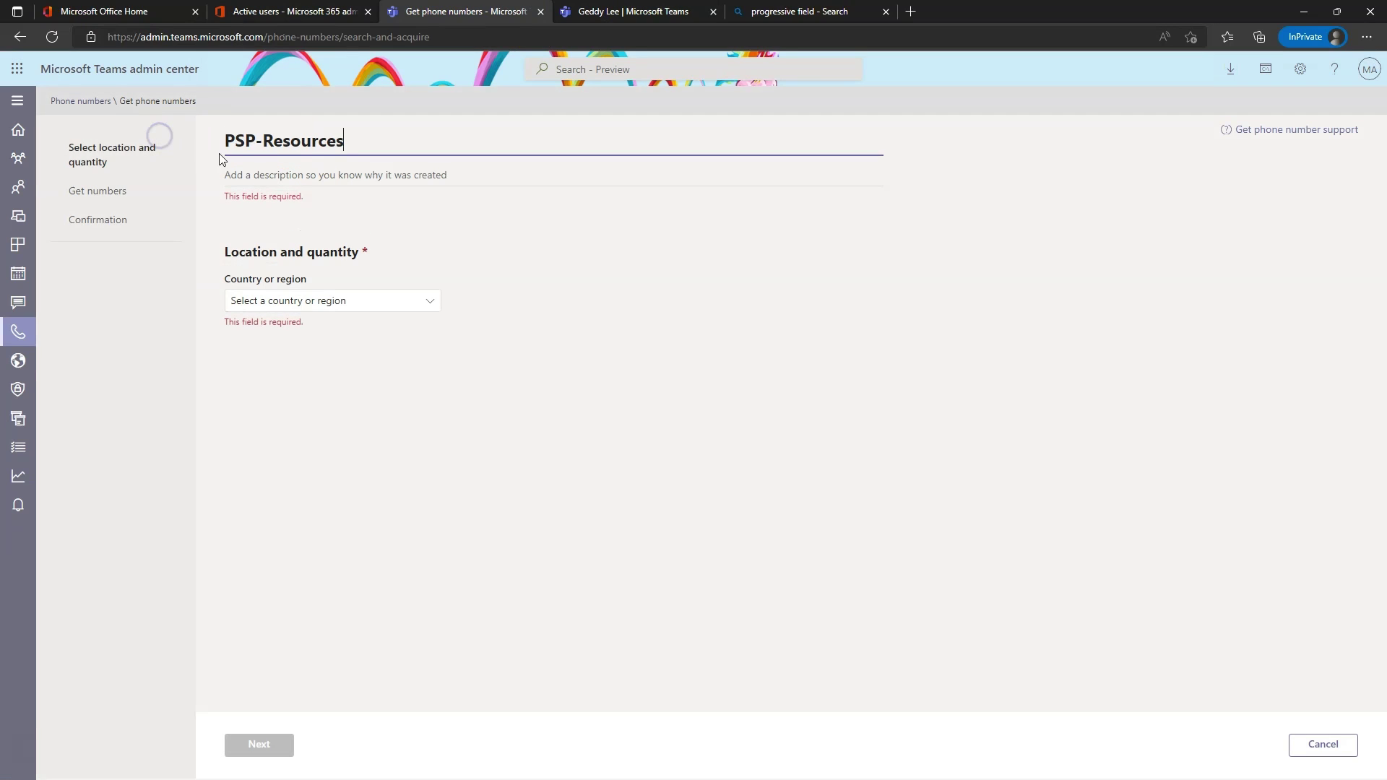
{"action": "left_click", "coordinate": [343, 173]}
{"action": "type", "text": "AutoA"}
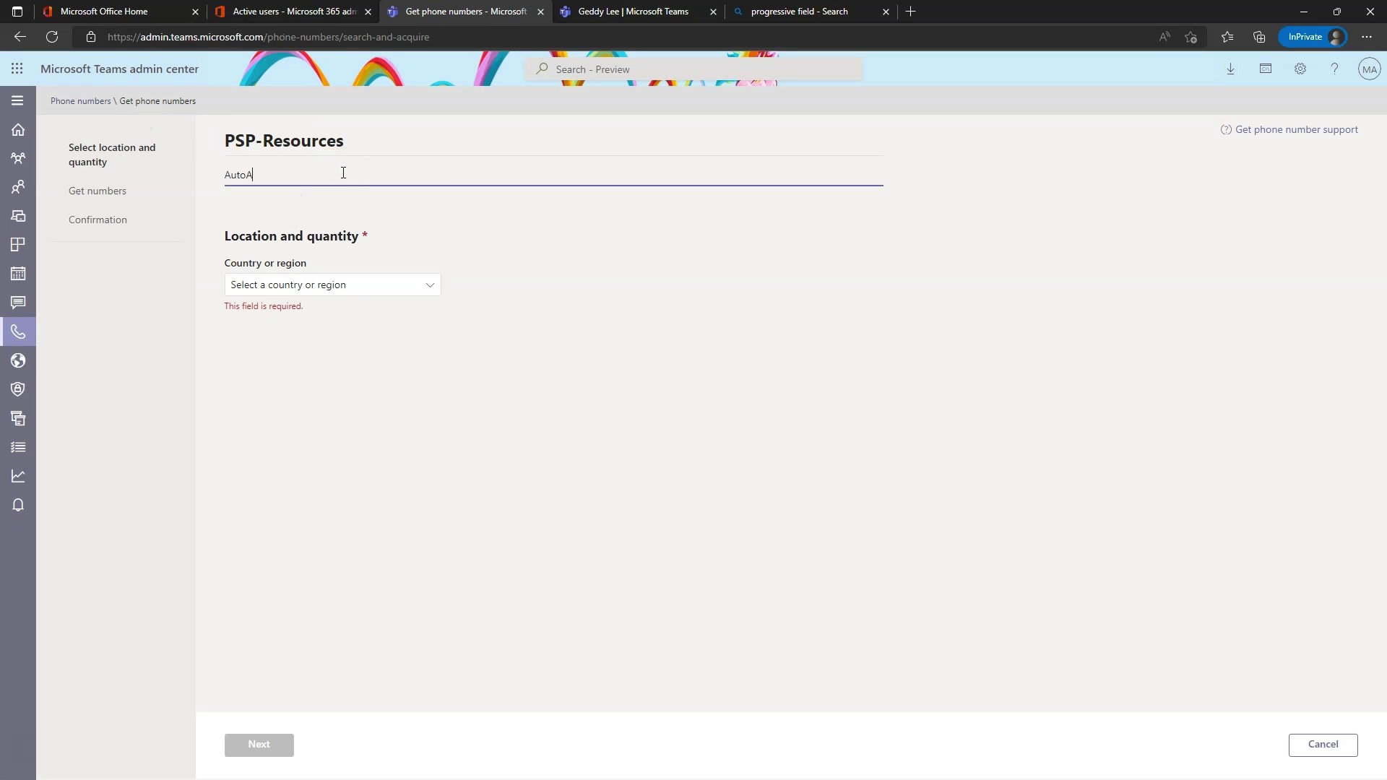
Set the order's country or region to United States and its number type to Auto attendant (Toll).
{"action": "left_click", "coordinate": [322, 284]}
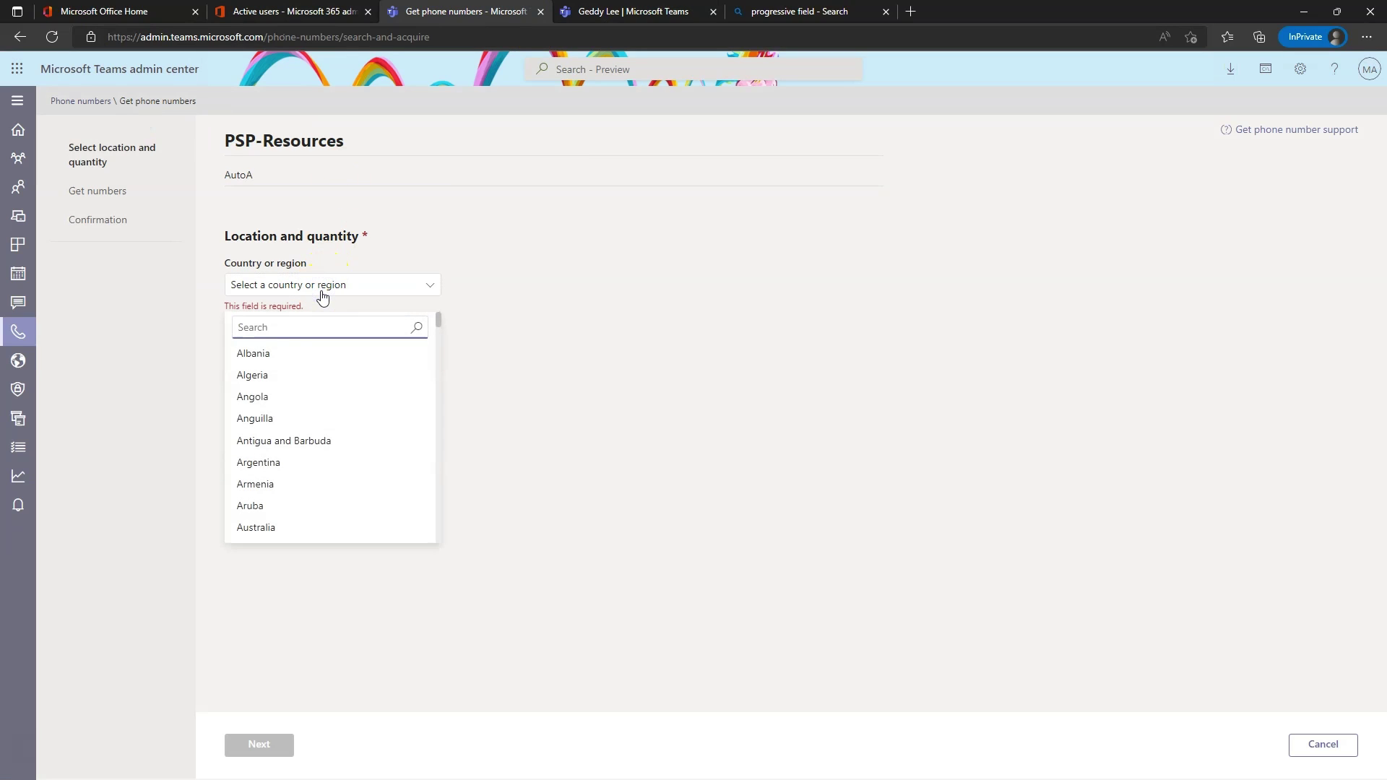
{"action": "type", "text": "unite"}
{"action": "key", "text": "Down"}
{"action": "key", "text": "Down"}
{"action": "key", "text": "Down"}
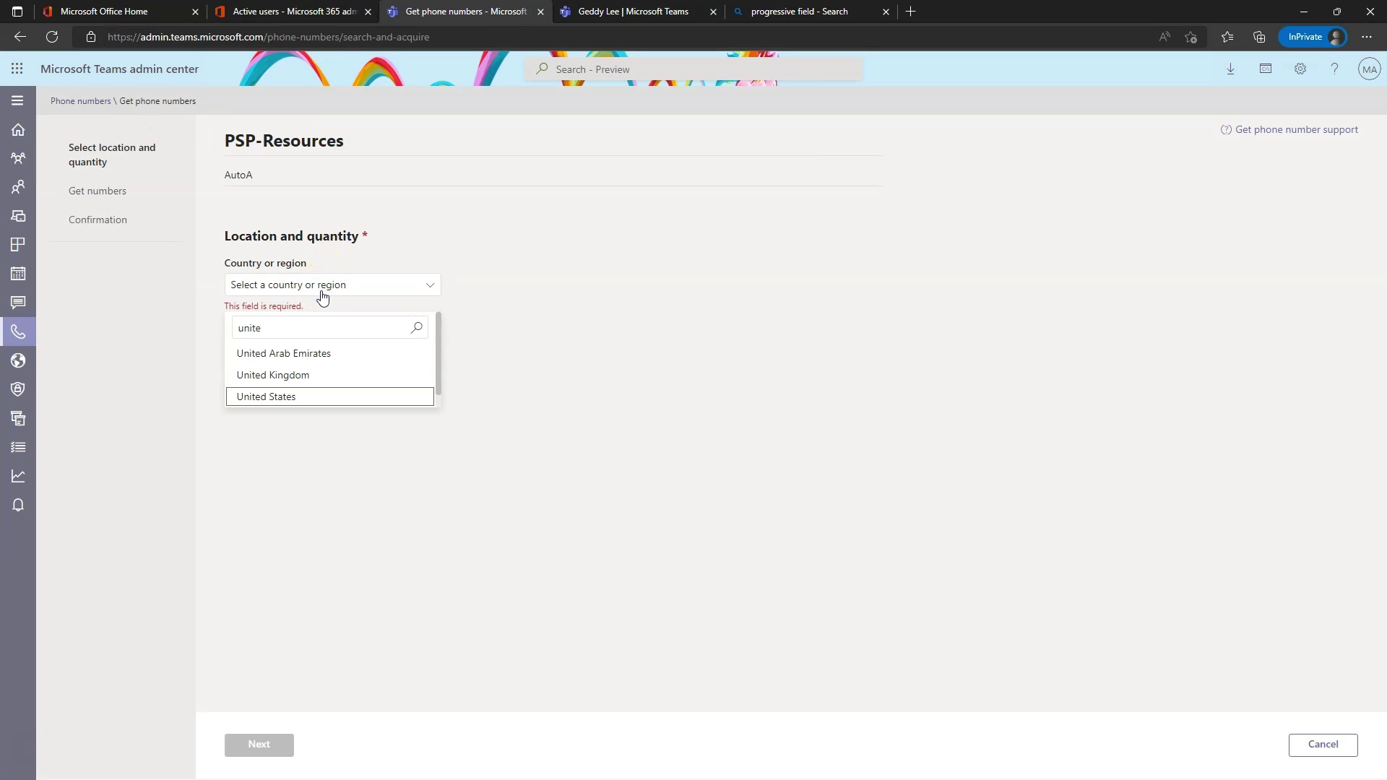
{"action": "key", "text": "Return"}
{"action": "left_click", "coordinate": [327, 336]}
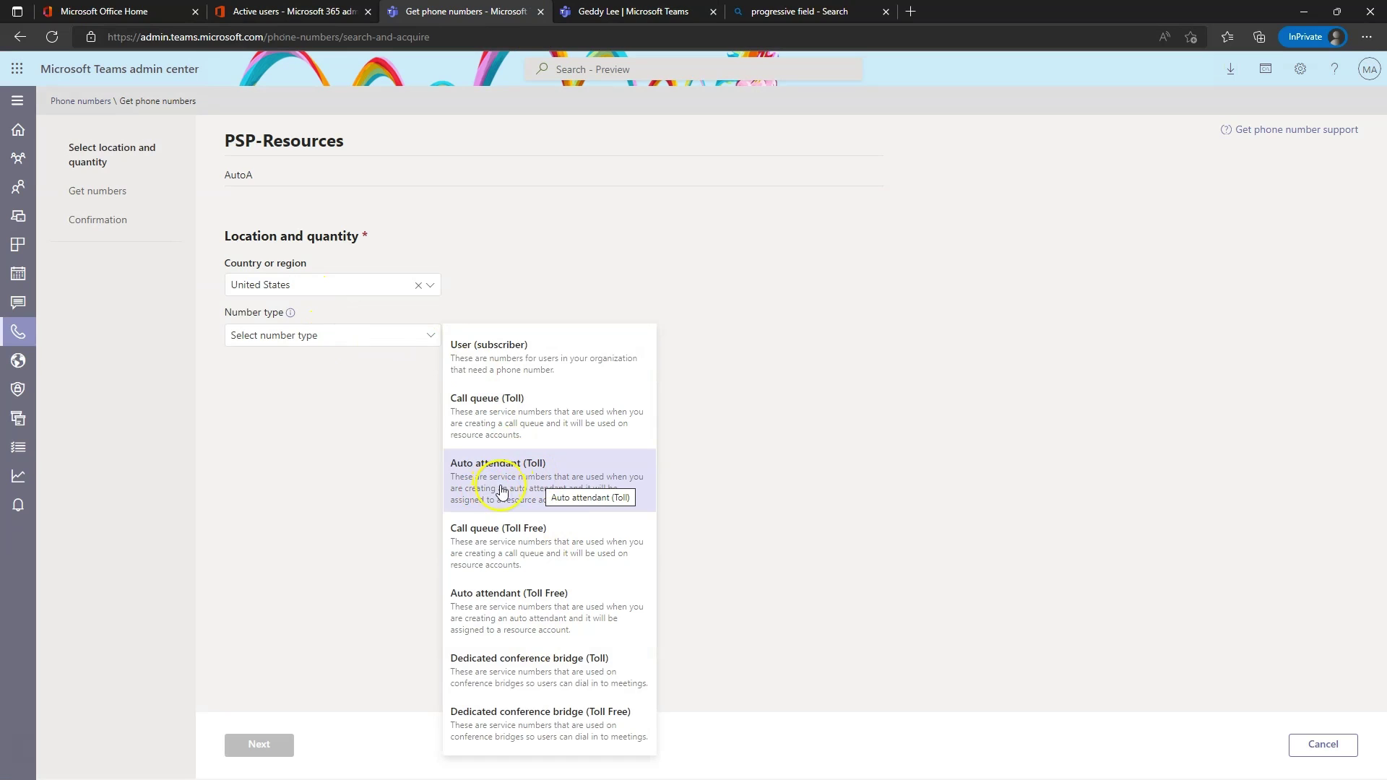
{"action": "left_click", "coordinate": [502, 491]}
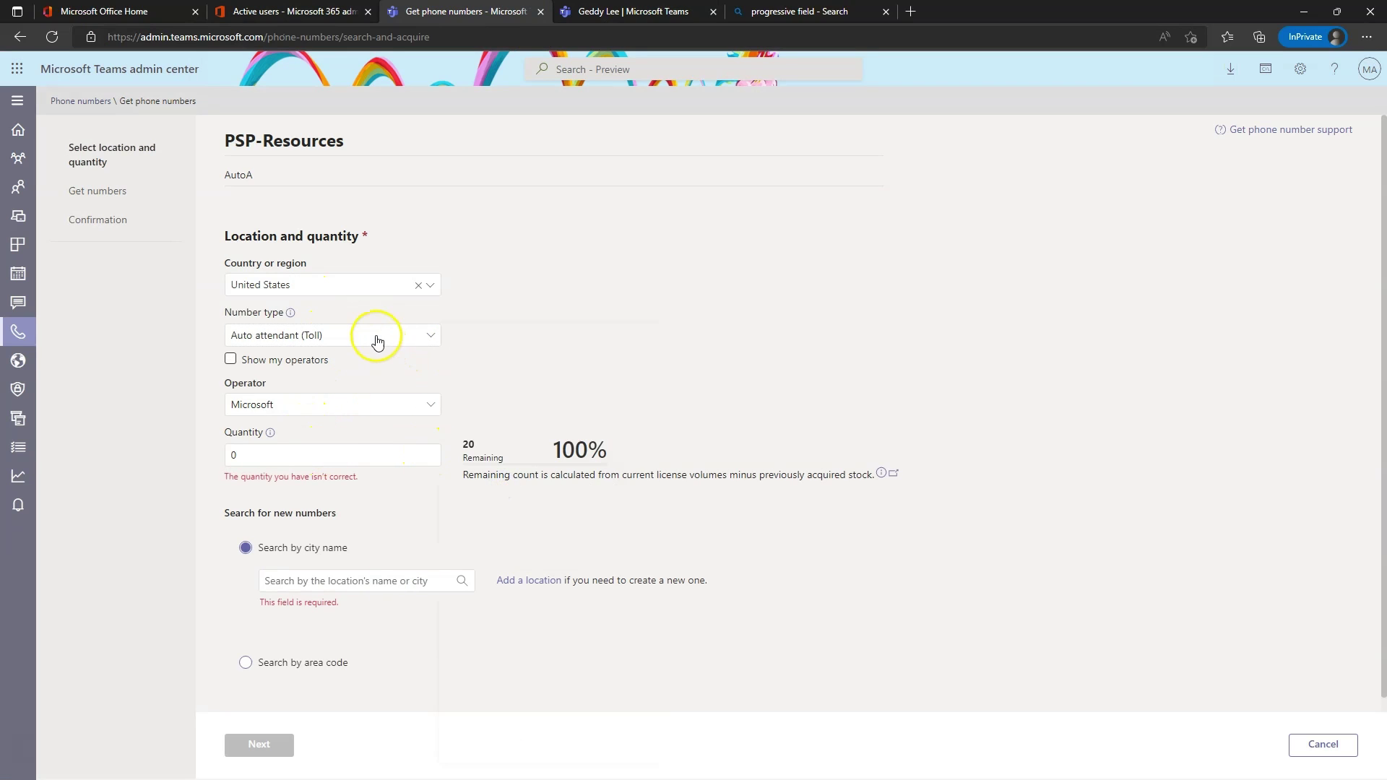
Try the Auto attendant (Toll Free) number type, and switch back to Auto attendant (Toll).
{"action": "left_click", "coordinate": [377, 341]}
{"action": "left_click", "coordinate": [527, 618]}
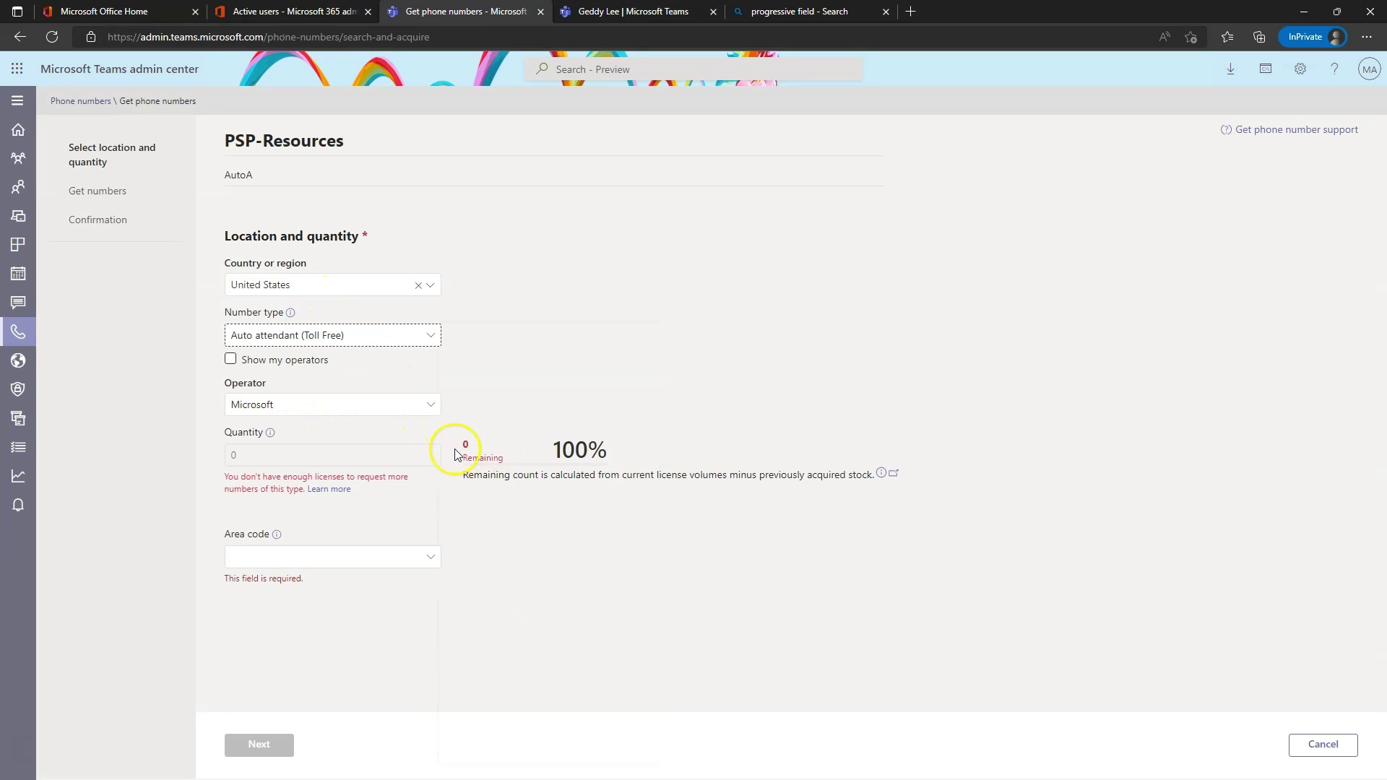
{"action": "left_click", "coordinate": [347, 335]}
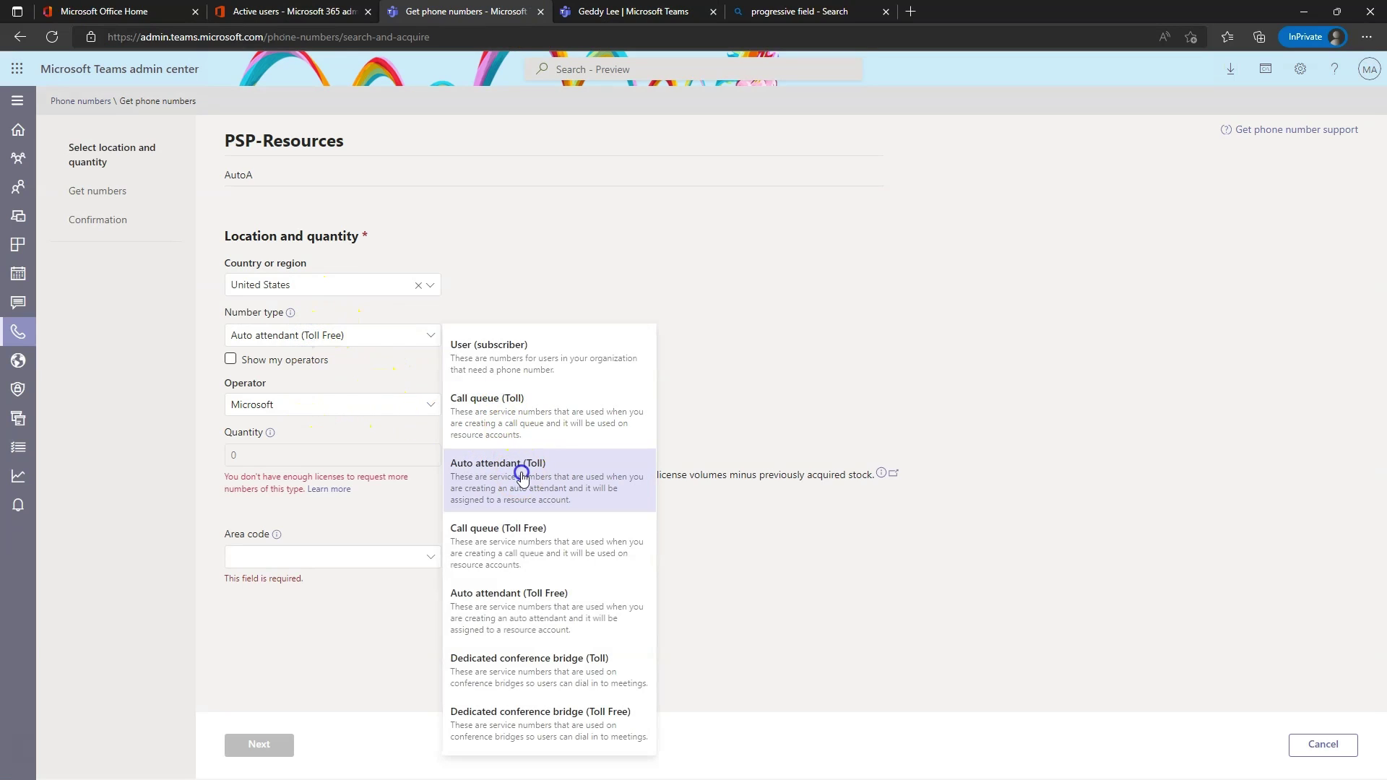
{"action": "left_click", "coordinate": [522, 479]}
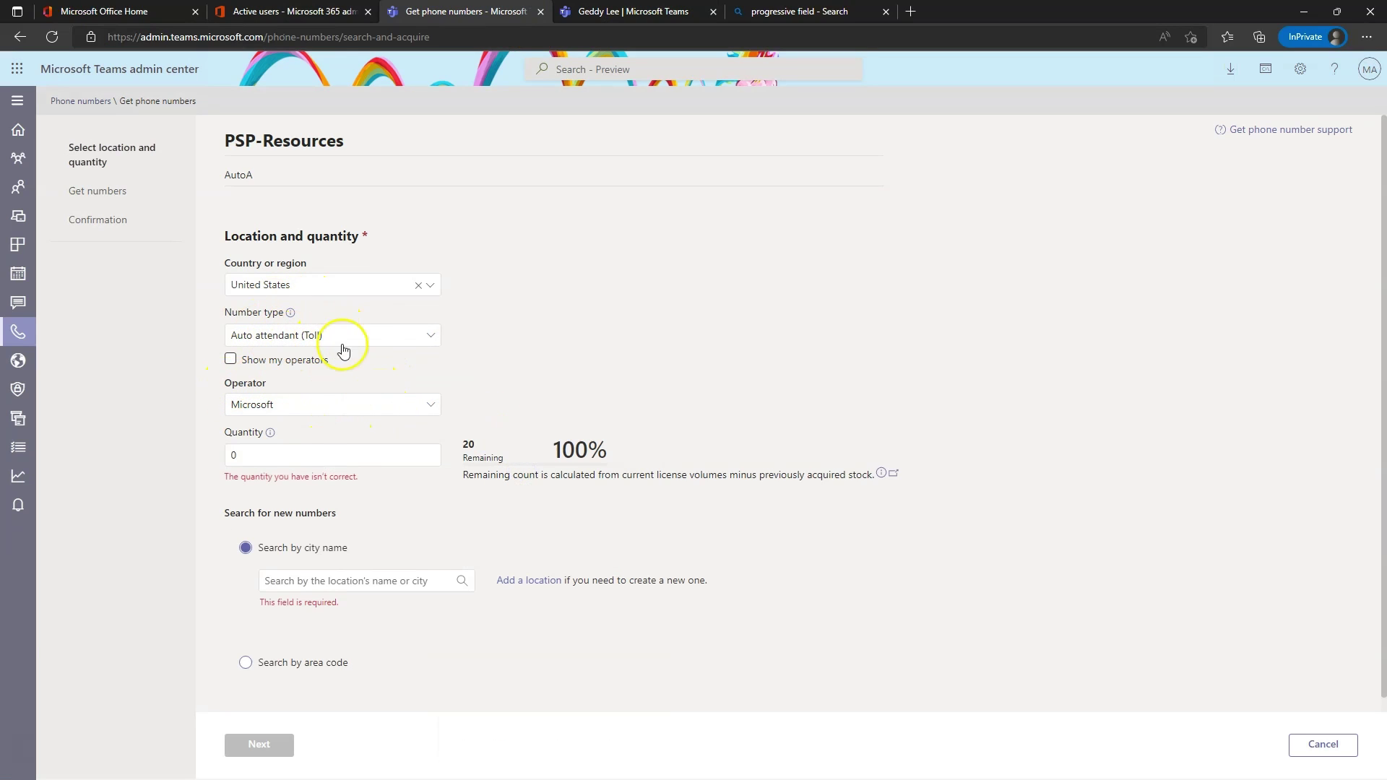
Request a quantity of 1 number by area code 216, and place and finish the order.
{"action": "left_click", "coordinate": [278, 452]}
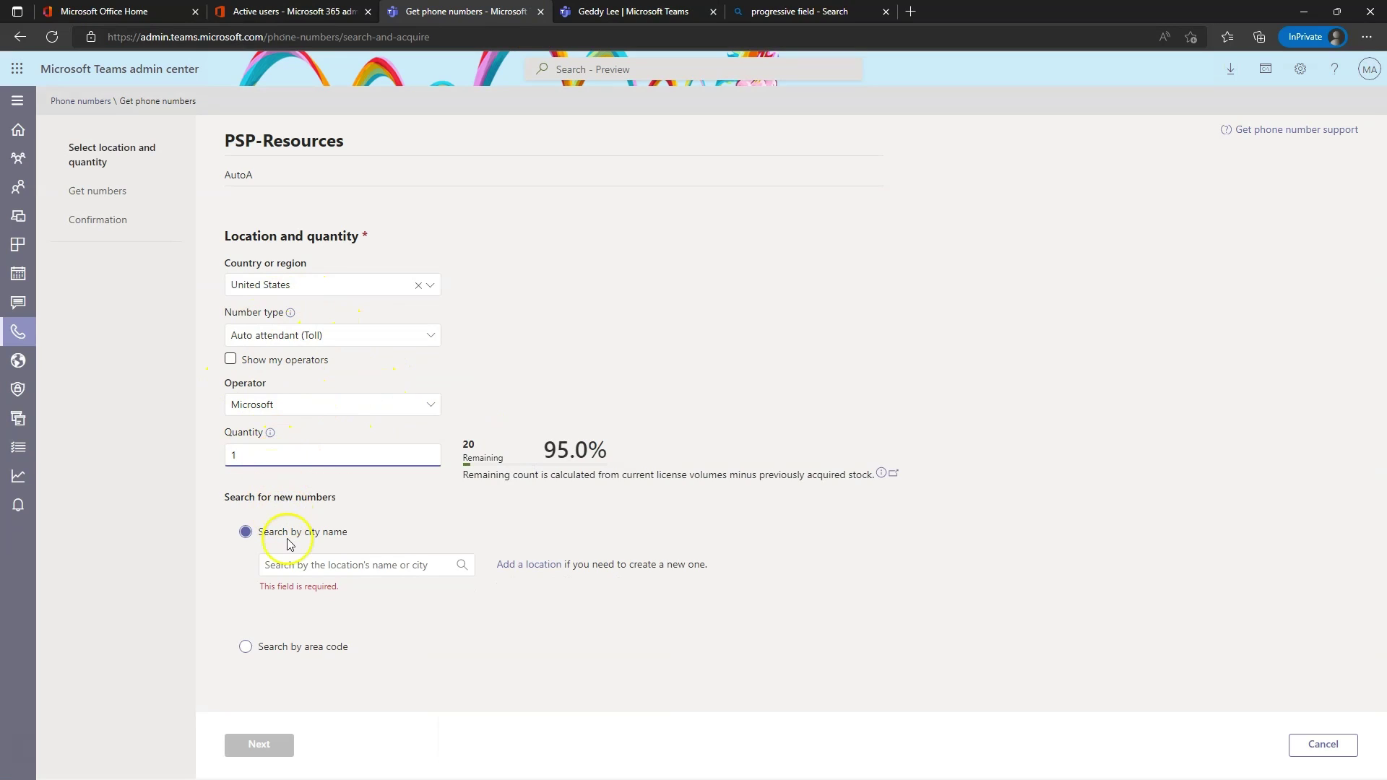
{"action": "left_click", "coordinate": [245, 647]}
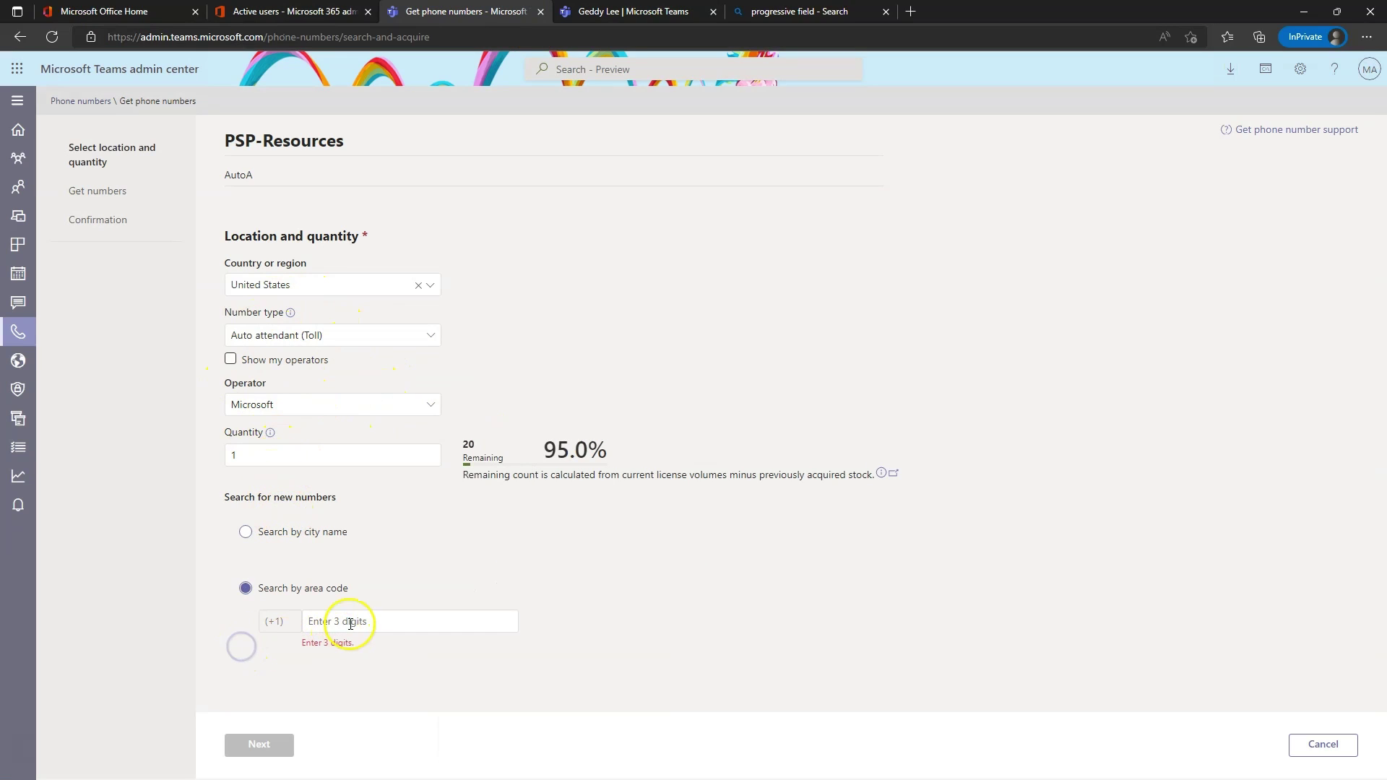
{"action": "left_click", "coordinate": [348, 621]}
{"action": "type", "text": "216"}
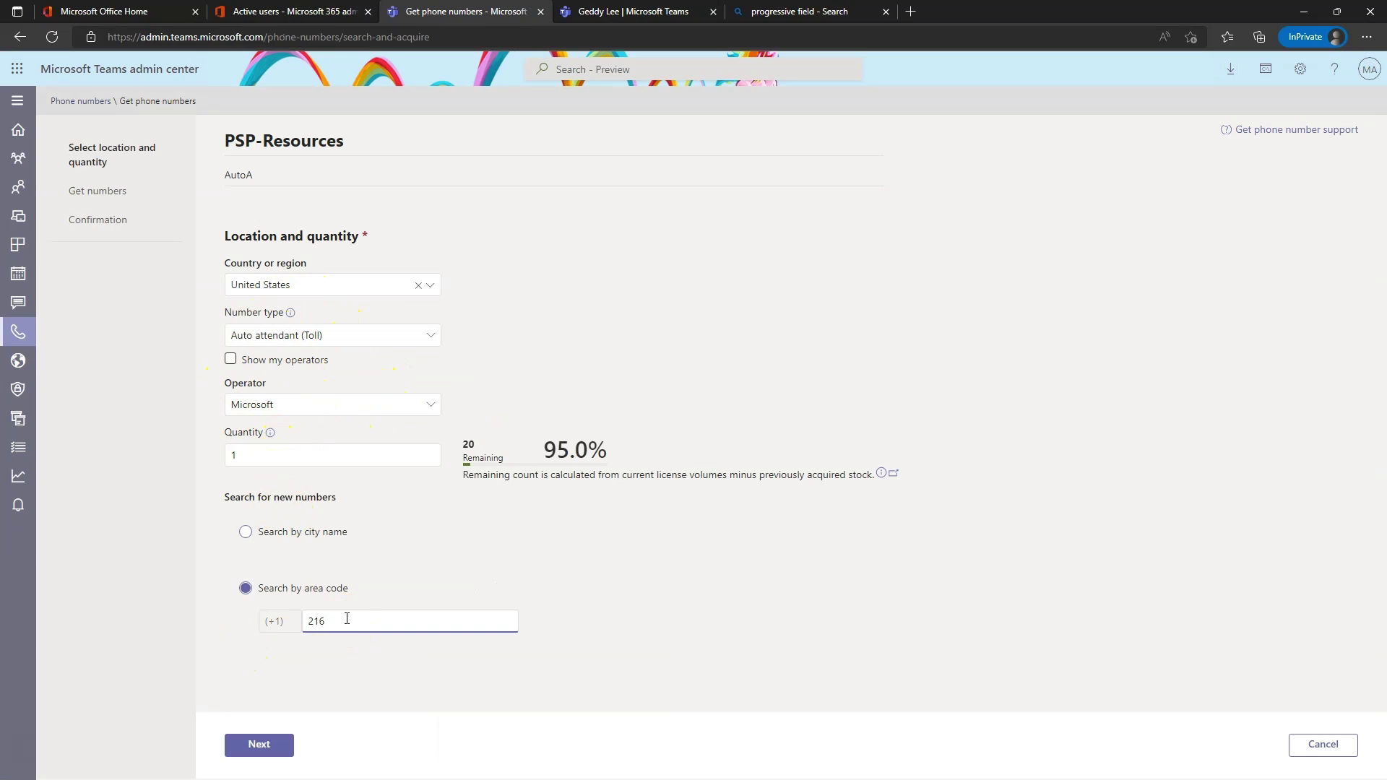
{"action": "left_click", "coordinate": [265, 747]}
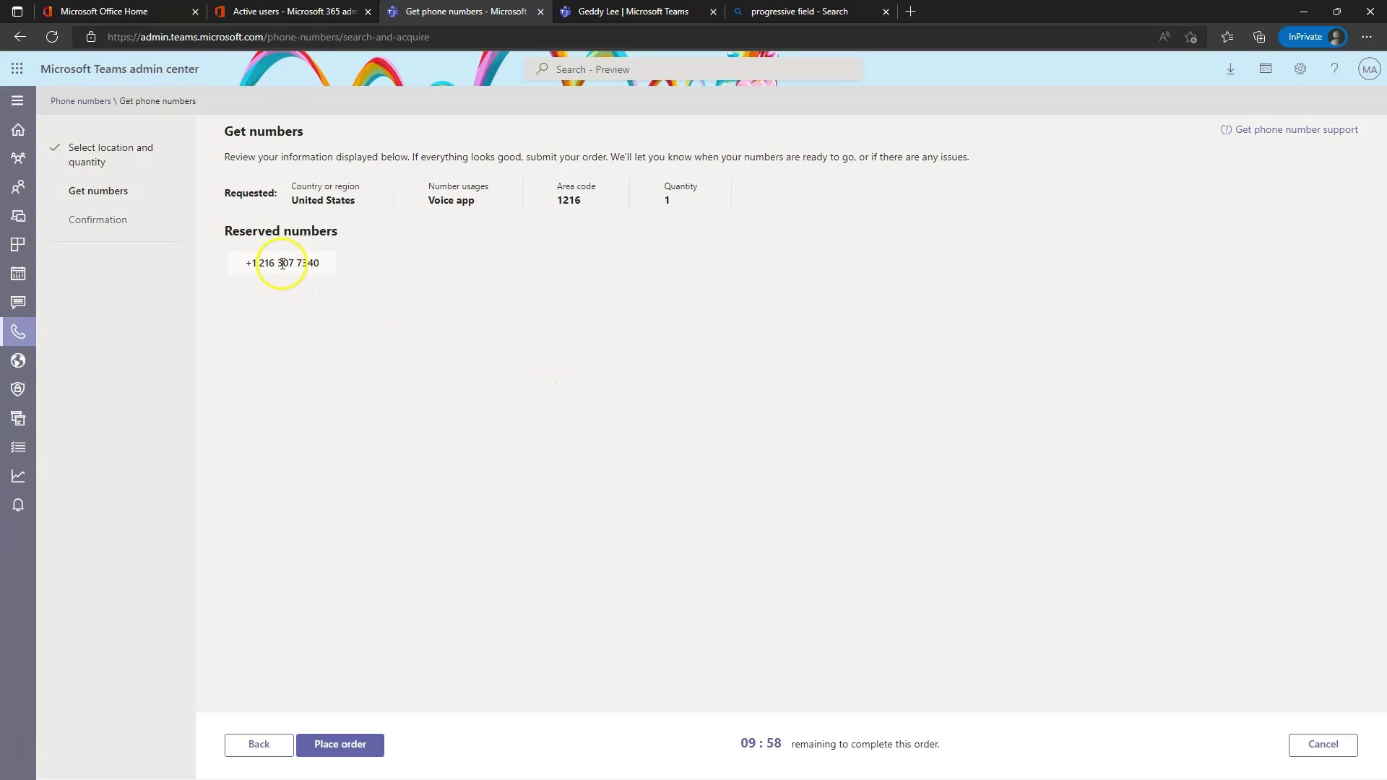
{"action": "left_click", "coordinate": [356, 745]}
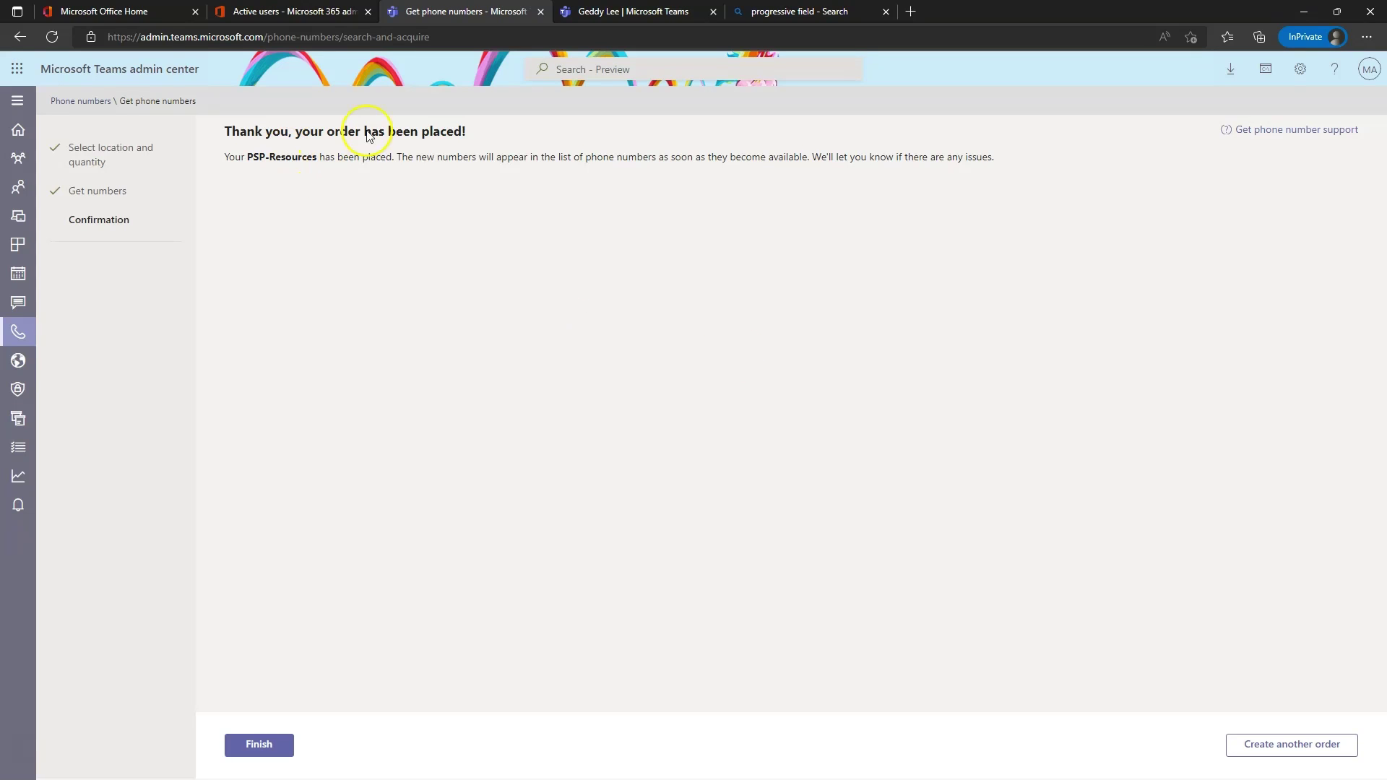
{"action": "left_click", "coordinate": [271, 745]}
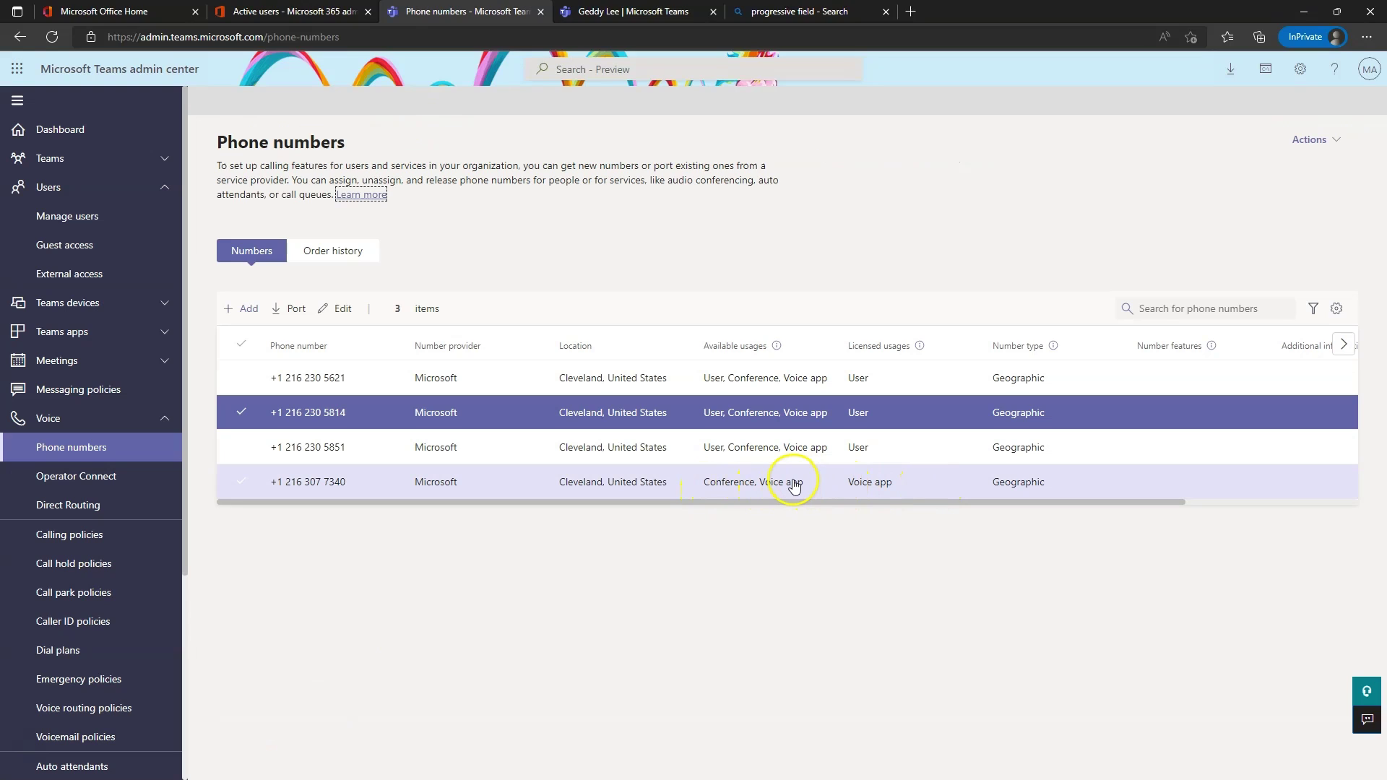
Try to open the assignment settings of the newly ordered Voice app number.
{"action": "left_click", "coordinate": [237, 491]}
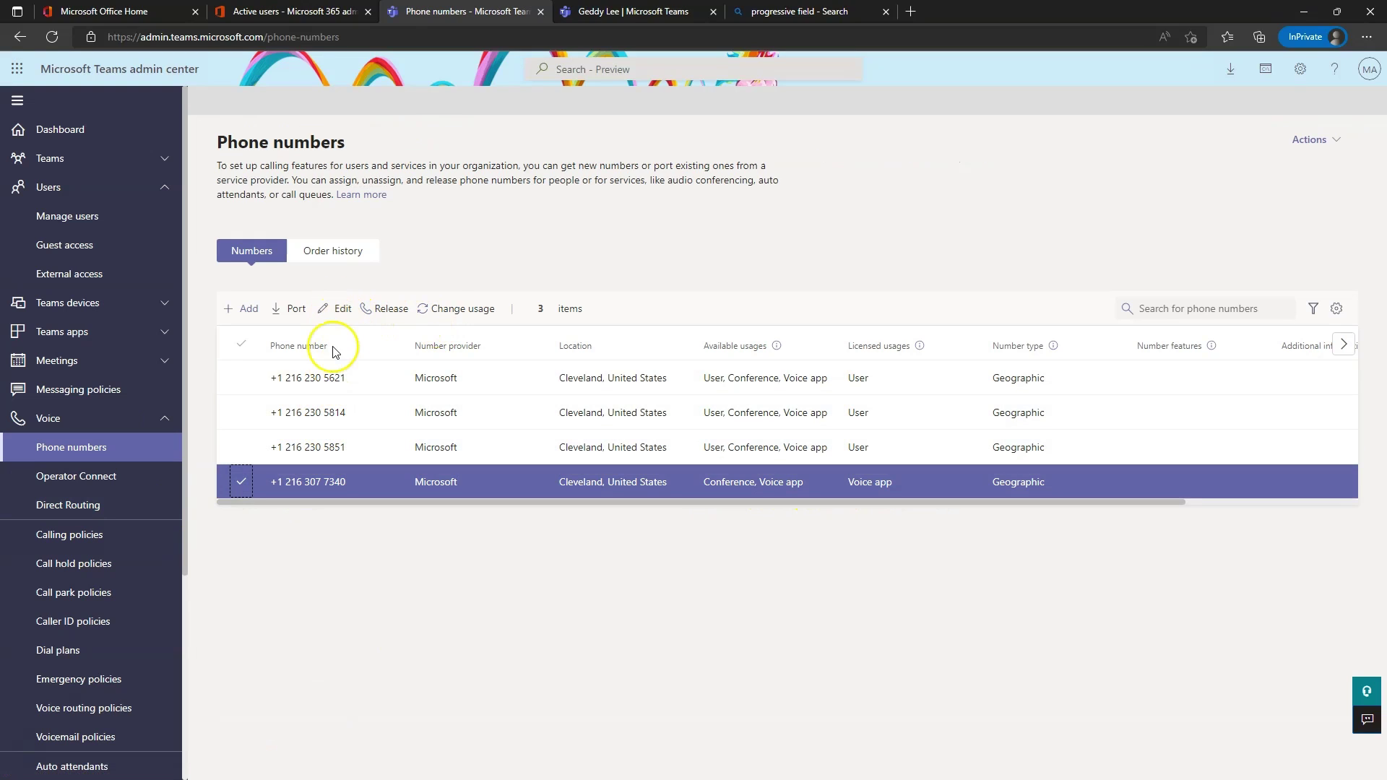
{"action": "left_click", "coordinate": [339, 309]}
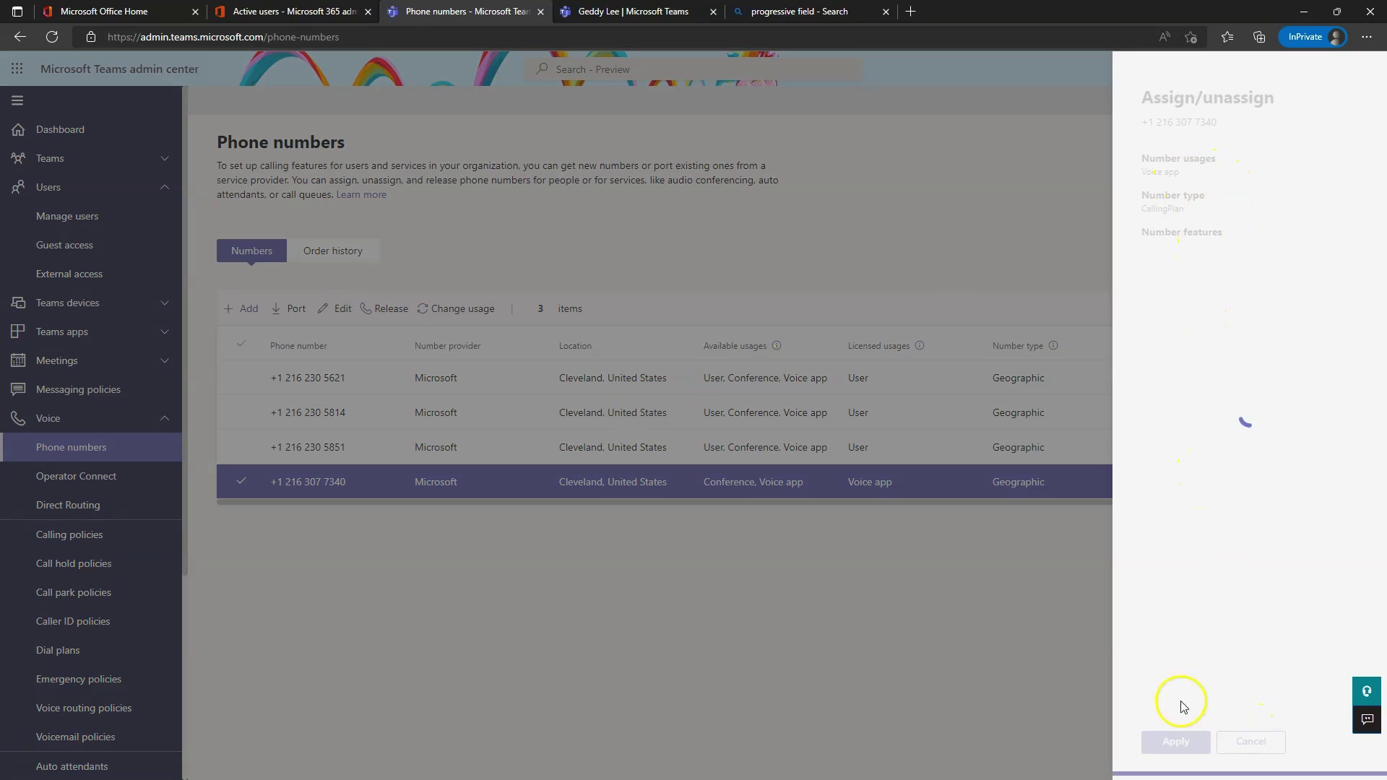
{"action": "left_click", "coordinate": [896, 603]}
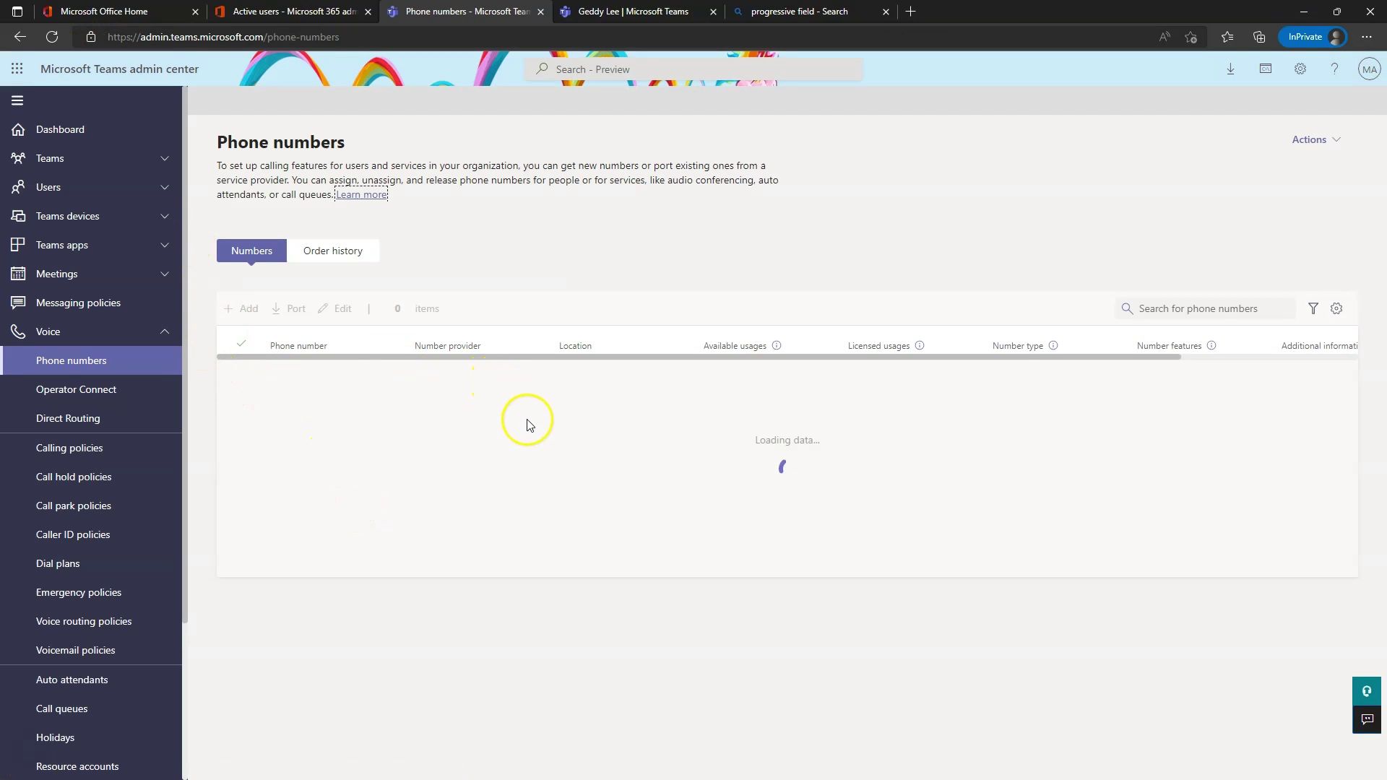
Edit the Voice app number's assignment, choosing Resource account as the service, and go to the resource accounts page.
{"action": "left_click", "coordinate": [241, 482]}
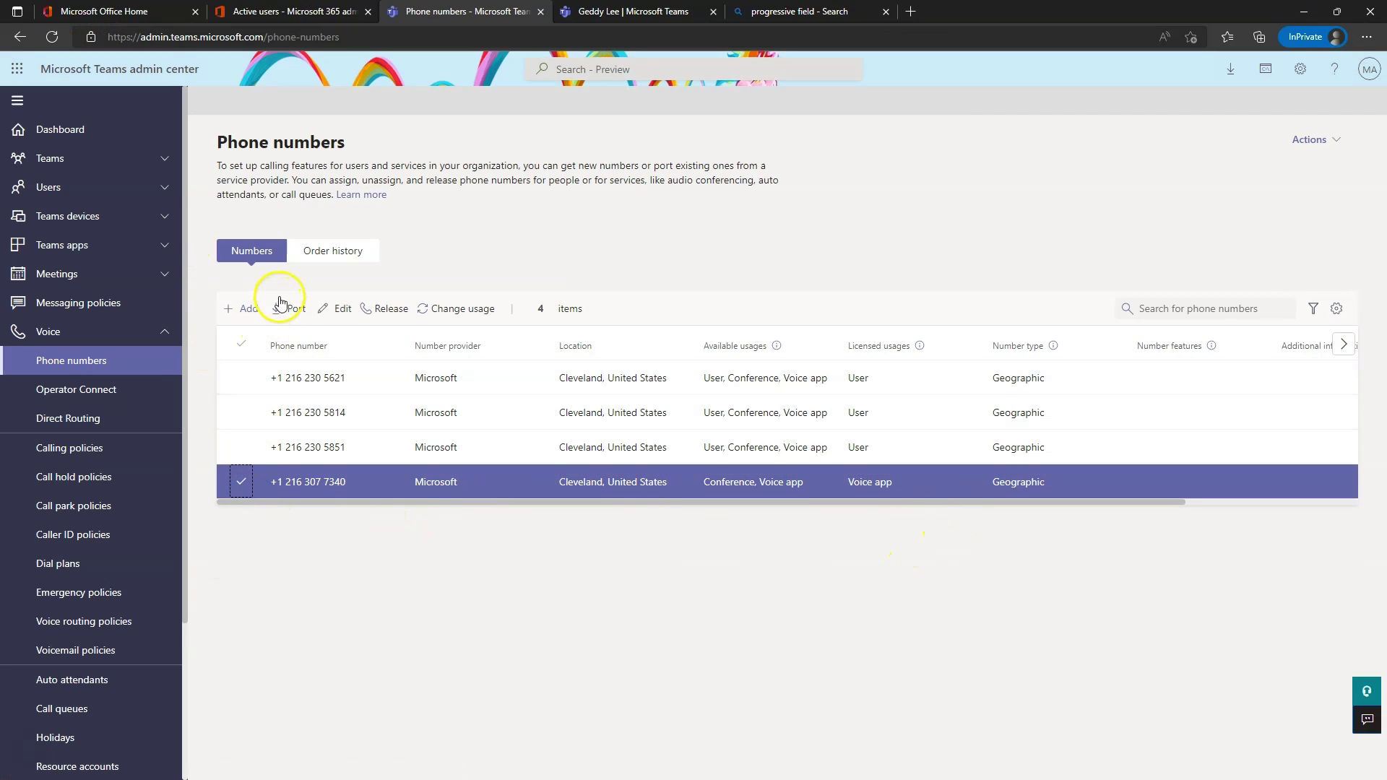
{"action": "left_click", "coordinate": [334, 309]}
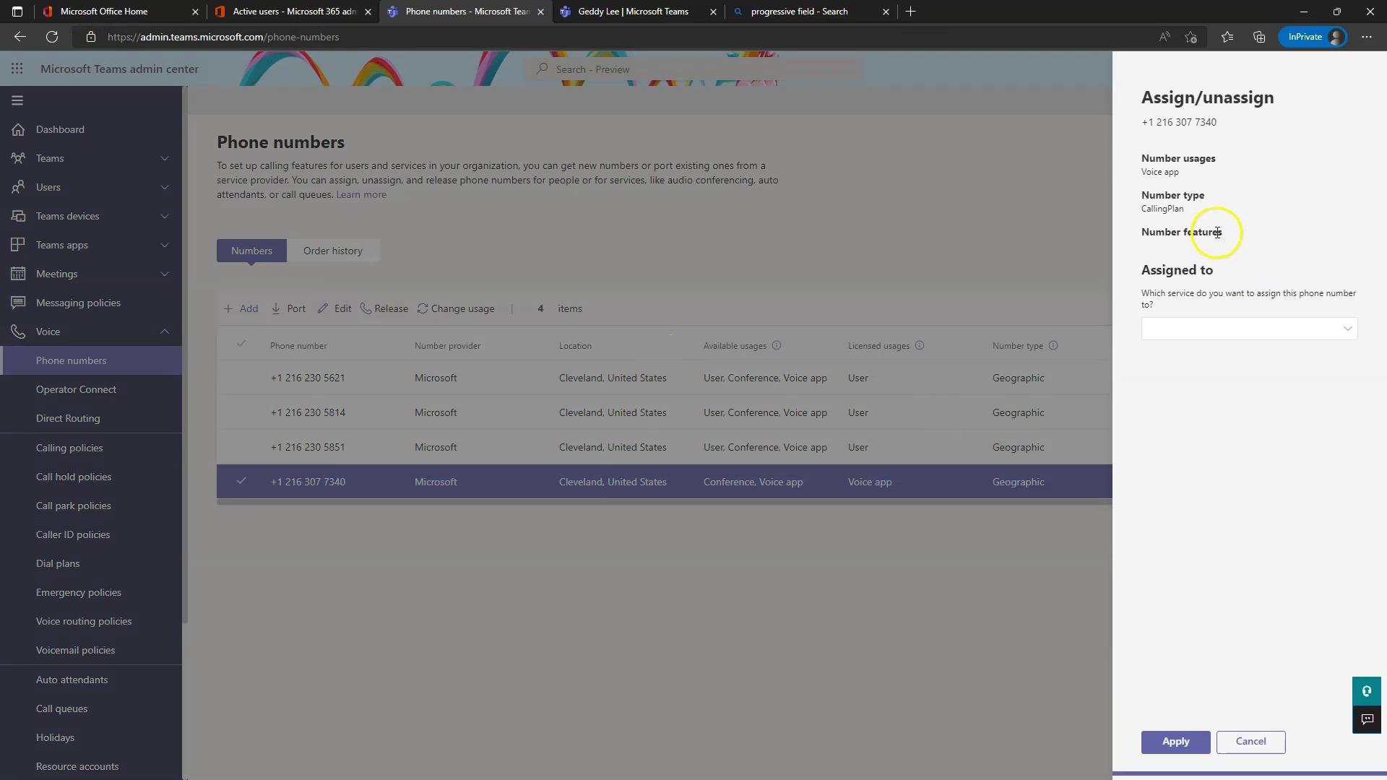
{"action": "left_click", "coordinate": [1233, 328]}
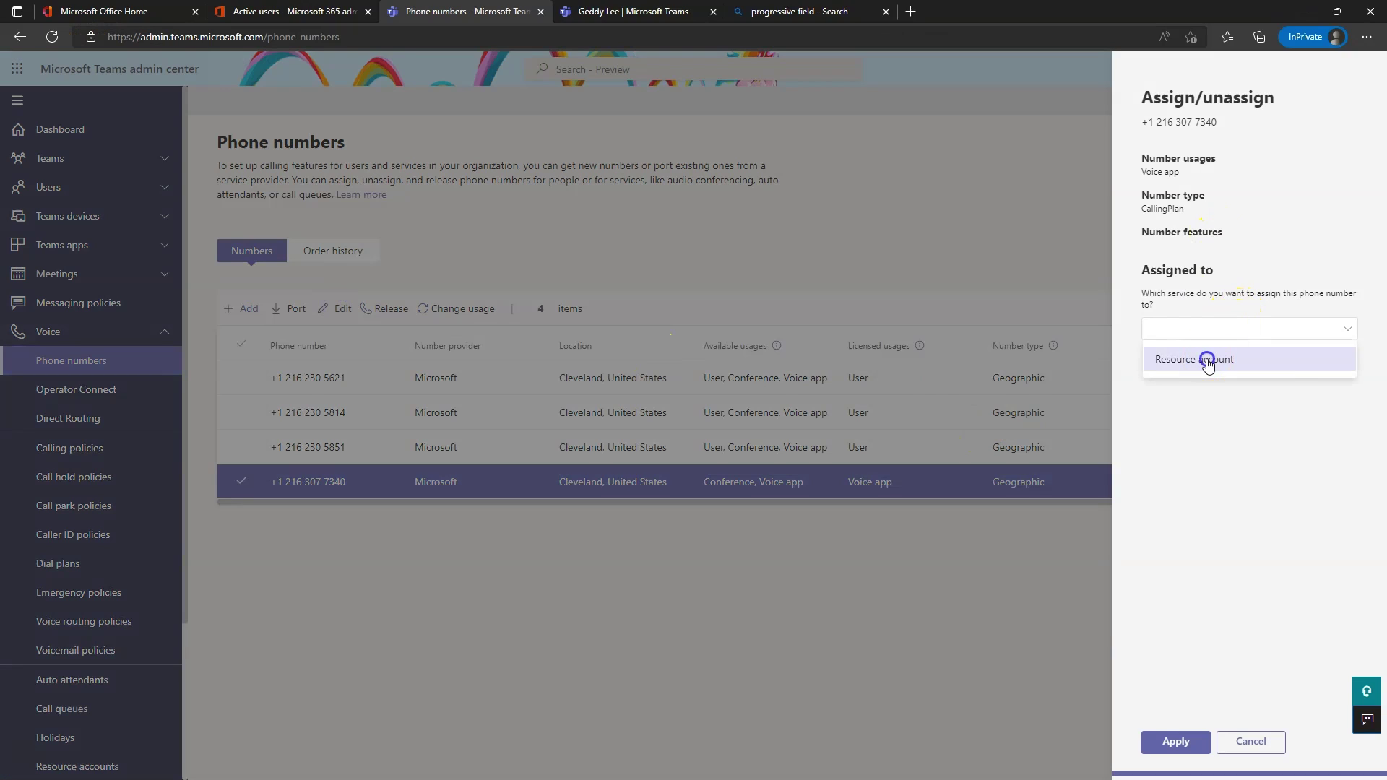
{"action": "left_click", "coordinate": [1207, 357]}
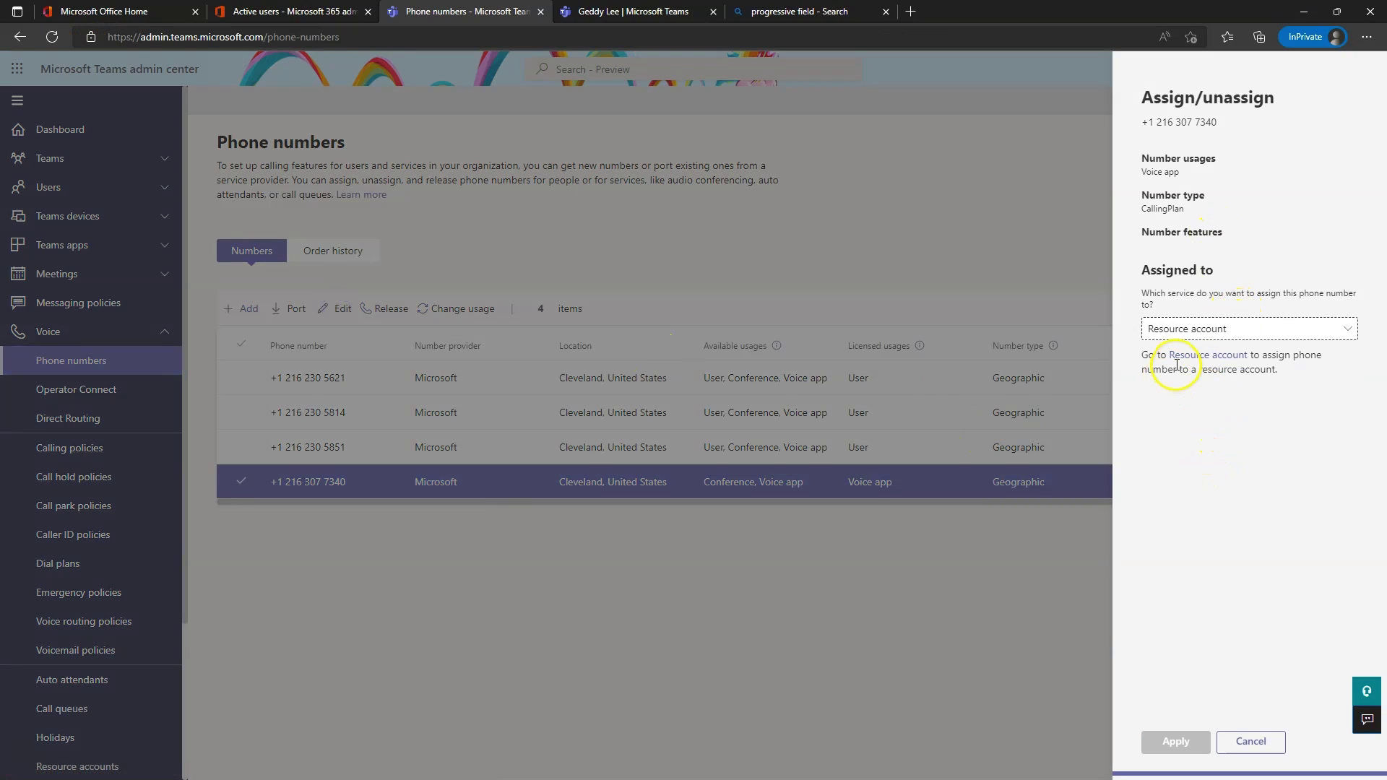
{"action": "left_click", "coordinate": [1217, 361]}
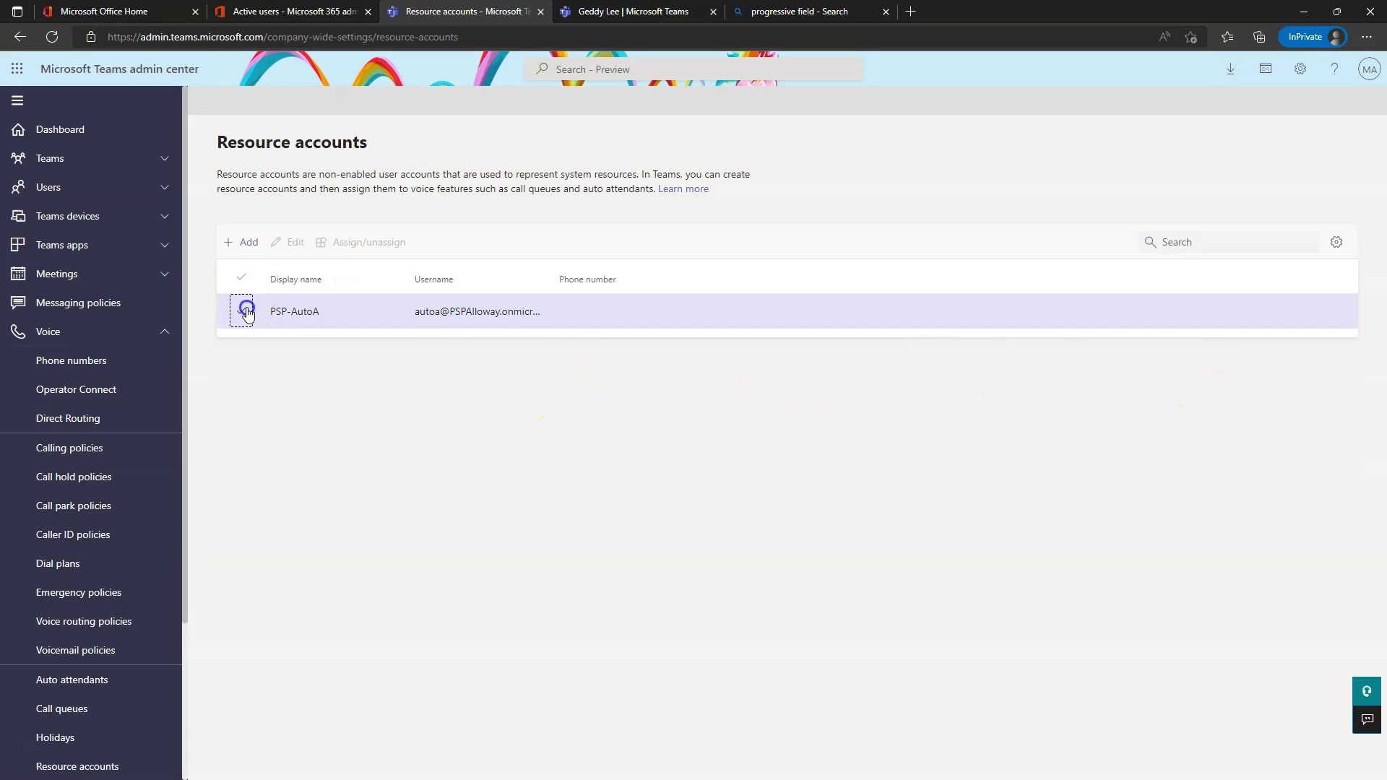
Assign the new Calling Plan phone number to the PSP-AutoA resource account and save the change.
{"action": "left_click", "coordinate": [262, 312]}
{"action": "left_click", "coordinate": [366, 243]}
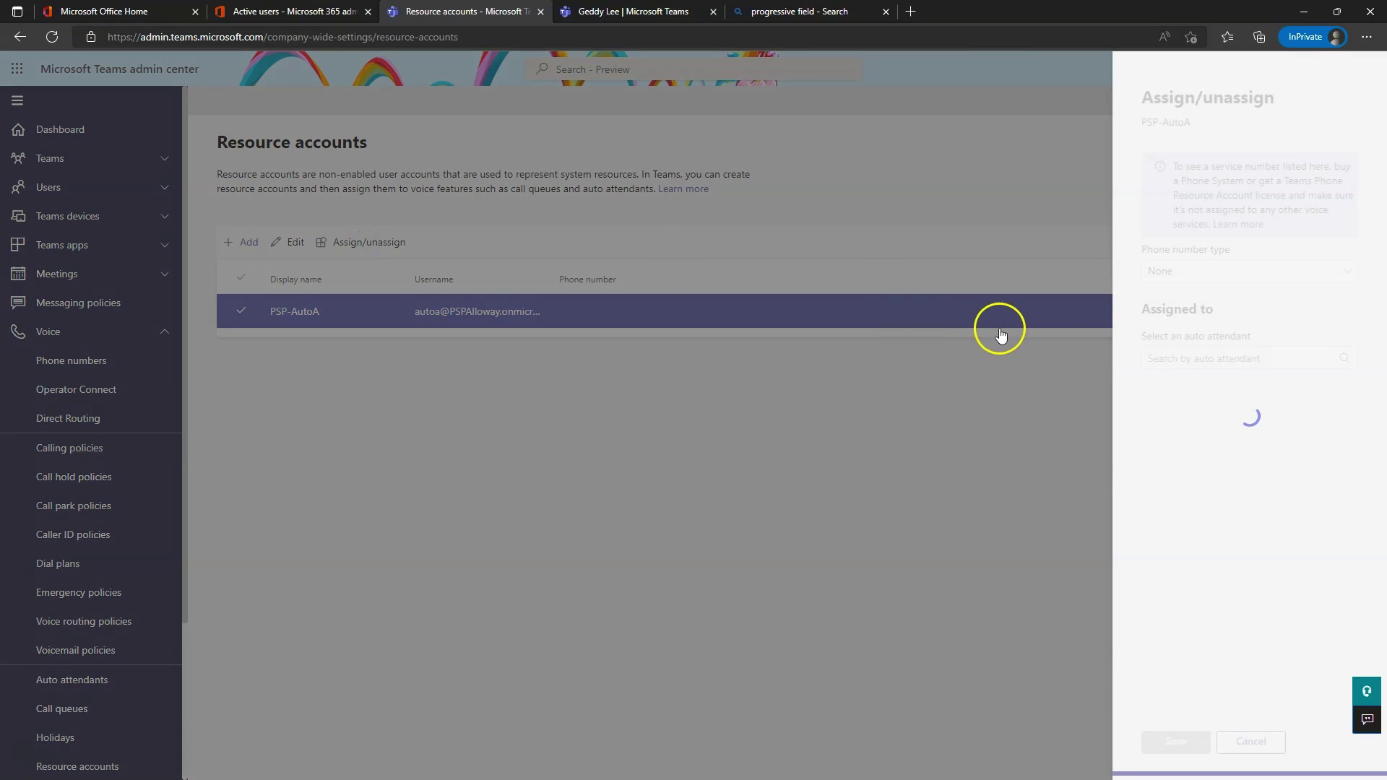
{"action": "left_click", "coordinate": [1221, 273]}
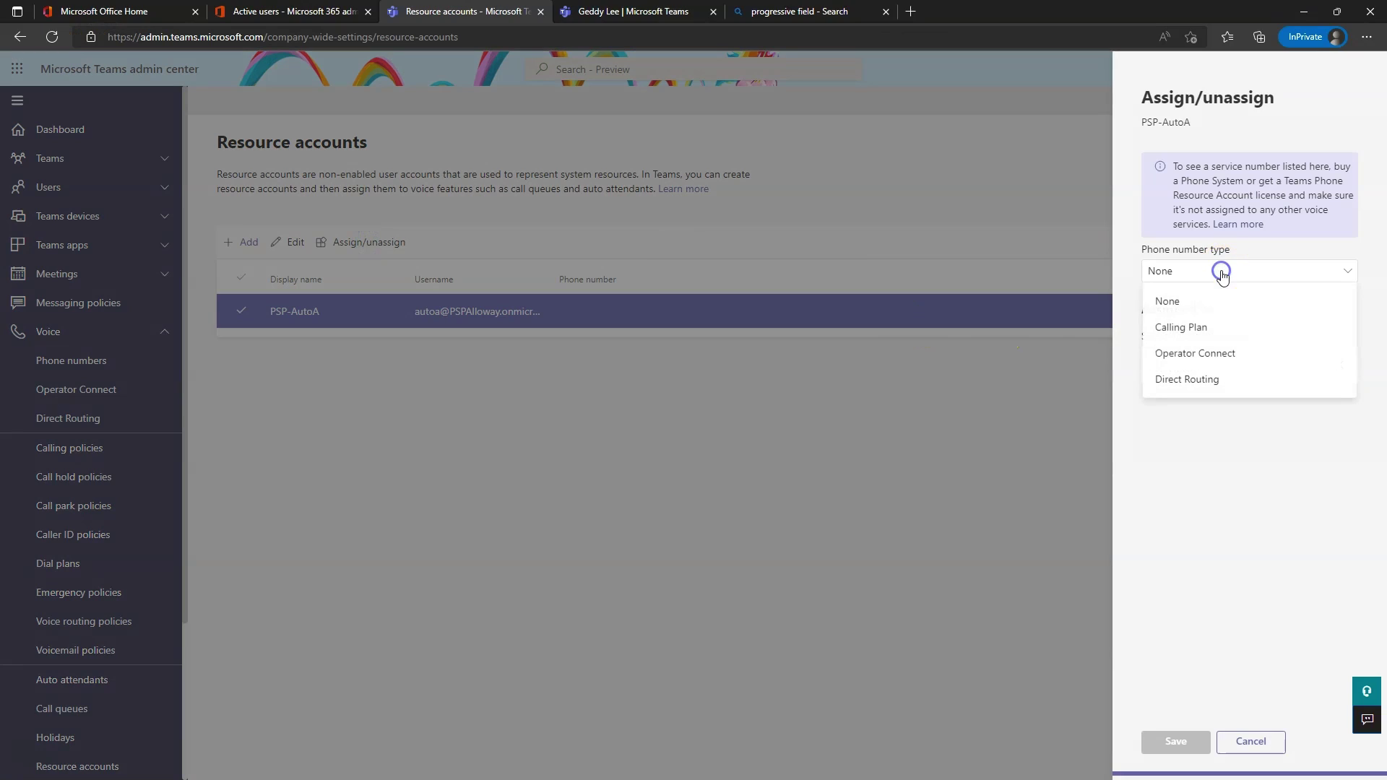
{"action": "left_click", "coordinate": [1179, 328]}
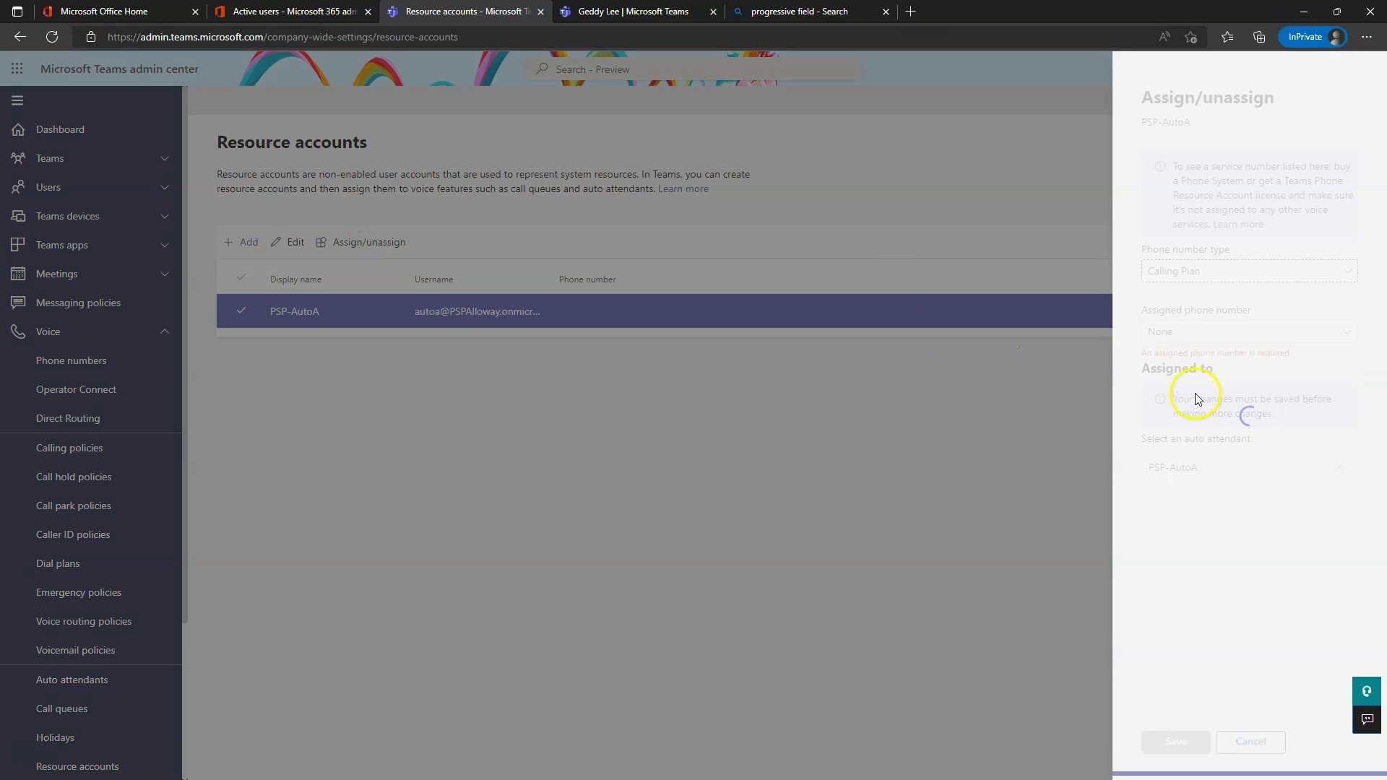
{"action": "left_click", "coordinate": [1206, 333]}
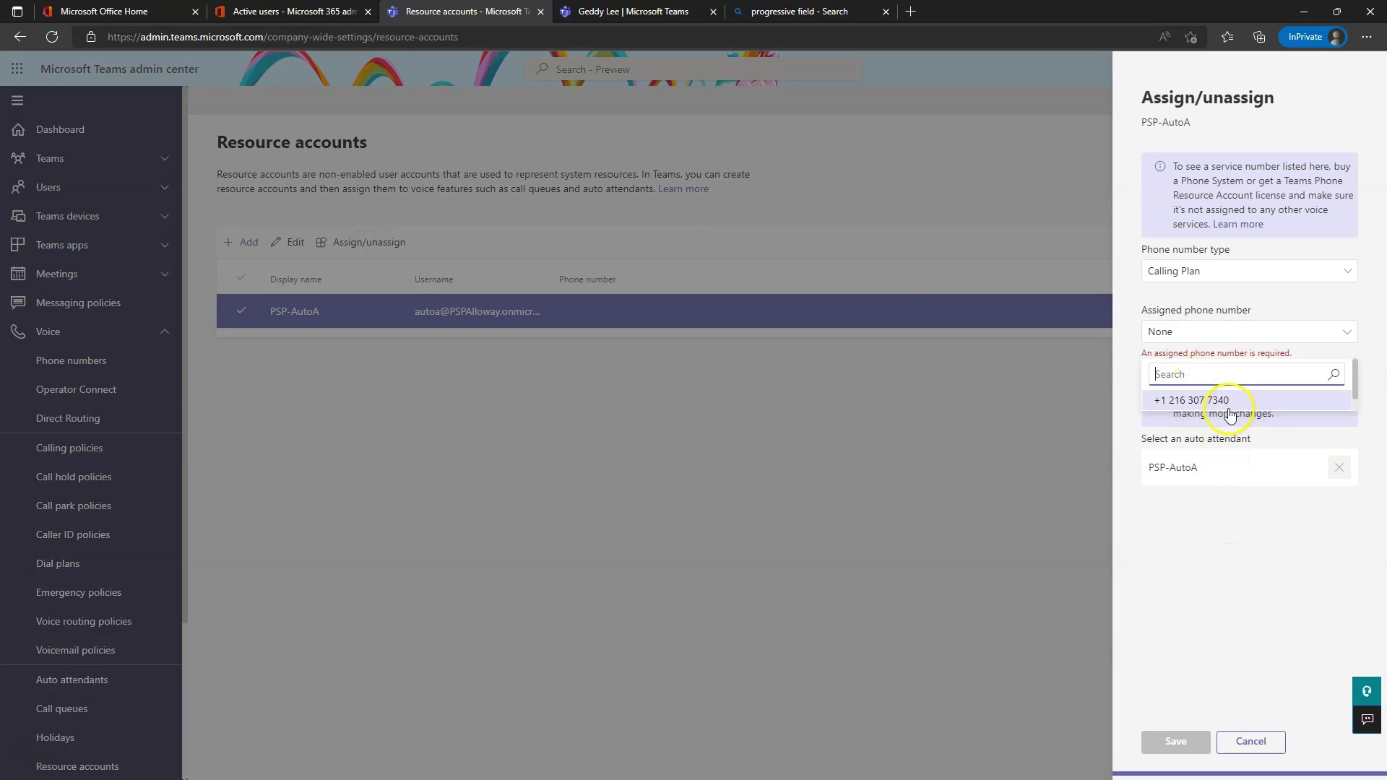
{"action": "left_click", "coordinate": [1222, 401]}
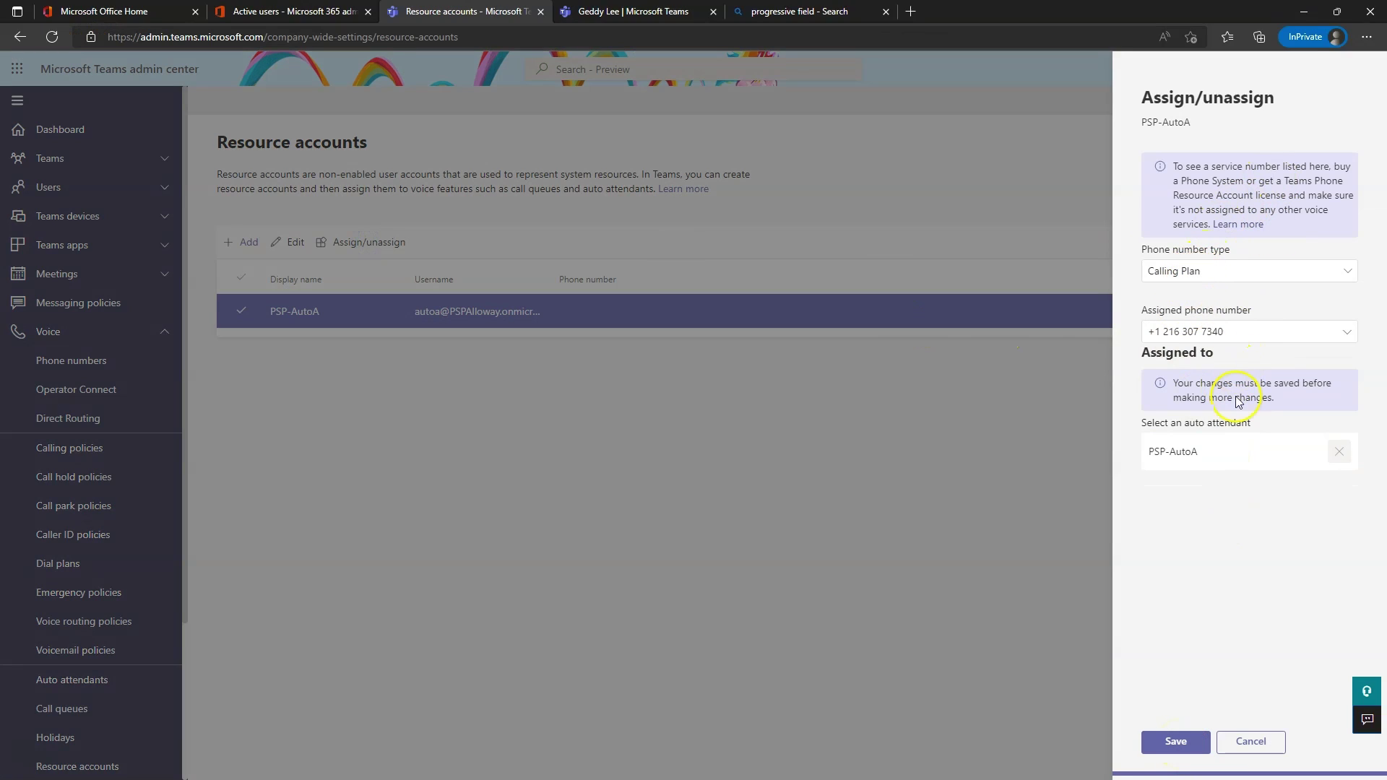
{"action": "left_click", "coordinate": [1178, 743]}
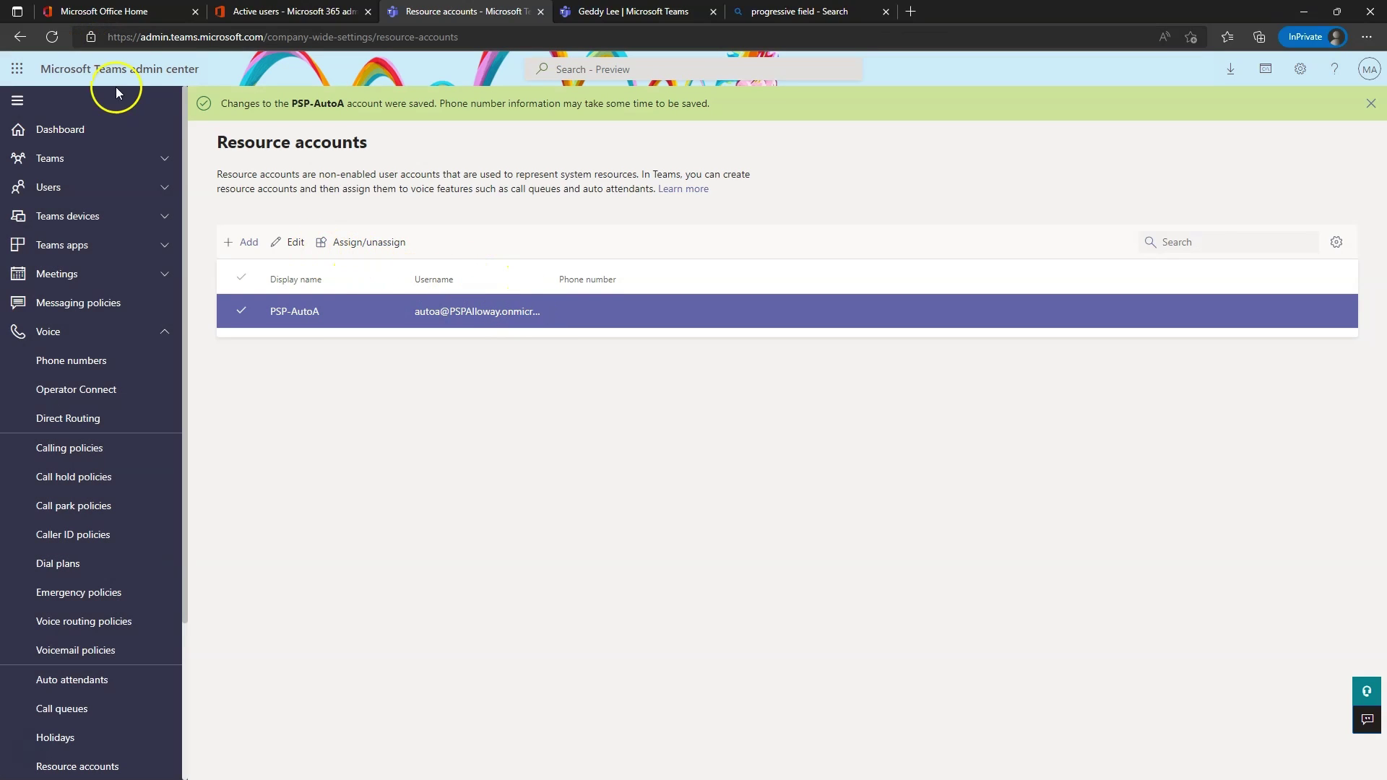
Refresh the resource accounts list and check the phone number assigned to PSP-AutoA.
{"action": "left_click", "coordinate": [54, 37]}
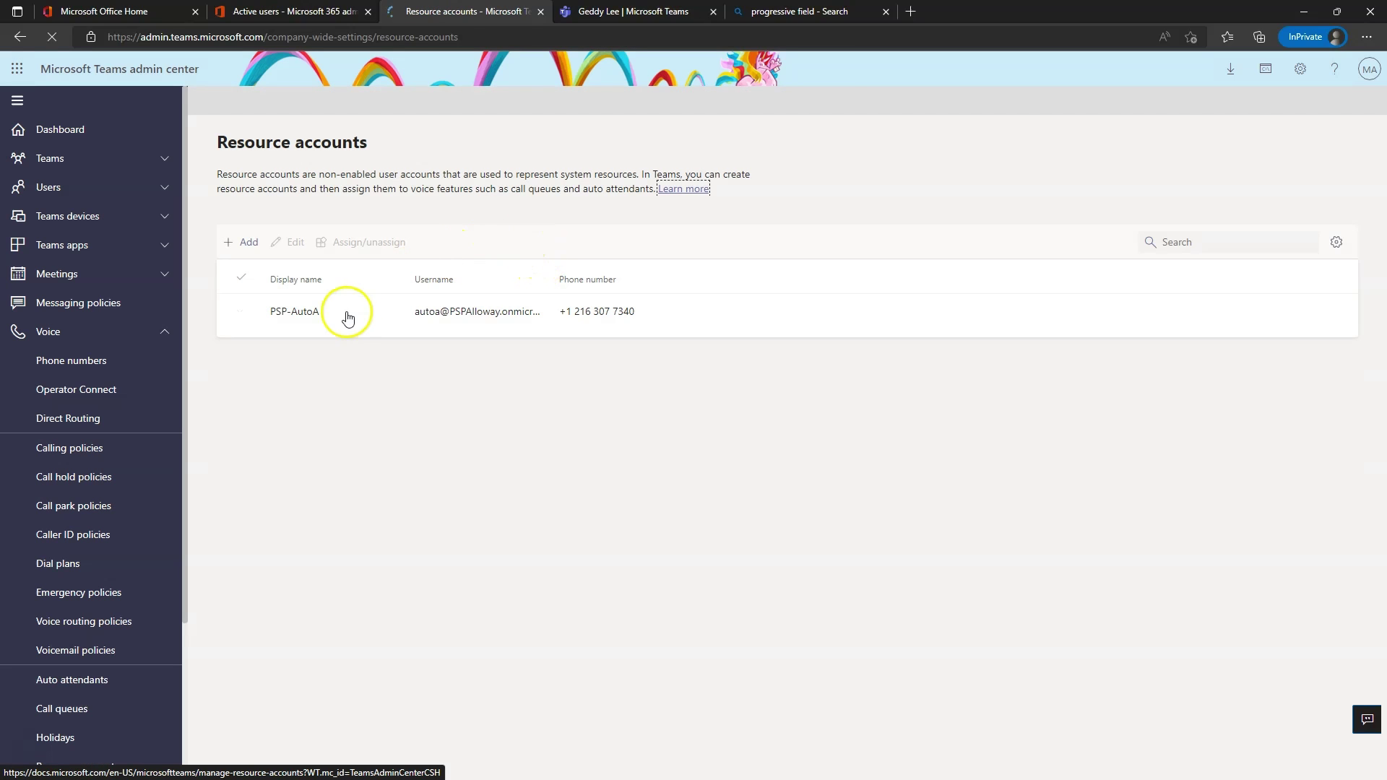
{"action": "left_click", "coordinate": [613, 315]}
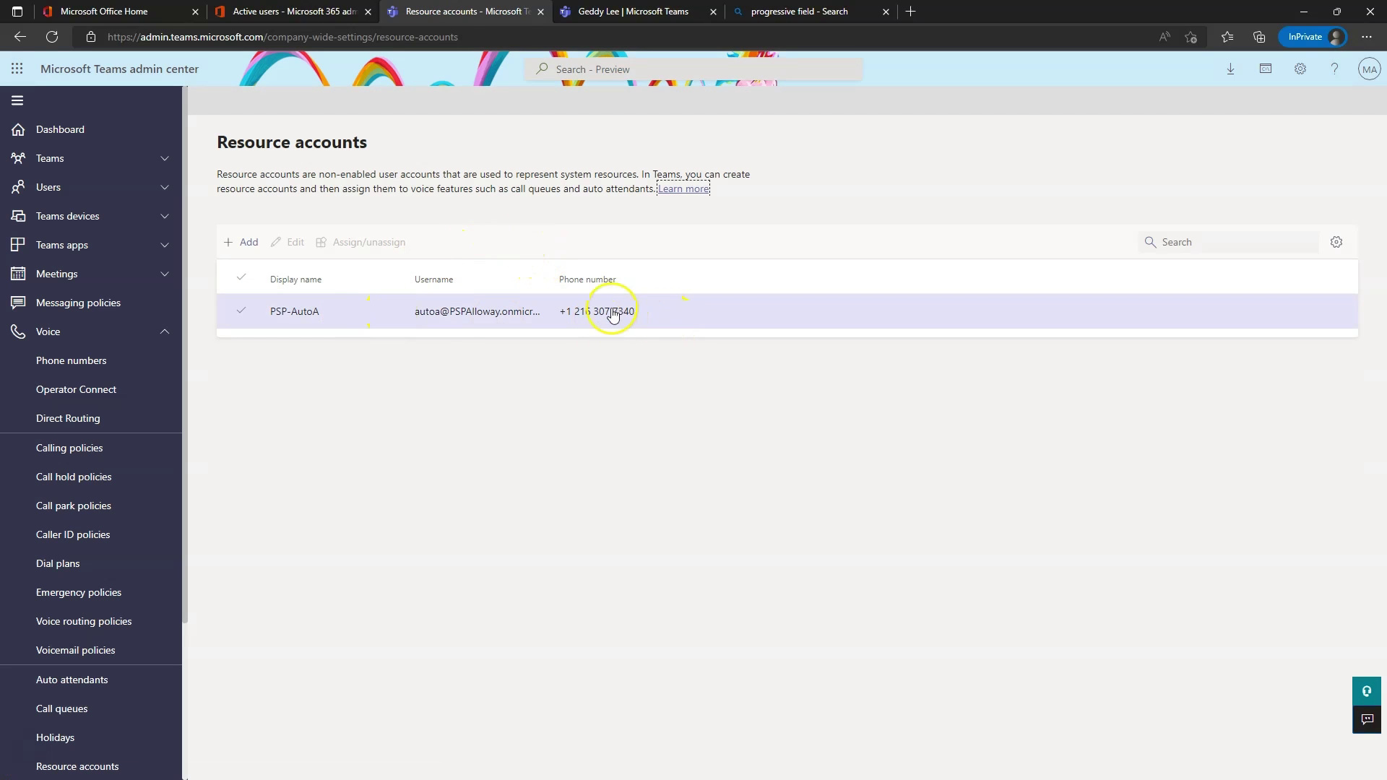
{"action": "left_click", "coordinate": [685, 320]}
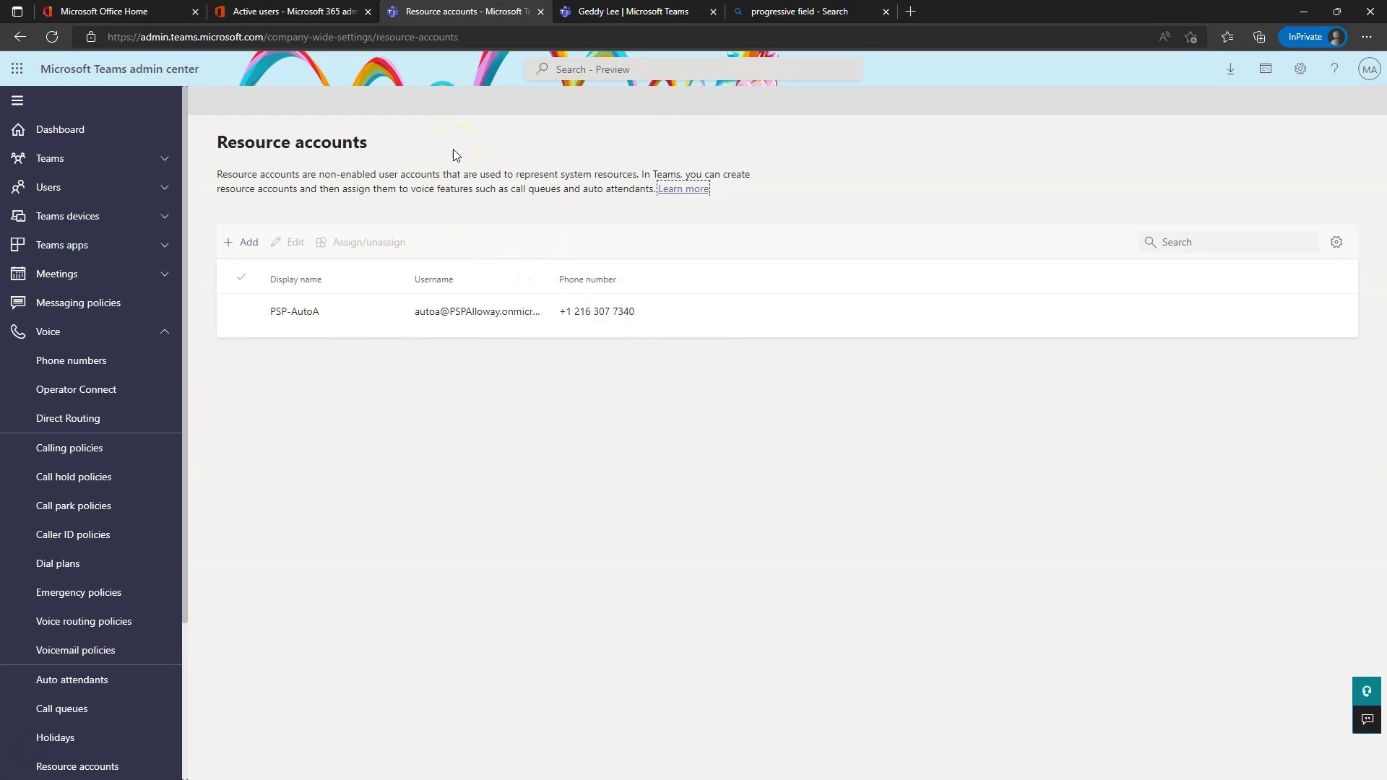
Open the PSP-AutoA auto attendant and review its call flow greeting, menu options and directory search.
{"action": "left_click", "coordinate": [79, 679]}
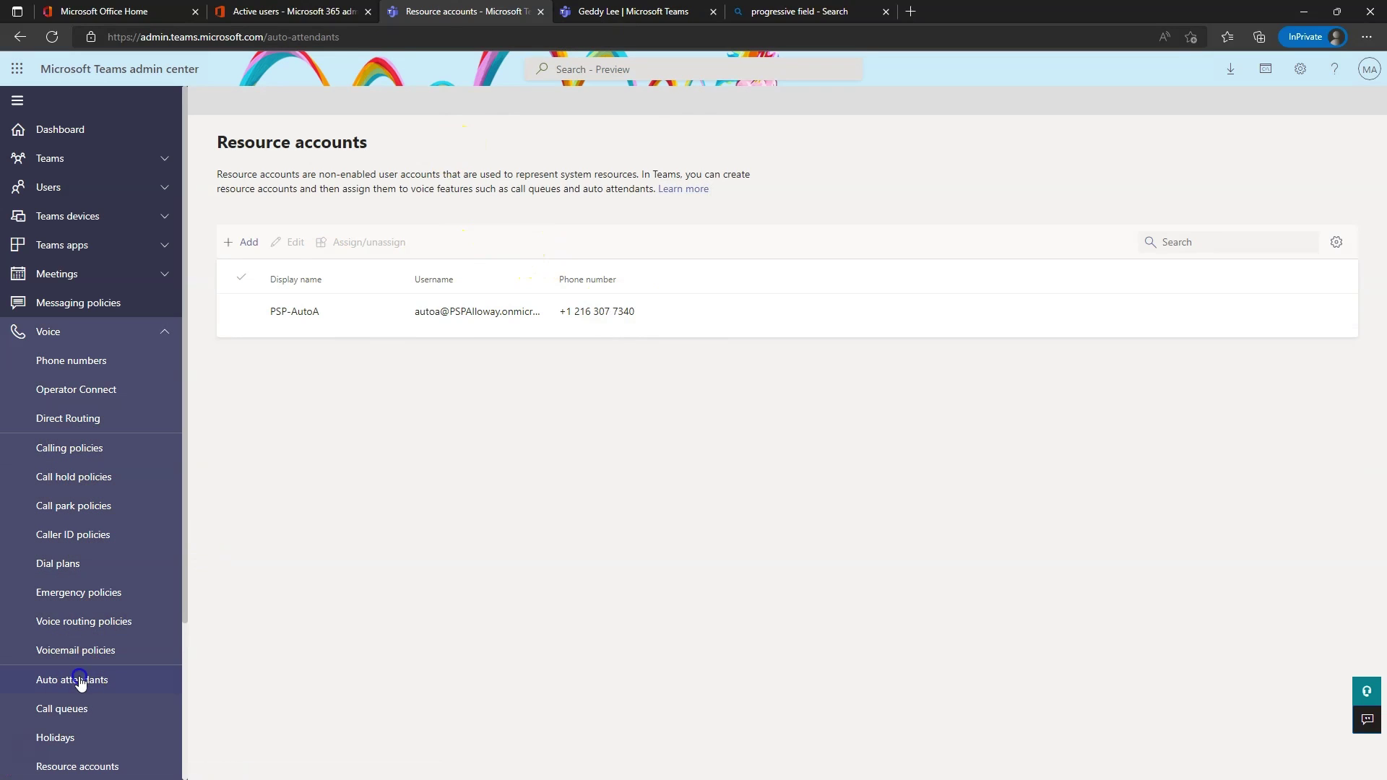
{"action": "left_click", "coordinate": [294, 326]}
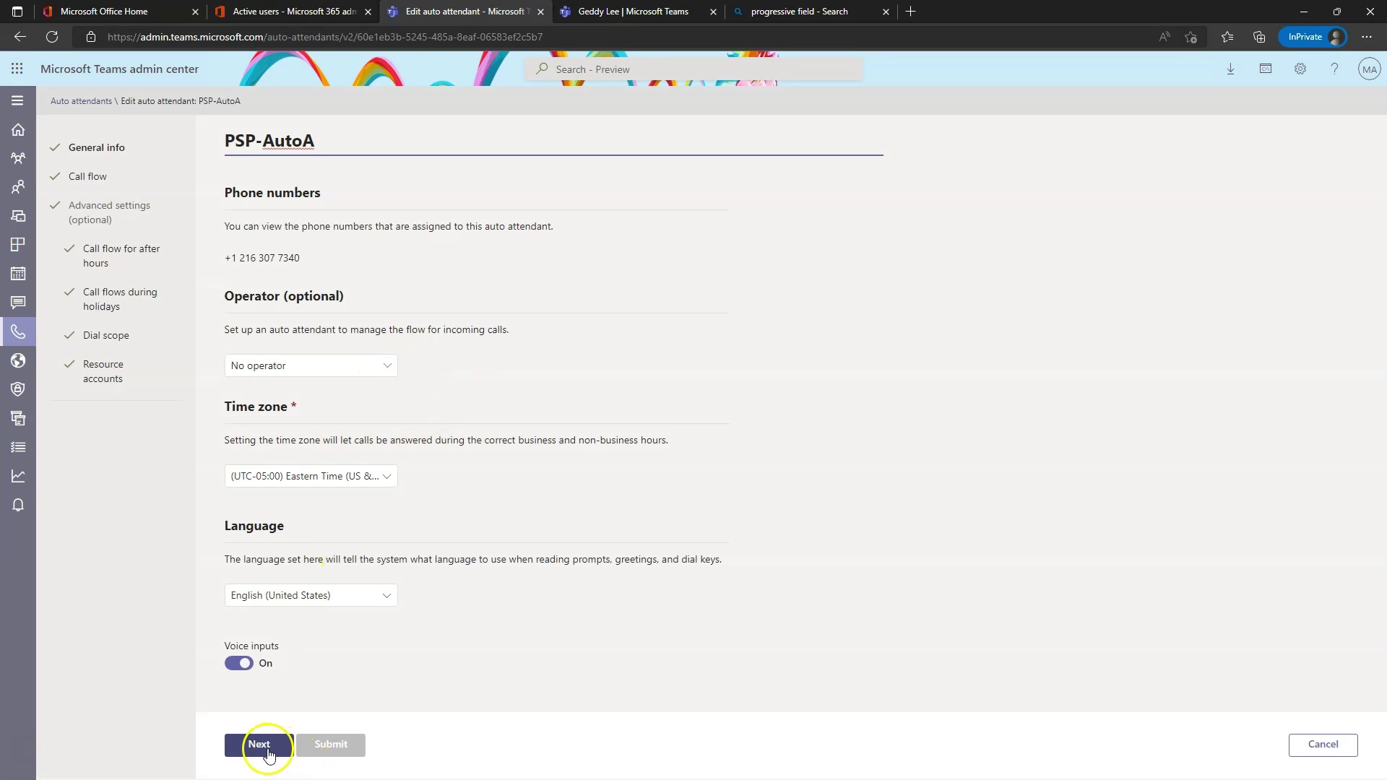
{"action": "left_click", "coordinate": [259, 745]}
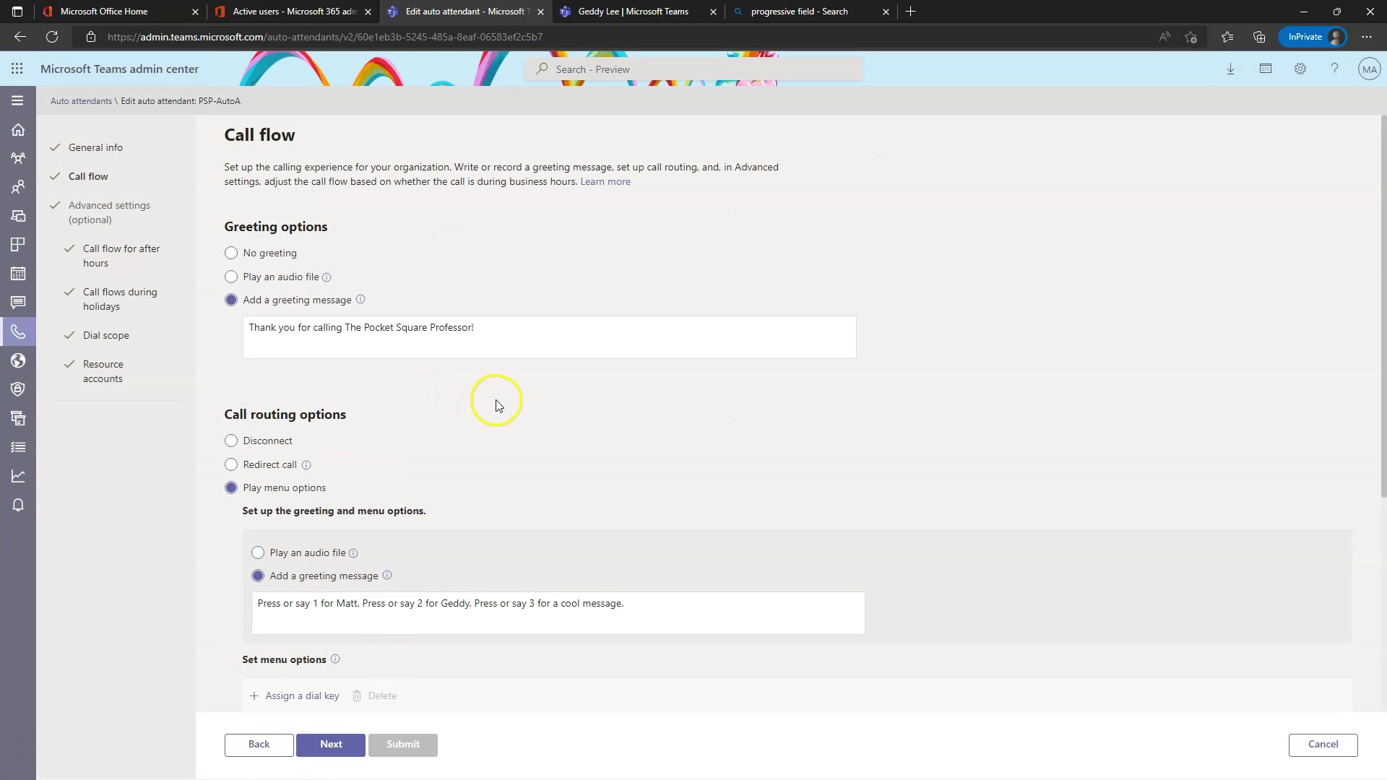
{"action": "scroll", "coordinate": [496, 396], "scroll_direction": "down", "scroll_amount": 4}
{"action": "scroll", "coordinate": [504, 420], "scroll_direction": "up", "scroll_amount": 3}
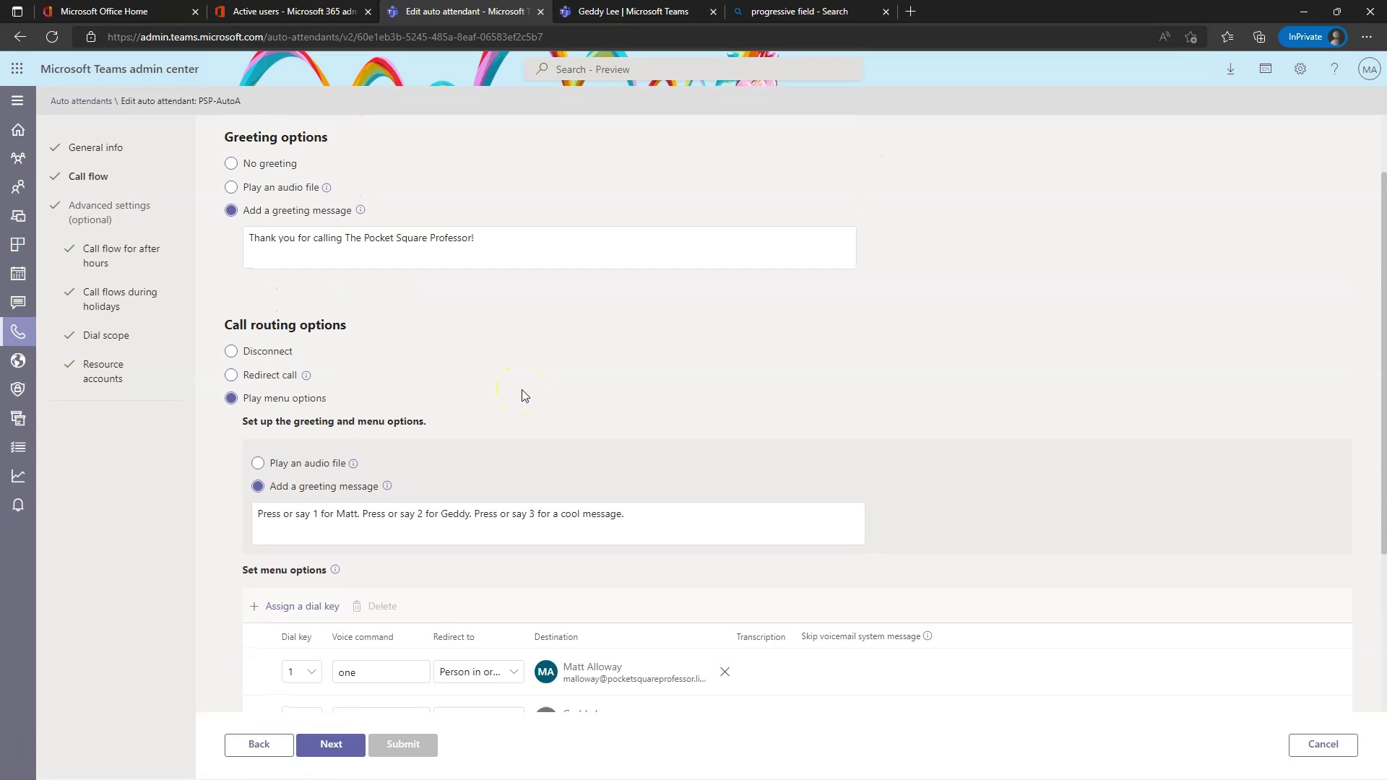
{"action": "scroll", "coordinate": [526, 384], "scroll_direction": "up", "scroll_amount": 1}
{"action": "scroll", "coordinate": [525, 384], "scroll_direction": "down", "scroll_amount": 4}
{"action": "scroll", "coordinate": [525, 384], "scroll_direction": "down", "scroll_amount": 1}
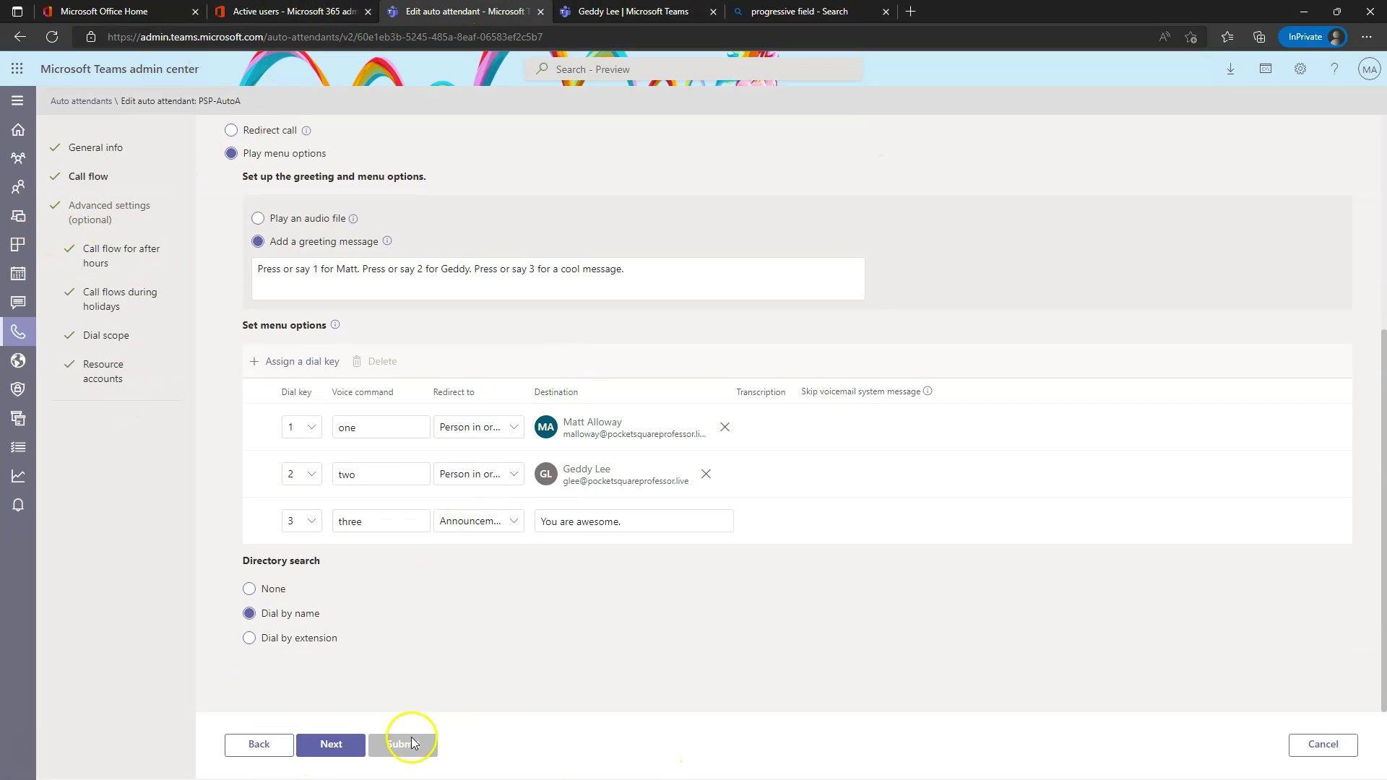
Leave the auto attendant editor and copy the phone number assigned to the PSP-AutoA resource account.
{"action": "left_click", "coordinate": [1322, 744]}
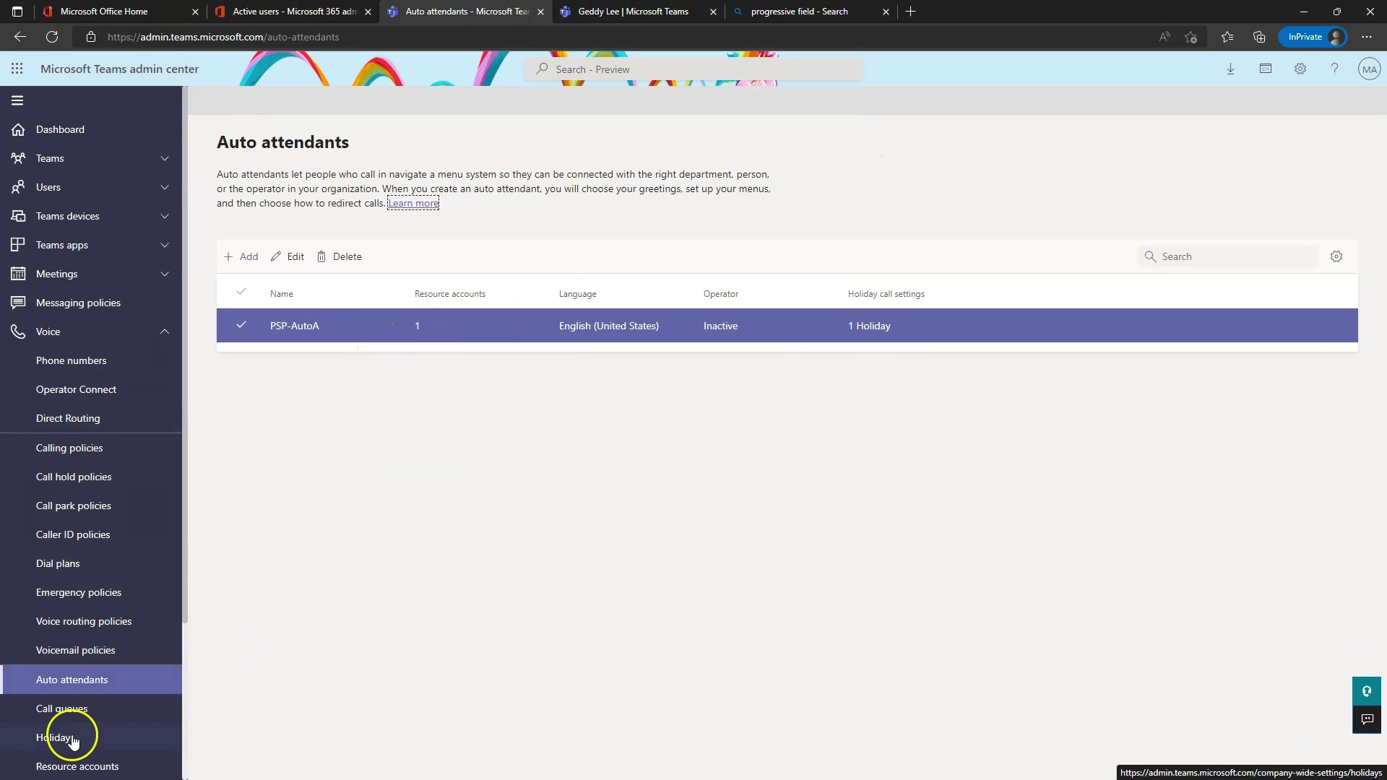
{"action": "scroll", "coordinate": [72, 741], "scroll_direction": "down", "scroll_amount": 3}
{"action": "left_click", "coordinate": [87, 563]}
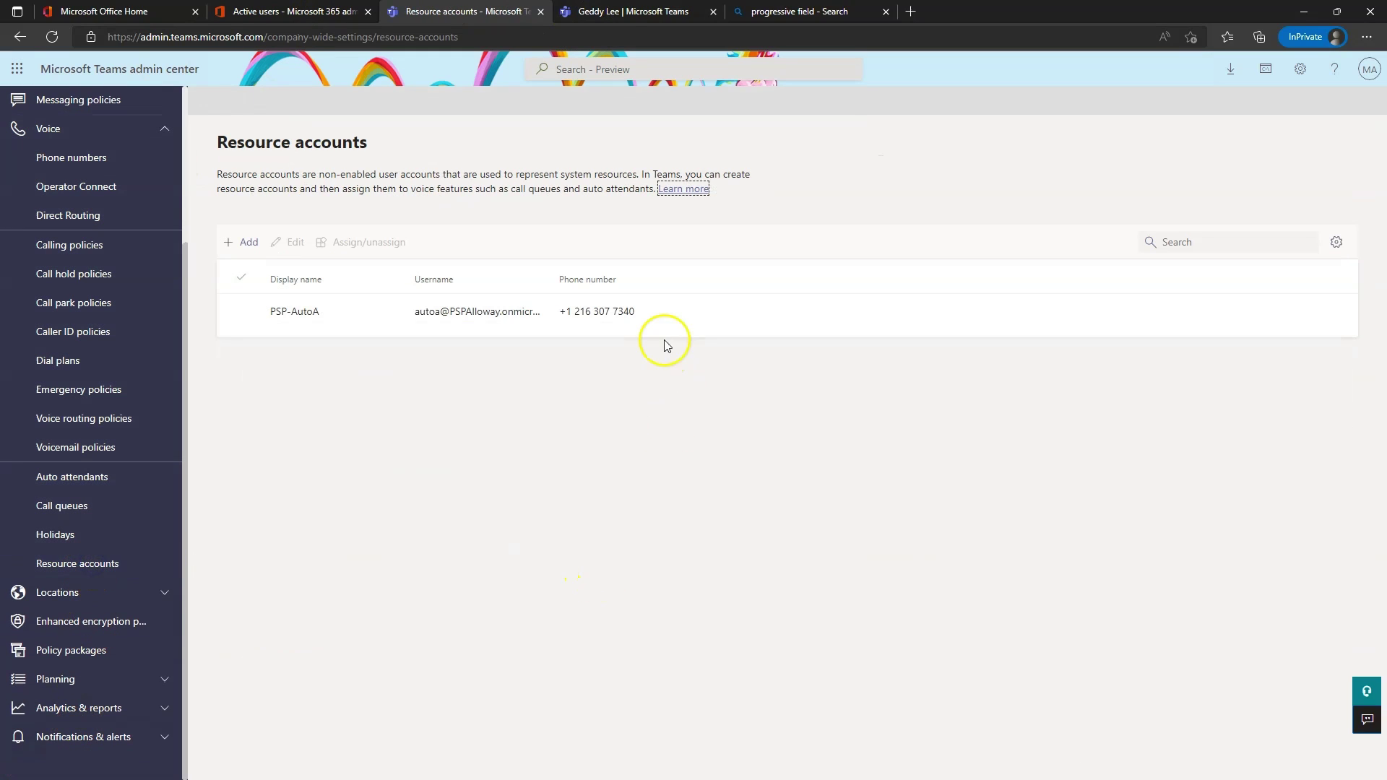
{"action": "left_click_drag", "start_coordinate": [647, 314], "coordinate": [575, 318]}
{"action": "right_click", "coordinate": [563, 318]}
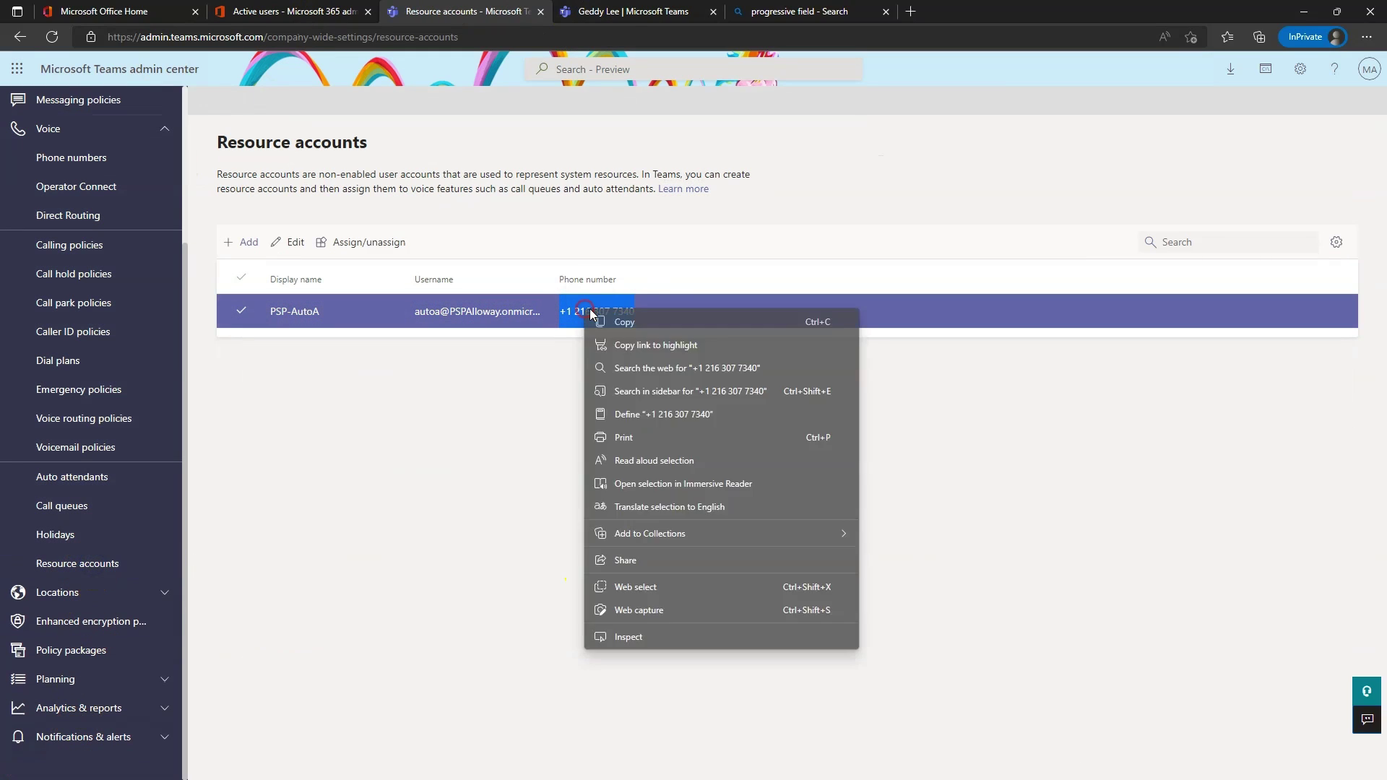
{"action": "left_click", "coordinate": [629, 320]}
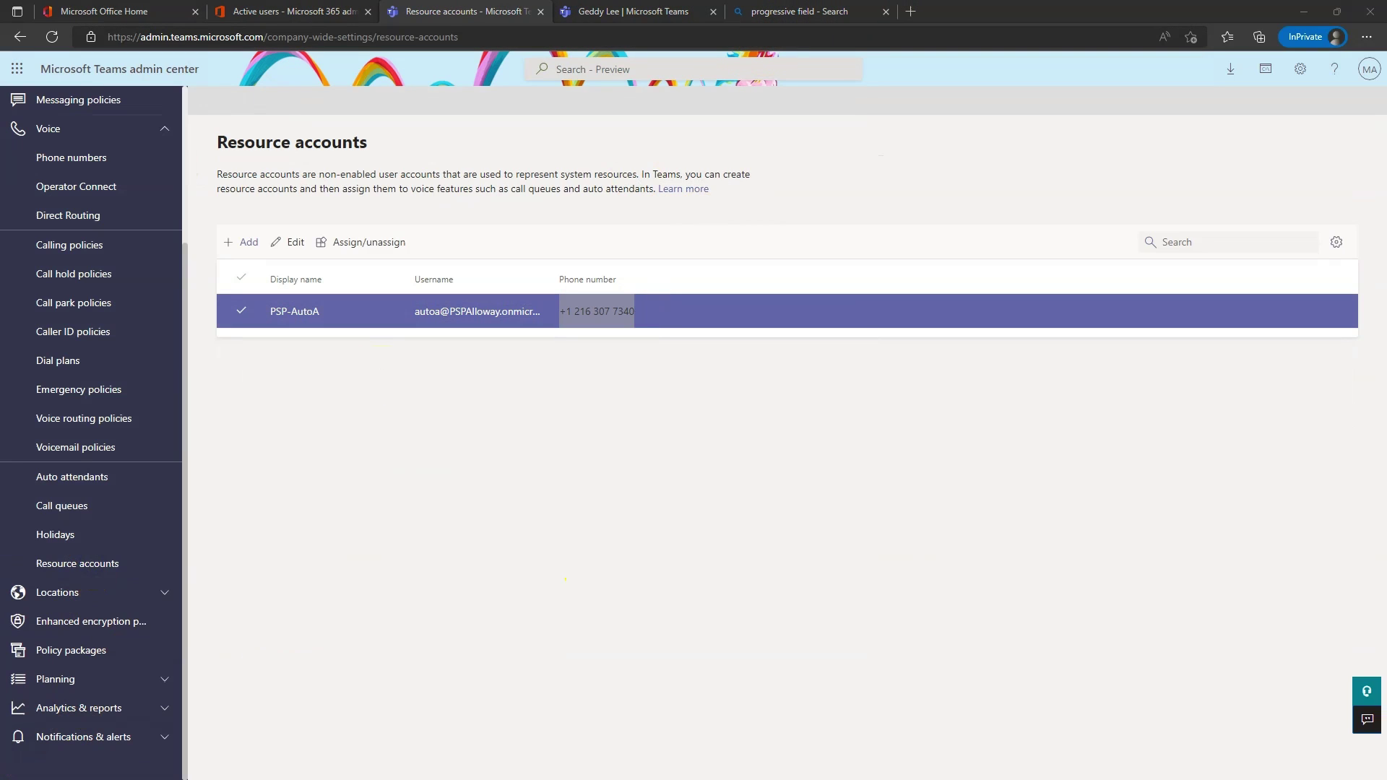
Set PSP-AutoA's Saturday business hours to start at 12:00 AM and end at 12:00 AM, and submit the auto attendant.
{"action": "left_click", "coordinate": [83, 480]}
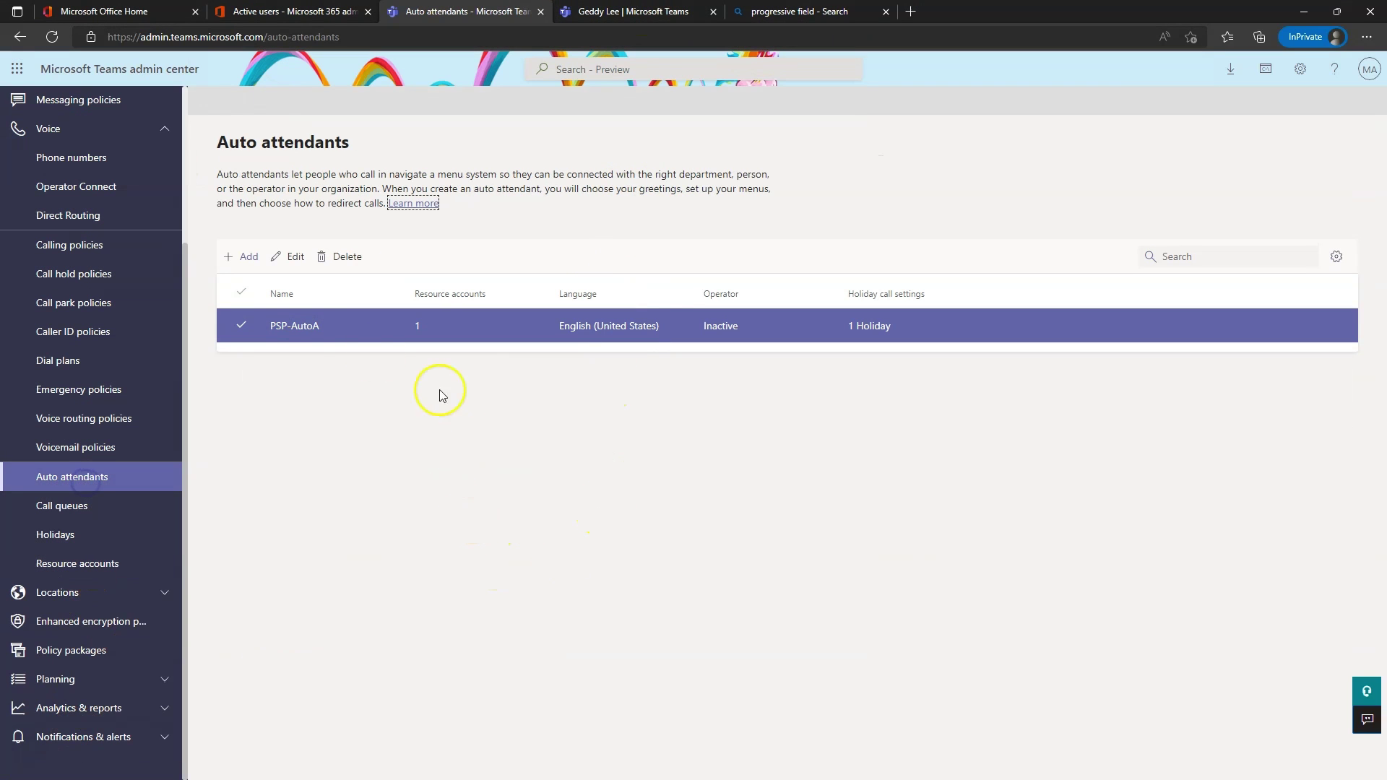
{"action": "left_click", "coordinate": [300, 327]}
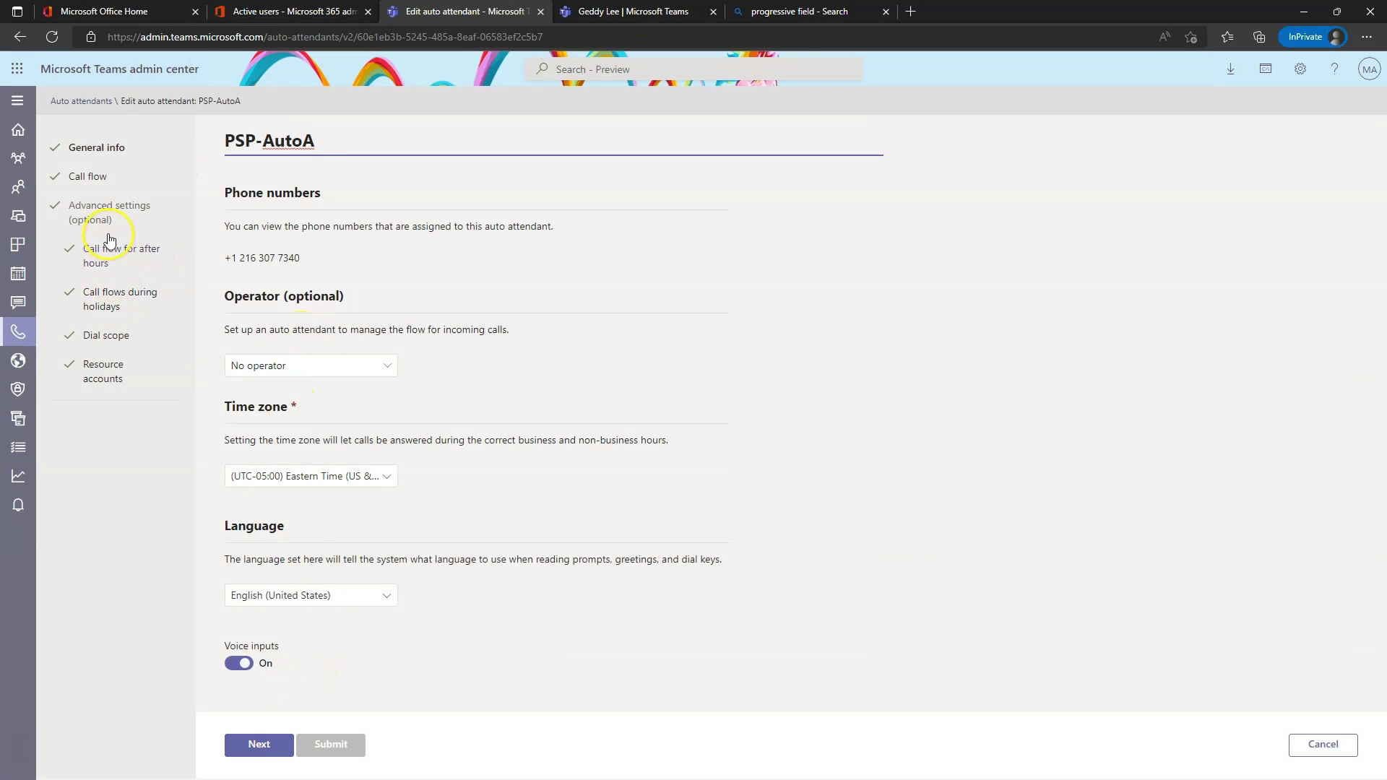
{"action": "left_click", "coordinate": [98, 177]}
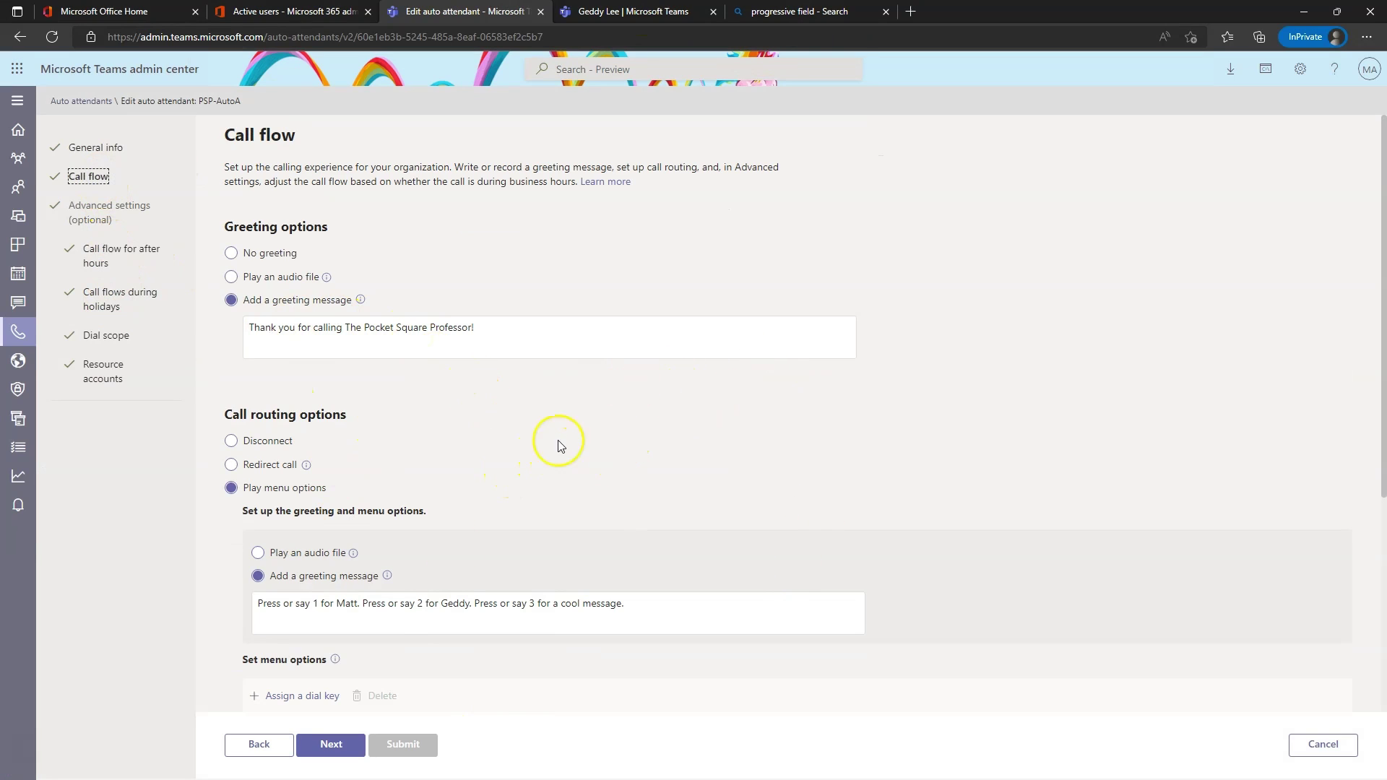
{"action": "left_click", "coordinate": [130, 257]}
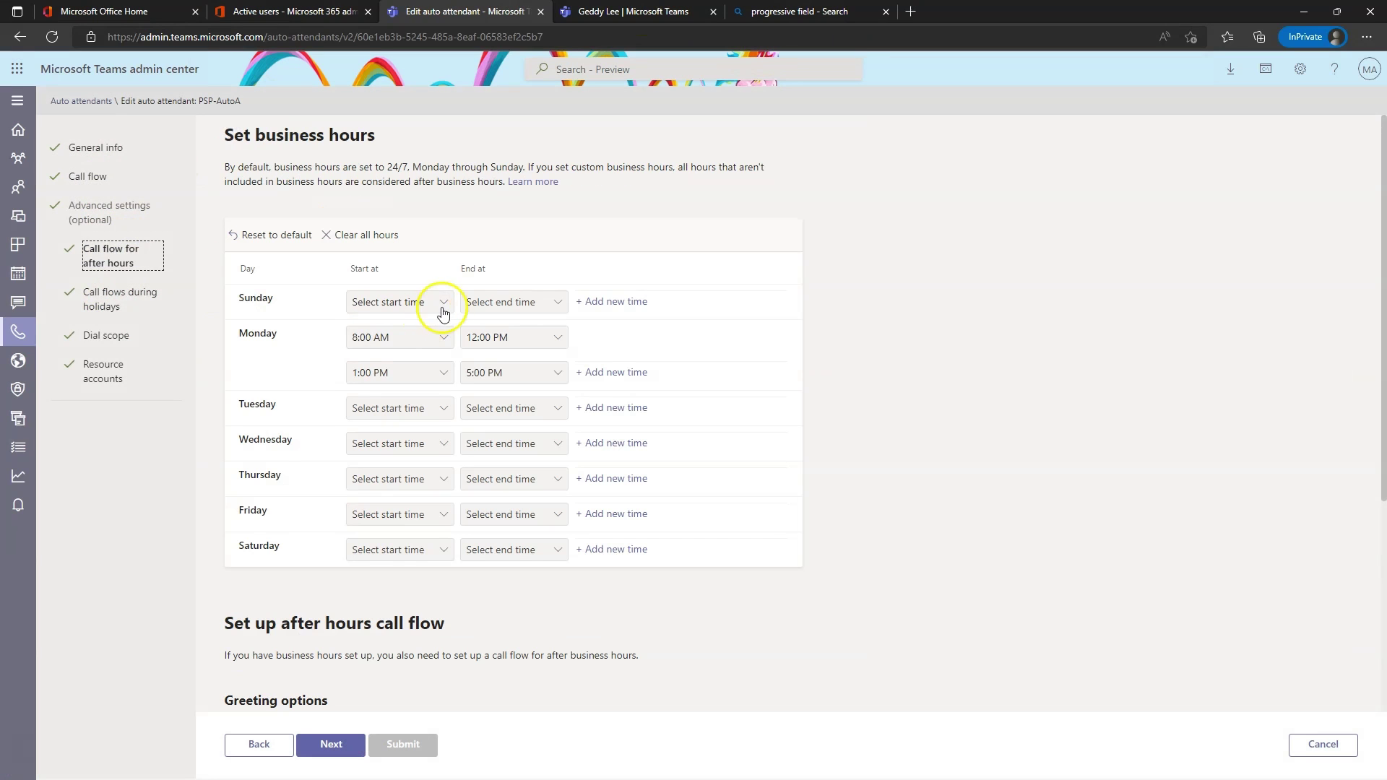
{"action": "left_click", "coordinate": [415, 550]}
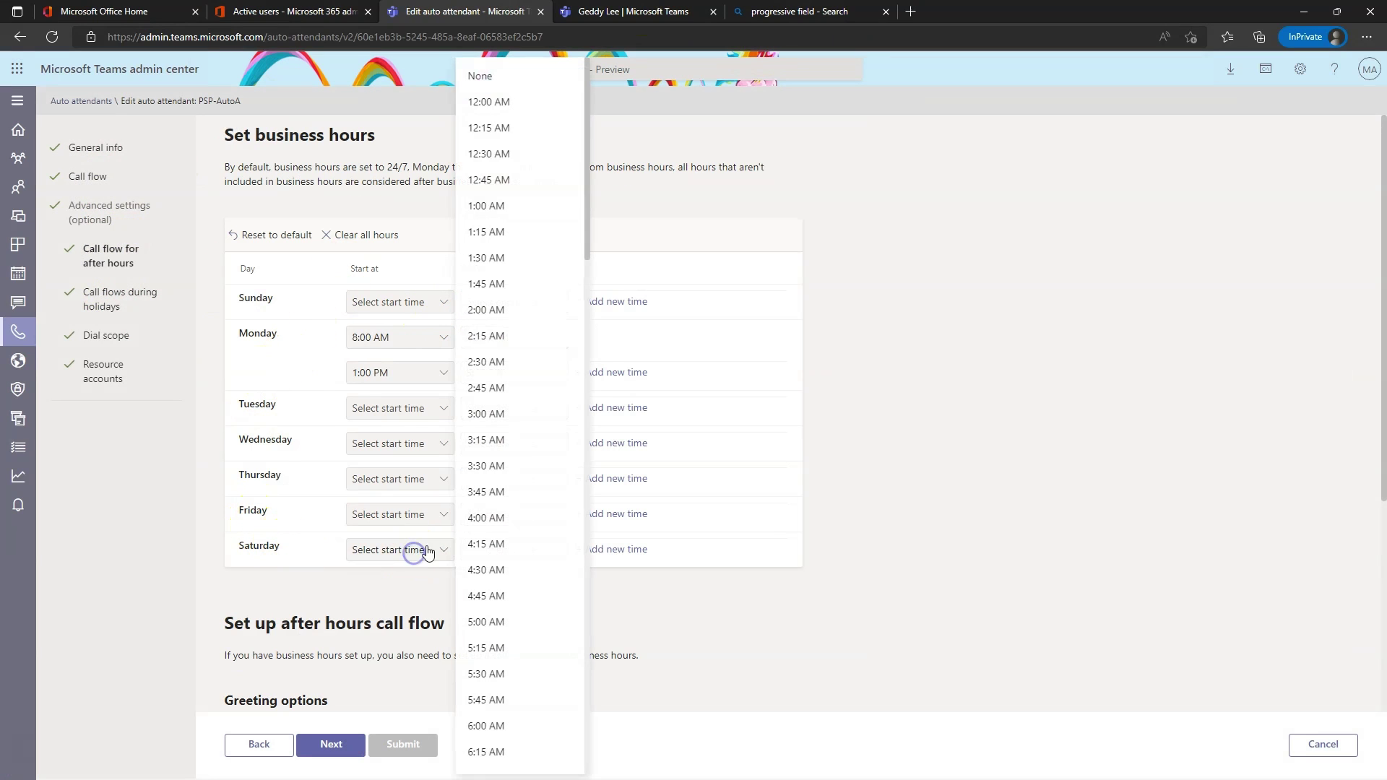
{"action": "left_click", "coordinate": [505, 102]}
{"action": "left_click", "coordinate": [557, 550]}
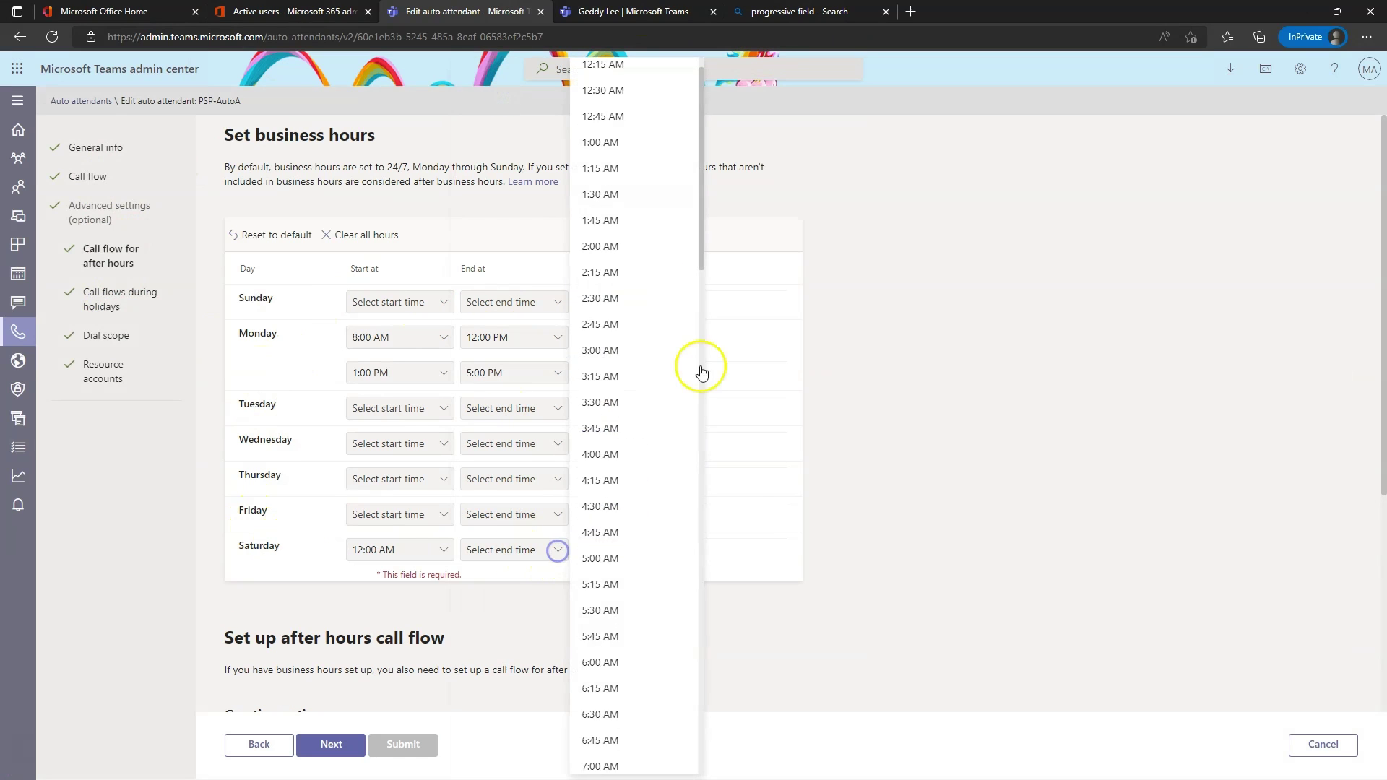
{"action": "scroll", "coordinate": [701, 372], "scroll_direction": "down", "scroll_amount": 15}
{"action": "left_click", "coordinate": [623, 755]}
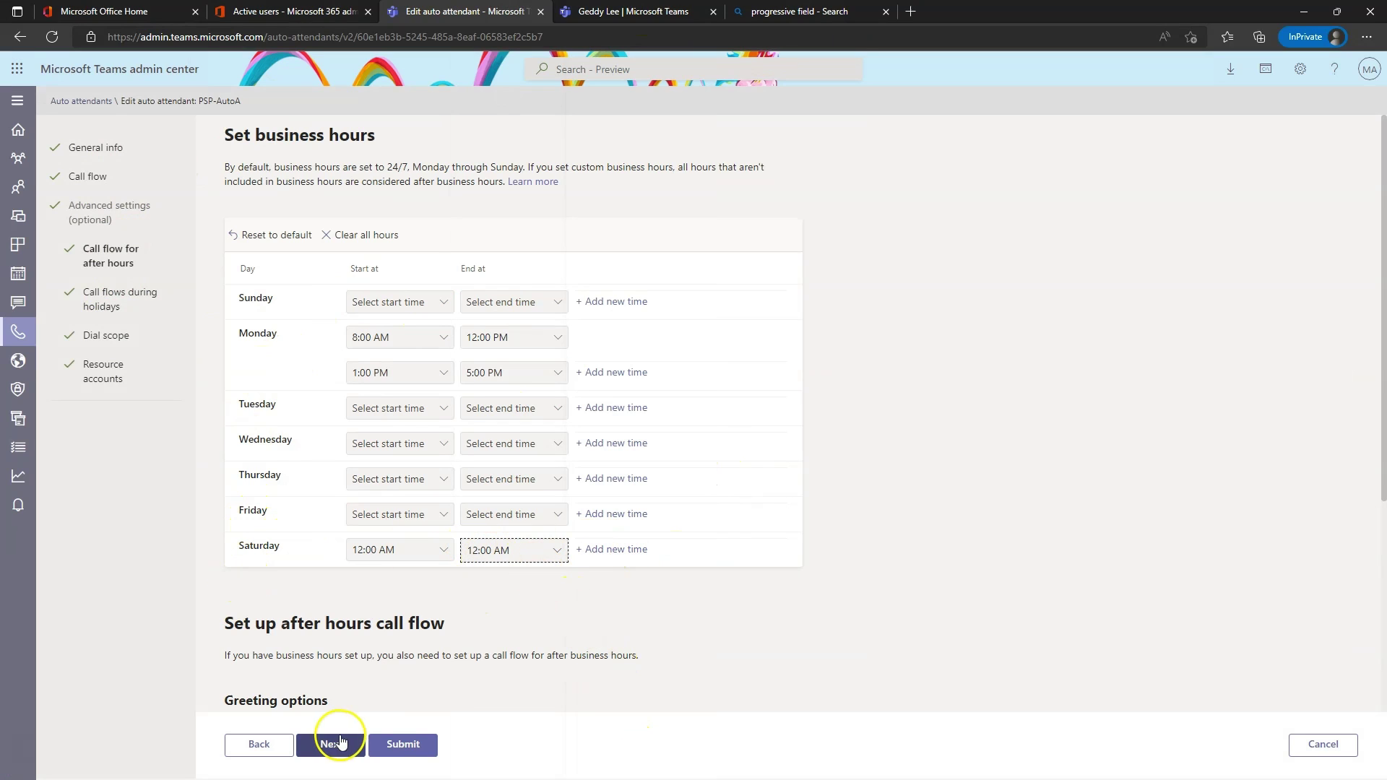
{"action": "left_click", "coordinate": [402, 744]}
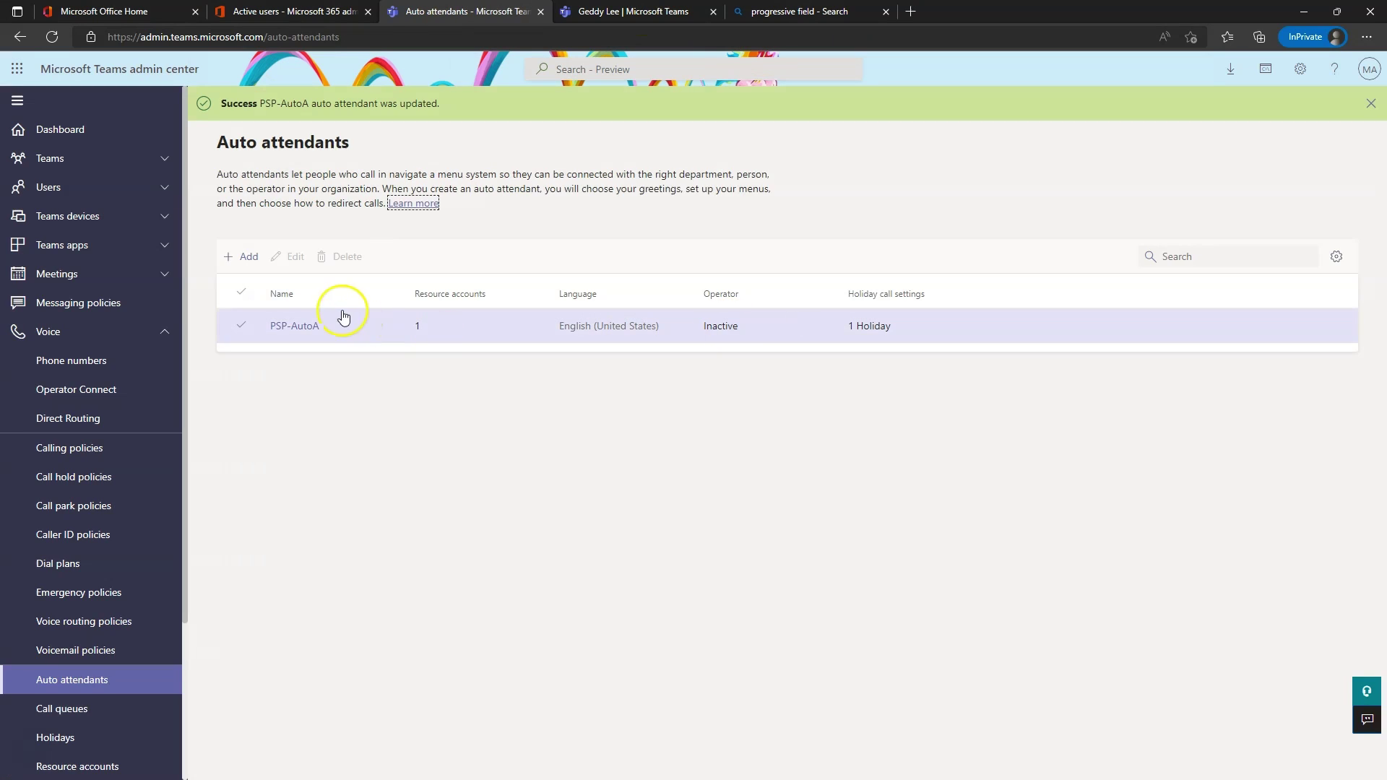
Reopen the PSP-AutoA call flow and switch briefly to the Teams chat window holding the copied phone number.
{"action": "left_click", "coordinate": [296, 326]}
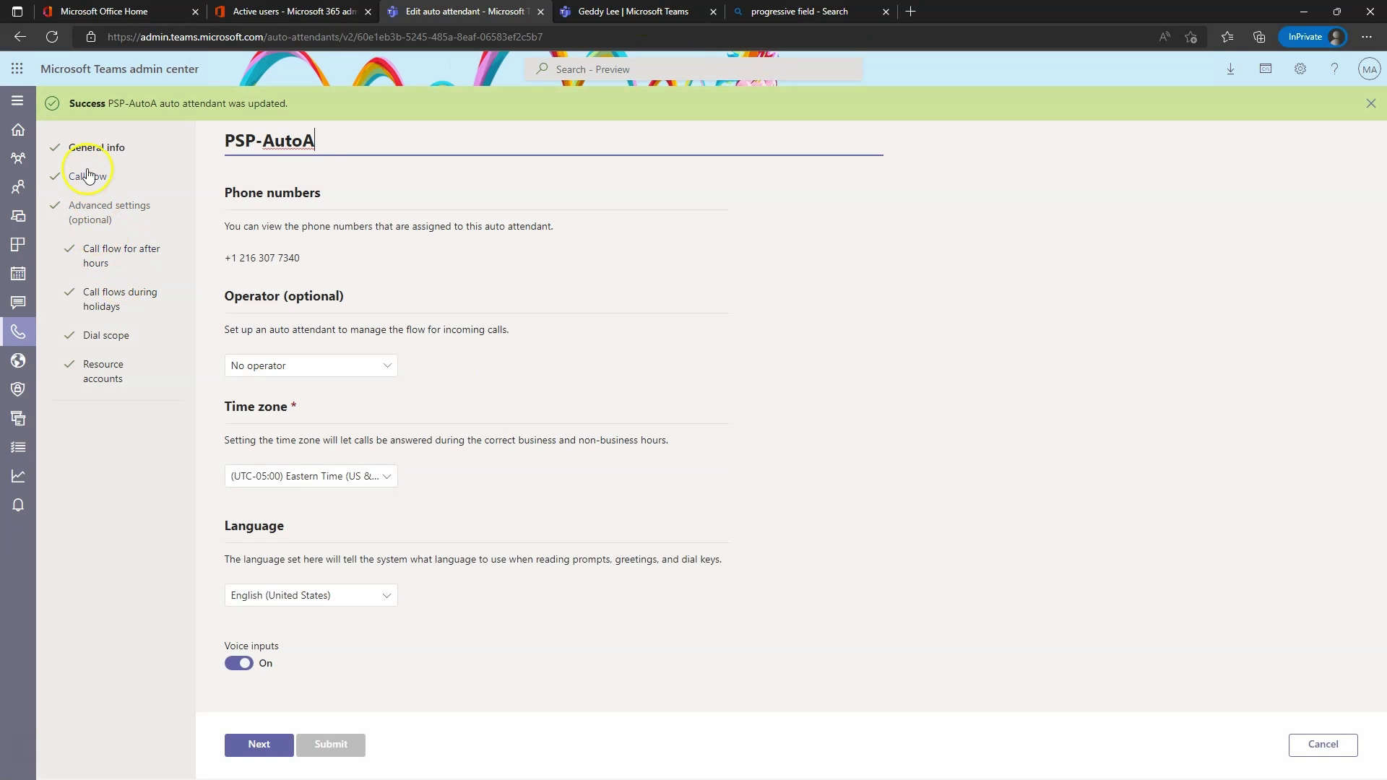
{"action": "left_click", "coordinate": [87, 175]}
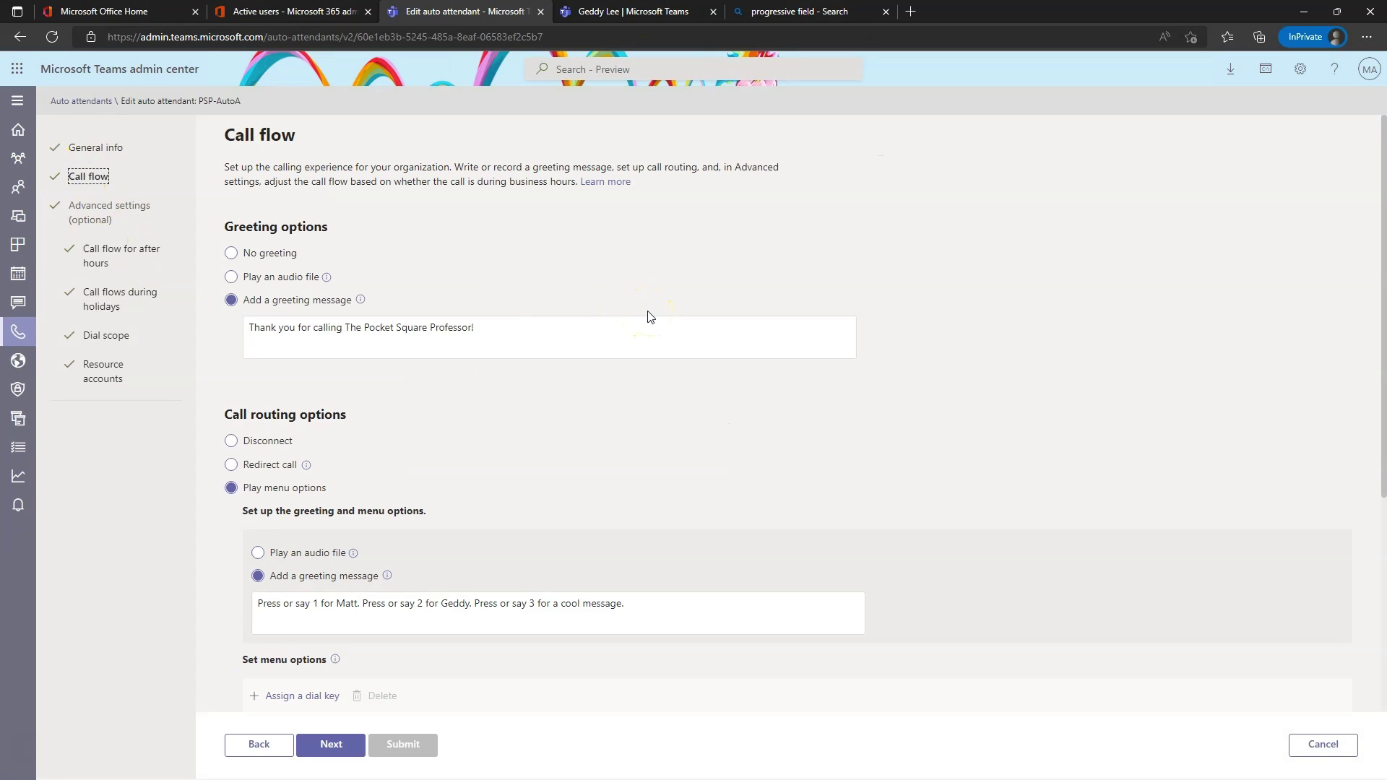
{"action": "left_click_drag", "start_coordinate": [511, 476], "coordinate": [542, 475]}
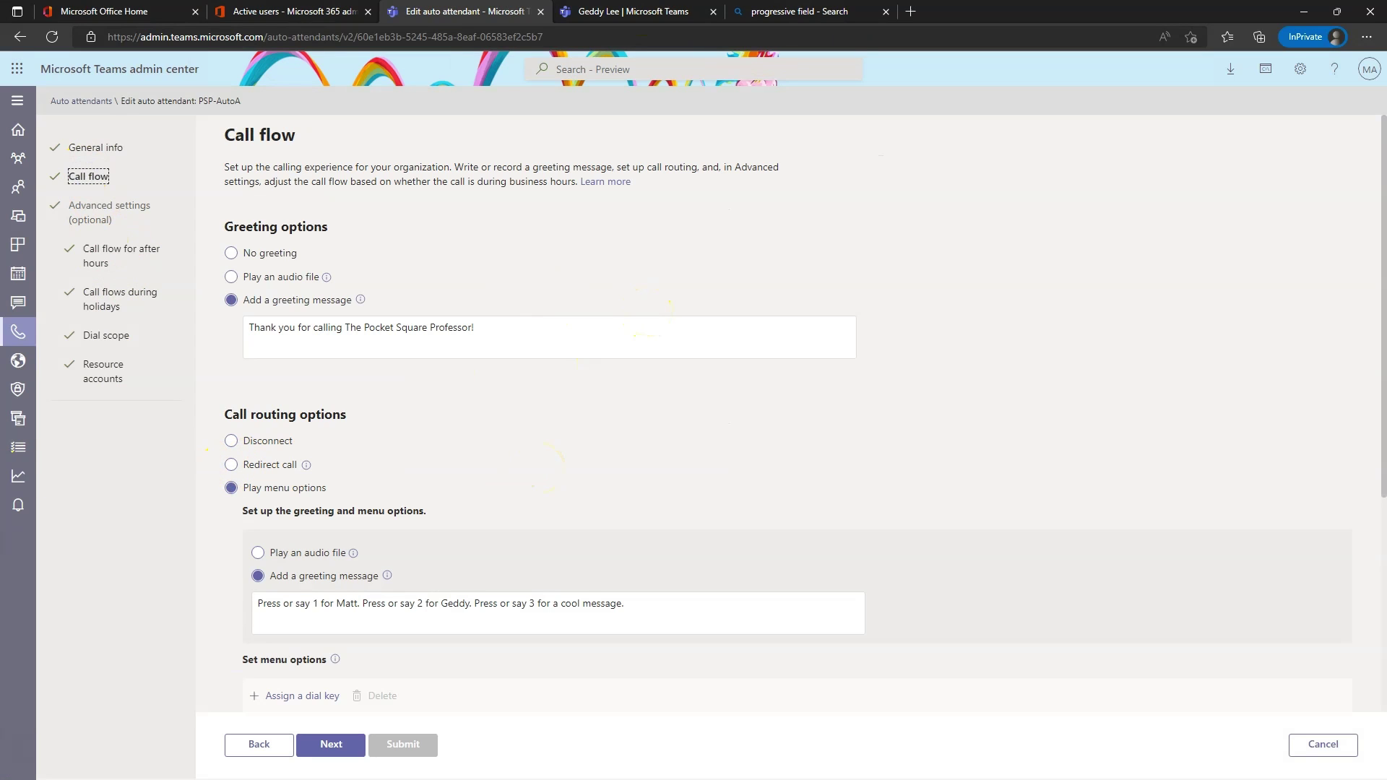
{"action": "key", "text": "alt+Tab"}
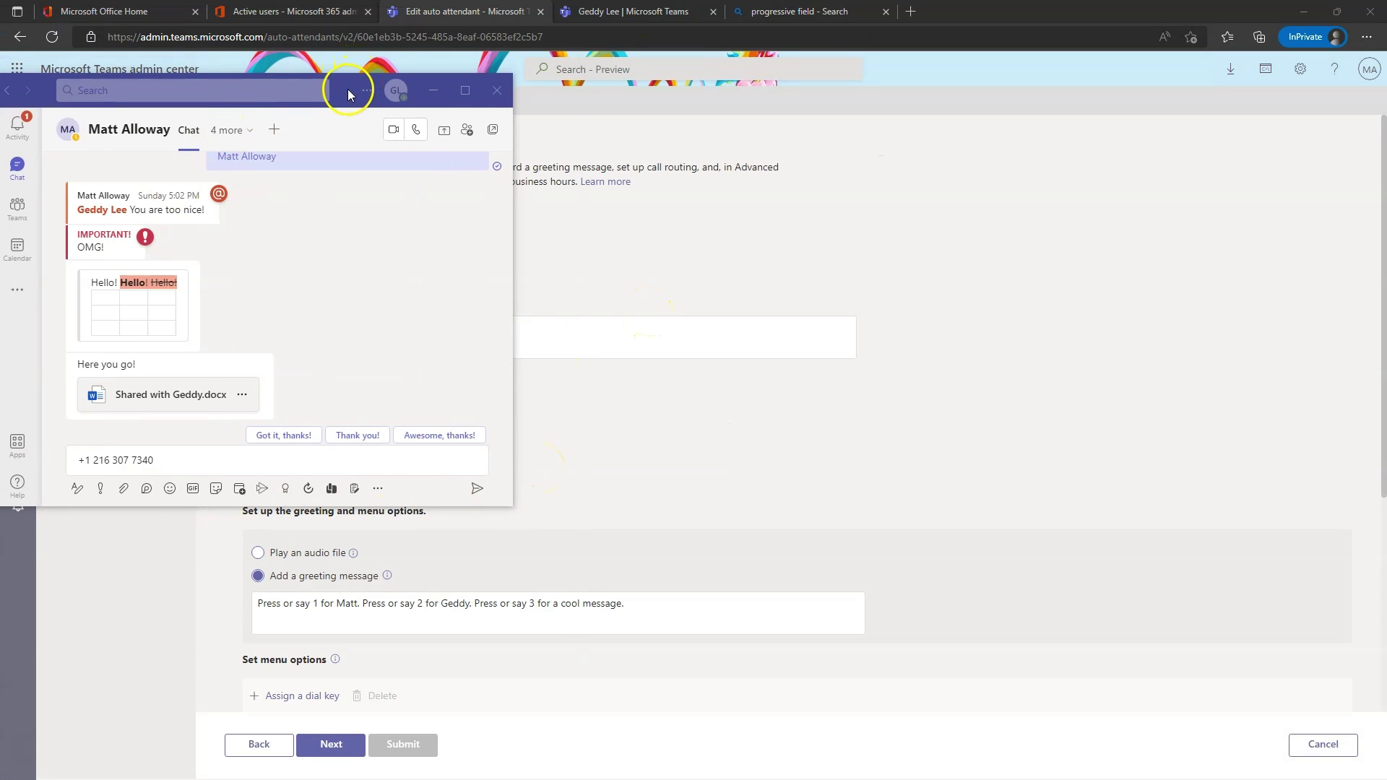
{"action": "key", "text": "alt+Tab"}
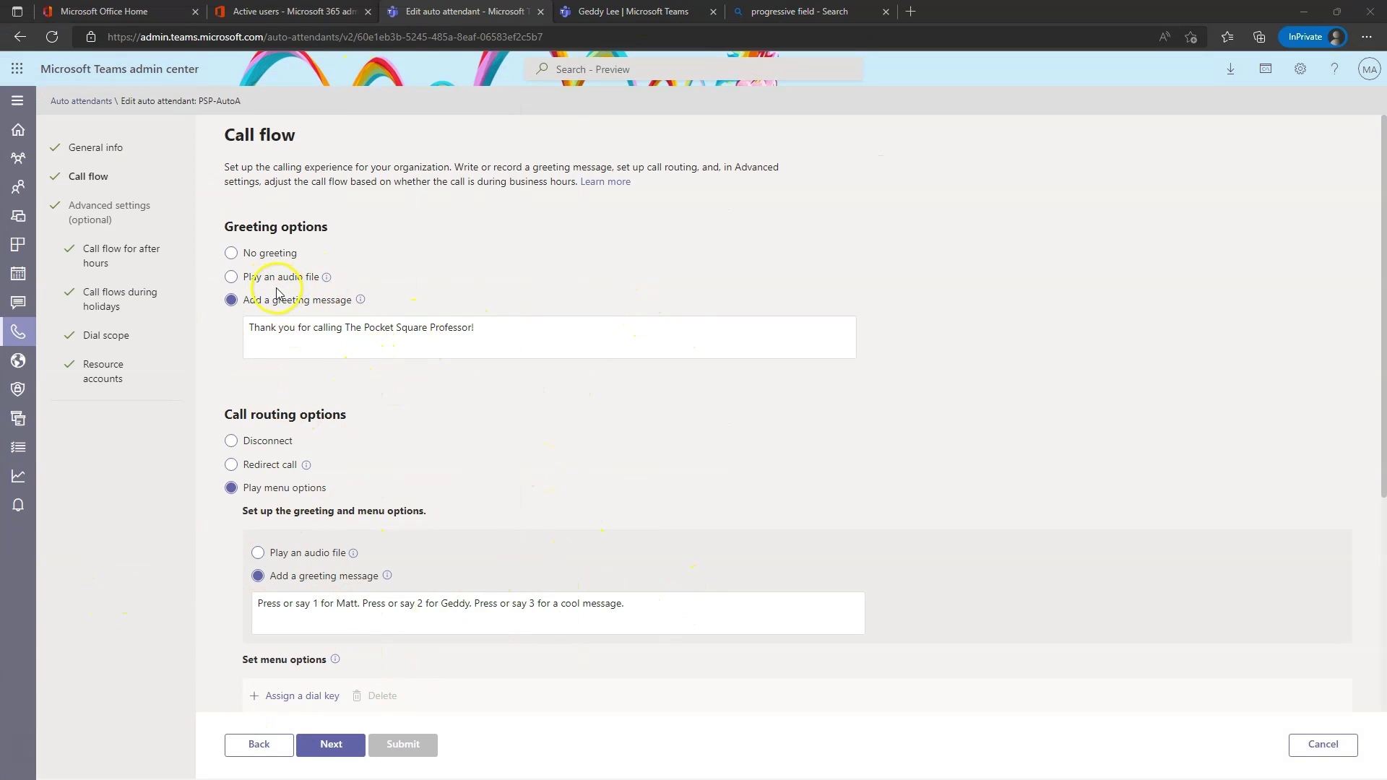
Review PSP-AutoA's greeting, routing options, dial key destinations and directory search, and leave the editor without changes.
{"action": "scroll", "coordinate": [426, 452], "scroll_direction": "down", "scroll_amount": 5}
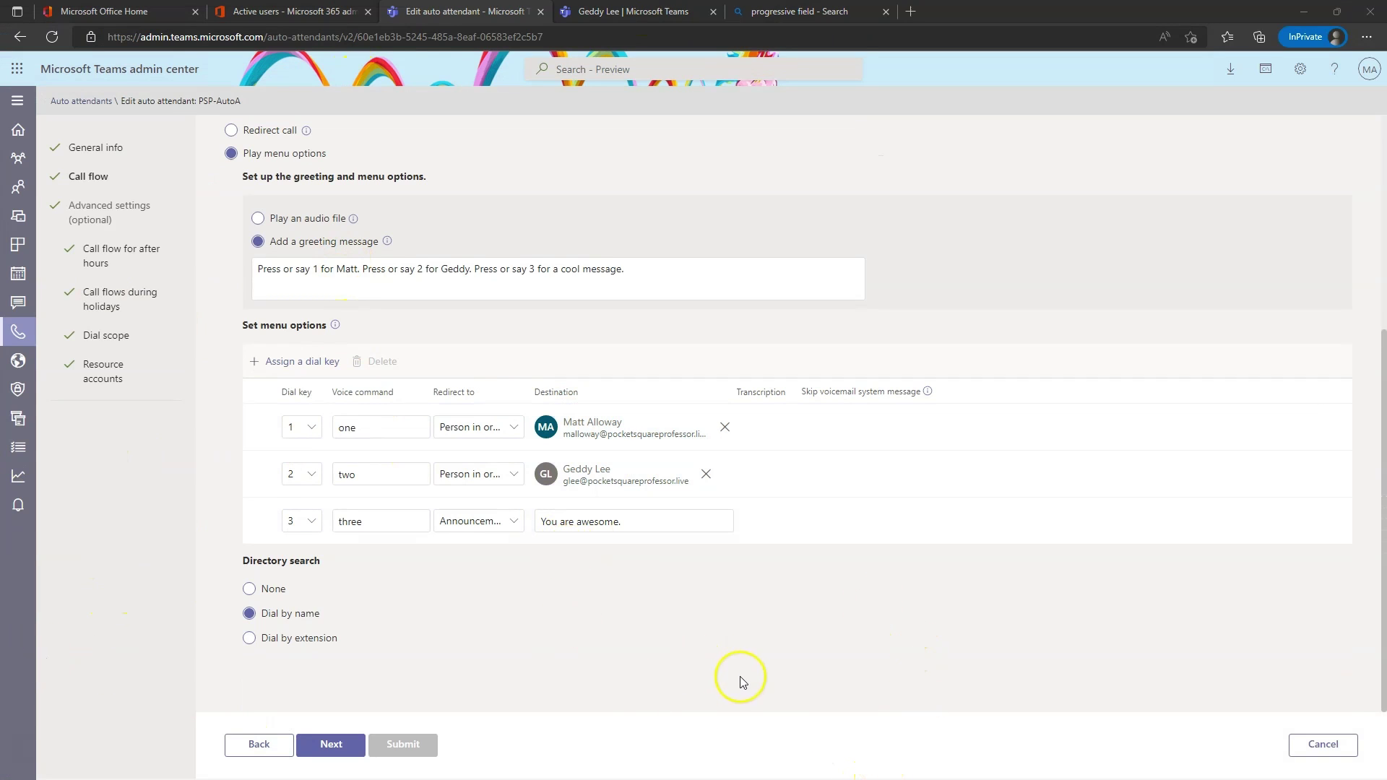
{"action": "scroll", "coordinate": [737, 672], "scroll_direction": "up", "scroll_amount": 5}
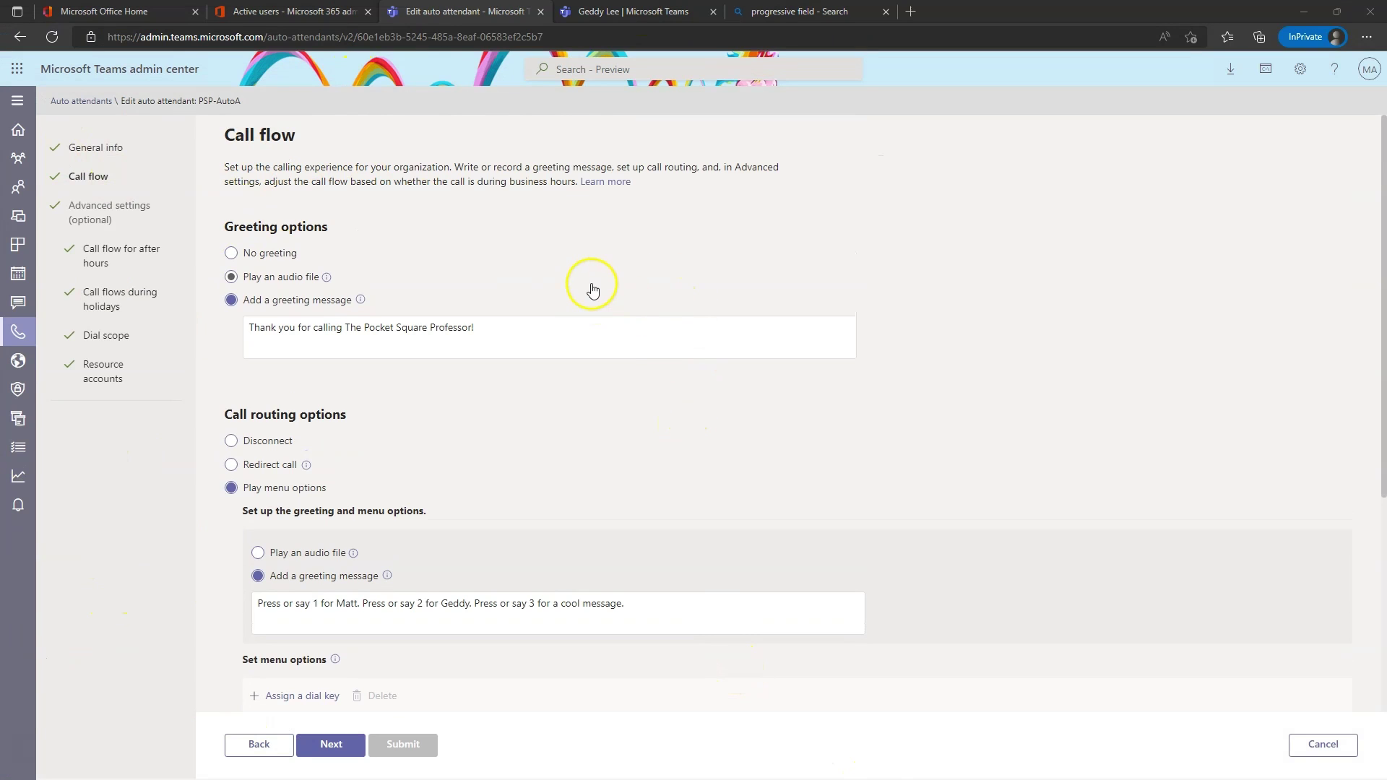
{"action": "scroll", "coordinate": [662, 448], "scroll_direction": "down", "scroll_amount": 1}
{"action": "scroll", "coordinate": [663, 448], "scroll_direction": "down", "scroll_amount": 5}
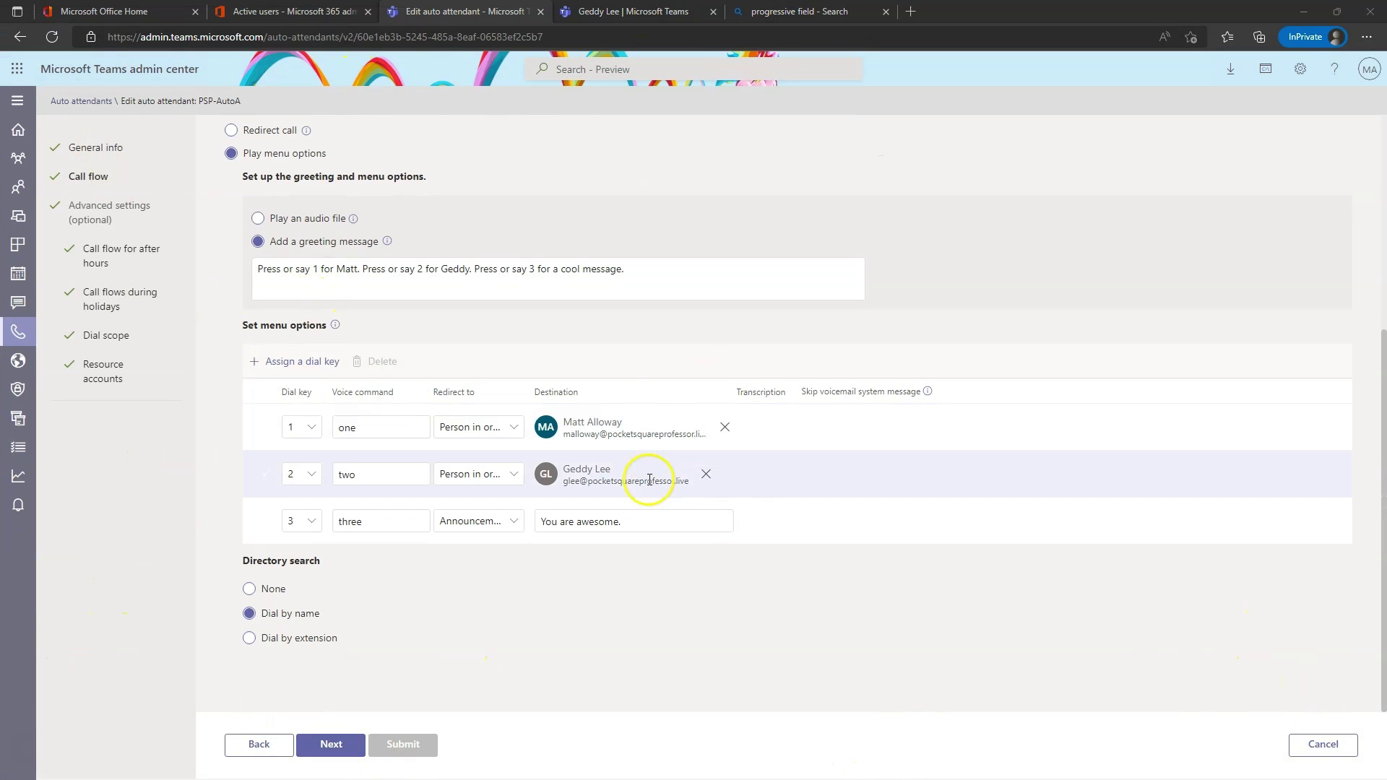
{"action": "scroll", "coordinate": [592, 538], "scroll_direction": "up", "scroll_amount": 5}
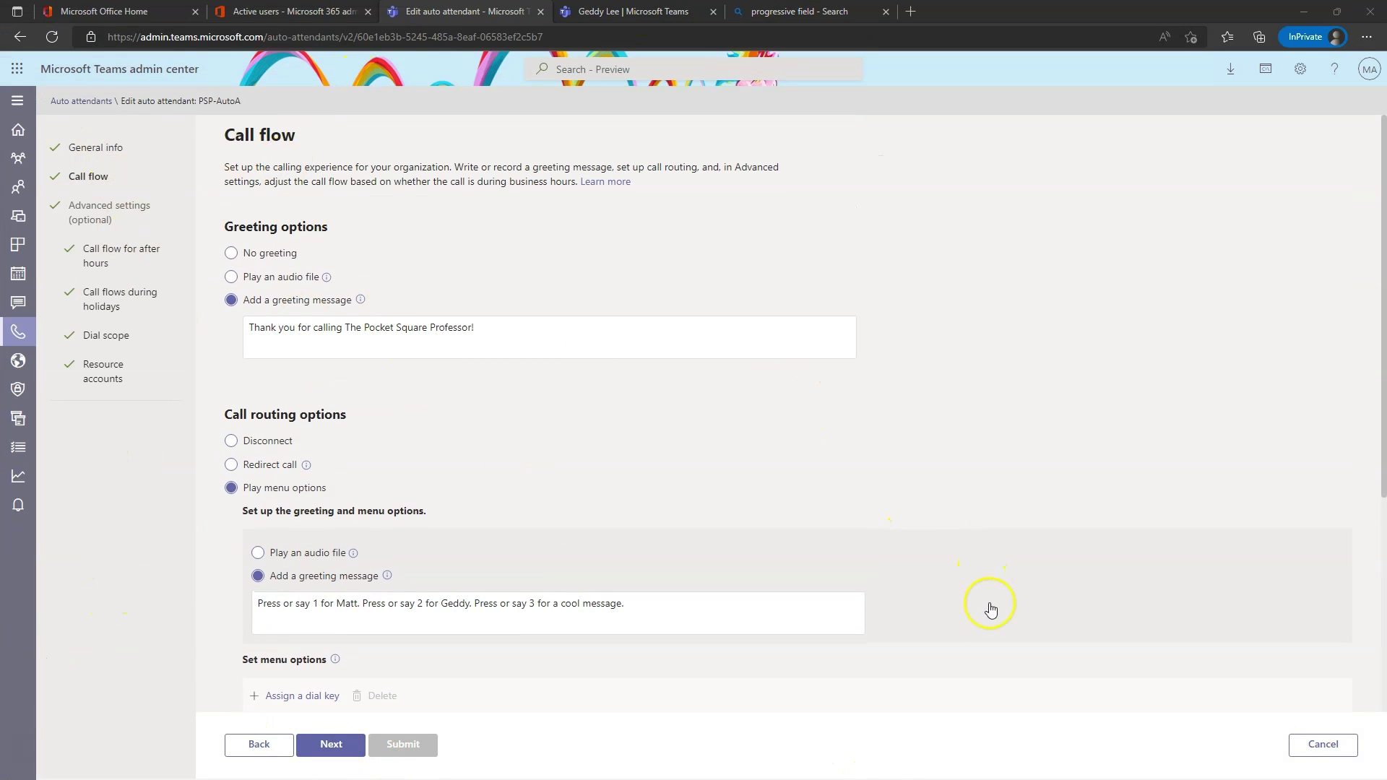
{"action": "left_click", "coordinate": [1328, 751]}
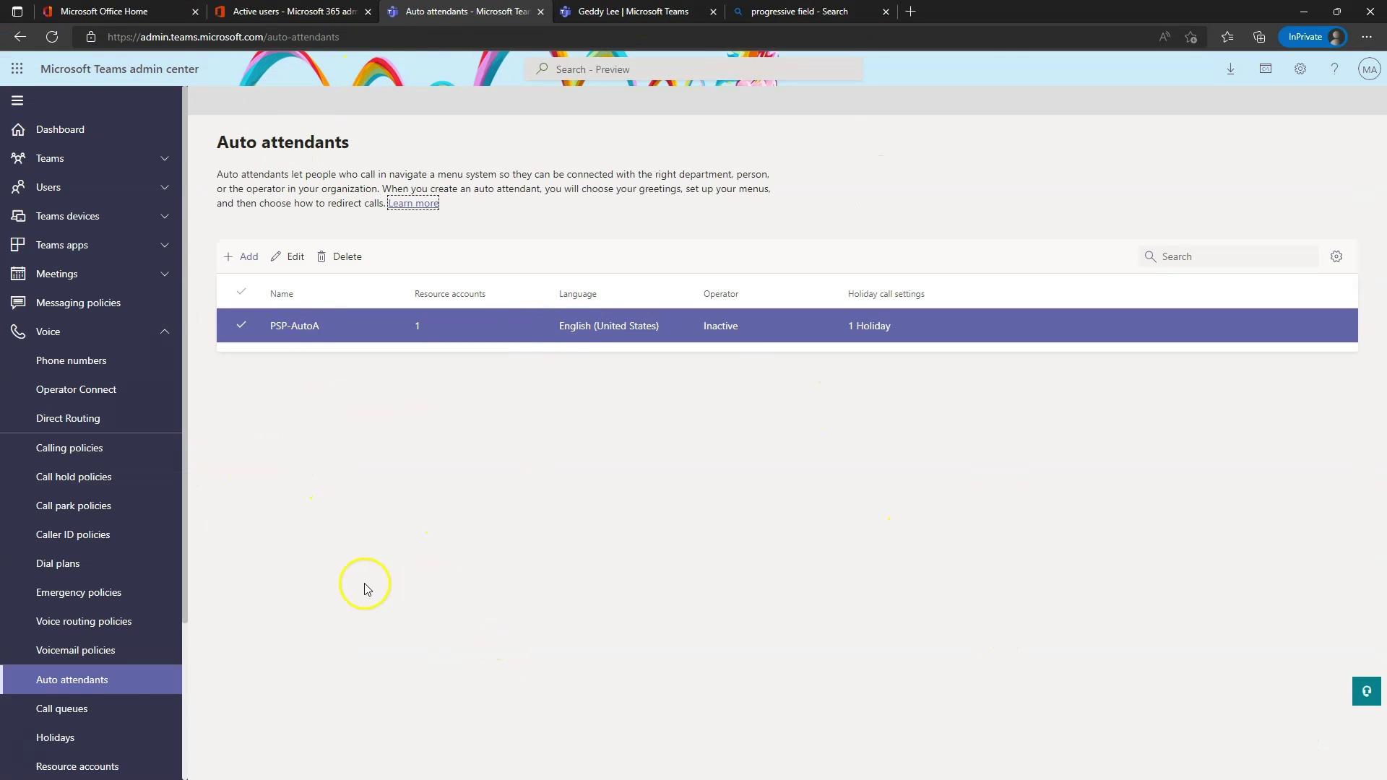
{"action": "left_click", "coordinate": [81, 711]}
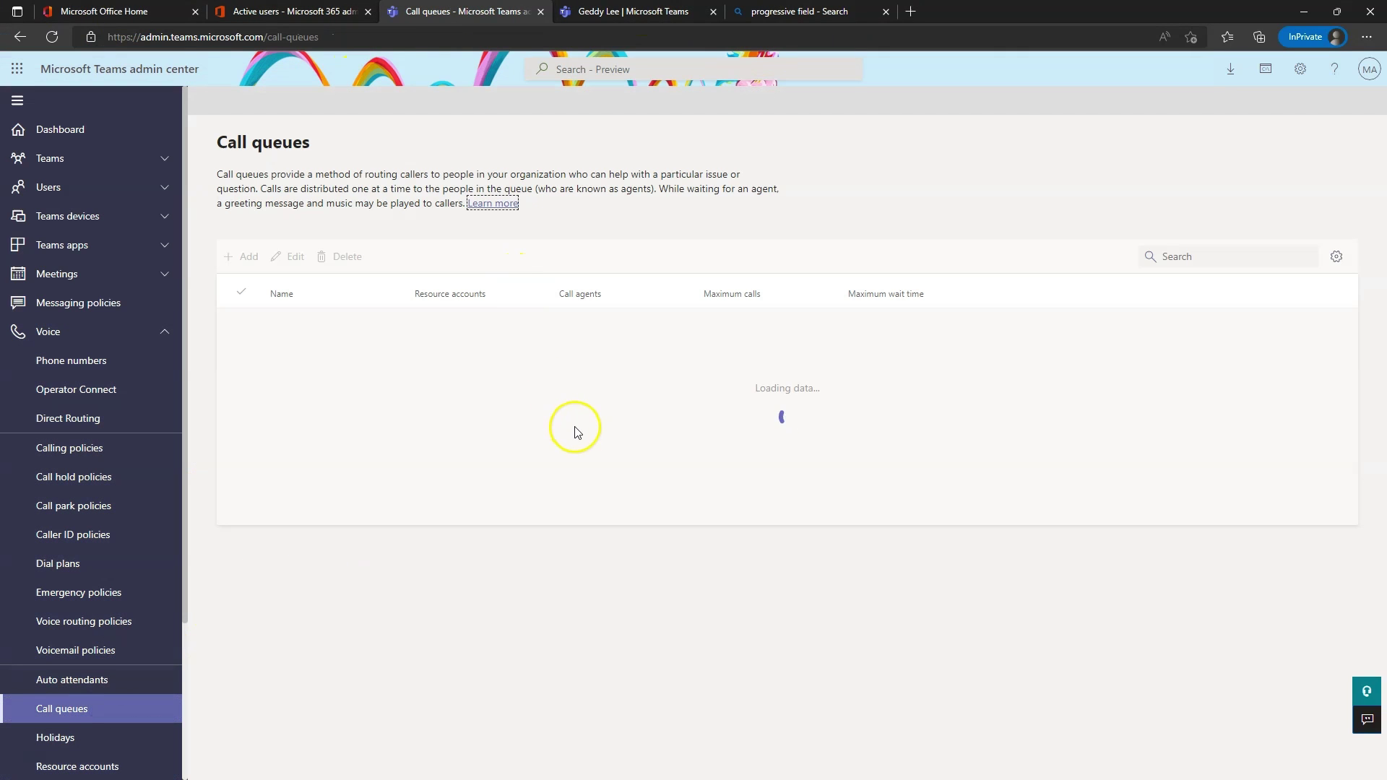
{"action": "left_click", "coordinate": [246, 257]}
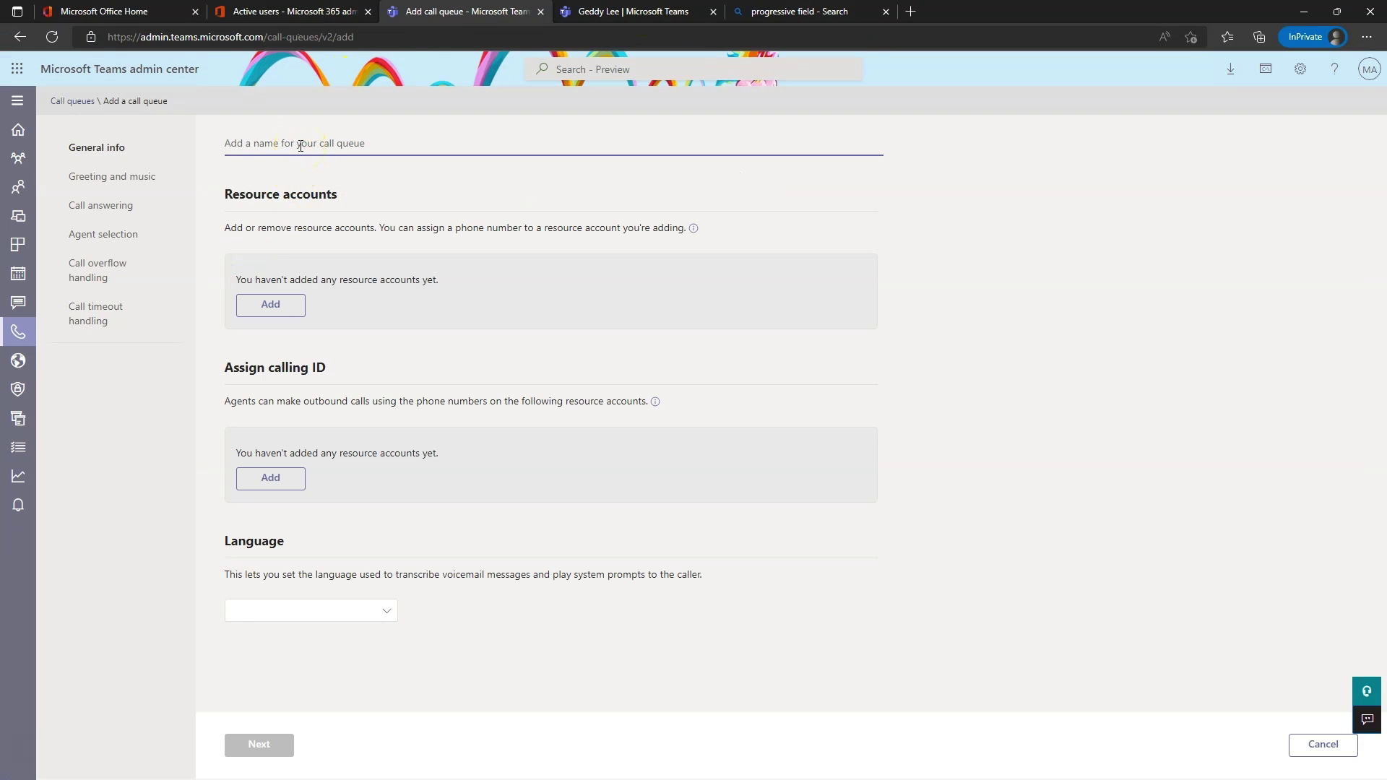
{"action": "type", "text": "Call"}
{"action": "key", "text": "BackSpace"}
{"action": "key", "text": "BackSpace"}
{"action": "key", "text": "BackSpace"}
{"action": "key", "text": "BackSpace"}
{"action": "type", "text": "P"}
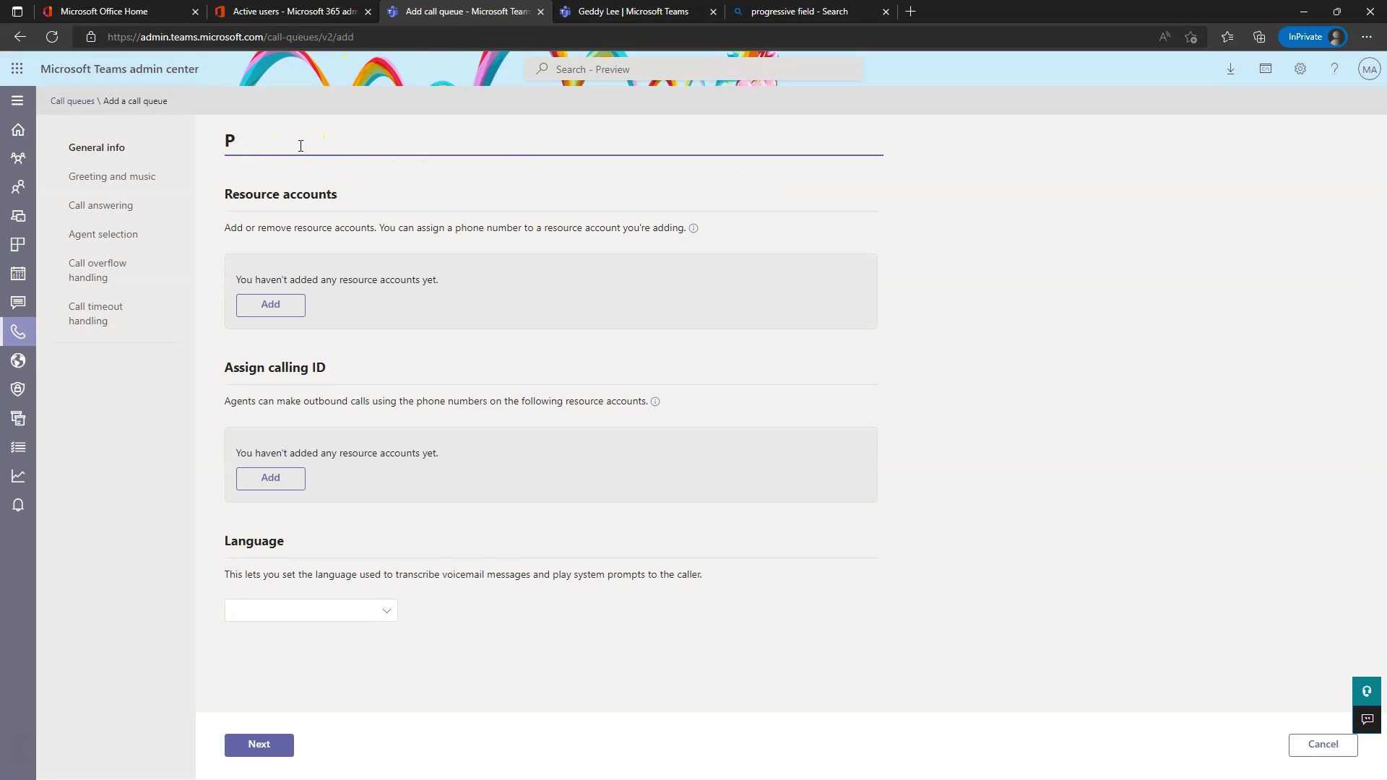
{"action": "left_click", "coordinate": [295, 300]}
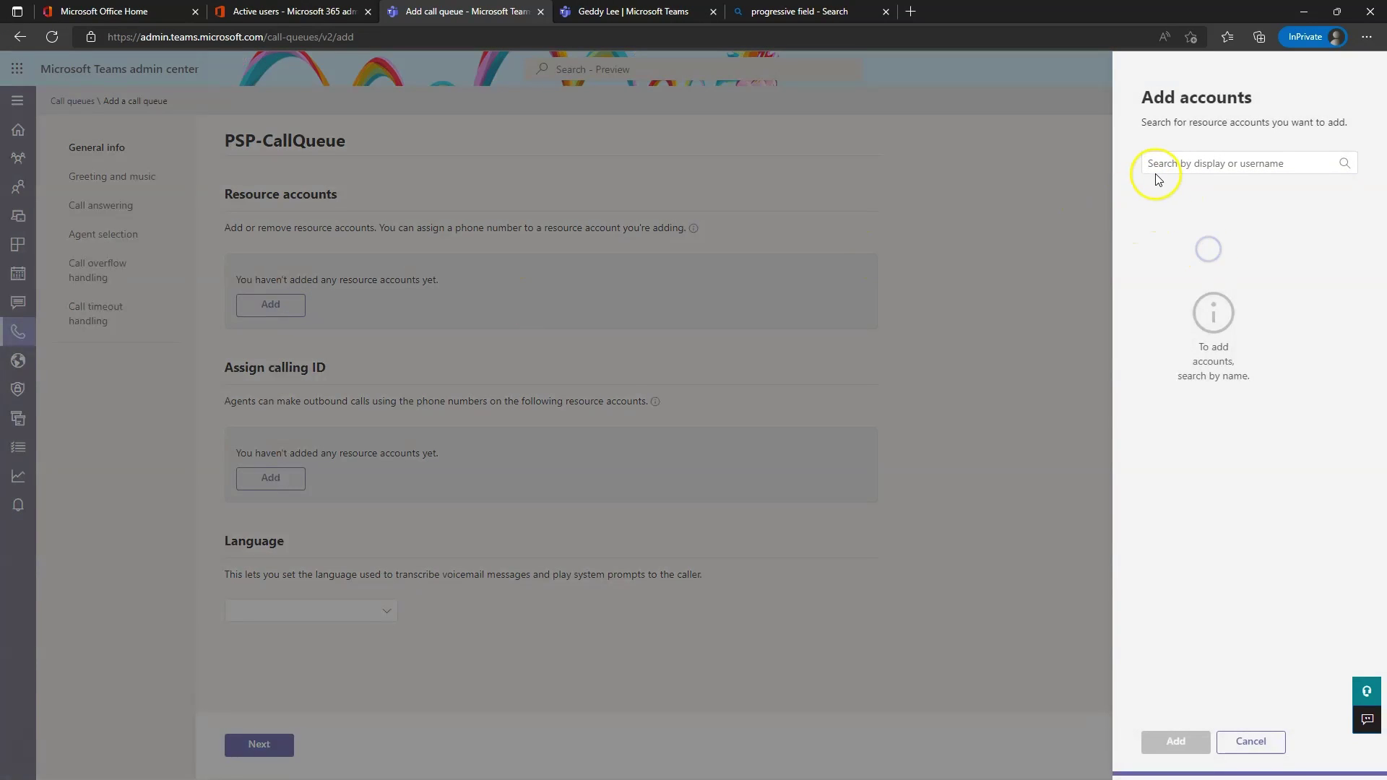
{"action": "left_click", "coordinate": [1261, 743]}
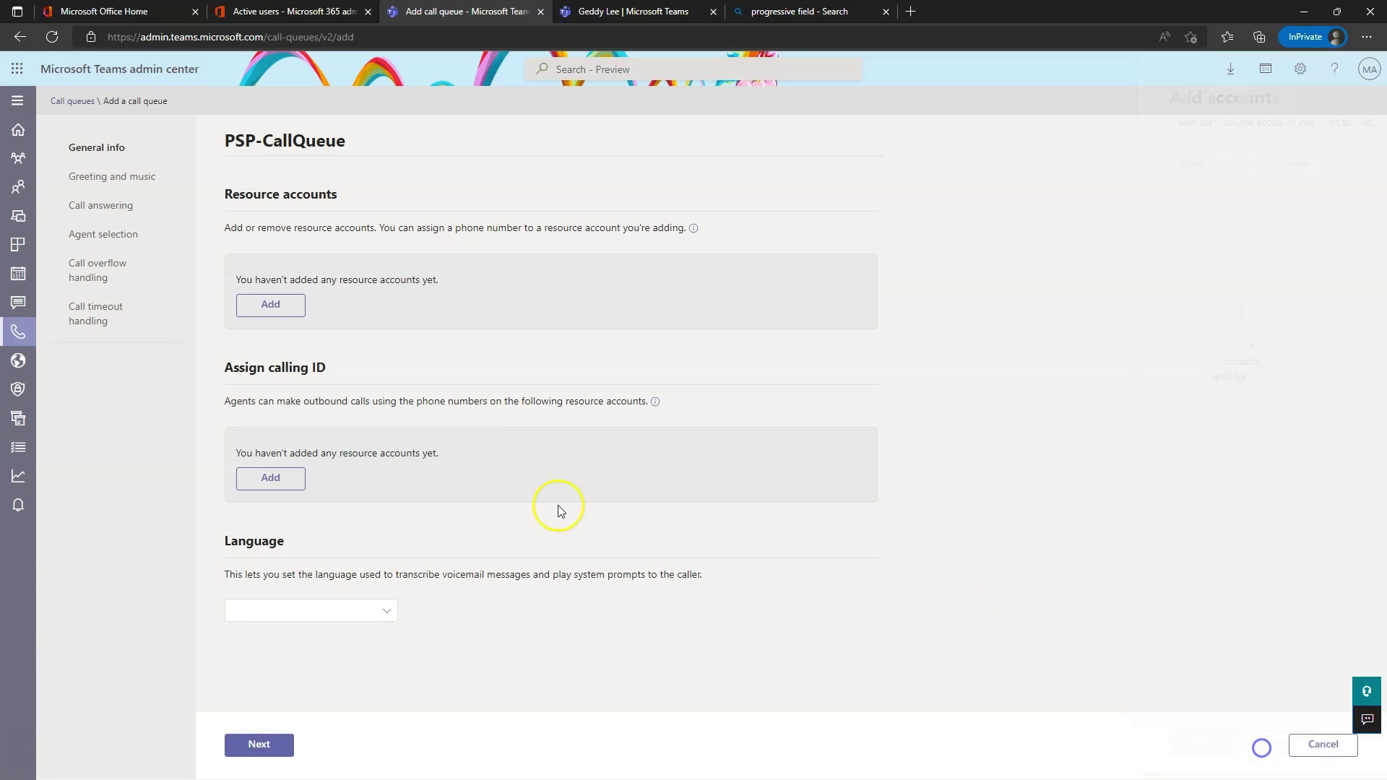
{"action": "left_click", "coordinate": [270, 477]}
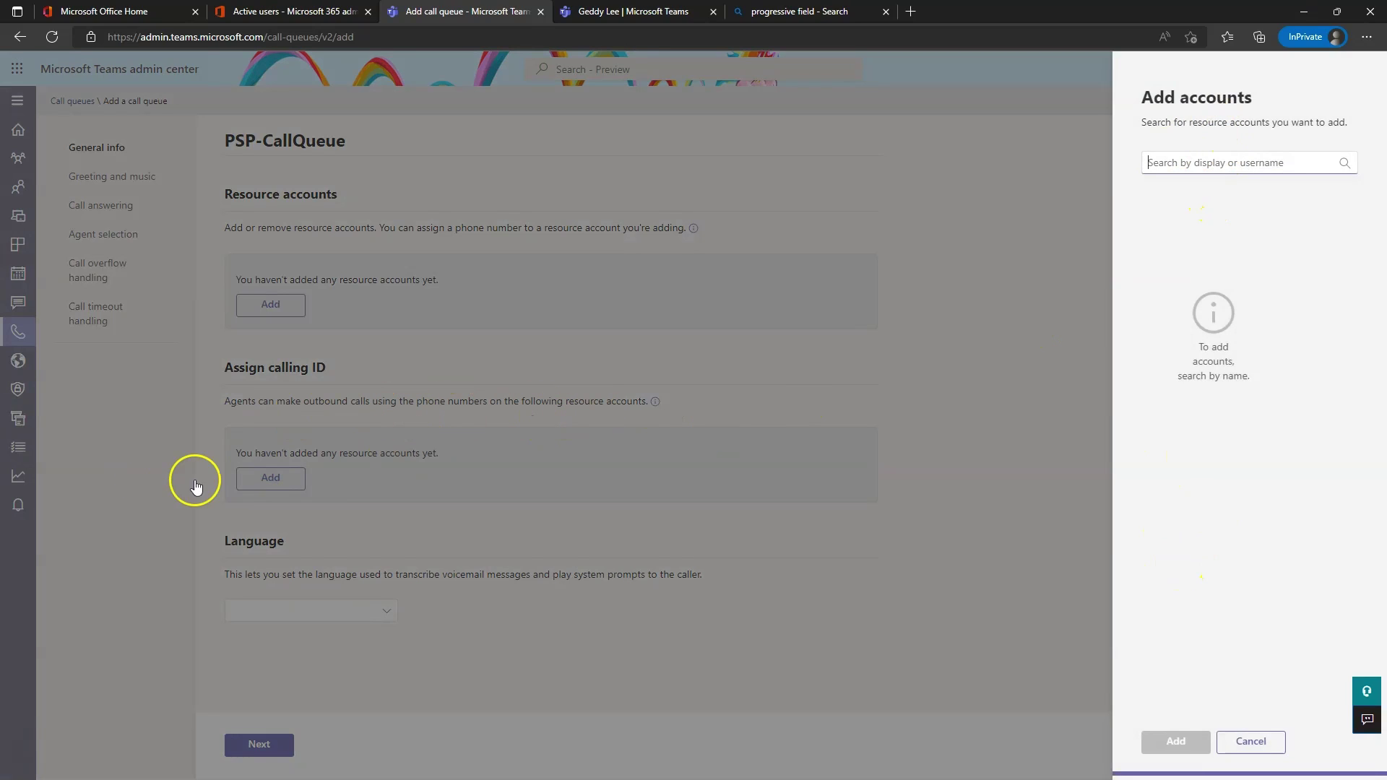
{"action": "left_click", "coordinate": [1273, 744]}
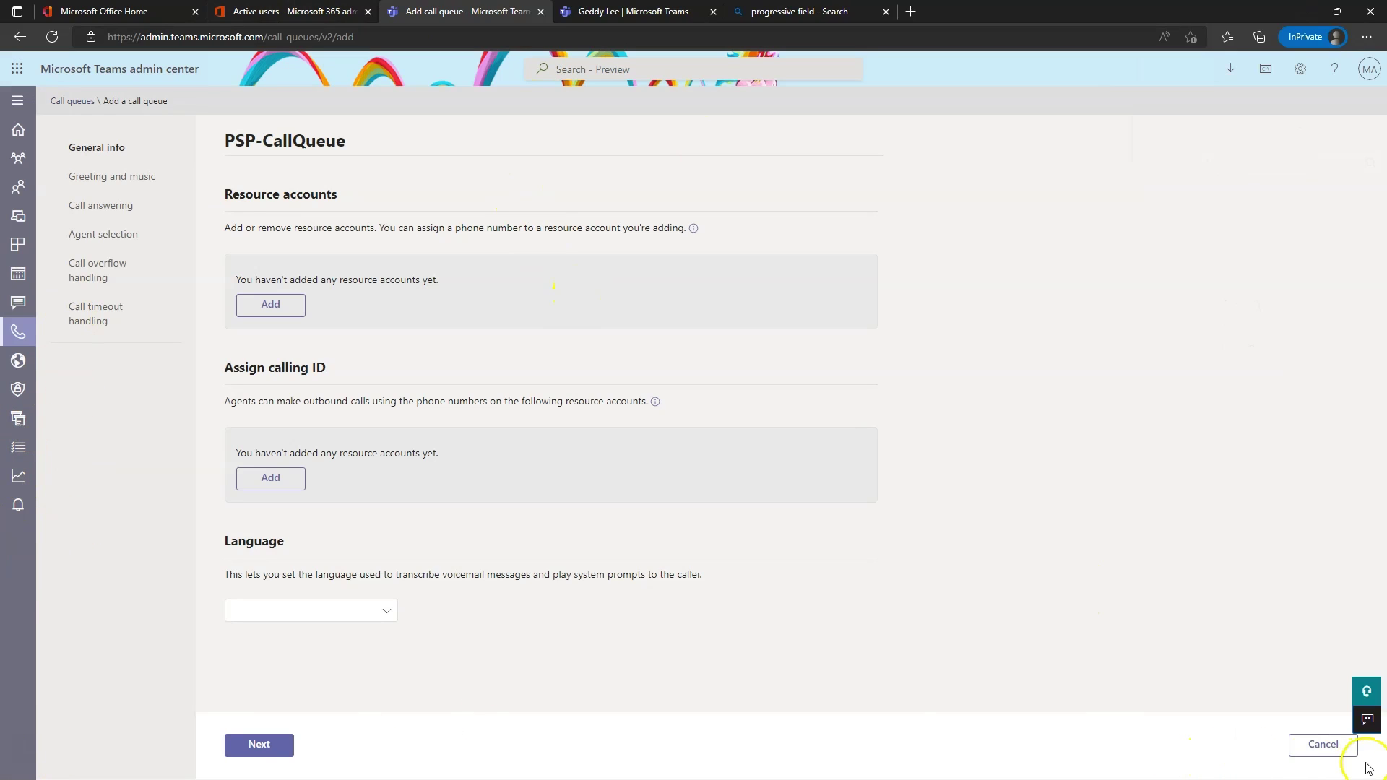
{"action": "left_click", "coordinate": [1324, 747]}
{"action": "left_click", "coordinate": [730, 443]}
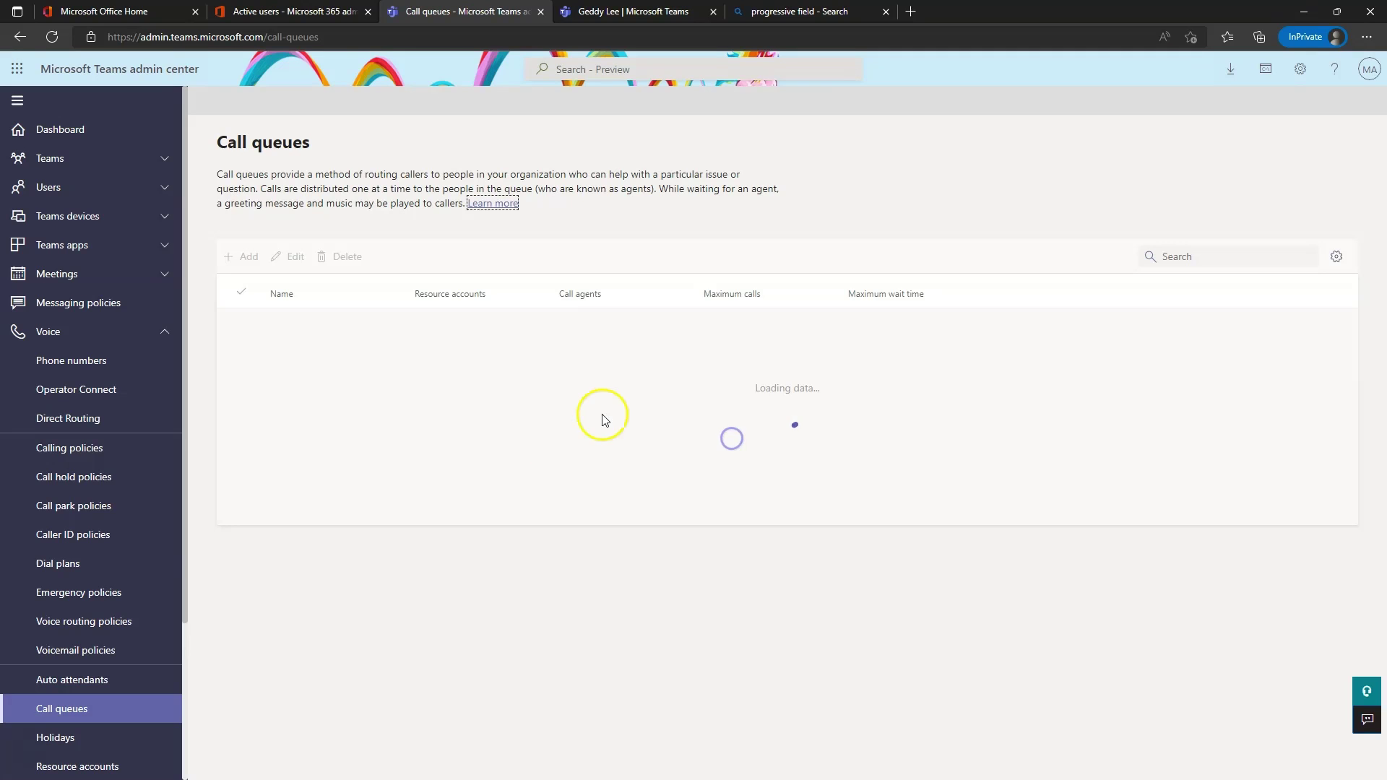
Create a resource account with display name PSP-CallQueue, username pspcq and resource account type Call queue, and save it.
{"action": "left_click", "coordinate": [93, 766]}
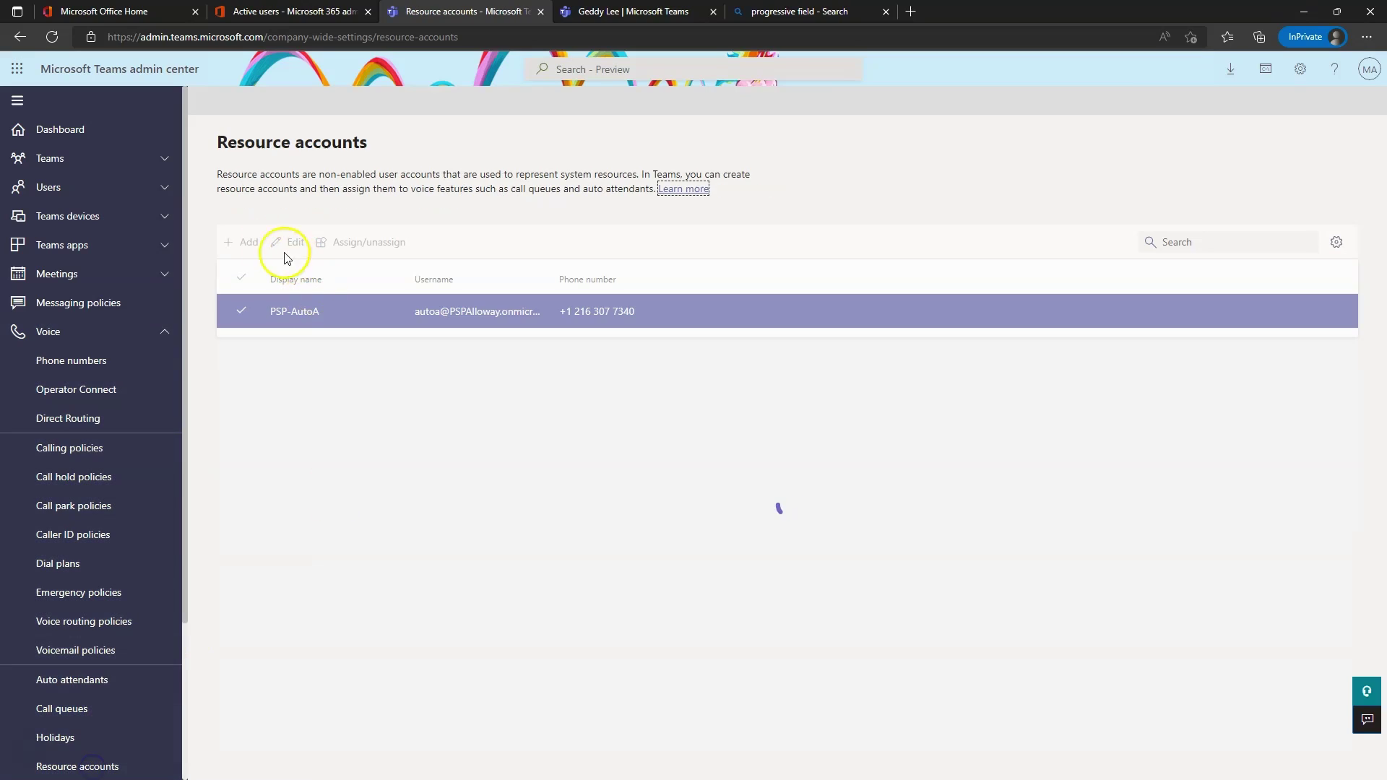
{"action": "left_click", "coordinate": [246, 244]}
{"action": "left_click", "coordinate": [1197, 156]}
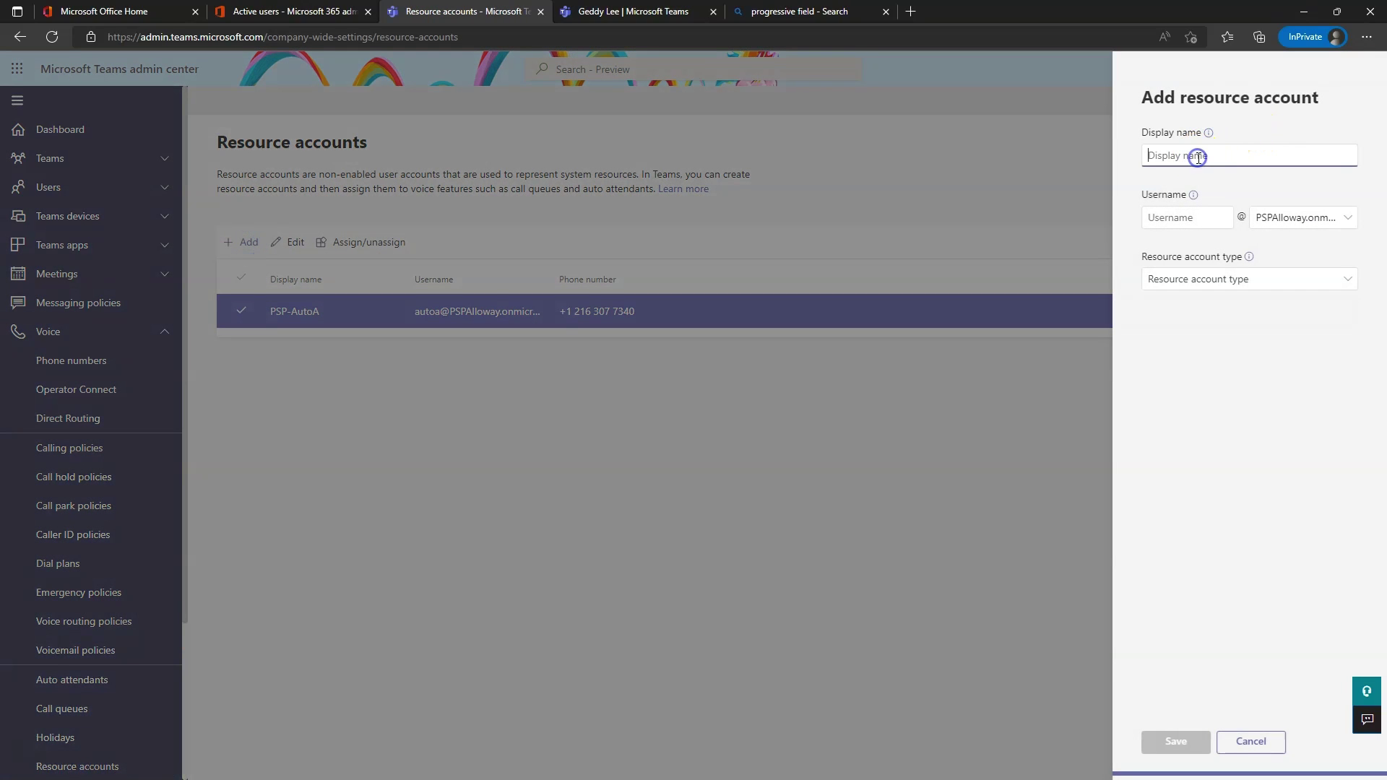
{"action": "type", "text": "PSP-CallQueue"}
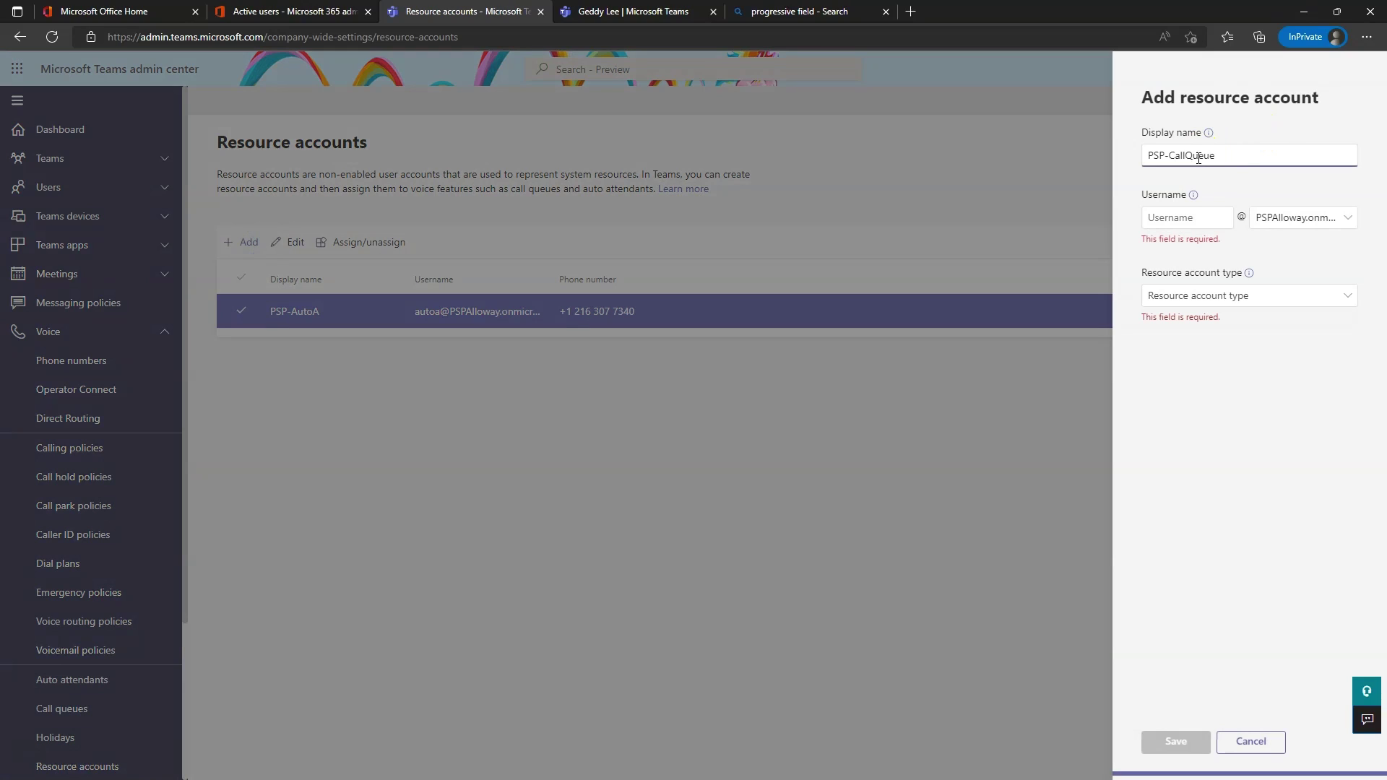
{"action": "left_click", "coordinate": [1183, 218]}
{"action": "type", "text": "pspcq"}
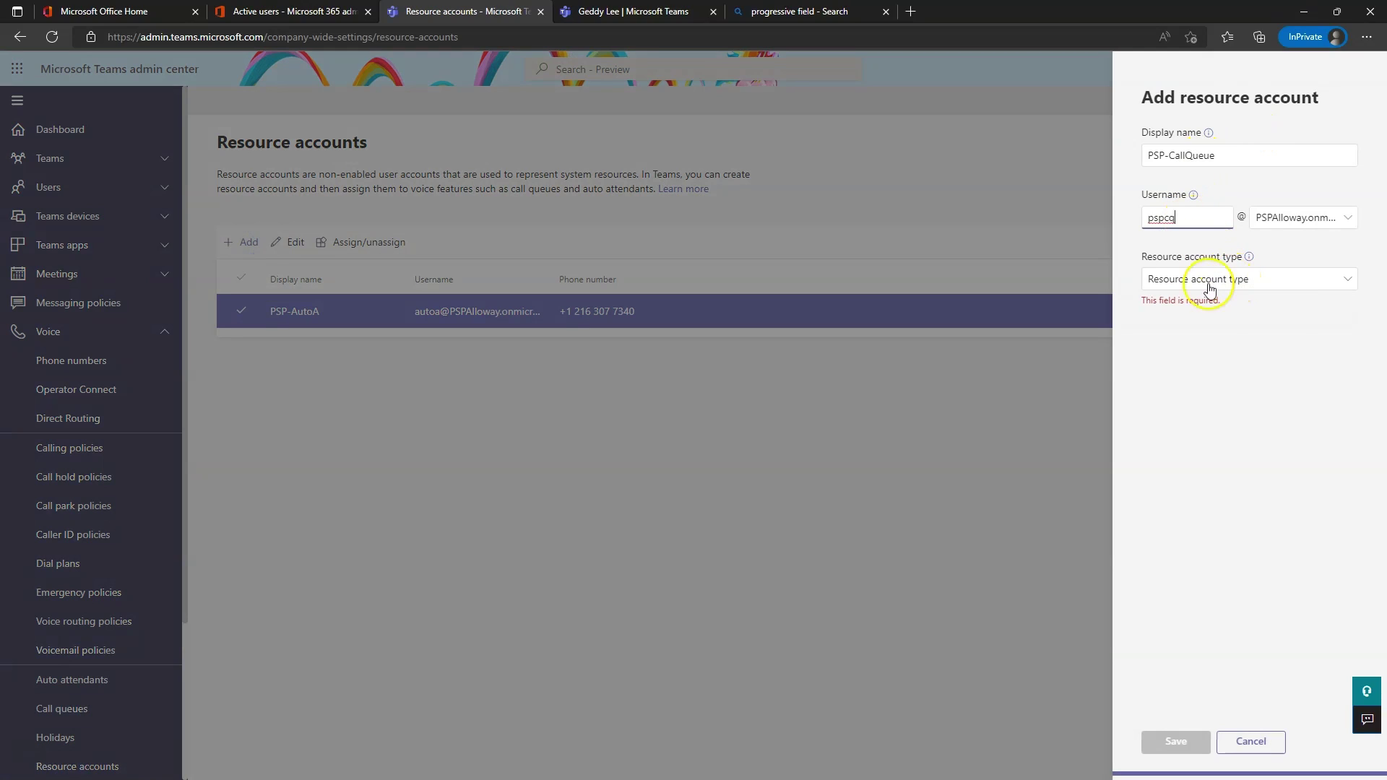
{"action": "left_click", "coordinate": [1203, 340]}
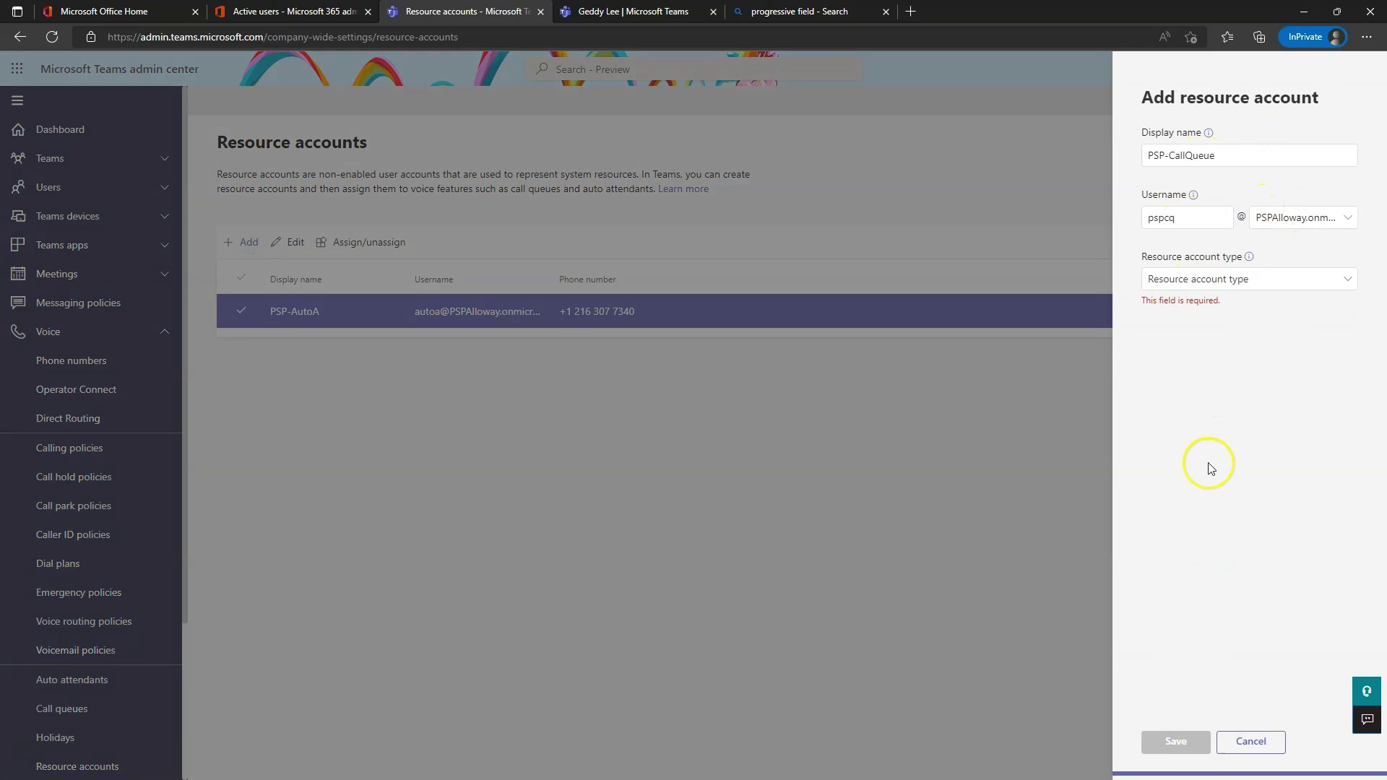
{"action": "left_click", "coordinate": [1232, 284]}
{"action": "left_click", "coordinate": [1191, 332]}
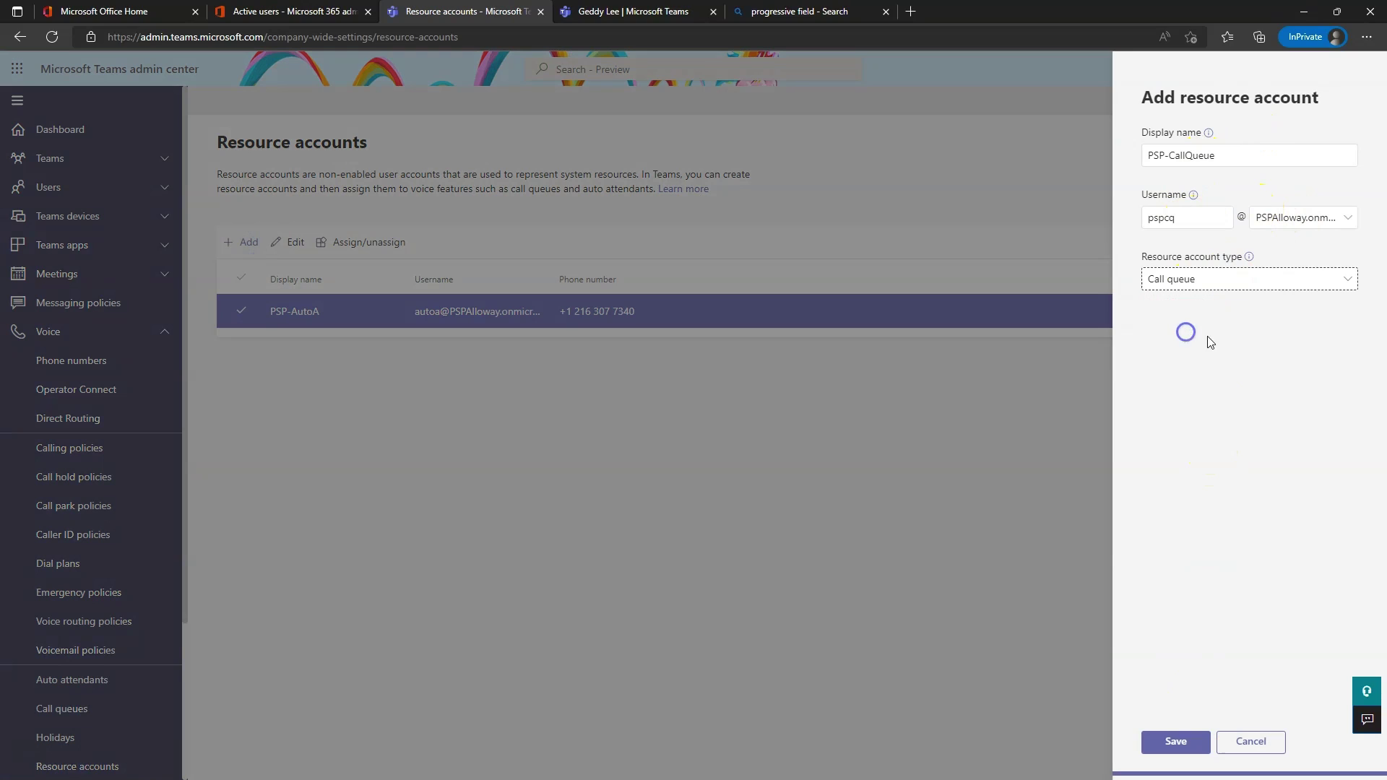
{"action": "left_click", "coordinate": [1176, 741]}
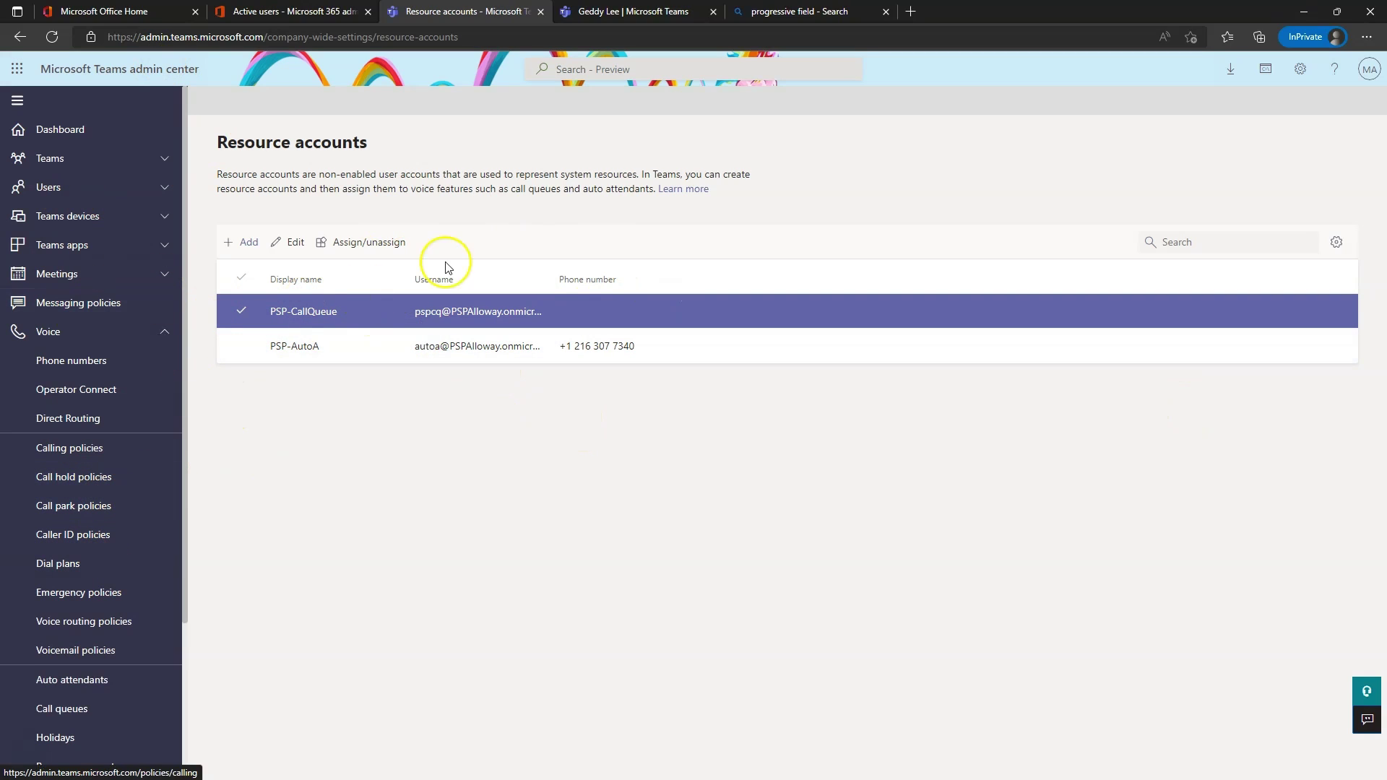
Start a new call queue and add the PSP-CallQueue resource account to it.
{"action": "scroll", "coordinate": [152, 614], "scroll_direction": "down", "scroll_amount": 3}
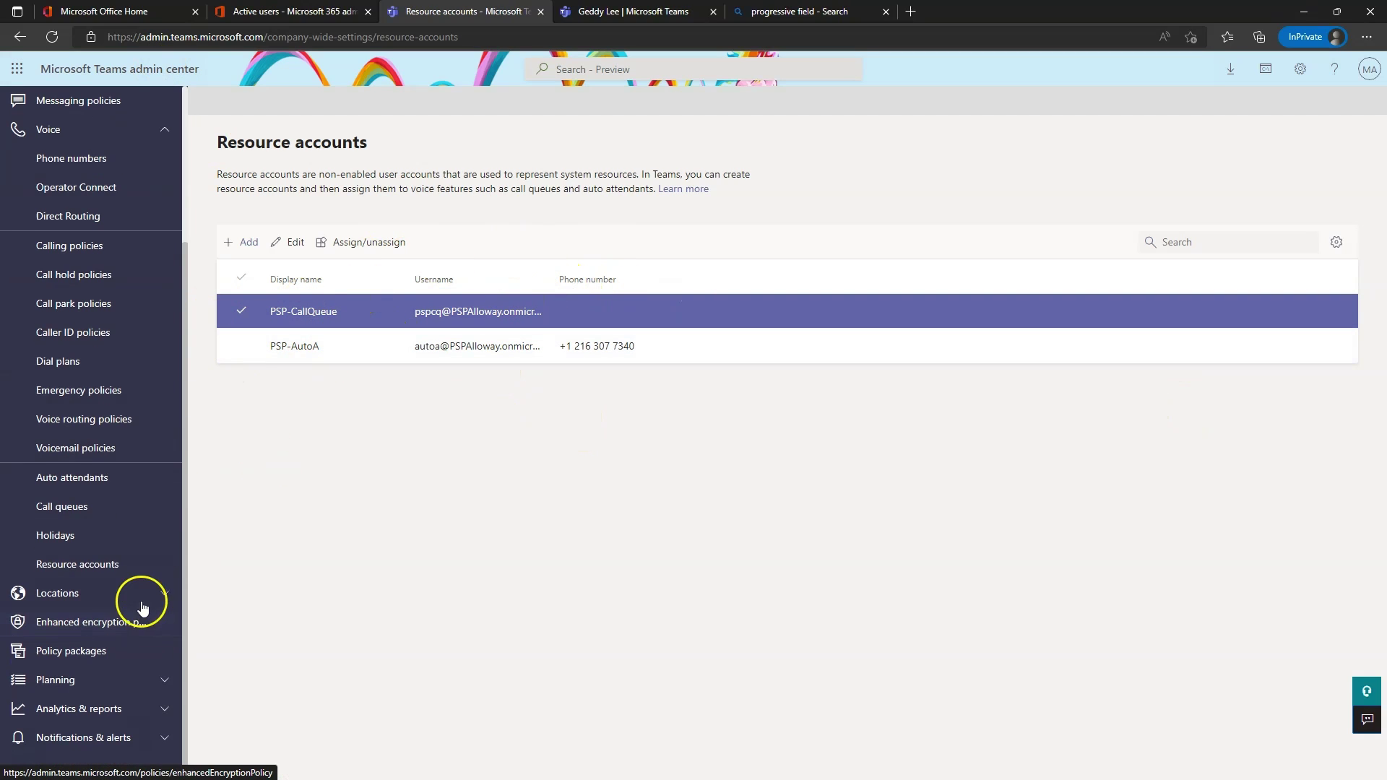
{"action": "left_click", "coordinate": [63, 506]}
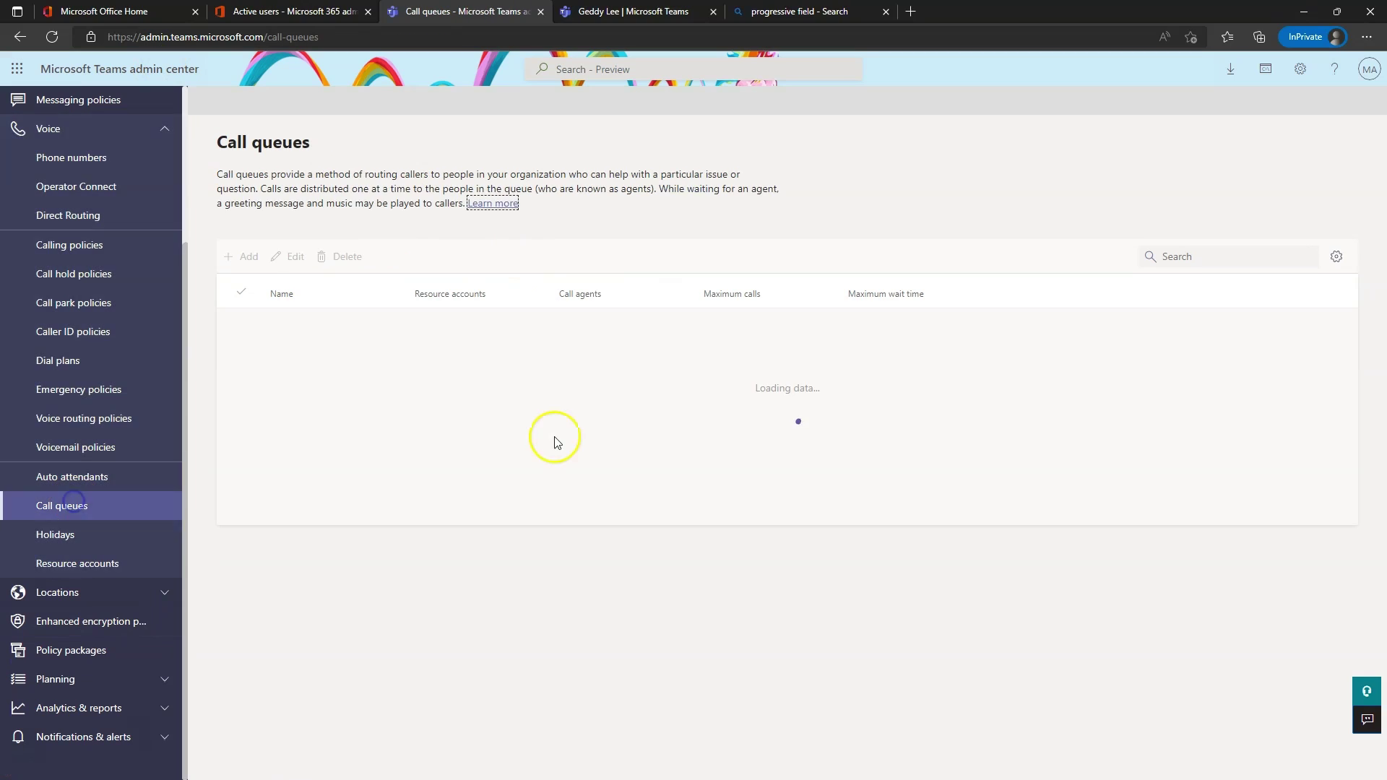
{"action": "left_click", "coordinate": [242, 256]}
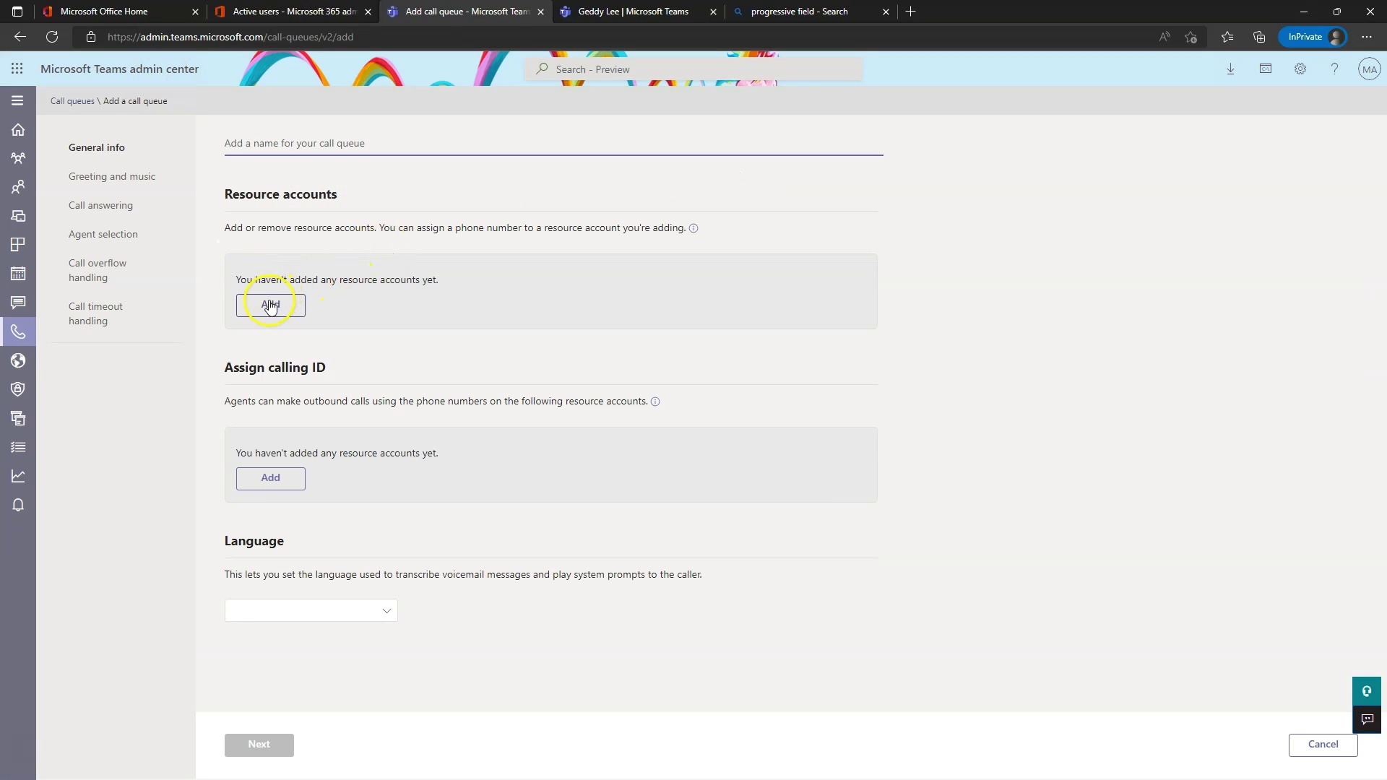
{"action": "left_click", "coordinate": [267, 305]}
{"action": "type", "text": "psp"}
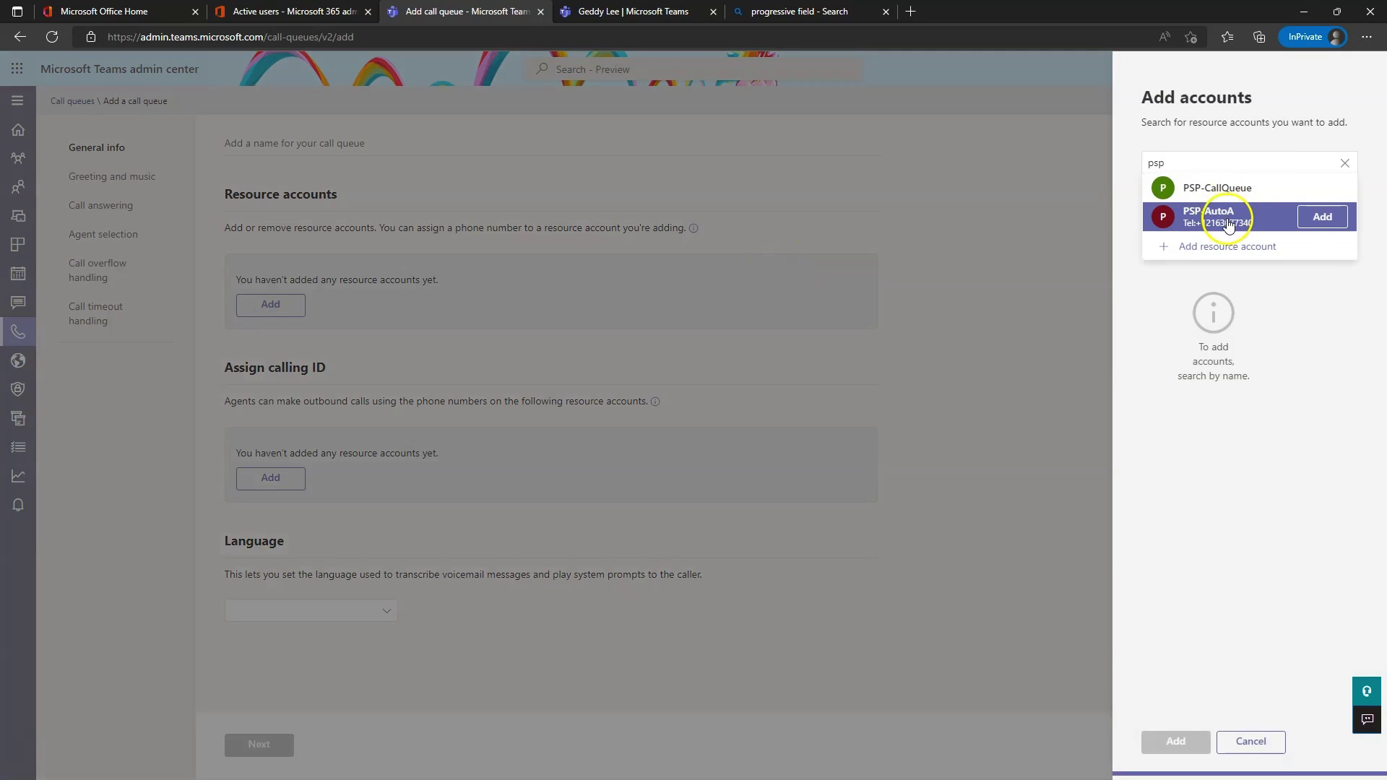
{"action": "left_click", "coordinate": [1322, 188]}
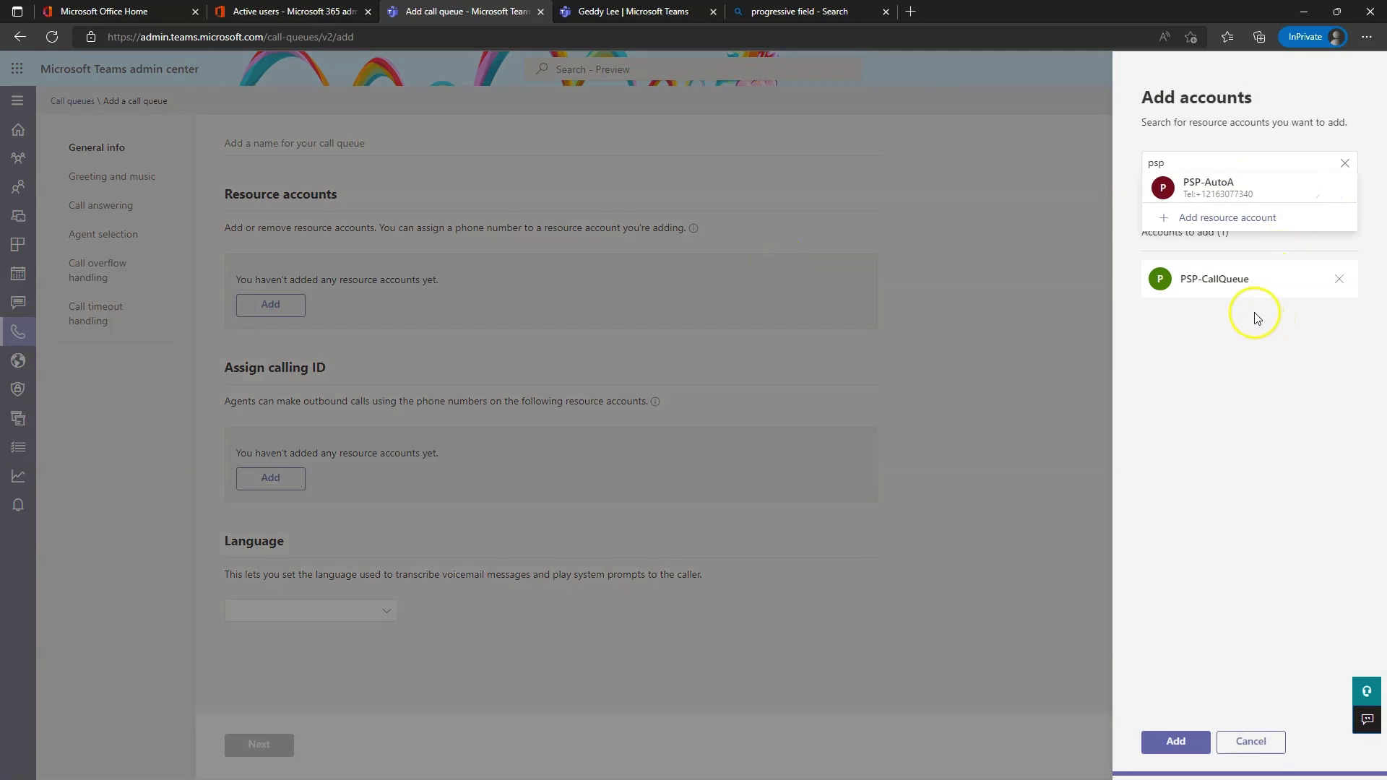
{"action": "left_click", "coordinate": [1178, 744]}
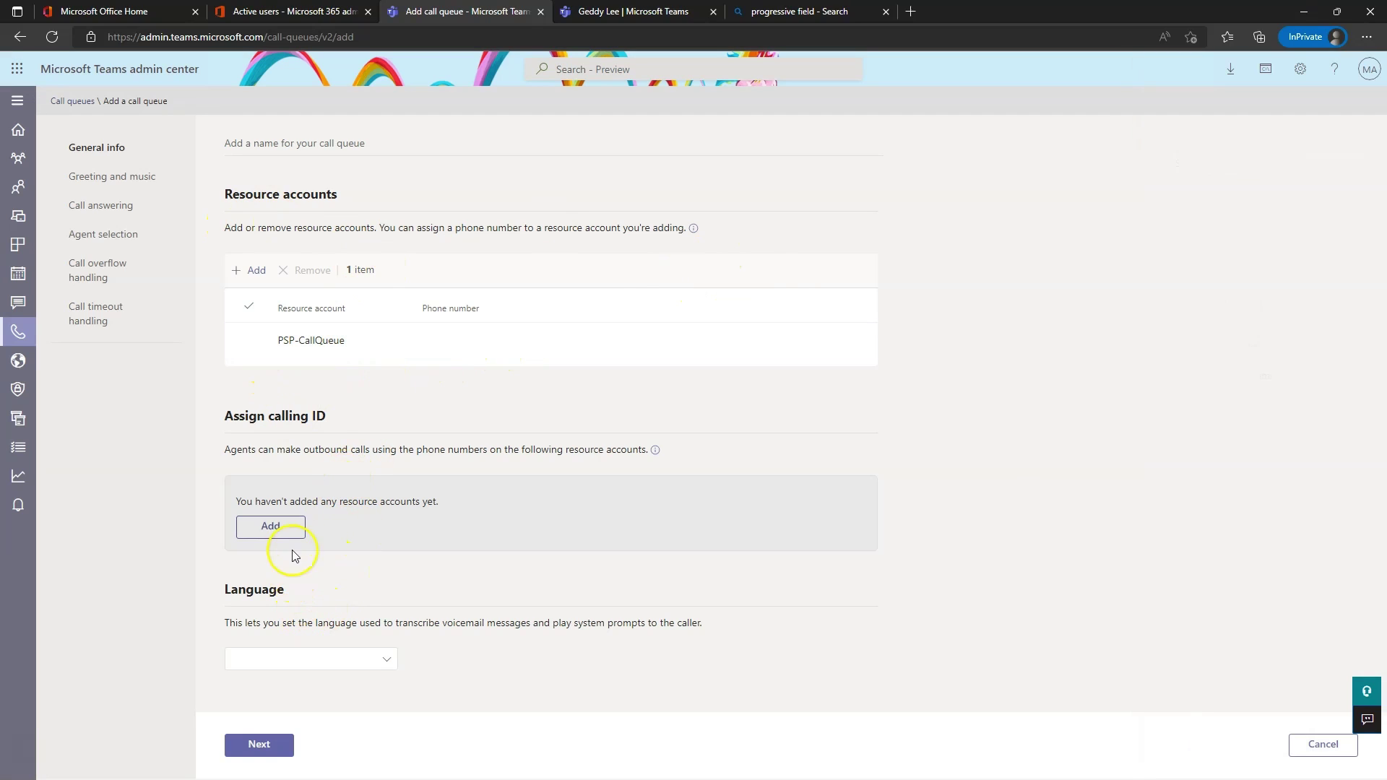
Set the call queue's language to English (United States) and try to continue to the next page.
{"action": "left_click", "coordinate": [325, 658]}
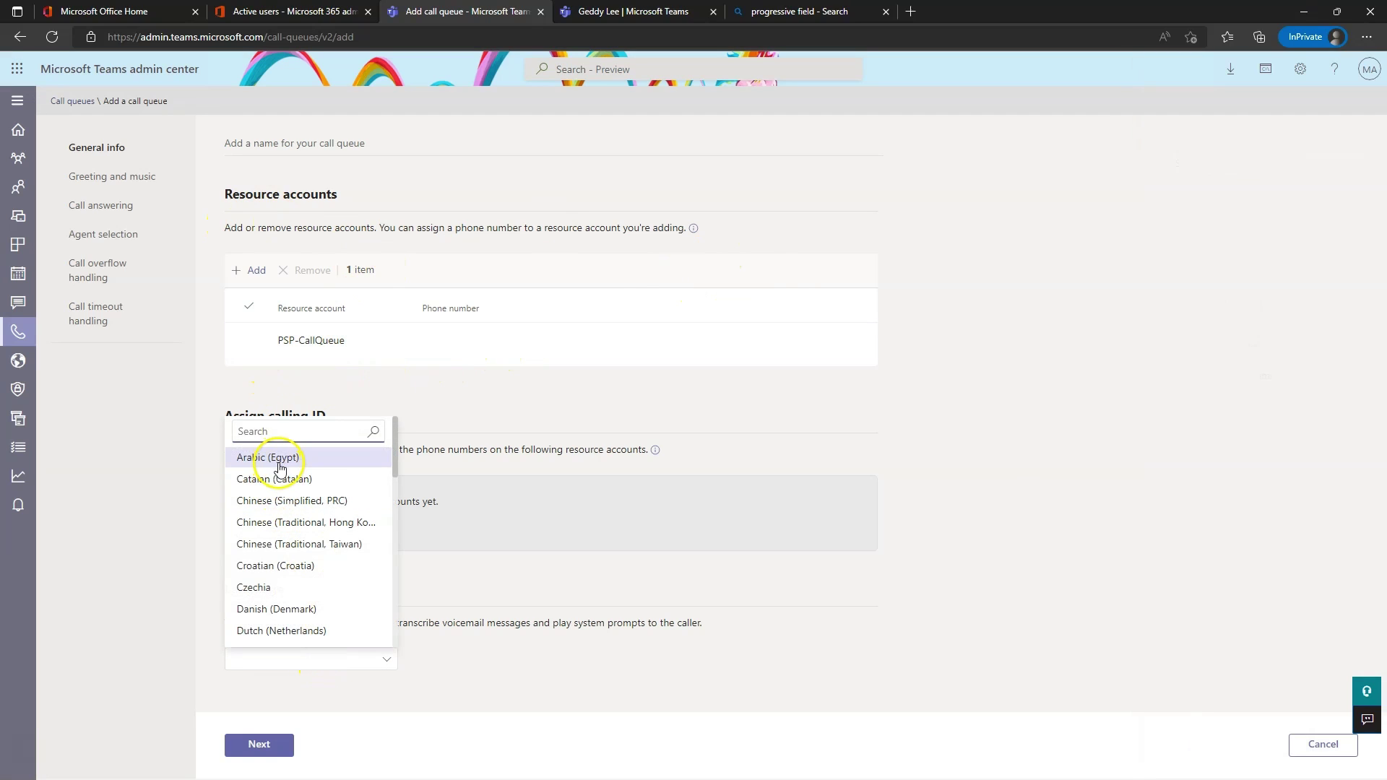
{"action": "scroll", "coordinate": [282, 486], "scroll_direction": "down", "scroll_amount": 1}
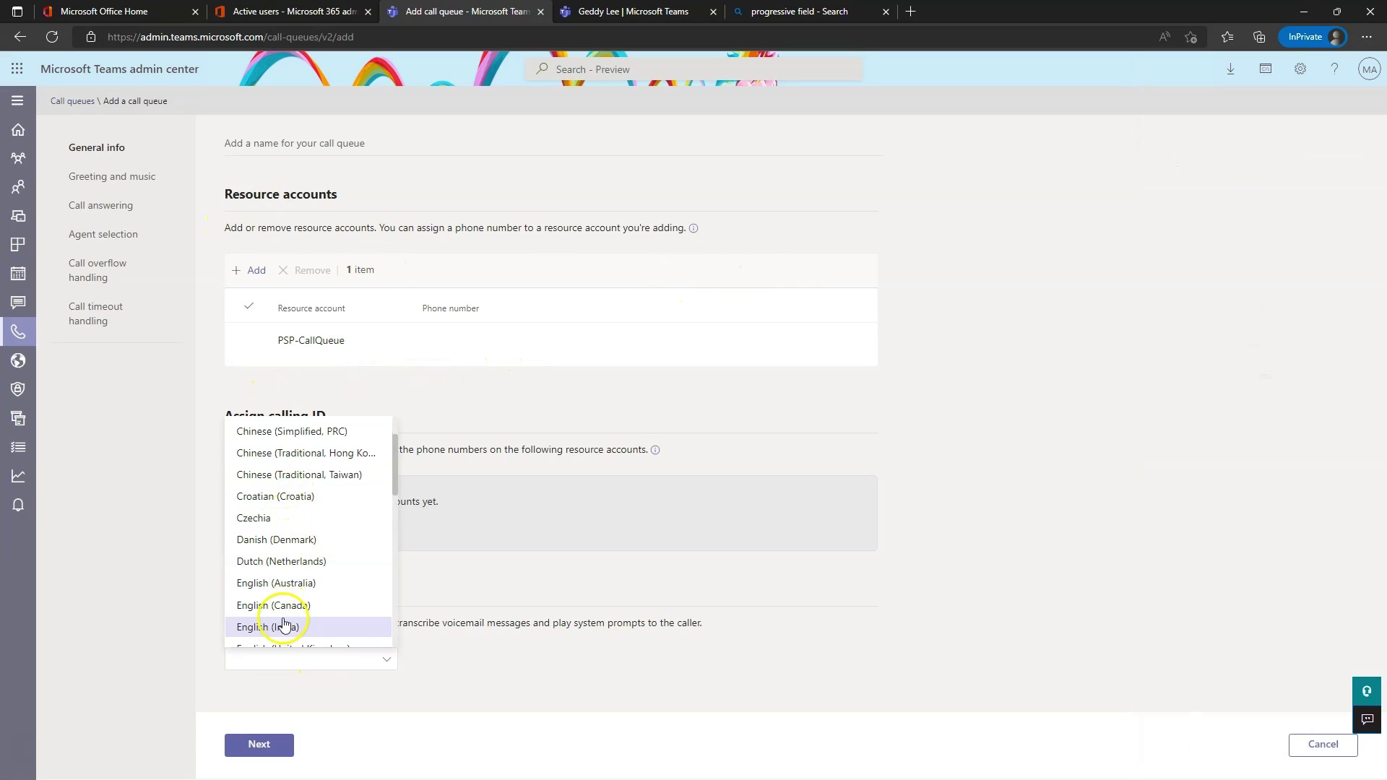
{"action": "scroll", "coordinate": [286, 607], "scroll_direction": "down", "scroll_amount": 1}
{"action": "scroll", "coordinate": [279, 612], "scroll_direction": "down", "scroll_amount": 1}
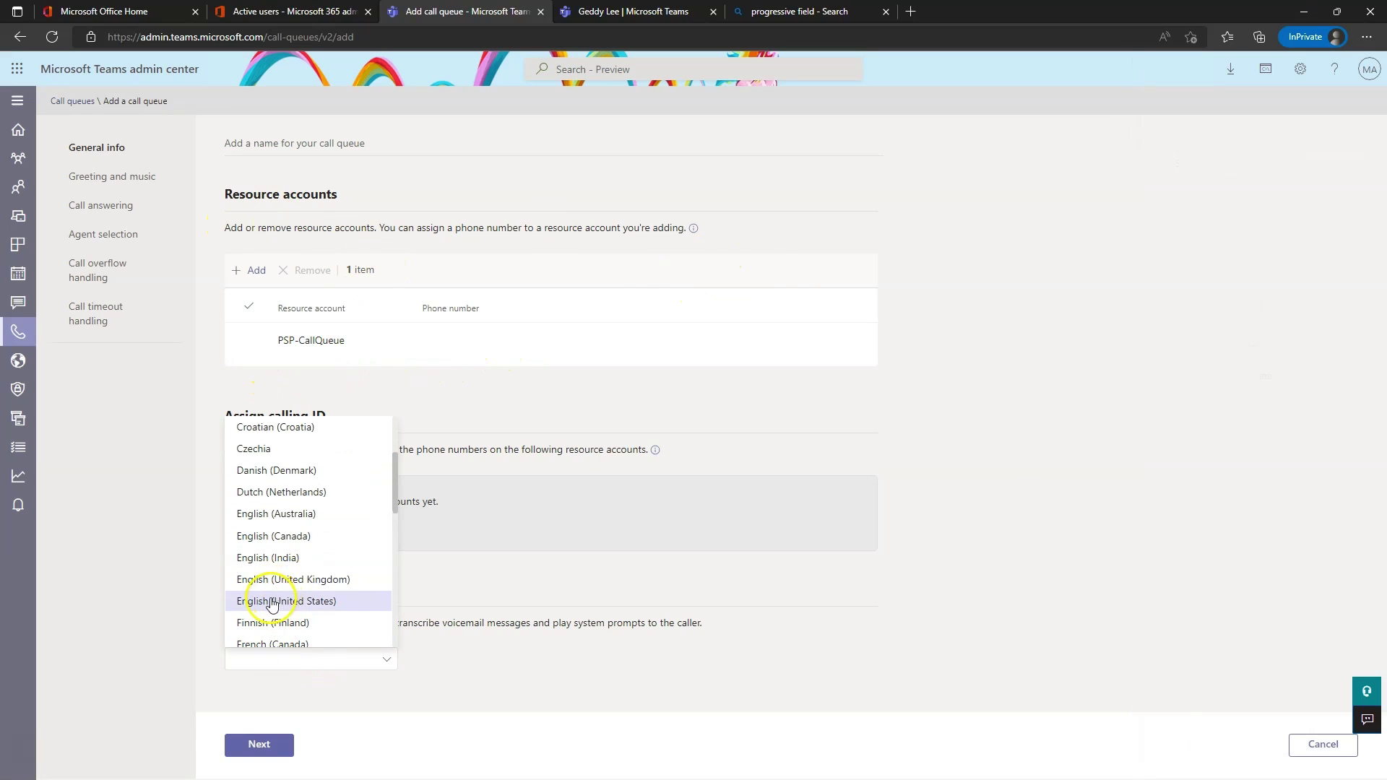
{"action": "left_click", "coordinate": [282, 601]}
{"action": "left_click", "coordinate": [259, 746]}
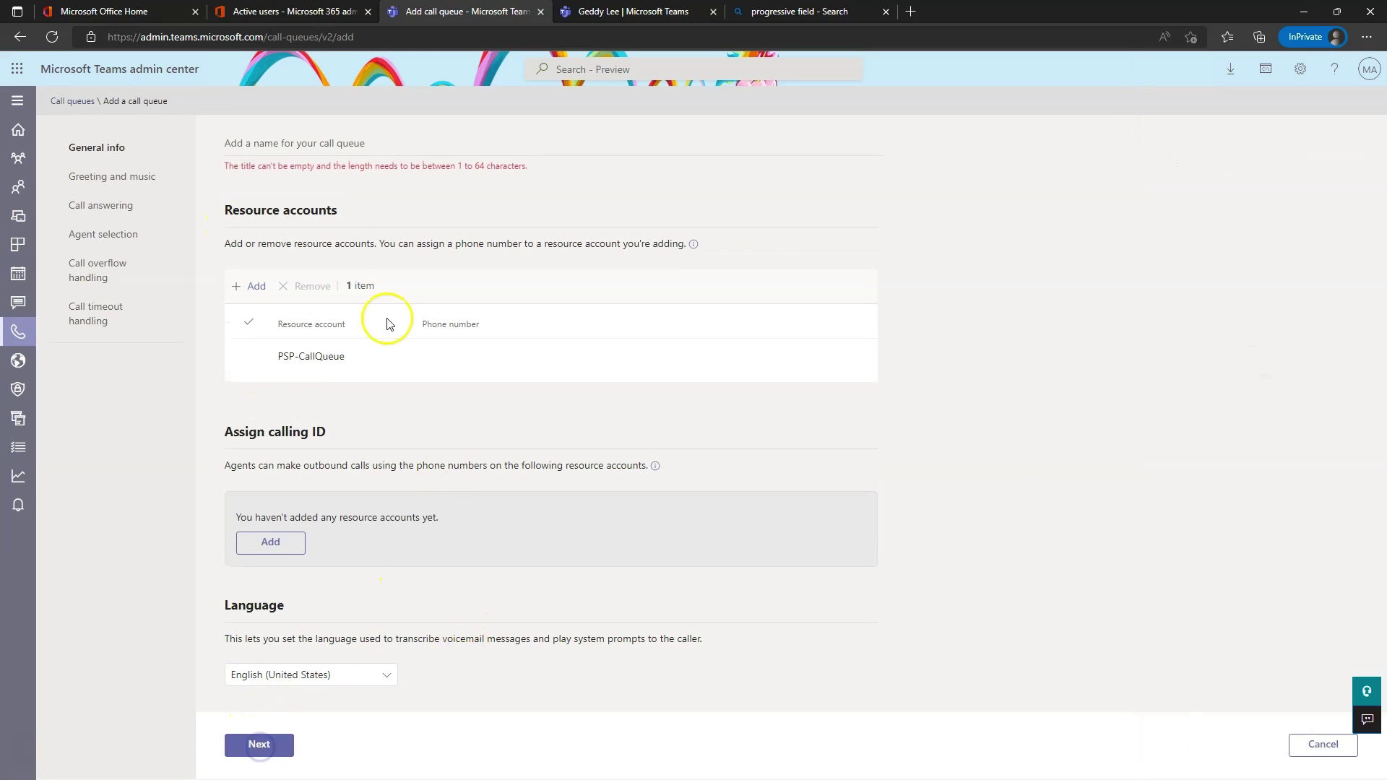
Name the call queue PSP-CallQueue and continue to its greeting and music settings.
{"action": "left_click", "coordinate": [249, 142]}
{"action": "type", "text": "P"}
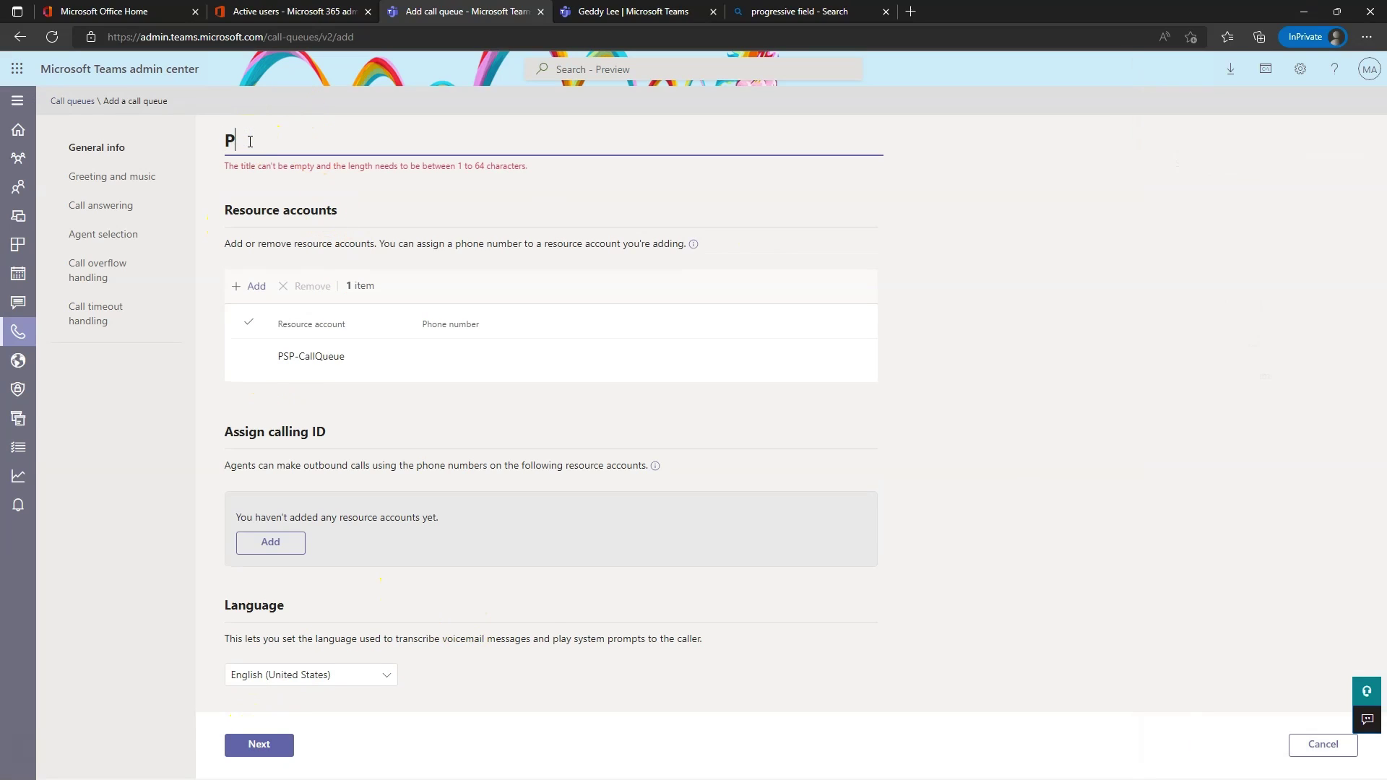
{"action": "type", "text": "SP-CallQueue"}
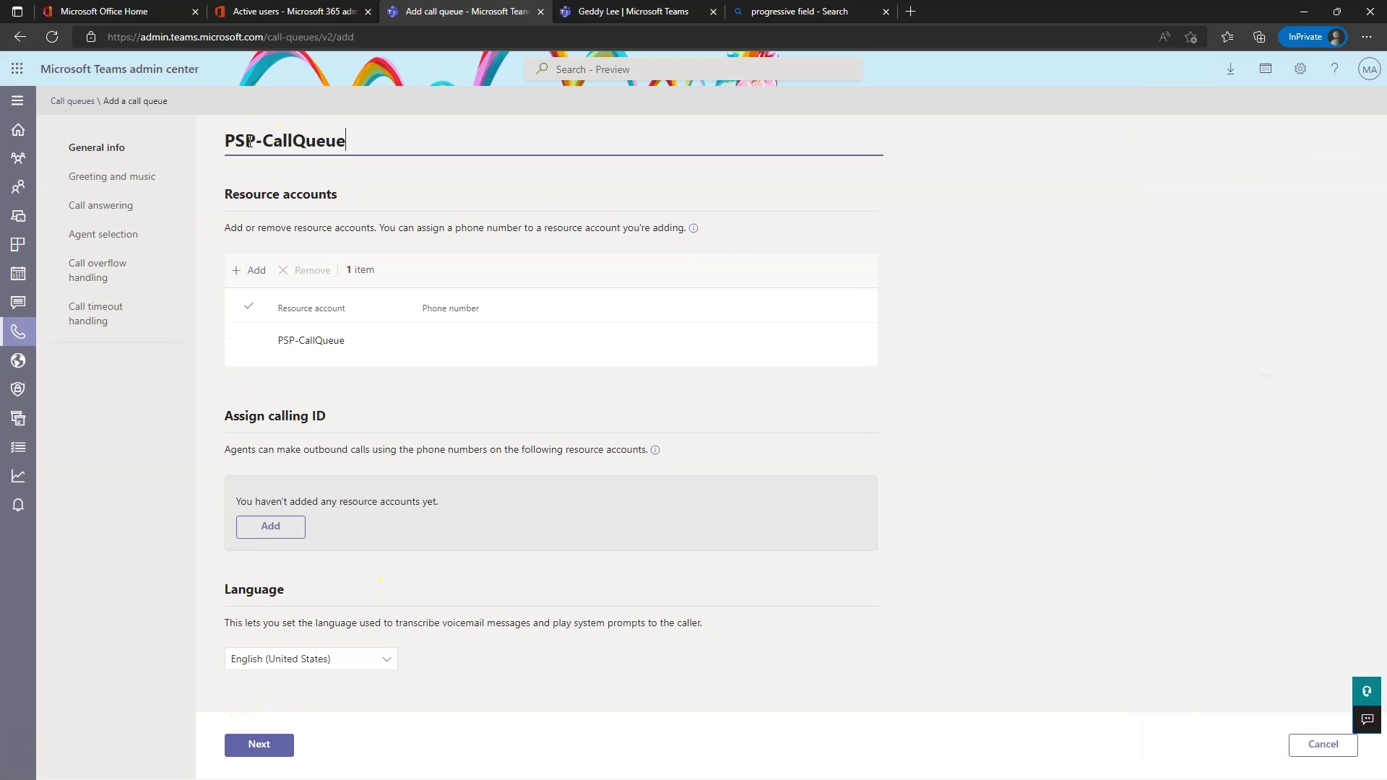
{"action": "left_click", "coordinate": [276, 744]}
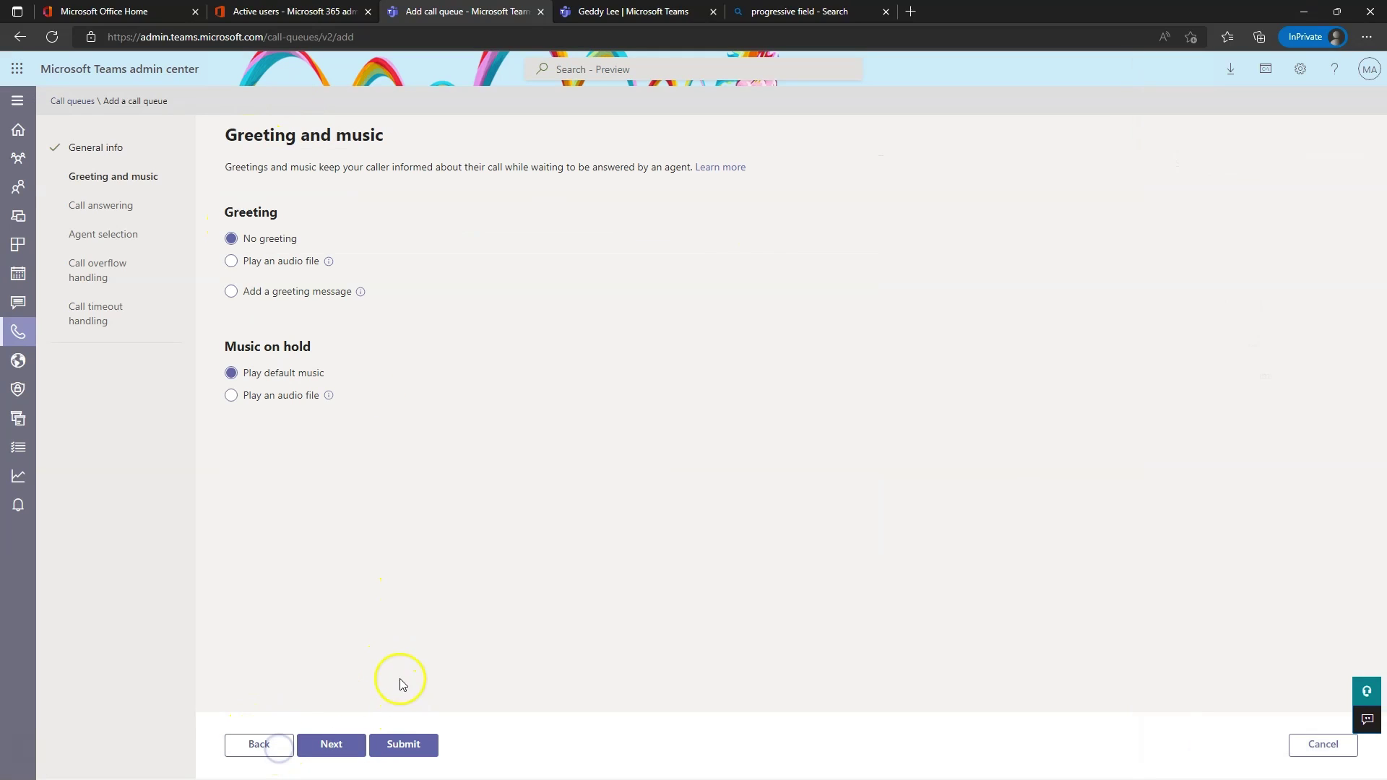
Add the greeting message "Thank you for calling the Call Queue", keep the default music on hold, and continue to call answering.
{"action": "left_click", "coordinate": [279, 292]}
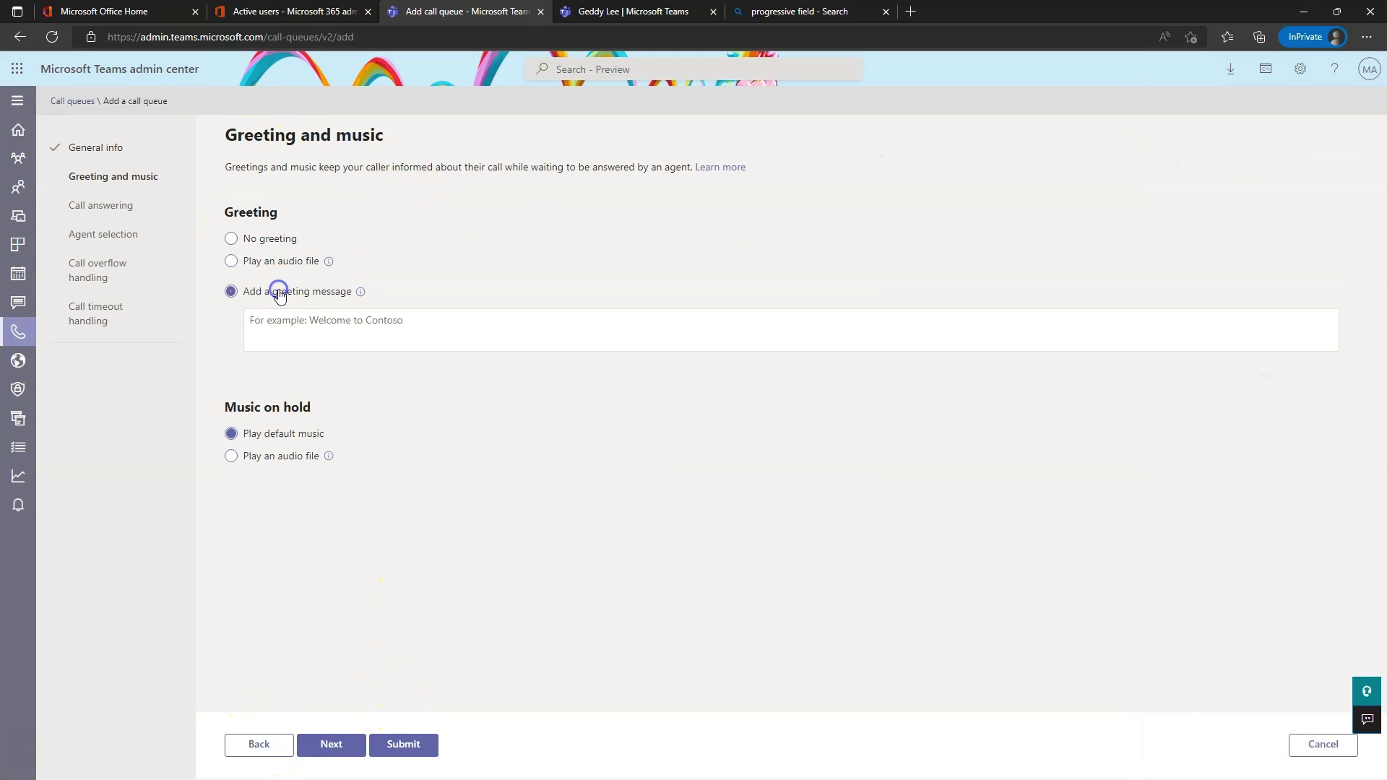
{"action": "left_click", "coordinate": [319, 336]}
{"action": "type", "text": "Thank you for calling the Ca"}
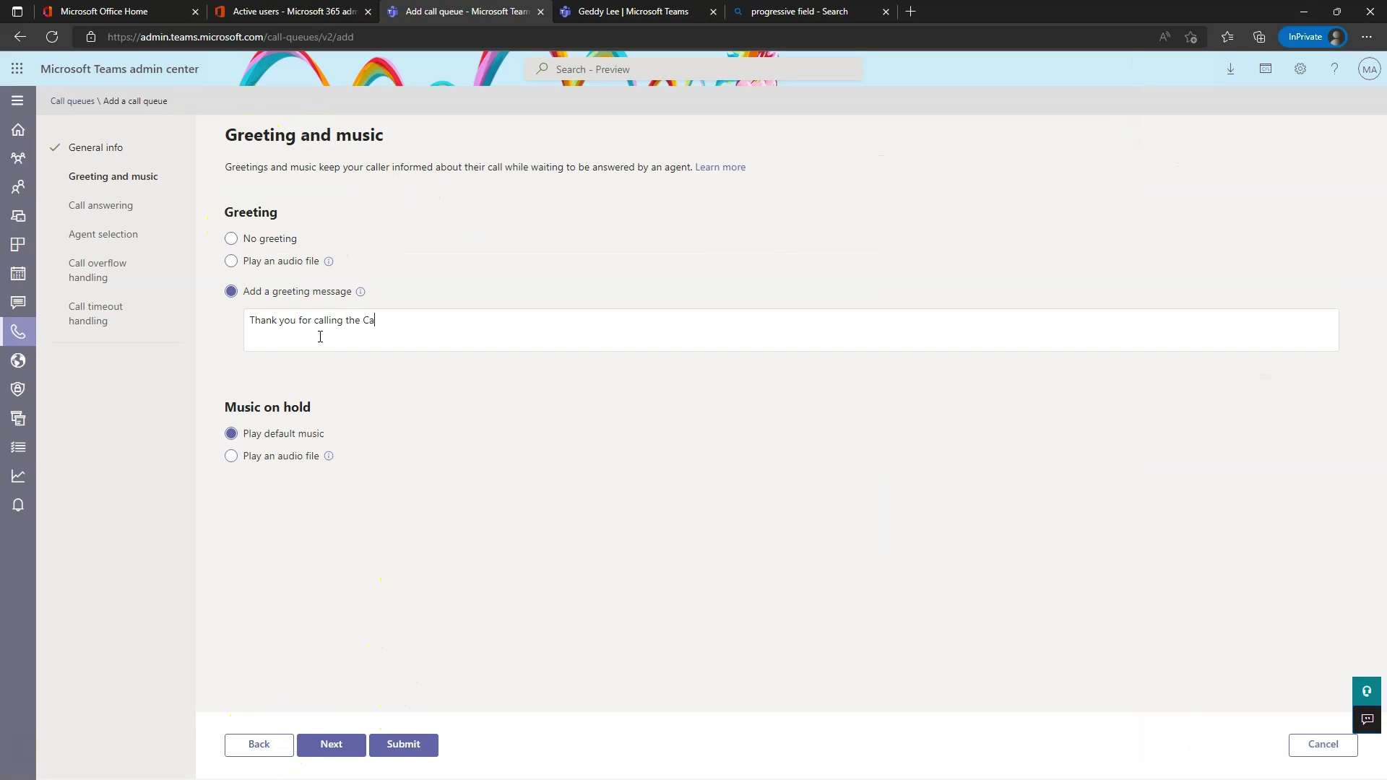
{"action": "left_click", "coordinate": [288, 459]}
{"action": "left_click", "coordinate": [277, 460]}
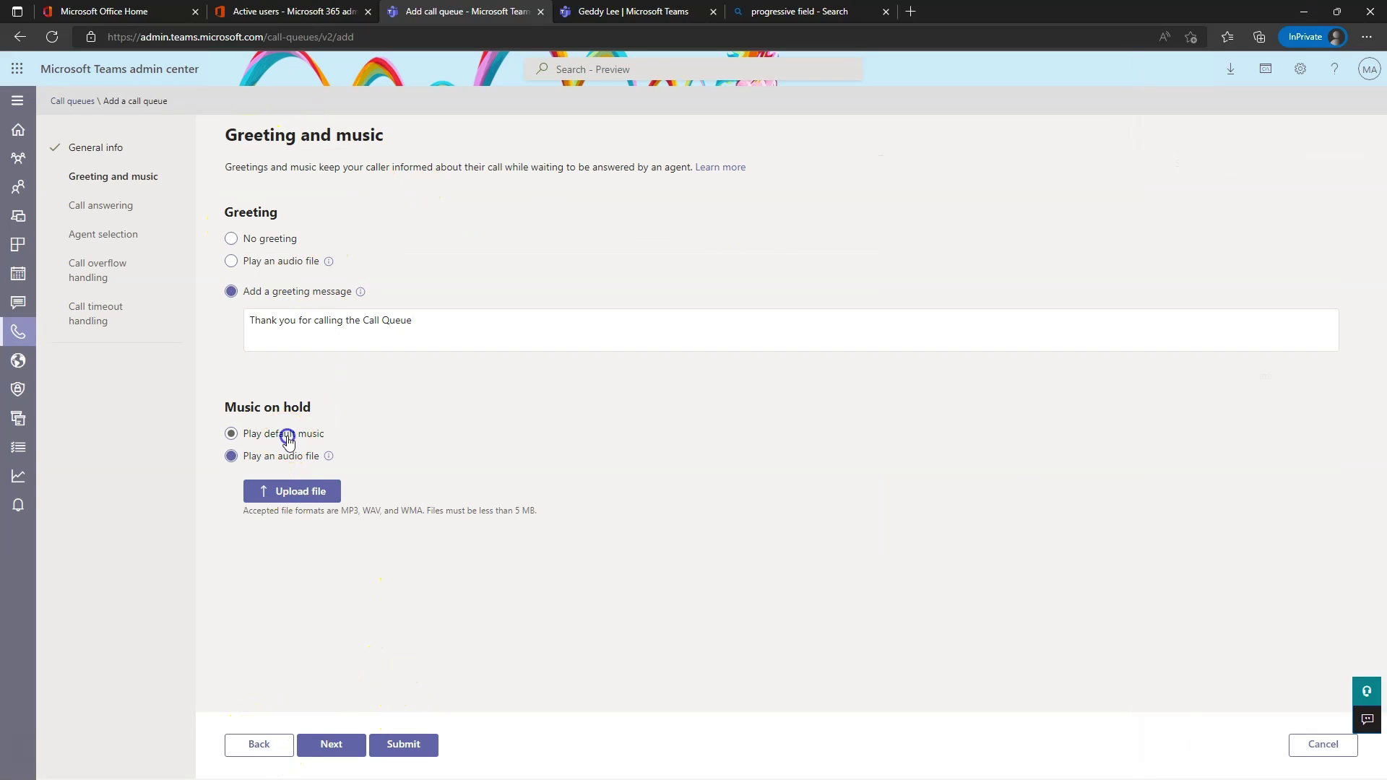
{"action": "left_click", "coordinate": [287, 435]}
{"action": "left_click", "coordinate": [348, 745]}
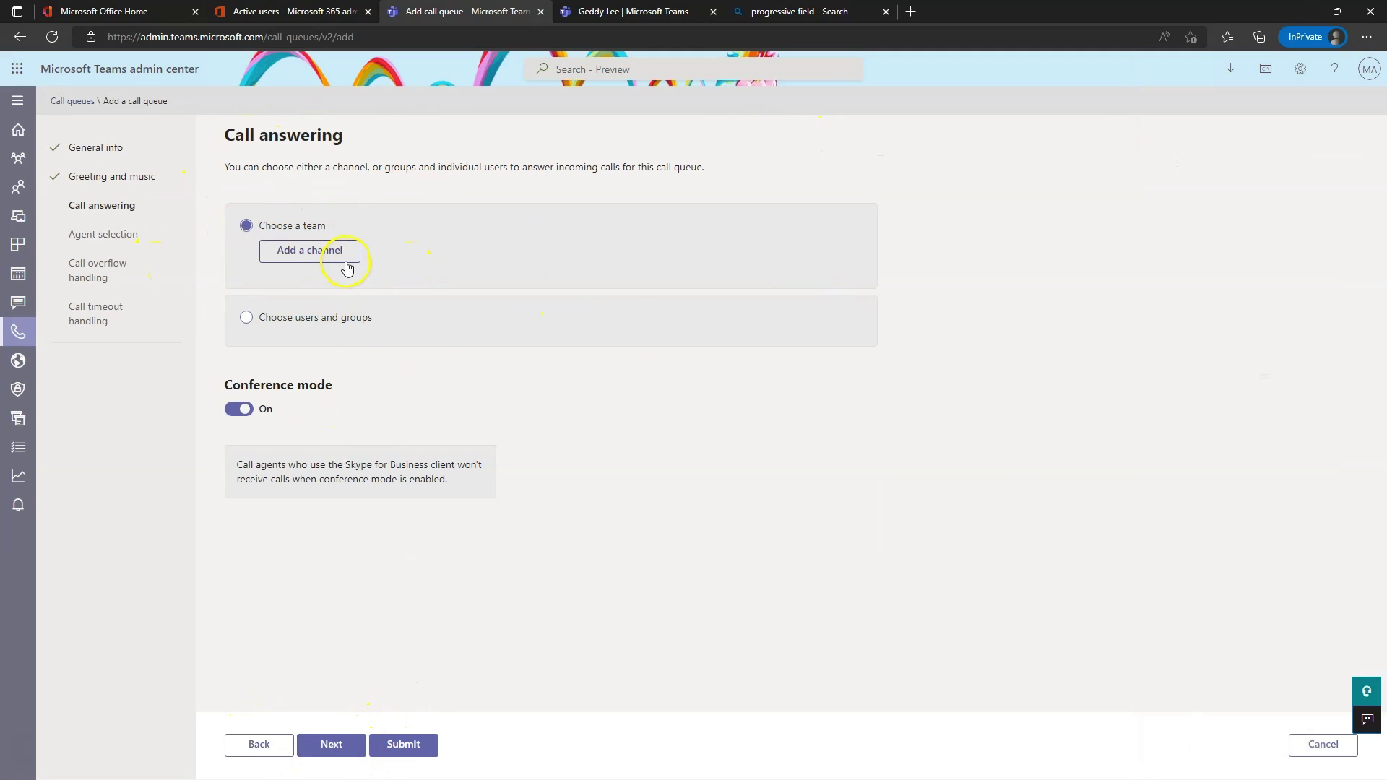
Choose users and groups for call answering and select the user whose Teams session is open in another browser tab.
{"action": "left_click", "coordinate": [263, 319]}
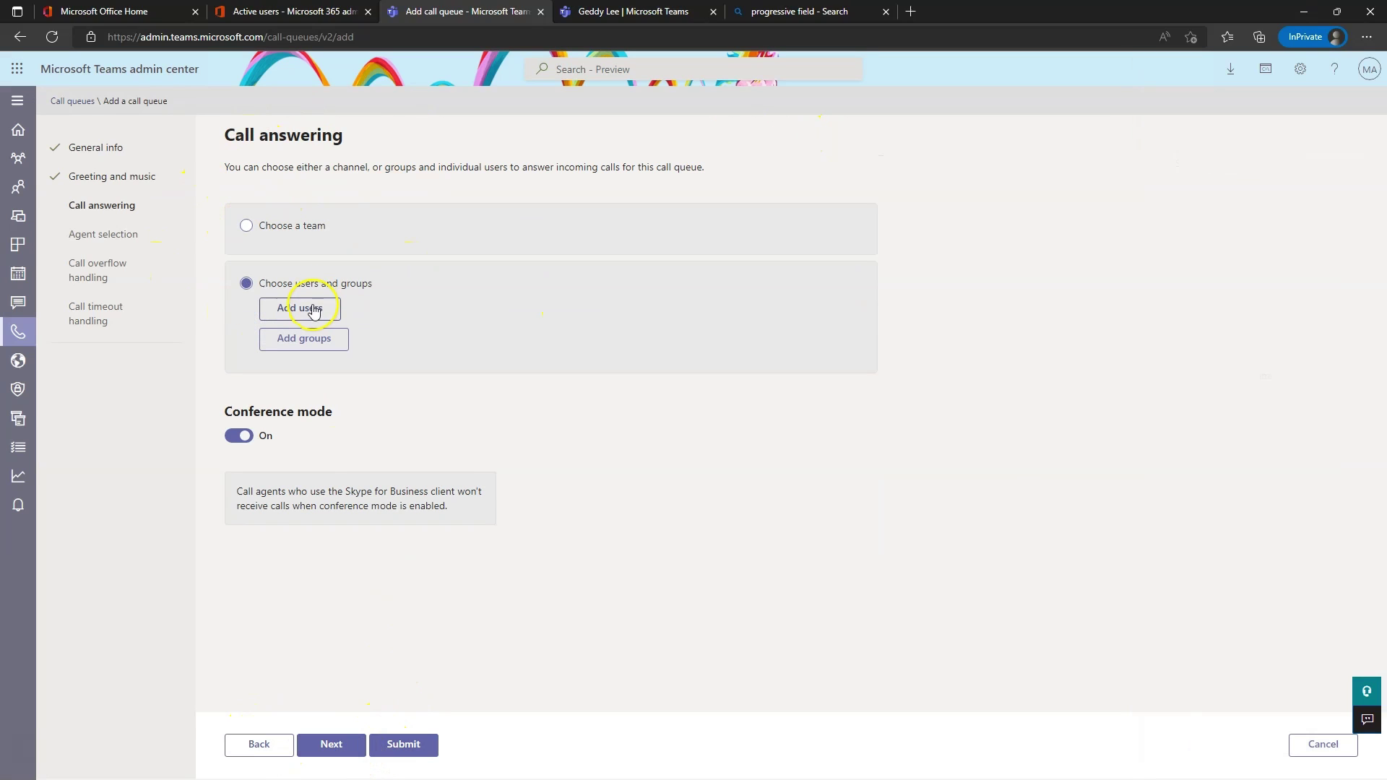
{"action": "left_click", "coordinate": [312, 316]}
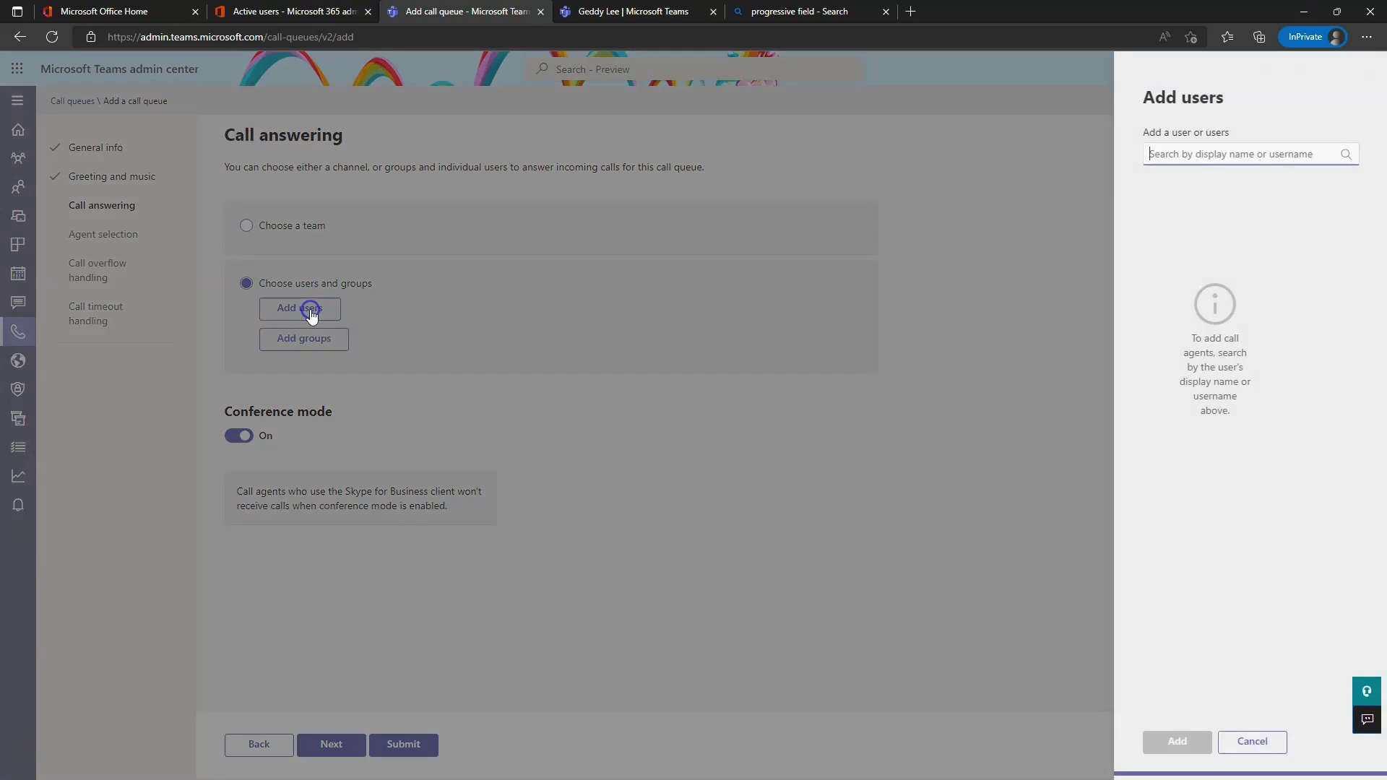
{"action": "type", "text": "gedd"}
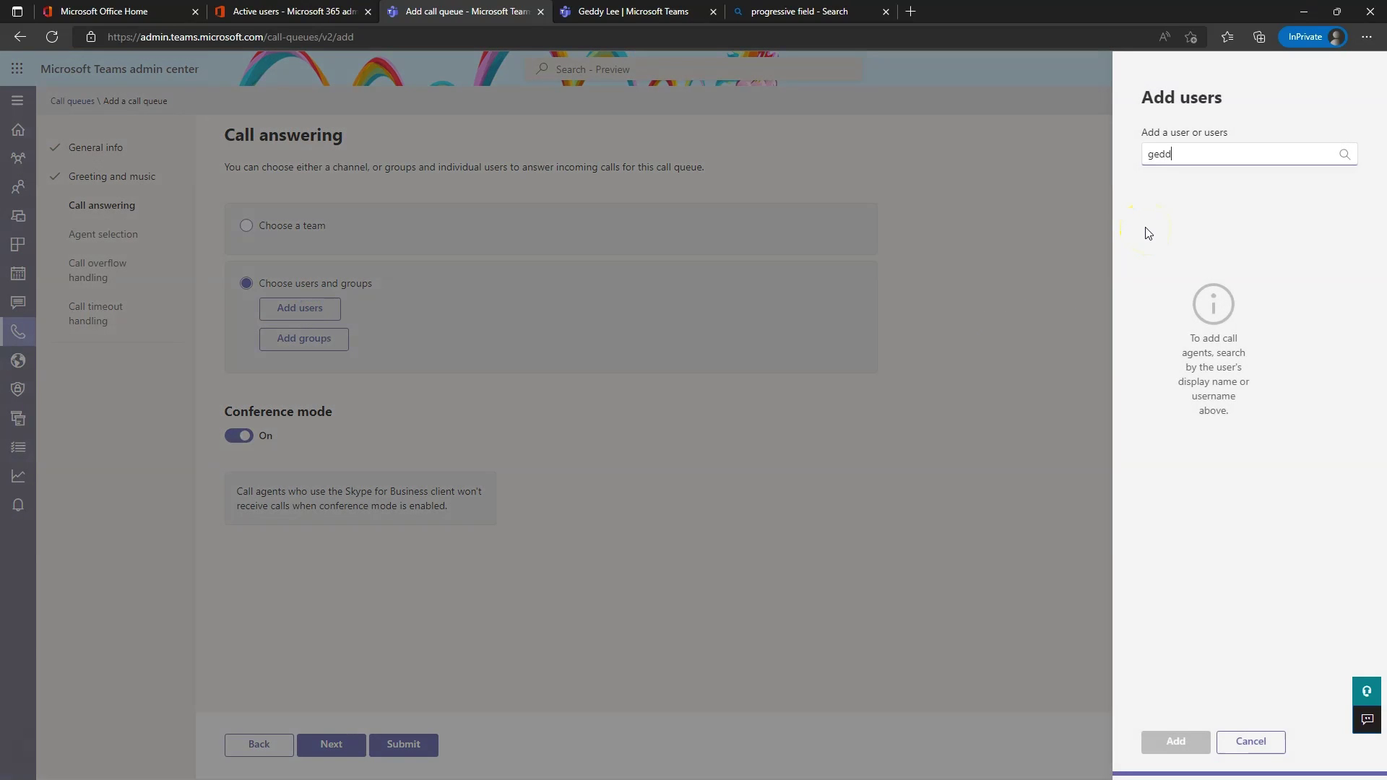
{"action": "left_click", "coordinate": [1312, 184]}
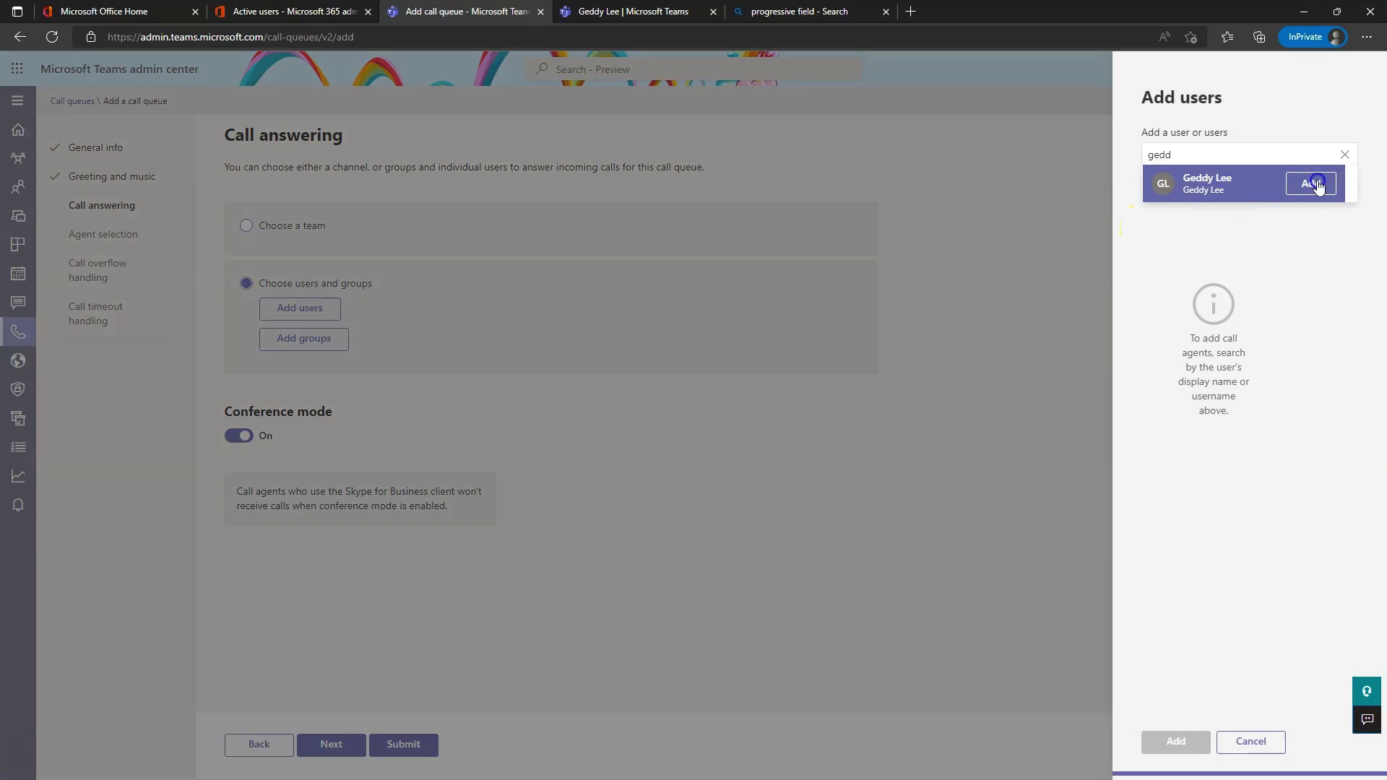
Select the signed-in administrator's account as the second user and add both users as the queue's call agents.
{"action": "left_click", "coordinate": [1212, 155]}
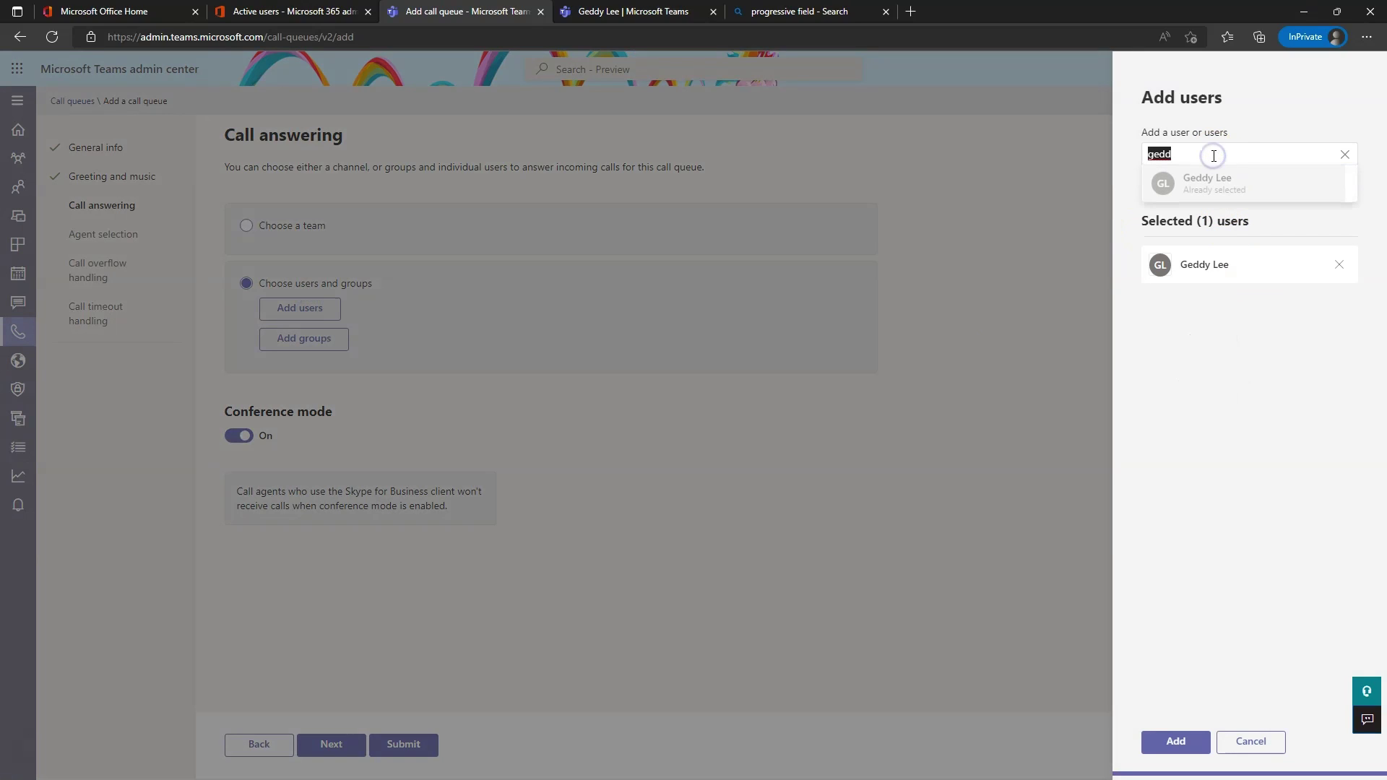
{"action": "type", "text": "m"}
{"action": "key", "text": "BackSpace"}
{"action": "type", "text": "m"}
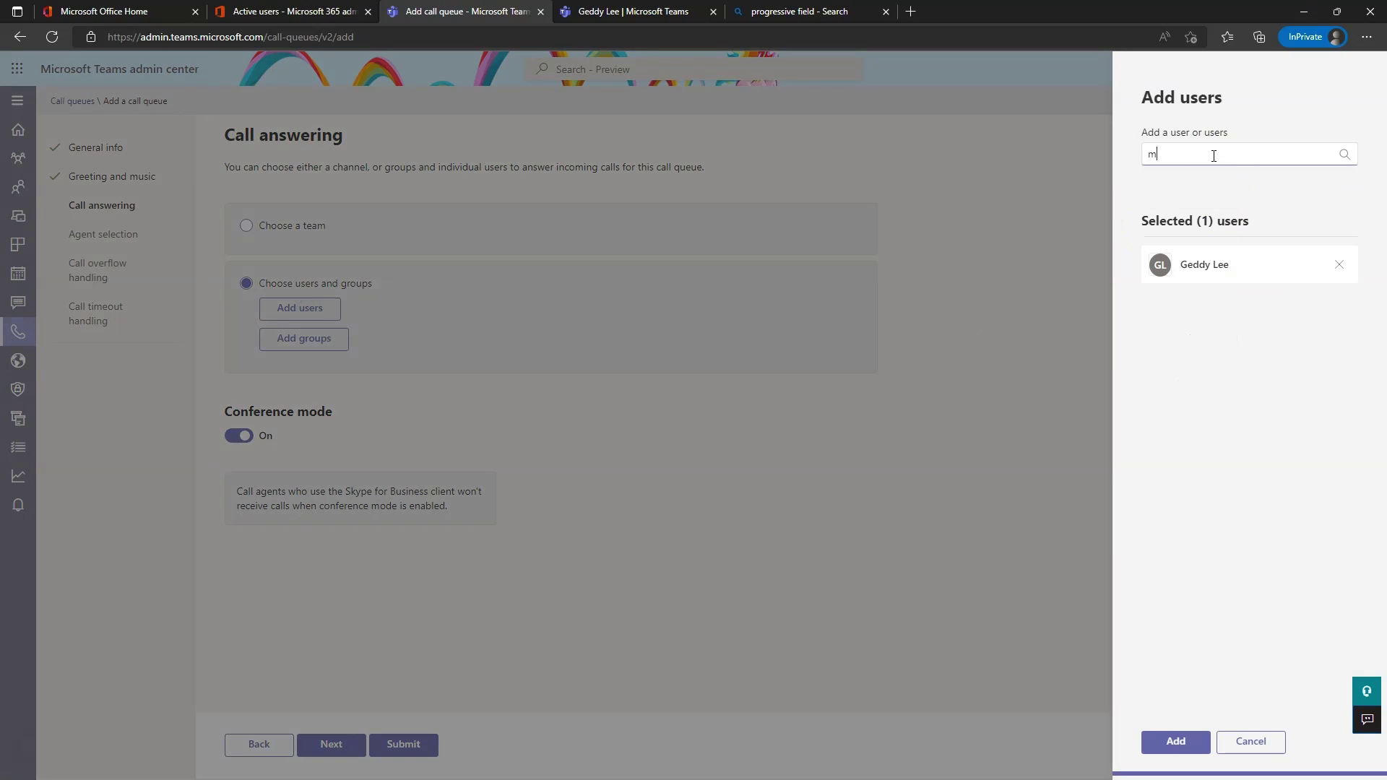
{"action": "type", "text": "all"}
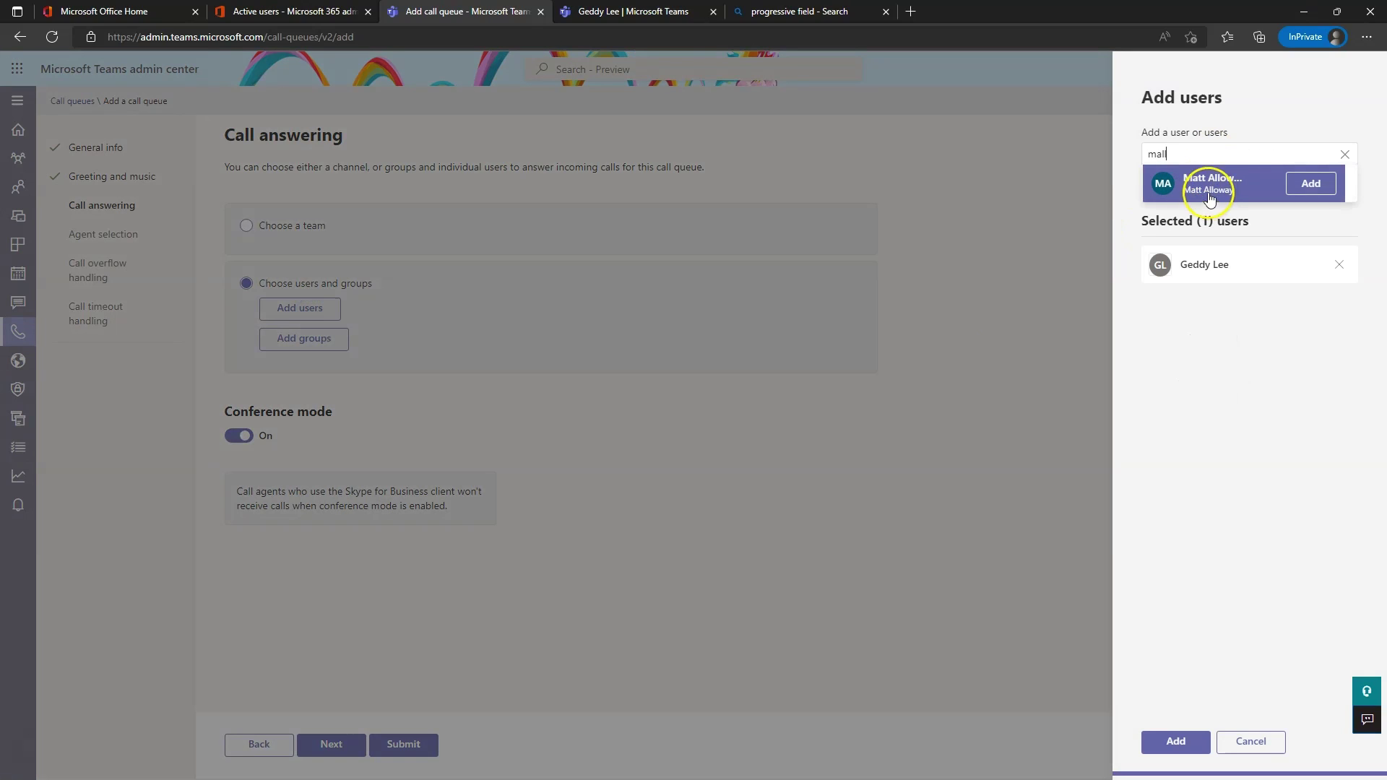
{"action": "left_click", "coordinate": [1313, 184]}
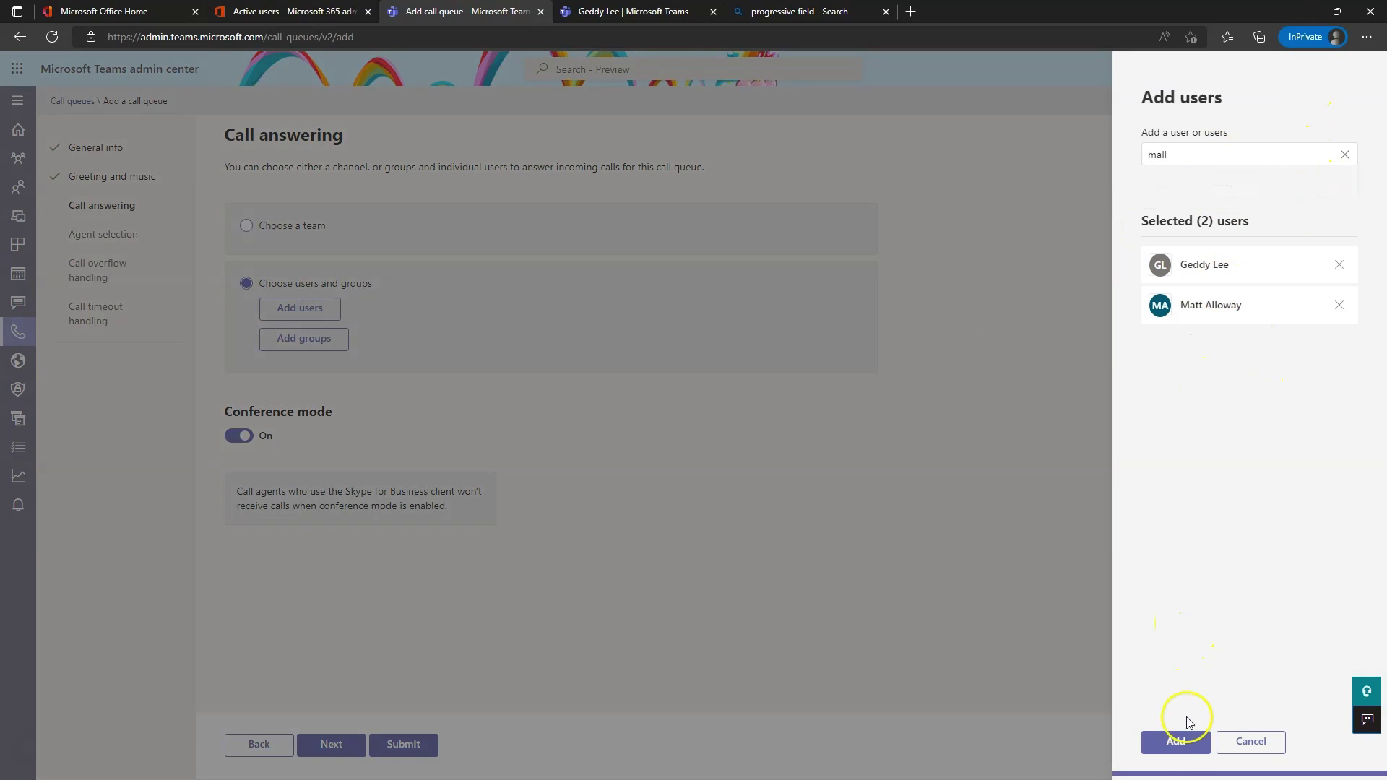
{"action": "left_click", "coordinate": [1177, 741]}
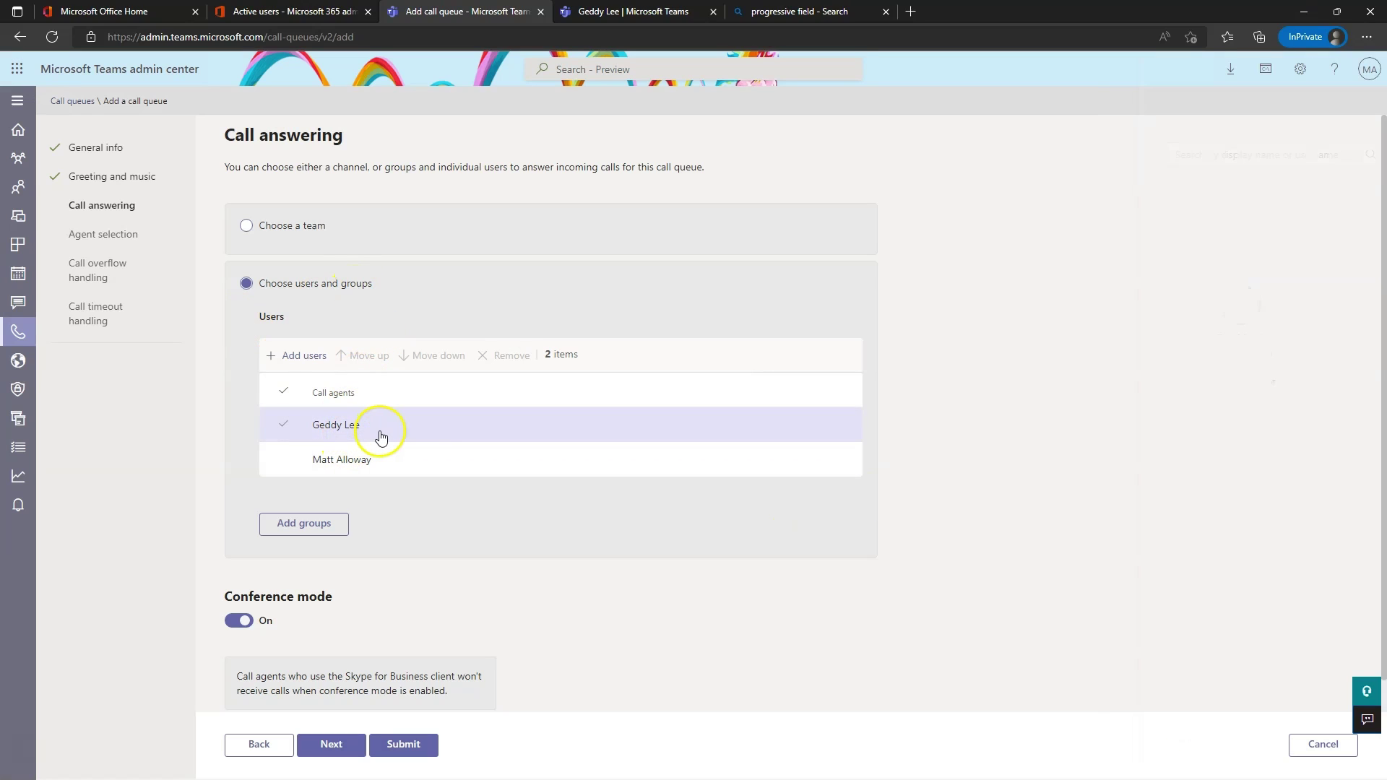
{"action": "scroll", "coordinate": [951, 426], "scroll_direction": "down", "scroll_amount": 1}
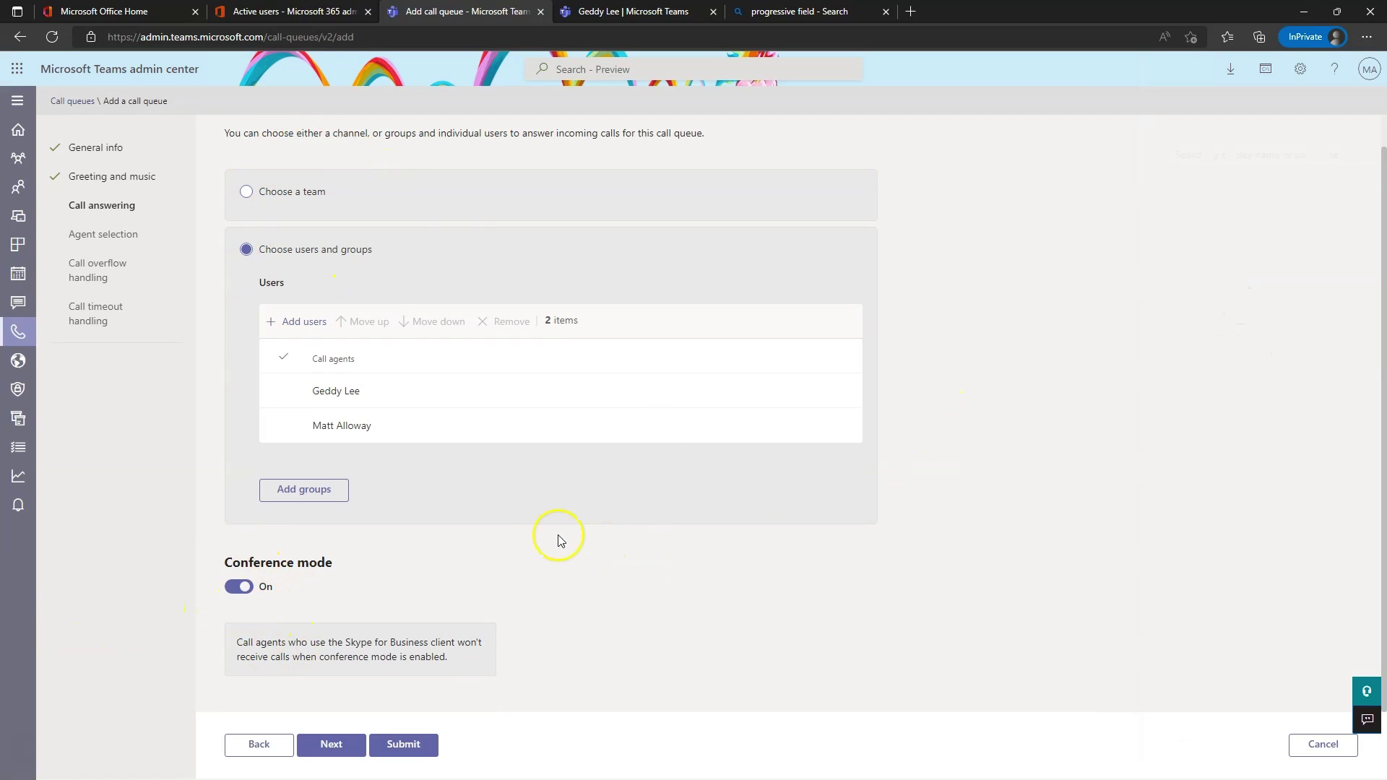
{"action": "scroll", "coordinate": [427, 542], "scroll_direction": "up", "scroll_amount": 1}
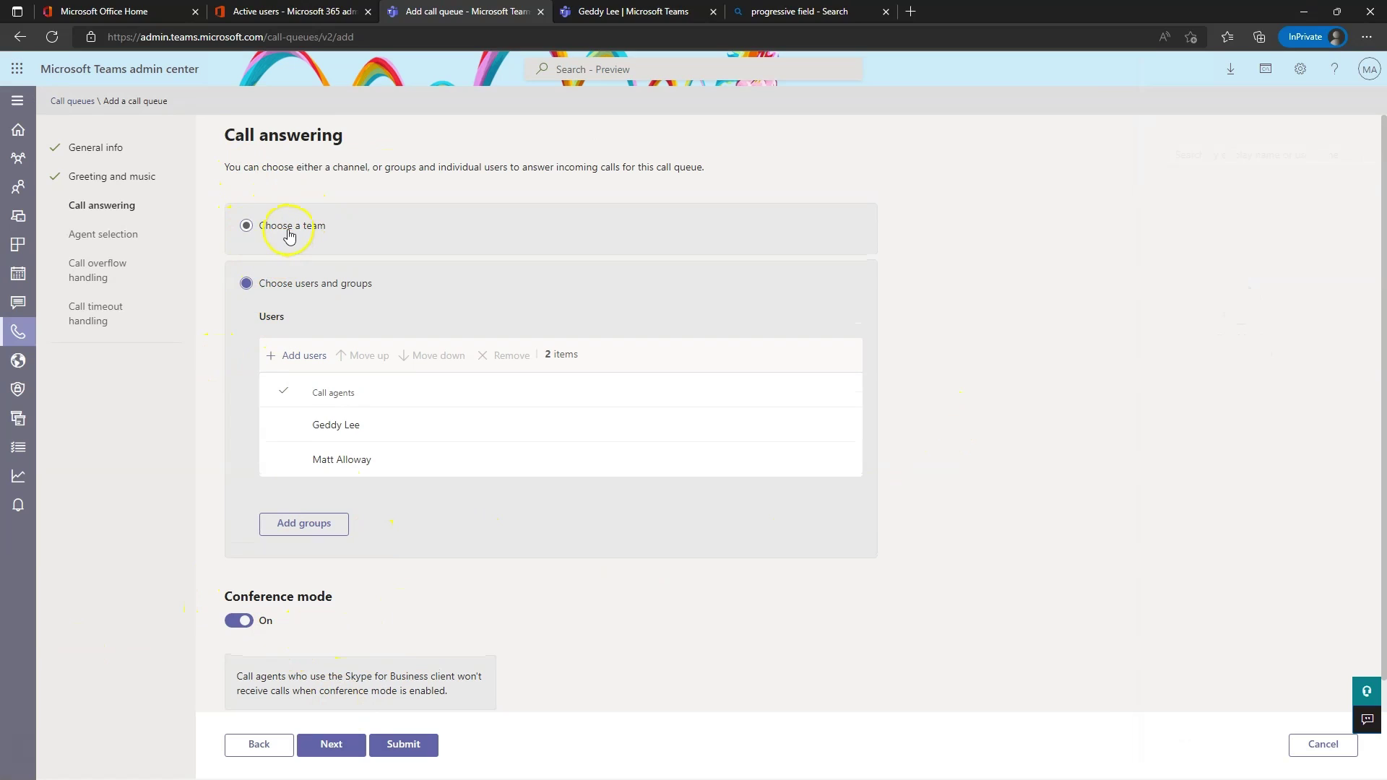
Review the routing method explanations under agent selection, keep attendant routing, and continue to call overflow handling.
{"action": "left_click", "coordinate": [330, 745]}
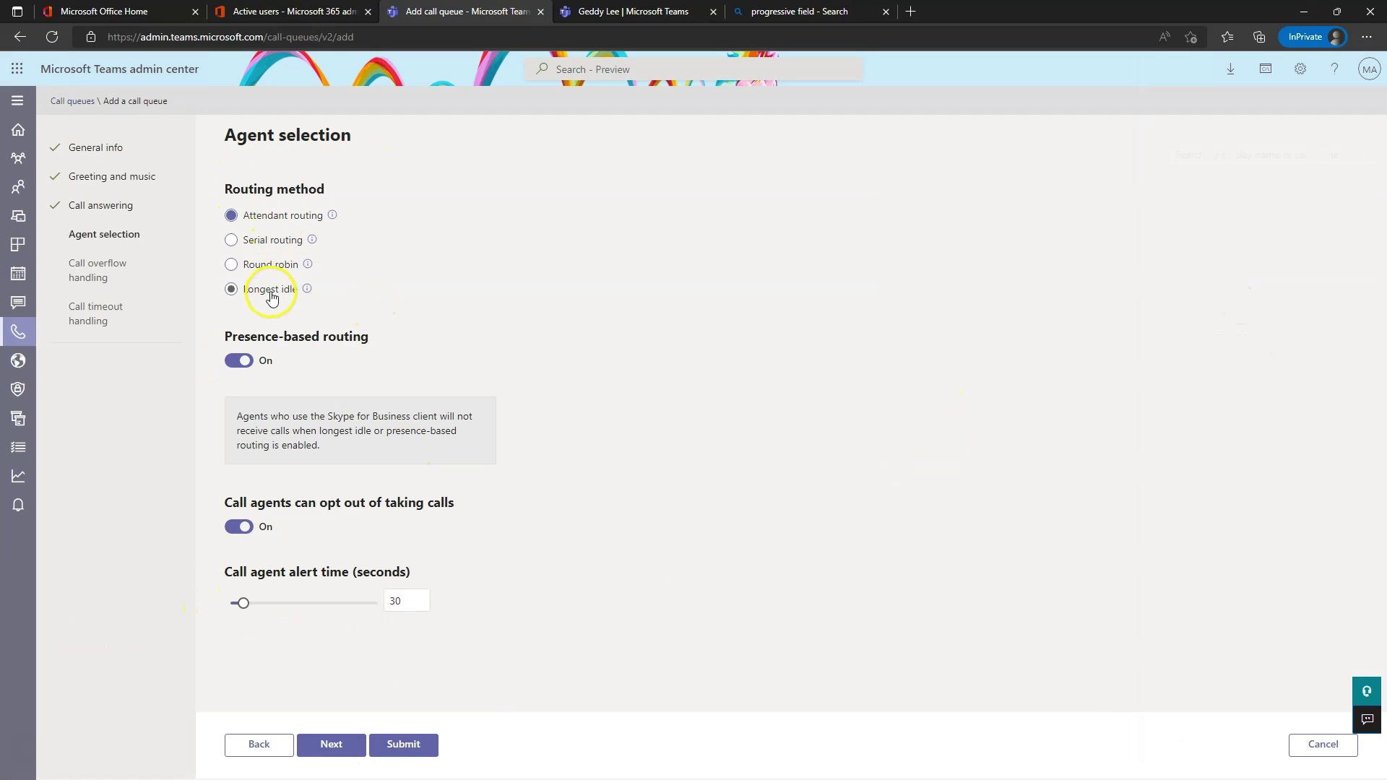
{"action": "mouse_move", "coordinate": [332, 215]}
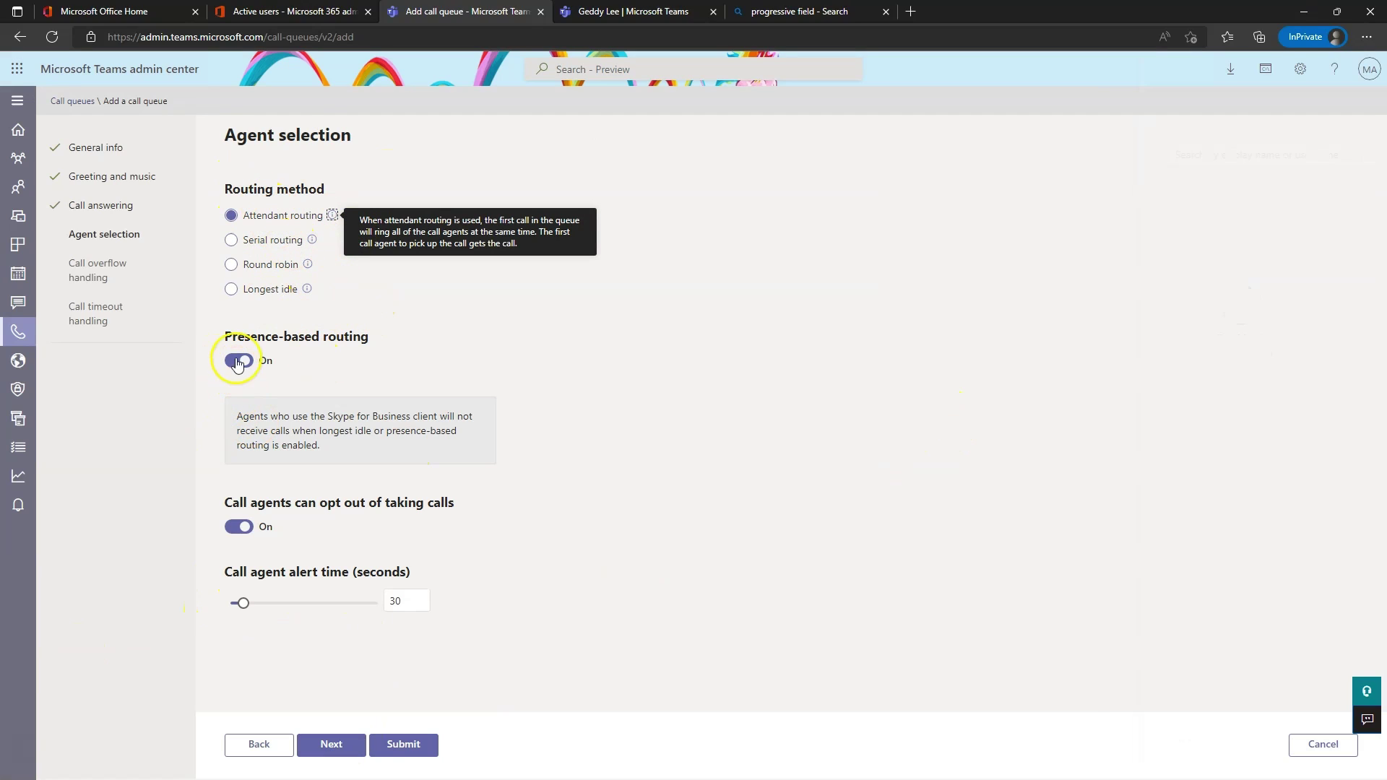
{"action": "left_click", "coordinate": [508, 396]}
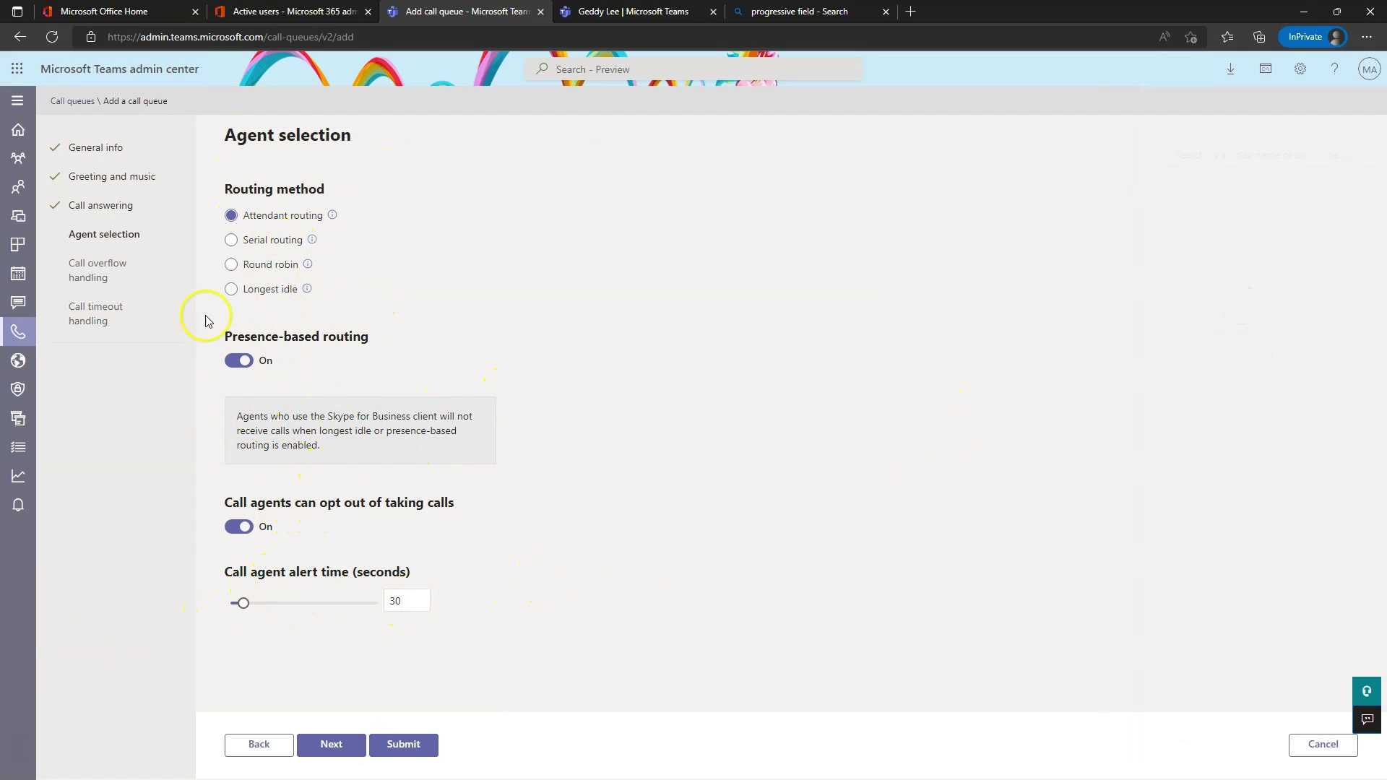
{"action": "left_click", "coordinate": [313, 242]}
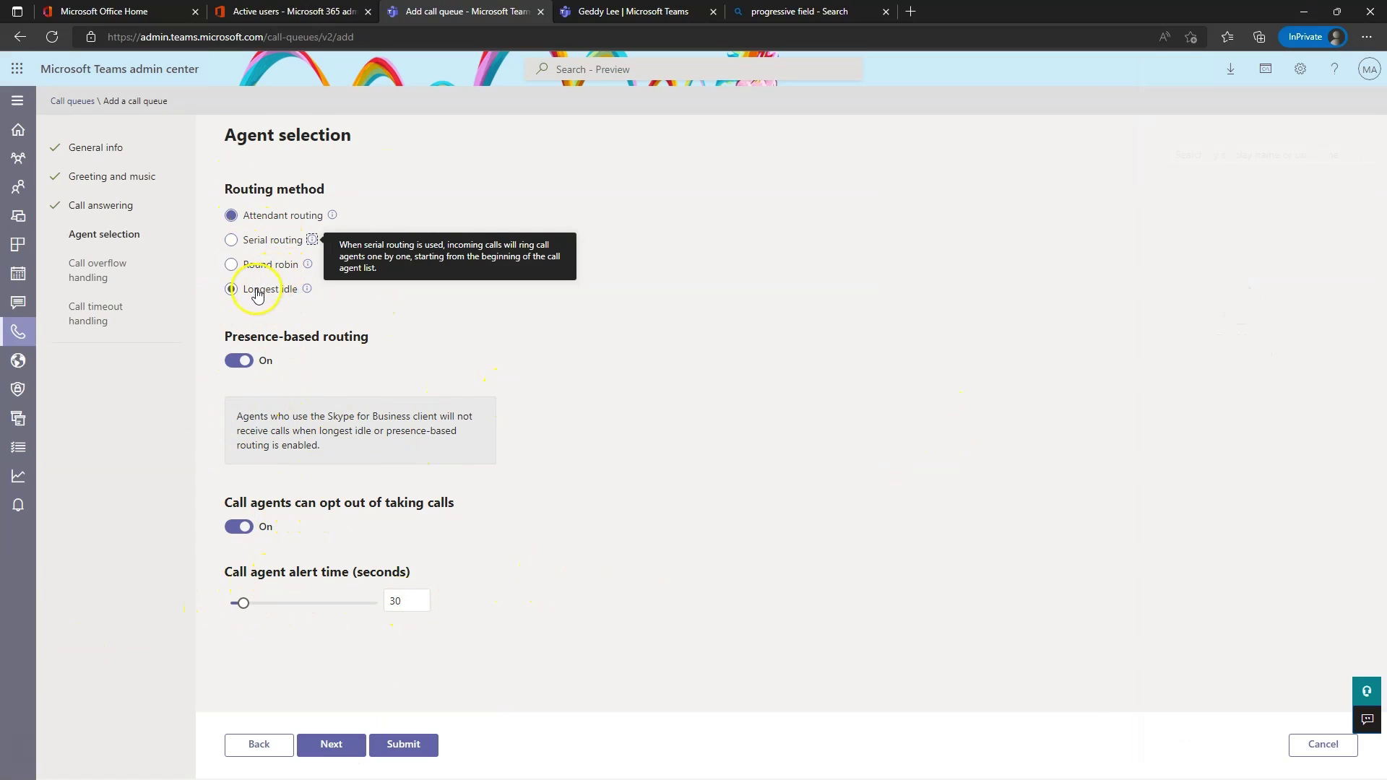
{"action": "left_click", "coordinate": [307, 290]}
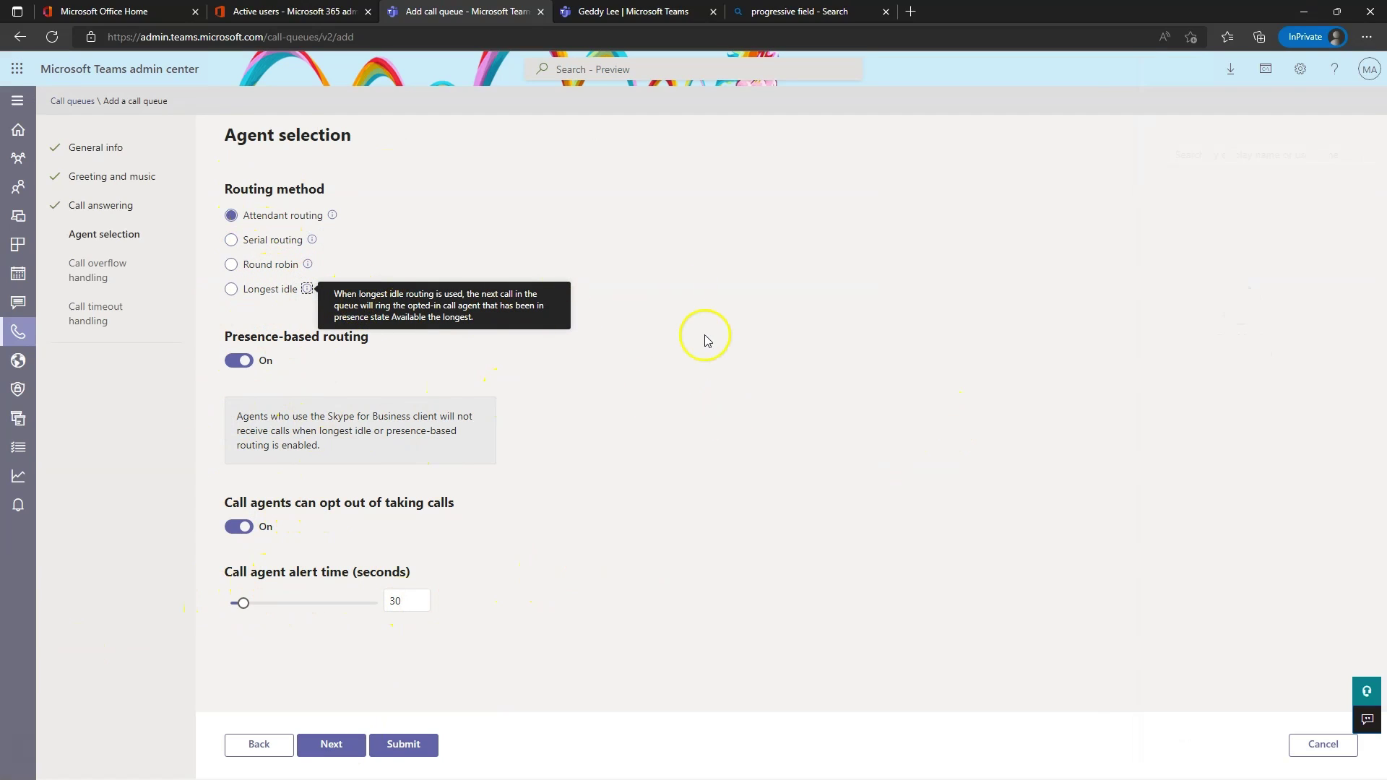
{"action": "left_click", "coordinate": [680, 362]}
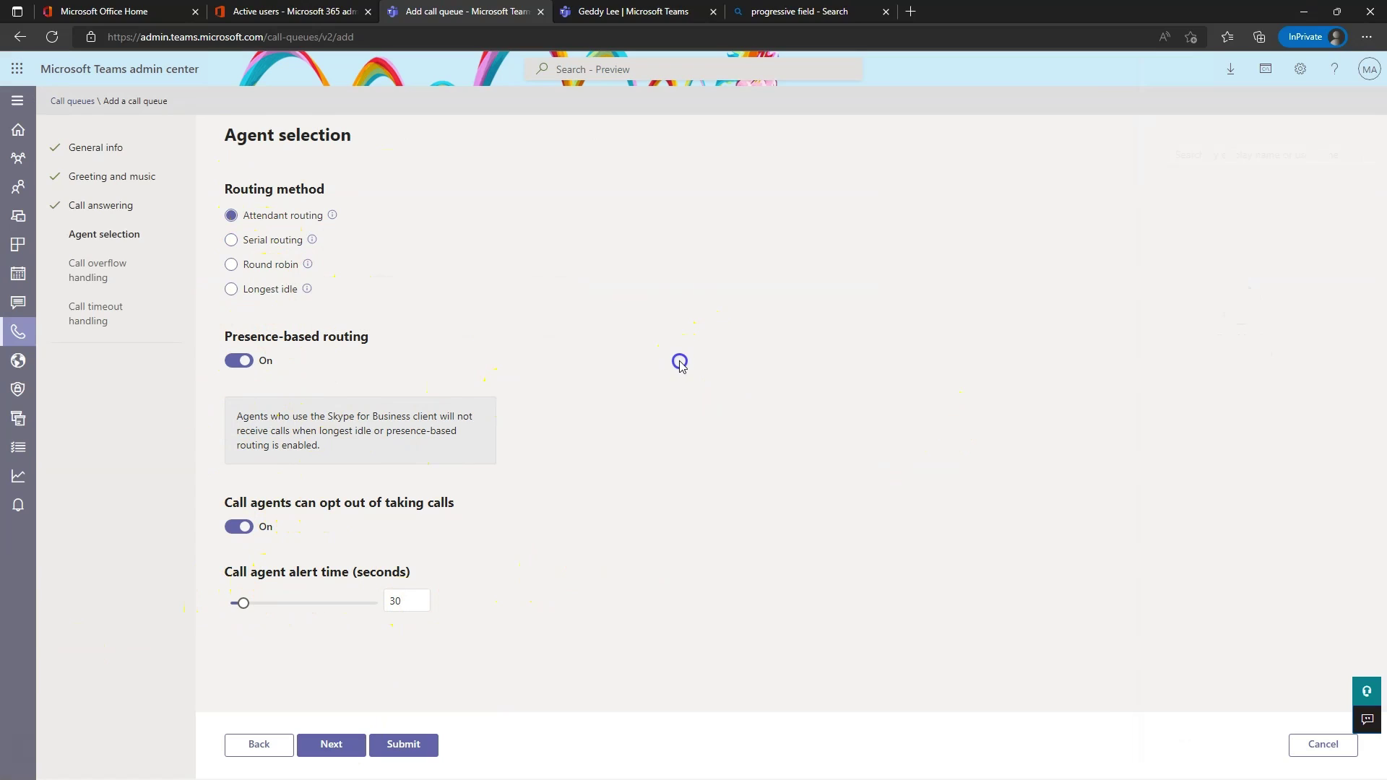
{"action": "left_click", "coordinate": [332, 746]}
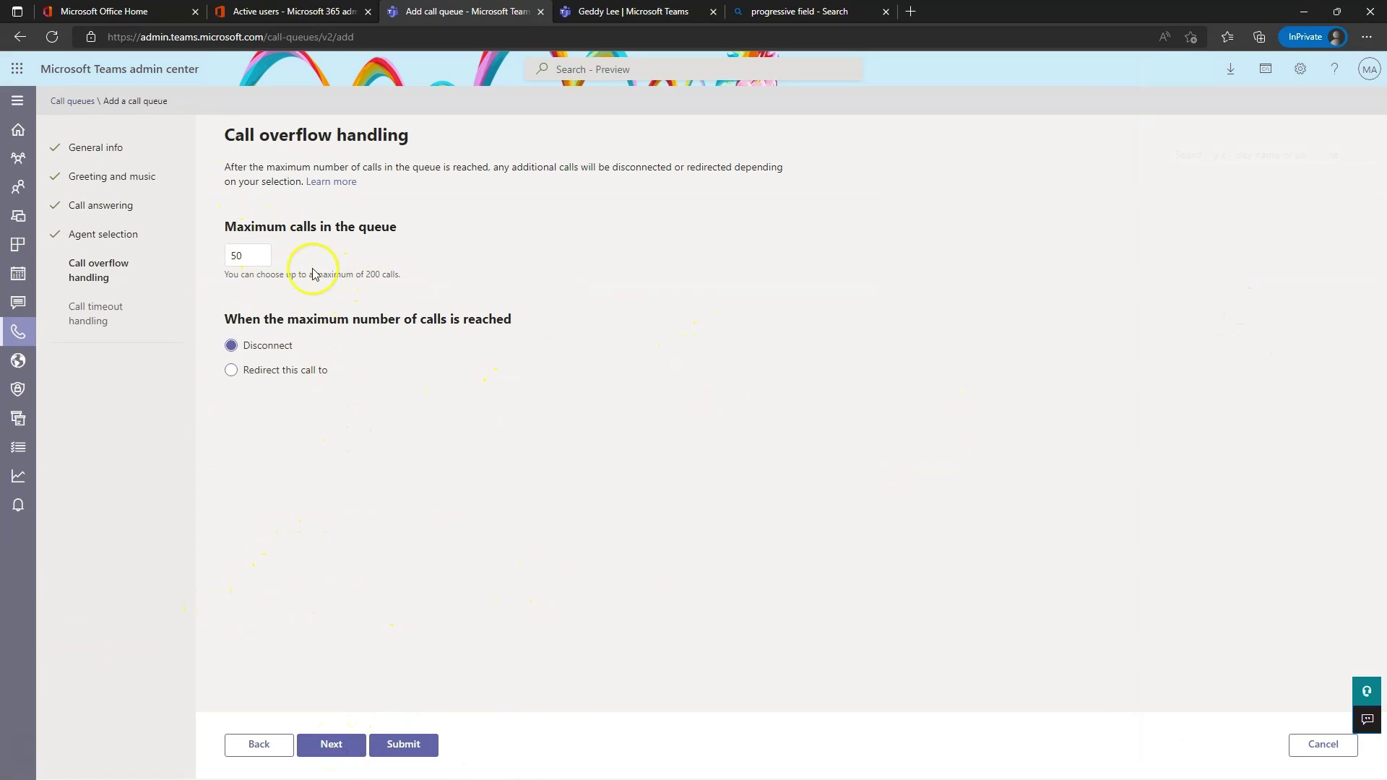
Check the redirect destinations for overflow calls, choose Disconnect for when the maximum is reached, and continue to timeout handling.
{"action": "left_click", "coordinate": [253, 372]}
{"action": "left_click", "coordinate": [323, 426]}
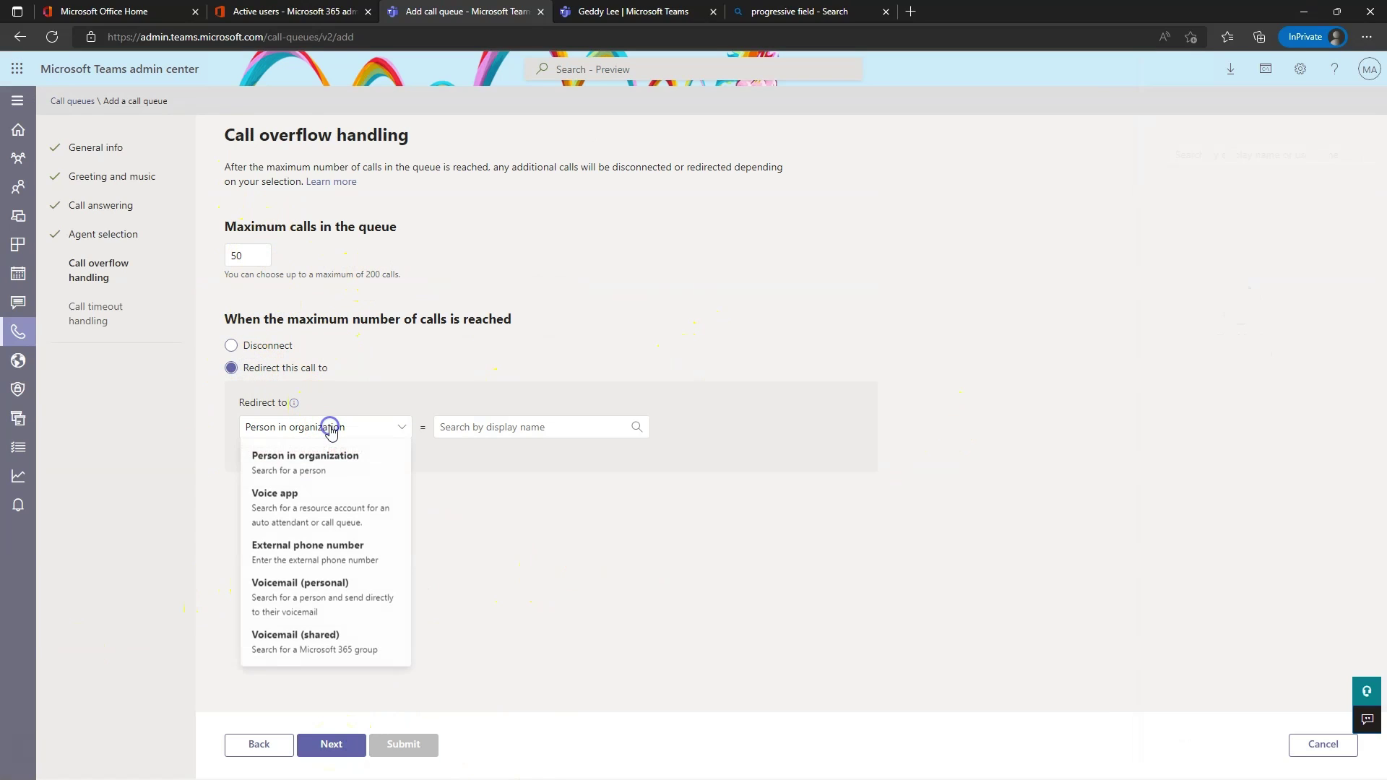
{"action": "left_click", "coordinate": [567, 554]}
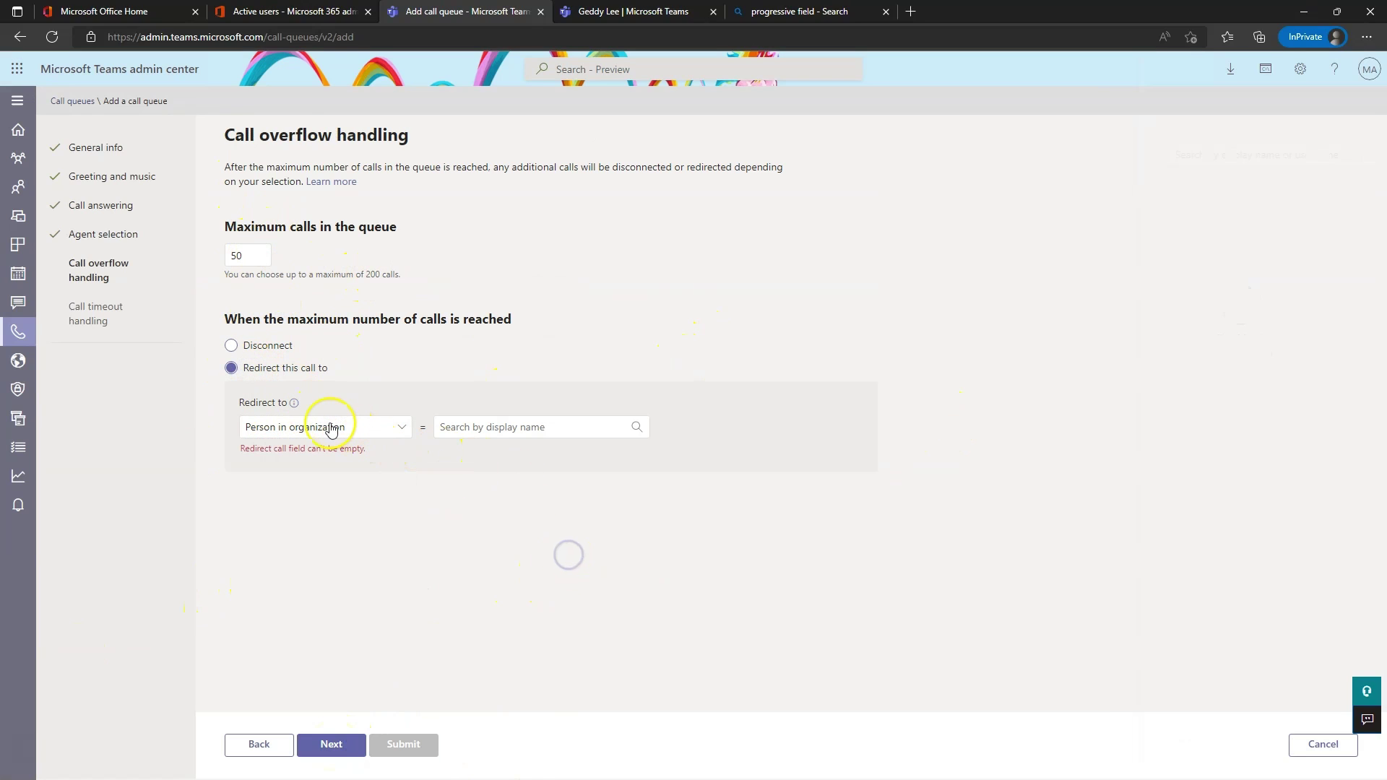
{"action": "left_click", "coordinate": [255, 347]}
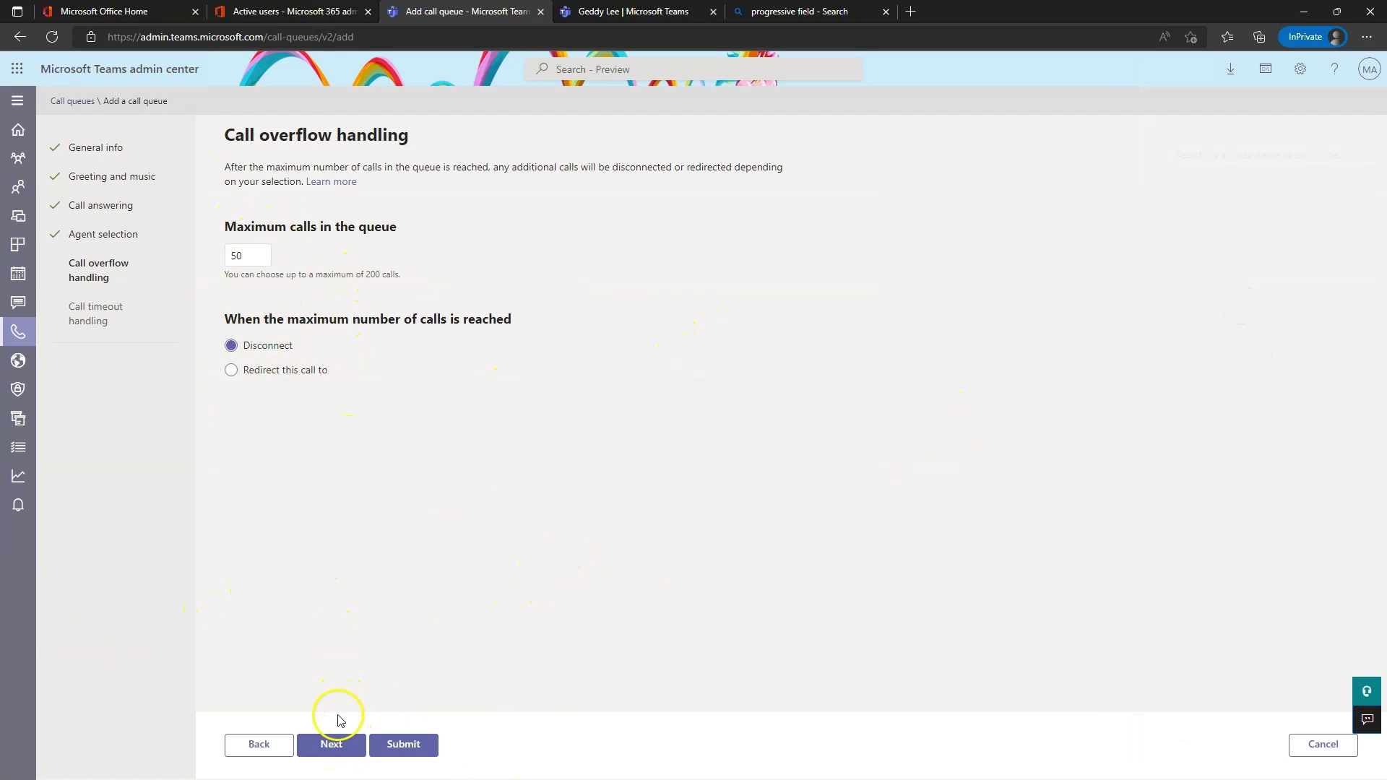
{"action": "left_click", "coordinate": [337, 743]}
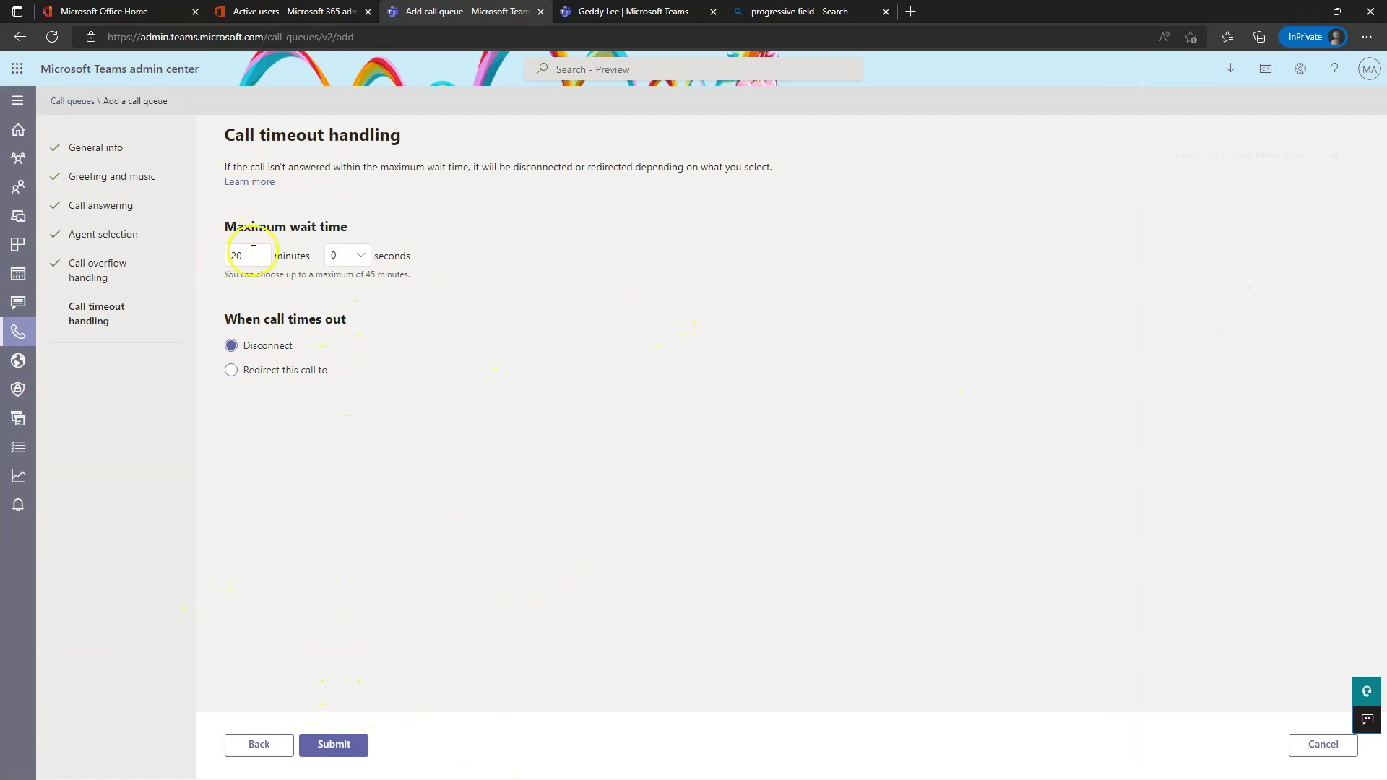
Check the redirect destinations for timed-out calls, choose Disconnect instead, and submit the call queue.
{"action": "left_click", "coordinate": [287, 379]}
{"action": "left_click", "coordinate": [384, 444]}
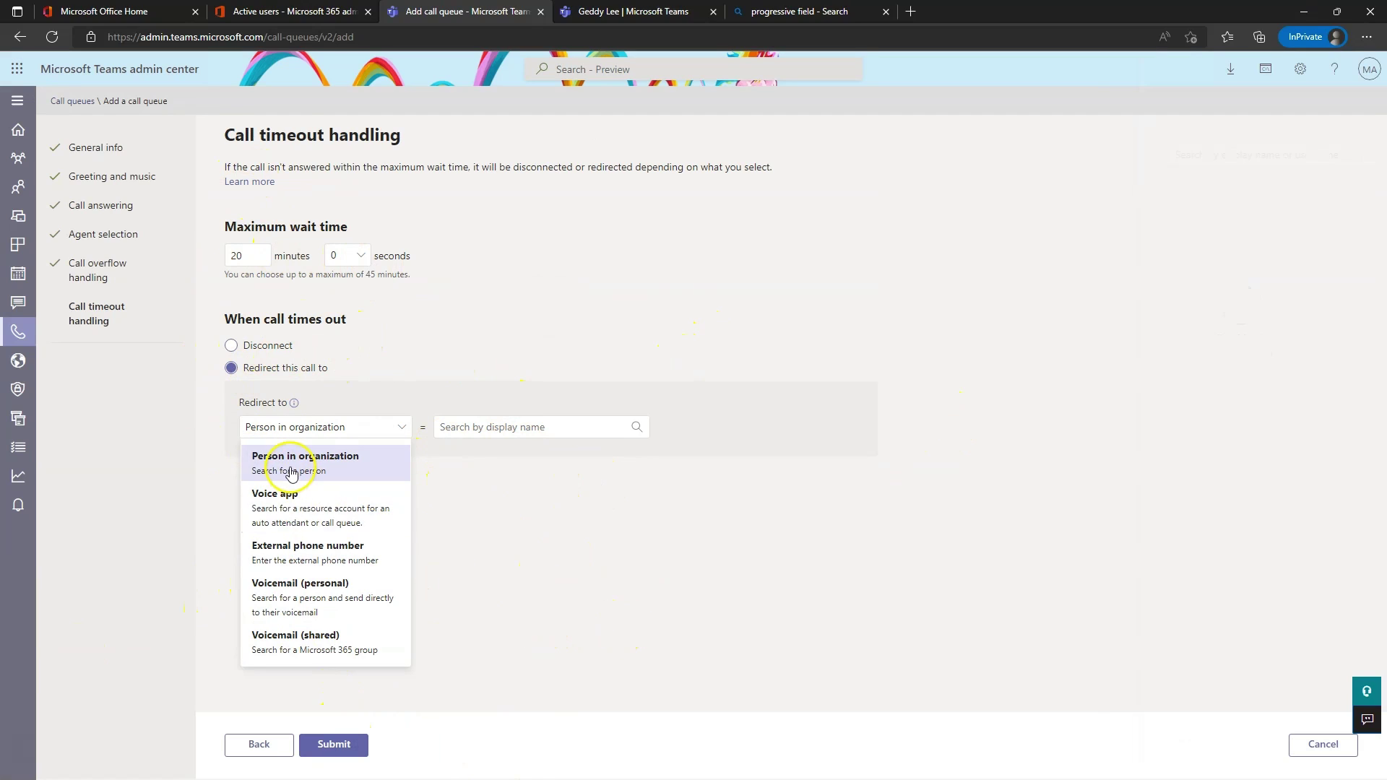
{"action": "left_click", "coordinate": [576, 552]}
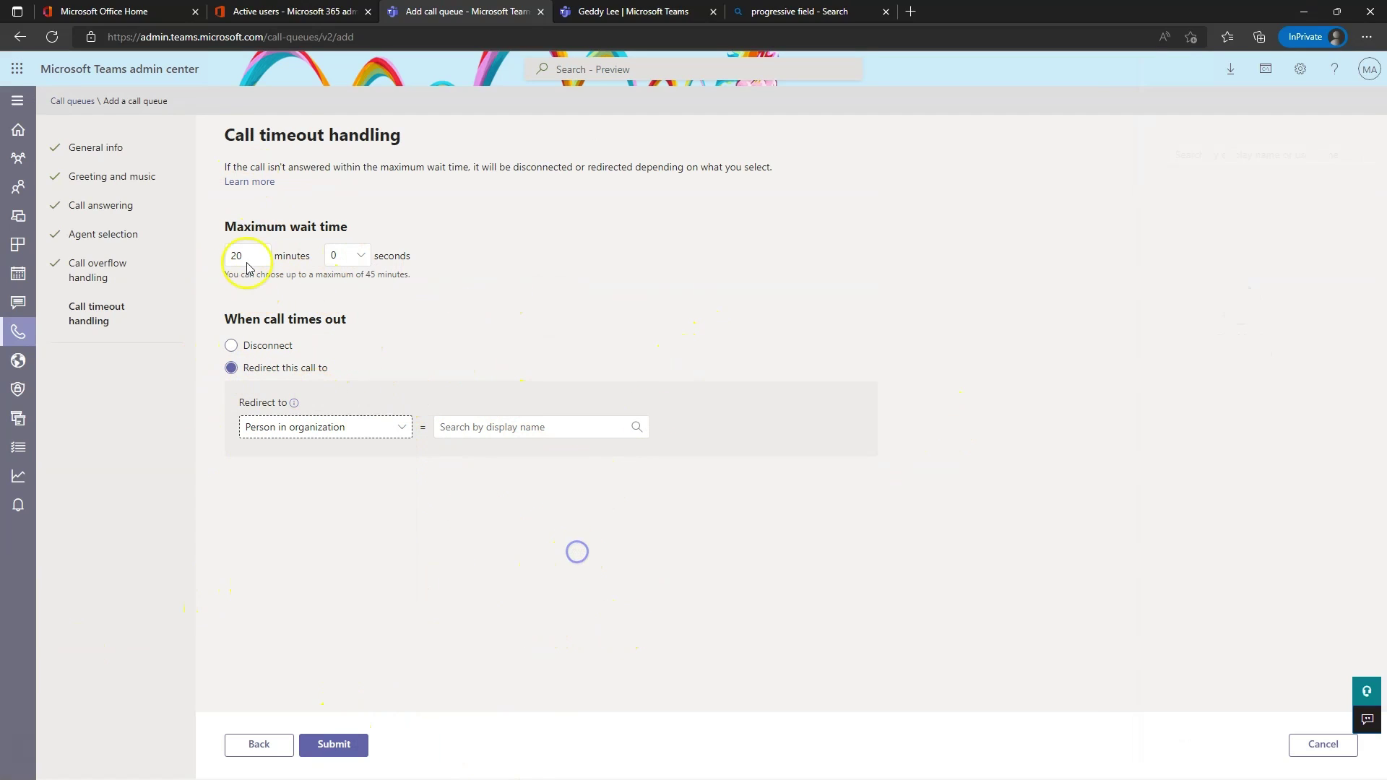
{"action": "left_click", "coordinate": [350, 641]}
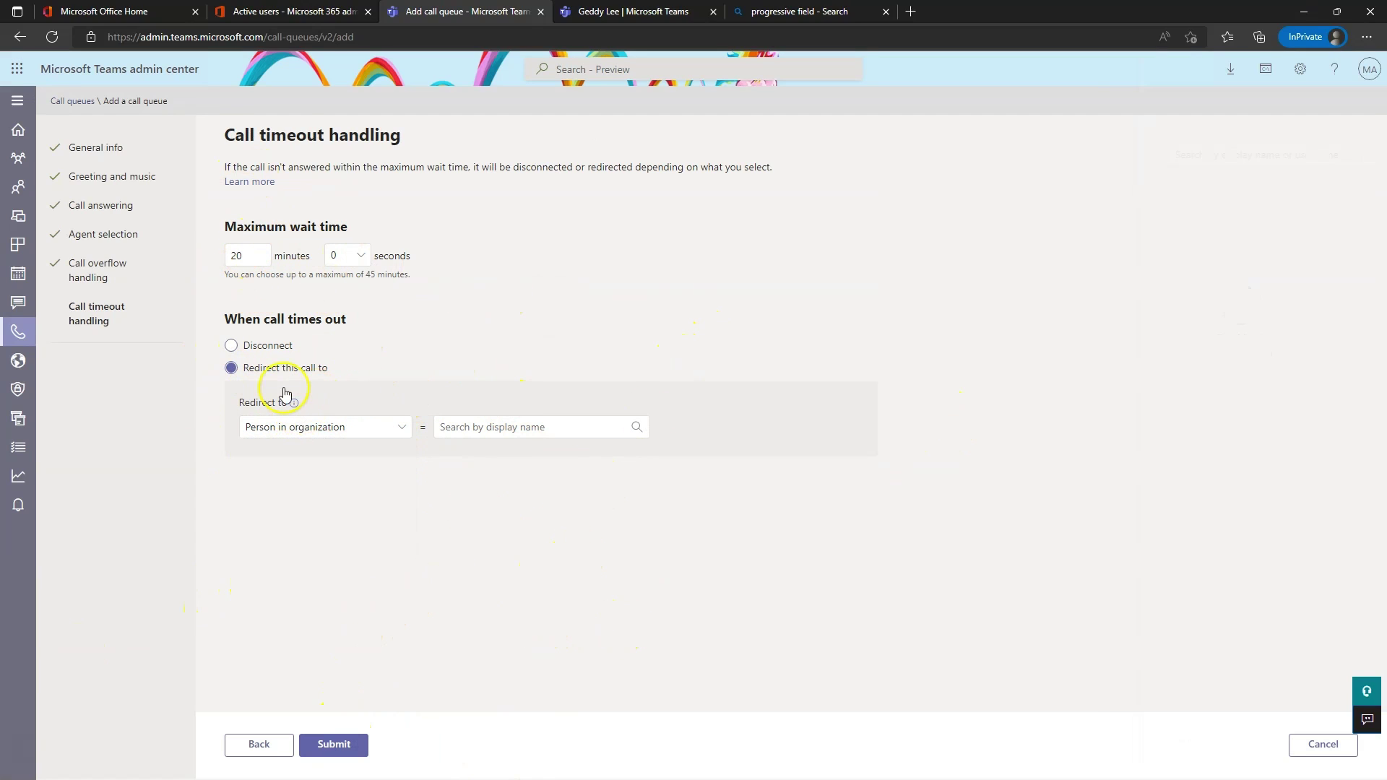
{"action": "left_click", "coordinate": [267, 344]}
{"action": "left_click", "coordinate": [334, 744]}
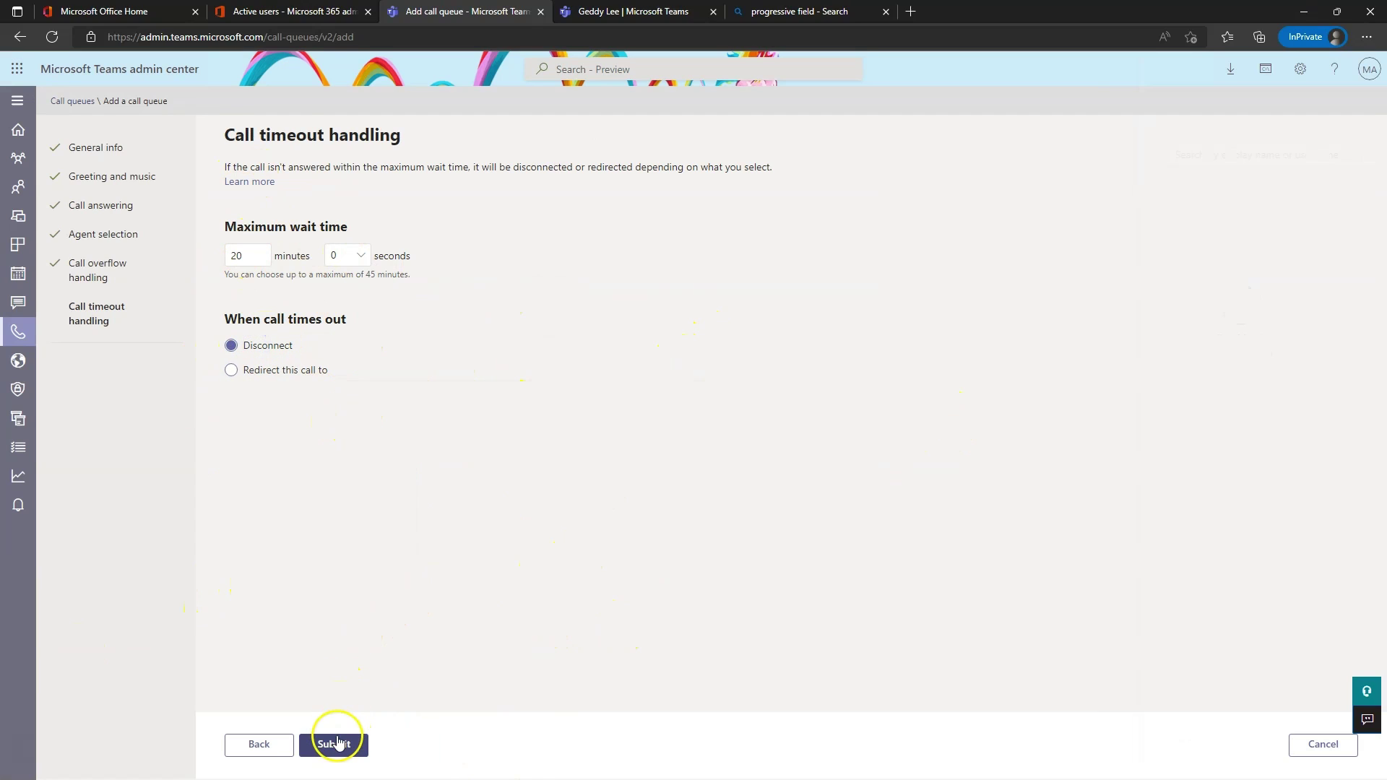
{"action": "left_click", "coordinate": [585, 410]}
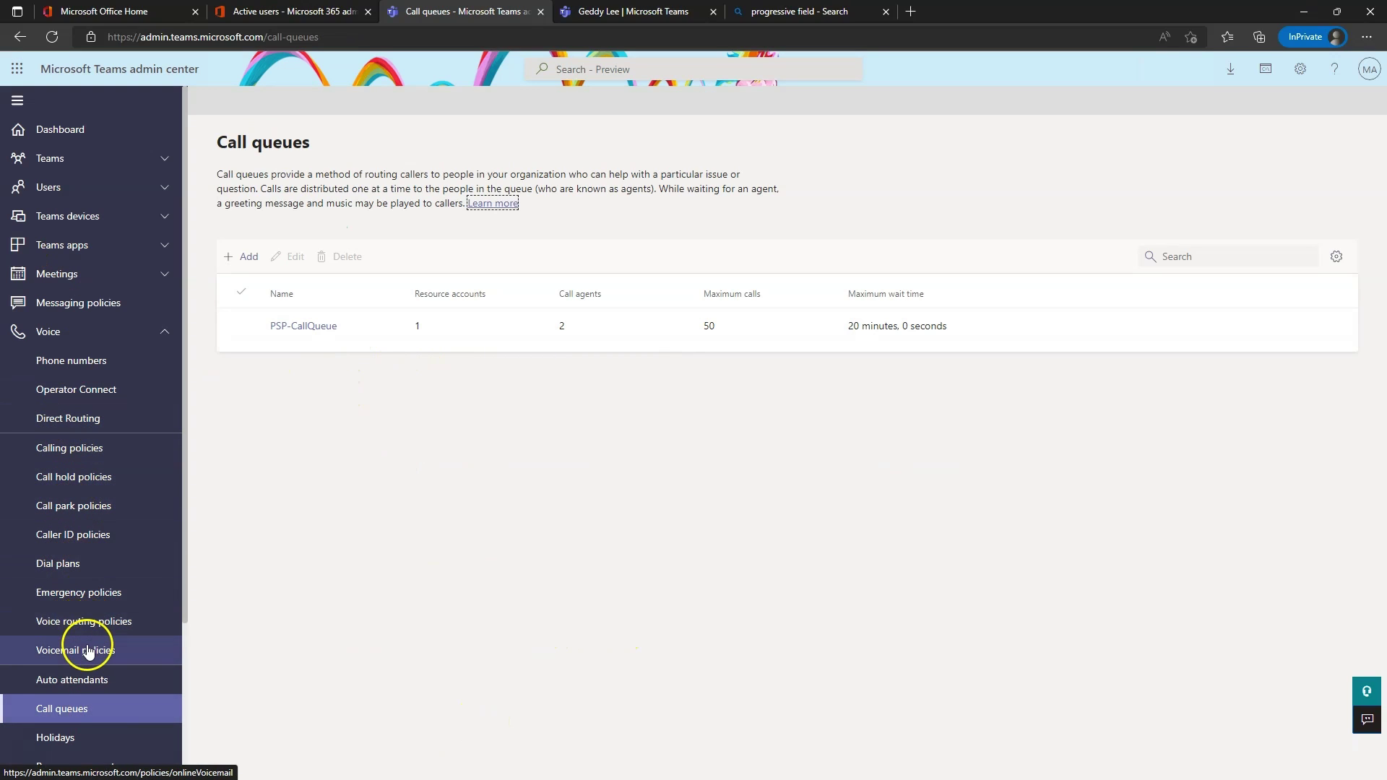
Start a new phone number order and enter Callqueue as both its name and description.
{"action": "left_click", "coordinate": [89, 368]}
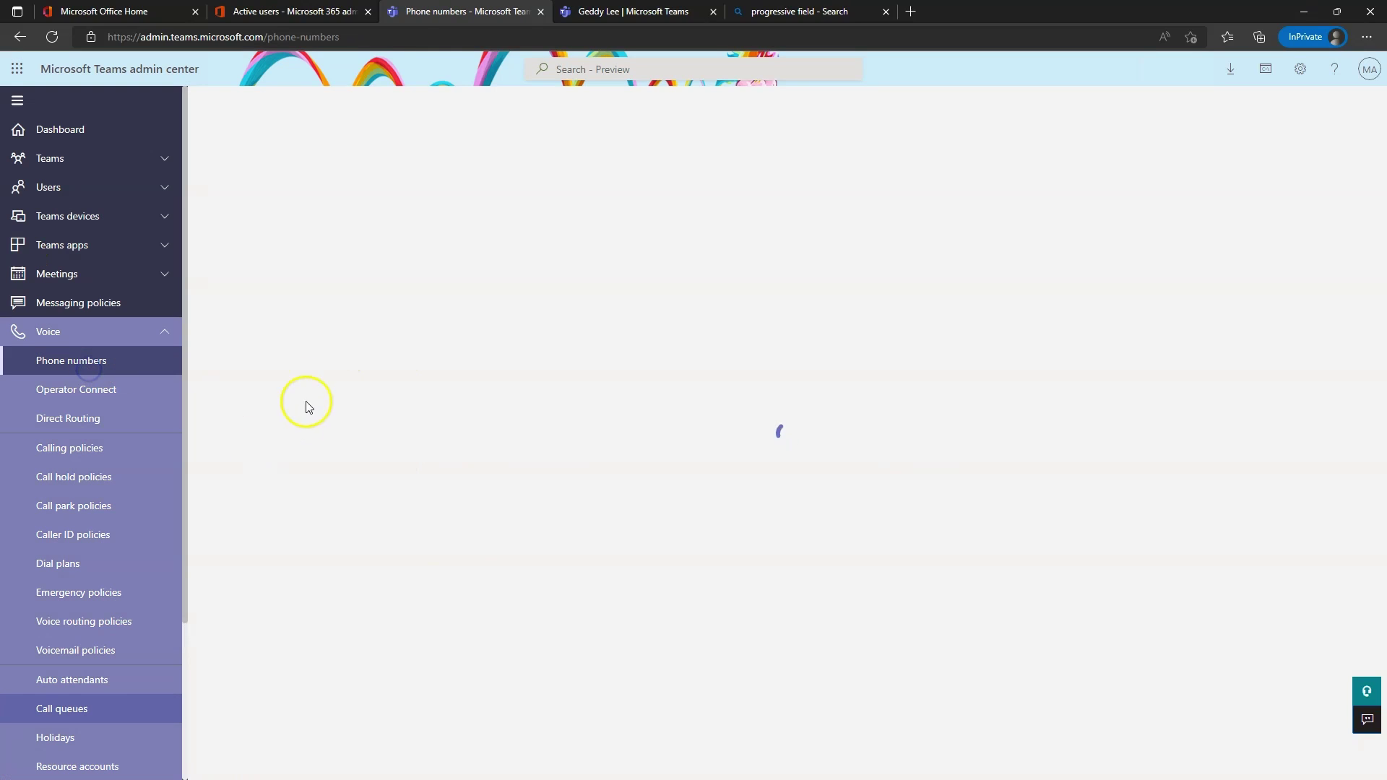
{"action": "left_click", "coordinate": [246, 320]}
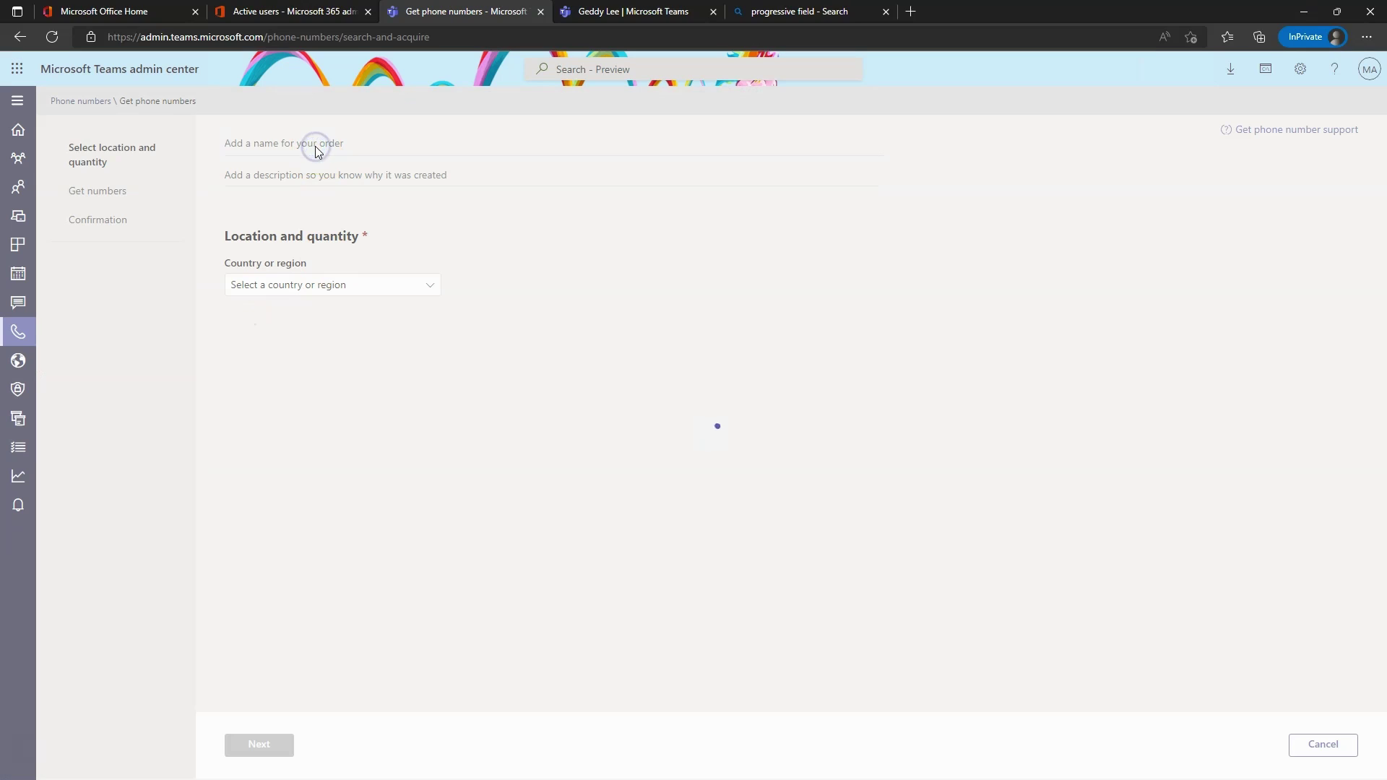
{"action": "left_click", "coordinate": [320, 141]}
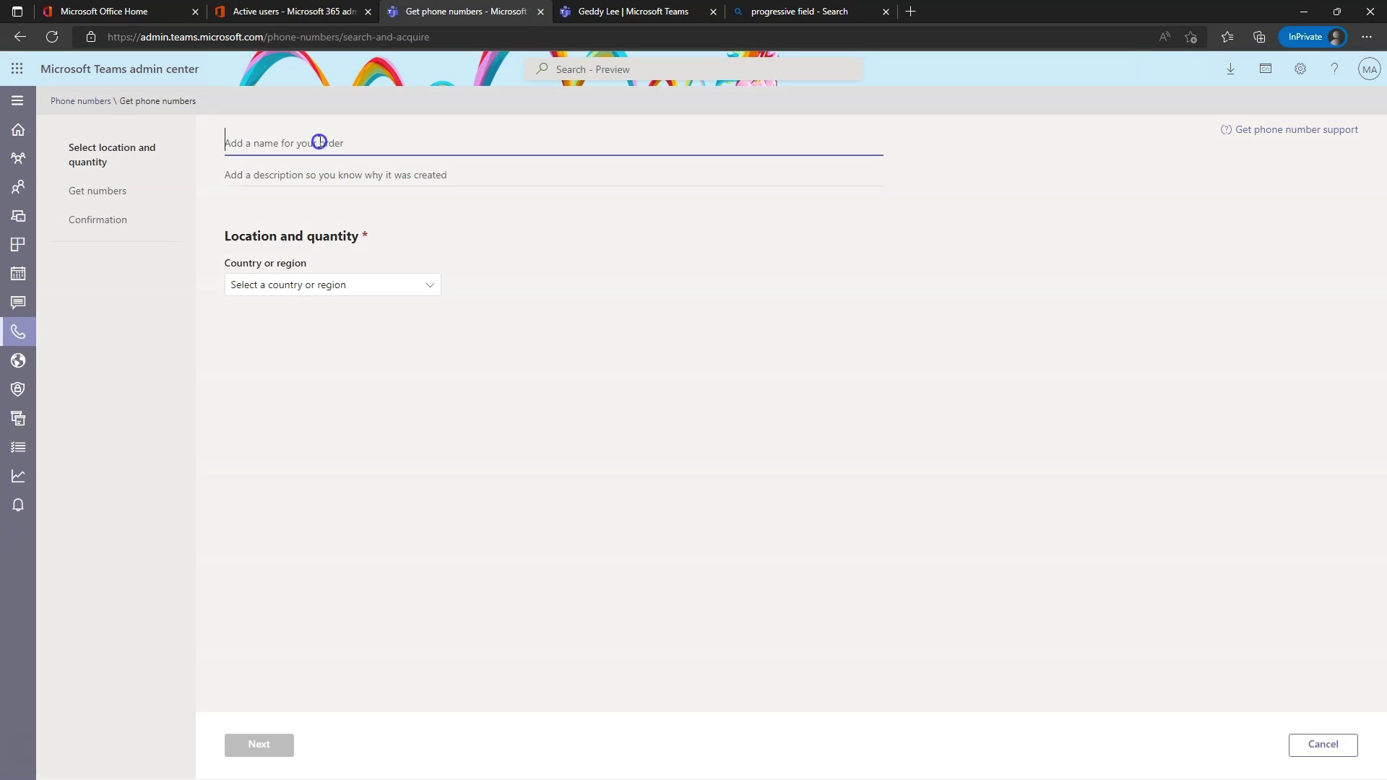
{"action": "type", "text": "Callqueue"}
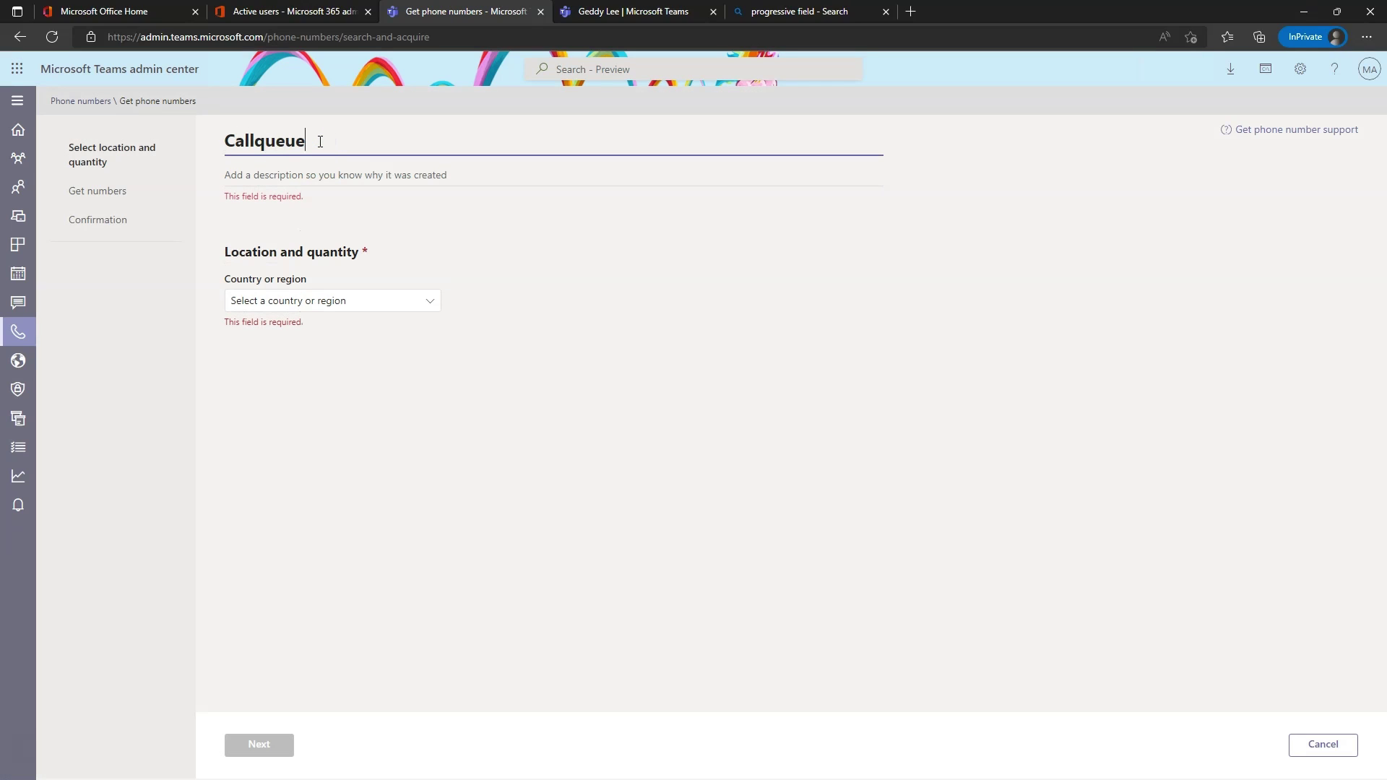
{"action": "left_click", "coordinate": [305, 172]}
{"action": "type", "text": "Callqueue"}
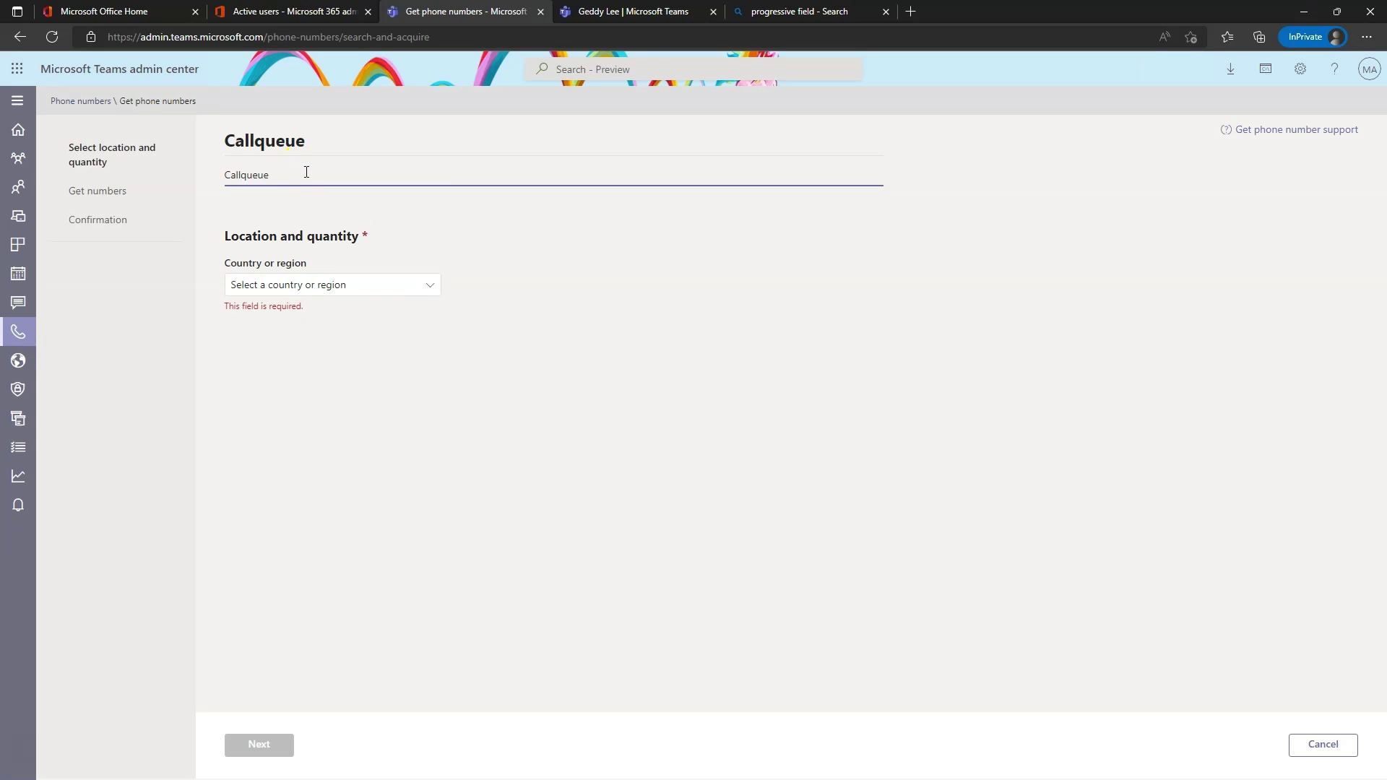
Set the order's country to United States and its number type to Call queue (Toll).
{"action": "left_click", "coordinate": [367, 284]}
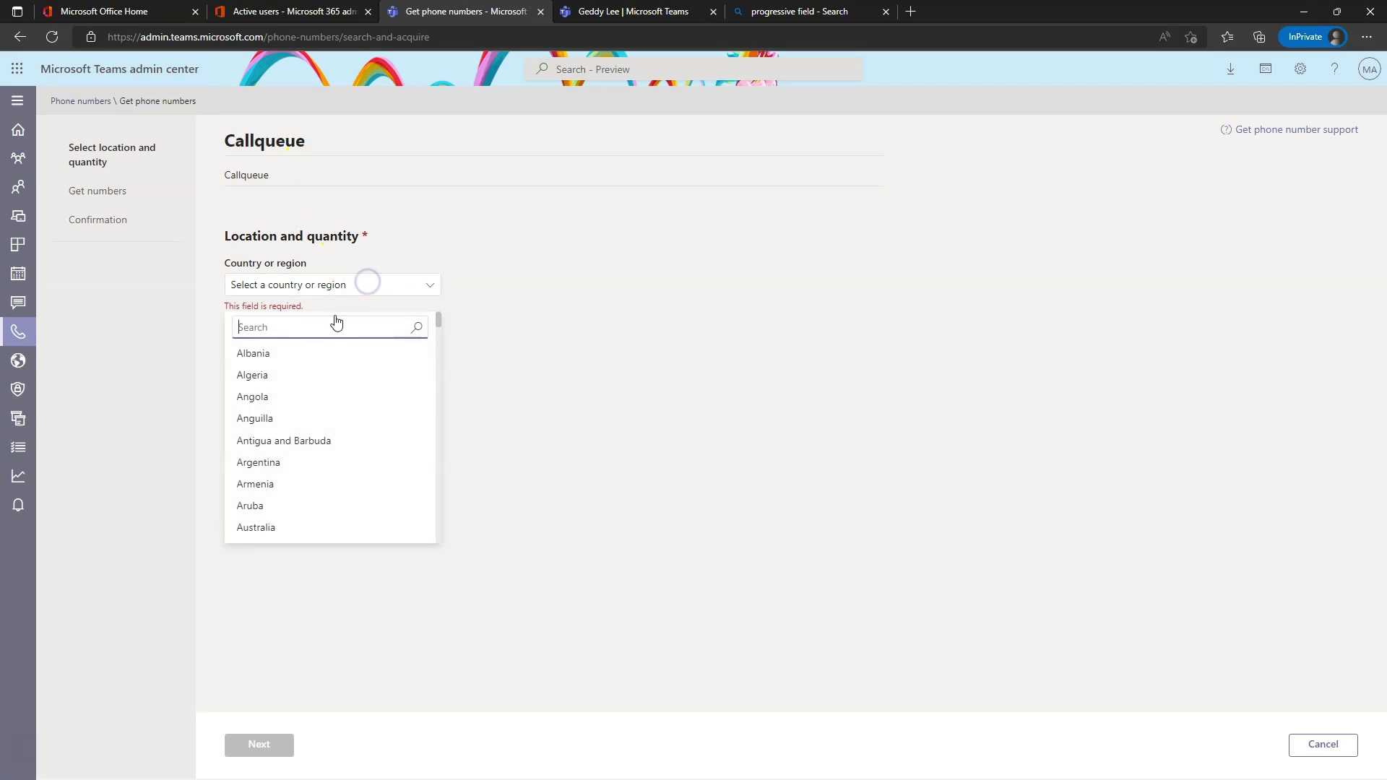
{"action": "scroll", "coordinate": [318, 419], "scroll_direction": "down", "scroll_amount": 3}
{"action": "type", "text": "i"}
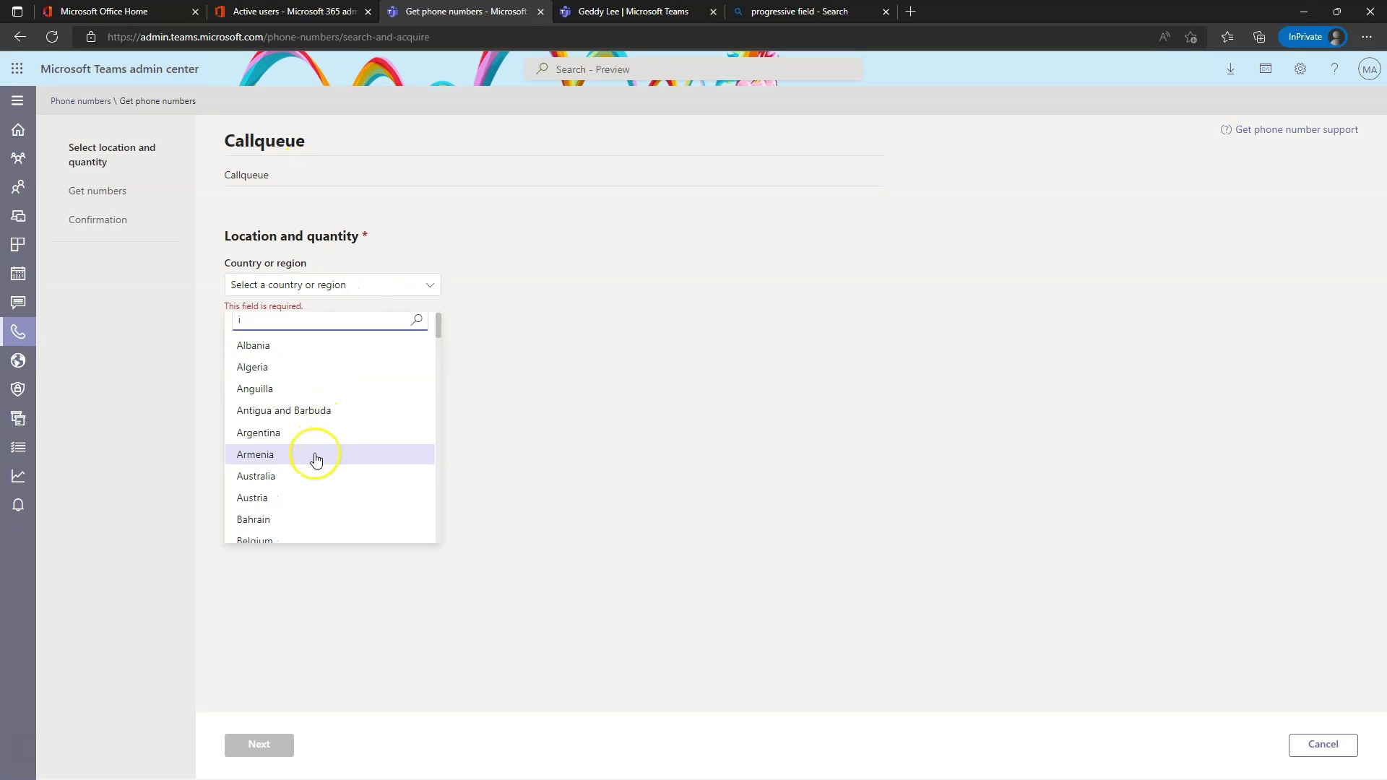
{"action": "key", "text": "BackSpace"}
{"action": "type", "text": "uni"}
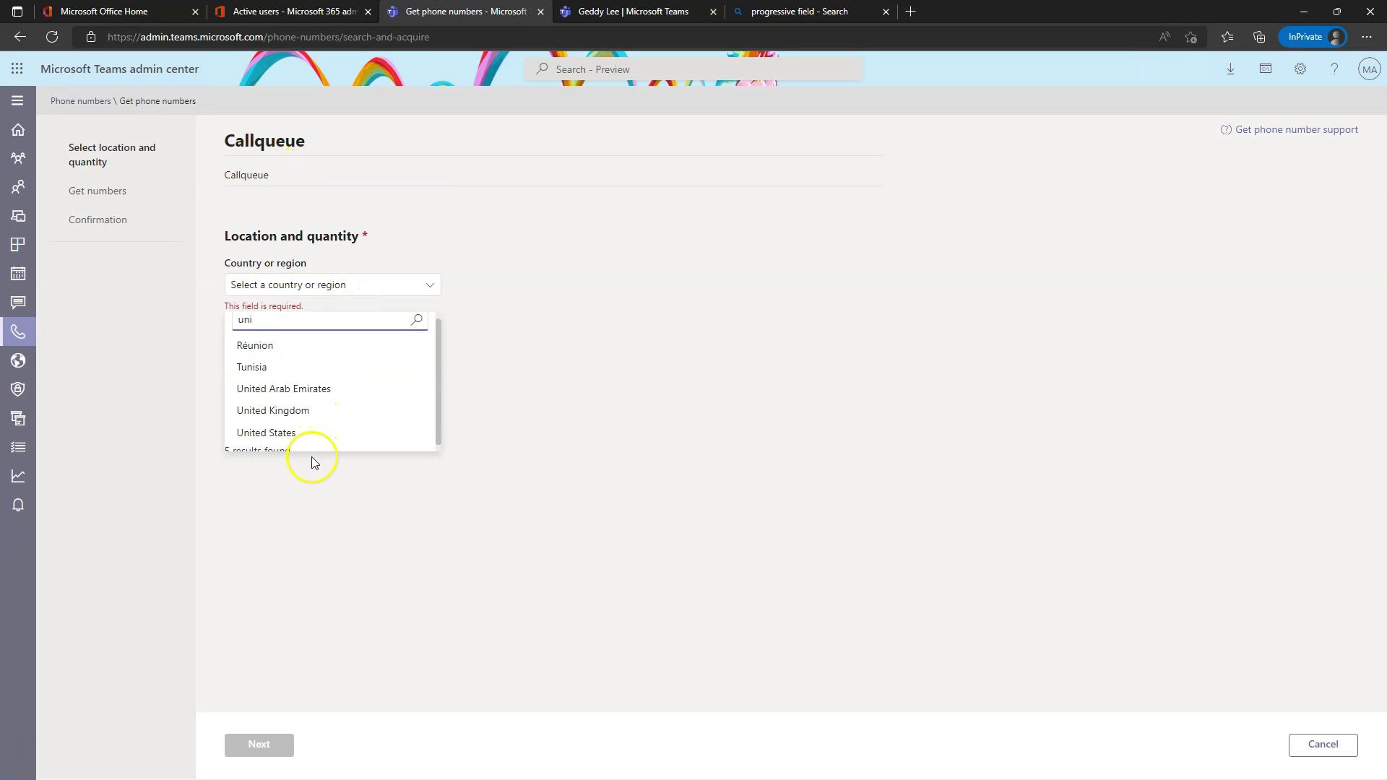
{"action": "left_click", "coordinate": [289, 433]}
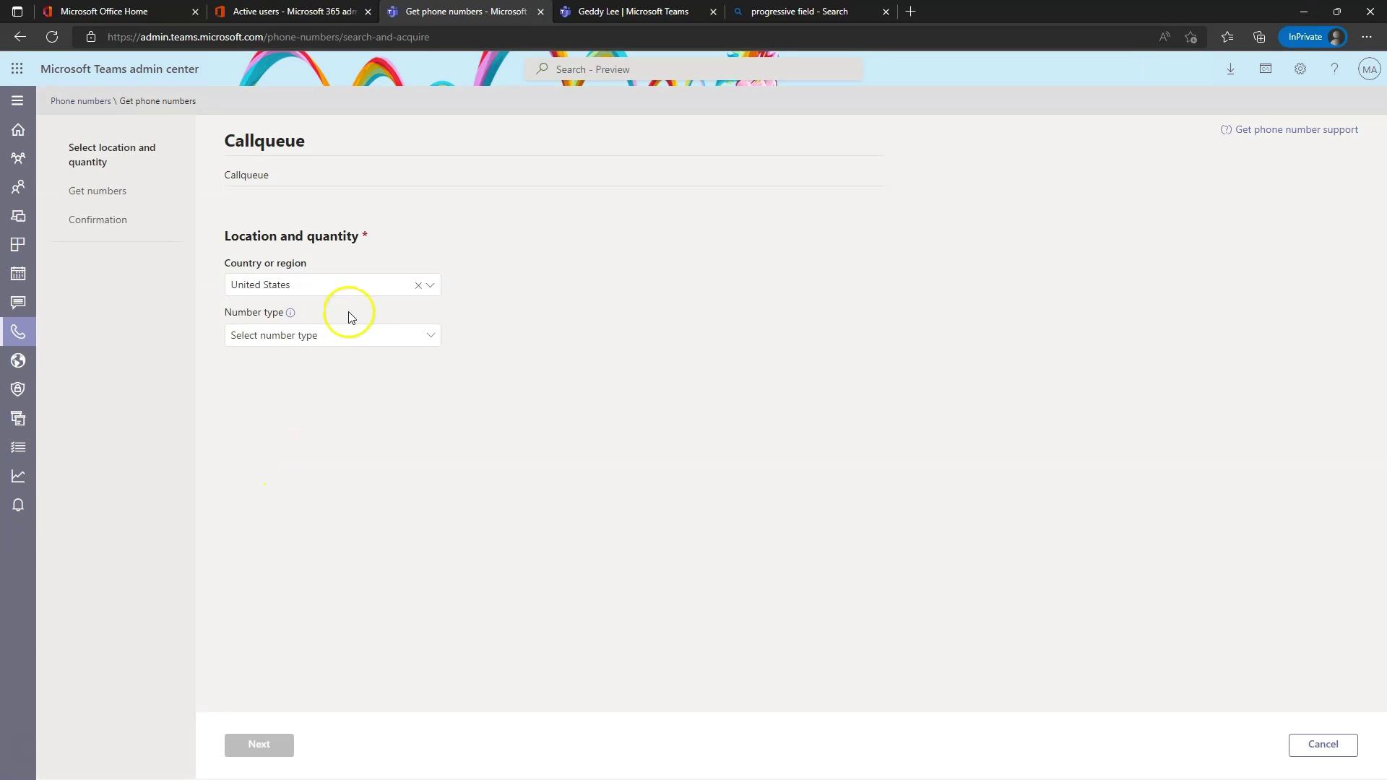
{"action": "left_click", "coordinate": [329, 335]}
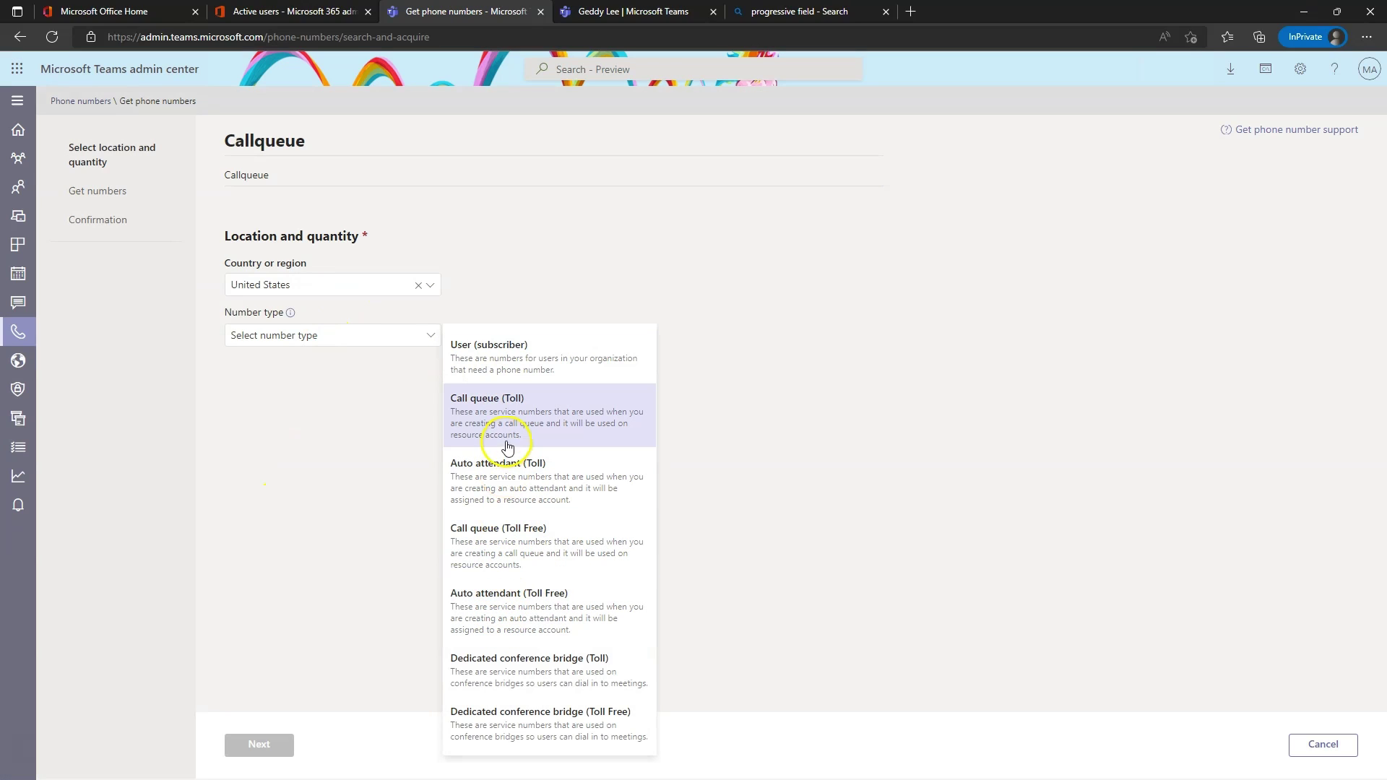
{"action": "left_click", "coordinate": [509, 429]}
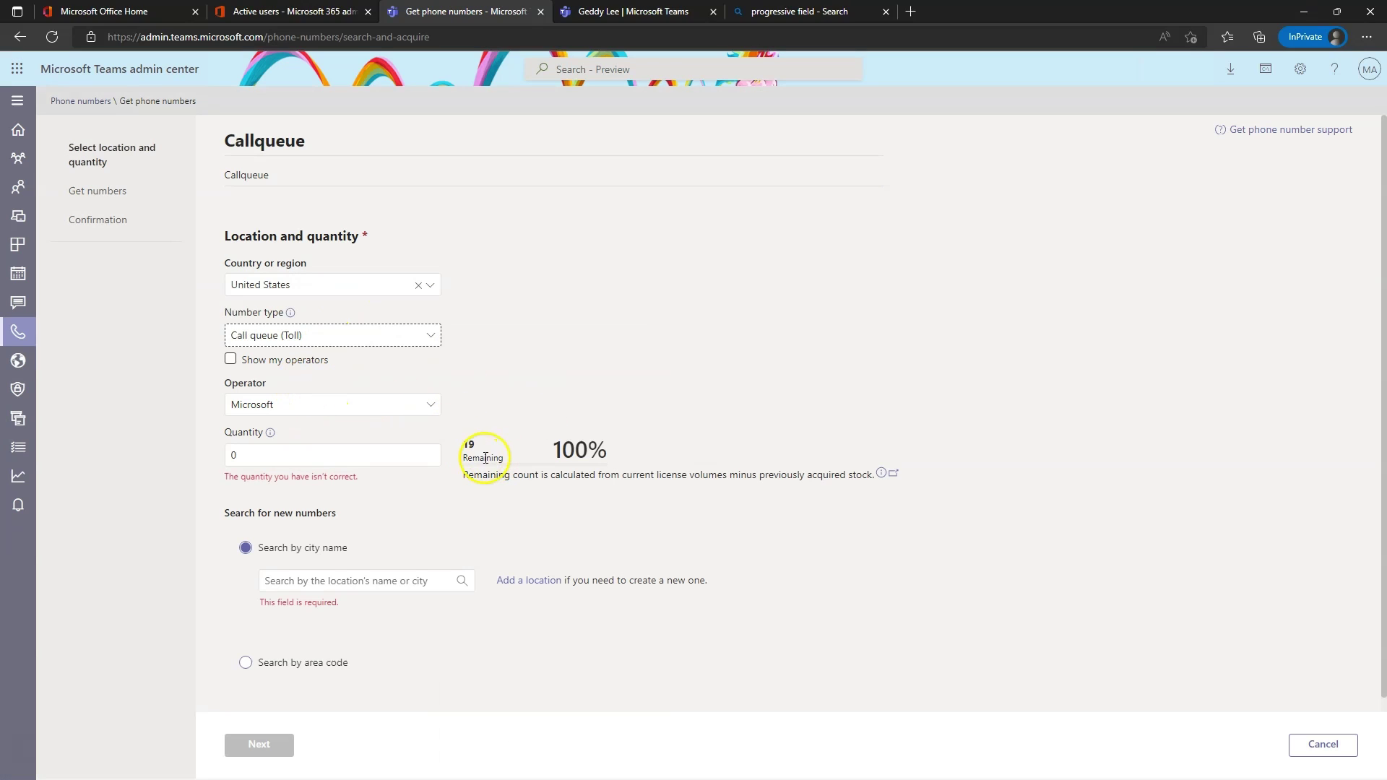
Set the order quantity to 1 and choose to search for new numbers by area code 216.
{"action": "left_click", "coordinate": [264, 455]}
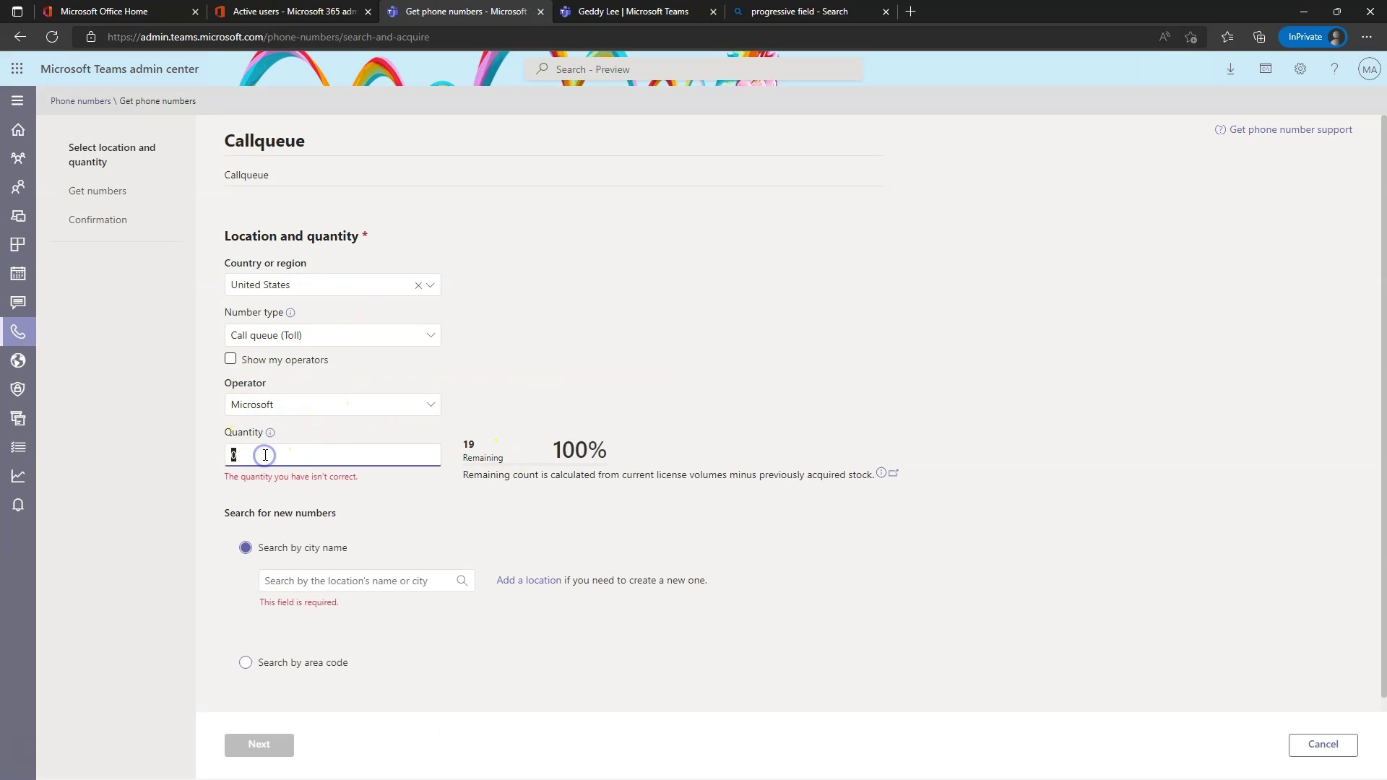
{"action": "type", "text": "1"}
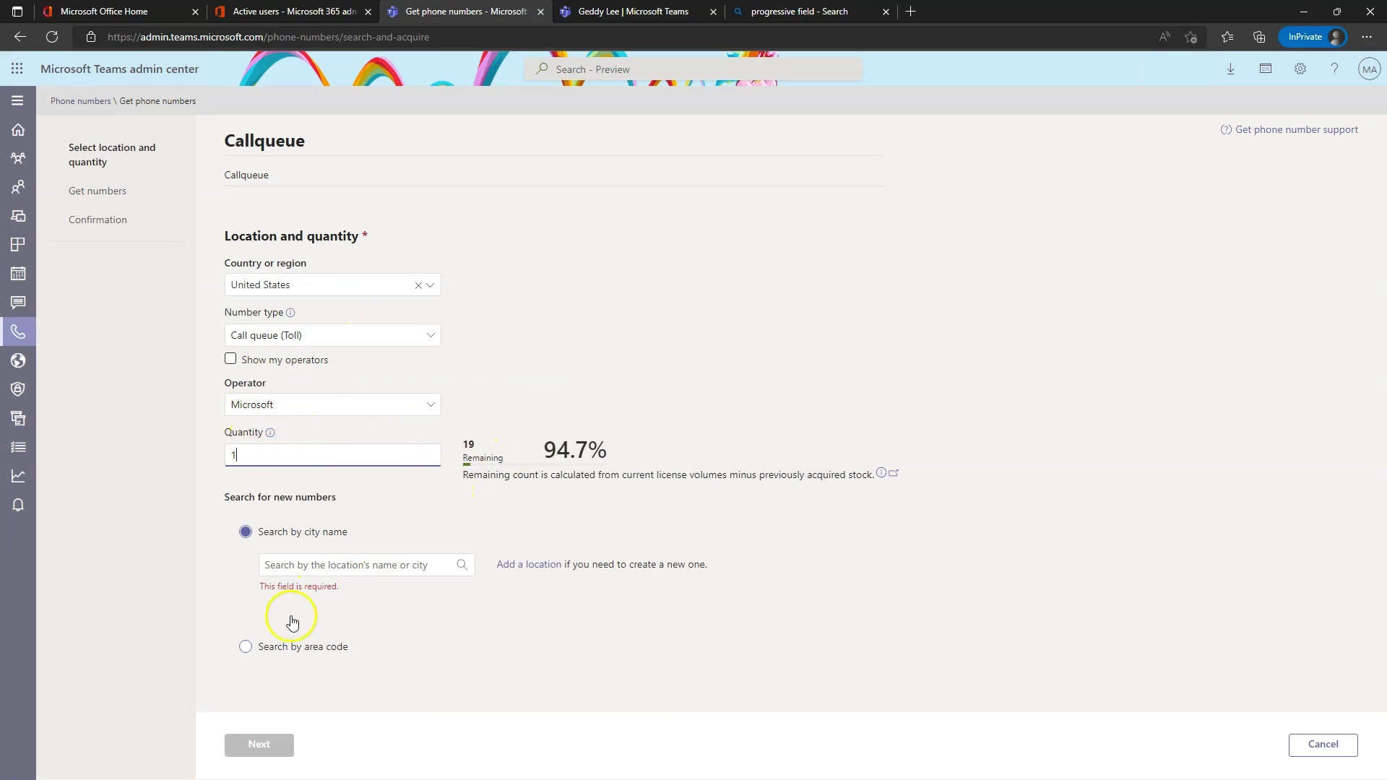
{"action": "left_click", "coordinate": [264, 646]}
{"action": "left_click", "coordinate": [332, 618]}
{"action": "type", "text": "216"}
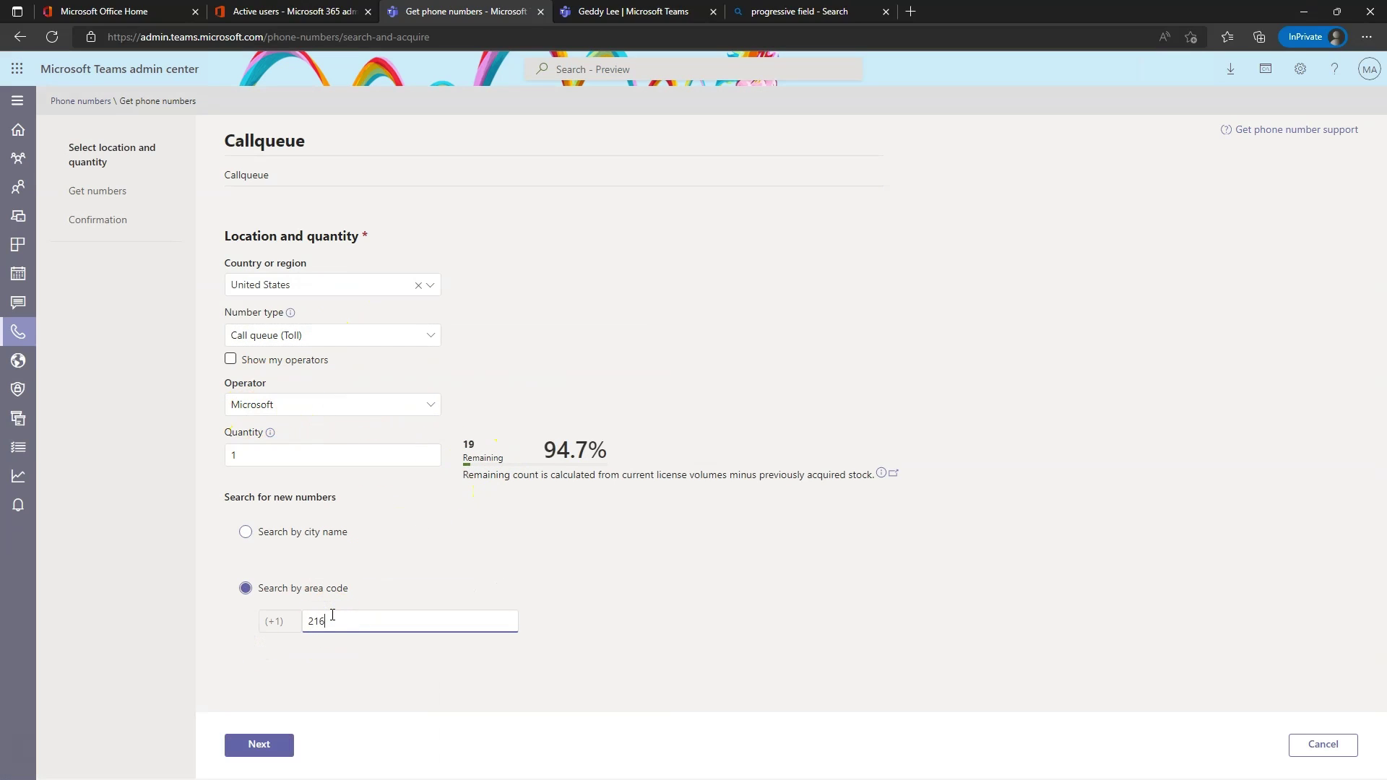
Reserve the requested number, place the order, and return to the phone numbers list.
{"action": "left_click", "coordinate": [262, 746]}
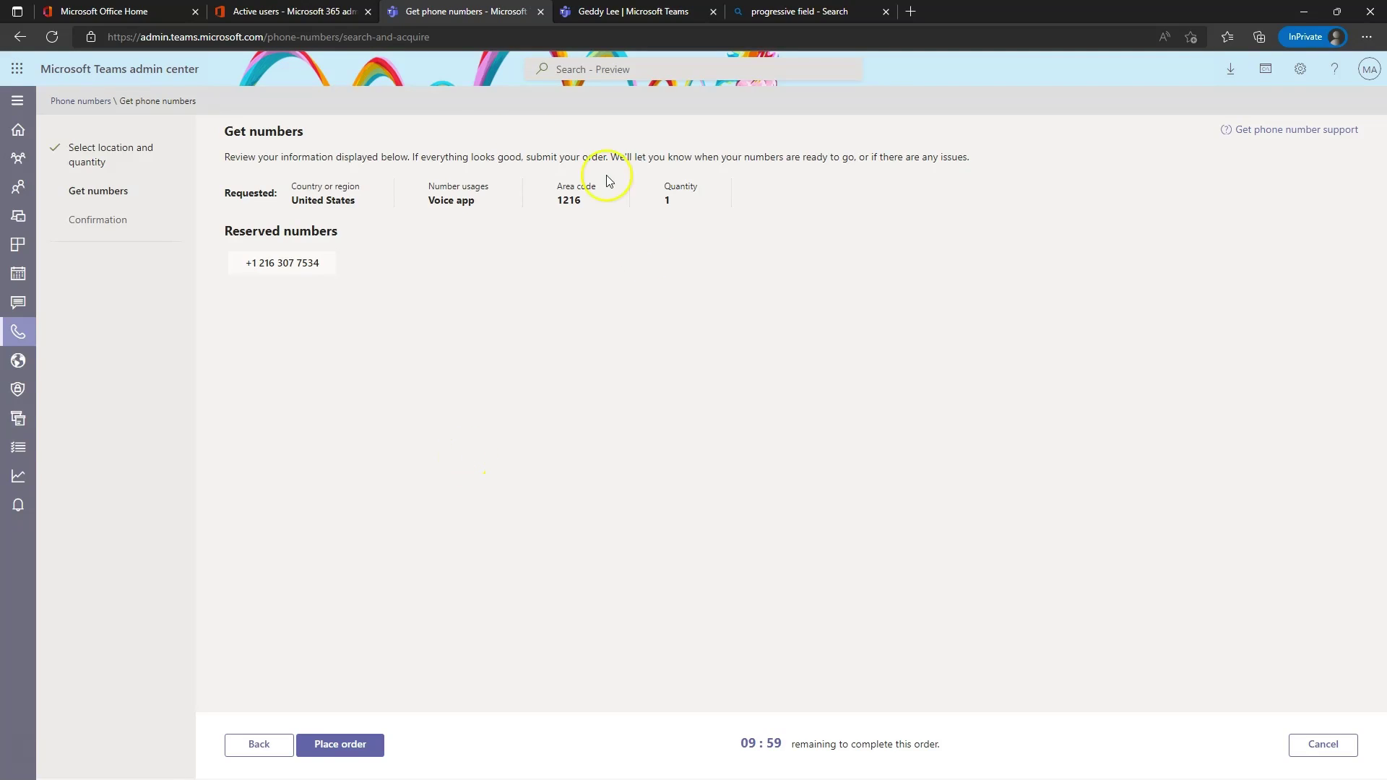
{"action": "left_click", "coordinate": [352, 744]}
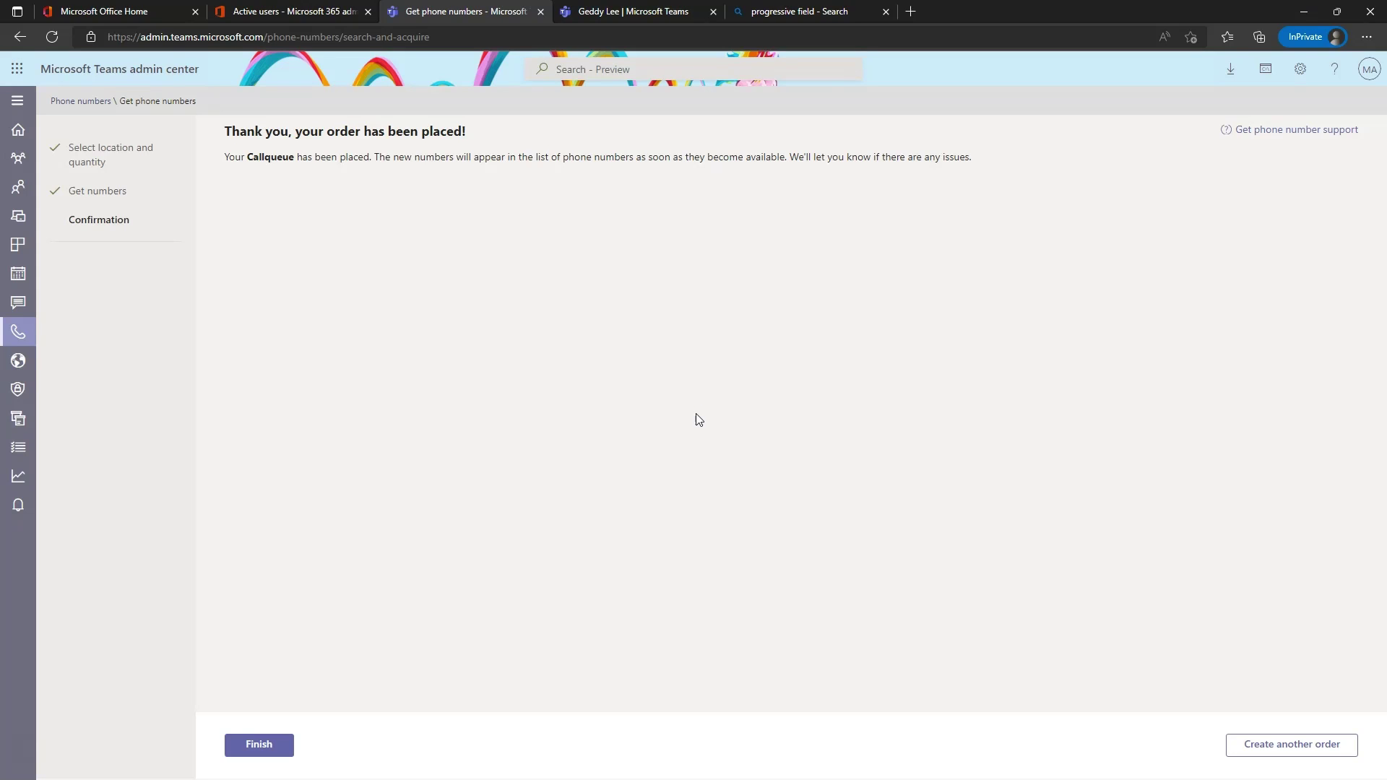
{"action": "left_click", "coordinate": [260, 745]}
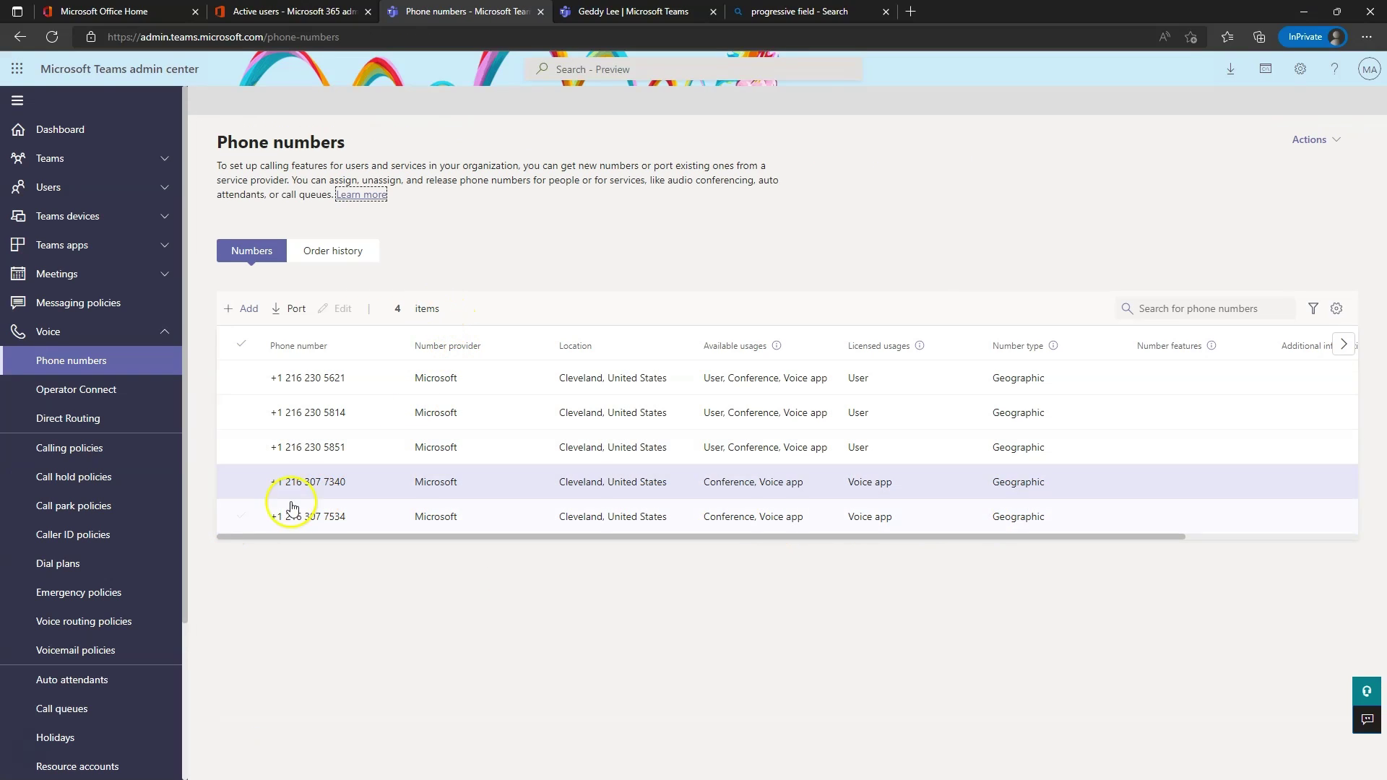
Open the newly acquired voice app number for assignment and continue to the resource accounts through its service choice.
{"action": "left_click", "coordinate": [242, 517]}
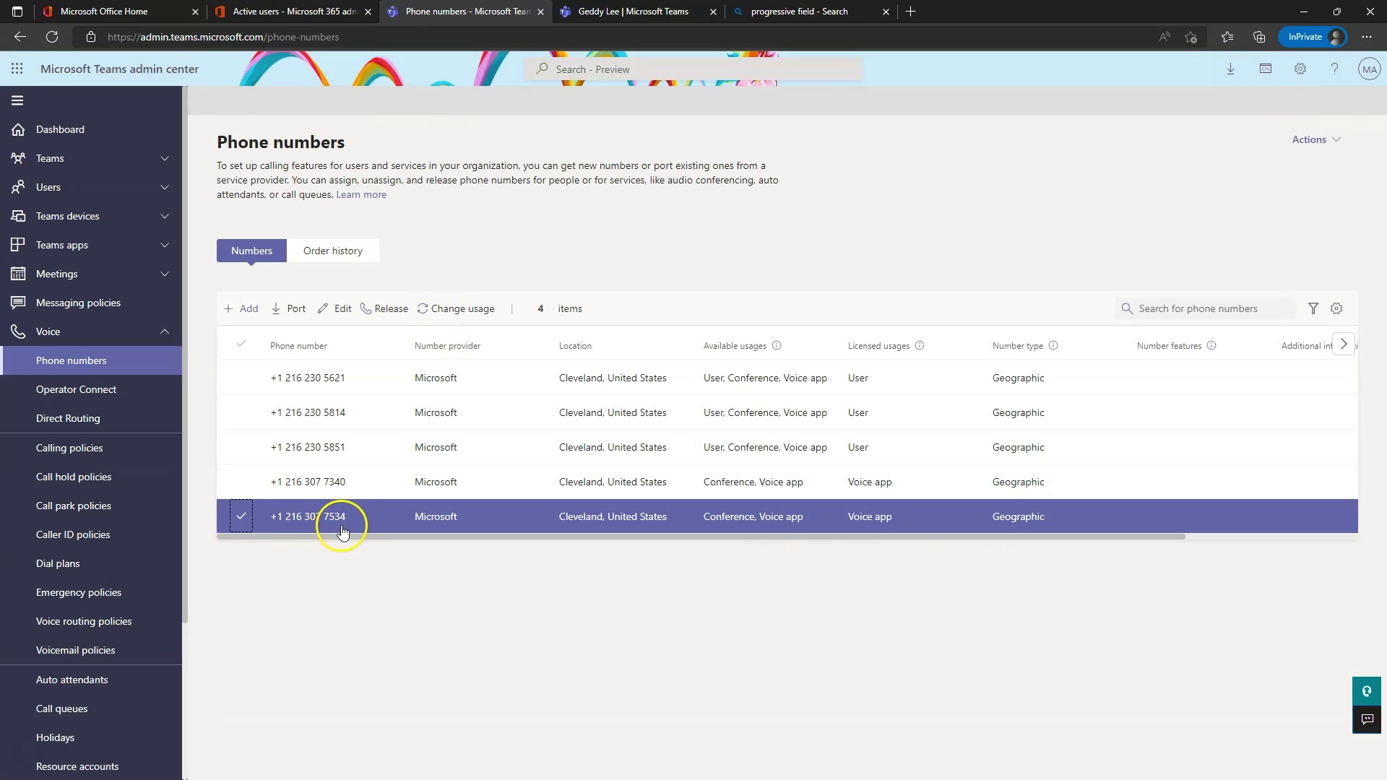
{"action": "left_click", "coordinate": [360, 313]}
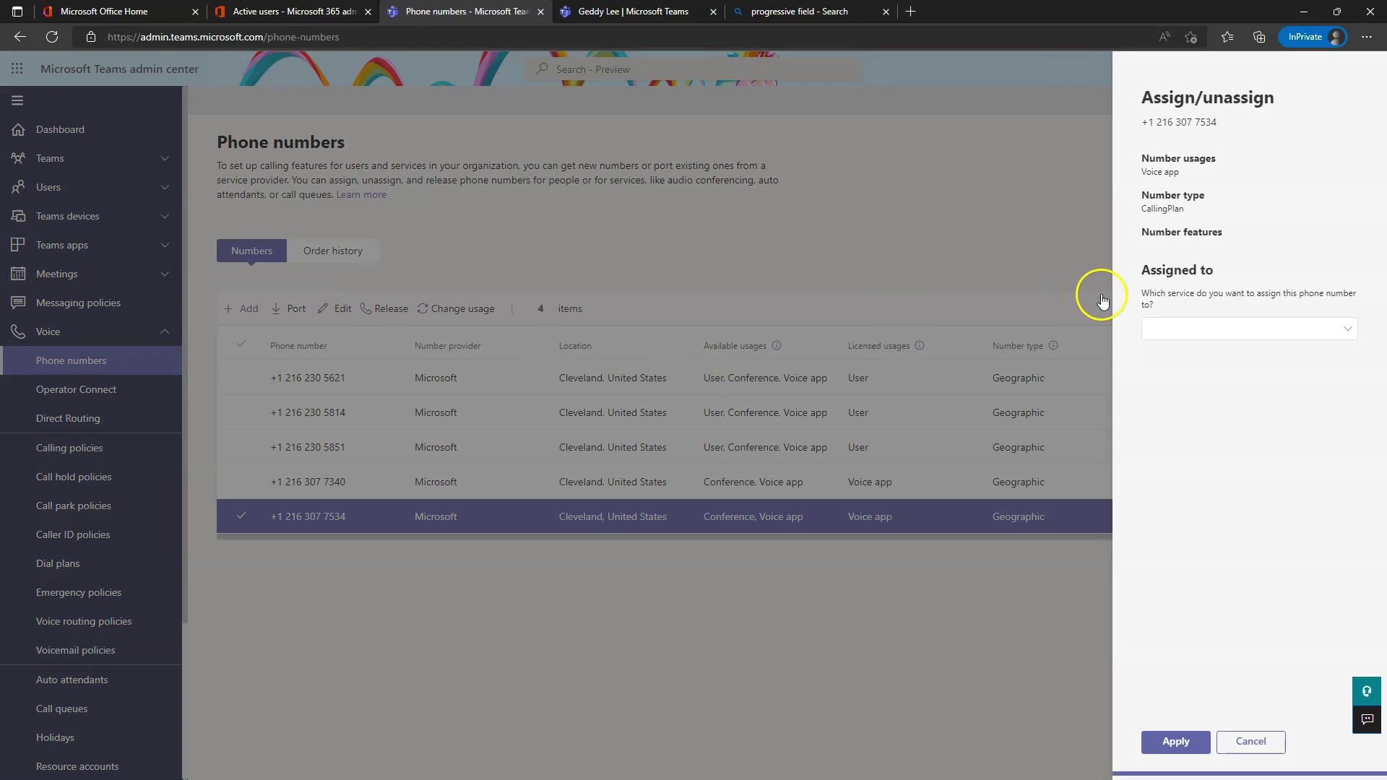
{"action": "left_click", "coordinate": [1193, 329]}
{"action": "left_click", "coordinate": [1211, 357]}
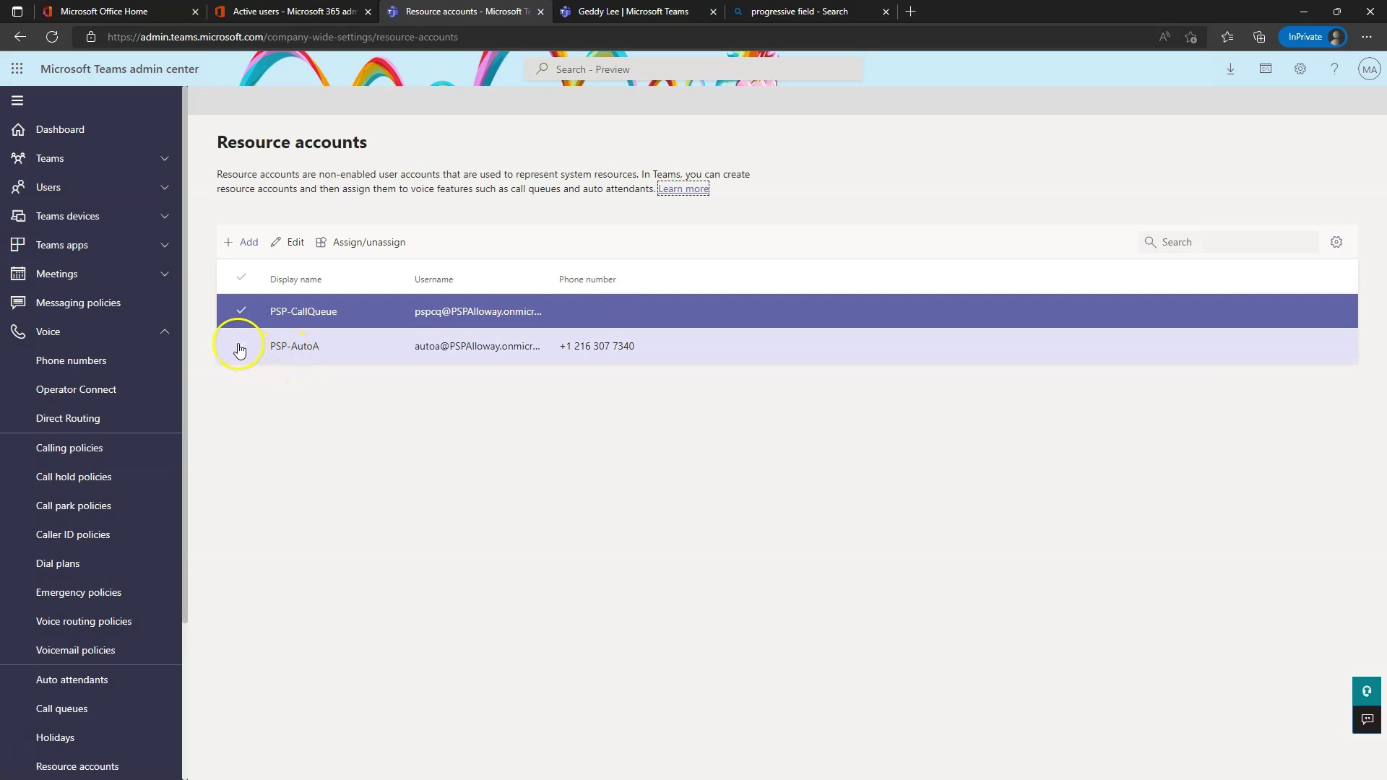
{"action": "left_click", "coordinate": [240, 350]}
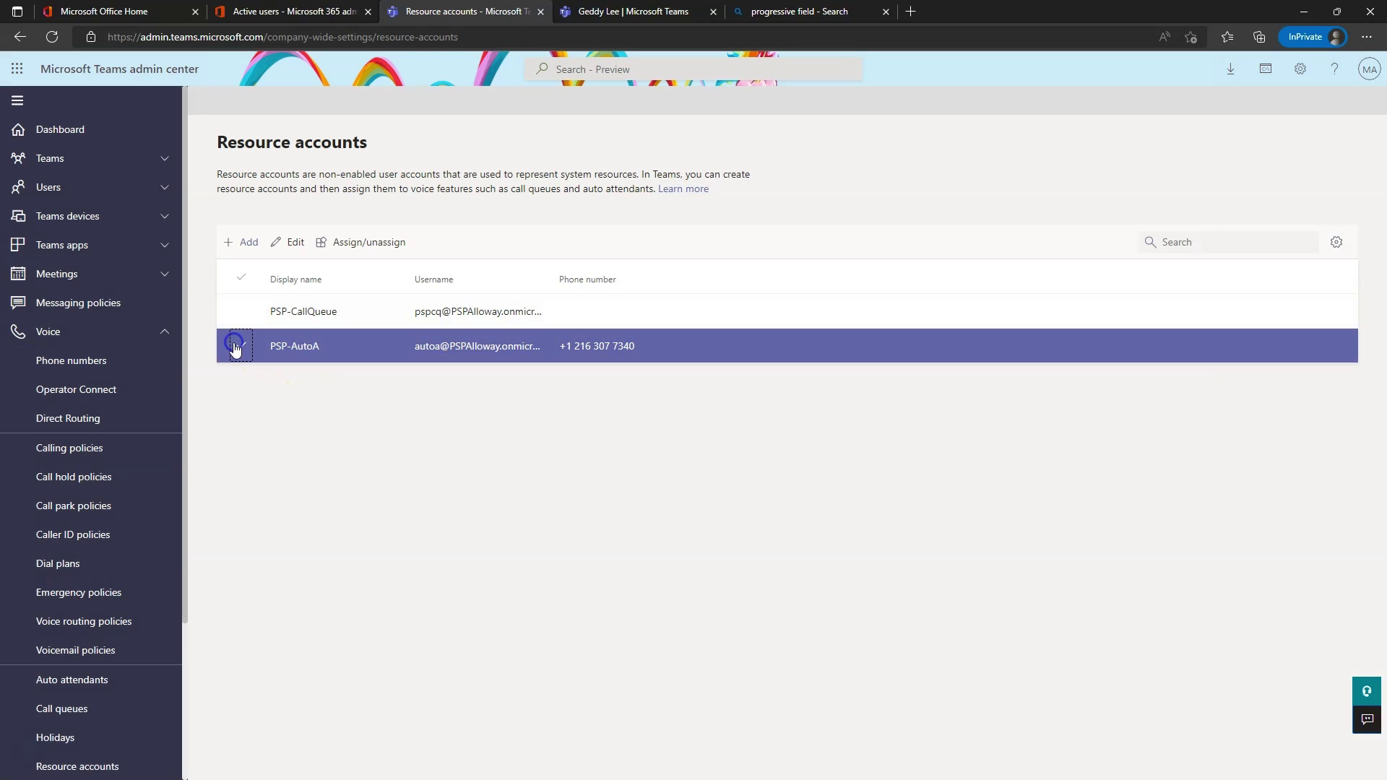
{"action": "left_click", "coordinate": [356, 241]}
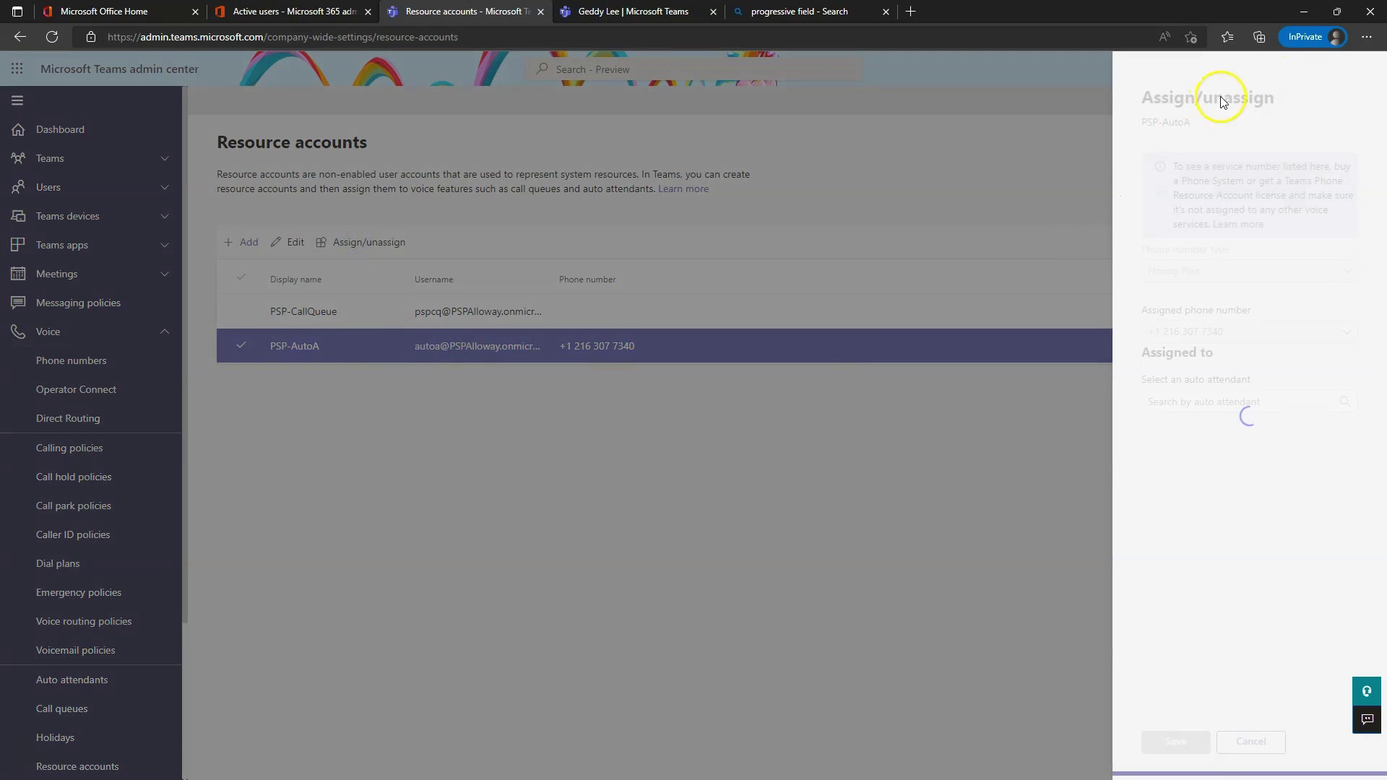
{"action": "left_click", "coordinate": [807, 571]}
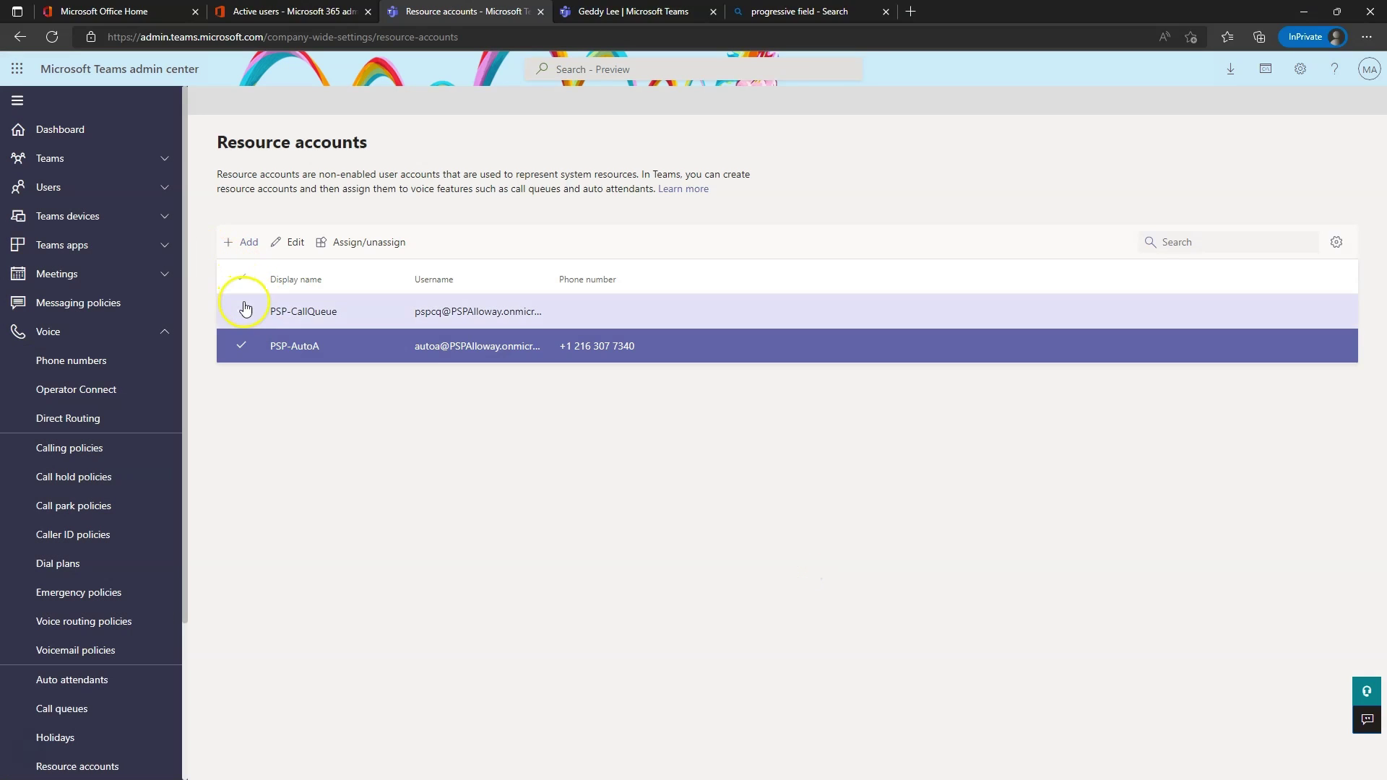
Open the assignment settings of the PSP-CallQueue resource account and try to choose a phone number type.
{"action": "left_click", "coordinate": [303, 309]}
{"action": "left_click", "coordinate": [347, 242]}
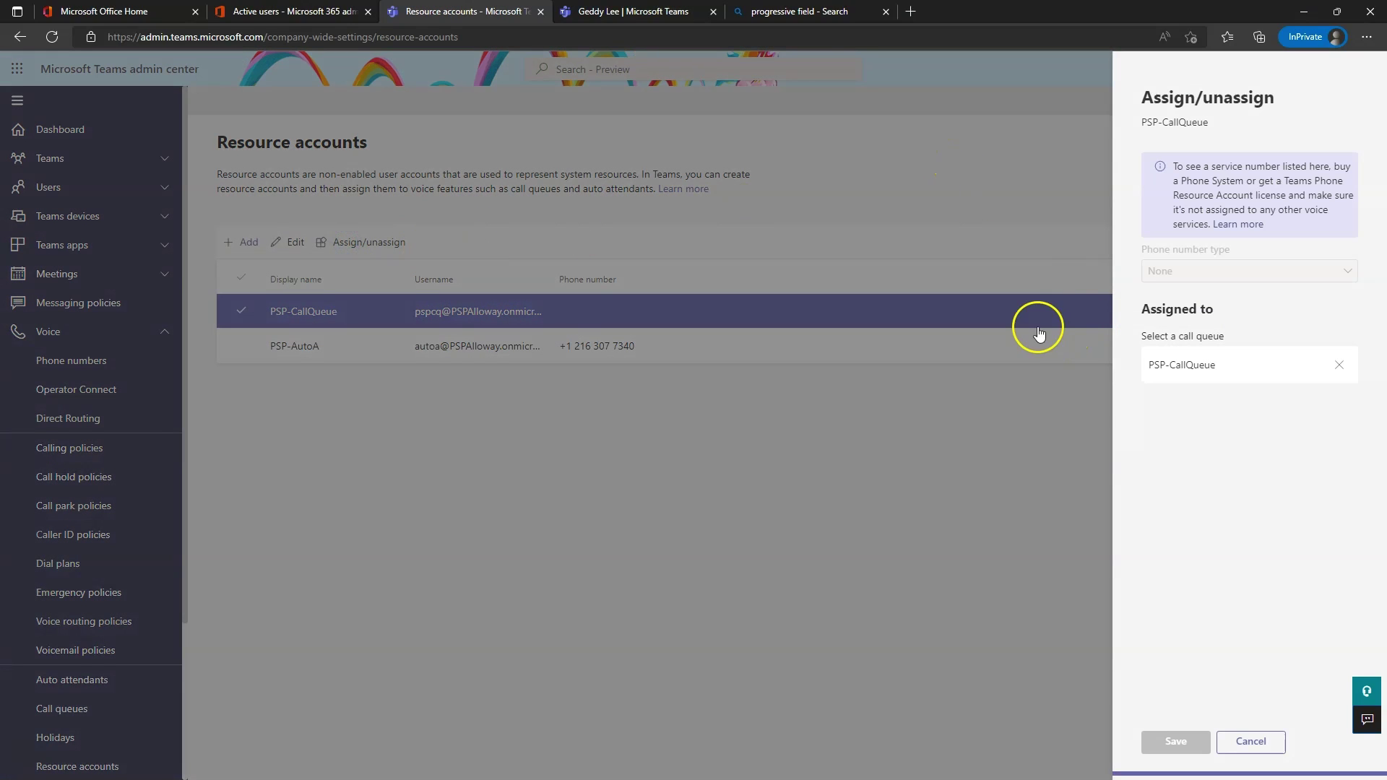
{"action": "left_click", "coordinate": [1215, 274]}
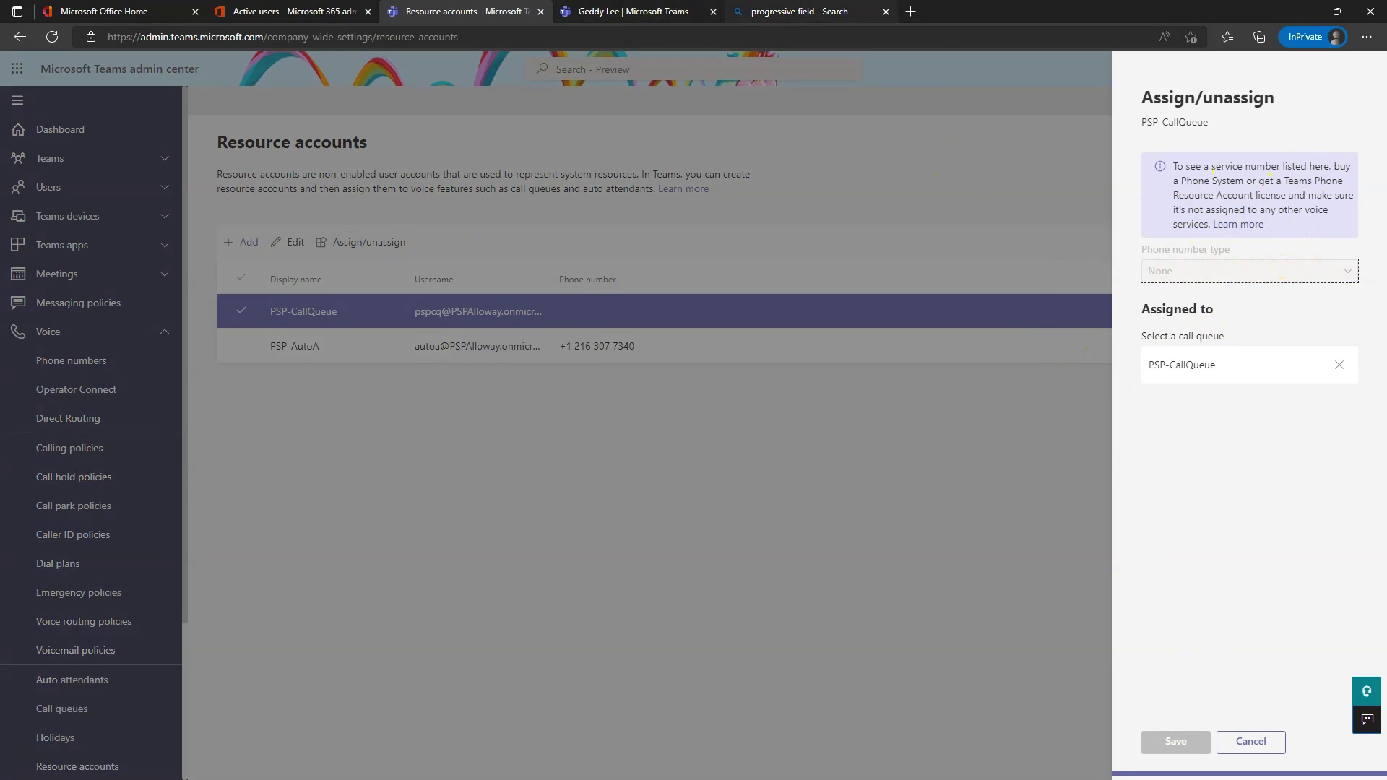
Switch to the Microsoft 365 admin center, refresh the active users, and give PSP-CallQueue the Microsoft 365 E5 and Microsoft Teams Domestic Calling Plan licenses.
{"action": "left_click", "coordinate": [307, 13]}
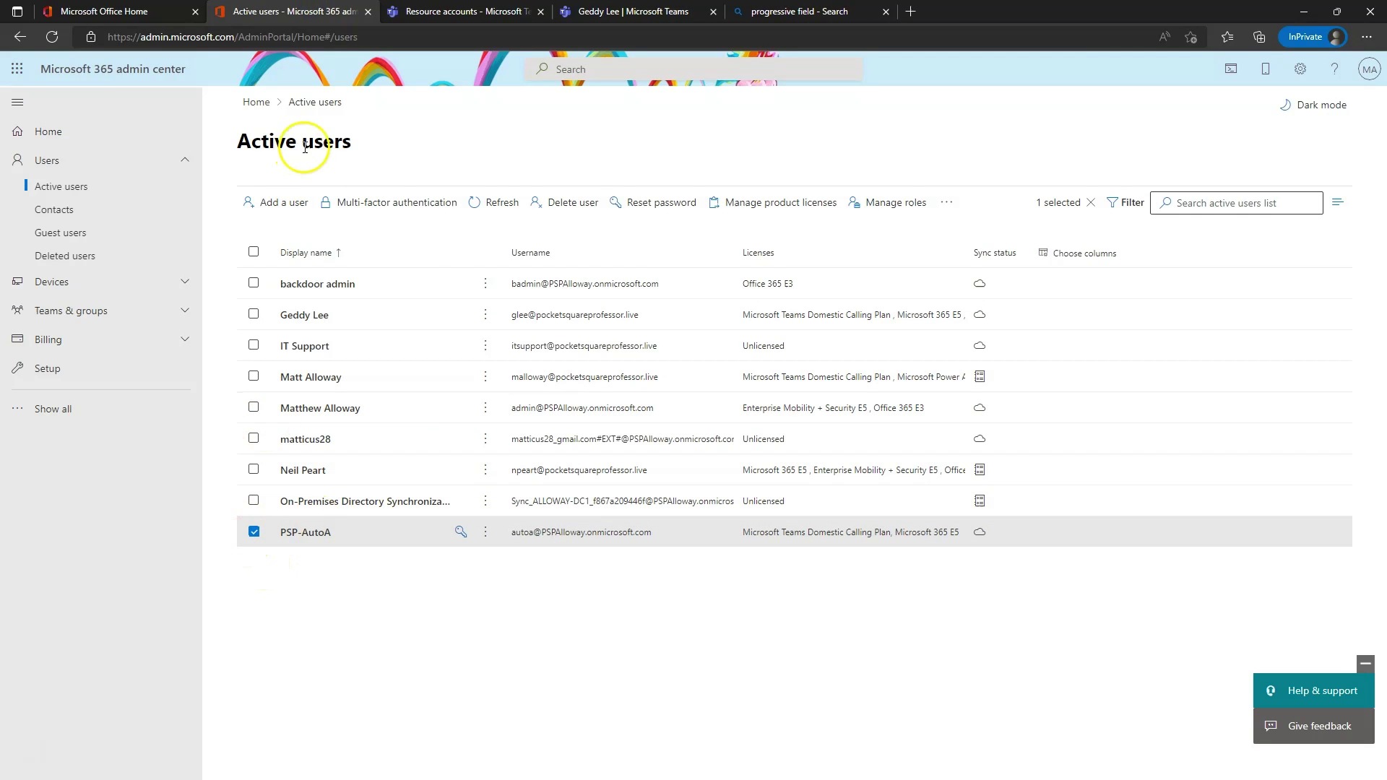
{"action": "left_click", "coordinate": [499, 206]}
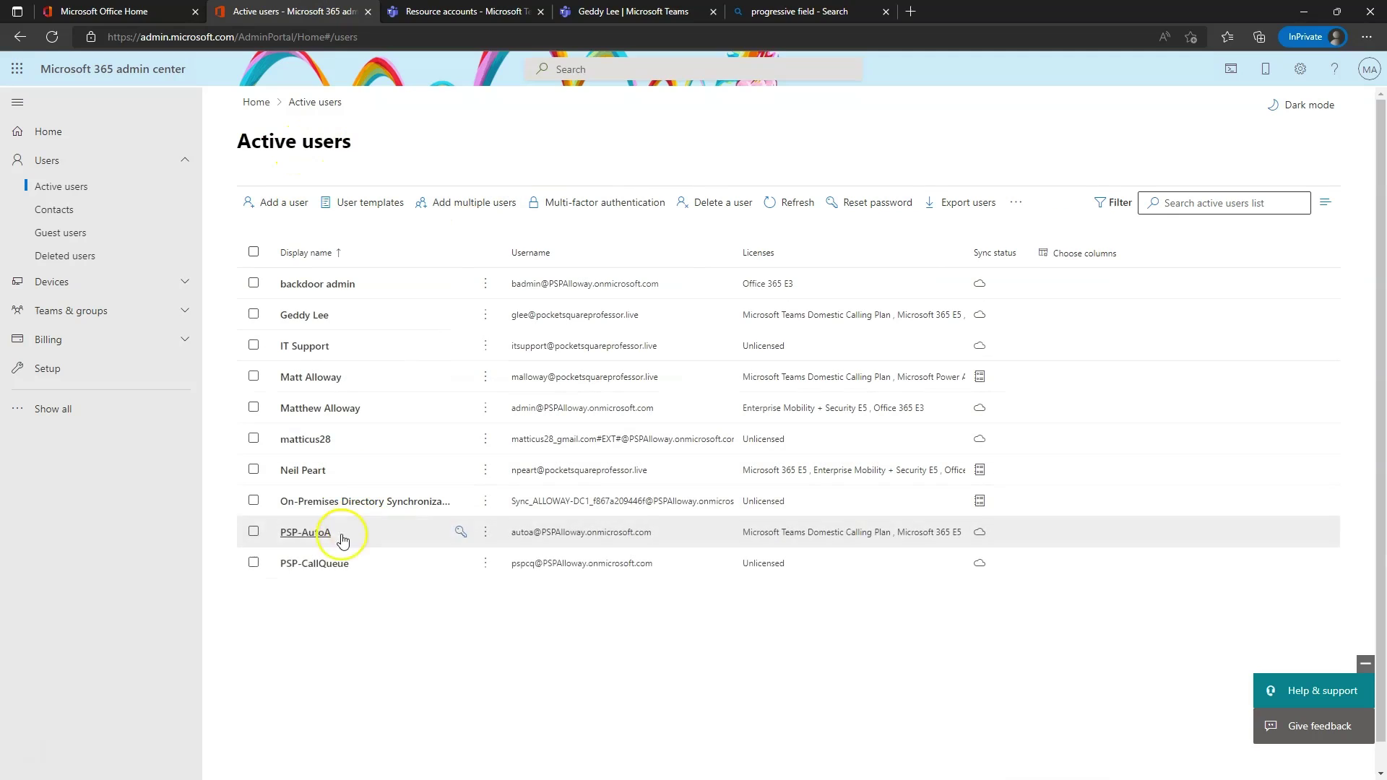
{"action": "left_click", "coordinate": [250, 568]}
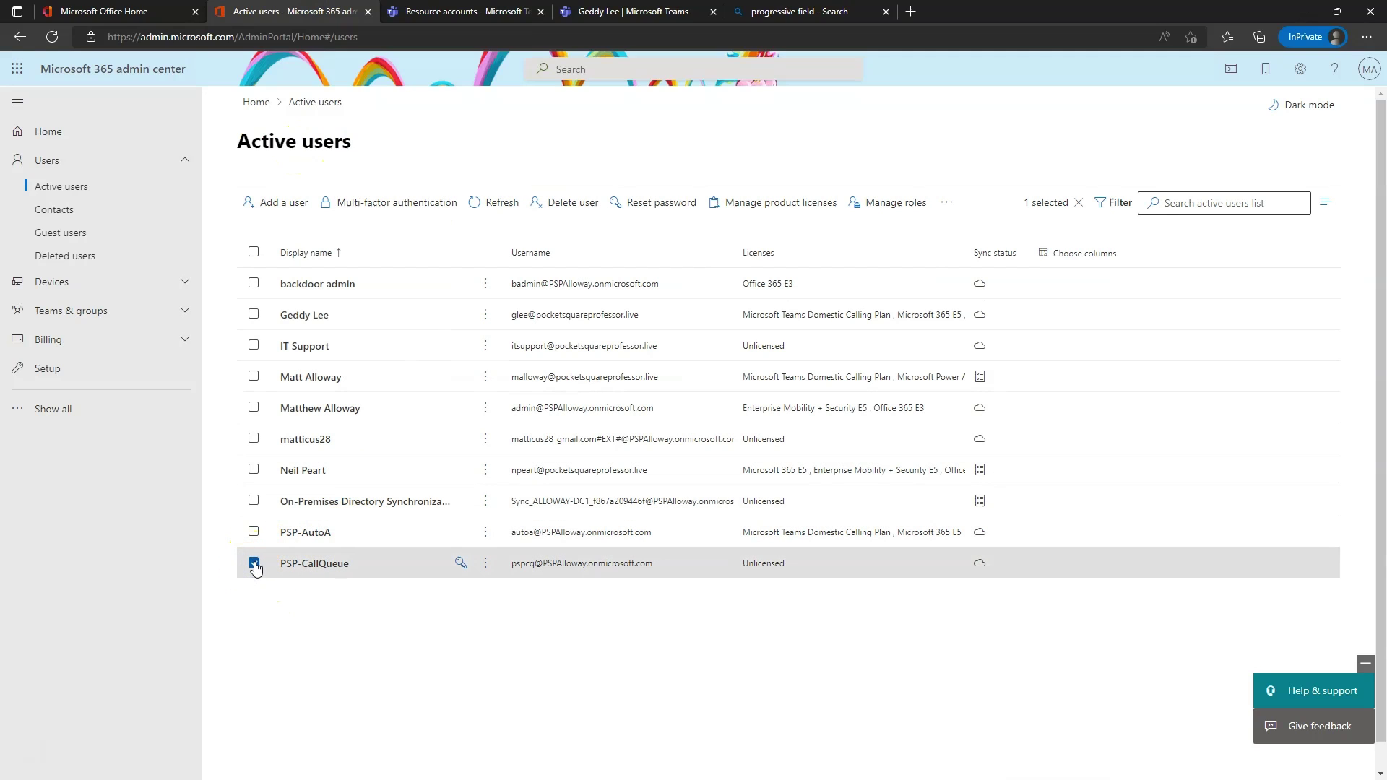
{"action": "left_click", "coordinate": [310, 565]}
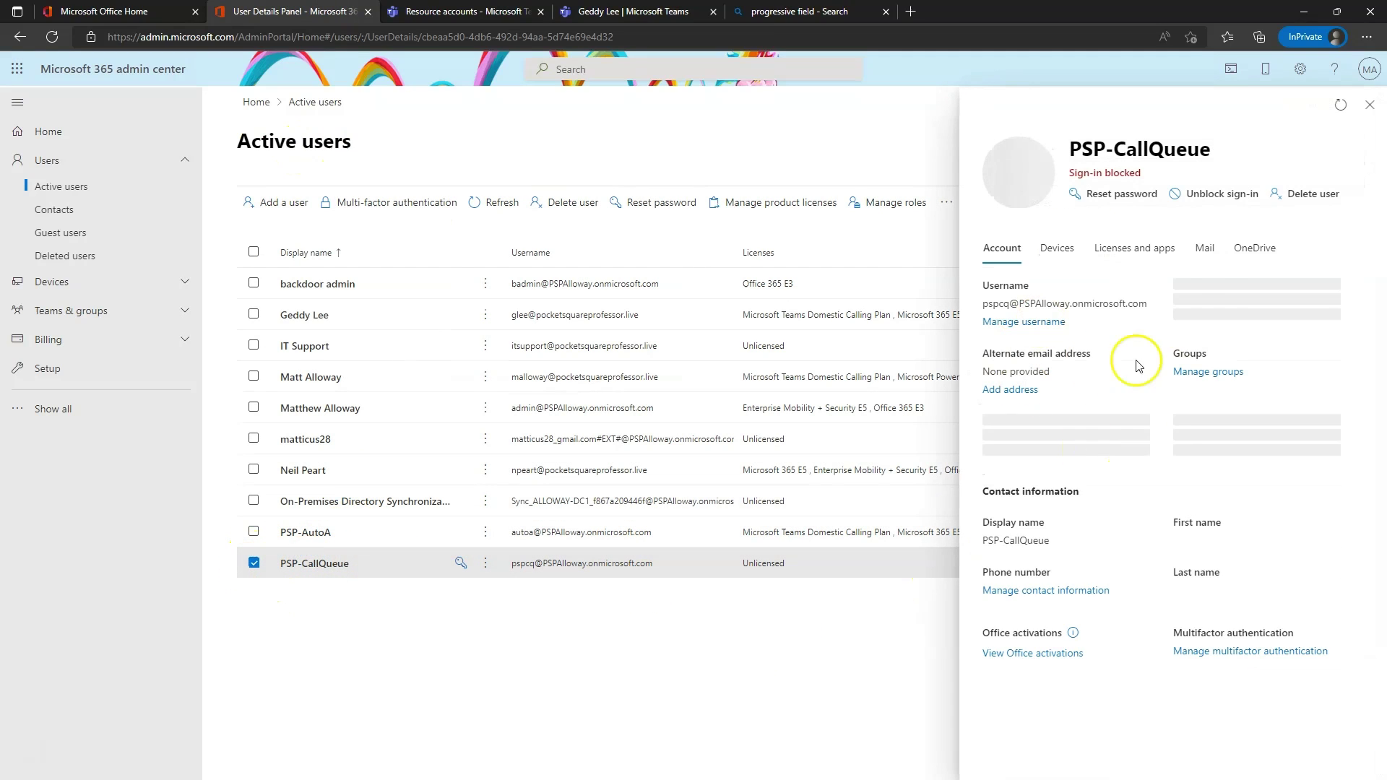
{"action": "left_click", "coordinate": [1135, 247]}
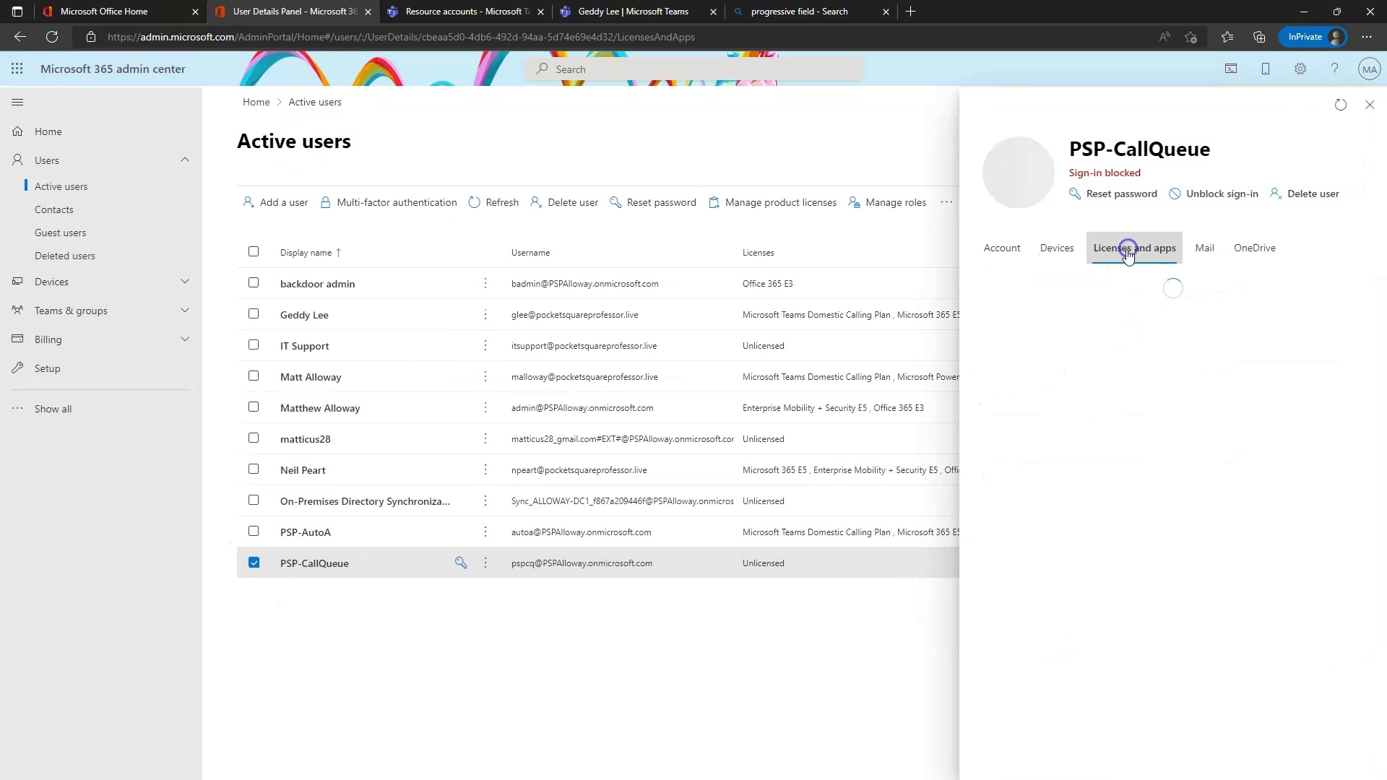
{"action": "left_click", "coordinate": [990, 454]}
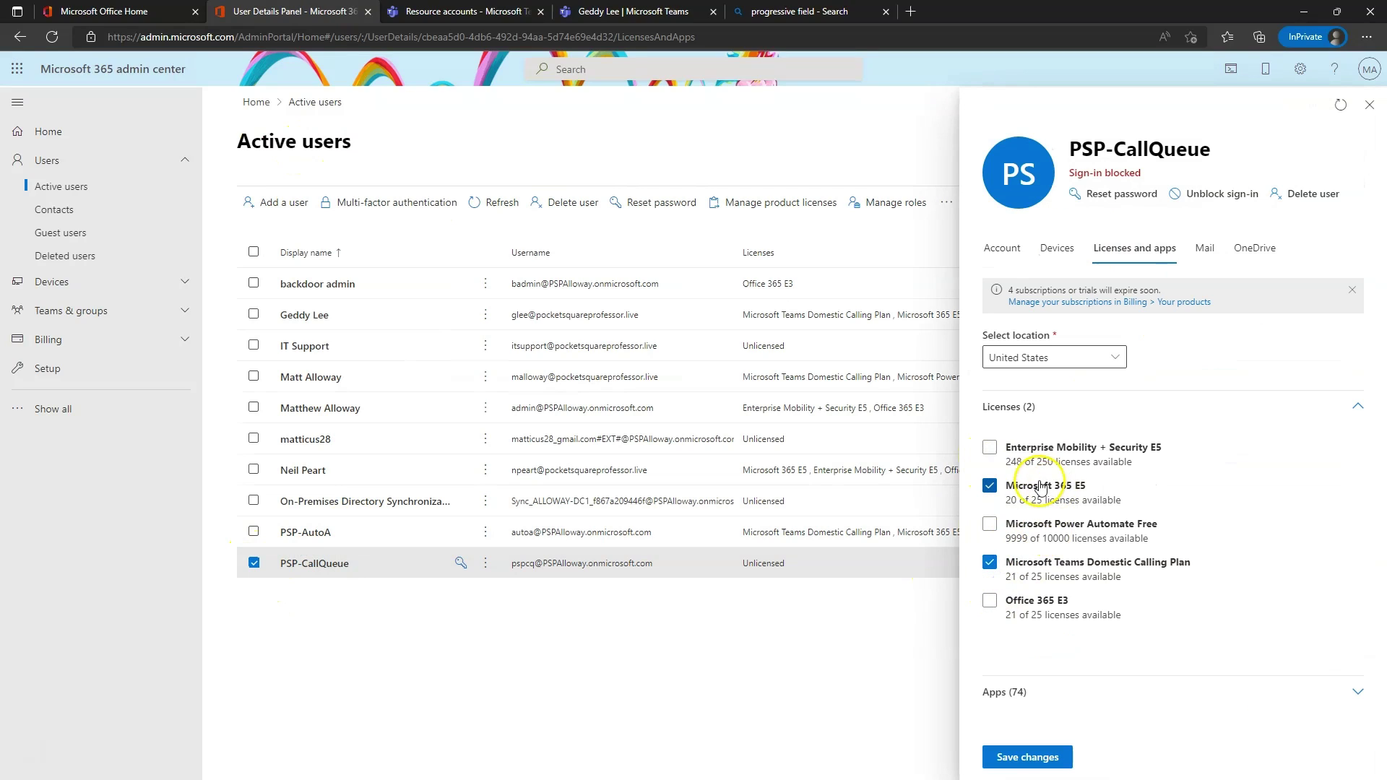
{"action": "left_click", "coordinate": [1038, 760]}
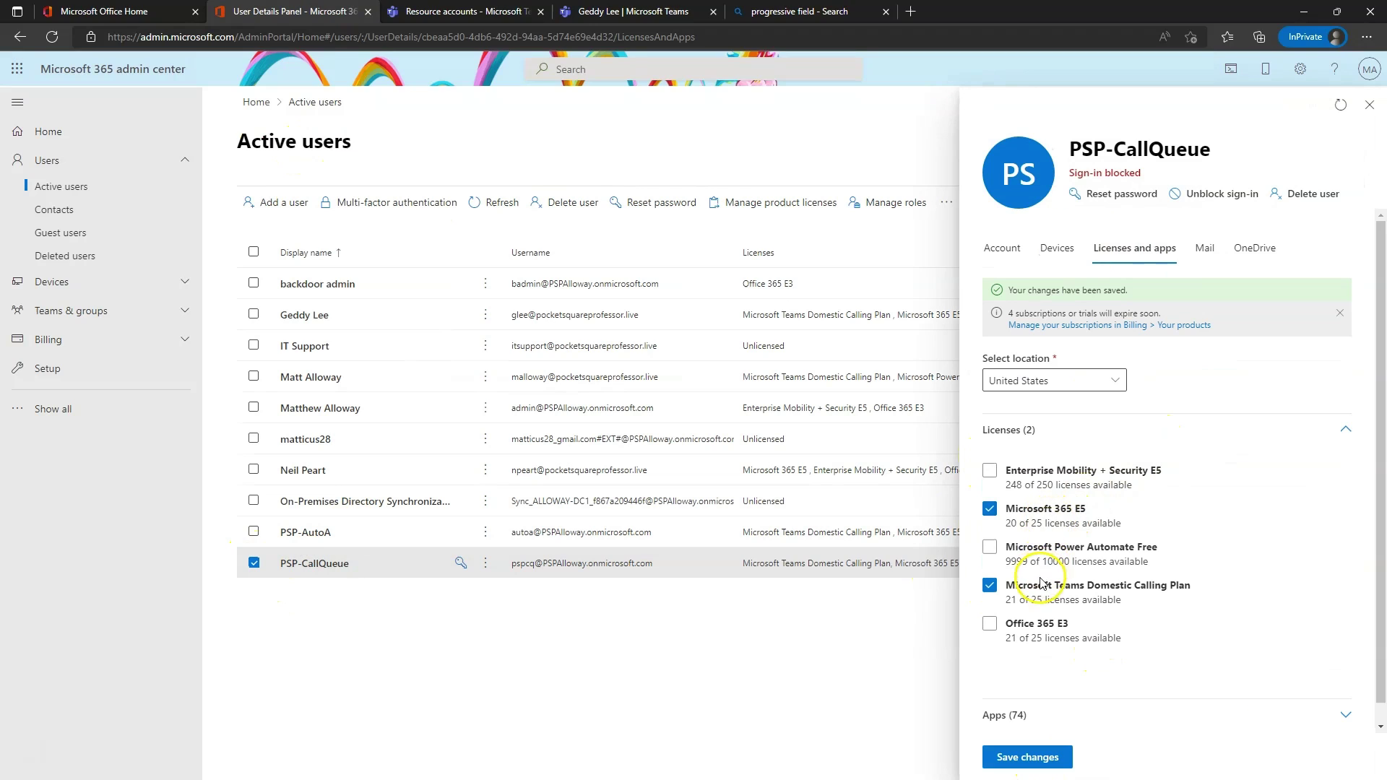
{"action": "left_click", "coordinate": [1372, 107]}
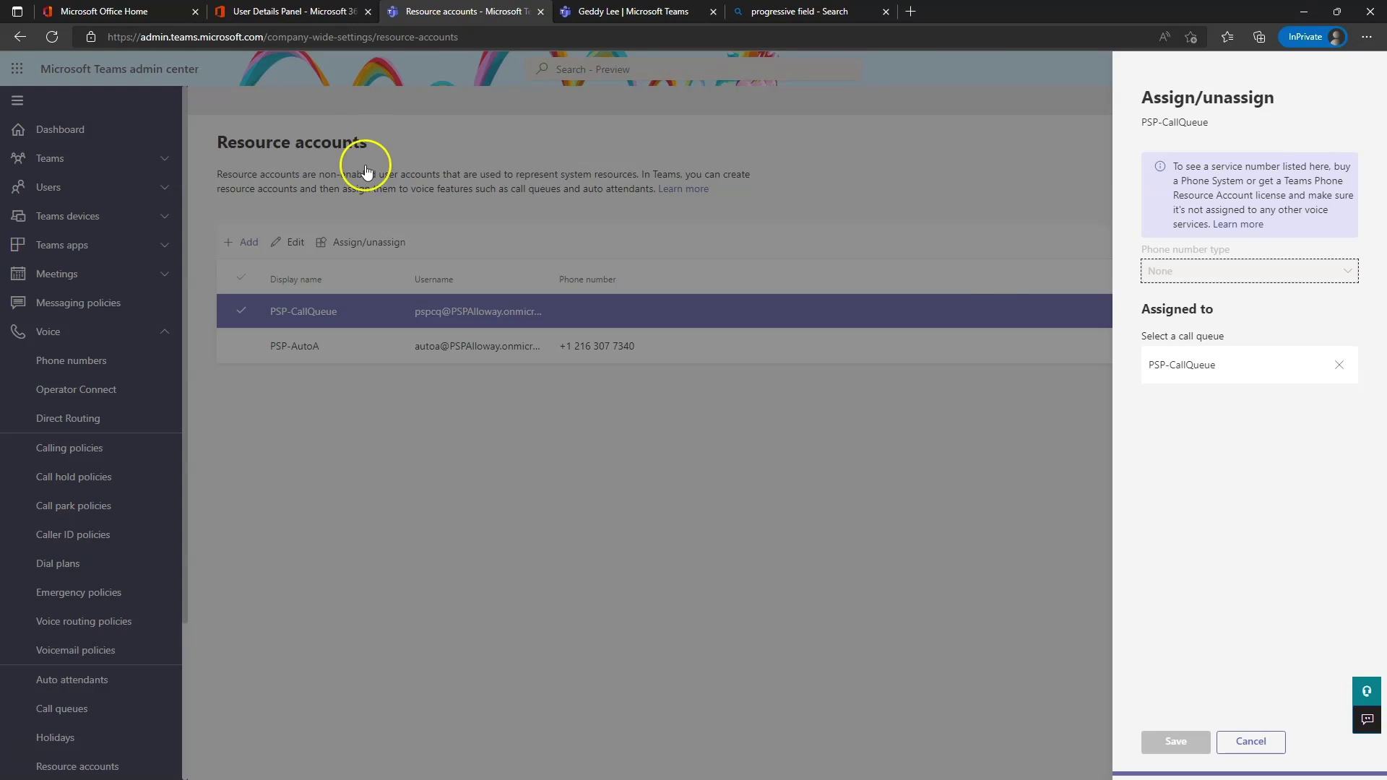
Reload the resource accounts in the Teams admin center and try again to choose a phone number type for PSP-CallQueue.
{"action": "left_click", "coordinate": [1250, 742]}
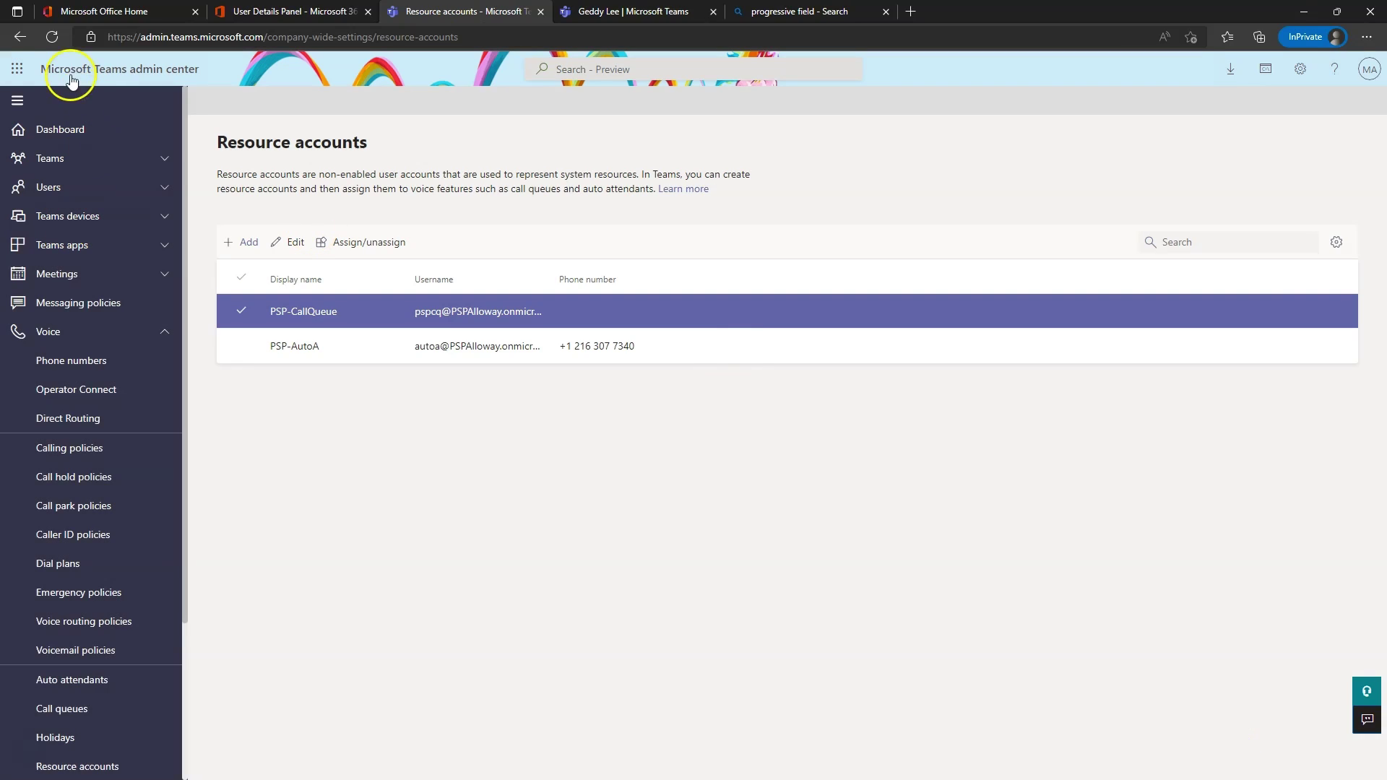
{"action": "left_click", "coordinate": [52, 37]}
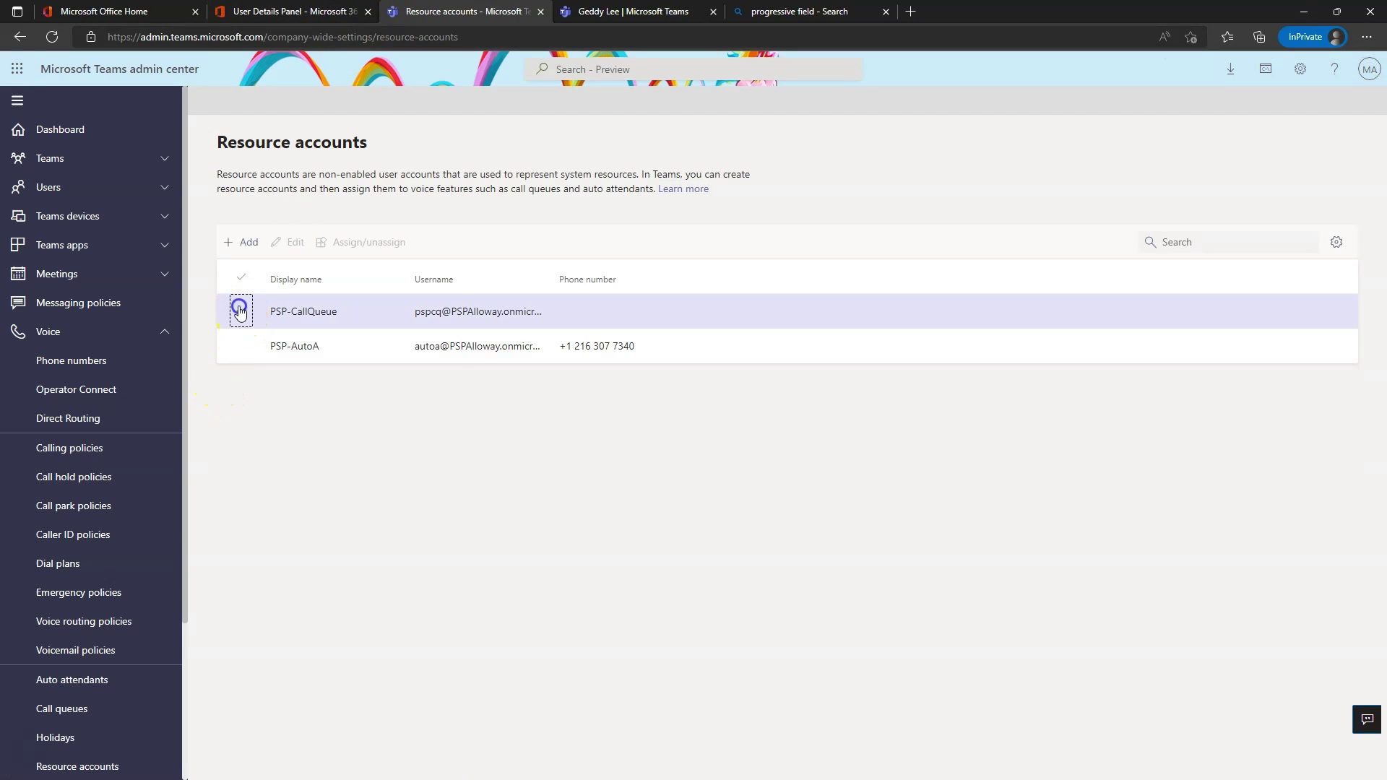
{"action": "left_click", "coordinate": [240, 311]}
{"action": "left_click", "coordinate": [355, 242]}
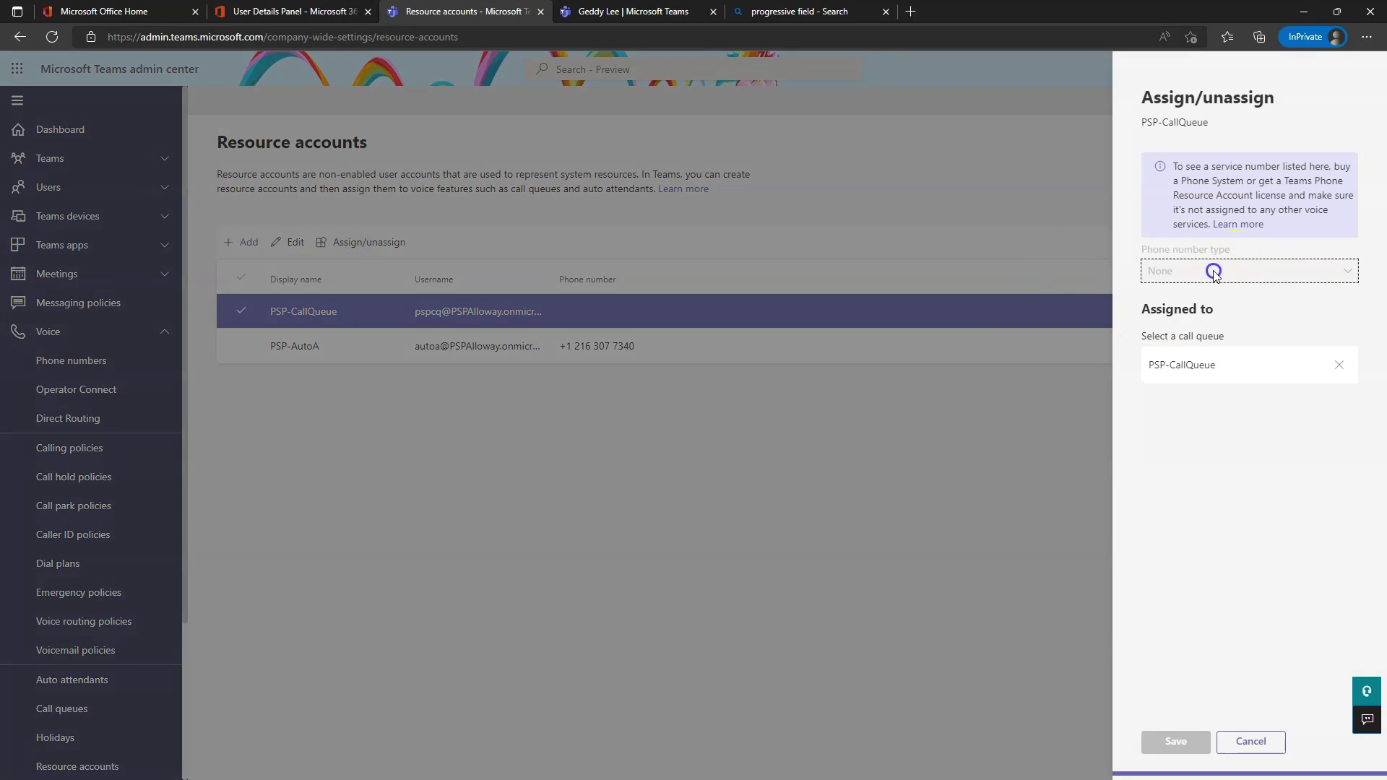
{"action": "left_click", "coordinate": [1228, 365]}
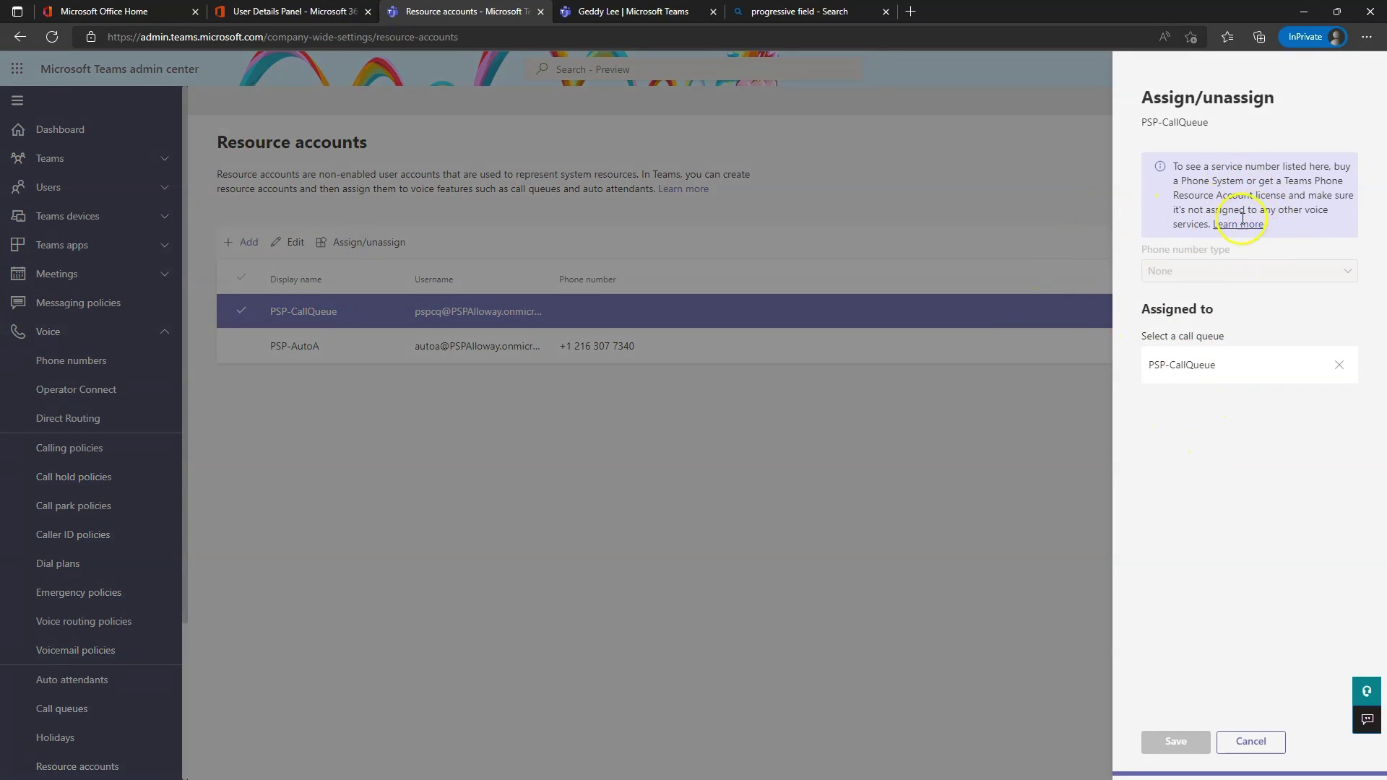
{"action": "left_click", "coordinate": [1264, 751]}
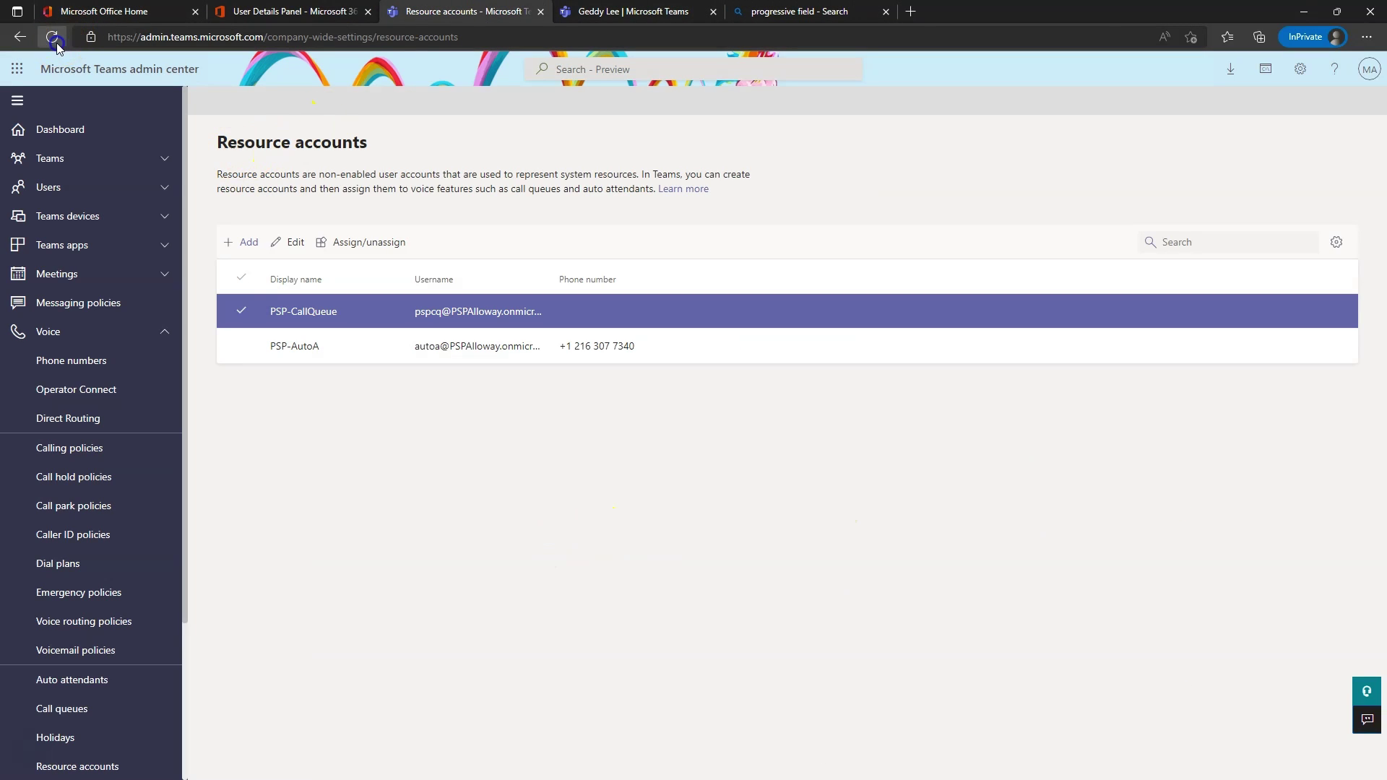
Reload the resource accounts again and check PSP-CallQueue's licenses in the Microsoft 365 active users list.
{"action": "left_click", "coordinate": [52, 36]}
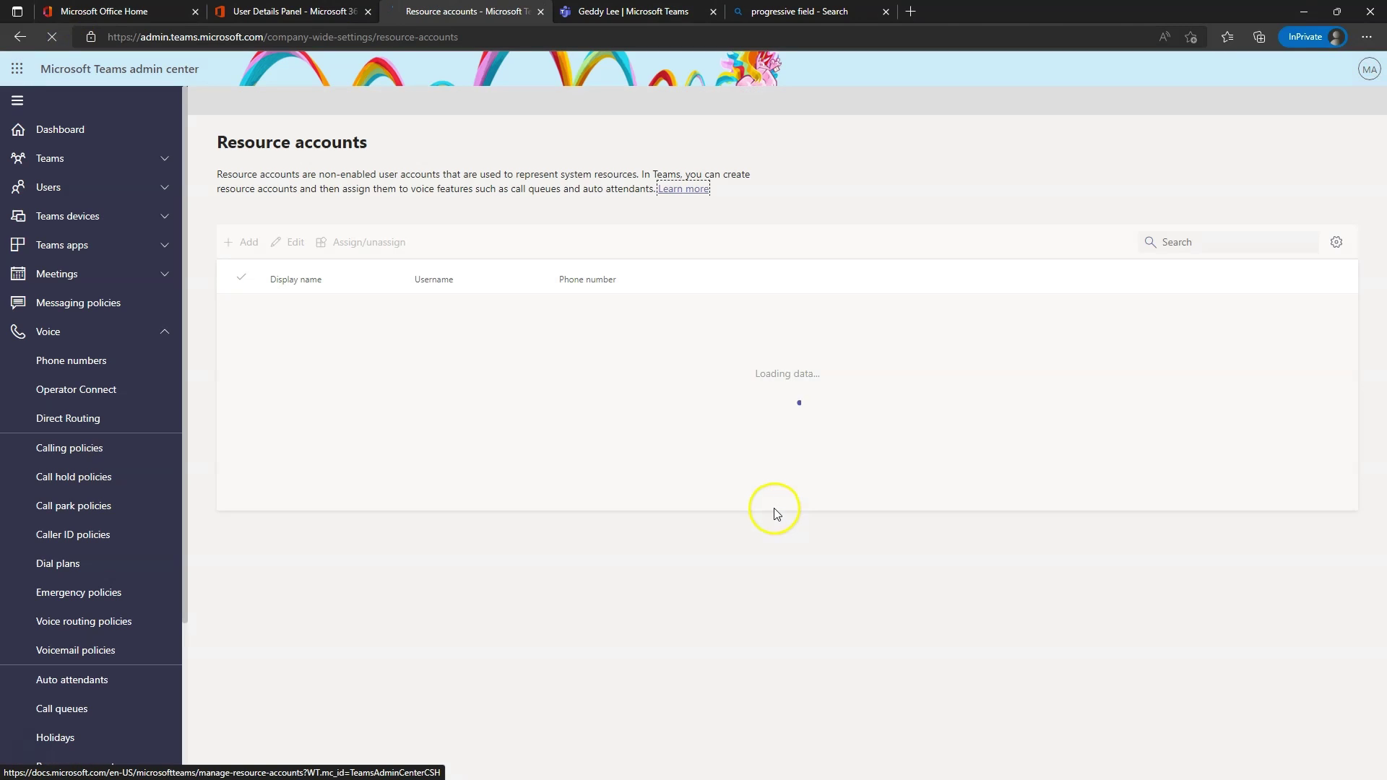
{"action": "key", "text": "ctrl+shift+Tab"}
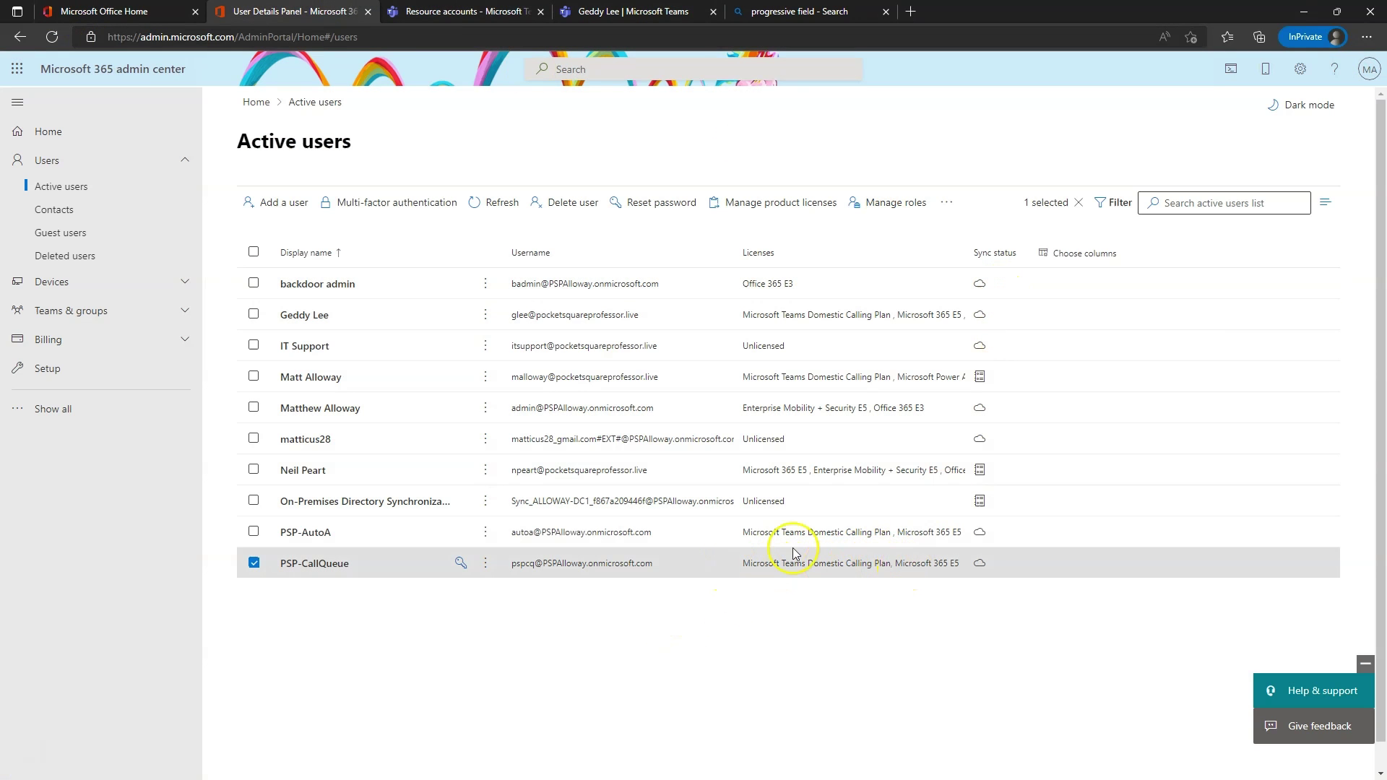
{"action": "key", "text": "ctrl+Tab"}
Set PSP-CallQueue's phone number type to Calling Plan, assign it the newly acquired phone number, and save the changes.
{"action": "left_click", "coordinate": [257, 315]}
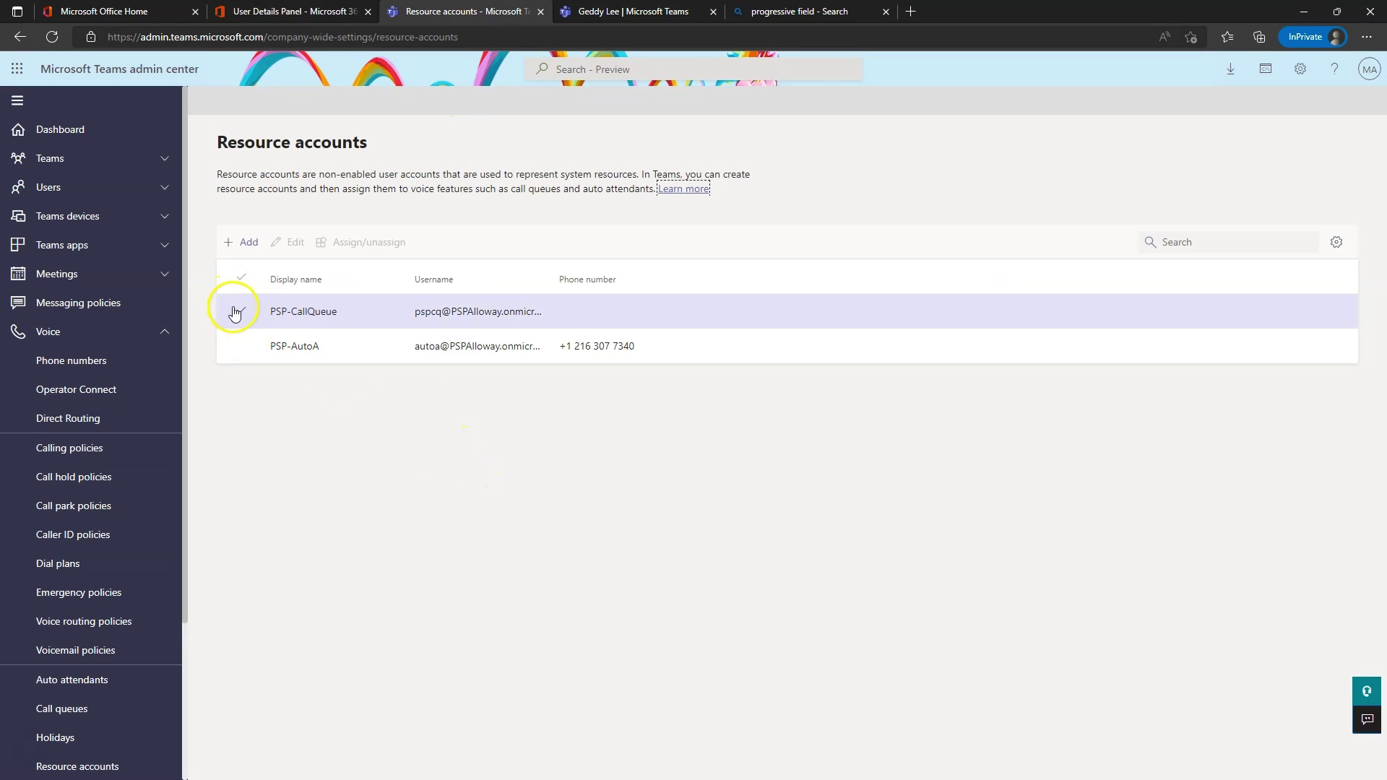
{"action": "left_click", "coordinate": [257, 316]}
{"action": "left_click", "coordinate": [365, 243]}
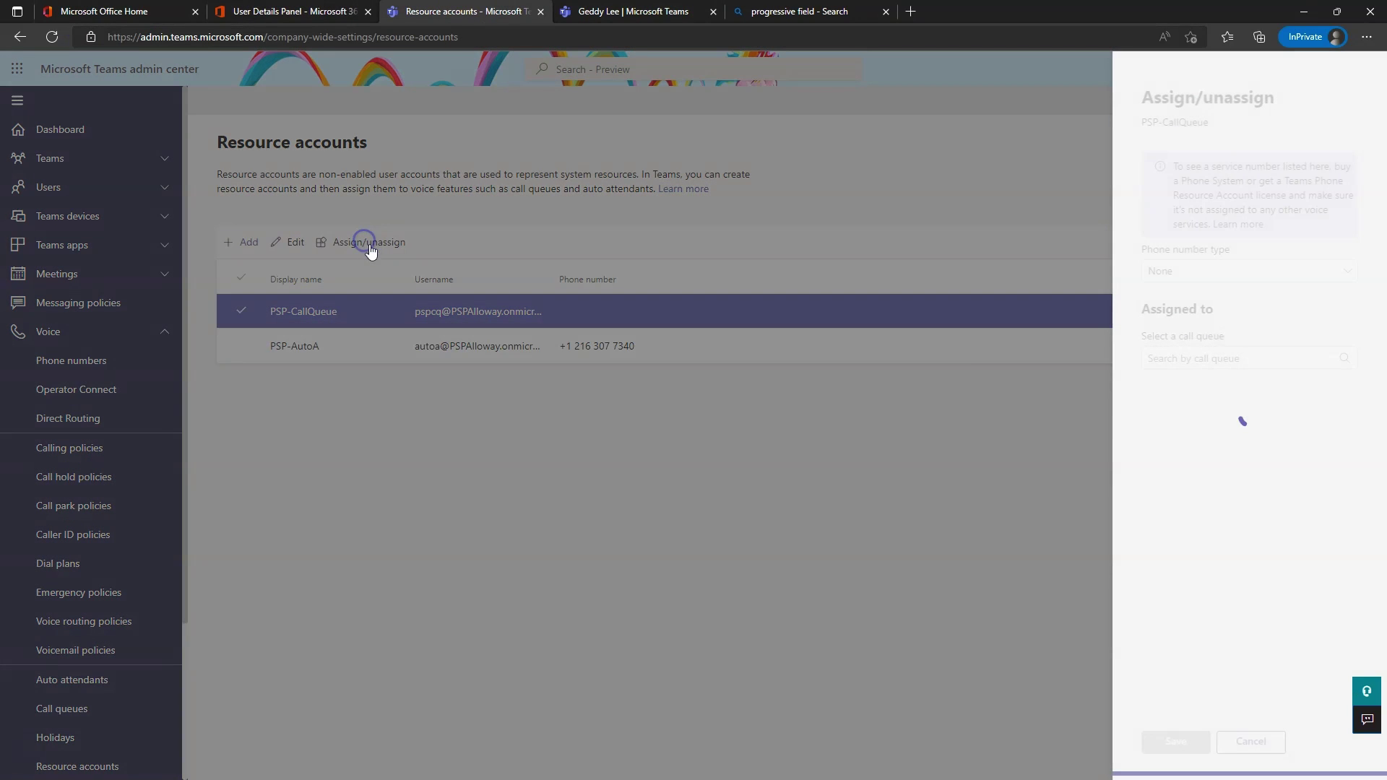
{"action": "left_click", "coordinate": [1233, 274]}
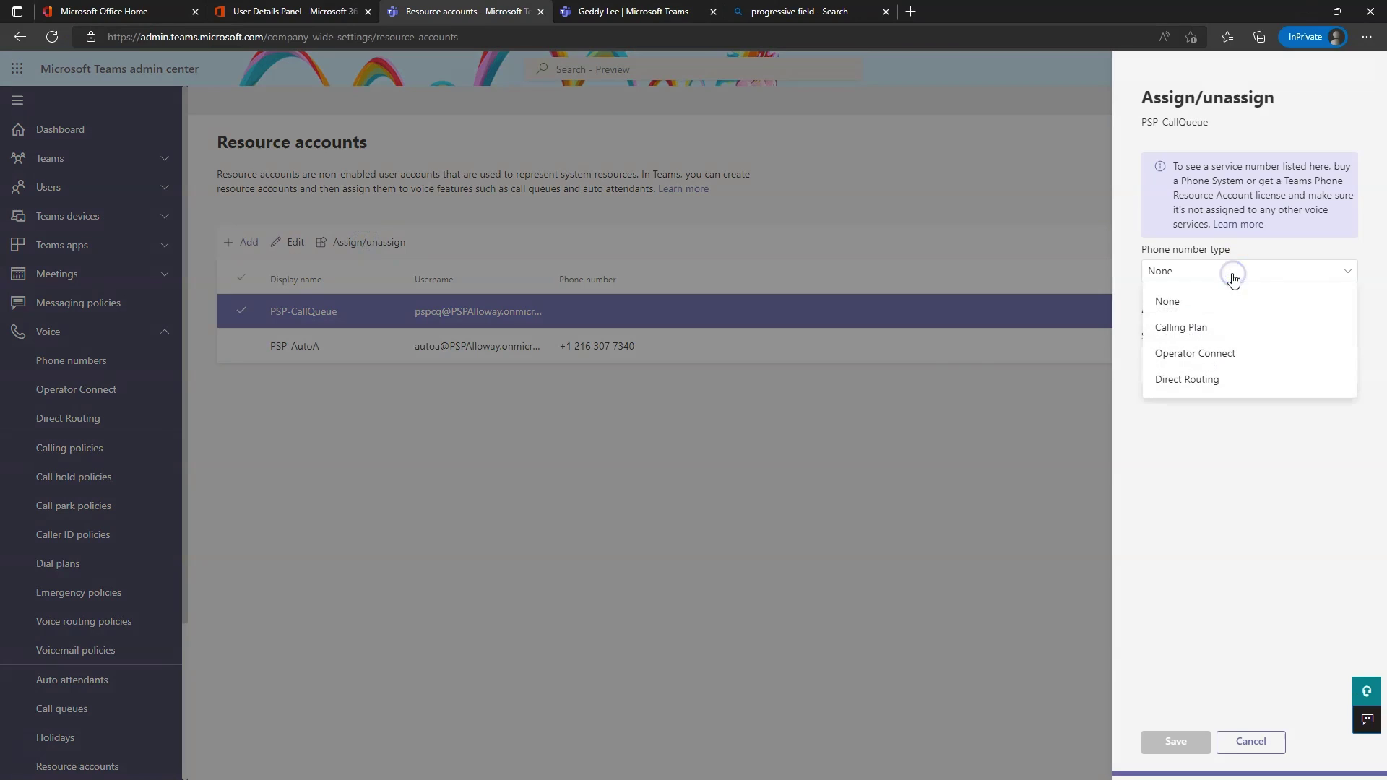
{"action": "left_click", "coordinate": [1217, 324]}
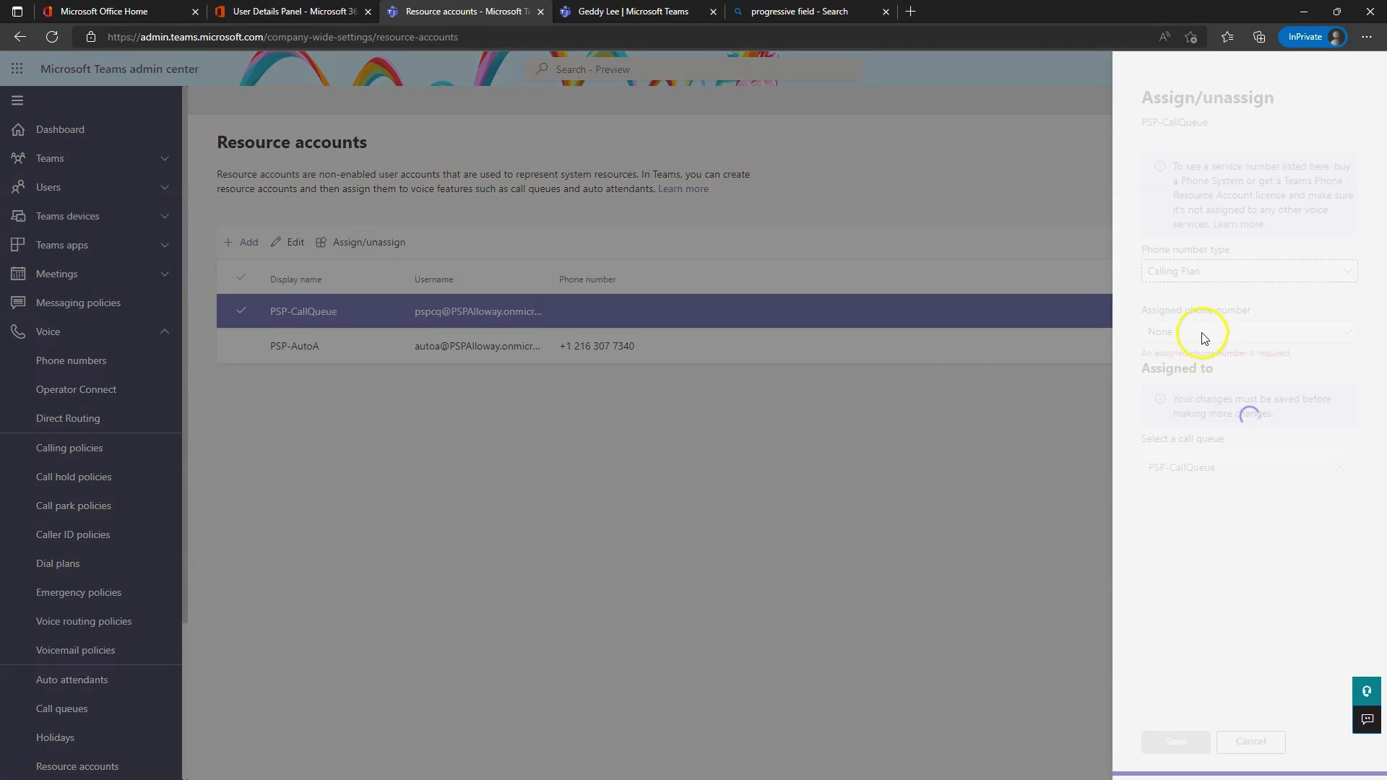
{"action": "left_click", "coordinate": [1201, 337]}
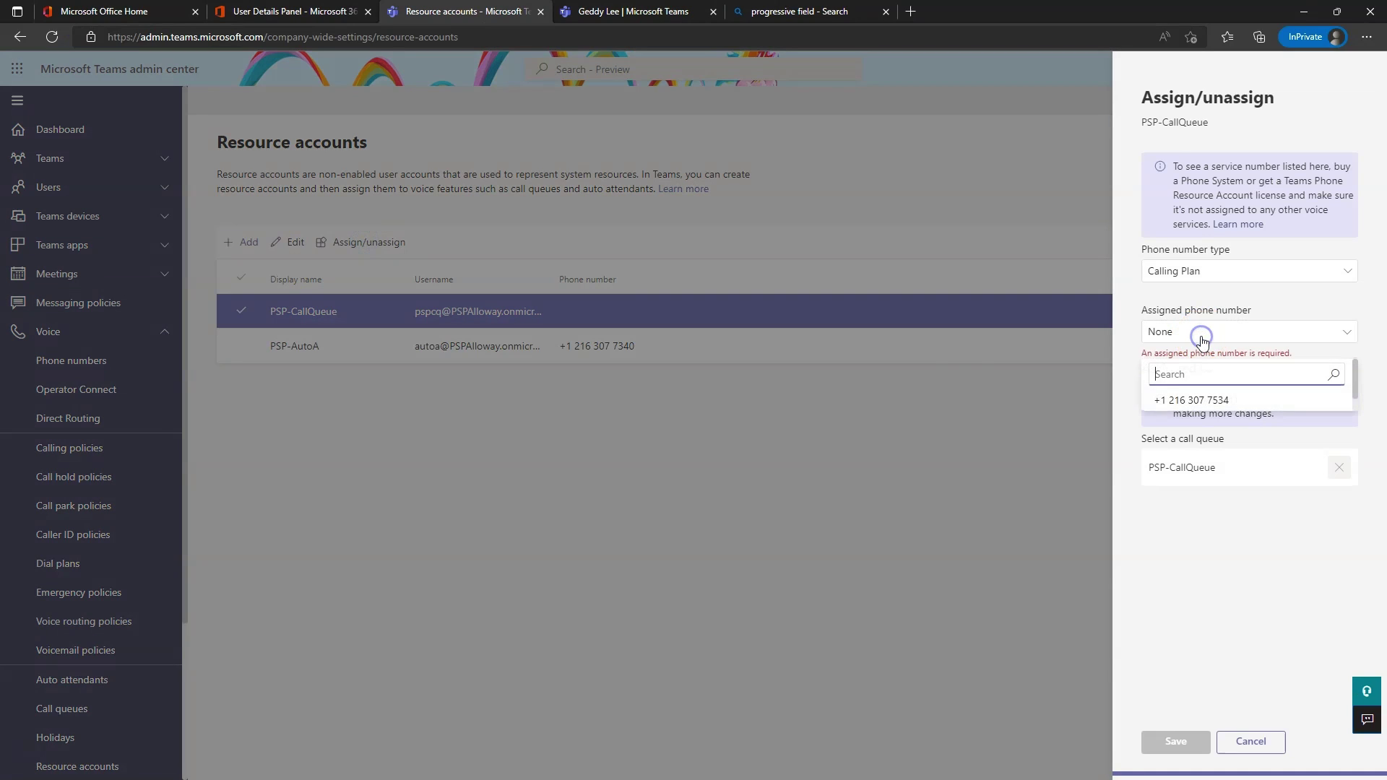
{"action": "left_click", "coordinate": [1201, 393]}
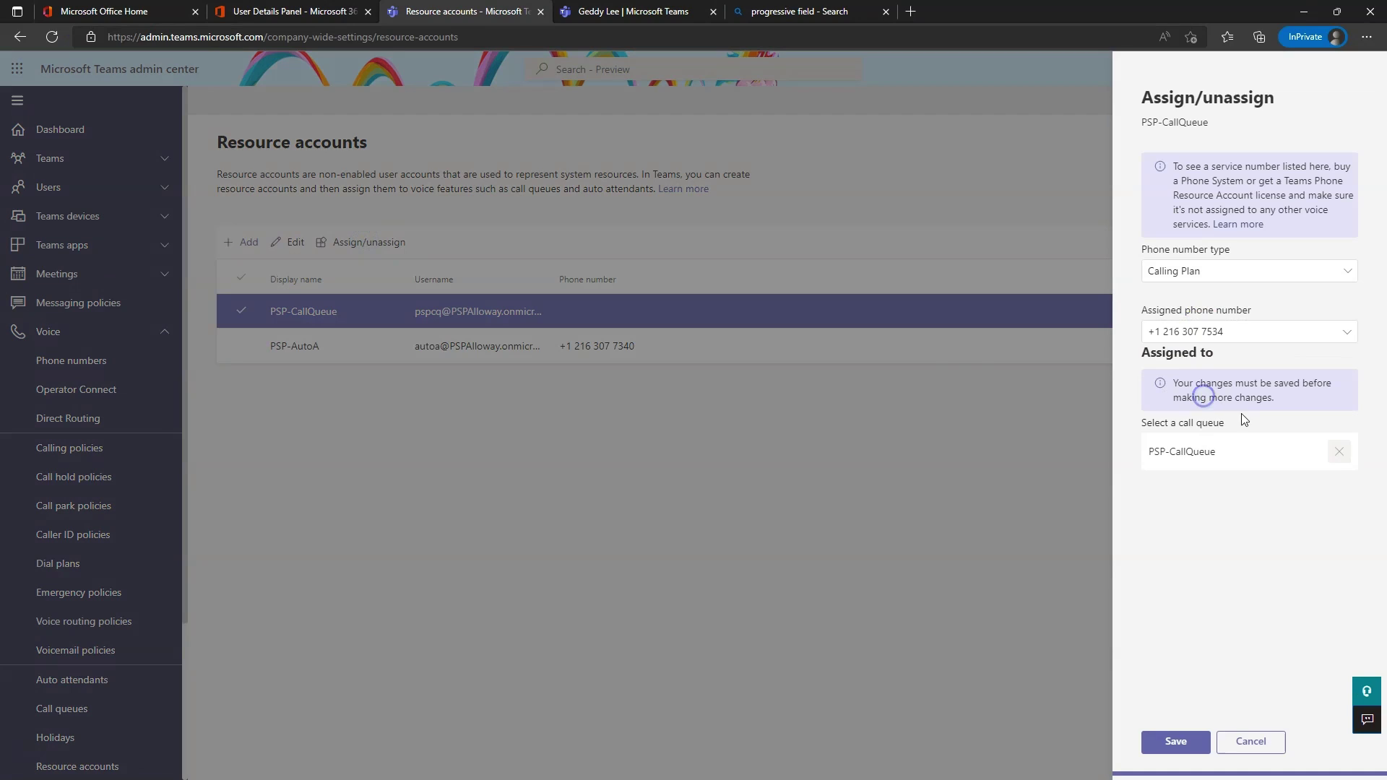
{"action": "left_click", "coordinate": [1176, 741]}
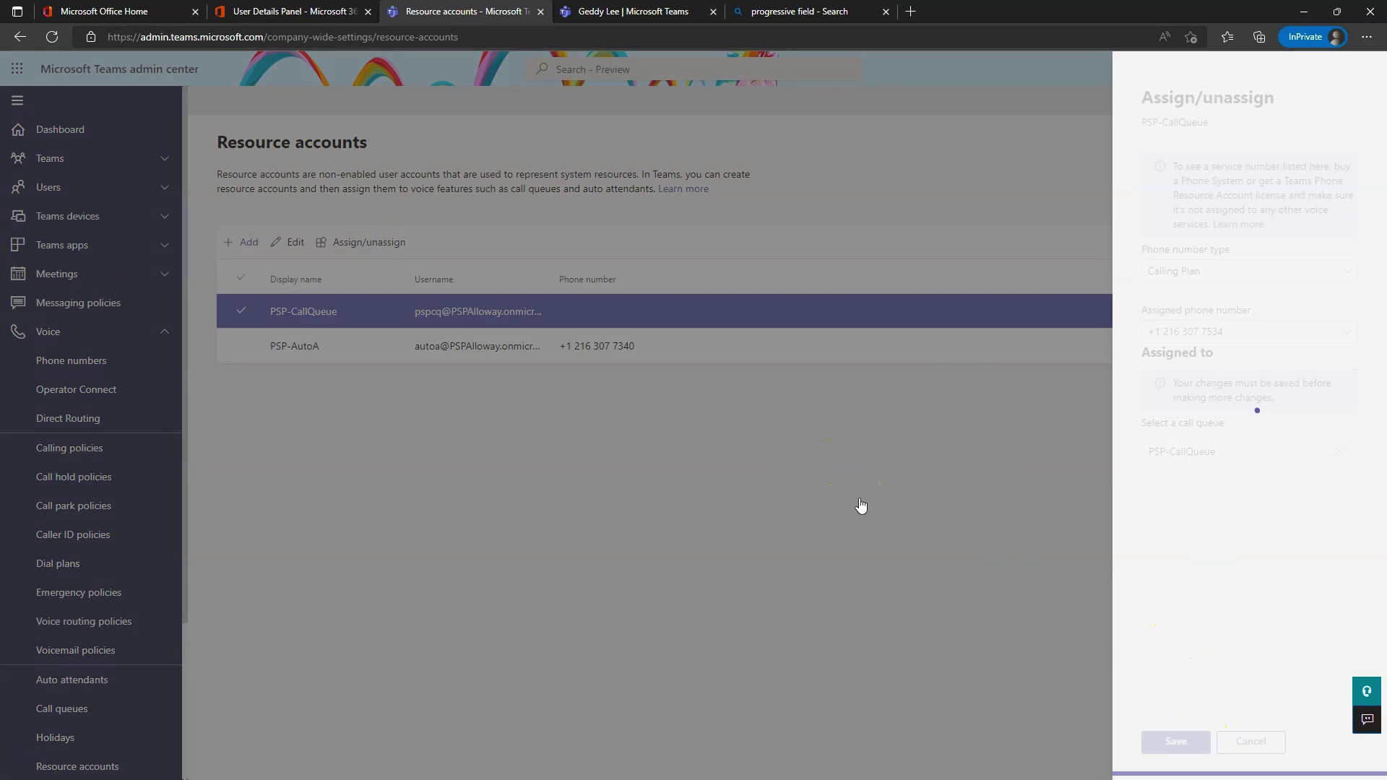
{"action": "left_click", "coordinate": [1079, 563]}
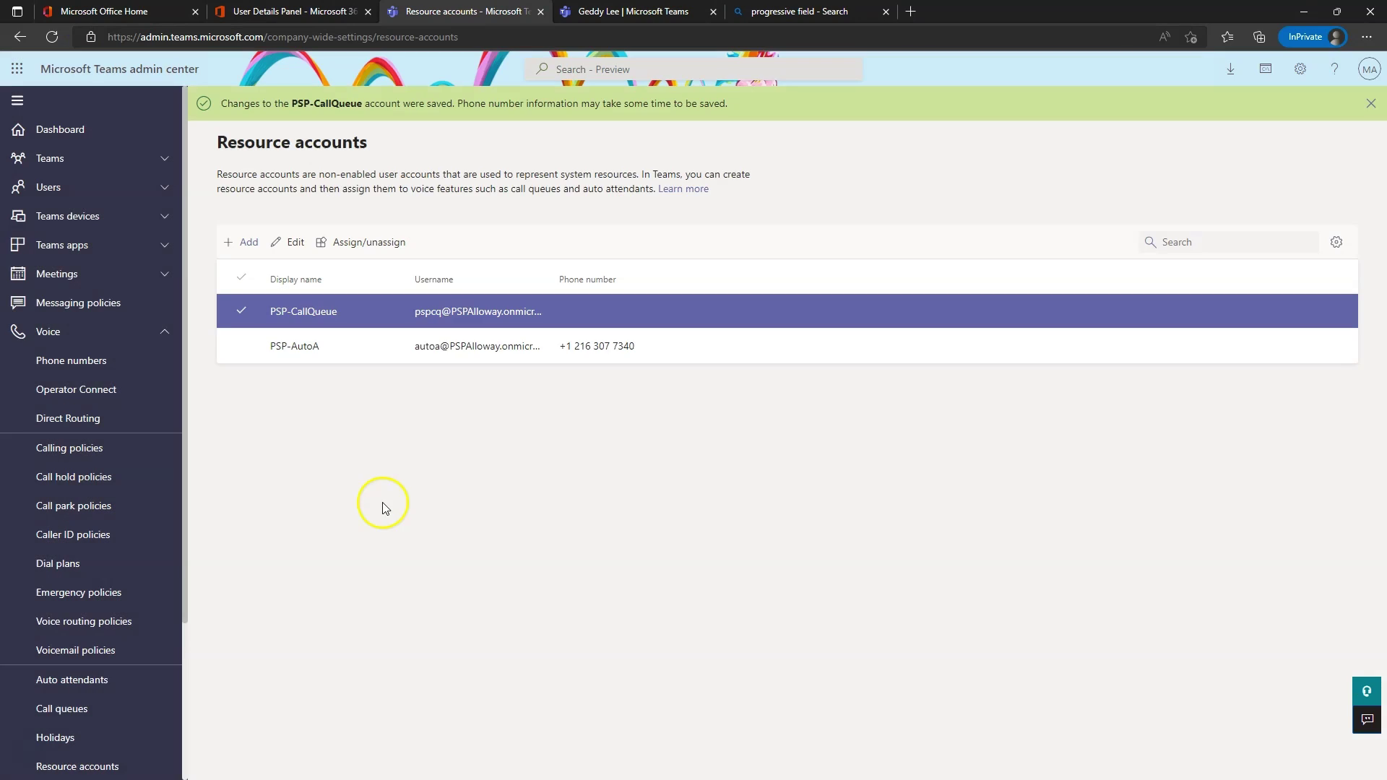
Reload the resource accounts and check the phone number assigned to PSP-CallQueue.
{"action": "left_click", "coordinate": [52, 37]}
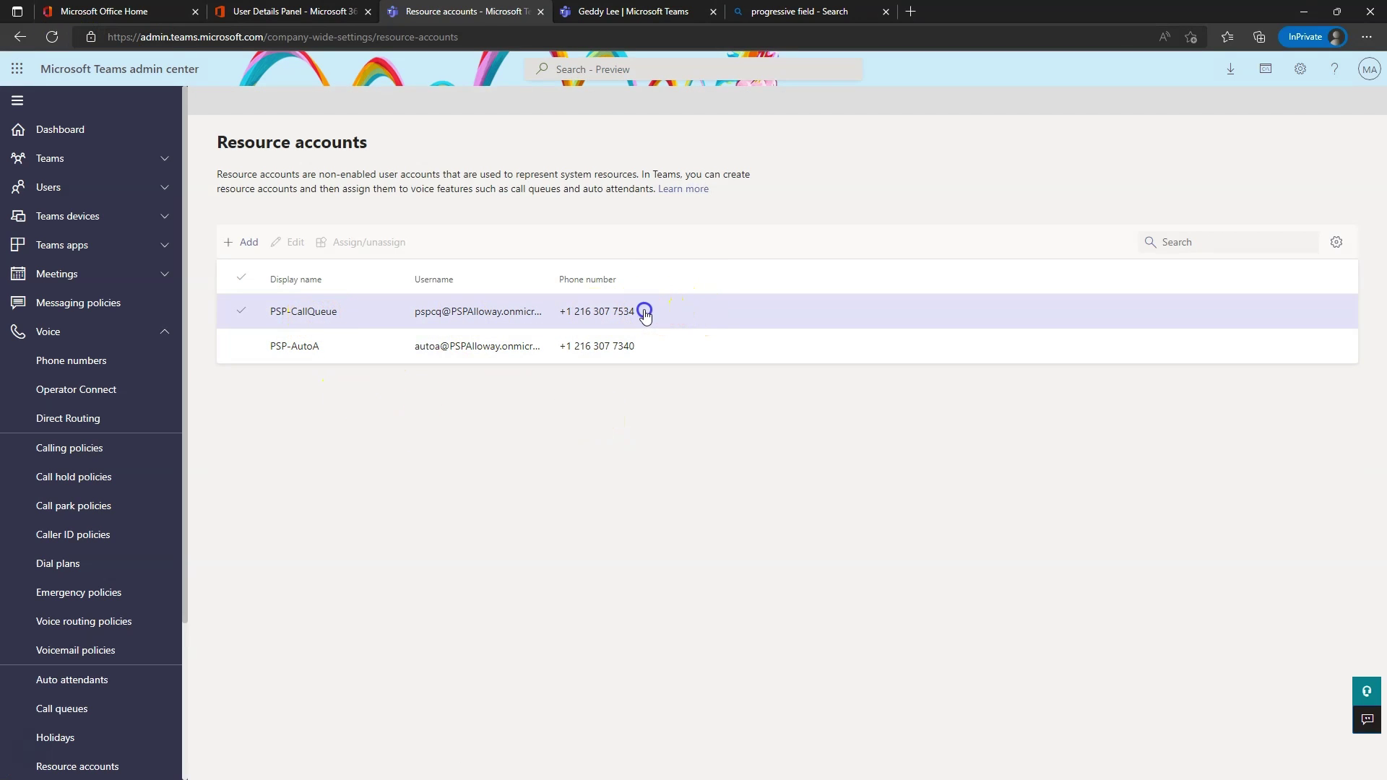
{"action": "left_click_drag", "start_coordinate": [642, 314], "coordinate": [556, 315]}
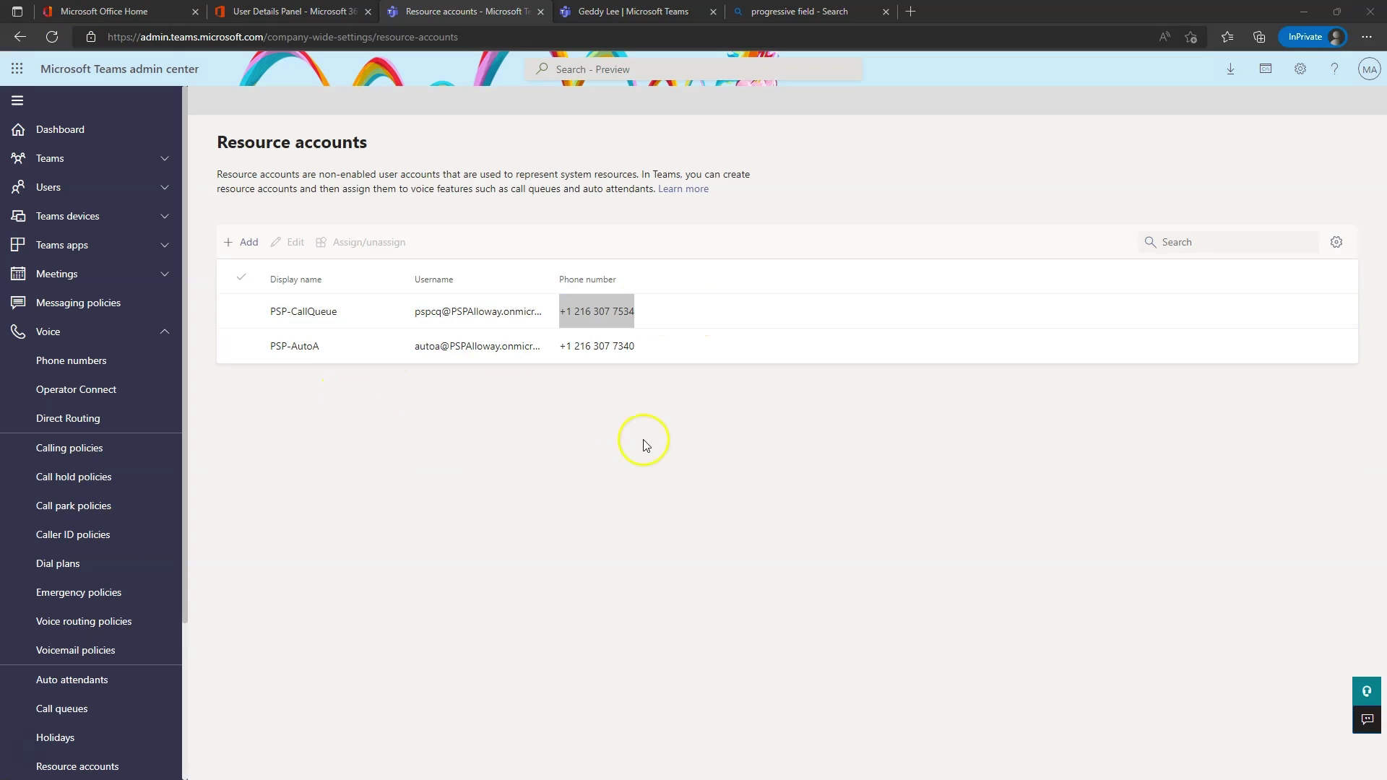
{"action": "left_click", "coordinate": [705, 470]}
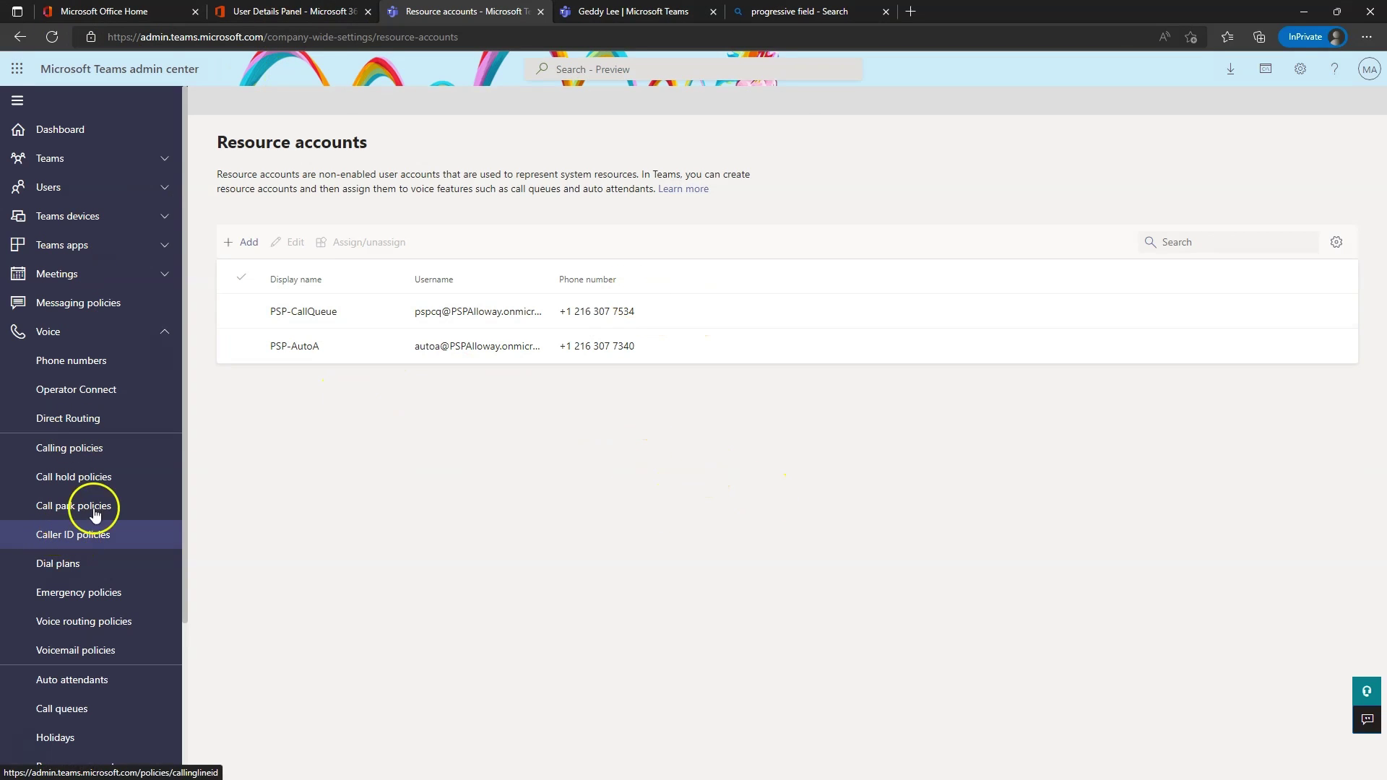
Switch to Microsoft Teams, set the presence status to Do not disturb, and return to the Teams admin center.
{"action": "left_click", "coordinate": [634, 10]}
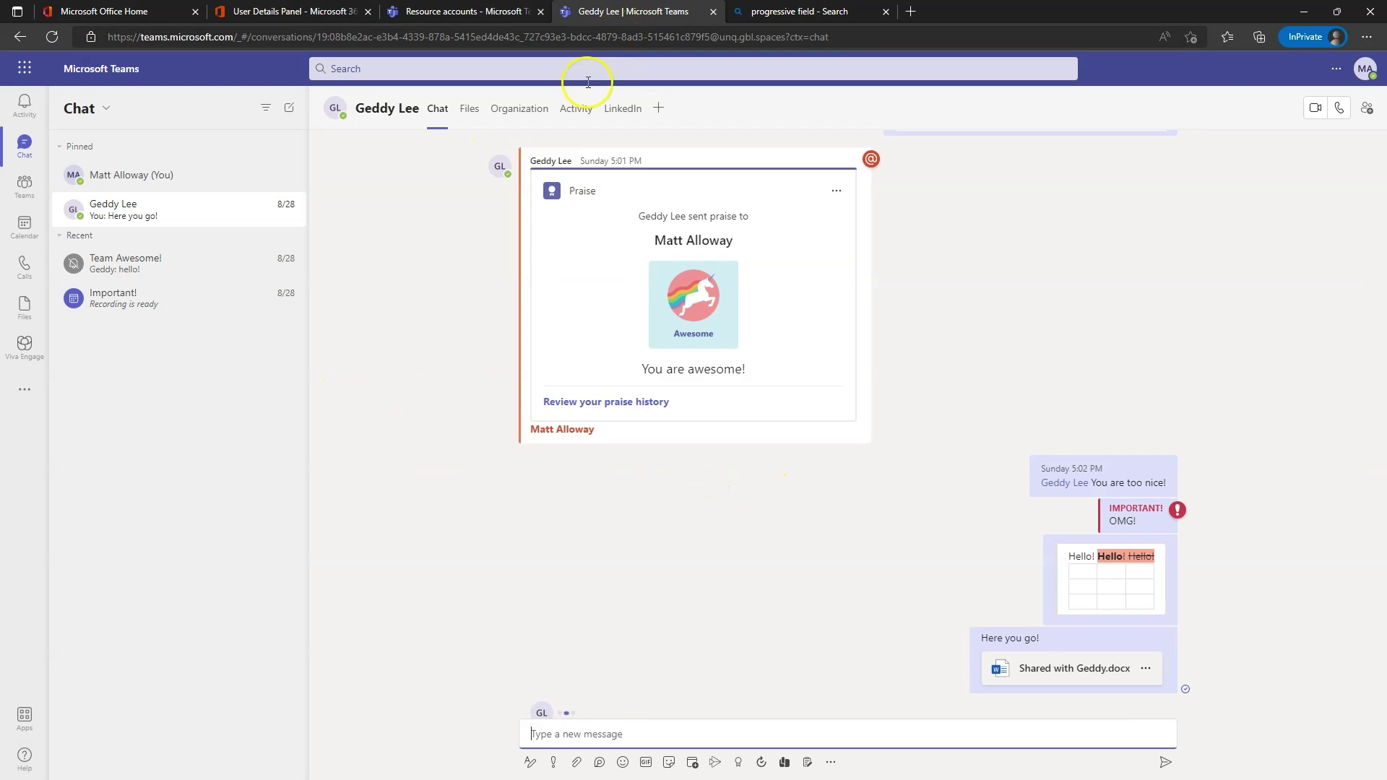
{"action": "left_click", "coordinate": [1365, 68]}
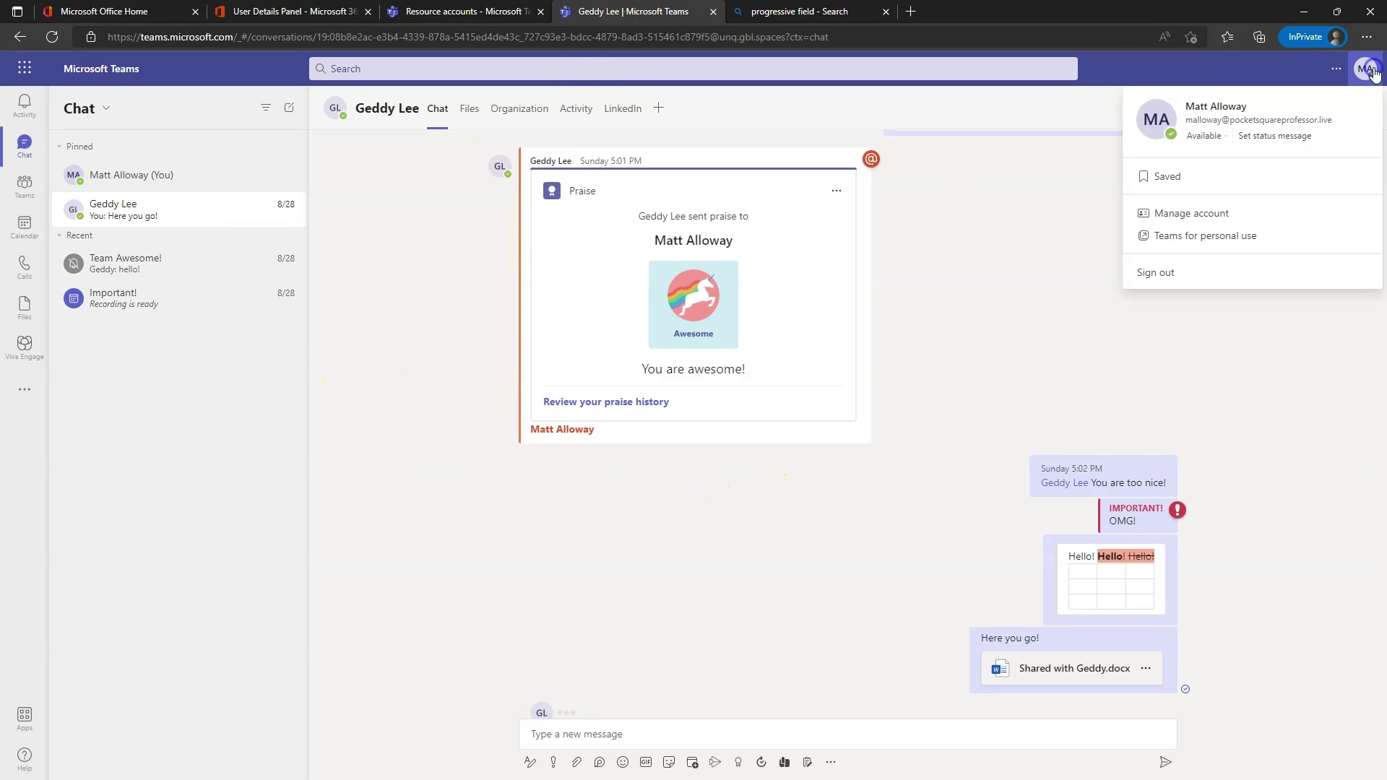
{"action": "left_click", "coordinate": [1198, 143]}
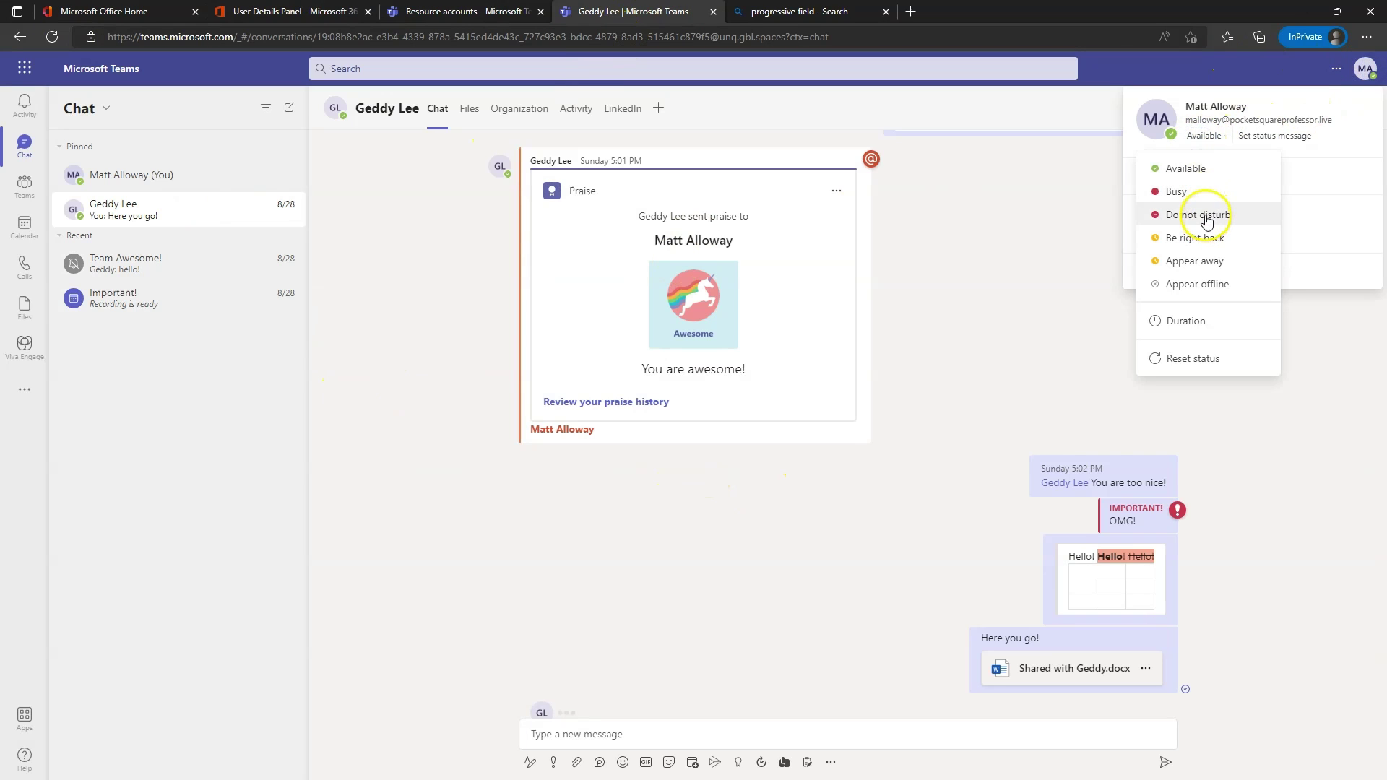
{"action": "left_click", "coordinate": [1212, 210]}
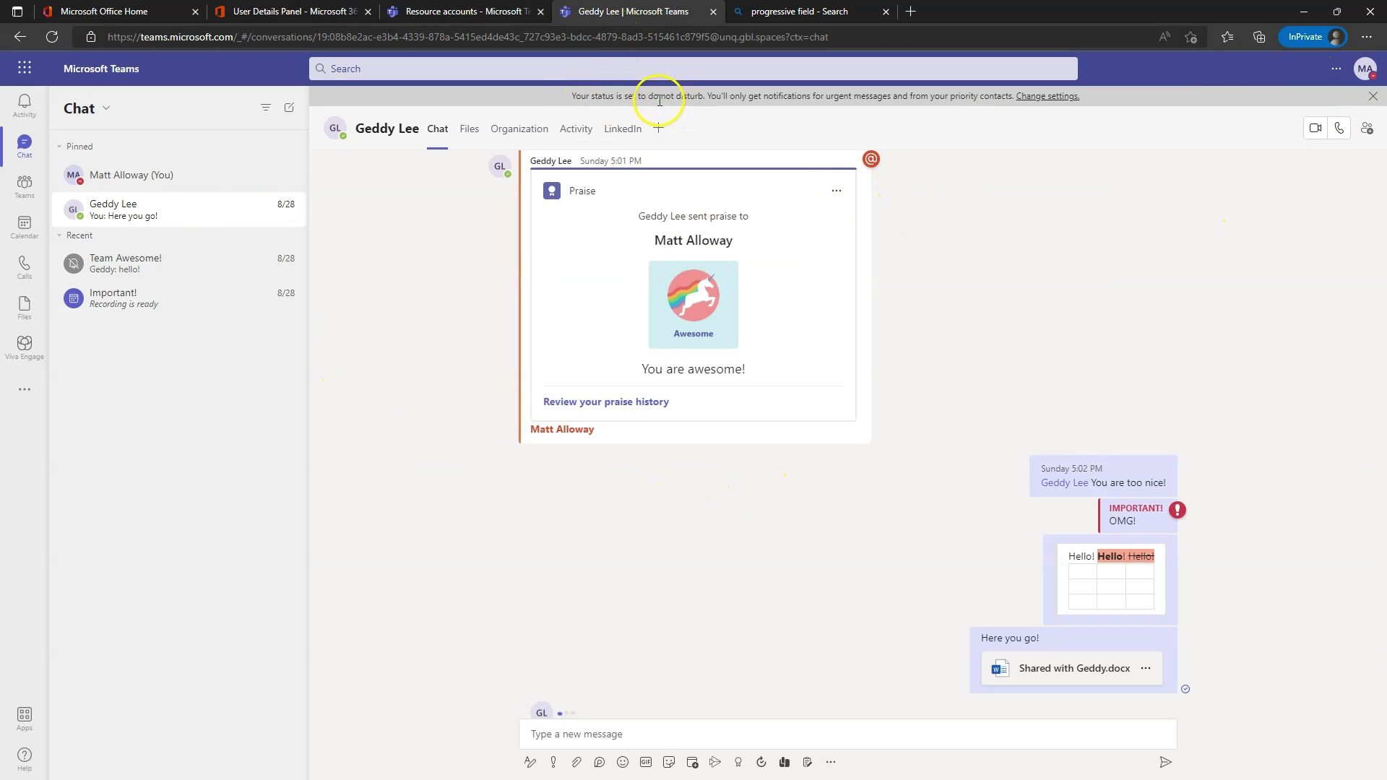
{"action": "left_click", "coordinate": [453, 10]}
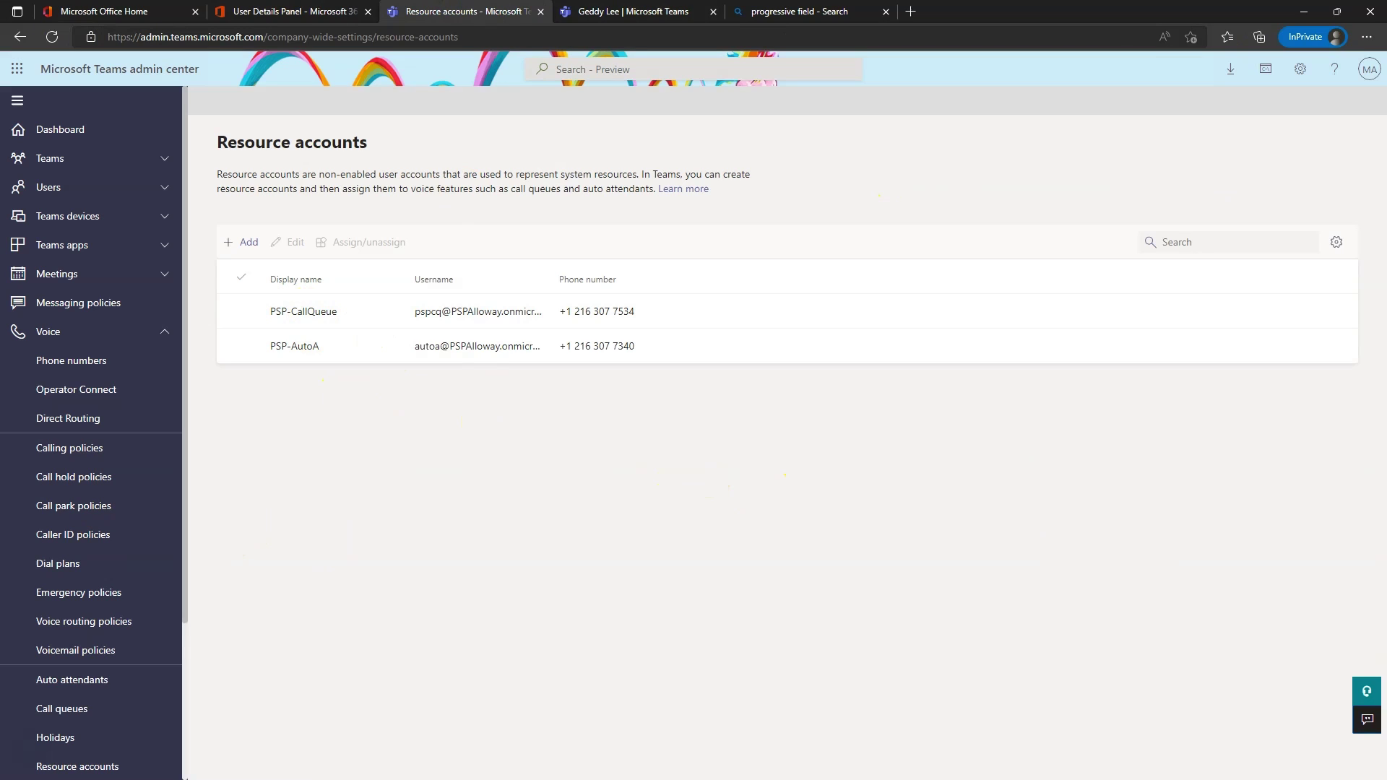
Review the available presence status options in Microsoft Teams without changing the current status.
{"action": "left_click", "coordinate": [680, 12]}
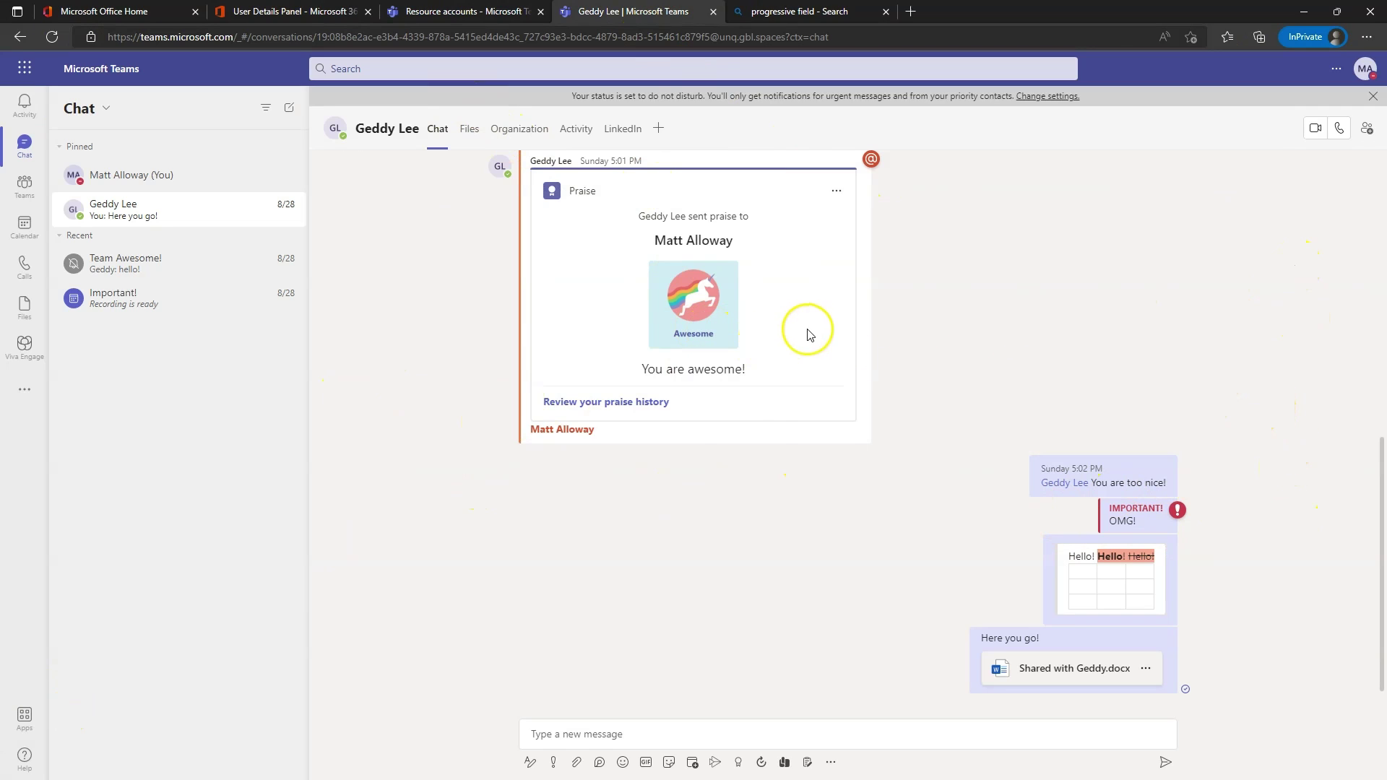
{"action": "left_click", "coordinate": [1364, 69]}
{"action": "left_click", "coordinate": [1217, 137]}
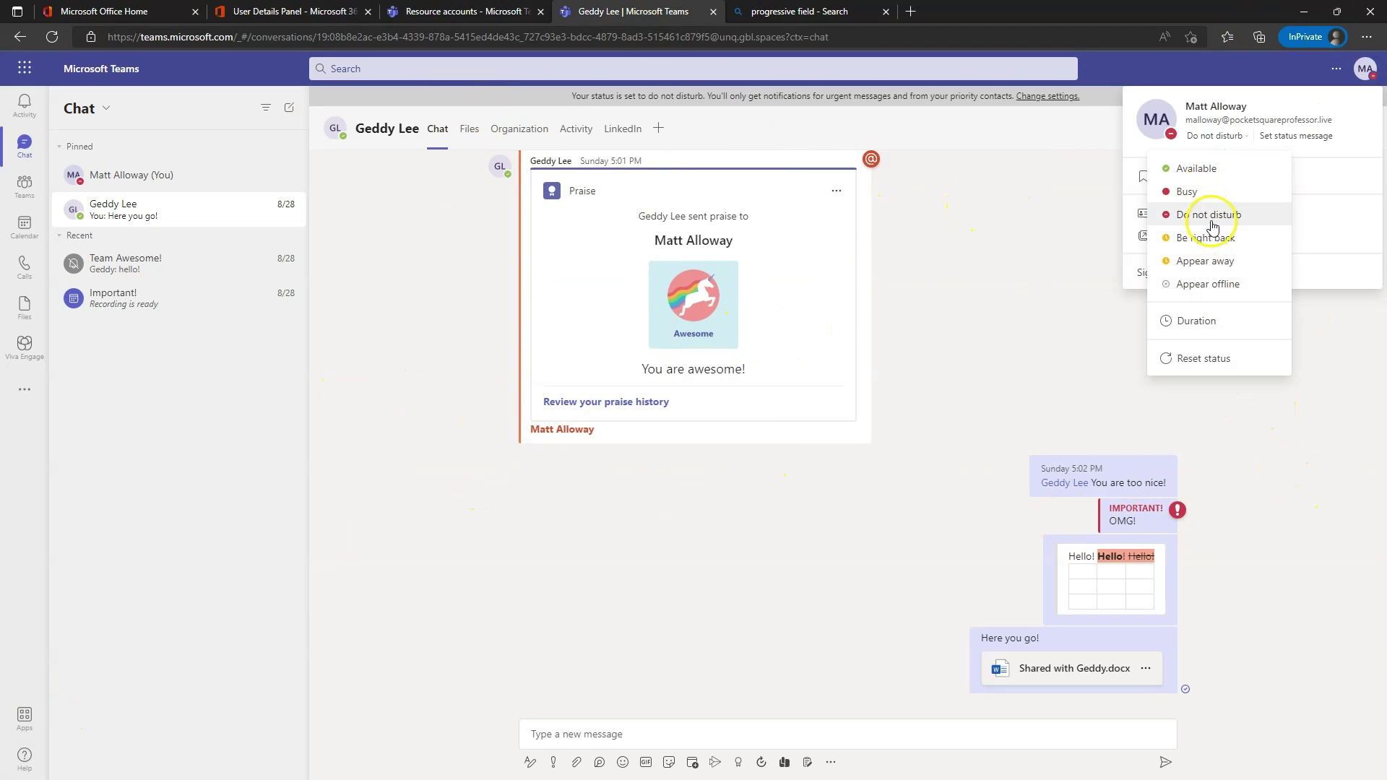
{"action": "left_click", "coordinate": [1030, 237]}
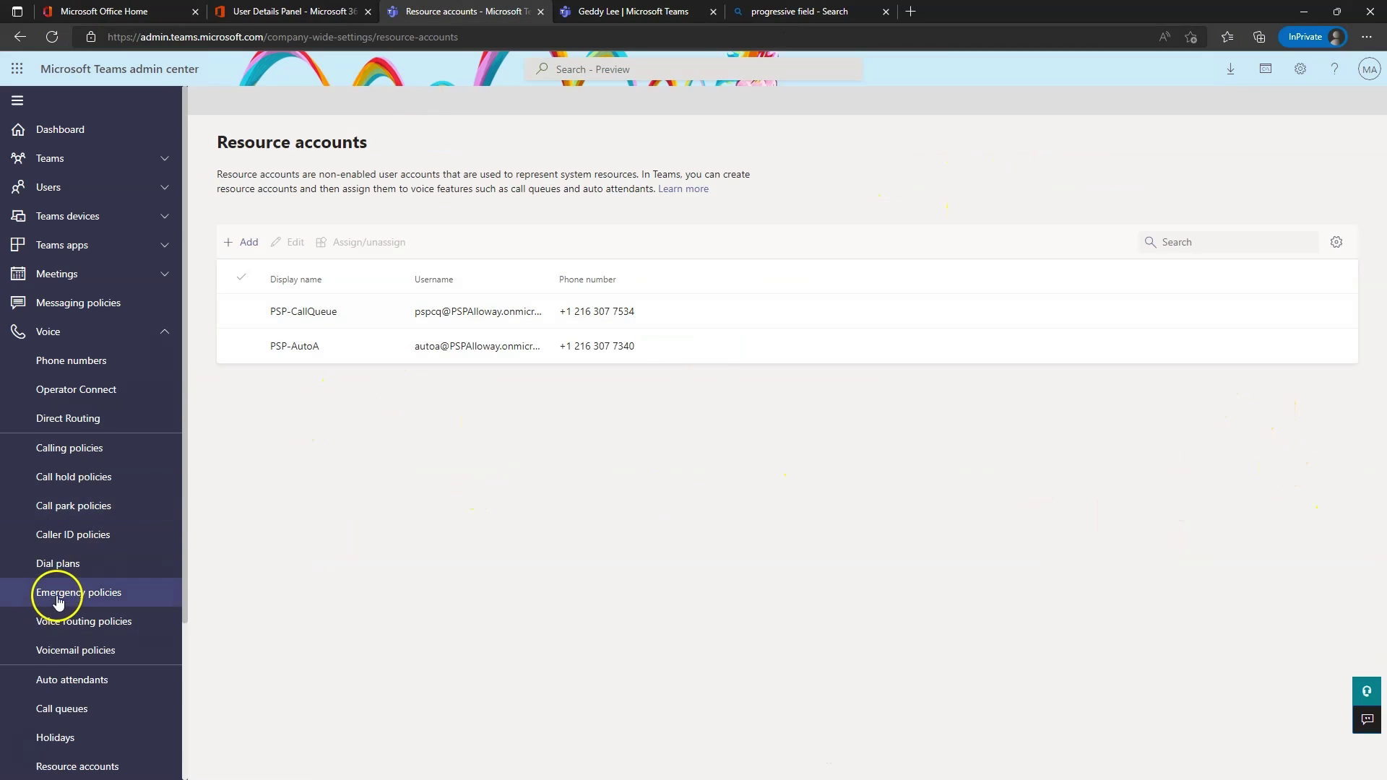
Open the Networks & locations page in the Teams admin center to examine its subnet settings.
{"action": "scroll", "coordinate": [87, 578], "scroll_direction": "down", "scroll_amount": 3}
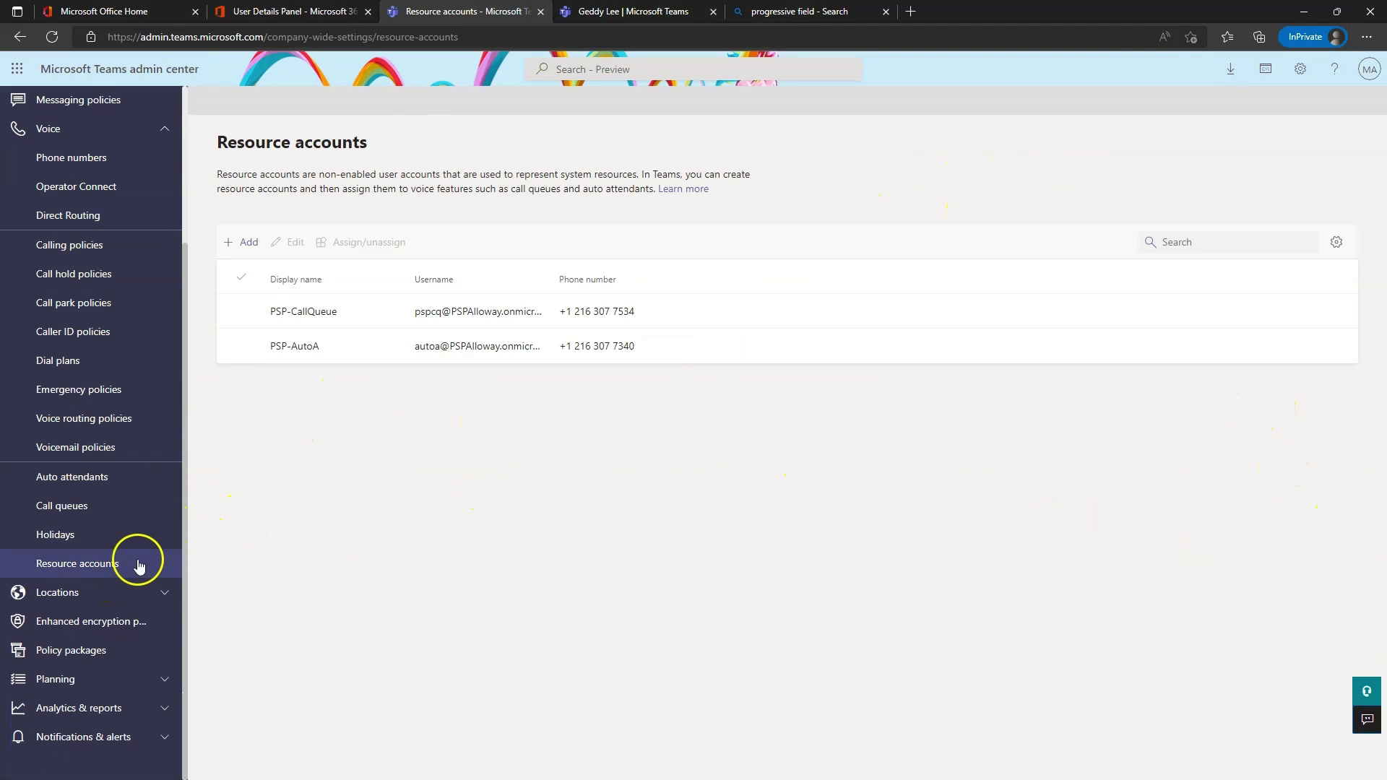
{"action": "left_click", "coordinate": [80, 598]}
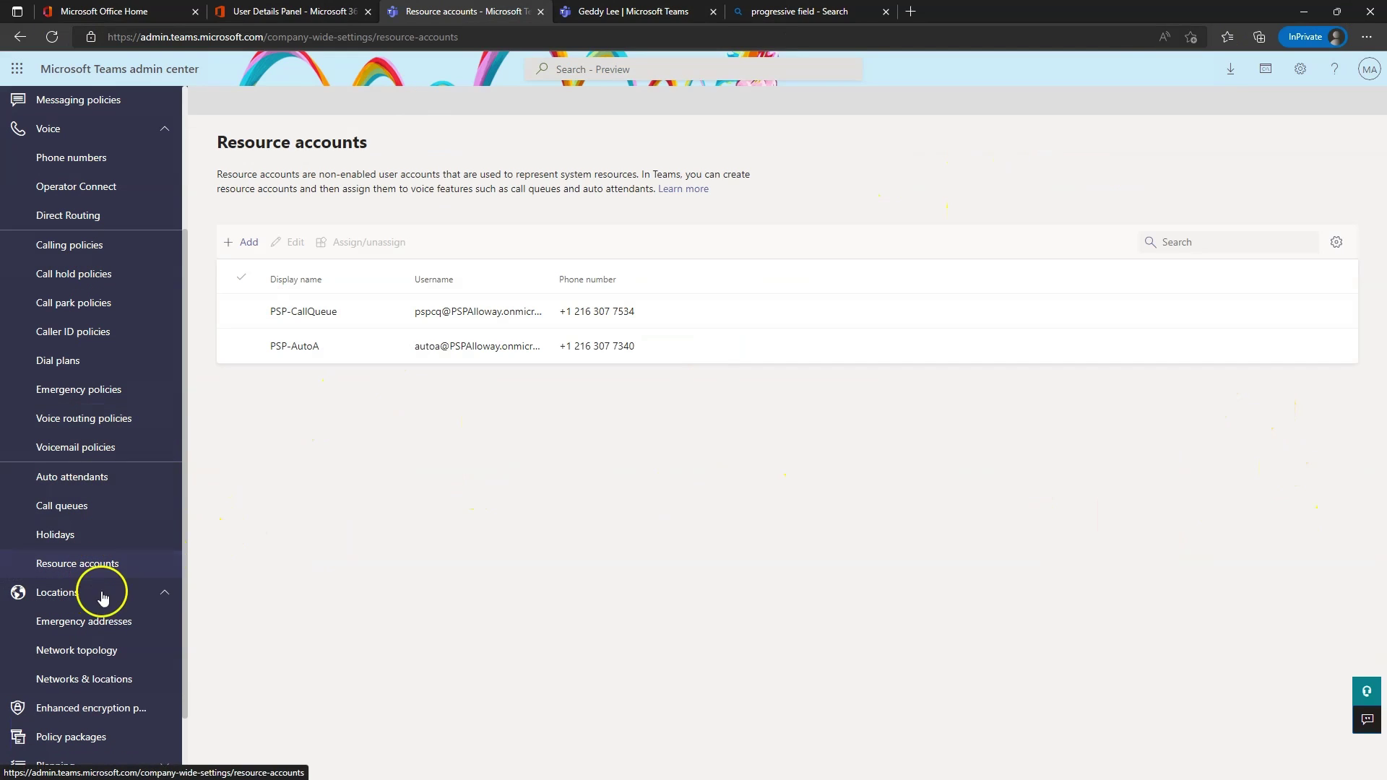
{"action": "left_click", "coordinate": [69, 681]}
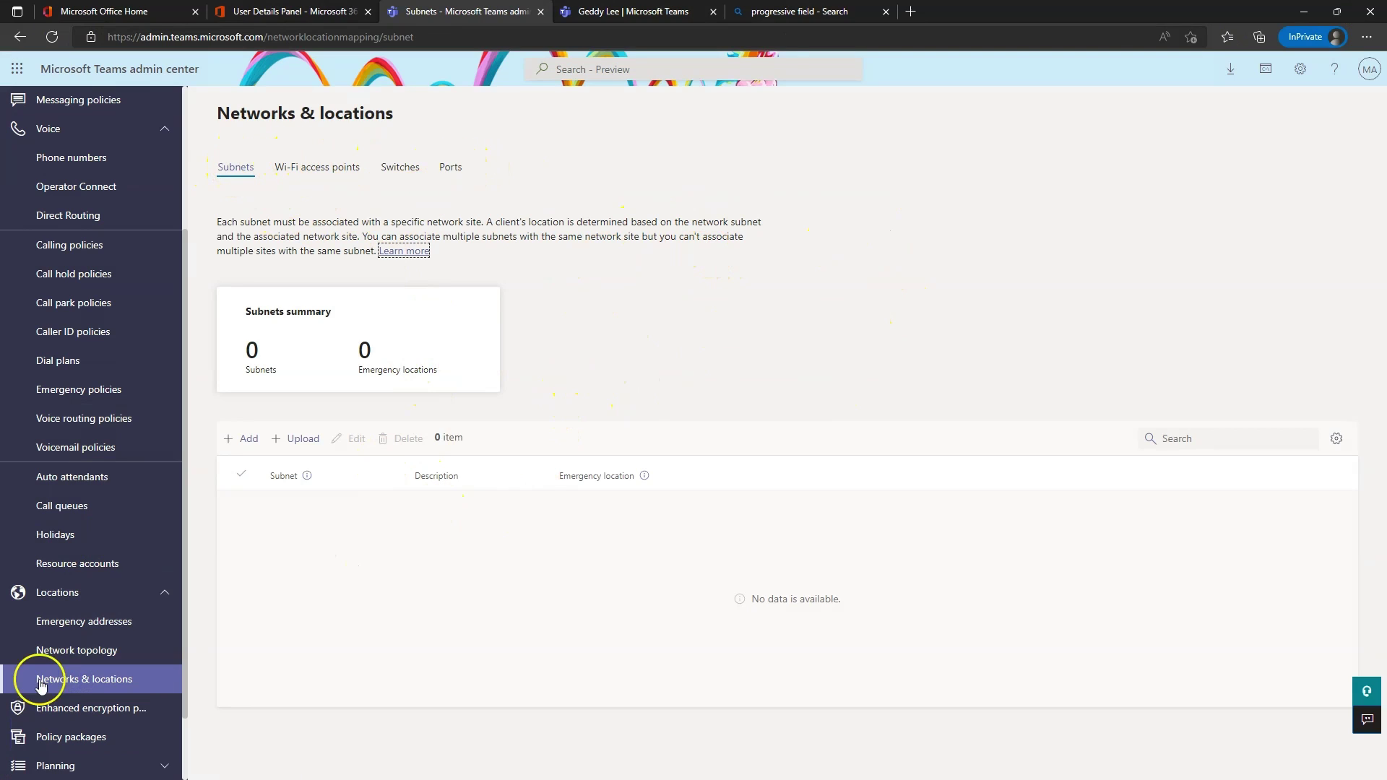
{"action": "scroll", "coordinate": [101, 549], "scroll_direction": "down", "scroll_amount": 2}
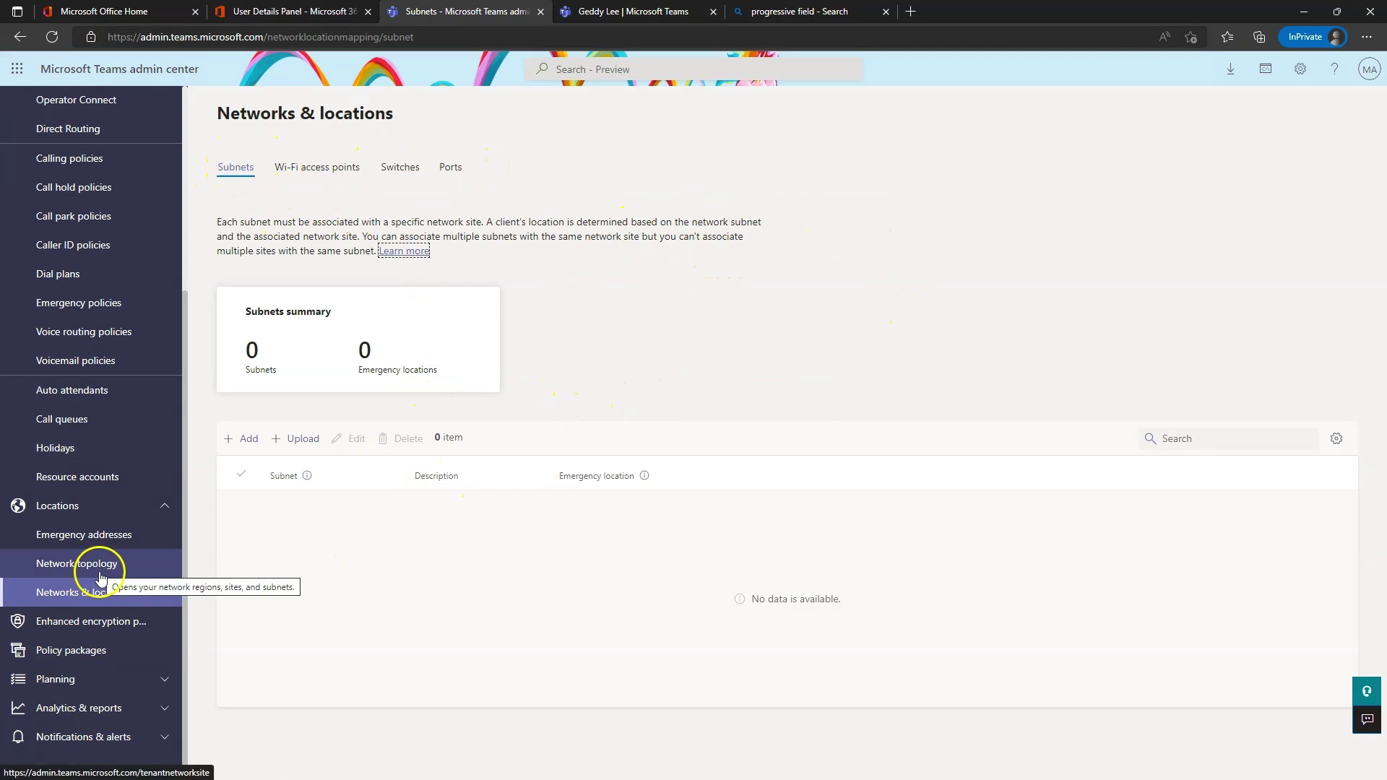
{"action": "scroll", "coordinate": [97, 549], "scroll_direction": "up", "scroll_amount": 3}
{"action": "scroll", "coordinate": [105, 531], "scroll_direction": "down", "scroll_amount": 3}
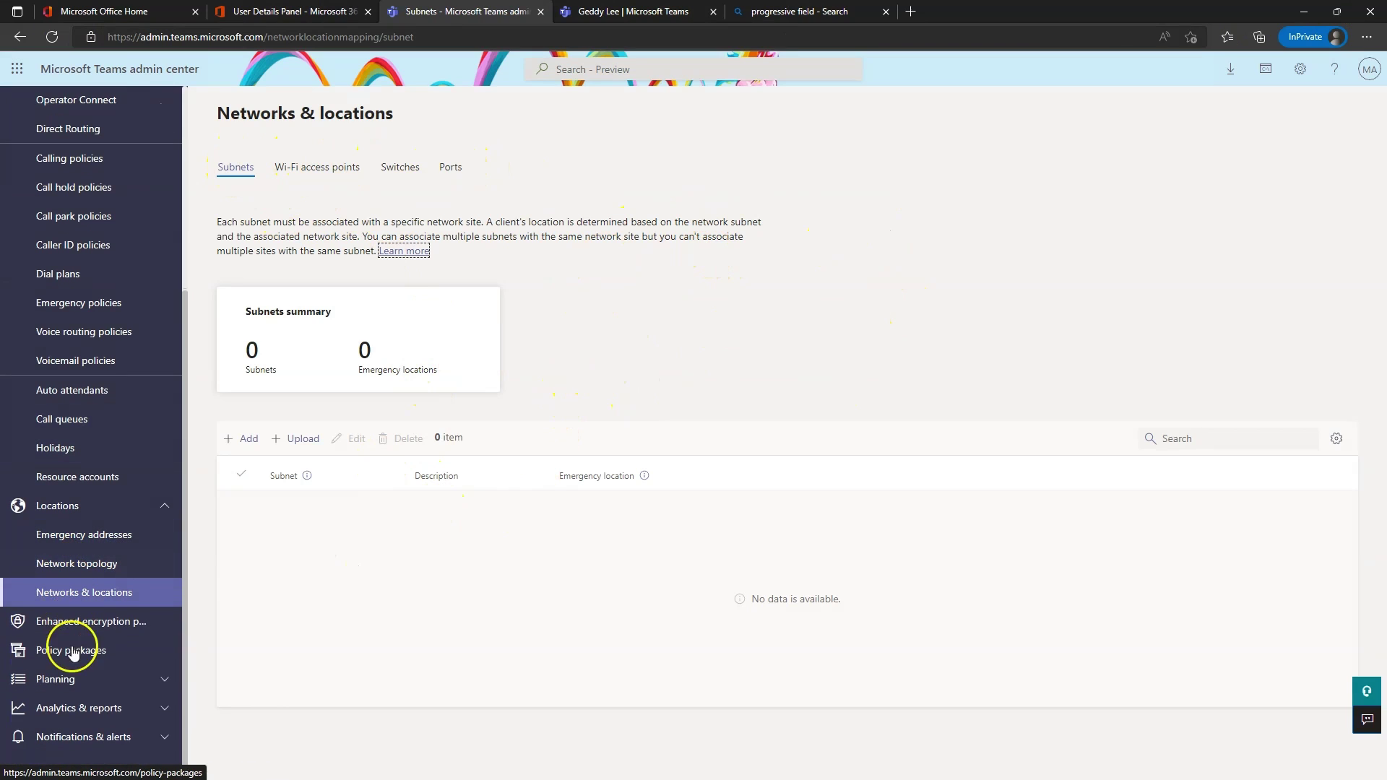
{"action": "left_click", "coordinate": [79, 709]}
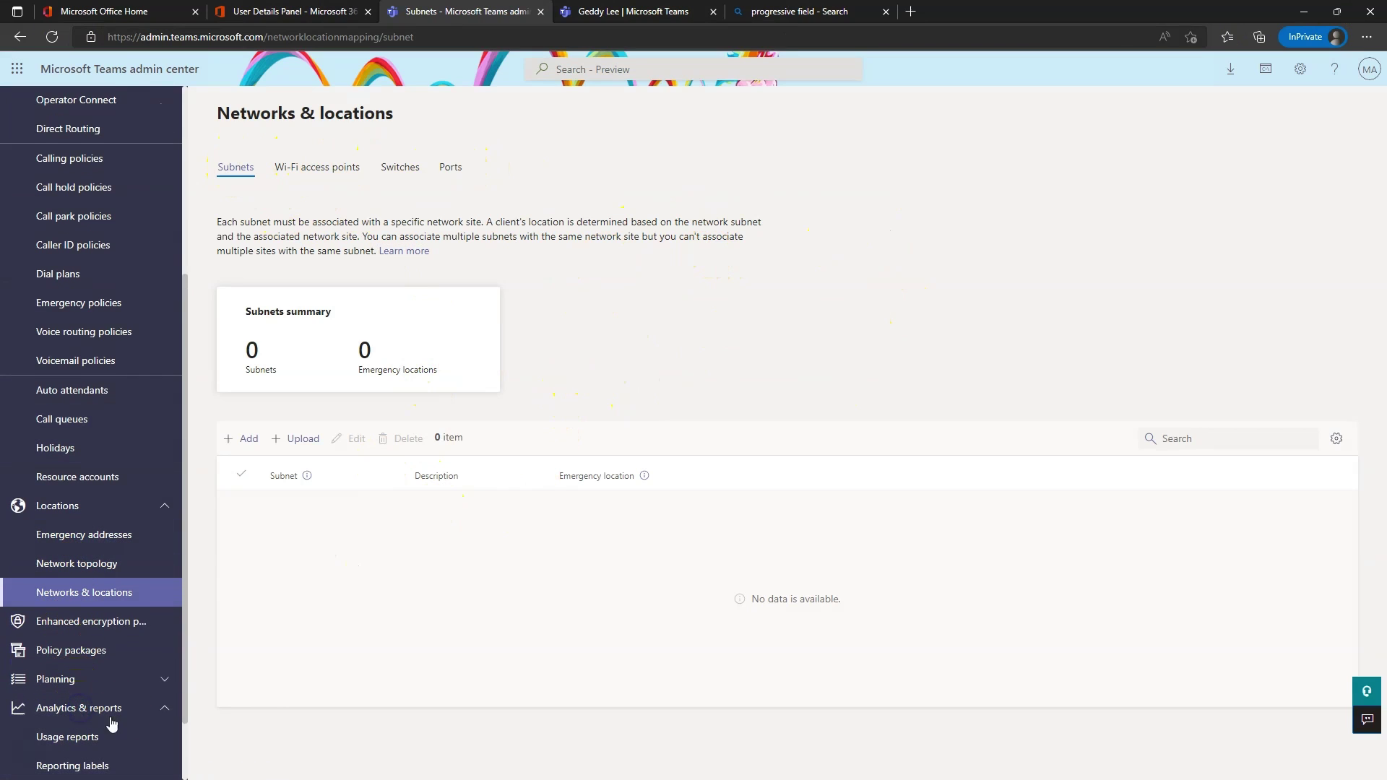
{"action": "scroll", "coordinate": [112, 719], "scroll_direction": "down", "scroll_amount": 2}
{"action": "scroll", "coordinate": [110, 654], "scroll_direction": "up", "scroll_amount": 5}
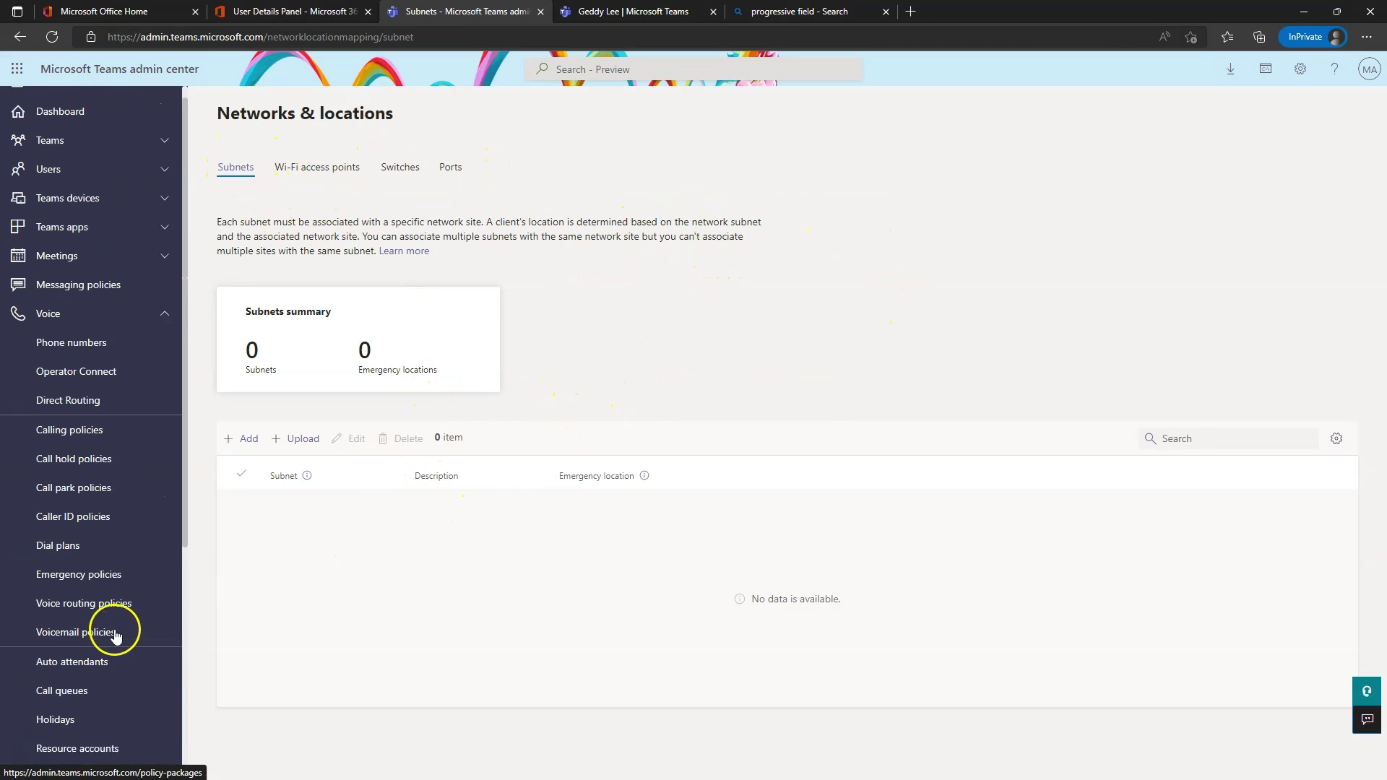
Open the managed users list and view the first listed admin account's meetings and calls history.
{"action": "left_click", "coordinate": [53, 187]}
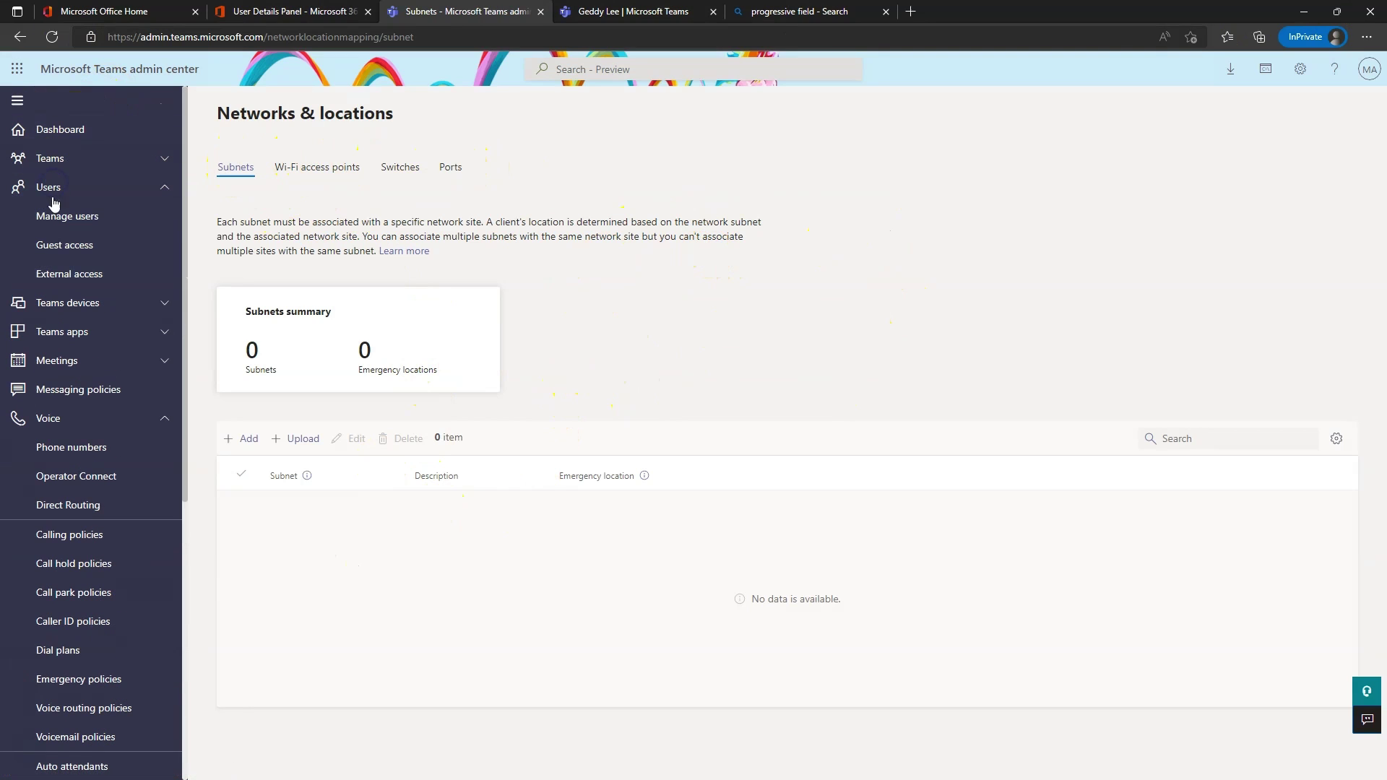
{"action": "left_click", "coordinate": [58, 216]}
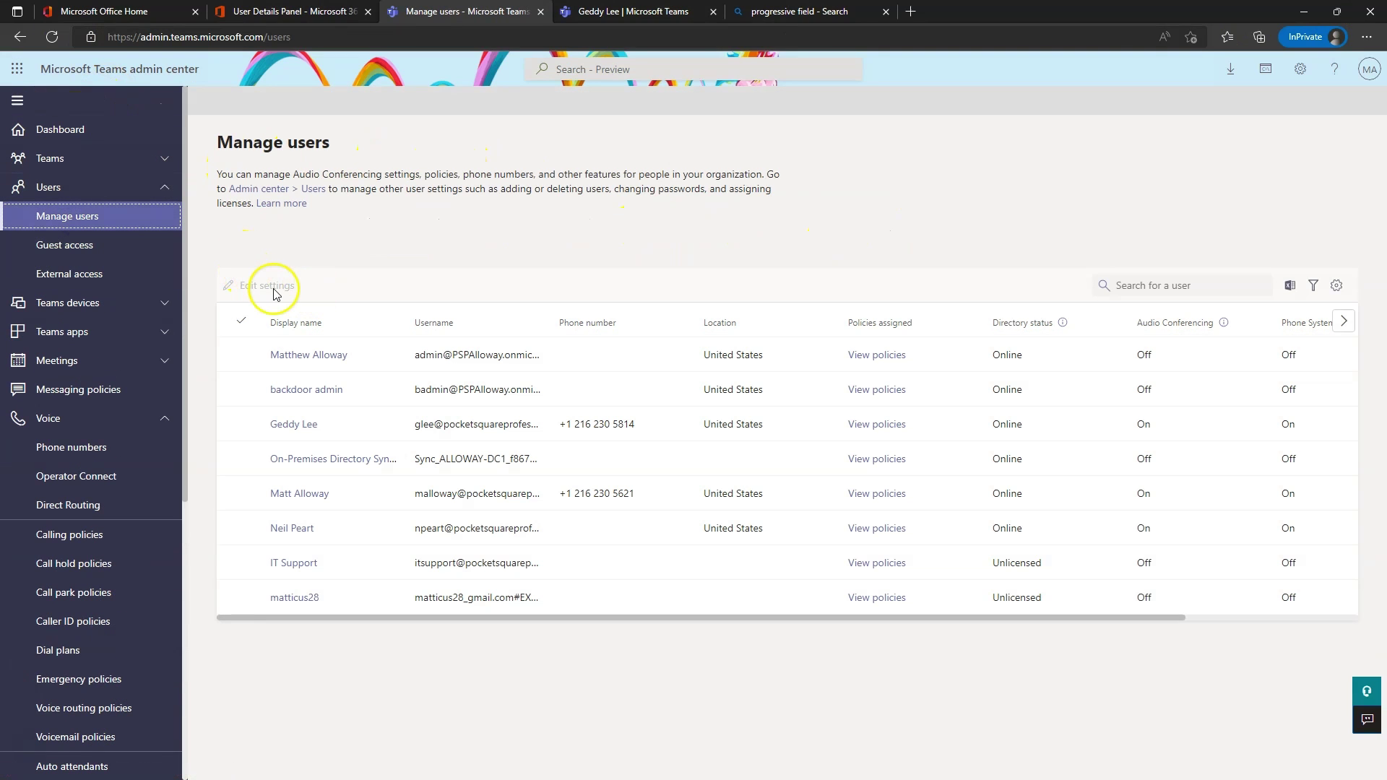
{"action": "left_click", "coordinate": [300, 356]}
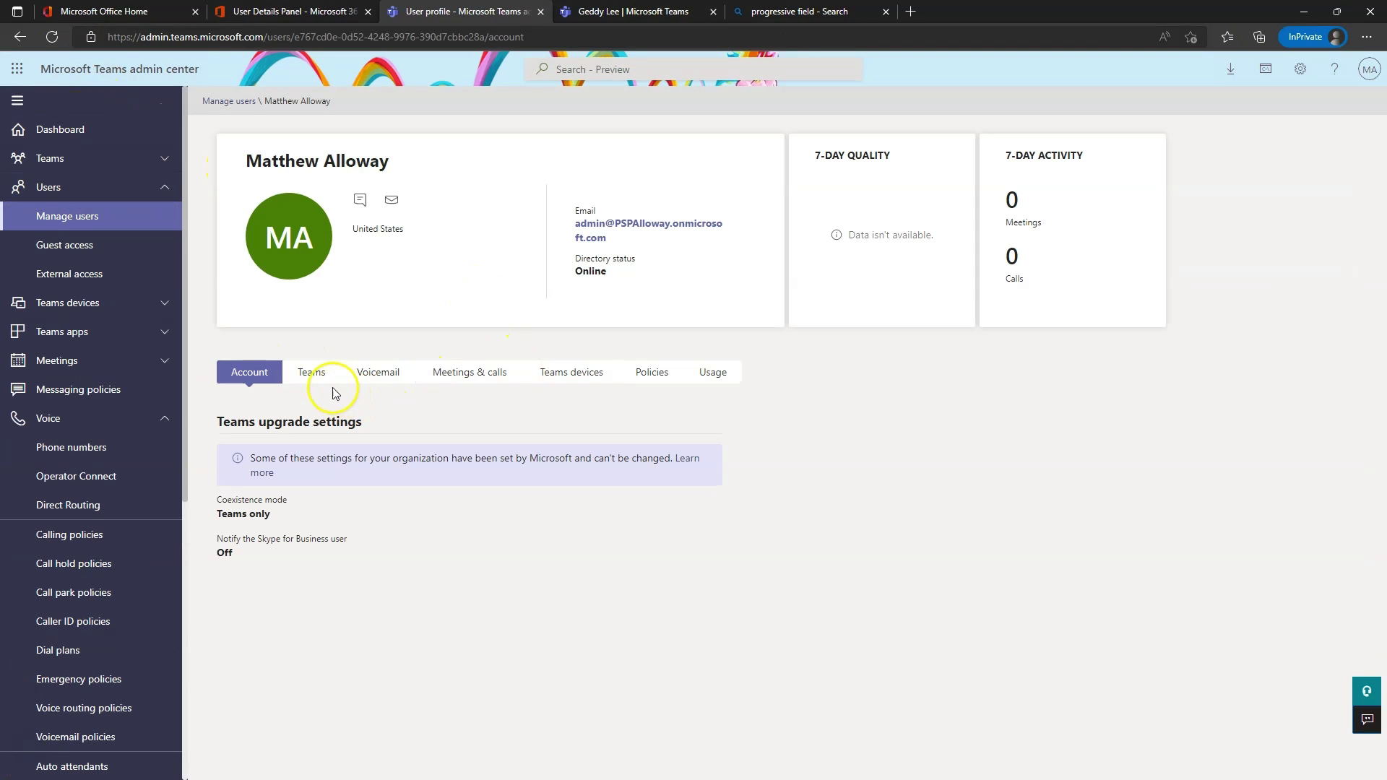
{"action": "left_click", "coordinate": [442, 389]}
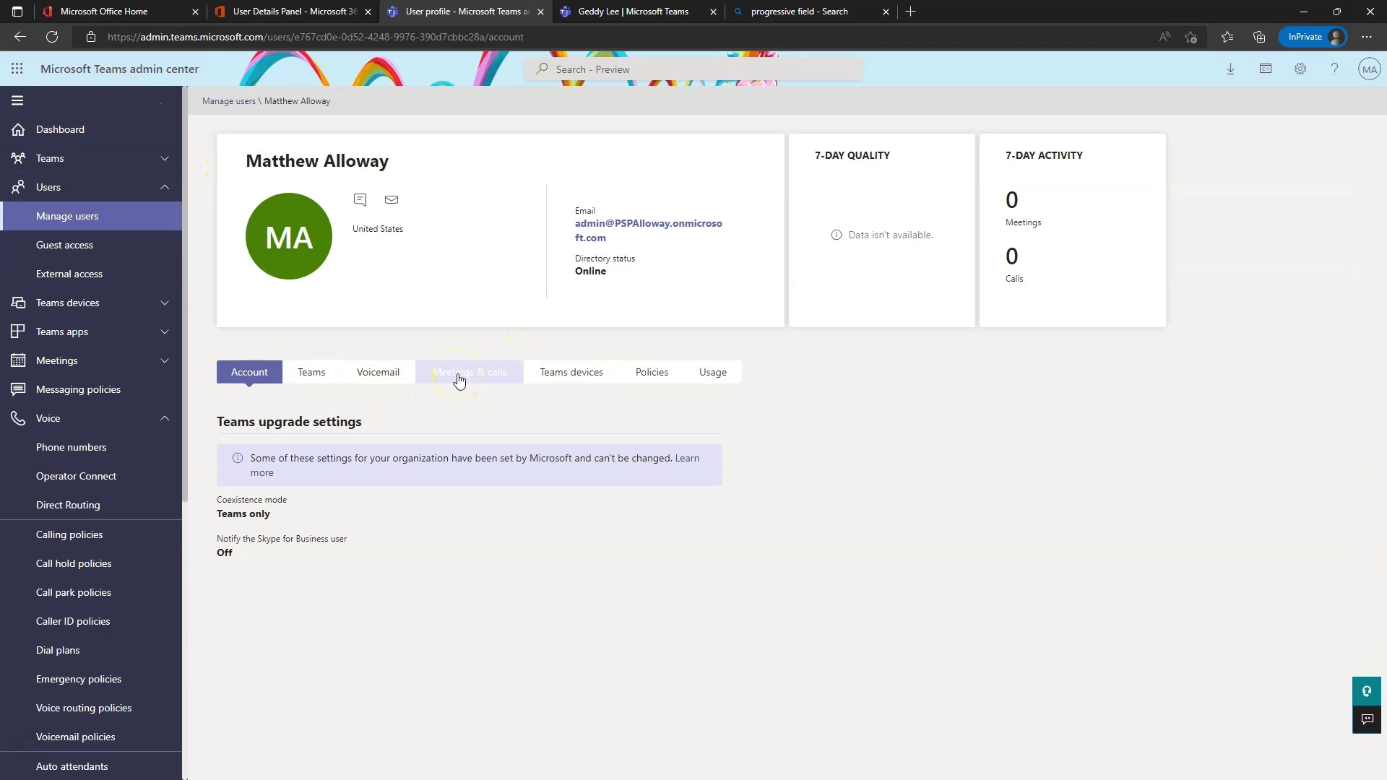
{"action": "left_click", "coordinate": [458, 376]}
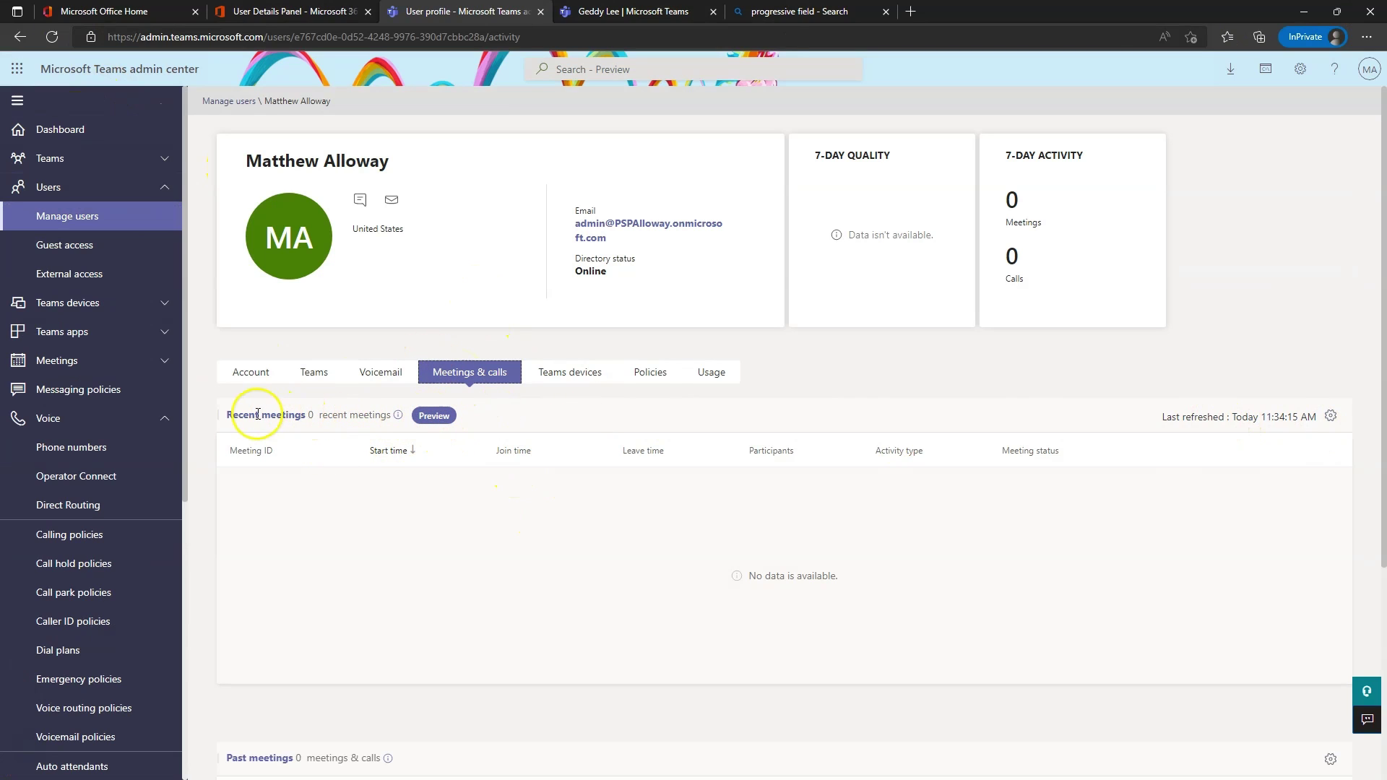
{"action": "left_click", "coordinate": [578, 382]}
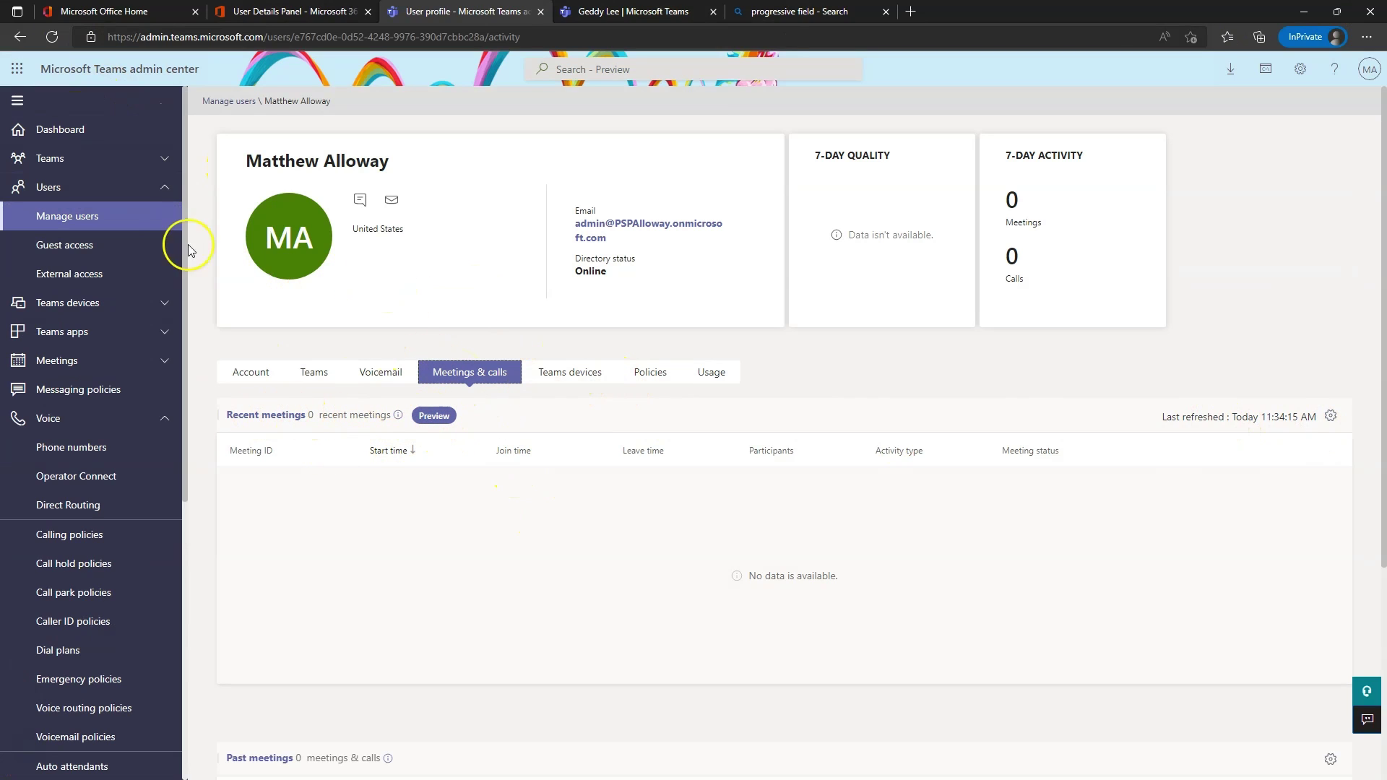
Open the fifth listed user's profile and examine their account details, meetings and calls, and 7-day quality.
{"action": "left_click", "coordinate": [70, 215]}
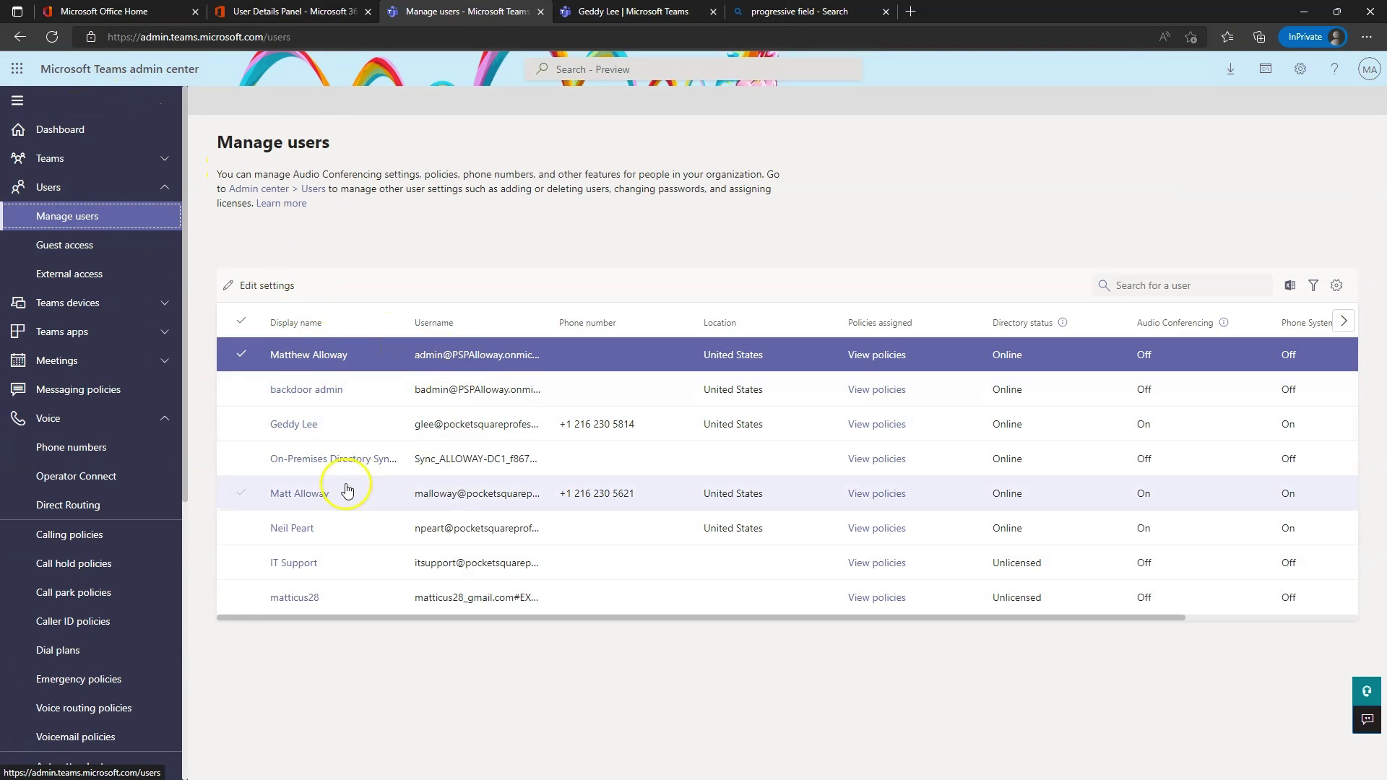
{"action": "left_click", "coordinate": [299, 493]}
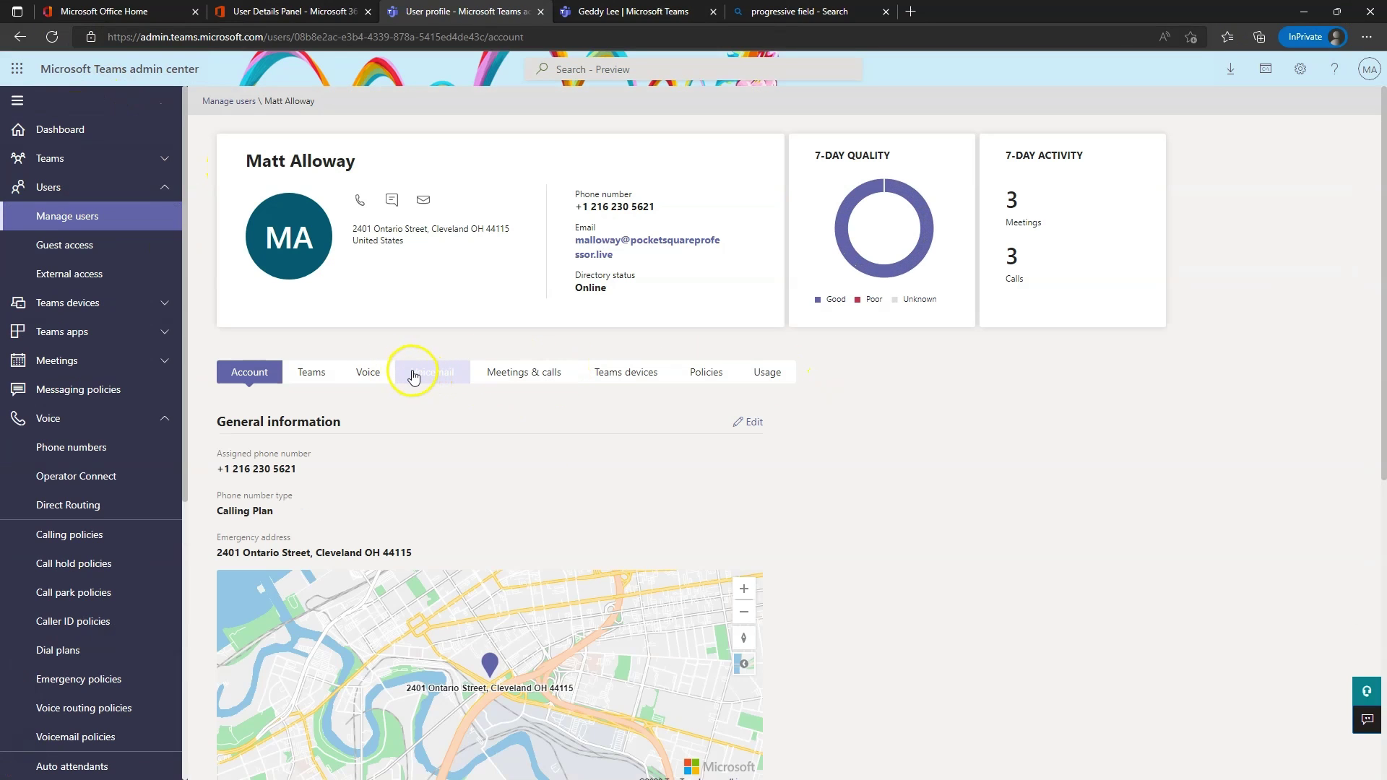
{"action": "left_click", "coordinate": [409, 375]}
{"action": "left_click", "coordinate": [264, 371]}
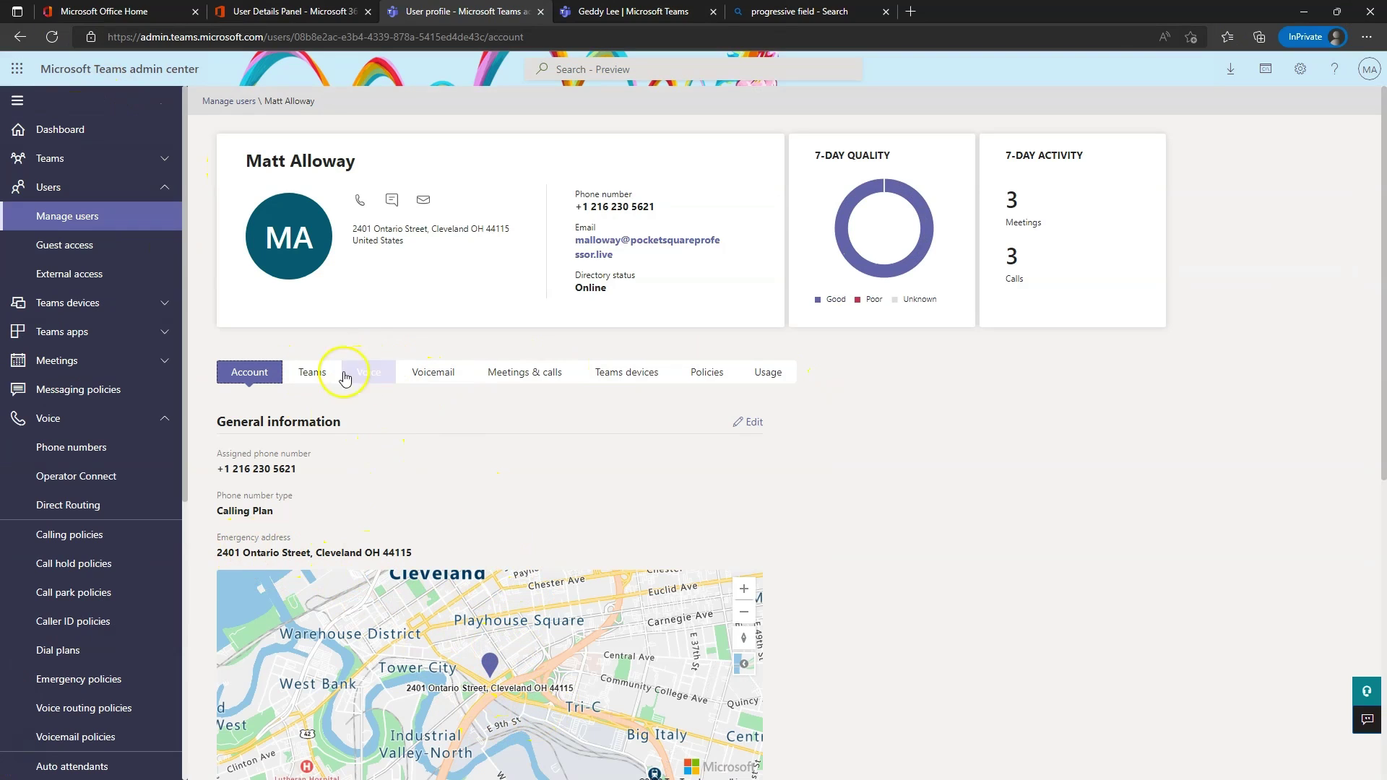
{"action": "left_click", "coordinate": [525, 376]}
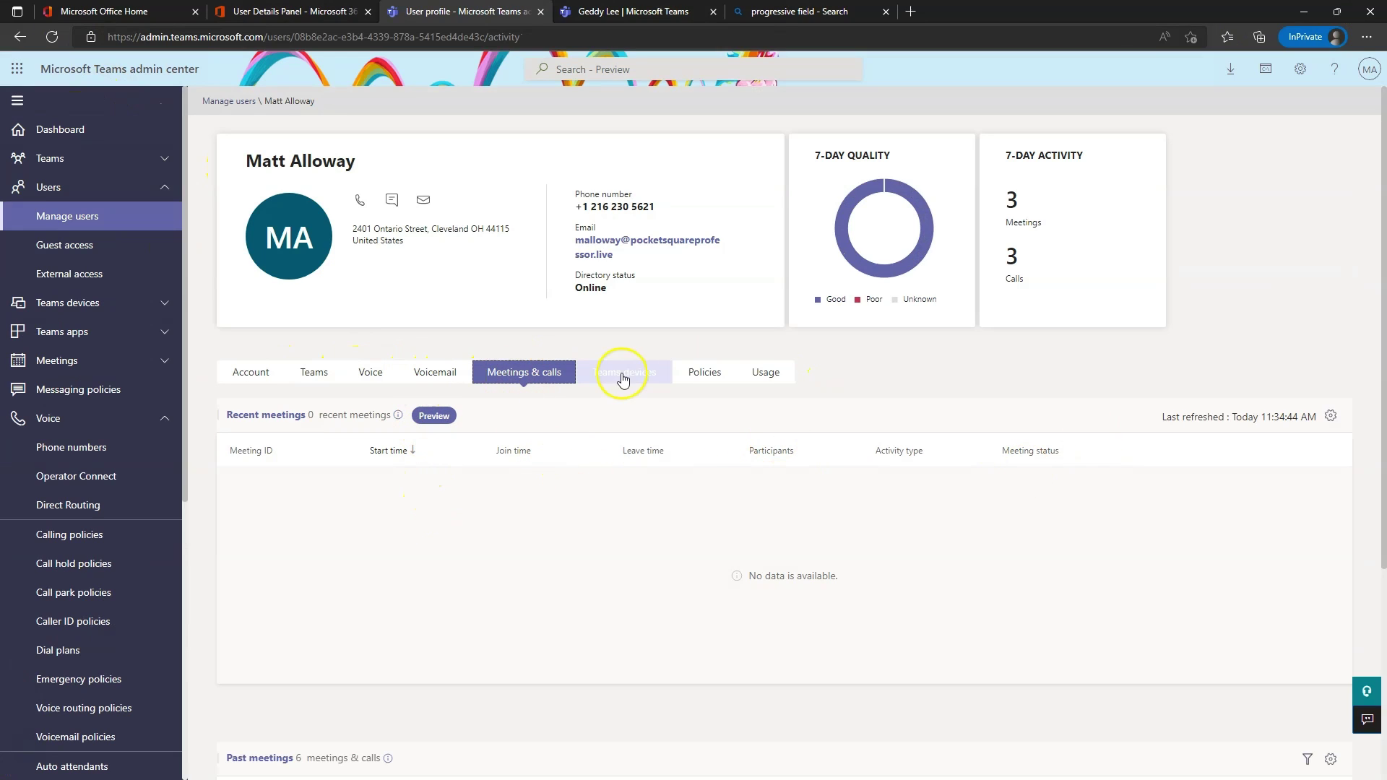
{"action": "left_click", "coordinate": [645, 379]}
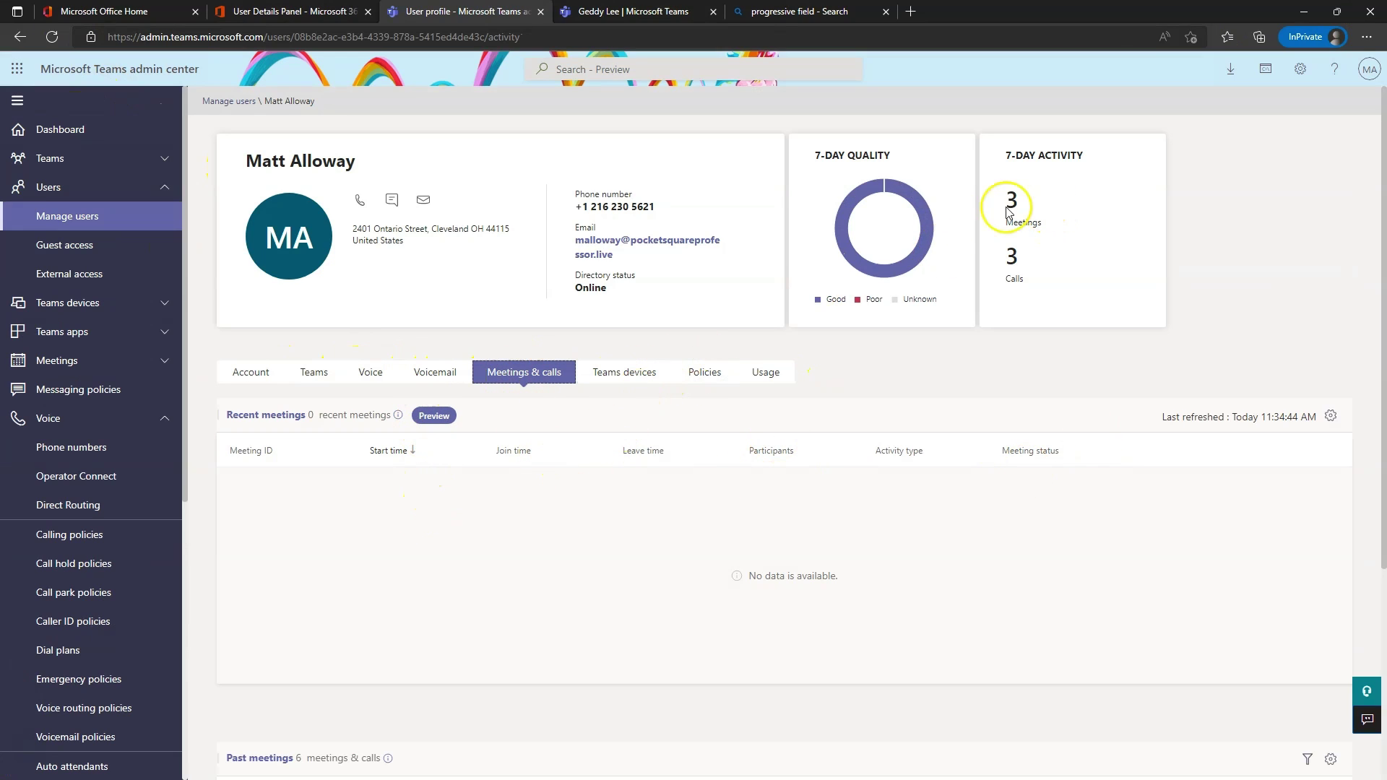
{"action": "mouse_move", "coordinate": [931, 249]}
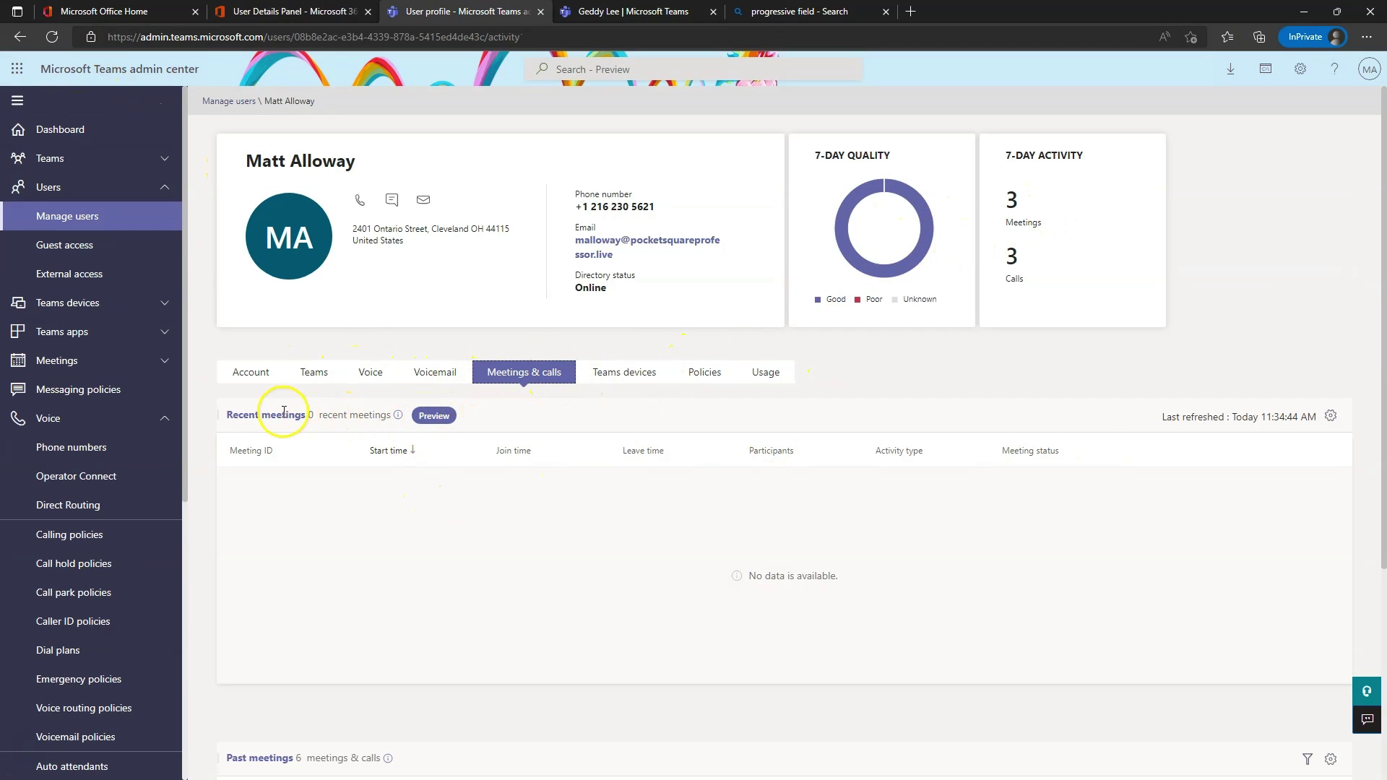
Check the column options of the recent meetings table without applying changes, and view the user's voice settings.
{"action": "left_click", "coordinate": [1330, 416]}
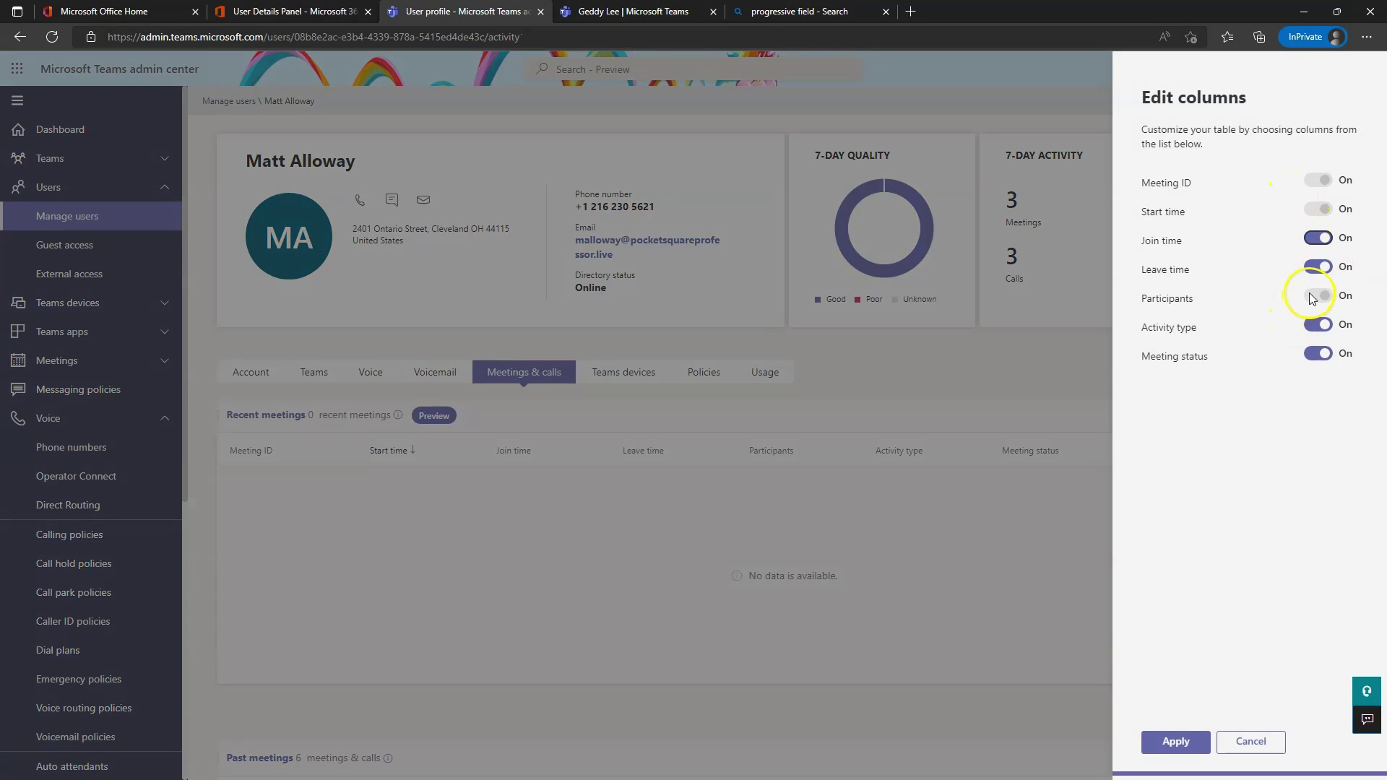
{"action": "left_click", "coordinate": [1249, 752]}
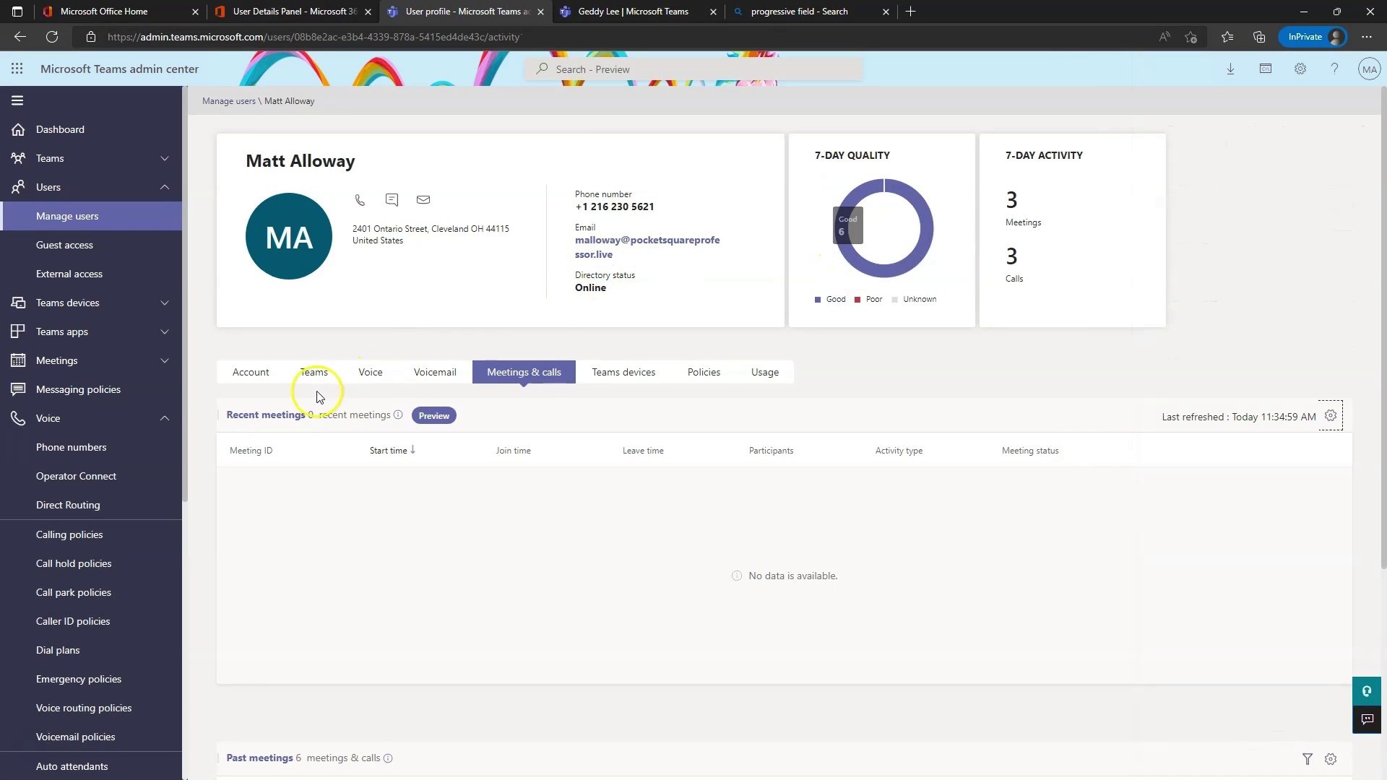
{"action": "left_click", "coordinate": [375, 373]}
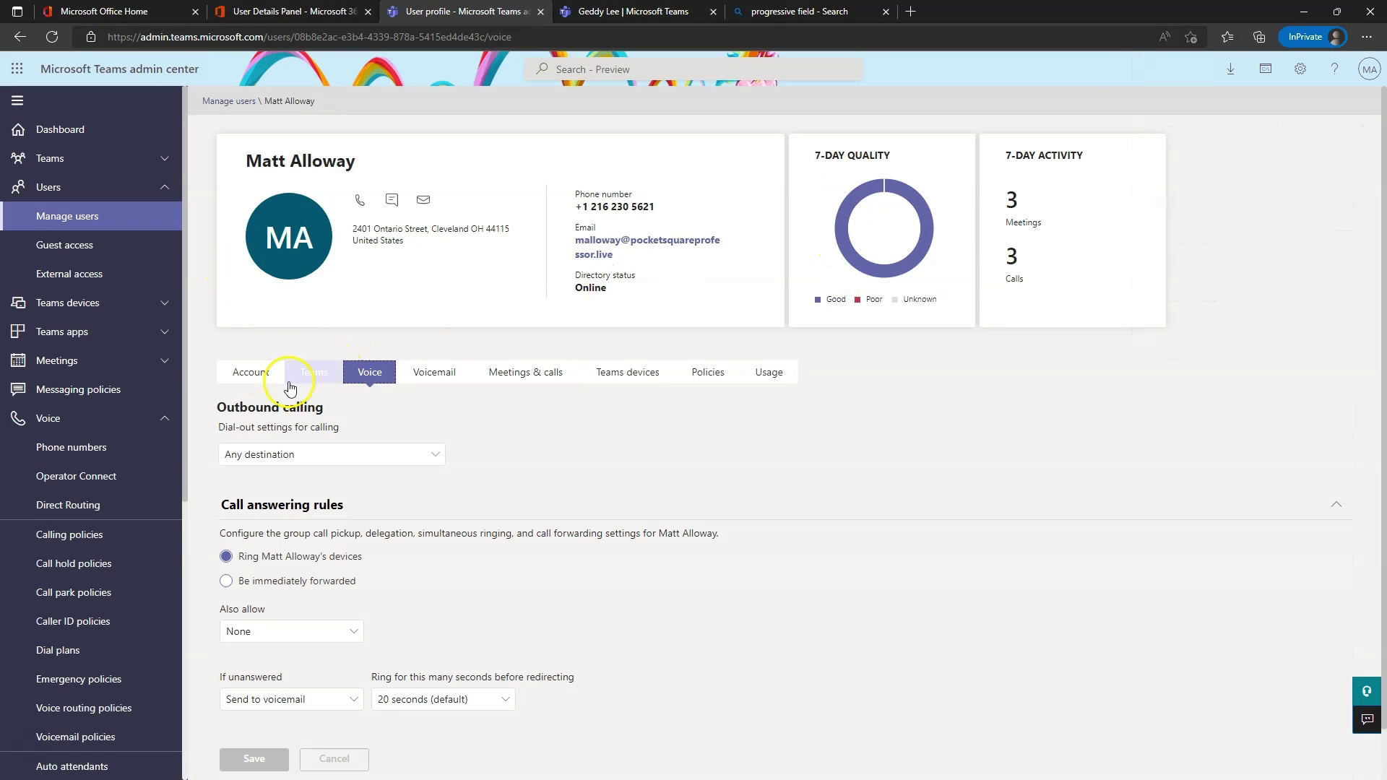
Clear the selection in the managed users list and examine the third listed user's meetings and calls and 7-day quality.
{"action": "left_click", "coordinate": [67, 216]}
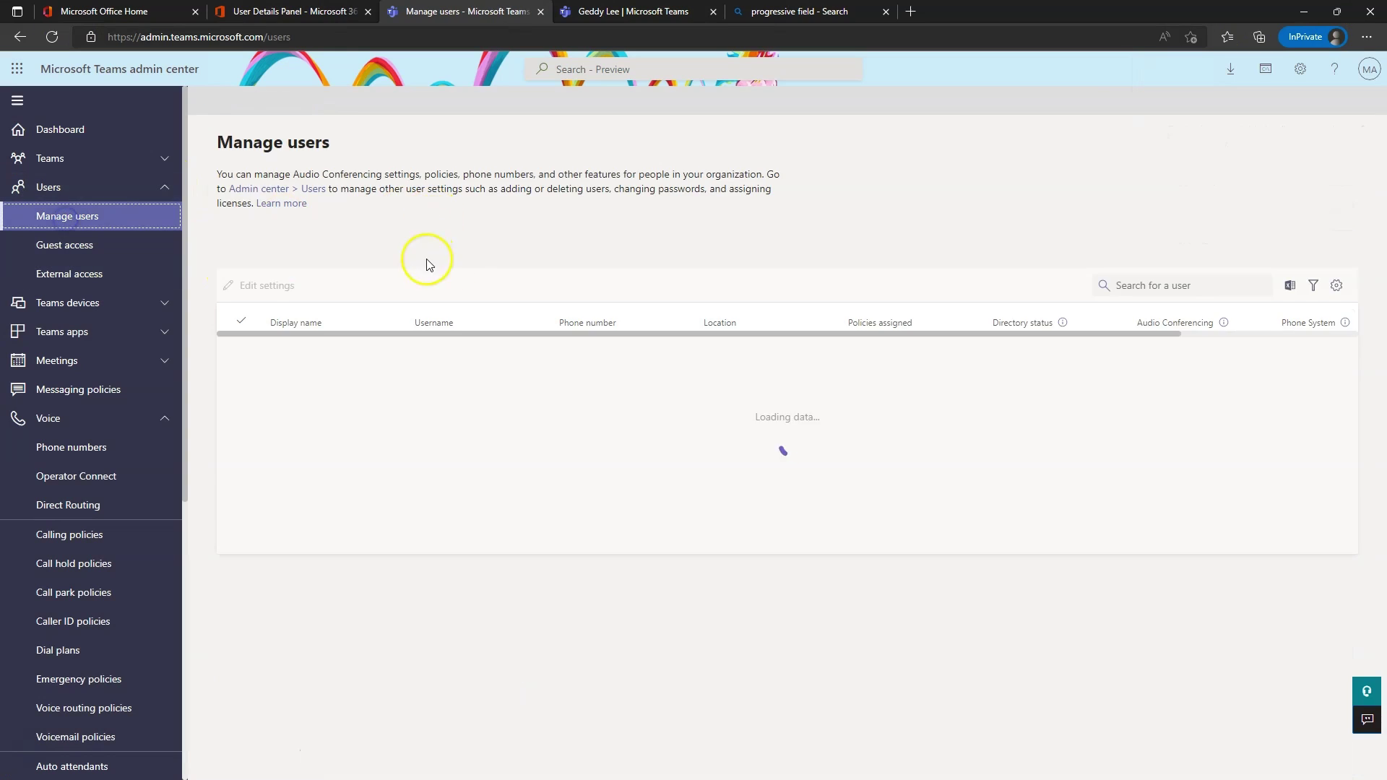
{"action": "left_click", "coordinate": [241, 353]}
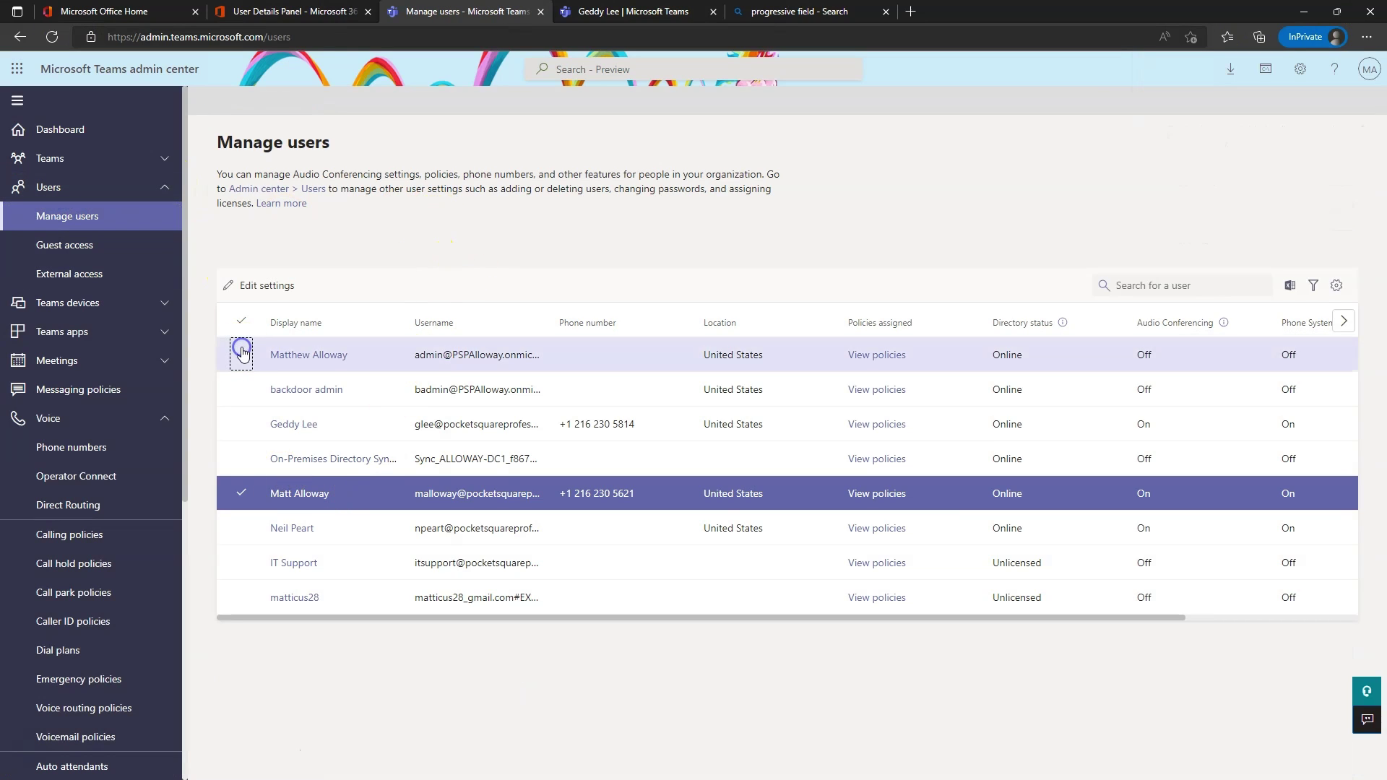
{"action": "left_click", "coordinate": [238, 493]}
{"action": "left_click", "coordinate": [294, 424]}
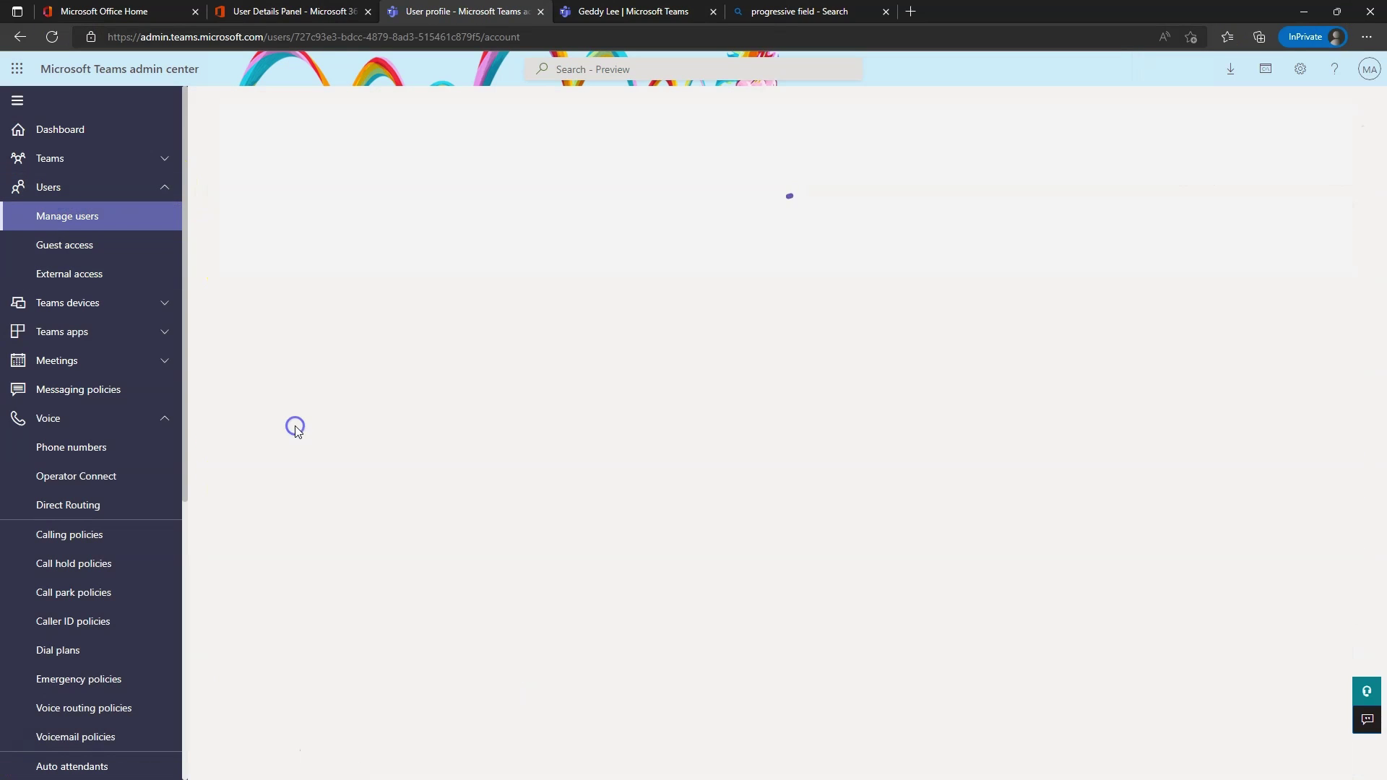
{"action": "left_click", "coordinate": [498, 373]}
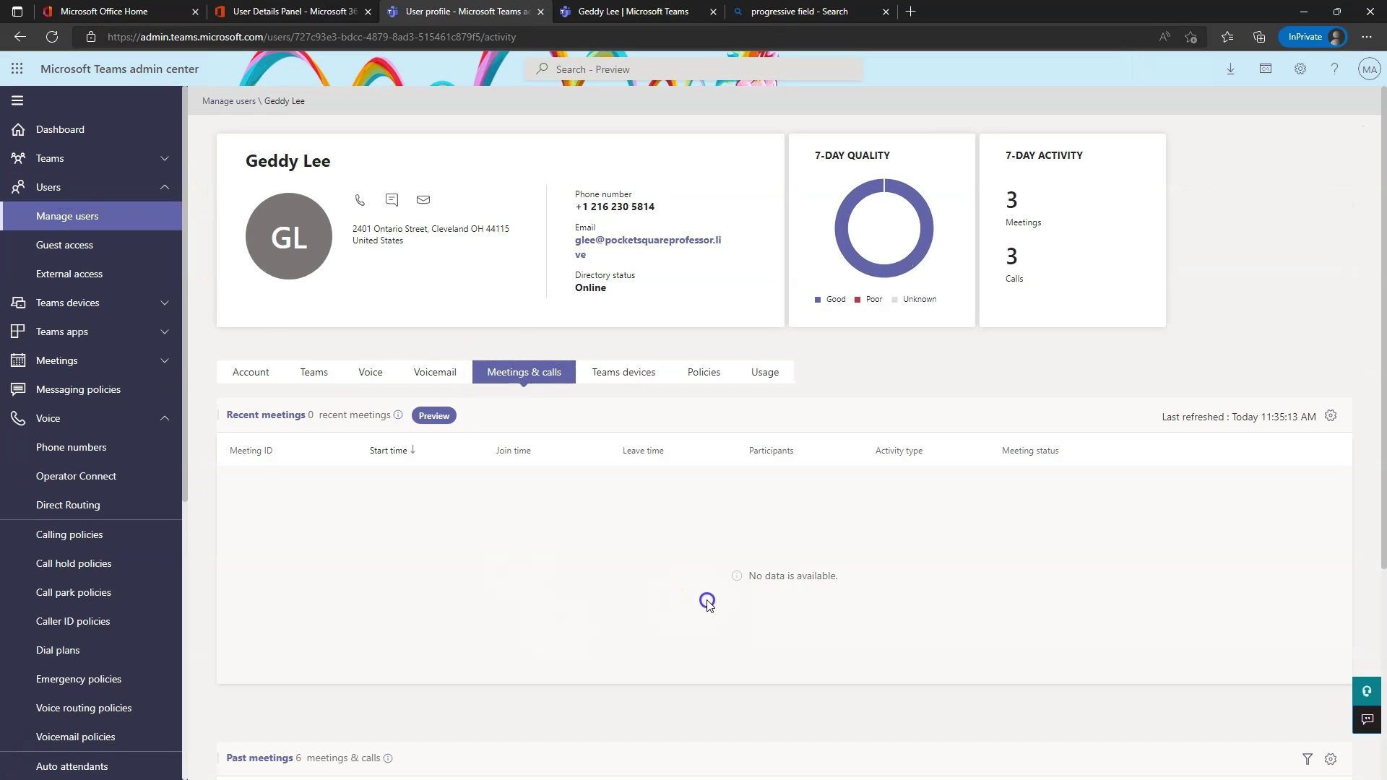
{"action": "mouse_move", "coordinate": [922, 218]}
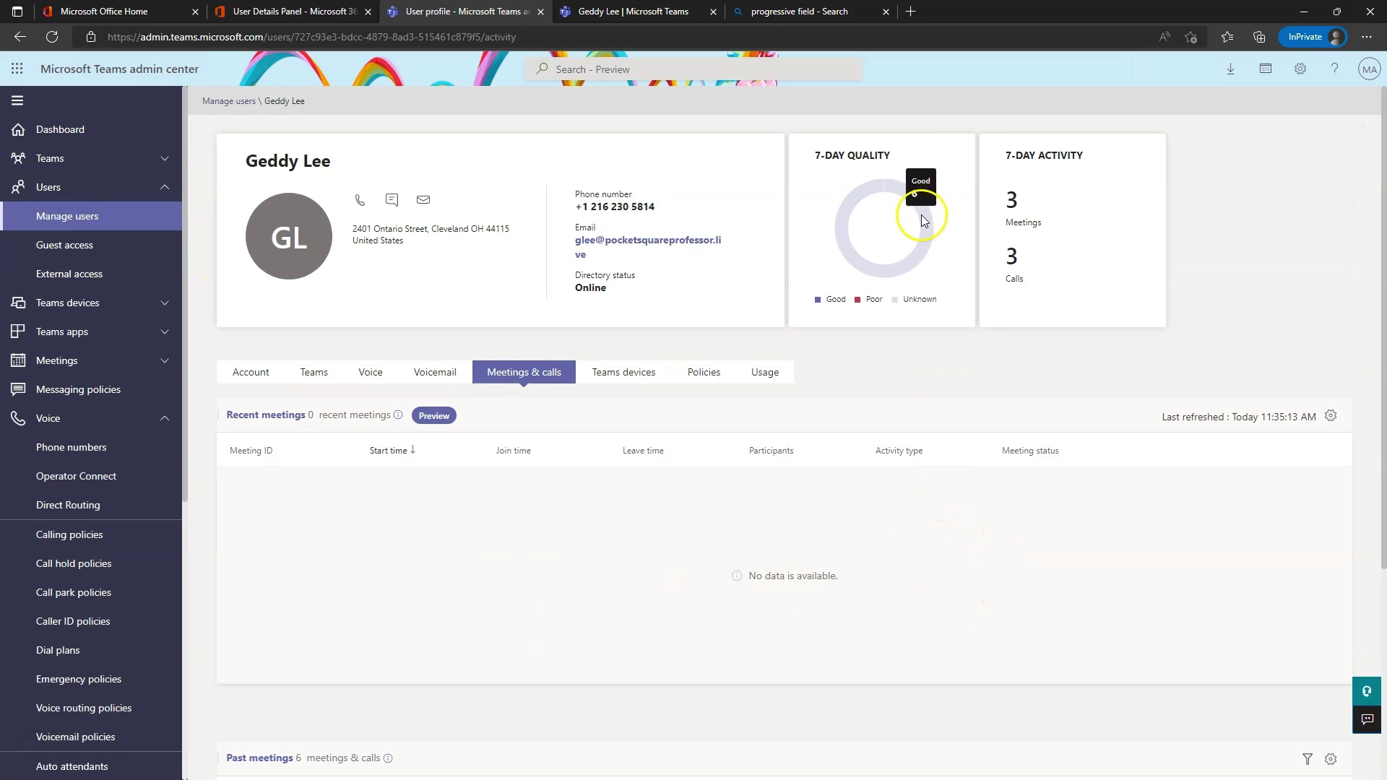
View the user's Teams devices and the Audio Conferencing dial-out usage for the last 7 days.
{"action": "left_click", "coordinate": [627, 374]}
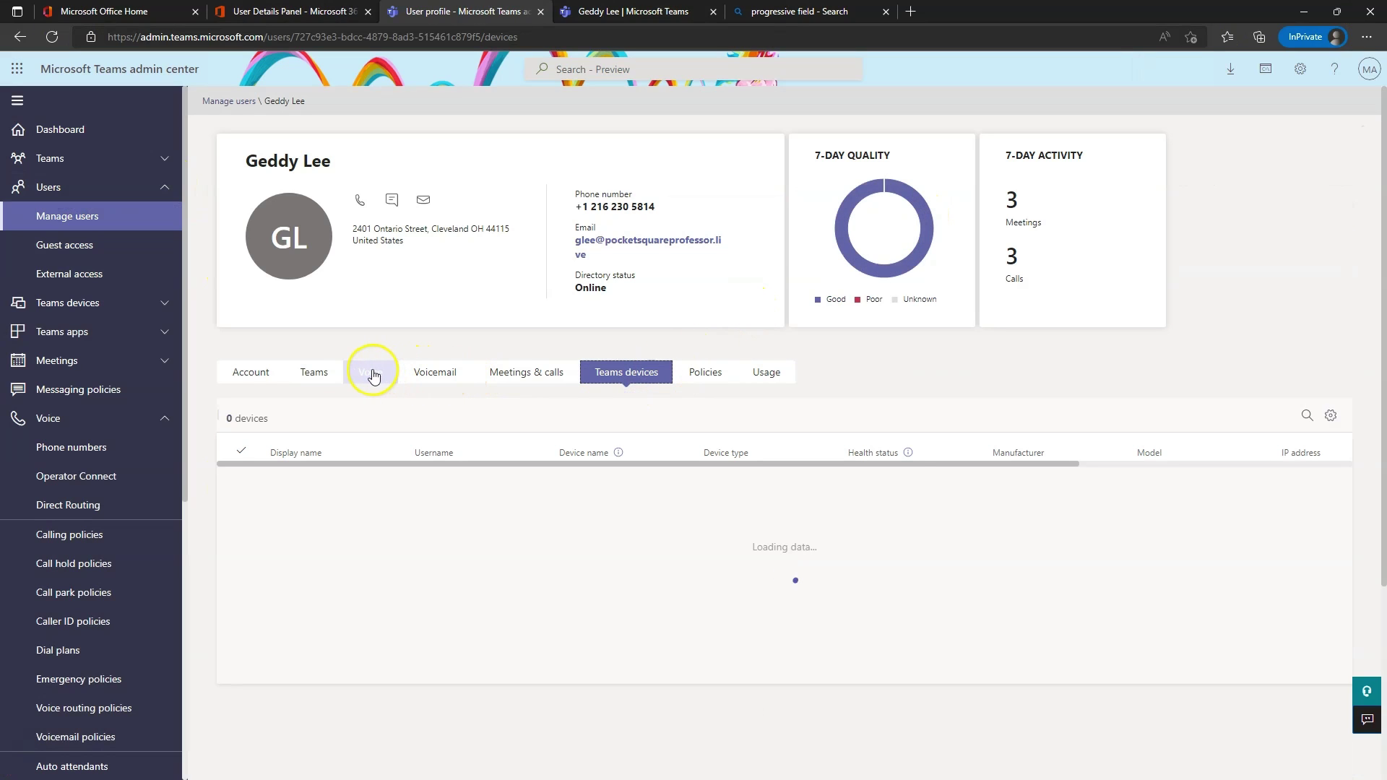
{"action": "left_click", "coordinate": [719, 373]}
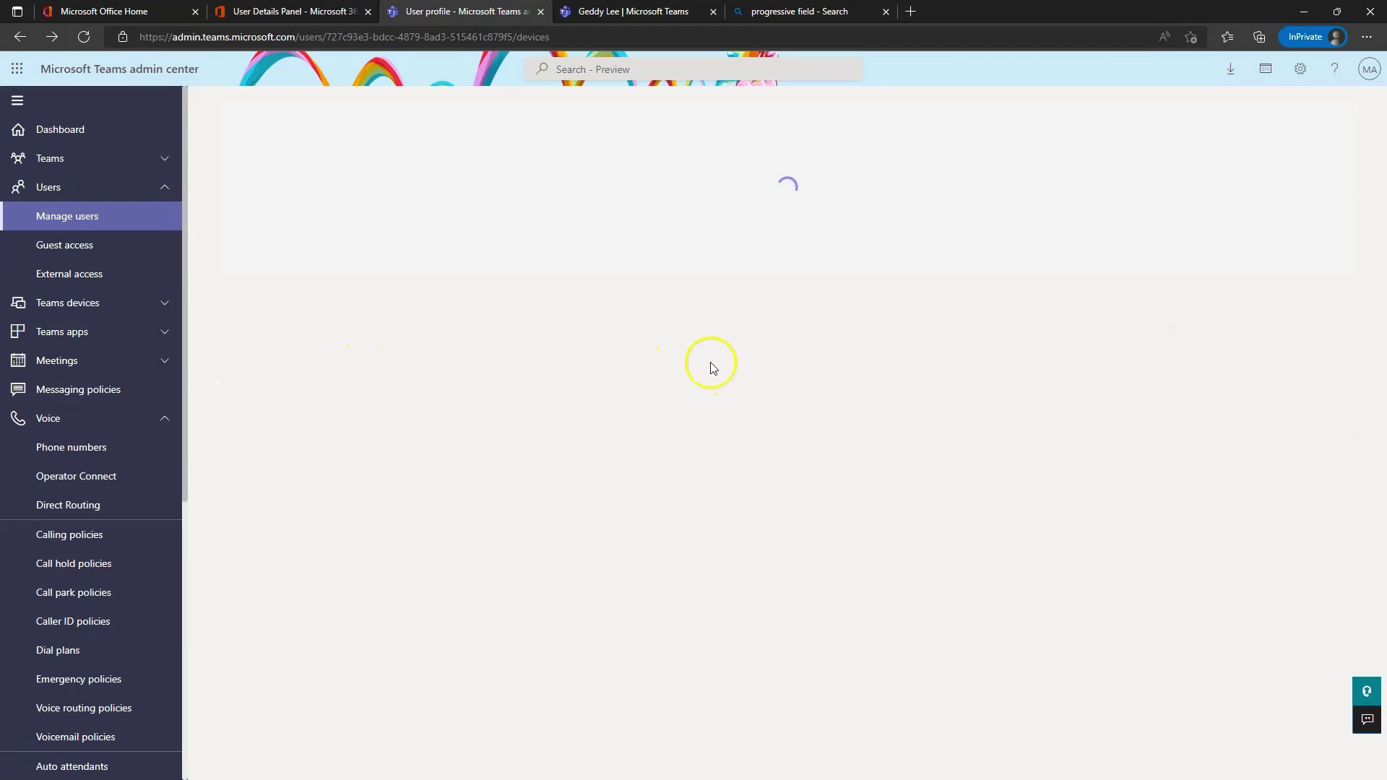
{"action": "key", "text": "alt+Left"}
{"action": "left_click", "coordinate": [781, 371]}
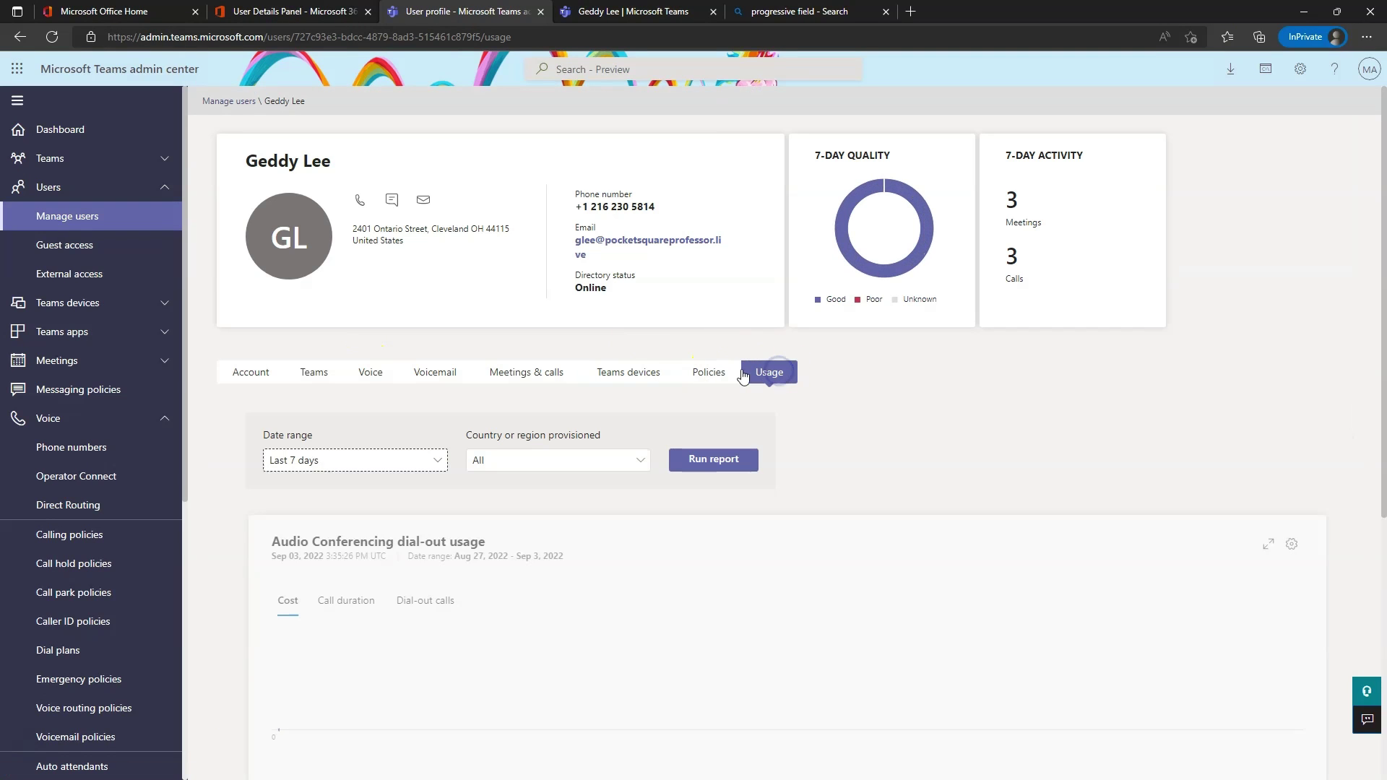
{"action": "scroll", "coordinate": [731, 495], "scroll_direction": "down", "scroll_amount": 5}
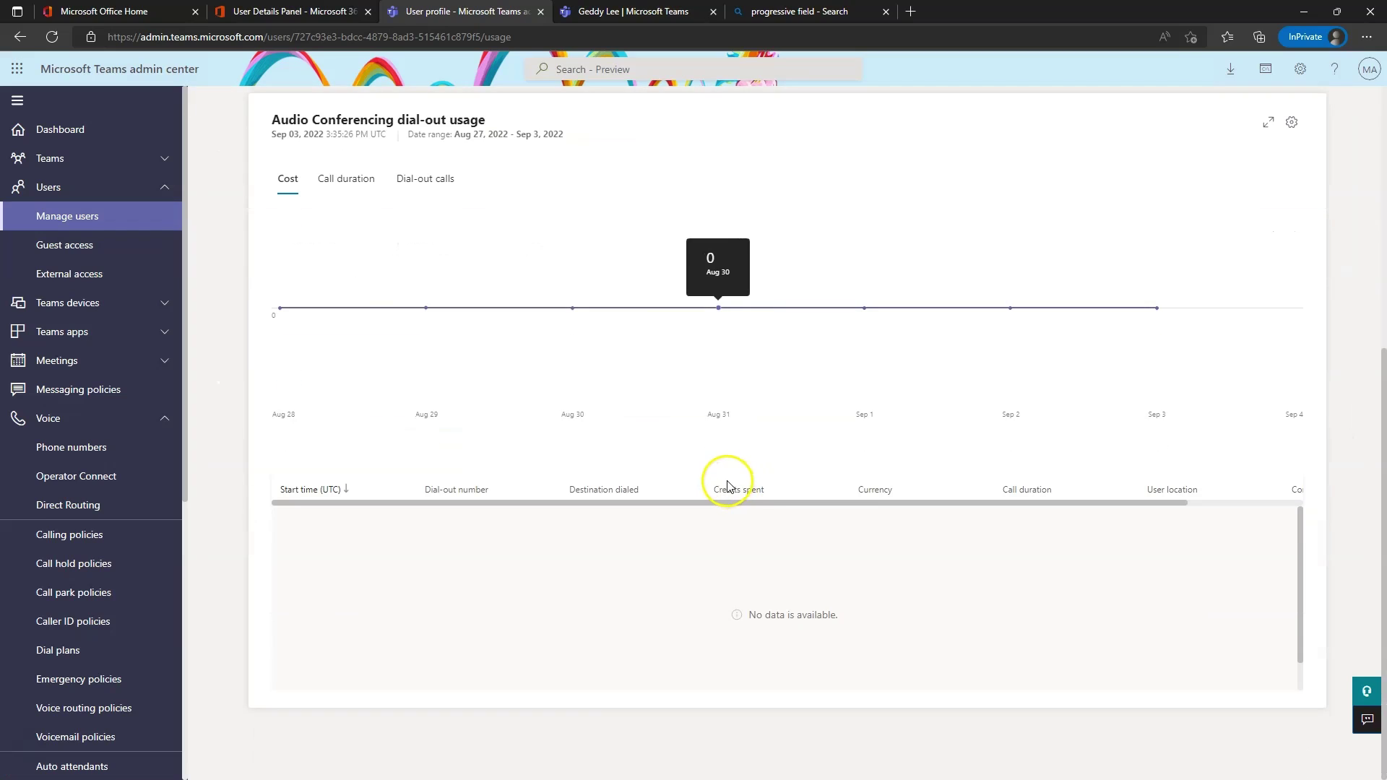
{"action": "scroll", "coordinate": [708, 479], "scroll_direction": "up", "scroll_amount": 5}
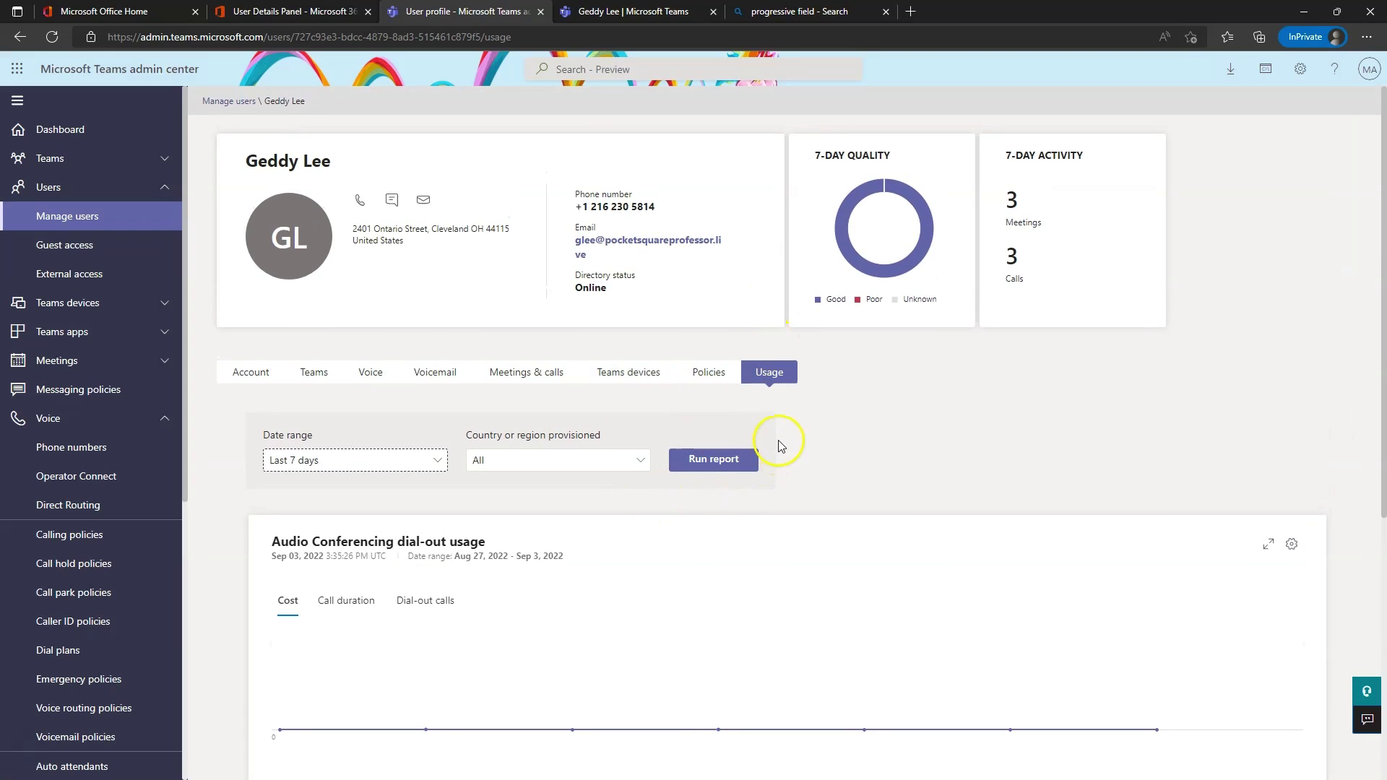
Return to the user's meetings and calls and inspect the good-quality segment of the 7-day quality chart.
{"action": "left_click", "coordinate": [520, 367]}
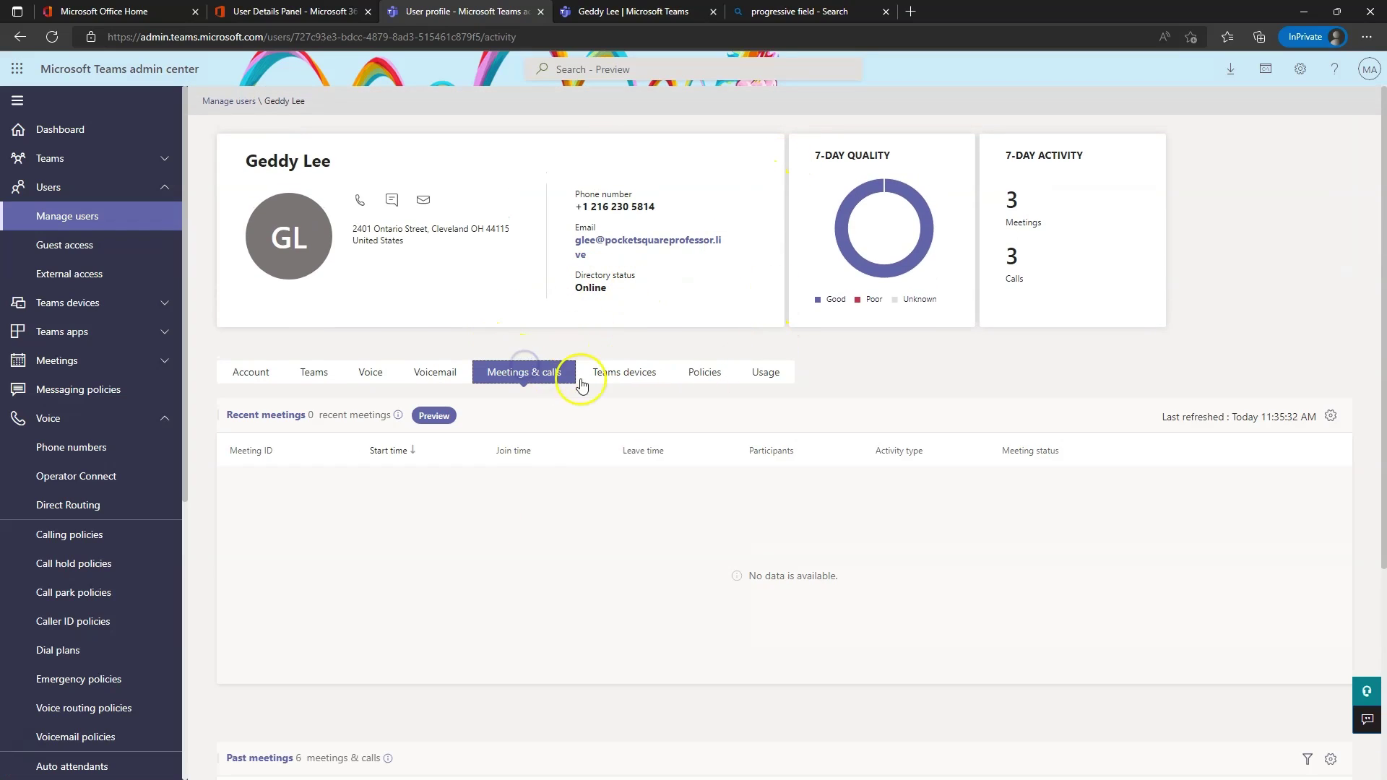
{"action": "mouse_move", "coordinate": [867, 209]}
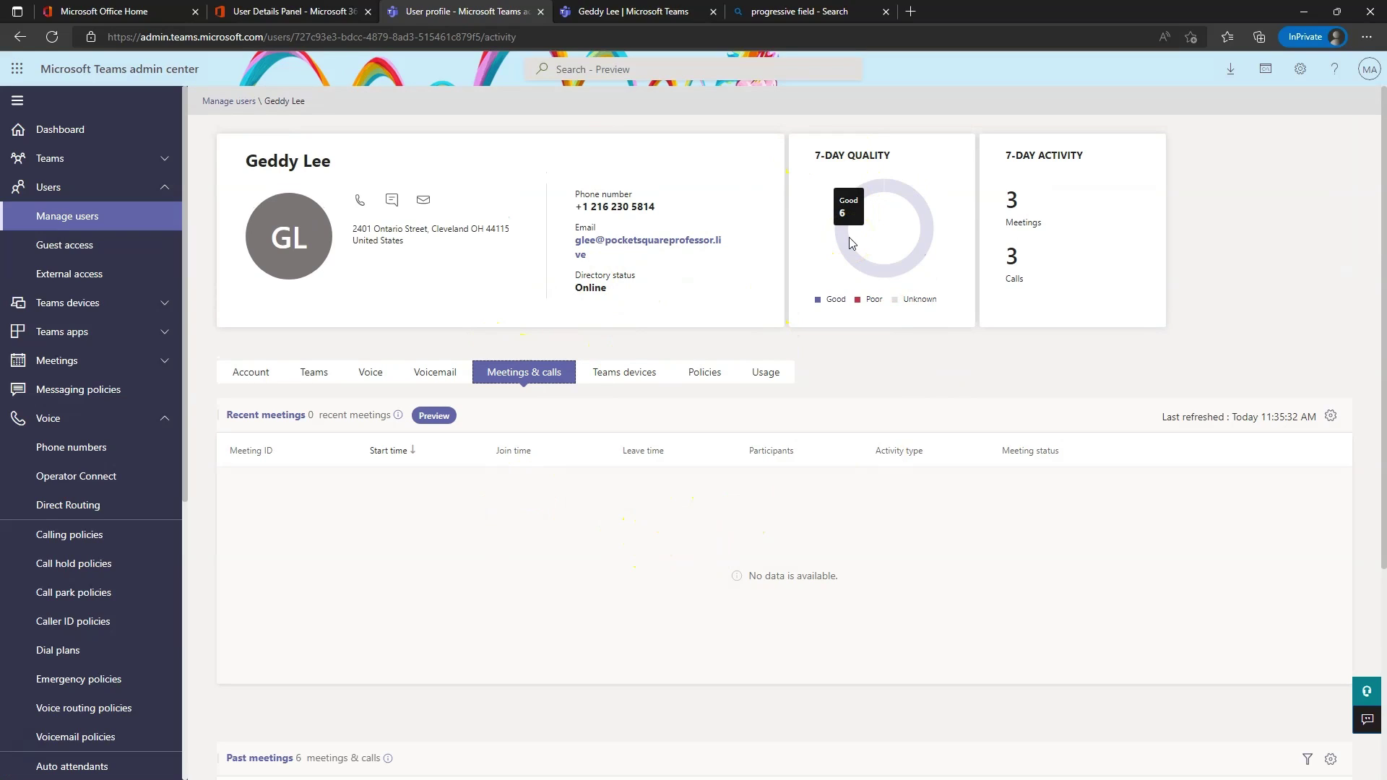
{"action": "left_click", "coordinate": [806, 244]}
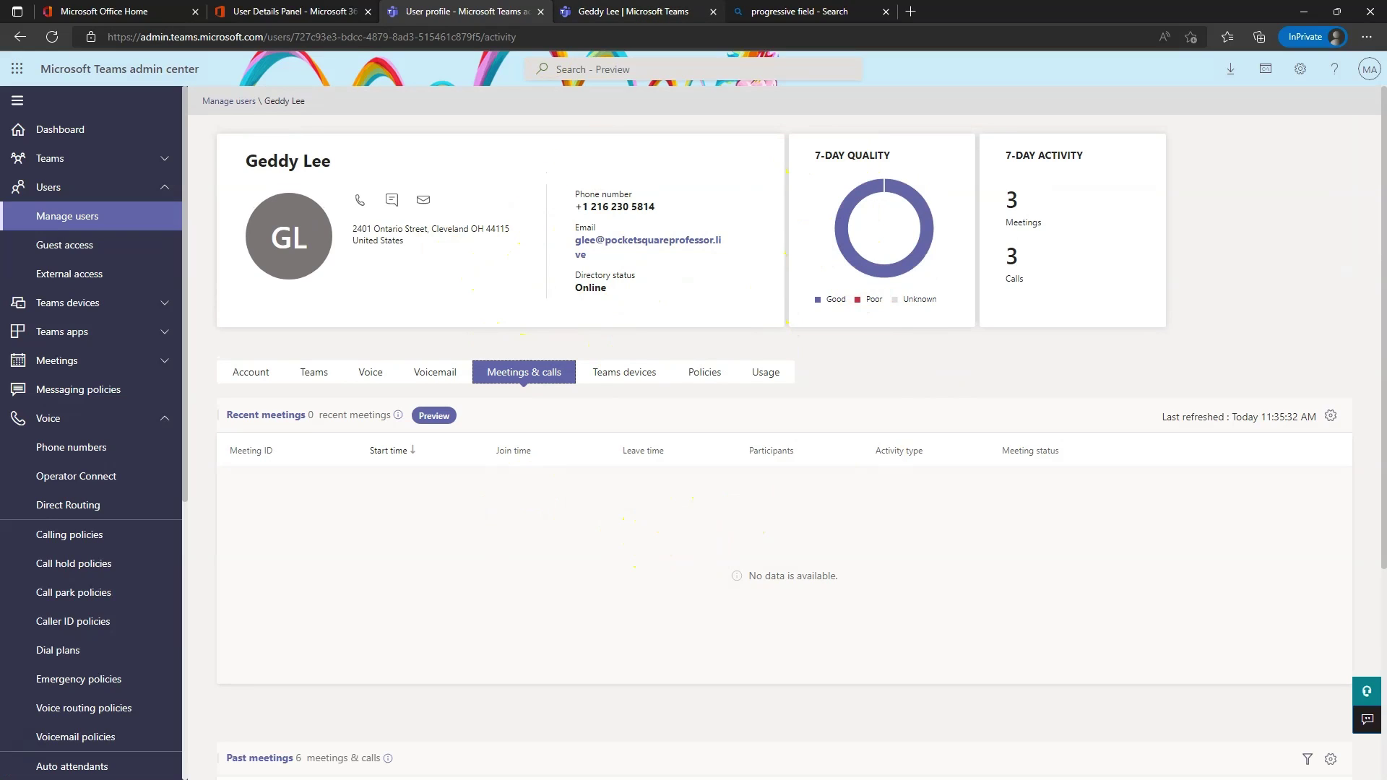
Switch to the Teams chat, start an audio call with the pinned contact, continuing without audio or video, and mute the microphone.
{"action": "left_click", "coordinate": [614, 11]}
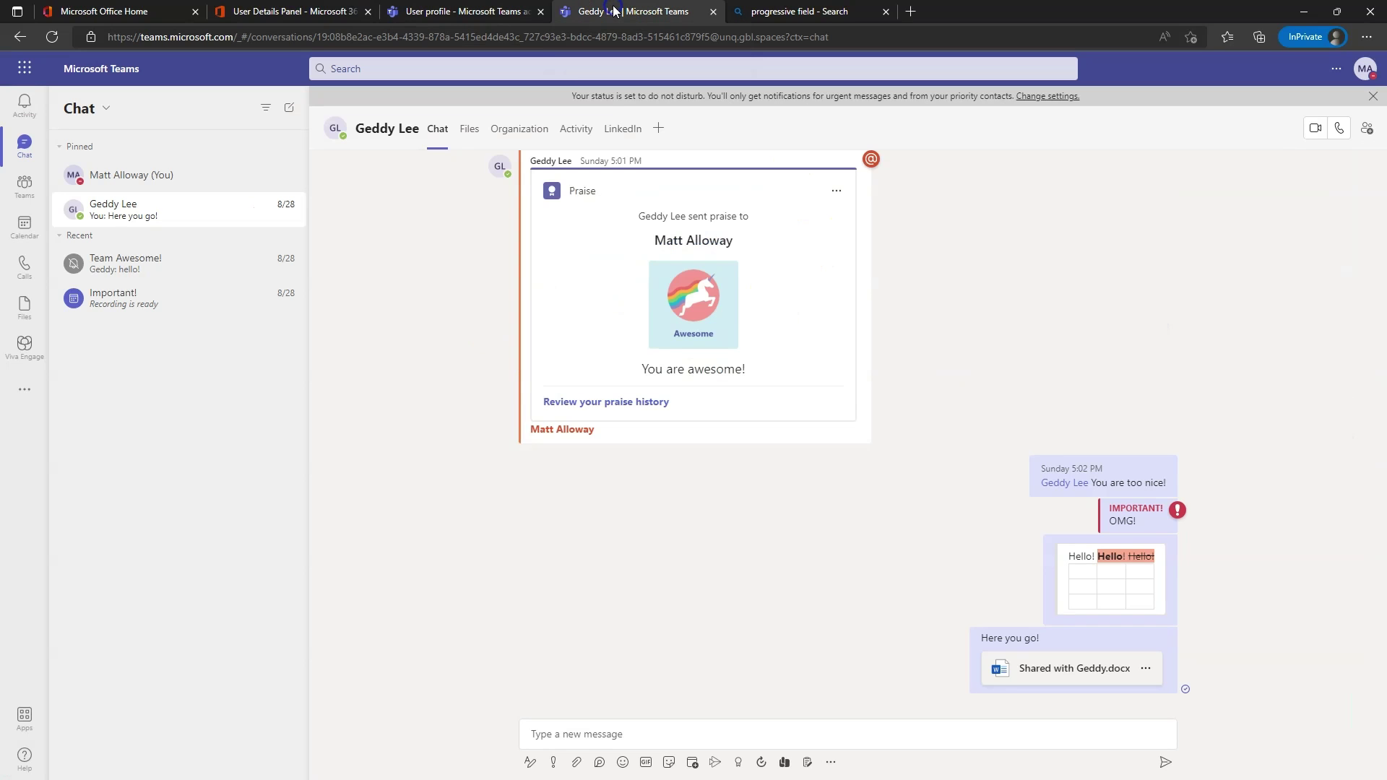
{"action": "left_click", "coordinate": [1340, 130]}
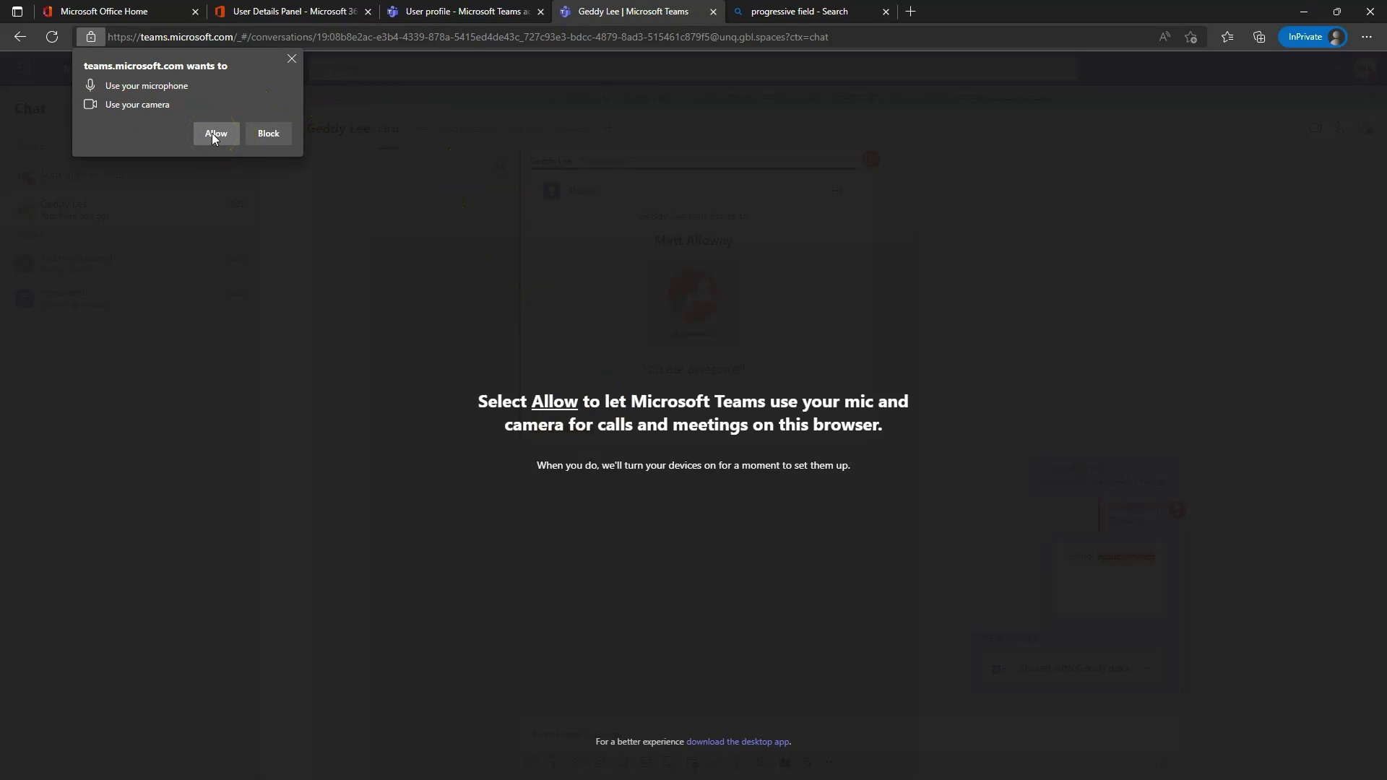
{"action": "left_click", "coordinate": [291, 59]}
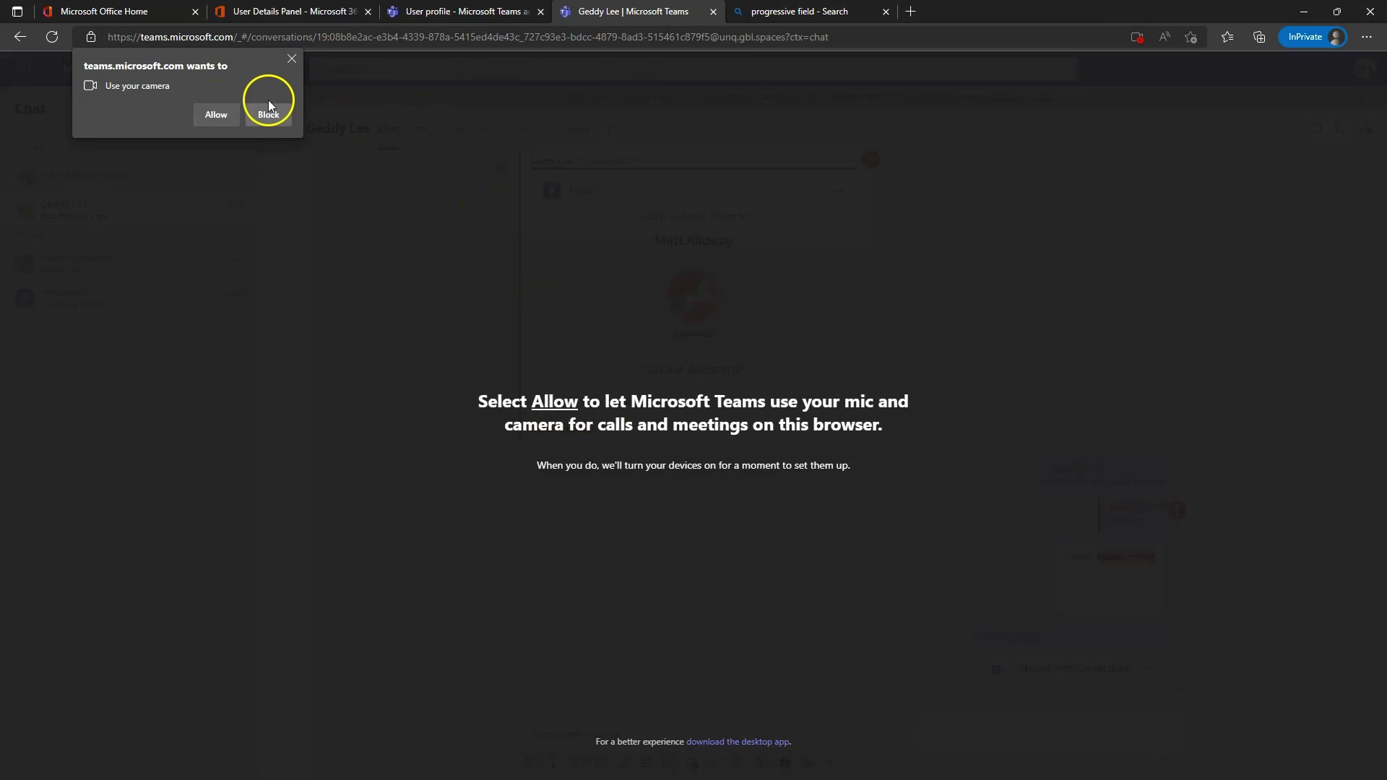
{"action": "left_click", "coordinate": [216, 114]}
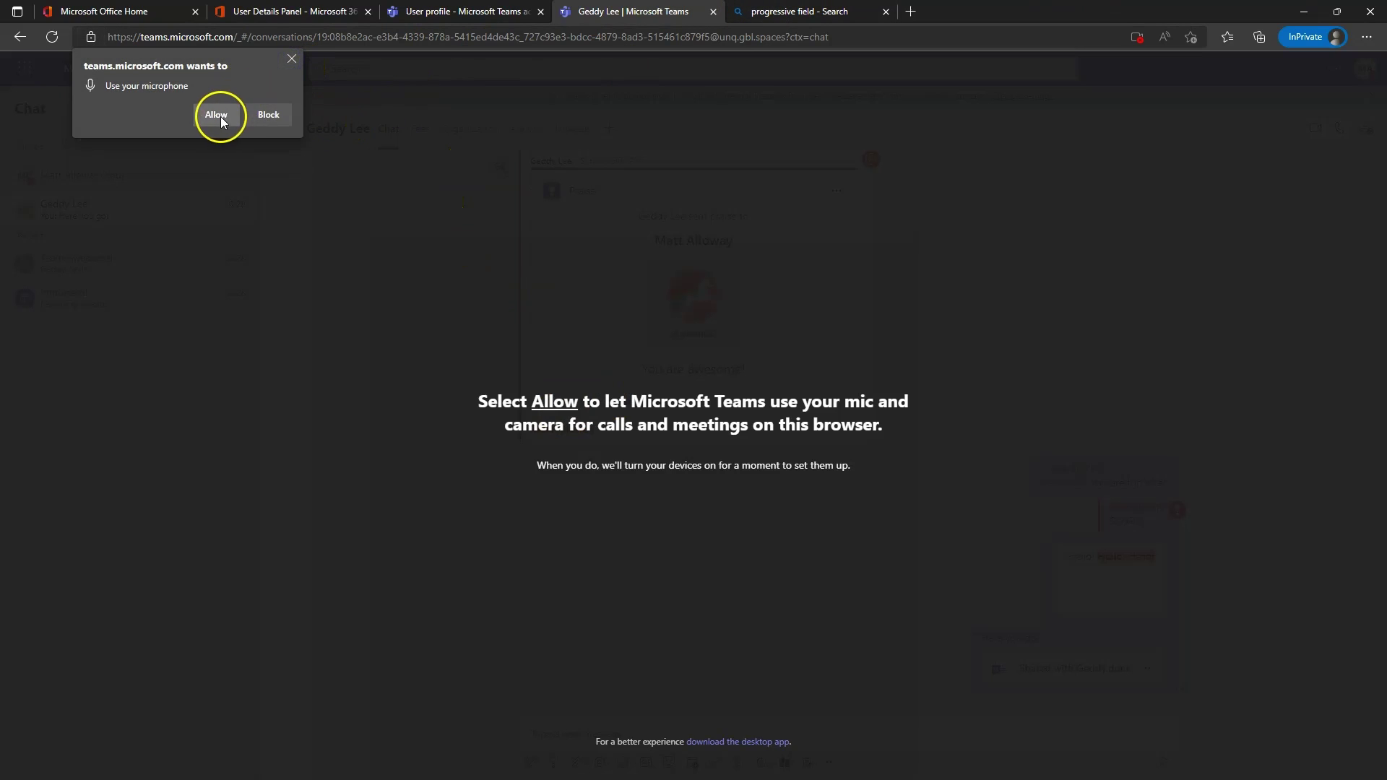
{"action": "left_click", "coordinate": [268, 115]}
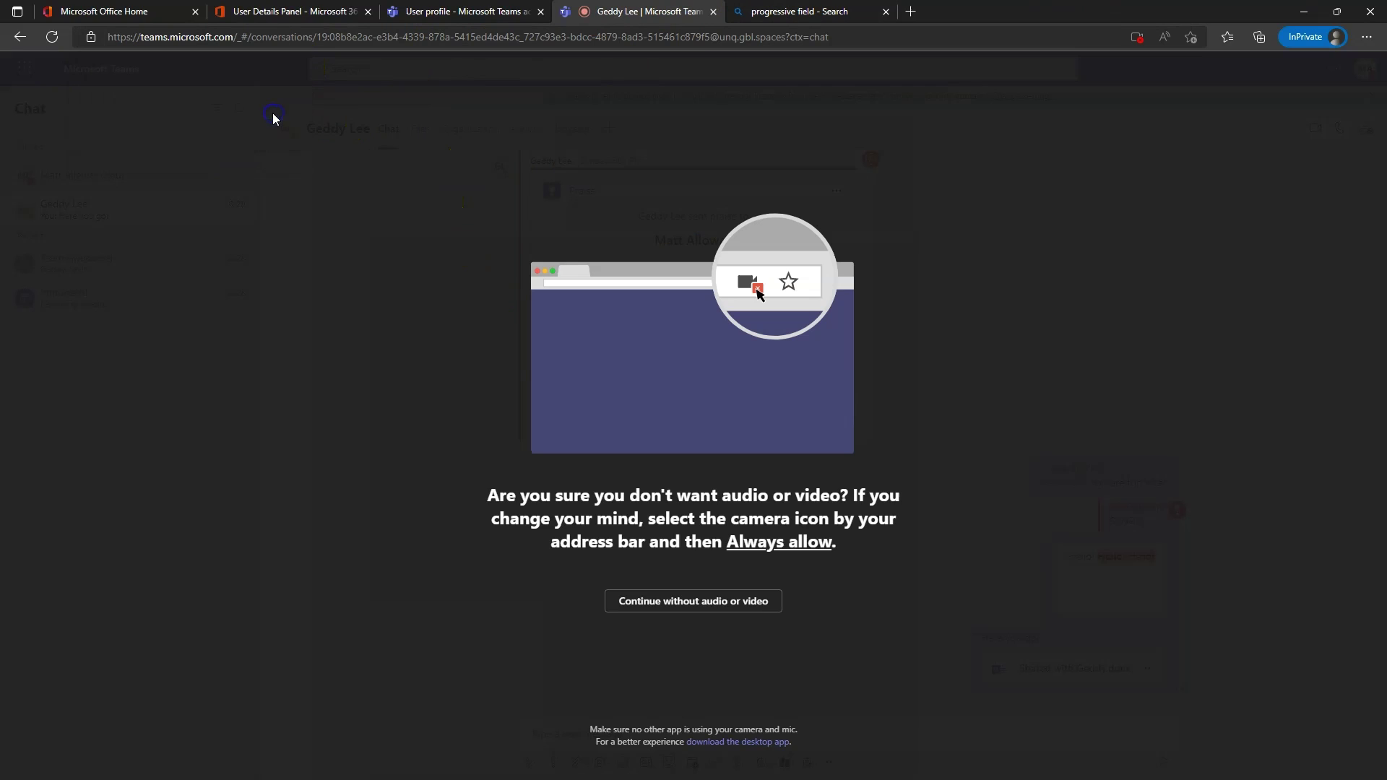
{"action": "left_click", "coordinate": [697, 605]}
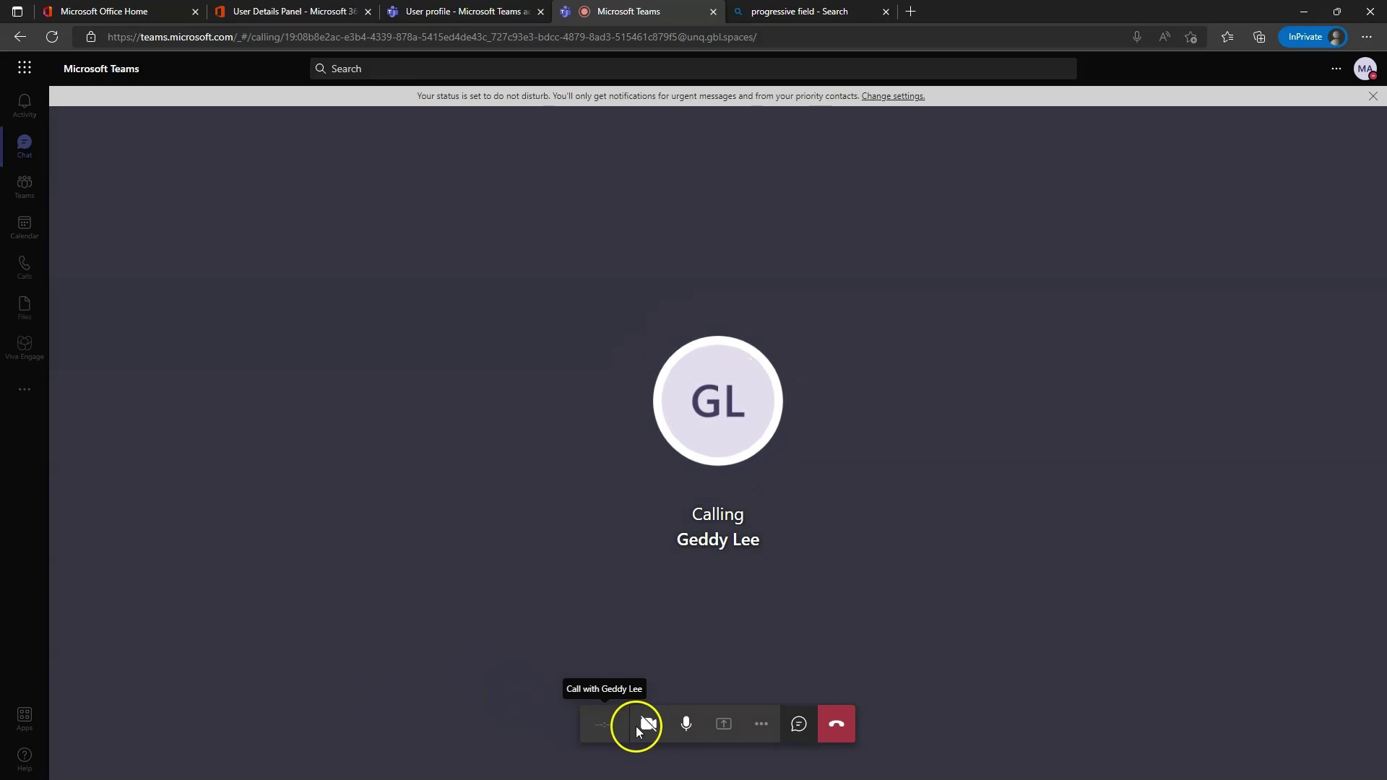
{"action": "left_click", "coordinate": [686, 723]}
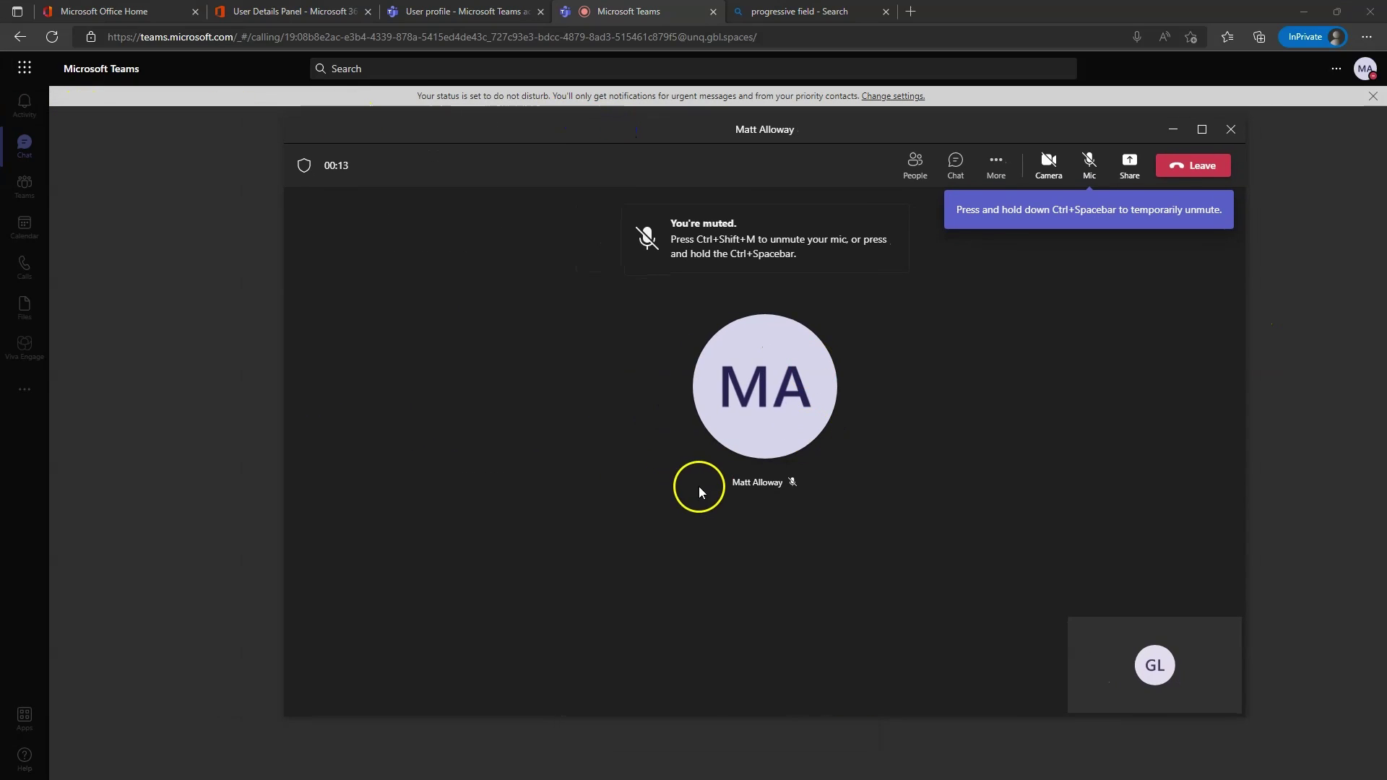
Show the call health details and examine the network, audio, video and screen sharing metrics of the ongoing call.
{"action": "left_click", "coordinate": [996, 162]}
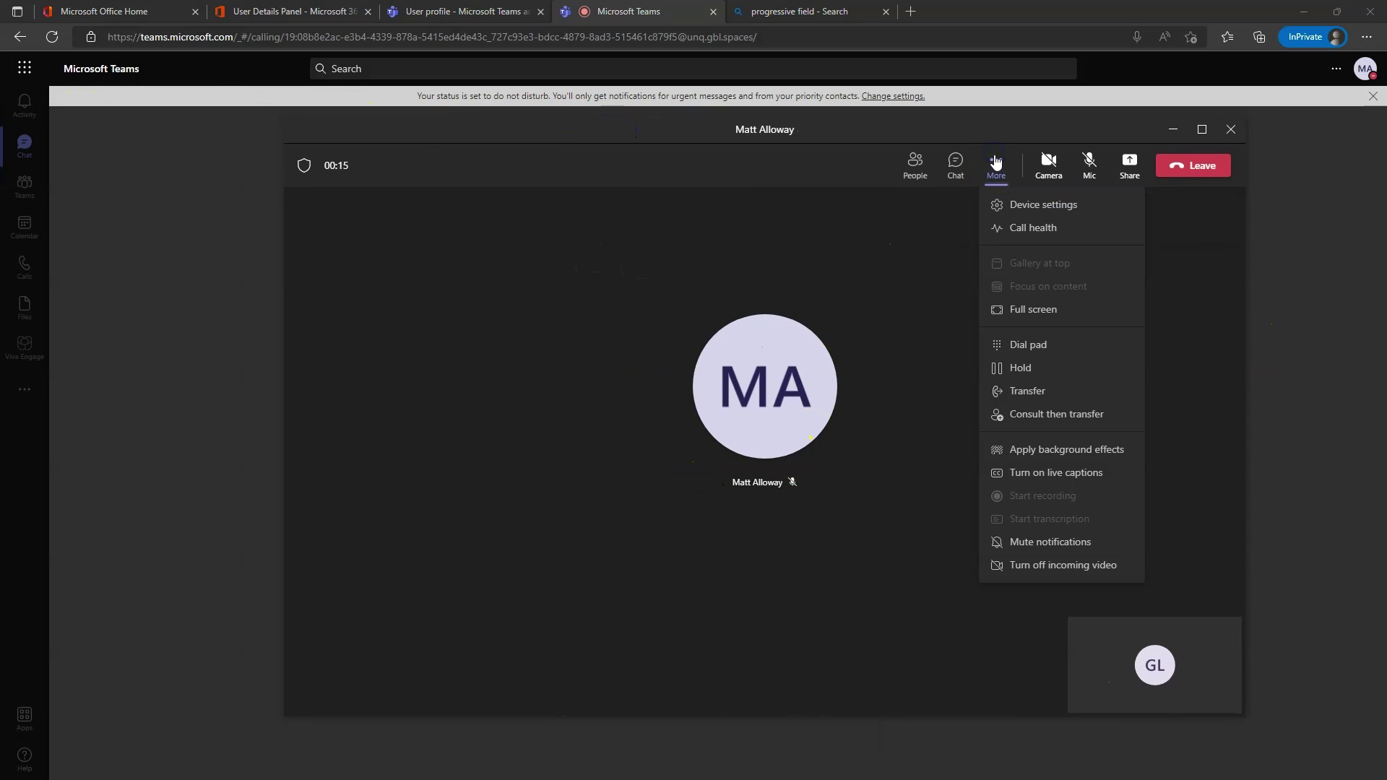
{"action": "left_click", "coordinate": [1044, 228]}
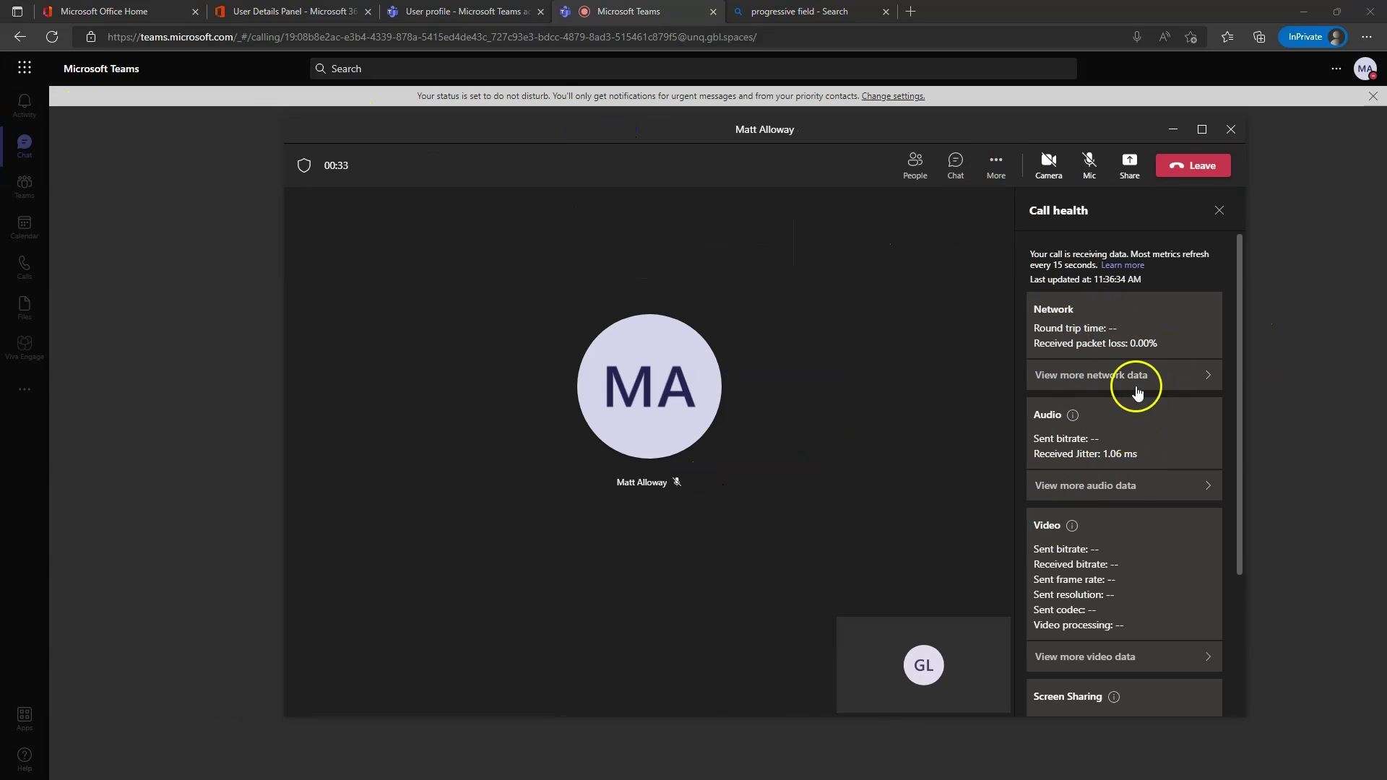
{"action": "scroll", "coordinate": [1112, 518], "scroll_direction": "down", "scroll_amount": 1}
{"action": "scroll", "coordinate": [1111, 519], "scroll_direction": "down", "scroll_amount": 2}
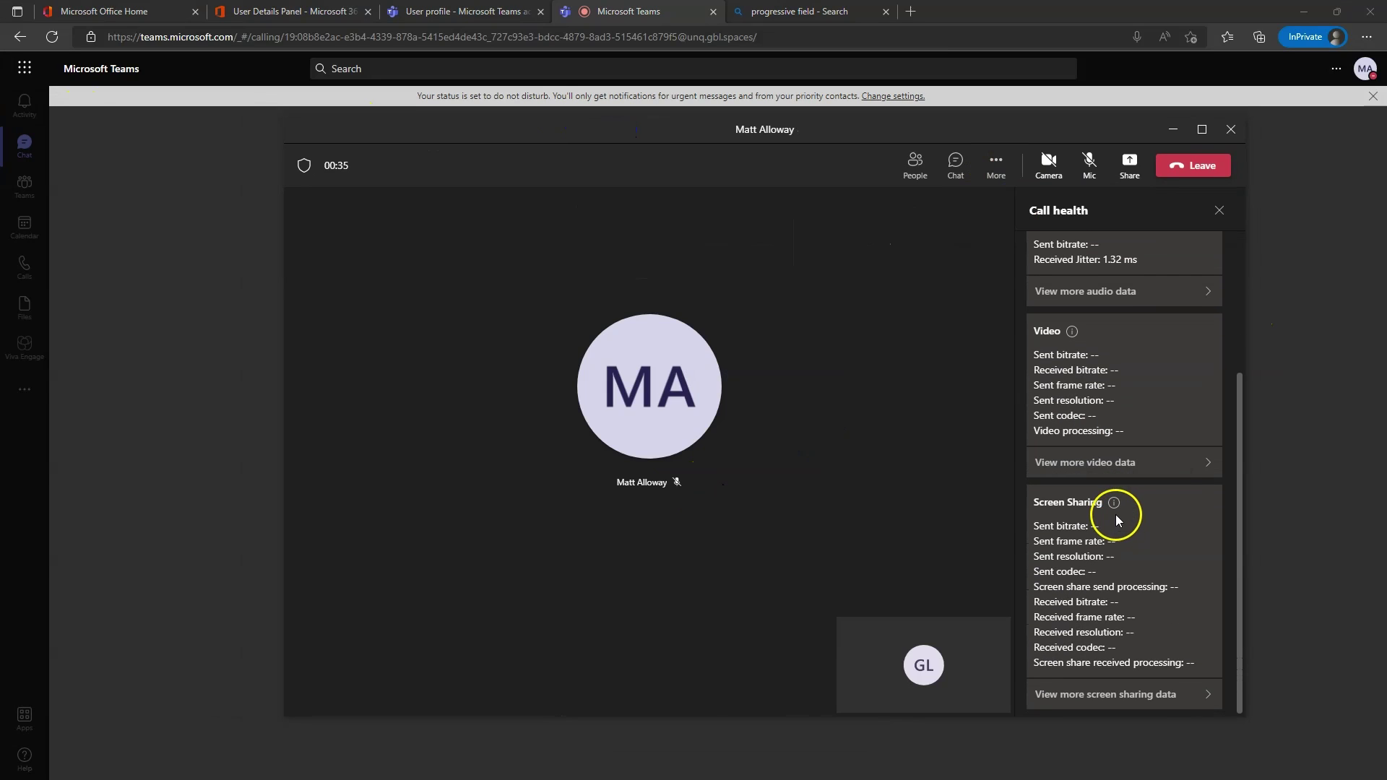
{"action": "scroll", "coordinate": [1140, 466], "scroll_direction": "up", "scroll_amount": 3}
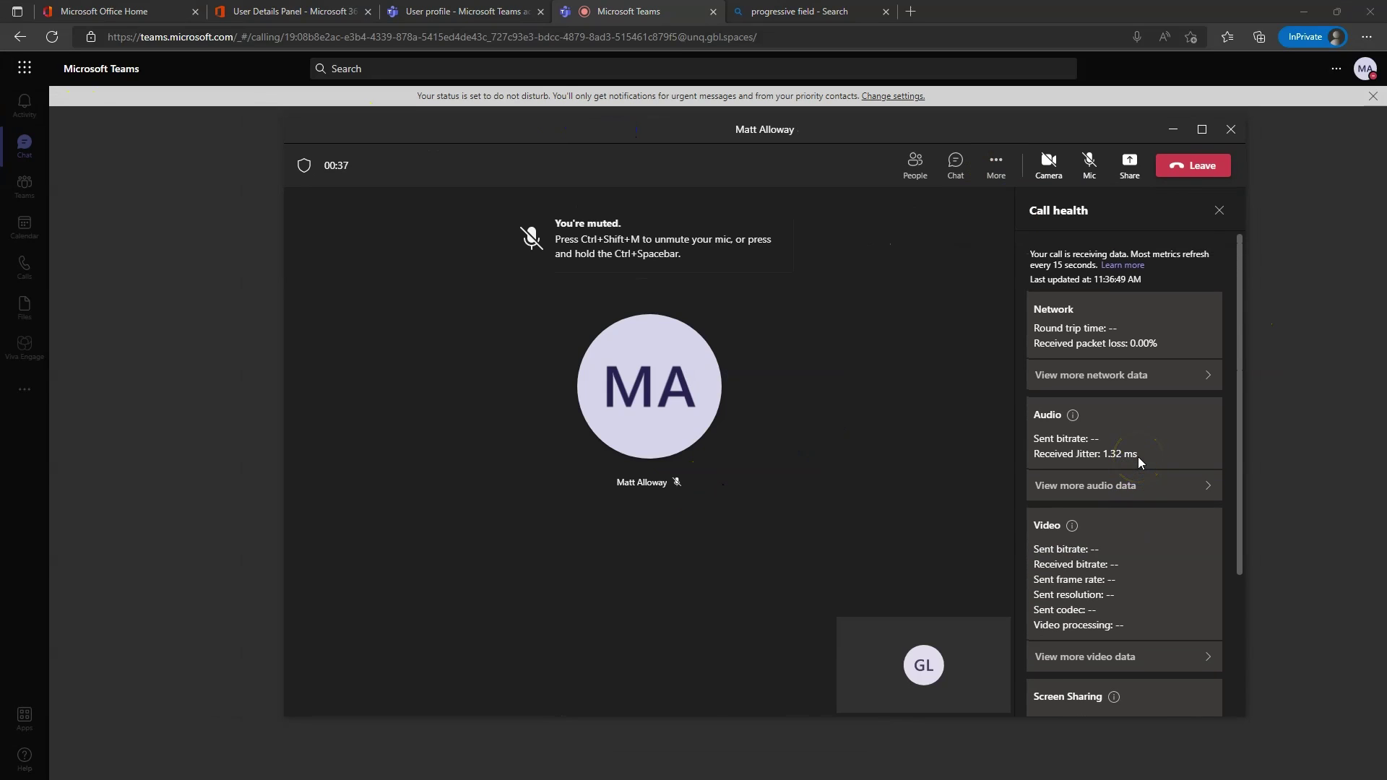
Hide and reopen the call health details, check the audio metrics information, and leave the call.
{"action": "left_click", "coordinate": [995, 167]}
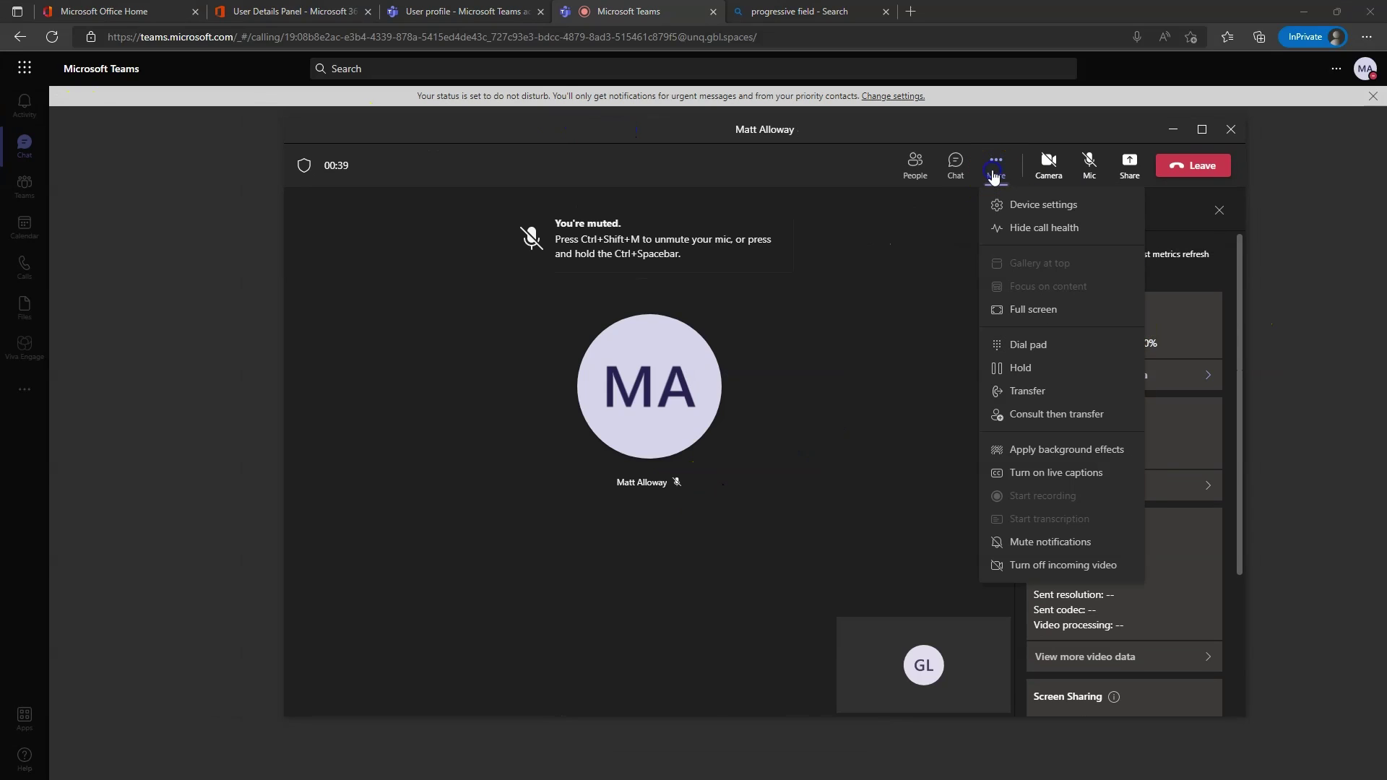
{"action": "left_click", "coordinate": [1044, 235]}
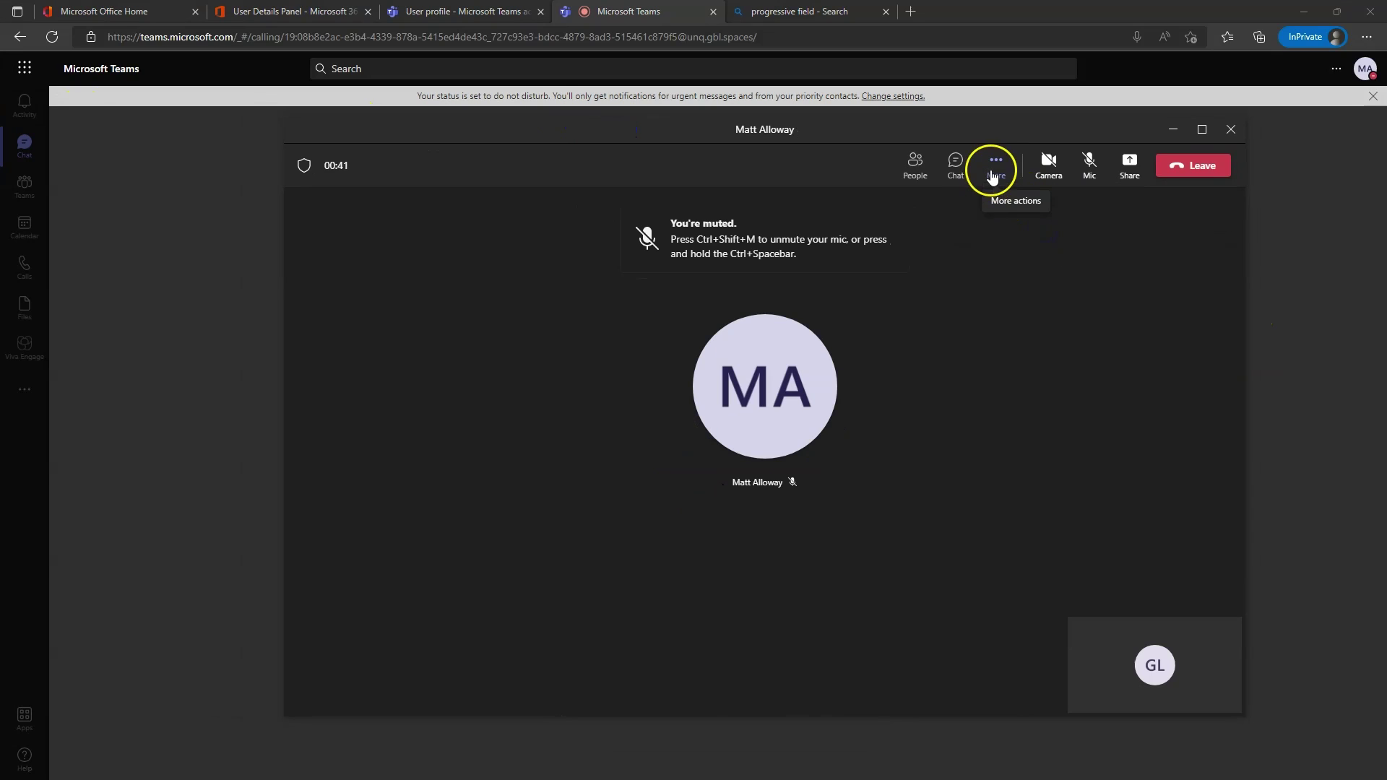
{"action": "left_click", "coordinate": [994, 169]}
{"action": "left_click", "coordinate": [1049, 230]}
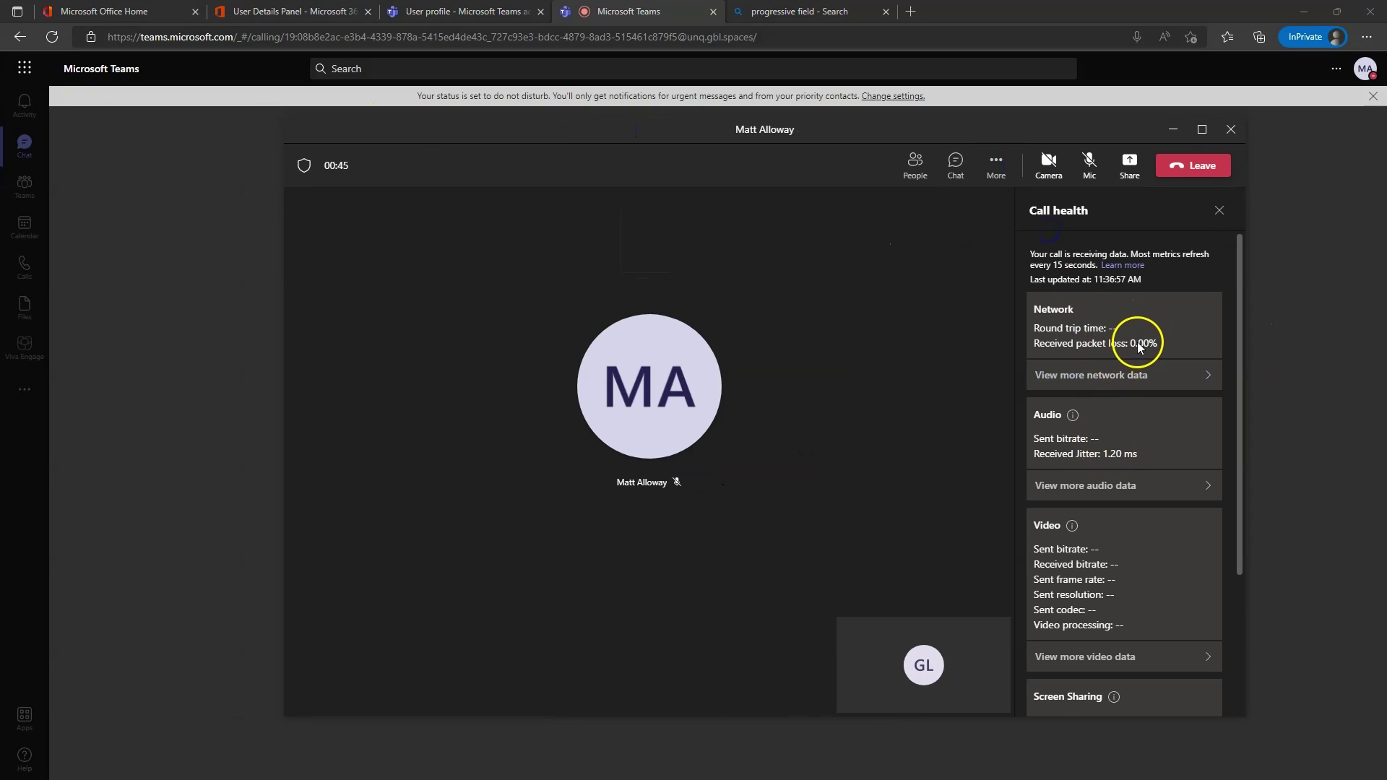
{"action": "scroll", "coordinate": [1143, 612], "scroll_direction": "down", "scroll_amount": 3}
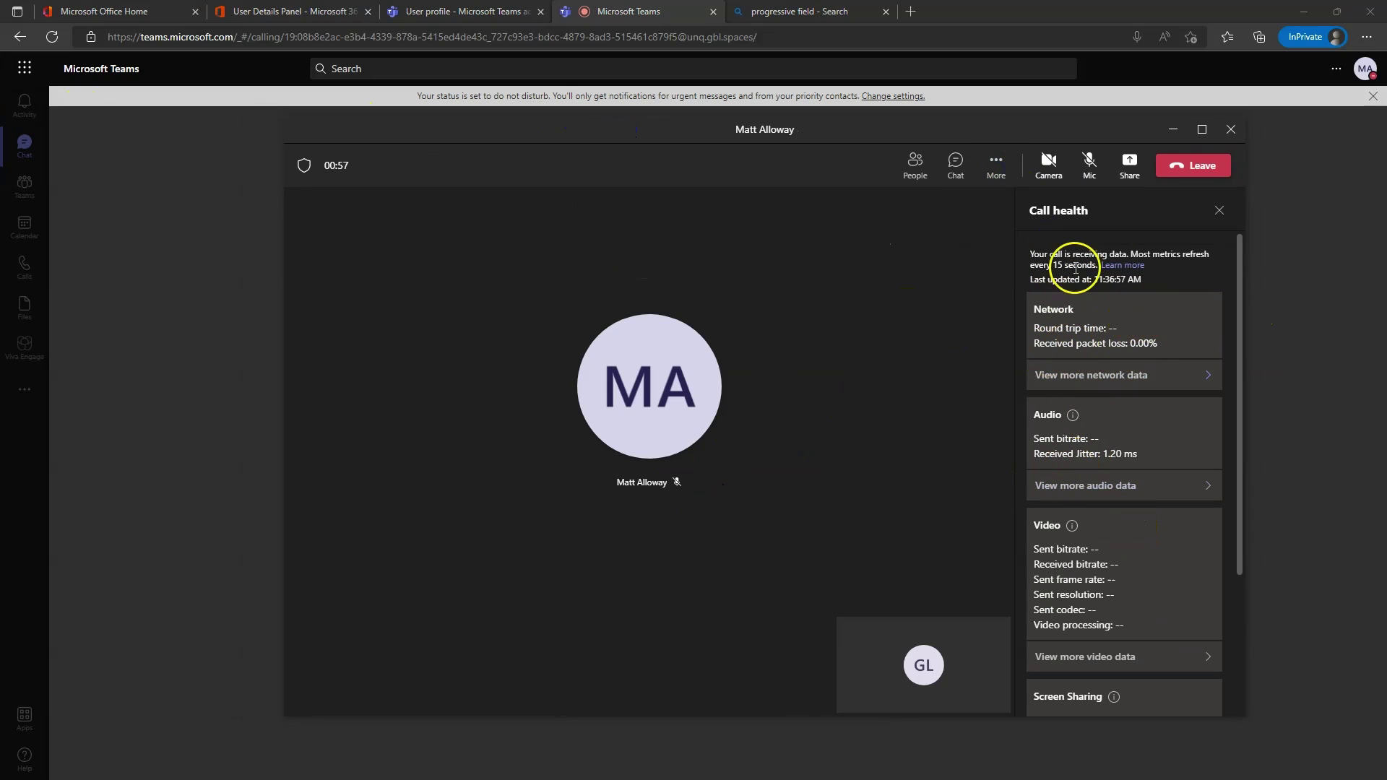
{"action": "mouse_move", "coordinate": [1067, 418]}
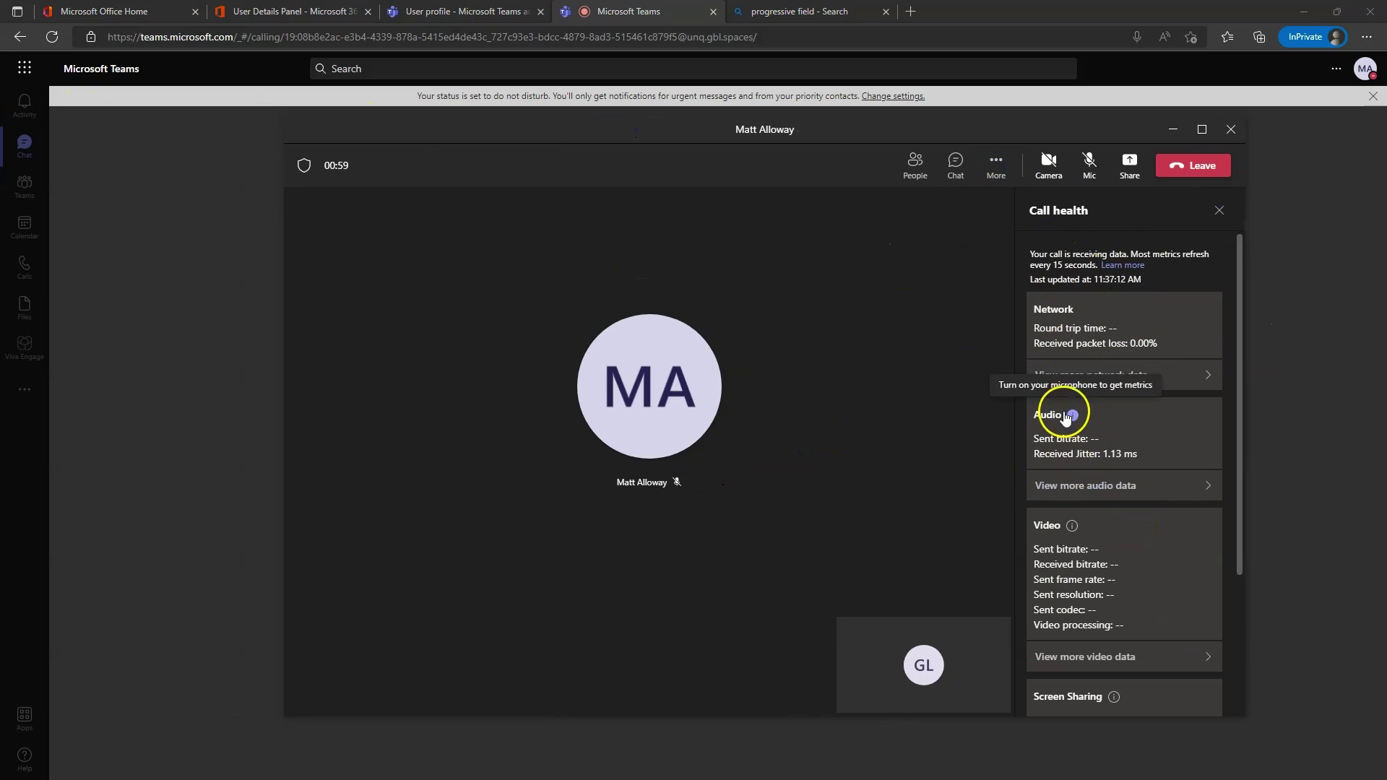
{"action": "left_click", "coordinate": [1182, 172]}
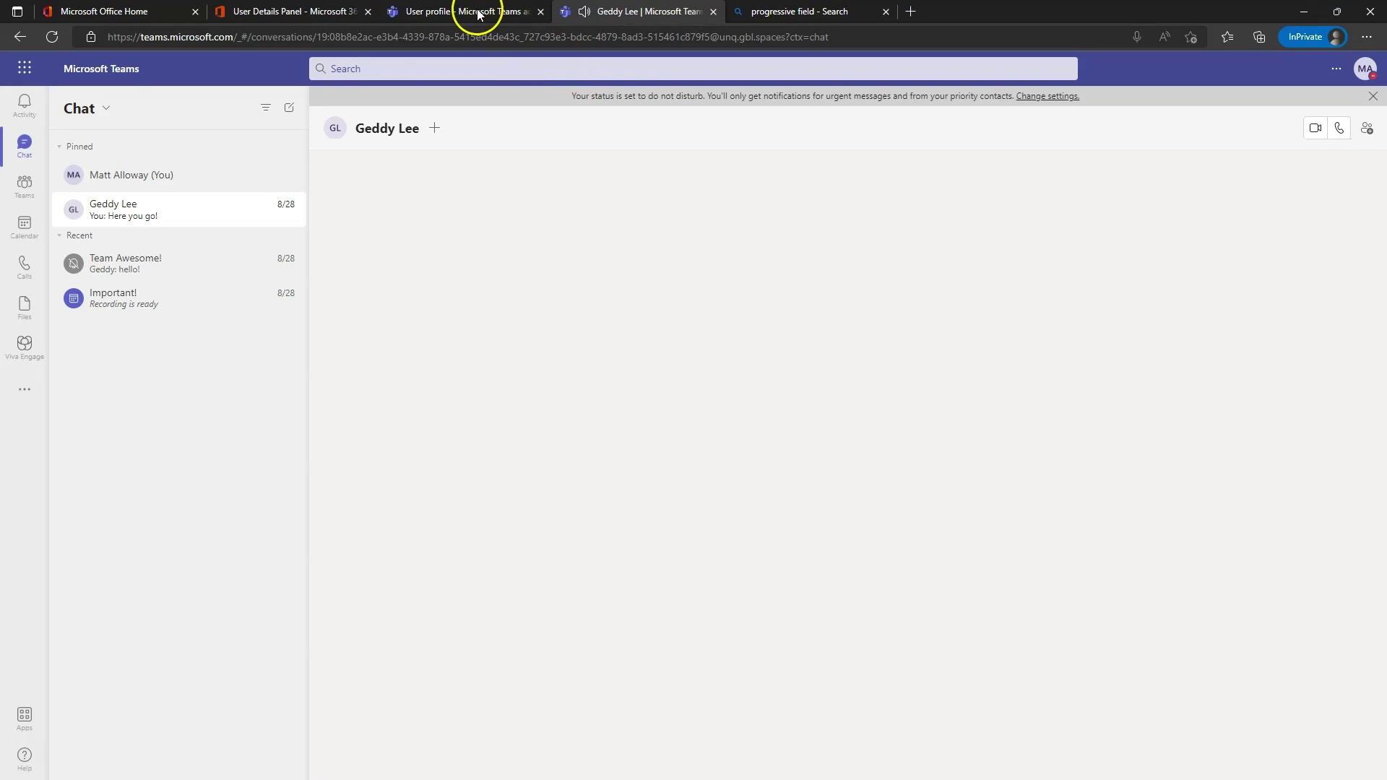
Switch back to the user's profile in the Teams admin center, refresh it twice and recheck the 7-day quality chart.
{"action": "left_click", "coordinate": [474, 11]}
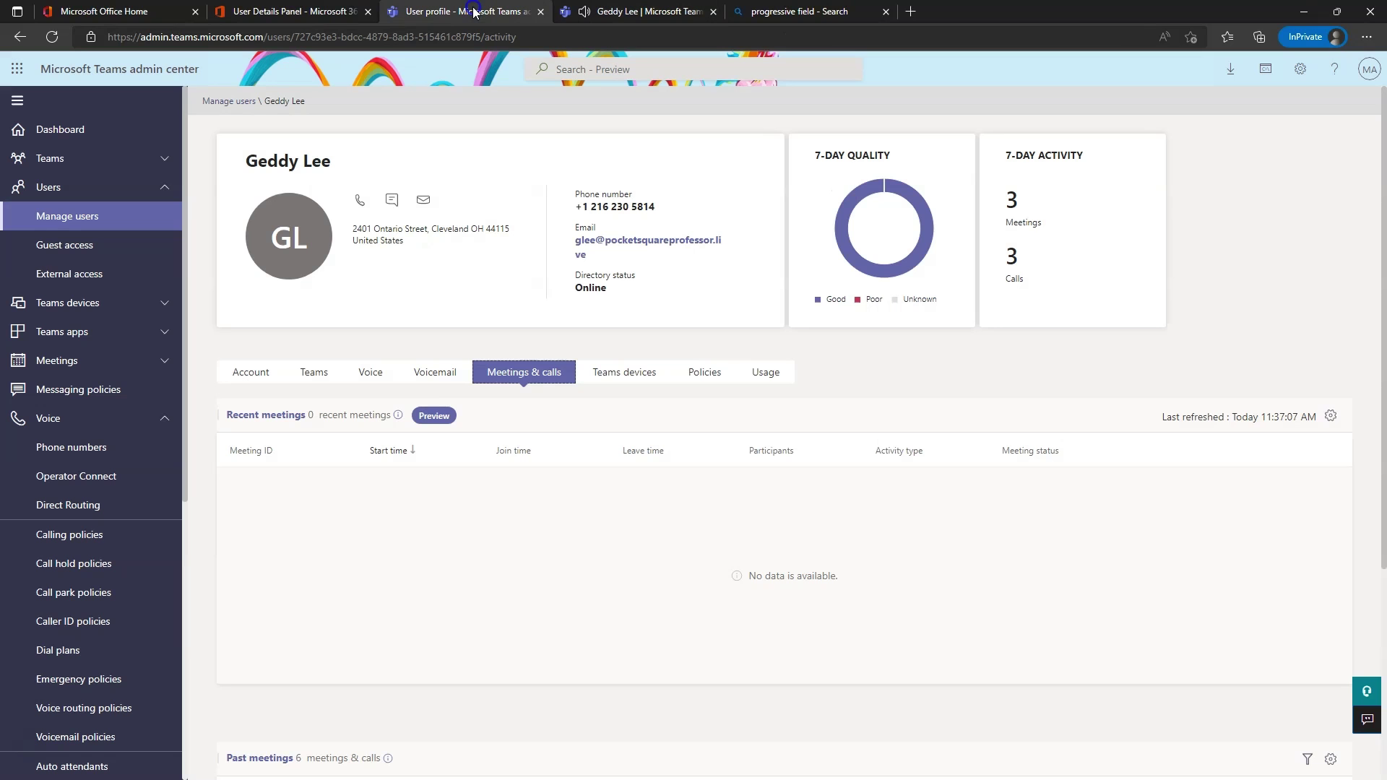
{"action": "left_click", "coordinate": [51, 36]}
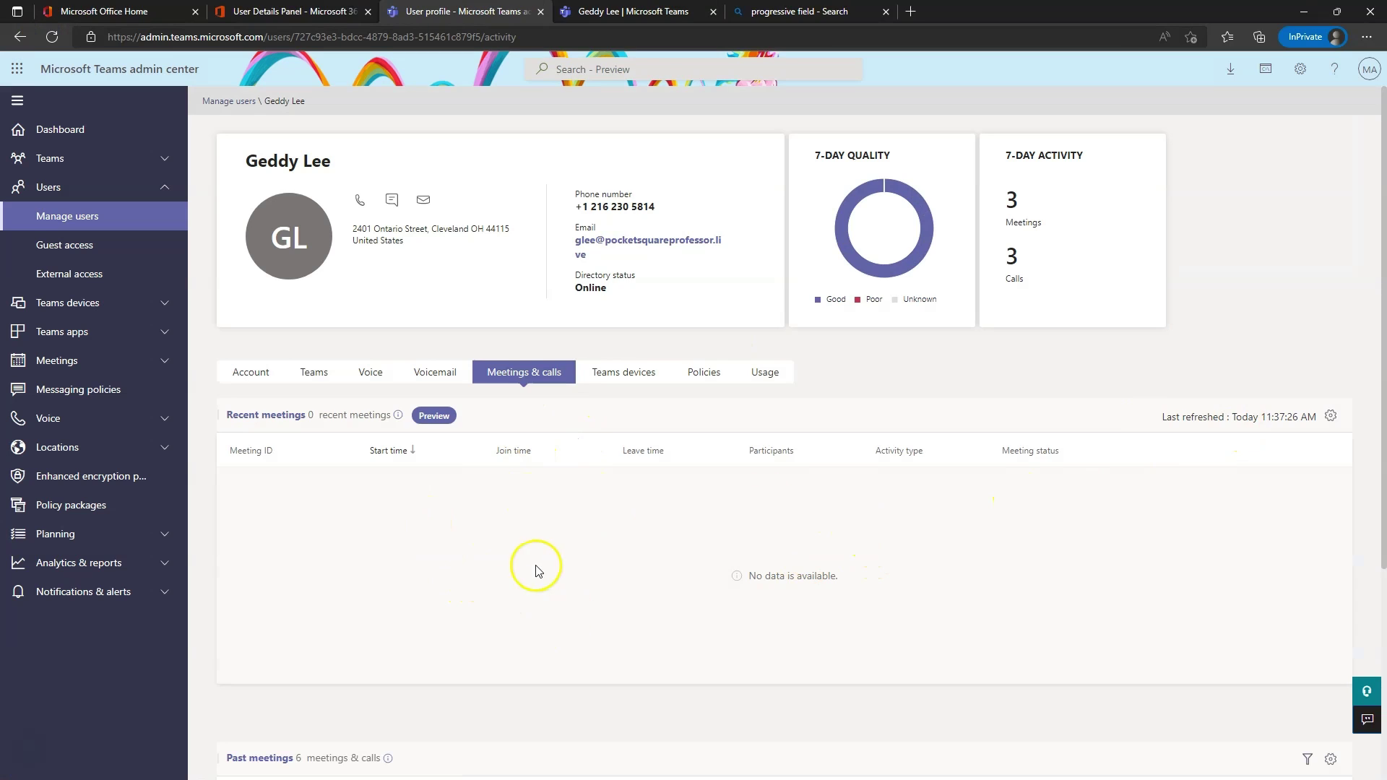
{"action": "mouse_move", "coordinate": [903, 206]}
{"action": "left_click", "coordinate": [52, 36]}
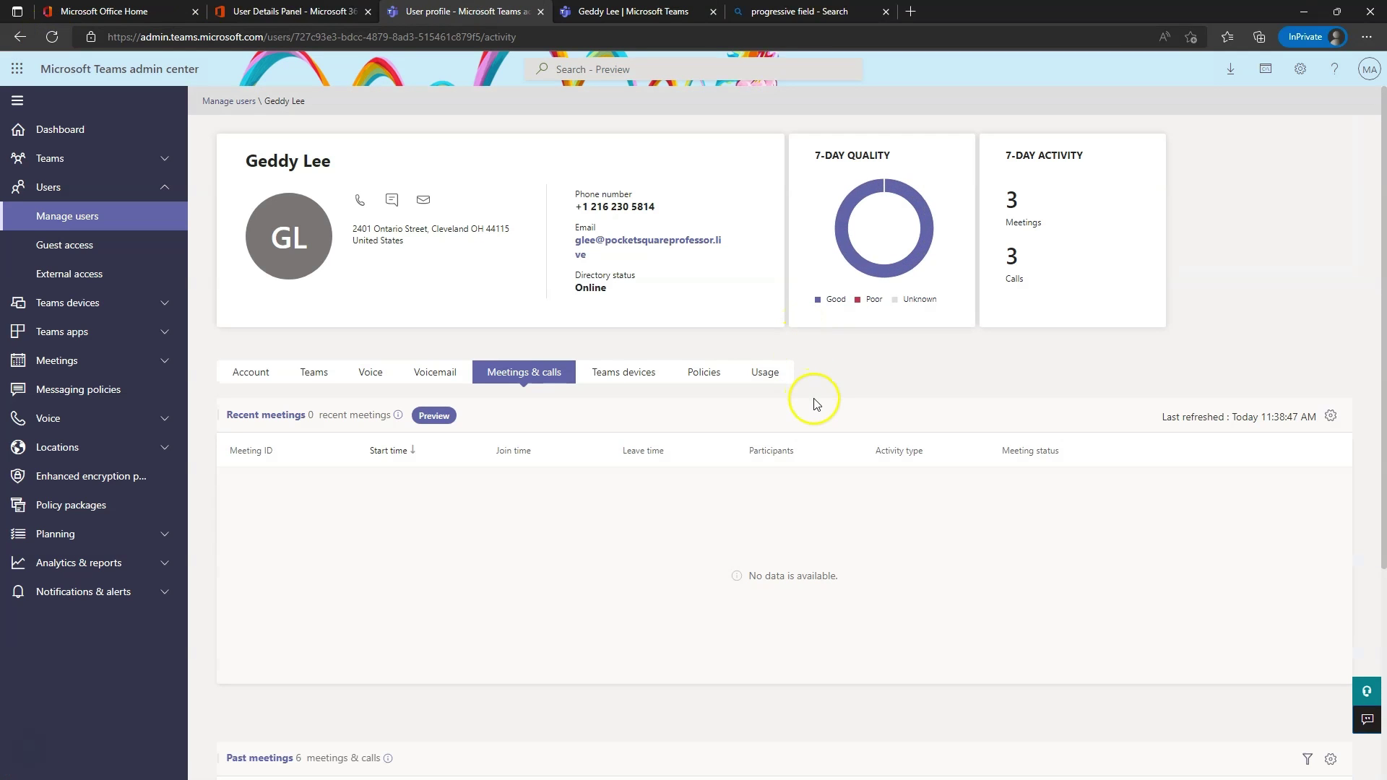
{"action": "mouse_move", "coordinate": [861, 221]}
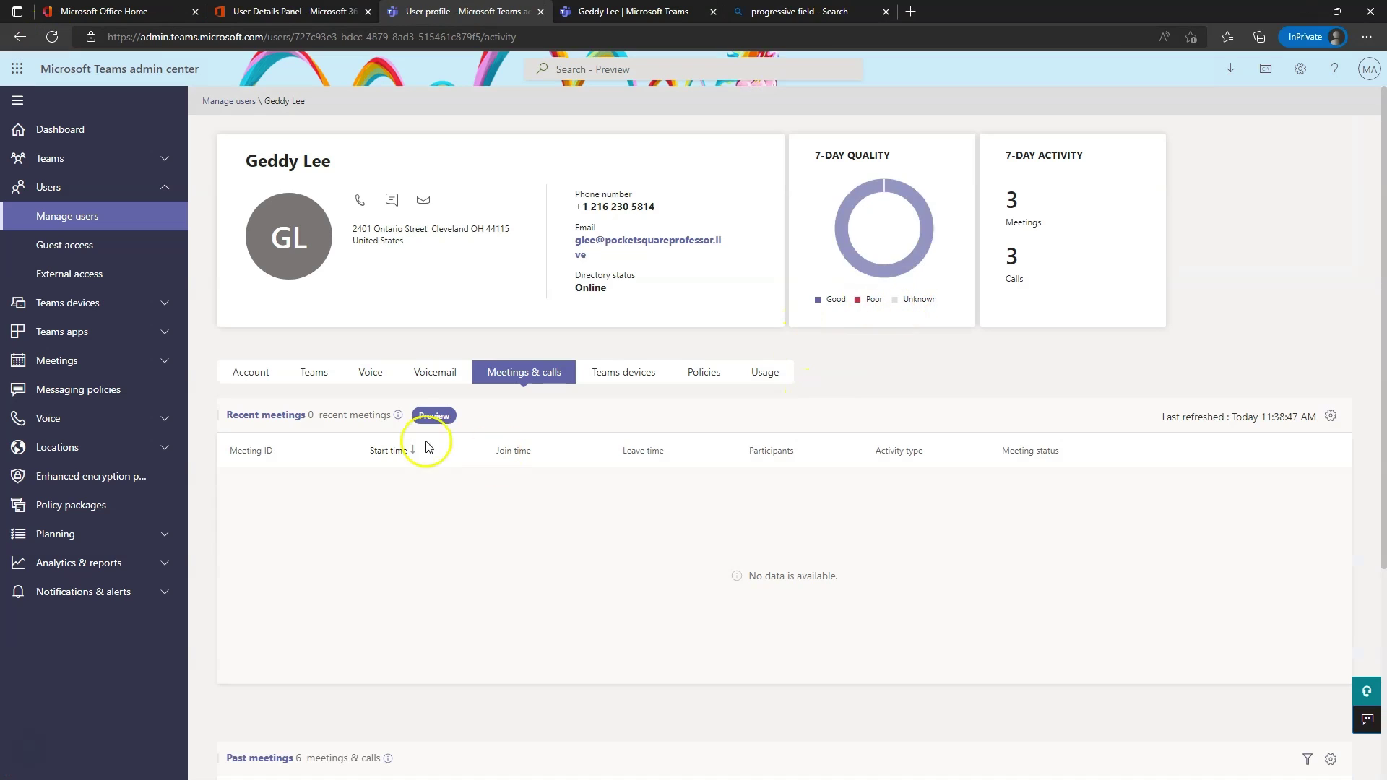
Open the fifth listed user's profile from the managed users and examine their meetings and calls and 7-day quality.
{"action": "left_click", "coordinate": [78, 224]}
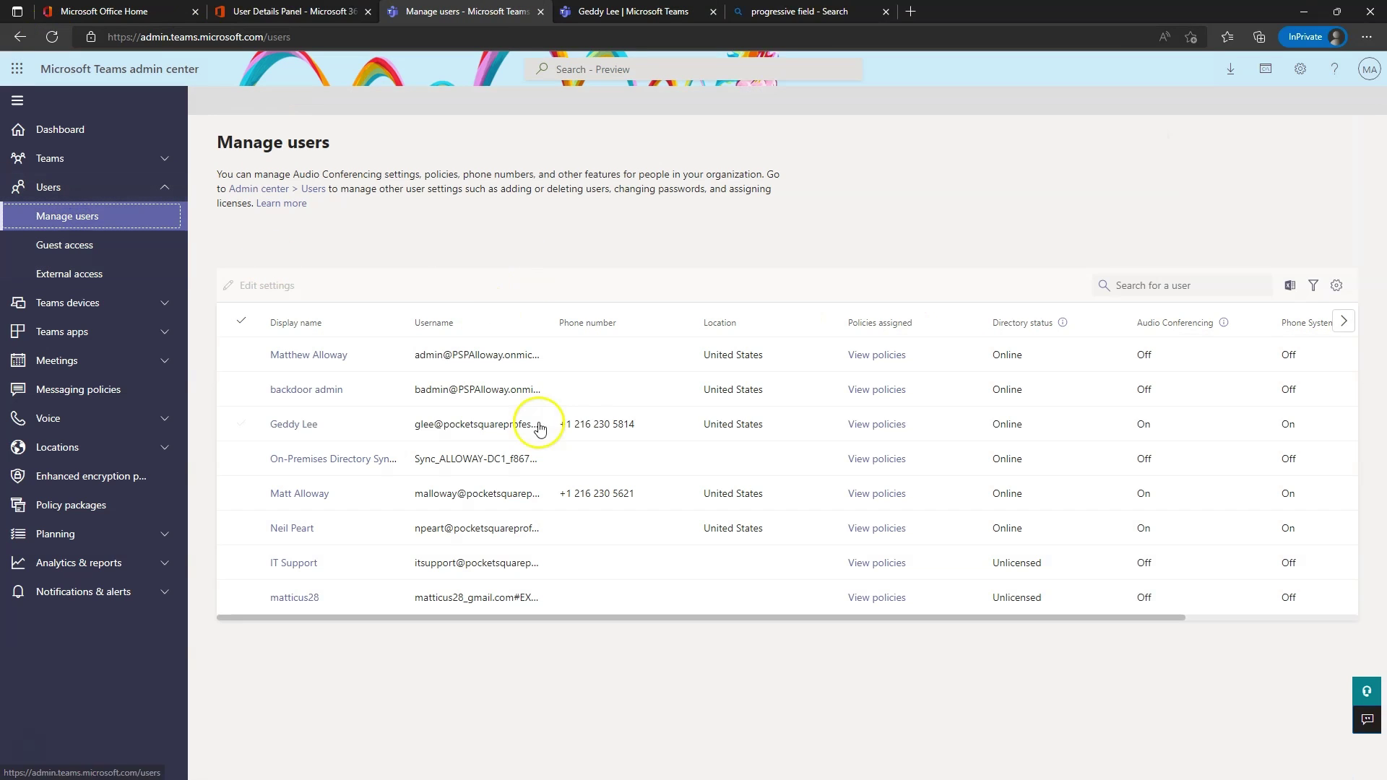
{"action": "left_click", "coordinate": [296, 493]}
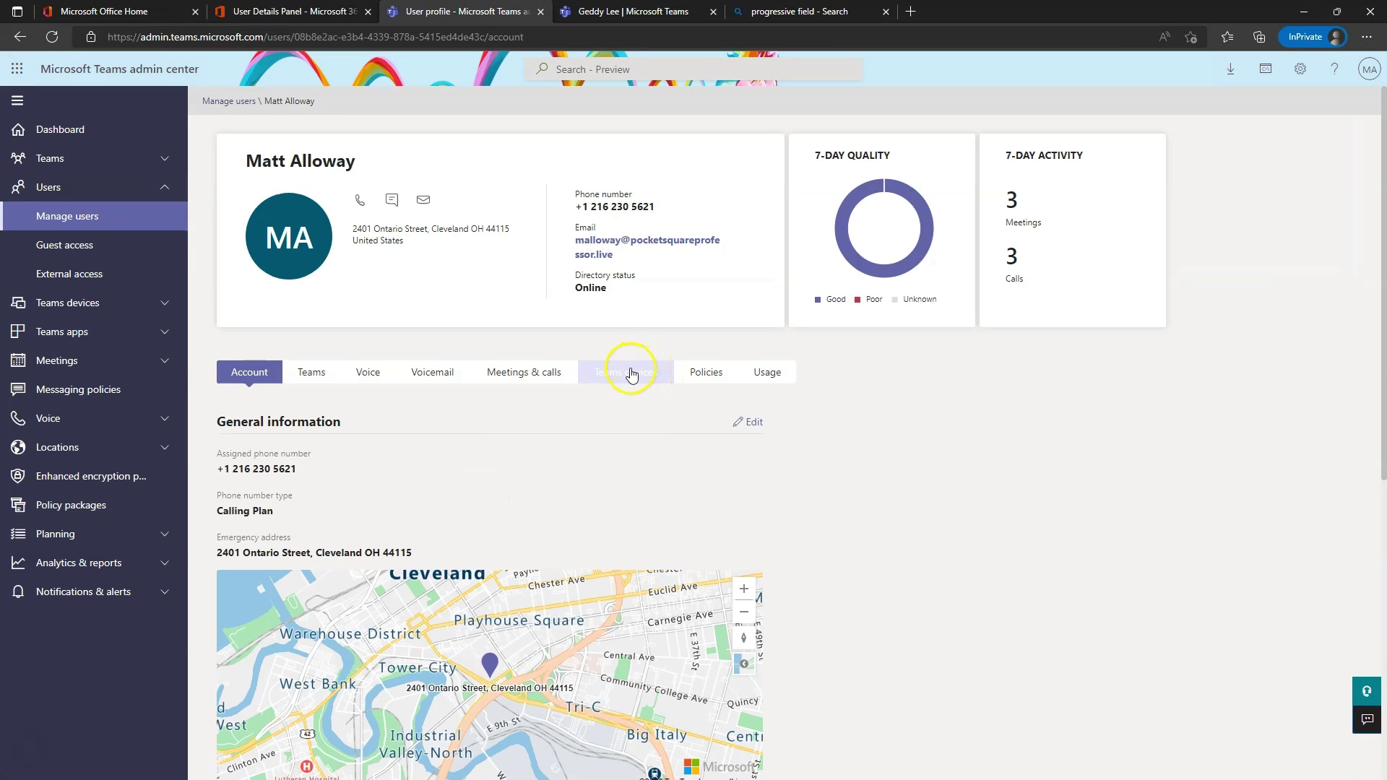
{"action": "left_click", "coordinate": [534, 374]}
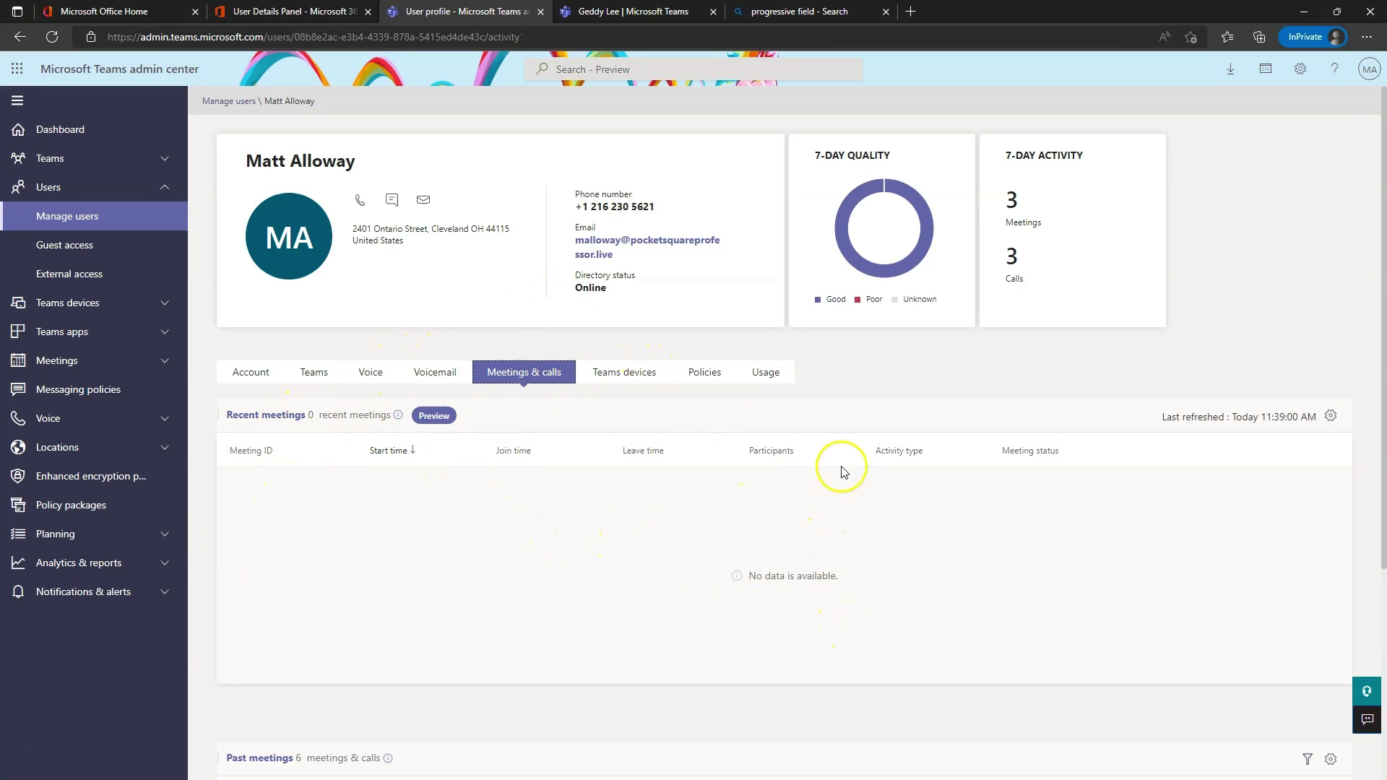
{"action": "mouse_move", "coordinate": [847, 182]}
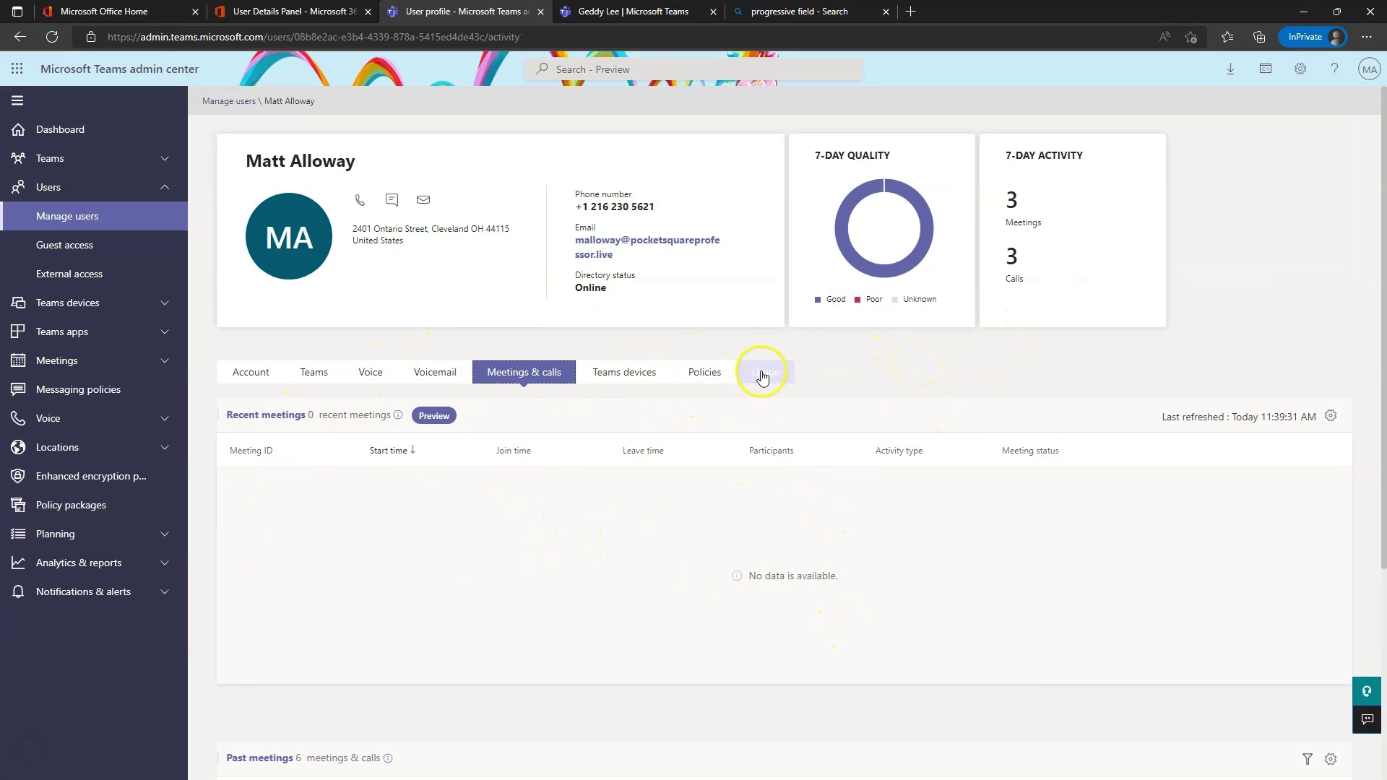
{"action": "mouse_move", "coordinate": [877, 268]}
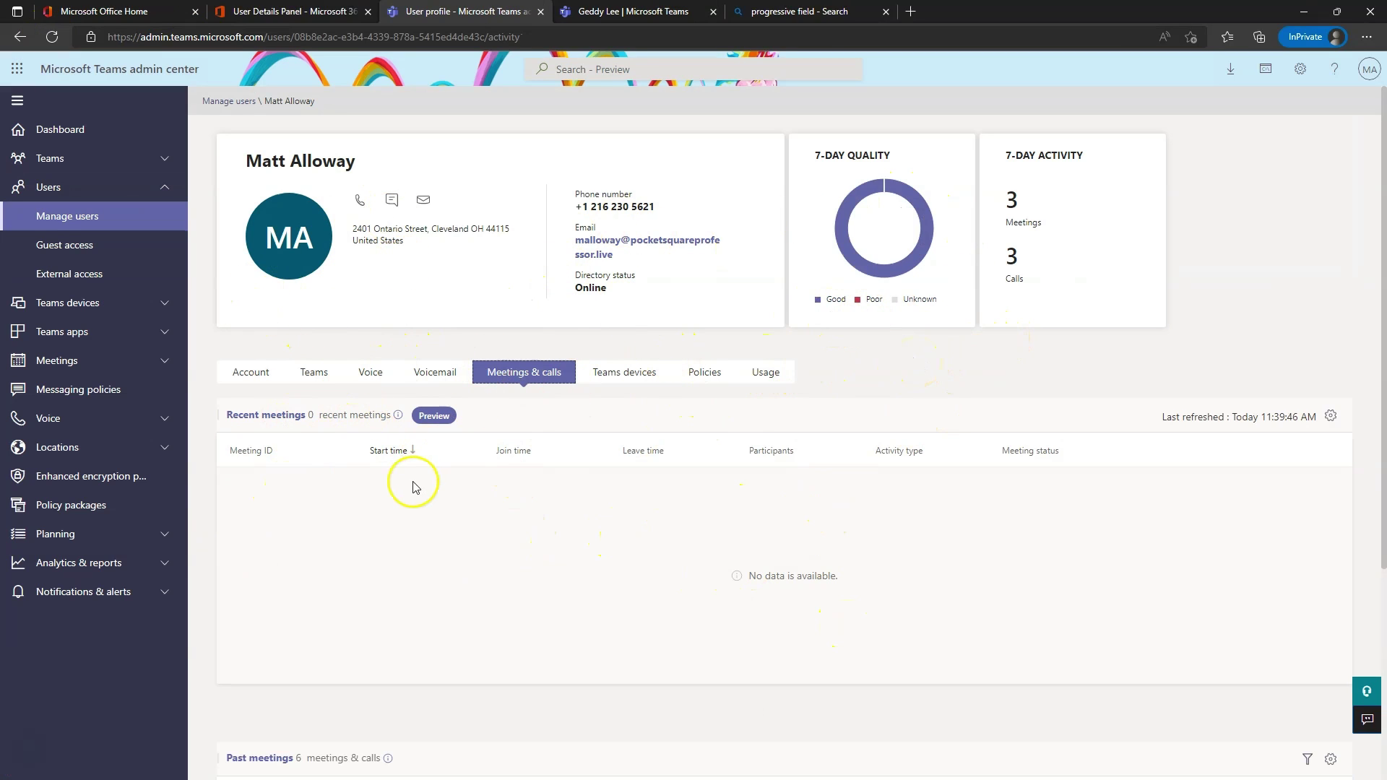
Open the Call quality dashboard from the analytics and reports section, sign in, and review the overall call quality charts.
{"action": "left_click", "coordinate": [103, 565]}
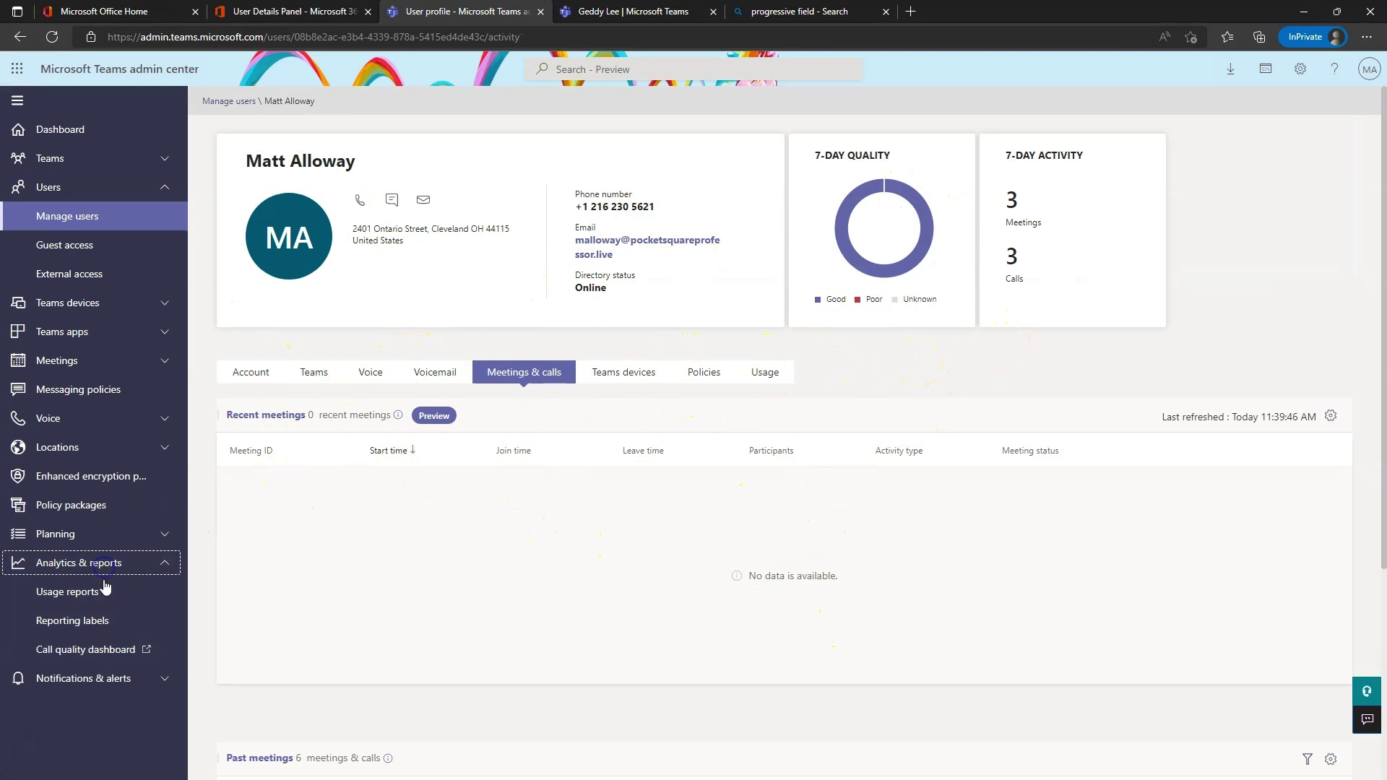
{"action": "left_click", "coordinate": [94, 649]}
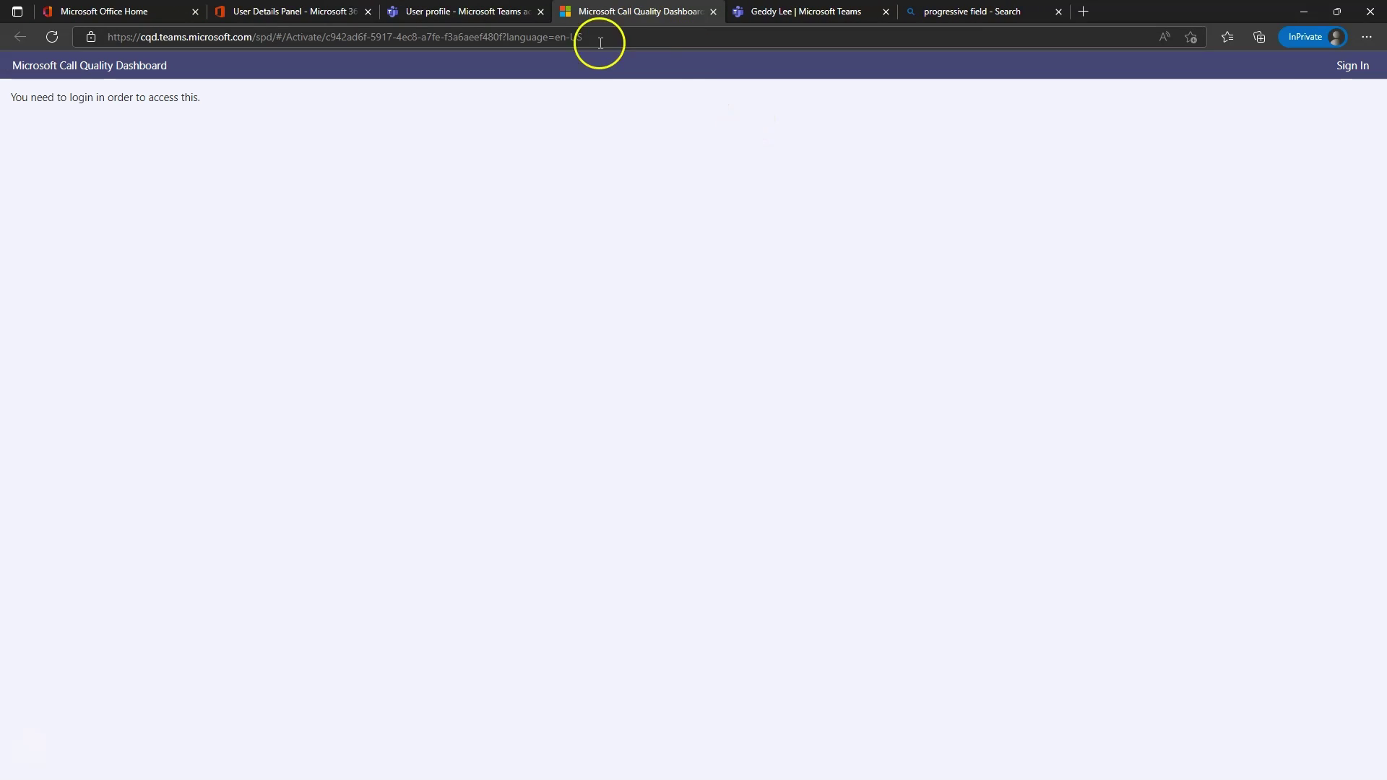
{"action": "left_click", "coordinate": [1354, 66]}
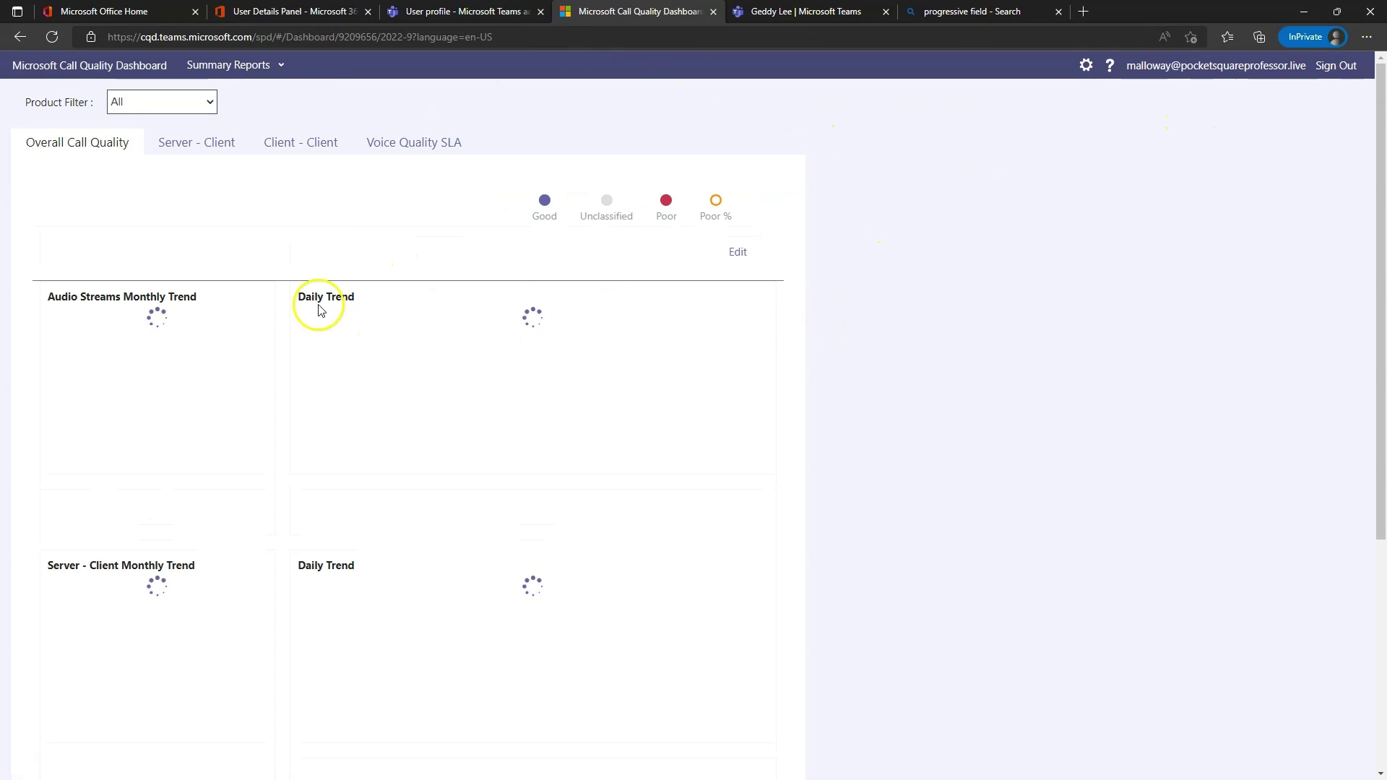
{"action": "mouse_move", "coordinate": [104, 474]}
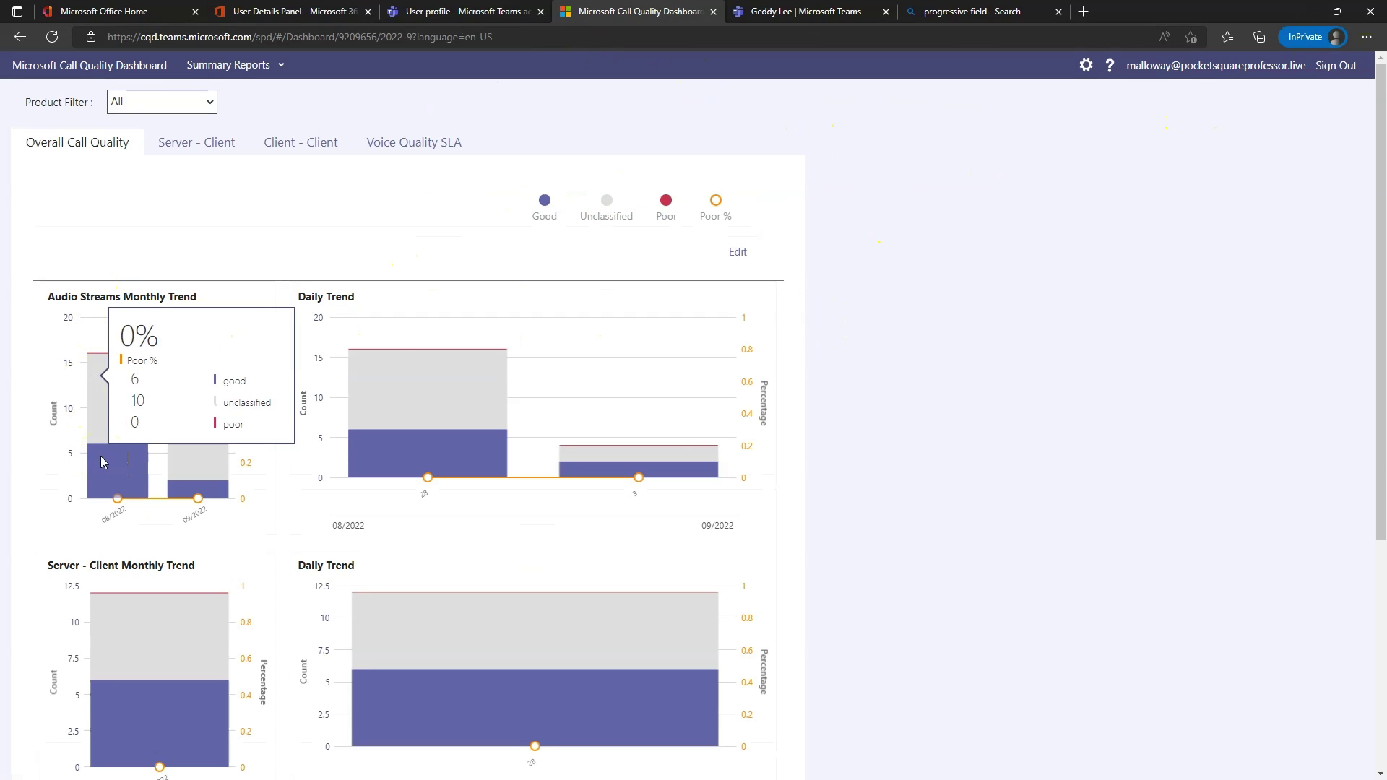
{"action": "scroll", "coordinate": [885, 350], "scroll_direction": "down", "scroll_amount": 1}
{"action": "scroll", "coordinate": [885, 351], "scroll_direction": "down", "scroll_amount": 4}
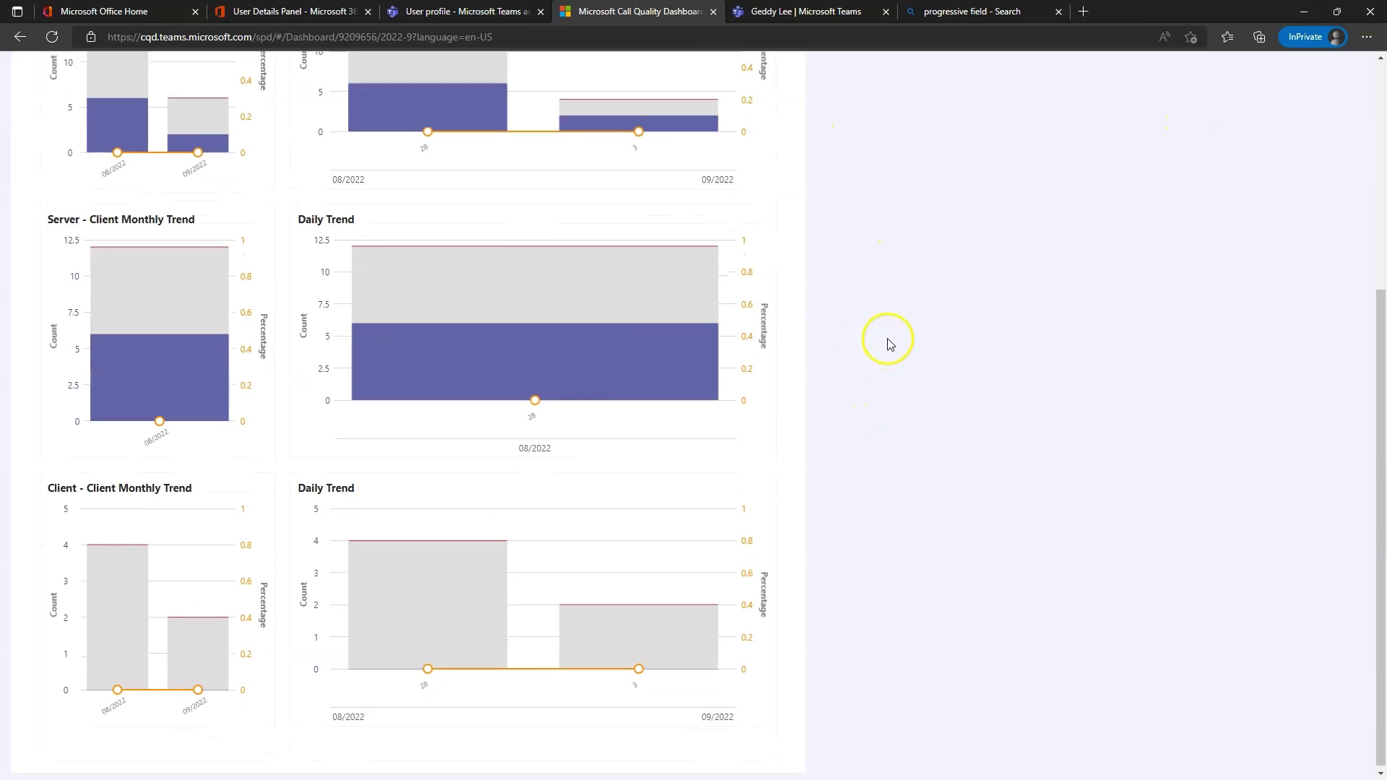
{"action": "scroll", "coordinate": [907, 365], "scroll_direction": "up", "scroll_amount": 5}
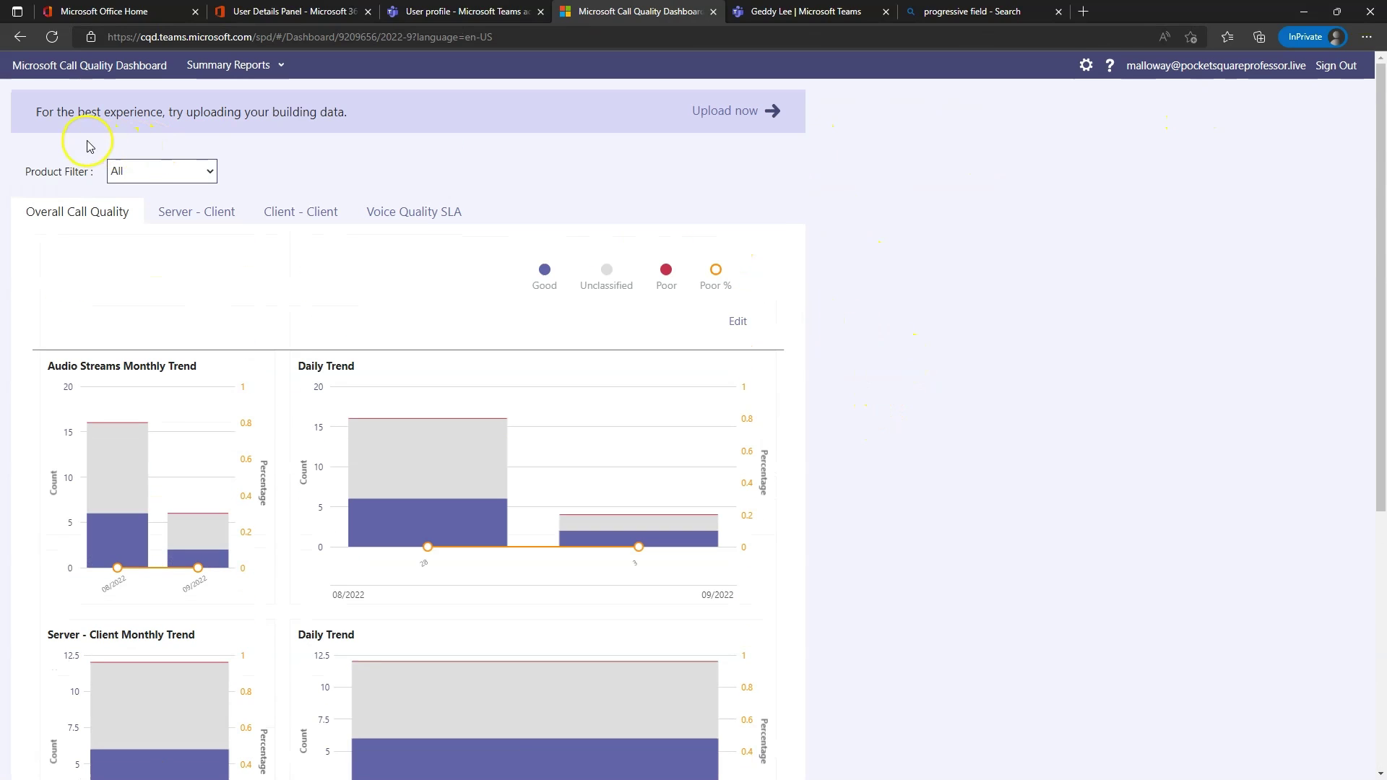
Show the Server - Client report and examine its Wired Inside and Wired Outside sections.
{"action": "left_click", "coordinate": [186, 211]}
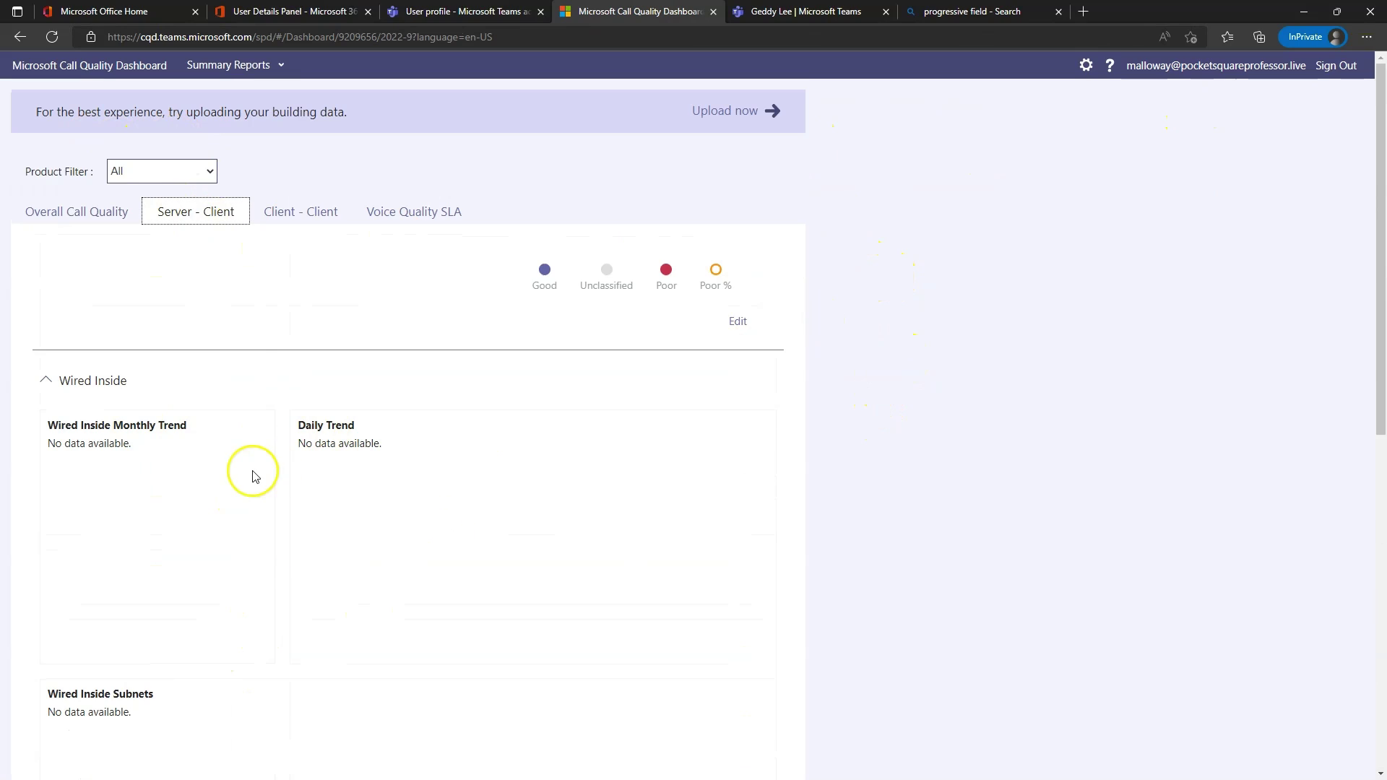
{"action": "scroll", "coordinate": [289, 475], "scroll_direction": "down", "scroll_amount": 9}
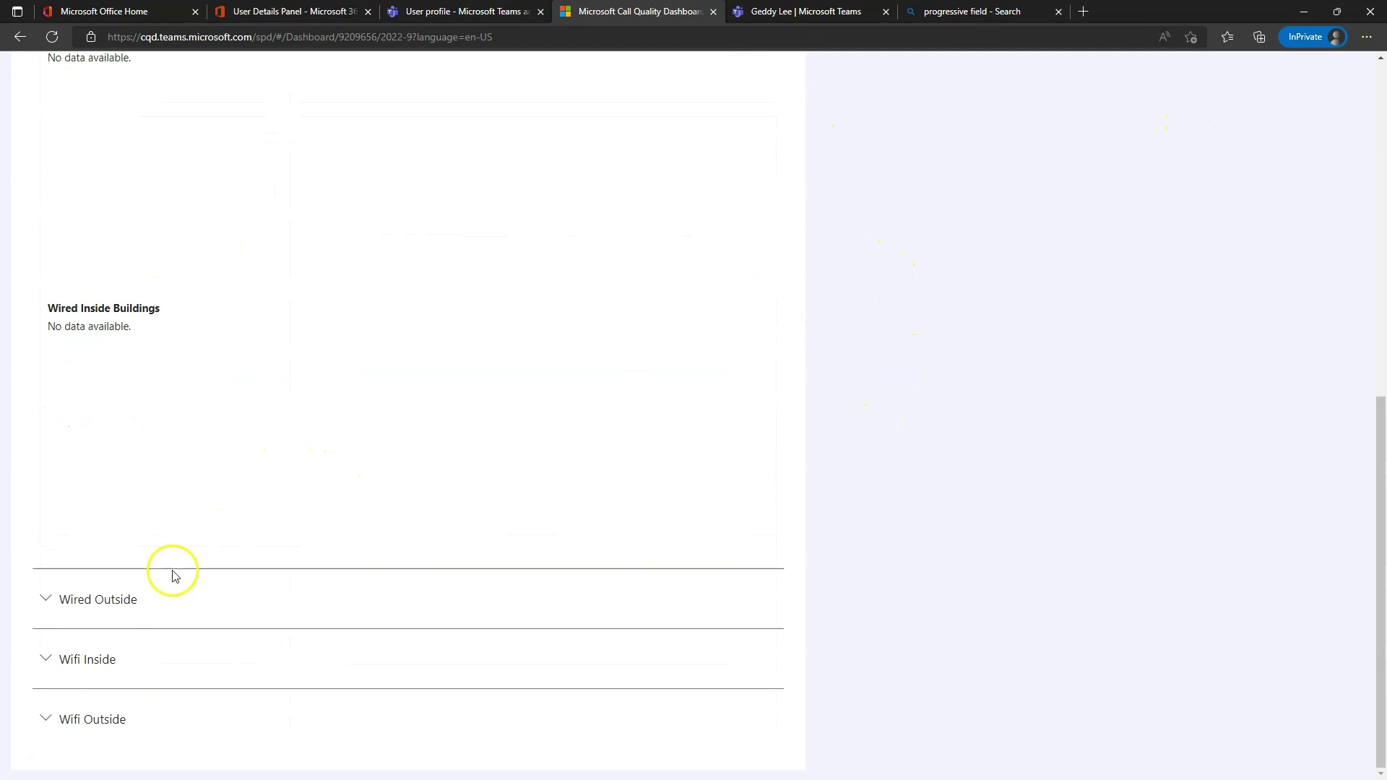
{"action": "left_click", "coordinate": [121, 601]}
{"action": "scroll", "coordinate": [289, 549], "scroll_direction": "down", "scroll_amount": 4}
{"action": "scroll", "coordinate": [260, 477], "scroll_direction": "down", "scroll_amount": 2}
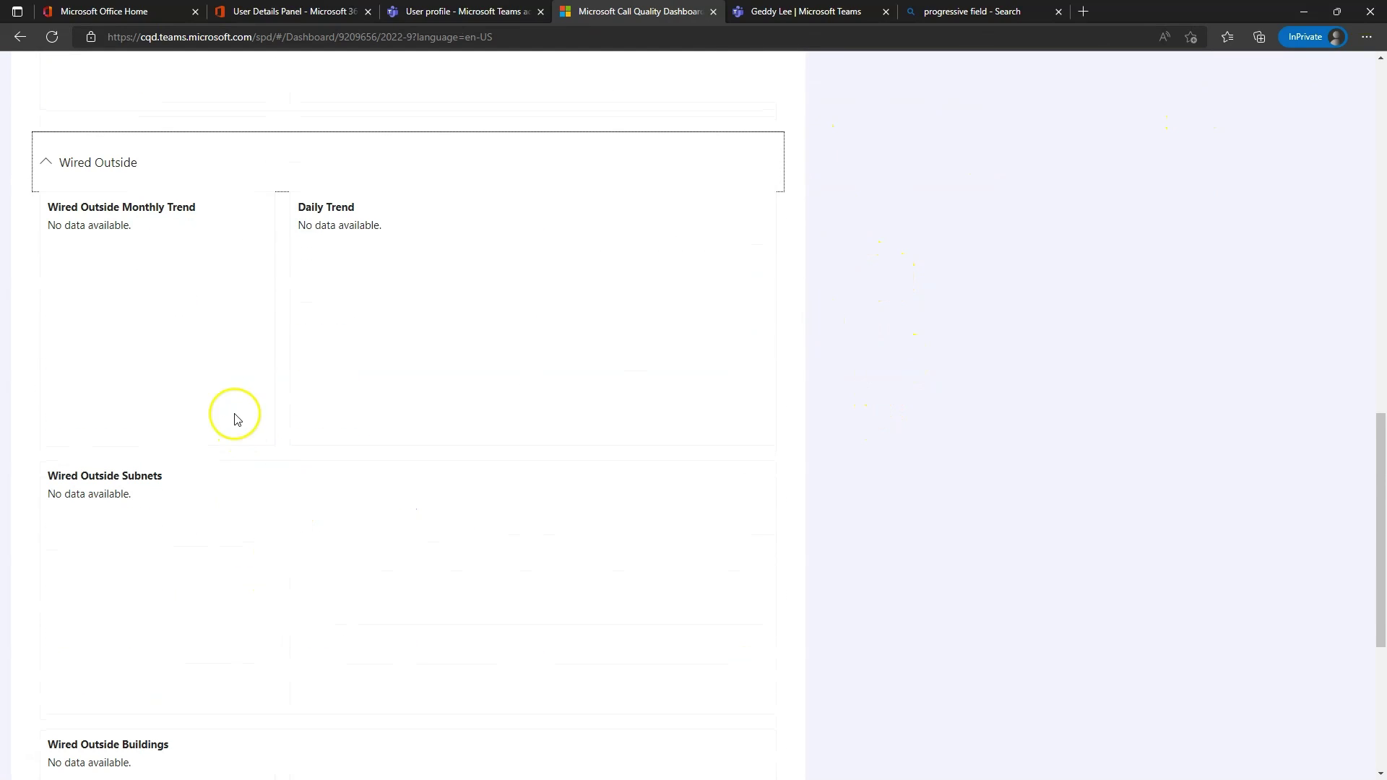
{"action": "scroll", "coordinate": [174, 397], "scroll_direction": "down", "scroll_amount": 5}
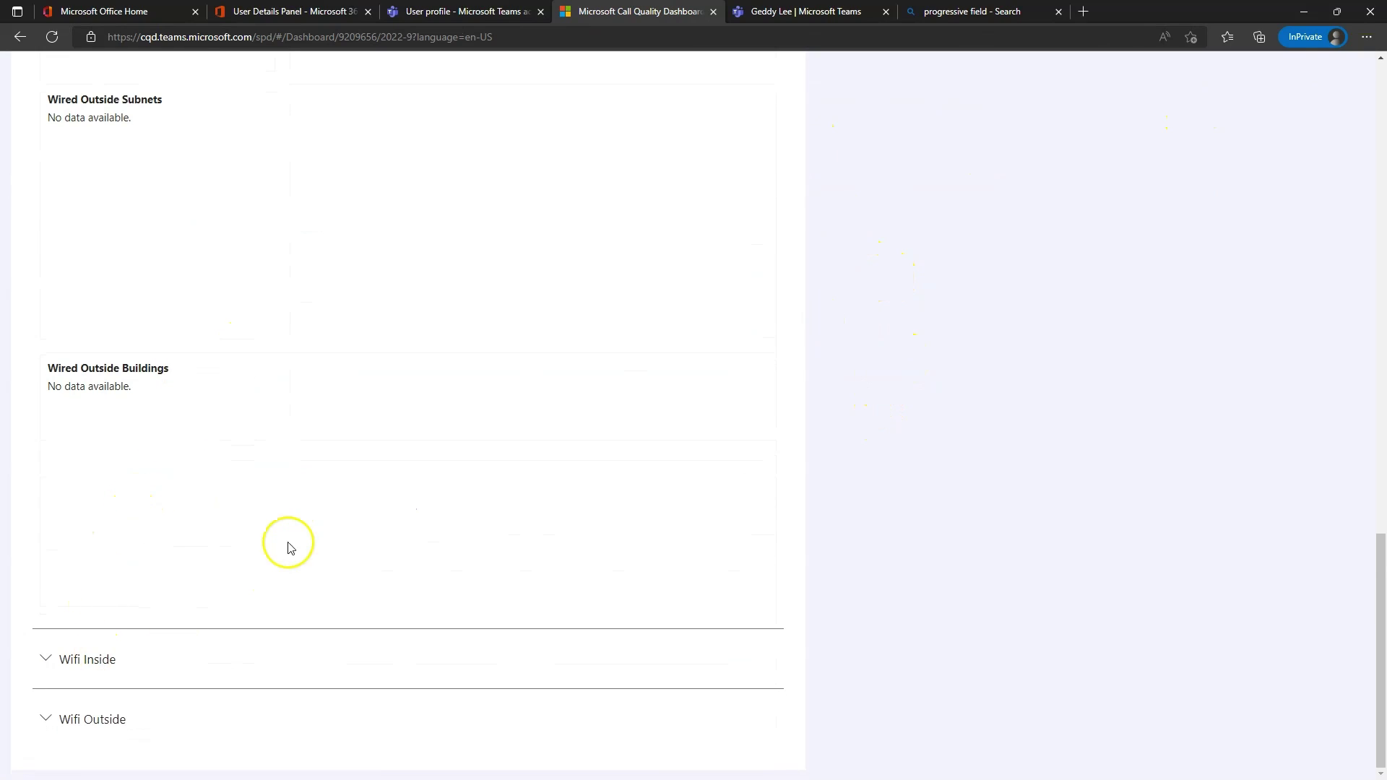
Review the Client - Client report's sections and show the Voice Quality SLA report.
{"action": "scroll", "coordinate": [266, 365], "scroll_direction": "up", "scroll_amount": 15}
{"action": "left_click", "coordinate": [303, 216]}
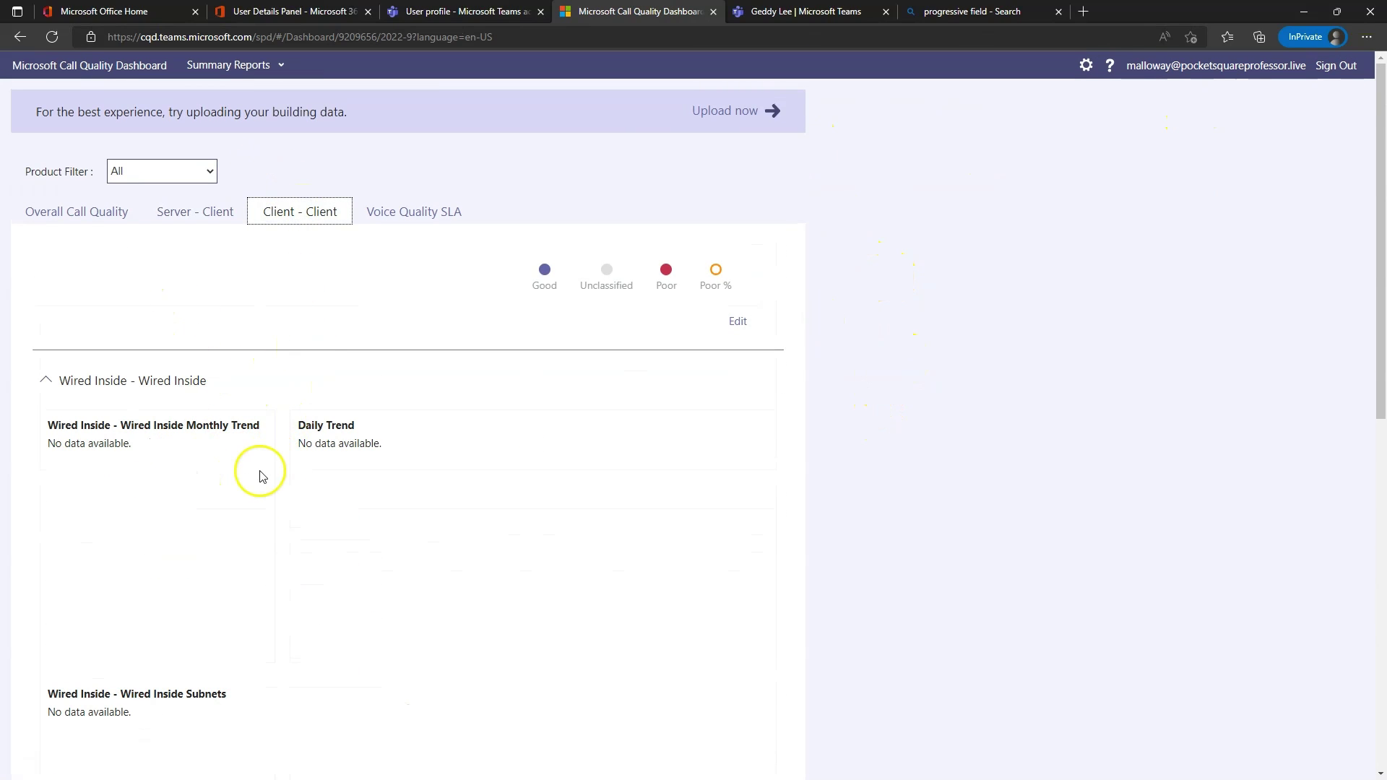
{"action": "scroll", "coordinate": [392, 450], "scroll_direction": "down", "scroll_amount": 10}
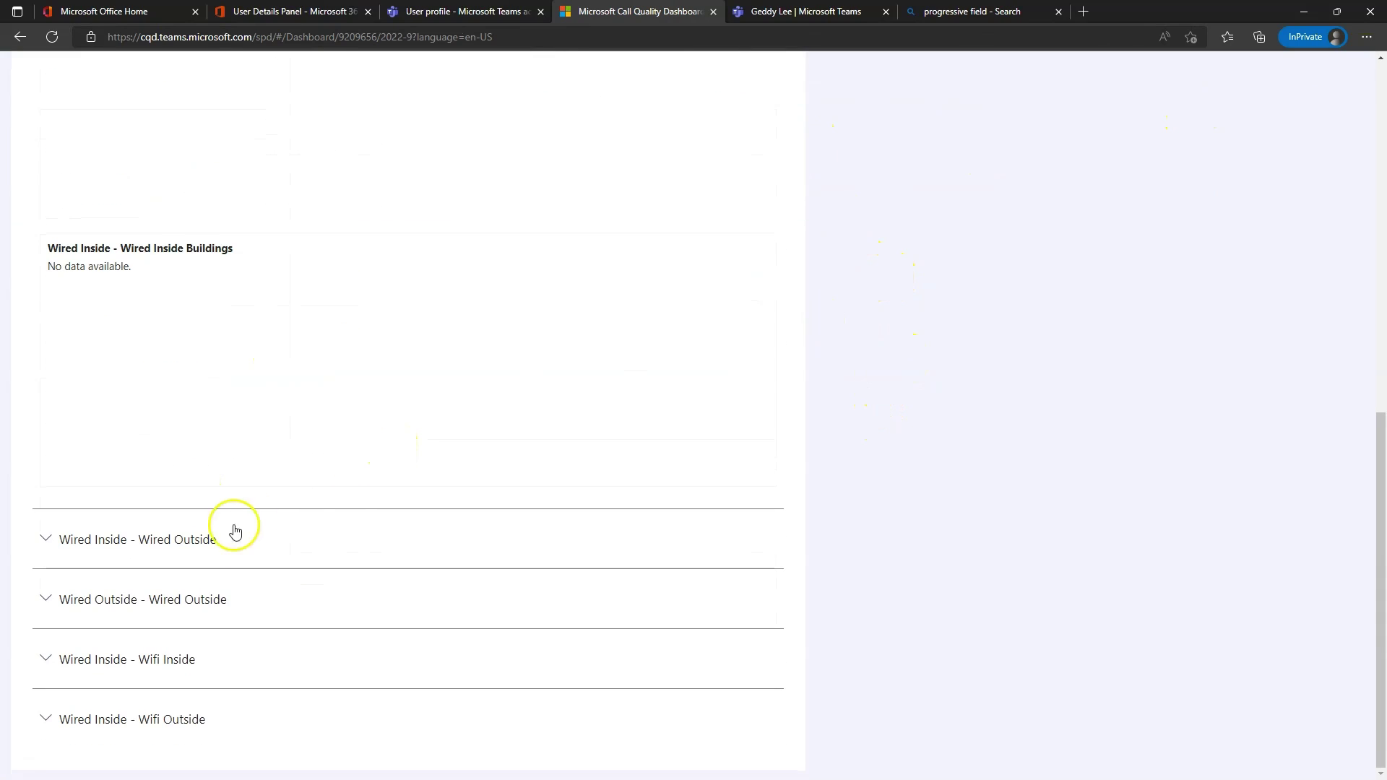
{"action": "scroll", "coordinate": [232, 530], "scroll_direction": "up", "scroll_amount": 10}
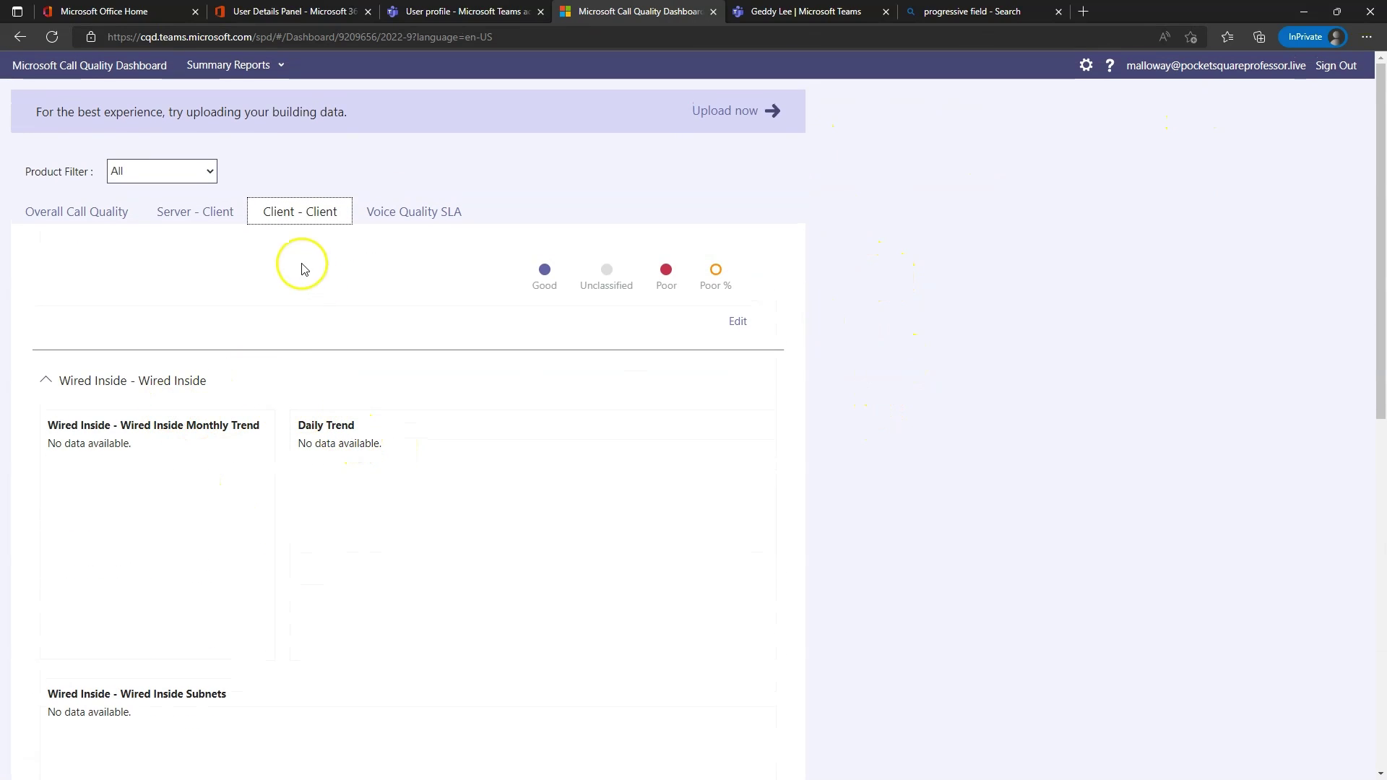
{"action": "left_click", "coordinate": [397, 213]}
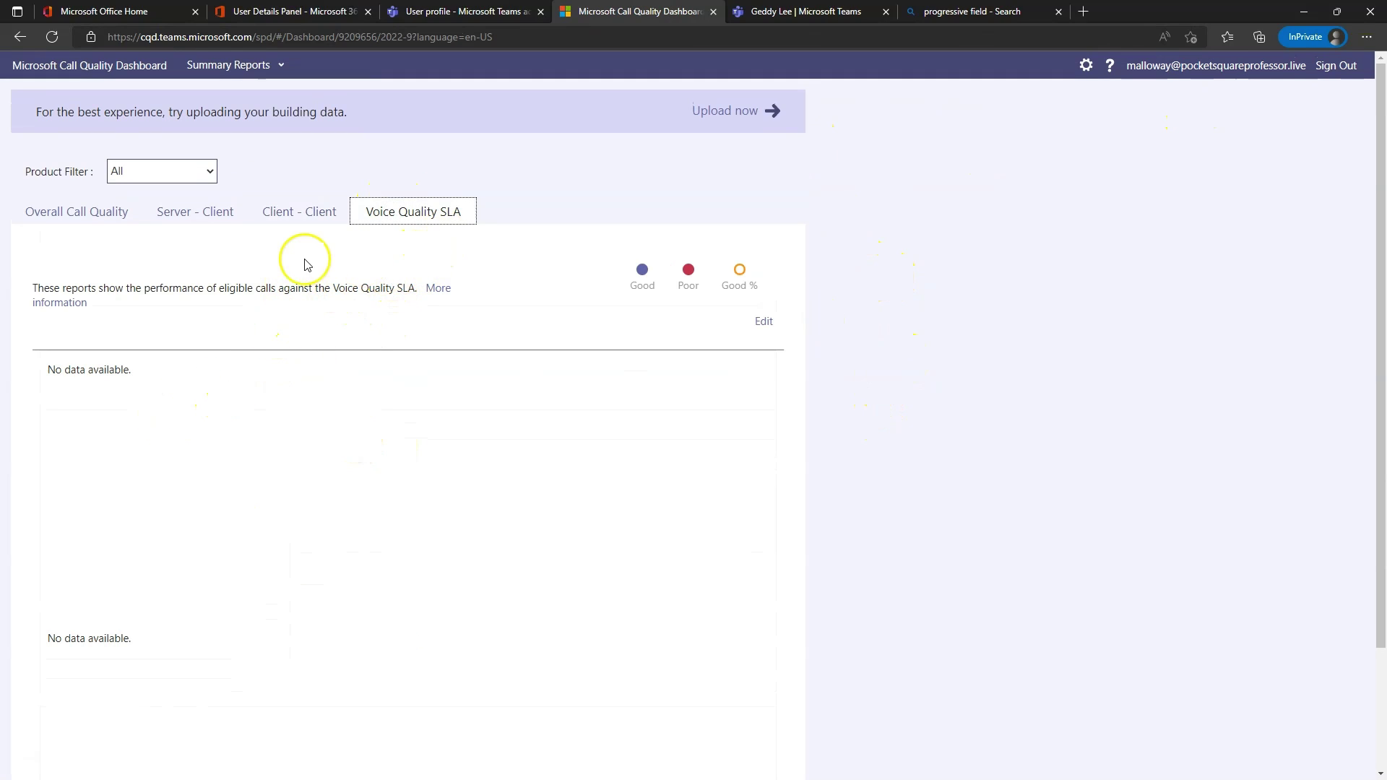
Return to the Overall Call Quality report and check the available product filter options, keeping All.
{"action": "left_click", "coordinate": [77, 211]}
{"action": "left_click", "coordinate": [171, 175]}
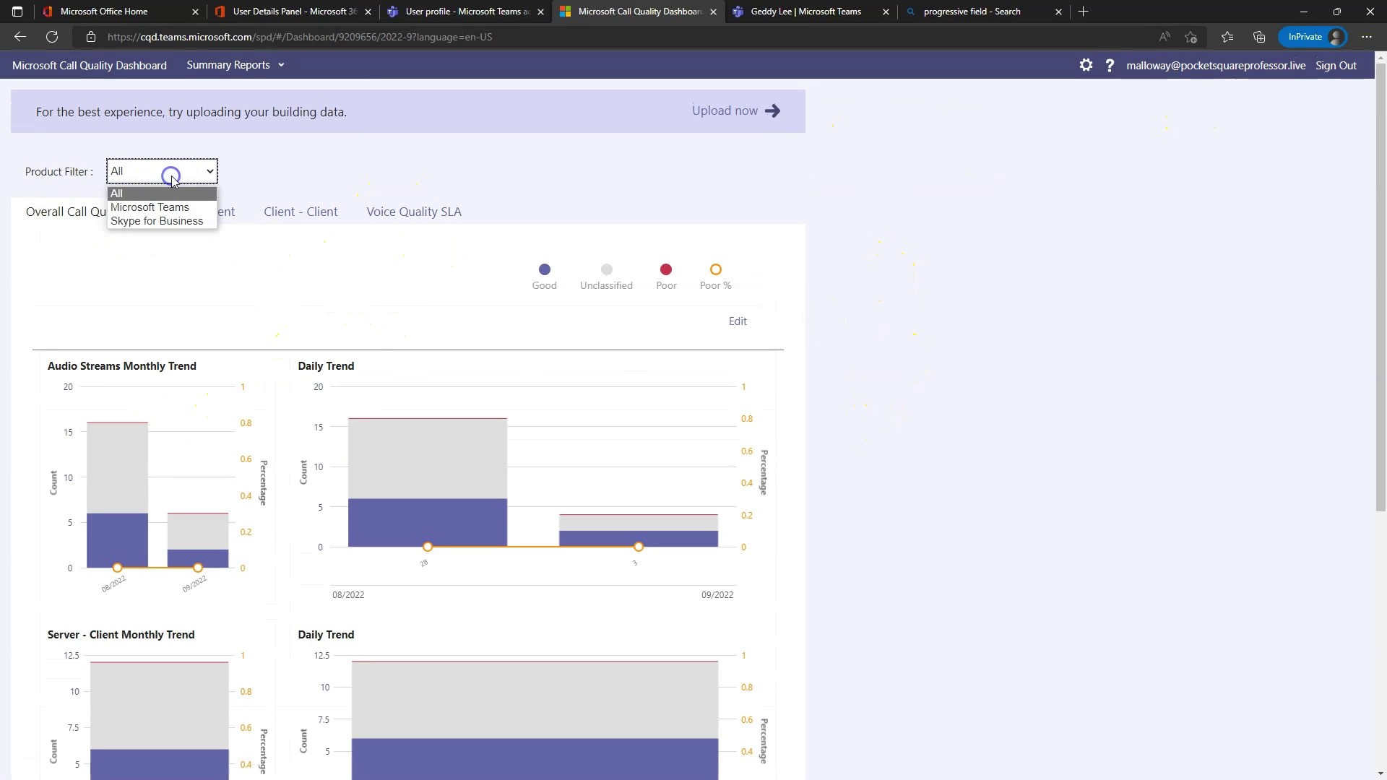
{"action": "left_click", "coordinate": [1192, 242]}
Examine the good, unclassified and poor stream counts in the audio Daily Trend chart, and look over the remaining trend charts.
{"action": "mouse_move", "coordinate": [464, 474]}
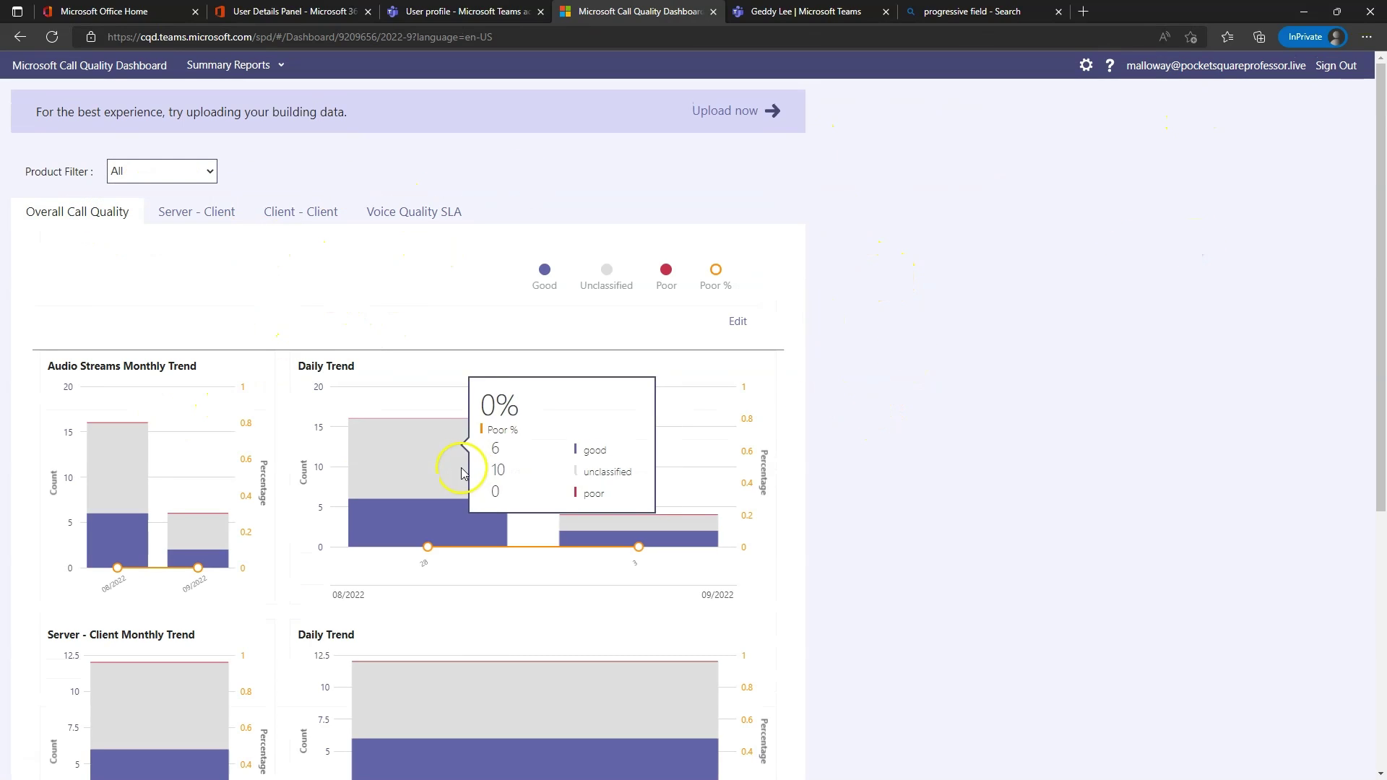
{"action": "scroll", "coordinate": [903, 448], "scroll_direction": "down", "scroll_amount": 3}
{"action": "mouse_move", "coordinate": [398, 239]}
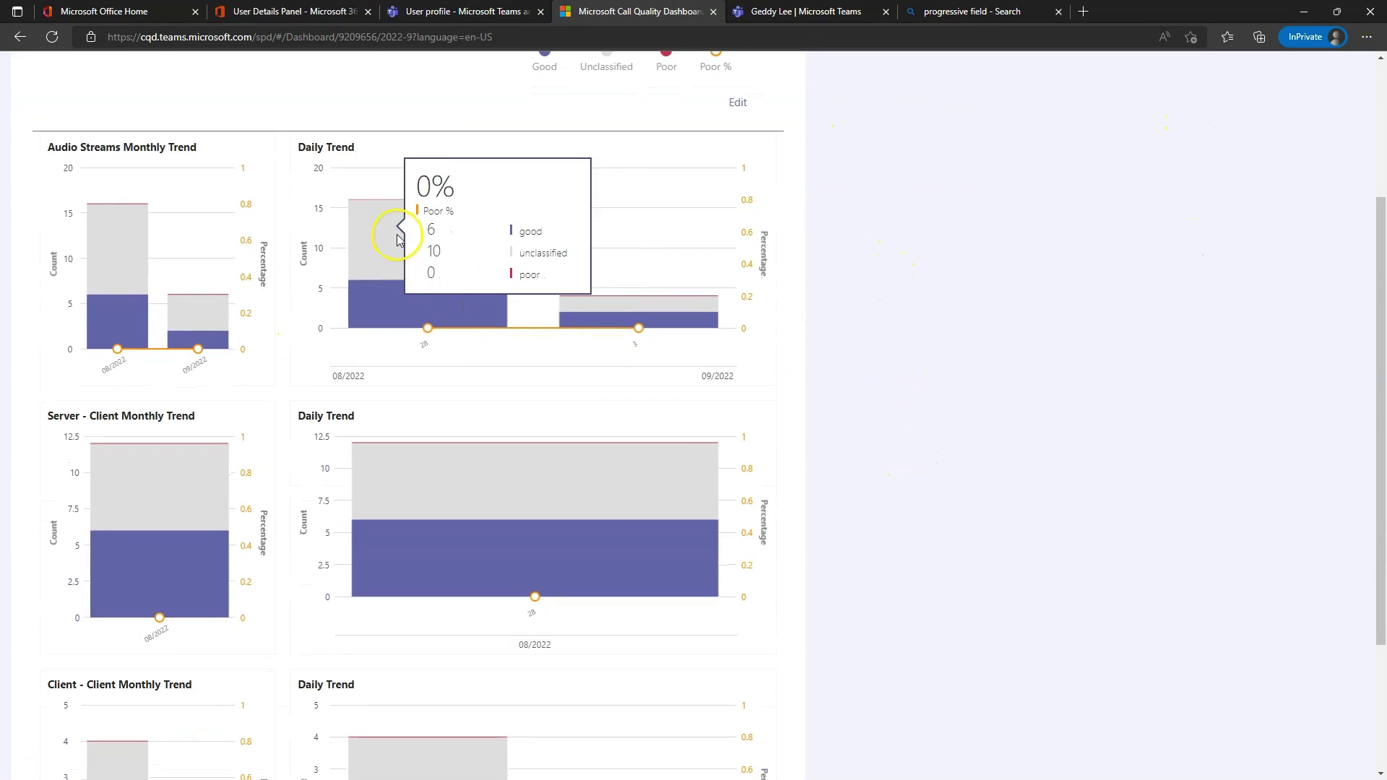
{"action": "mouse_move", "coordinate": [676, 314]}
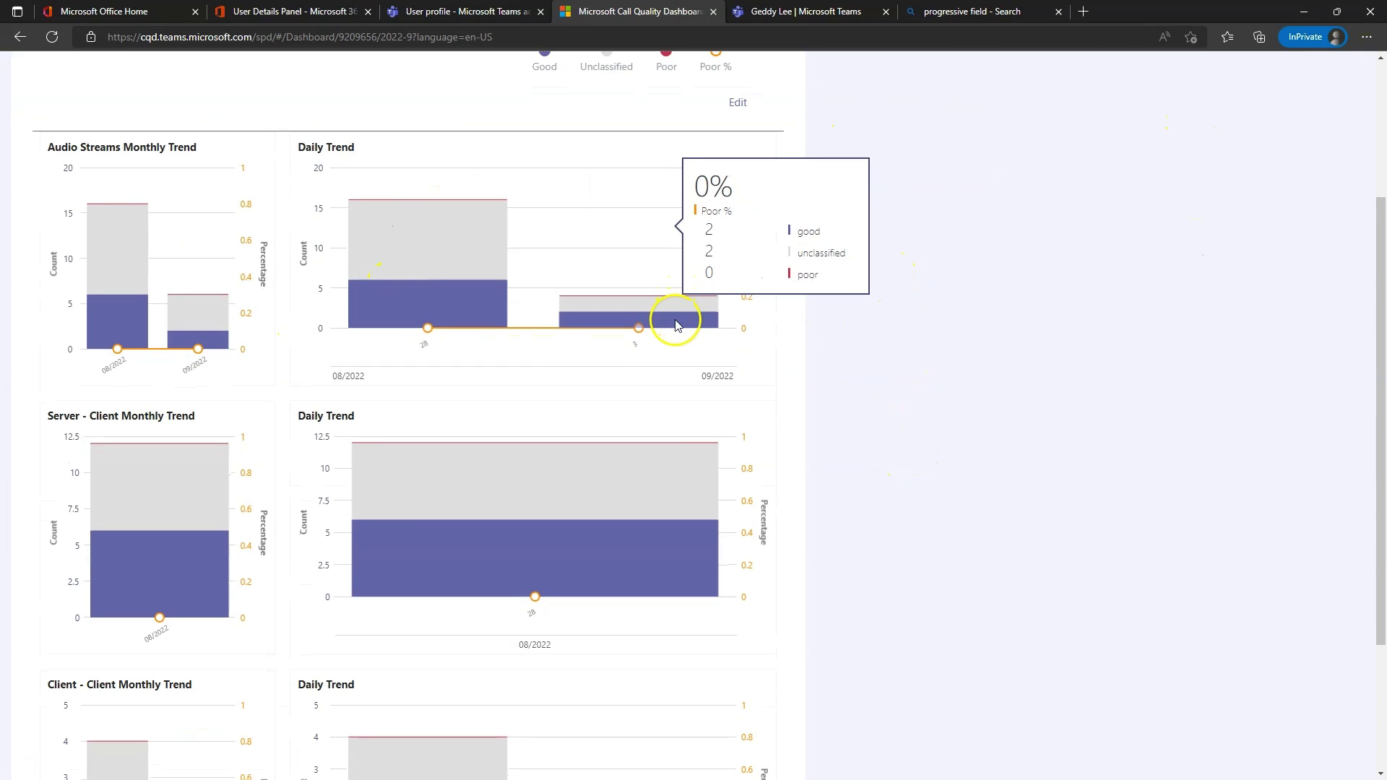
{"action": "mouse_move", "coordinate": [409, 306]}
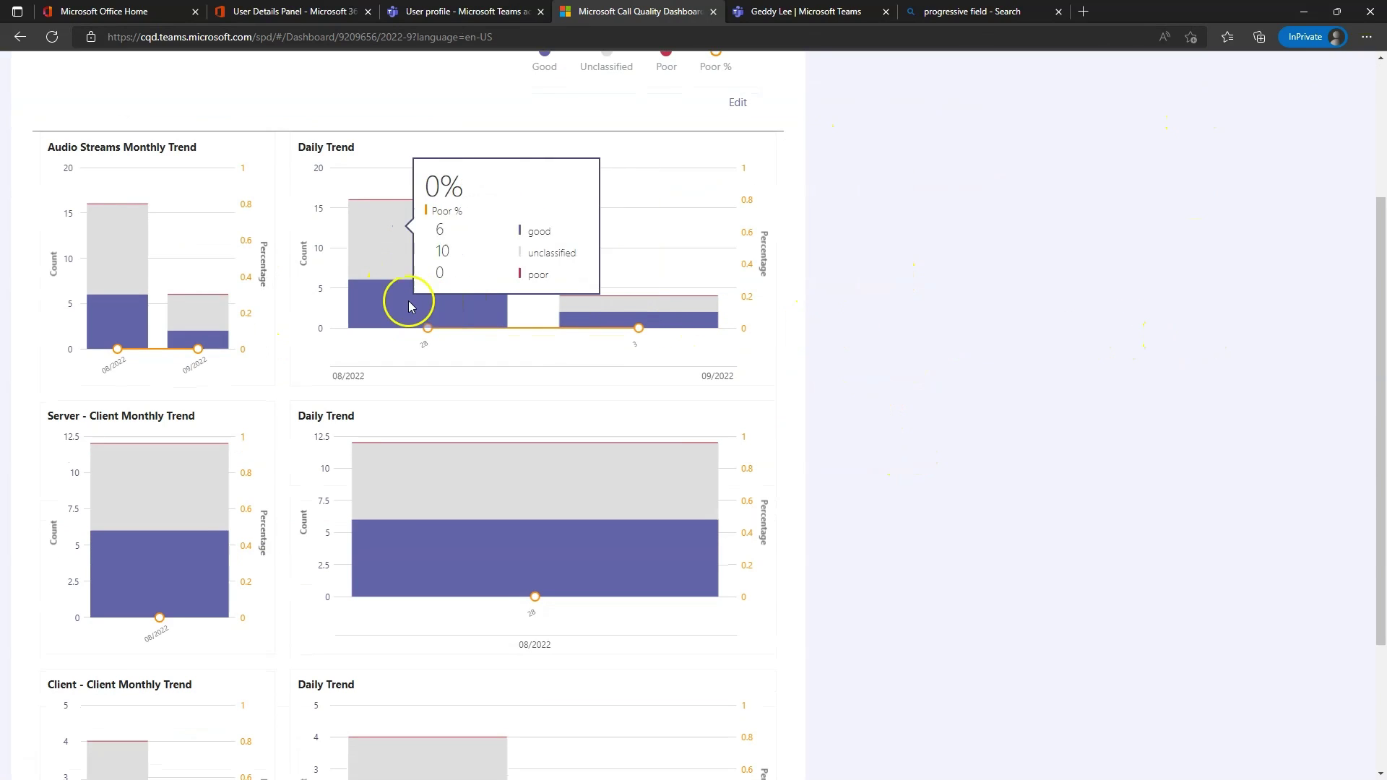
{"action": "left_click", "coordinate": [665, 300]}
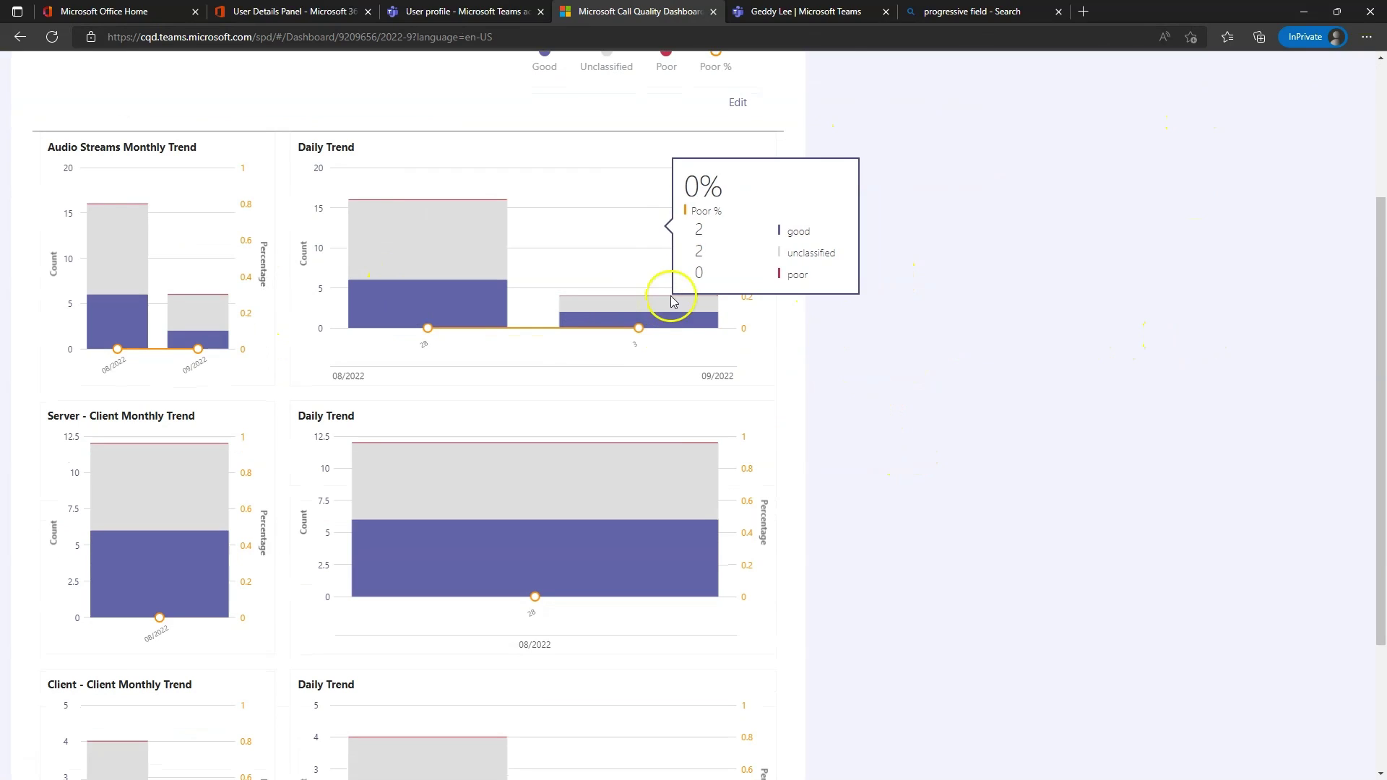
{"action": "left_click", "coordinate": [622, 313]}
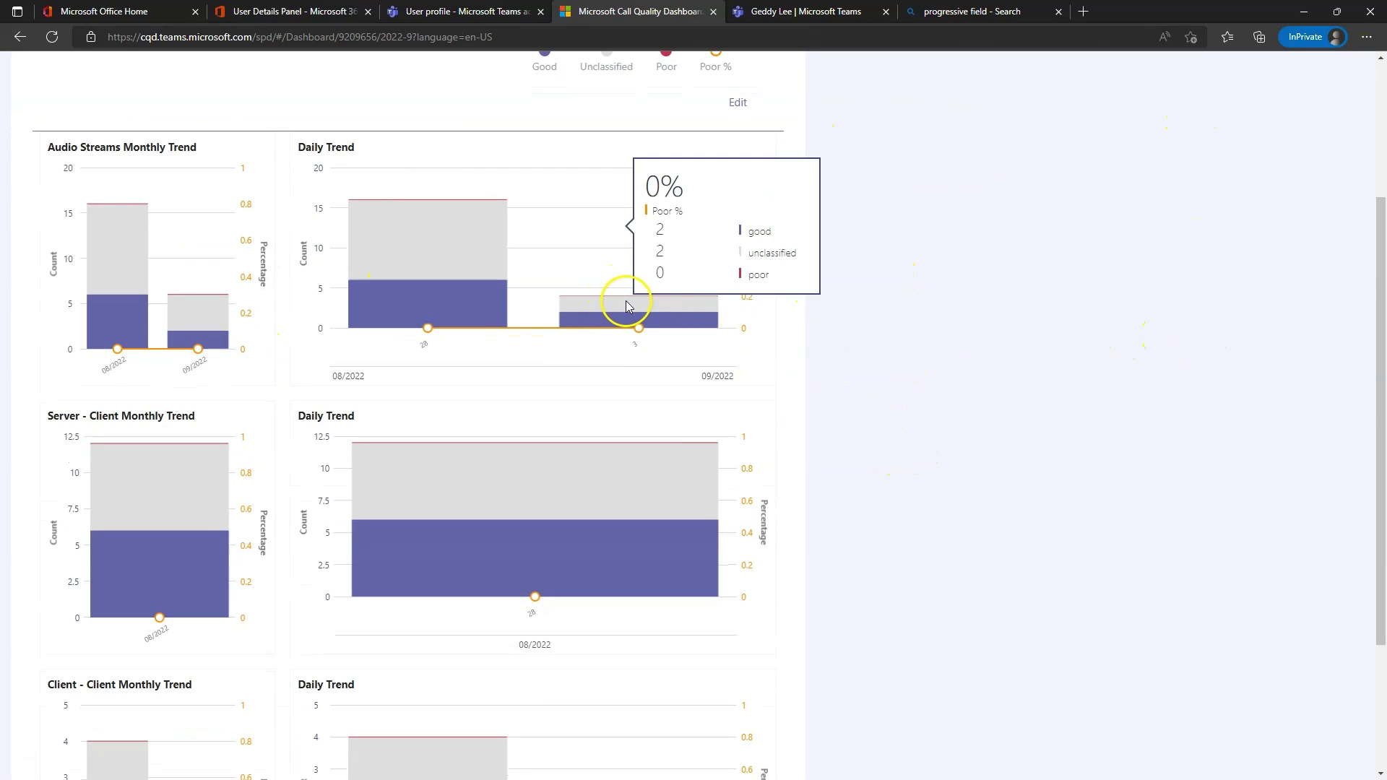
{"action": "scroll", "coordinate": [492, 281], "scroll_direction": "down", "scroll_amount": 1}
{"action": "scroll", "coordinate": [504, 284], "scroll_direction": "down", "scroll_amount": 2}
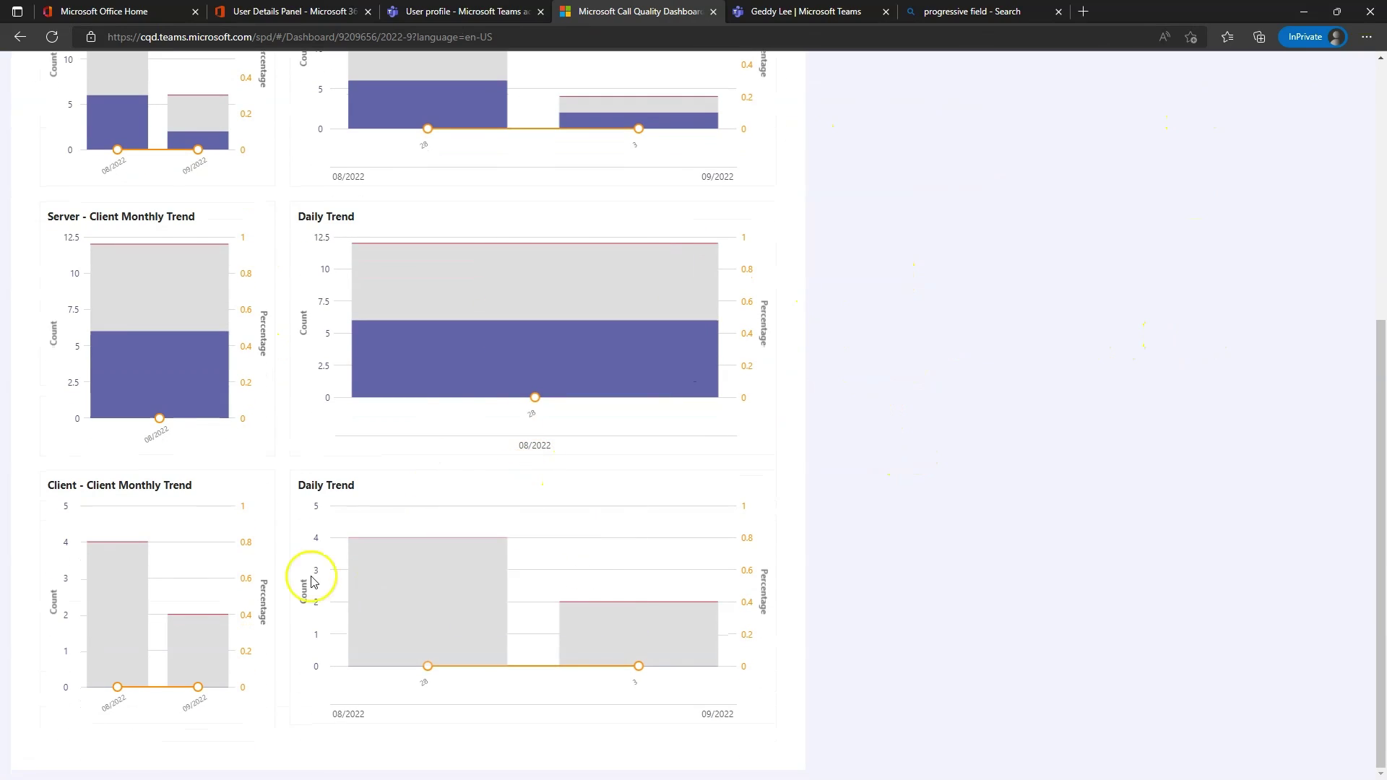
{"action": "scroll", "coordinate": [790, 489], "scroll_direction": "up", "scroll_amount": 6}
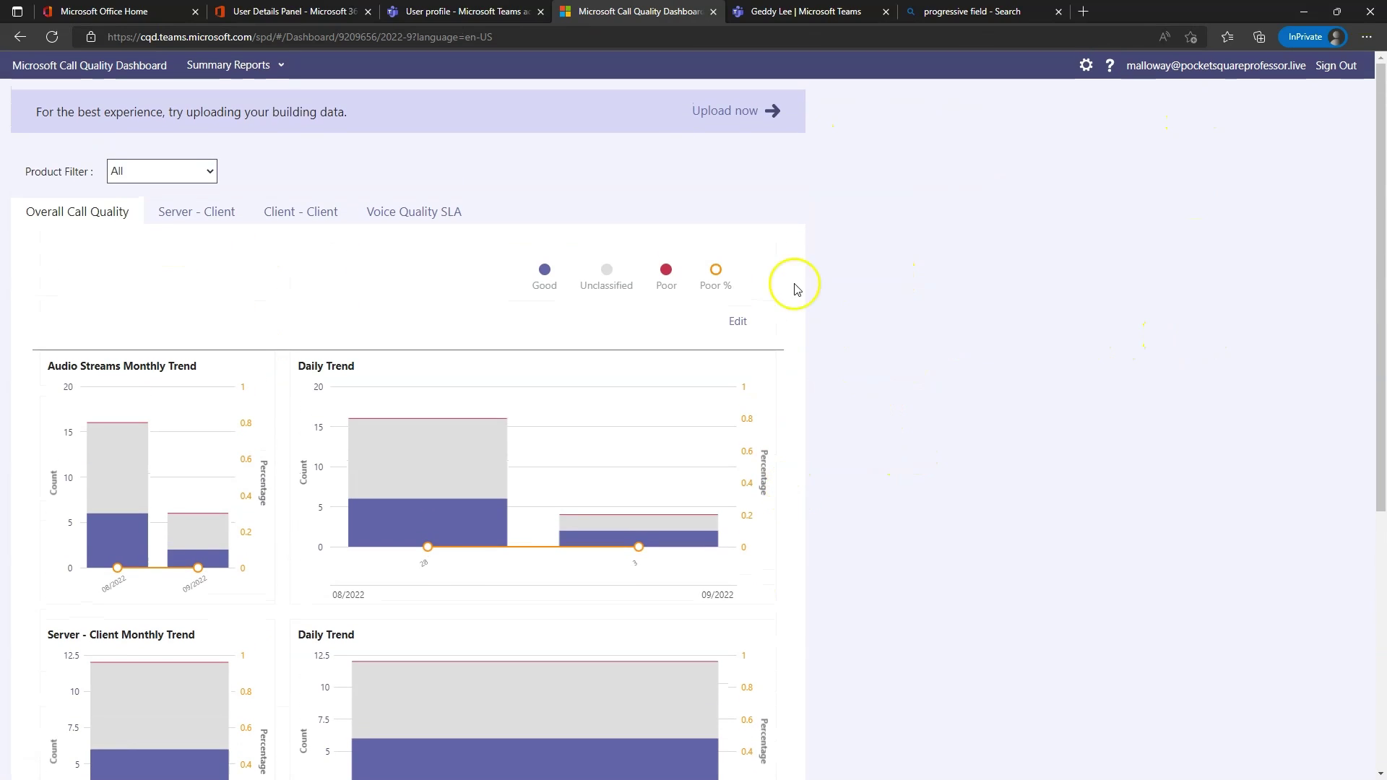
List the available report types, try to open the Quality Drill Down Reports, and close the Call Quality Dashboard.
{"action": "left_click", "coordinate": [247, 62]}
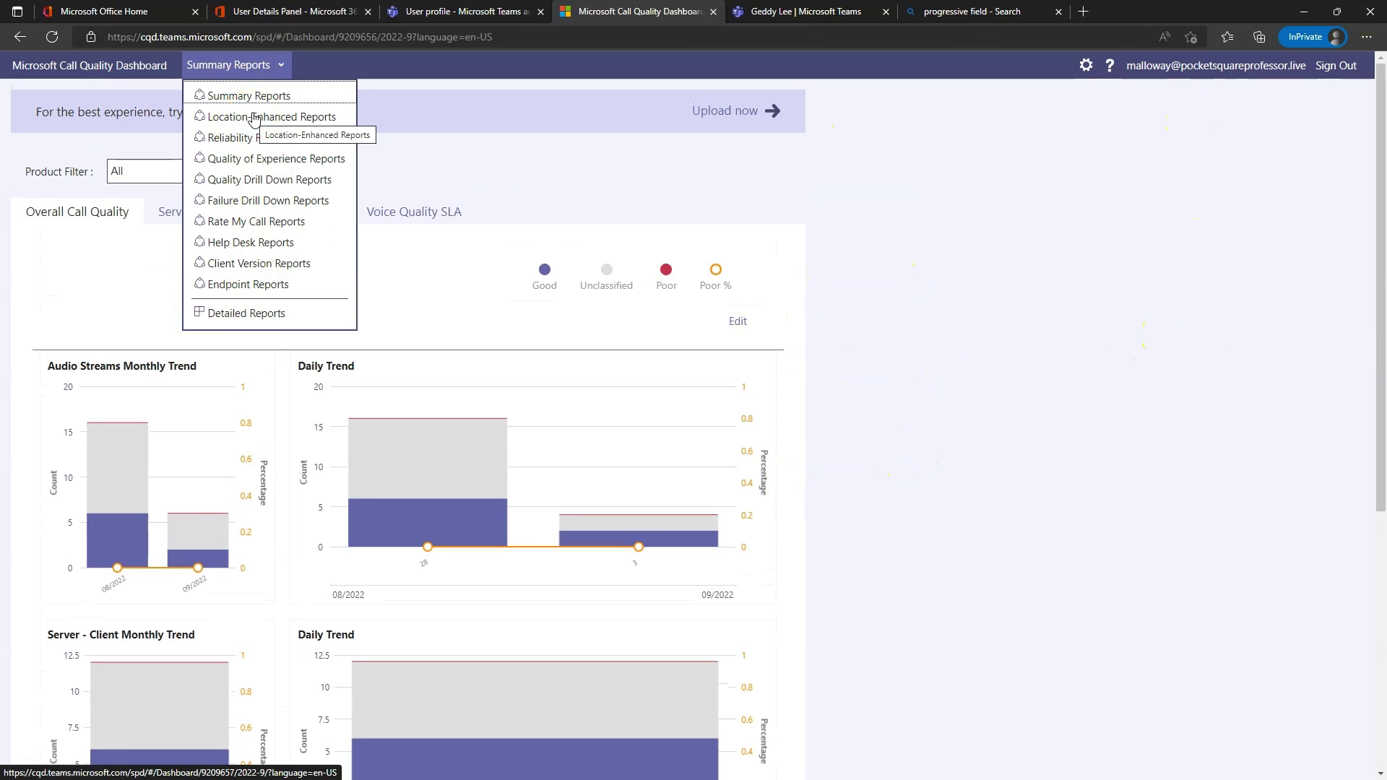
{"action": "left_click", "coordinate": [262, 181]}
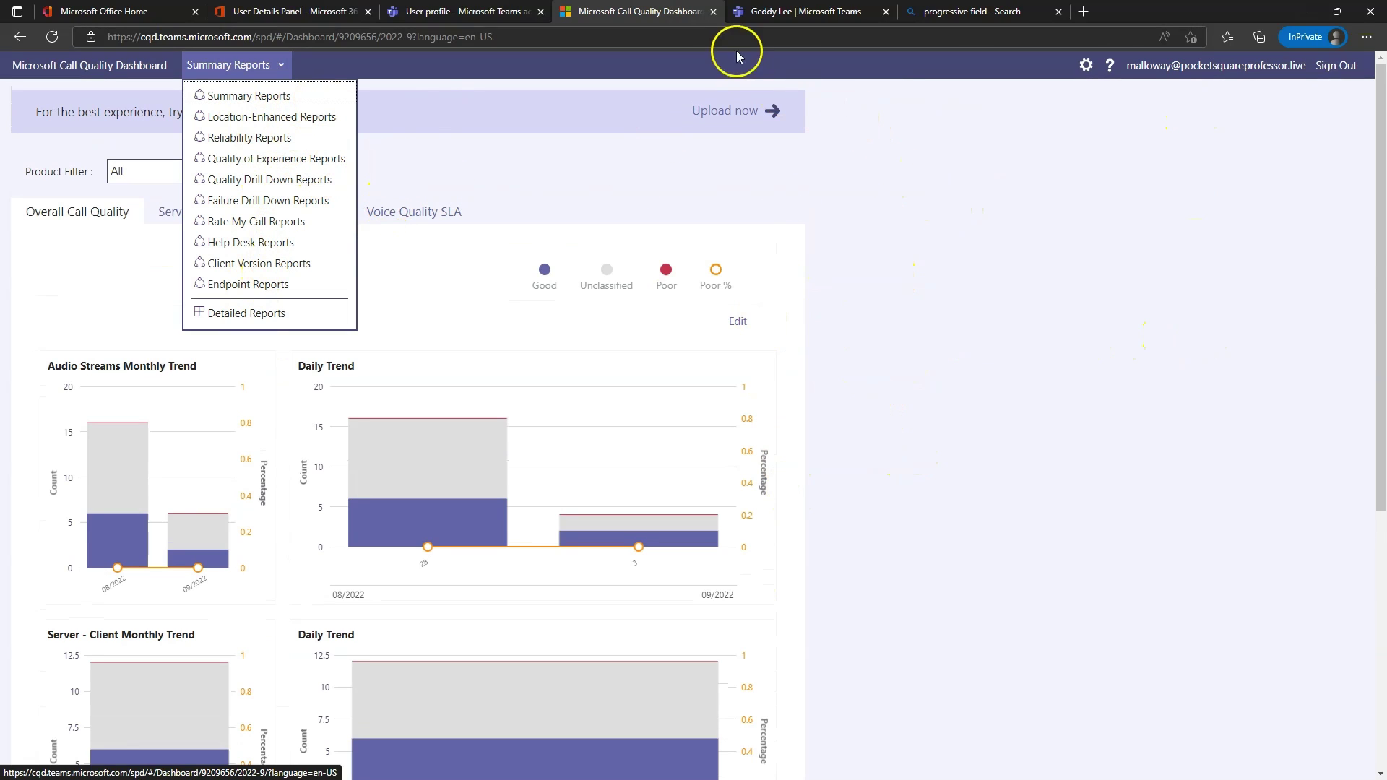
{"action": "left_click", "coordinate": [713, 13]}
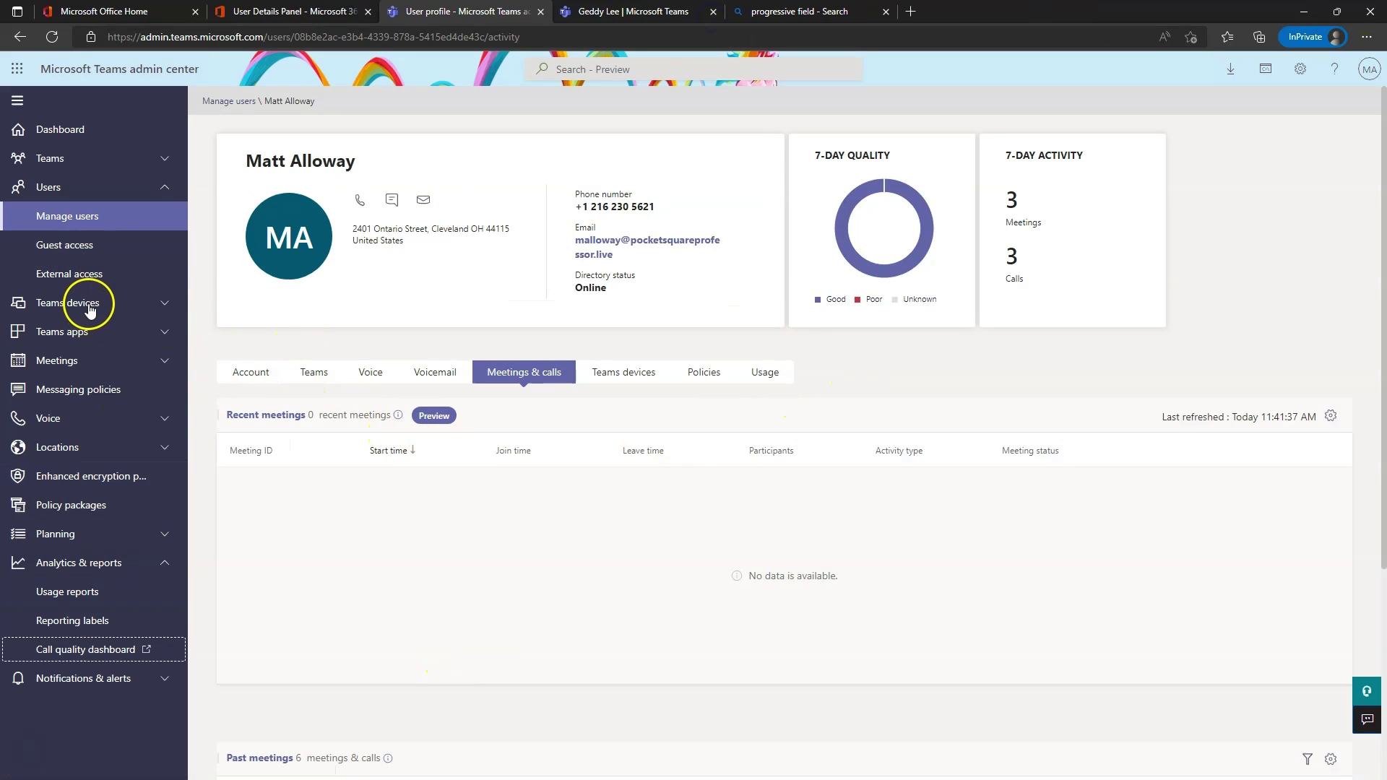
Expand the voice section of the Teams admin center and look through its policies, auto attendant, call queue and resource account entries.
{"action": "left_click", "coordinate": [70, 419]}
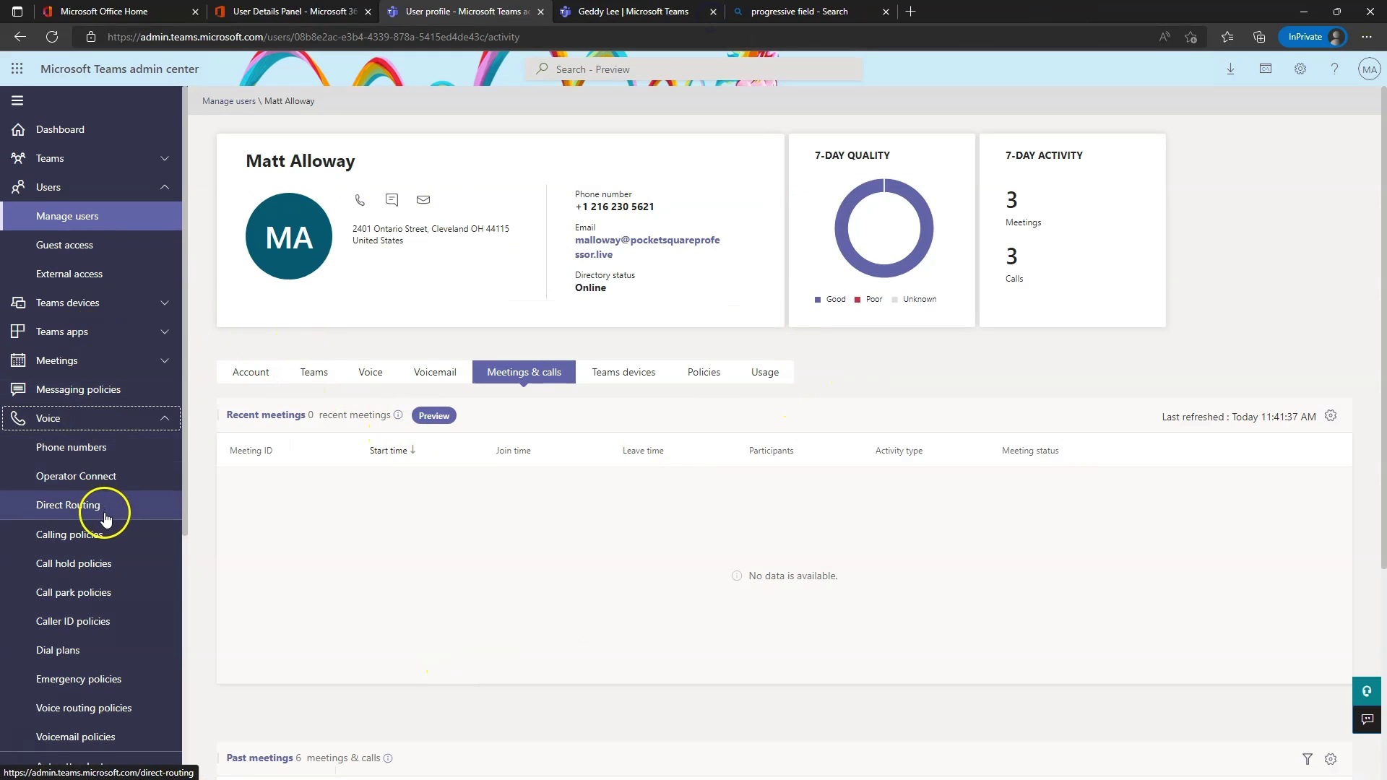
{"action": "scroll", "coordinate": [107, 535], "scroll_direction": "down", "scroll_amount": 2}
{"action": "scroll", "coordinate": [101, 723], "scroll_direction": "down", "scroll_amount": 2}
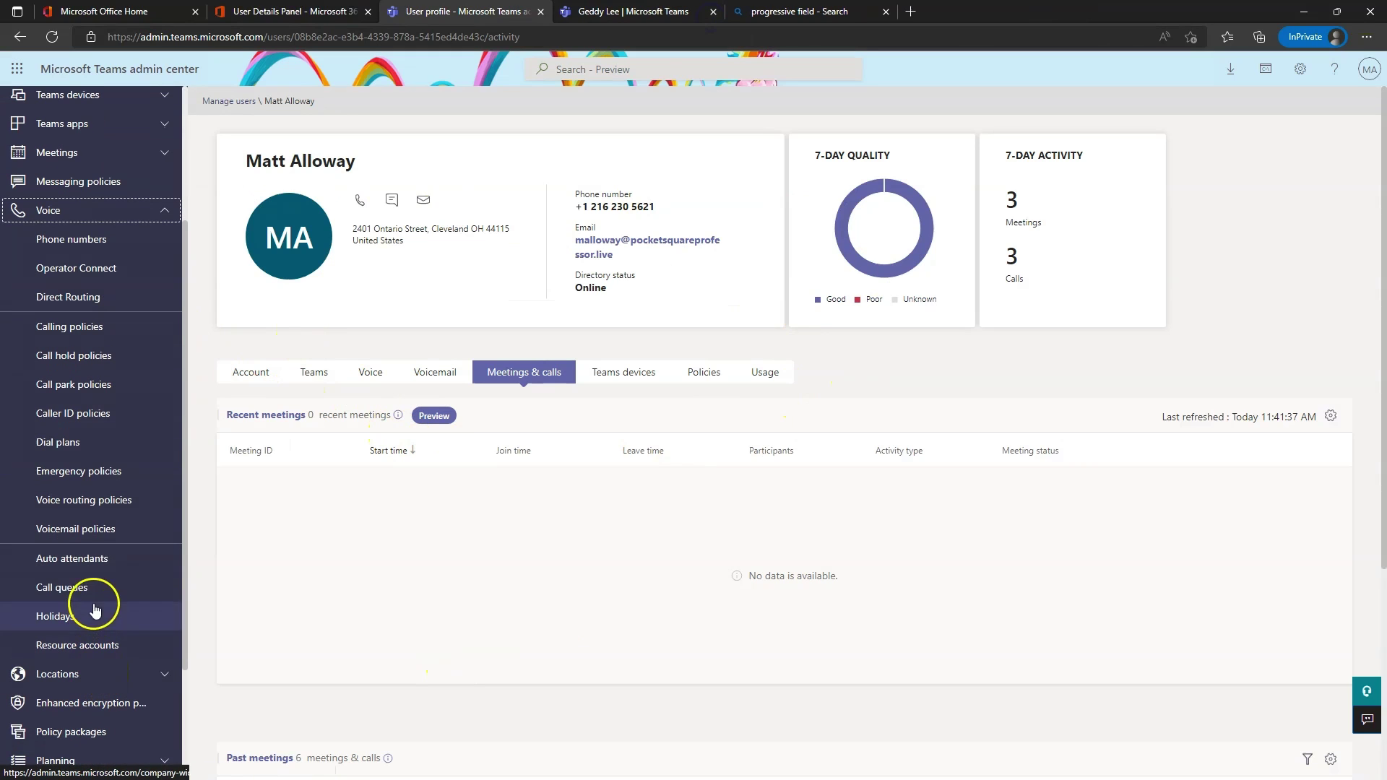
{"action": "scroll", "coordinate": [93, 549], "scroll_direction": "down", "scroll_amount": 3}
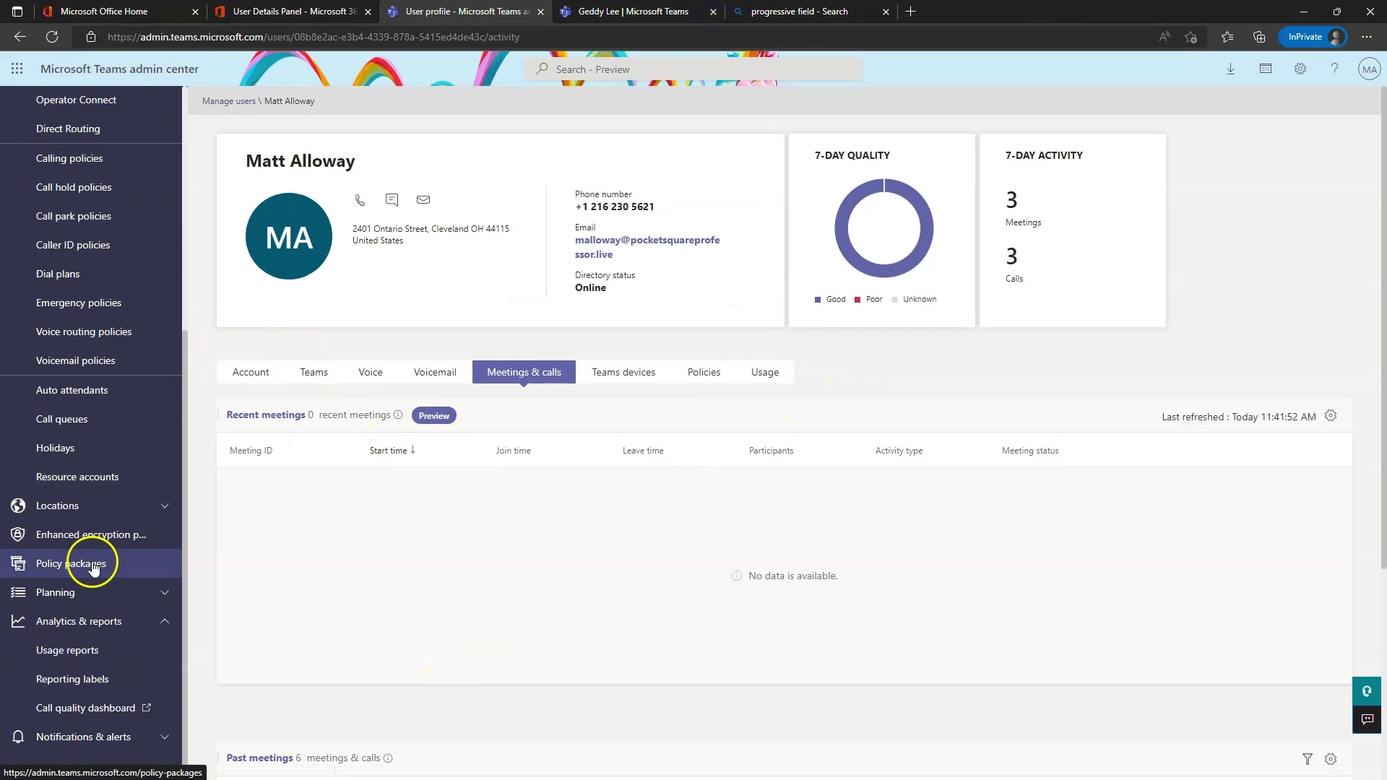
{"action": "scroll", "coordinate": [92, 555], "scroll_direction": "up", "scroll_amount": 7}
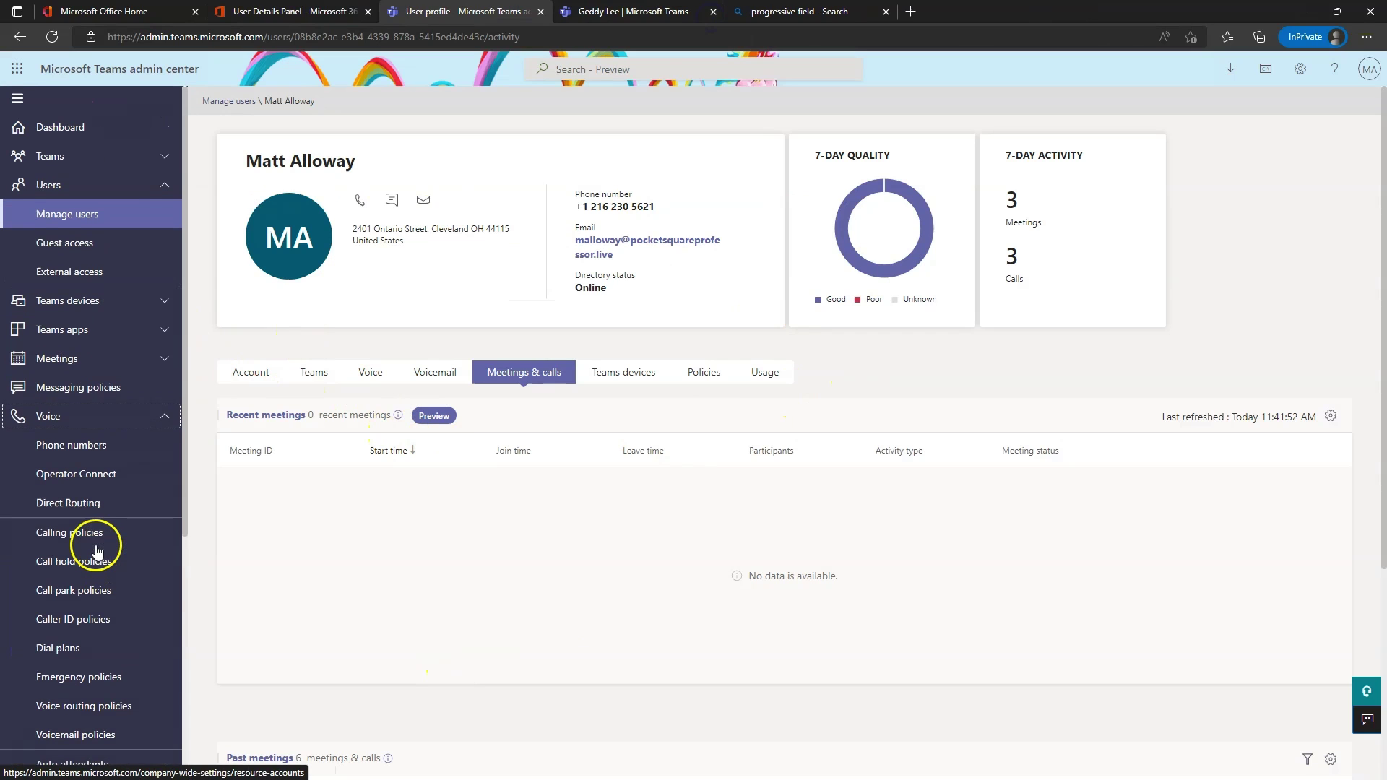
Open the Global Audio Conferencing policy from the meetings section and review its toll-free number setting.
{"action": "left_click", "coordinate": [101, 360]}
{"action": "left_click", "coordinate": [86, 419]}
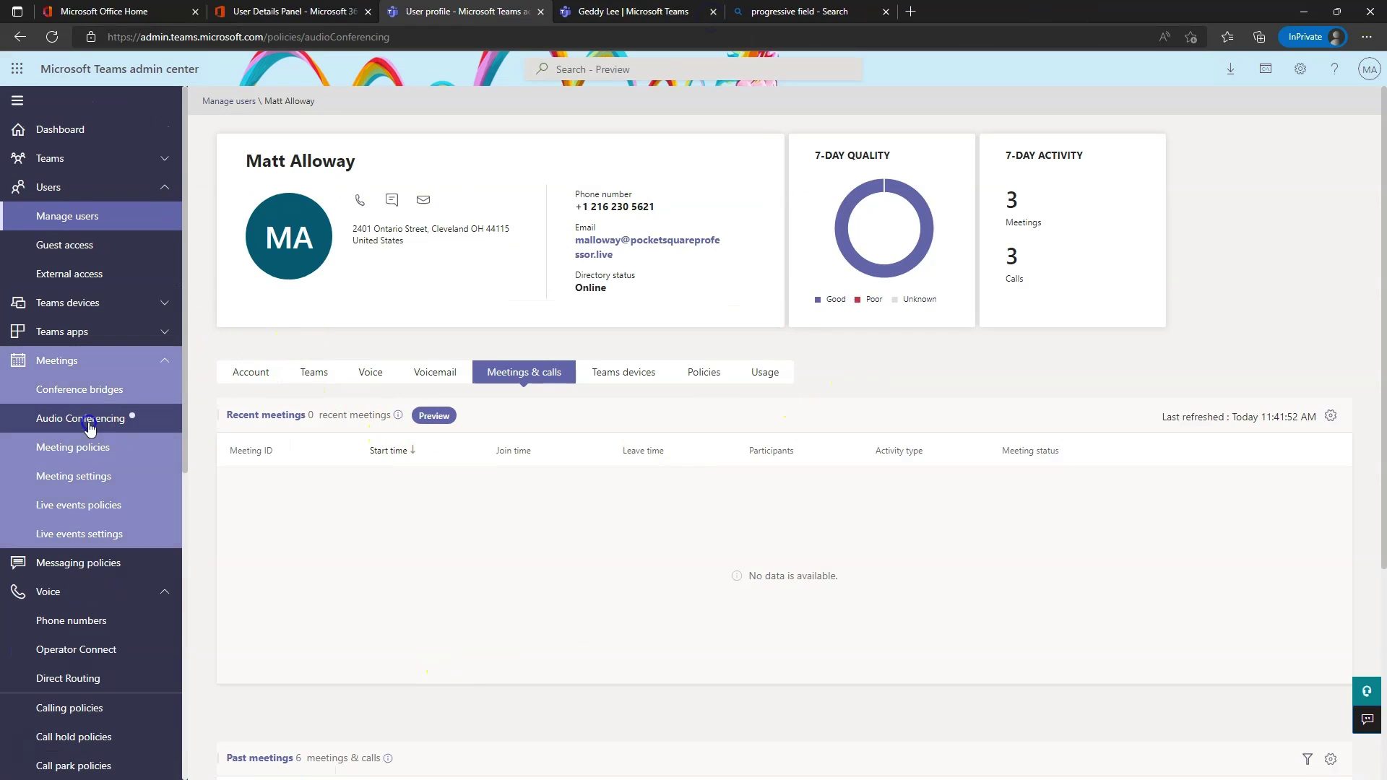
{"action": "left_click", "coordinate": [338, 506]}
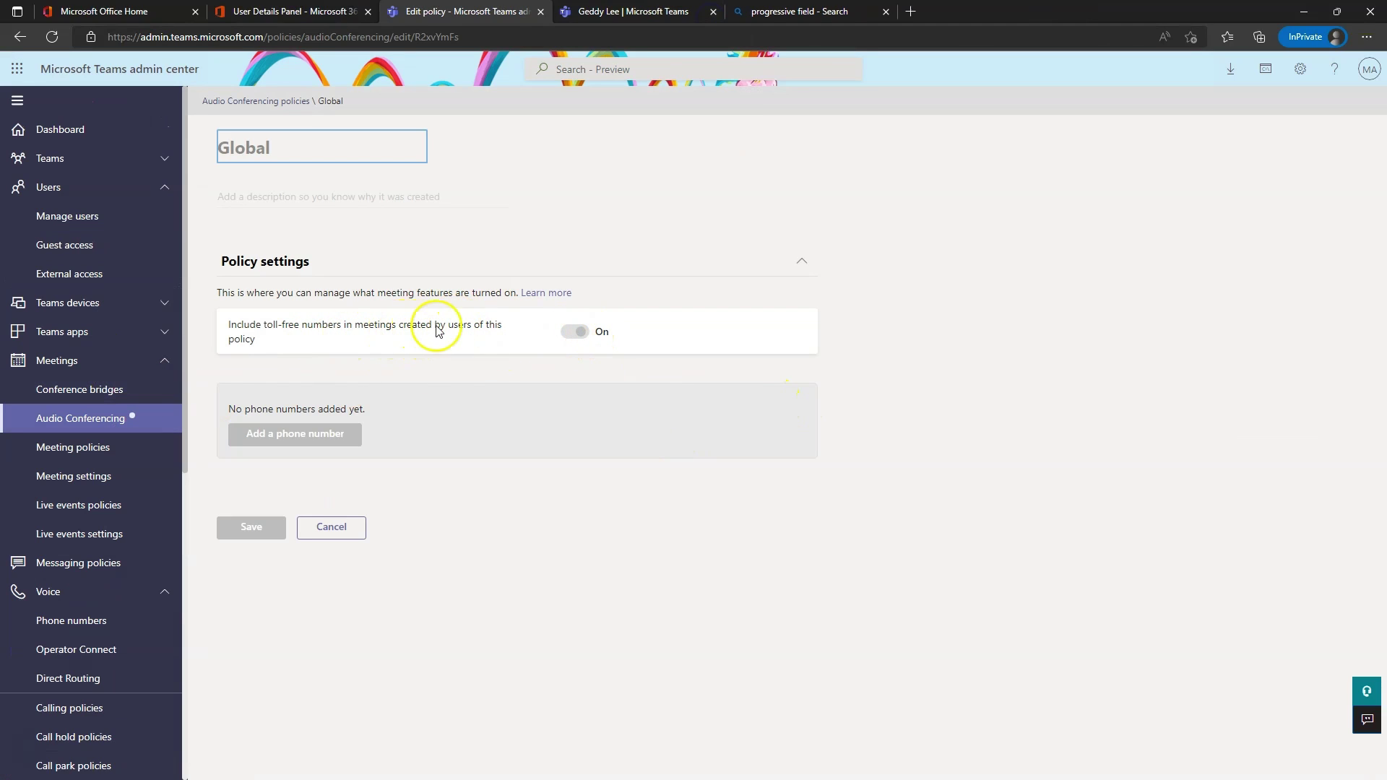
Open the conference bridges and look through the shared dial-in numbers with their locations and primary languages.
{"action": "left_click", "coordinate": [80, 390]}
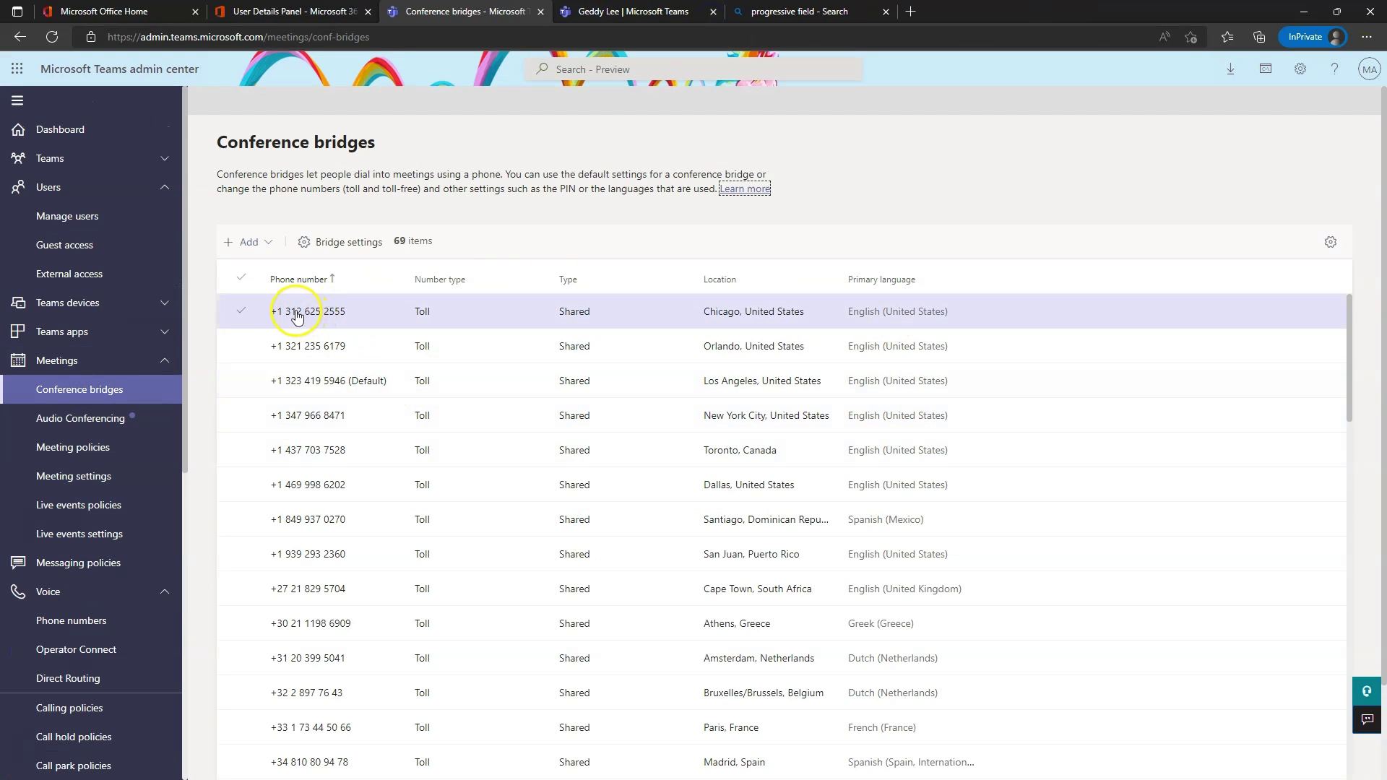
{"action": "scroll", "coordinate": [309, 369], "scroll_direction": "down", "scroll_amount": 8}
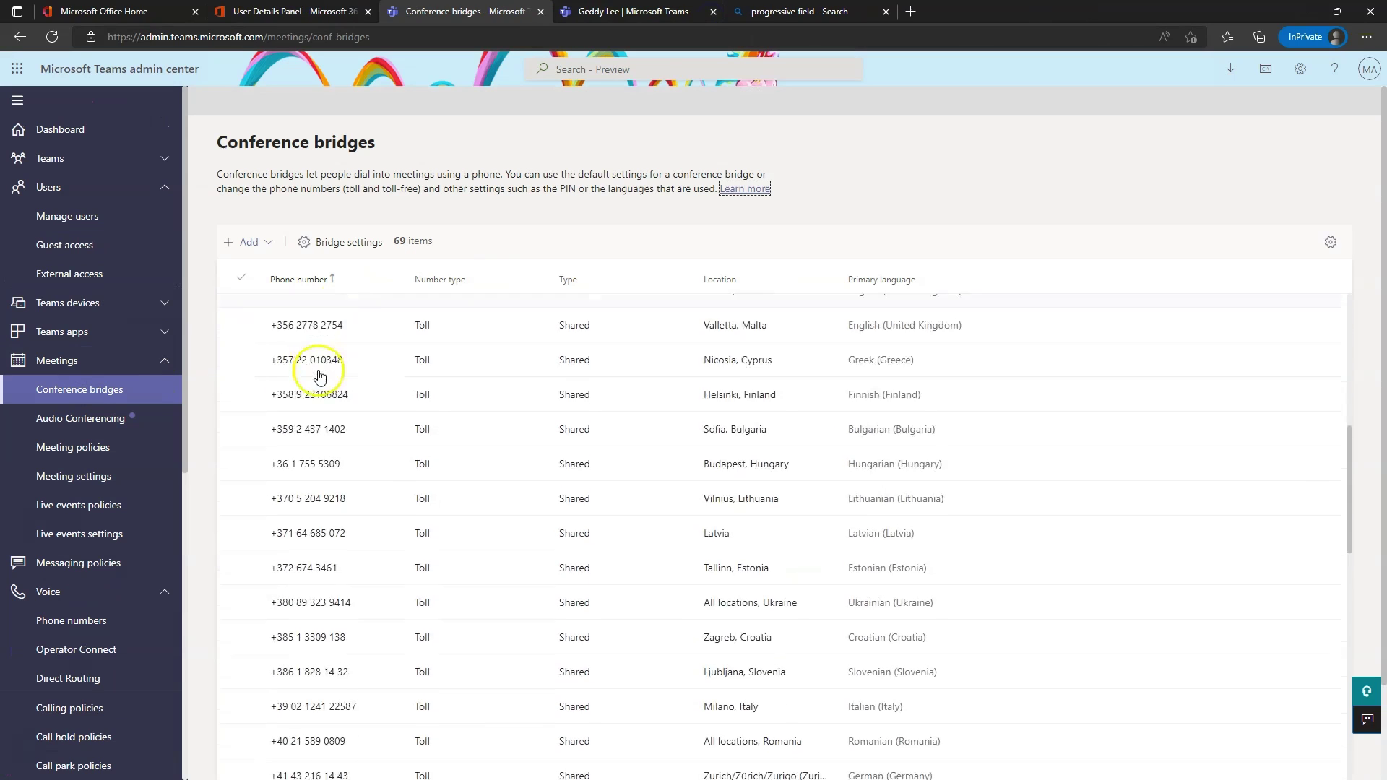
{"action": "scroll", "coordinate": [317, 377], "scroll_direction": "down", "scroll_amount": 4}
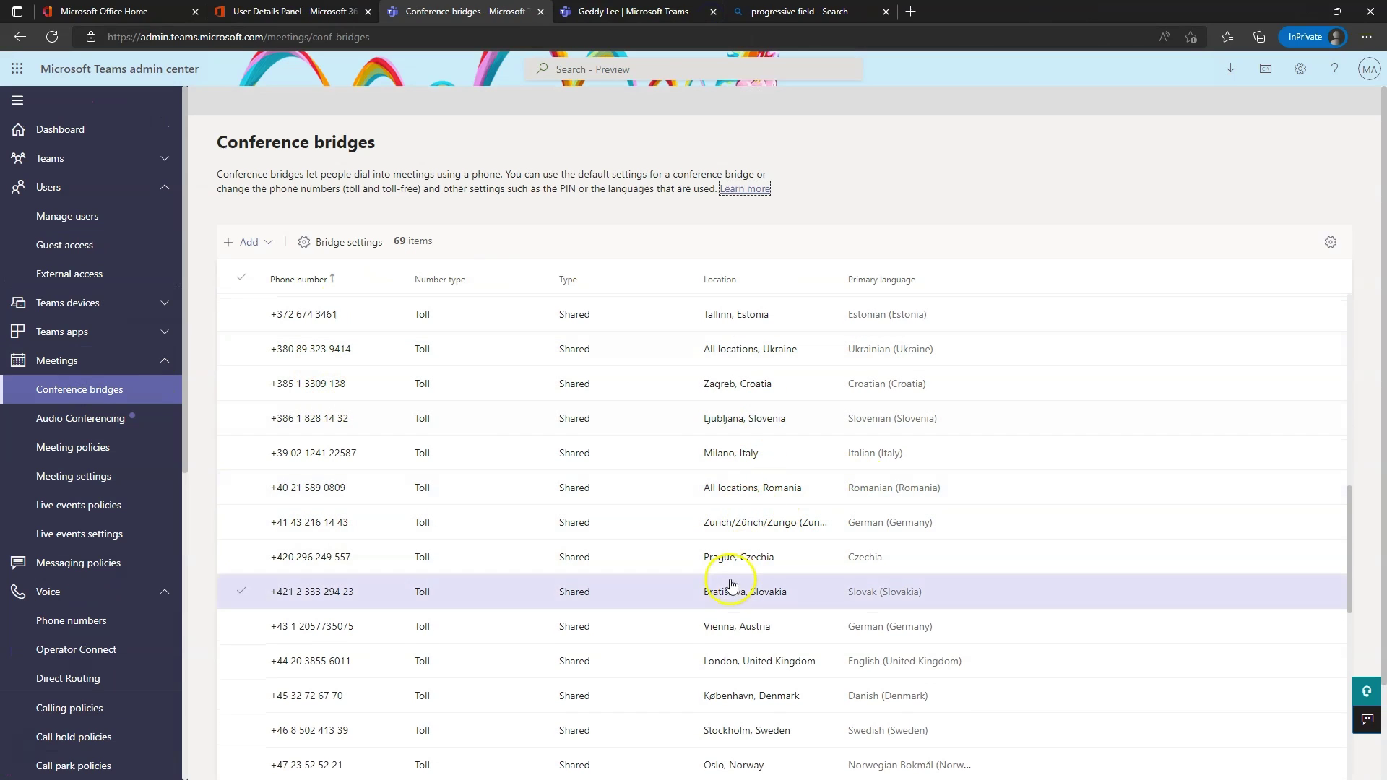
Review the remaining dial-in numbers and the bridge settings including entry/exit announcement types, cancel unchanged, and return to the Audio Conferencing policies.
{"action": "scroll", "coordinate": [732, 584], "scroll_direction": "down", "scroll_amount": 10}
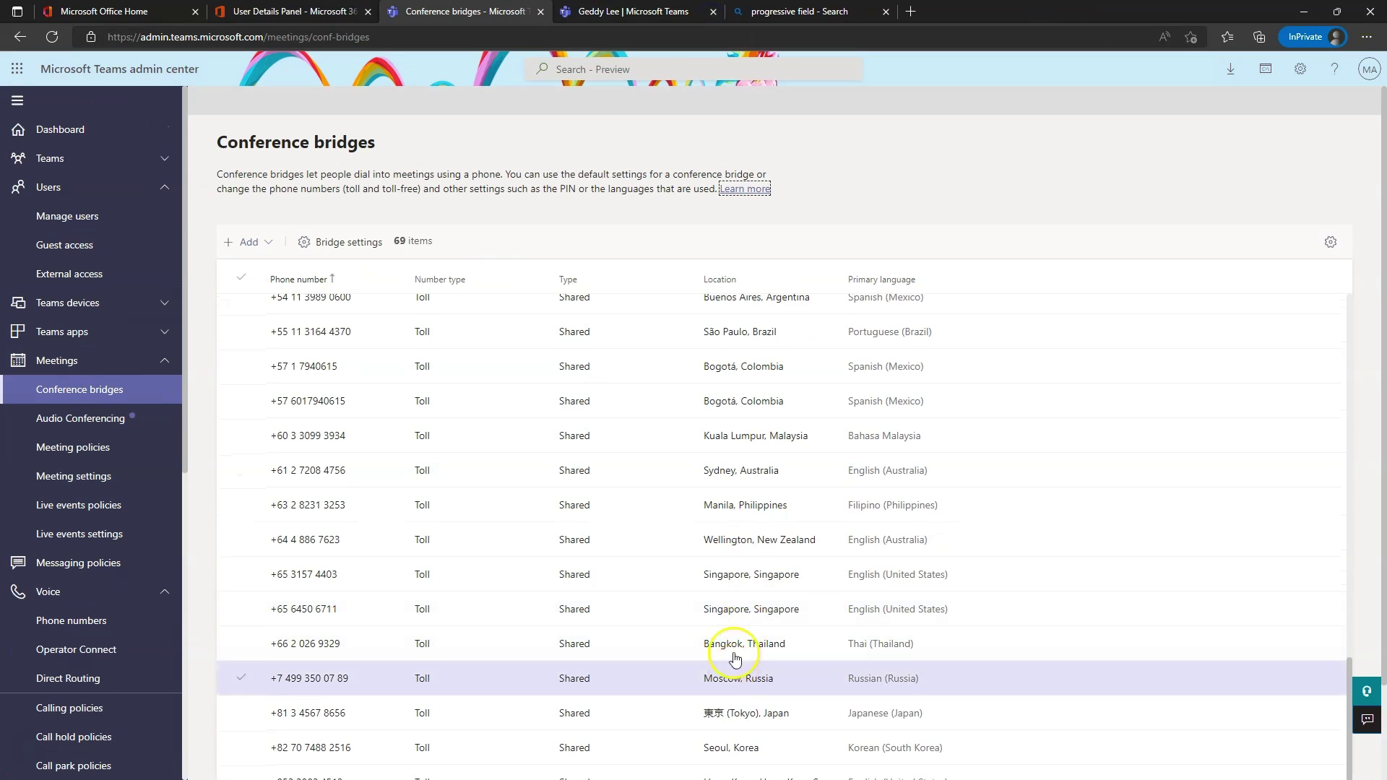
{"action": "scroll", "coordinate": [734, 614], "scroll_direction": "up", "scroll_amount": 20}
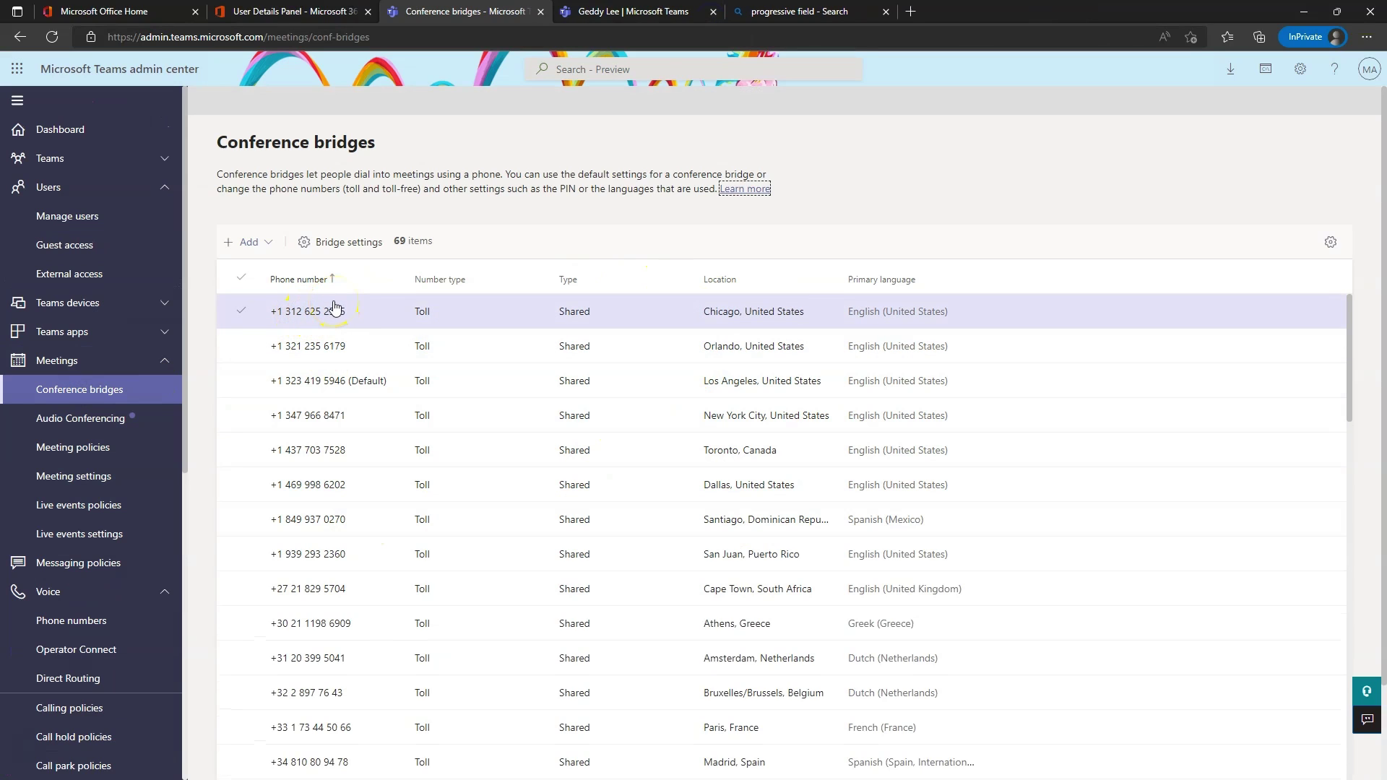
{"action": "left_click", "coordinate": [341, 244]}
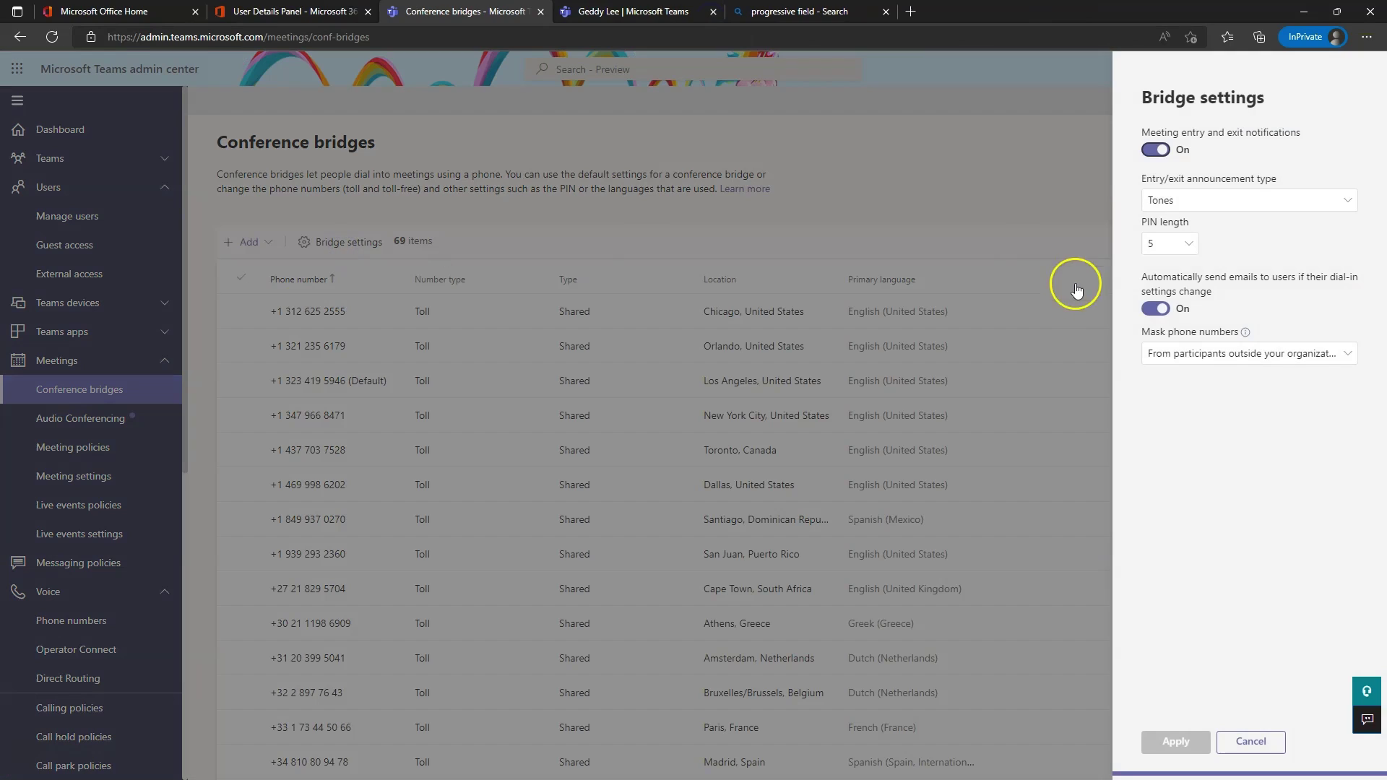
{"action": "left_click", "coordinate": [1208, 202]}
{"action": "left_click", "coordinate": [1180, 199]}
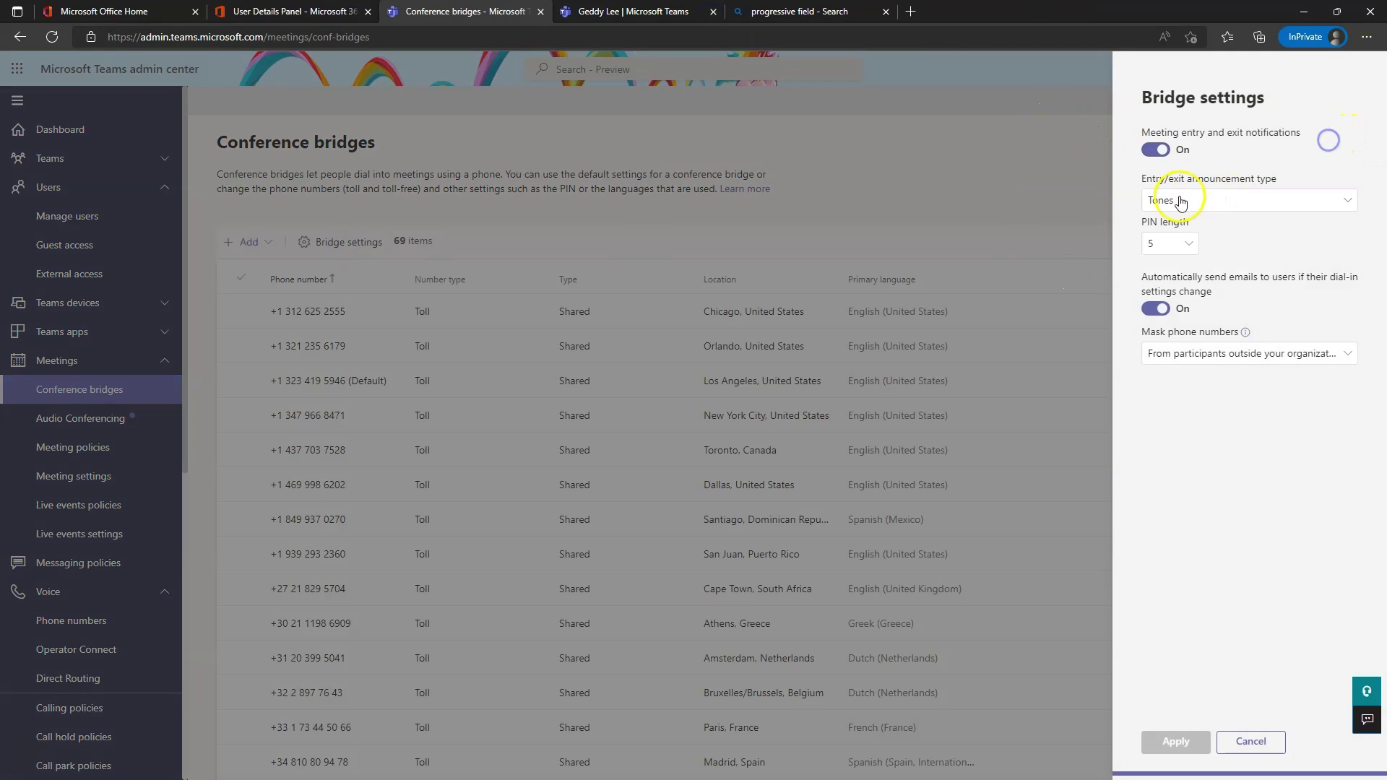
{"action": "left_click", "coordinate": [1180, 198]}
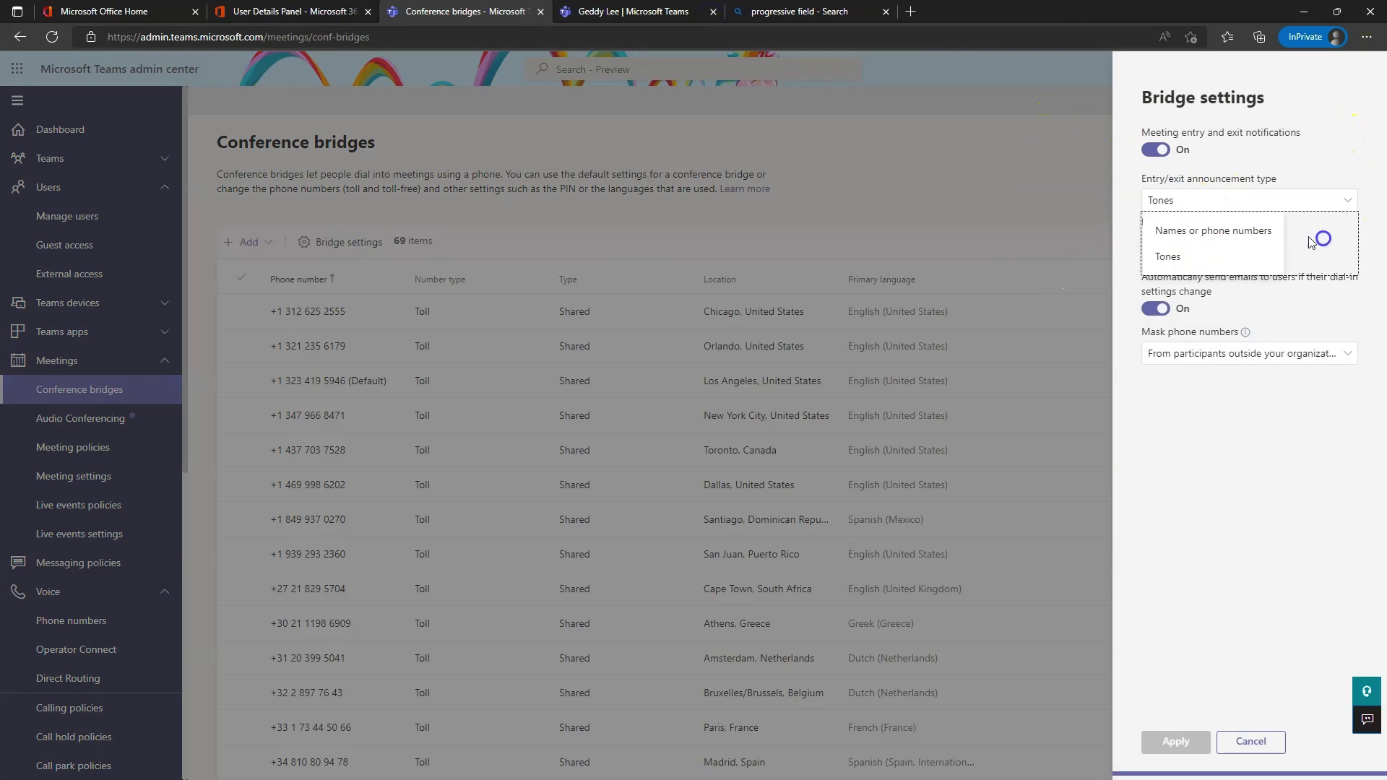
{"action": "left_click", "coordinate": [1268, 148]}
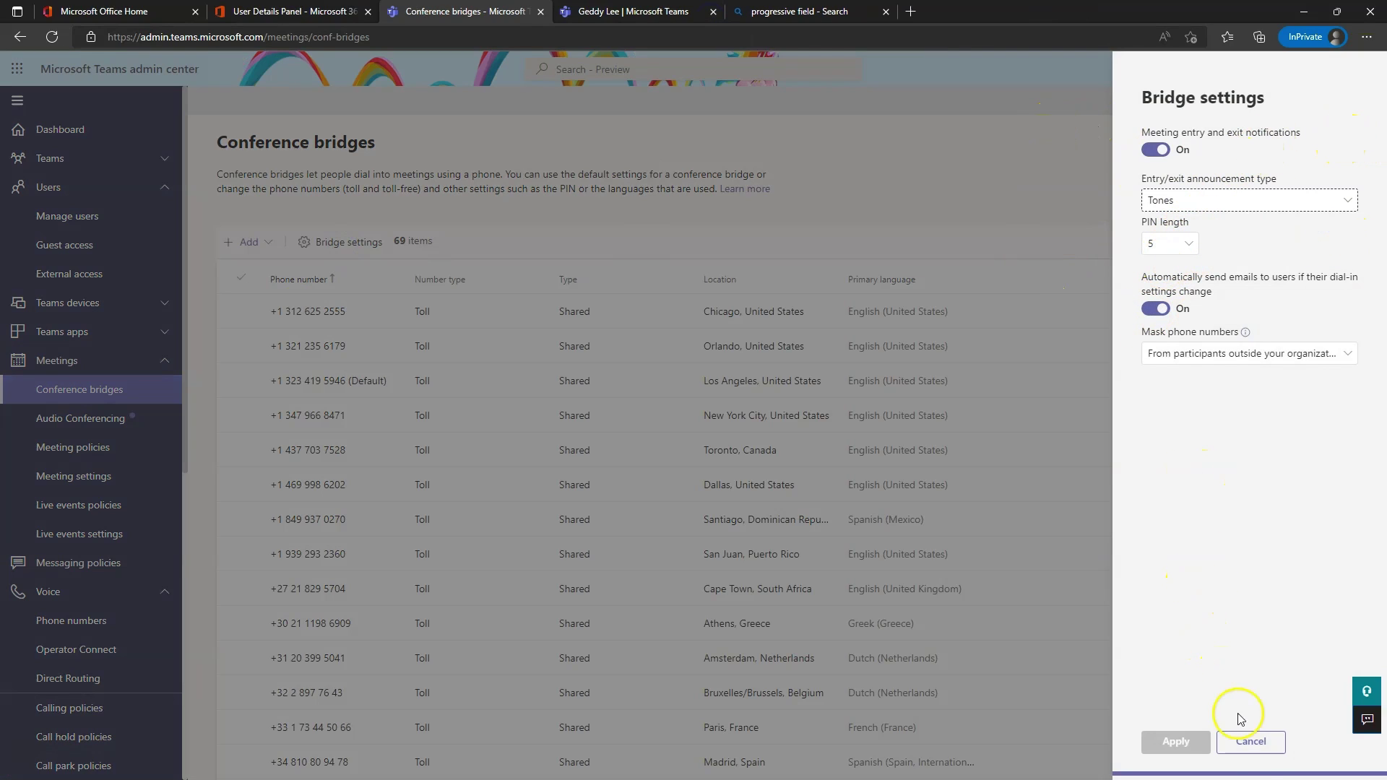
{"action": "left_click", "coordinate": [1257, 749]}
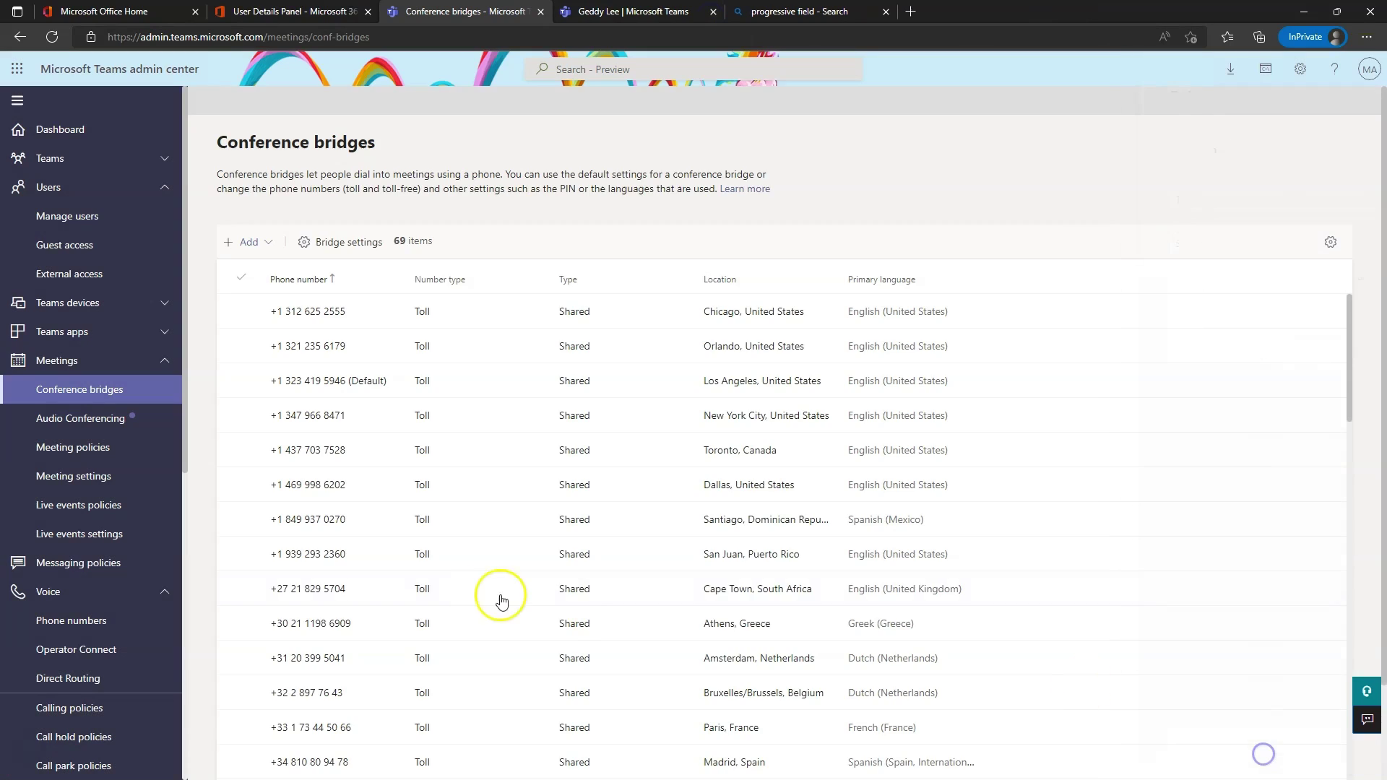
{"action": "left_click", "coordinate": [119, 418]}
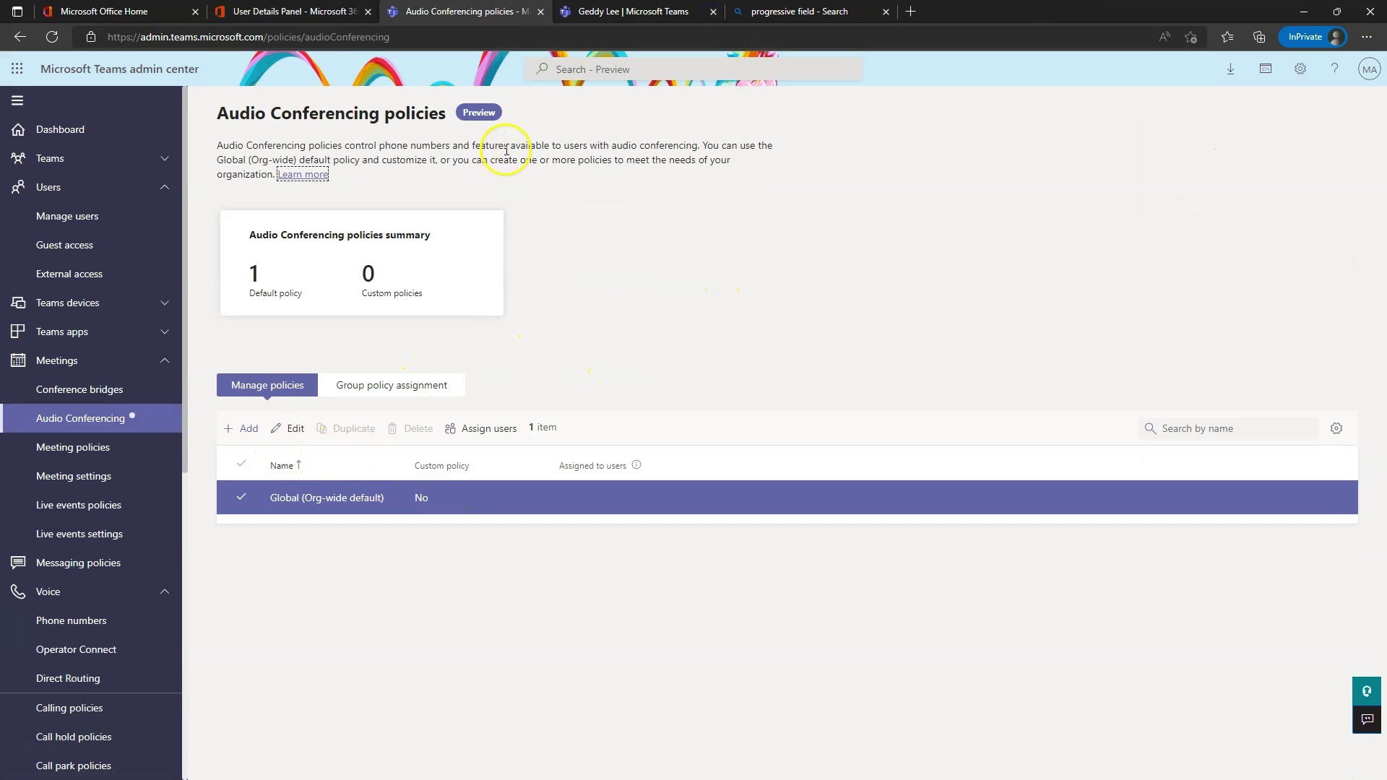
Switch to Microsoft Teams and start a meeting in the M365 Project team's Exchange channel without audio or video, with the microphone muted.
{"action": "left_click", "coordinate": [614, 12]}
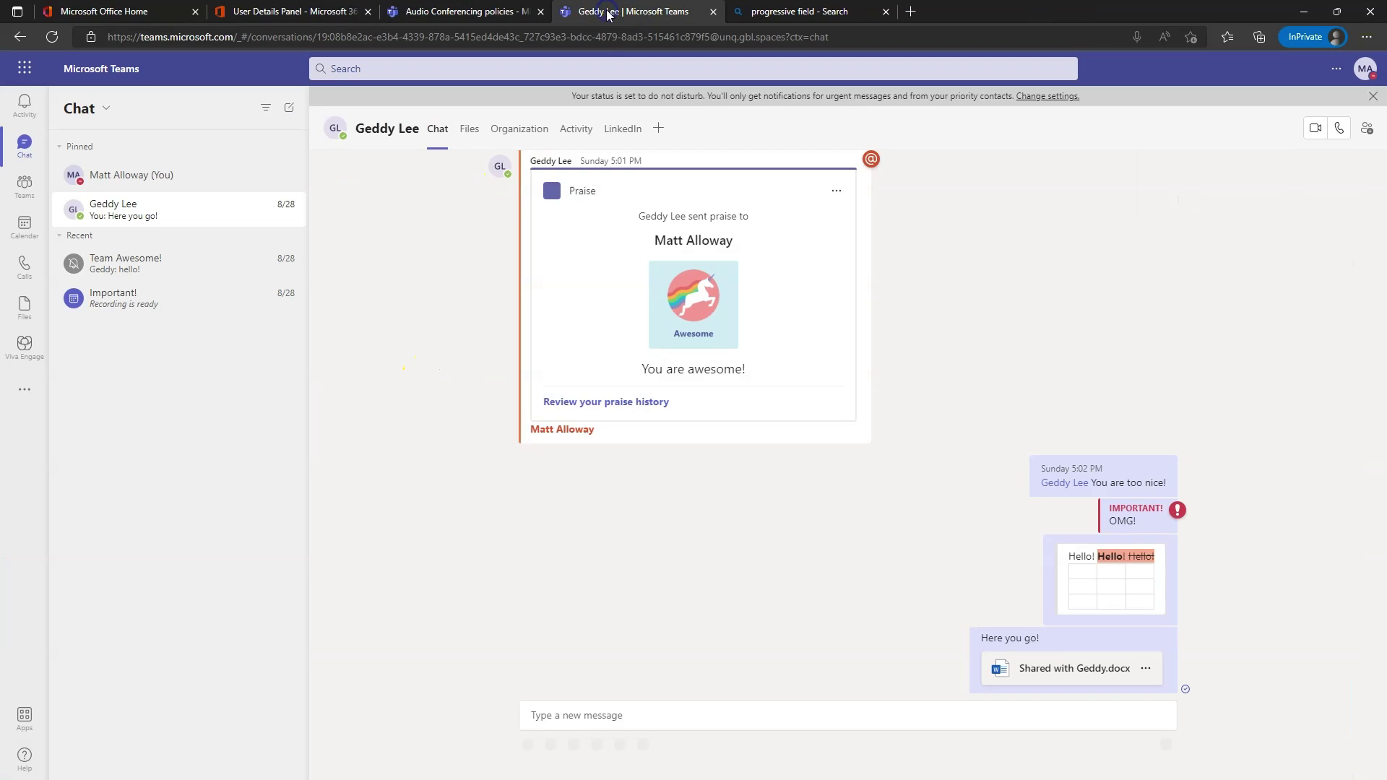
{"action": "left_click", "coordinate": [23, 187]}
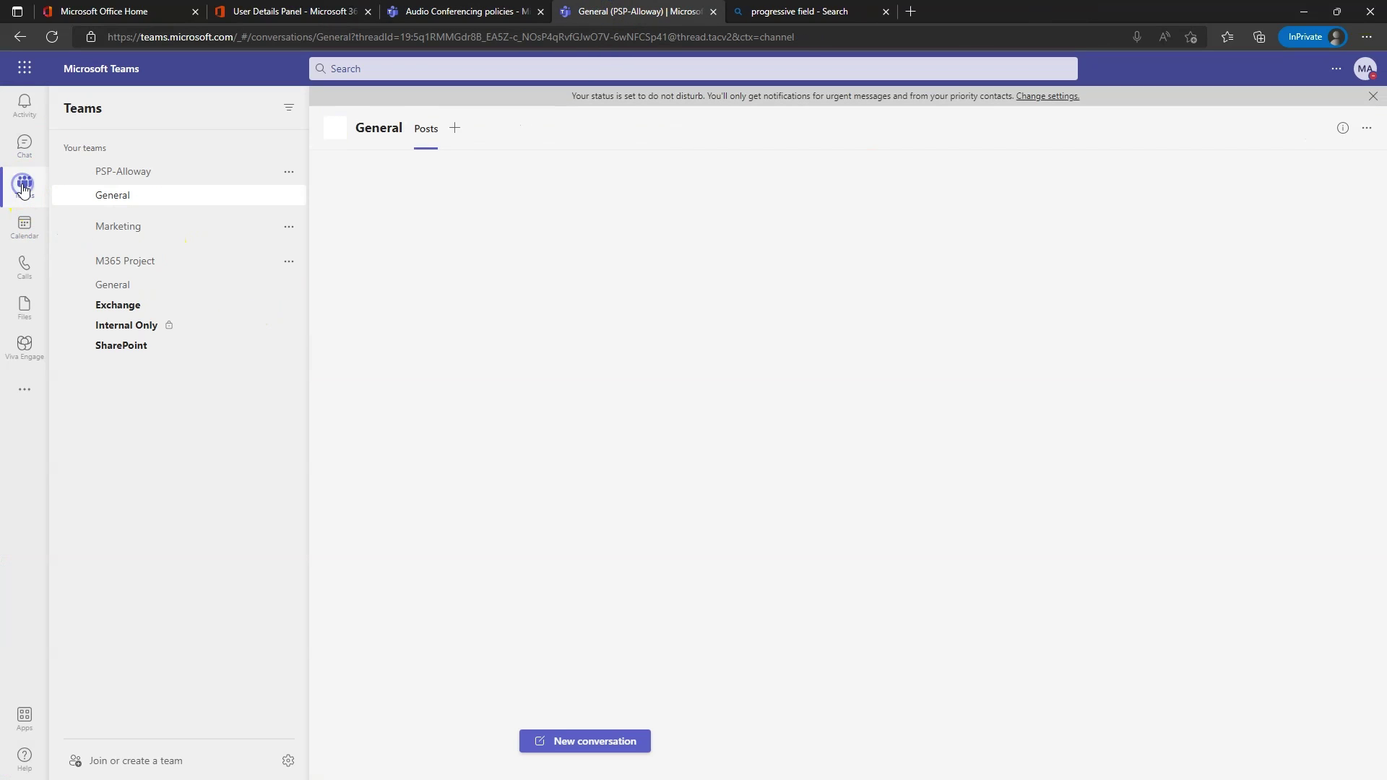
{"action": "left_click", "coordinate": [134, 308]}
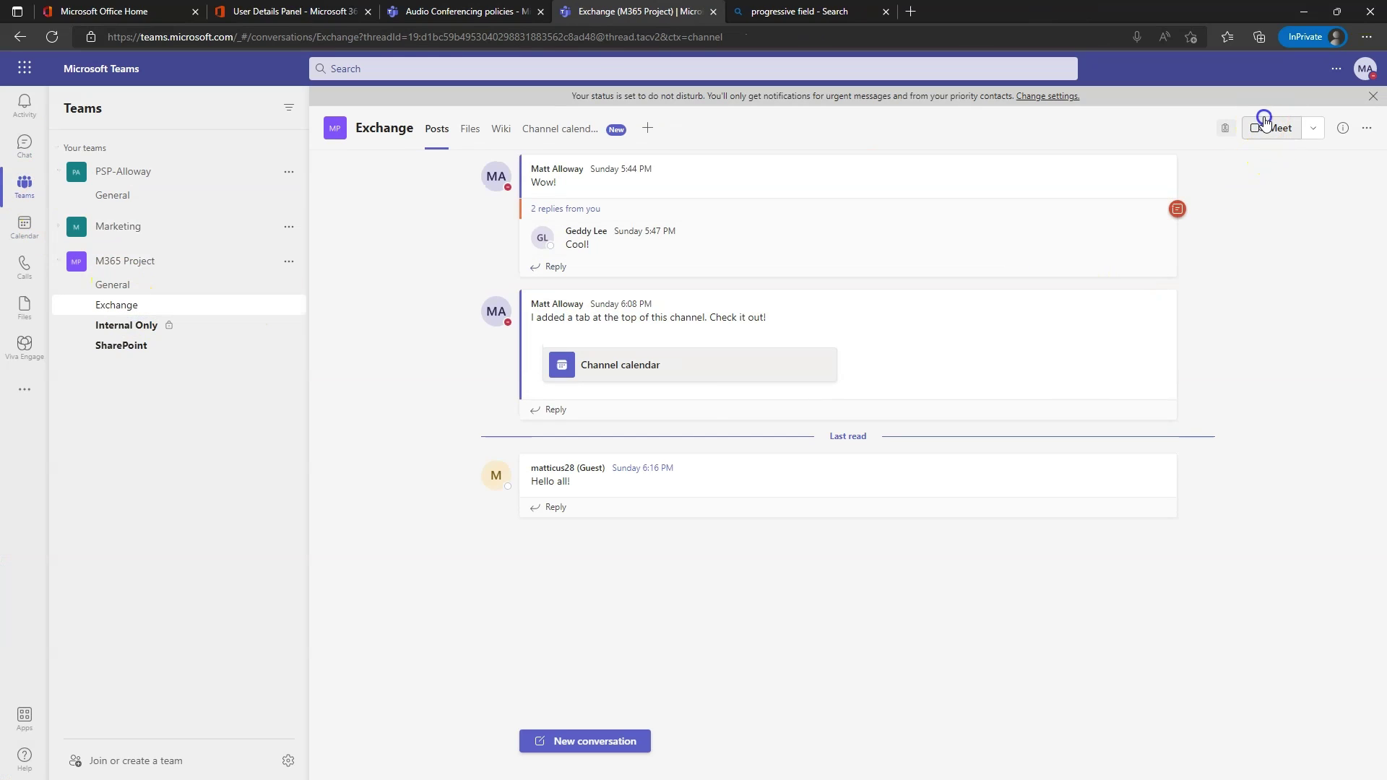
{"action": "left_click", "coordinate": [1270, 128]}
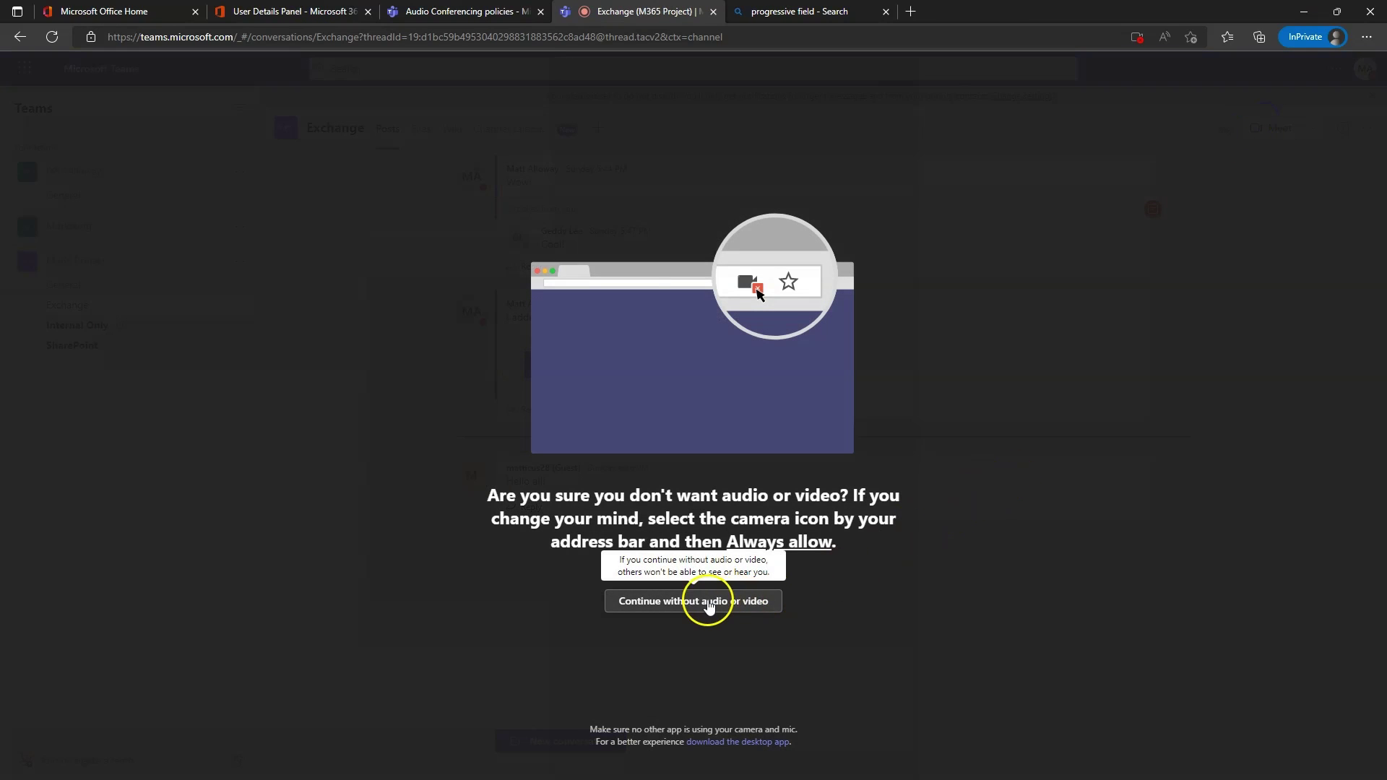
{"action": "left_click", "coordinate": [704, 602]}
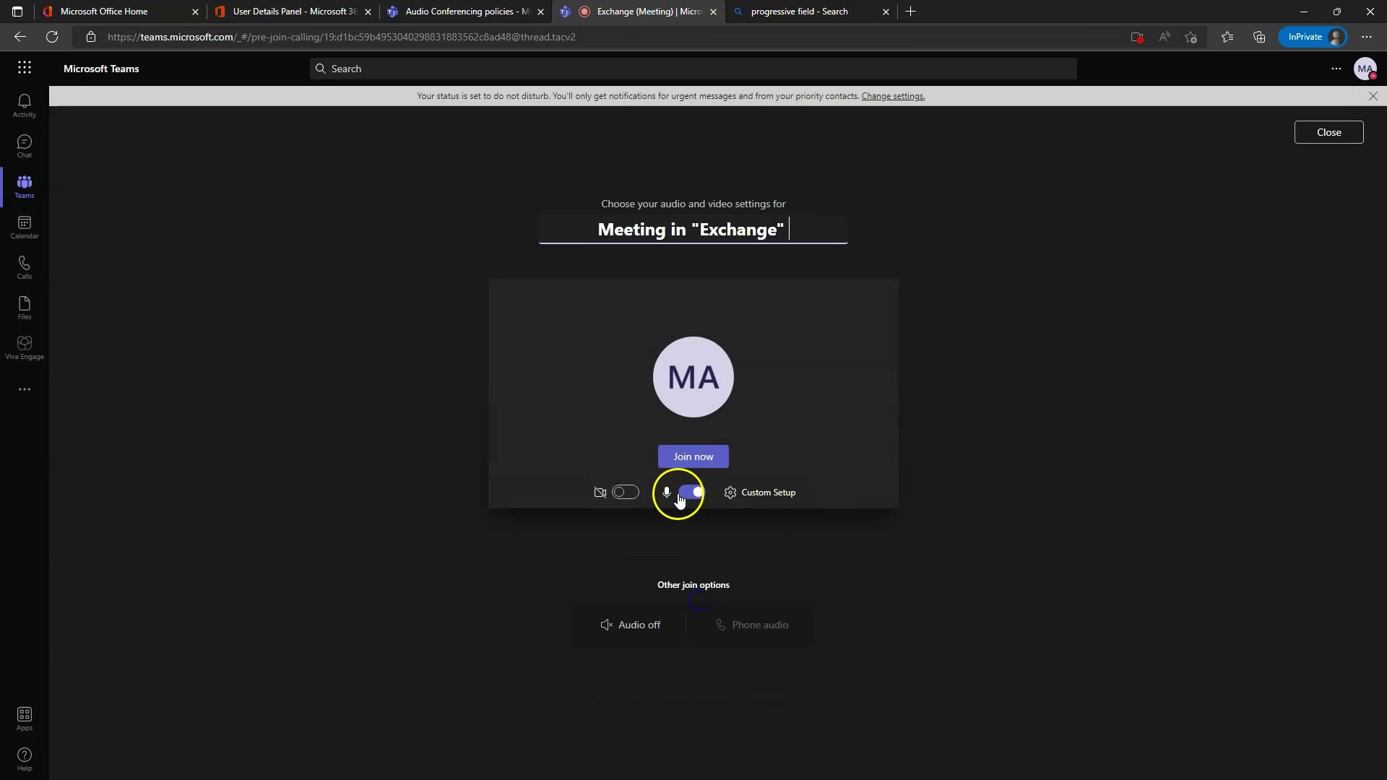
{"action": "left_click", "coordinate": [687, 493]}
{"action": "left_click", "coordinate": [687, 460]}
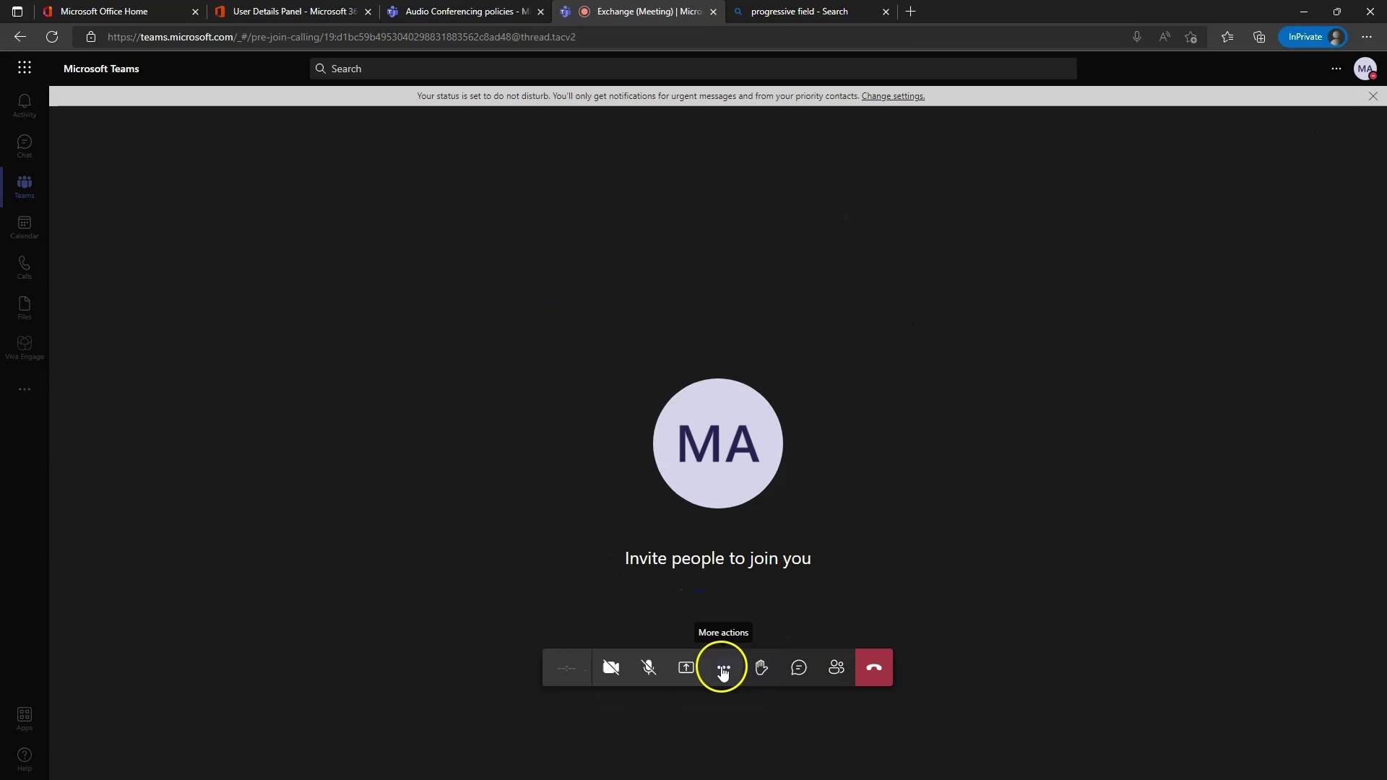
Look through the additional actions available in the Exchange channel meeting and leave the meeting.
{"action": "left_click", "coordinate": [724, 669]}
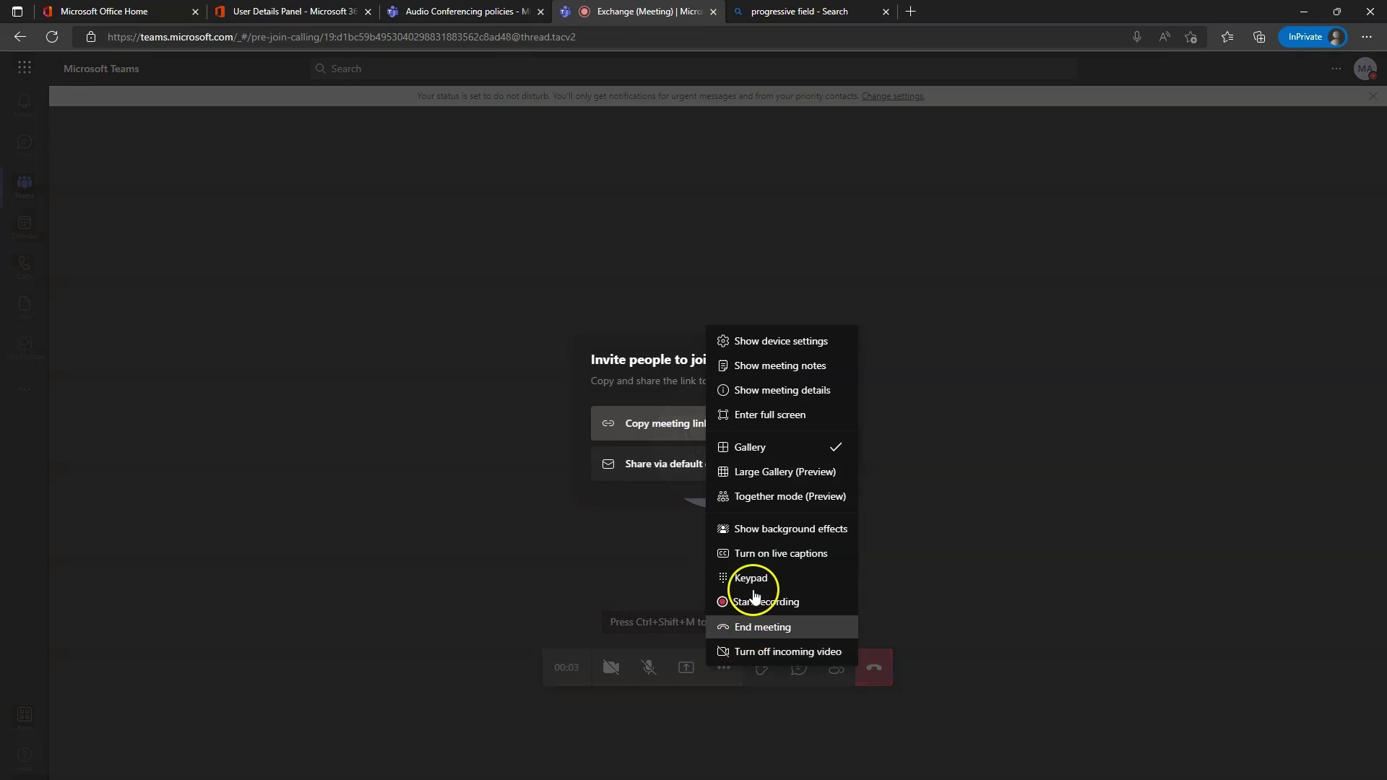
{"action": "left_click", "coordinate": [760, 593]}
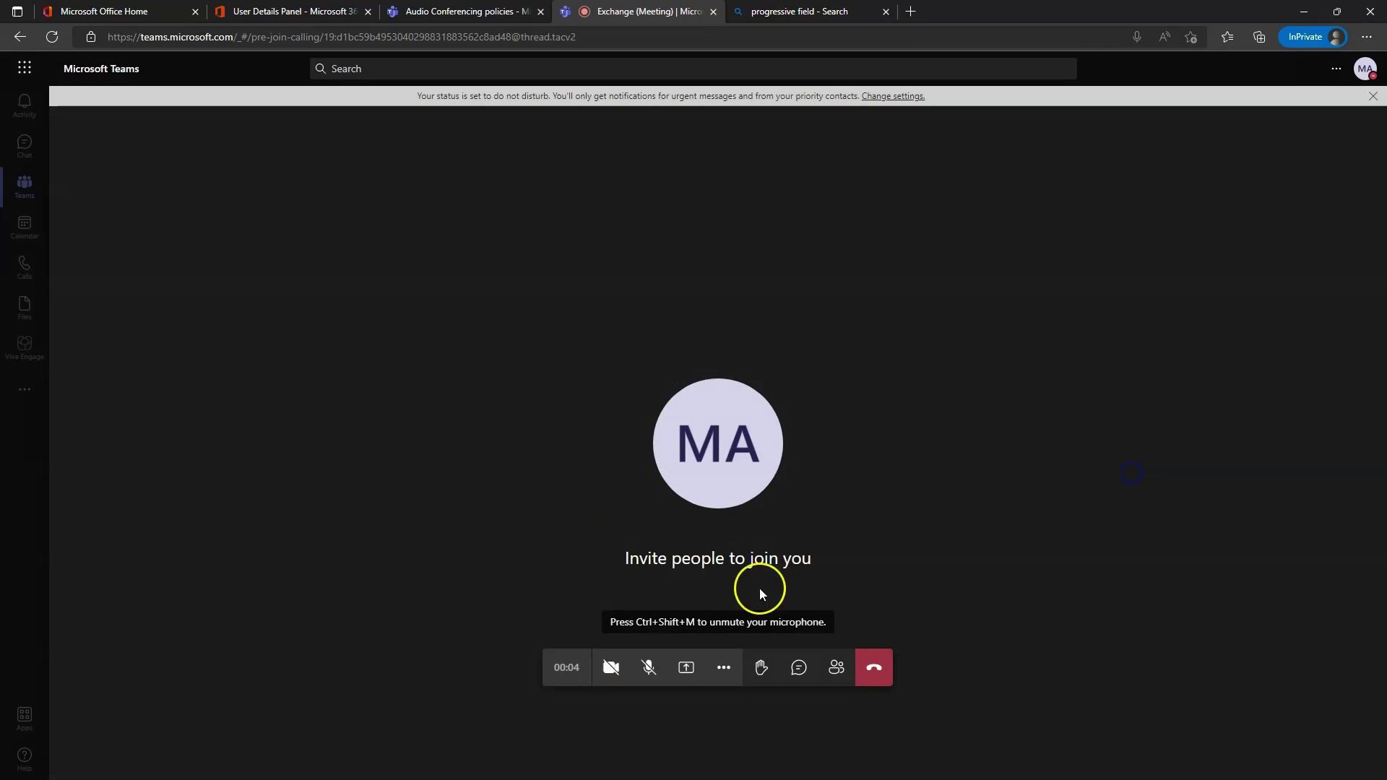
{"action": "left_click", "coordinate": [725, 671]}
{"action": "left_click", "coordinate": [961, 541]}
{"action": "left_click", "coordinate": [723, 669]}
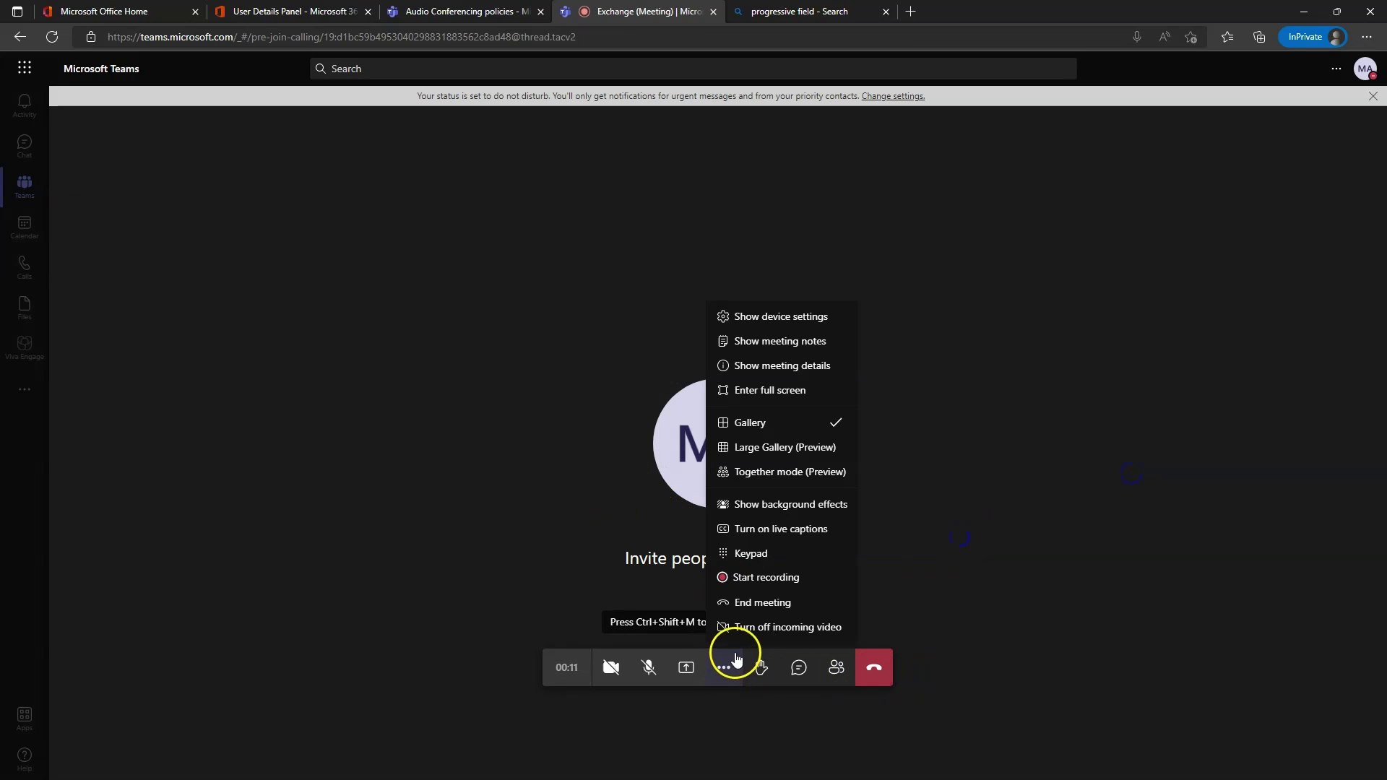
{"action": "left_click", "coordinate": [879, 446]}
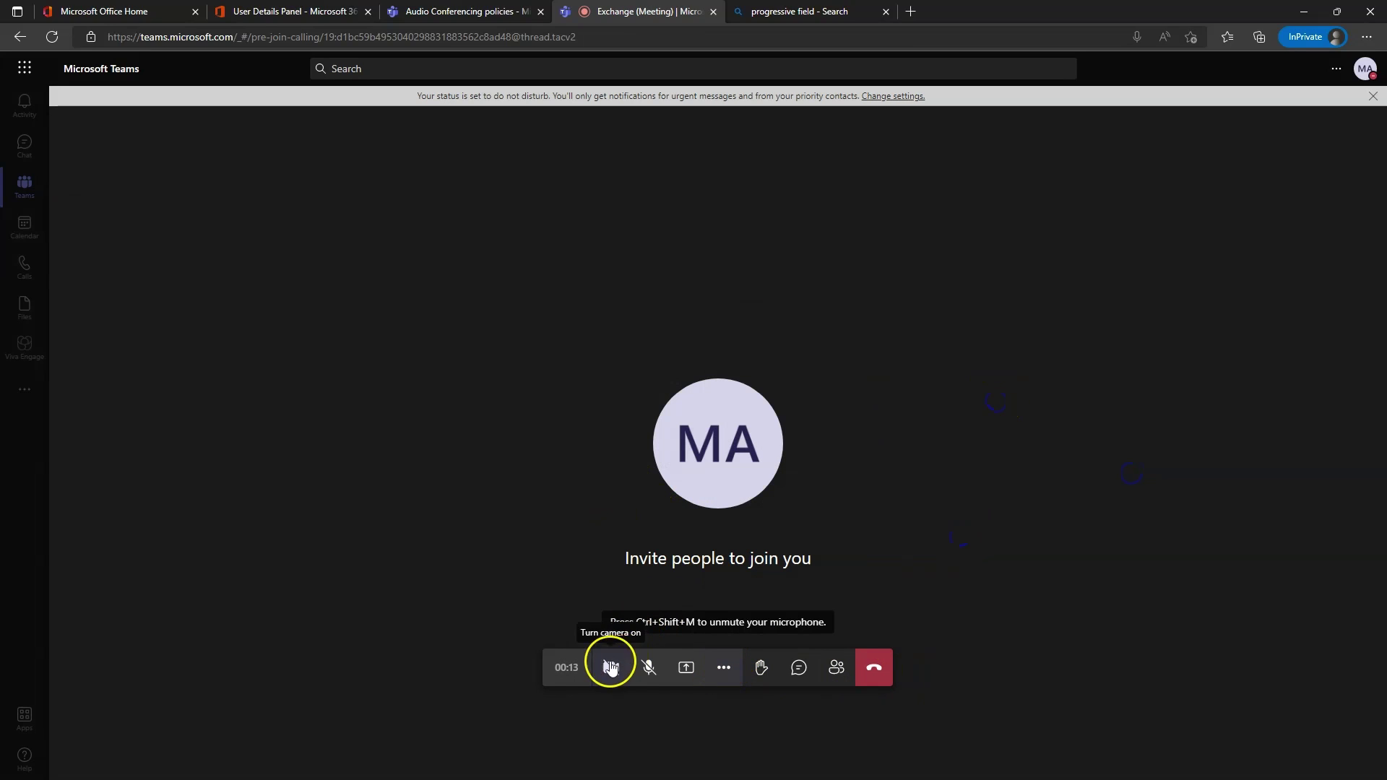
{"action": "left_click", "coordinate": [871, 676]}
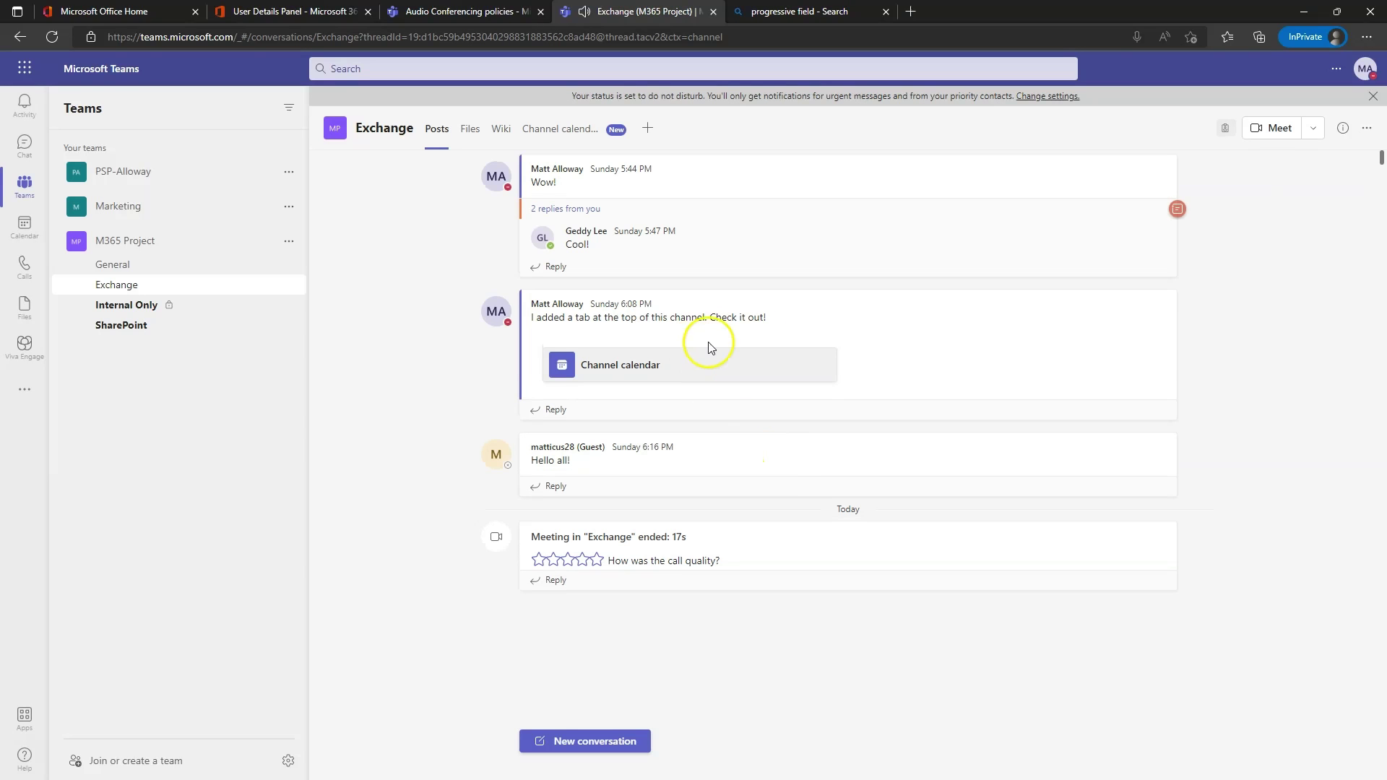
Schedule a meeting titled Important in the Exchange channel for 9/3/2022, 12:00 PM to 12:30 PM, and review its dial-in details.
{"action": "left_click", "coordinate": [1312, 128]}
{"action": "left_click", "coordinate": [1265, 182]}
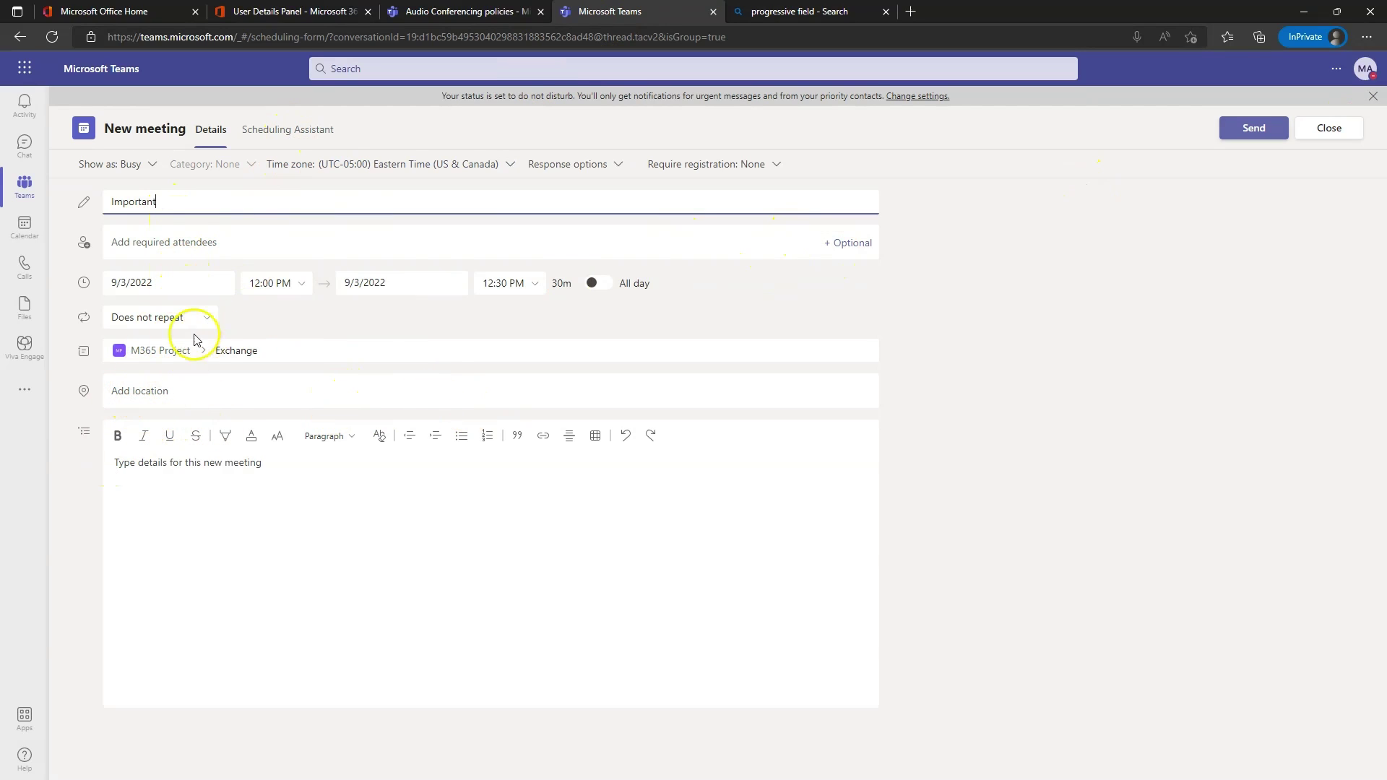
{"action": "left_click", "coordinate": [1254, 128]}
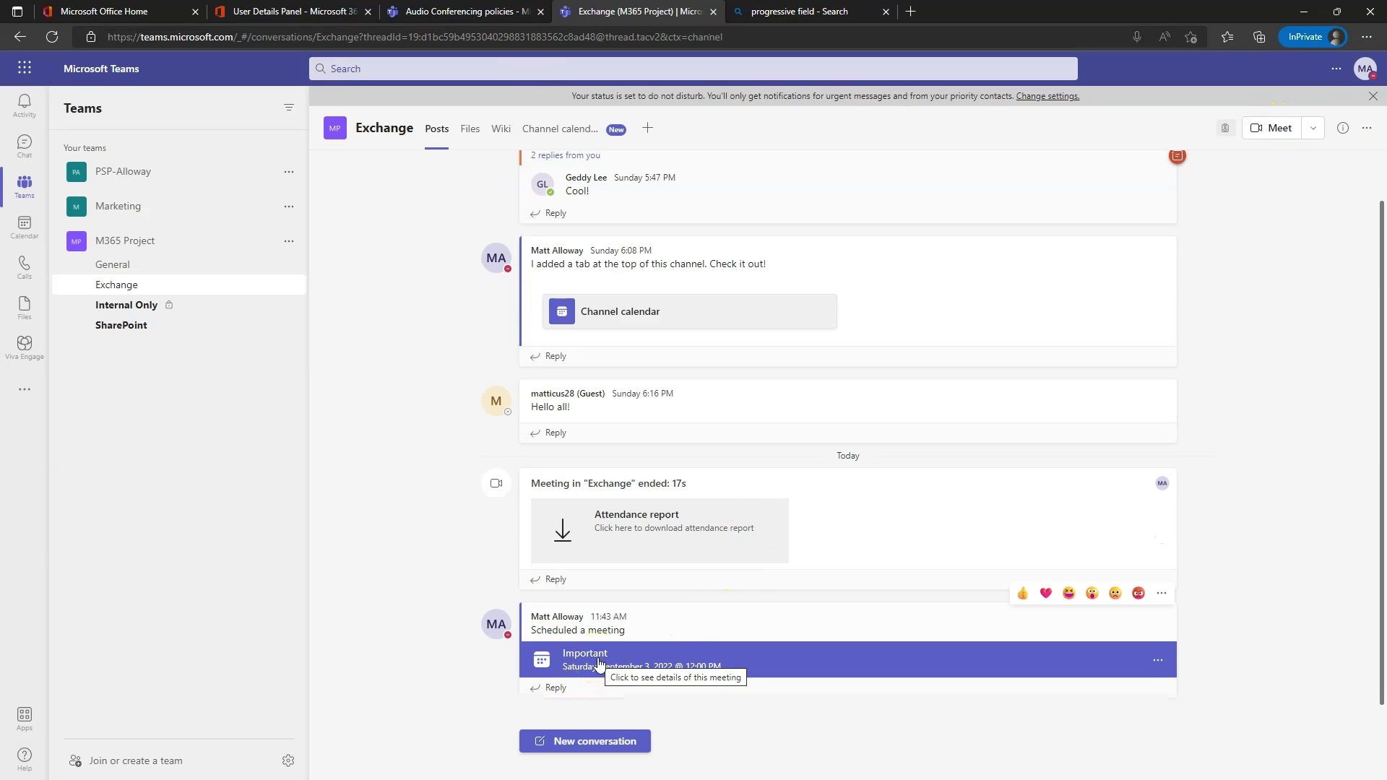
{"action": "left_click", "coordinate": [599, 663]}
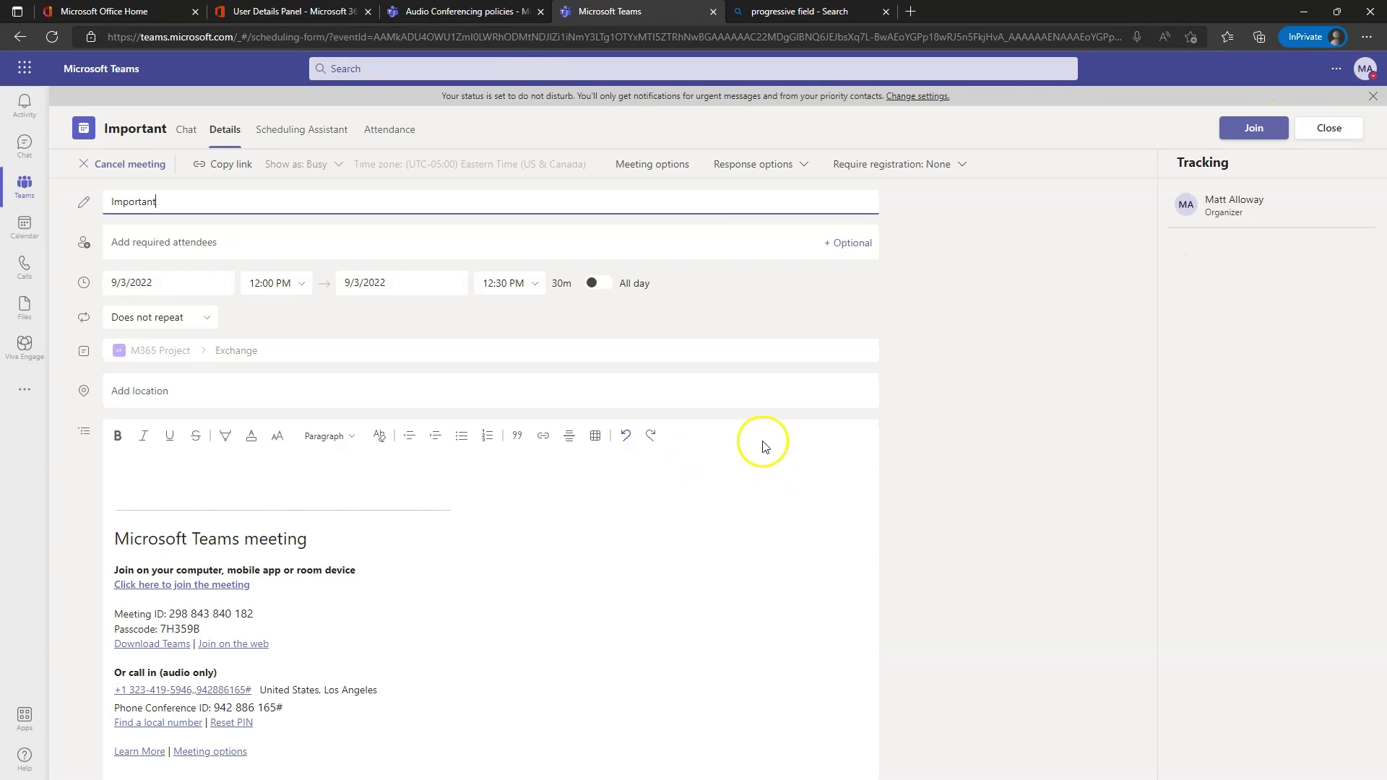
{"action": "scroll", "coordinate": [160, 618], "scroll_direction": "down", "scroll_amount": 1}
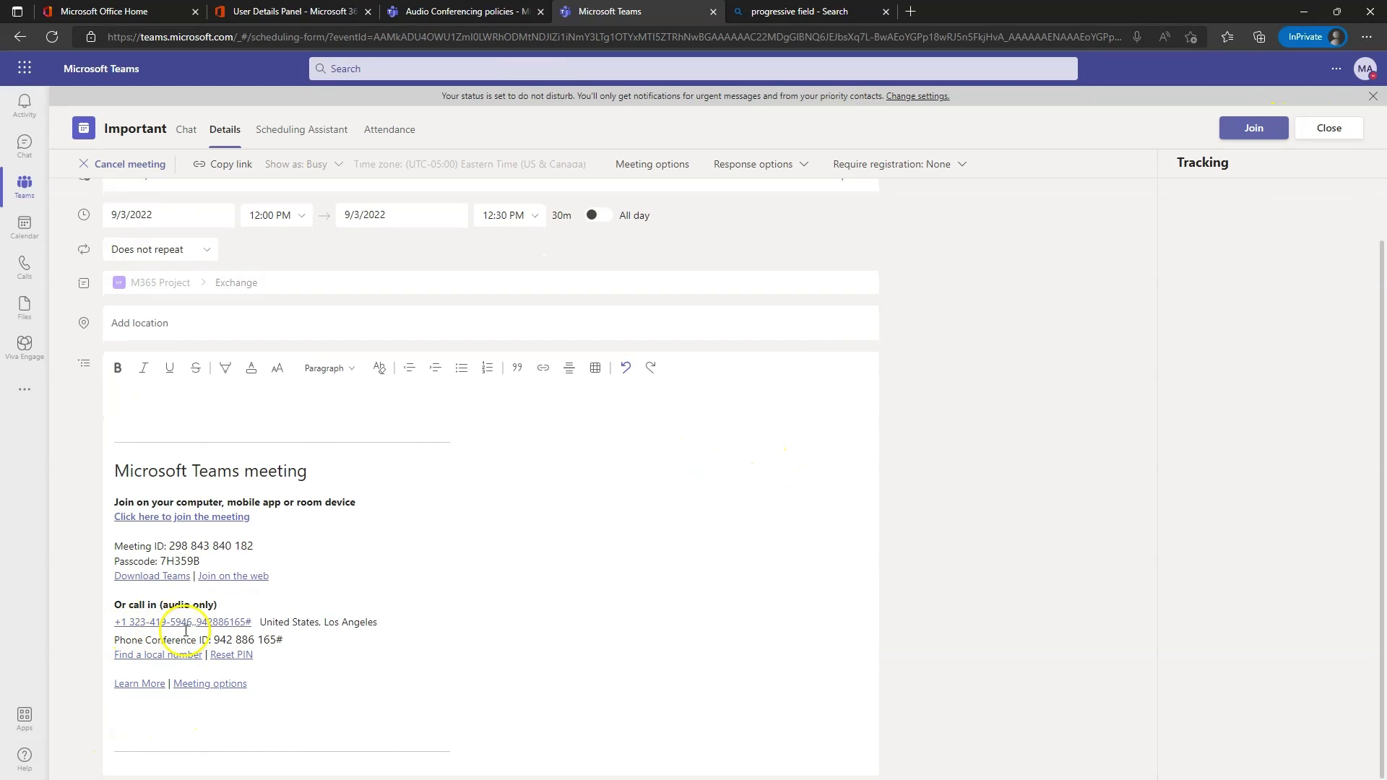
Switch to the Teams admin center and sort the conference bridges by location, finishing with ascending phone number order.
{"action": "key", "text": "ctrl+shift+Tab"}
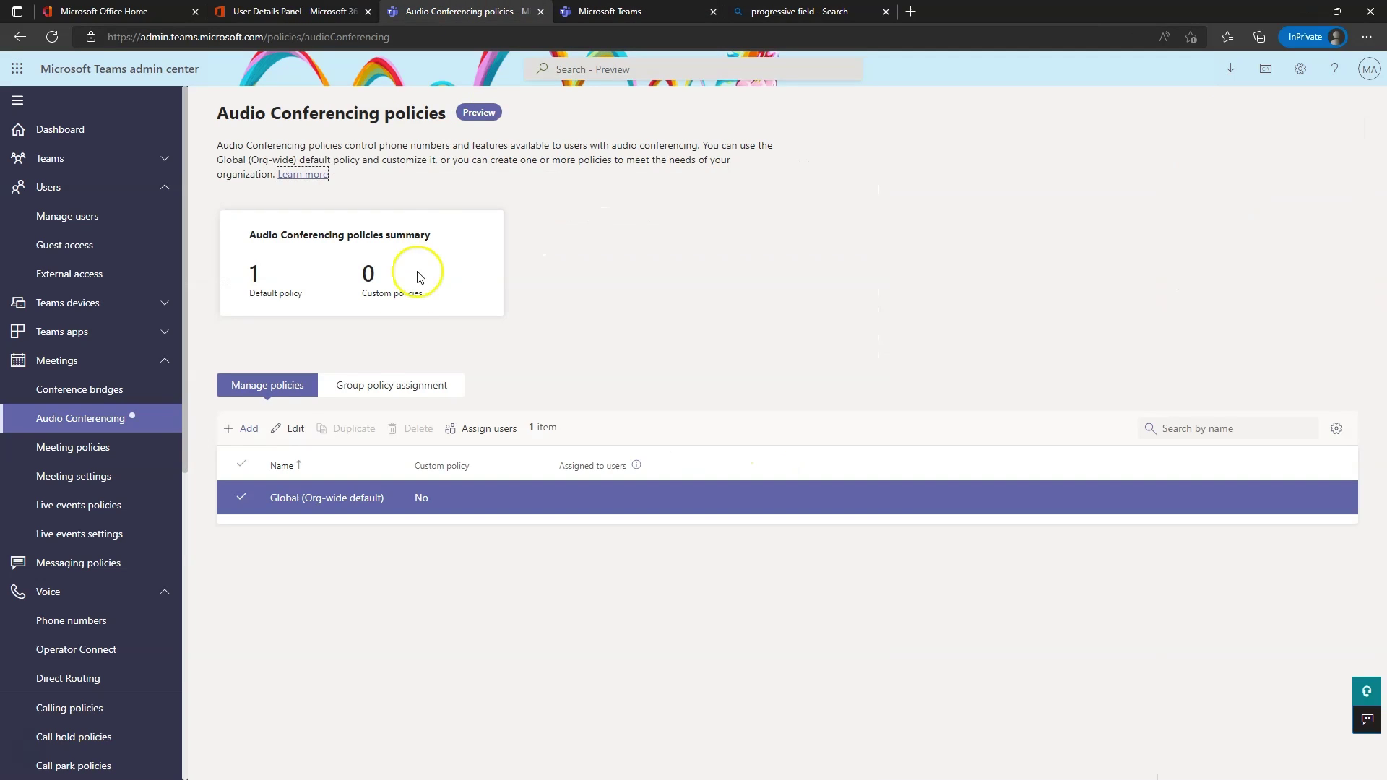
{"action": "left_click", "coordinate": [94, 387]}
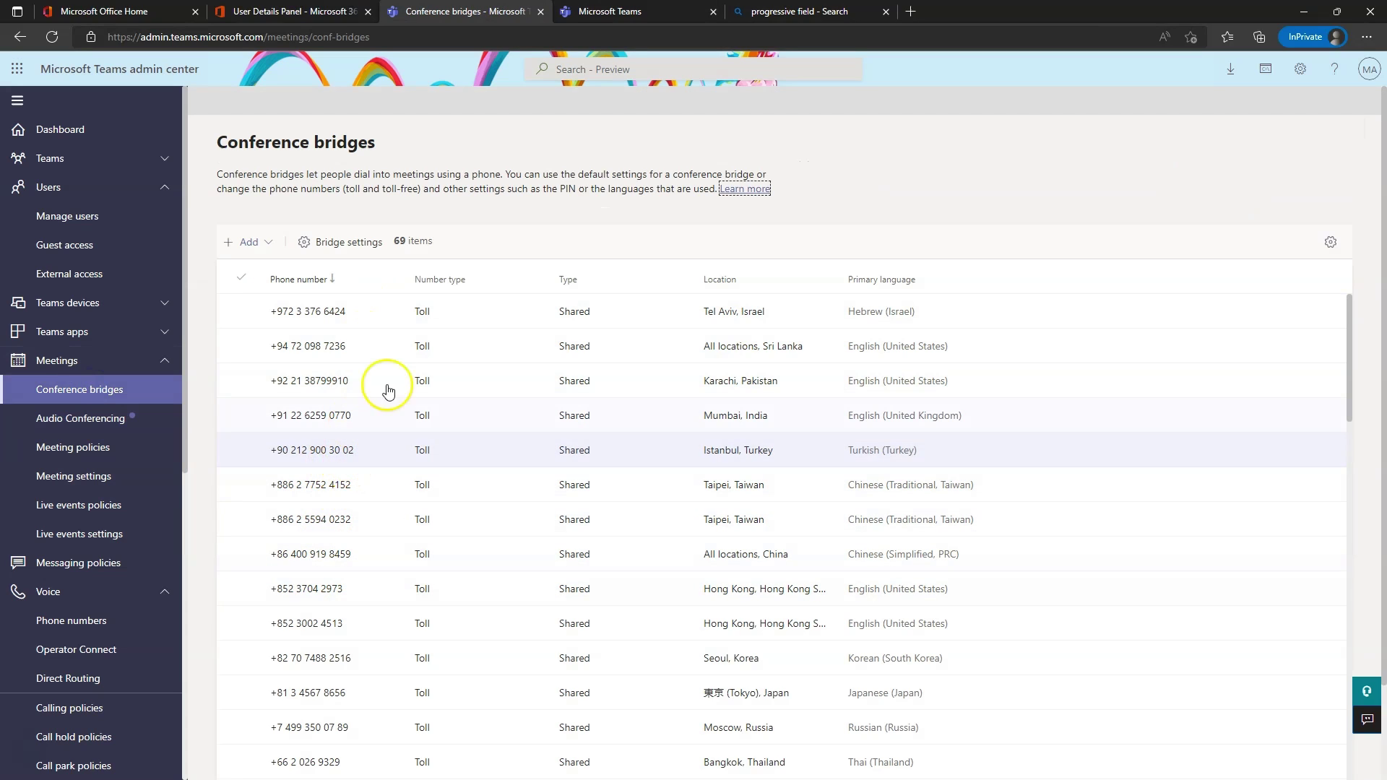
{"action": "left_click", "coordinate": [728, 278]}
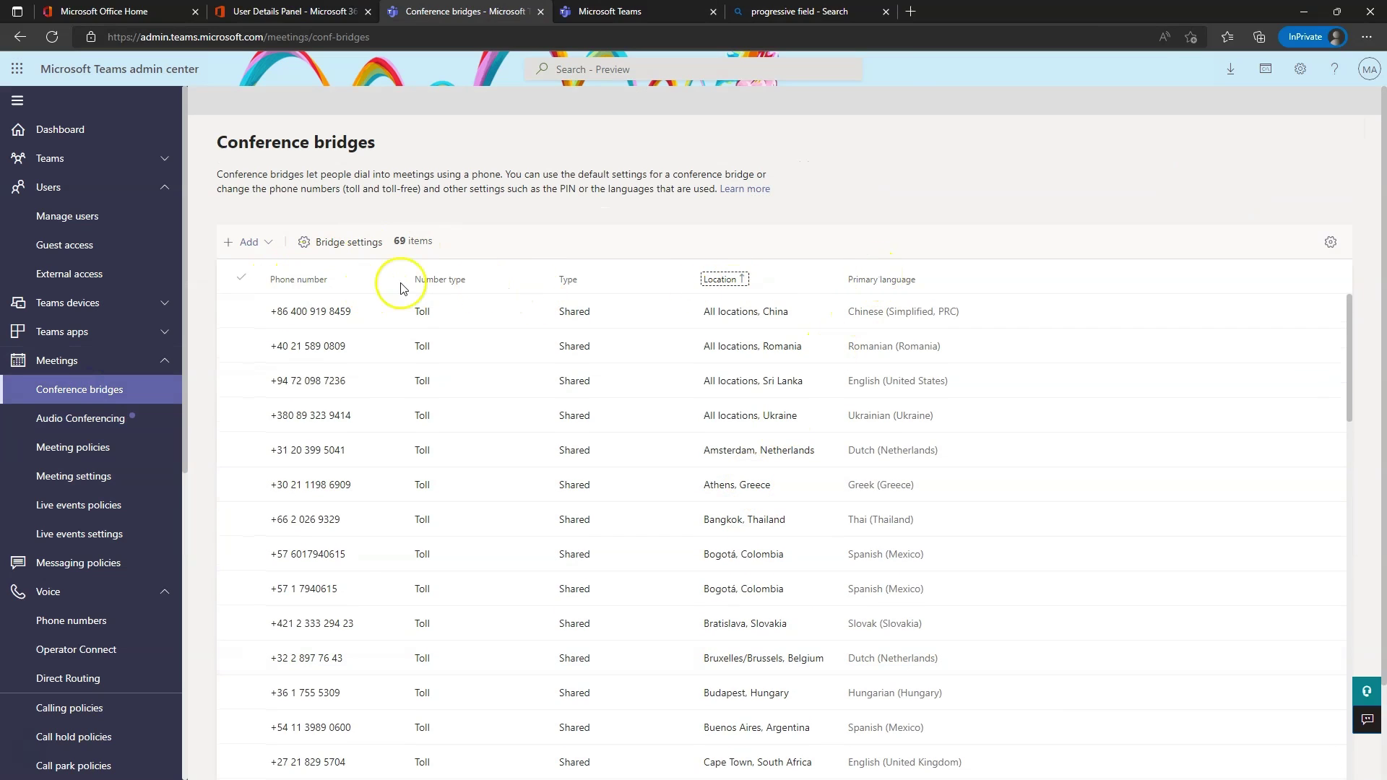
{"action": "left_click", "coordinate": [295, 276]}
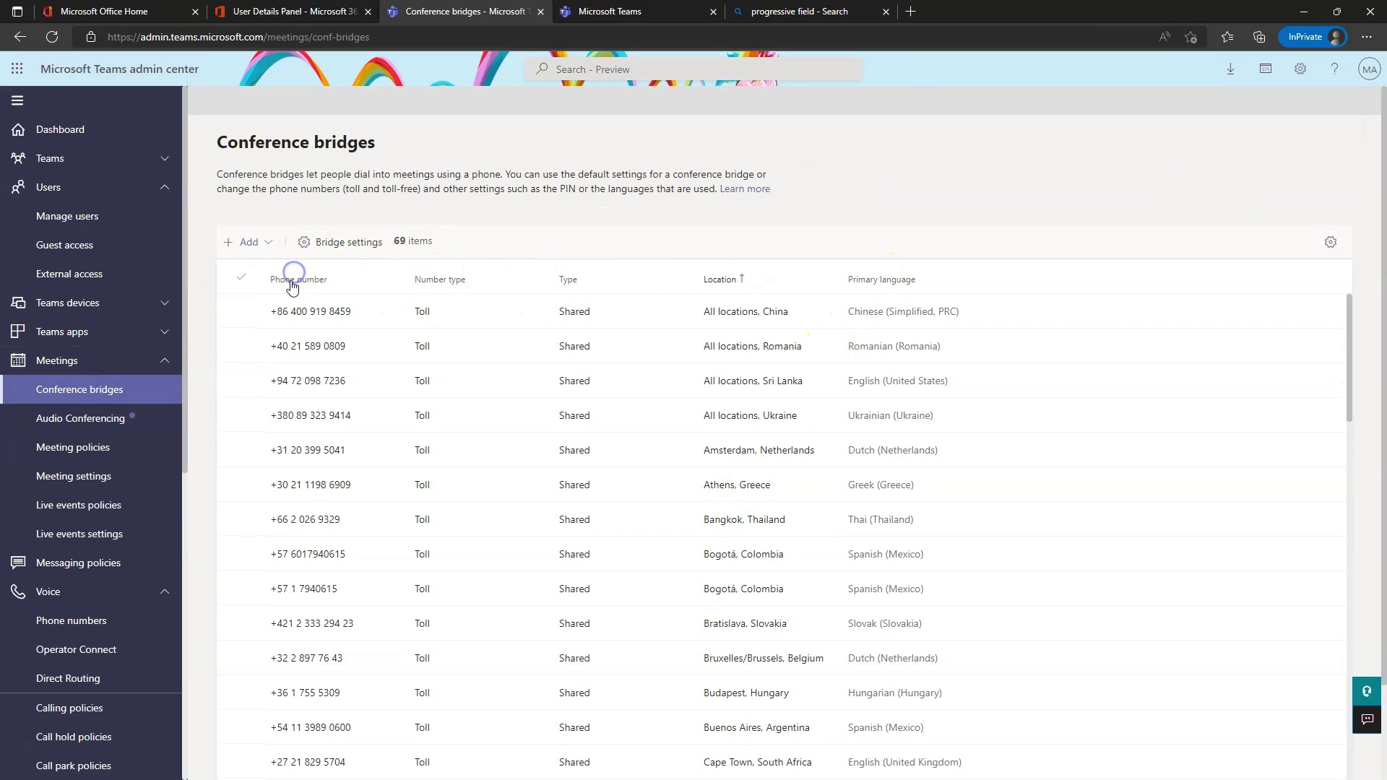
Set the Chicago, United States toll number as the default conference bridge number.
{"action": "left_click", "coordinate": [557, 311]}
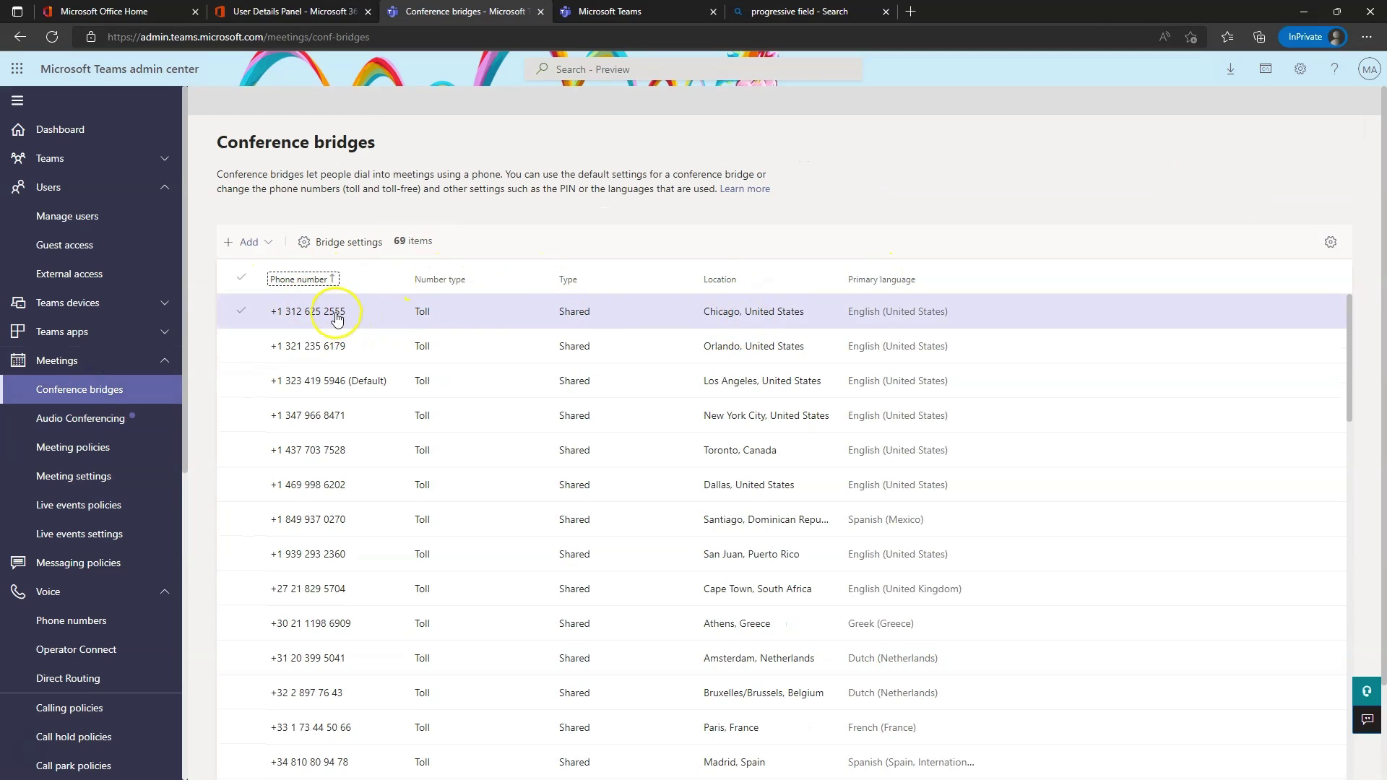
{"action": "left_click", "coordinate": [328, 384]}
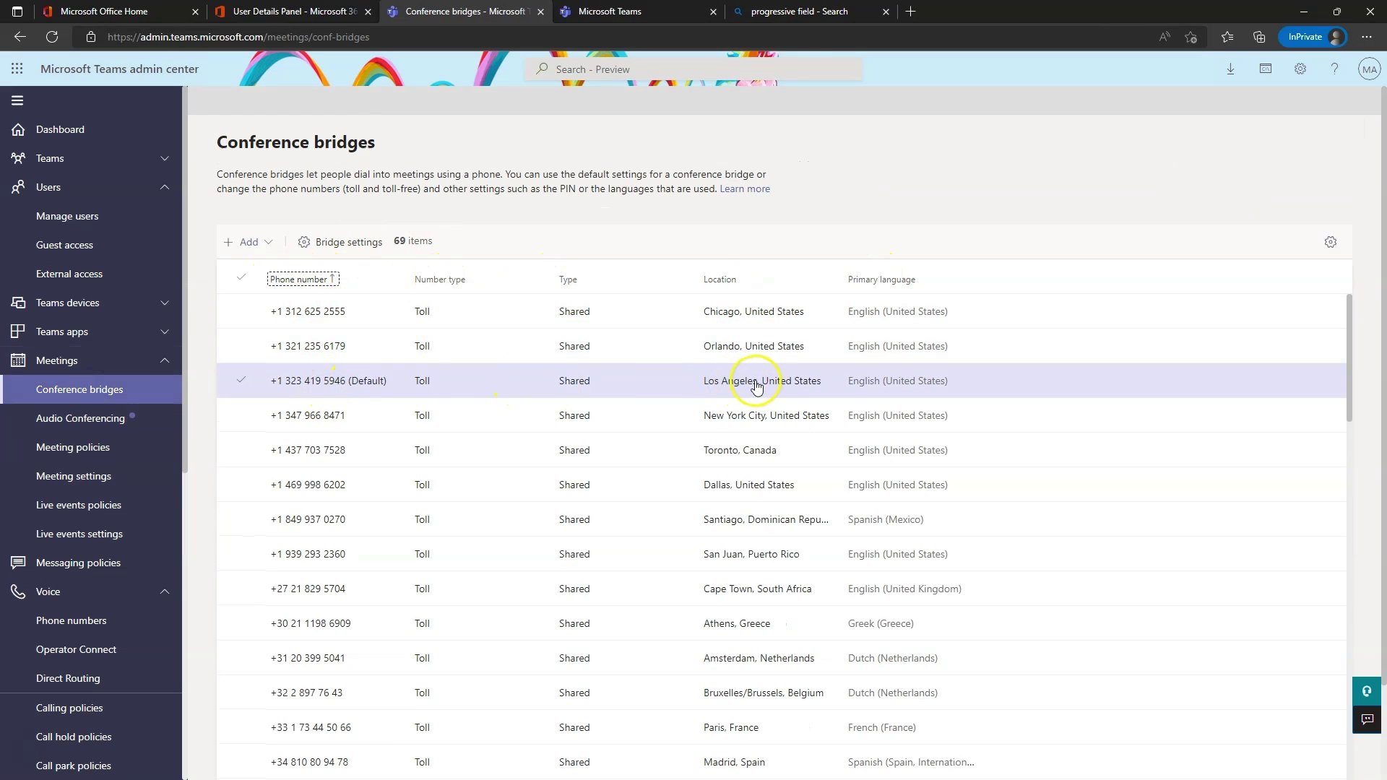
{"action": "left_click", "coordinate": [305, 326]}
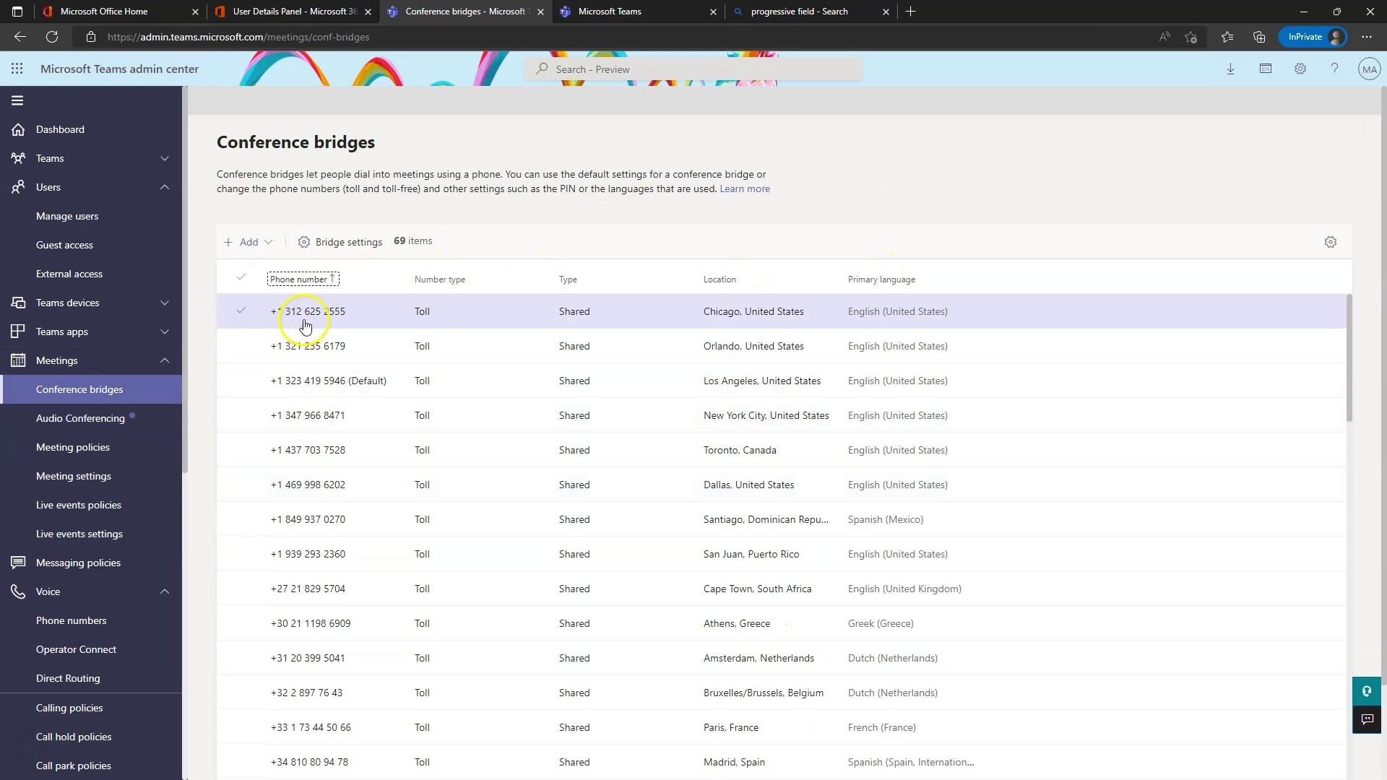
{"action": "left_click", "coordinate": [241, 311]}
{"action": "left_click", "coordinate": [316, 239]}
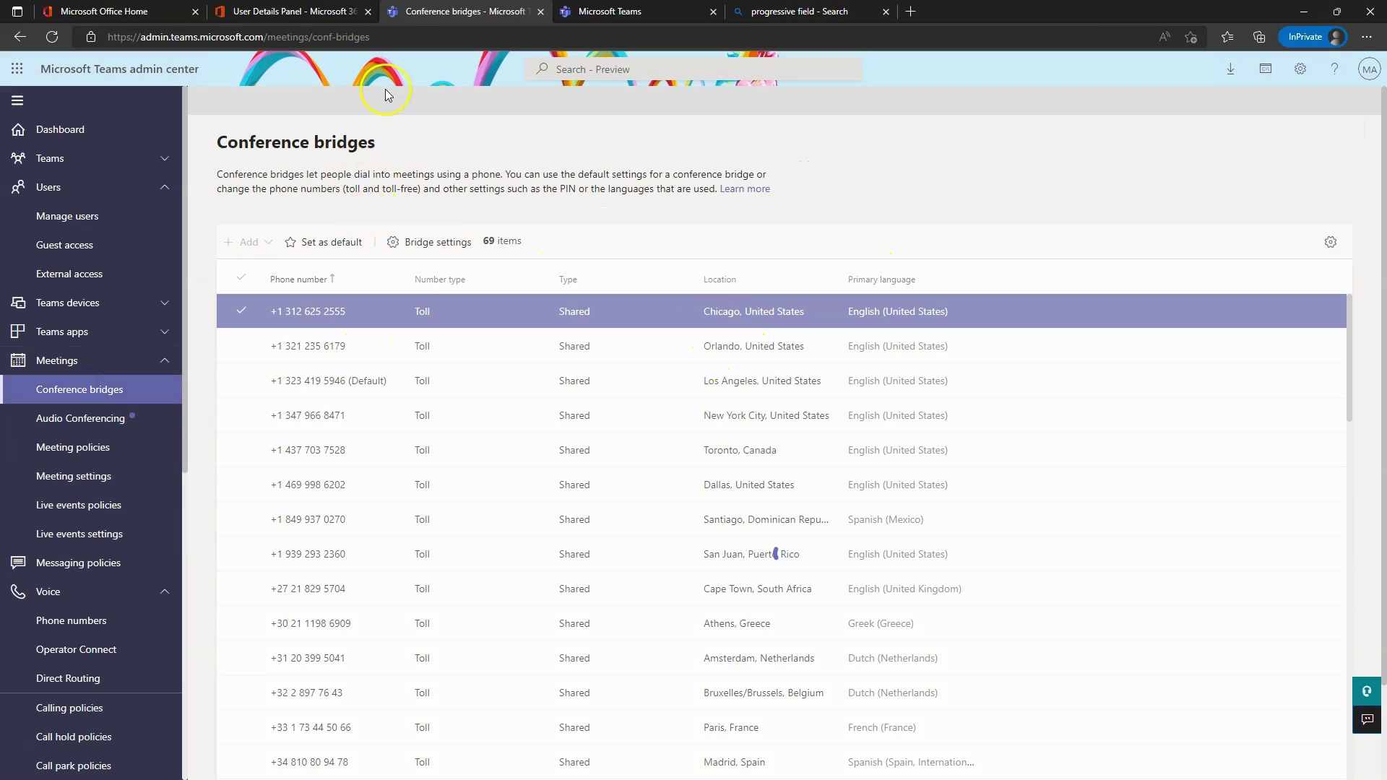
Switch back to Microsoft Teams, begin joining the Important meeting without audio or video, and examine its phone audio and room join options.
{"action": "left_click", "coordinate": [604, 12]}
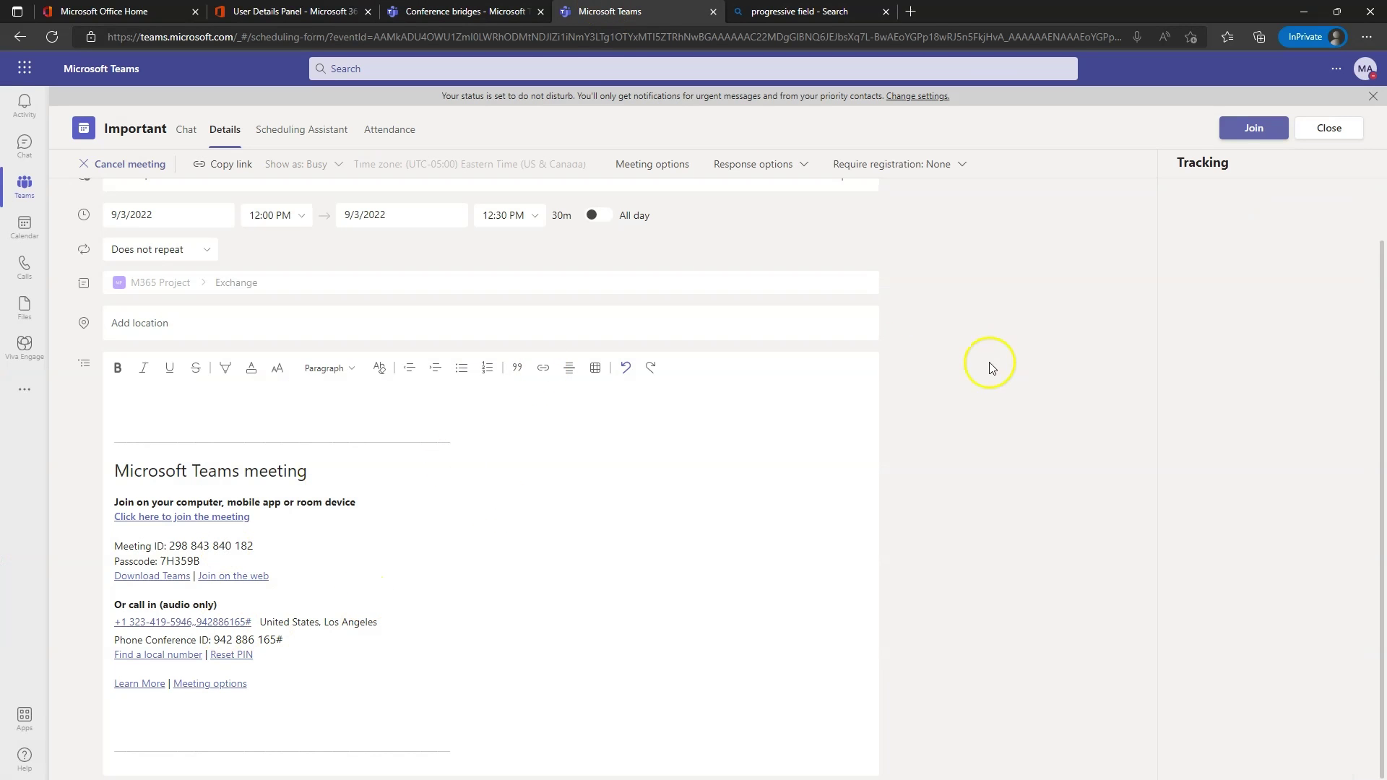
{"action": "left_click", "coordinate": [1252, 129]}
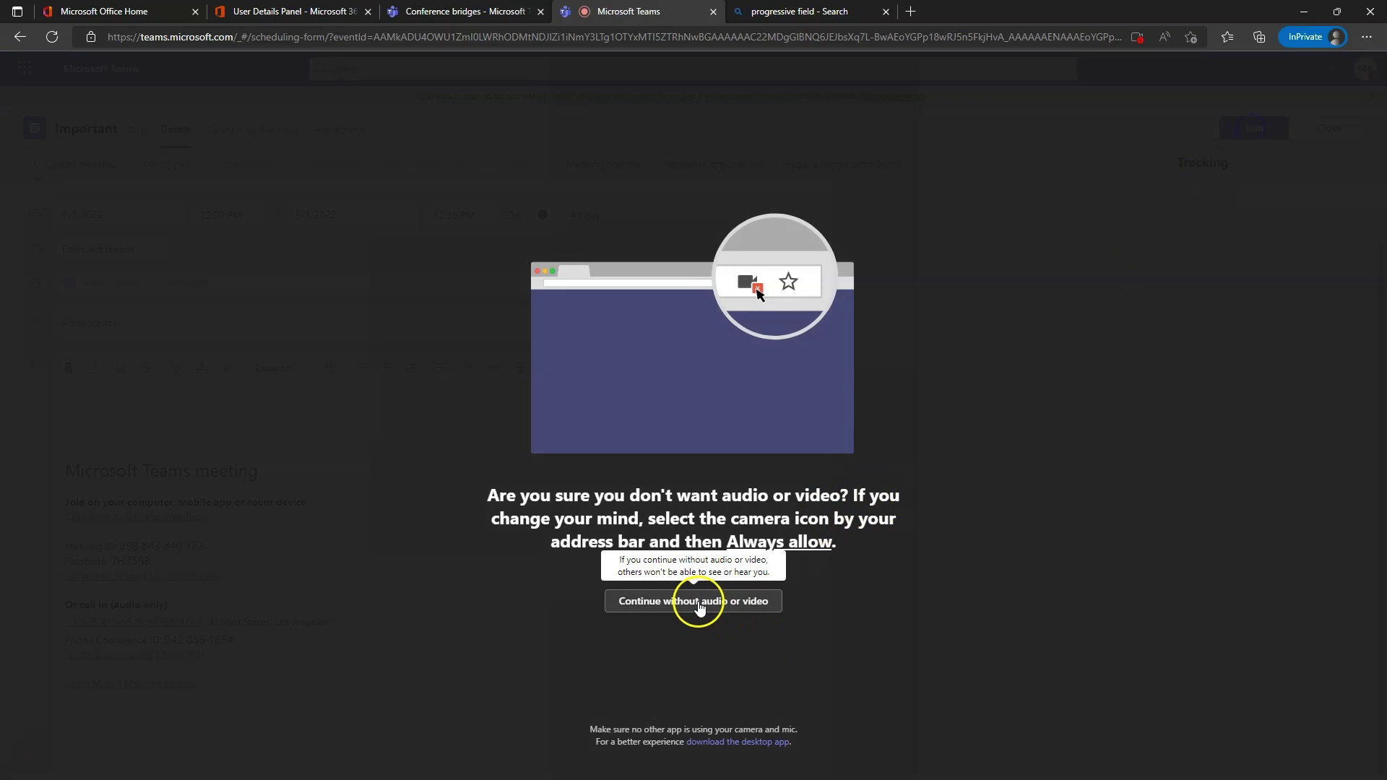
{"action": "left_click", "coordinate": [699, 605]}
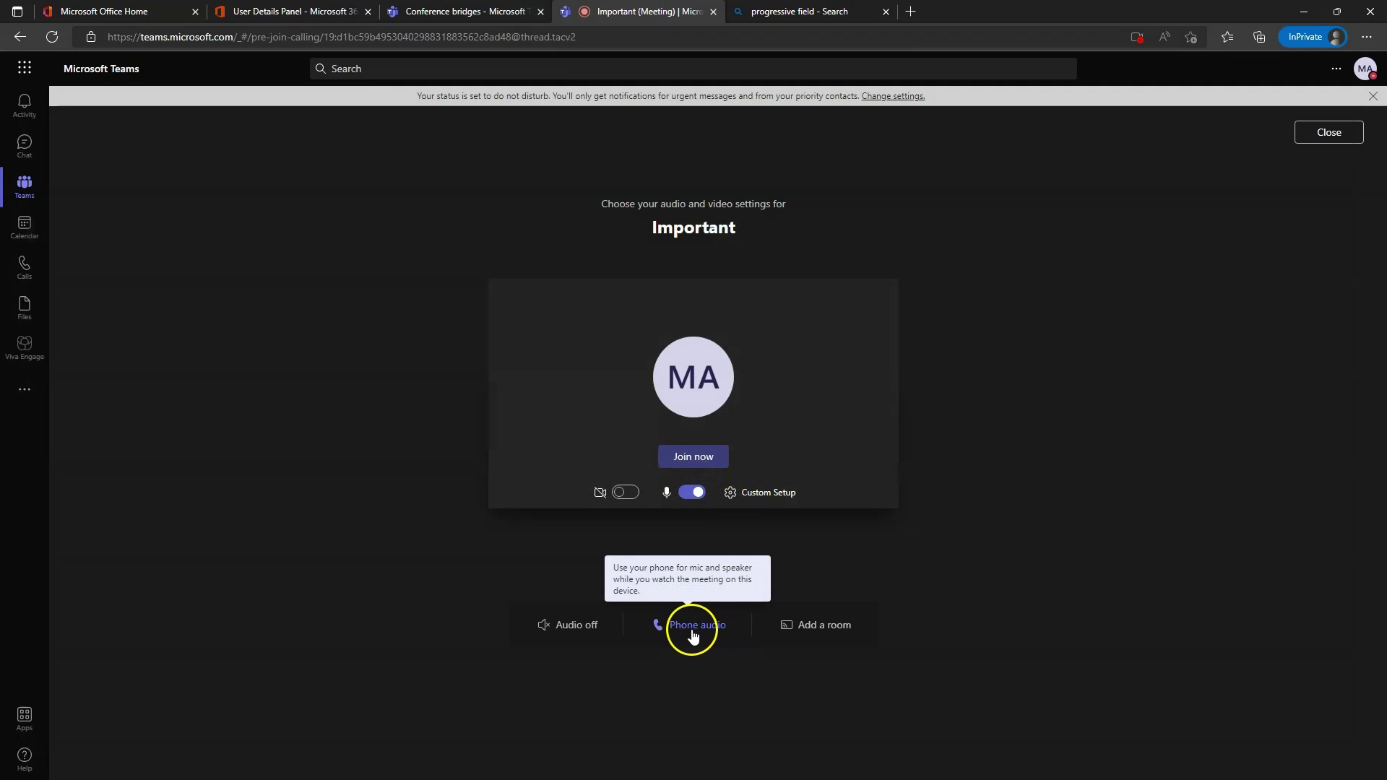
{"action": "left_click", "coordinate": [832, 632]}
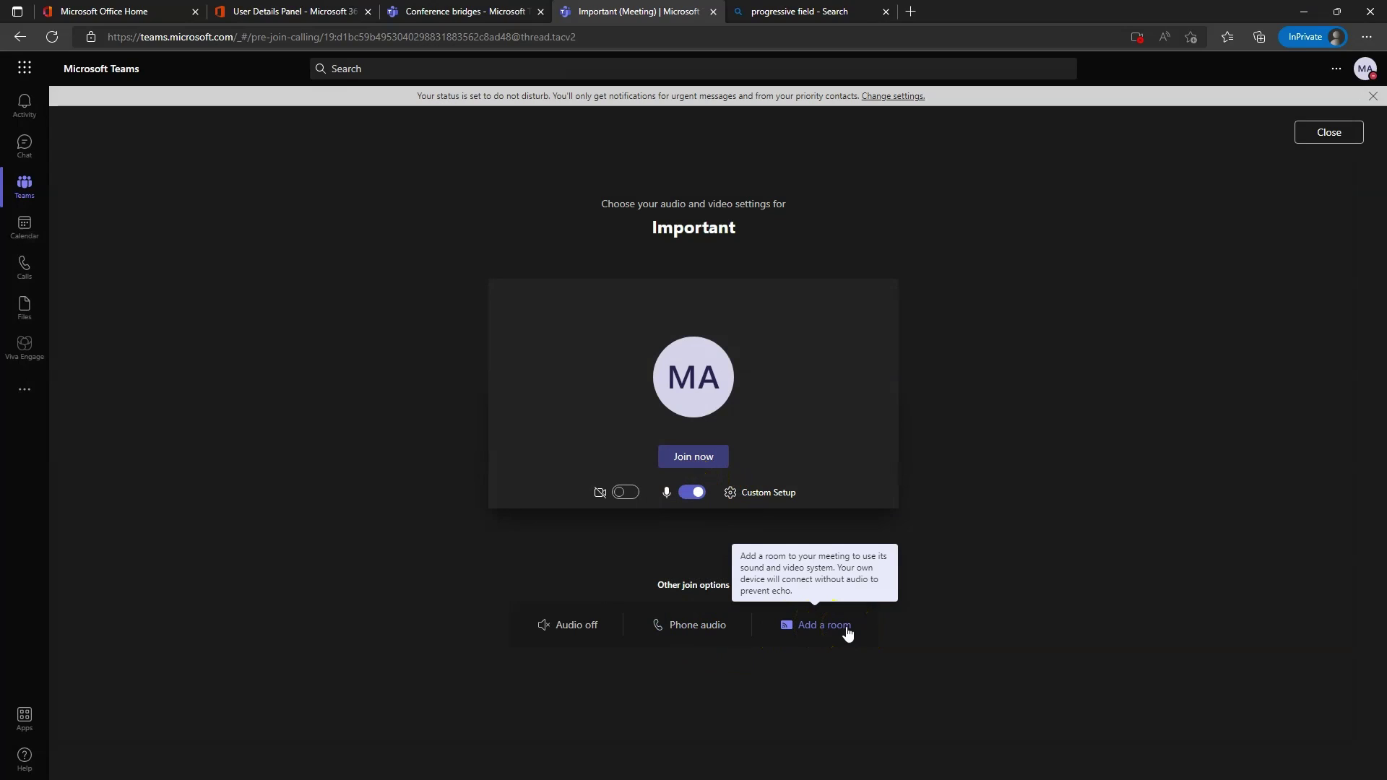
Join the Important meeting with phone audio, dismiss the phone number request without entering a number, and leave the meeting.
{"action": "left_click", "coordinate": [698, 631]}
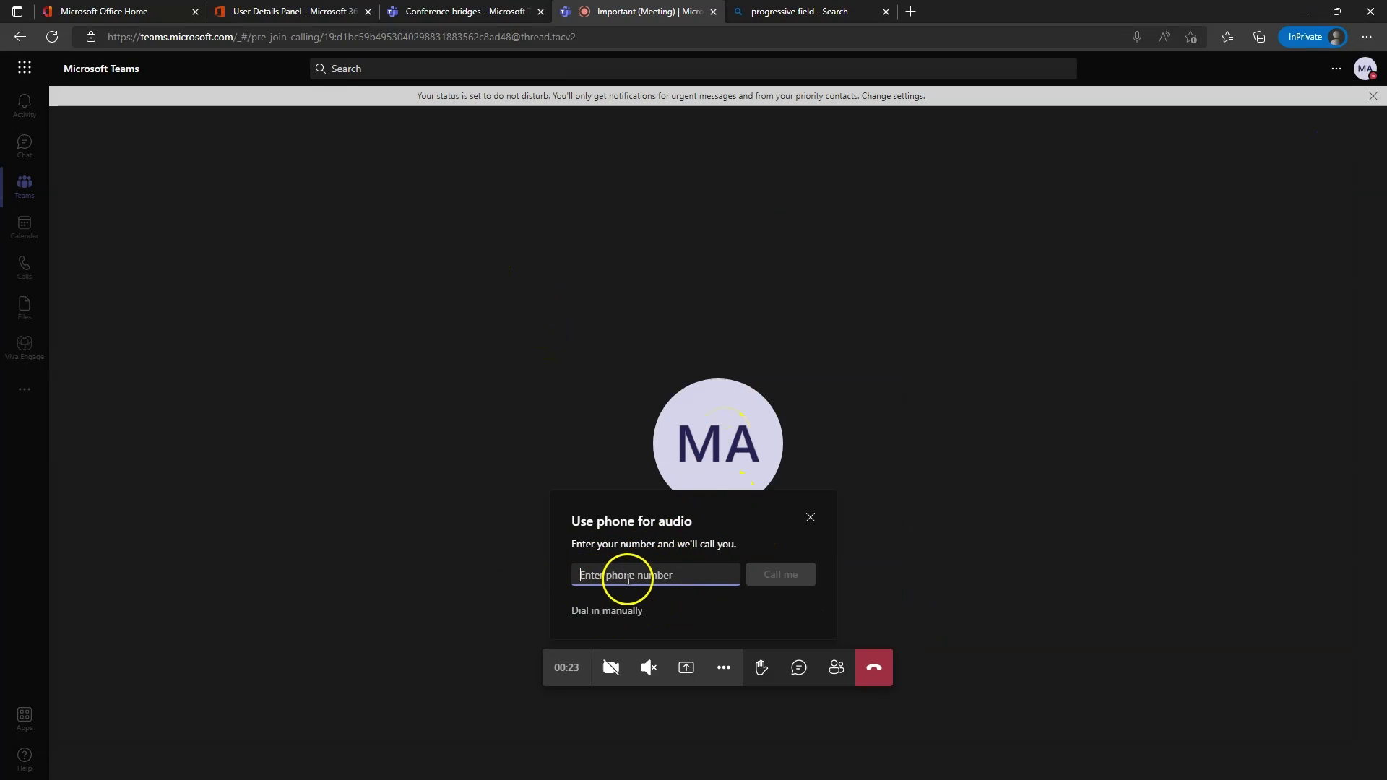
{"action": "left_click", "coordinate": [810, 520]}
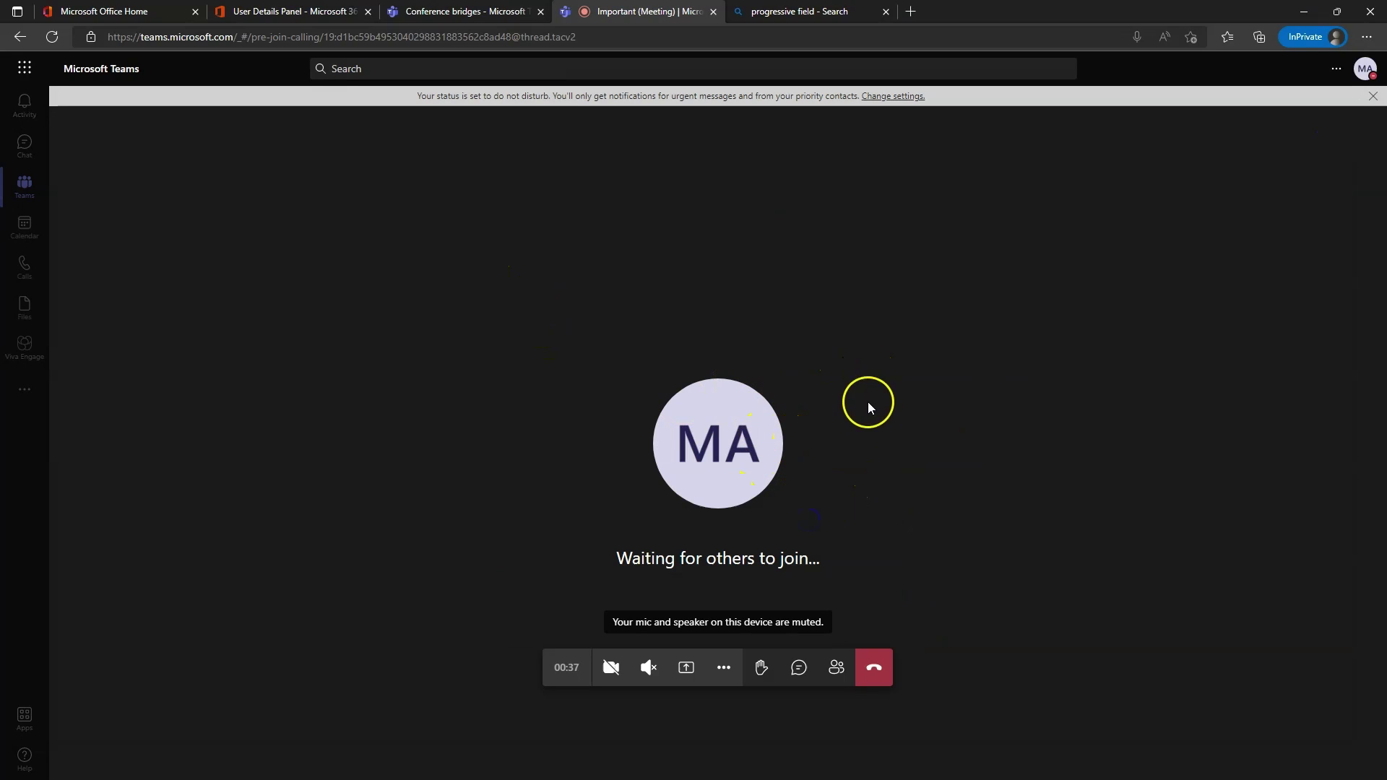
{"action": "left_click", "coordinate": [872, 671]}
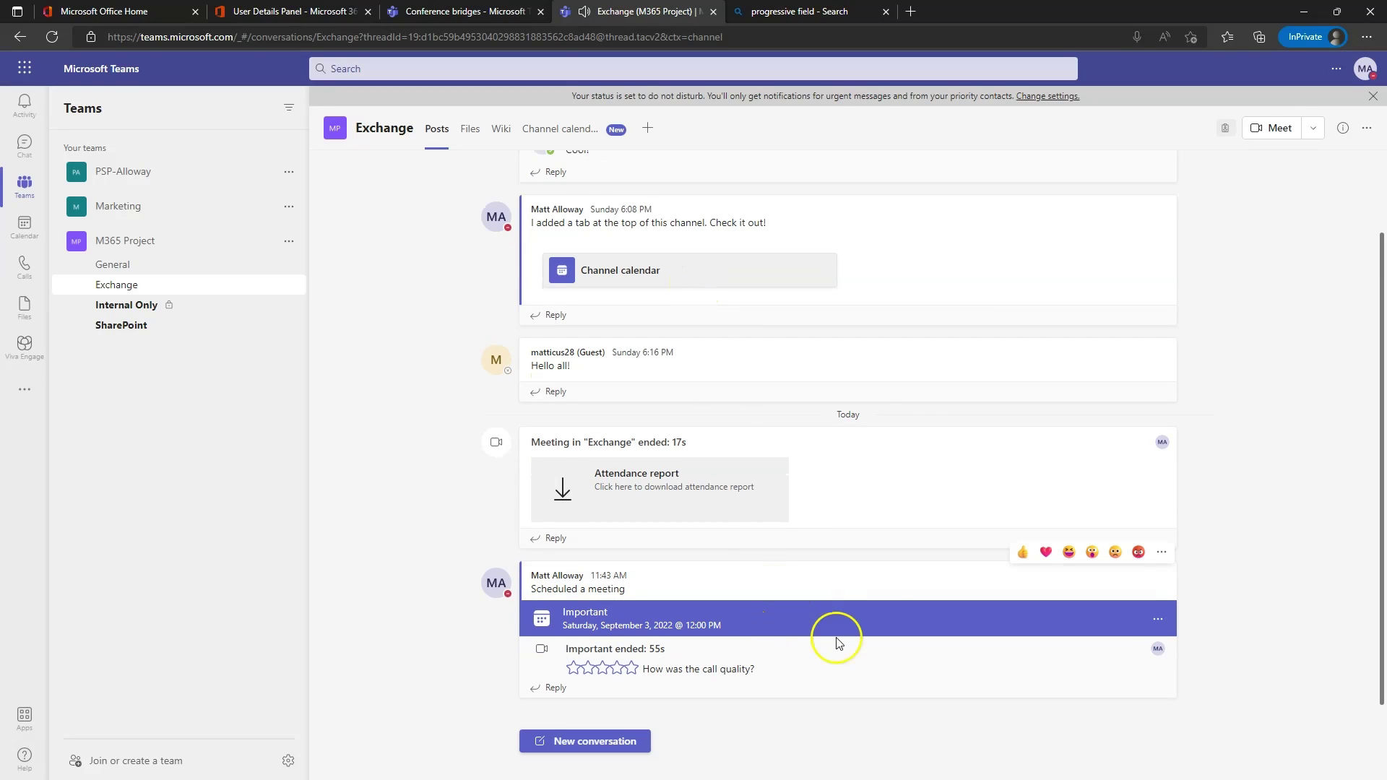
Switch to the Teams admin center and check which number types can be added as conference bridges.
{"action": "left_click", "coordinate": [515, 8]}
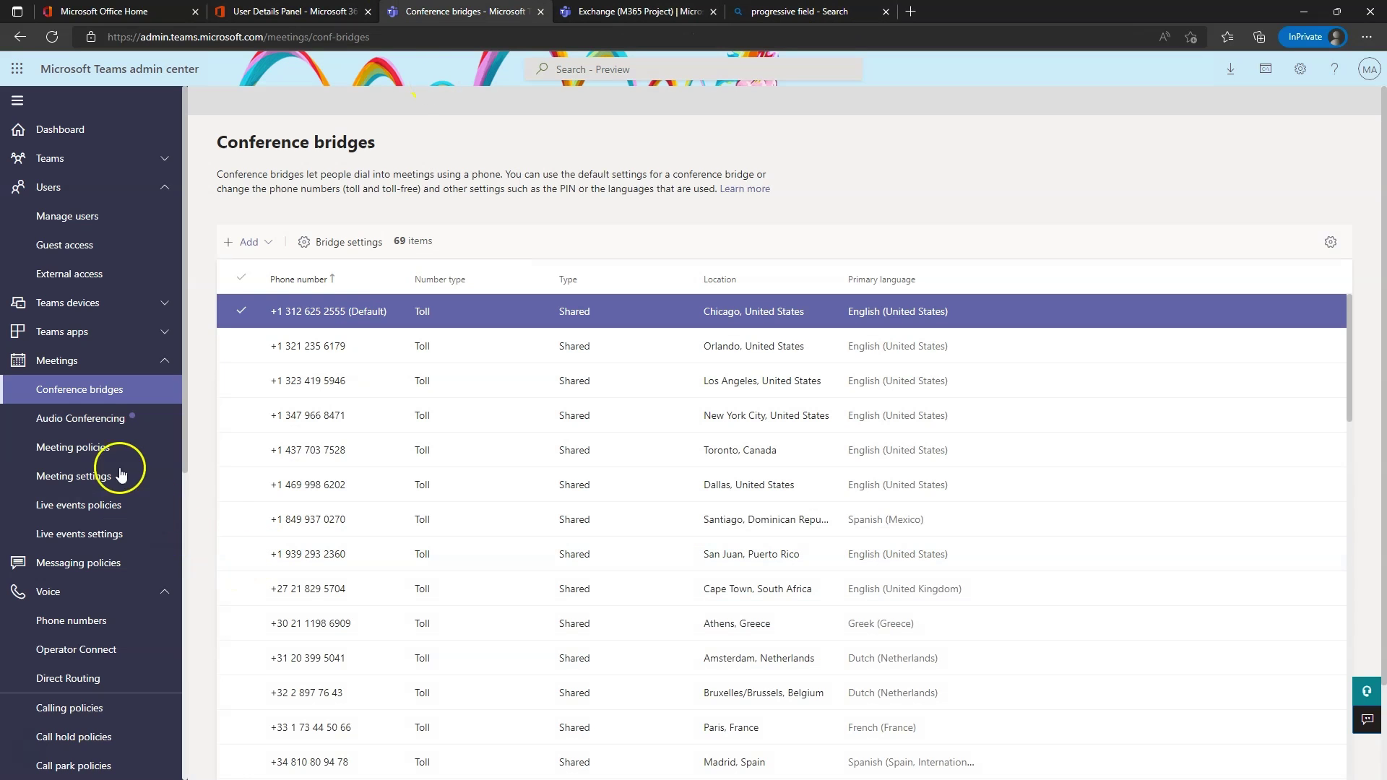
{"action": "left_click", "coordinate": [261, 251]}
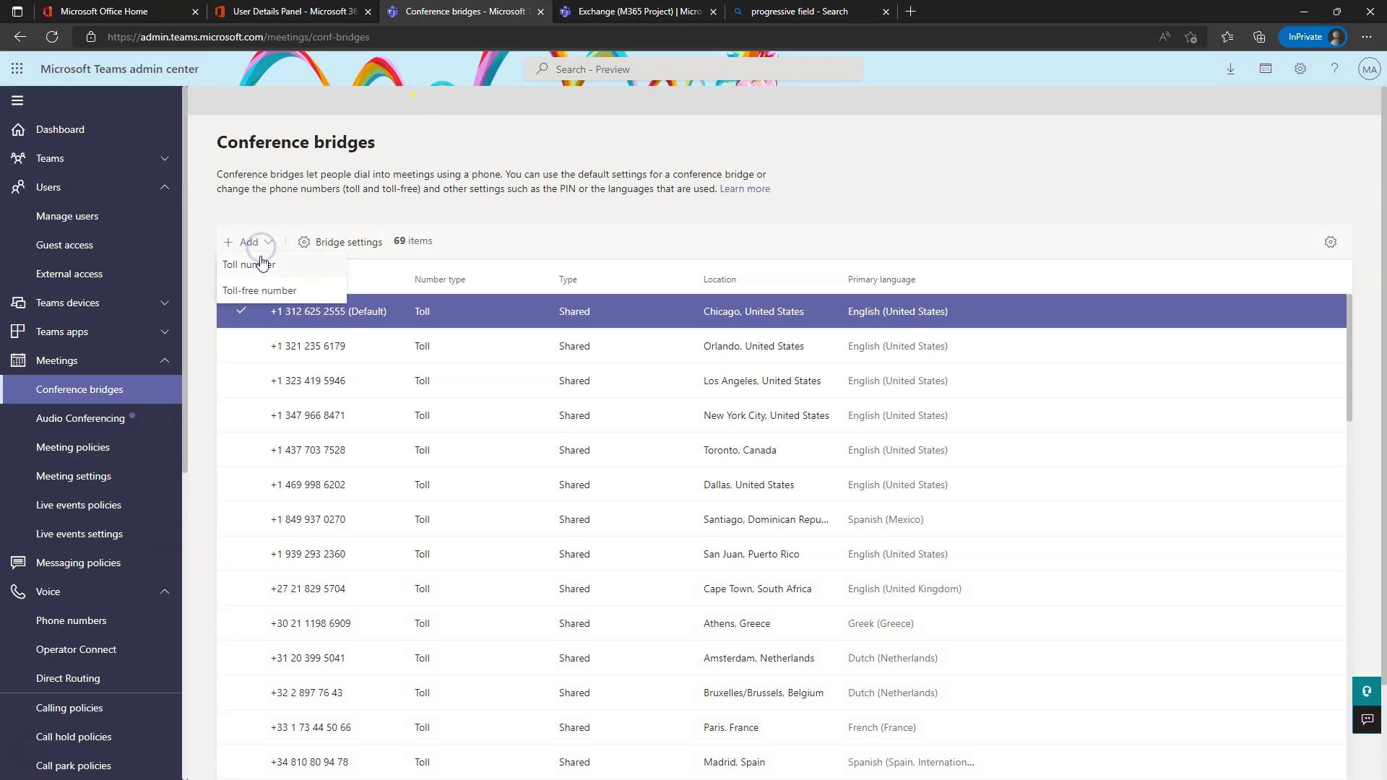
{"action": "left_click", "coordinate": [983, 124]}
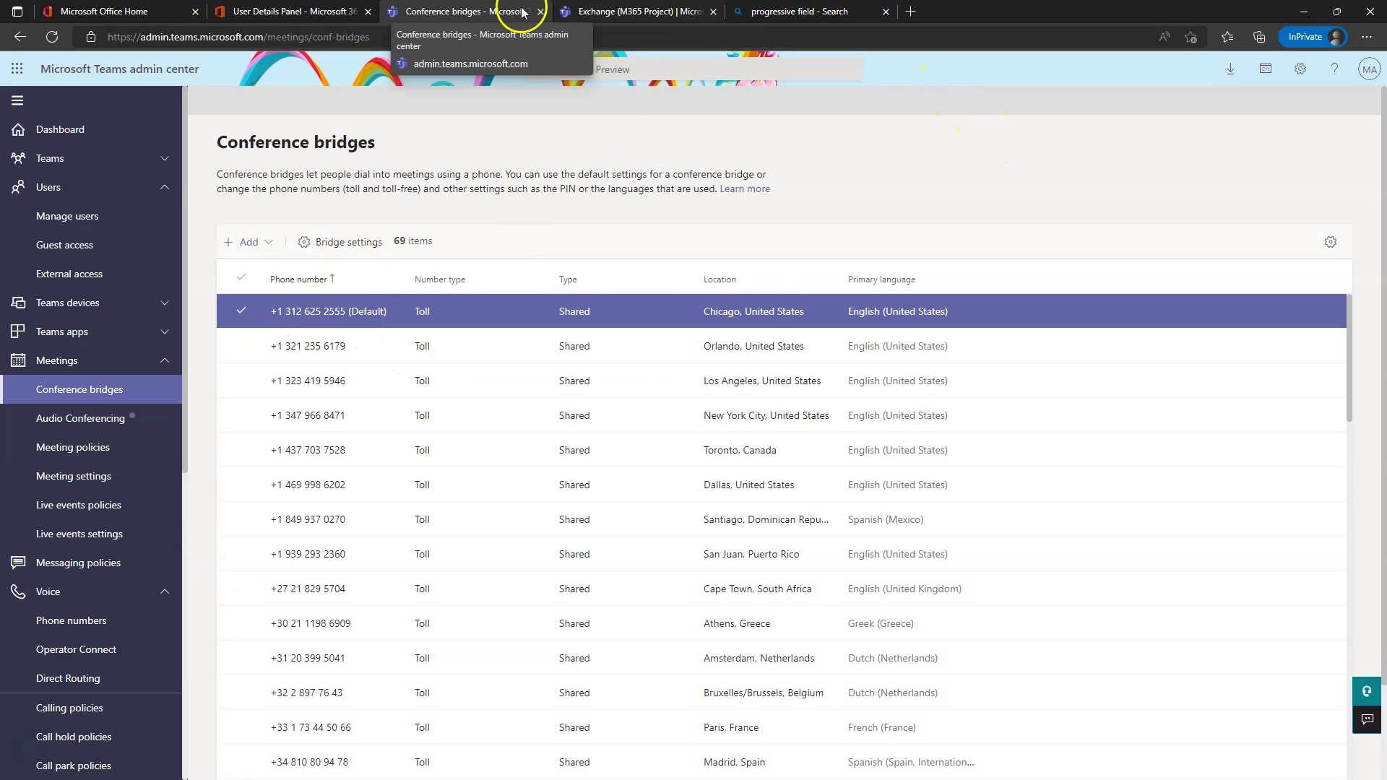
Switch back to Microsoft Teams, review the call-in details and phone conference ID of the Important meeting, and close its details.
{"action": "left_click", "coordinate": [589, 12]}
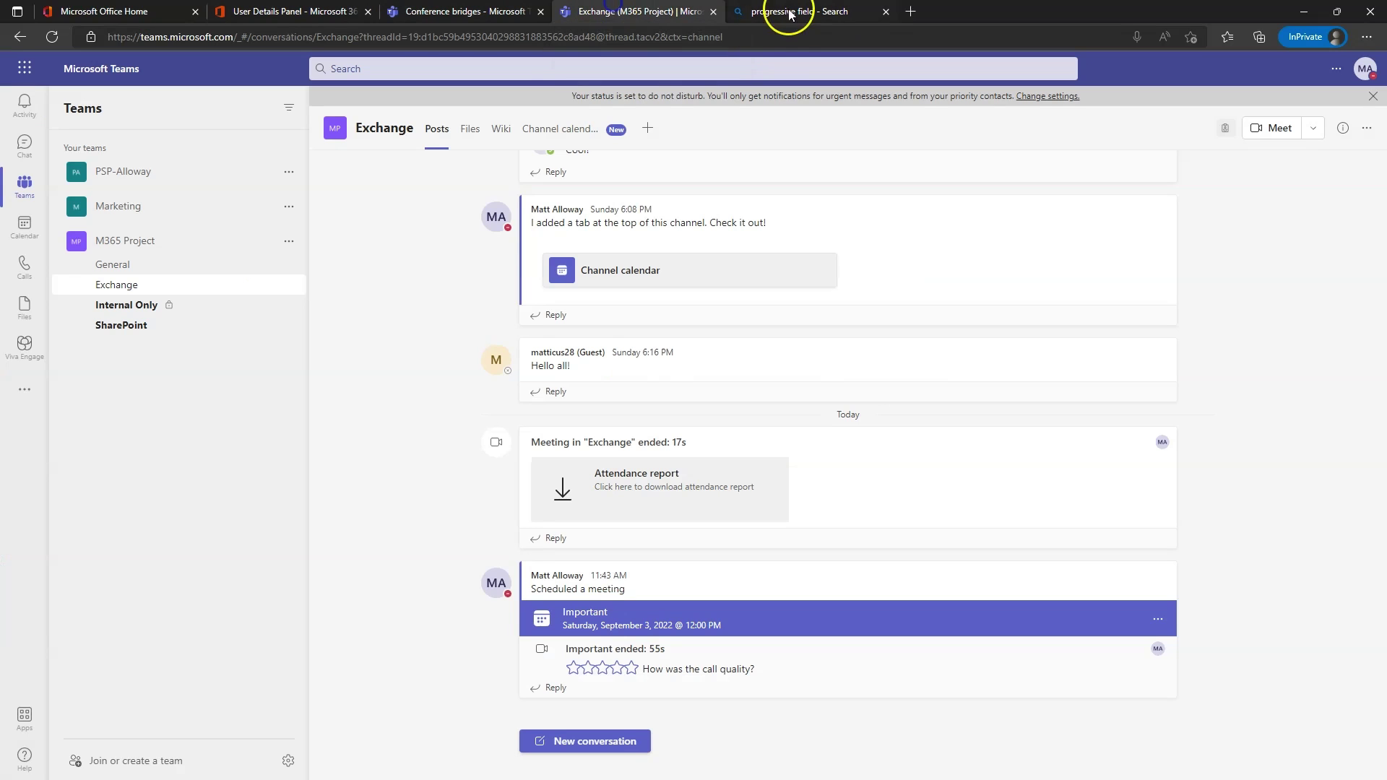
{"action": "left_click", "coordinate": [693, 622]}
{"action": "scroll", "coordinate": [435, 595], "scroll_direction": "down", "scroll_amount": 1}
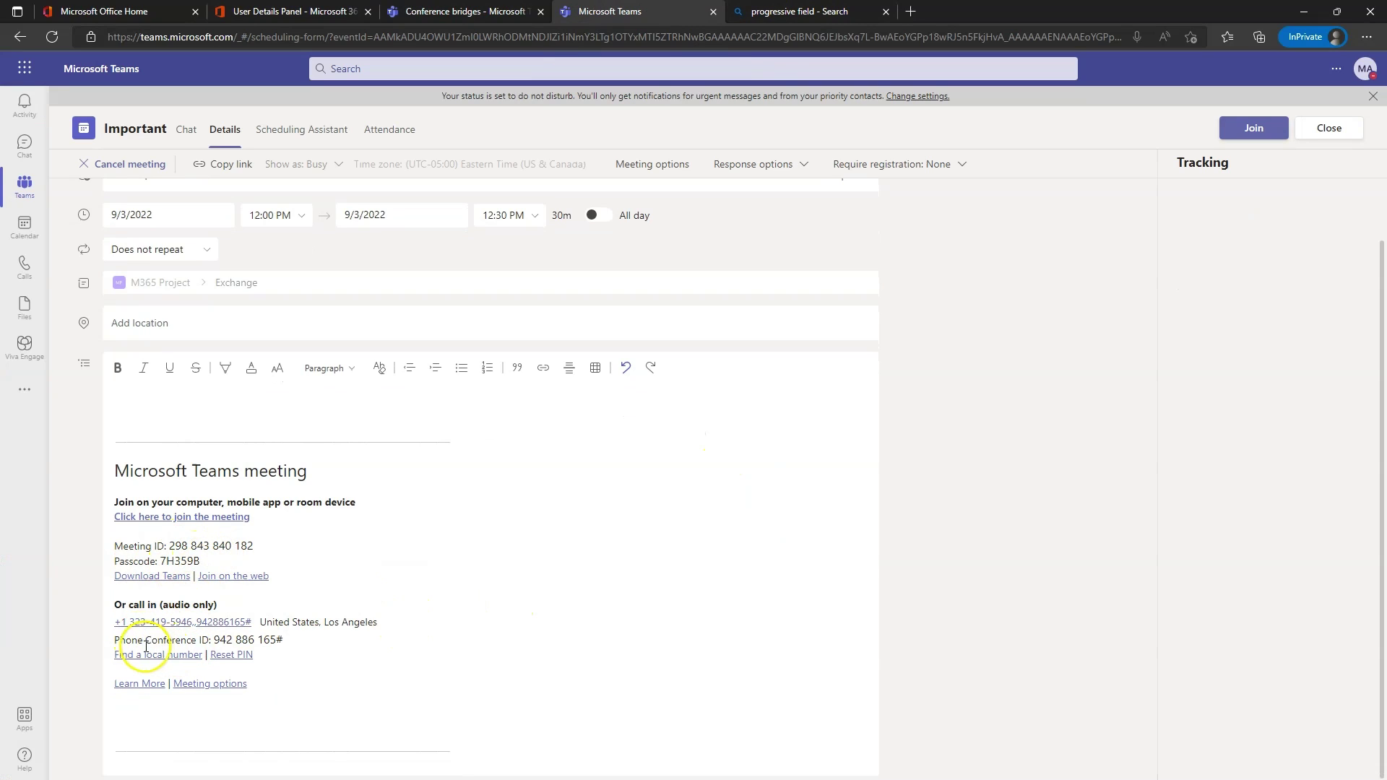
{"action": "left_click_drag", "start_coordinate": [132, 642], "coordinate": [251, 644]}
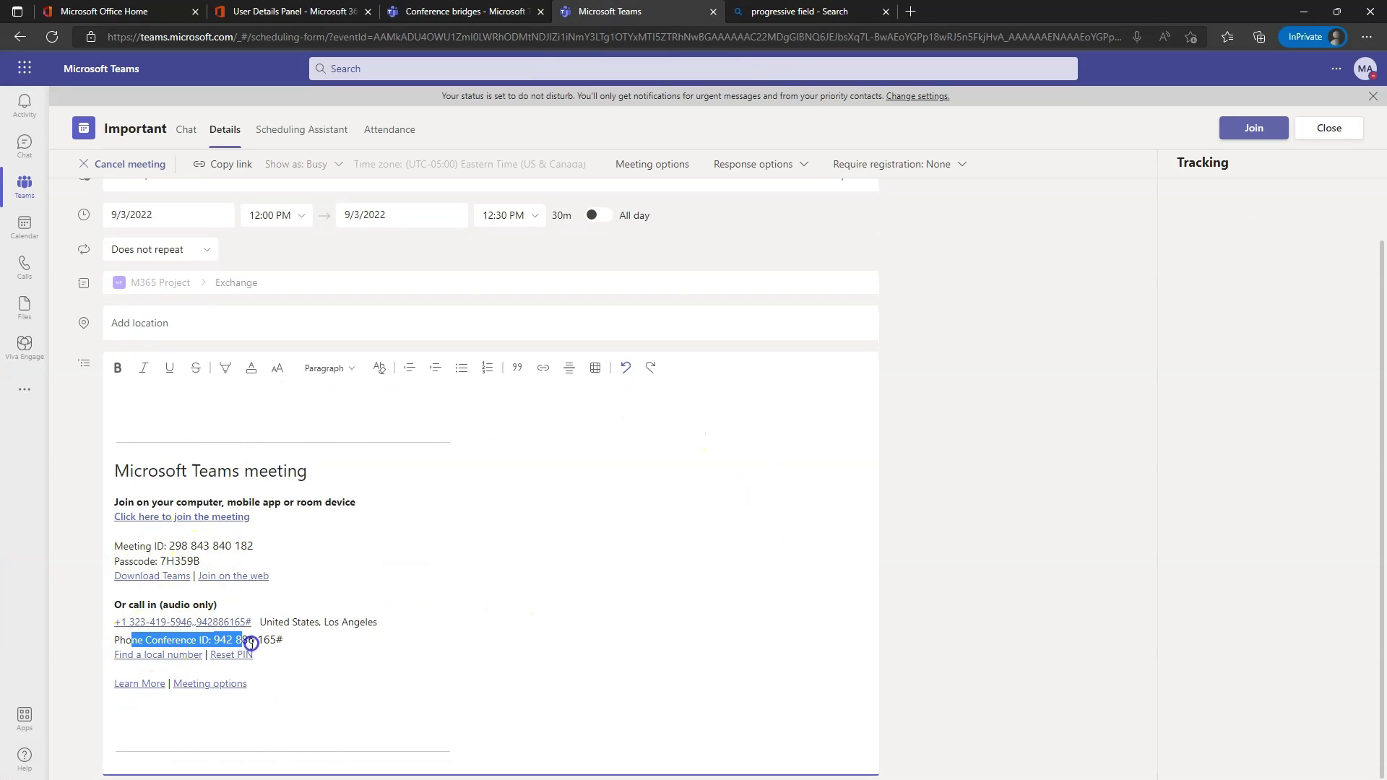
{"action": "left_click", "coordinate": [295, 648]}
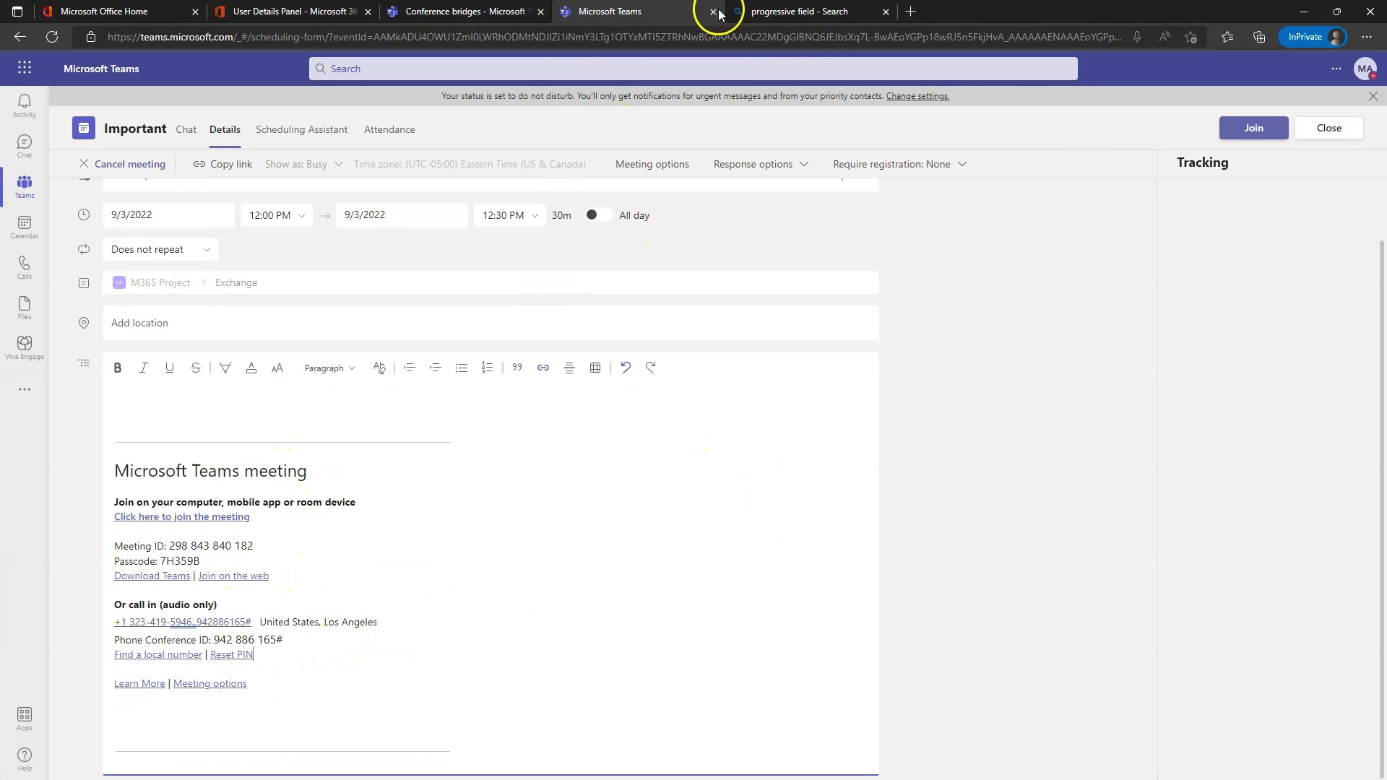
{"action": "left_click", "coordinate": [1329, 130]}
Return to the Teams admin center and look over the featured products in the Teams devices store.
{"action": "key", "text": "ctrl+shift+Tab"}
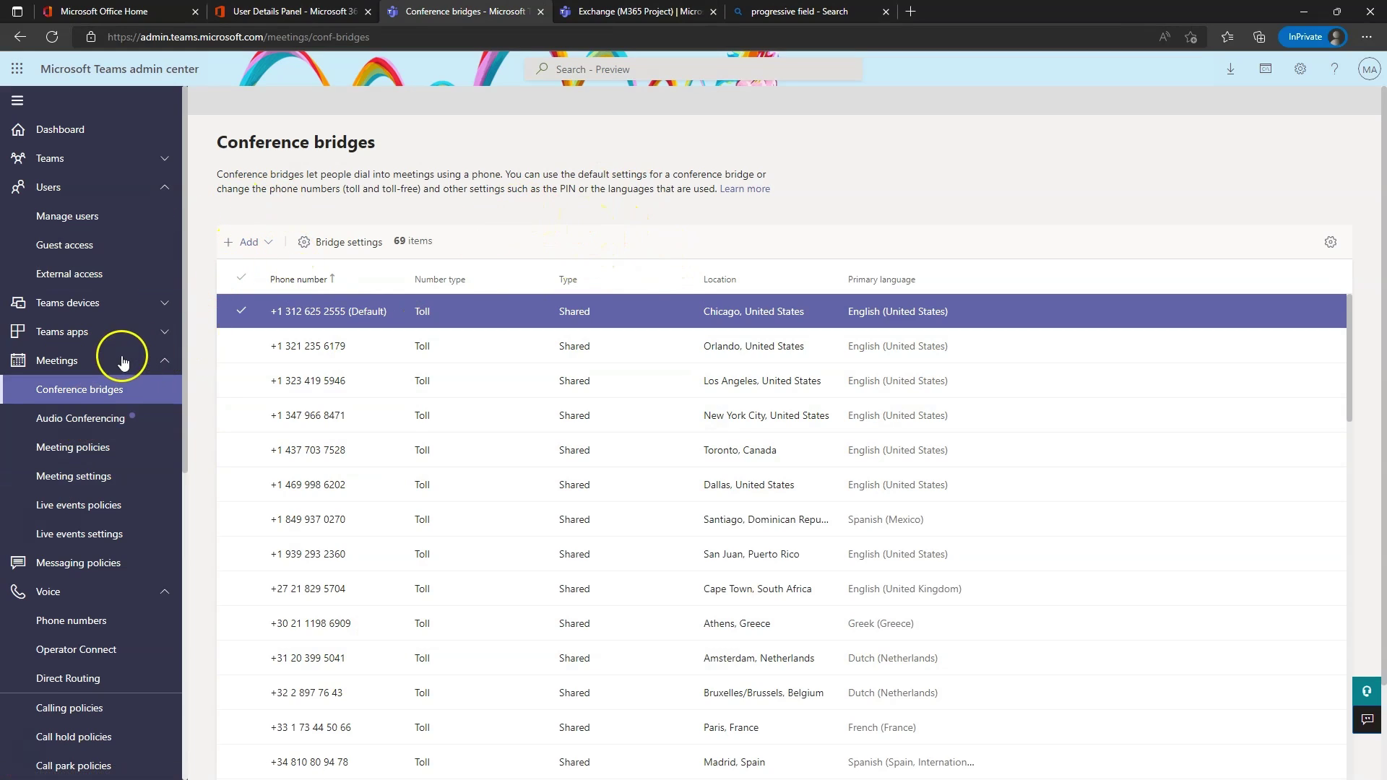
{"action": "left_click", "coordinate": [86, 302]}
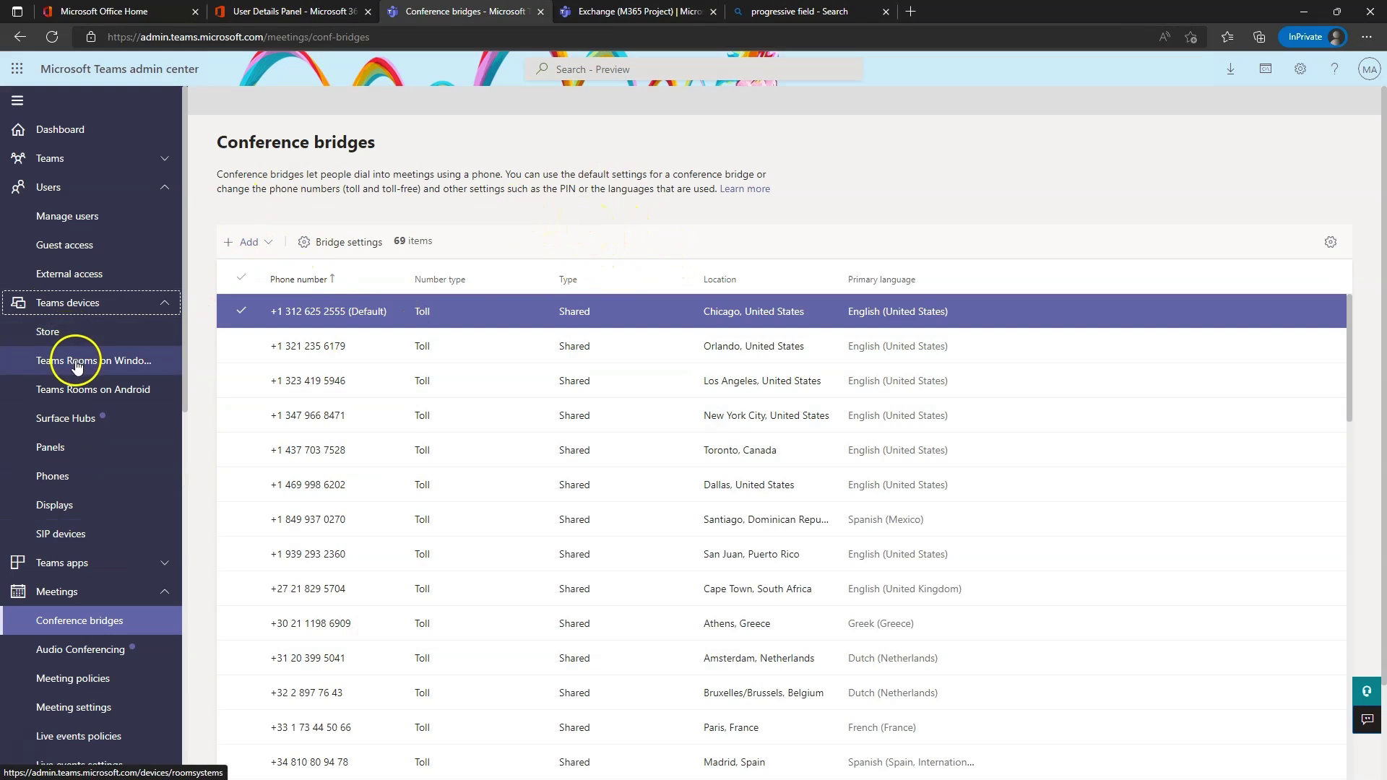
{"action": "left_click", "coordinate": [65, 336]}
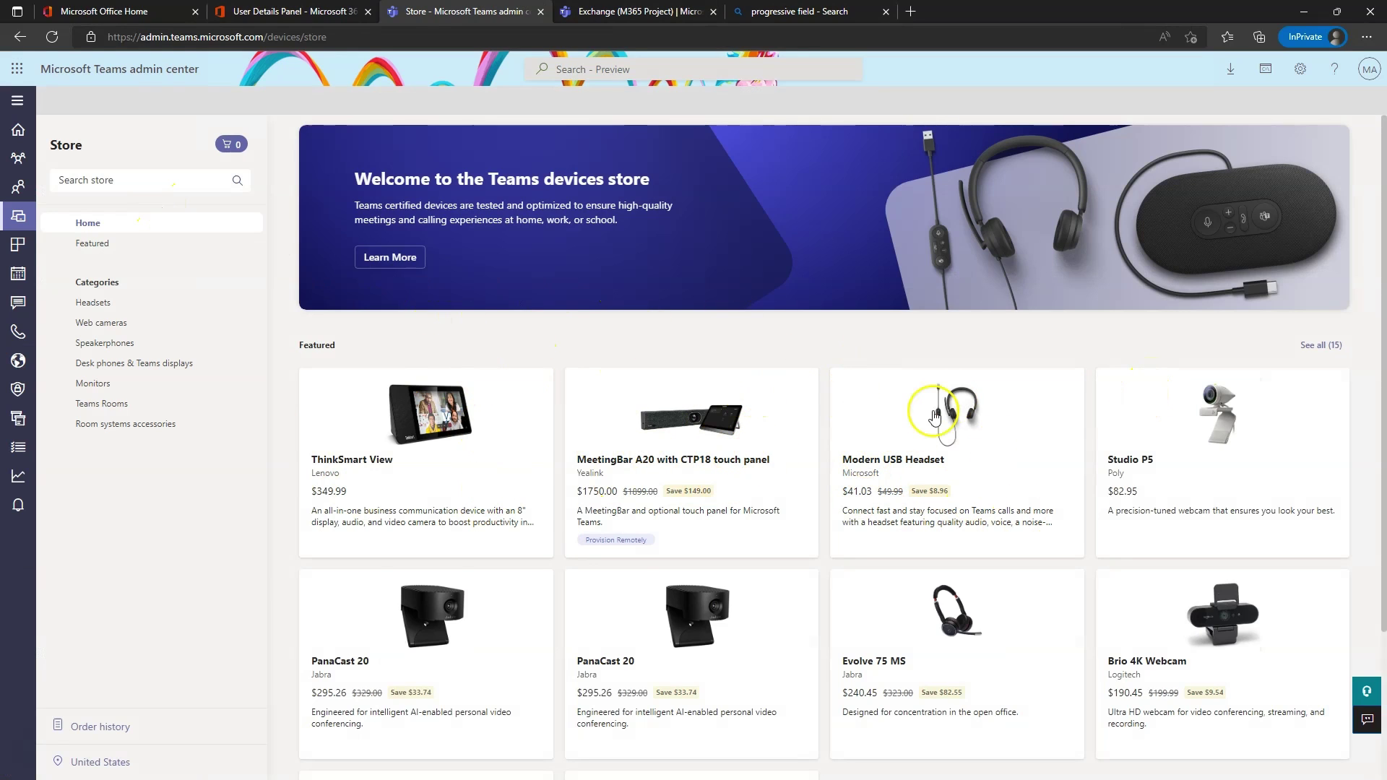
{"action": "scroll", "coordinate": [972, 419], "scroll_direction": "down", "scroll_amount": 1}
{"action": "scroll", "coordinate": [618, 383], "scroll_direction": "down", "scroll_amount": 1}
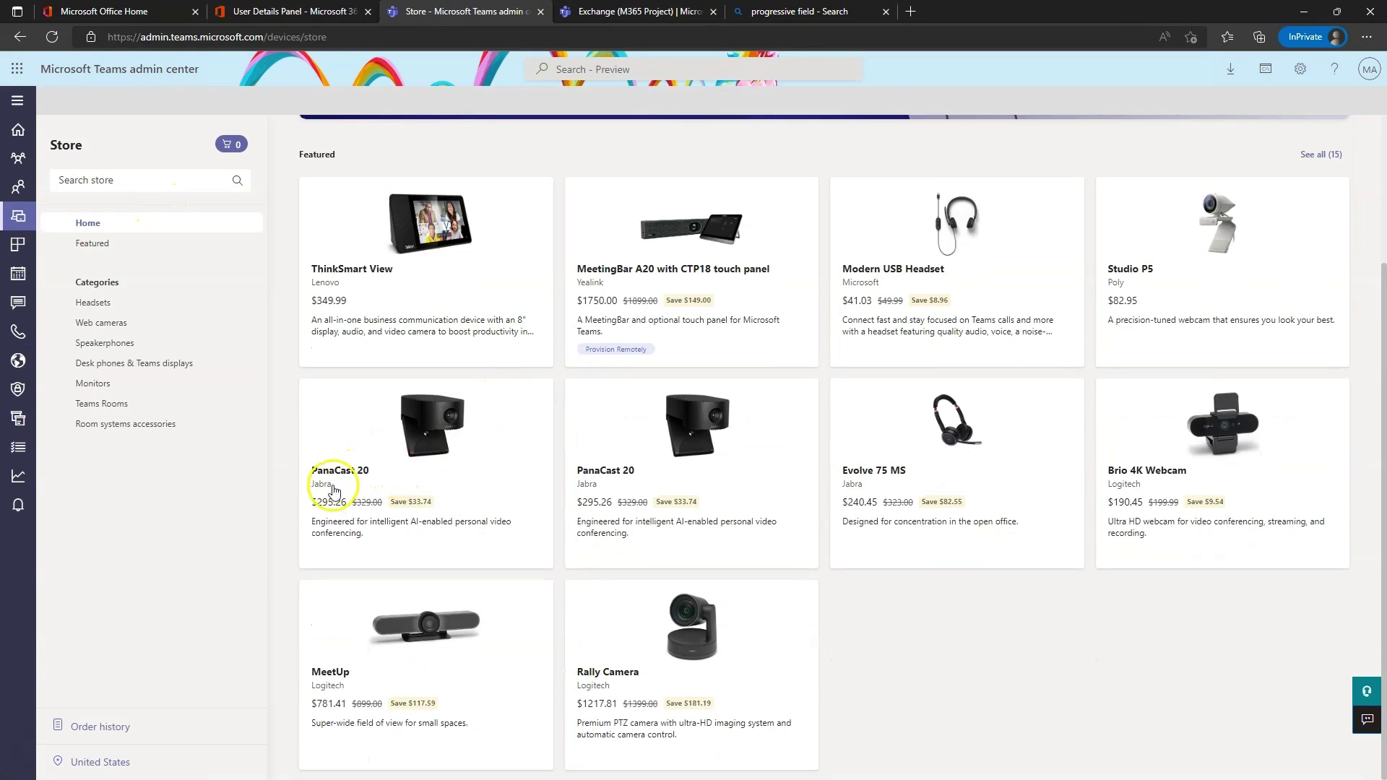
{"action": "scroll", "coordinate": [726, 462], "scroll_direction": "up", "scroll_amount": 1}
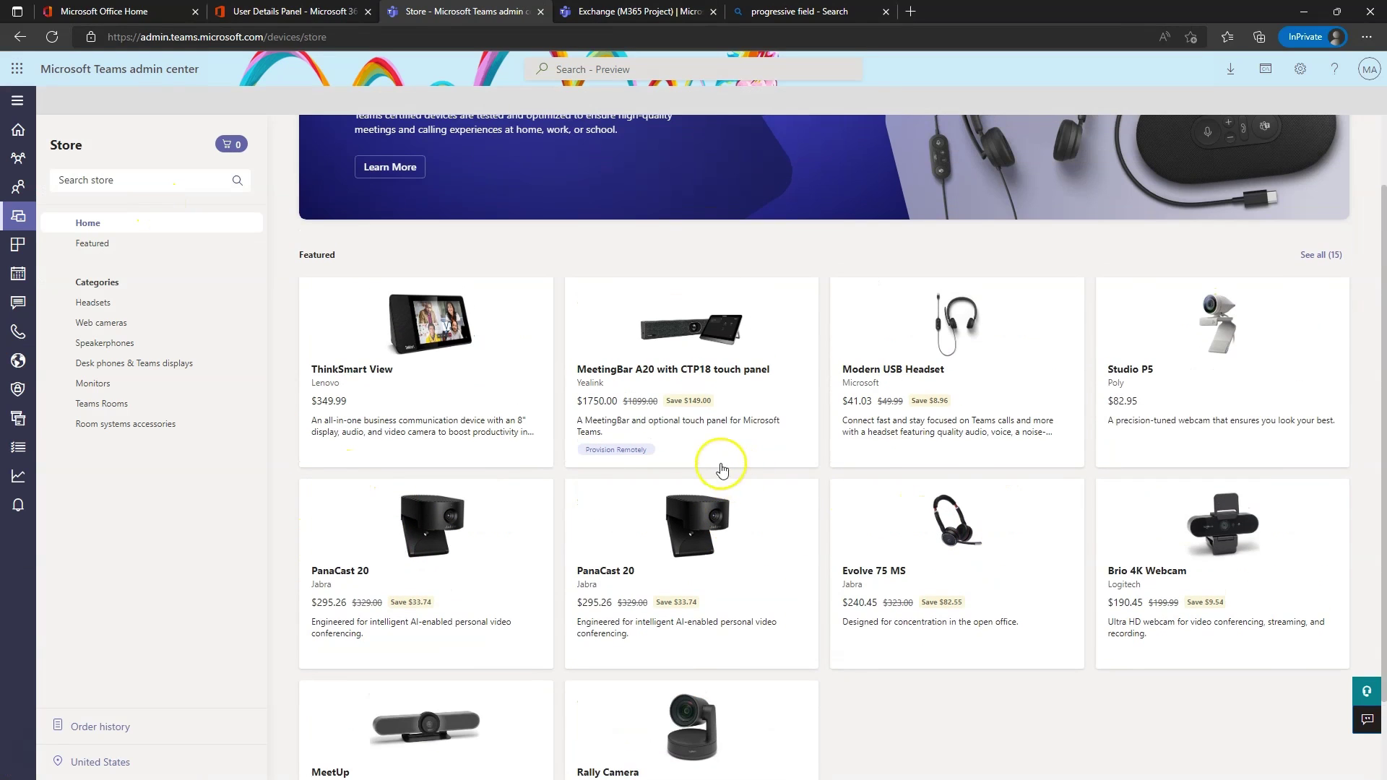
Browse the Headsets category of the Teams devices store and examine the available models and prices.
{"action": "left_click", "coordinate": [99, 307]}
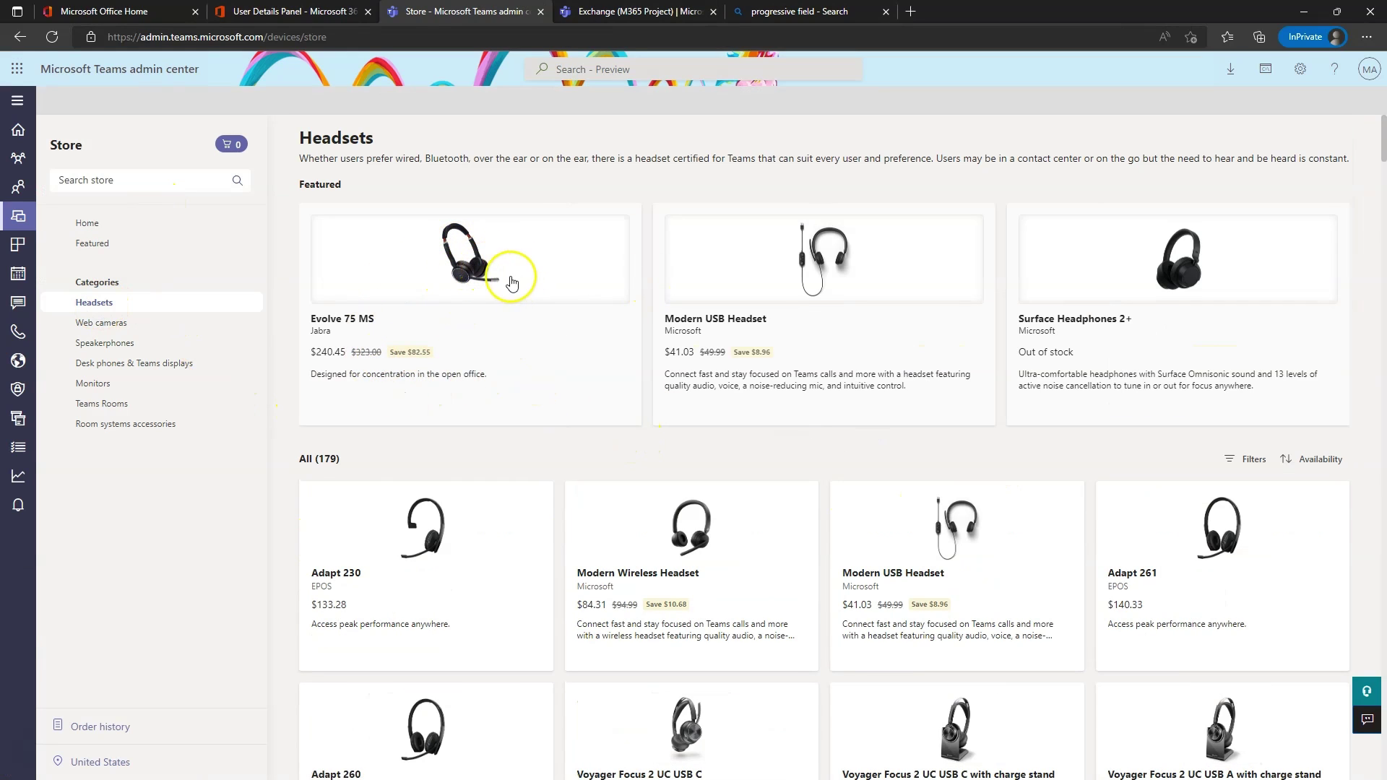
{"action": "scroll", "coordinate": [554, 294], "scroll_direction": "down", "scroll_amount": 5}
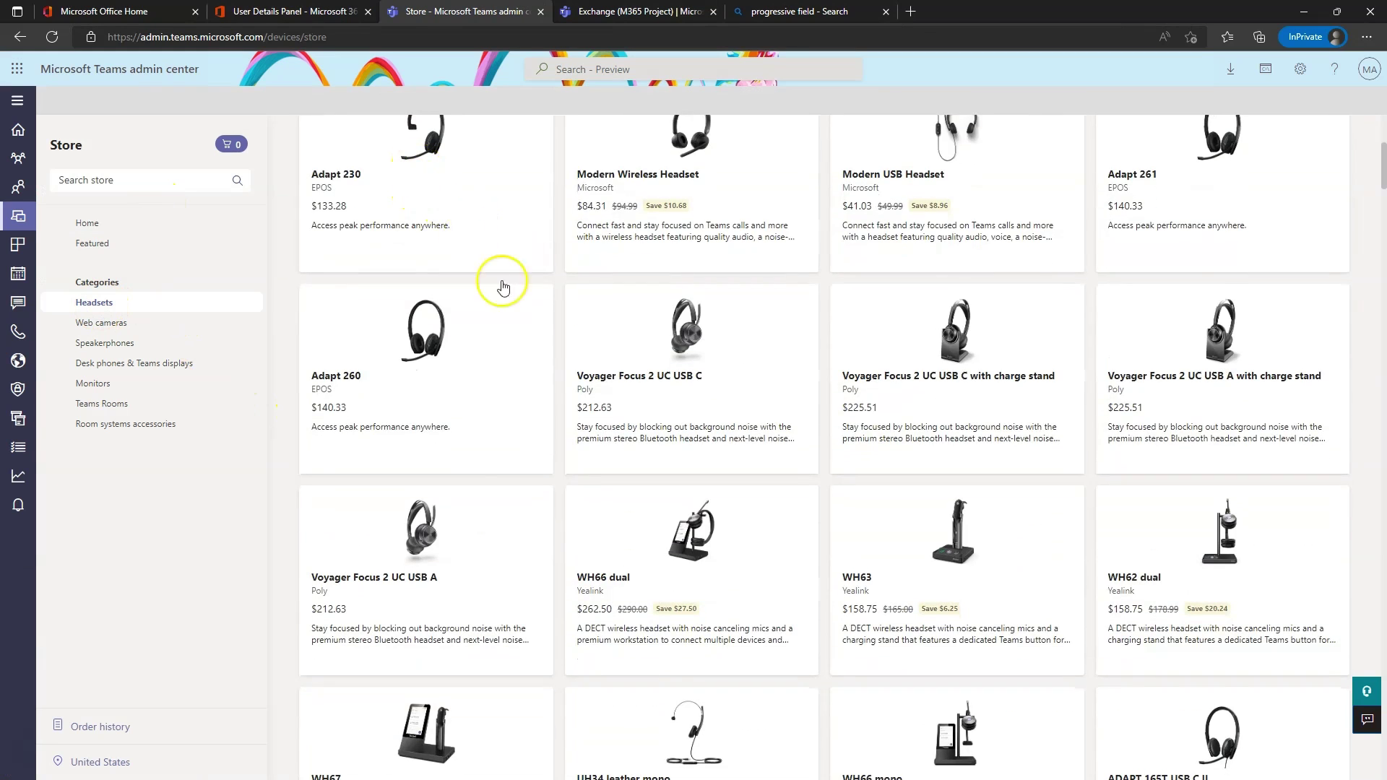
{"action": "scroll", "coordinate": [554, 322], "scroll_direction": "down", "scroll_amount": 3}
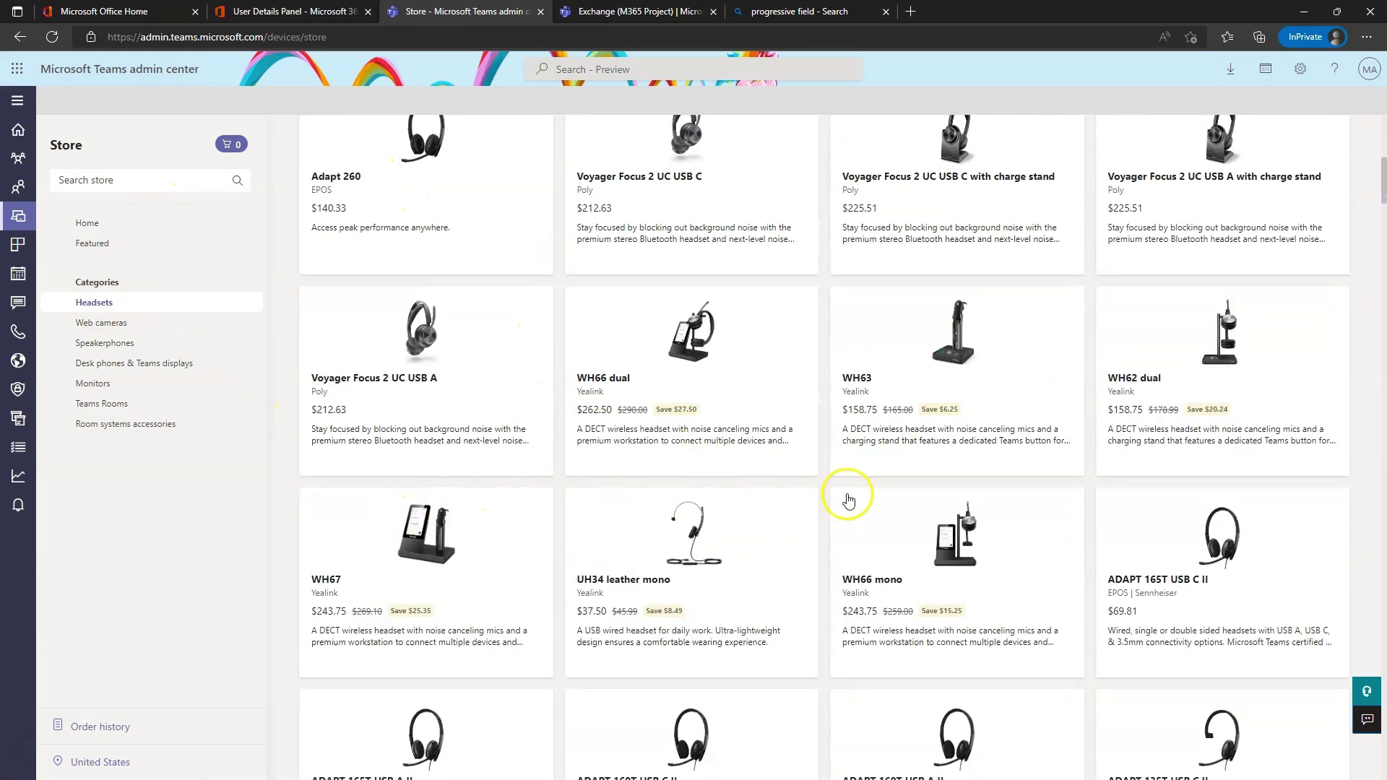
{"action": "scroll", "coordinate": [831, 510], "scroll_direction": "down", "scroll_amount": 1}
{"action": "scroll", "coordinate": [698, 491], "scroll_direction": "down", "scroll_amount": 1}
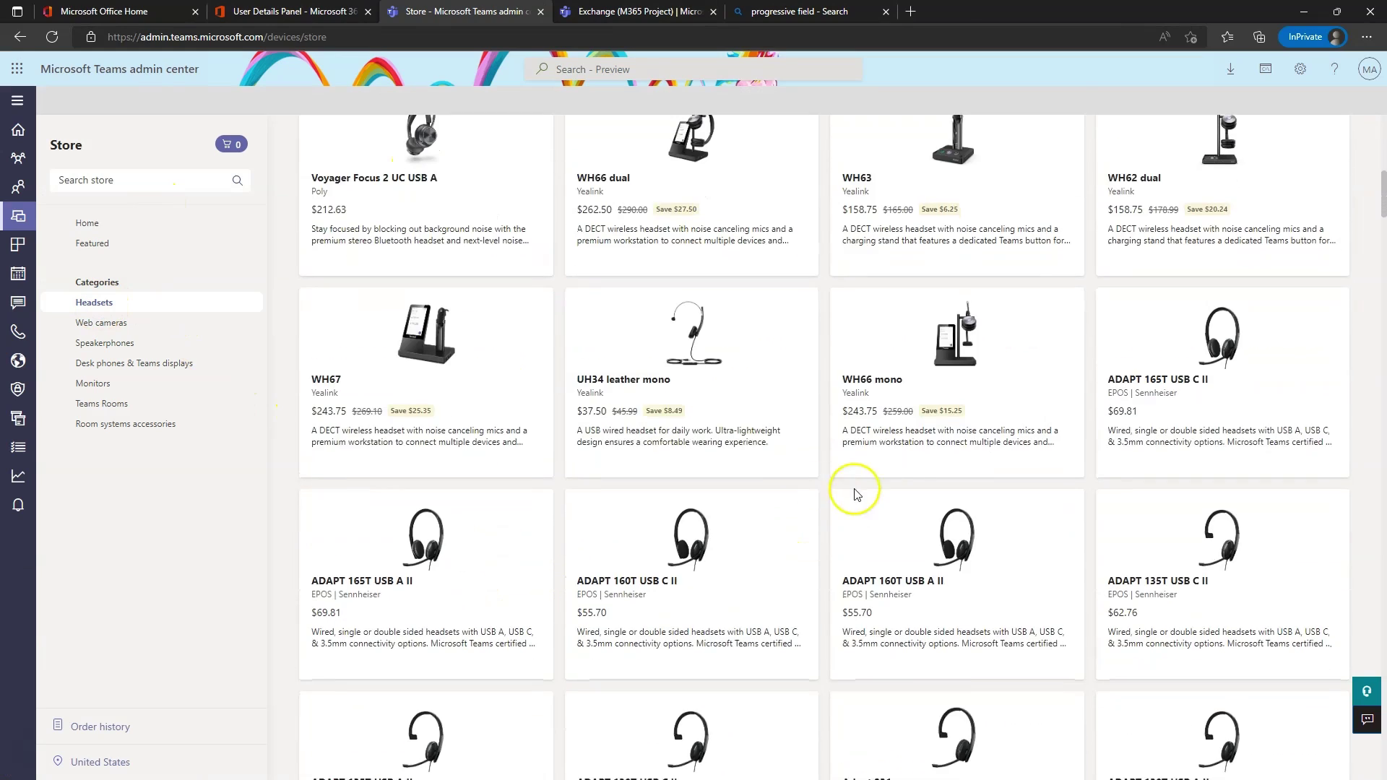
{"action": "scroll", "coordinate": [990, 478], "scroll_direction": "down", "scroll_amount": 3}
{"action": "scroll", "coordinate": [1061, 409], "scroll_direction": "down", "scroll_amount": 3}
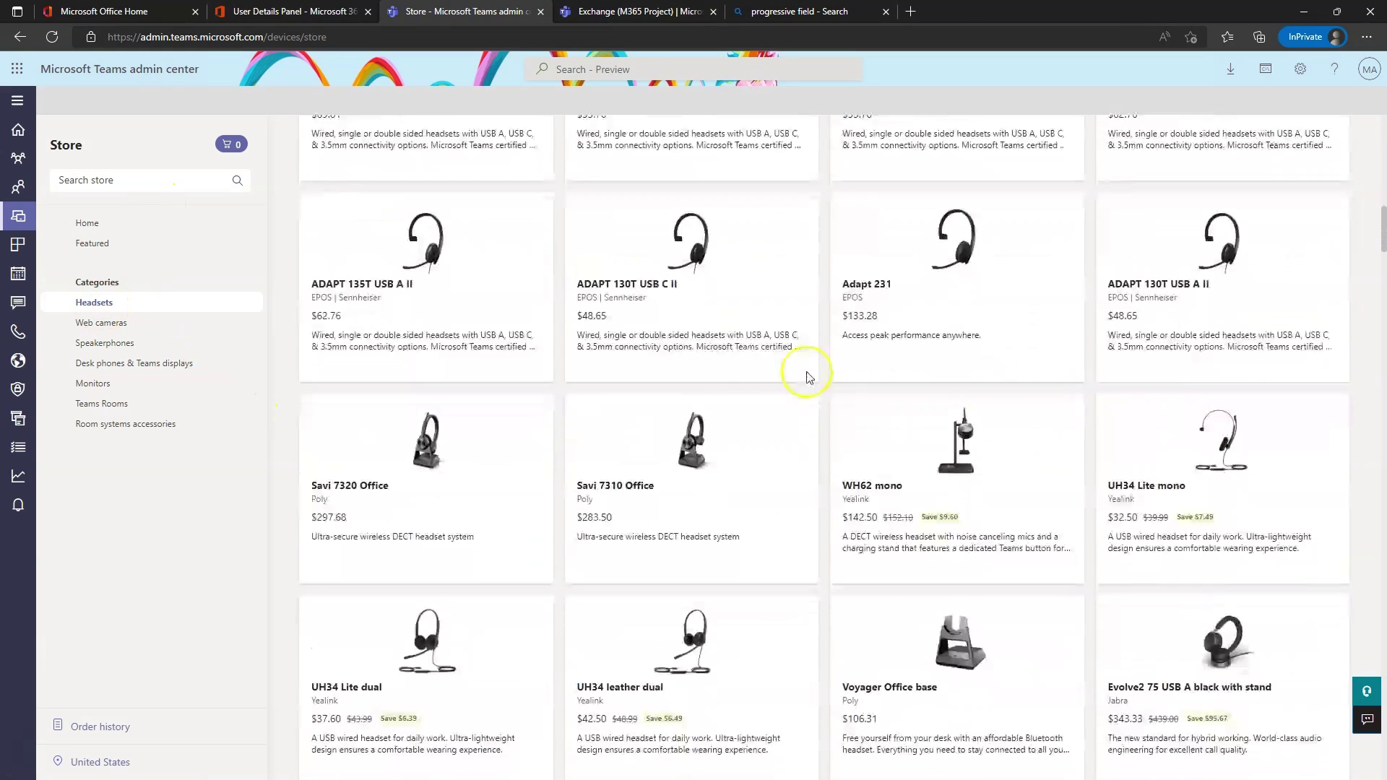
{"action": "scroll", "coordinate": [665, 459], "scroll_direction": "down", "scroll_amount": 3}
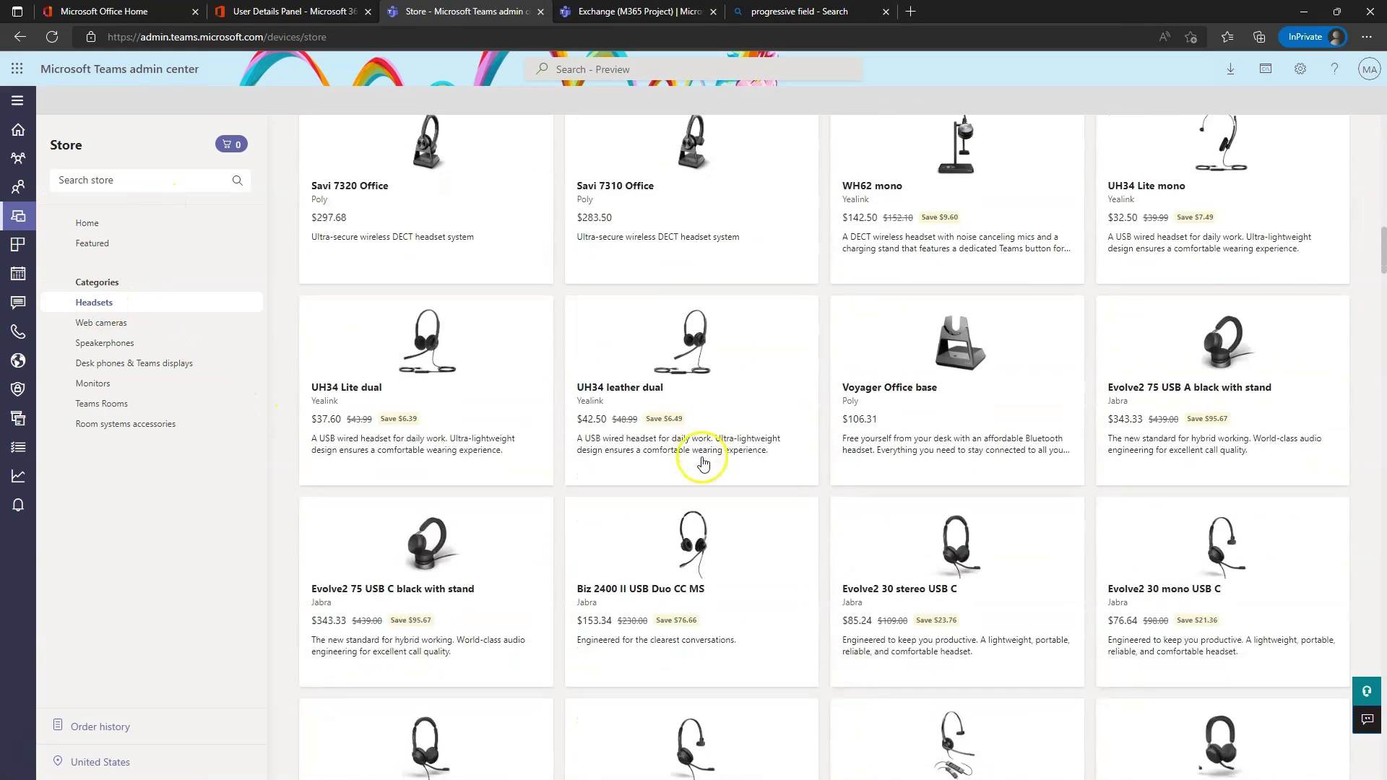
{"action": "scroll", "coordinate": [712, 461], "scroll_direction": "down", "scroll_amount": 6}
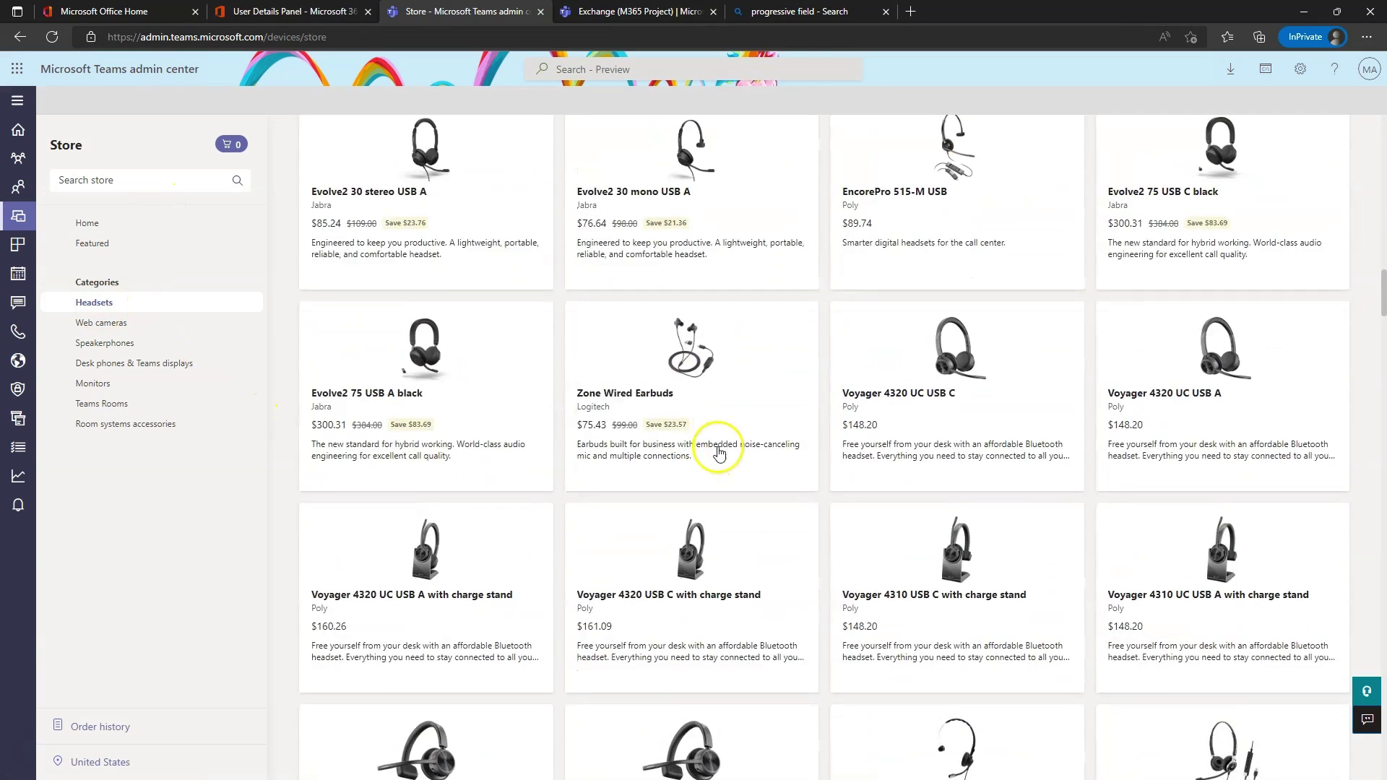
{"action": "scroll", "coordinate": [704, 374], "scroll_direction": "down", "scroll_amount": 3}
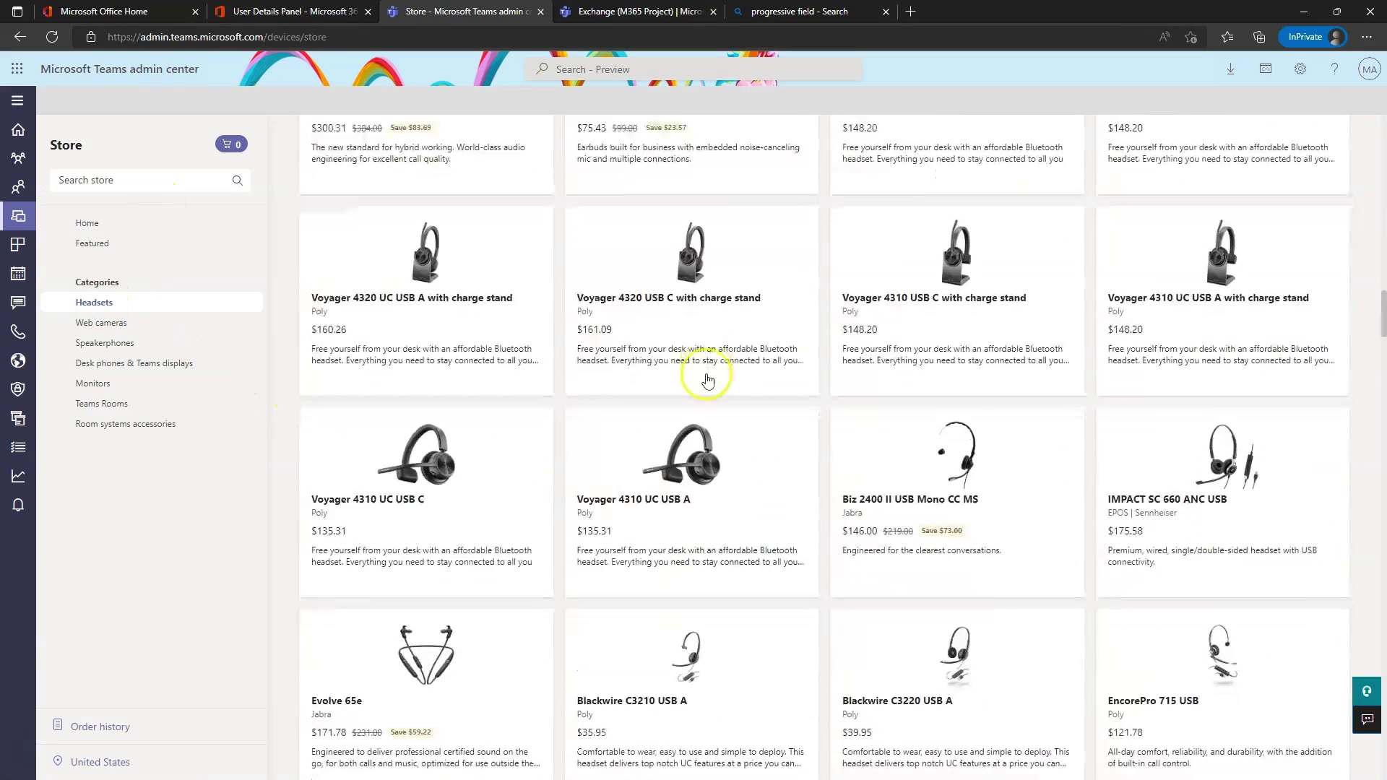
{"action": "scroll", "coordinate": [867, 556], "scroll_direction": "down", "scroll_amount": 2}
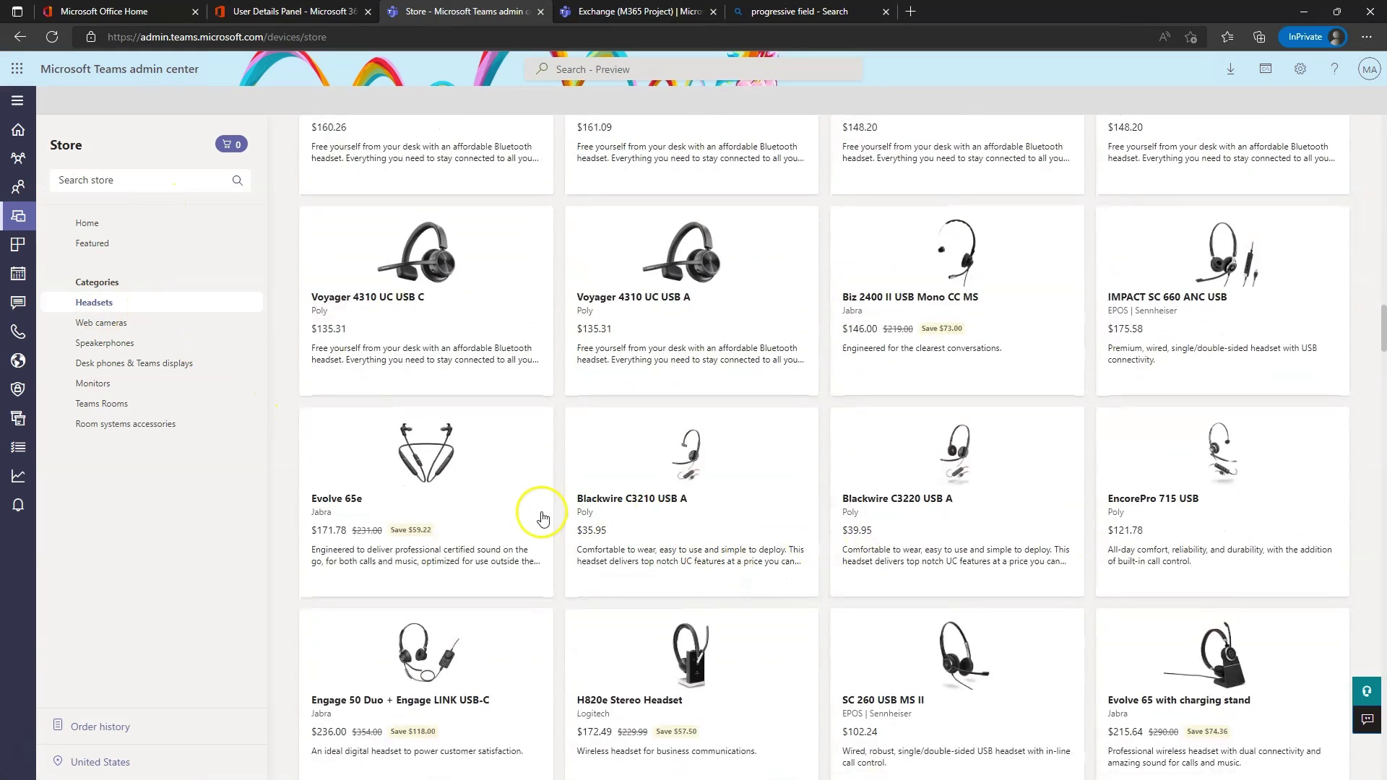
{"action": "scroll", "coordinate": [499, 476], "scroll_direction": "down", "scroll_amount": 3}
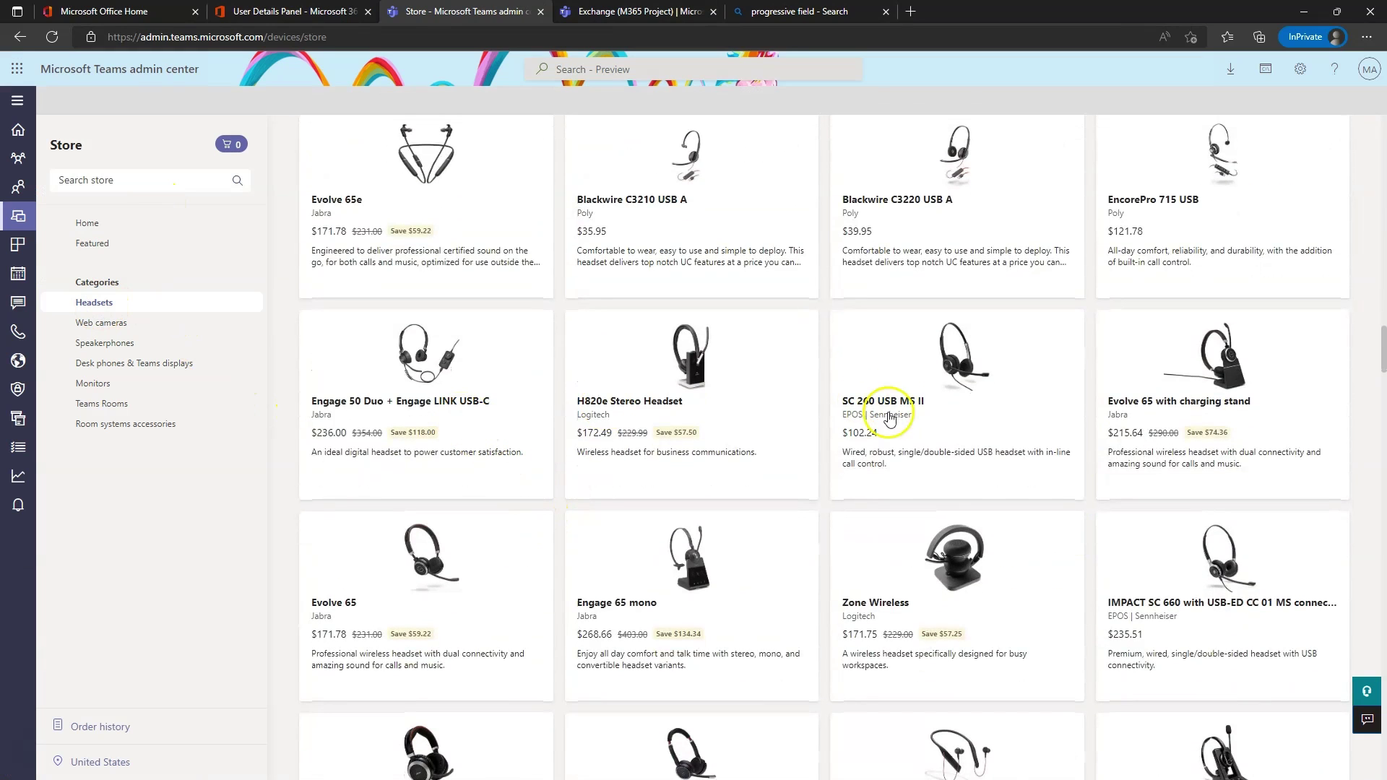
{"action": "scroll", "coordinate": [1156, 424], "scroll_direction": "down", "scroll_amount": 1}
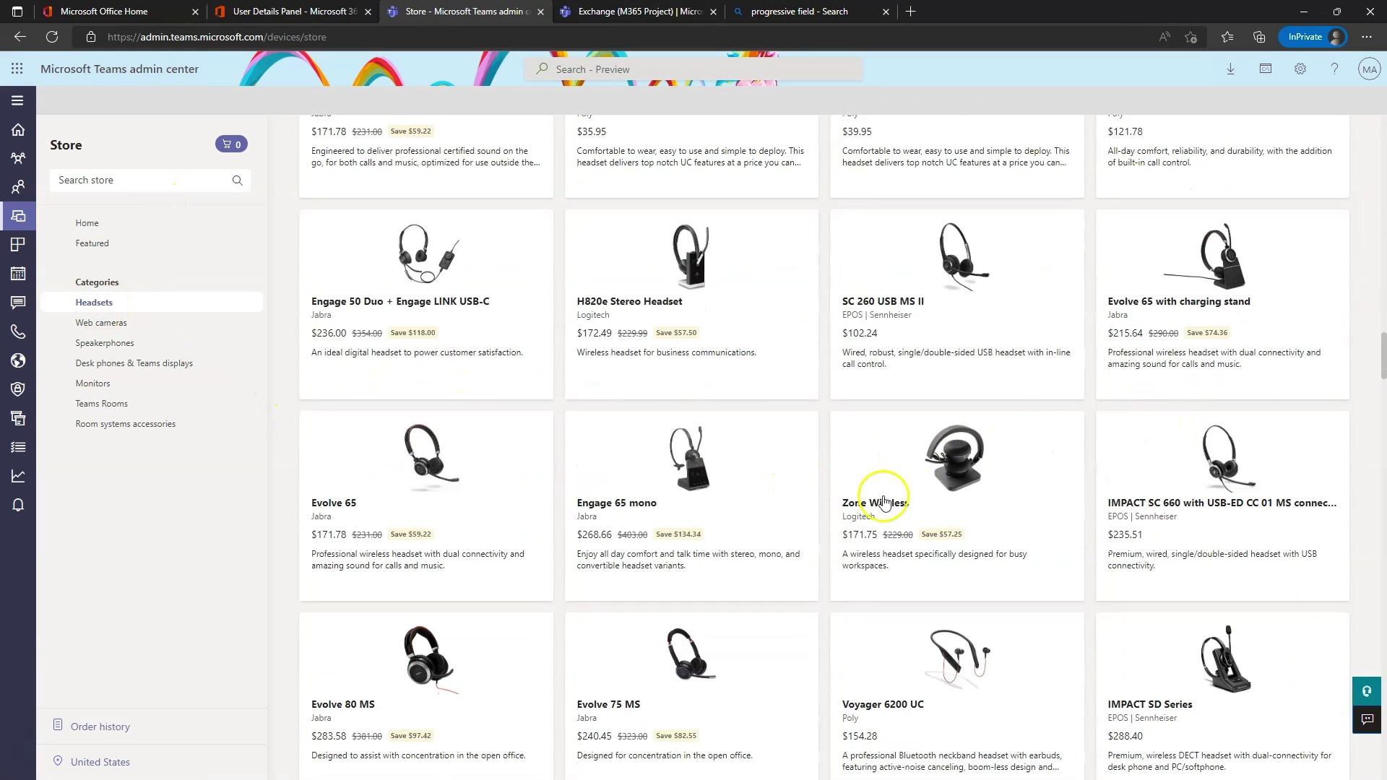
{"action": "scroll", "coordinate": [786, 533], "scroll_direction": "down", "scroll_amount": 1}
{"action": "scroll", "coordinate": [786, 533], "scroll_direction": "down", "scroll_amount": 3}
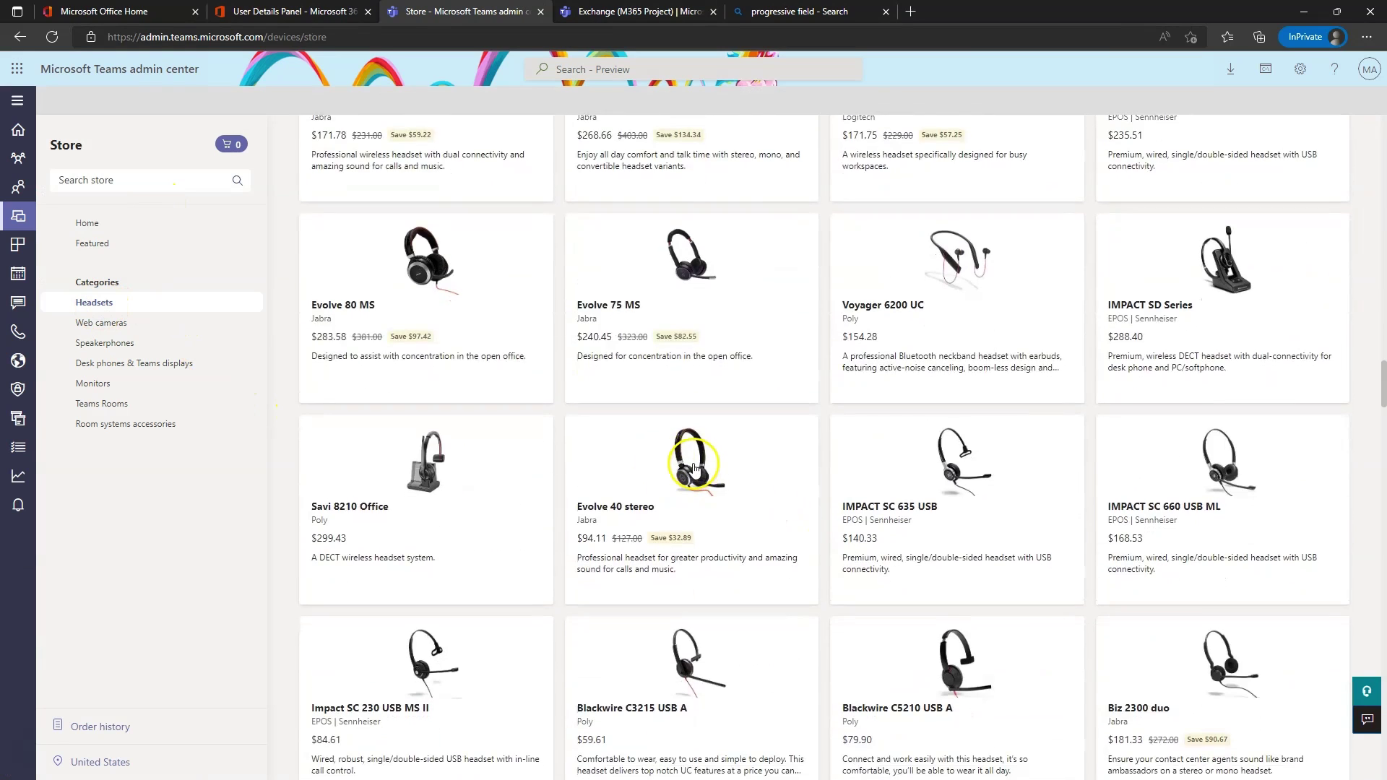
Browse the Speakerphones category of the Teams devices store and examine the full range of models.
{"action": "left_click", "coordinate": [125, 347]}
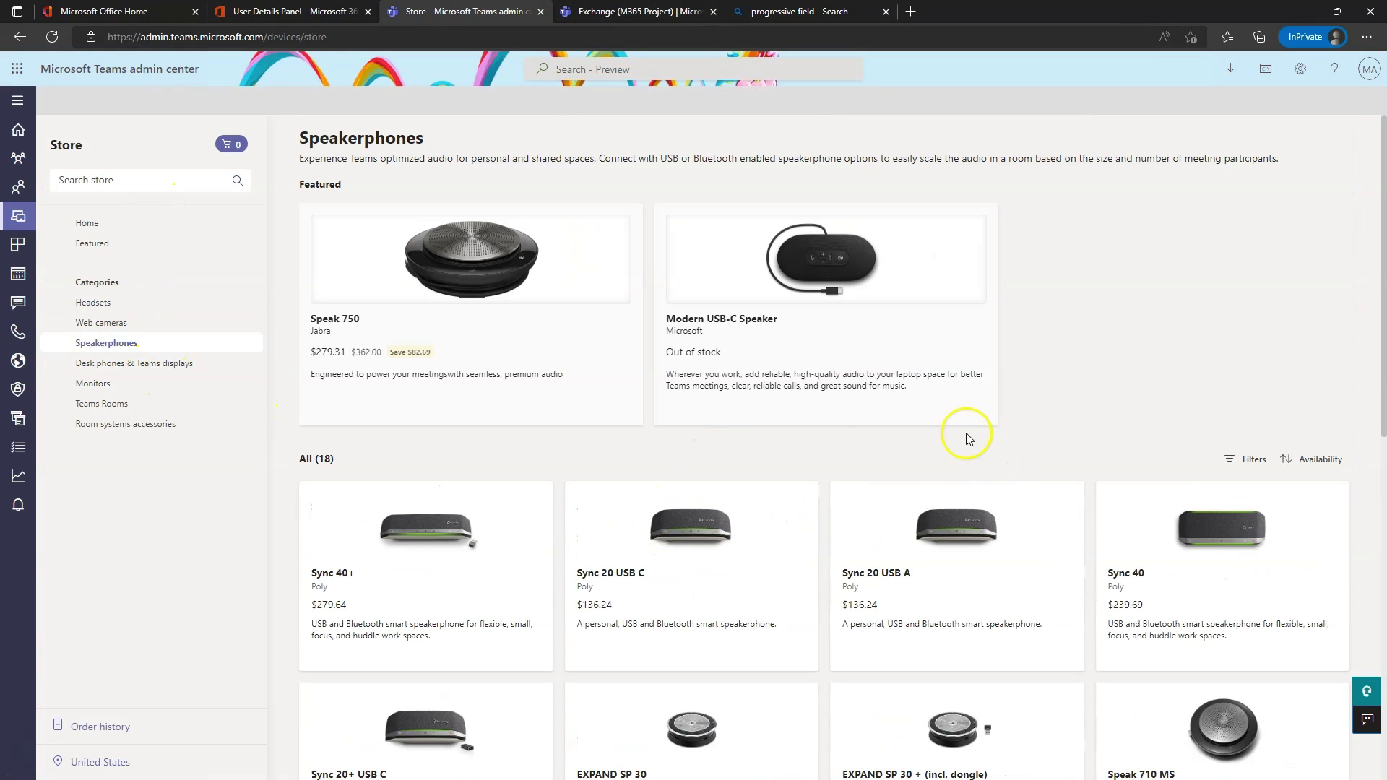
{"action": "scroll", "coordinate": [858, 454], "scroll_direction": "down", "scroll_amount": 1}
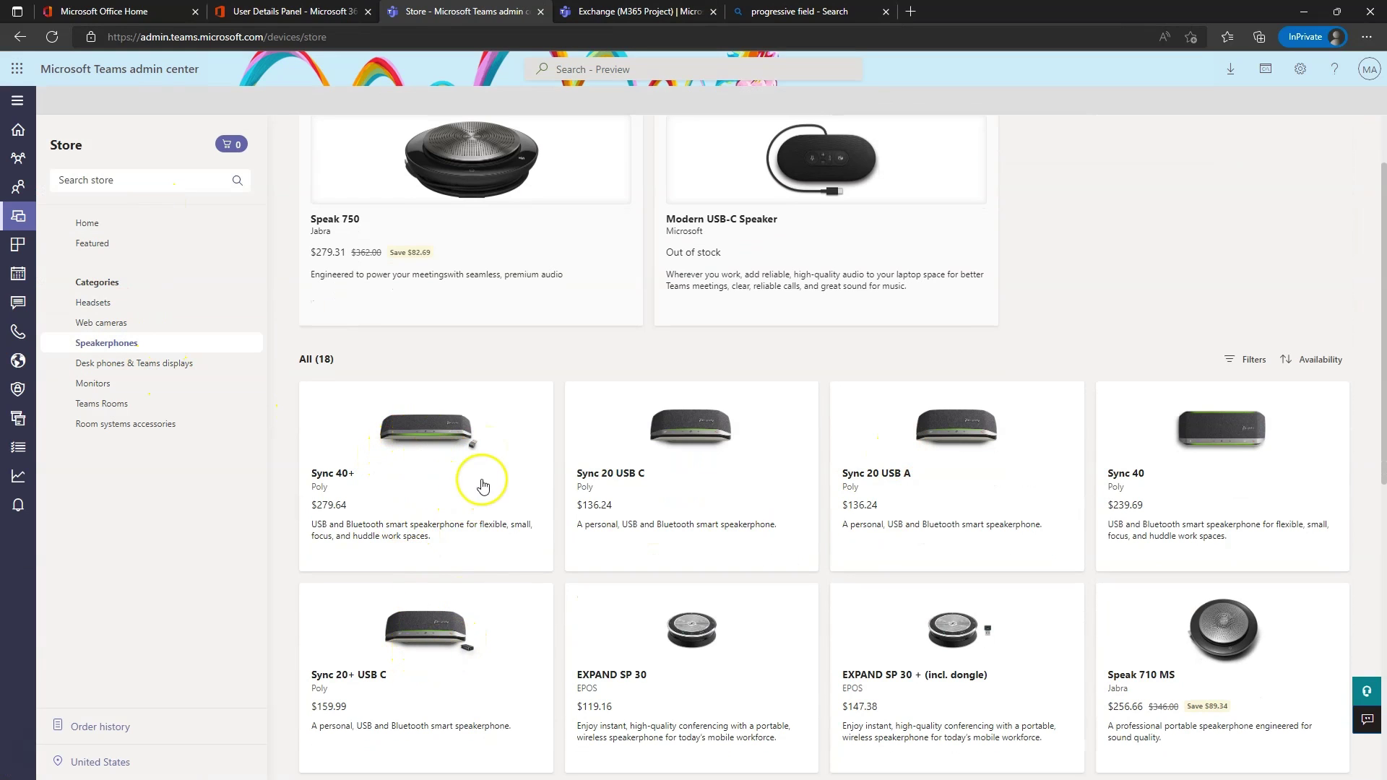
{"action": "scroll", "coordinate": [484, 477], "scroll_direction": "down", "scroll_amount": 7}
{"action": "scroll", "coordinate": [488, 446], "scroll_direction": "down", "scroll_amount": 2}
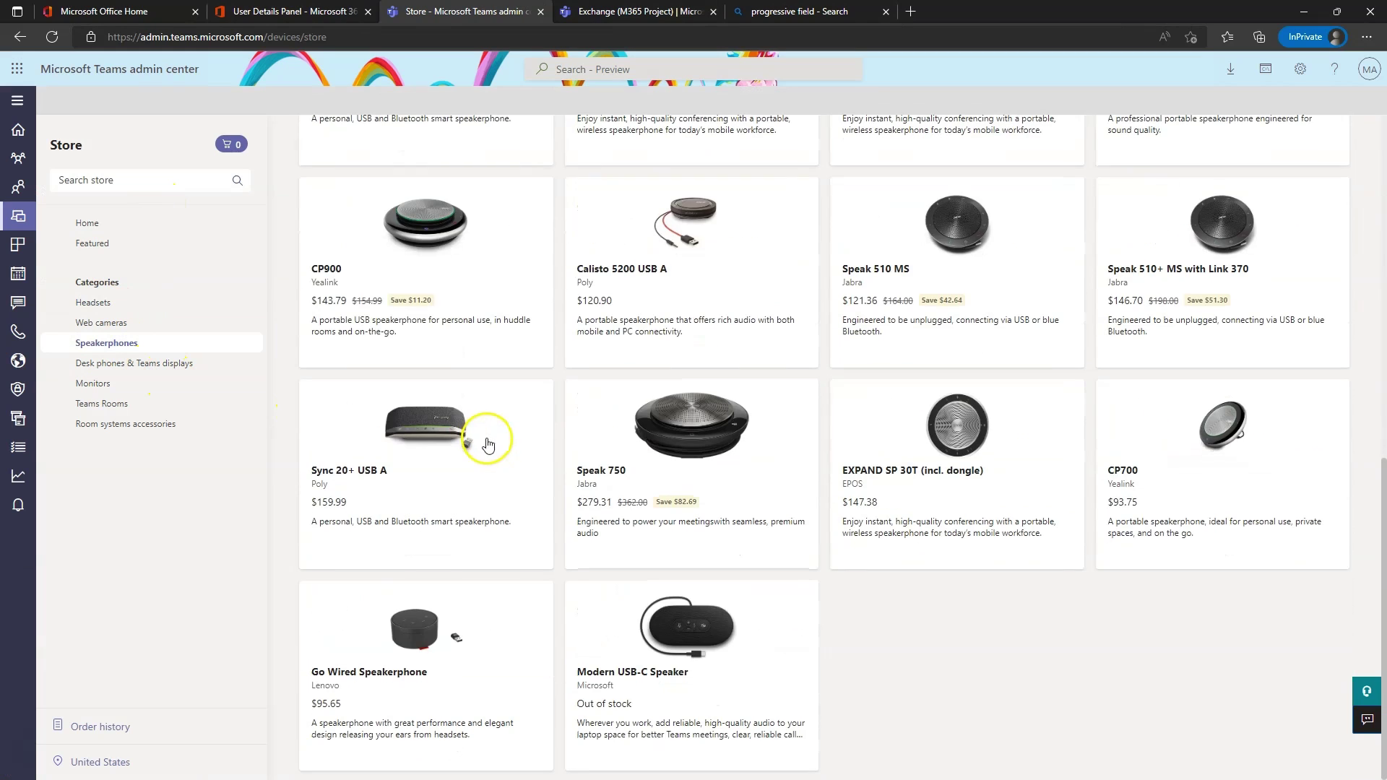
{"action": "scroll", "coordinate": [636, 477], "scroll_direction": "up", "scroll_amount": 7}
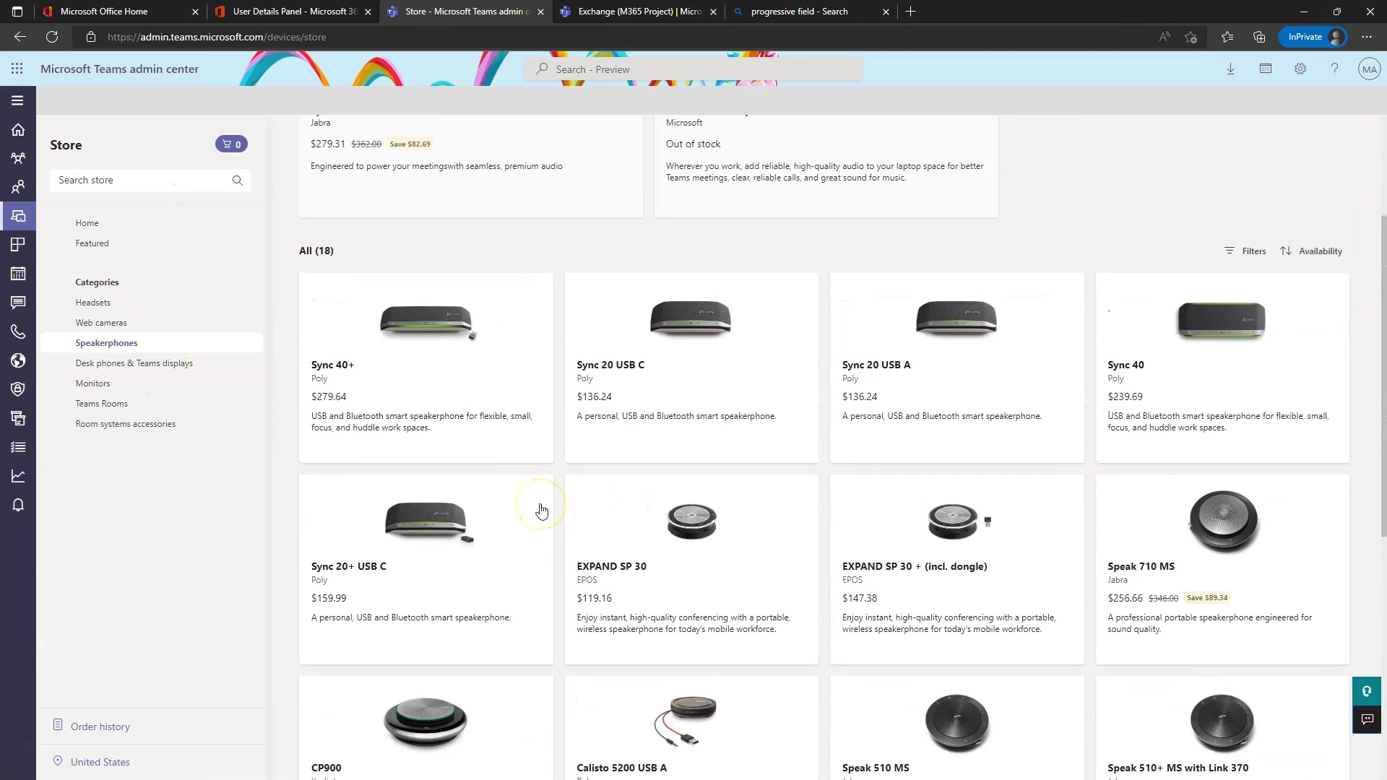
{"action": "scroll", "coordinate": [517, 465], "scroll_direction": "down", "scroll_amount": 1}
{"action": "scroll", "coordinate": [514, 463], "scroll_direction": "up", "scroll_amount": 3}
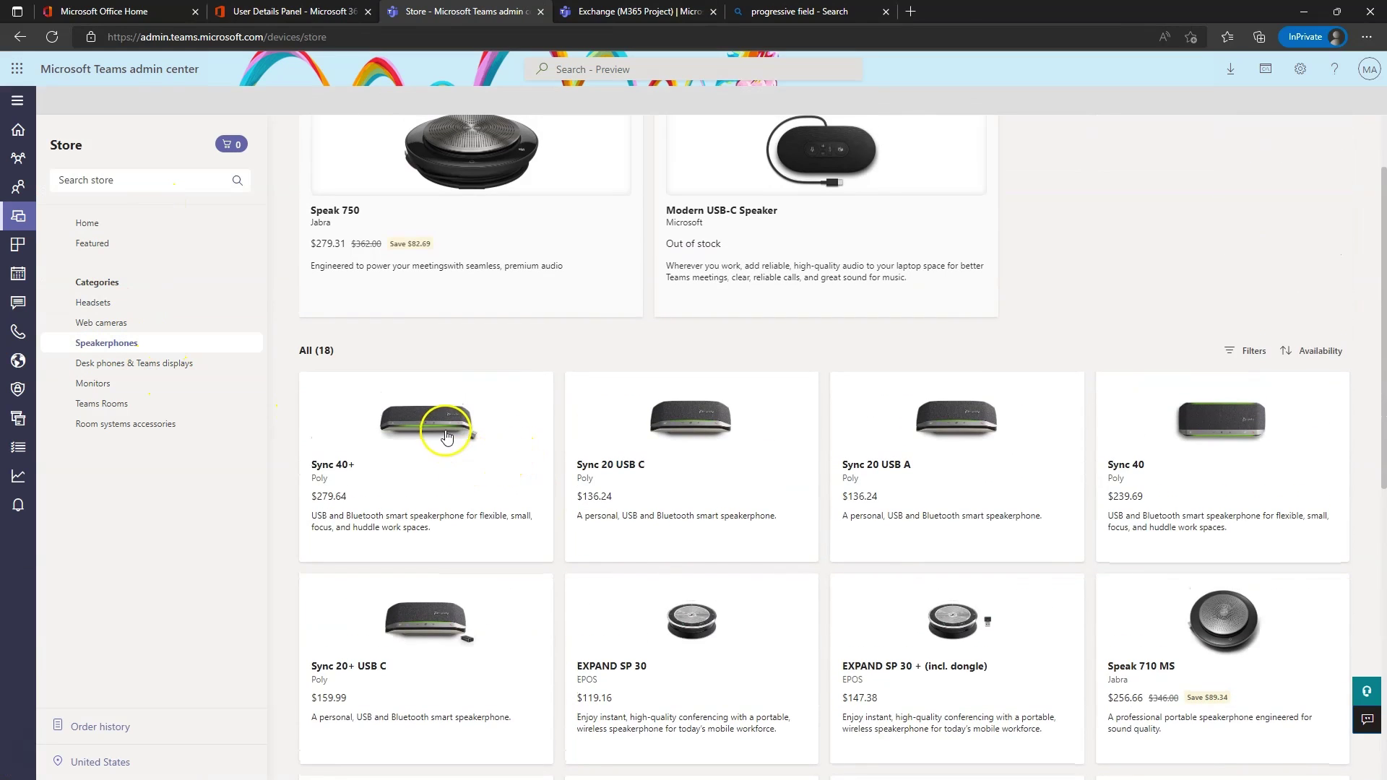
Open the Poly Sync 40+ speakerphone's product details, review its overview and tech specs, and close them.
{"action": "left_click", "coordinate": [419, 431]}
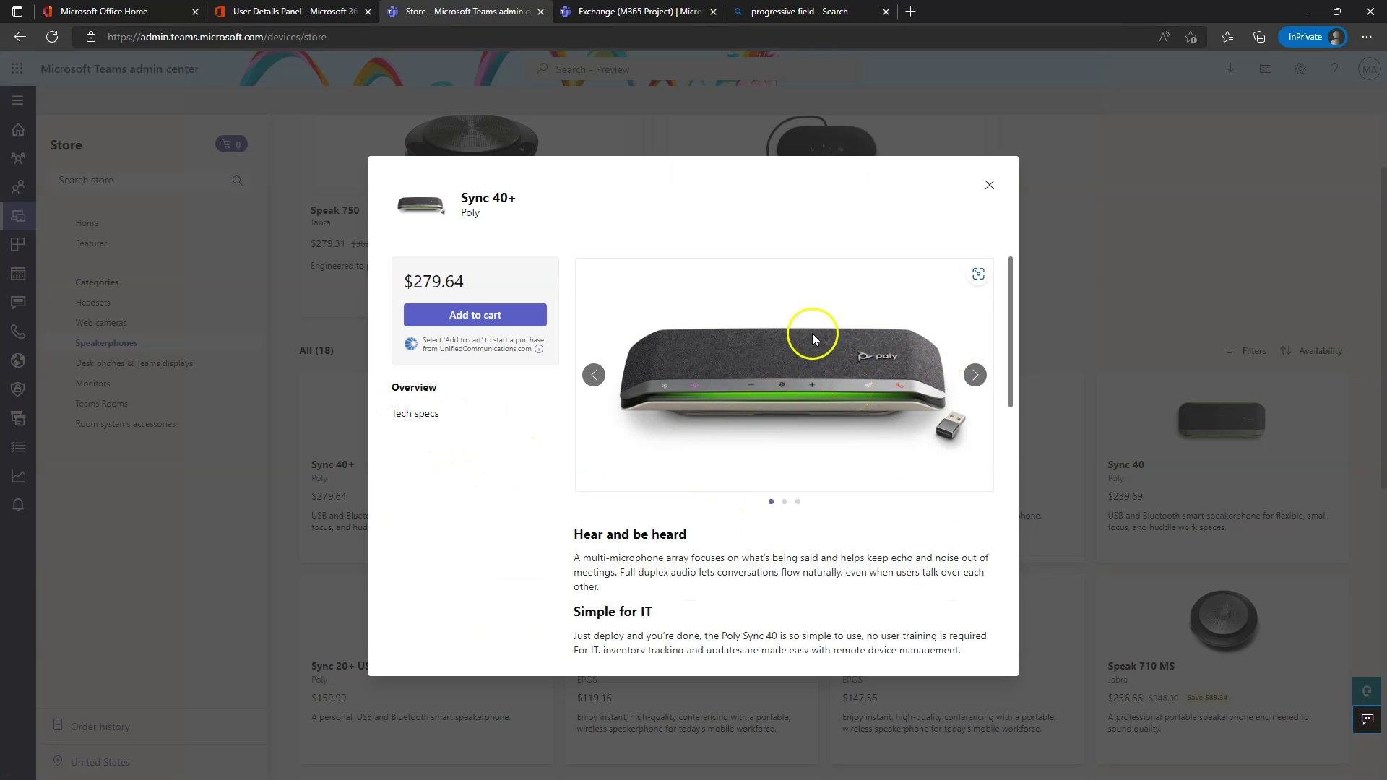
{"action": "scroll", "coordinate": [679, 446], "scroll_direction": "down", "scroll_amount": 6}
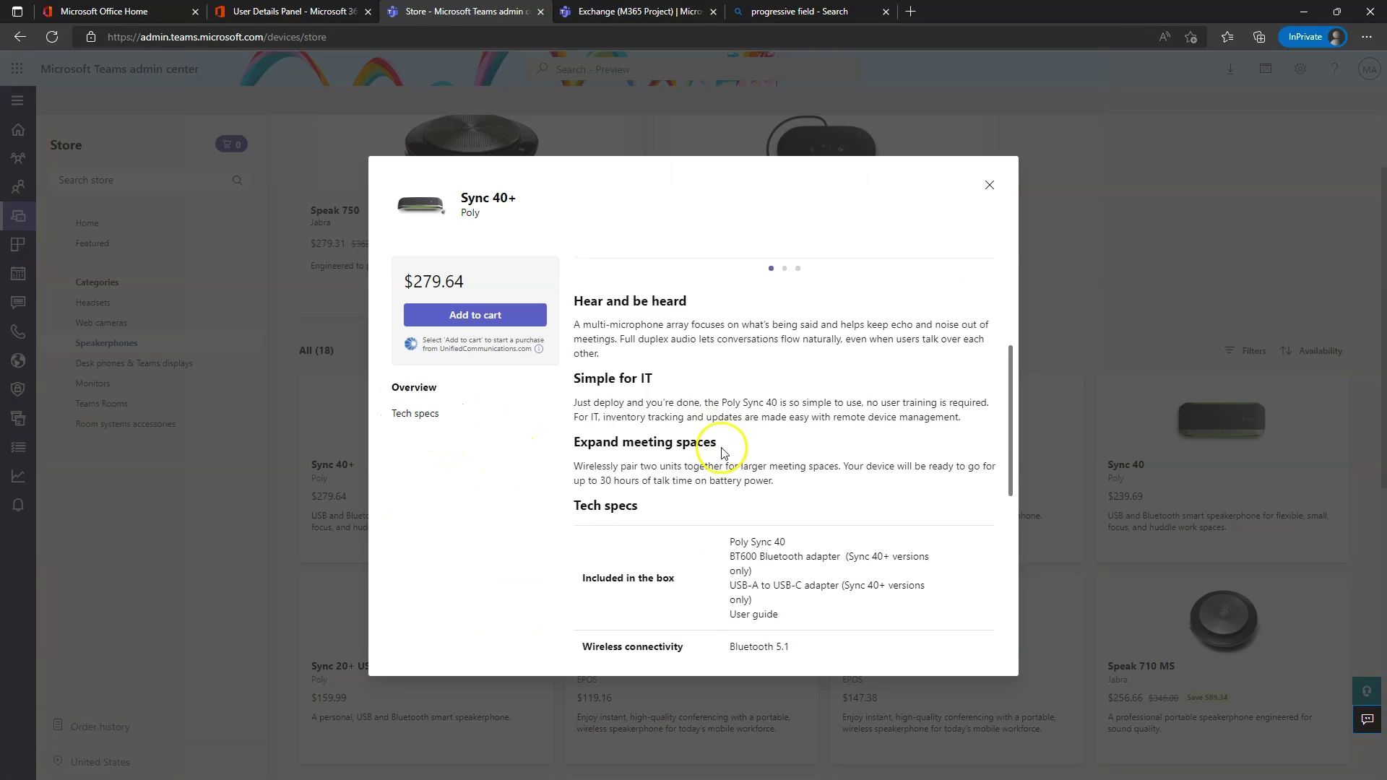
{"action": "scroll", "coordinate": [802, 394], "scroll_direction": "up", "scroll_amount": 1}
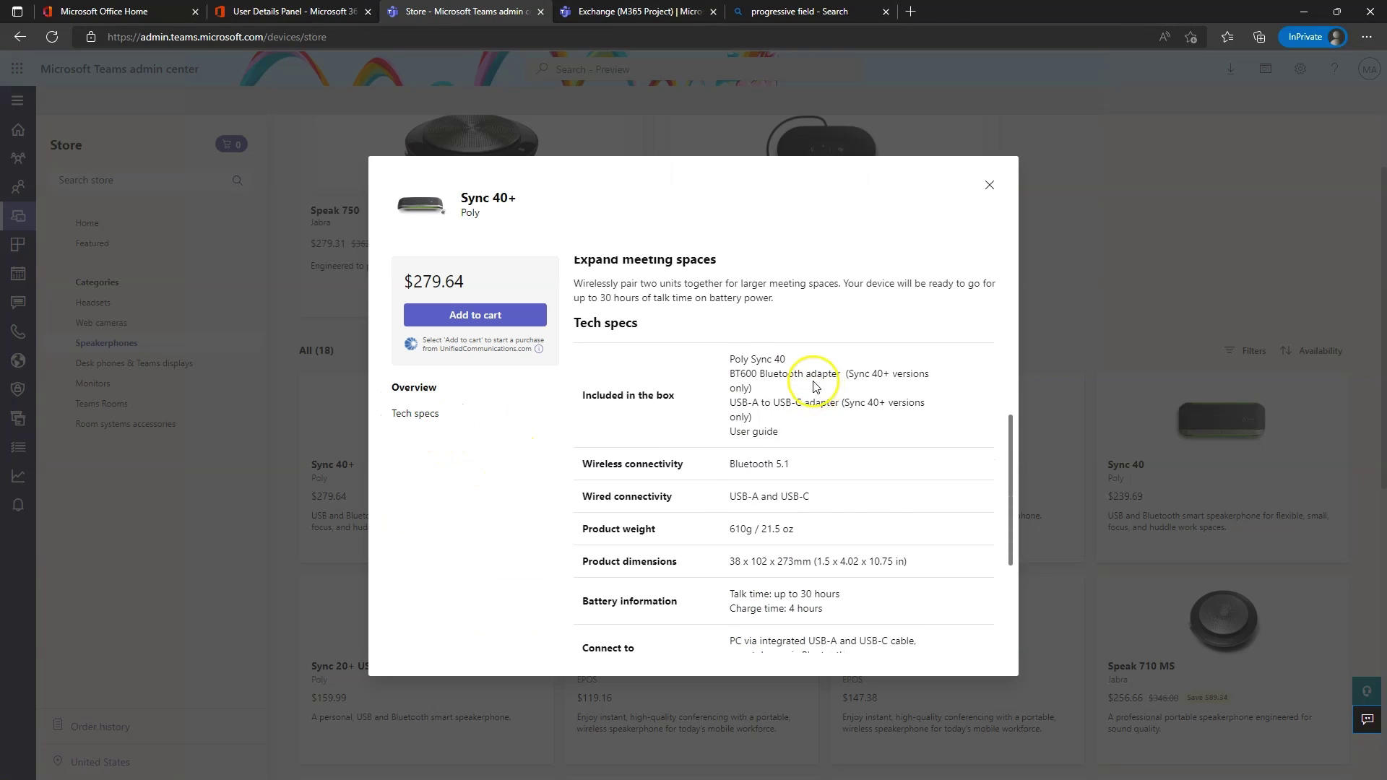
{"action": "scroll", "coordinate": [773, 383], "scroll_direction": "down", "scroll_amount": 2}
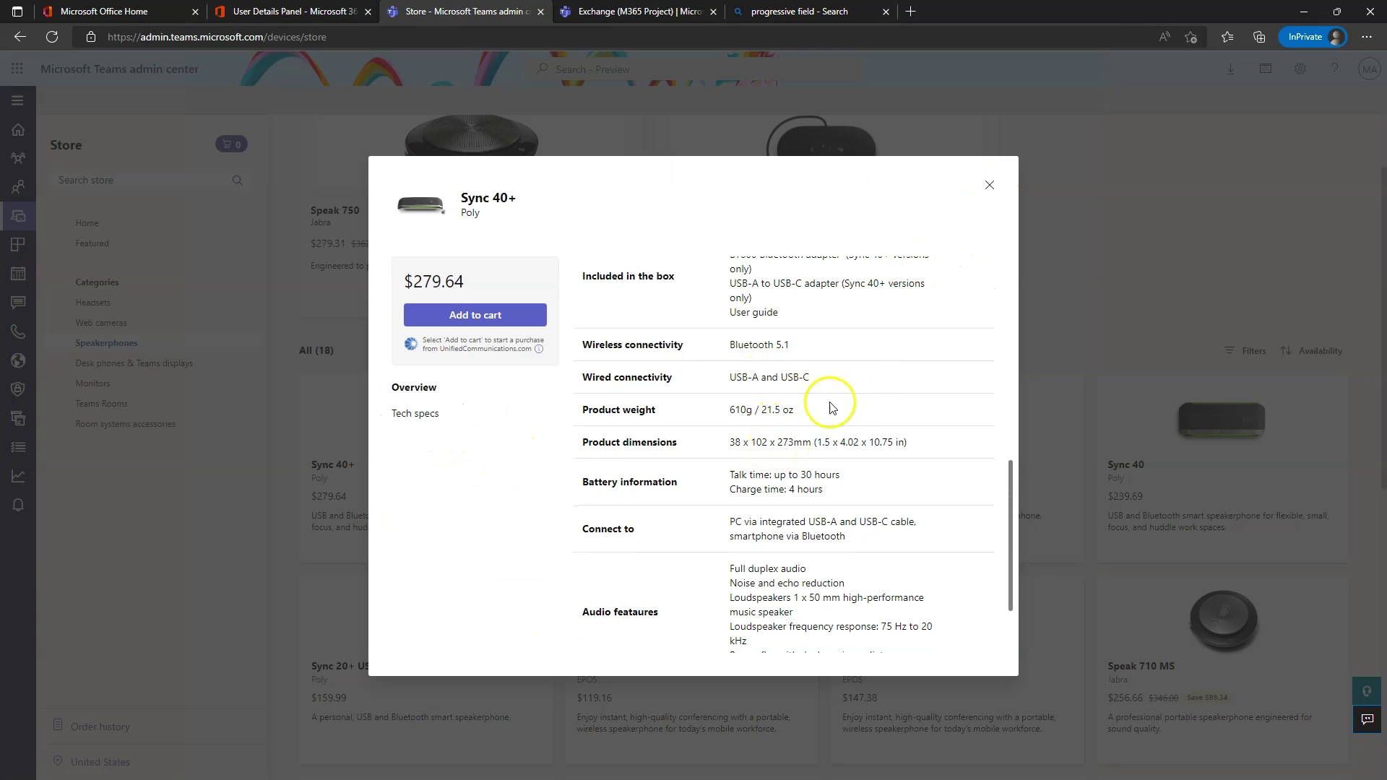
{"action": "scroll", "coordinate": [835, 405], "scroll_direction": "up", "scroll_amount": 4}
{"action": "scroll", "coordinate": [851, 428], "scroll_direction": "up", "scroll_amount": 3}
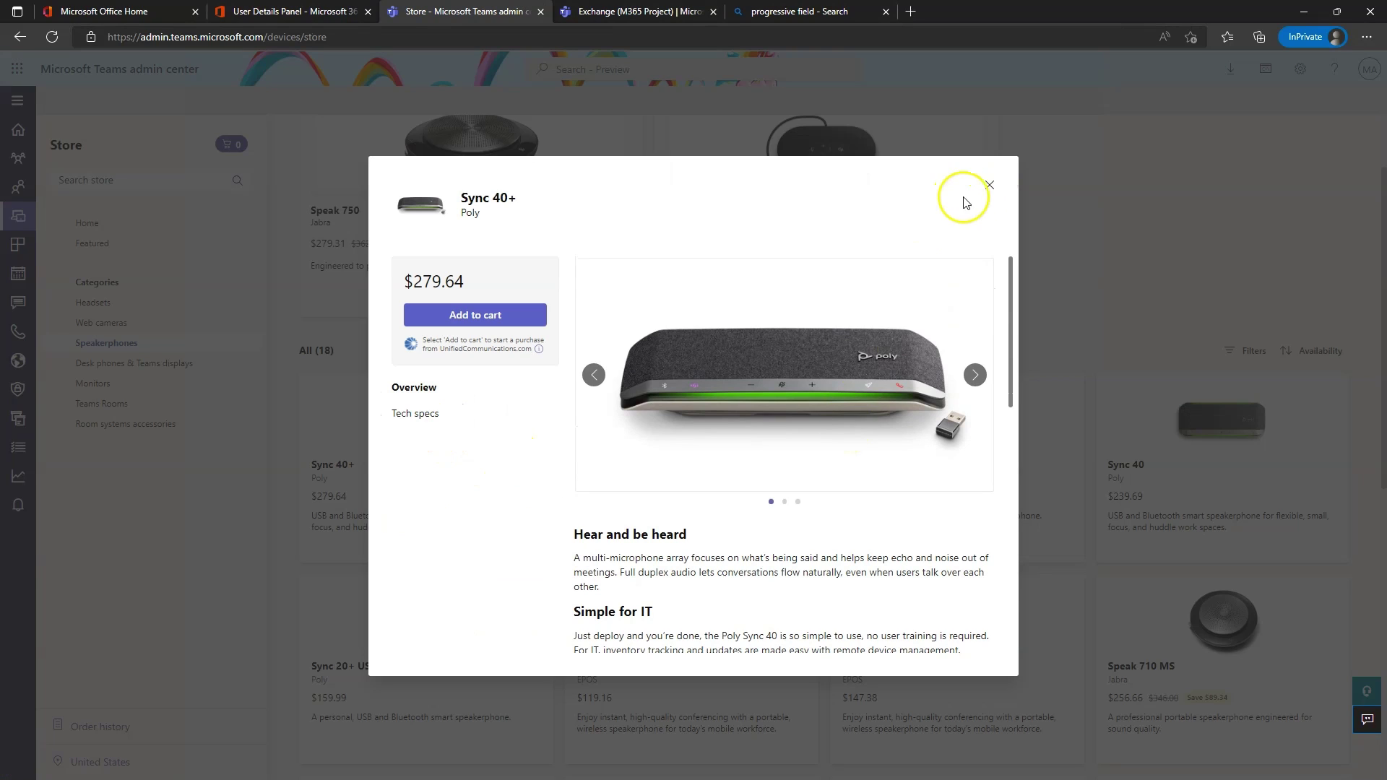
{"action": "left_click", "coordinate": [991, 185]}
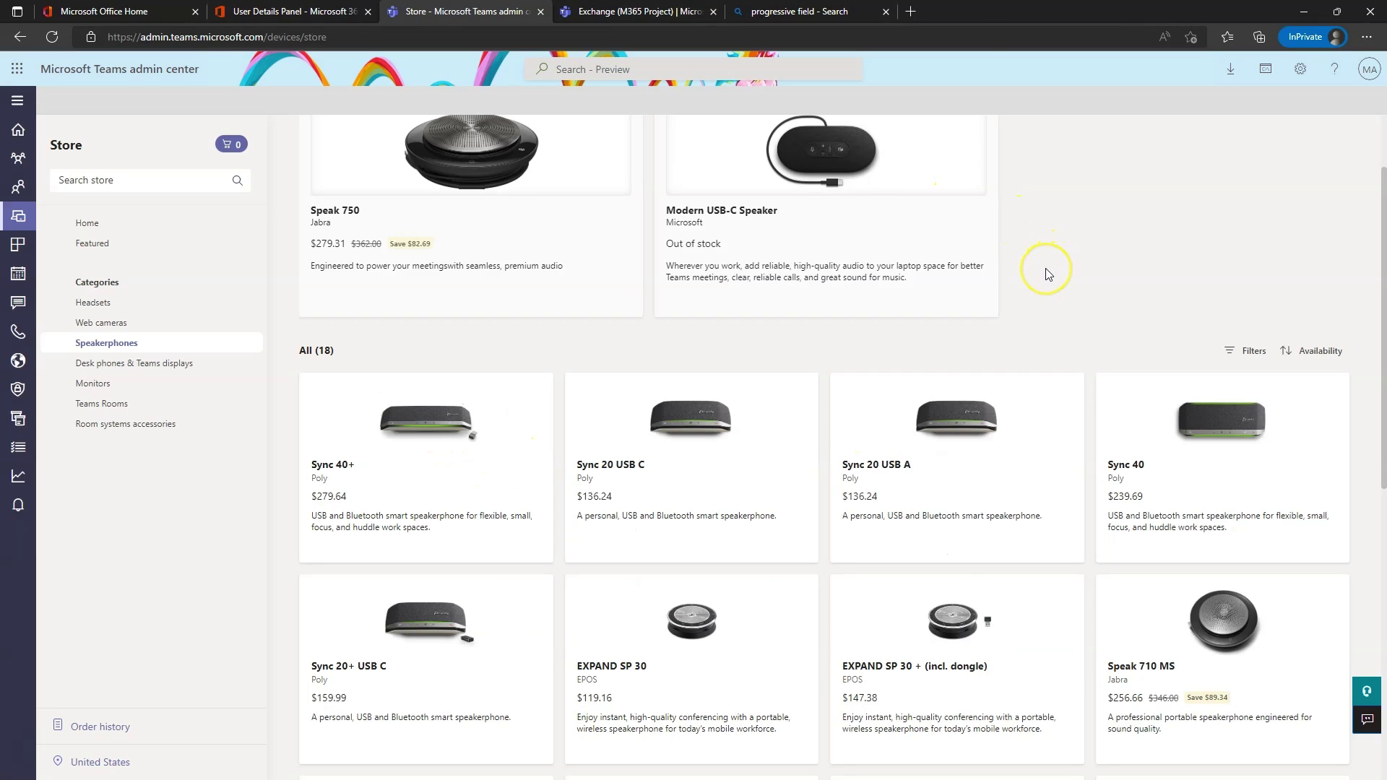
{"action": "scroll", "coordinate": [1048, 274], "scroll_direction": "up", "scroll_amount": 2}
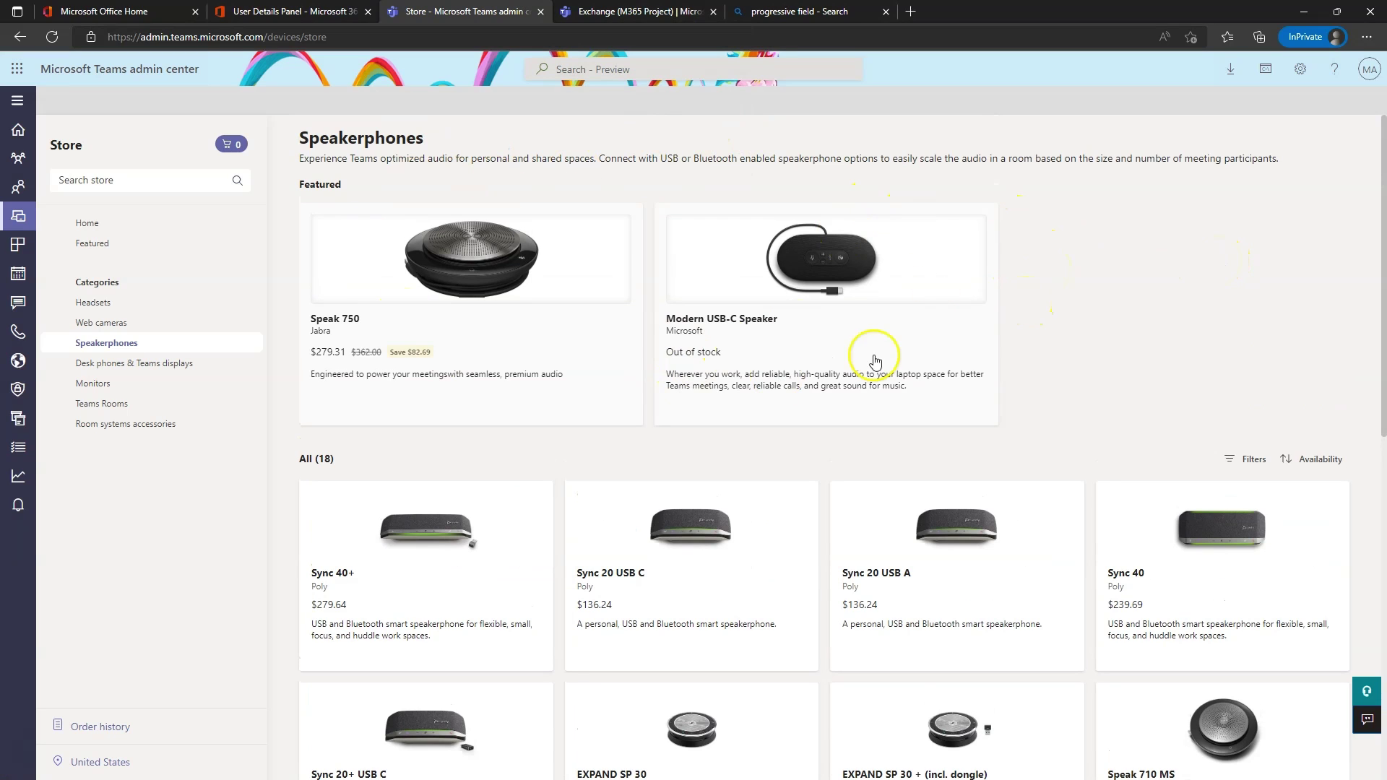
Browse the Web cameras category of the Teams devices store and examine the available models and prices.
{"action": "left_click", "coordinate": [105, 325]}
{"action": "scroll", "coordinate": [665, 495], "scroll_direction": "down", "scroll_amount": 3}
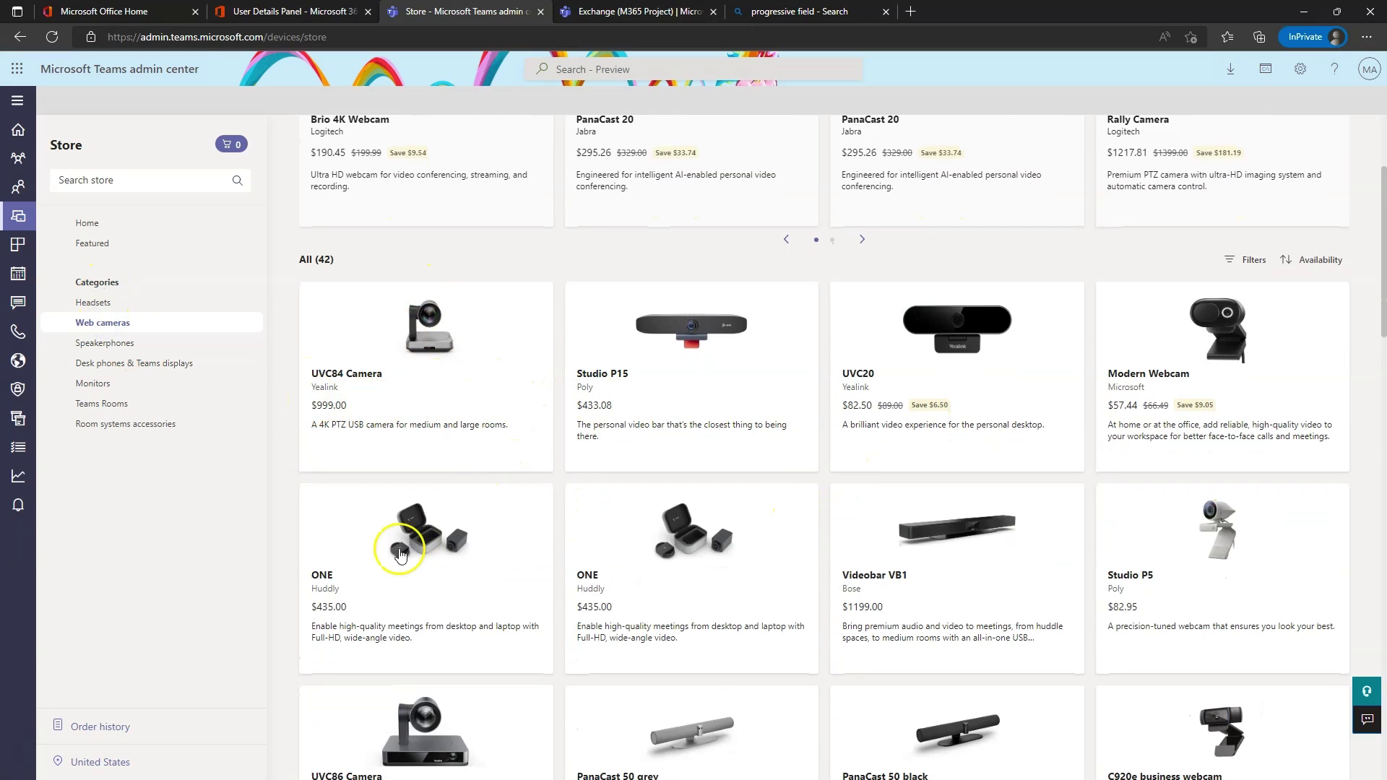
{"action": "scroll", "coordinate": [807, 482], "scroll_direction": "down", "scroll_amount": 3}
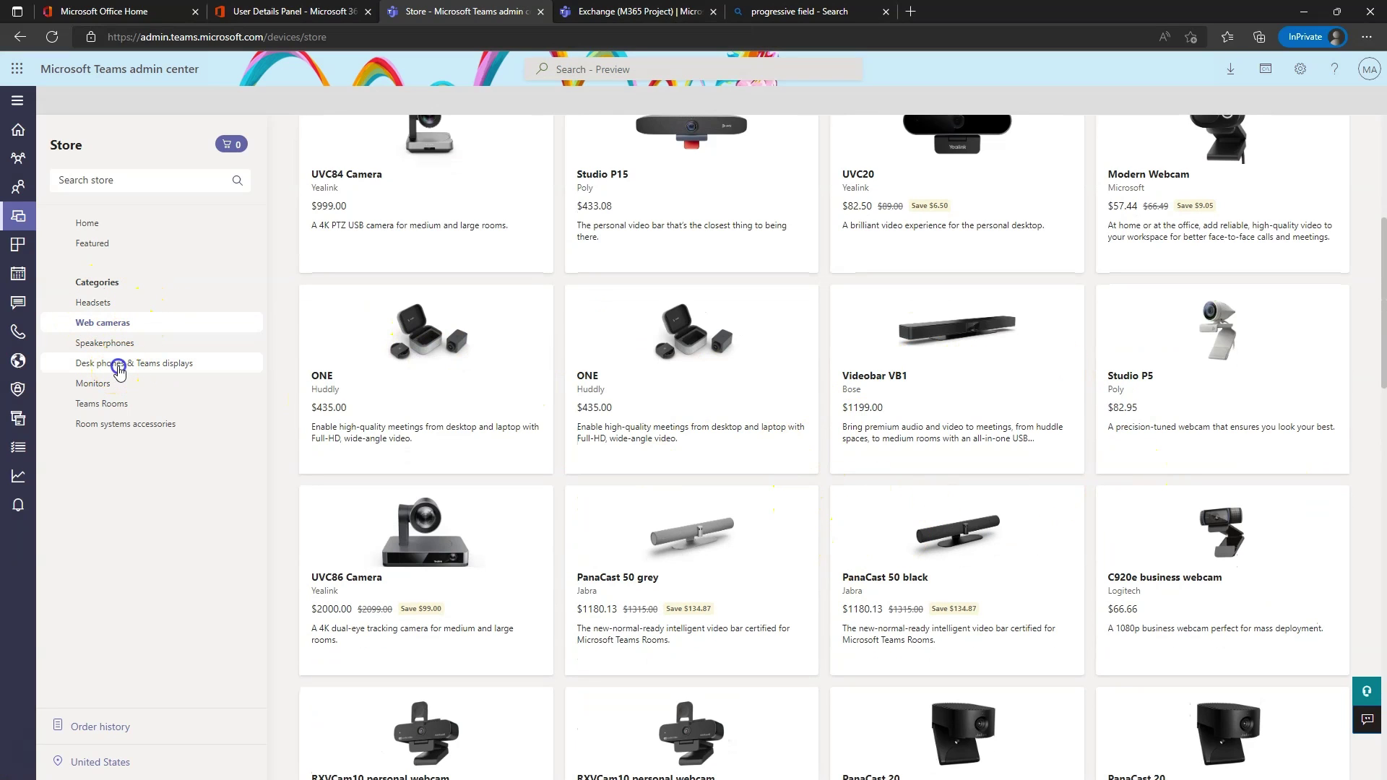
Examine the full range of models in the Desk phones & Teams displays category and look over the Monitors category.
{"action": "left_click", "coordinate": [119, 371]}
{"action": "scroll", "coordinate": [679, 448], "scroll_direction": "down", "scroll_amount": 4}
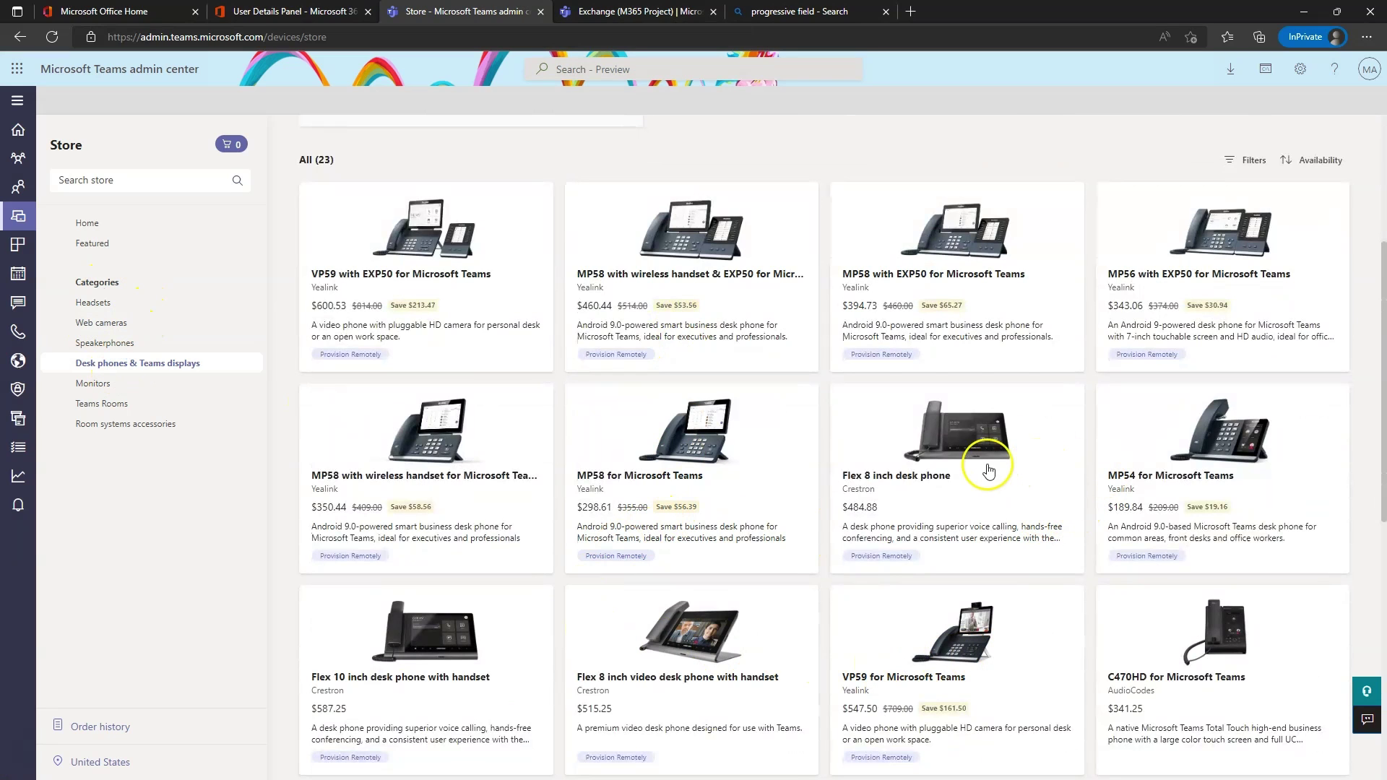
{"action": "scroll", "coordinate": [1137, 376], "scroll_direction": "down", "scroll_amount": 3}
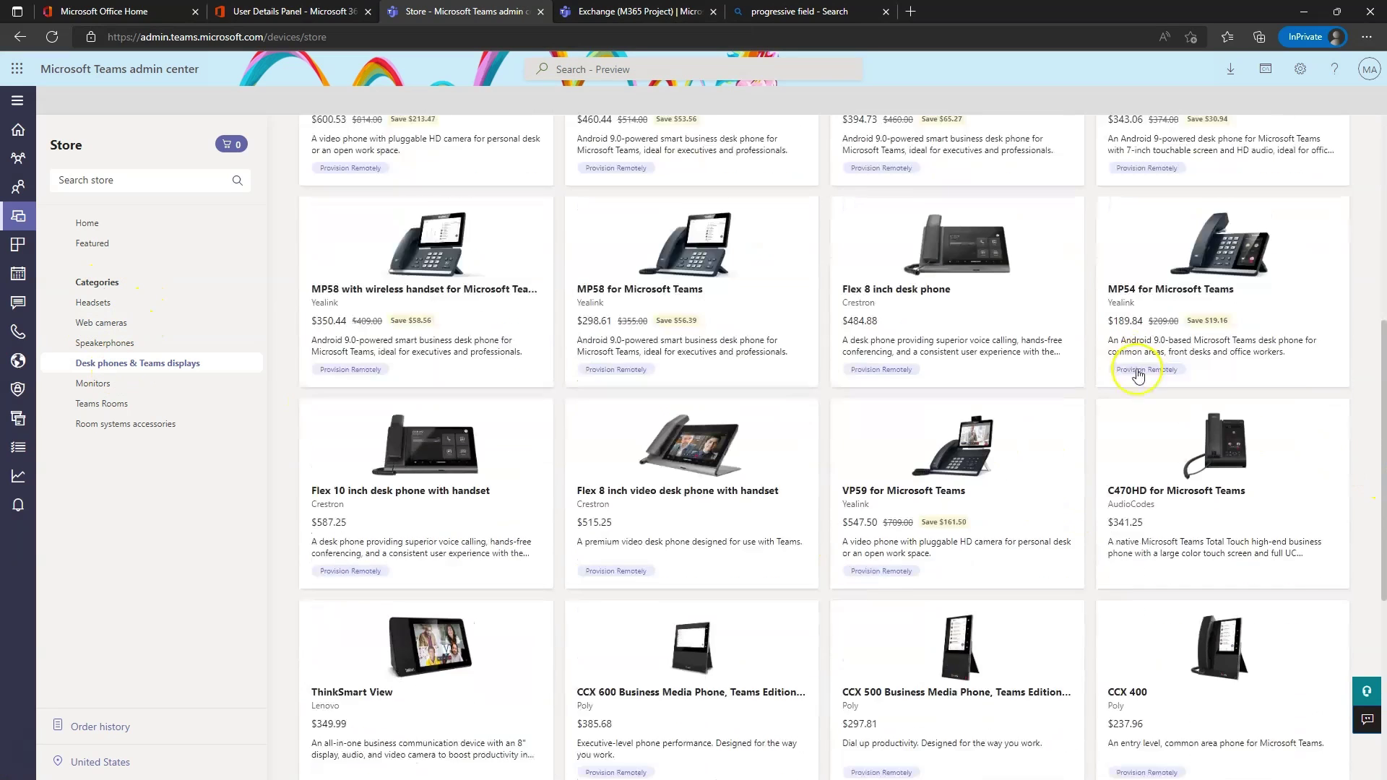
{"action": "scroll", "coordinate": [1142, 376], "scroll_direction": "down", "scroll_amount": 3}
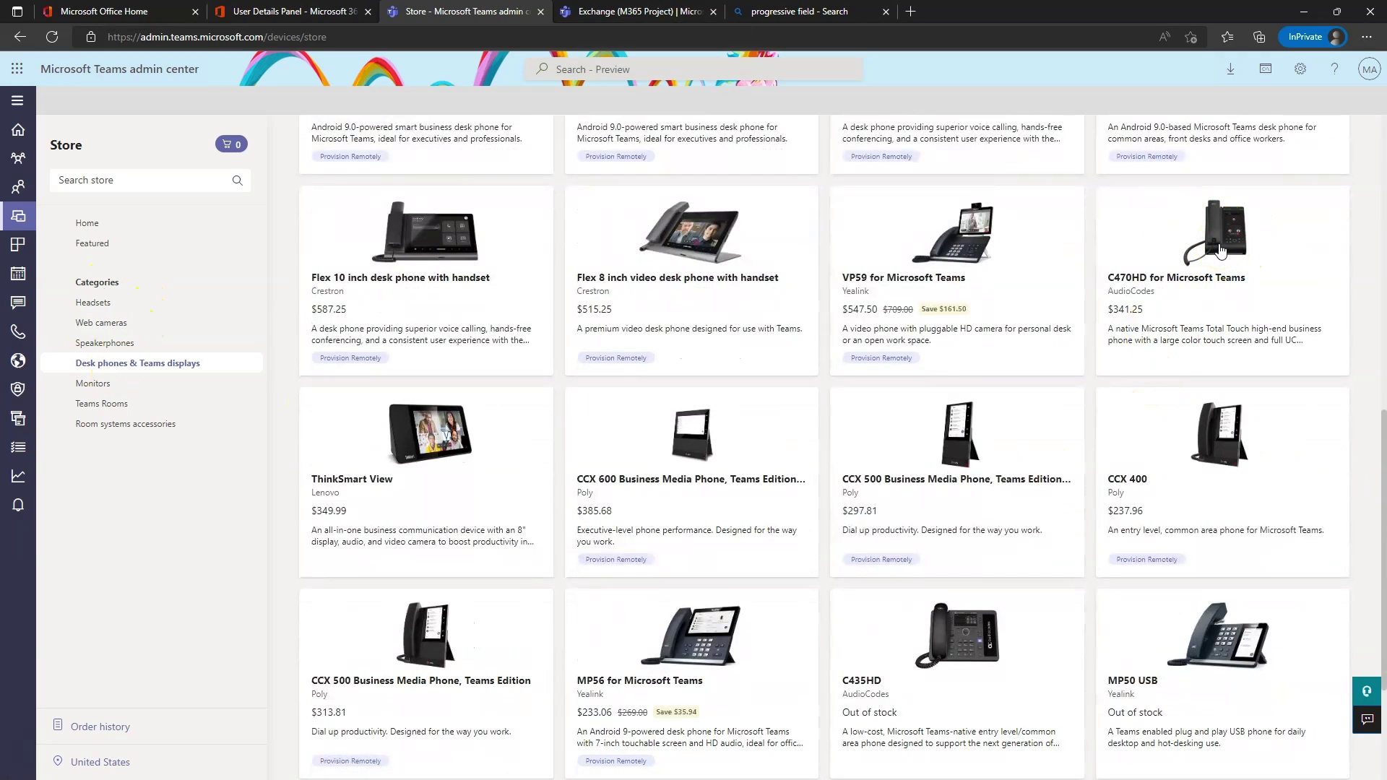
{"action": "scroll", "coordinate": [731, 322], "scroll_direction": "down", "scroll_amount": 3}
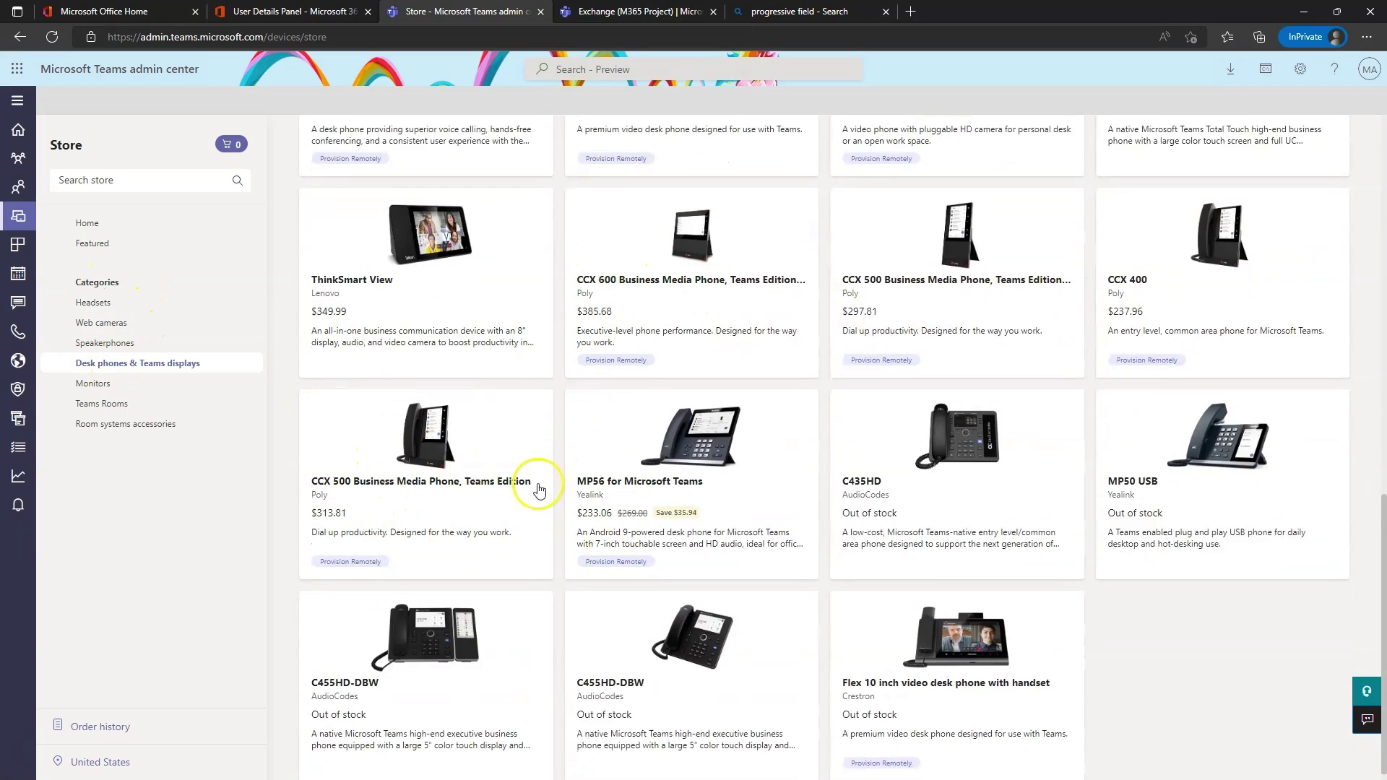
{"action": "scroll", "coordinate": [1040, 610], "scroll_direction": "down", "scroll_amount": 1}
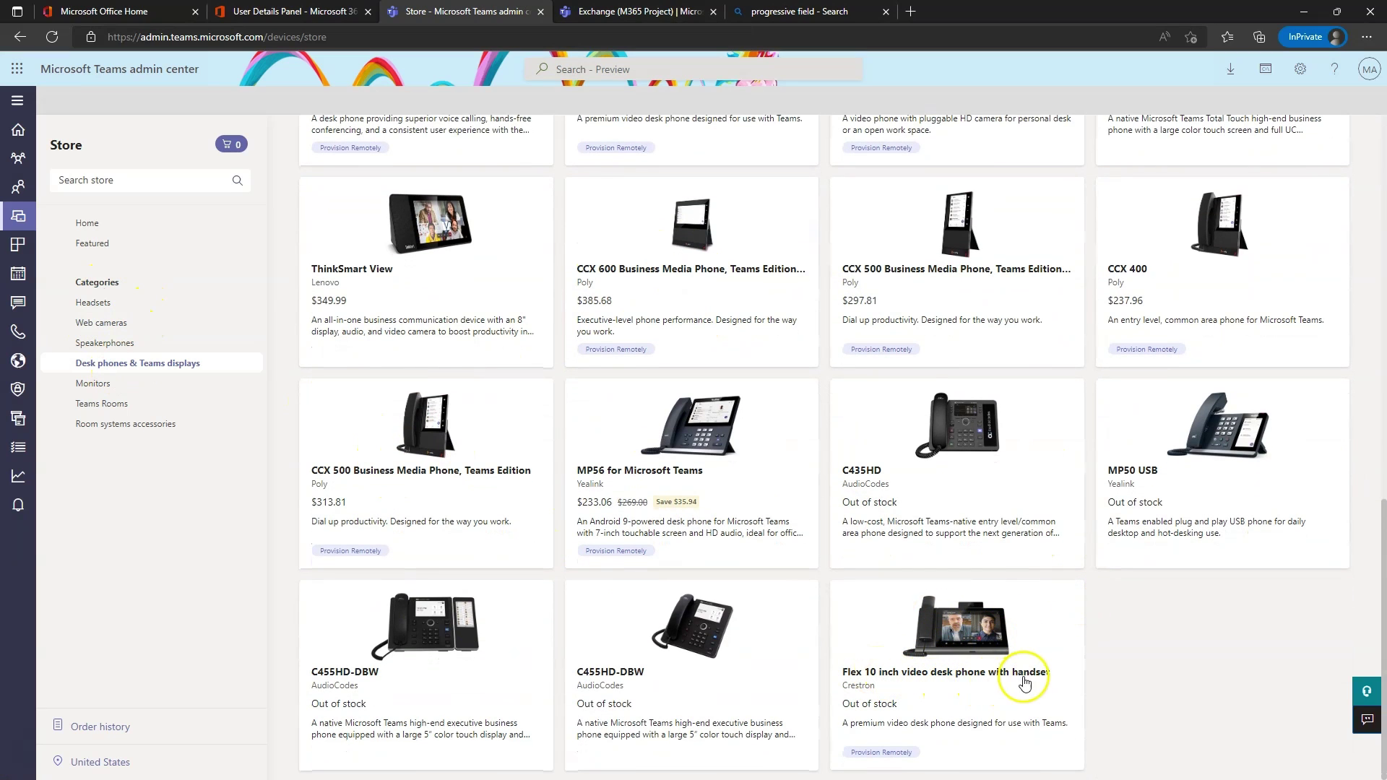
{"action": "scroll", "coordinate": [867, 543], "scroll_direction": "up", "scroll_amount": 6}
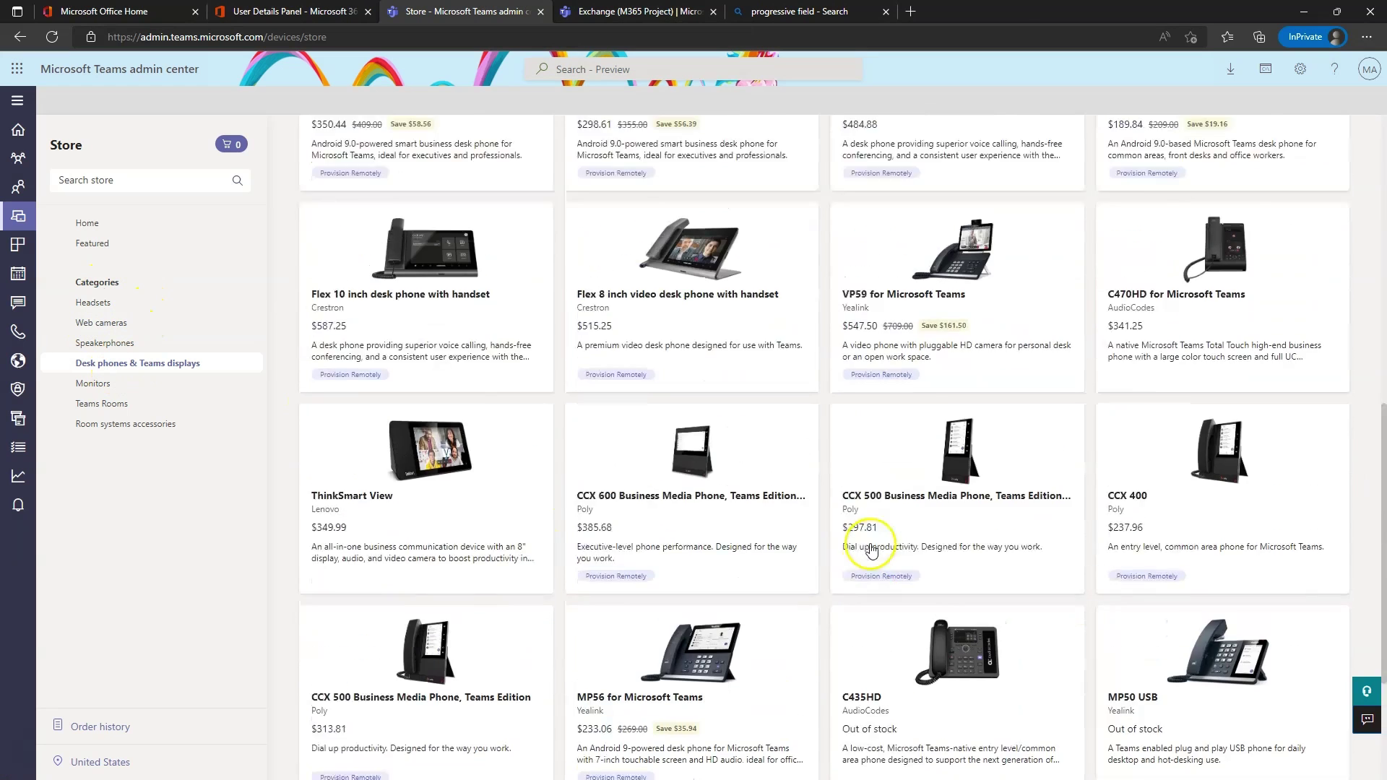
{"action": "scroll", "coordinate": [807, 547], "scroll_direction": "up", "scroll_amount": 3}
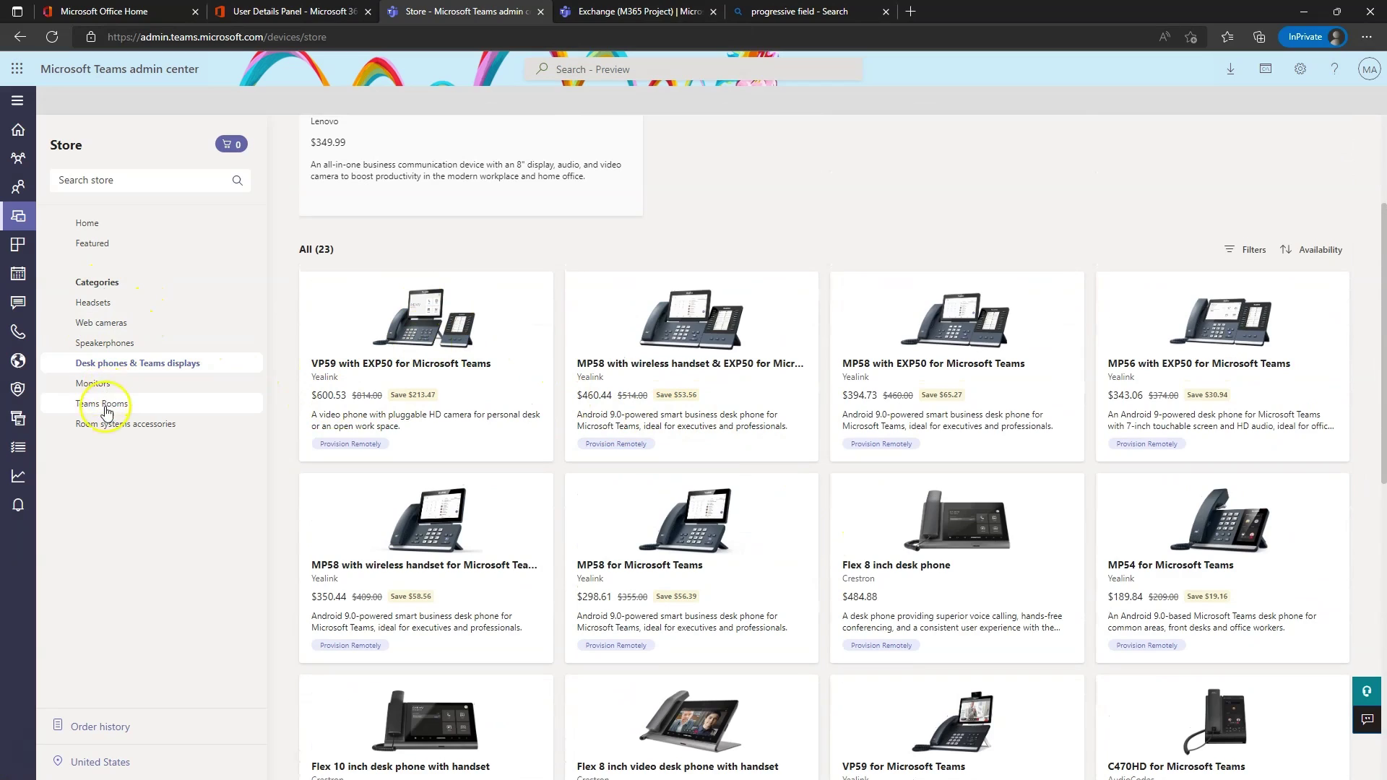
{"action": "left_click", "coordinate": [93, 383]}
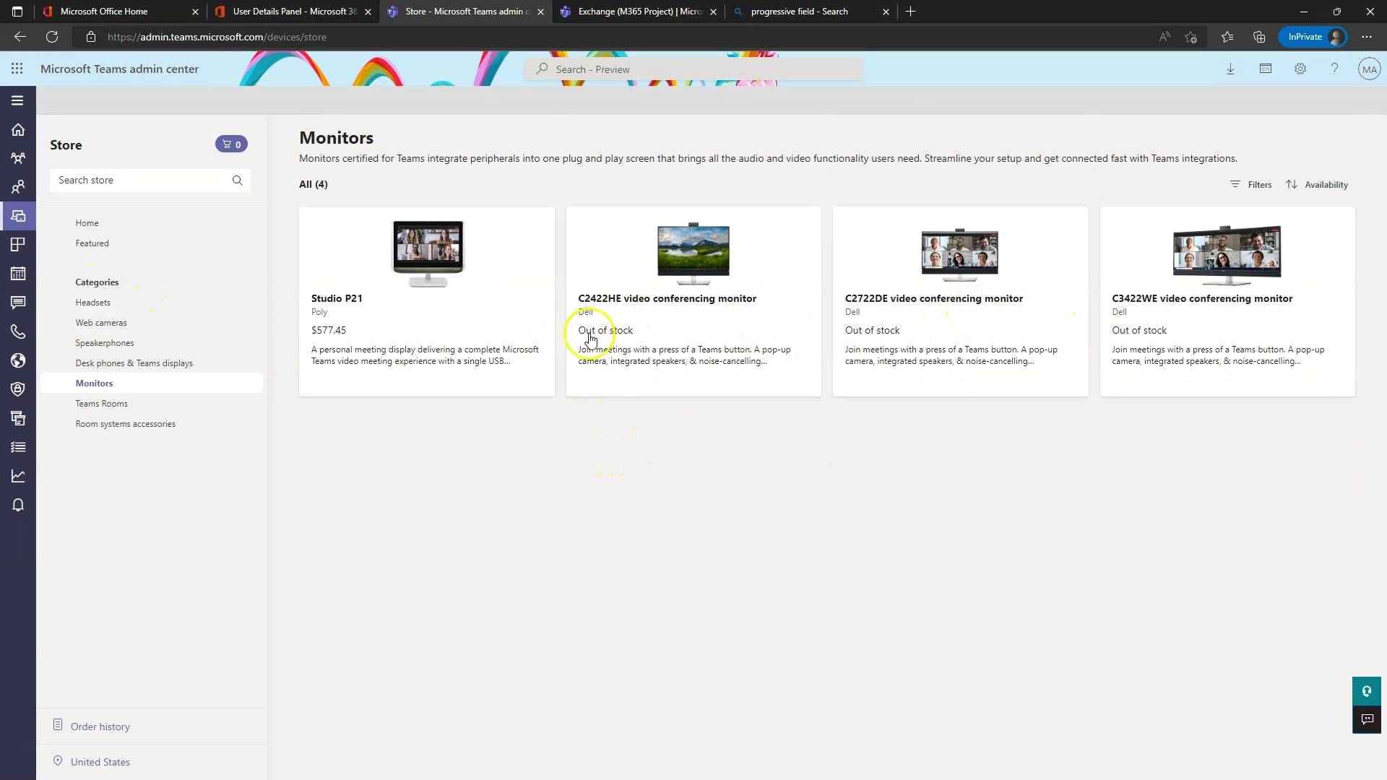
Browse the Teams Rooms category of the devices store and examine the complete list of room systems and kits.
{"action": "left_click", "coordinate": [130, 405]}
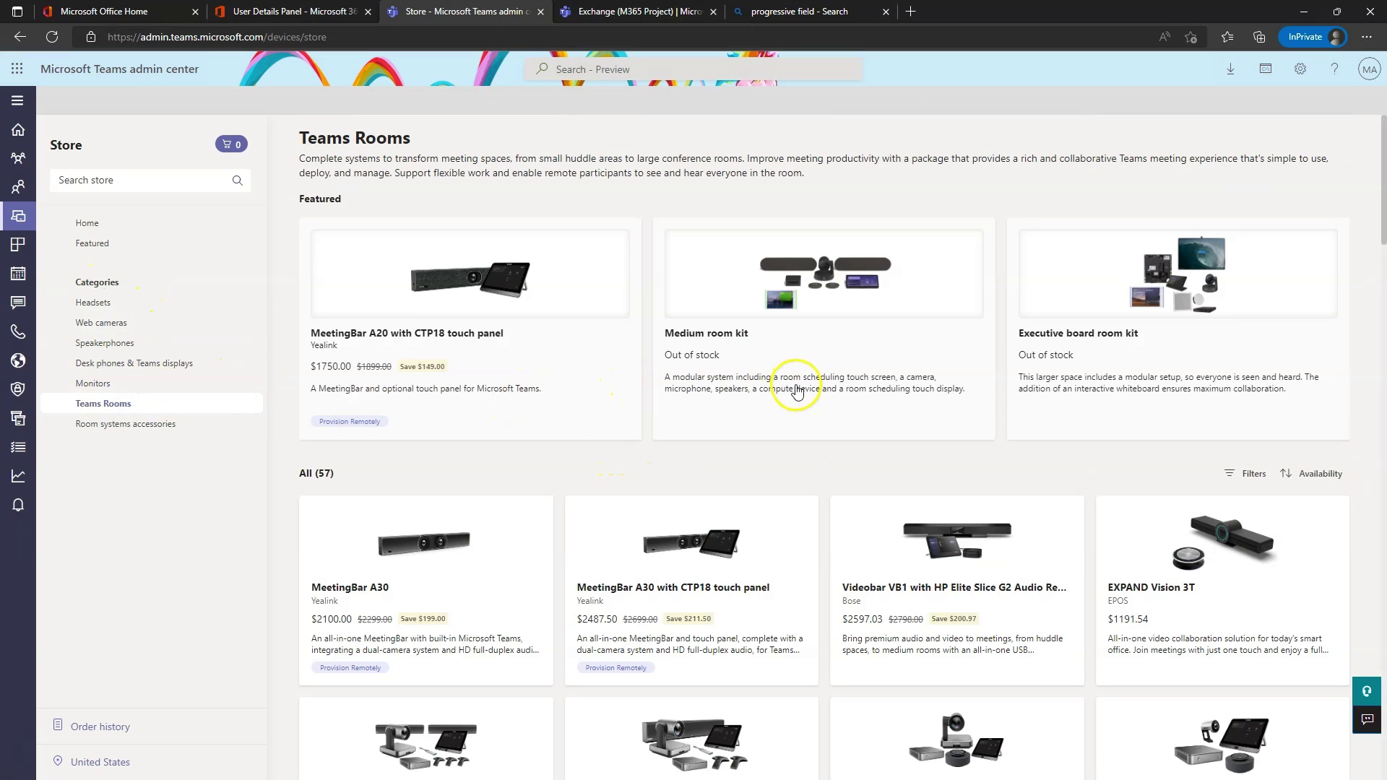
{"action": "scroll", "coordinate": [477, 376], "scroll_direction": "down", "scroll_amount": 1}
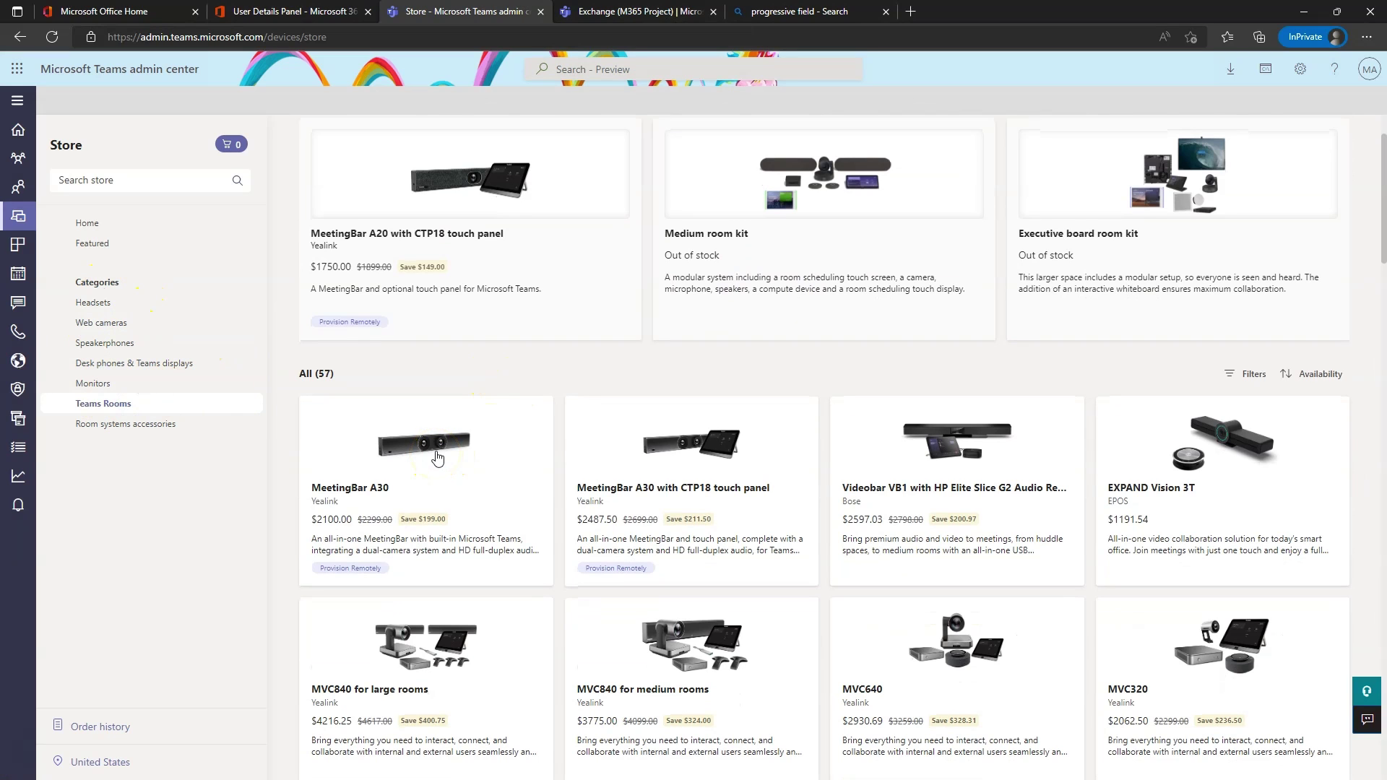
{"action": "scroll", "coordinate": [506, 458], "scroll_direction": "down", "scroll_amount": 1}
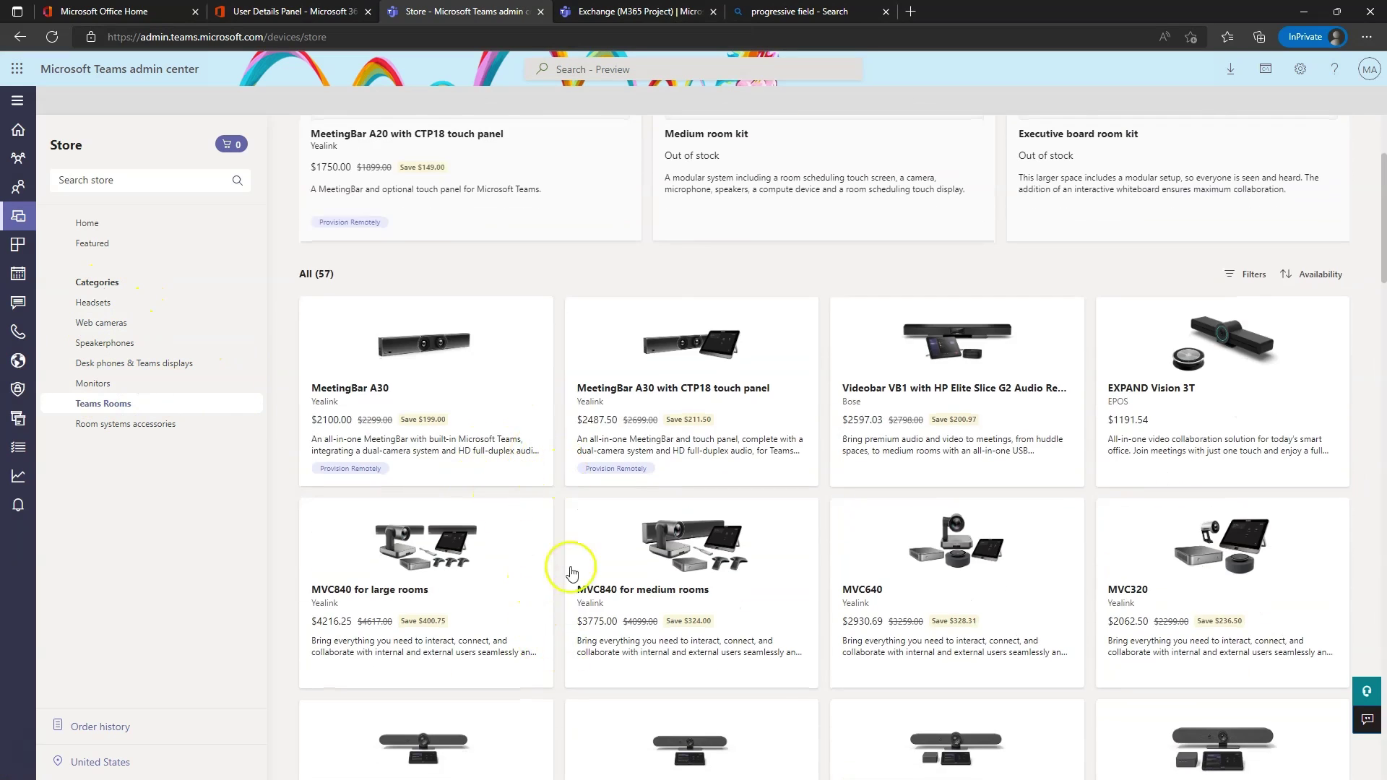
{"action": "scroll", "coordinate": [585, 539], "scroll_direction": "down", "scroll_amount": 3}
{"action": "scroll", "coordinate": [802, 492], "scroll_direction": "down", "scroll_amount": 3}
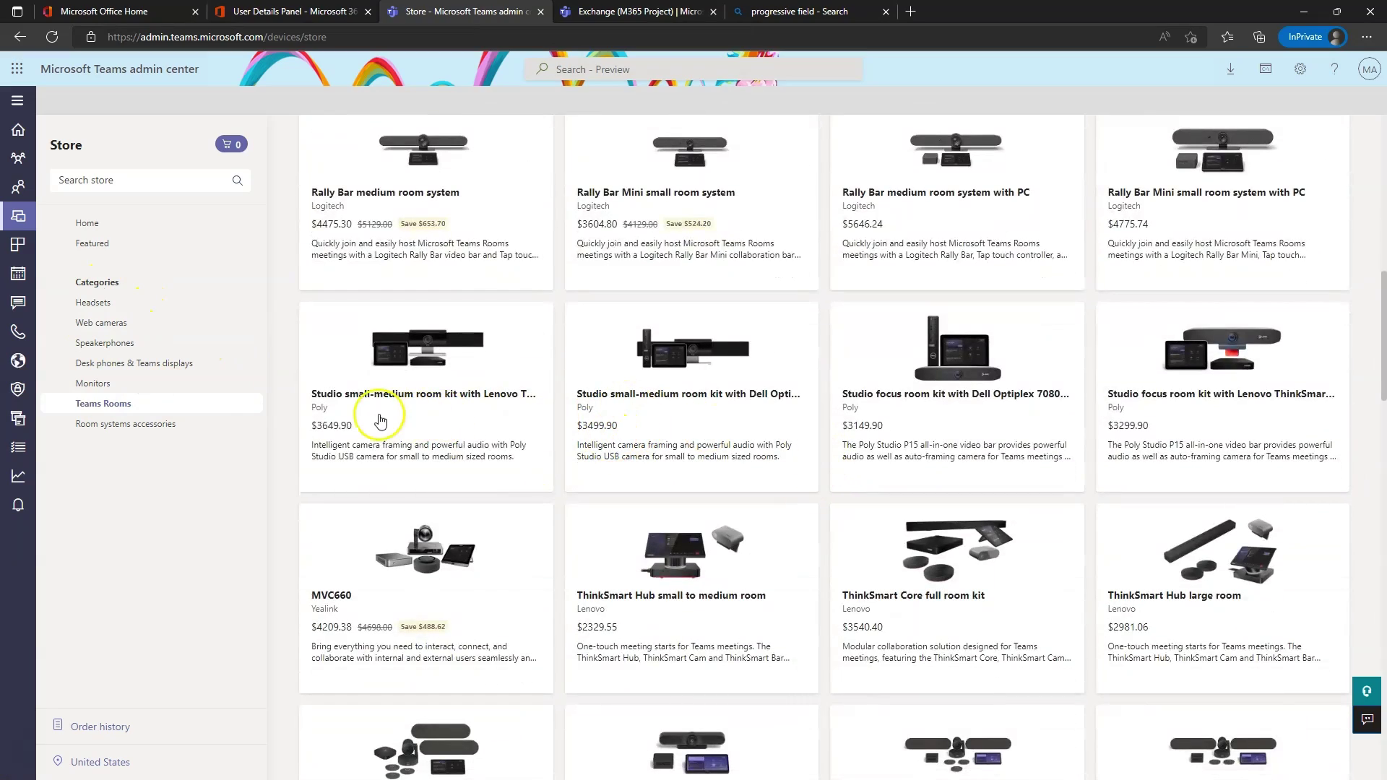
{"action": "scroll", "coordinate": [715, 430], "scroll_direction": "down", "scroll_amount": 8}
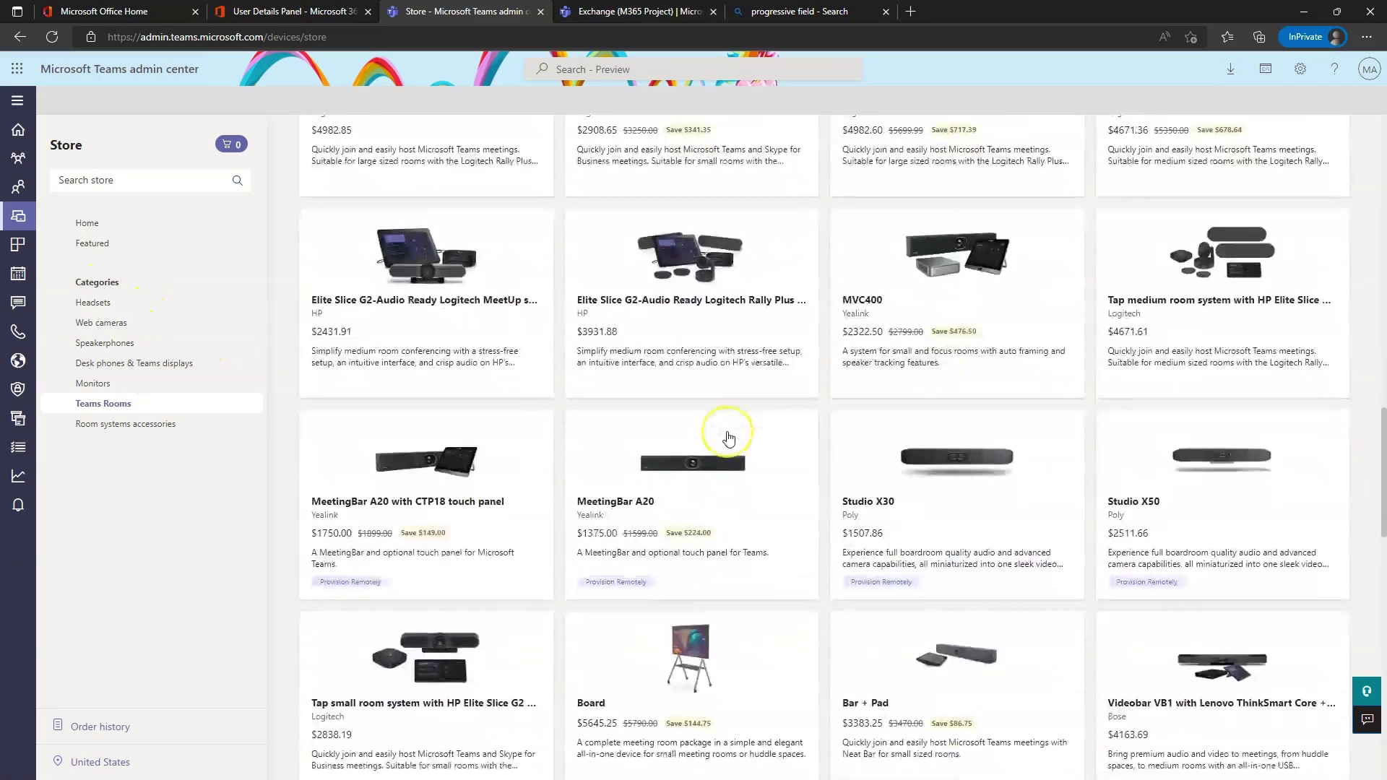
{"action": "scroll", "coordinate": [728, 438], "scroll_direction": "down", "scroll_amount": 8}
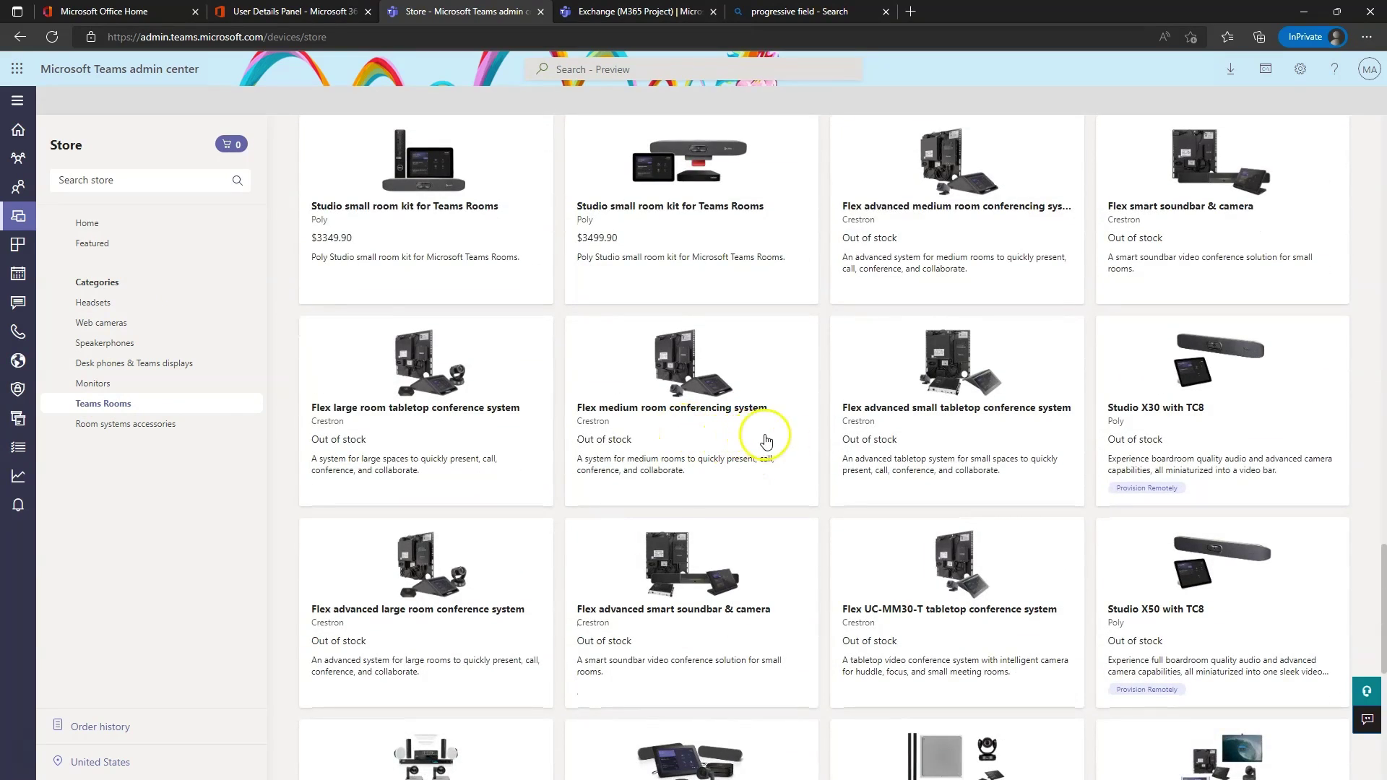
{"action": "scroll", "coordinate": [773, 442], "scroll_direction": "down", "scroll_amount": 3}
{"action": "scroll", "coordinate": [785, 449], "scroll_direction": "down", "scroll_amount": 3}
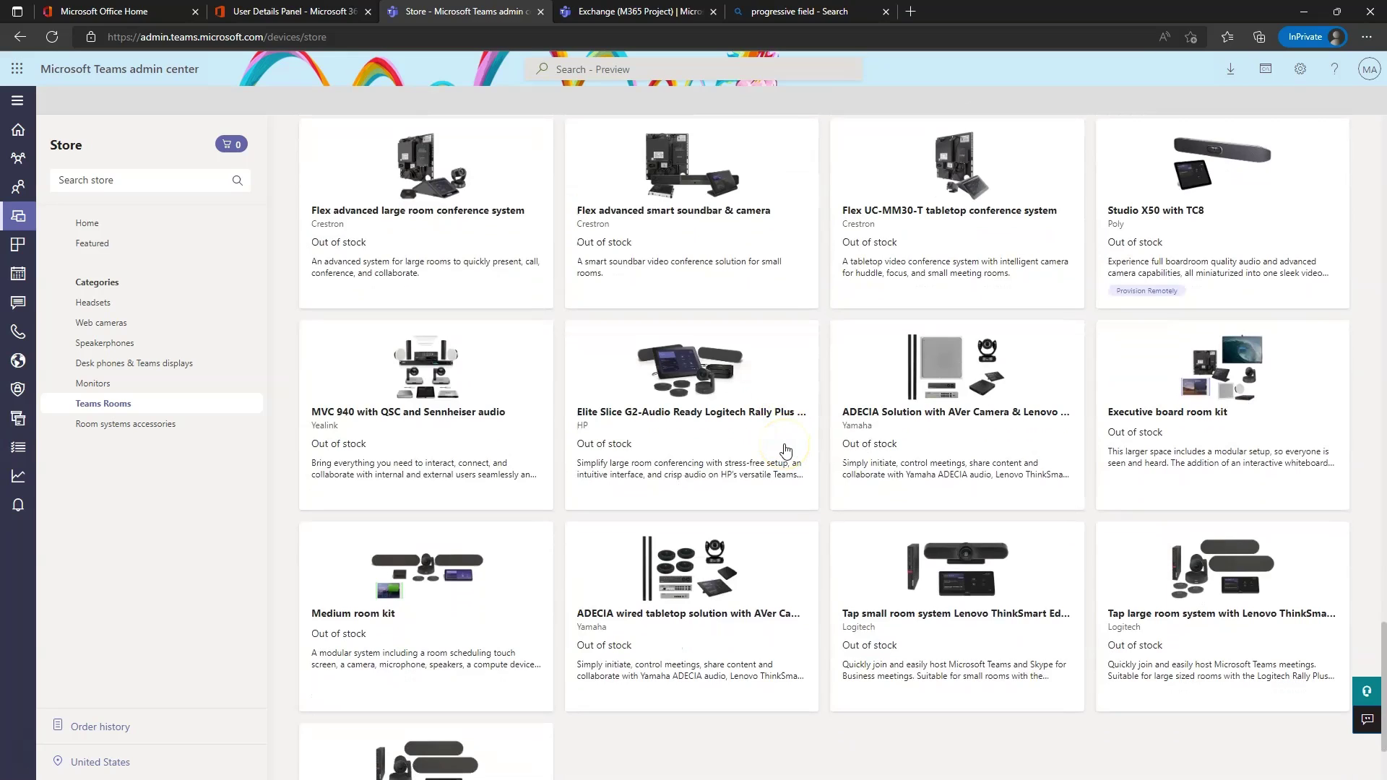
{"action": "scroll", "coordinate": [786, 450], "scroll_direction": "down", "scroll_amount": 2}
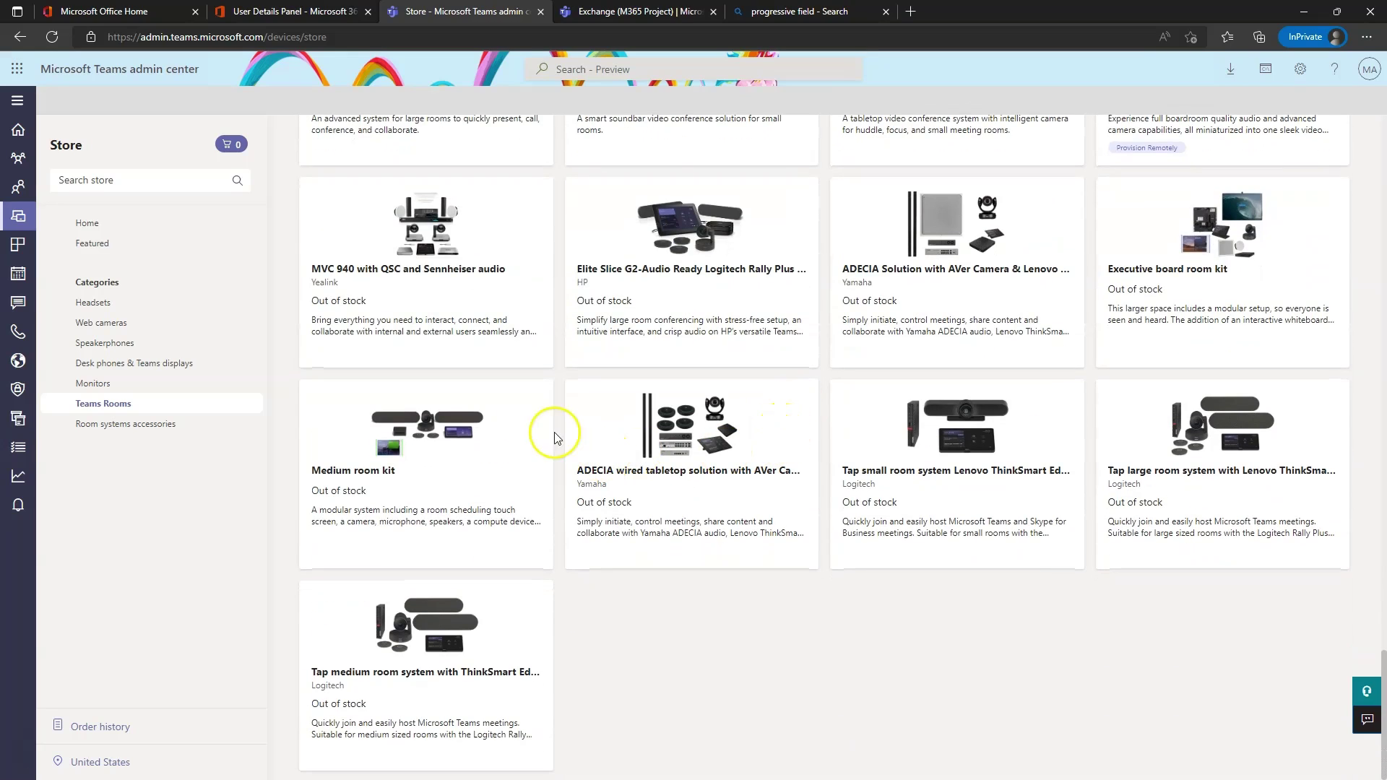
{"action": "scroll", "coordinate": [573, 490], "scroll_direction": "up", "scroll_amount": 10}
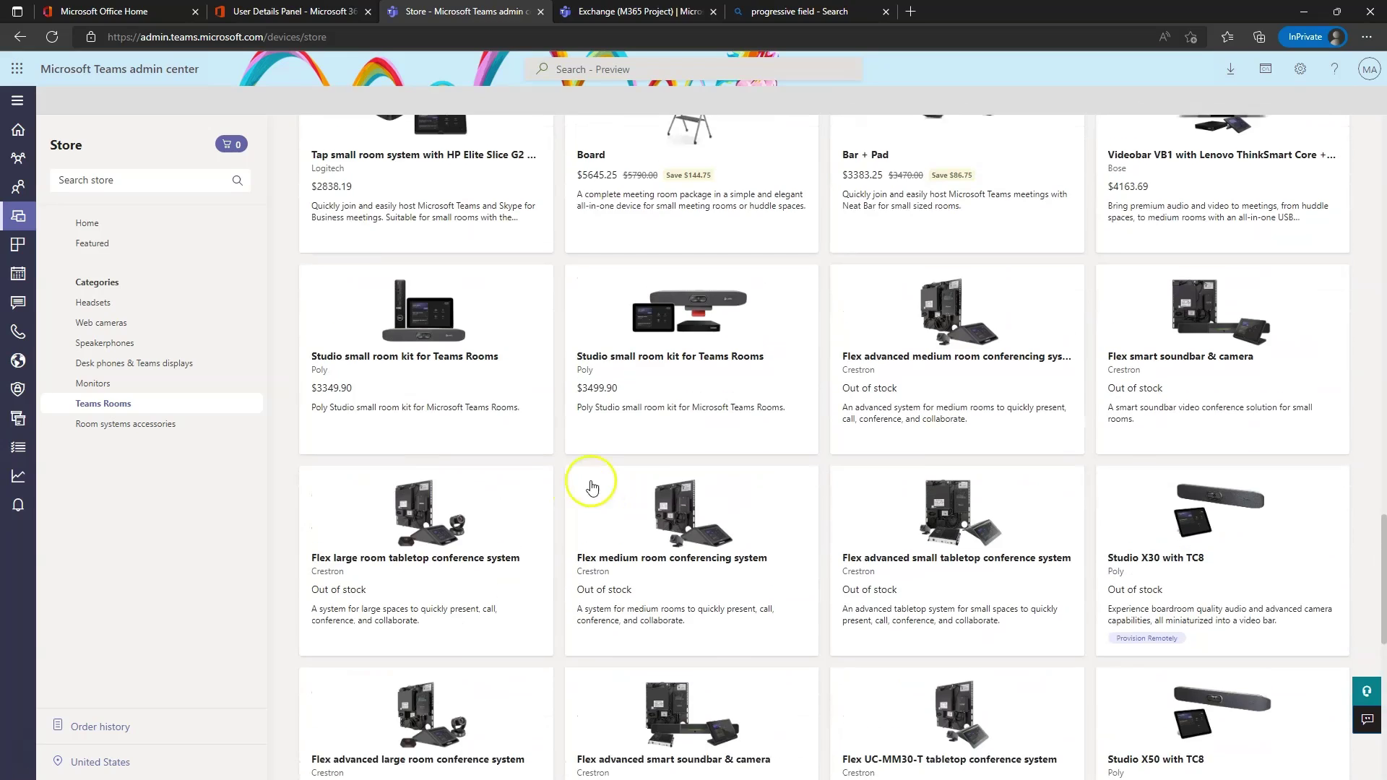
{"action": "scroll", "coordinate": [656, 526], "scroll_direction": "up", "scroll_amount": 15}
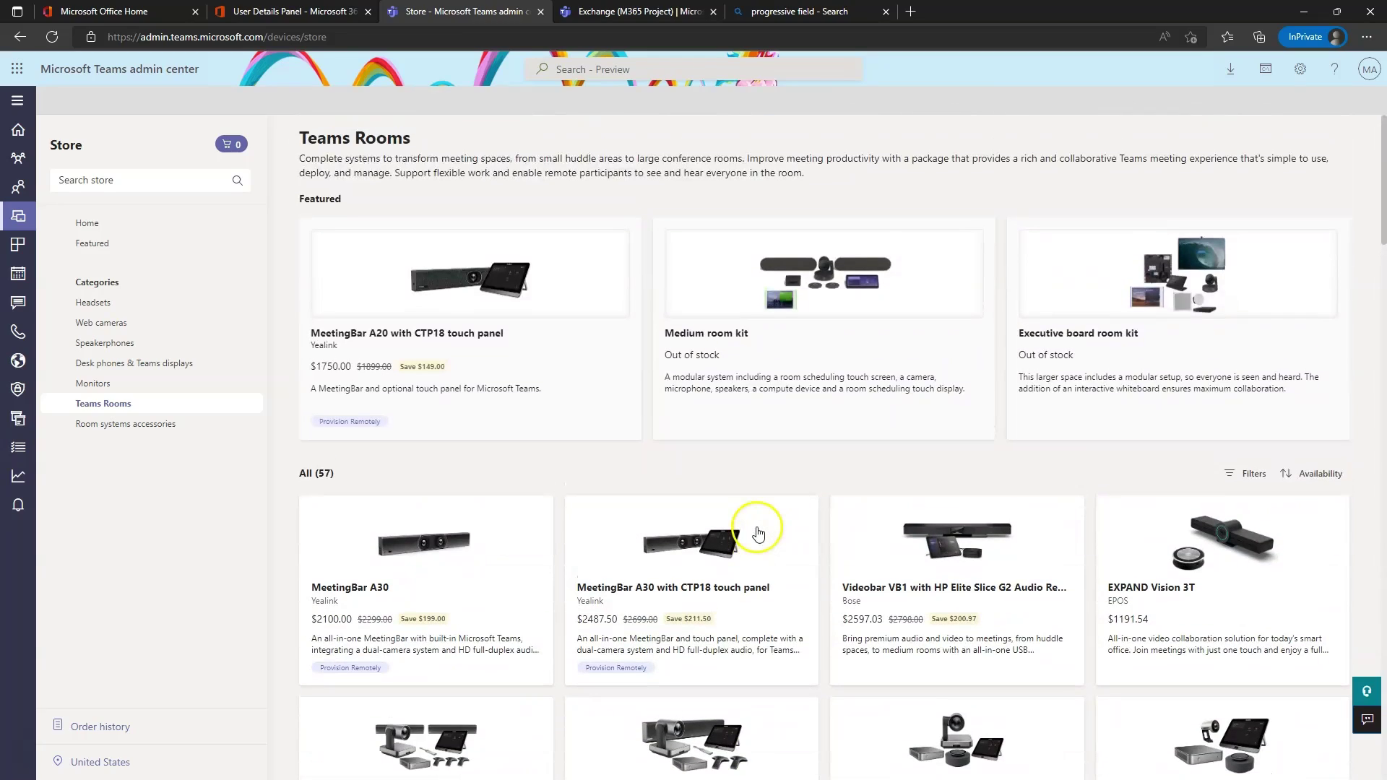